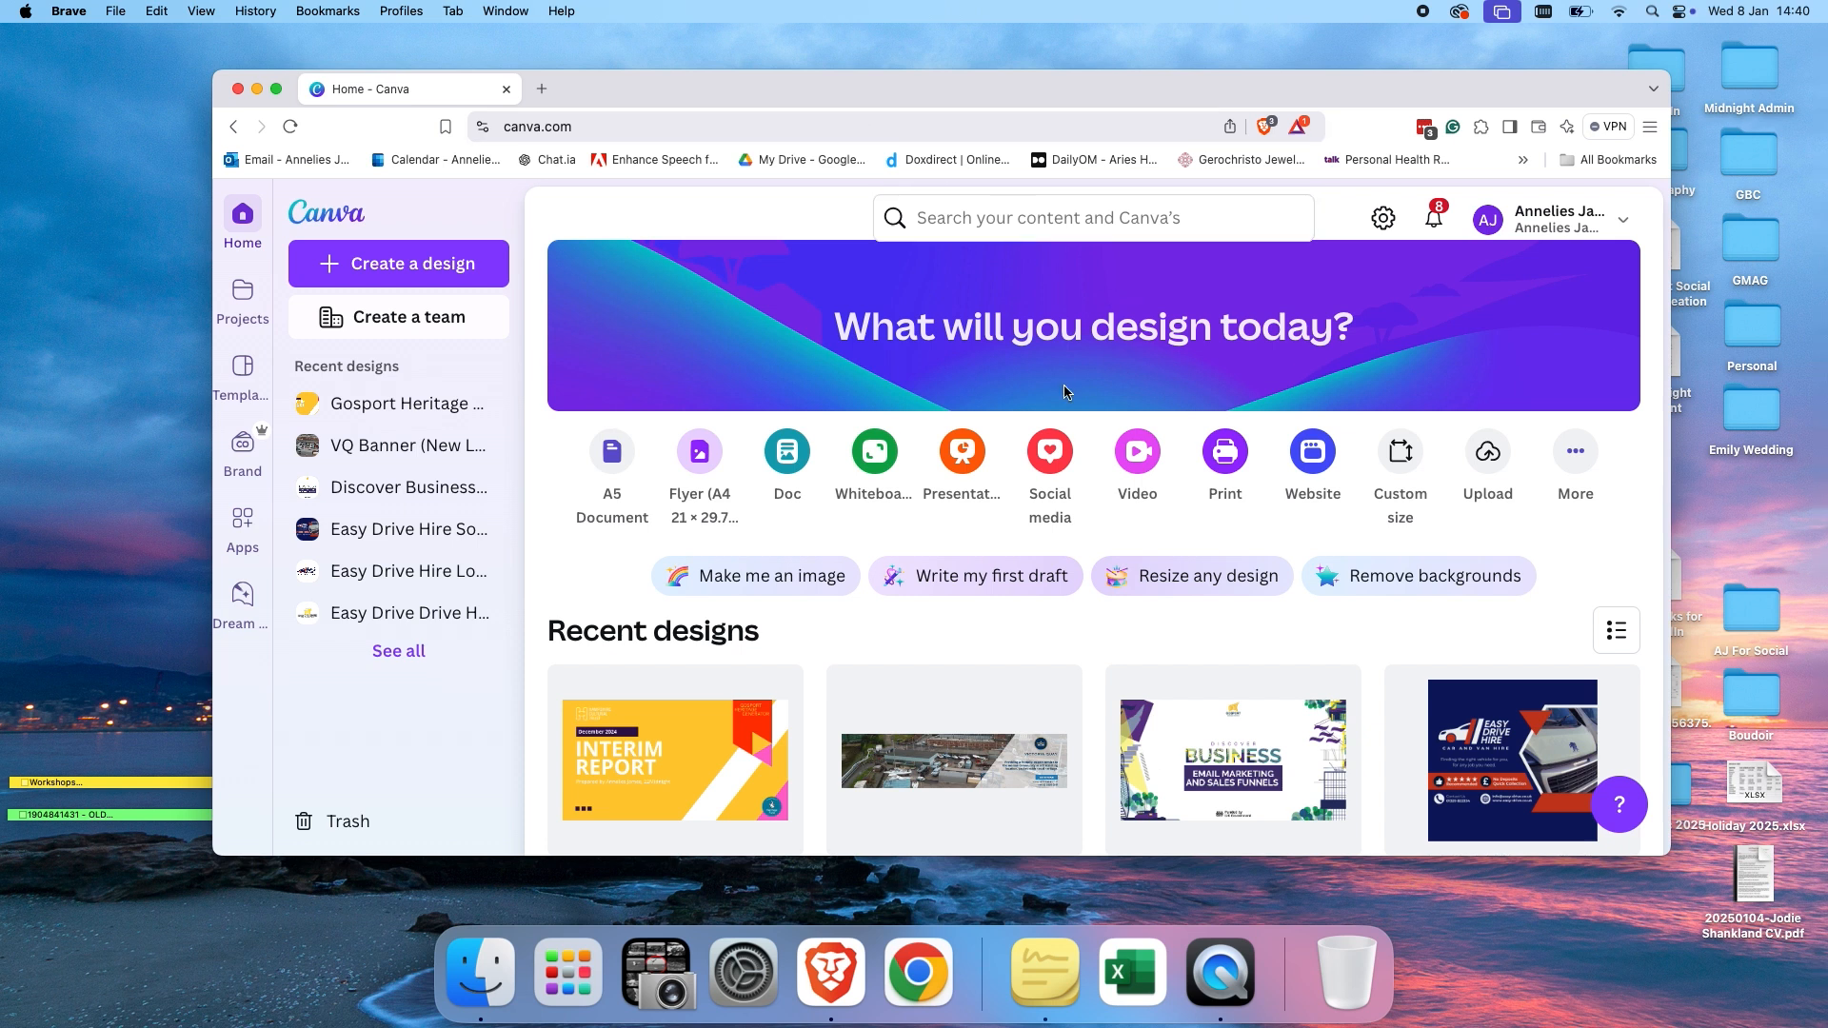
left_click(1104, 219)
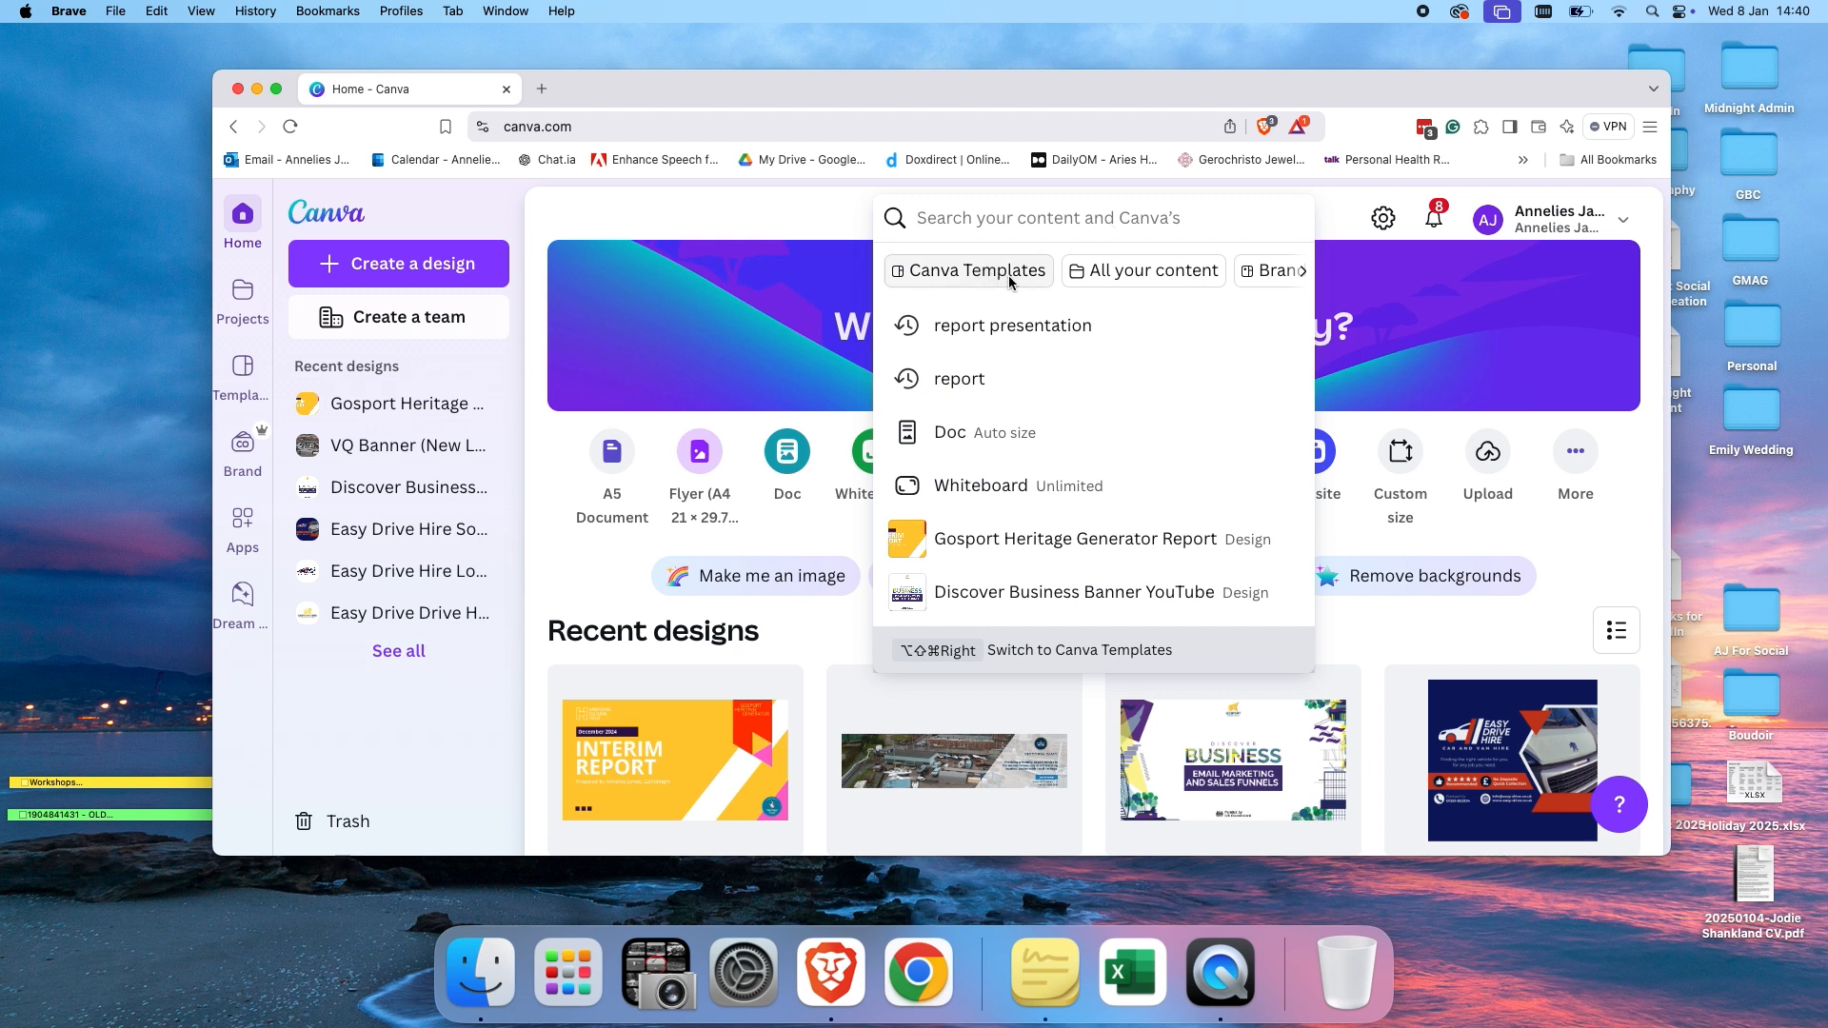
scroll(1047, 274, "right", 3)
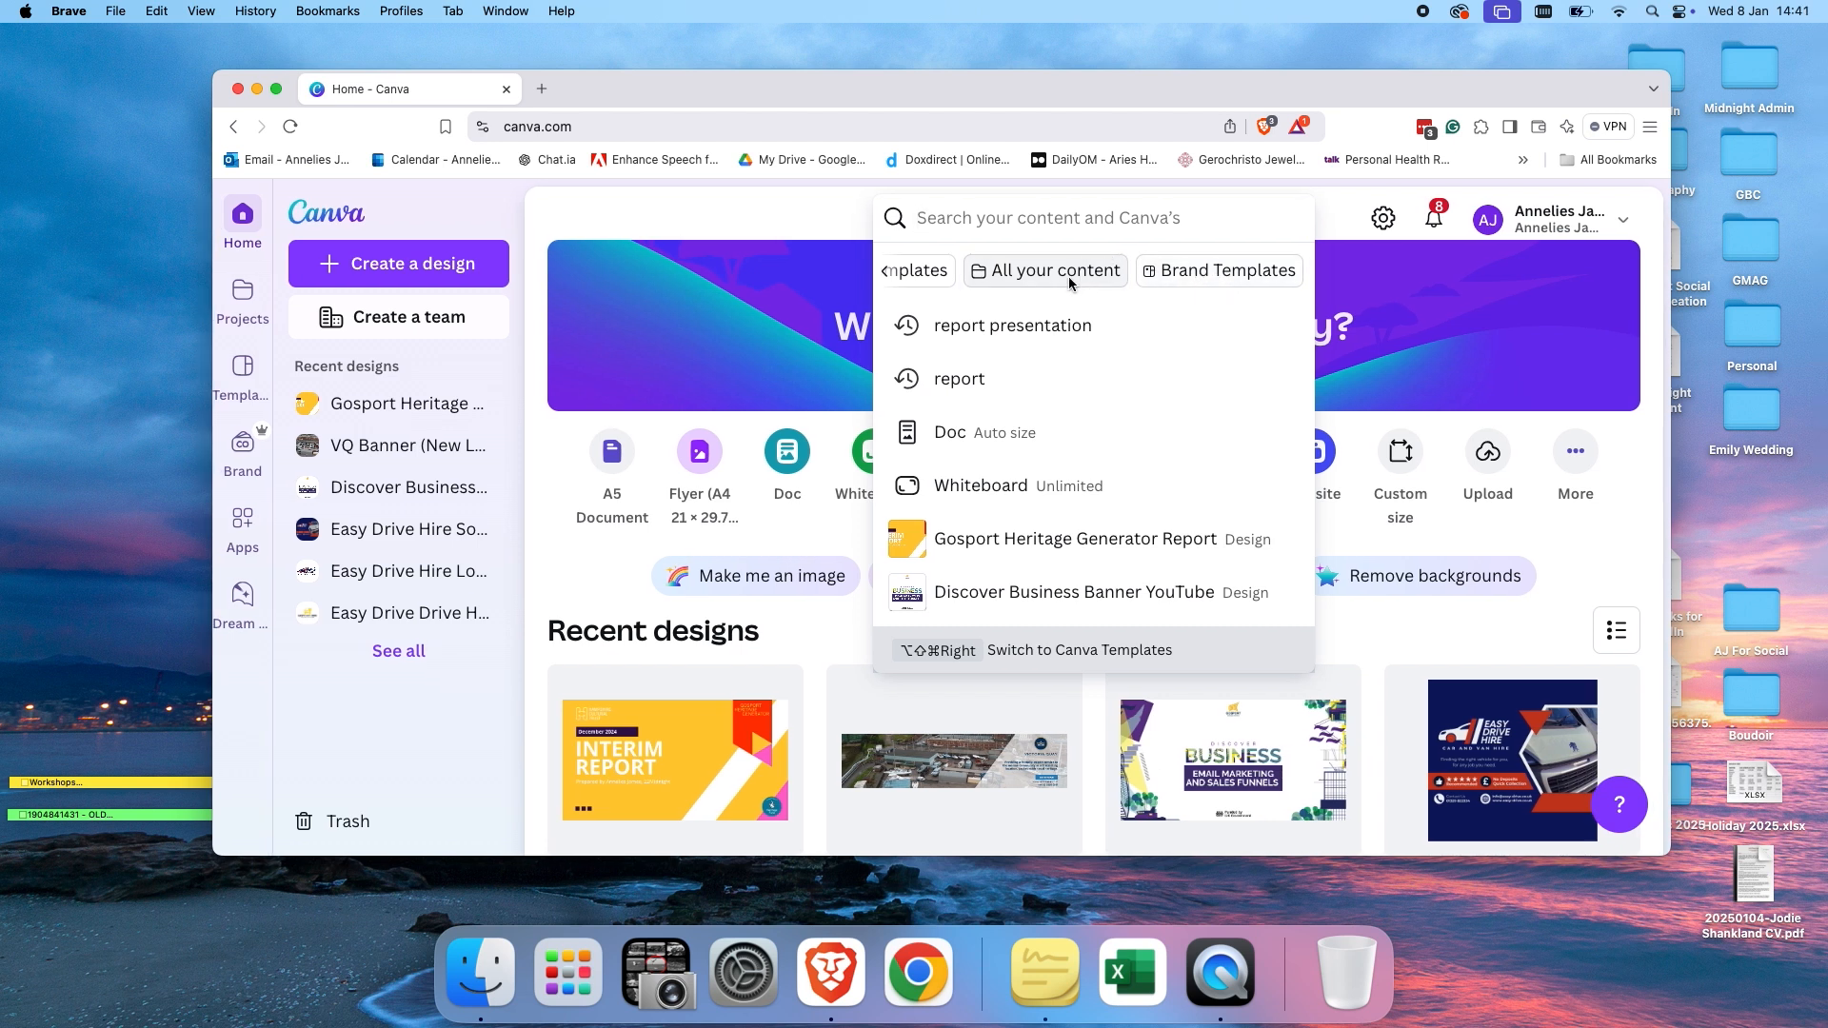
scroll(1068, 276, "left", 3)
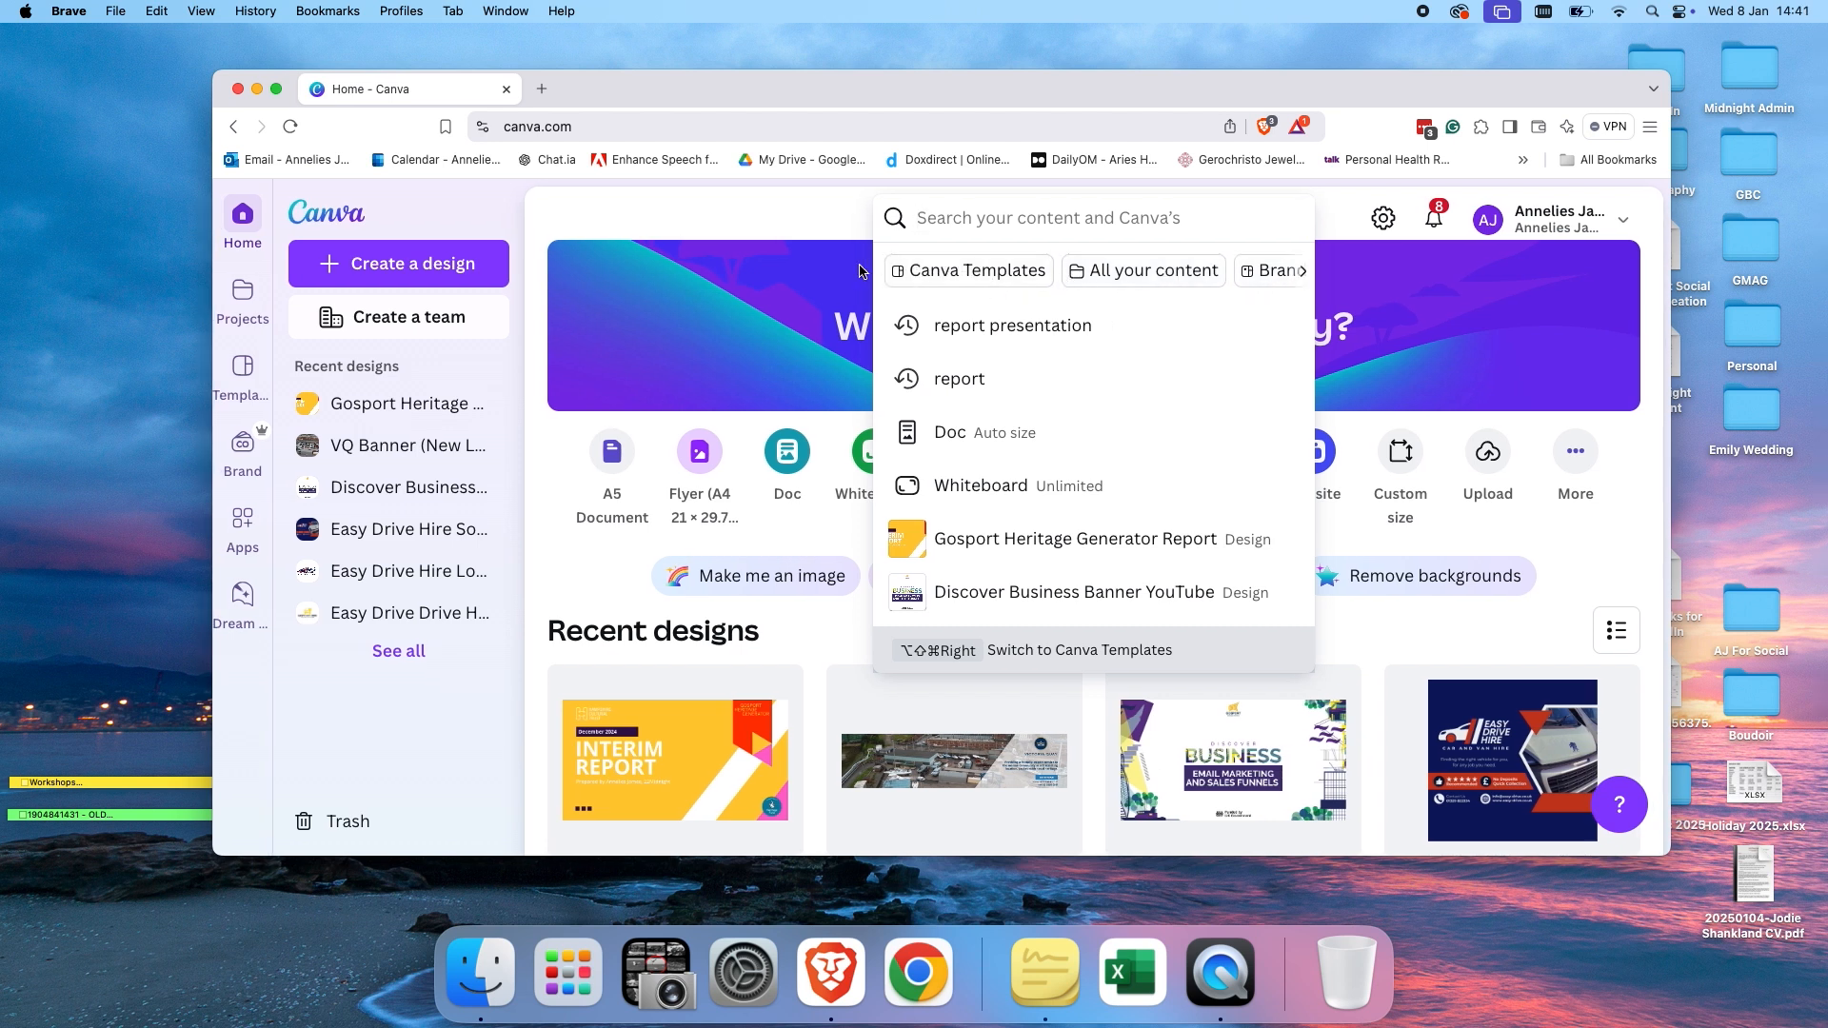
left_click(802, 220)
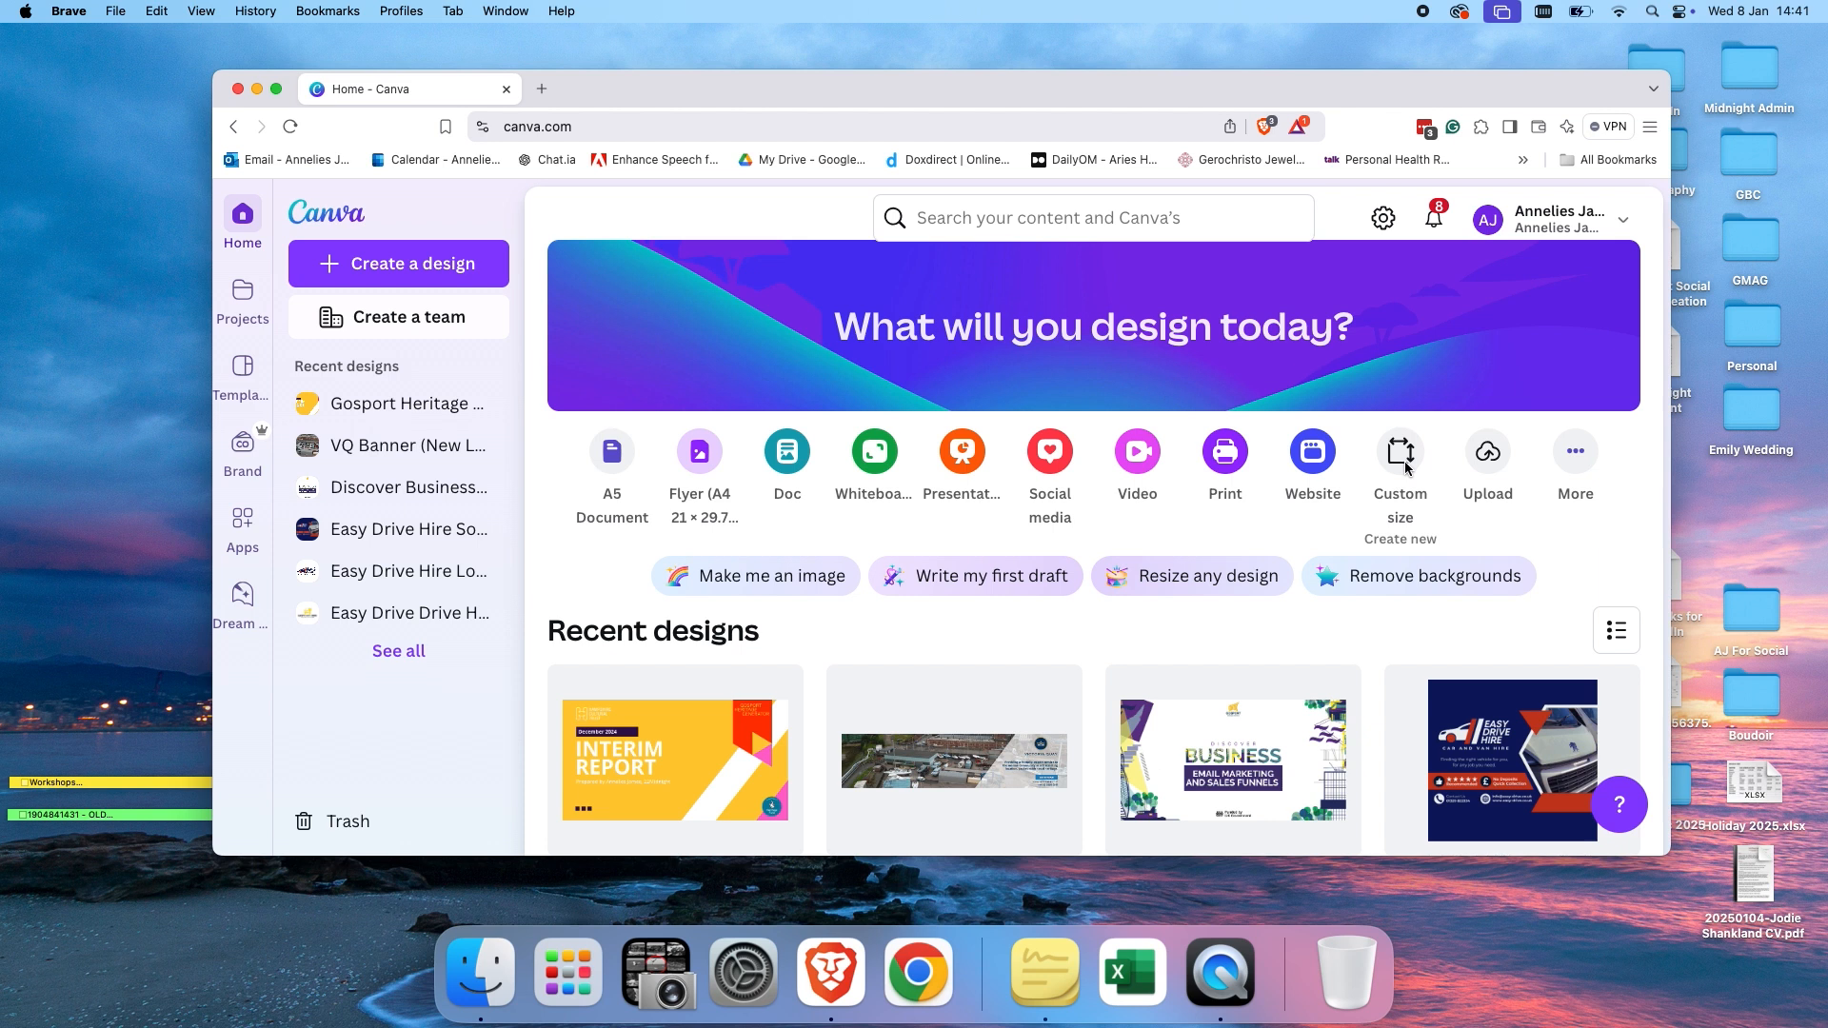
Enter linkedin banner in the design search box.
left_click(1145, 236)
type("lin")
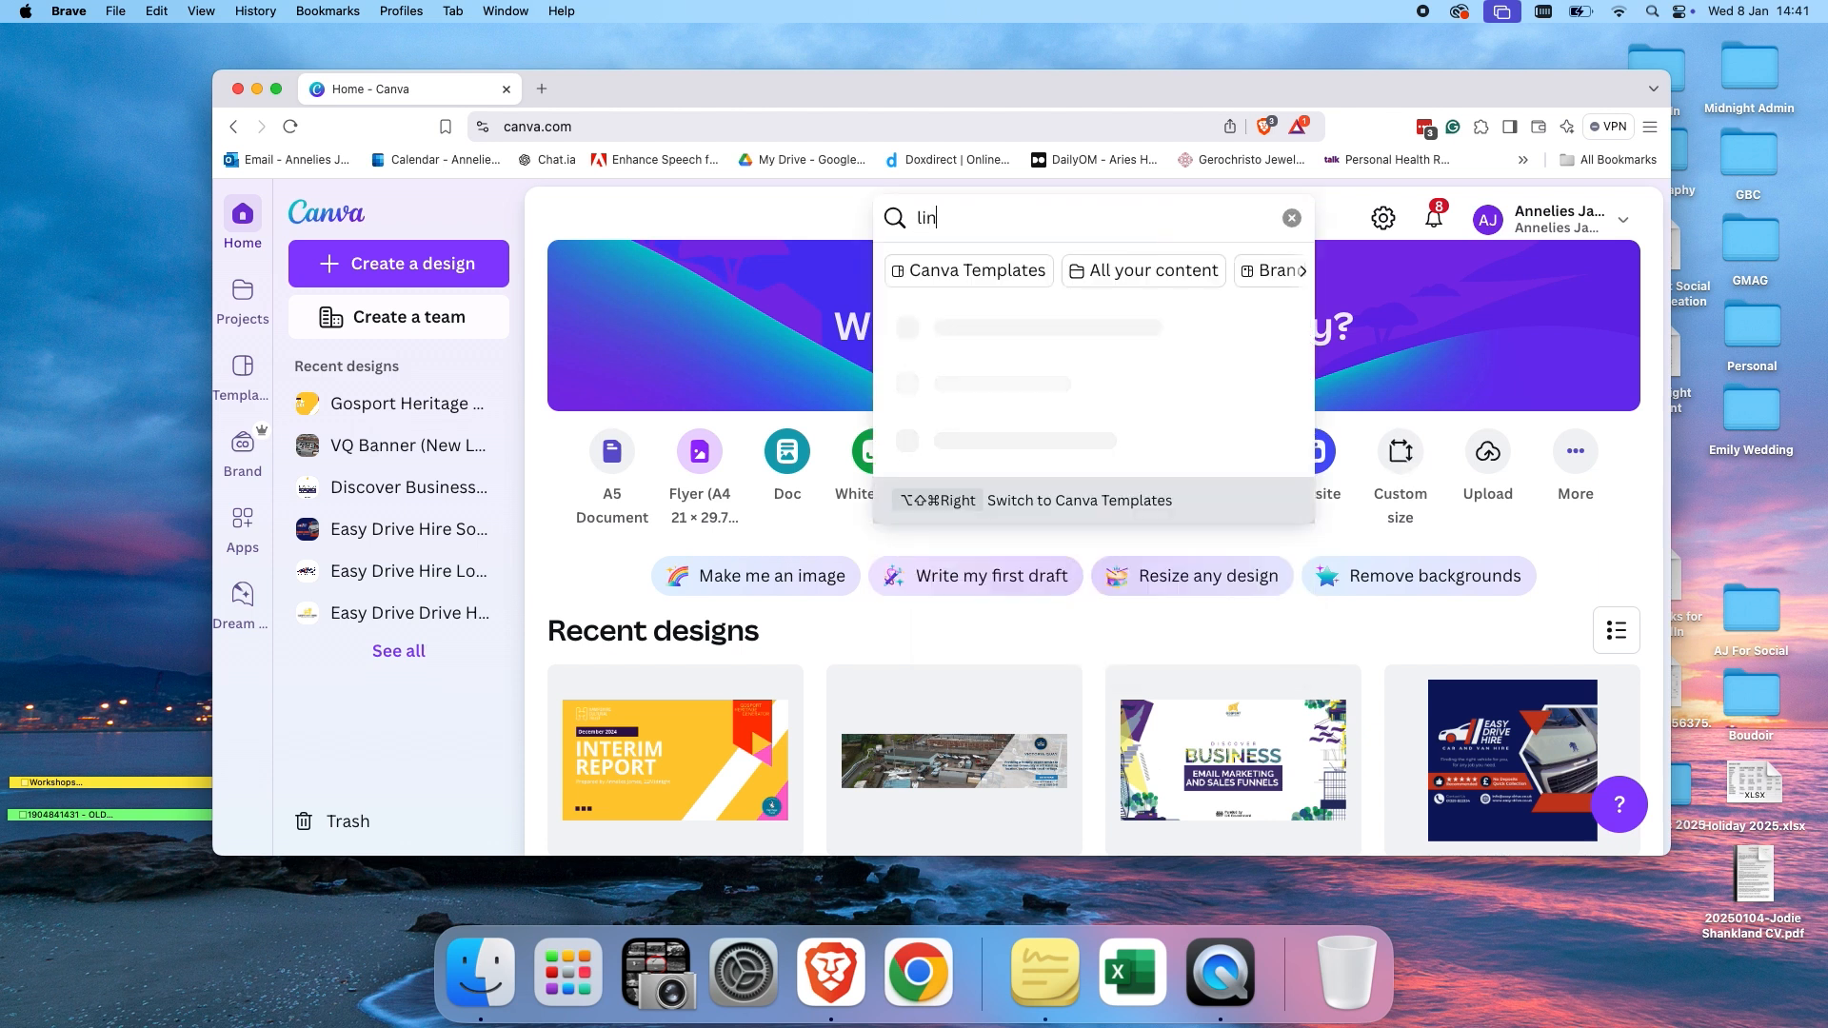
type("kedin banner")
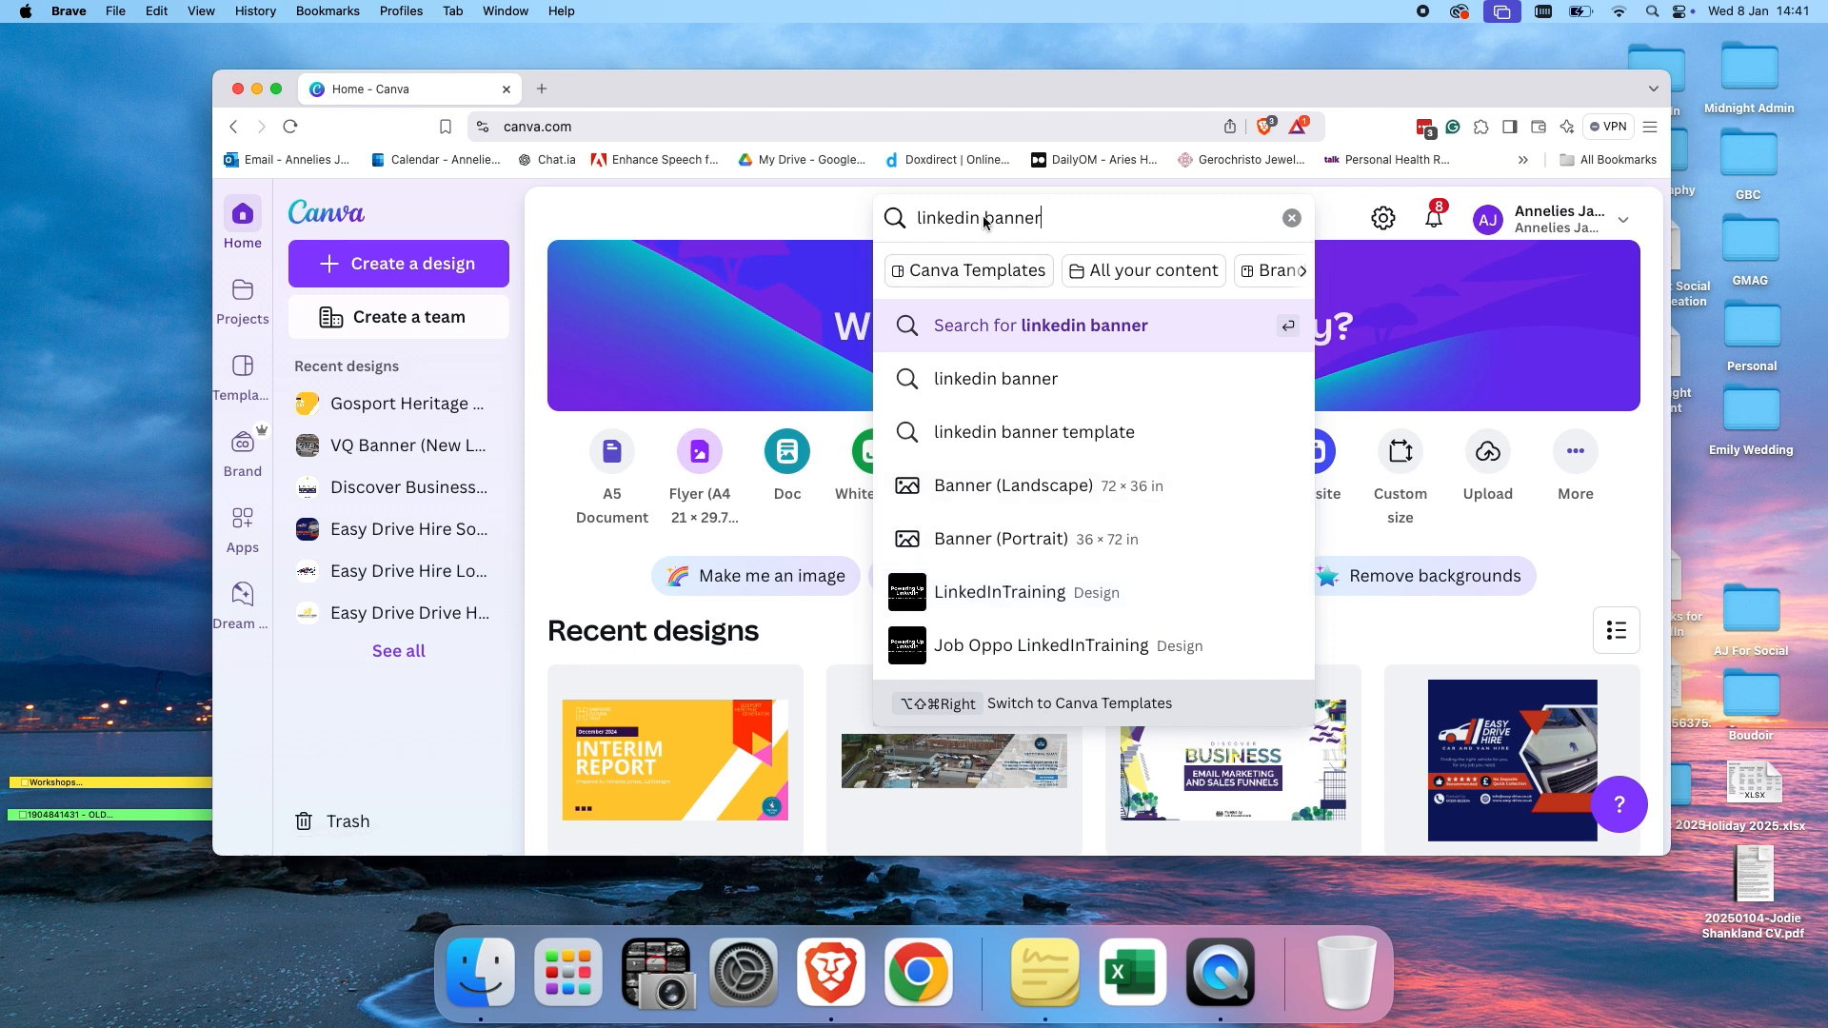
left_click(1400, 455)
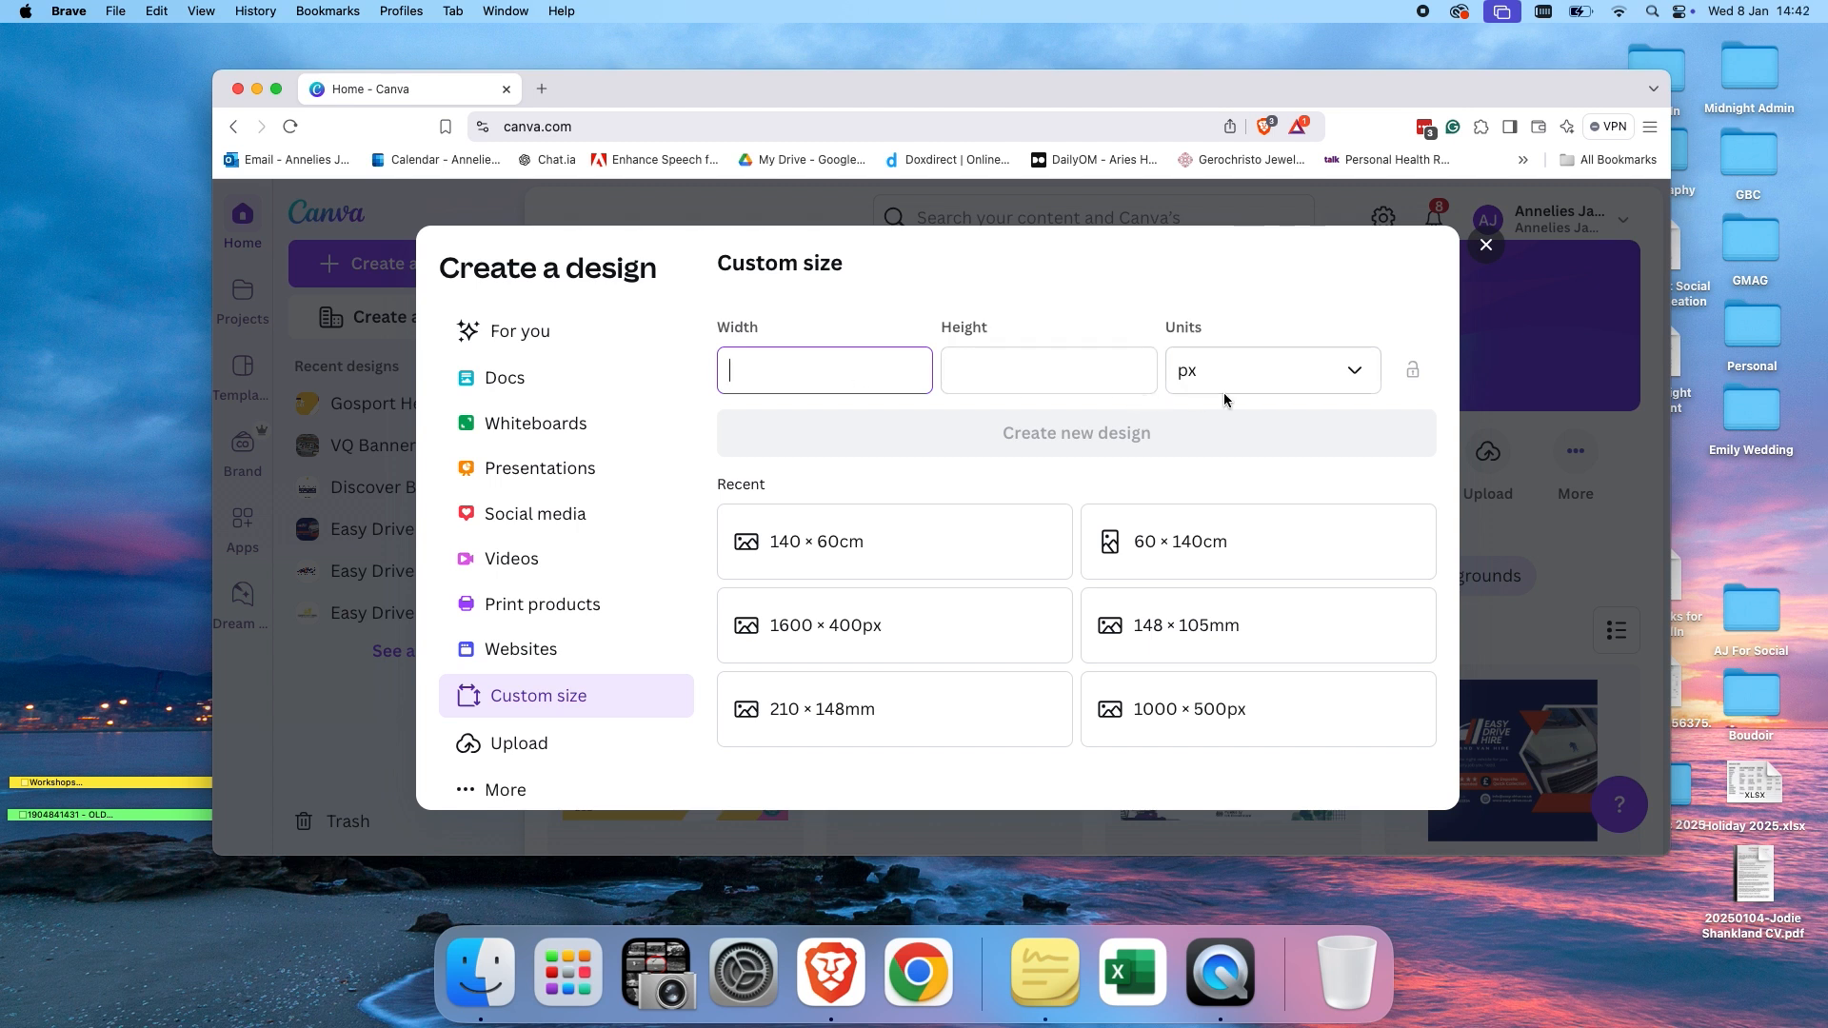
left_click(1346, 381)
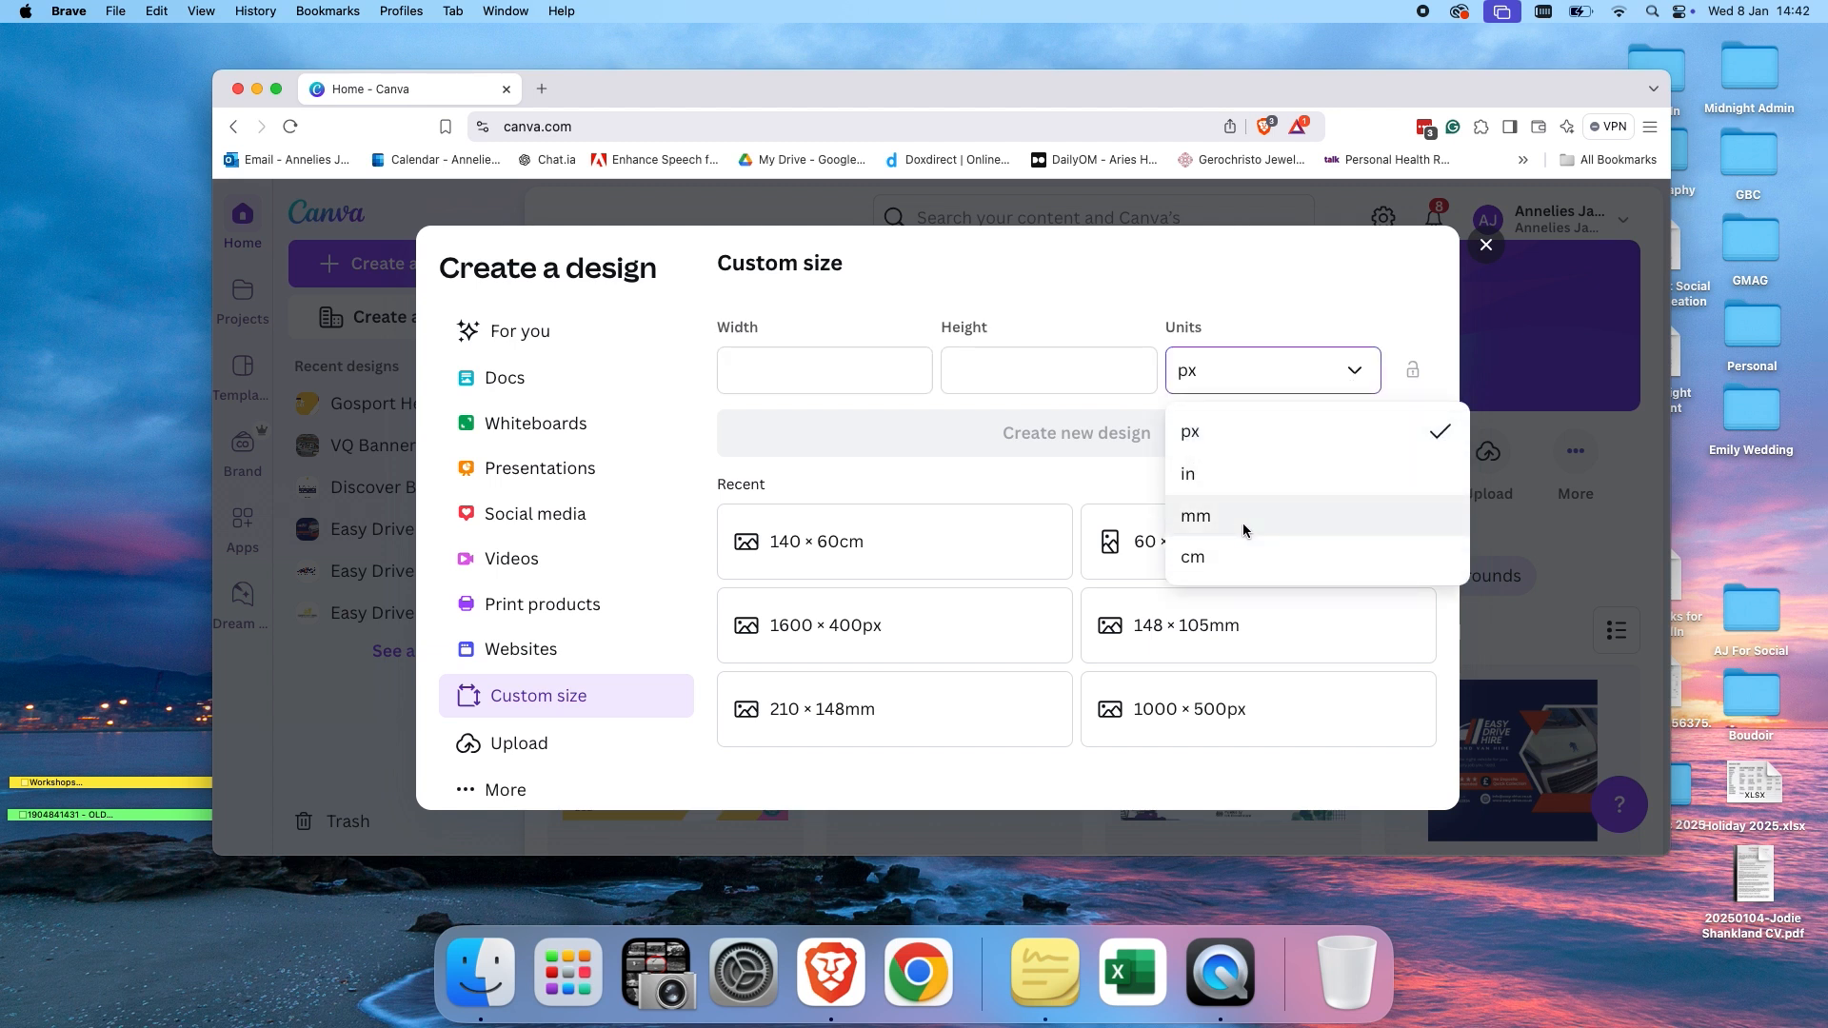
left_click(1279, 324)
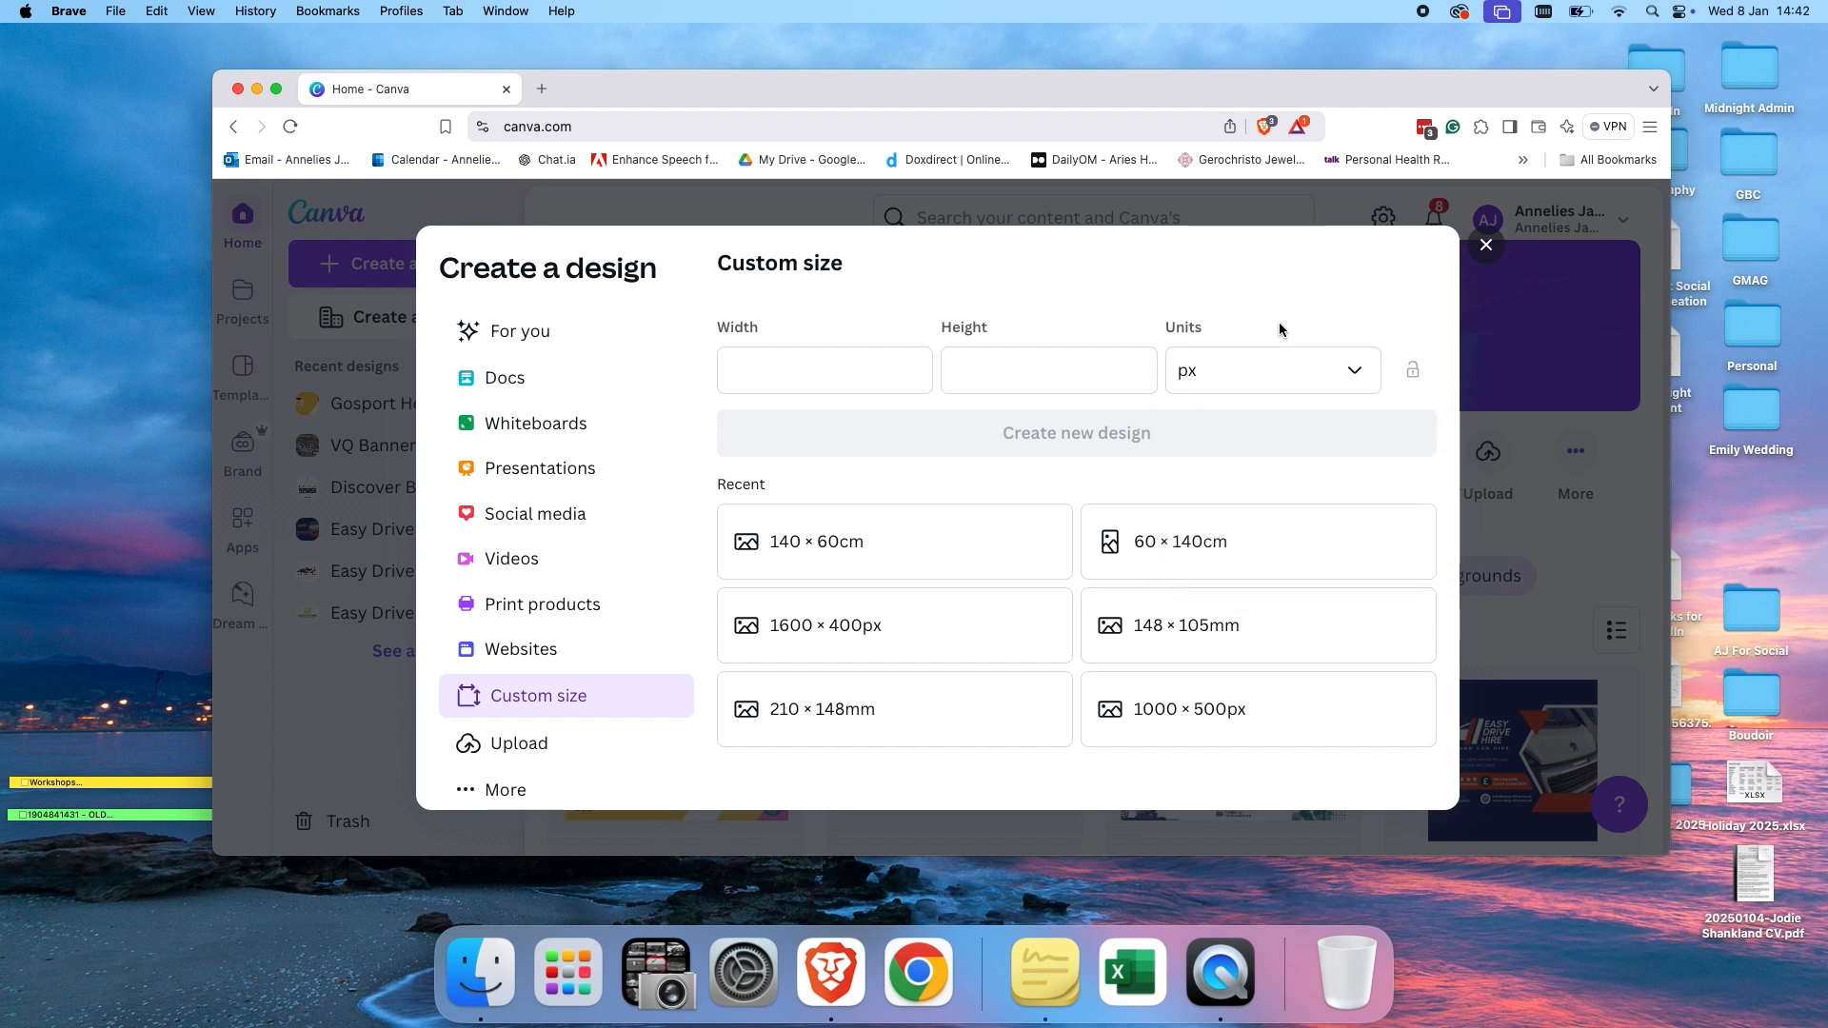
left_click(1486, 246)
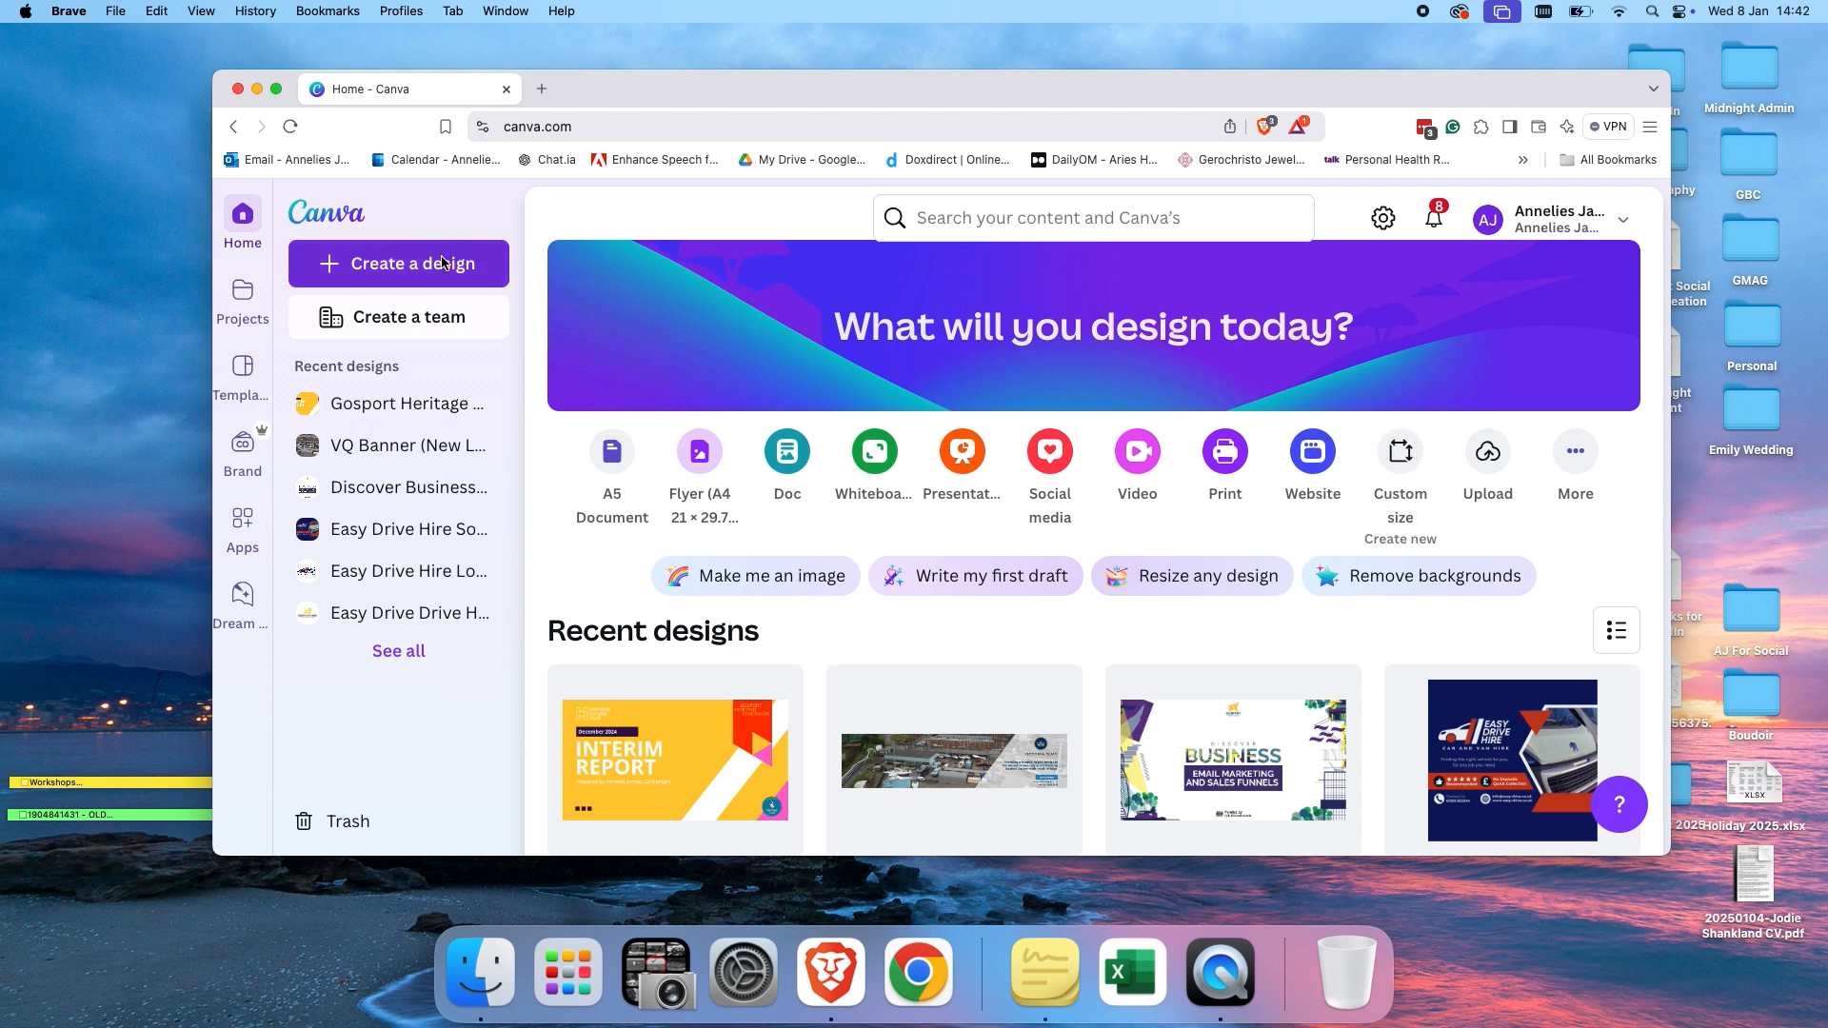
left_click(415, 281)
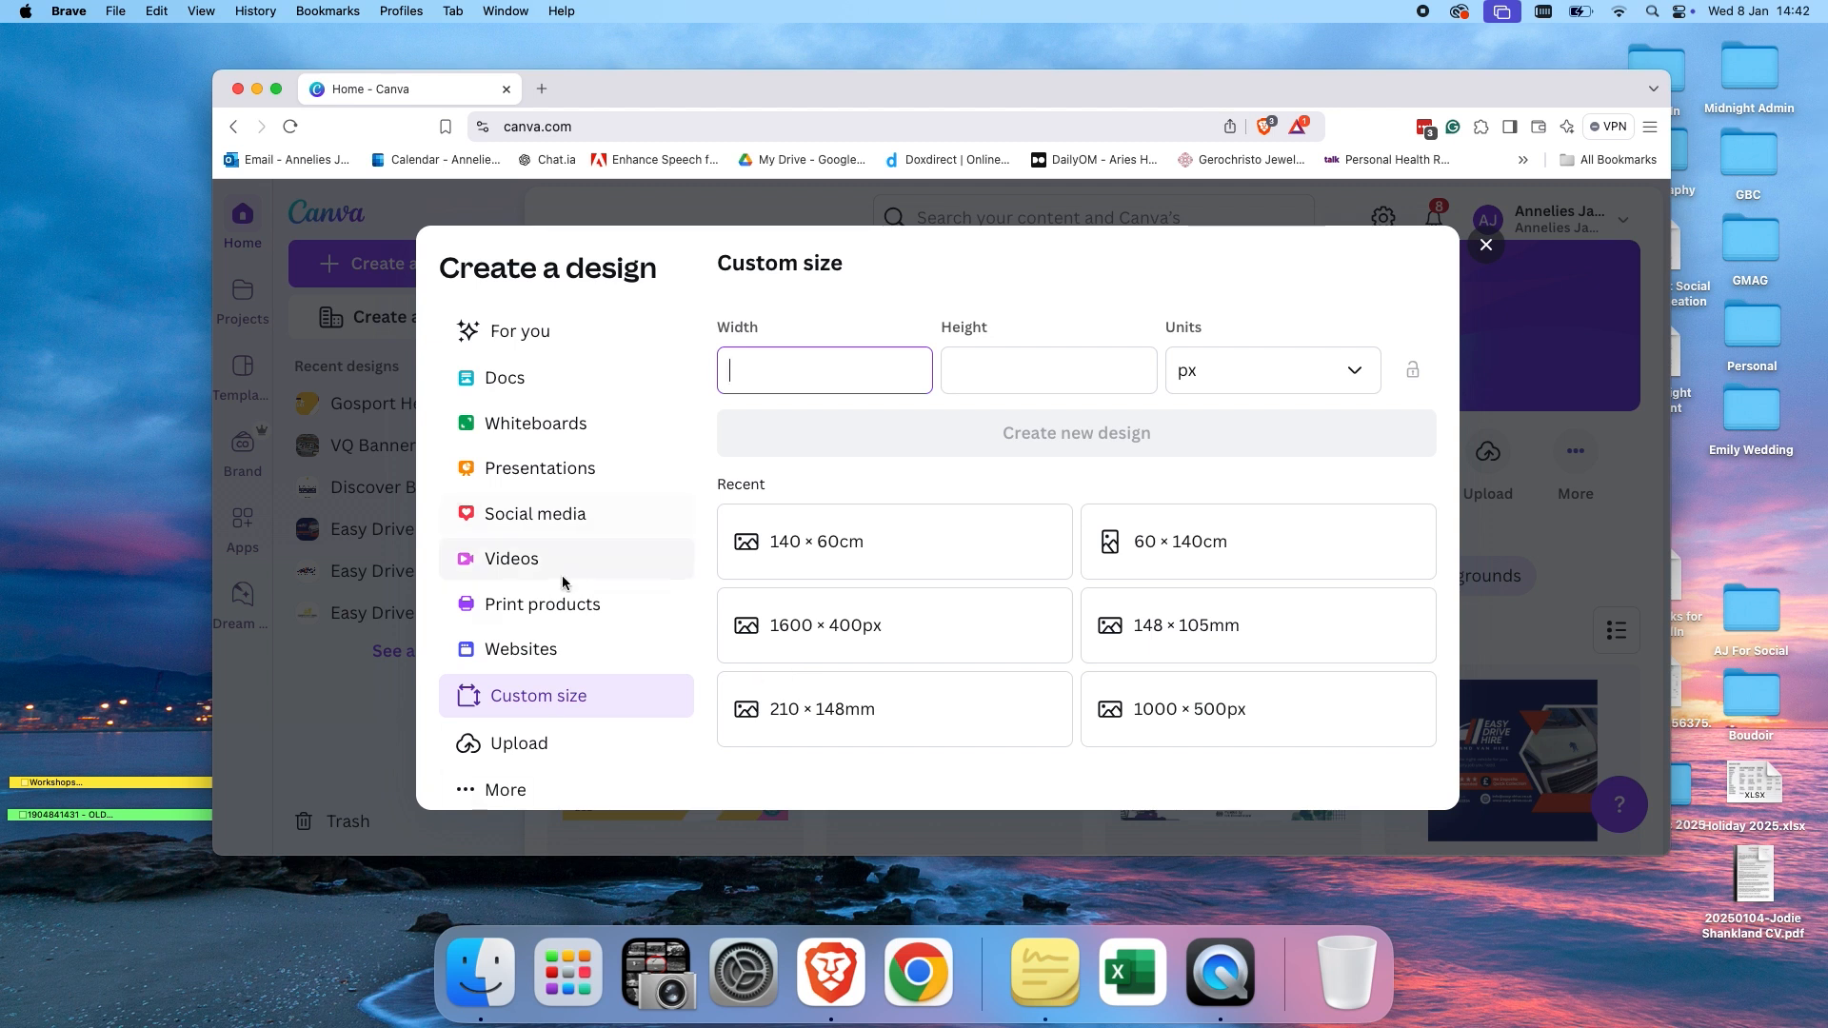
scroll(565, 597, "down", 2)
scroll(561, 596, "down", 1)
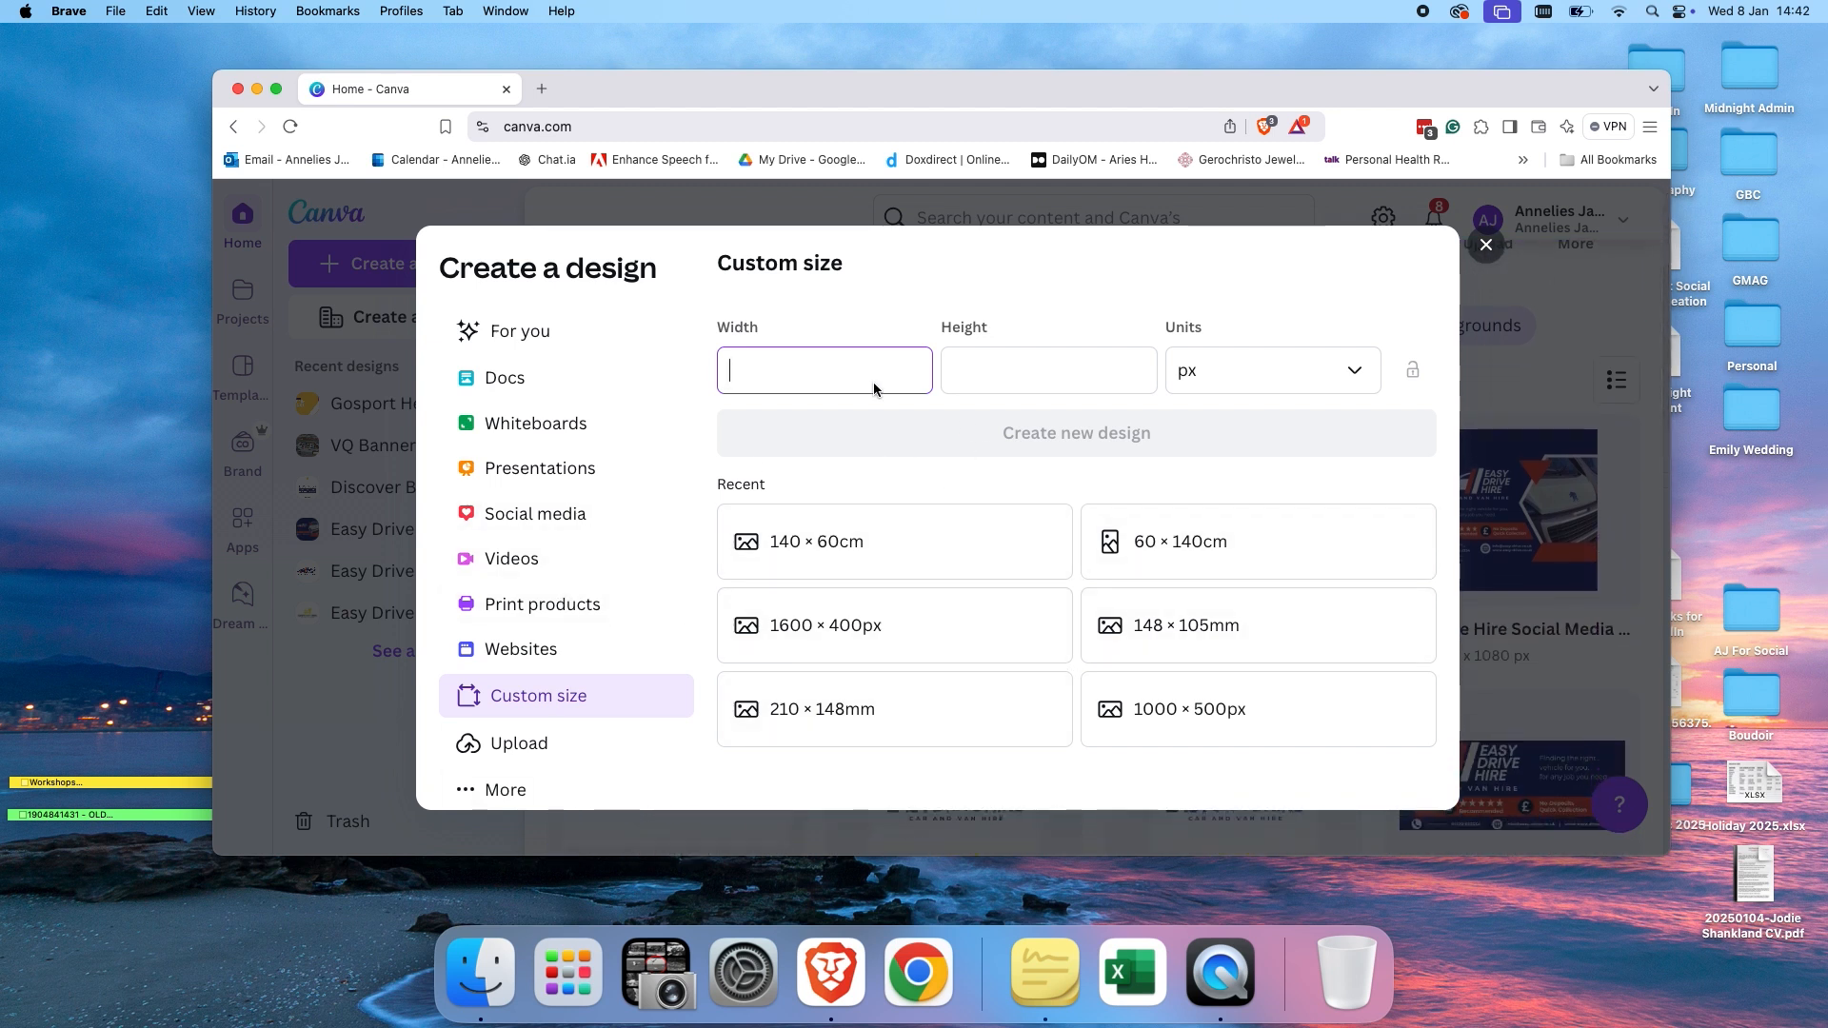
scroll(587, 603, "up", 1)
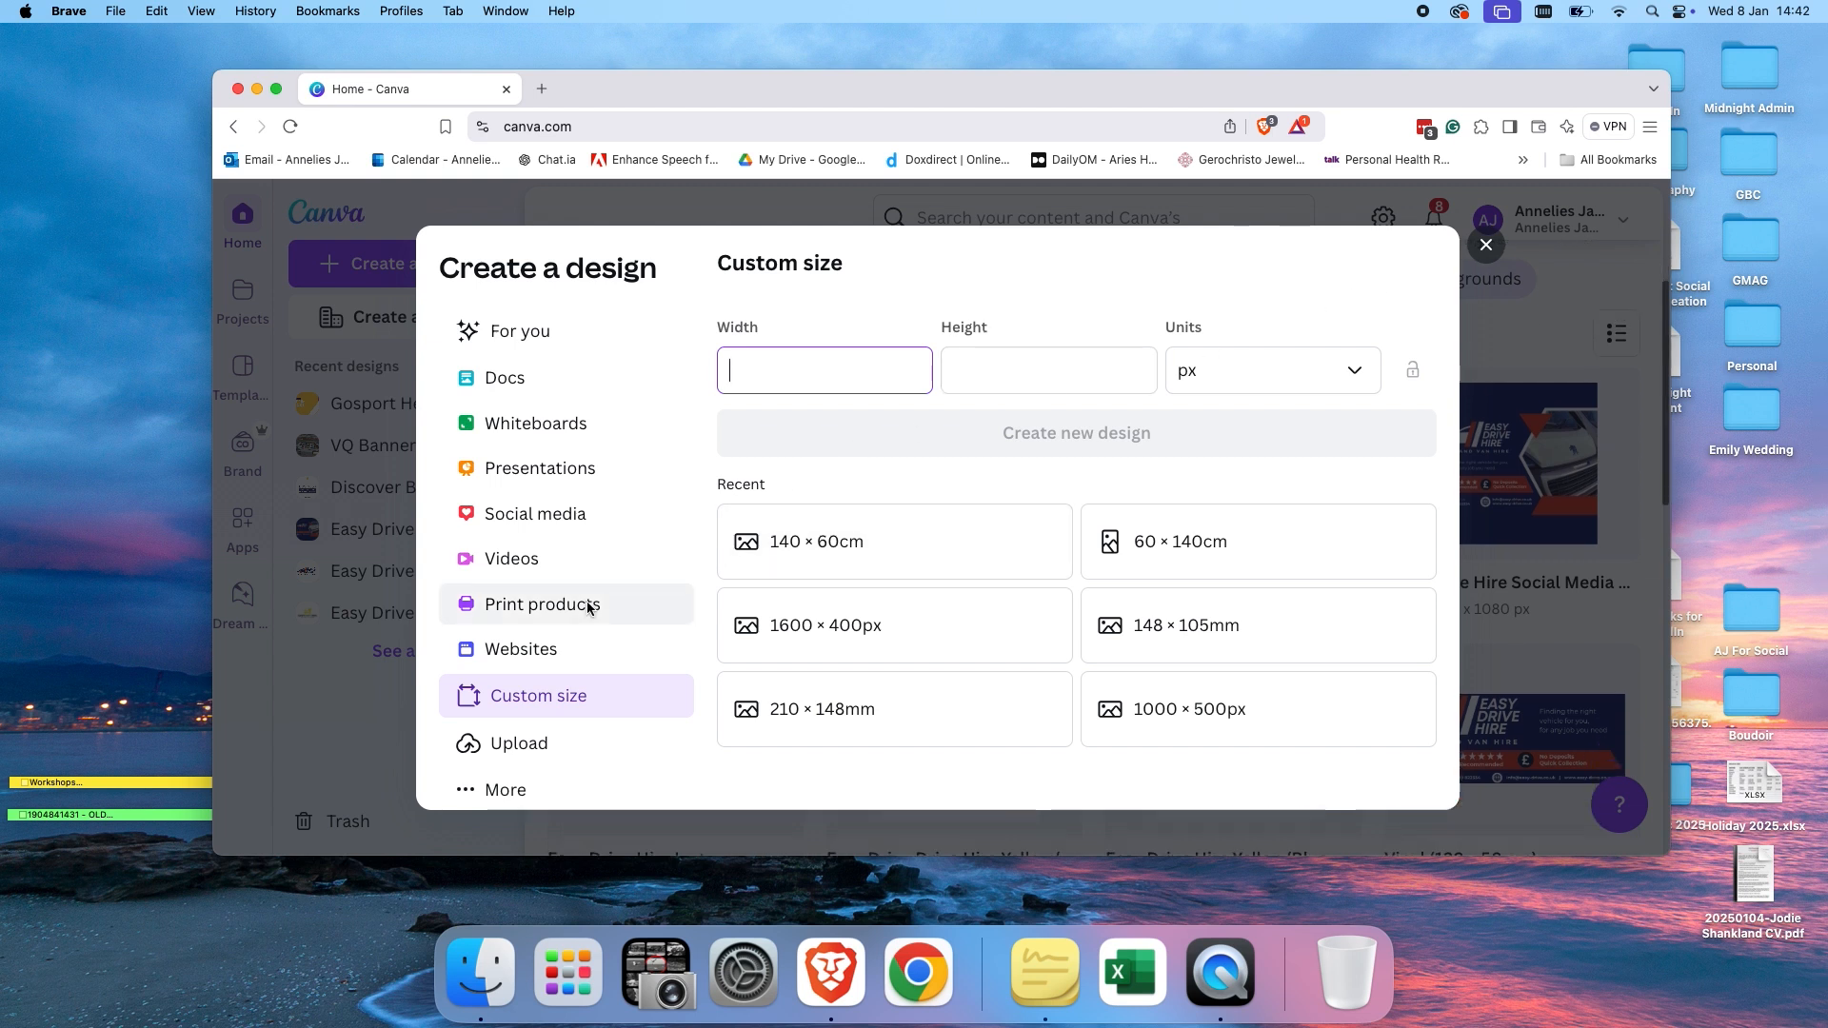
scroll(588, 607, "up", 3)
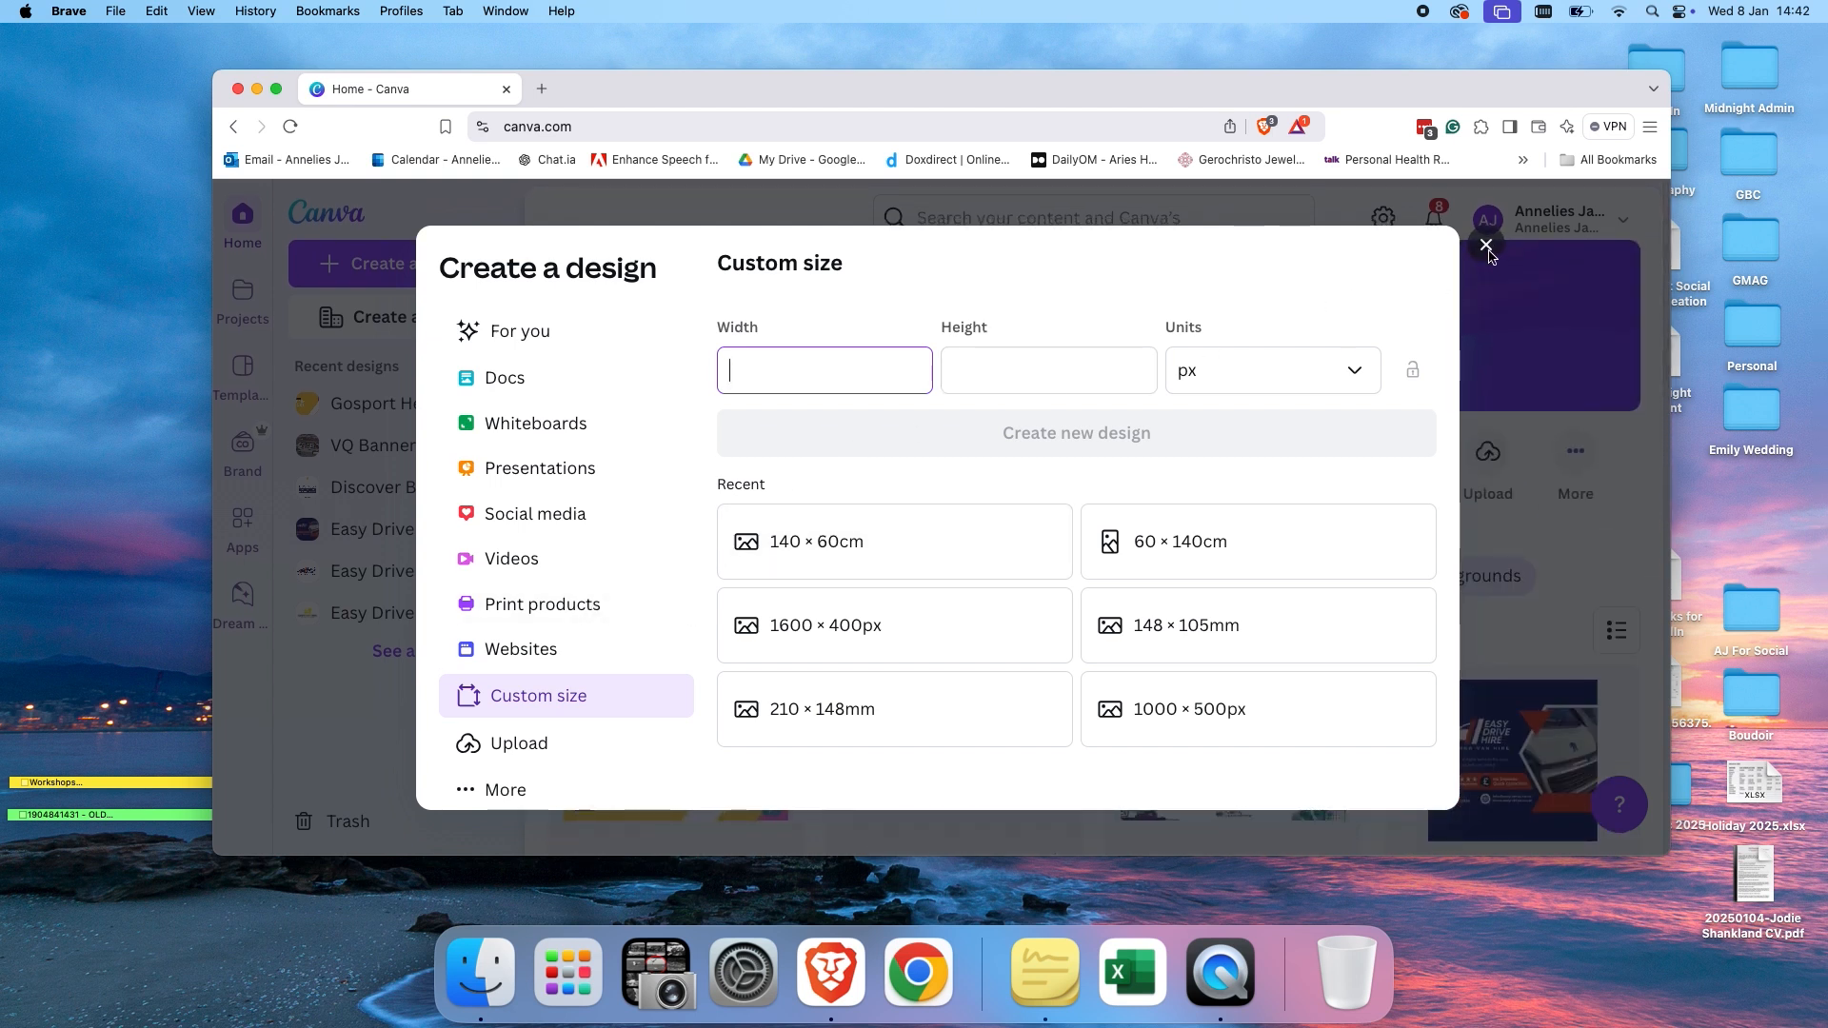
left_click(1486, 248)
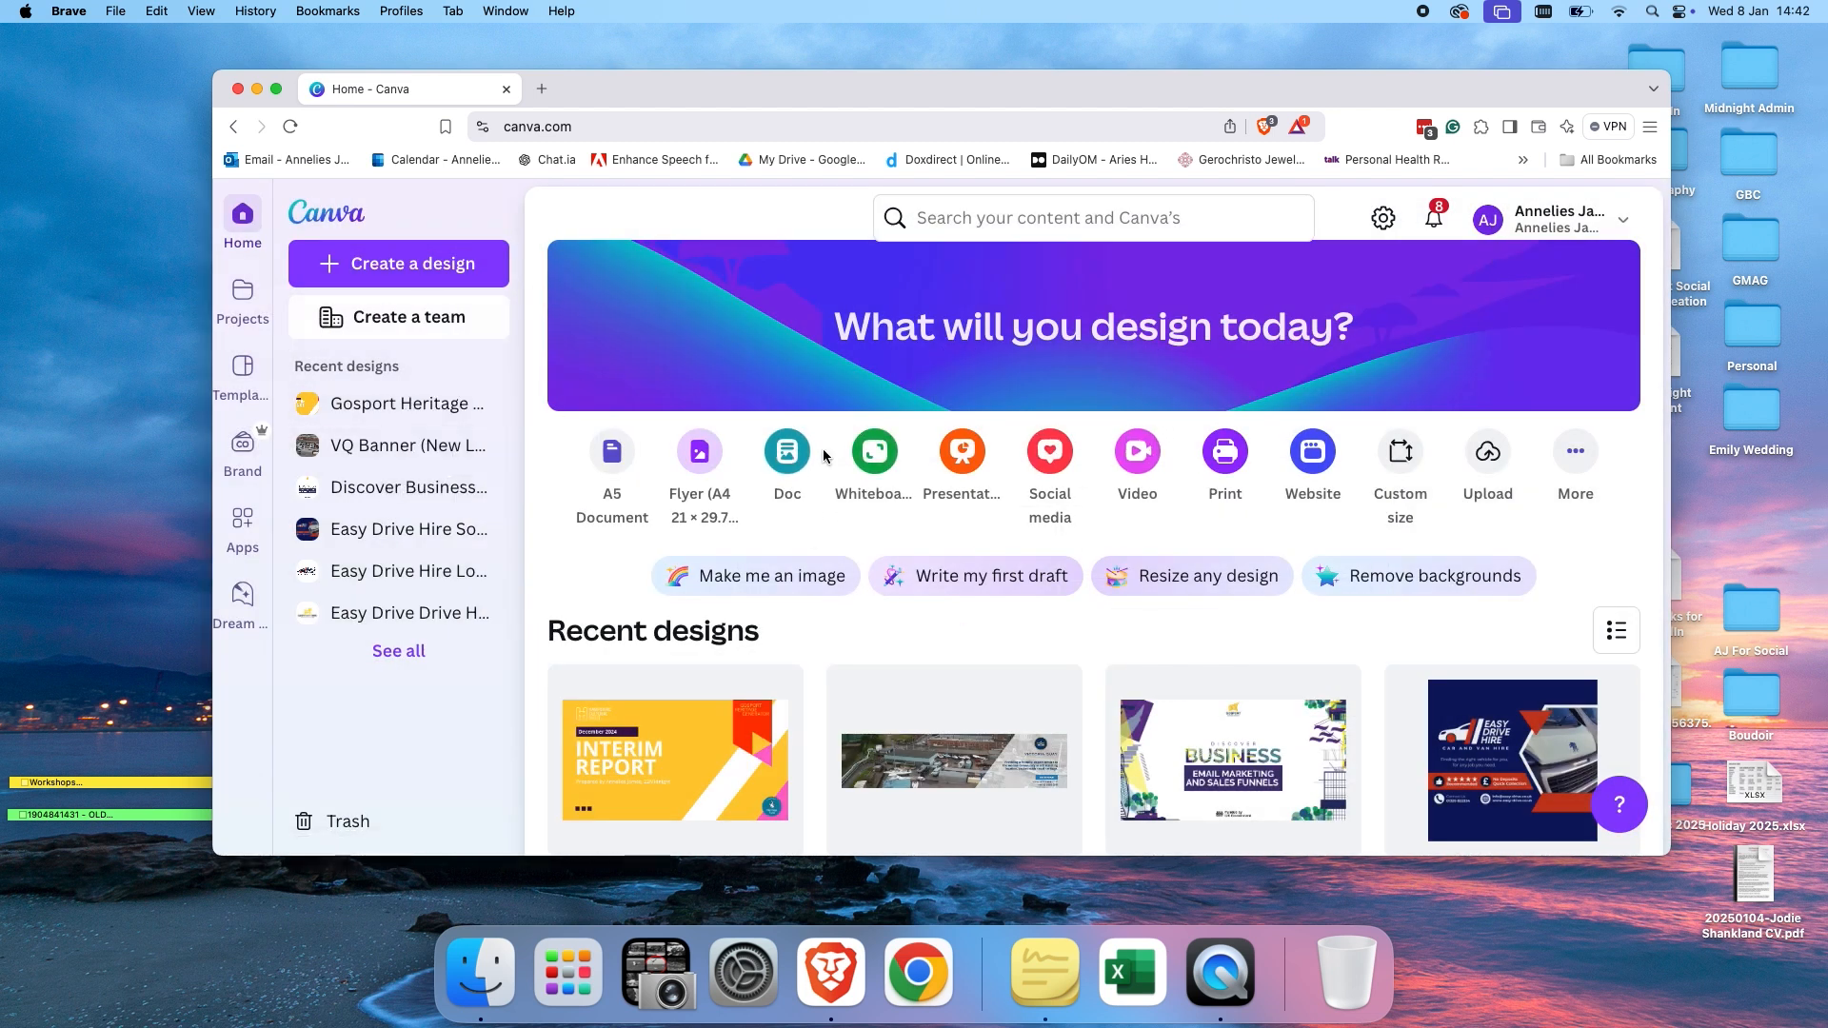
Browse through the recent designs on the home page.
scroll(1110, 604, "down", 5)
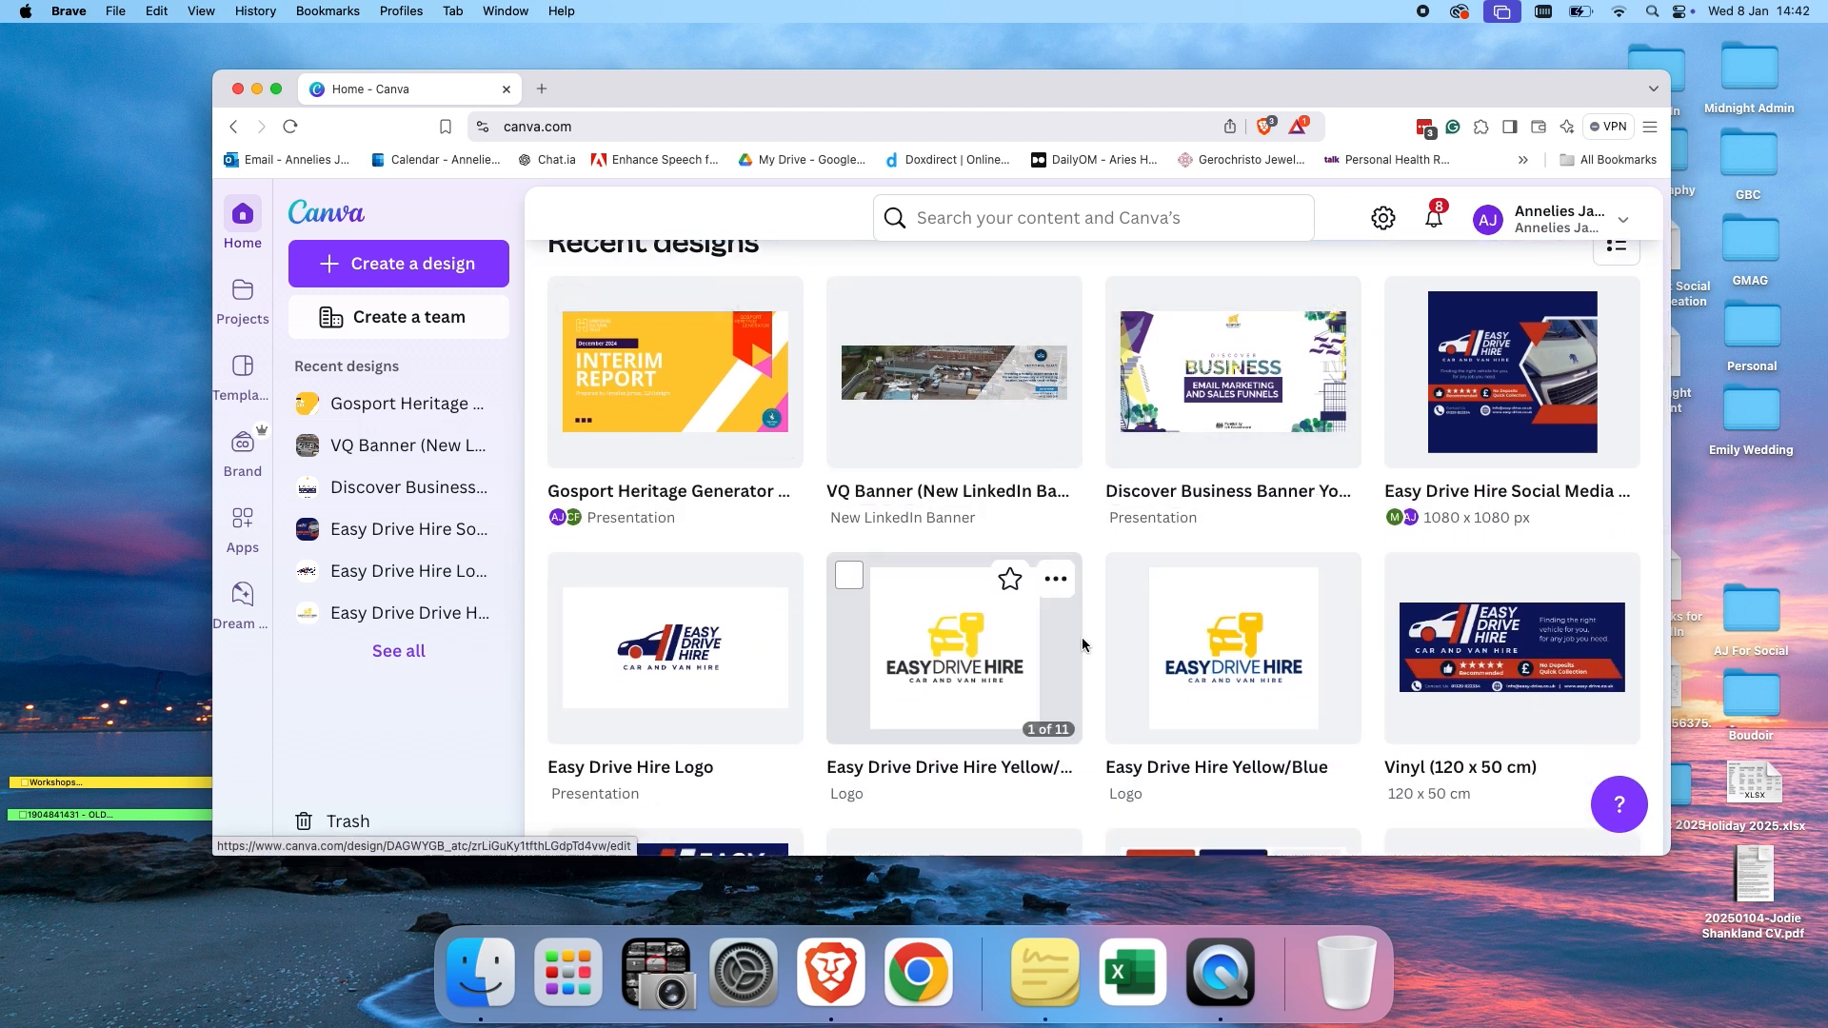
scroll(1180, 669, "down", 5)
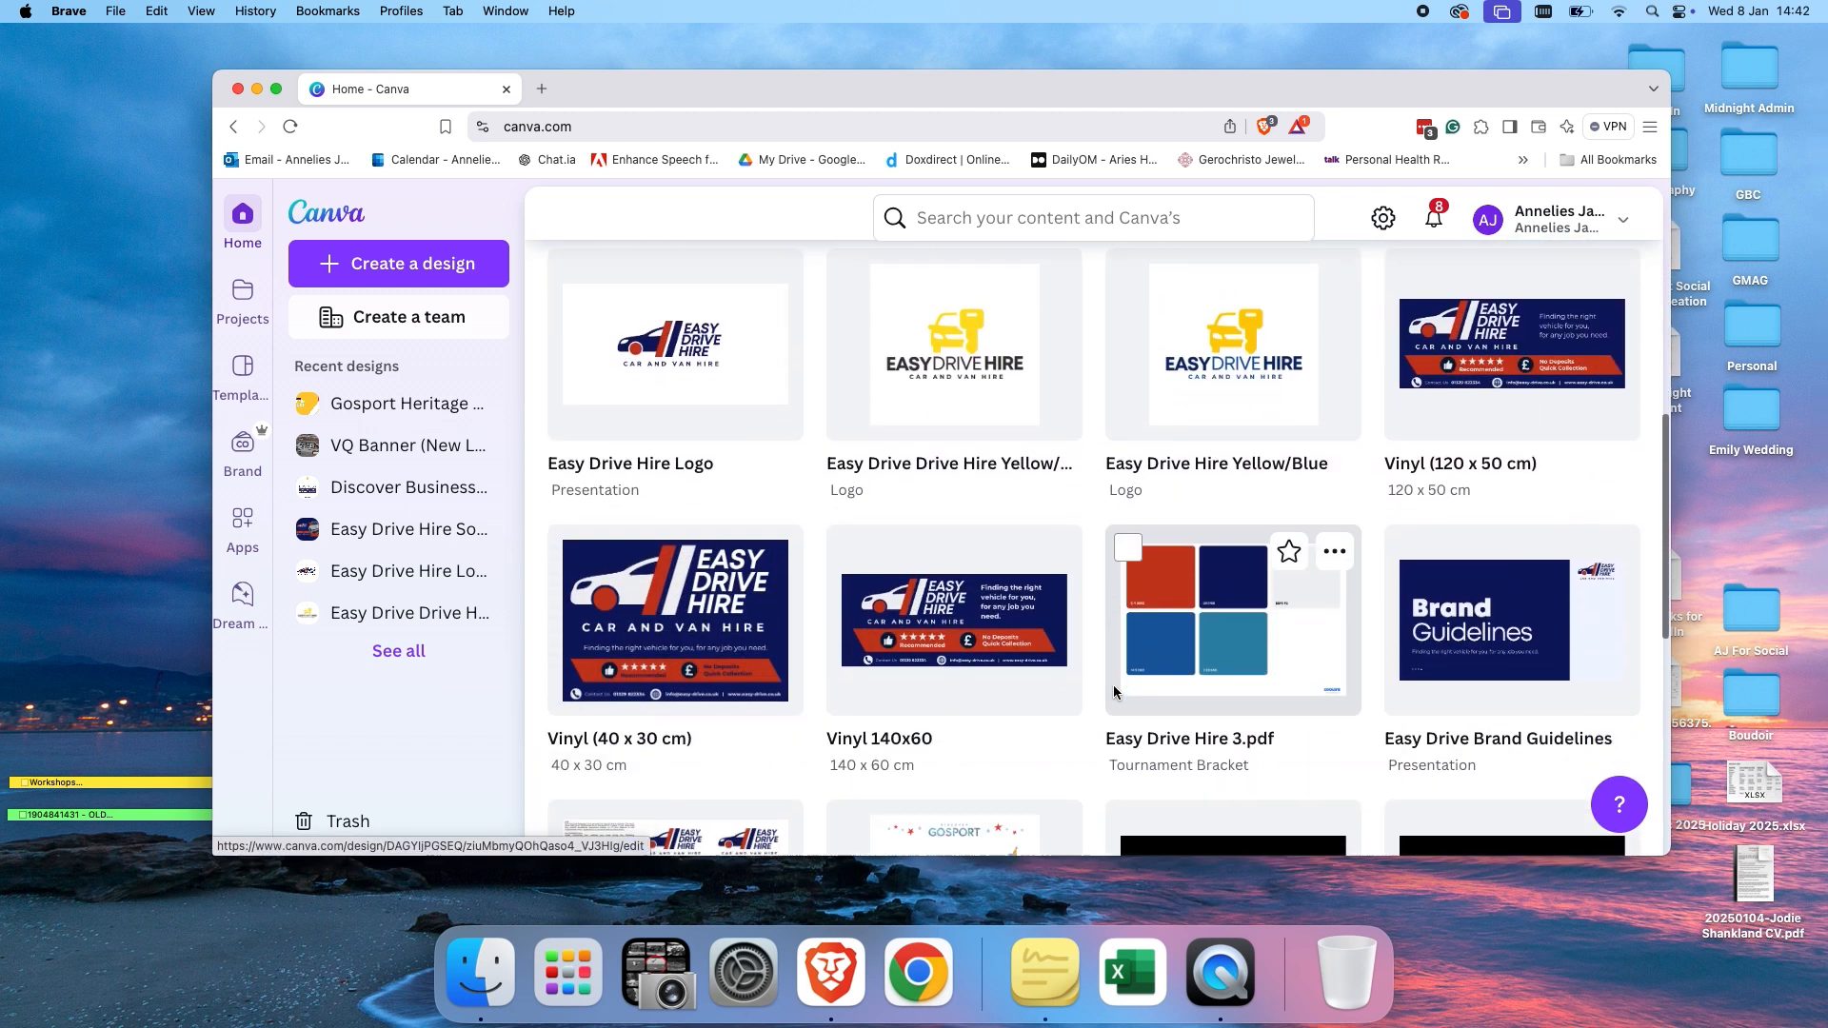
scroll(1115, 691, "down", 8)
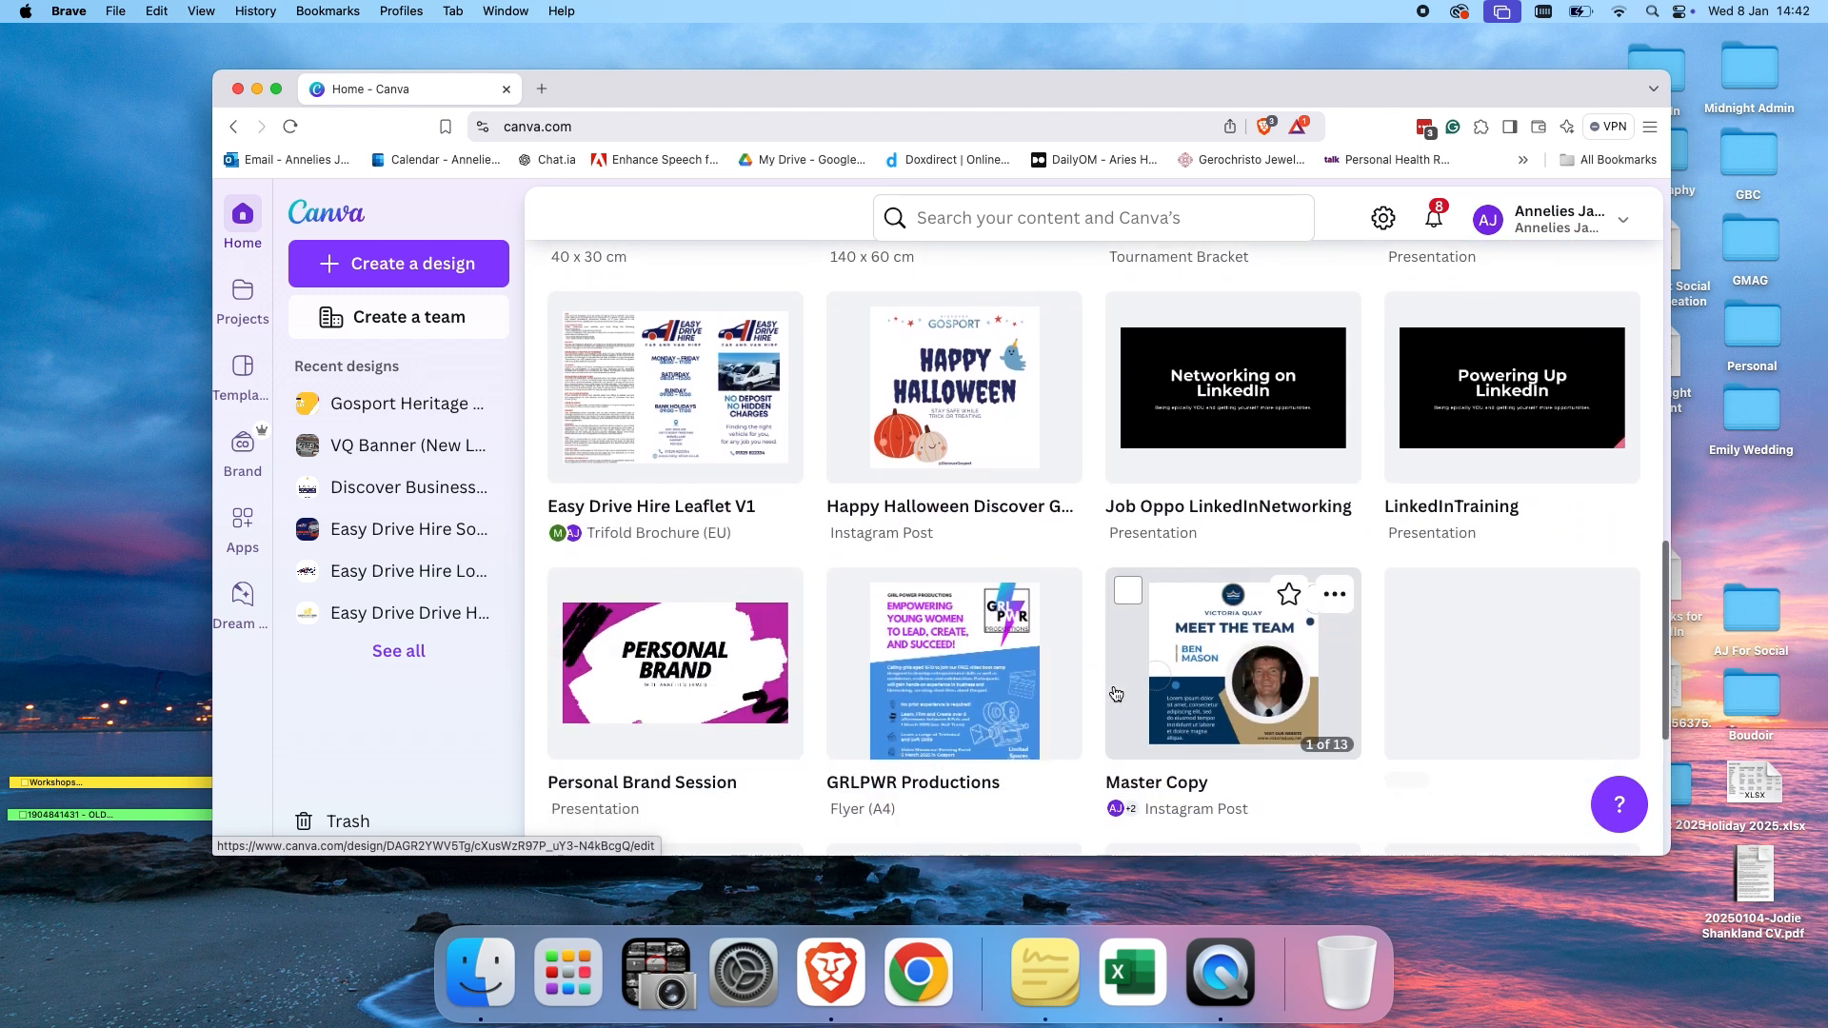
scroll(1116, 692, "down", 2)
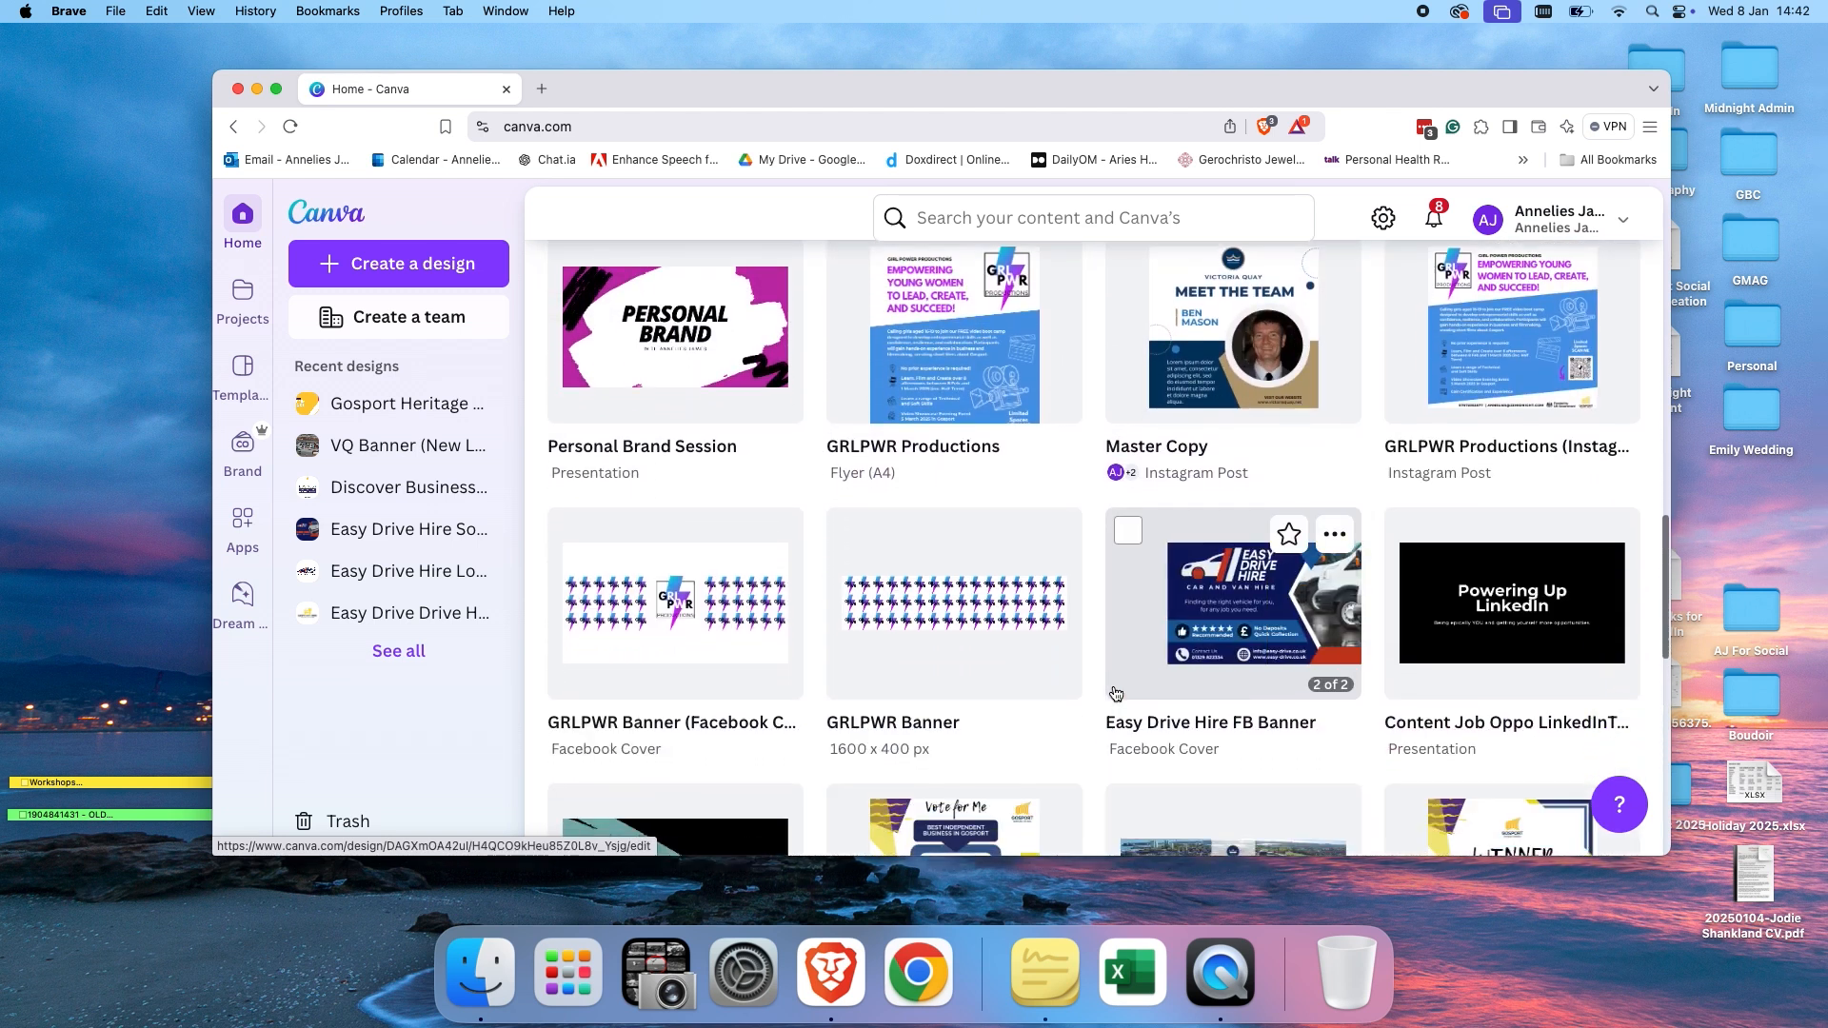
scroll(1116, 692, "up", 3)
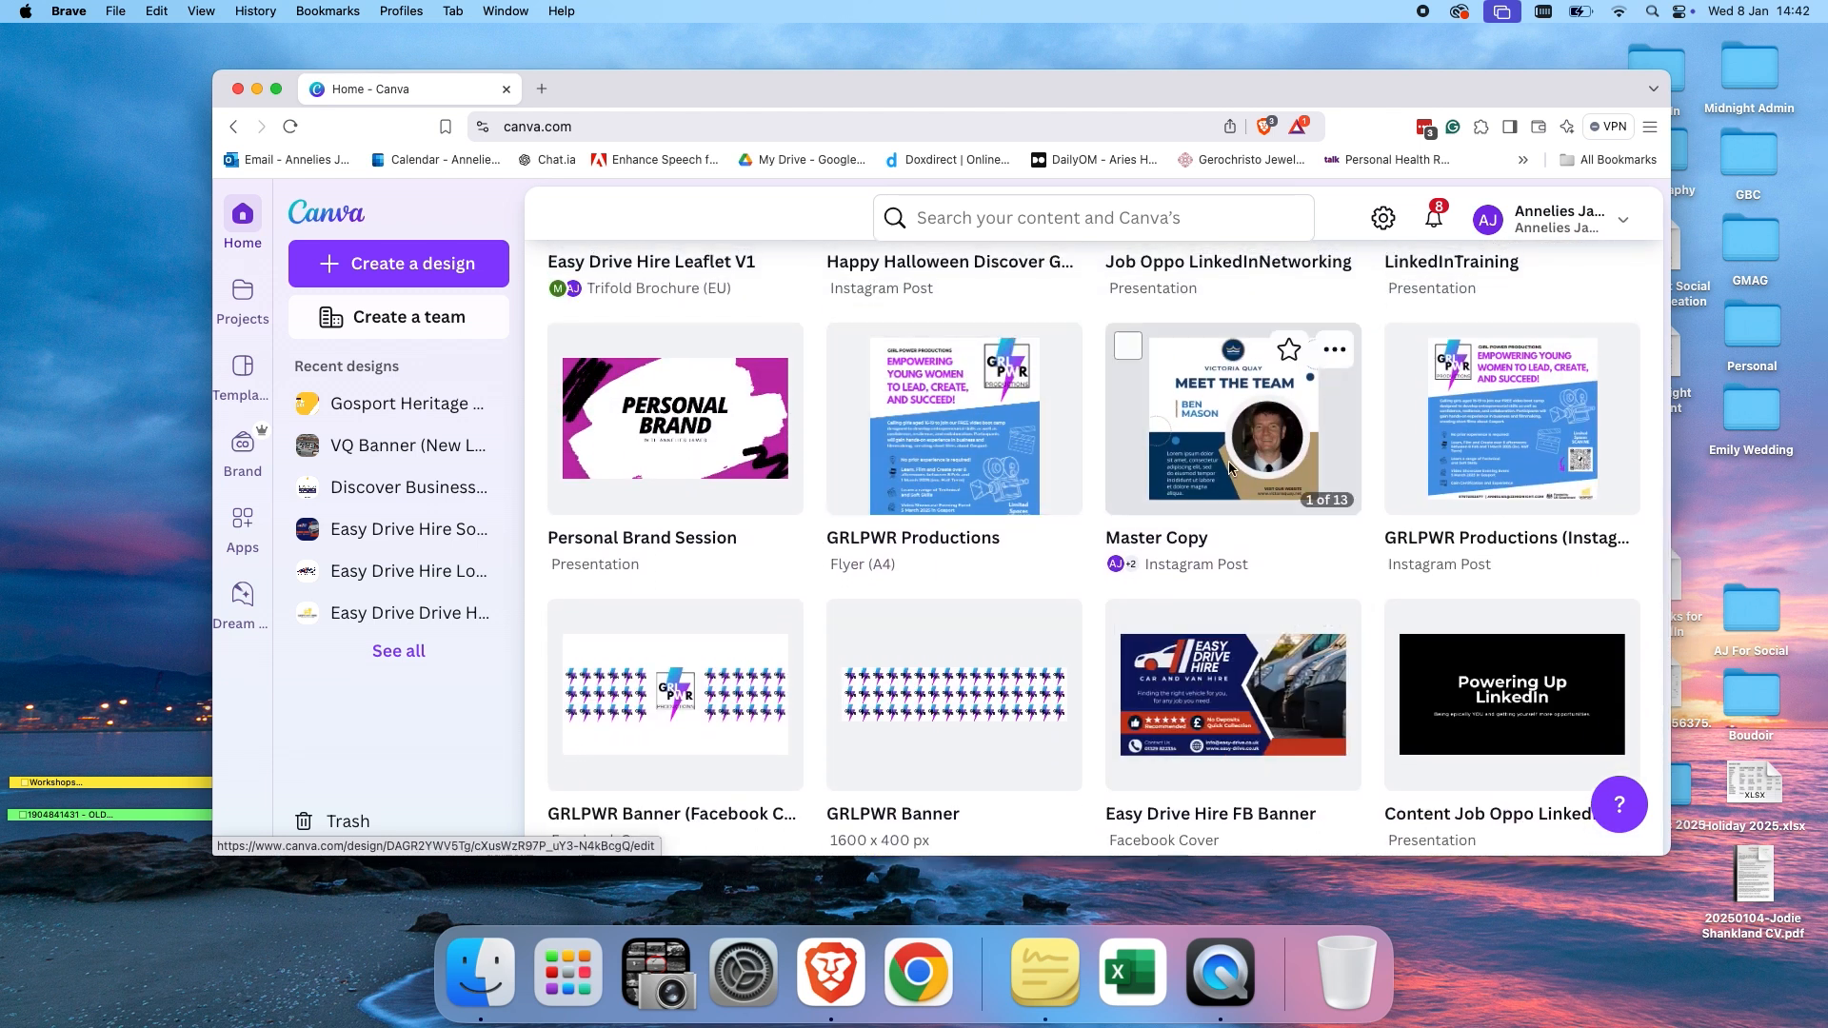
scroll(1229, 464, "up", 3)
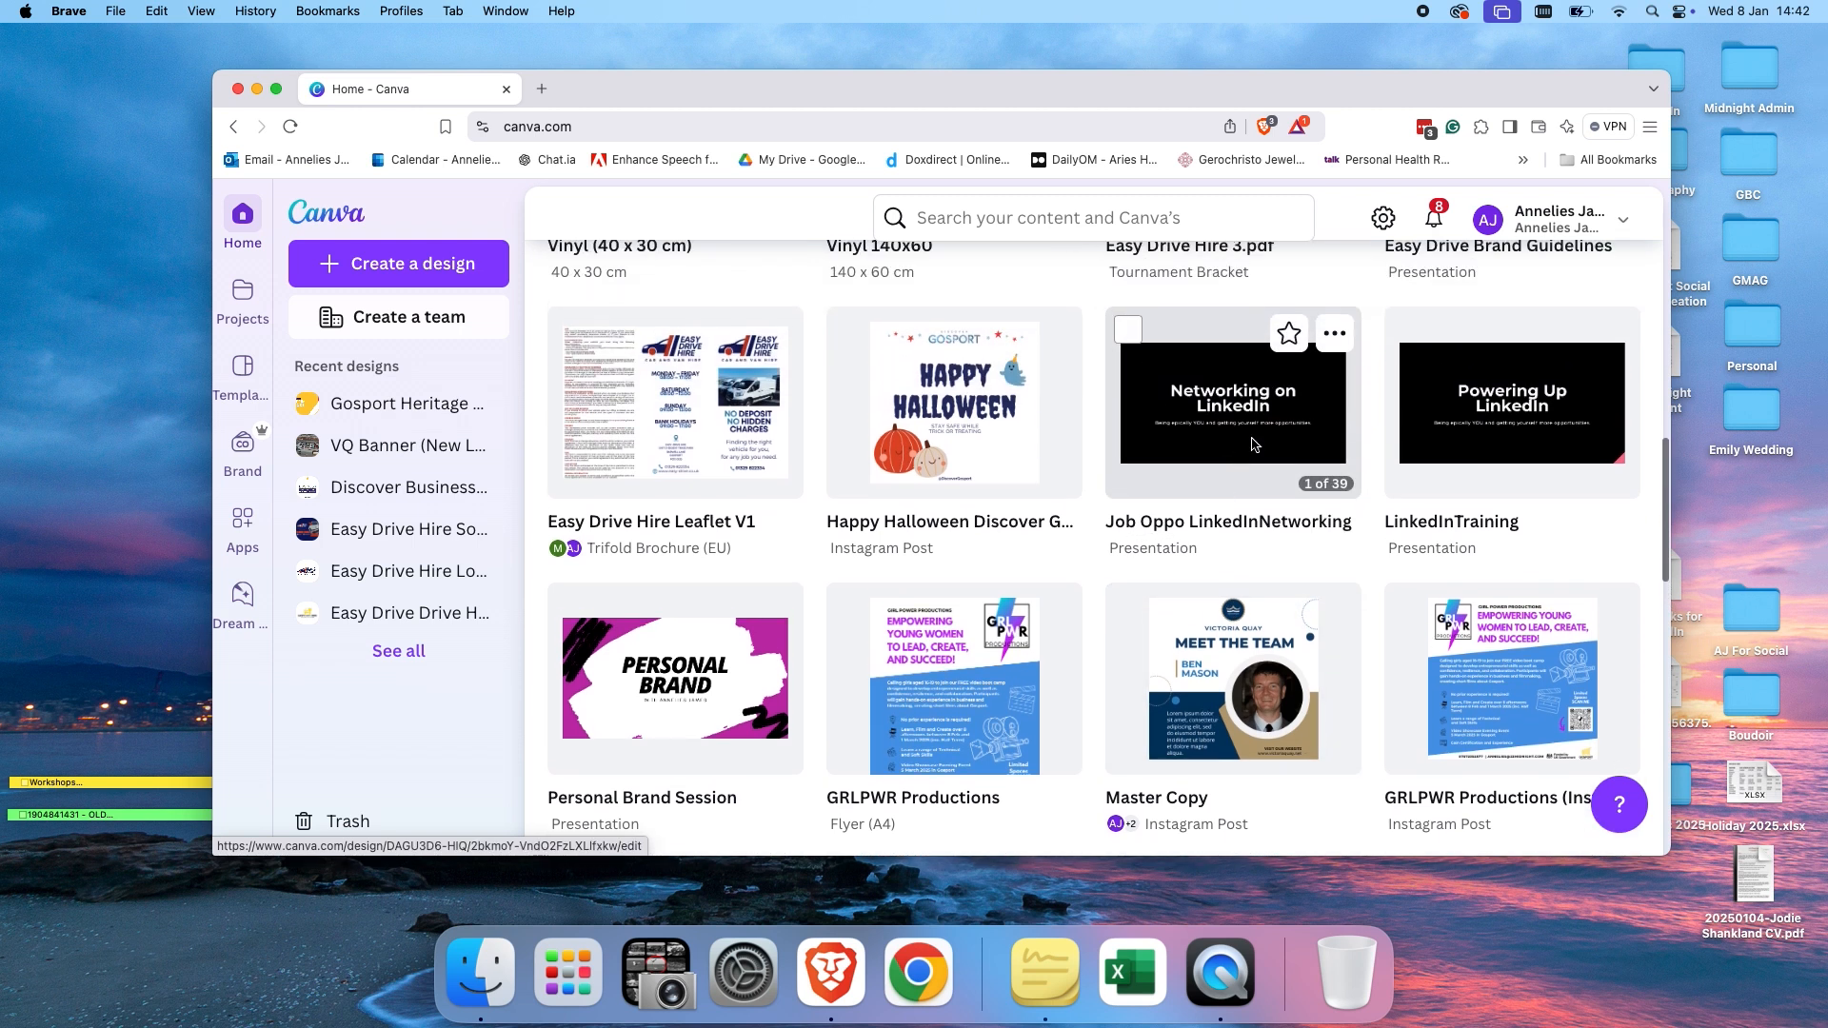
scroll(1252, 443, "up", 5)
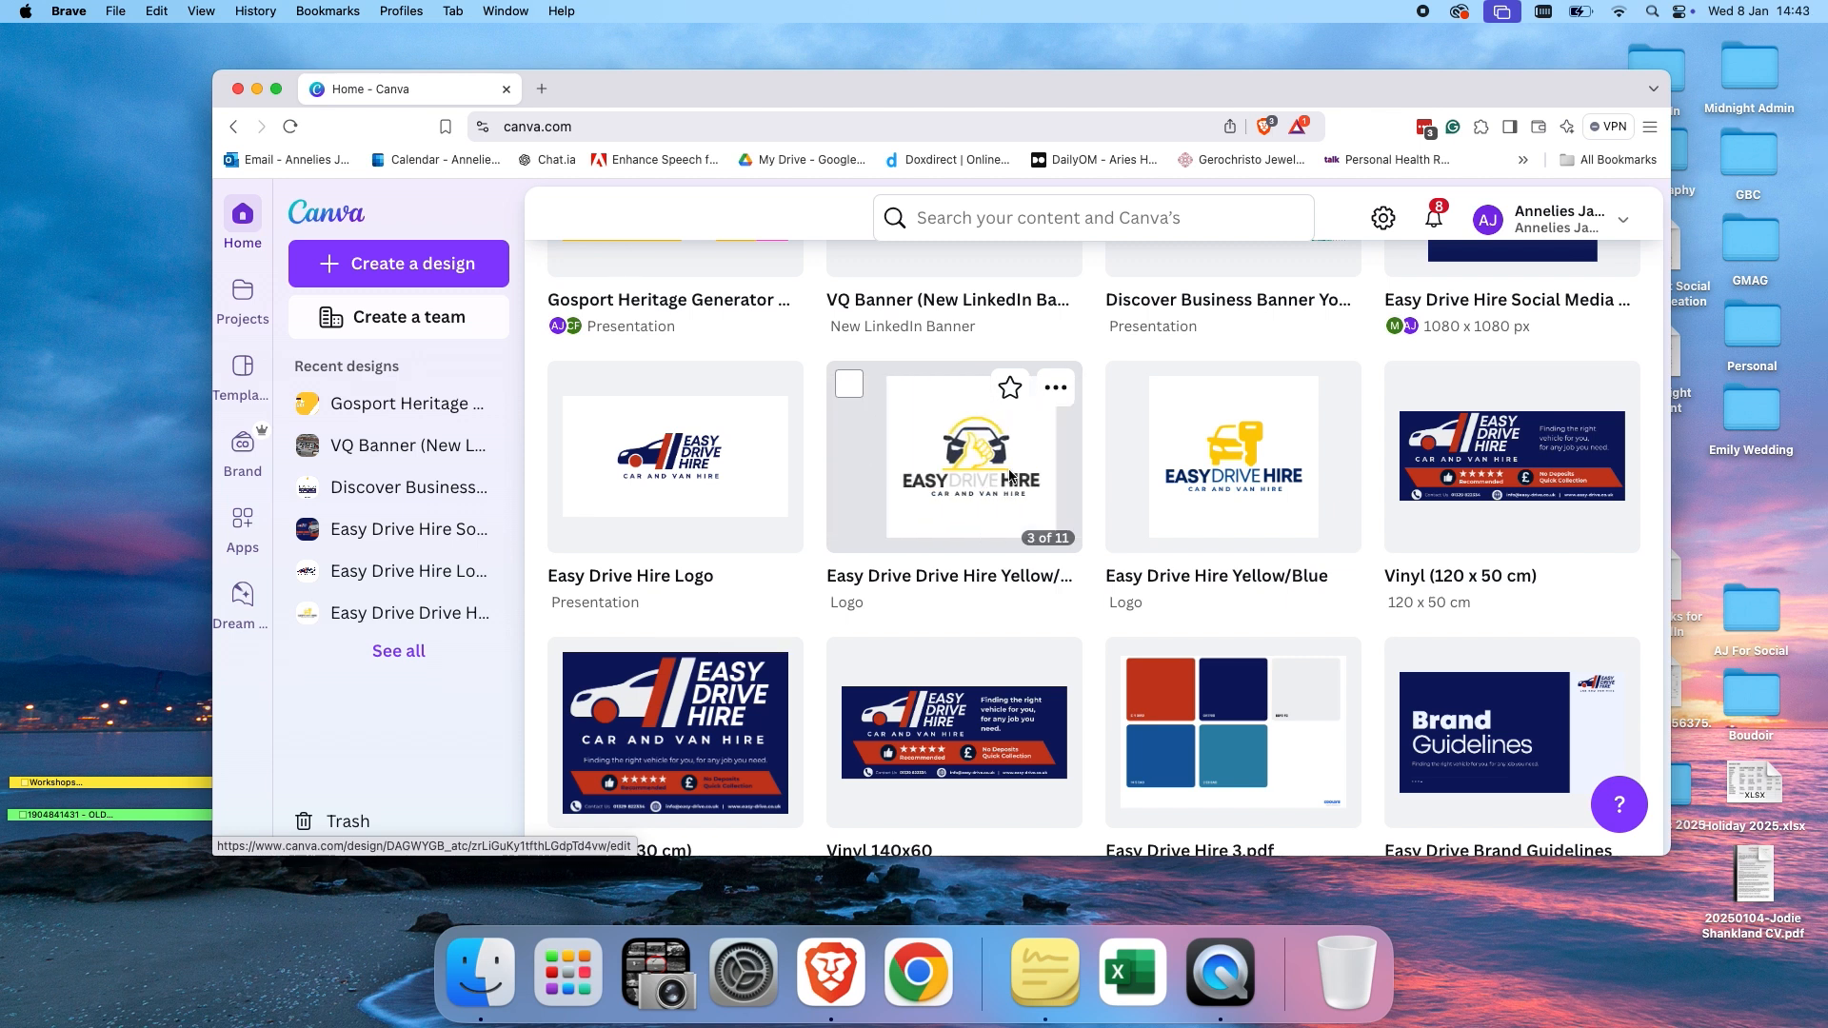
left_click(1061, 400)
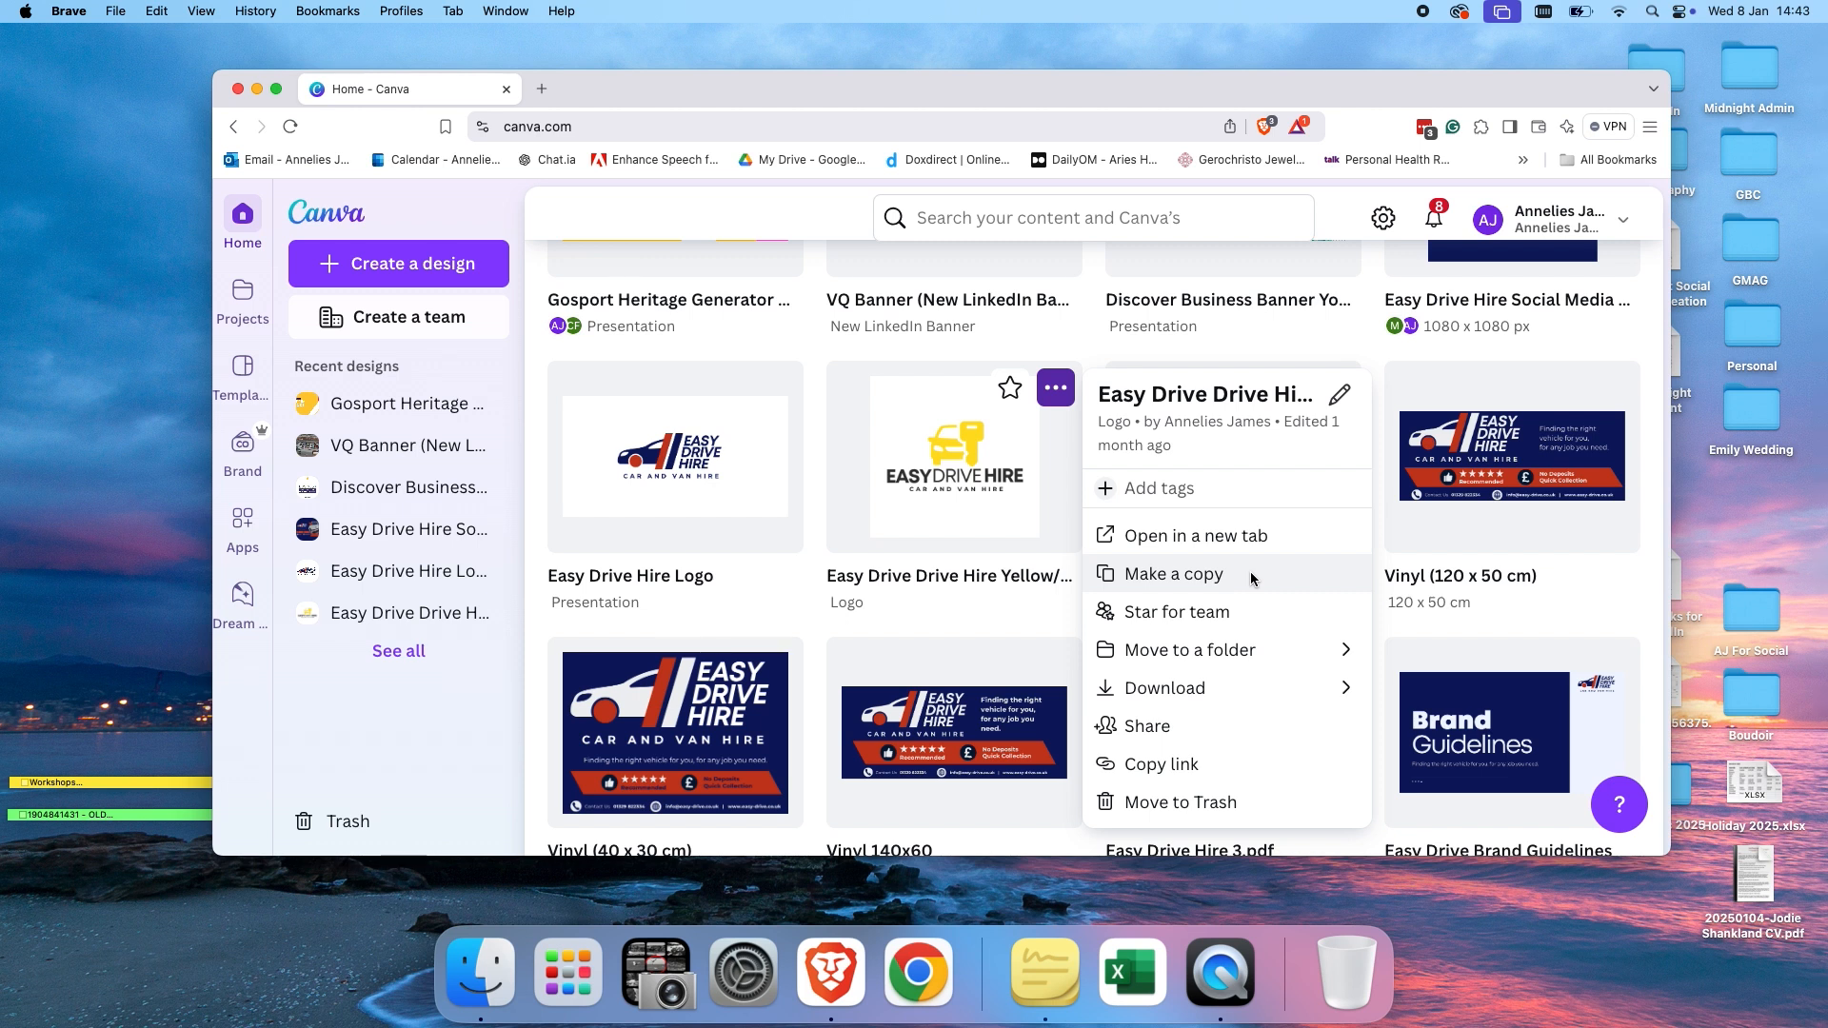
left_click(1053, 610)
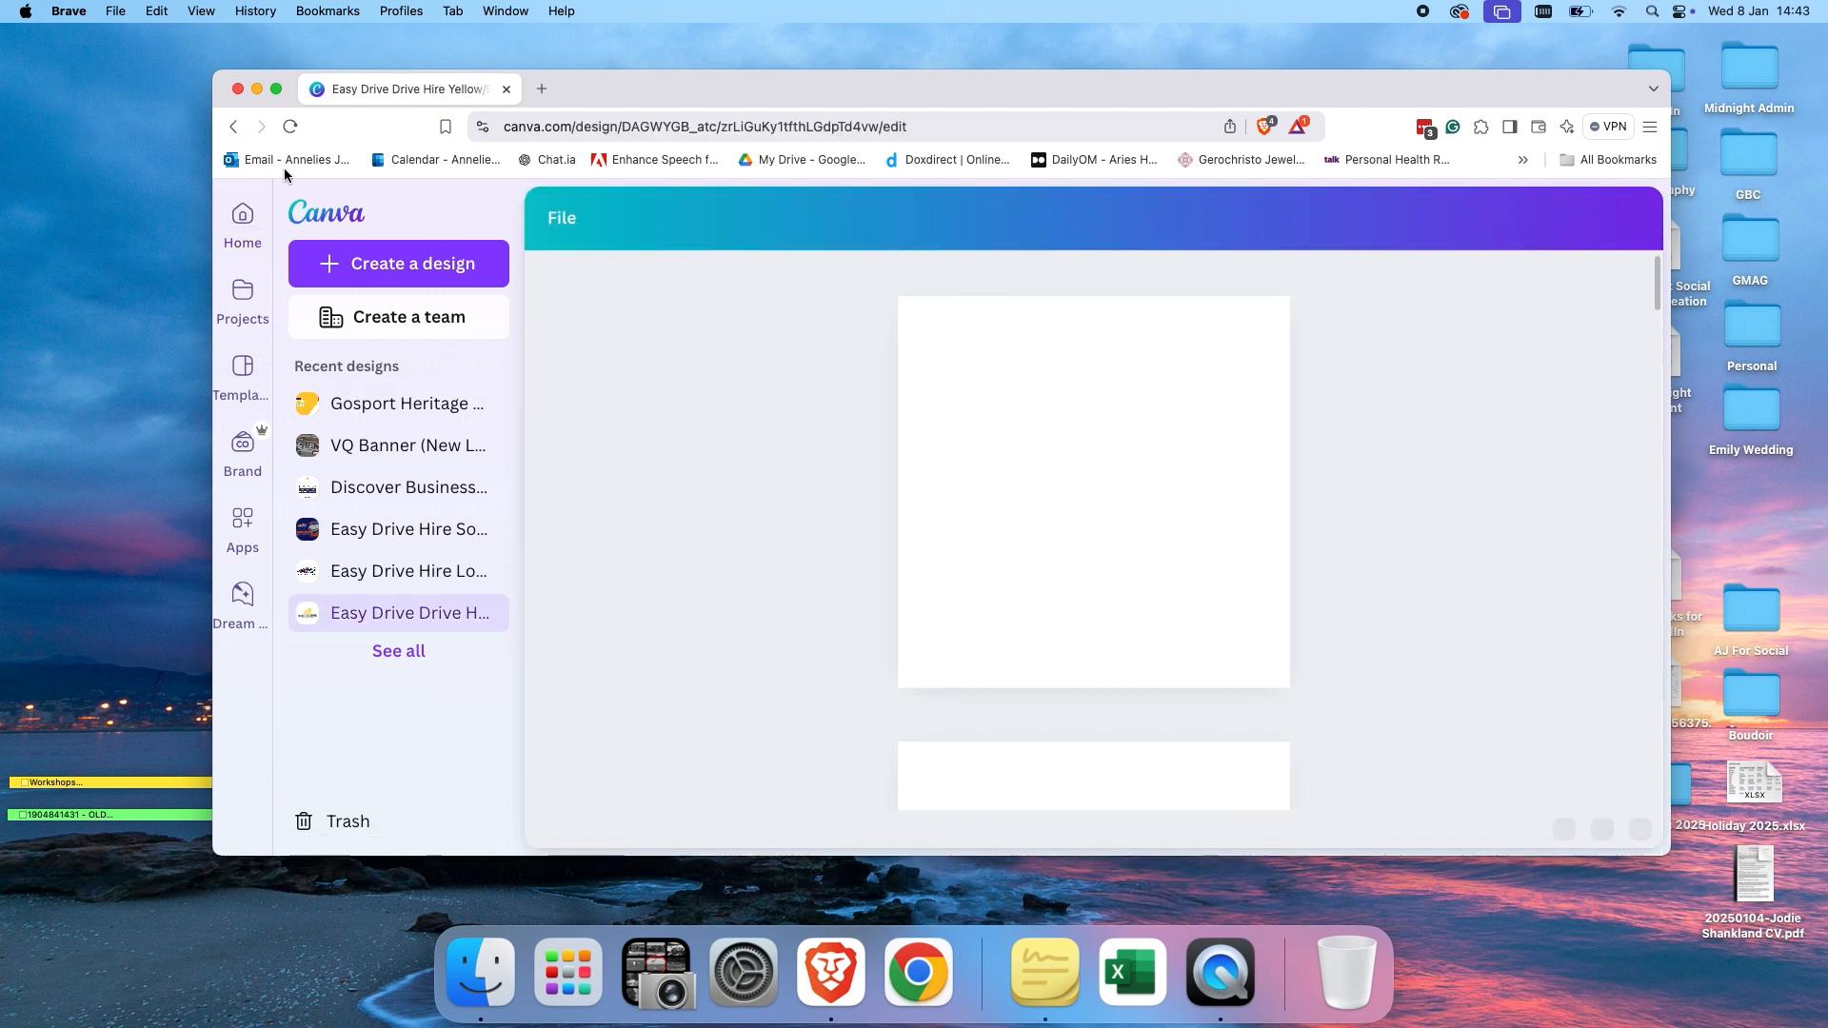
left_click(233, 126)
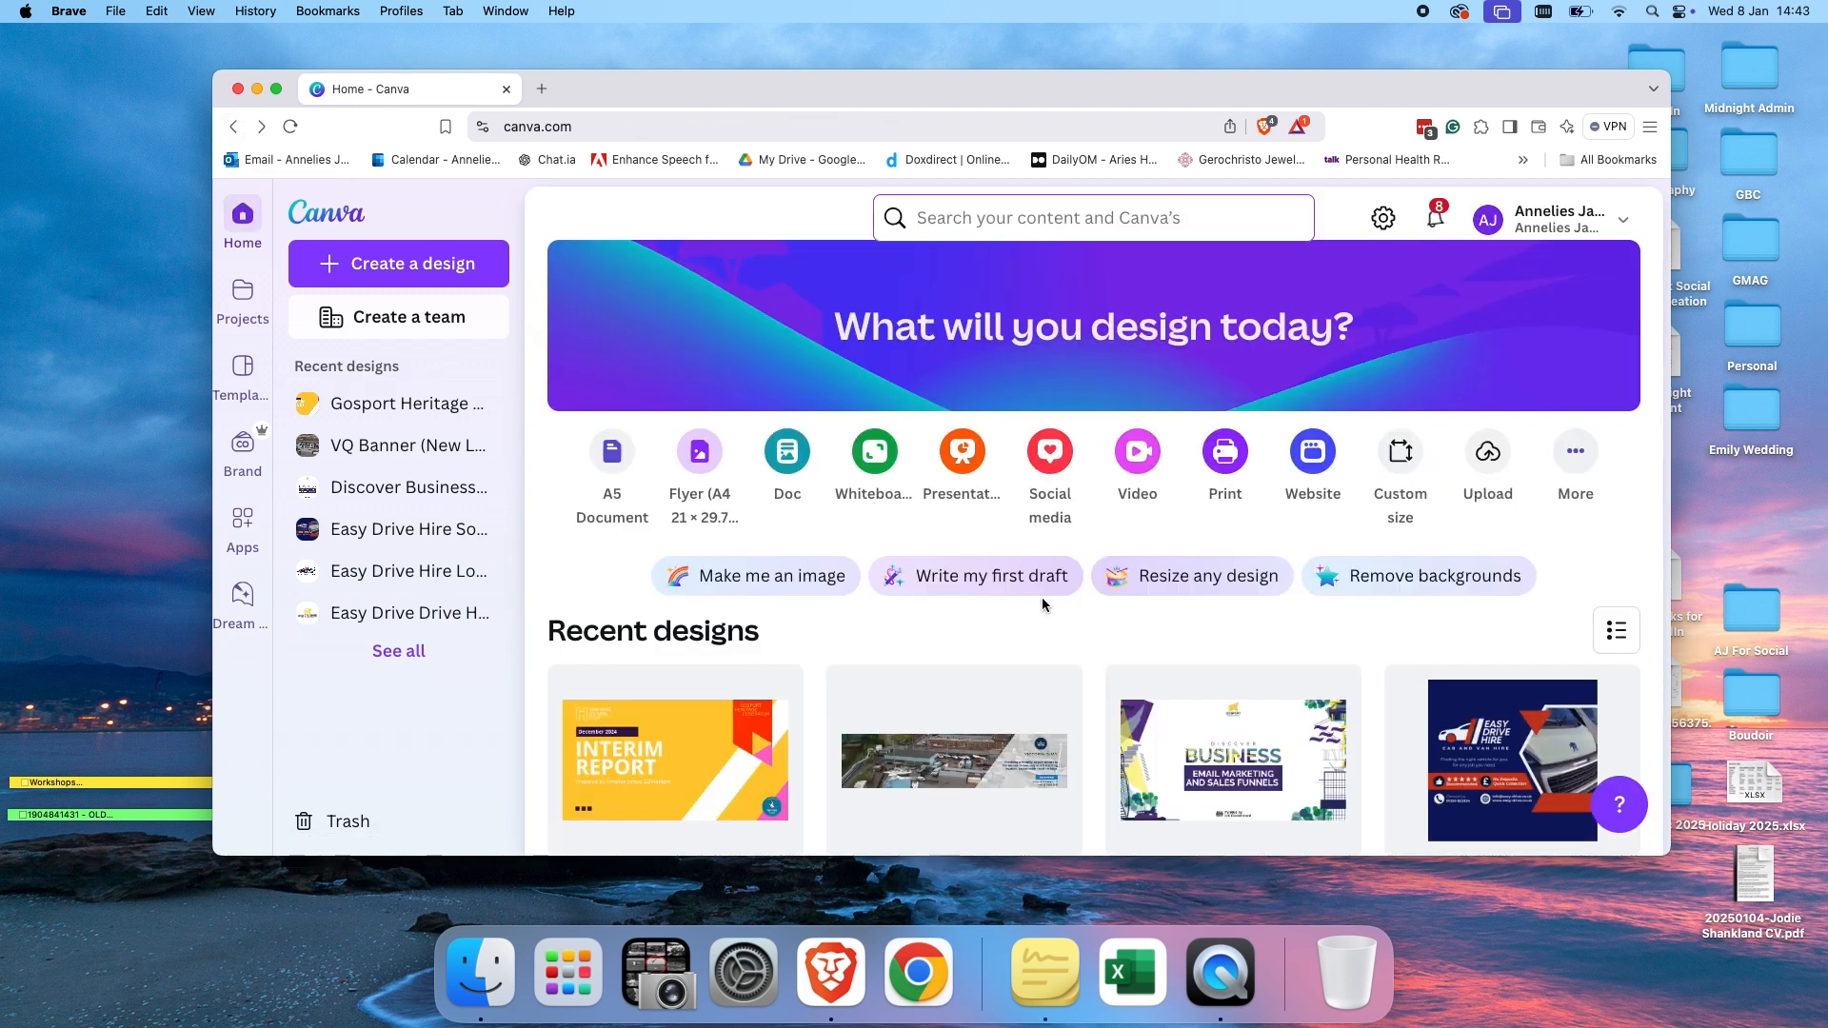
Open the Master Copy Instagram post design from the recent designs.
scroll(1044, 607, "down", 12)
scroll(1044, 606, "down", 5)
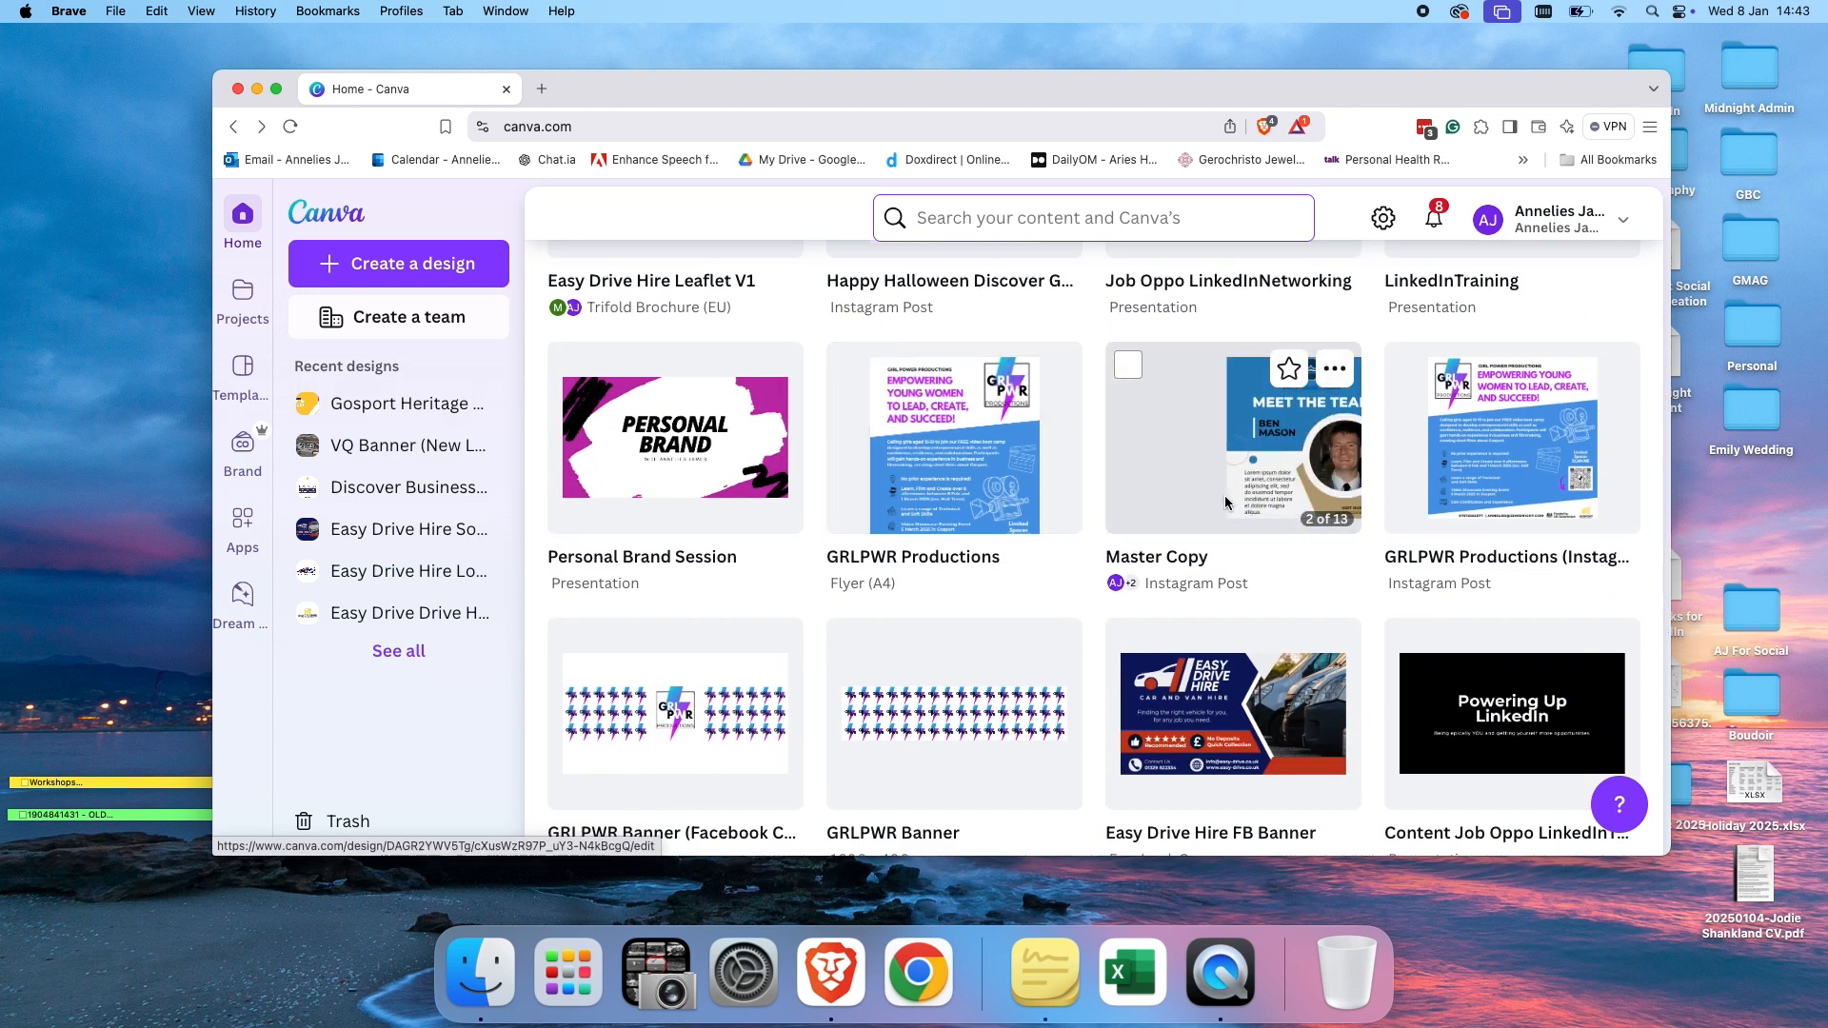
left_click(1225, 503)
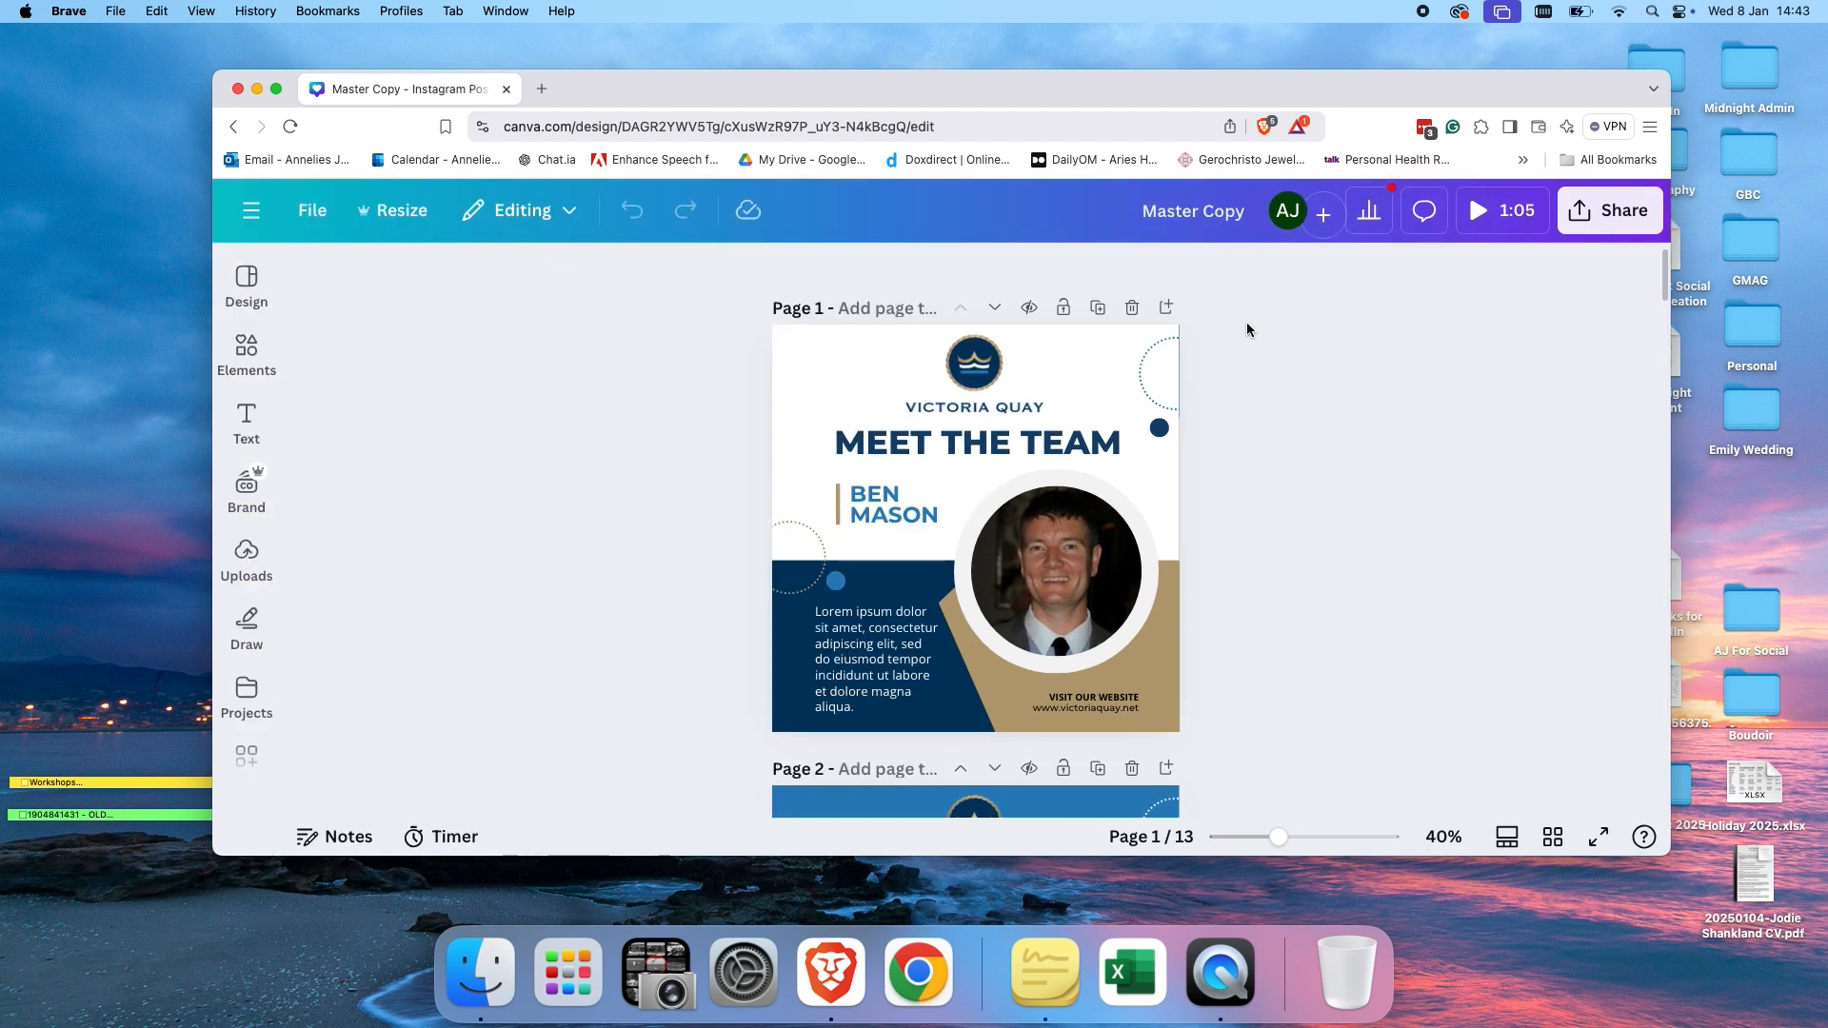
Add a new page after page 1 and move it up to become page 1.
left_click(1167, 307)
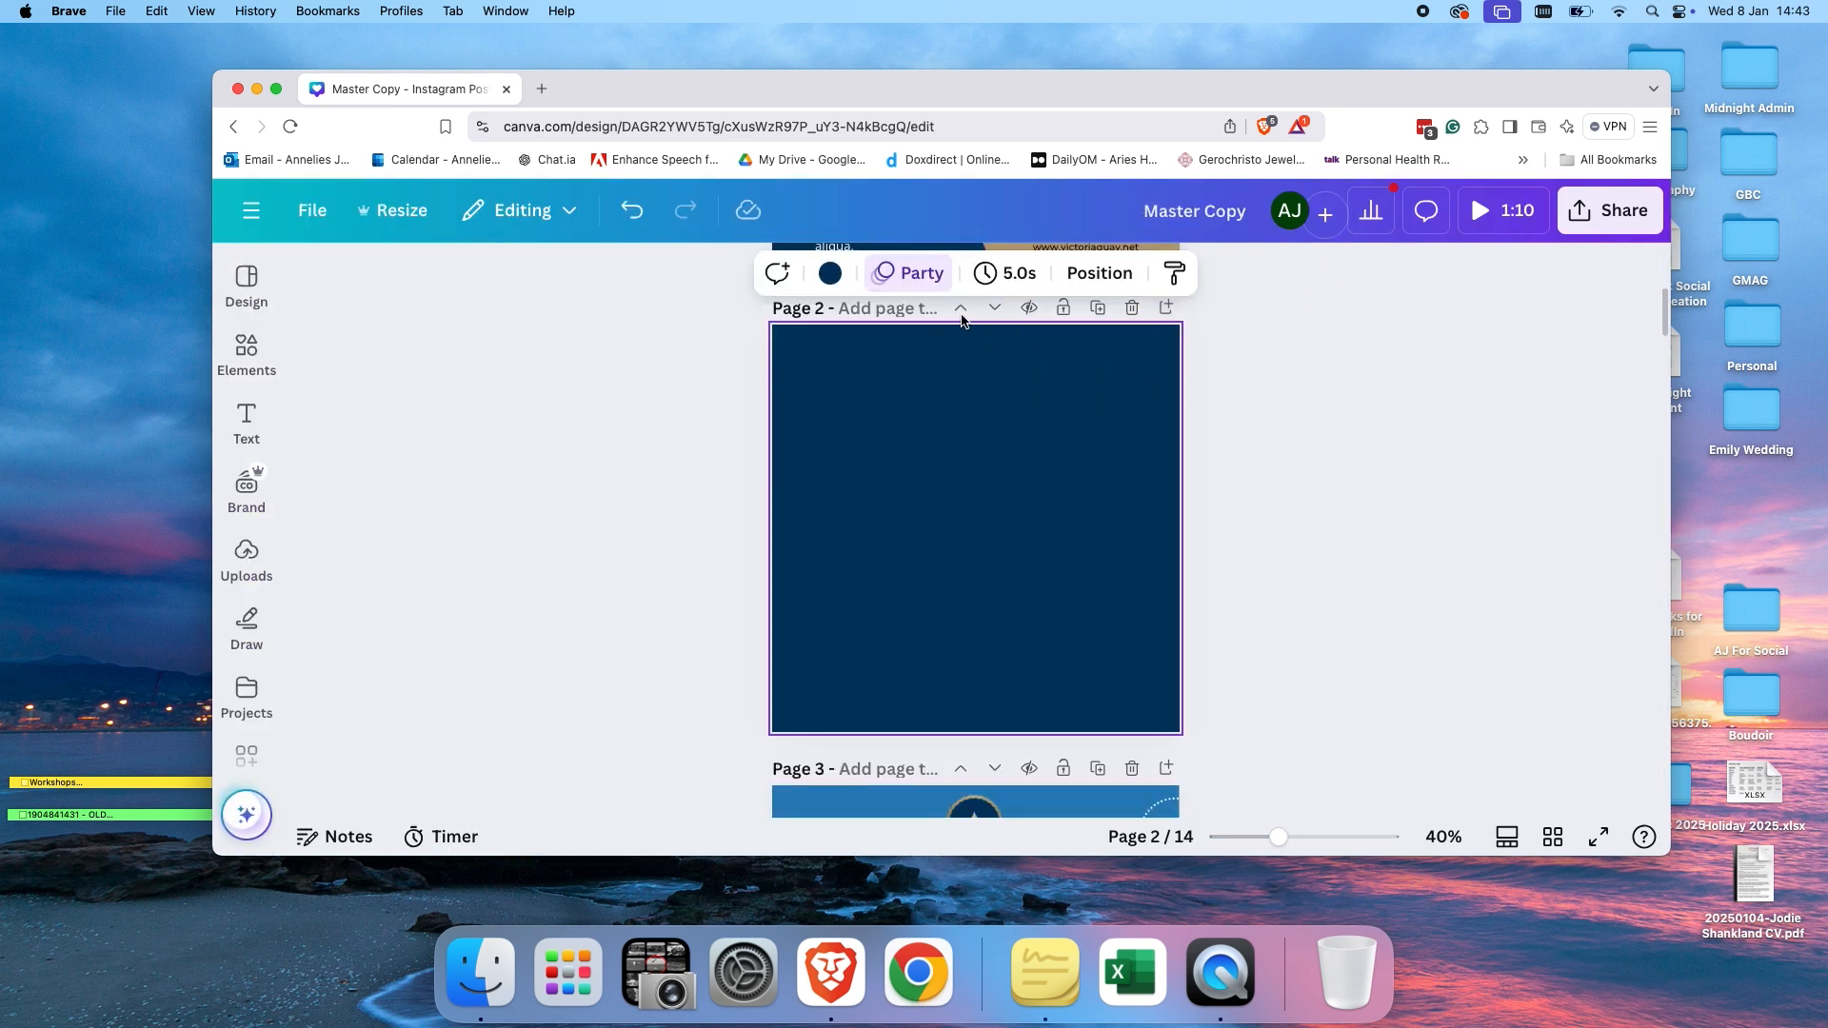
left_click(961, 308)
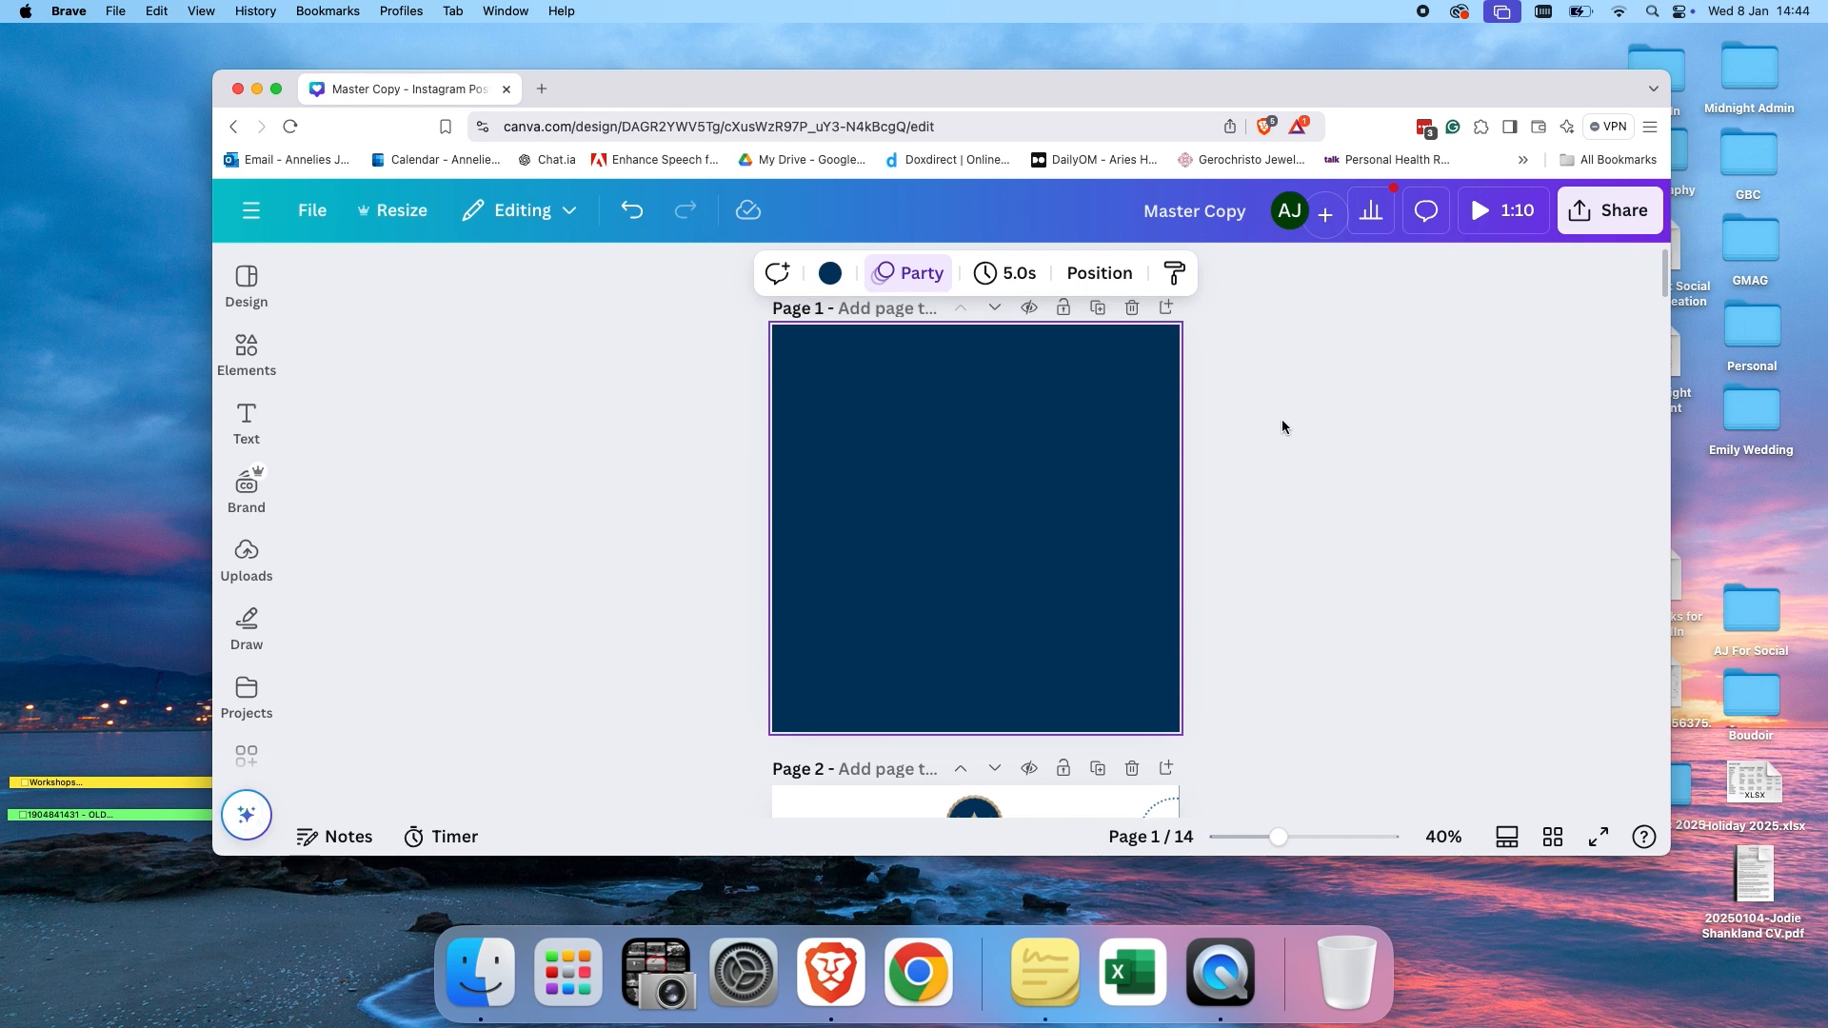
Set the new first page's background colour to white.
left_click(832, 275)
left_click(373, 551)
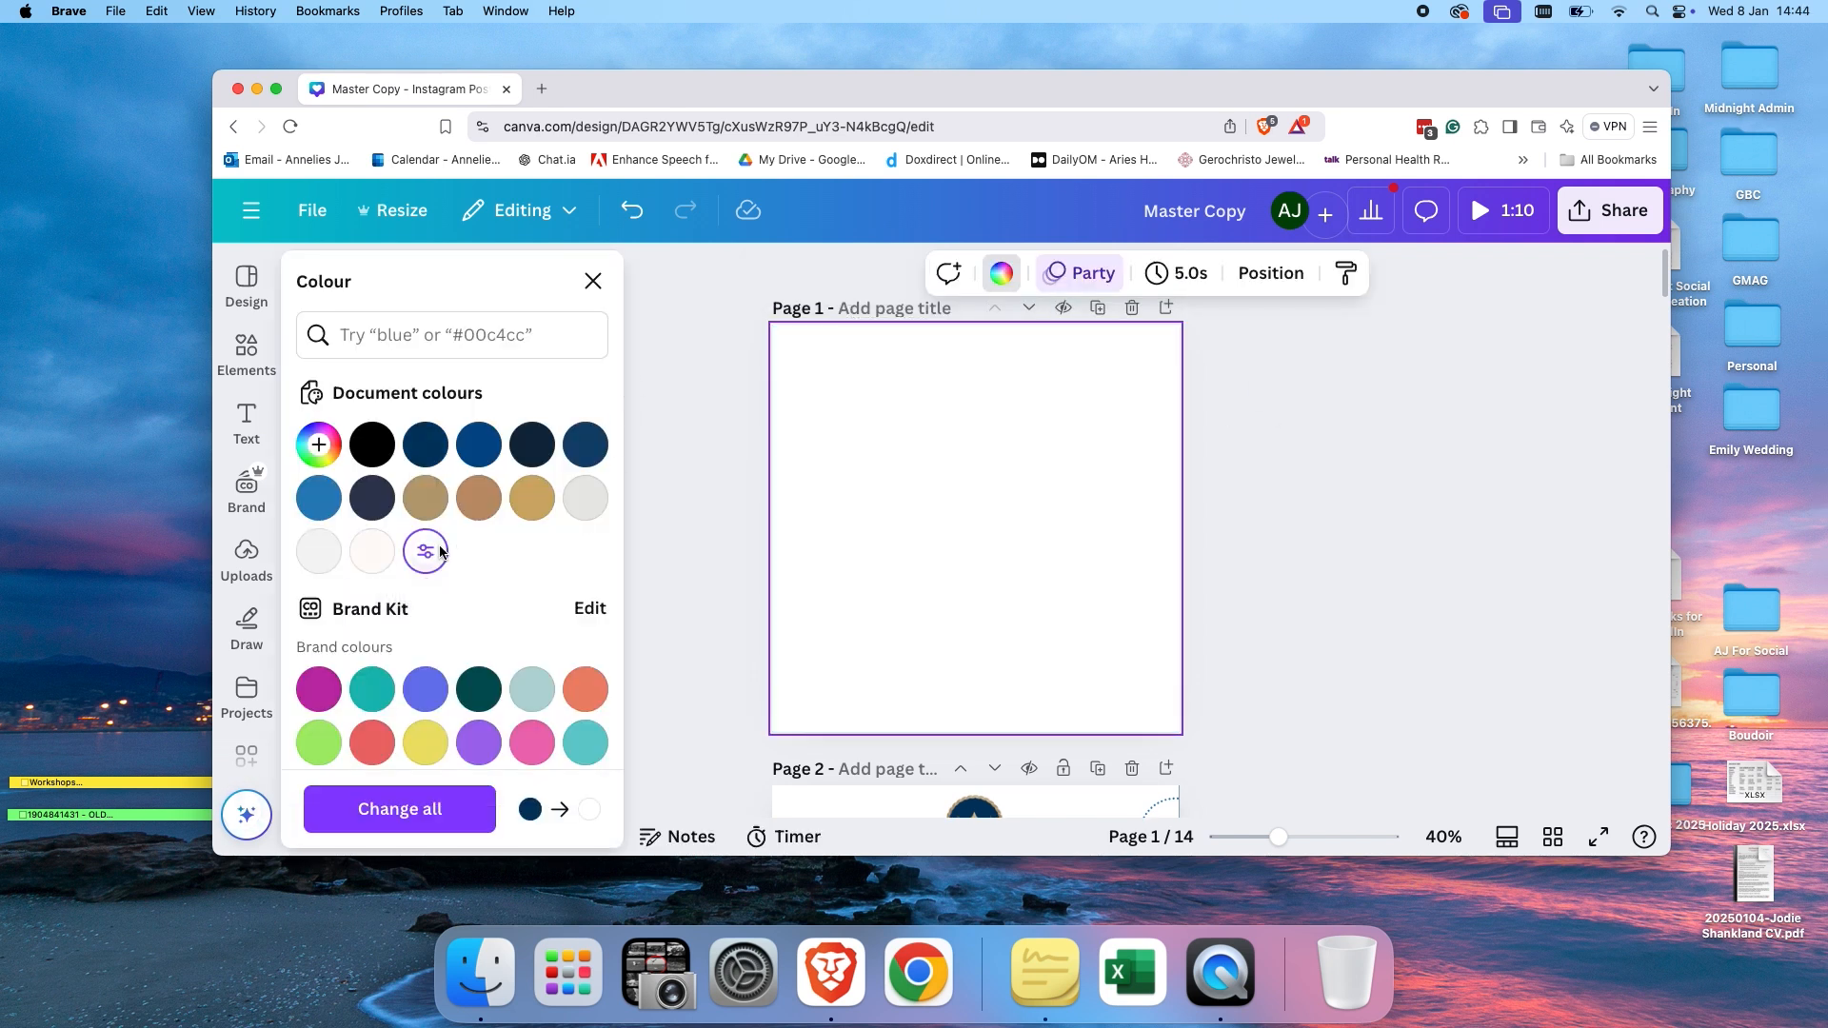
left_click(1353, 451)
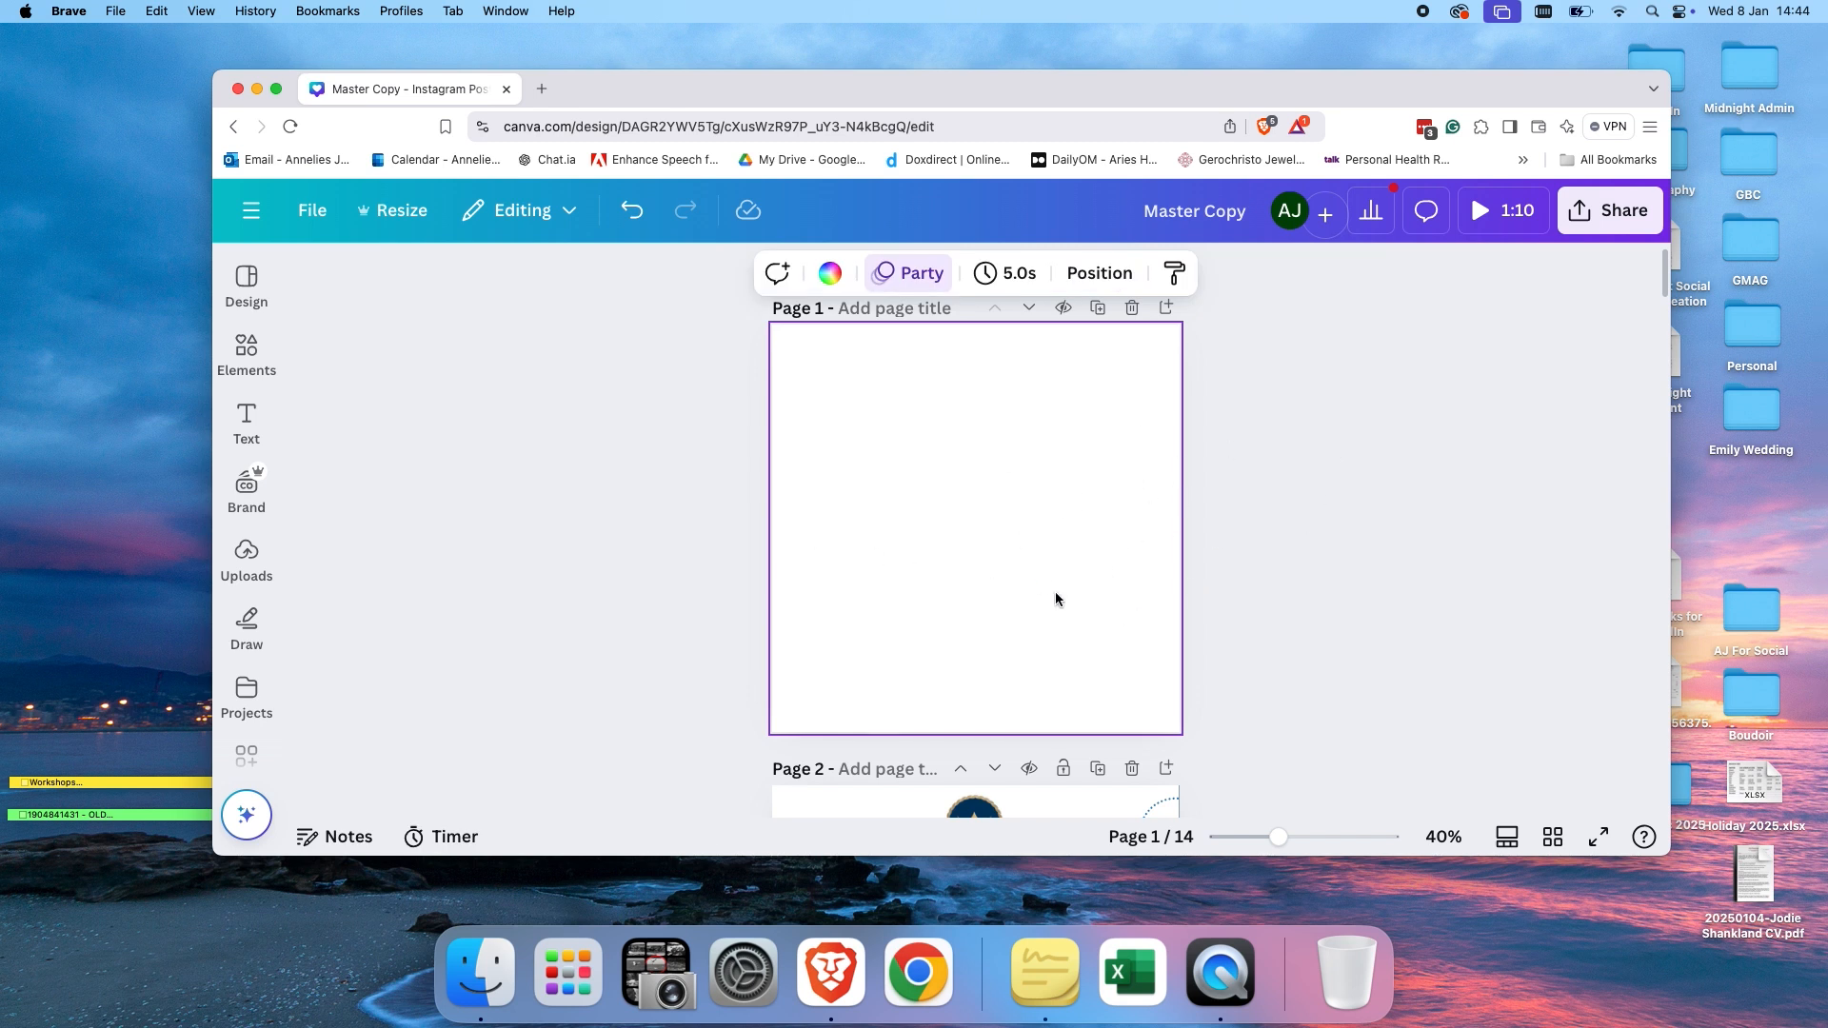
Search the design templates for "meet the team" and browse the results.
left_click(246, 282)
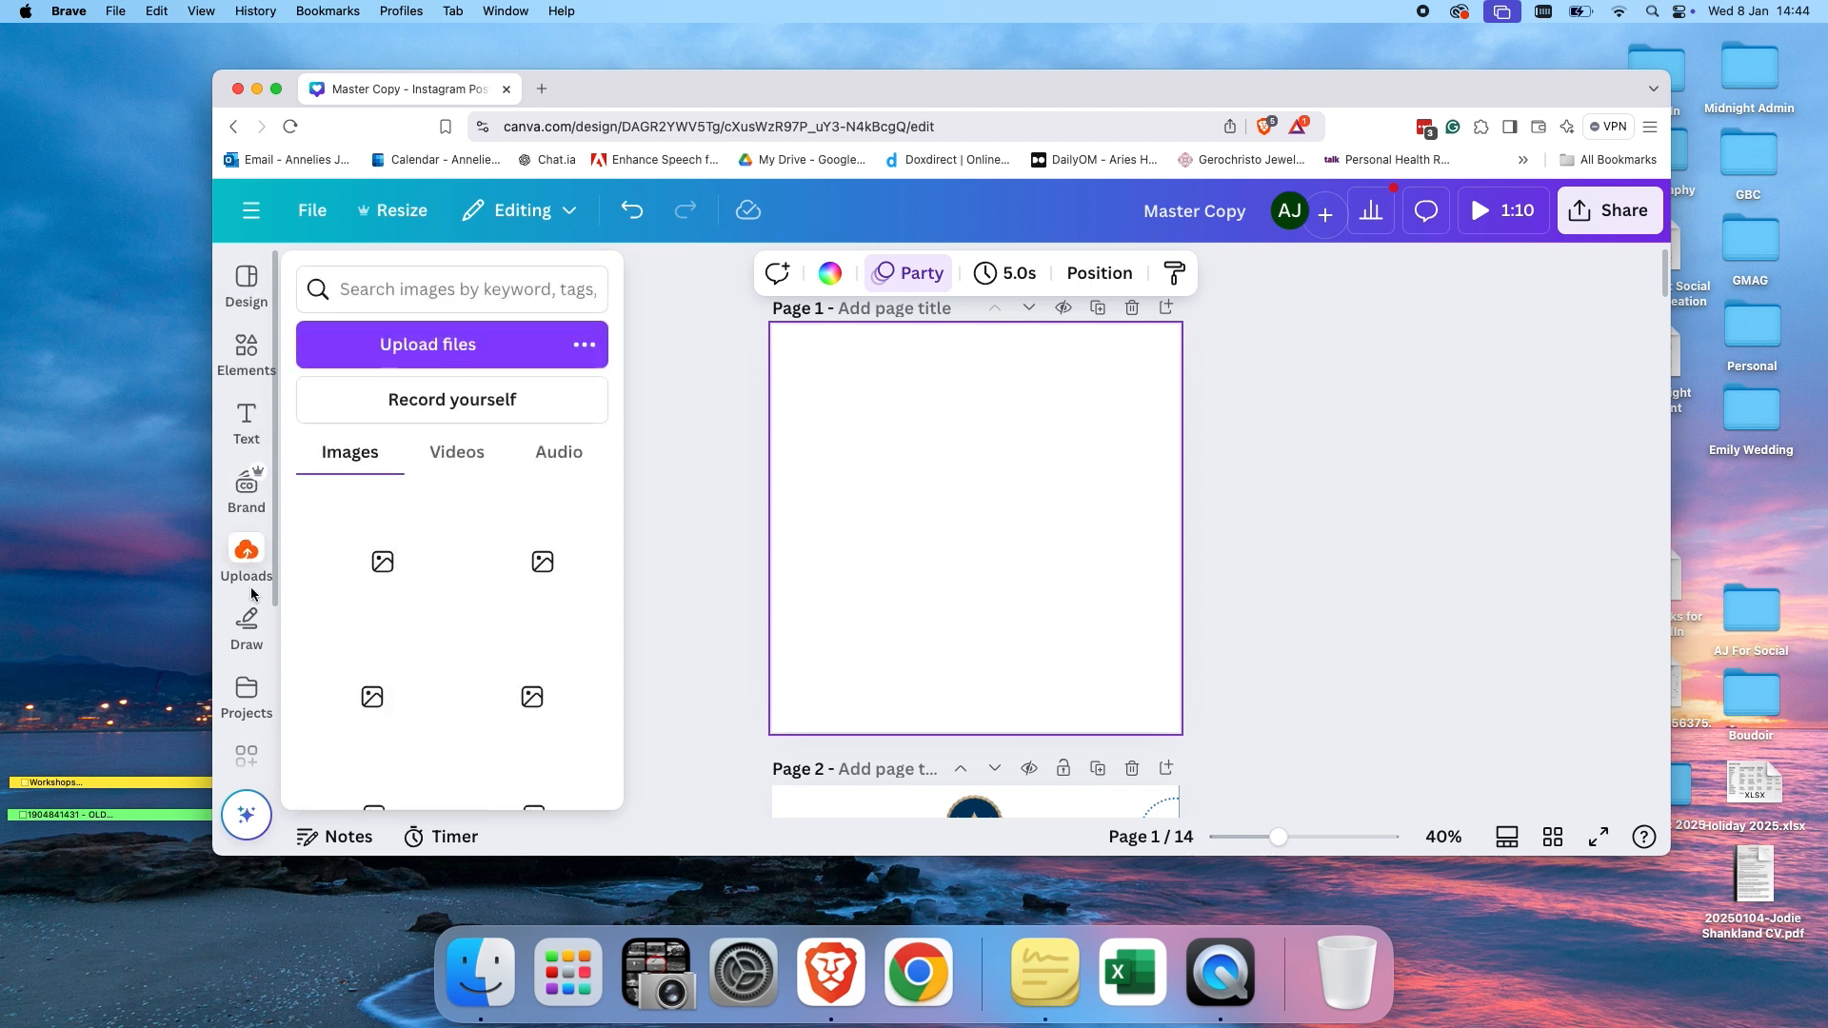
left_click(255, 290)
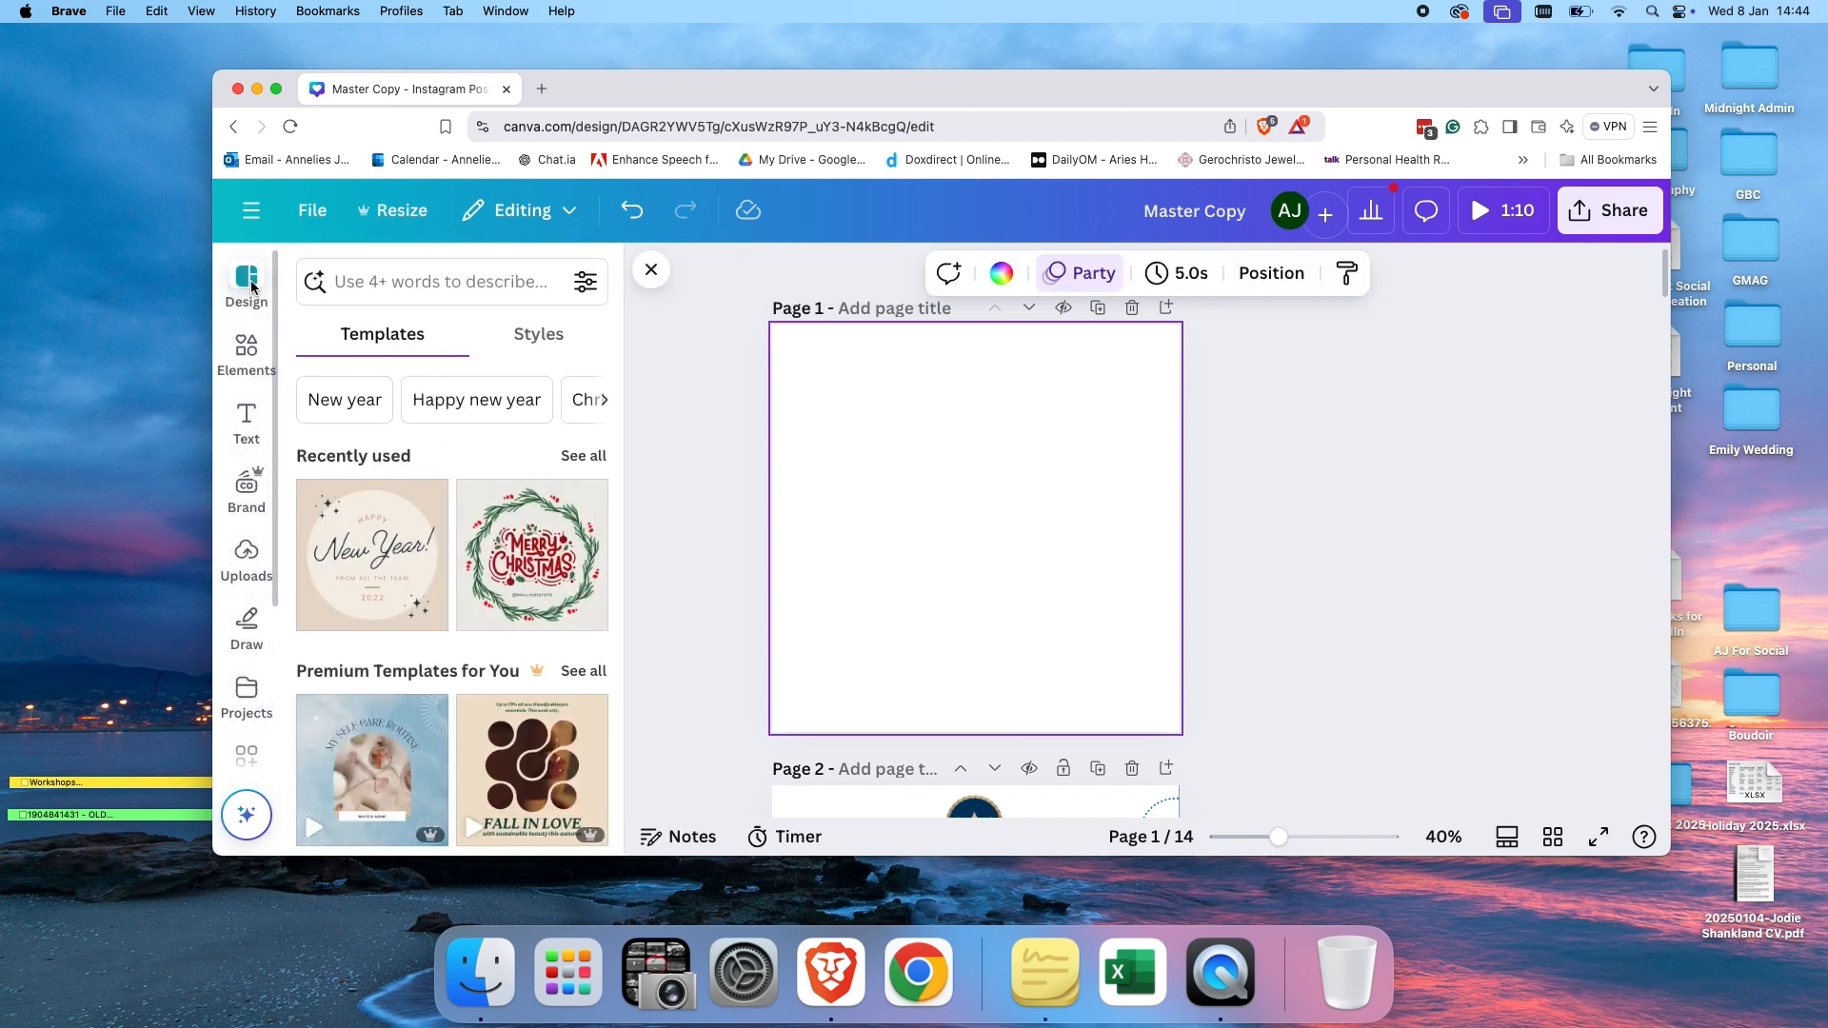
scroll(468, 533, "down", 2)
scroll(465, 595, "down", 10)
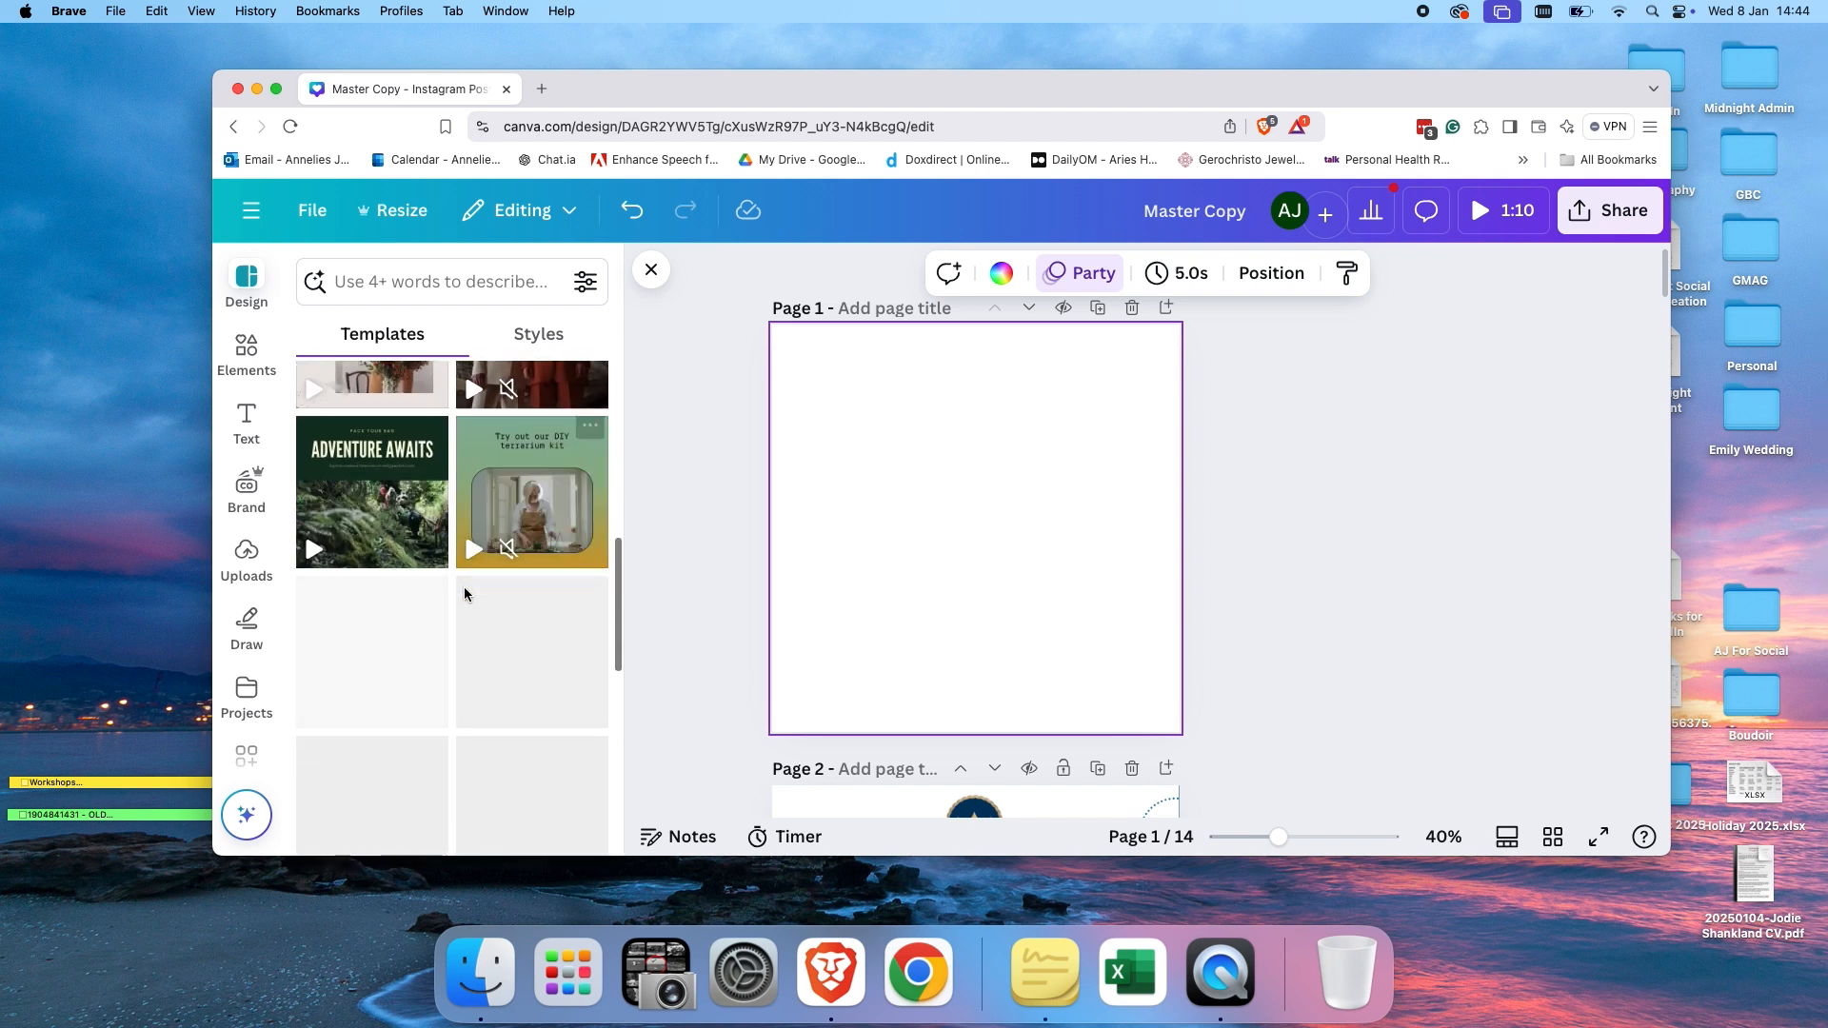
scroll(465, 595, "up", 15)
left_click(415, 298)
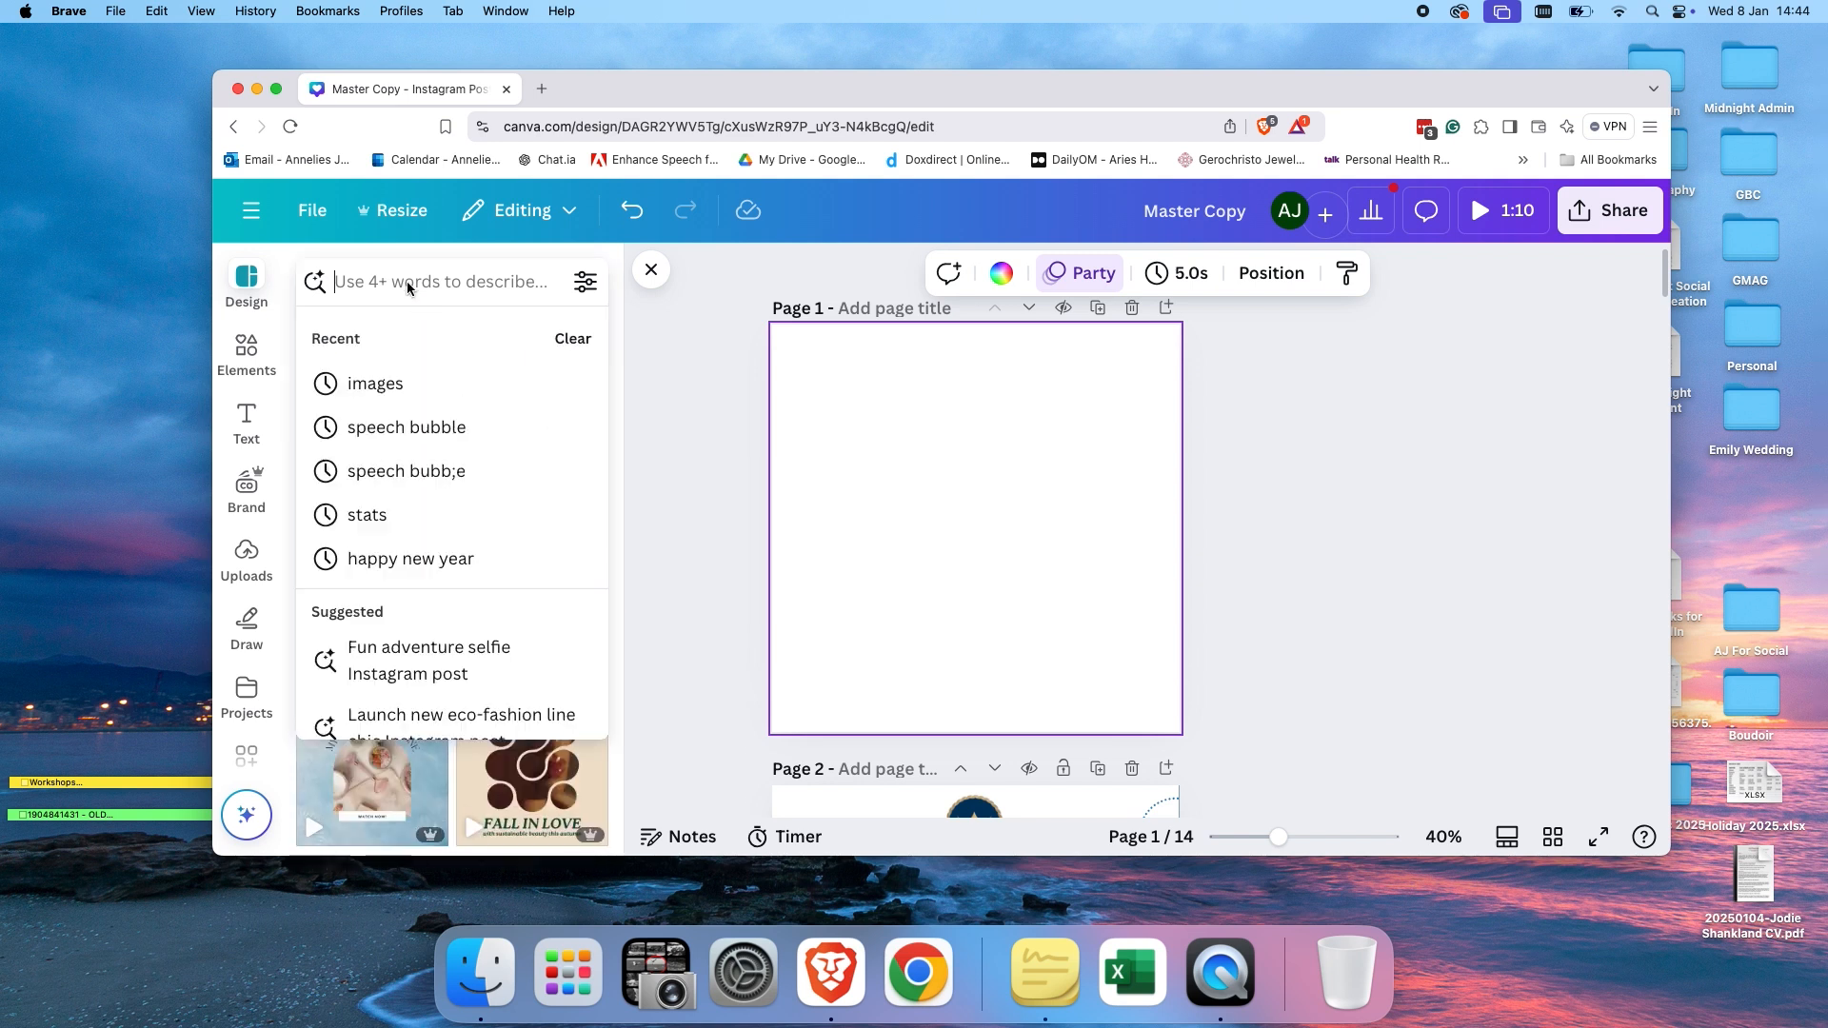
type("meet the t")
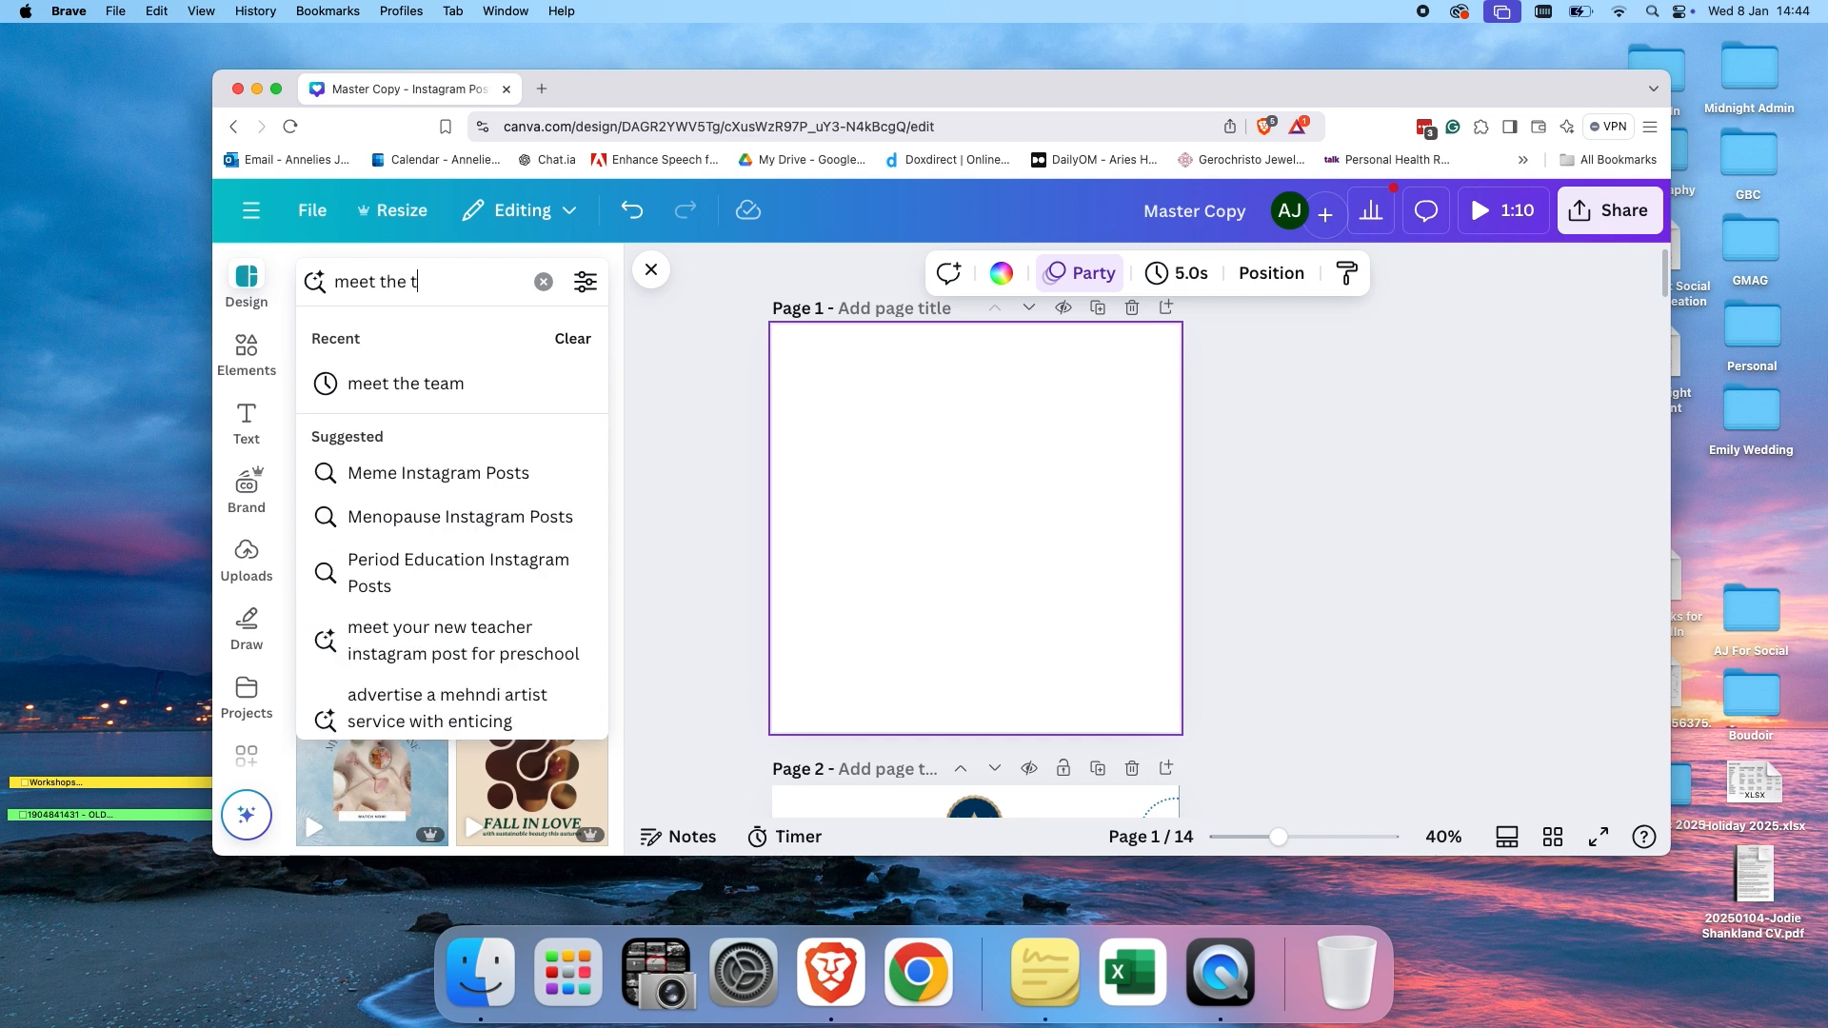
type("eam")
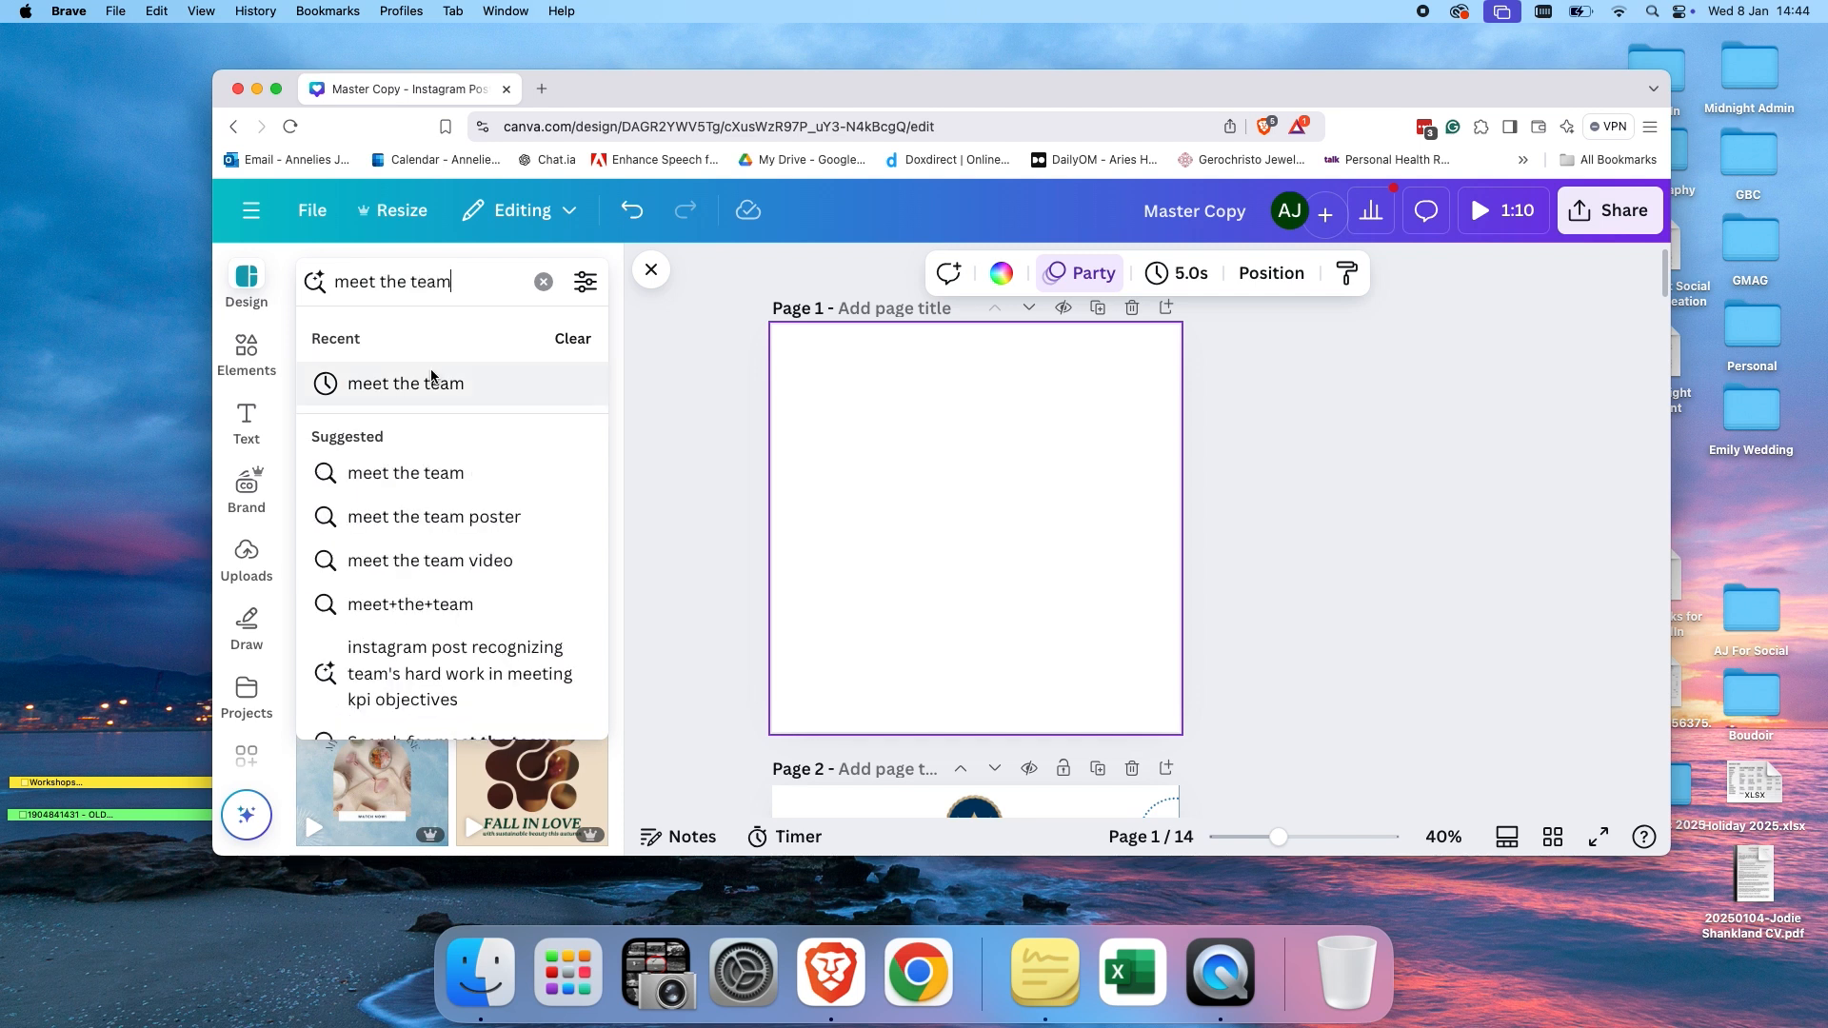
left_click(430, 385)
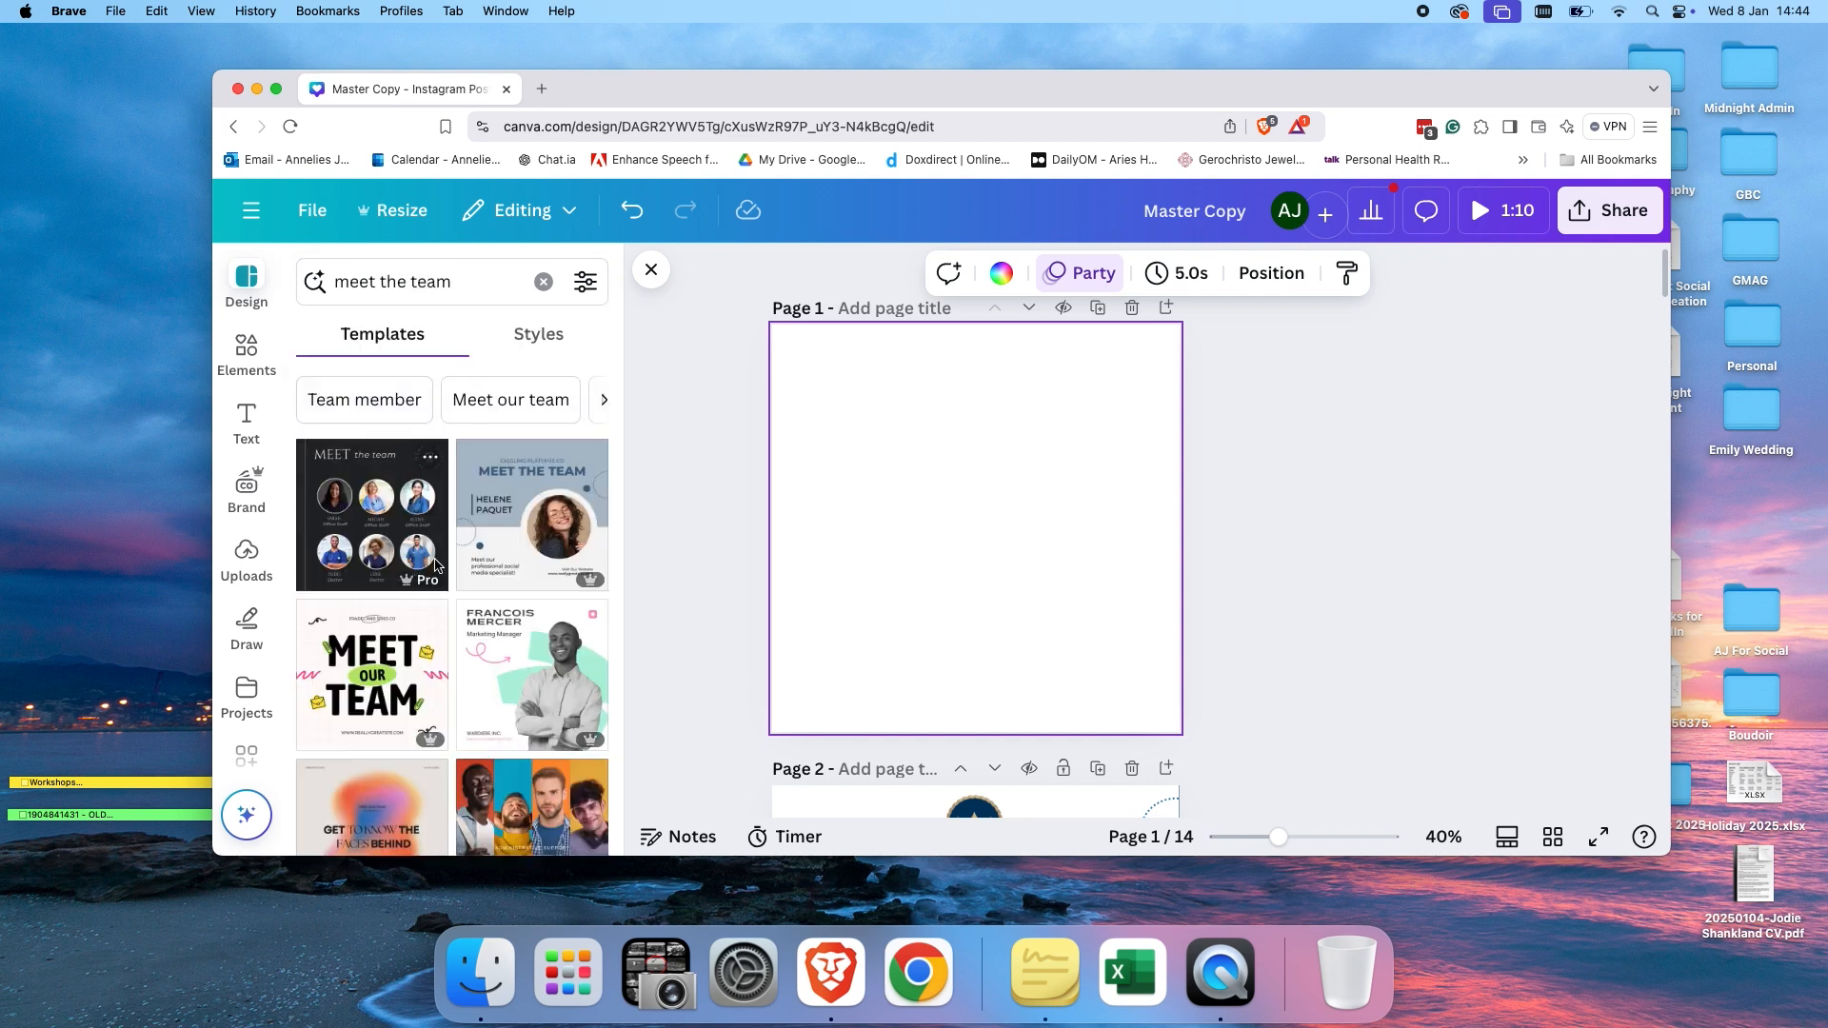
scroll(443, 648, "down", 6)
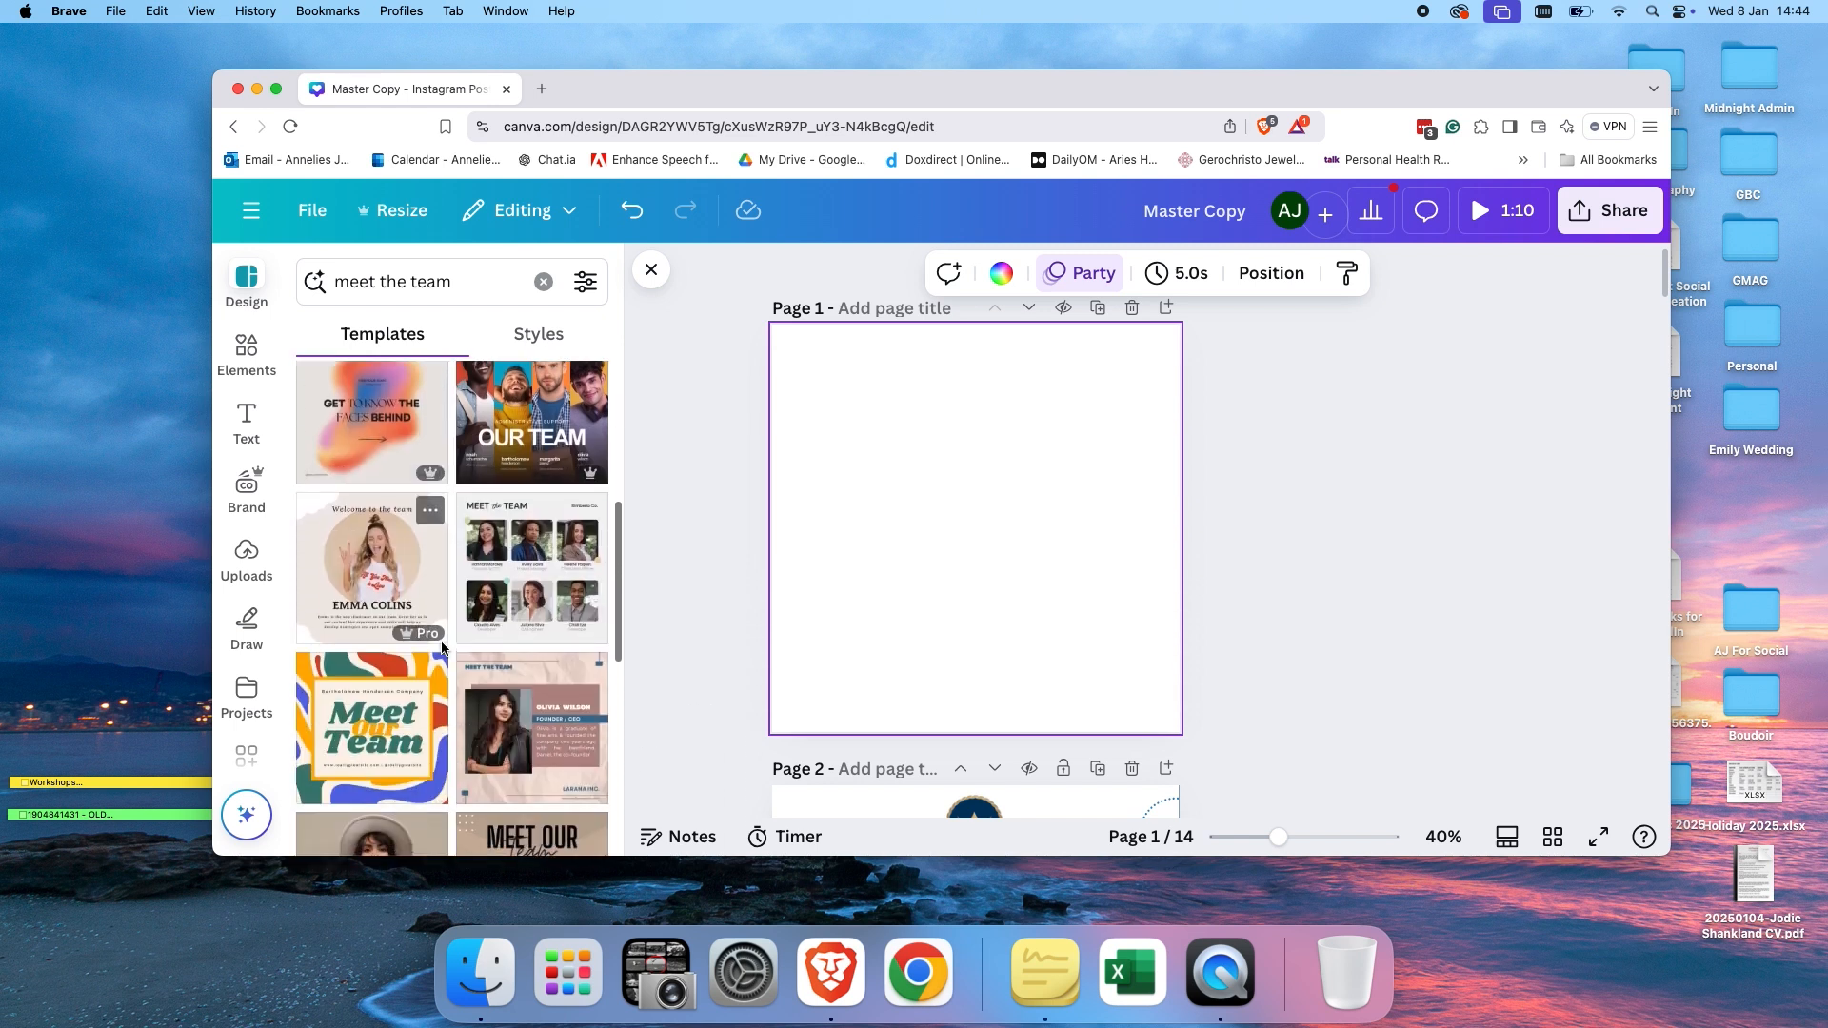
scroll(443, 648, "up", 6)
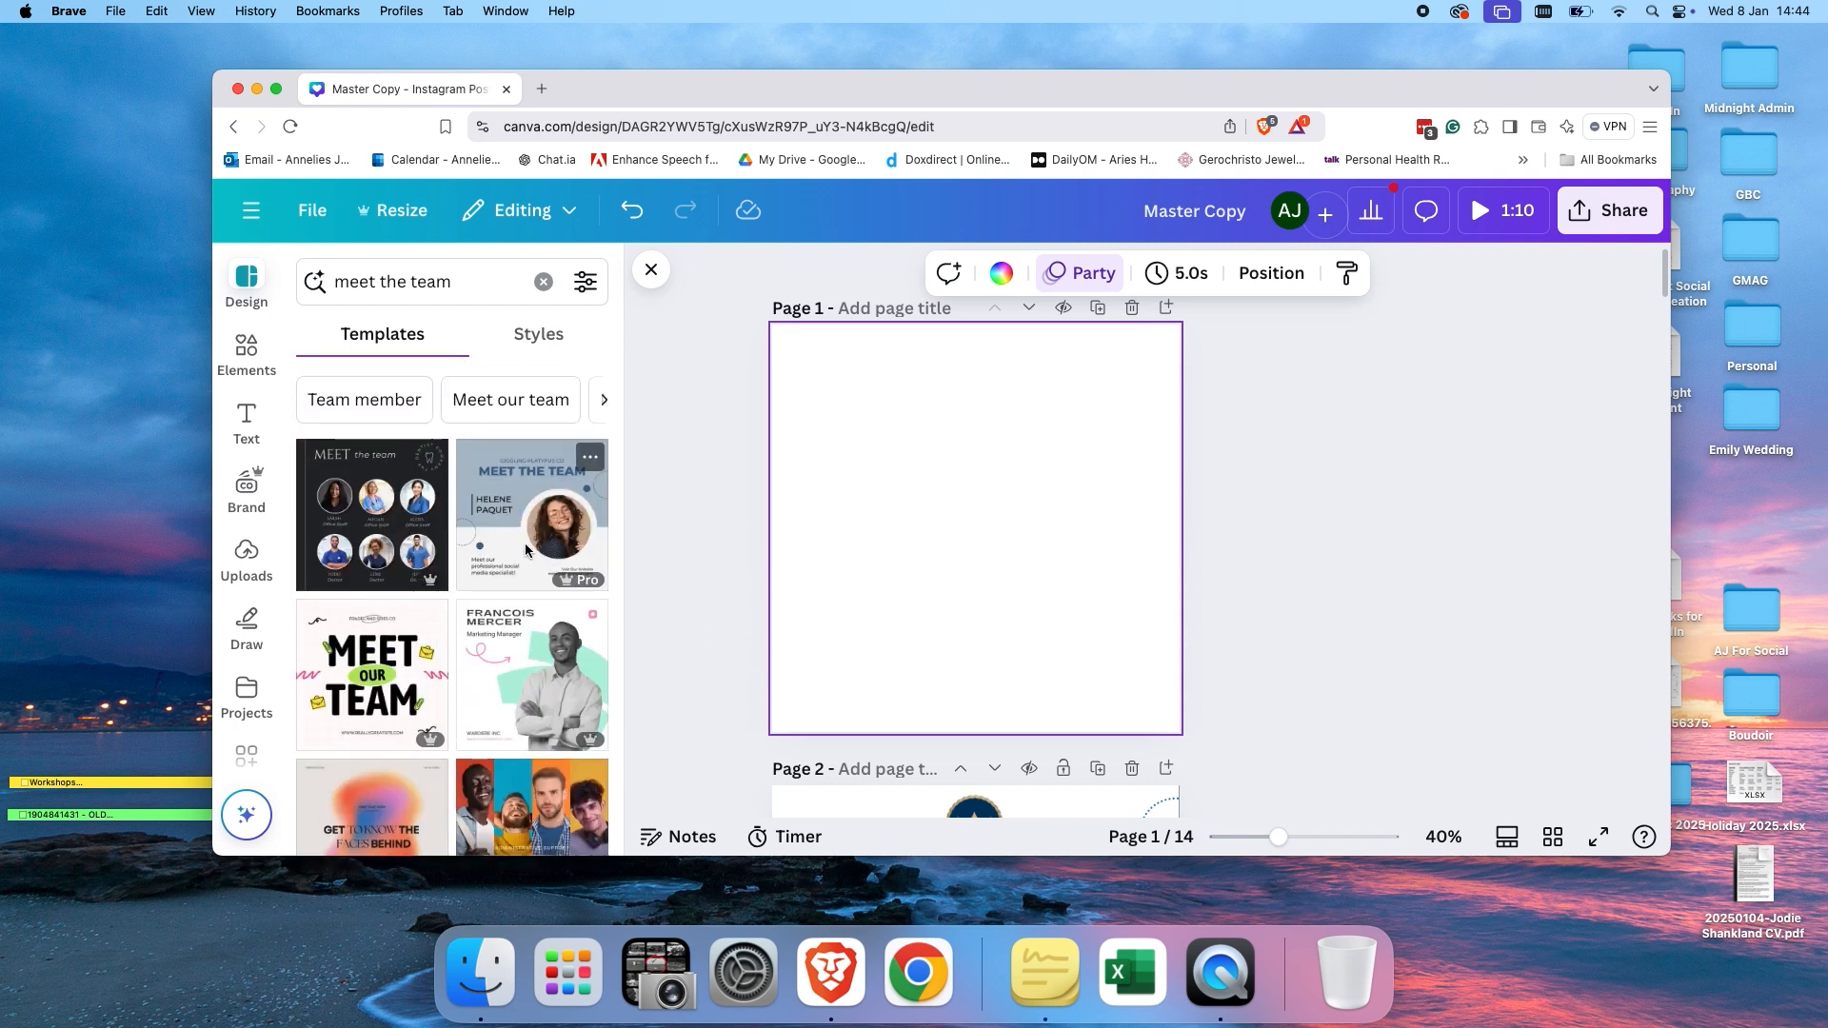
Scroll through all the pages of the Master Copy design to review them.
scroll(1300, 565, "down", 5)
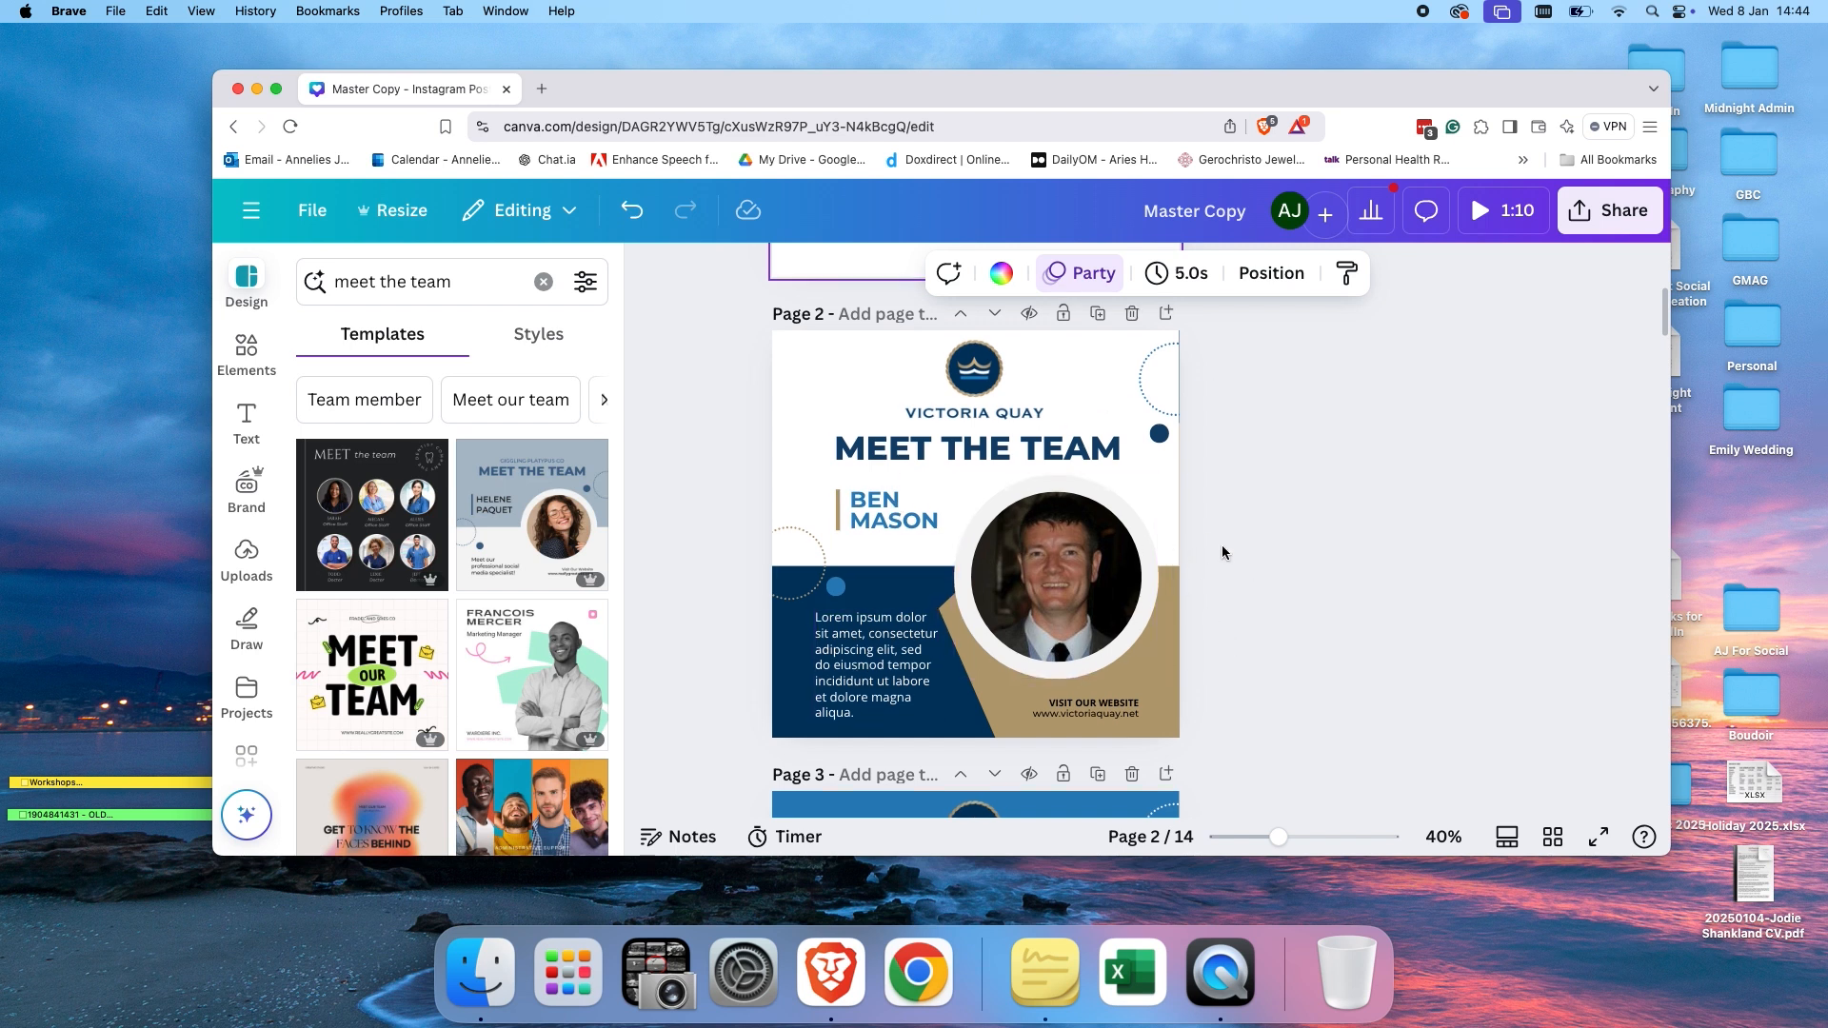
scroll(1221, 544, "down", 1)
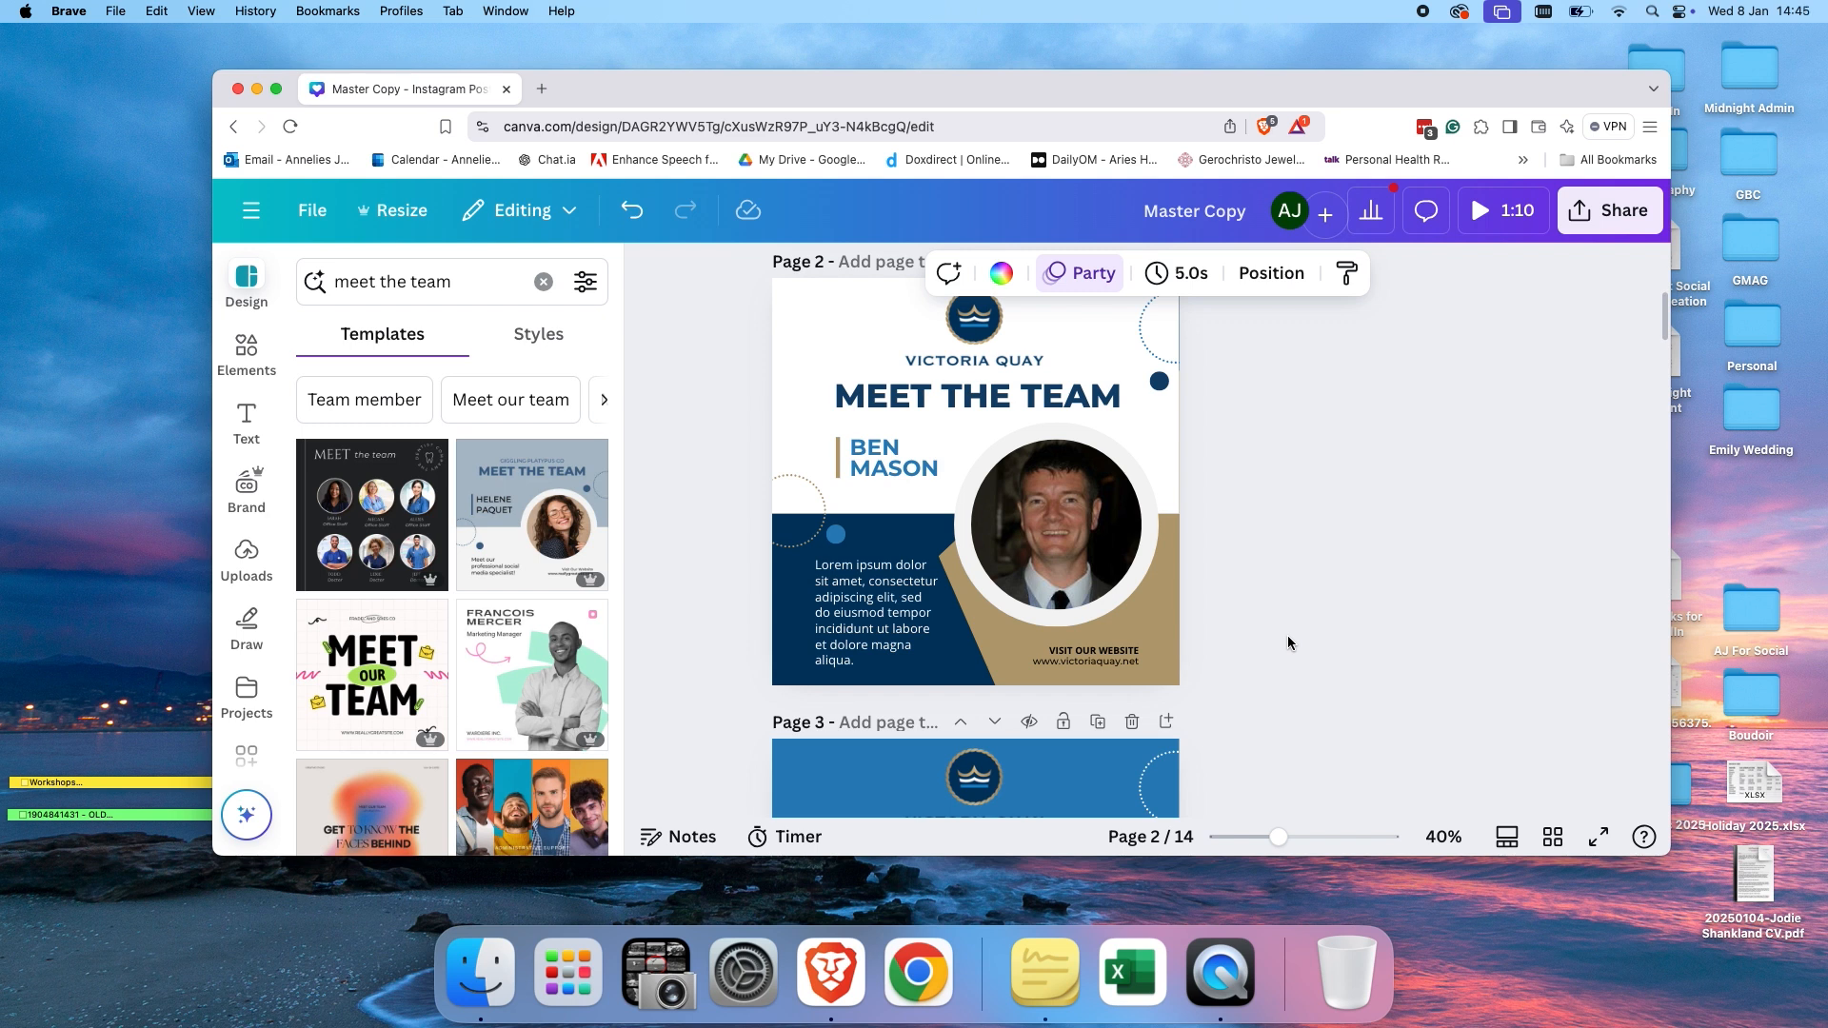
scroll(1291, 606, "down", 5)
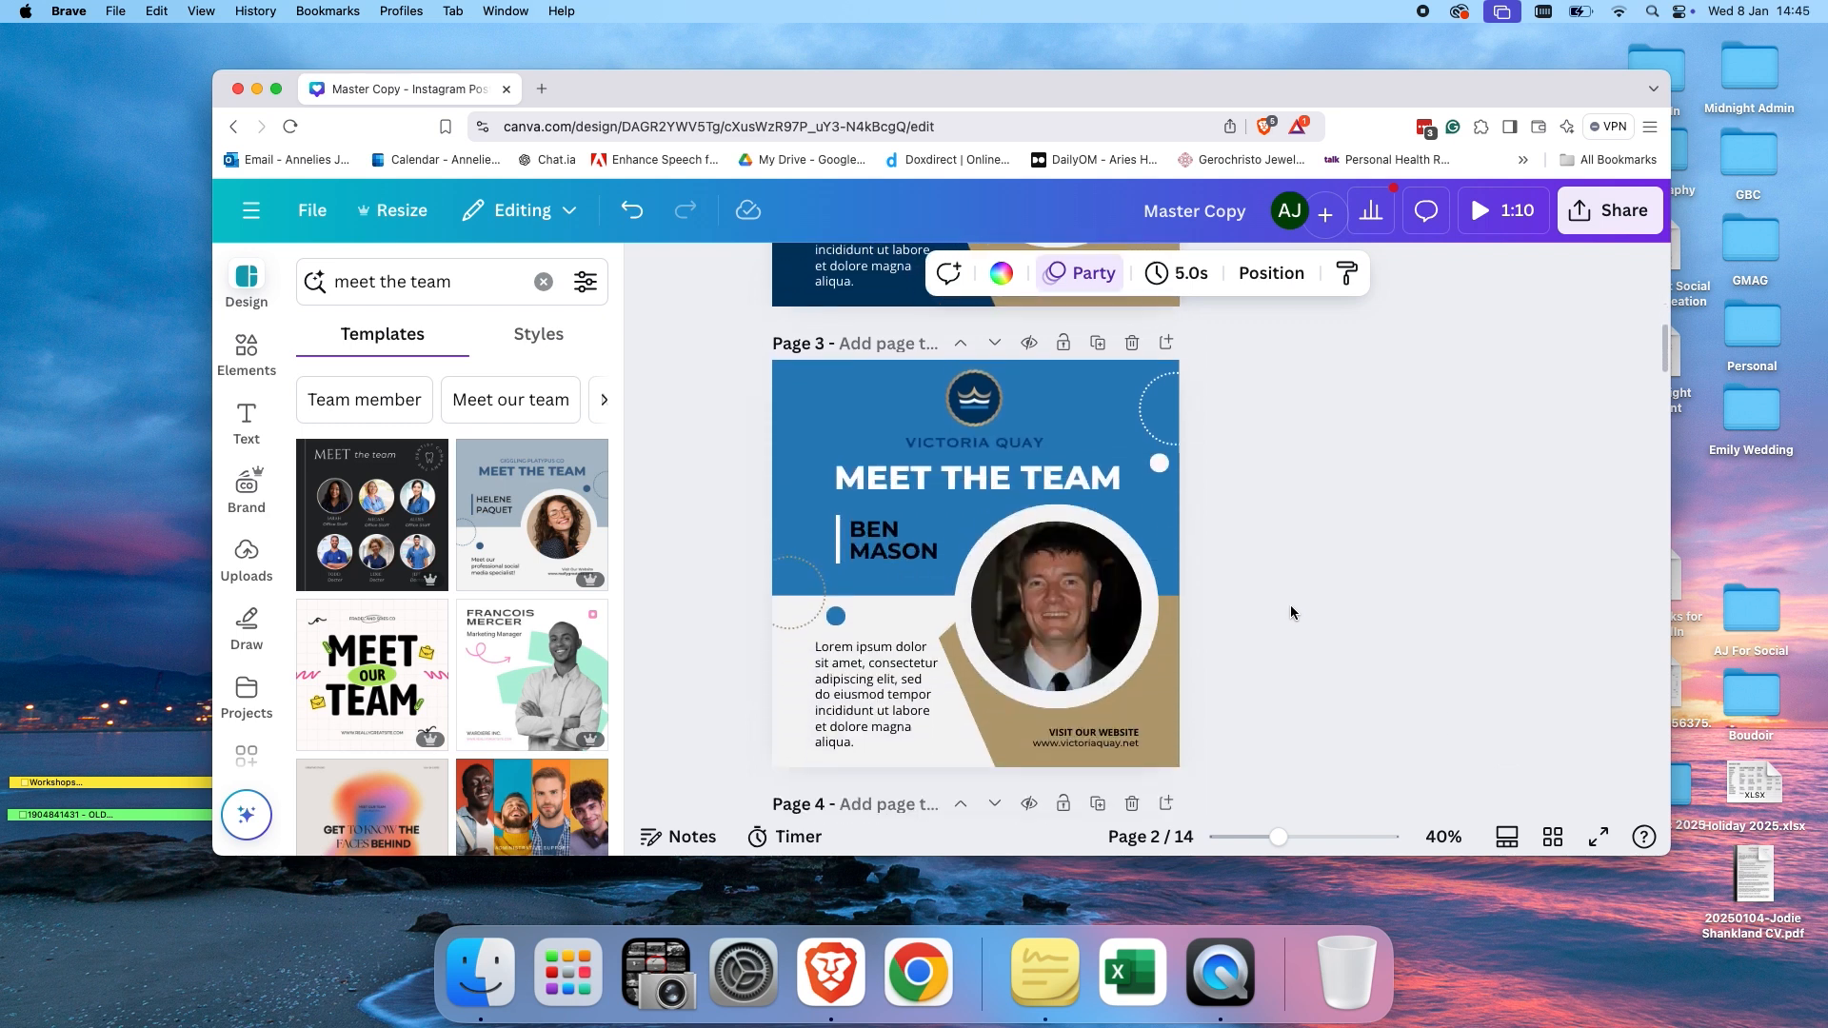
scroll(1291, 612, "down", 5)
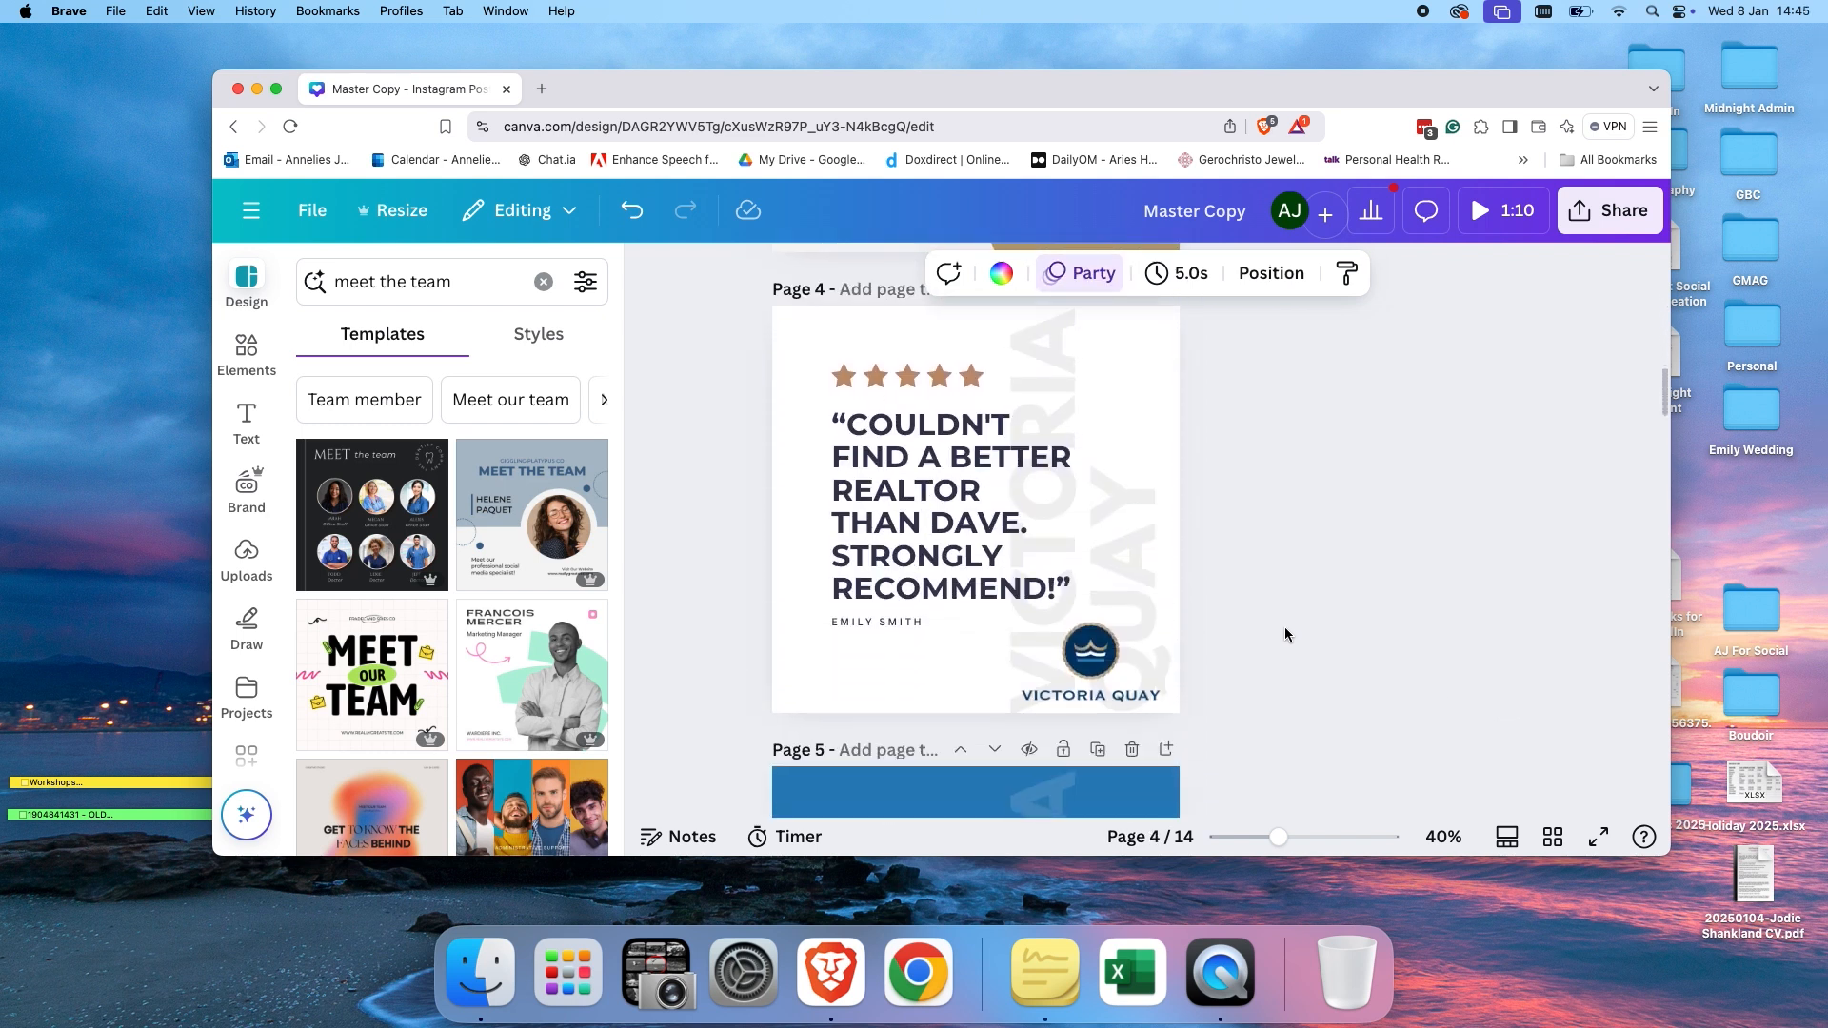
scroll(1238, 556, "down", 5)
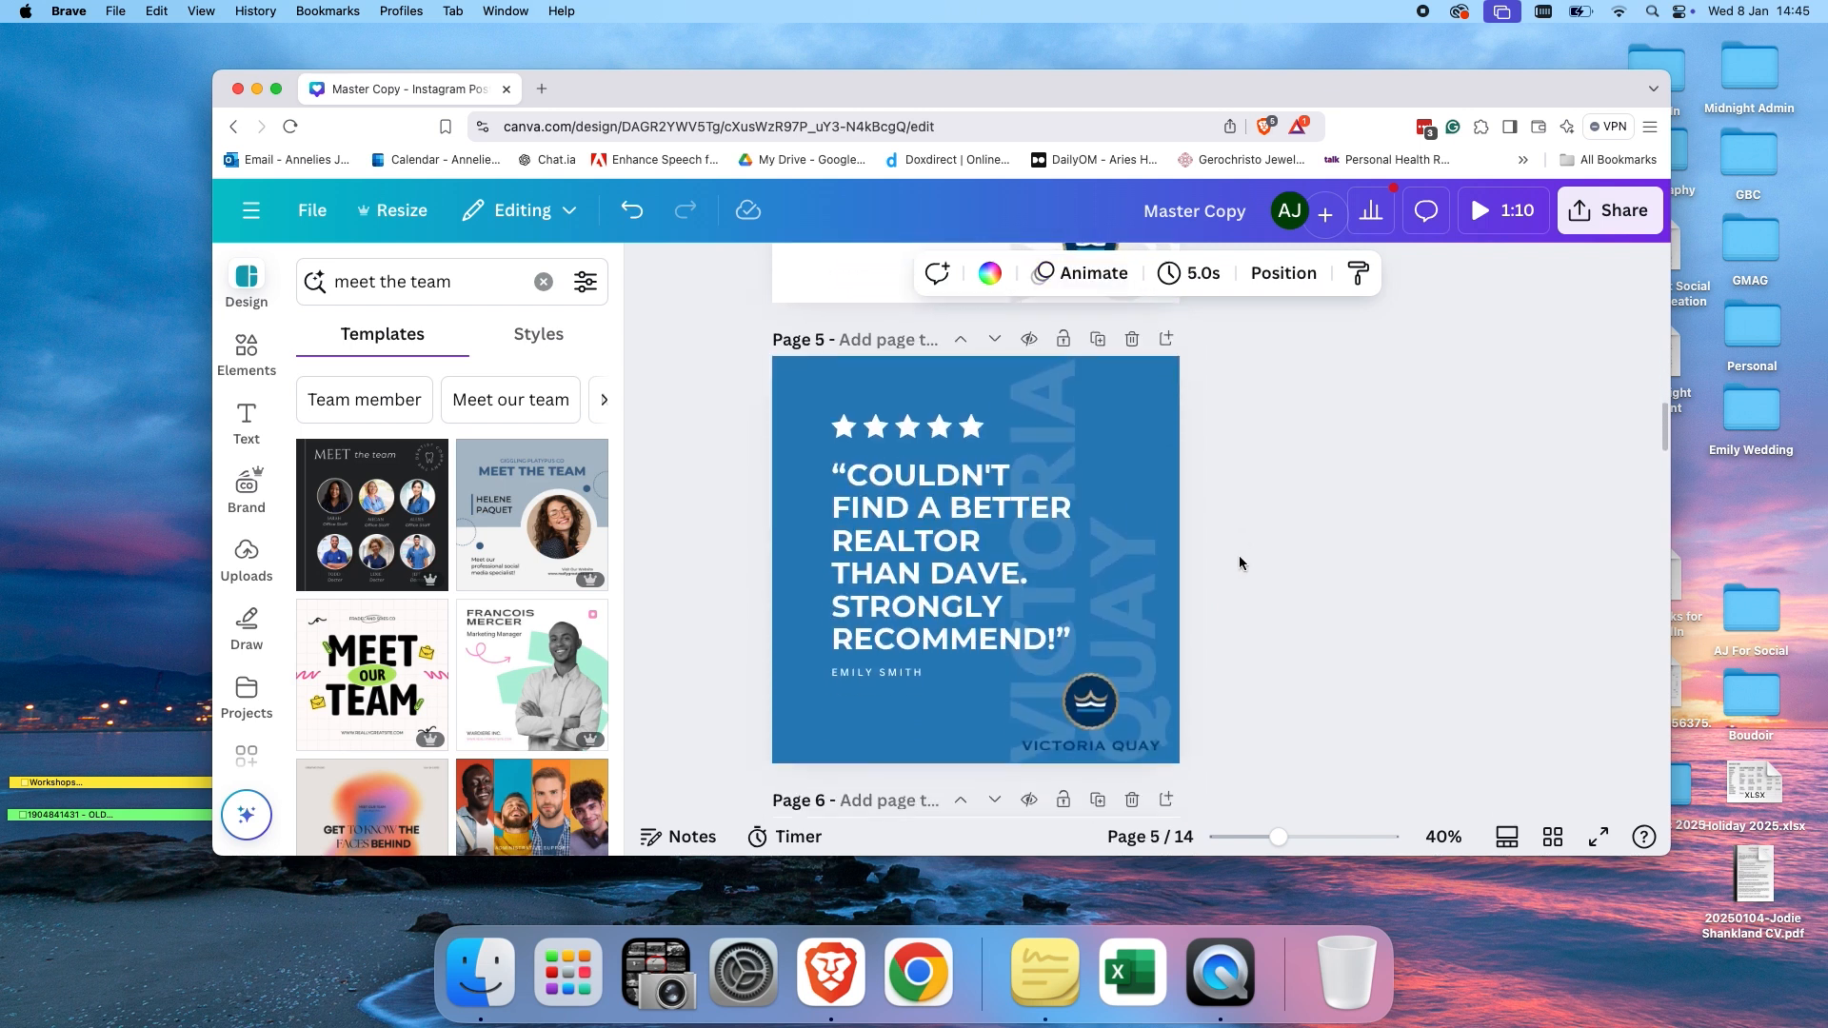
scroll(1237, 556, "up", 4)
scroll(1237, 556, "down", 8)
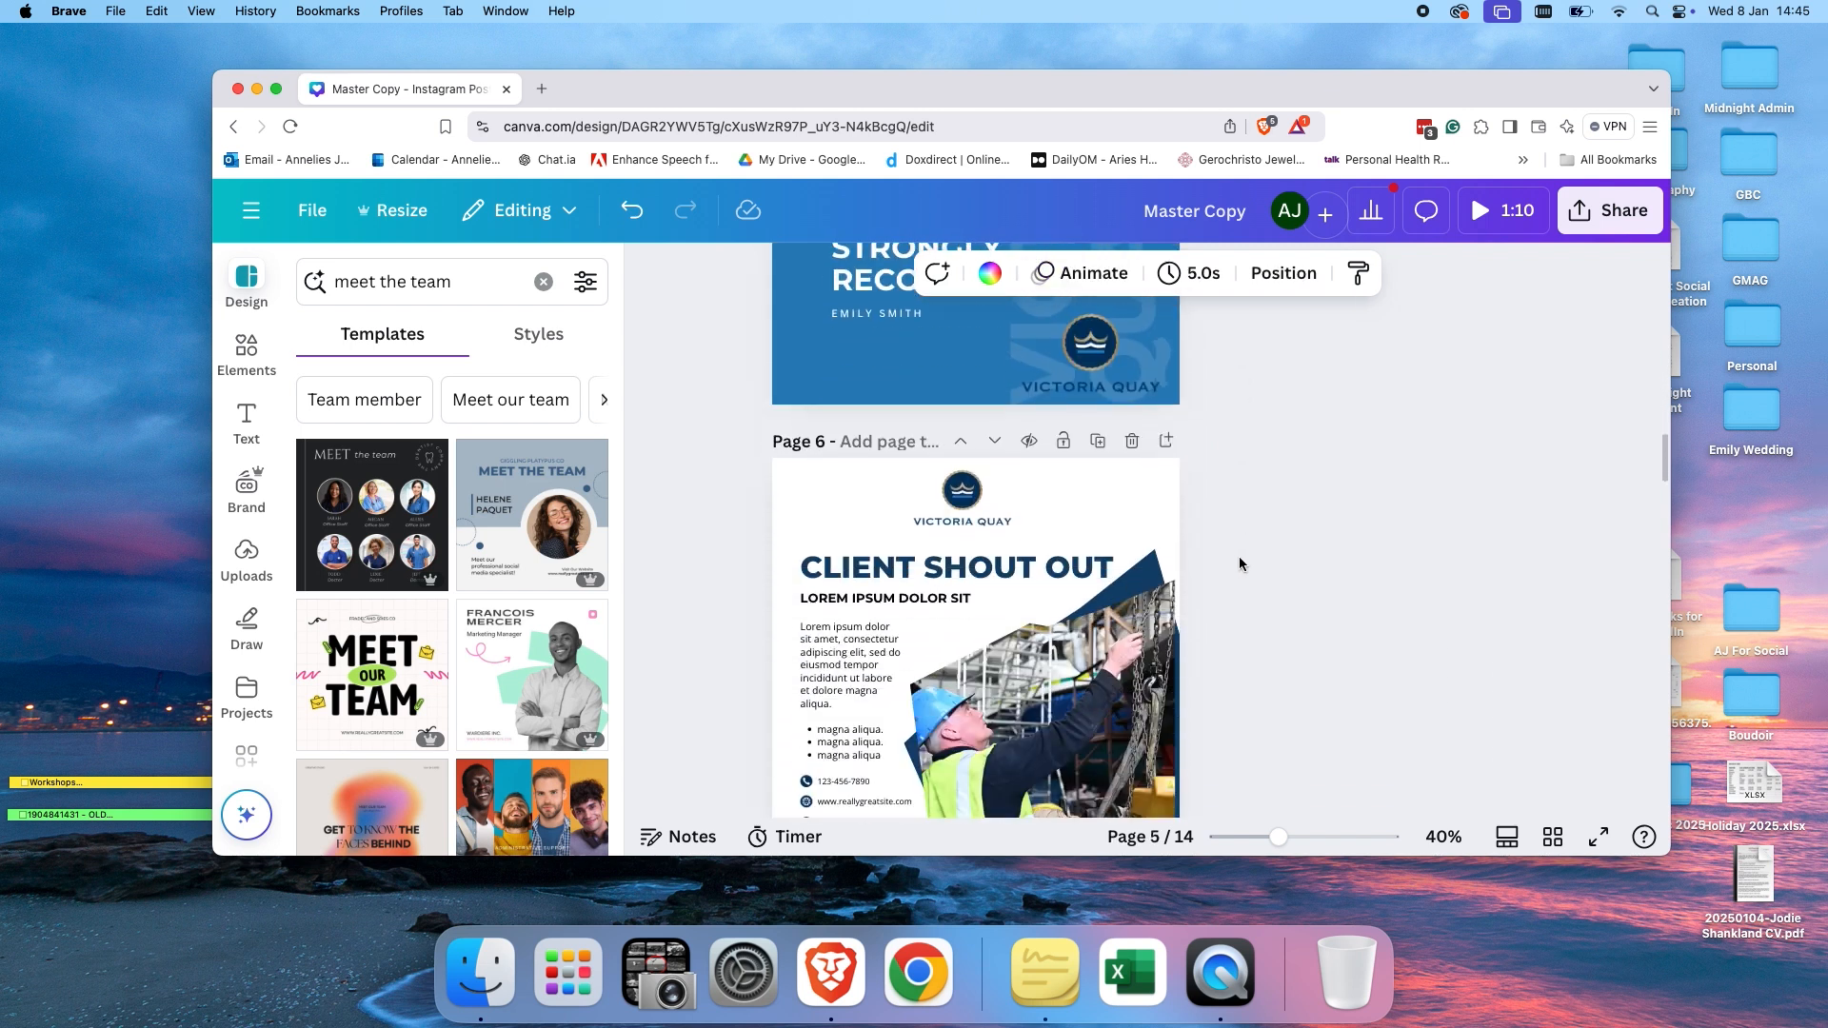
scroll(1238, 556, "down", 2)
scroll(1202, 640, "down", 4)
scroll(1201, 639, "down", 1)
scroll(1201, 640, "down", 5)
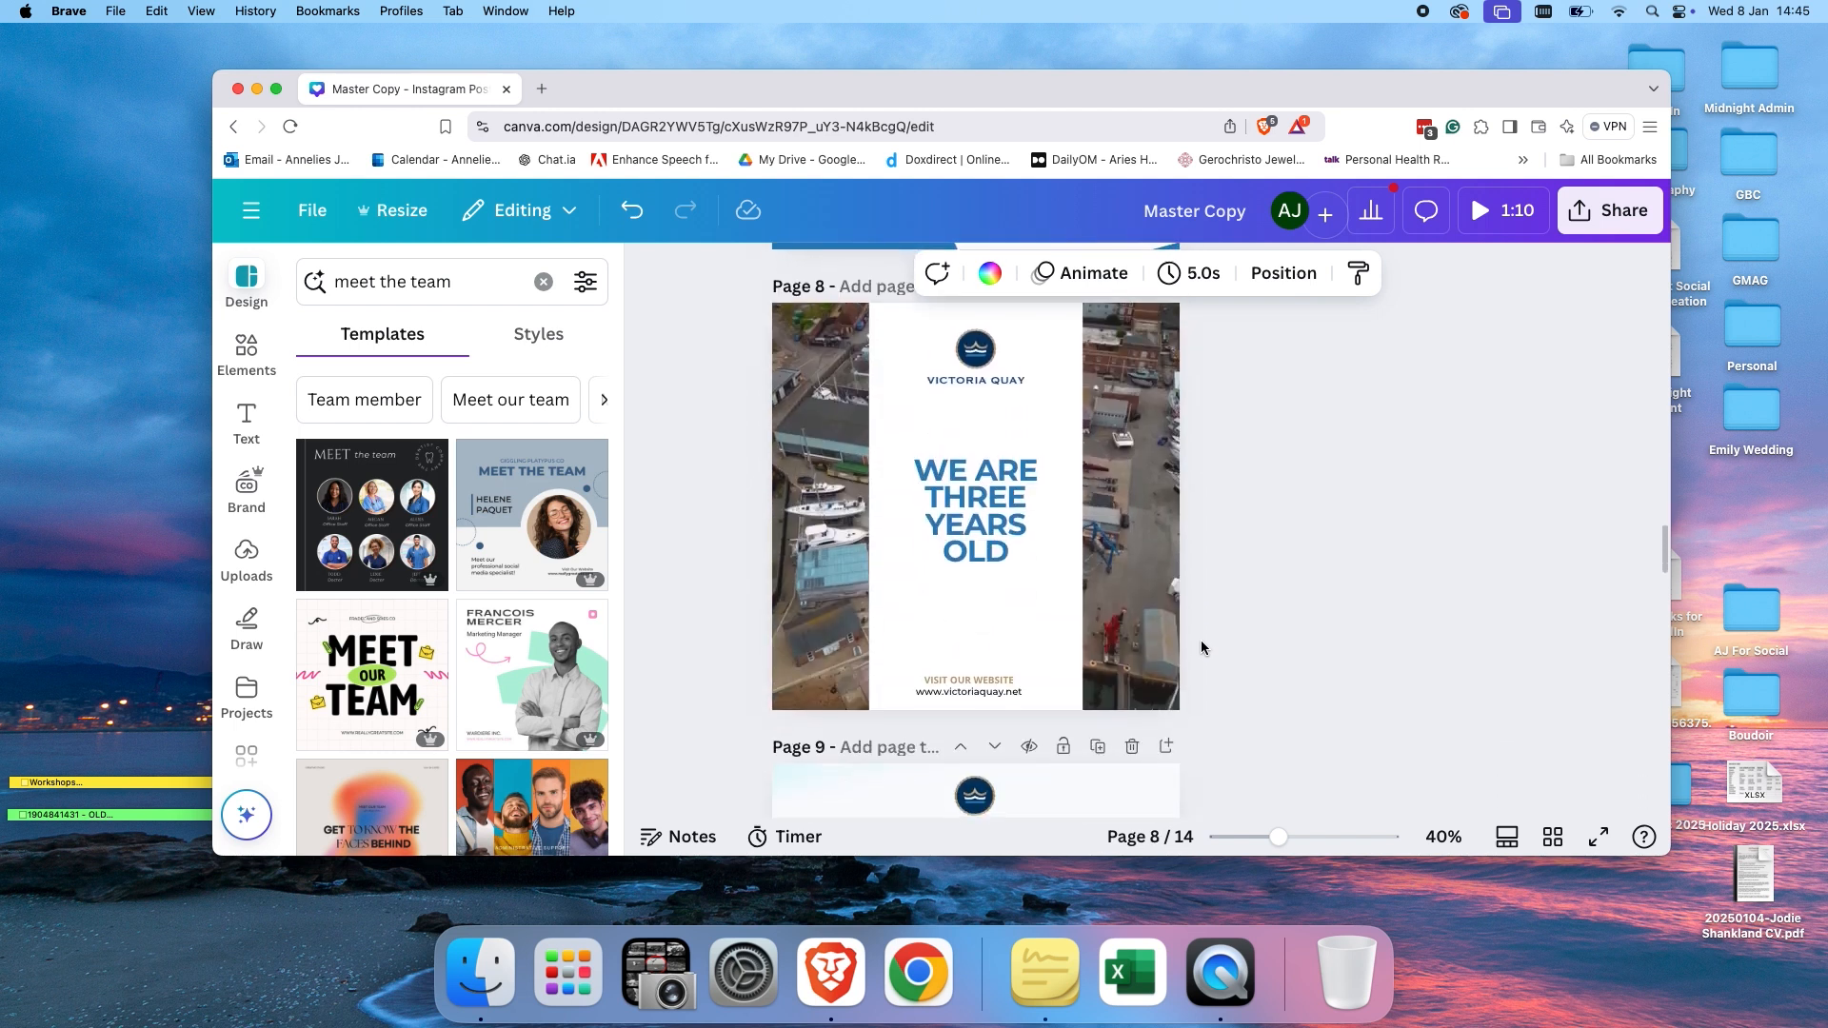
scroll(1201, 648, "up", 1)
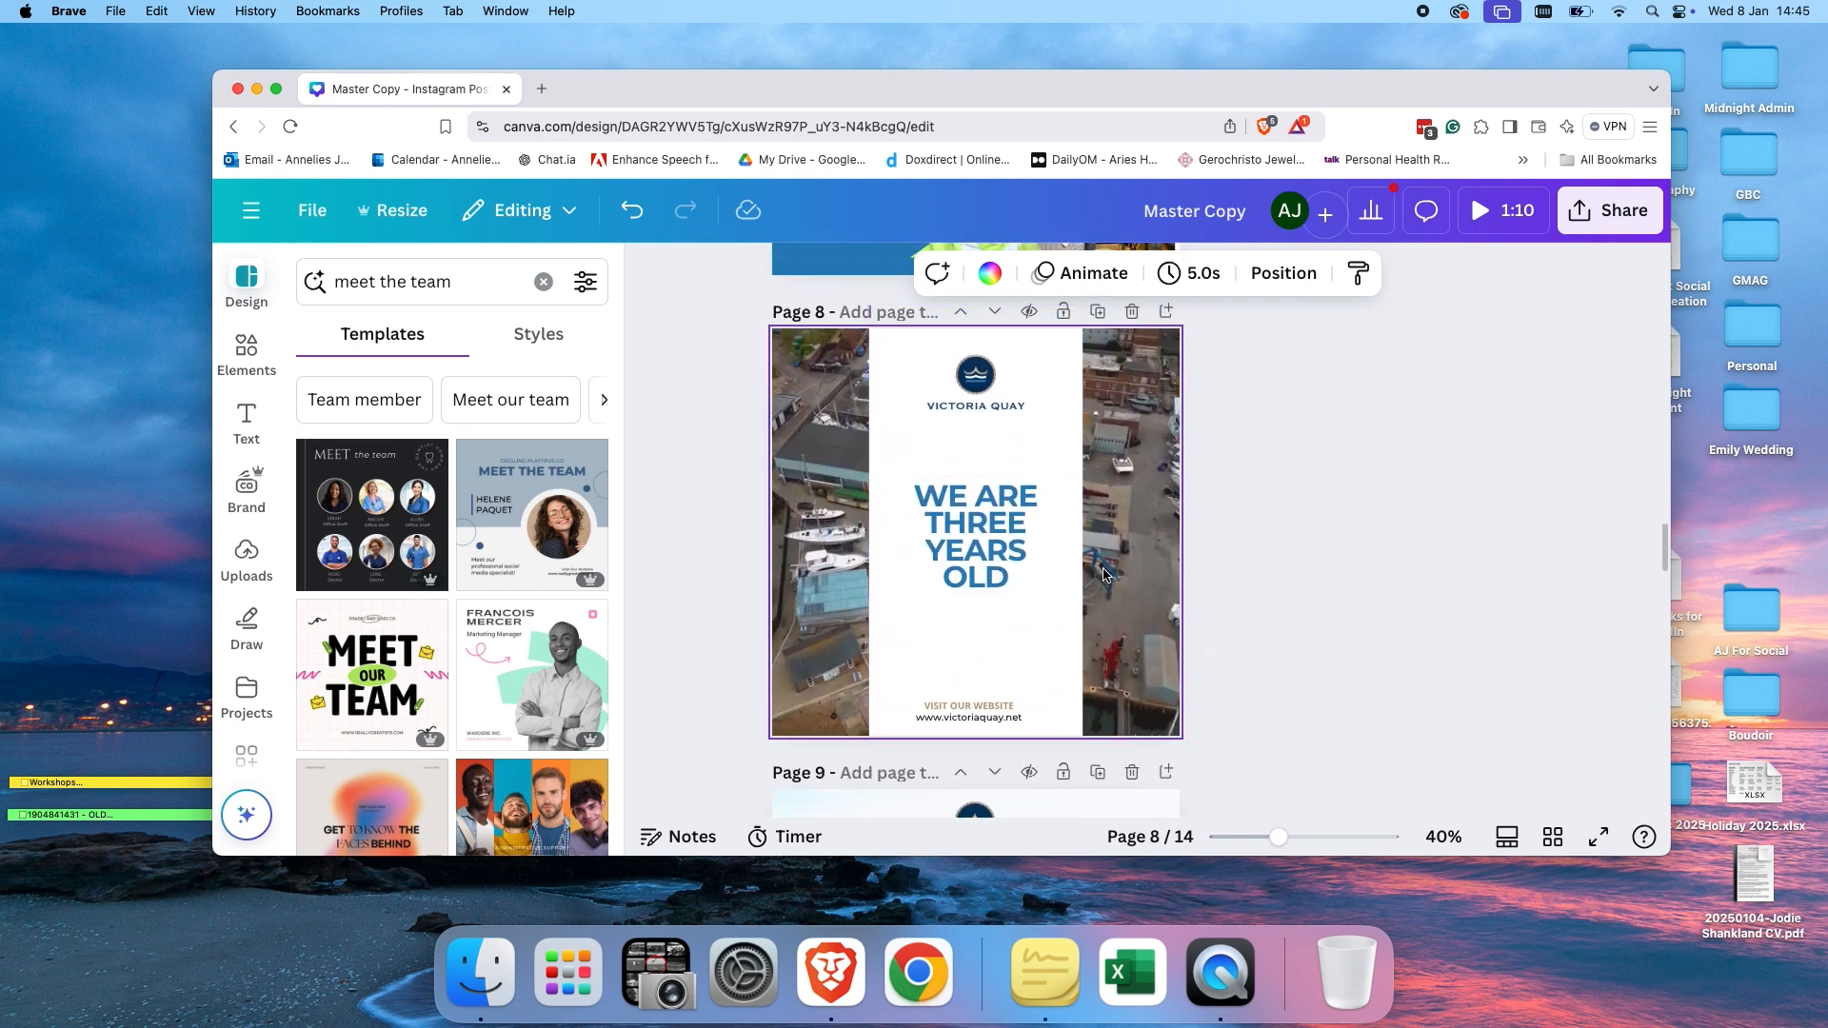
scroll(1104, 573, "down", 5)
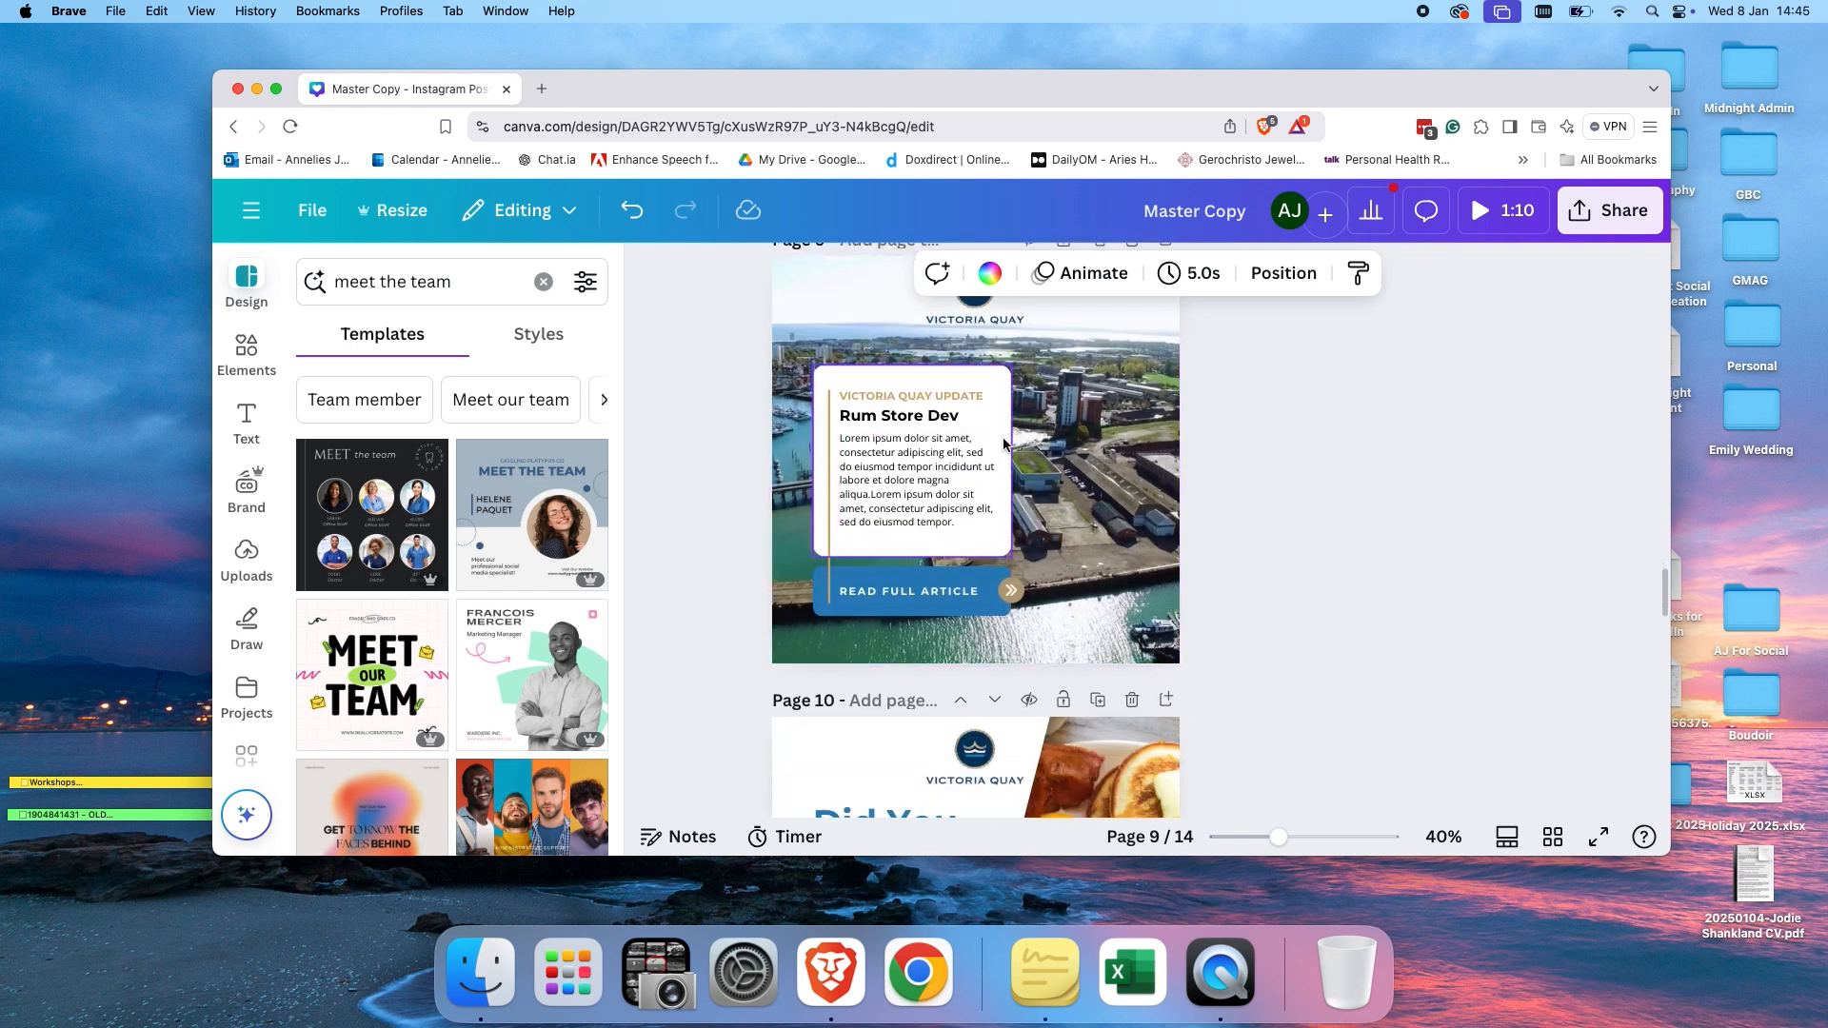
scroll(1086, 589, "down", 3)
scroll(1084, 585, "down", 2)
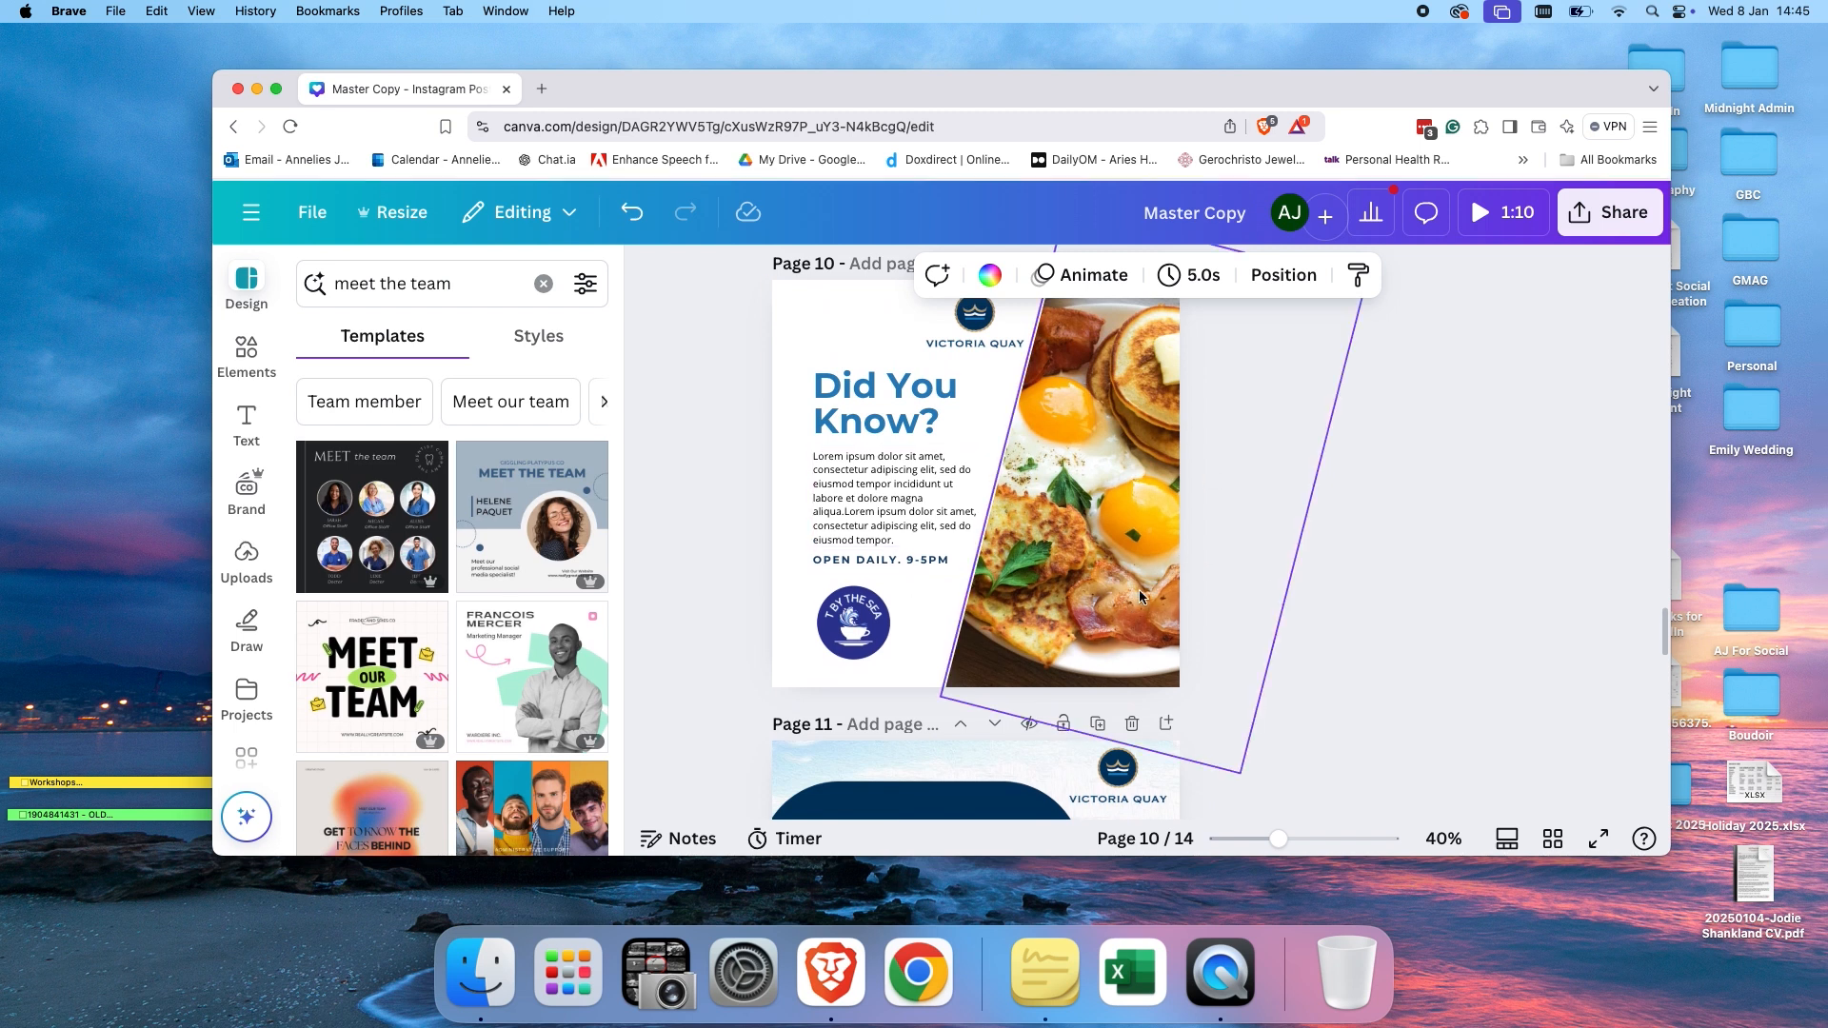
scroll(1385, 581, "up", 1)
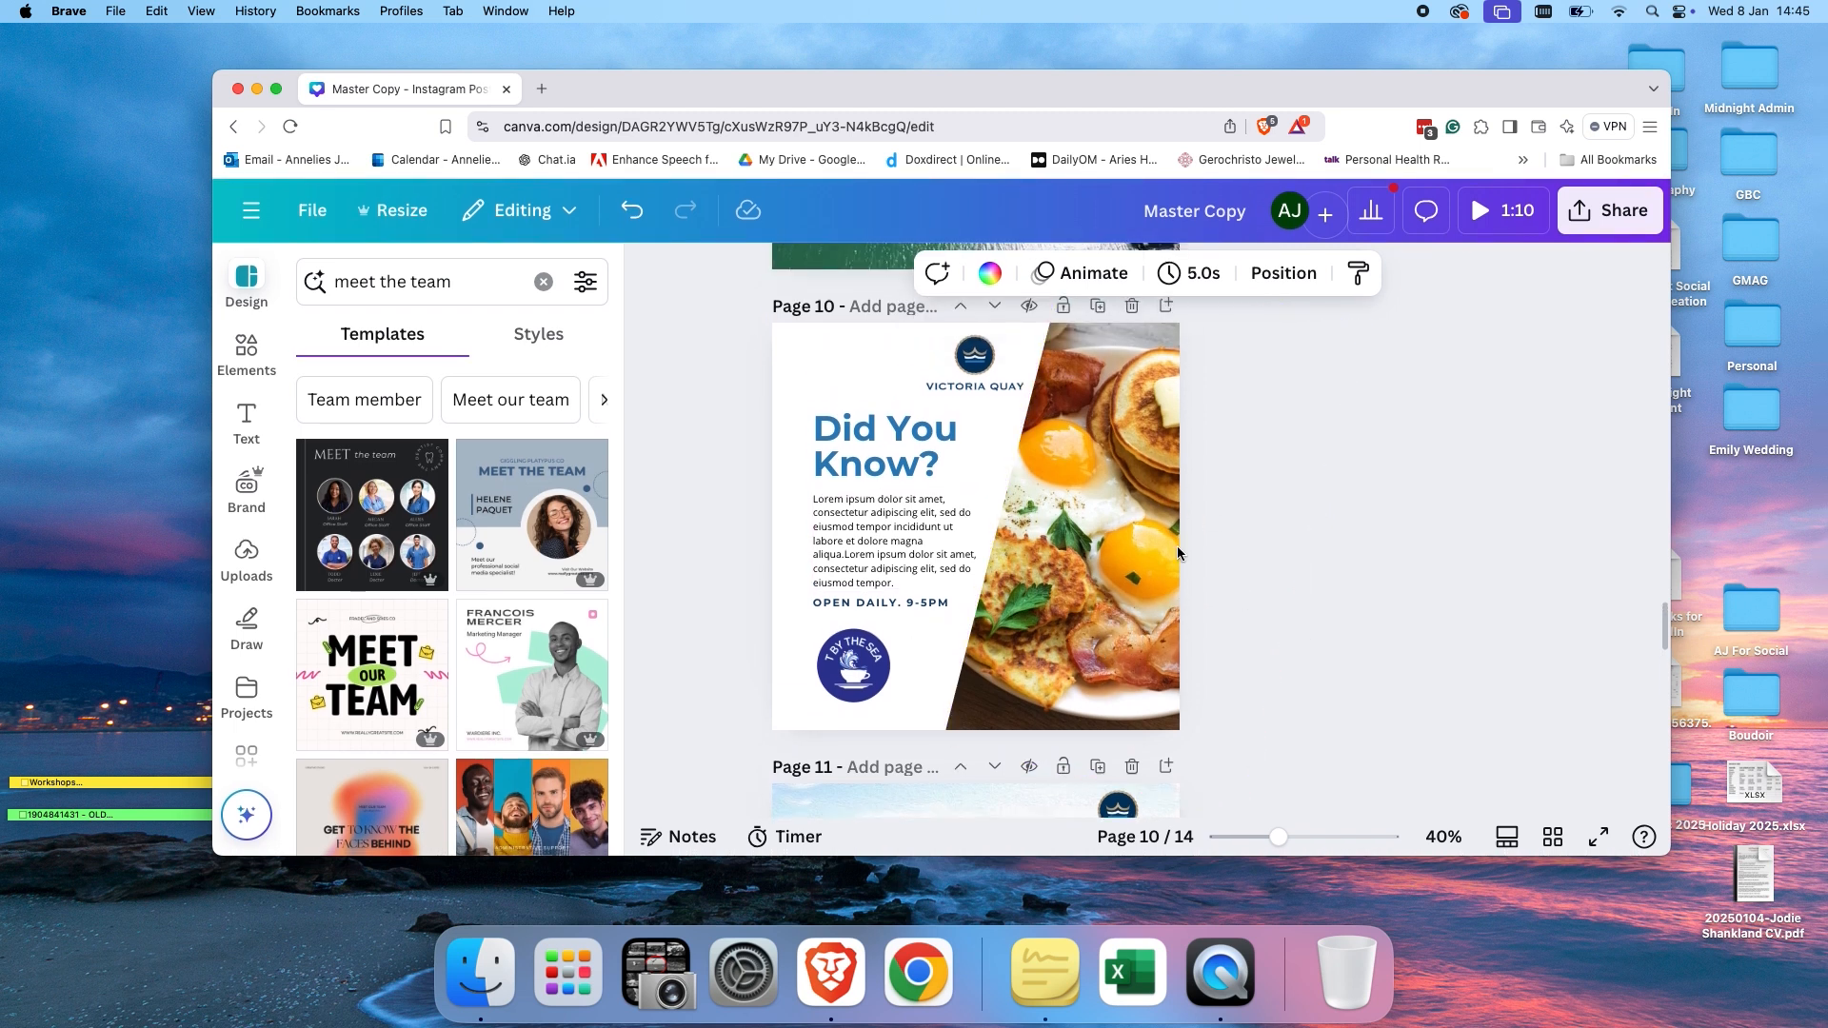
scroll(1234, 647, "down", 8)
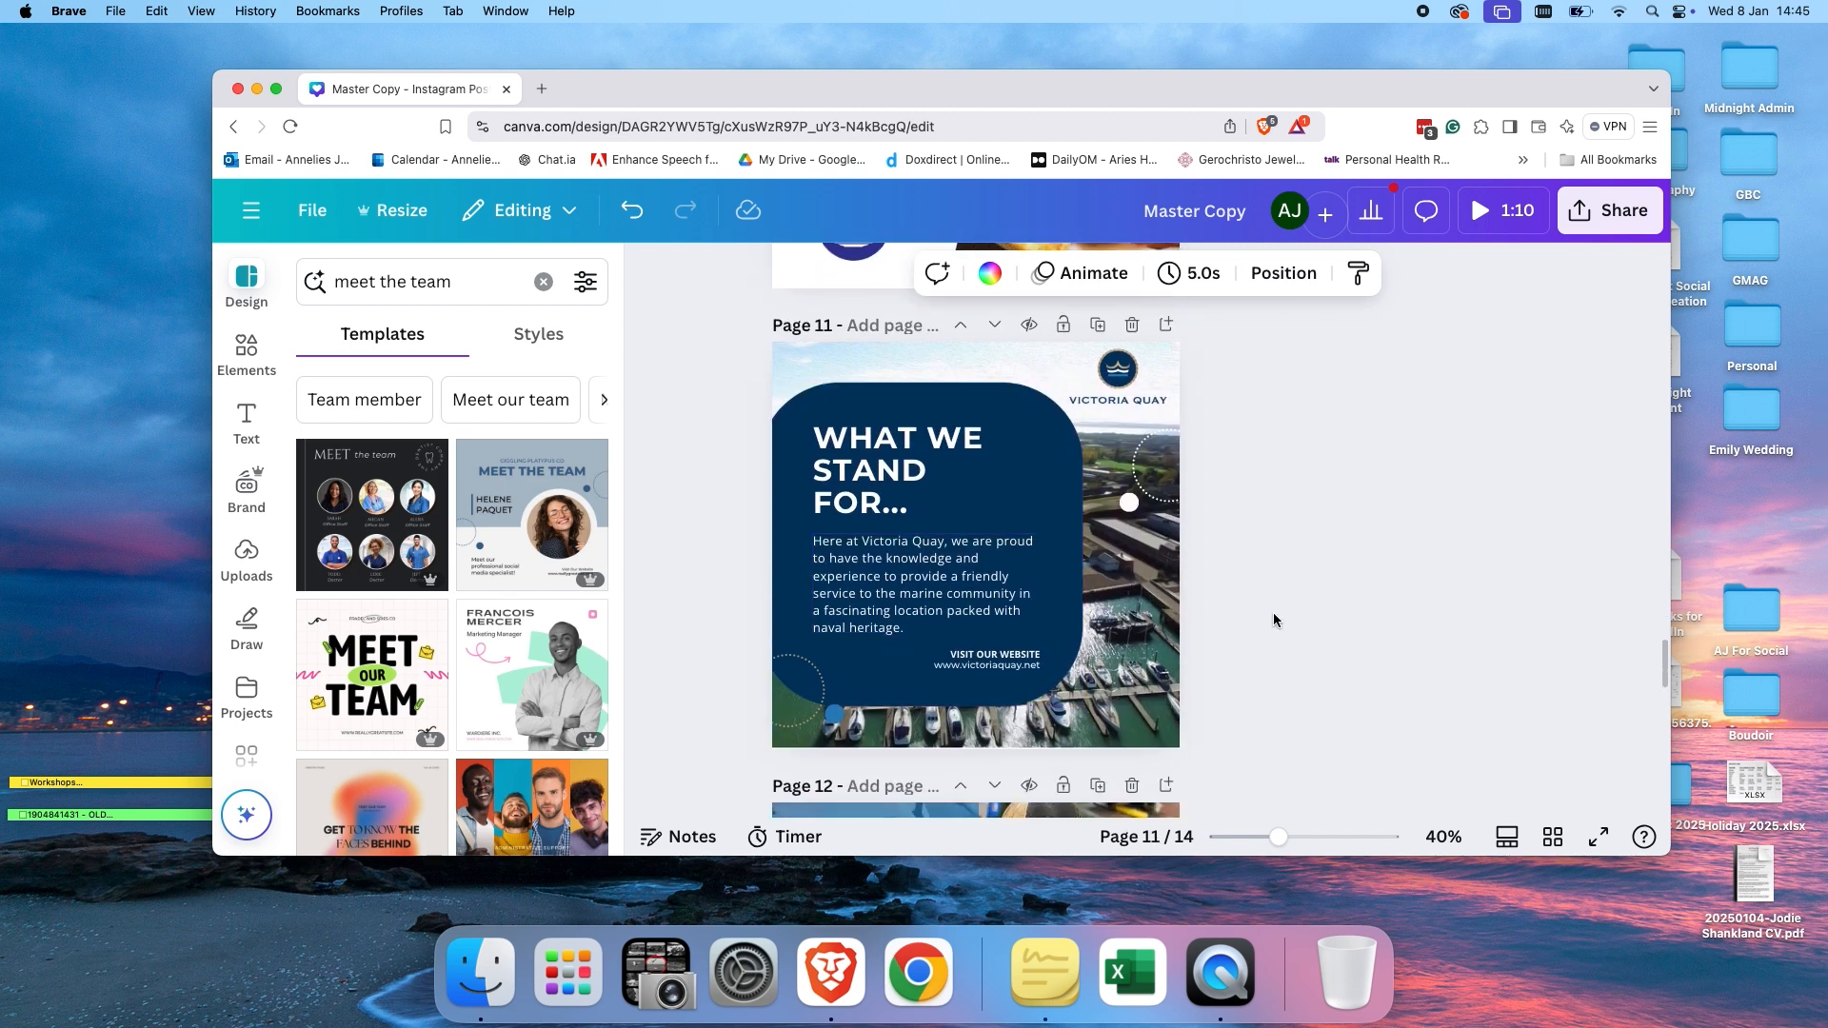
scroll(1274, 619, "down", 13)
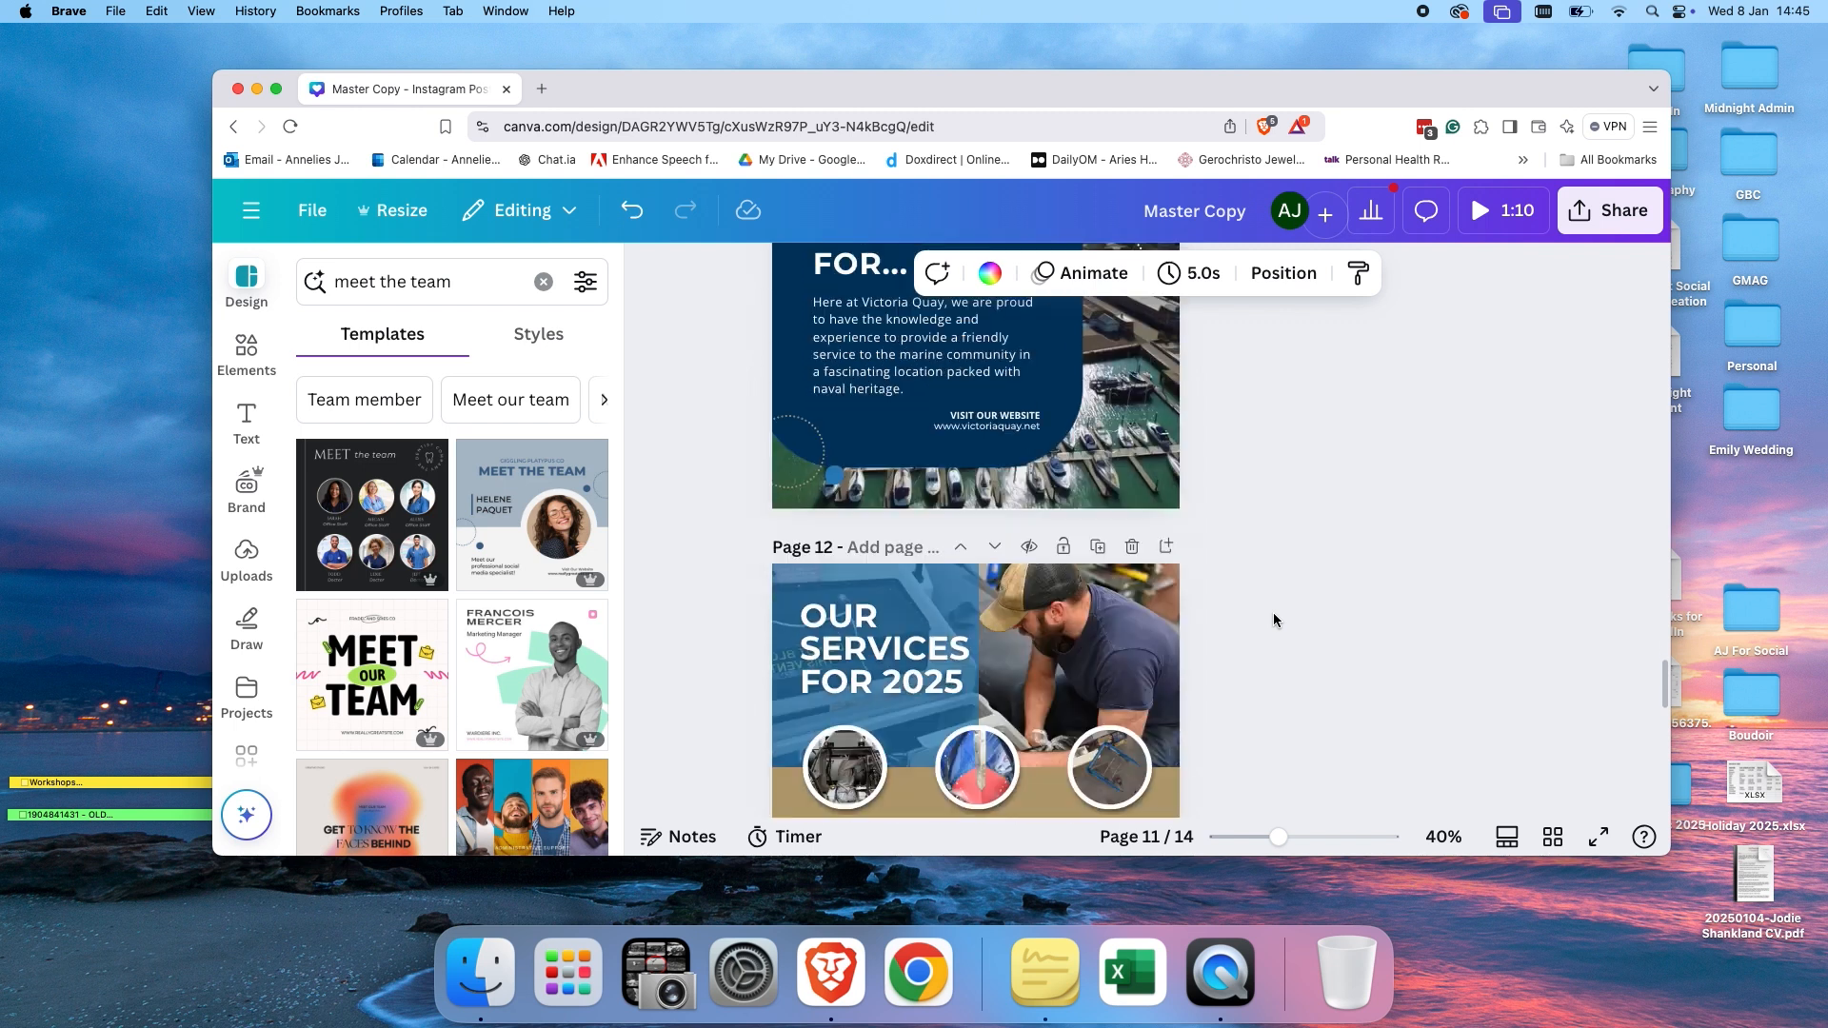
scroll(1274, 619, "down", 10)
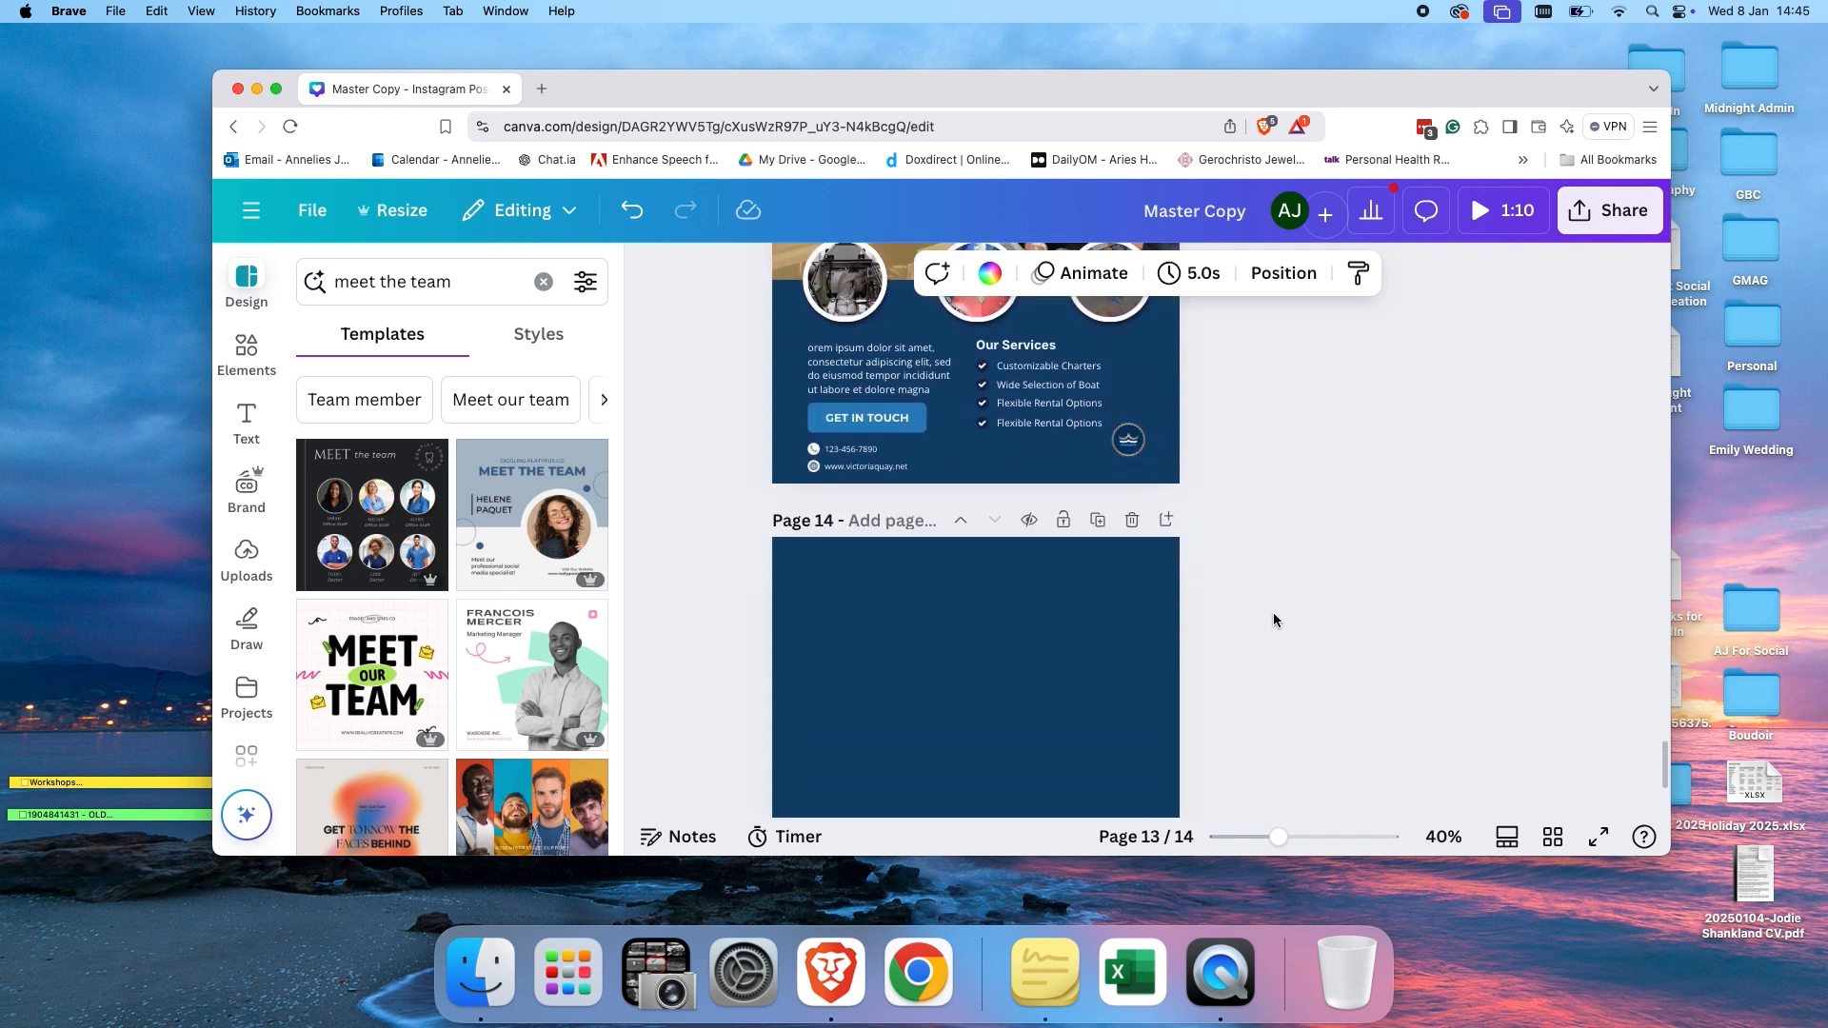
scroll(1272, 613, "up", 2)
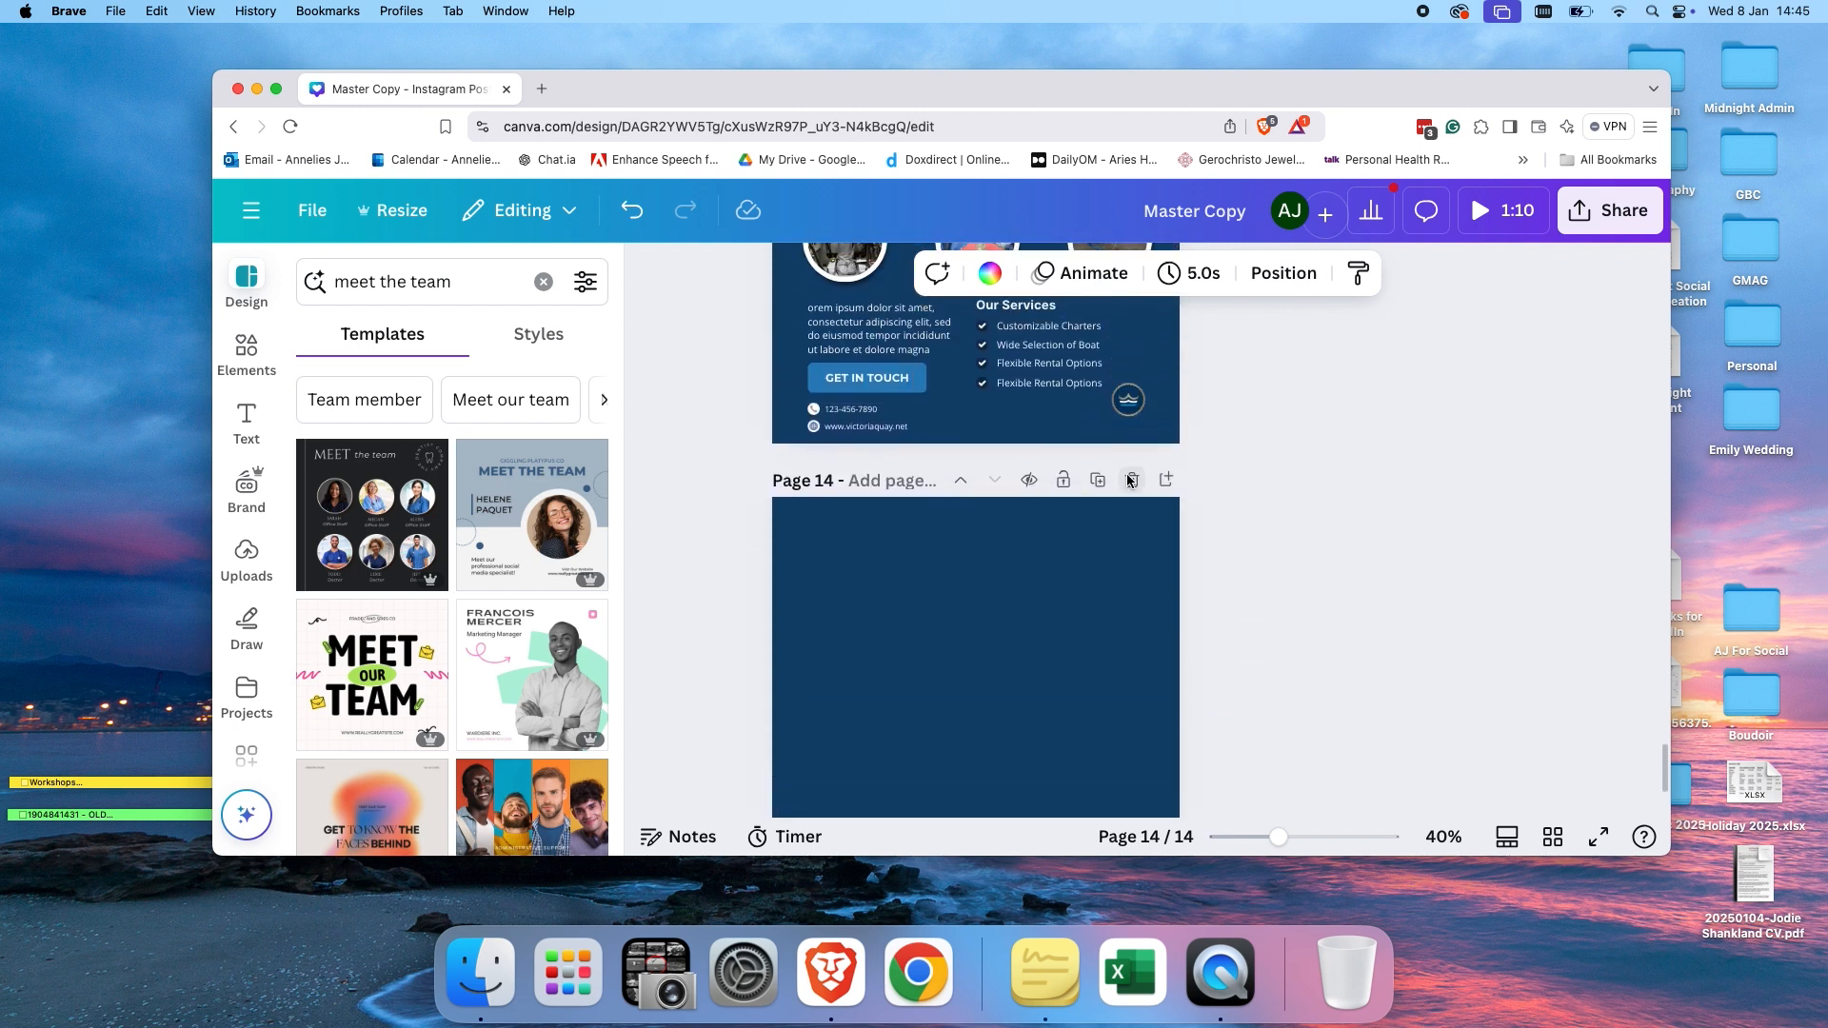
Delete the empty dark blue last page, page 14, from the design.
left_click(1132, 480)
scroll(1242, 482, "up", 1)
scroll(1241, 483, "up", 2)
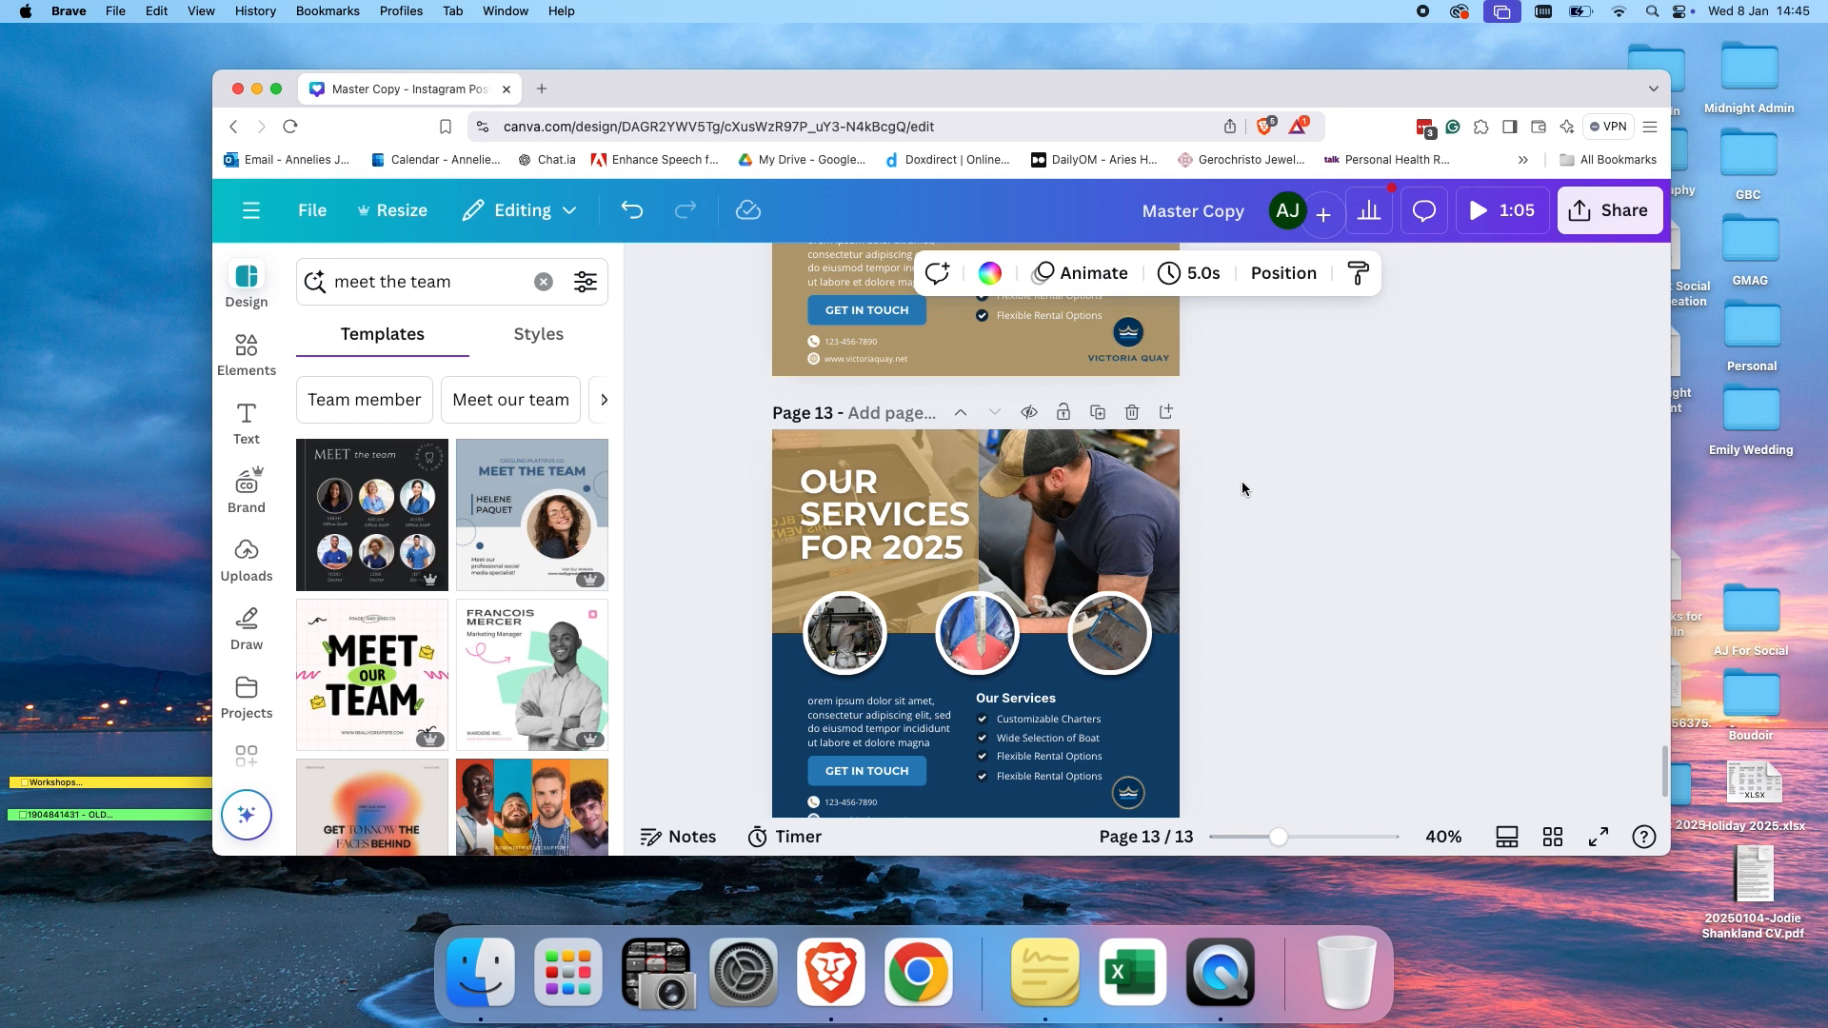
scroll(1241, 482, "up", 15)
scroll(1242, 482, "up", 10)
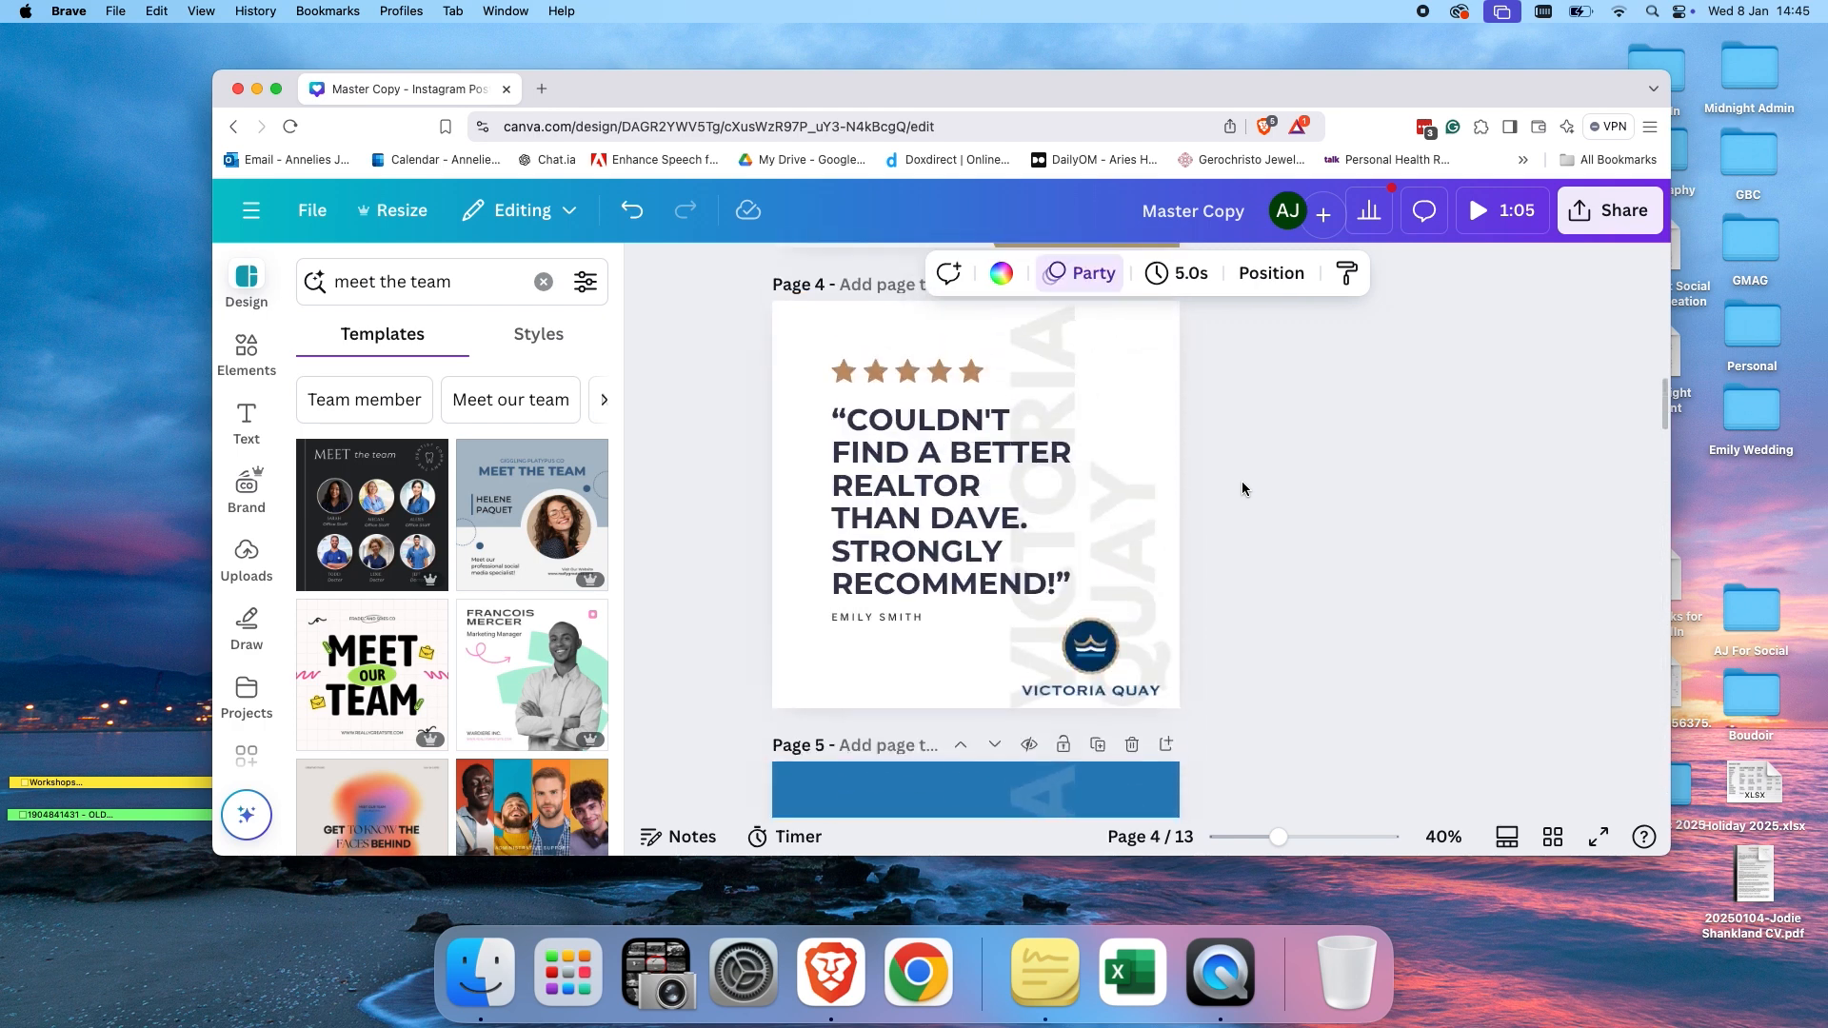
scroll(1241, 481, "up", 10)
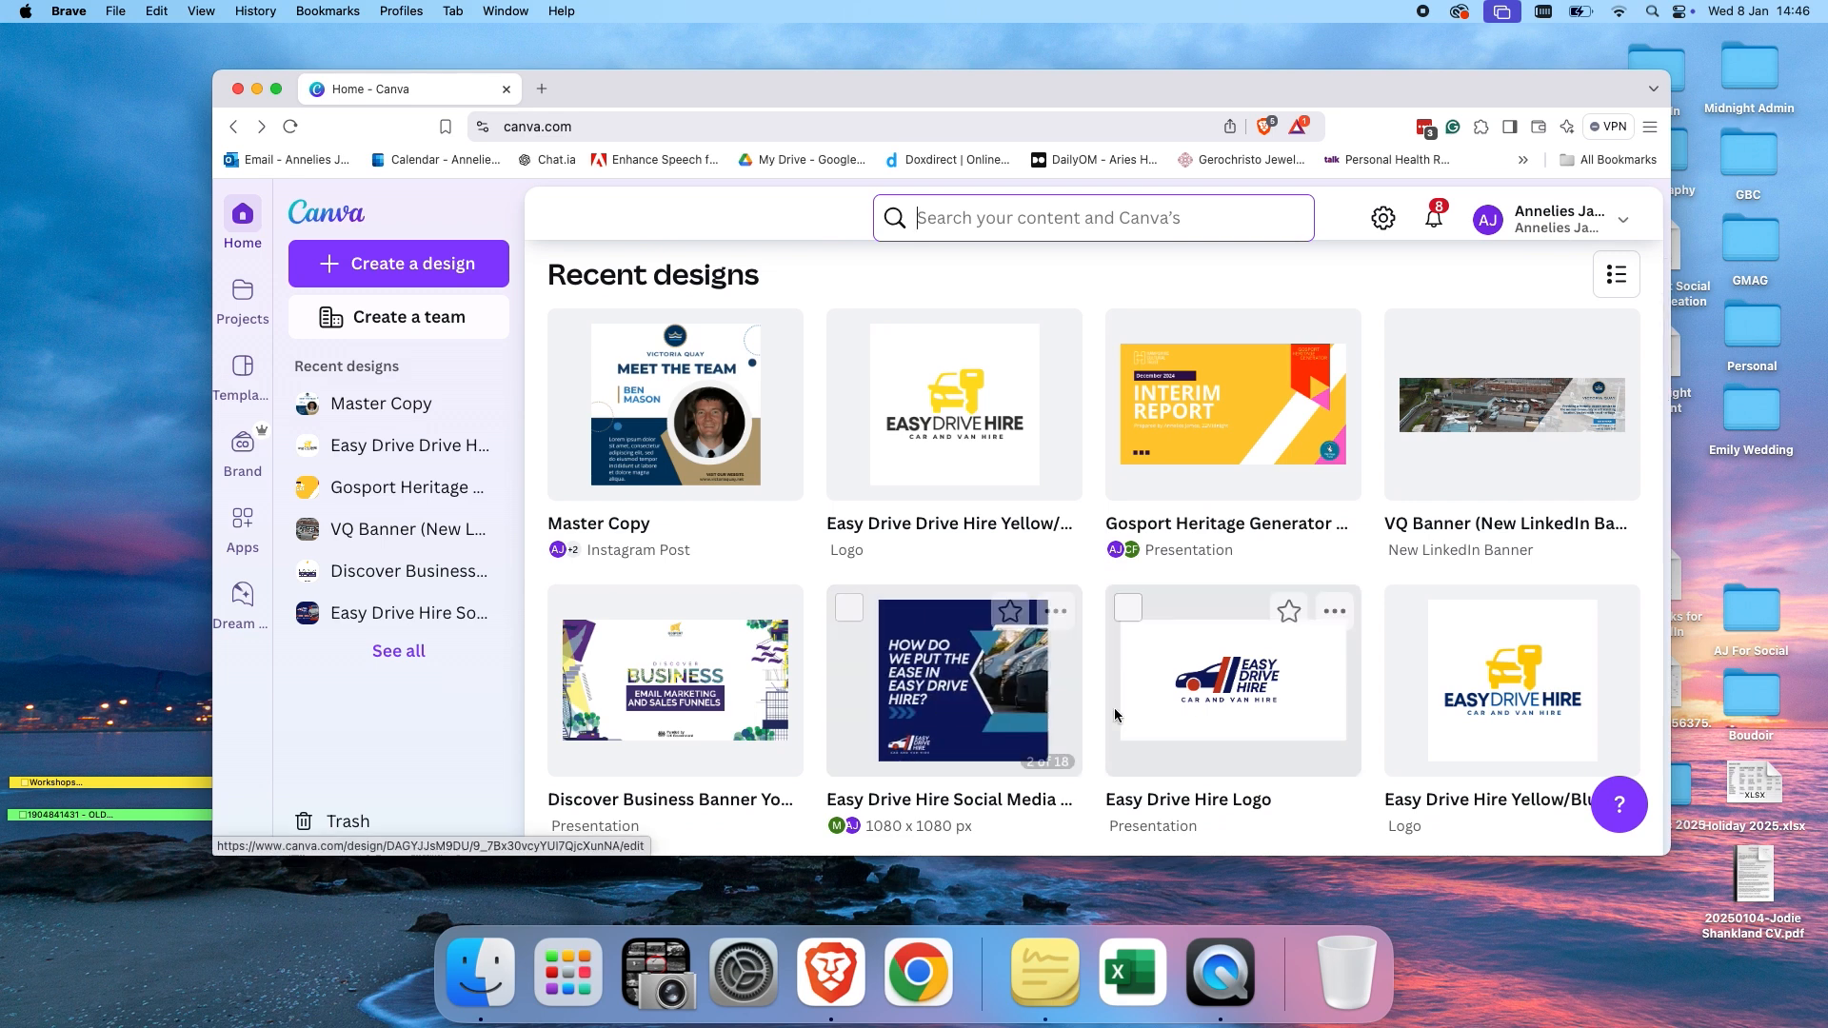
Scroll through the full list of recent designs on the home page.
scroll(1164, 681, "down", 10)
scroll(1165, 688, "down", 15)
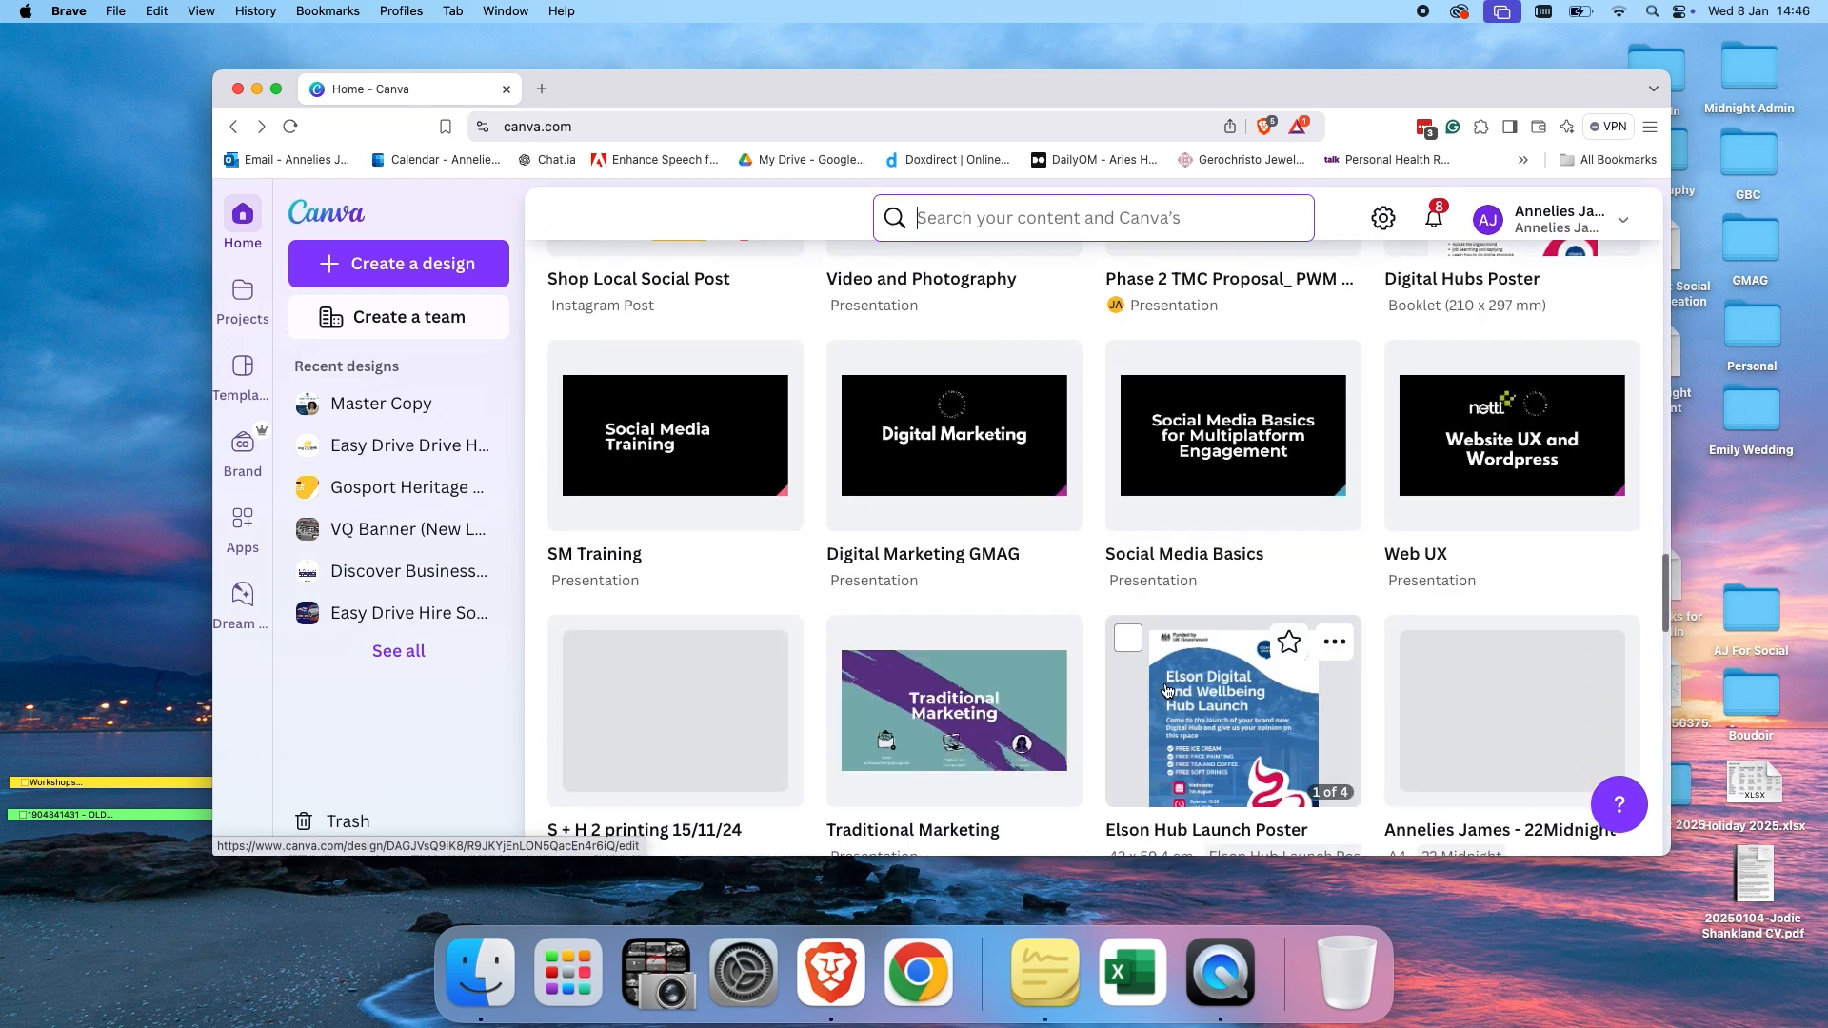
scroll(1167, 690, "down", 12)
scroll(1166, 690, "down", 10)
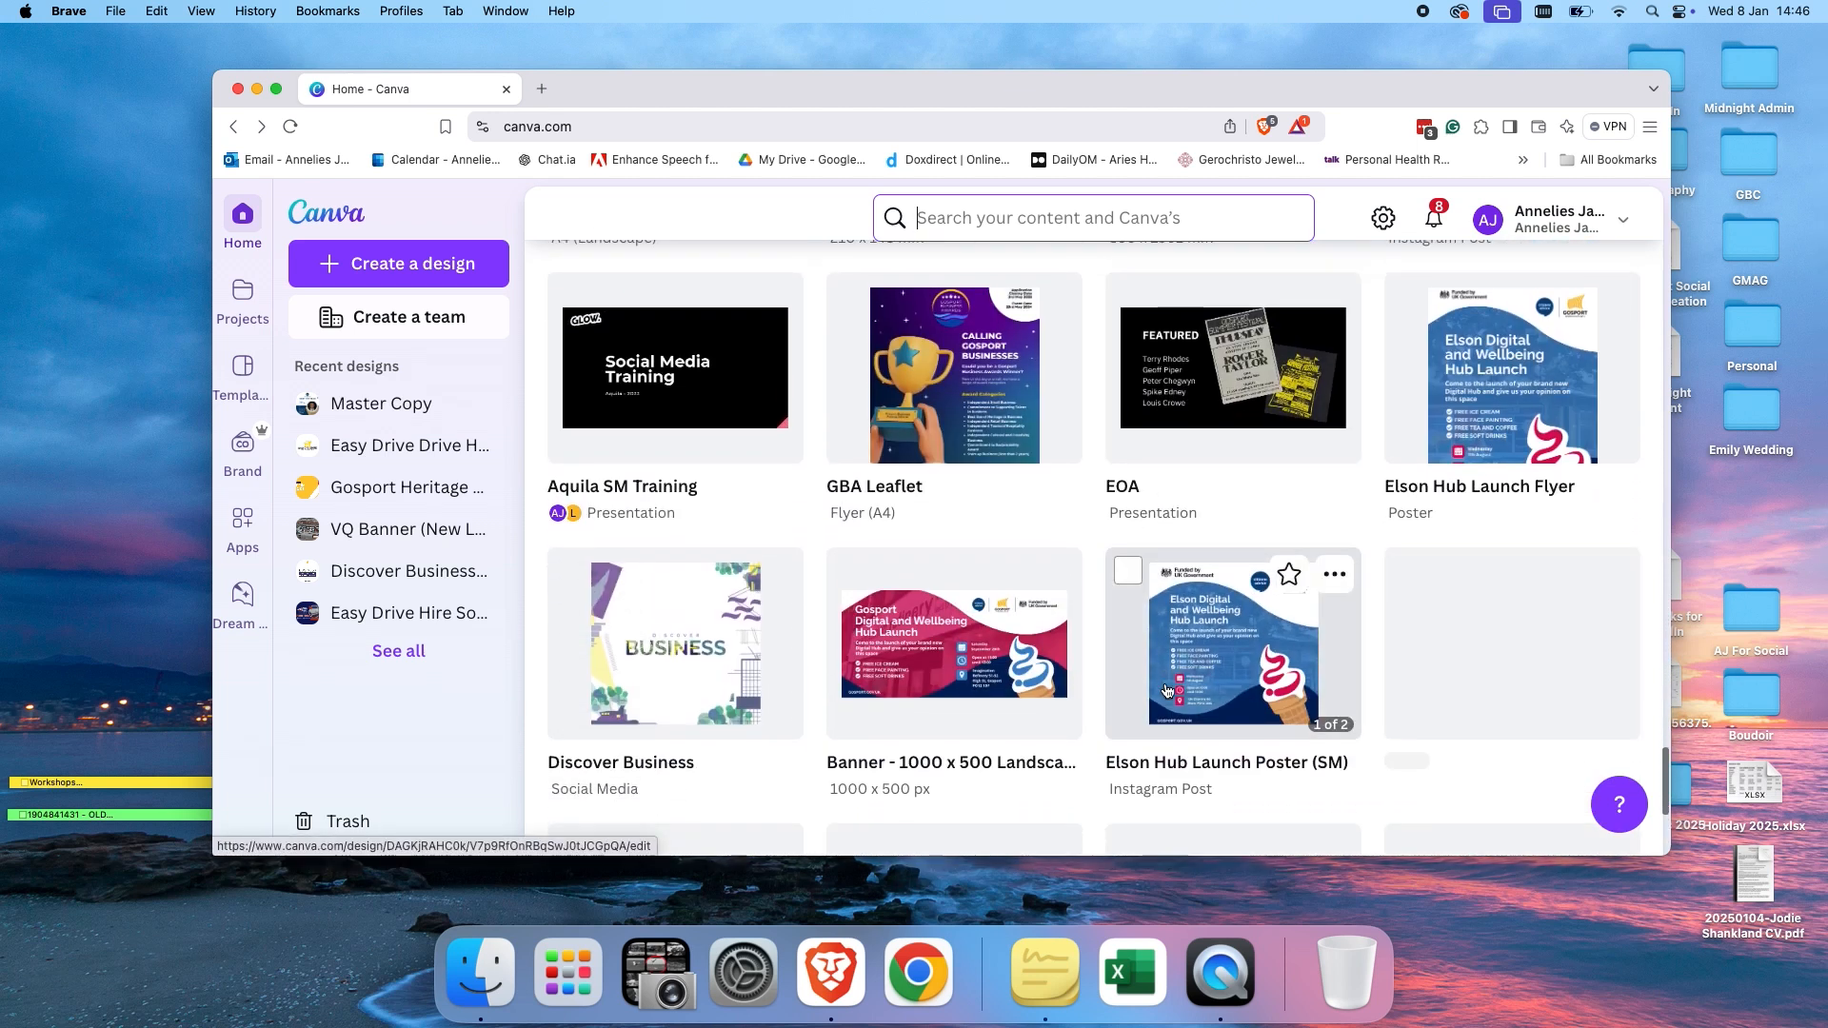
scroll(1165, 688, "down", 8)
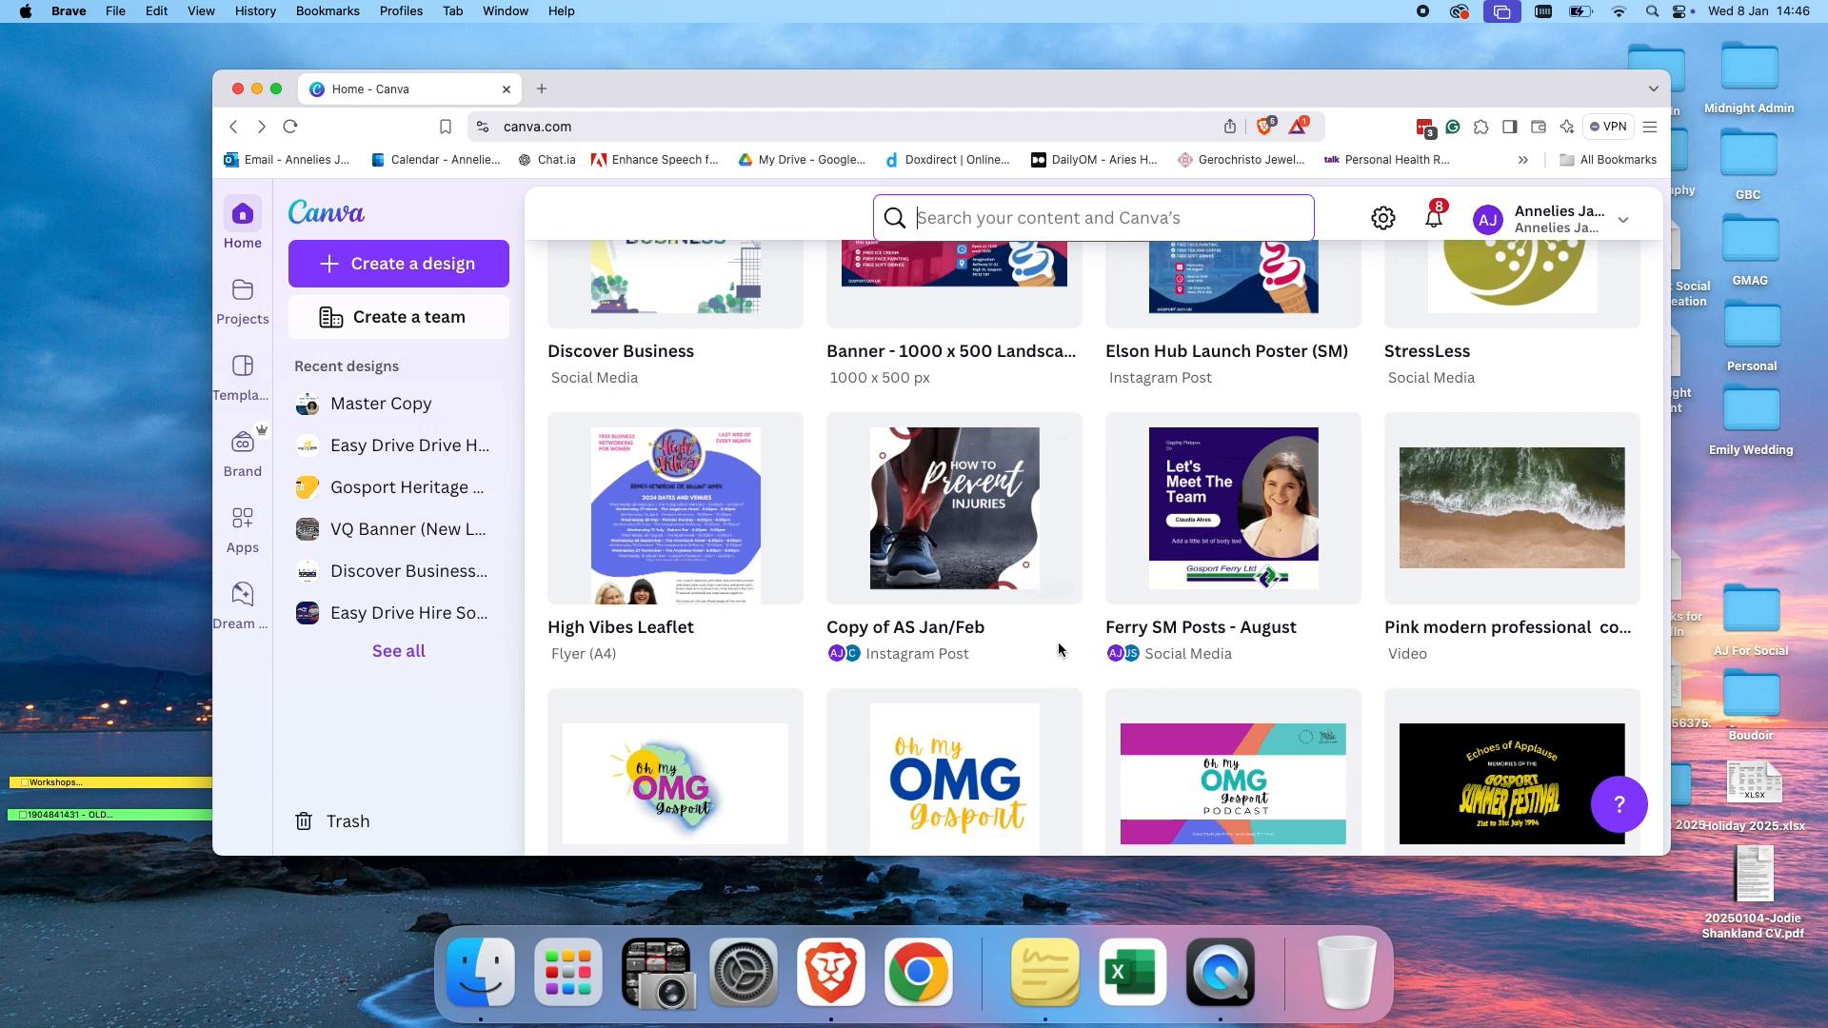
scroll(1059, 649, "up", 20)
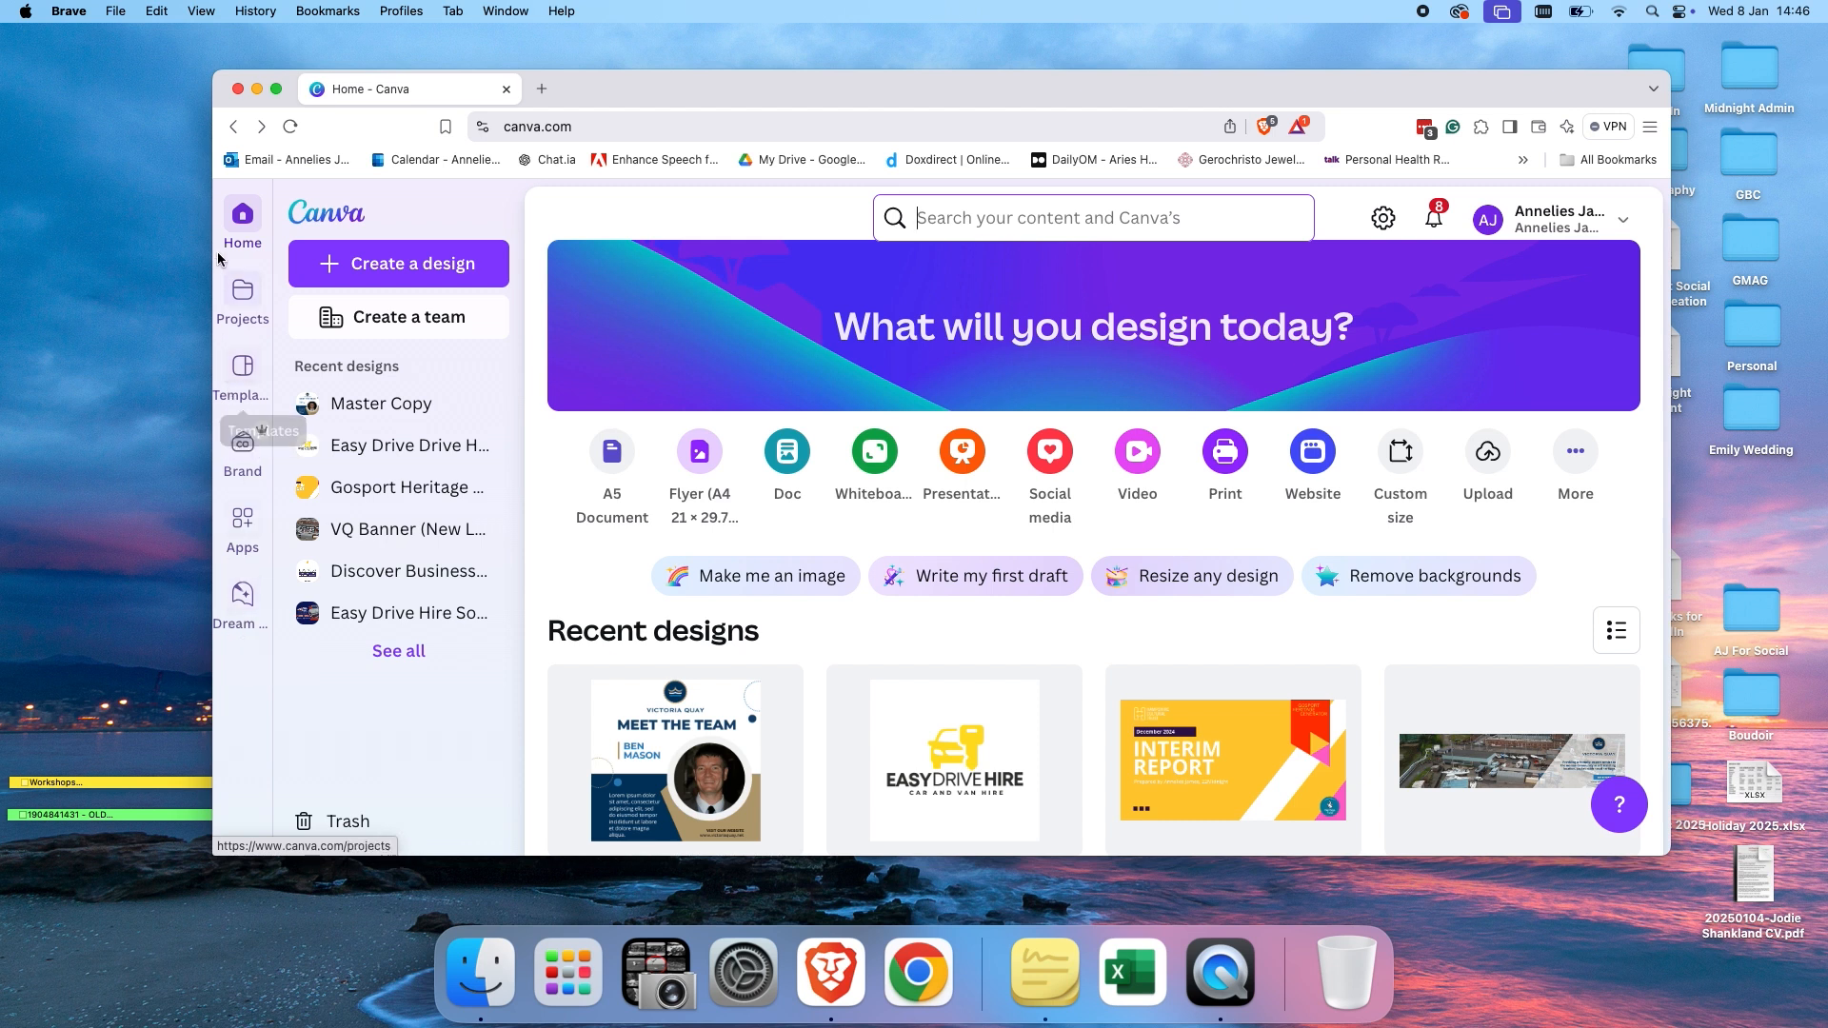
Open the Projects page and browse its folders and designs.
left_click(247, 221)
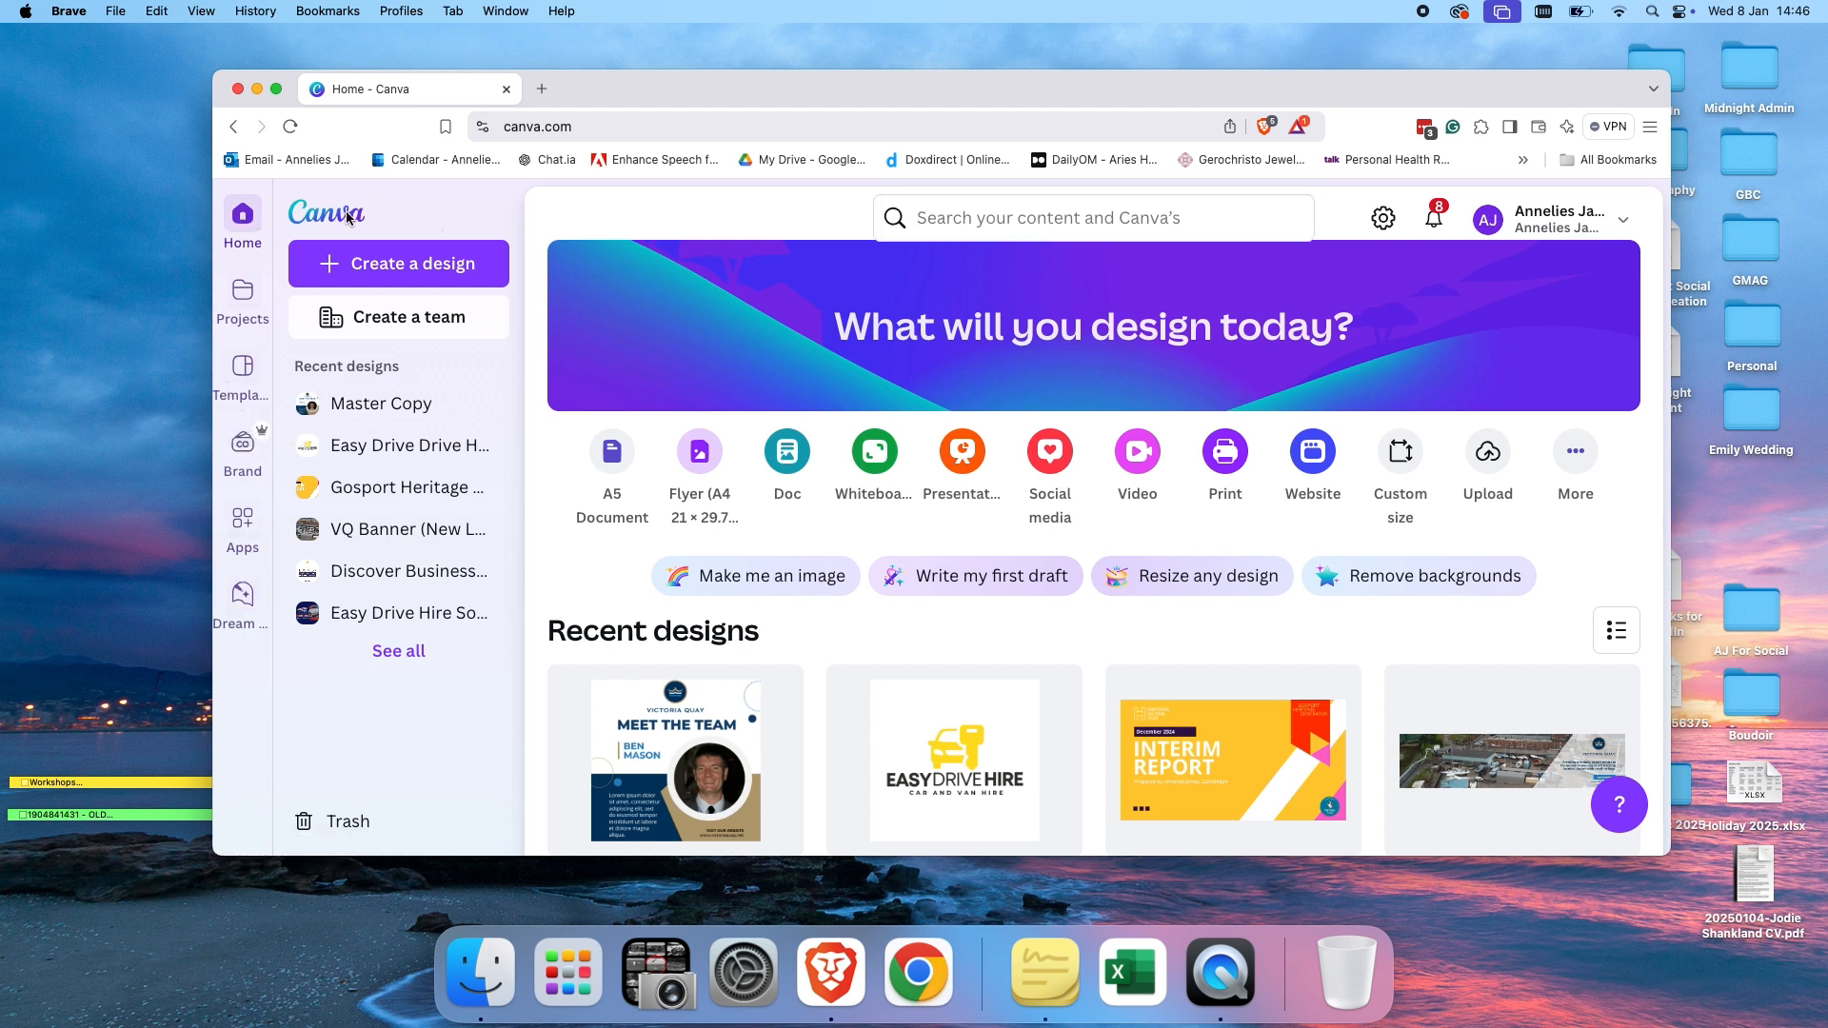
left_click(246, 295)
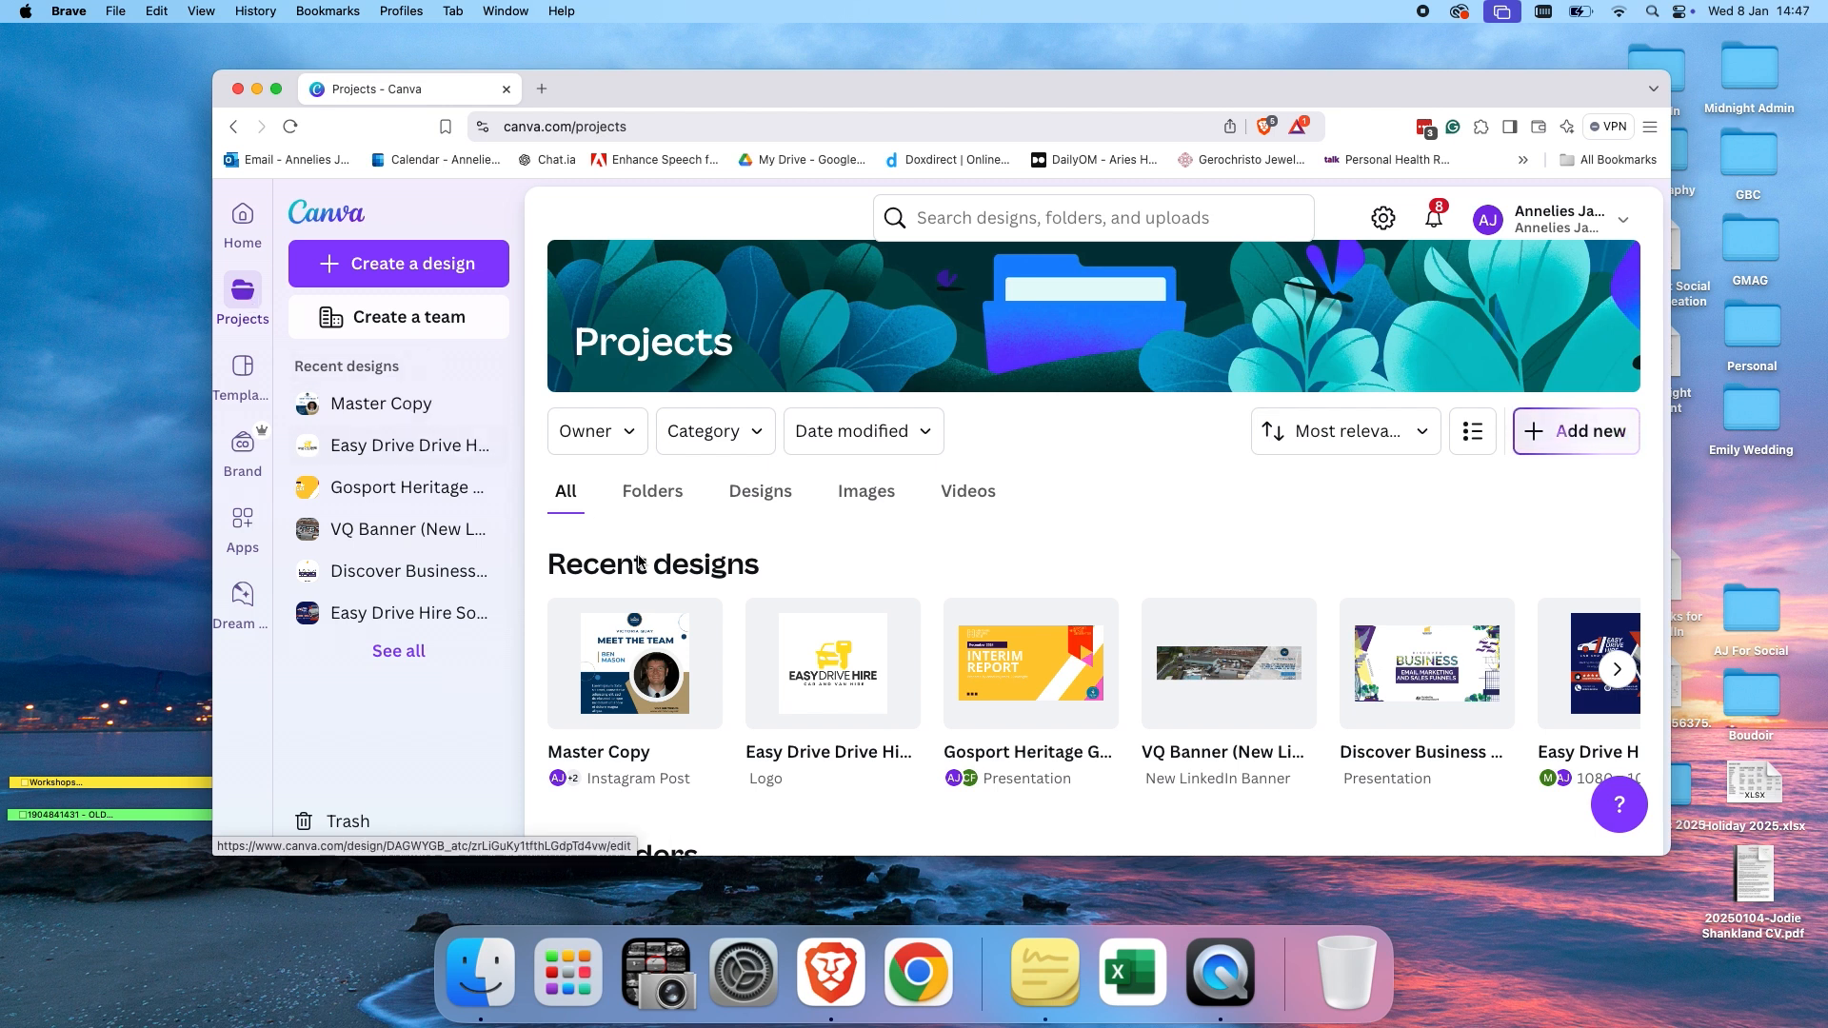
scroll(638, 562, "down", 5)
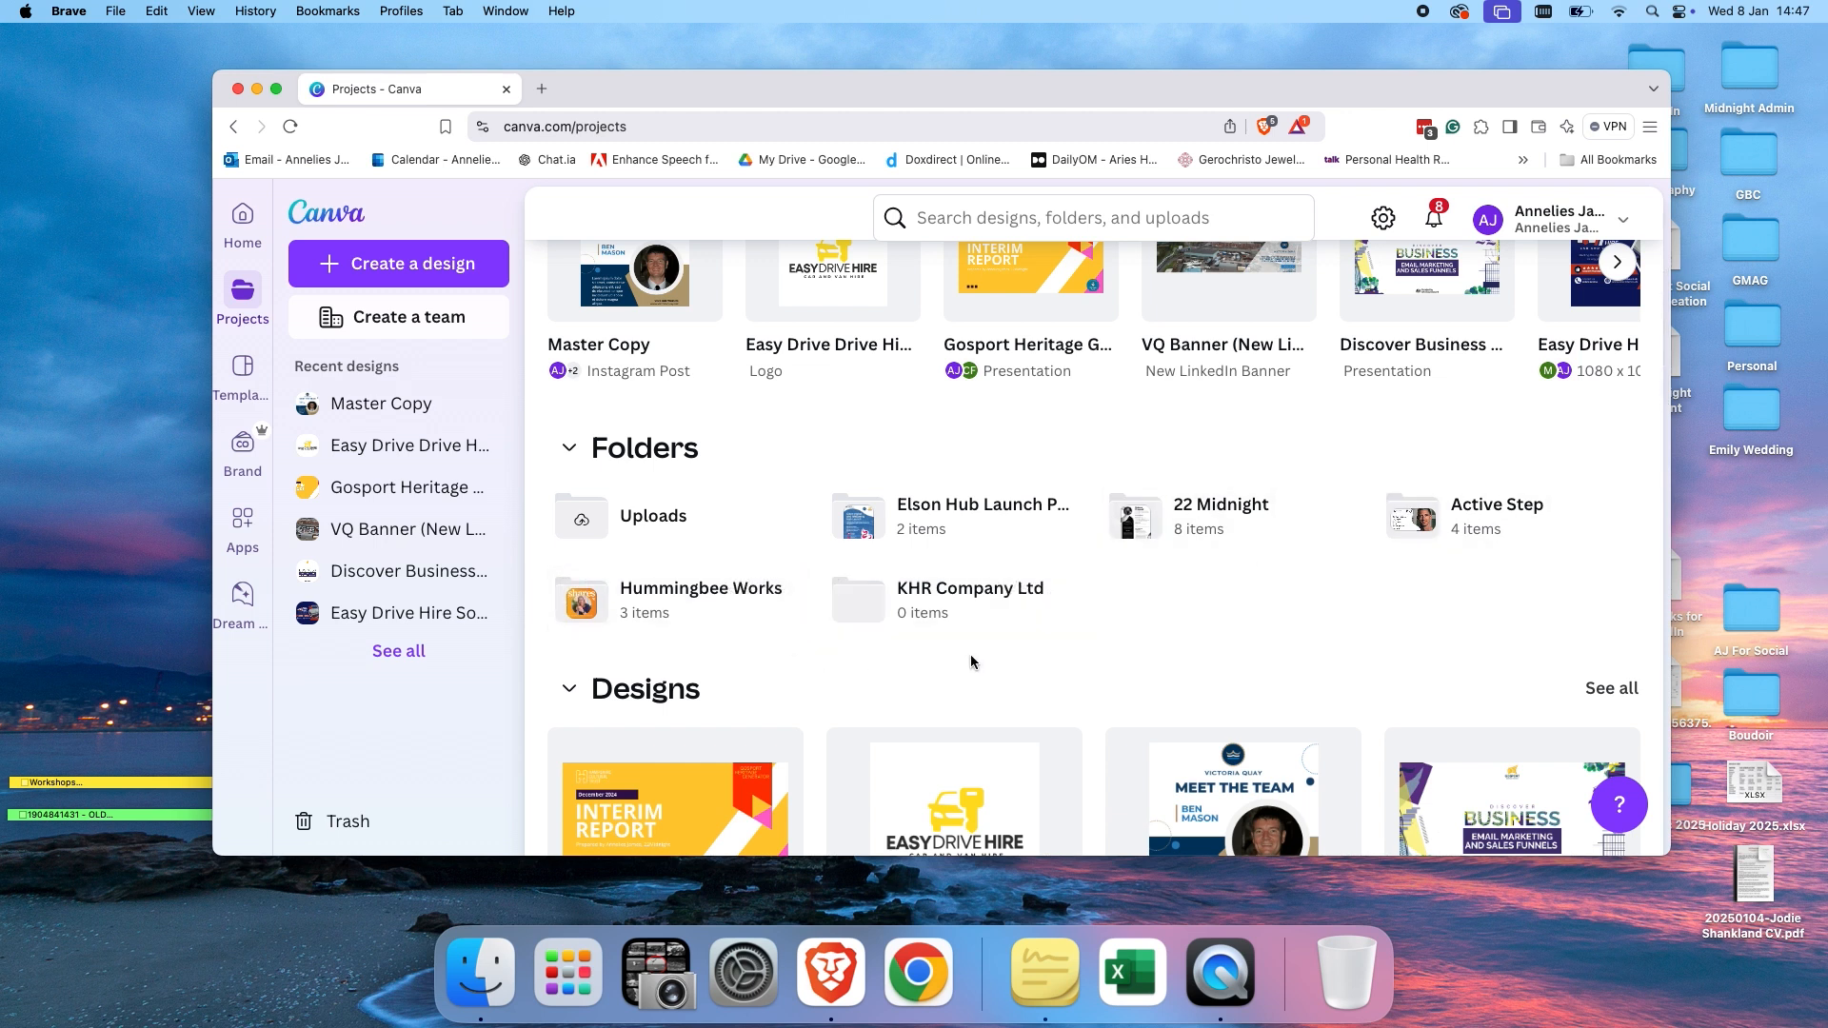
scroll(973, 657, "down", 4)
scroll(973, 657, "up", 2)
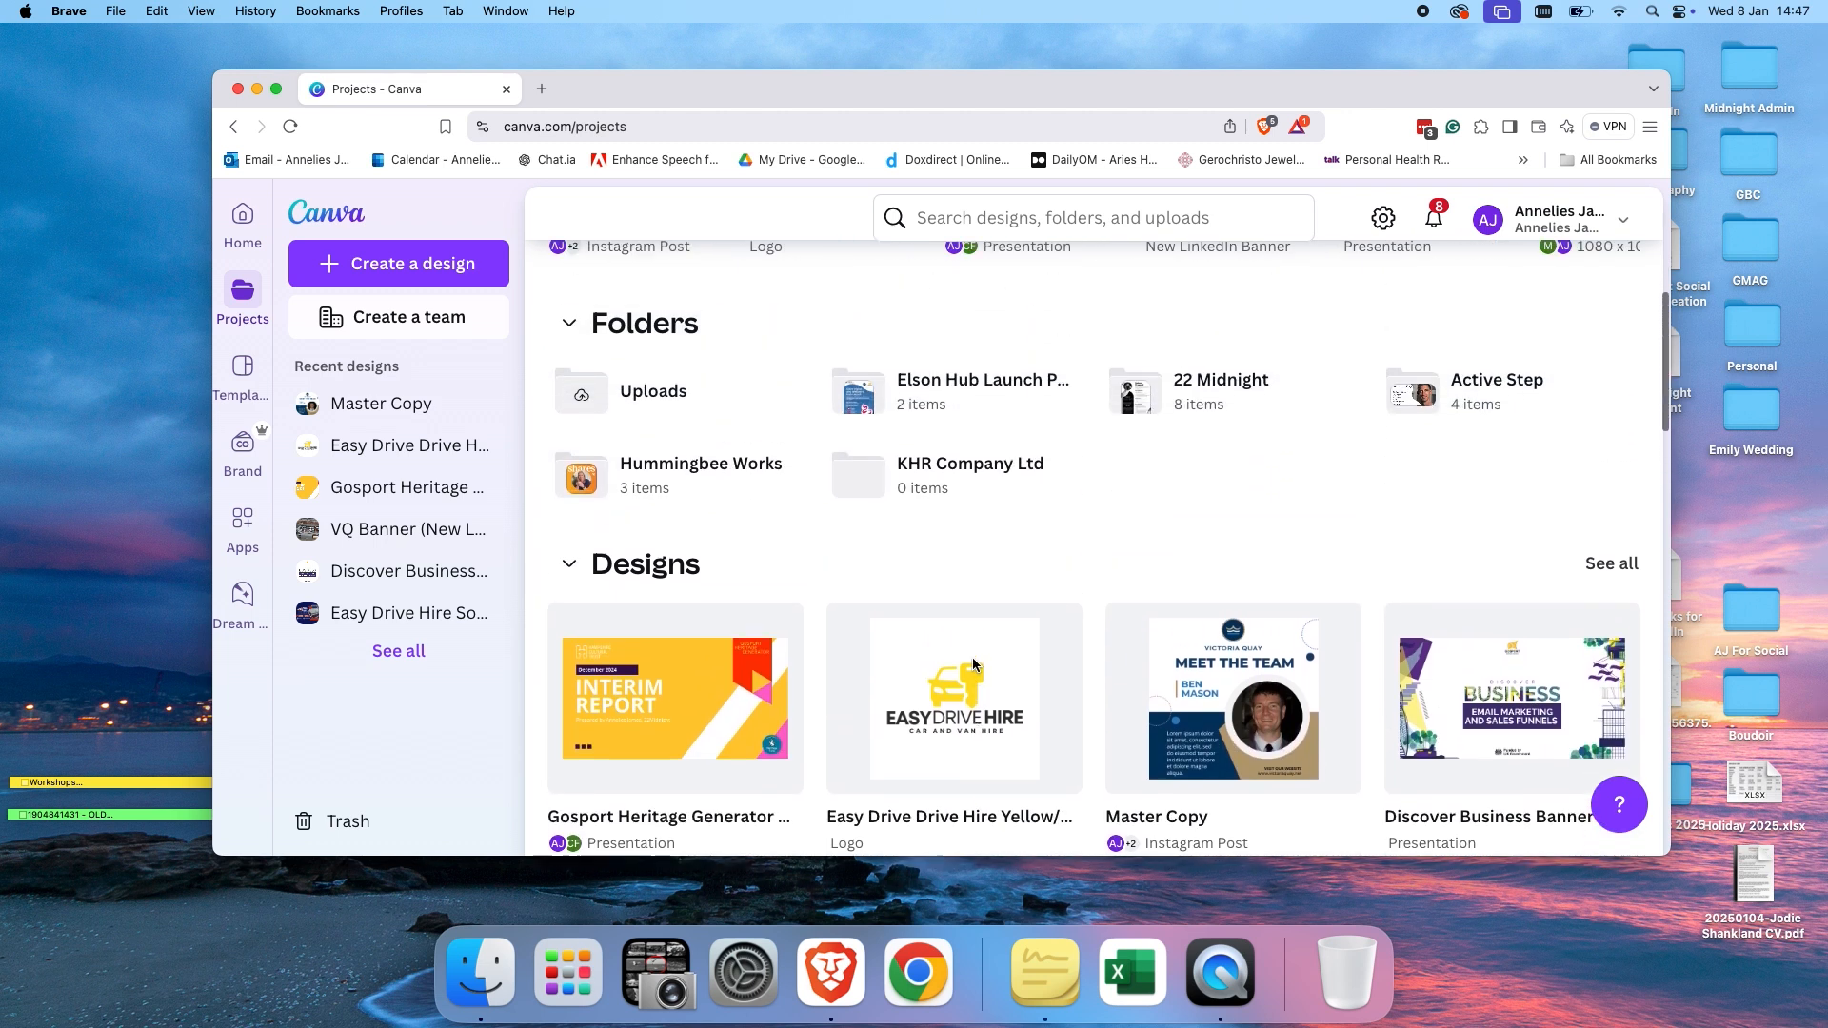
Open the Templates page and scroll through its categories and featured collections.
mouse_move(973, 657)
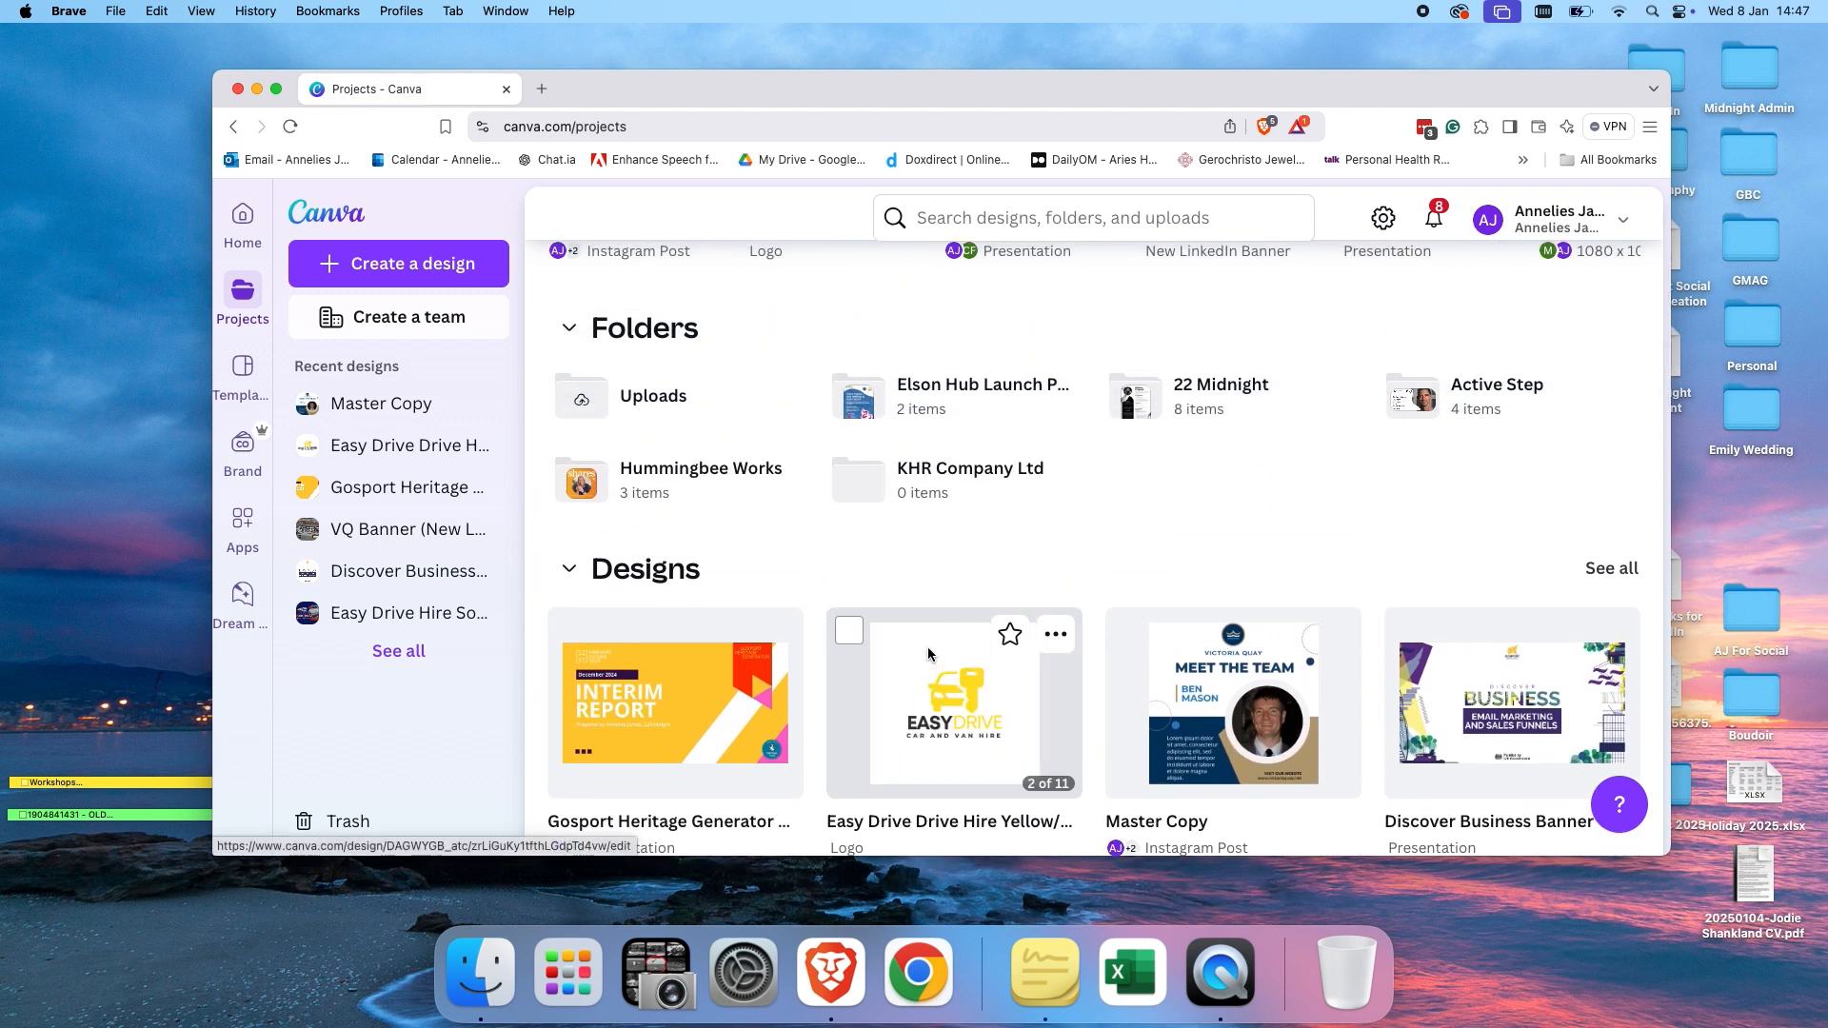
mouse_move(667, 487)
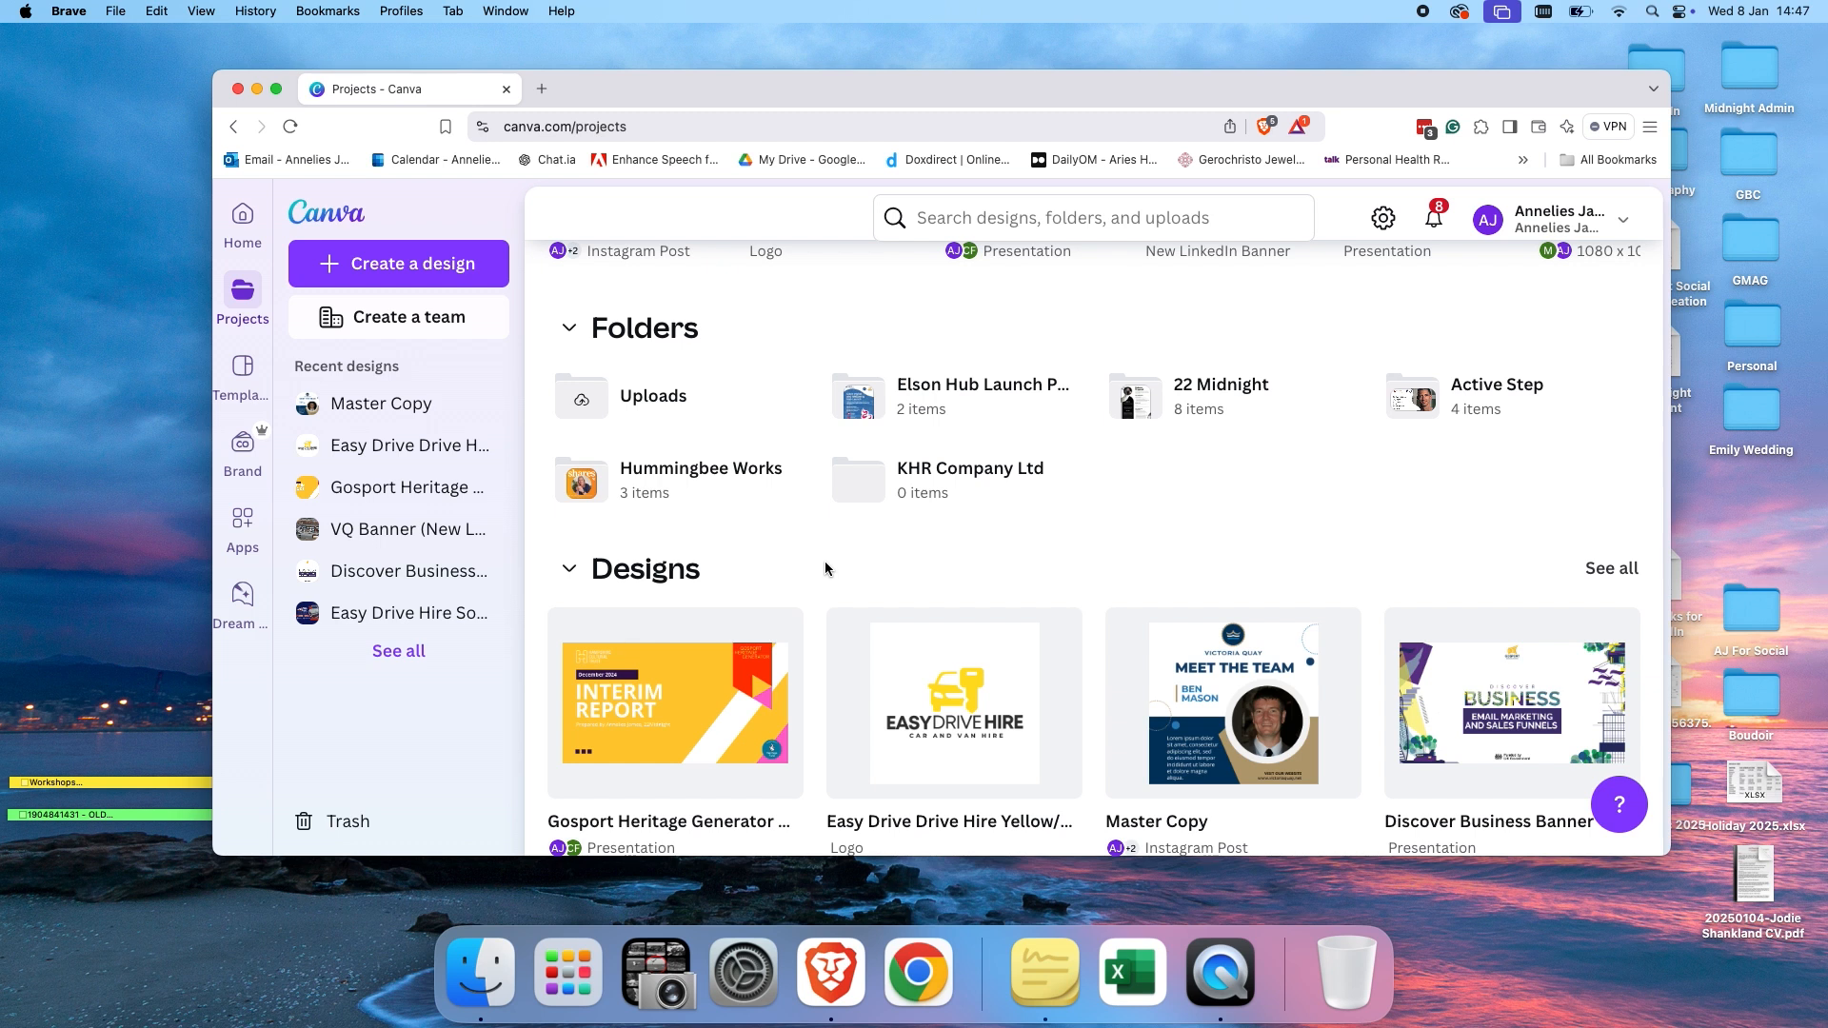
left_click(244, 381)
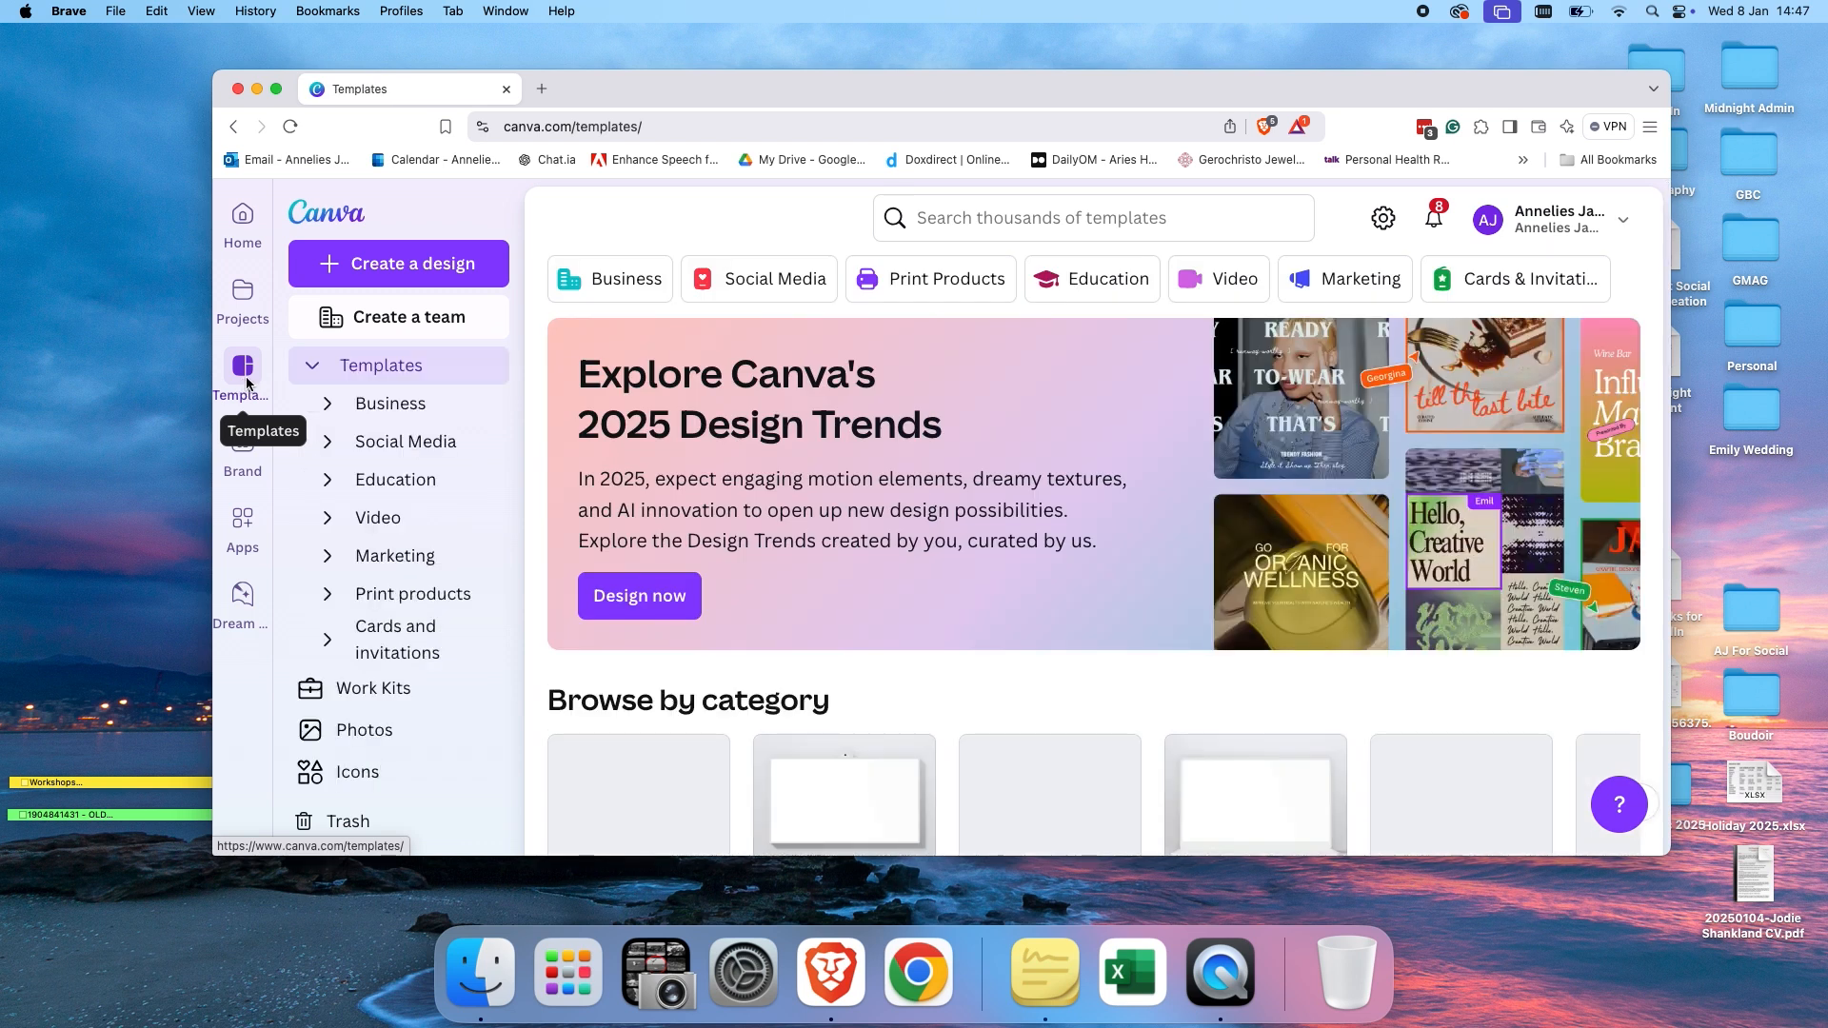
scroll(811, 598, "down", 5)
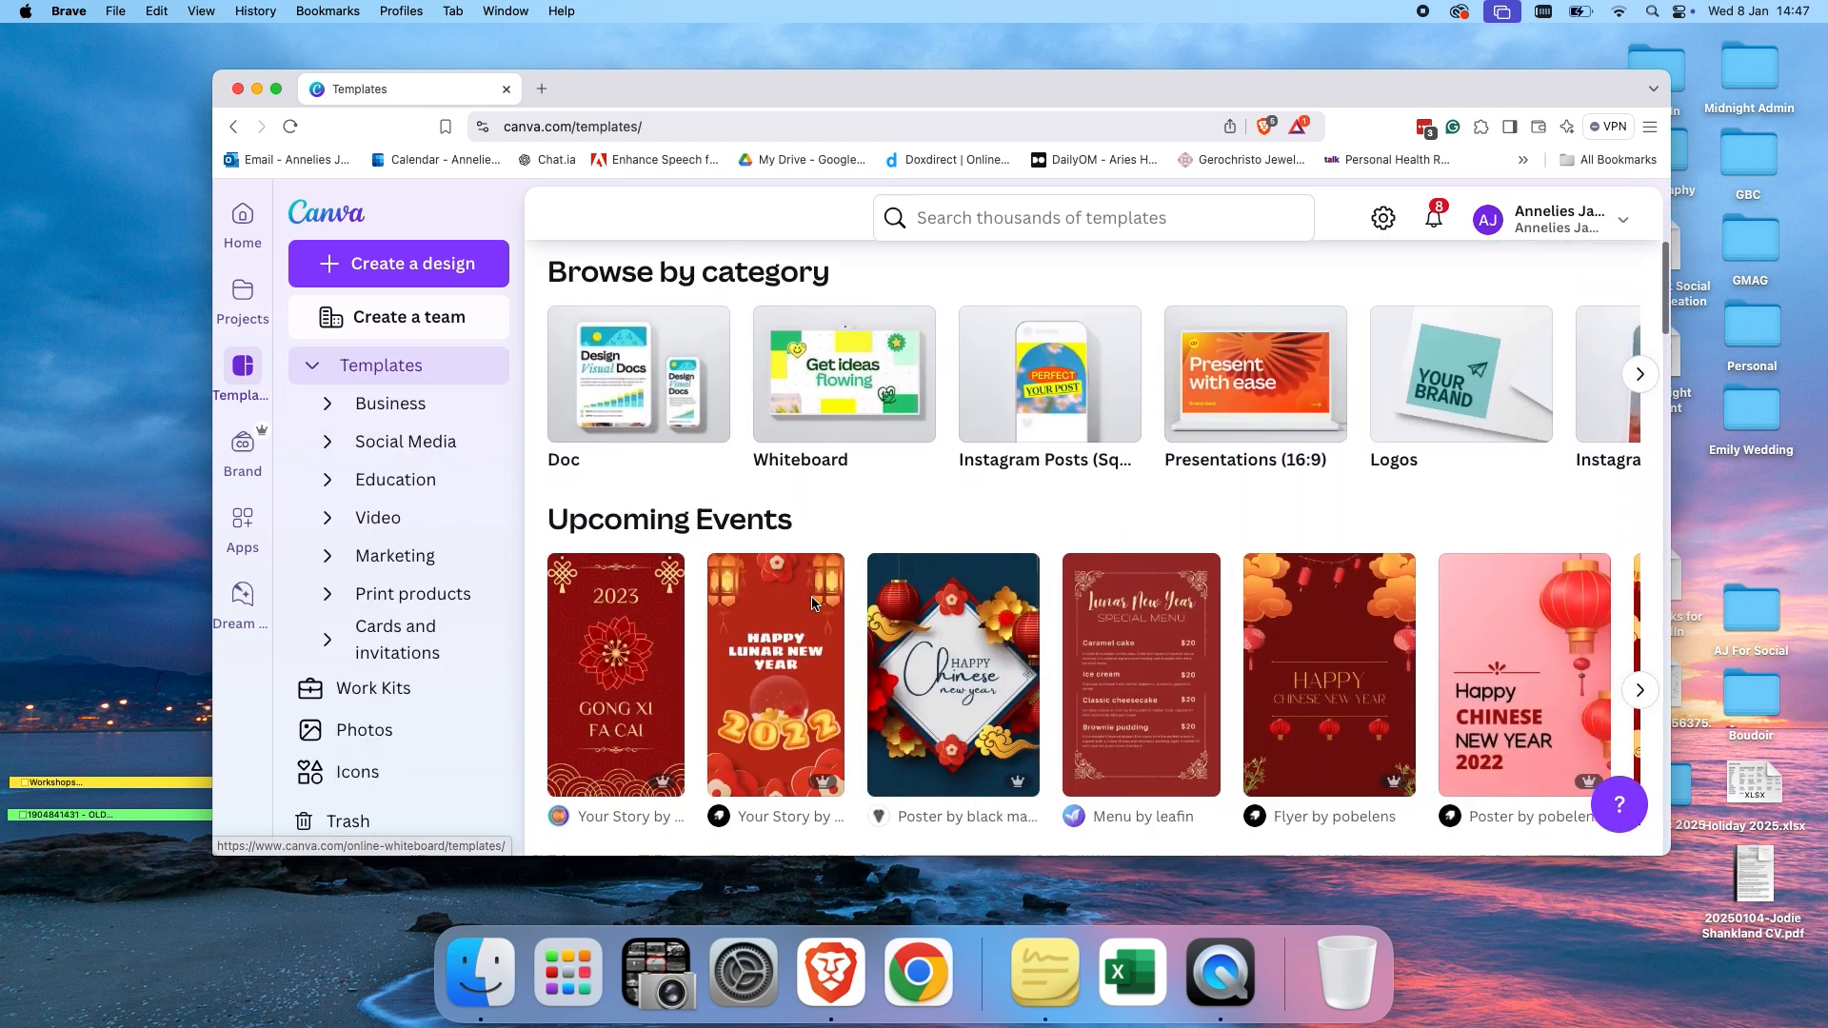
scroll(812, 601, "down", 3)
scroll(814, 605, "down", 5)
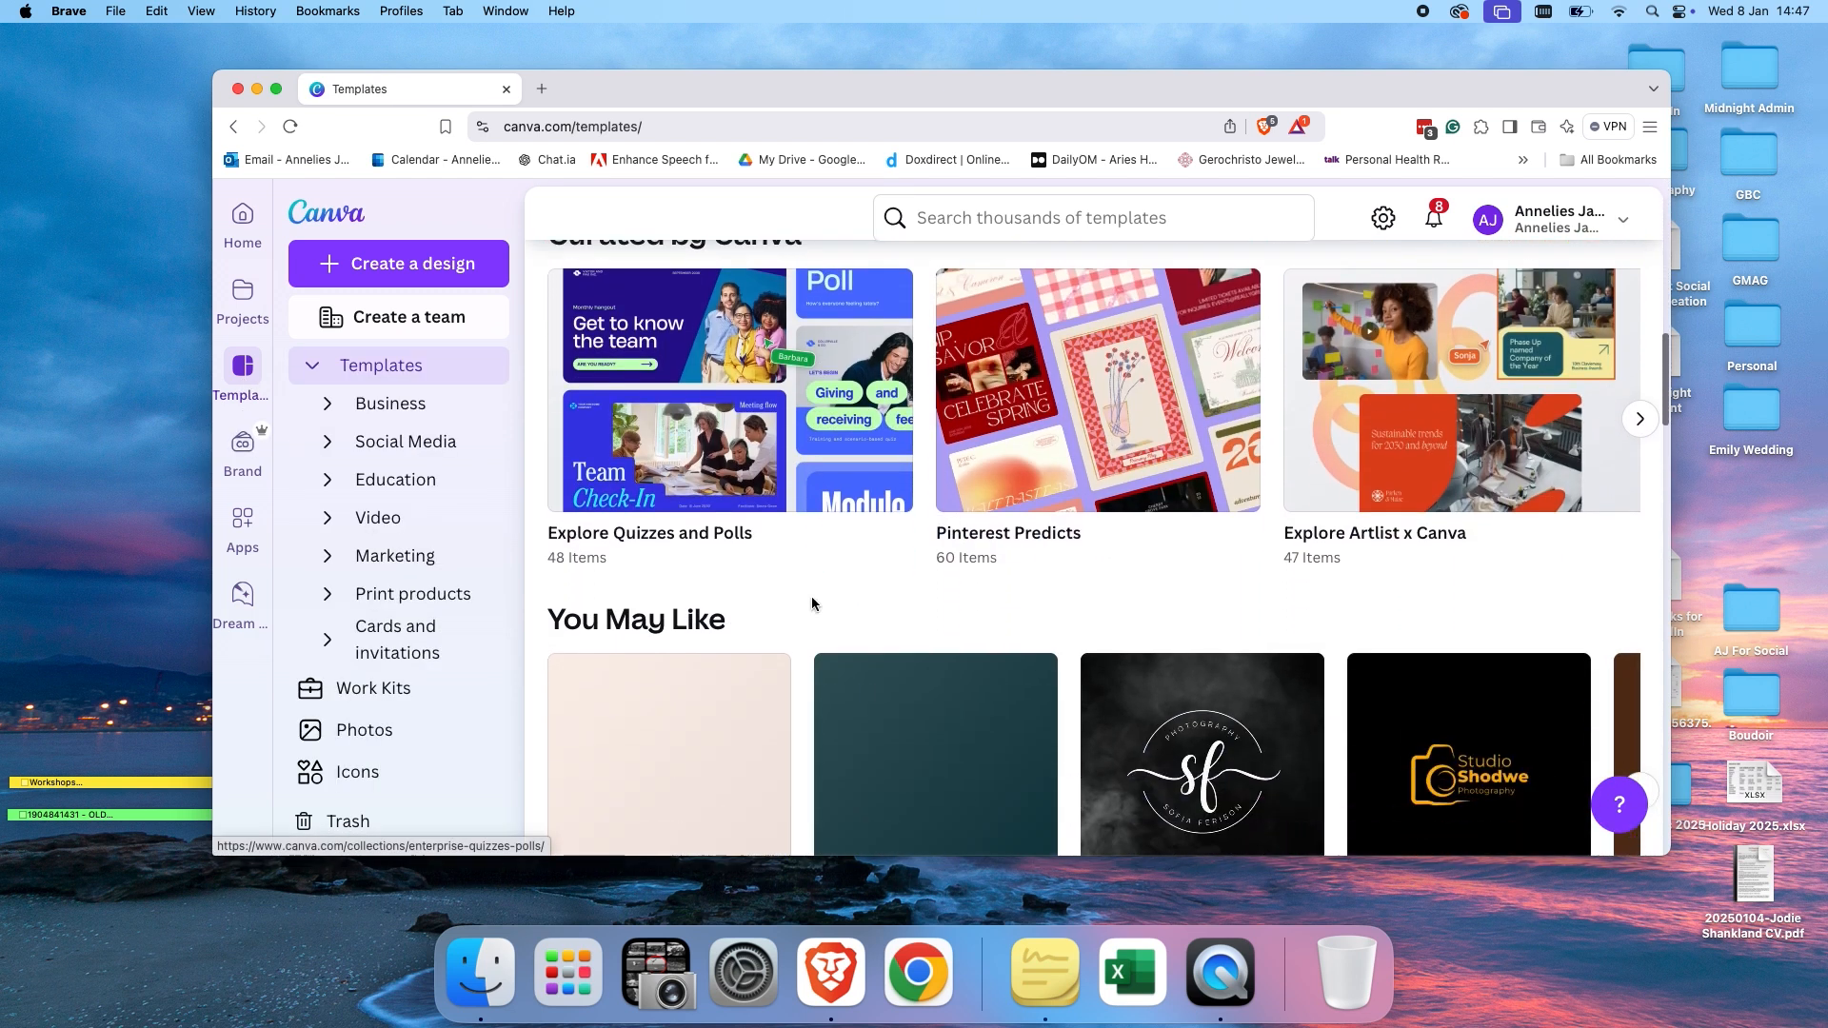
scroll(812, 603, "up", 6)
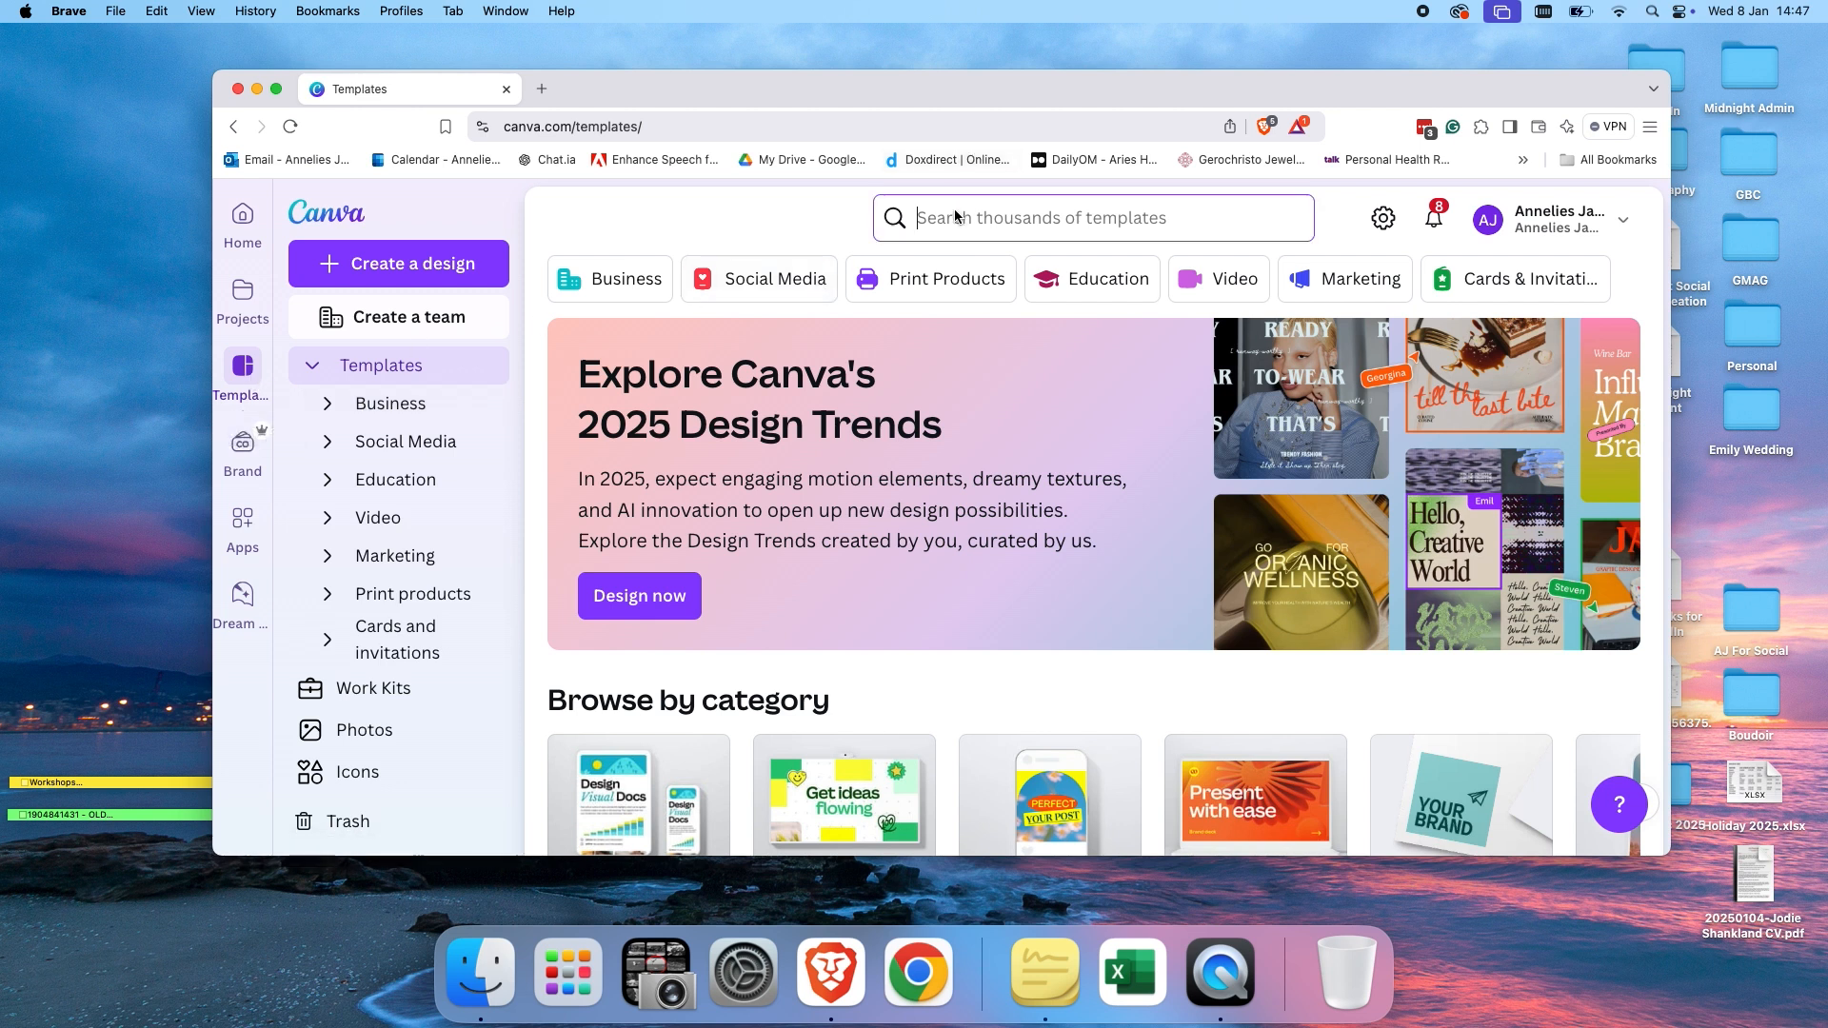
Search the templates for logo and scroll through the logo results.
left_click(919, 218)
type("log")
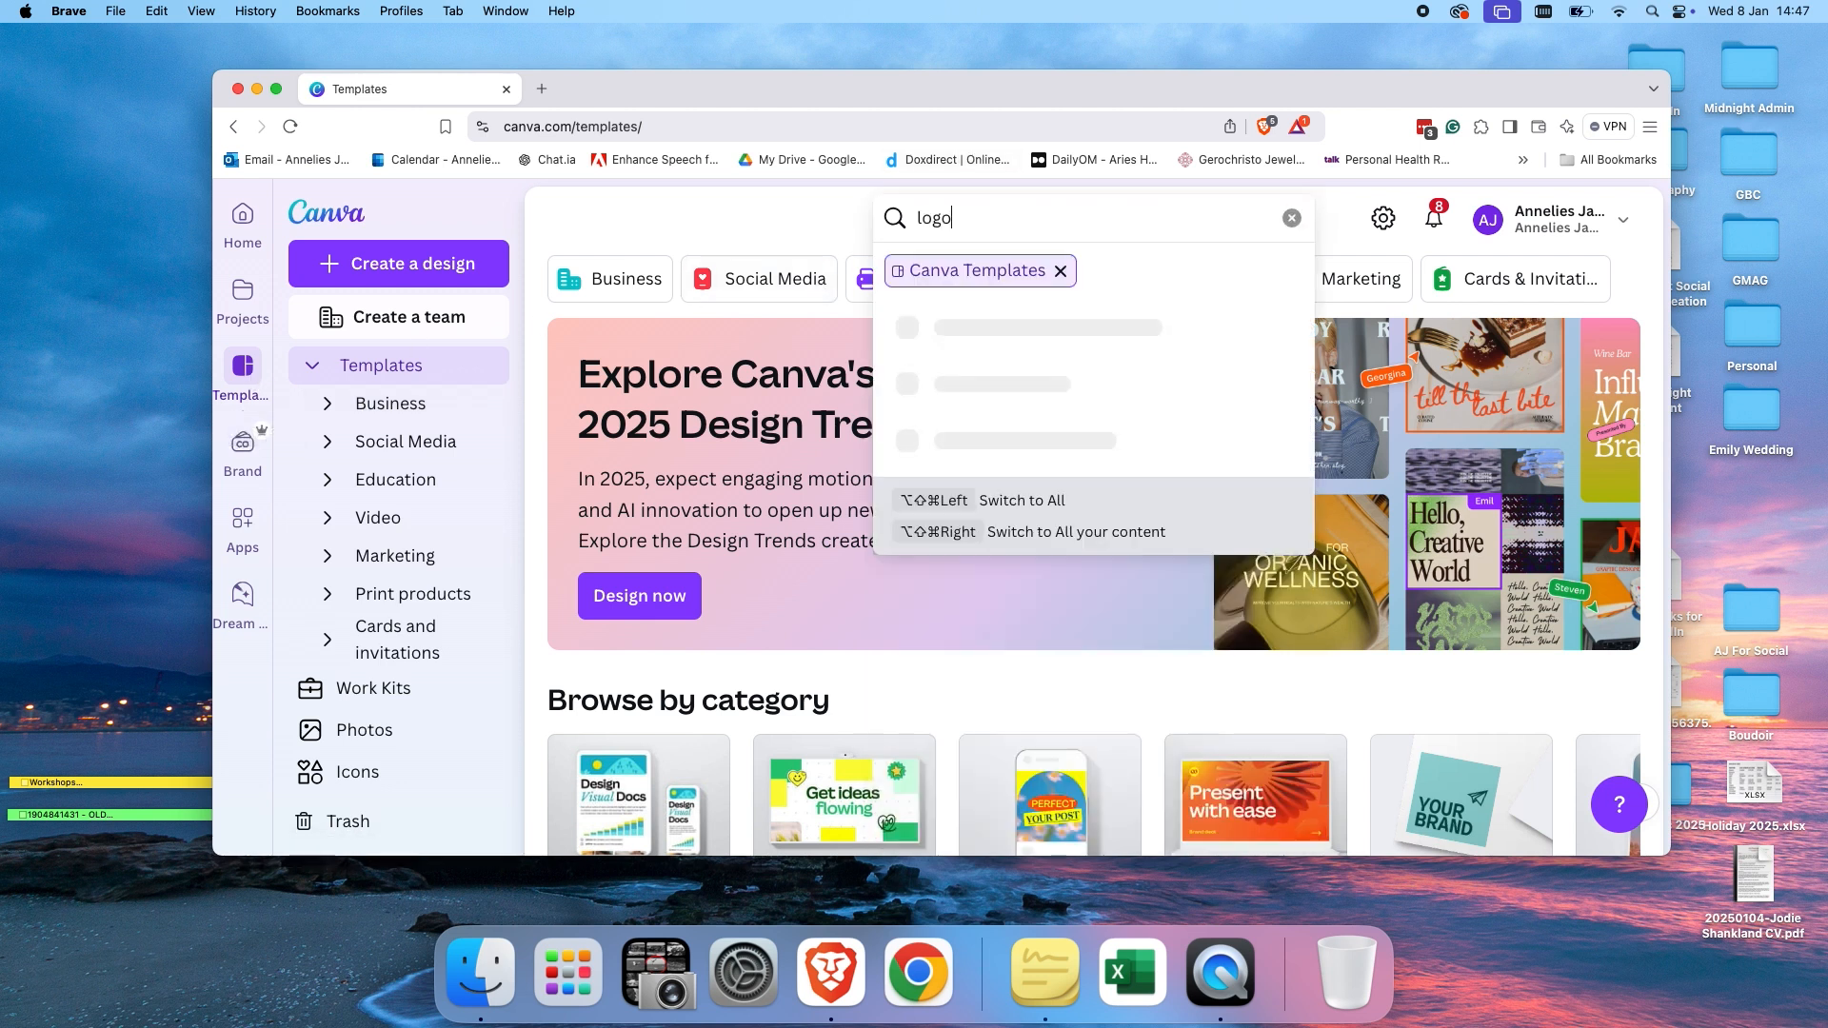
type("o")
key("Return")
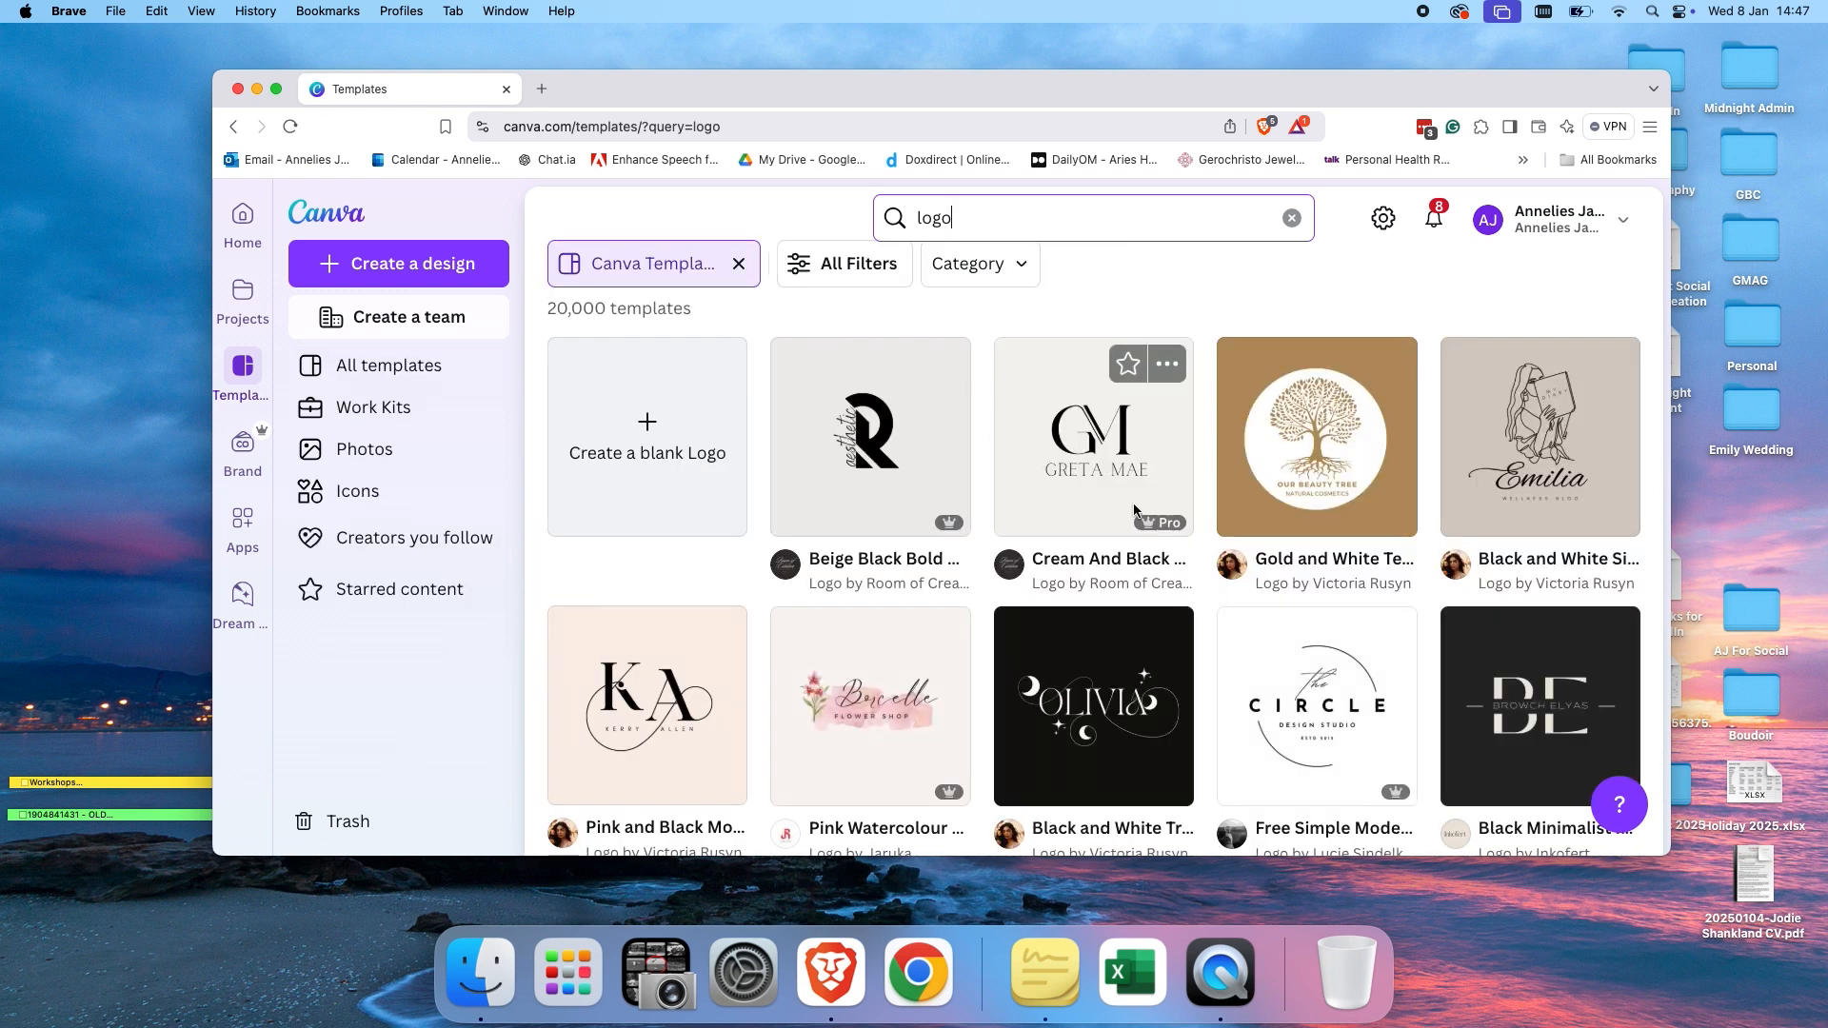
scroll(1133, 508, "down", 6)
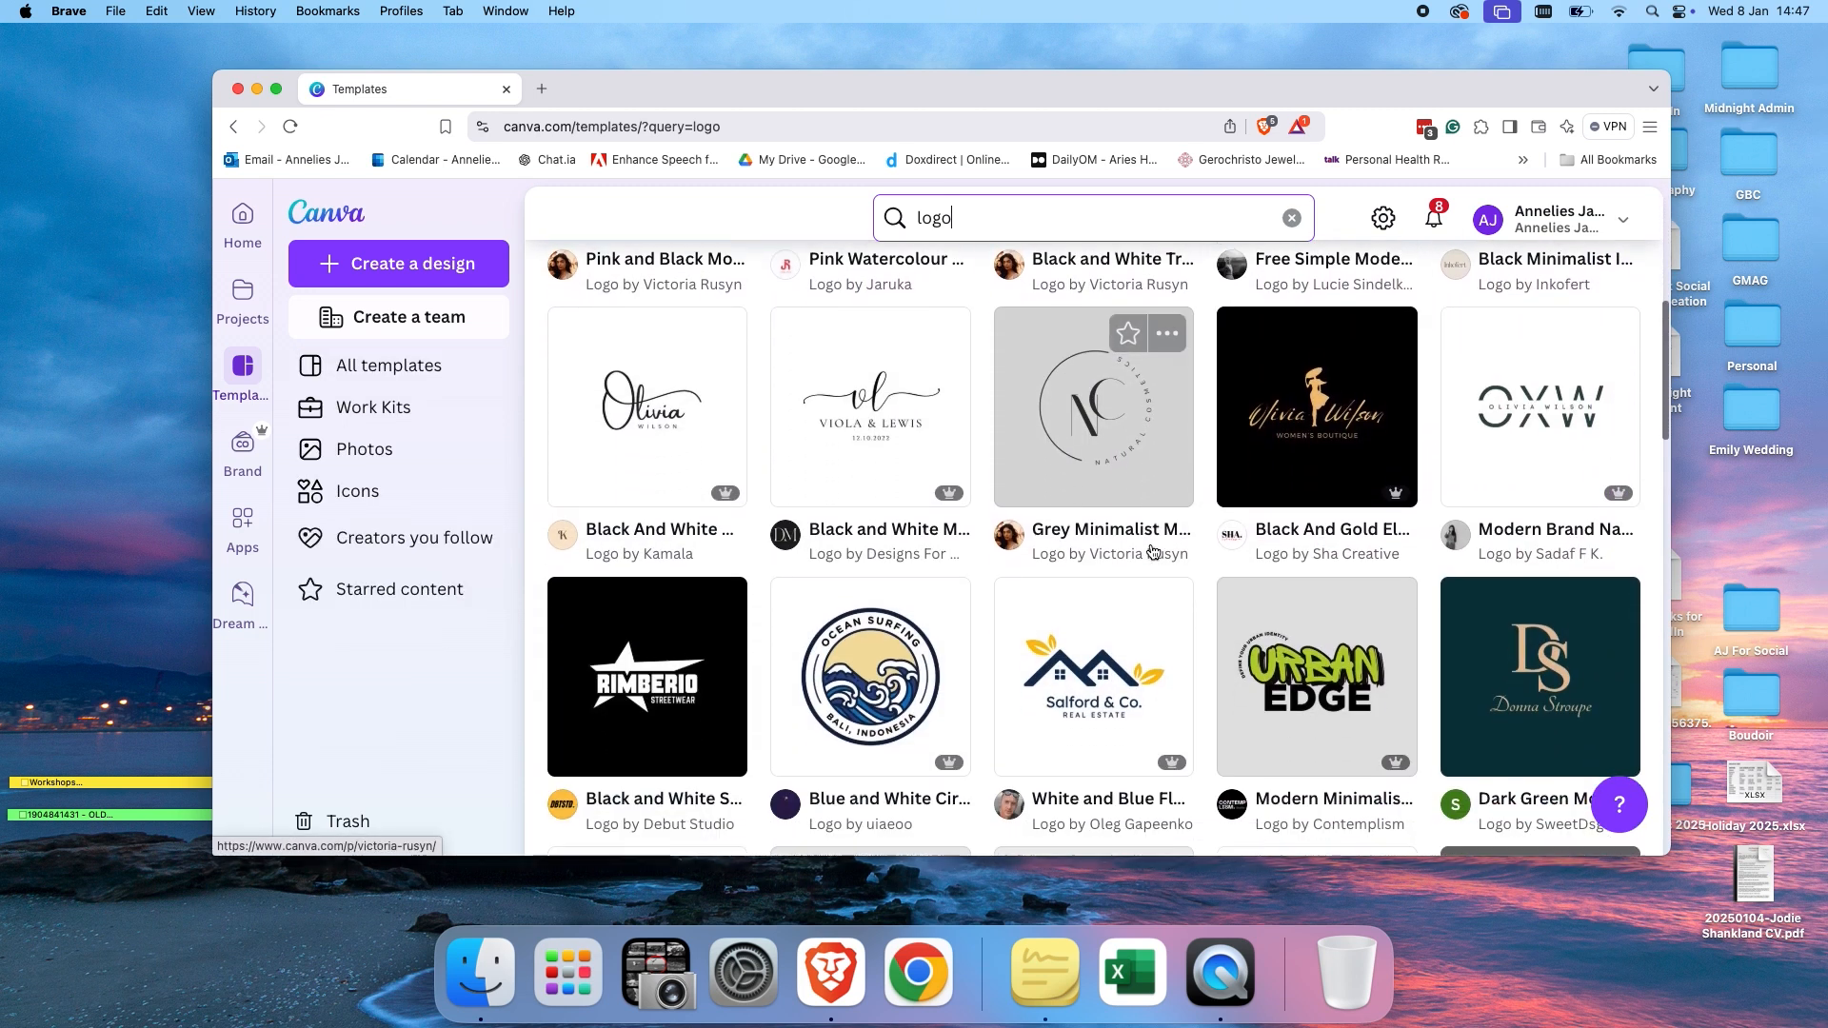
scroll(1152, 552, "down", 4)
scroll(1110, 505, "up", 10)
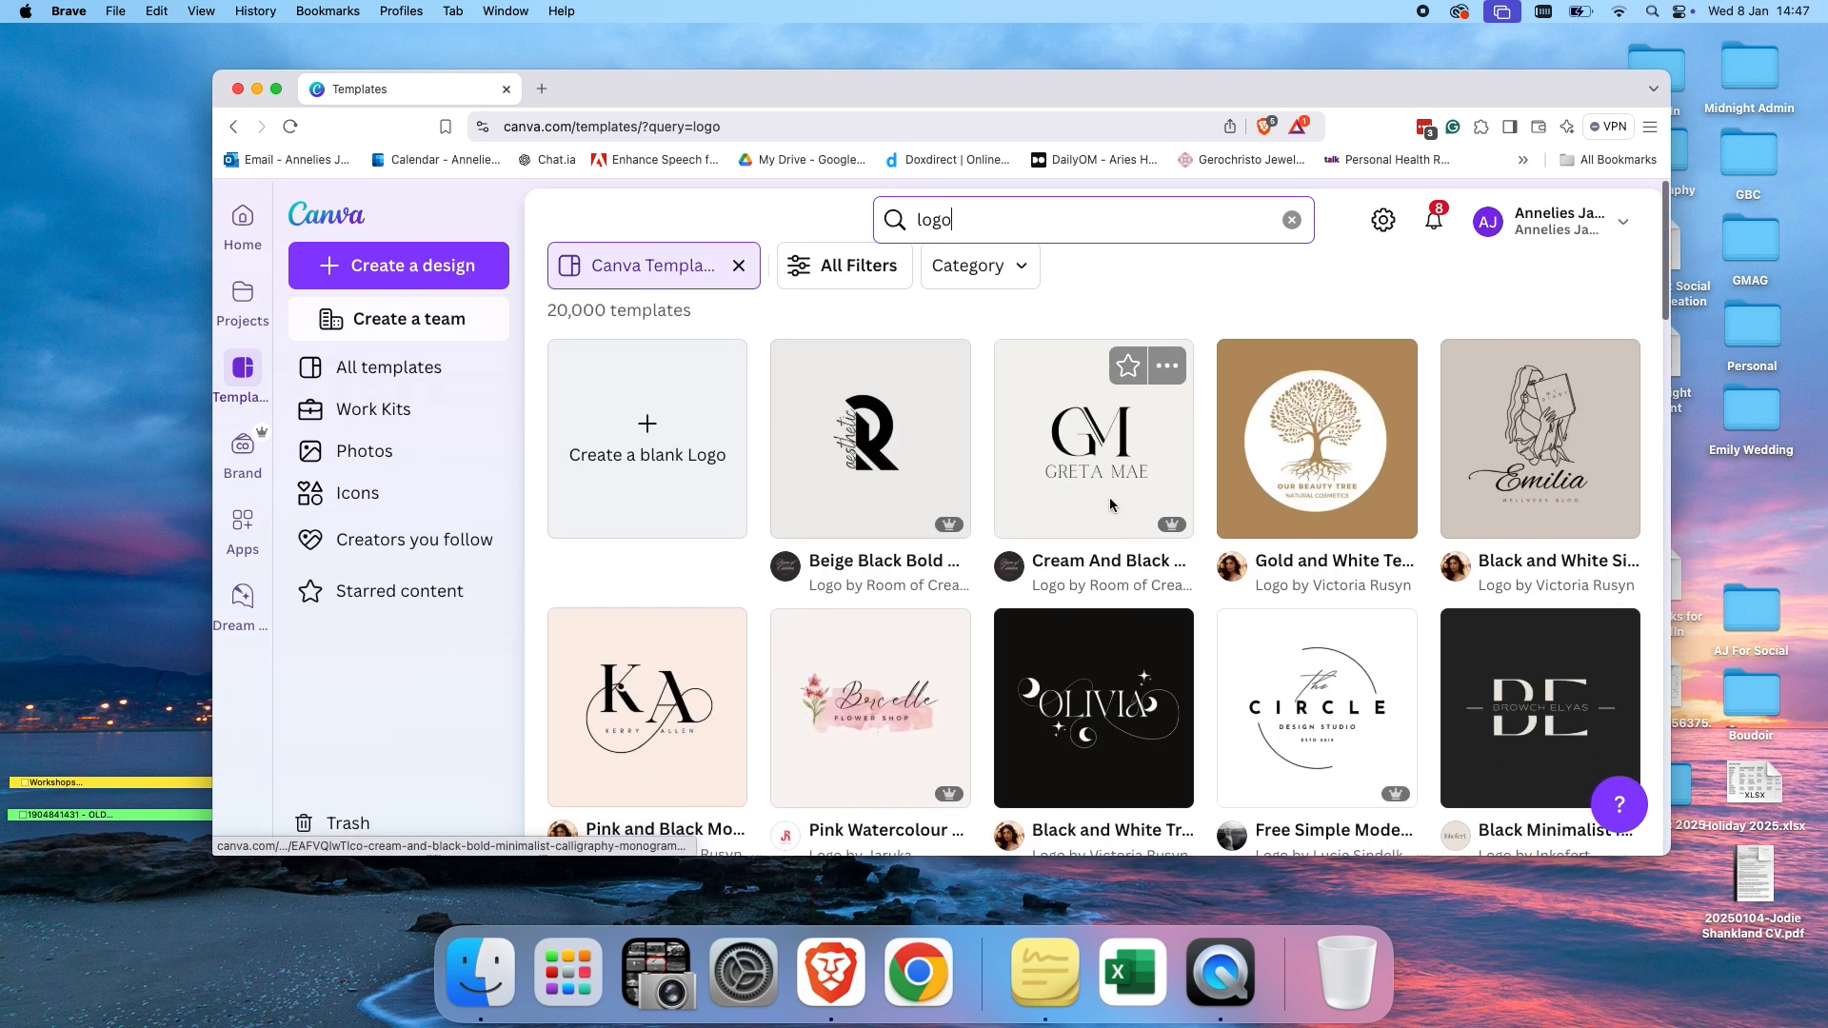
Refine the template search to cool logo and browse the results.
left_click(920, 218)
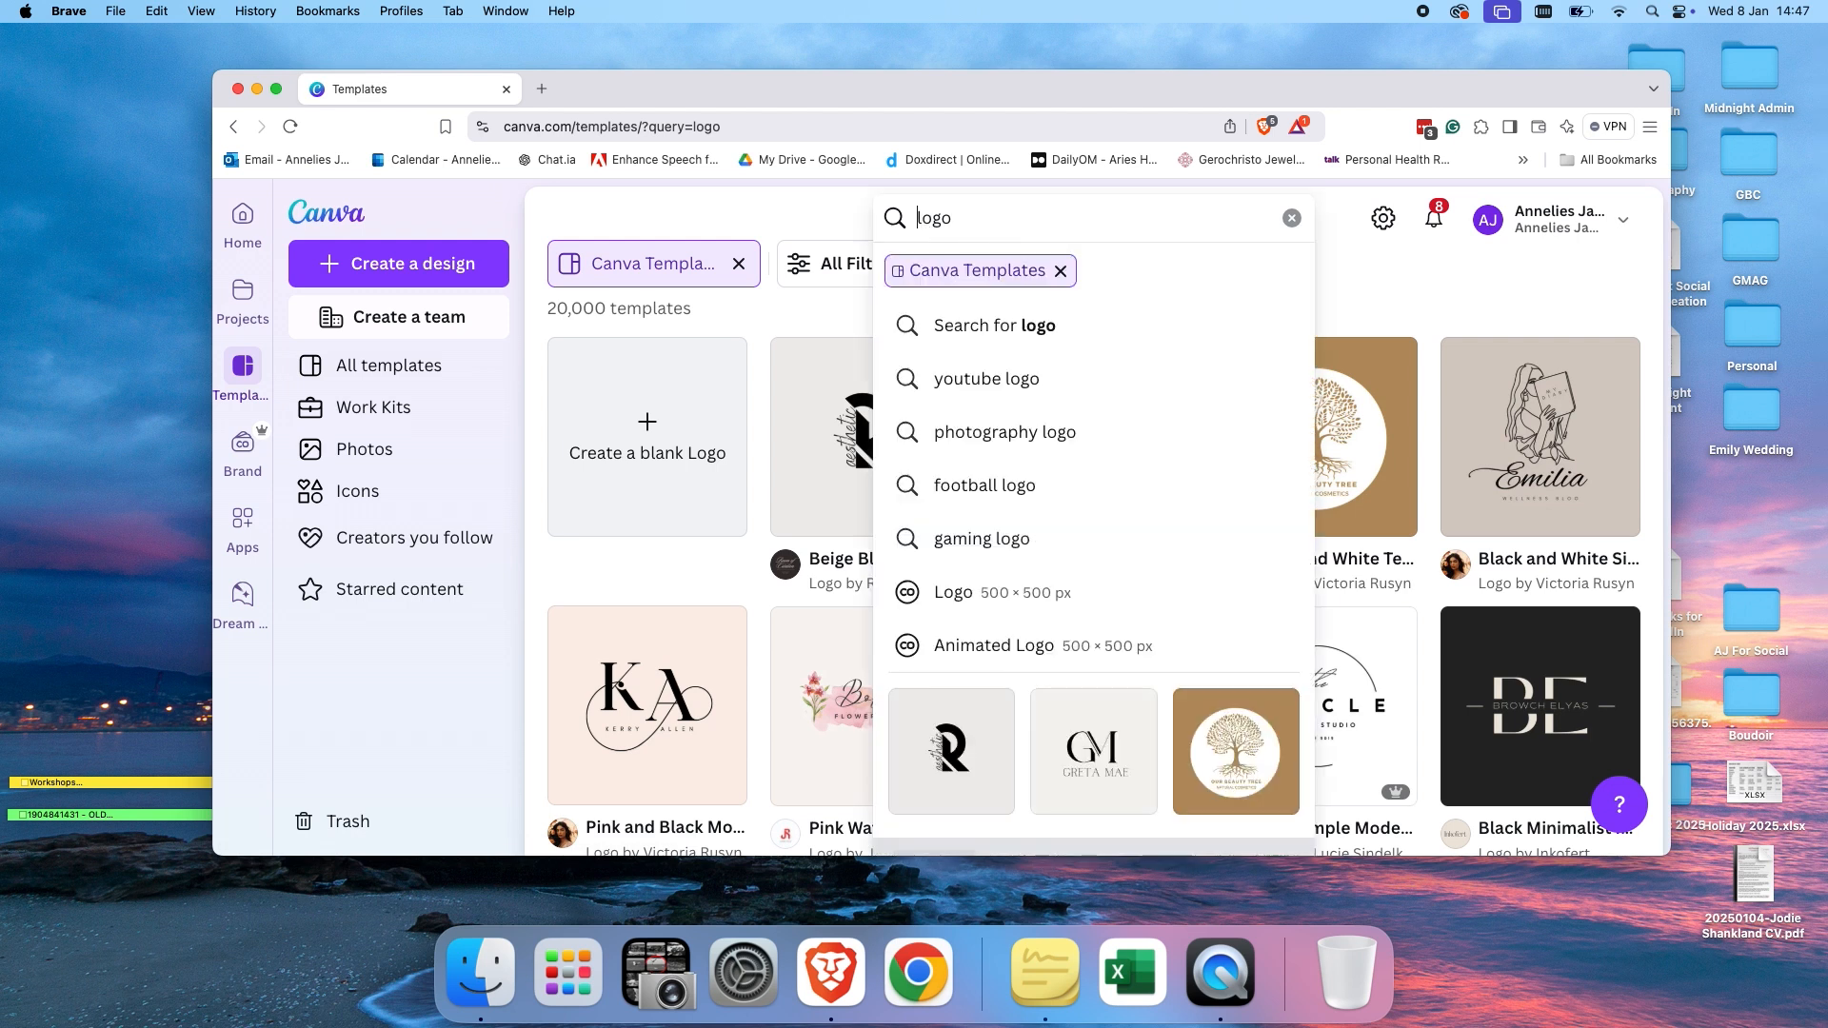
type("cool")
key("Return")
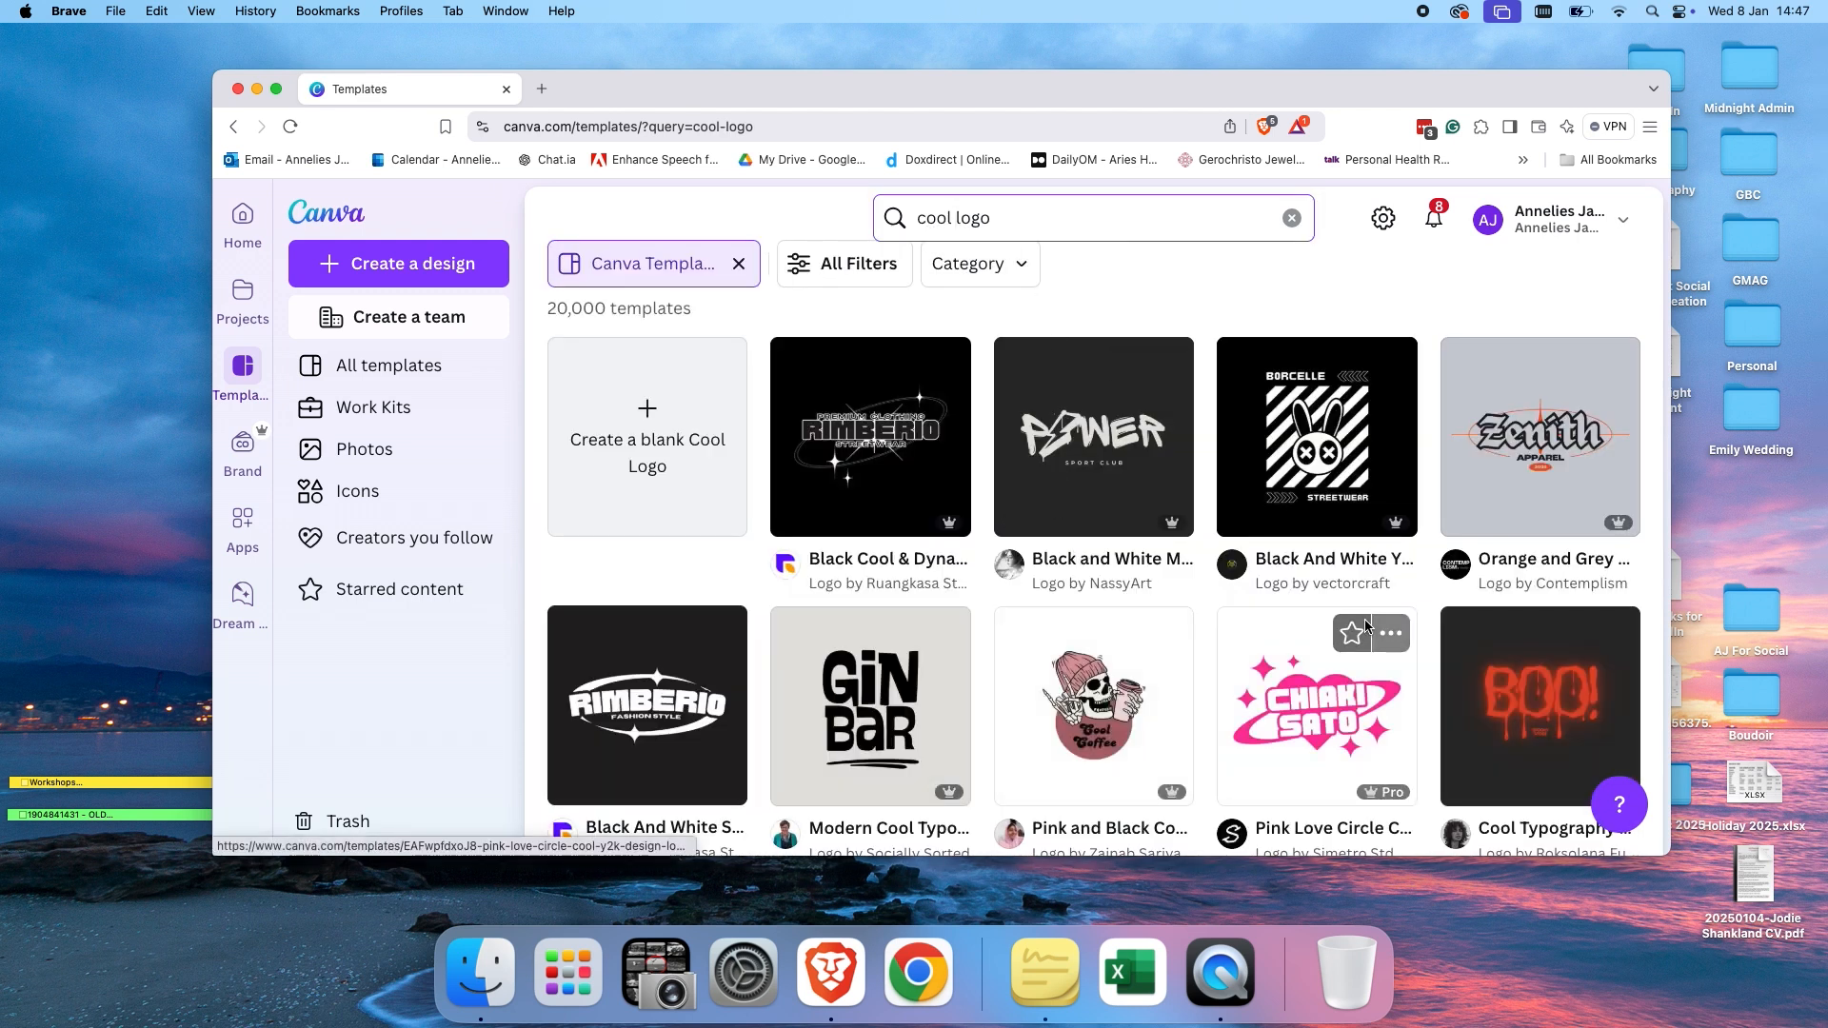
scroll(1266, 571, "down", 2)
scroll(1172, 512, "up", 3)
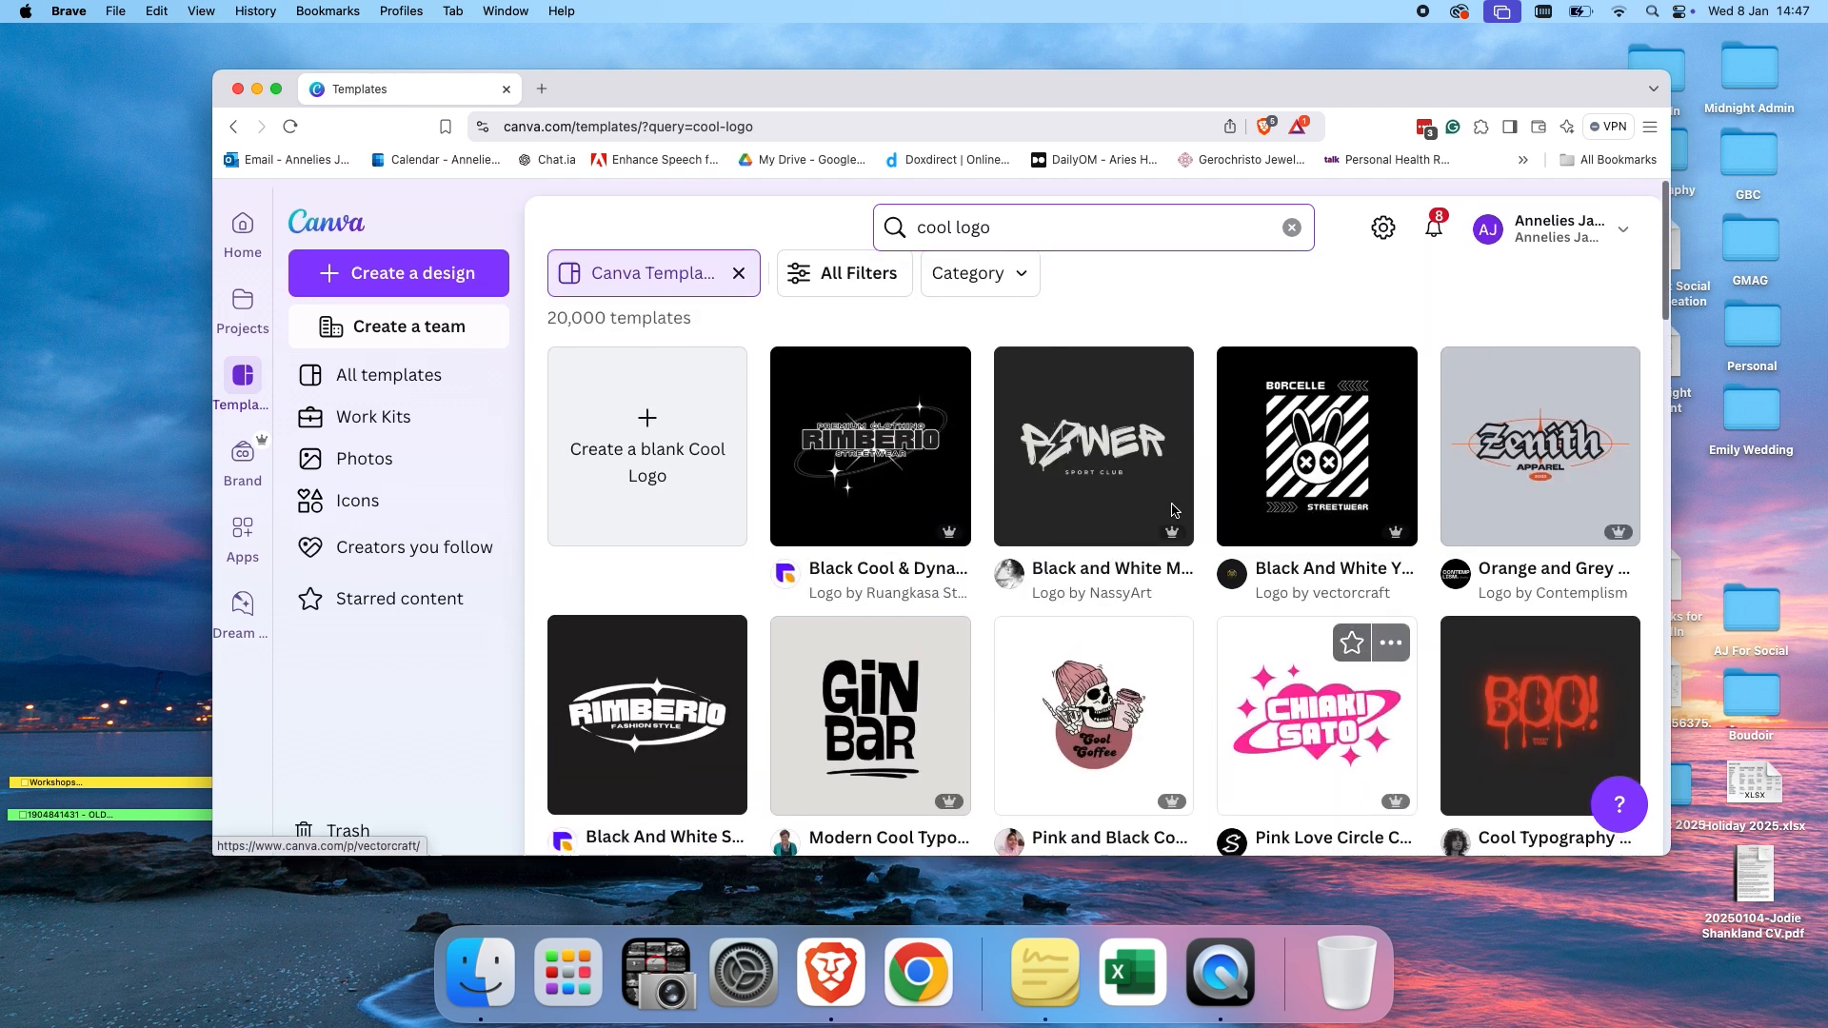
Change the template search to retro logo, scroll through the results, then clear the search box.
left_click_drag(959, 228, 912, 228)
key("BackSpace")
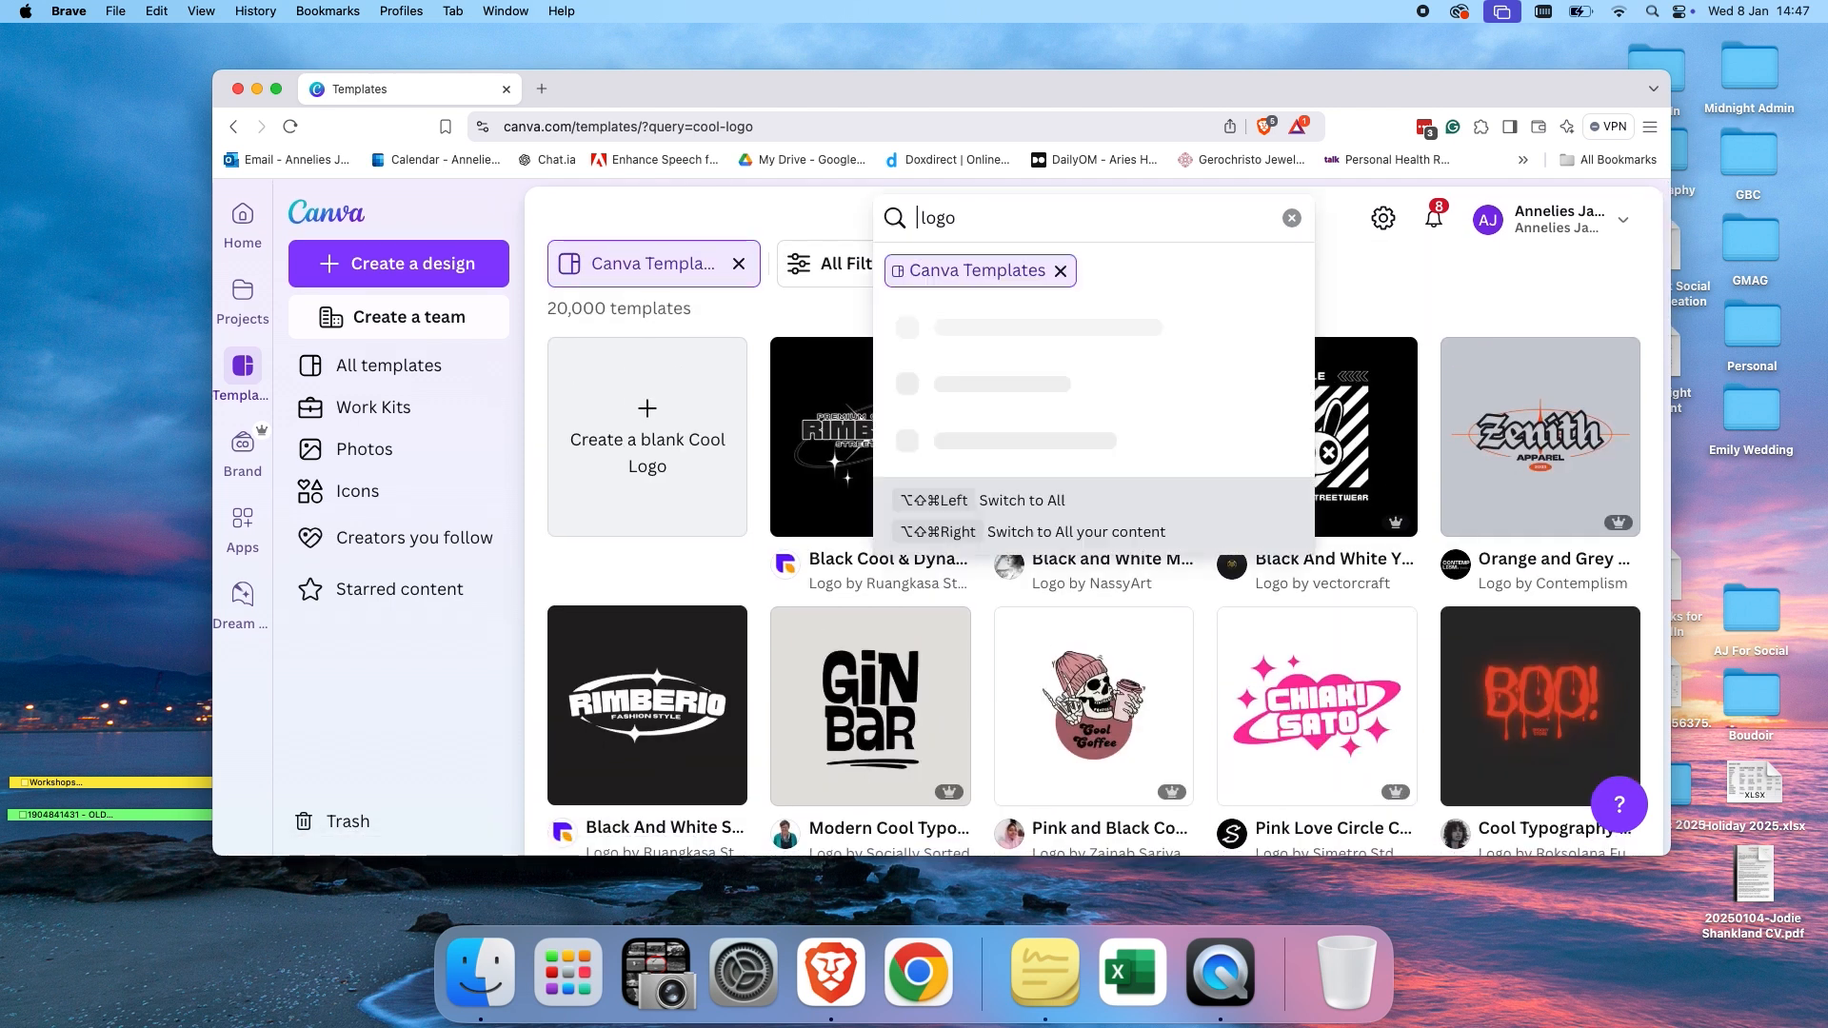
type("retro")
key("Return")
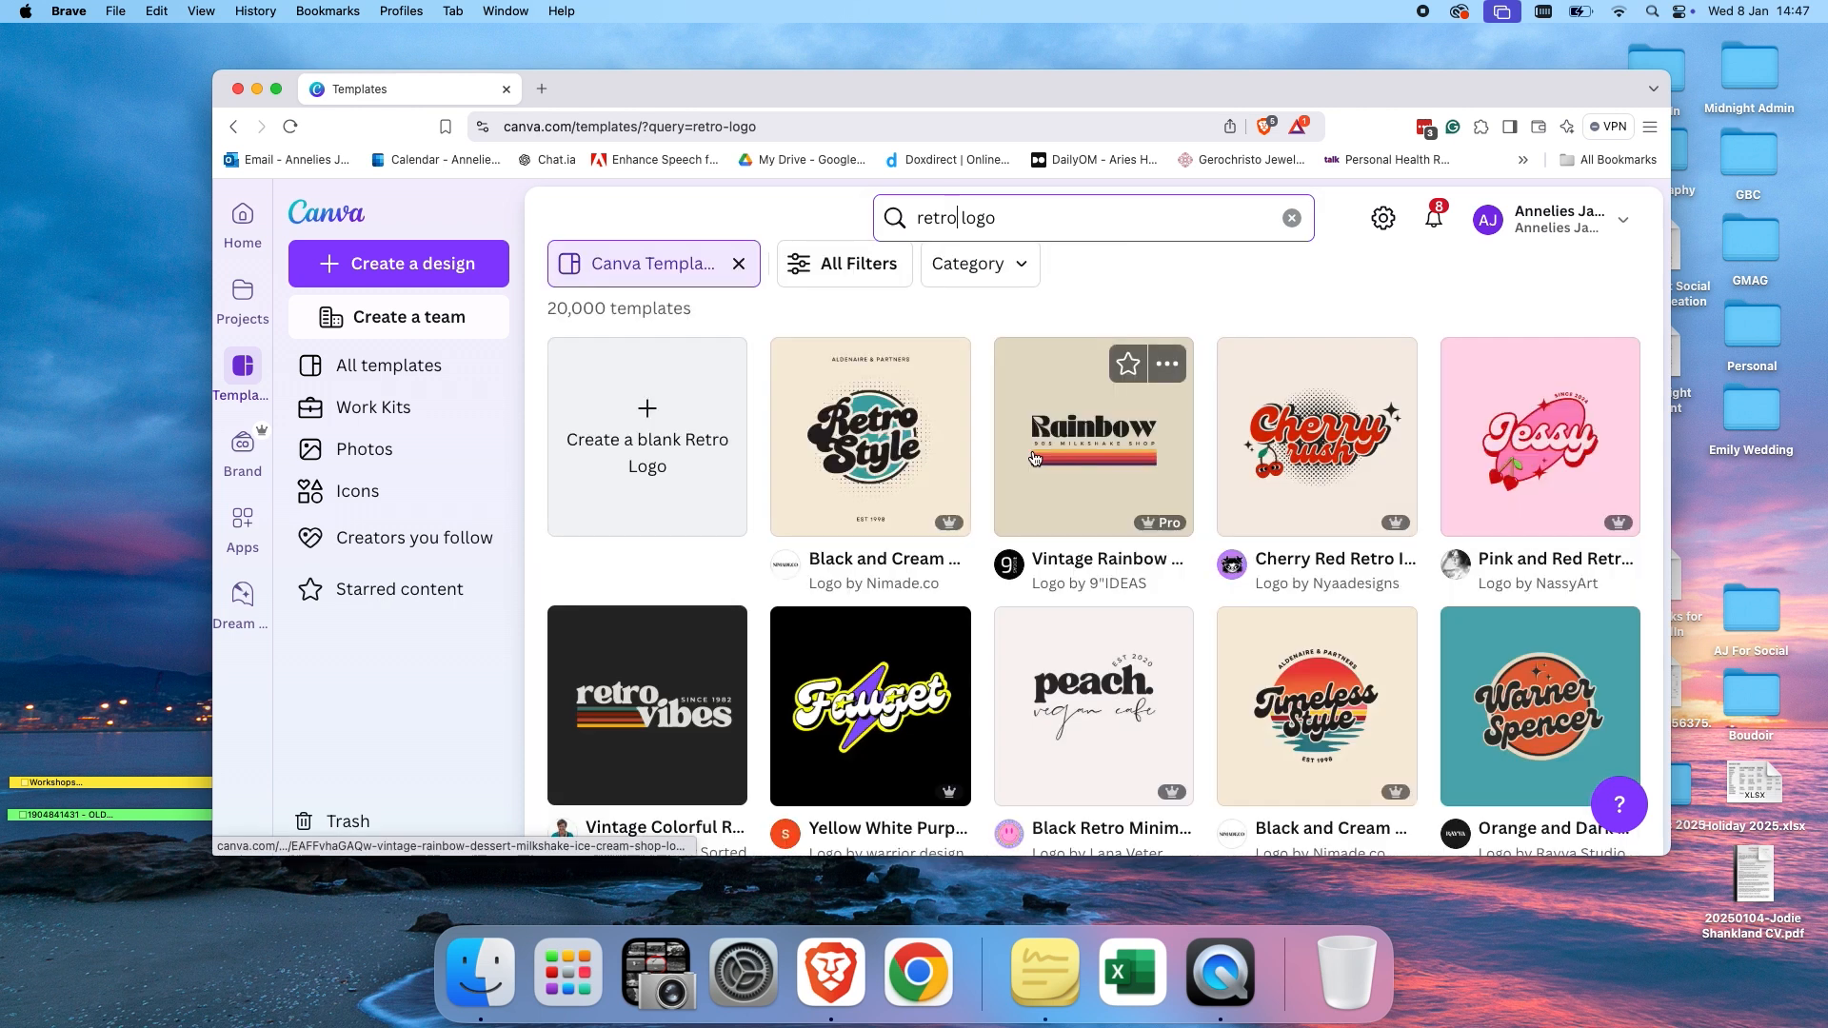
scroll(1035, 459, "down", 6)
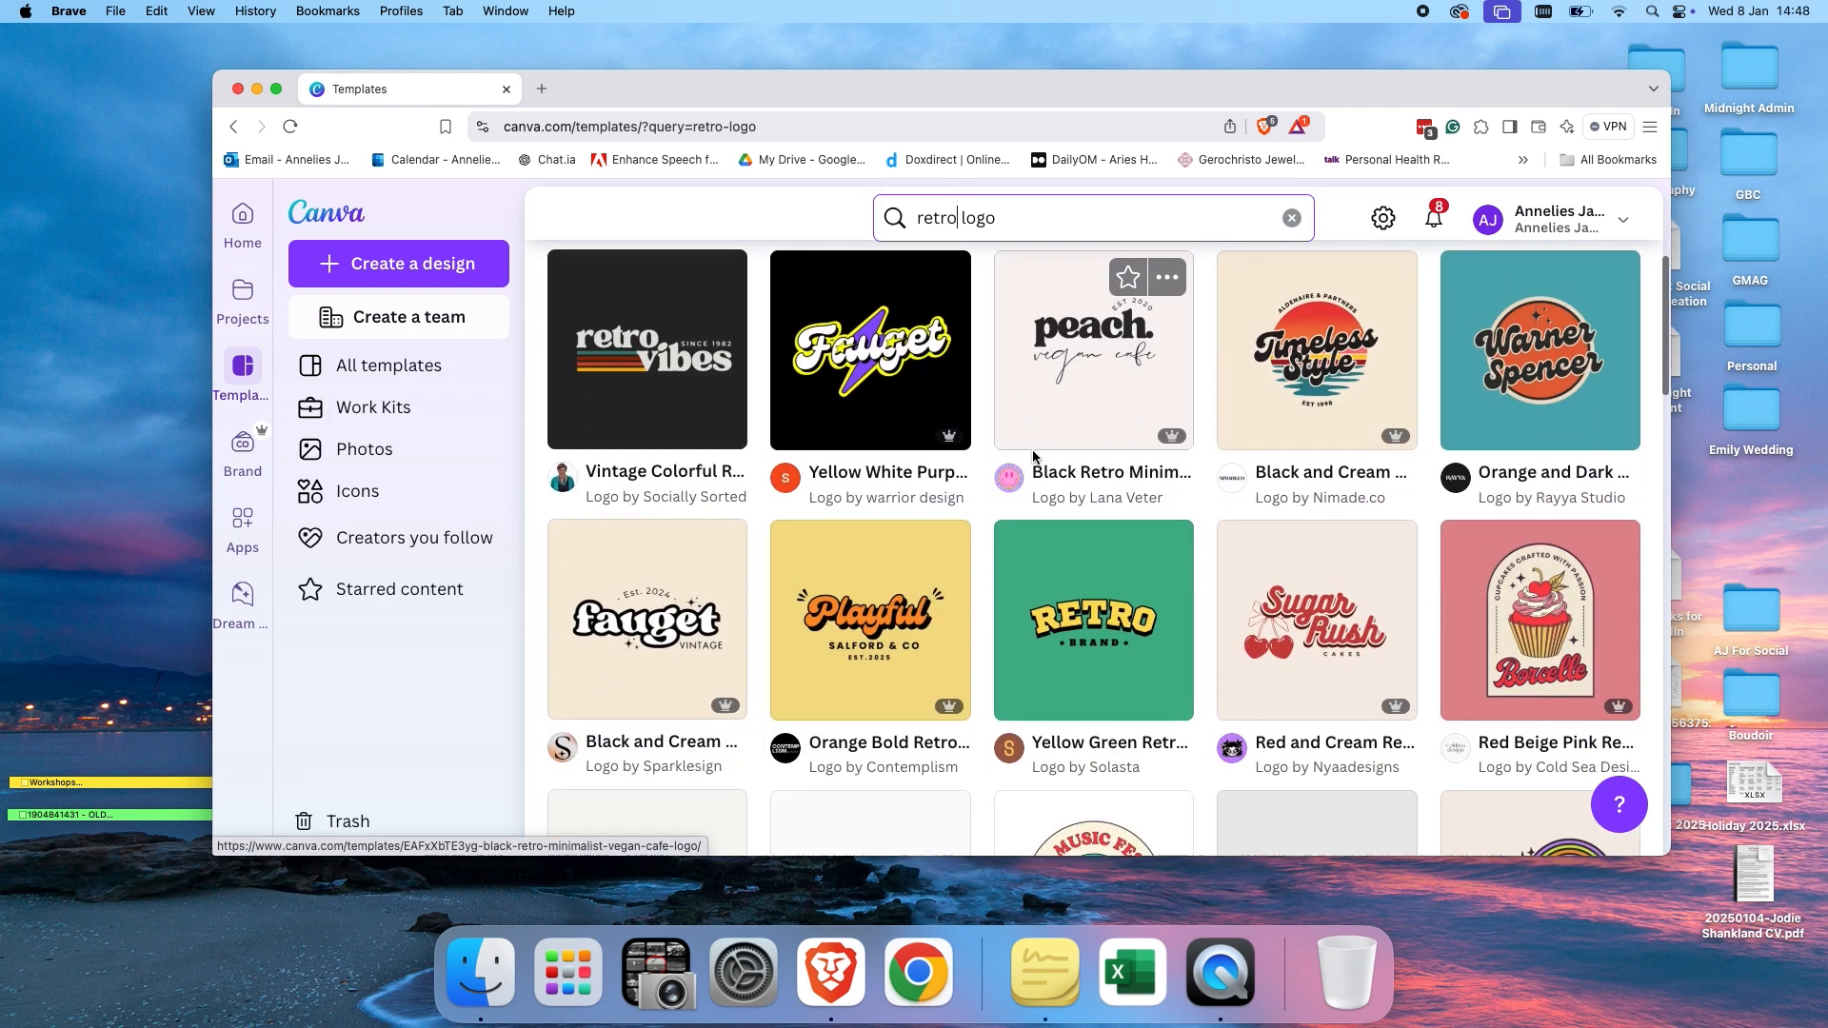
scroll(1035, 459, "down", 4)
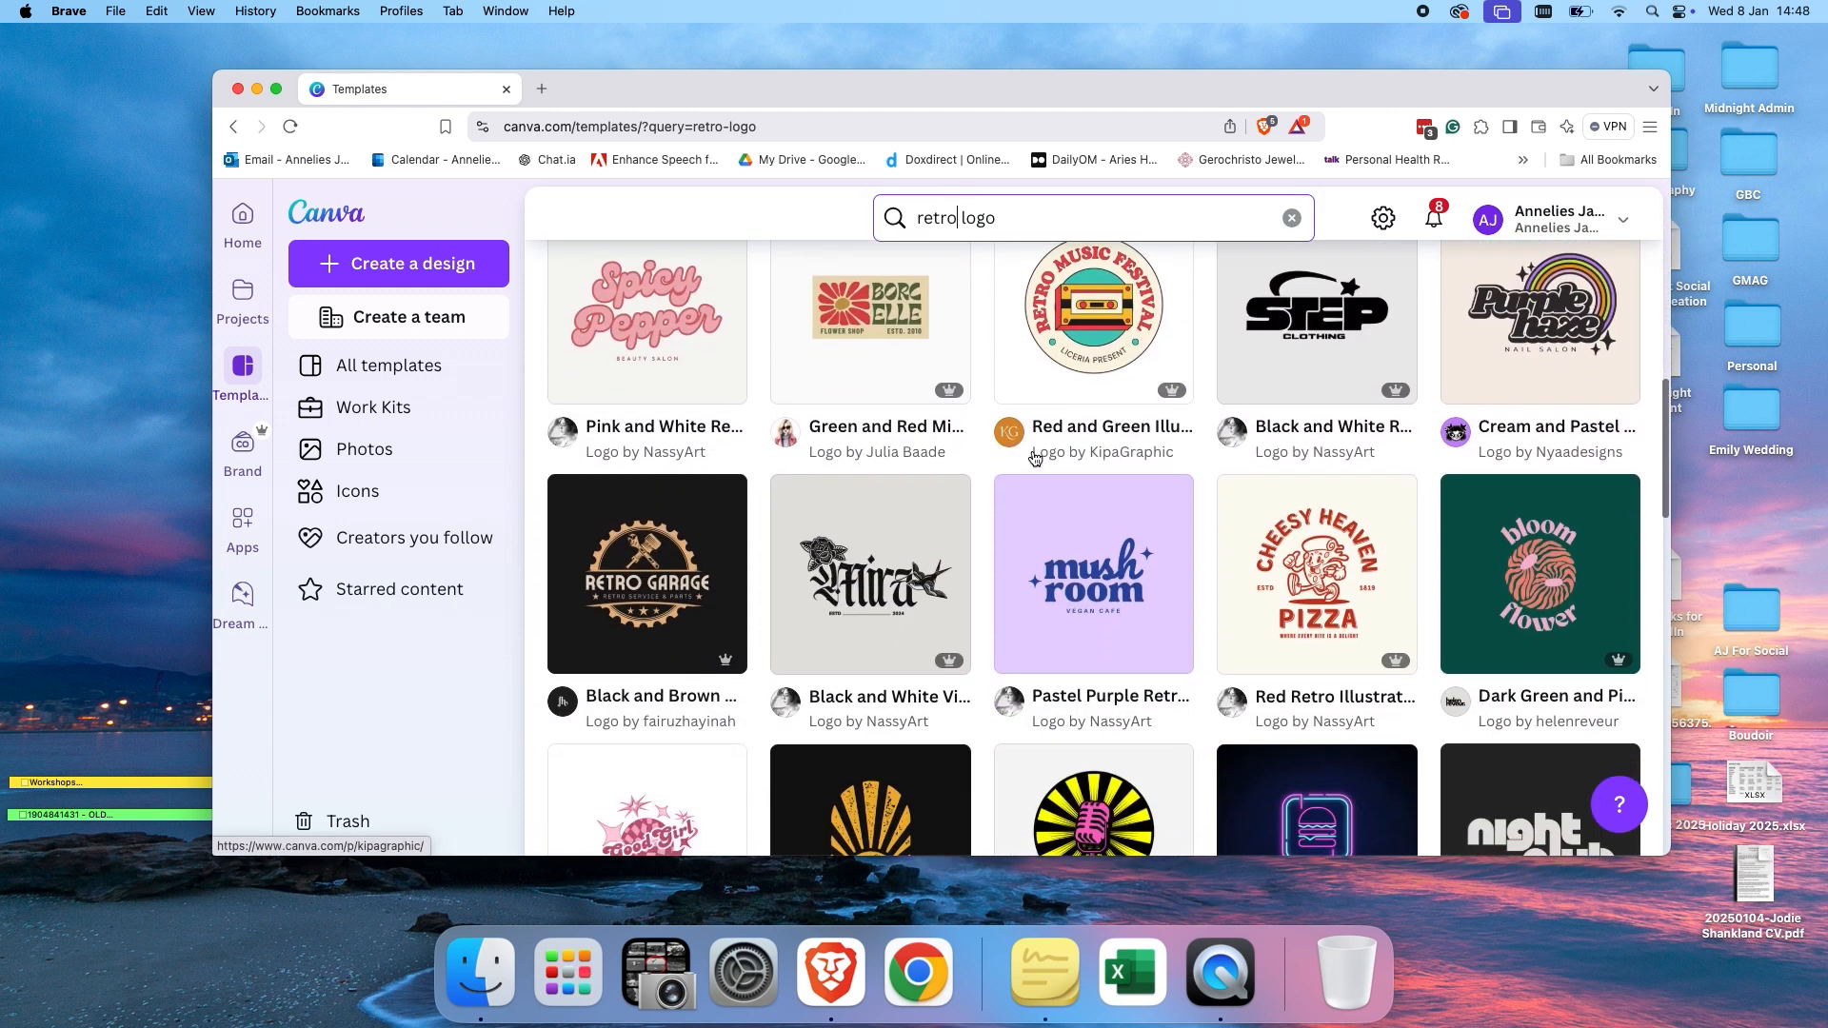
scroll(1035, 458, "down", 6)
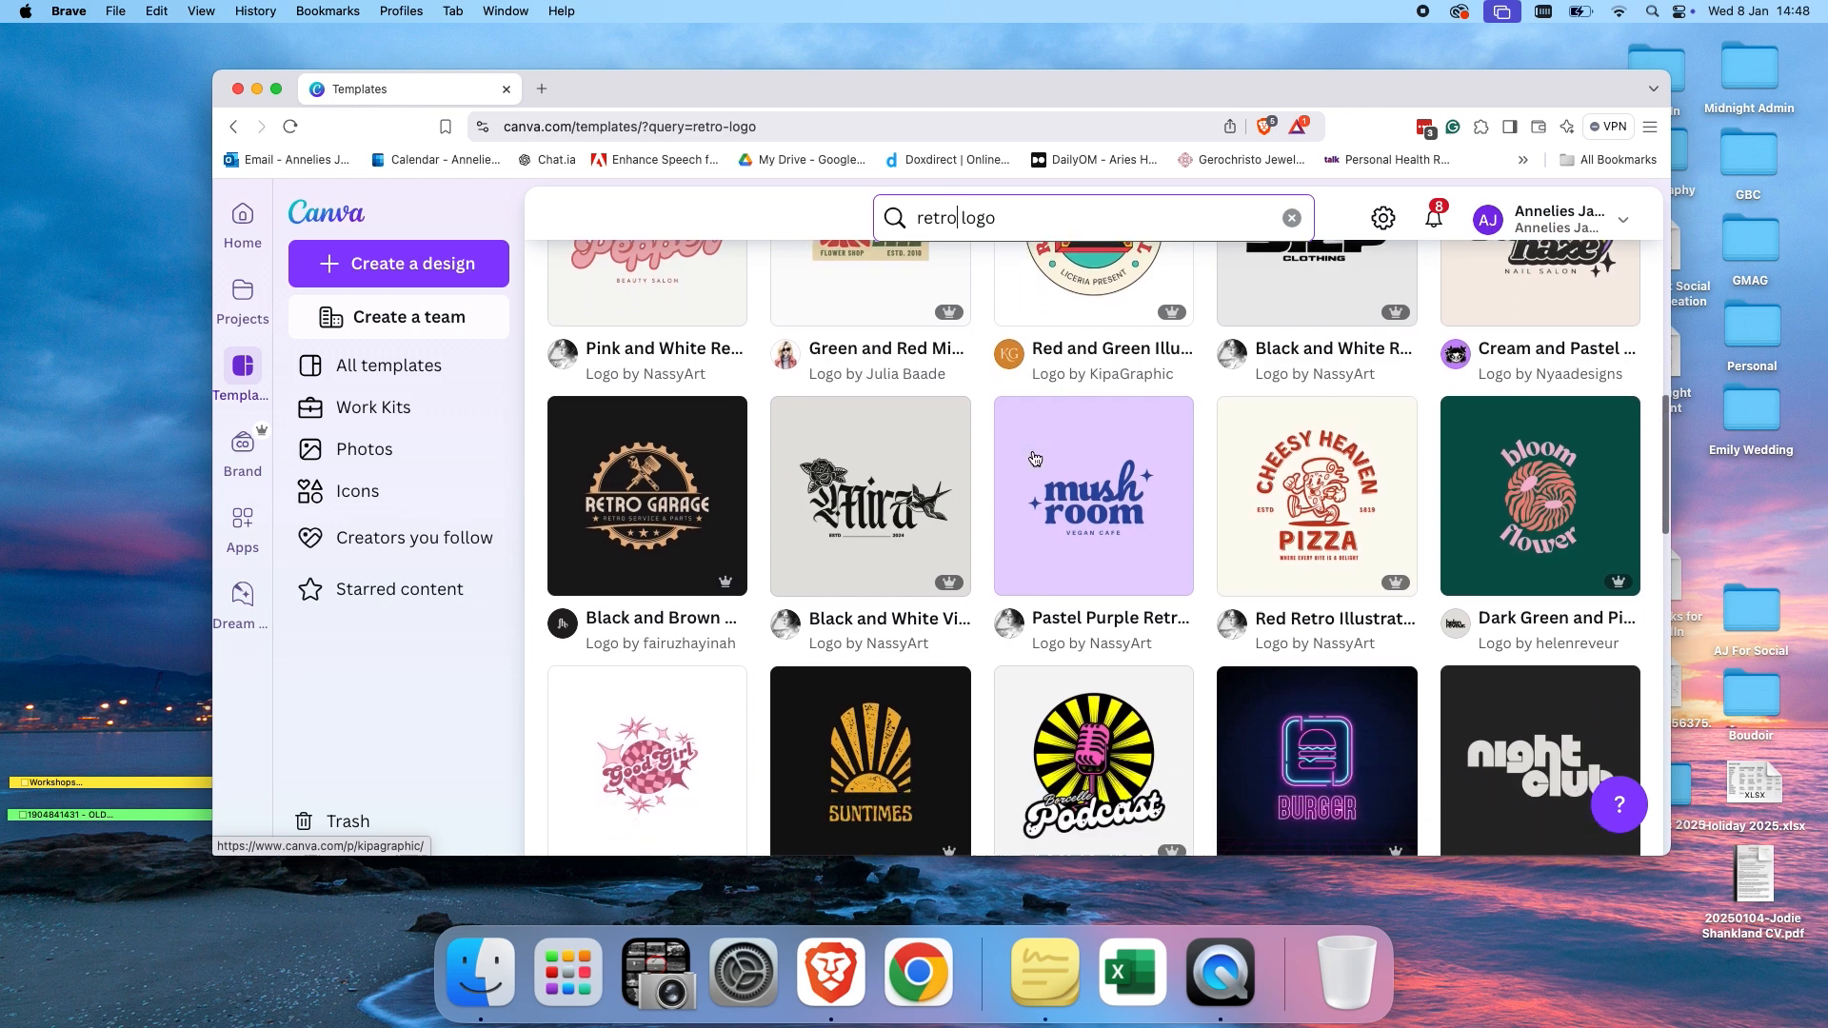
scroll(1035, 459, "down", 6)
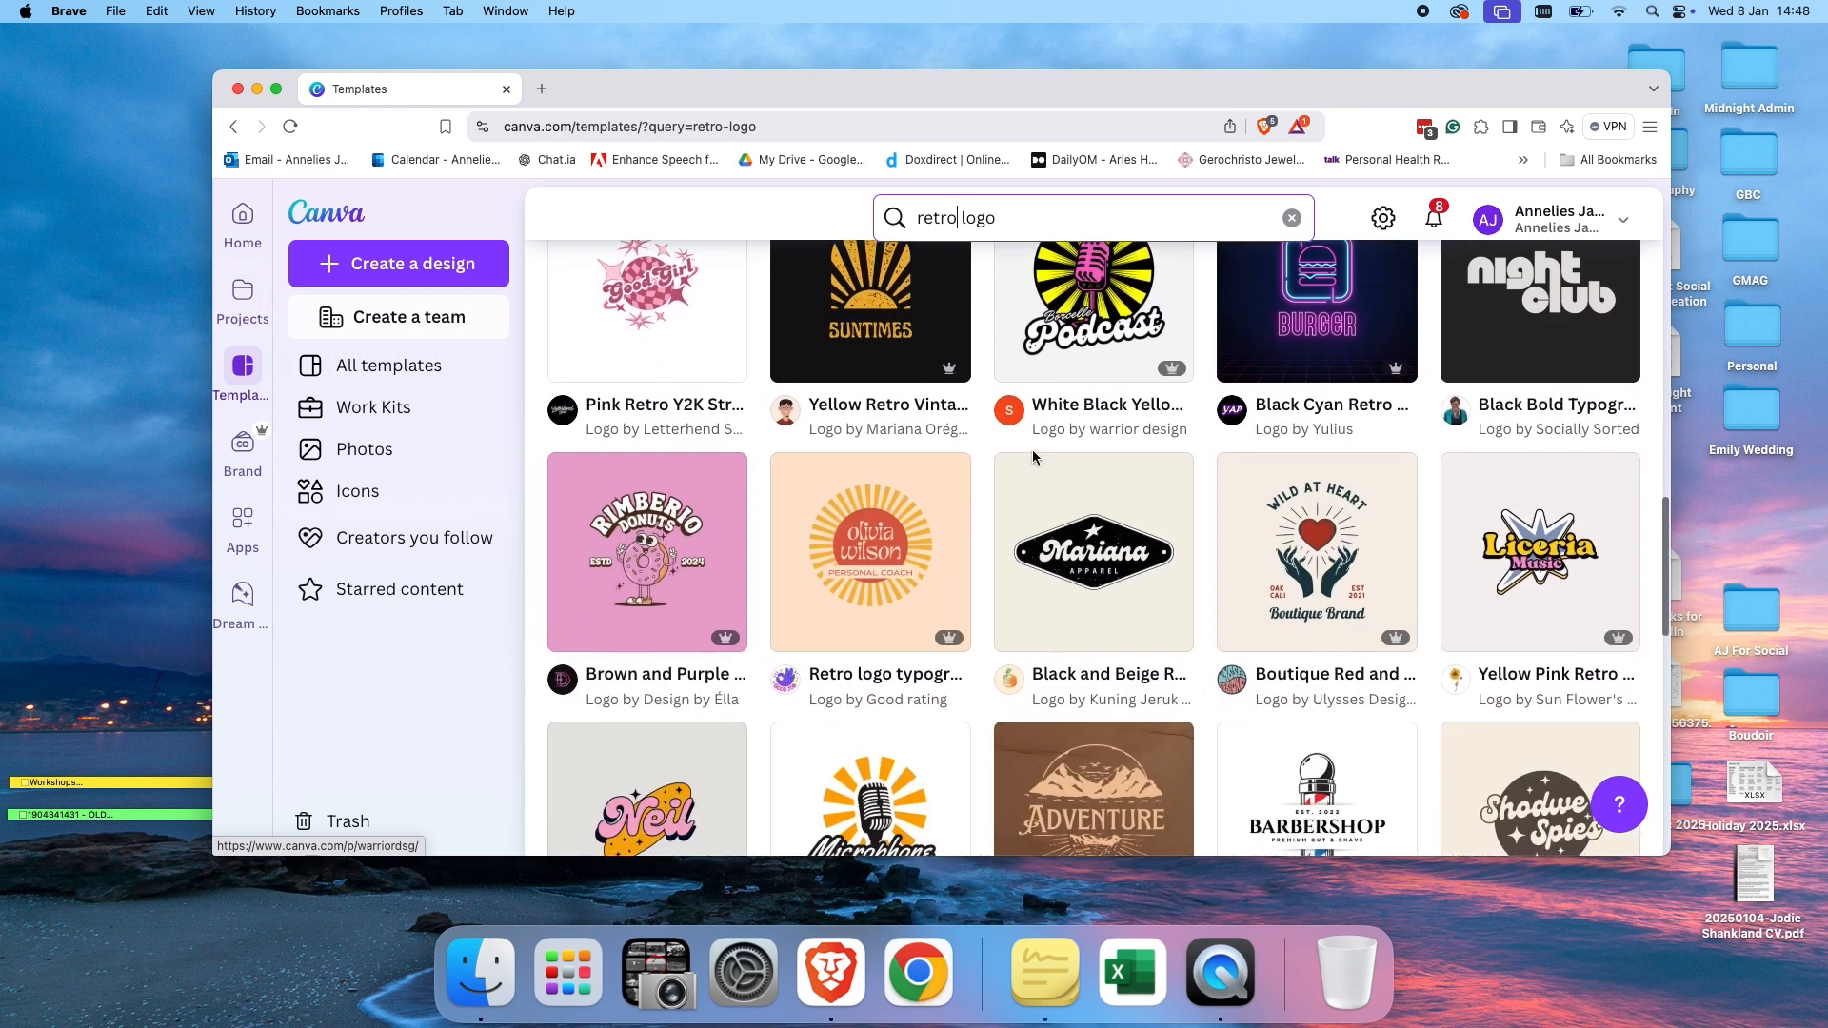
scroll(1034, 459, "up", 15)
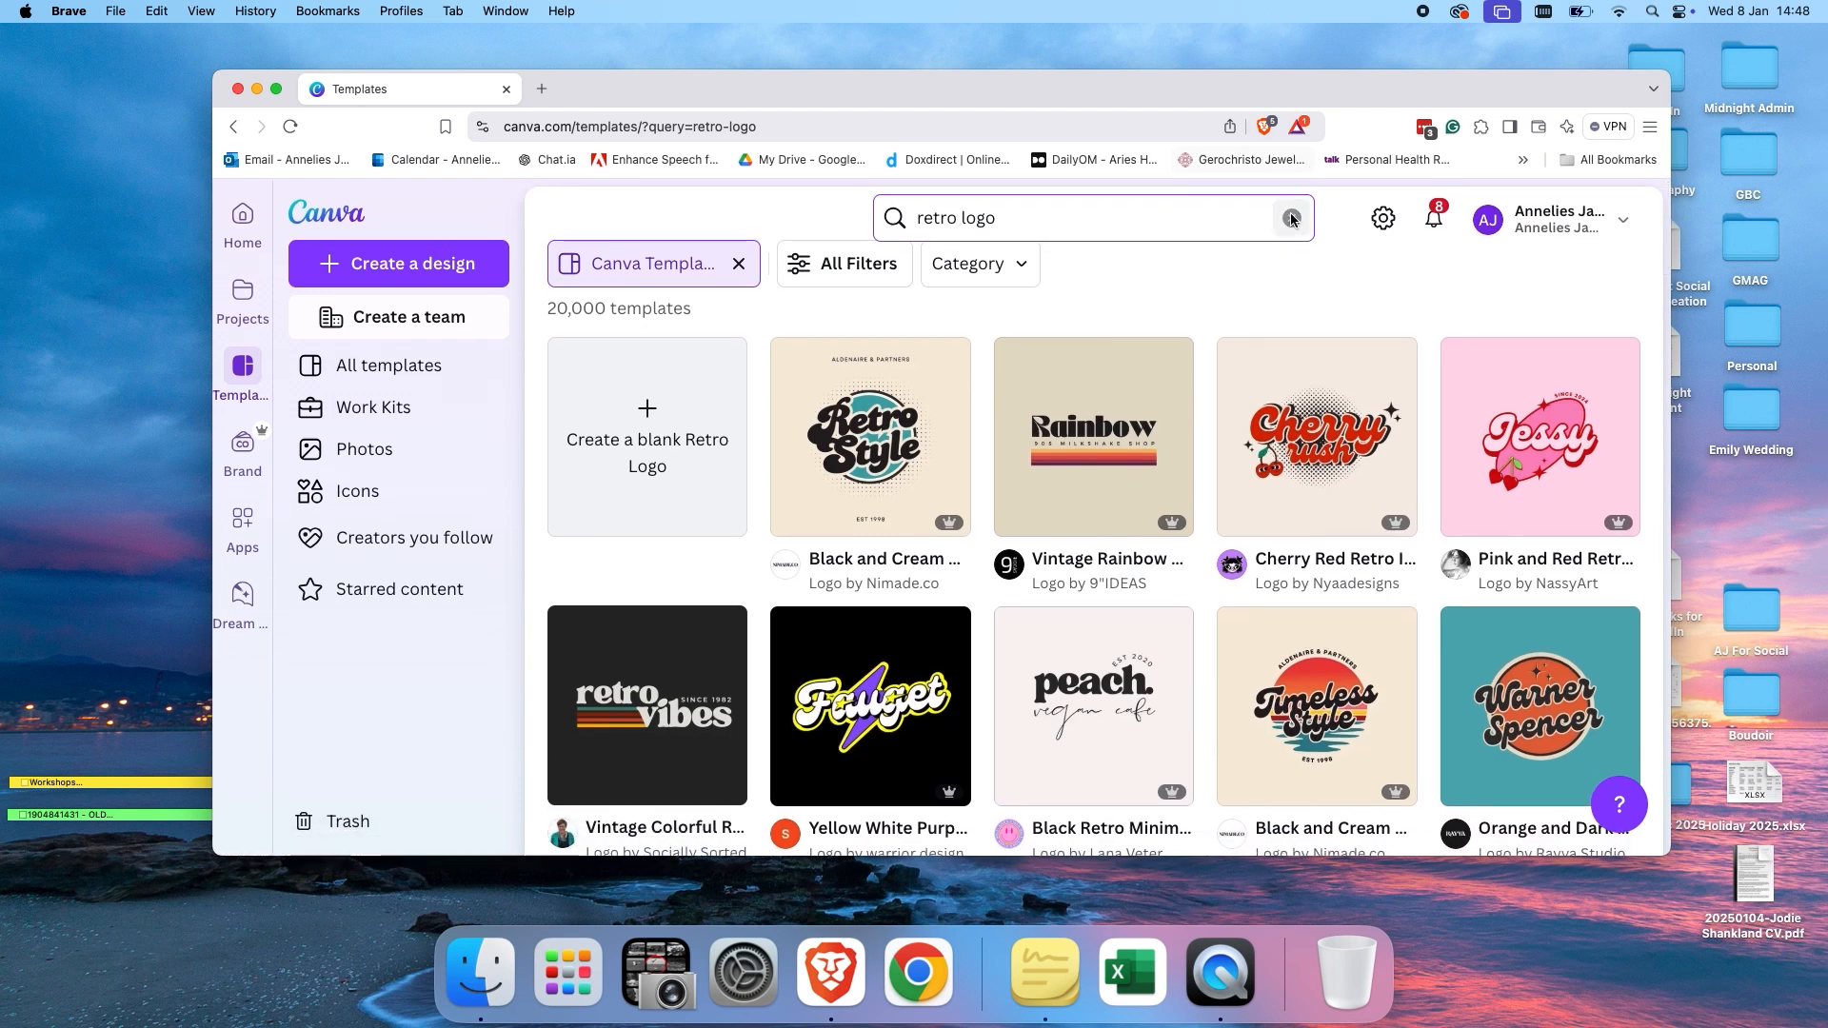
left_click(1290, 219)
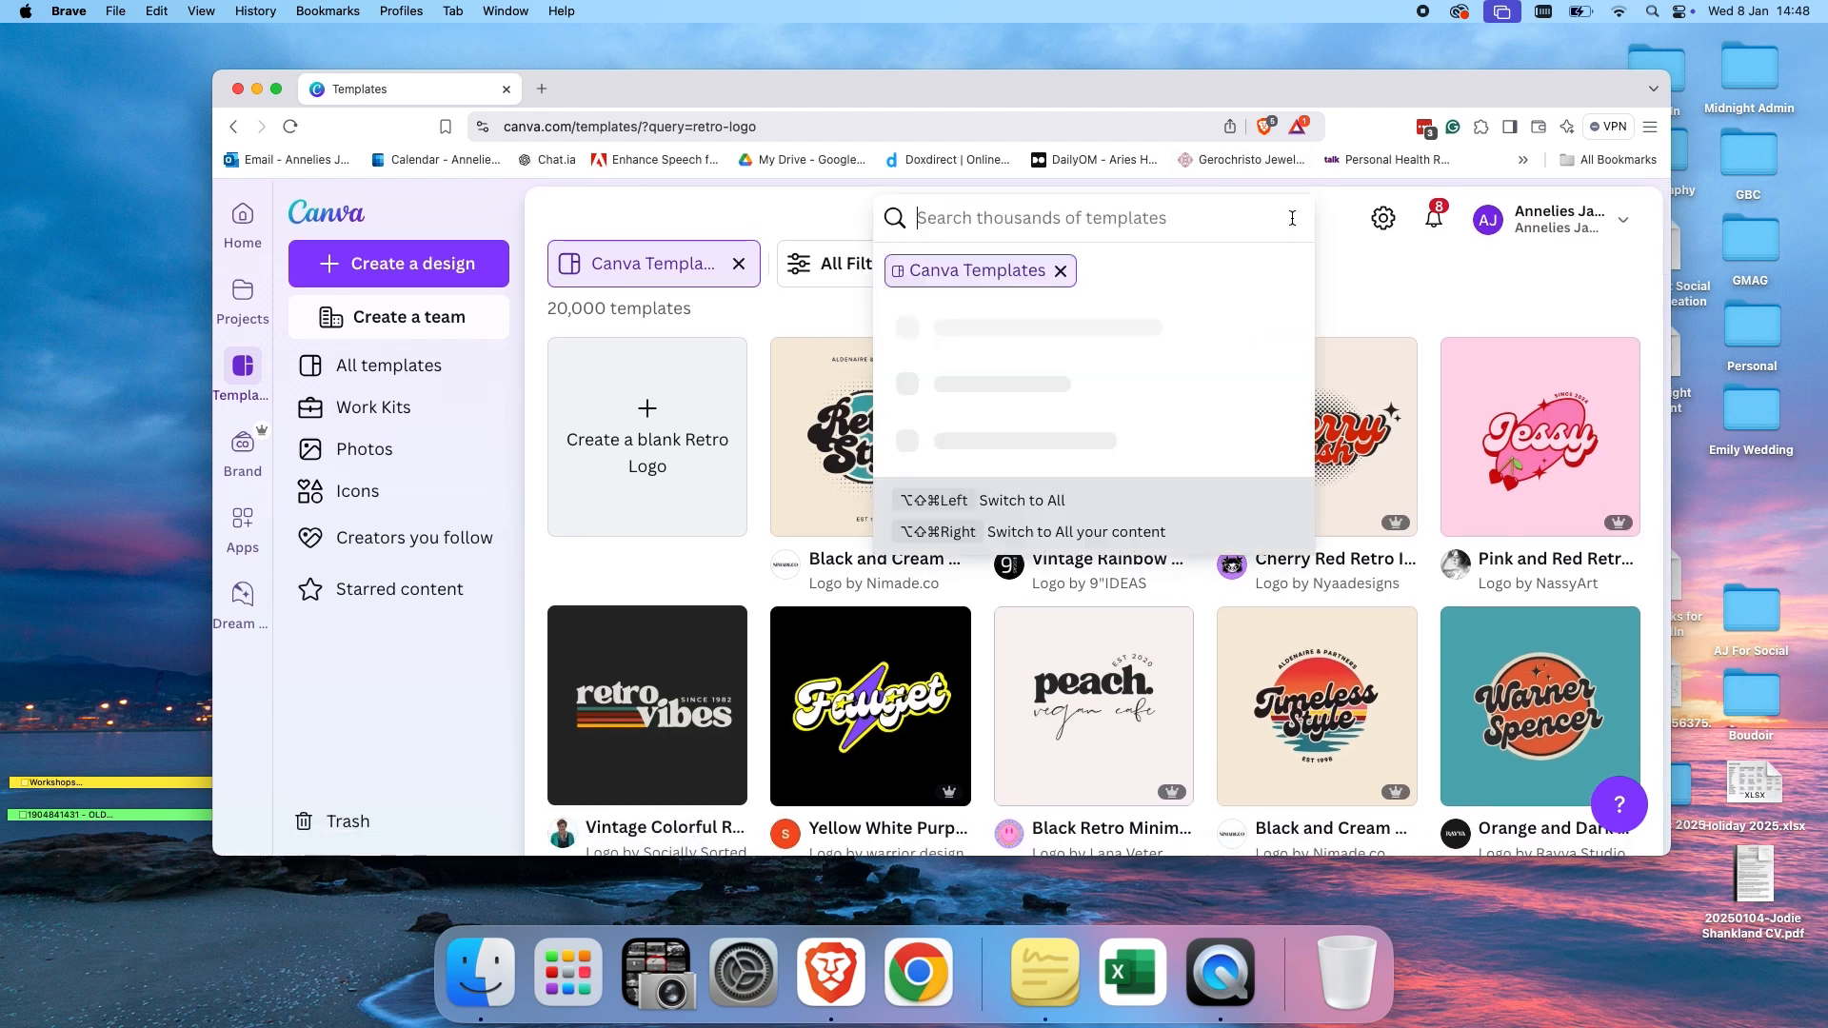
Open the Brand section and view the Brand Kits and Brand Templates pages.
left_click(246, 461)
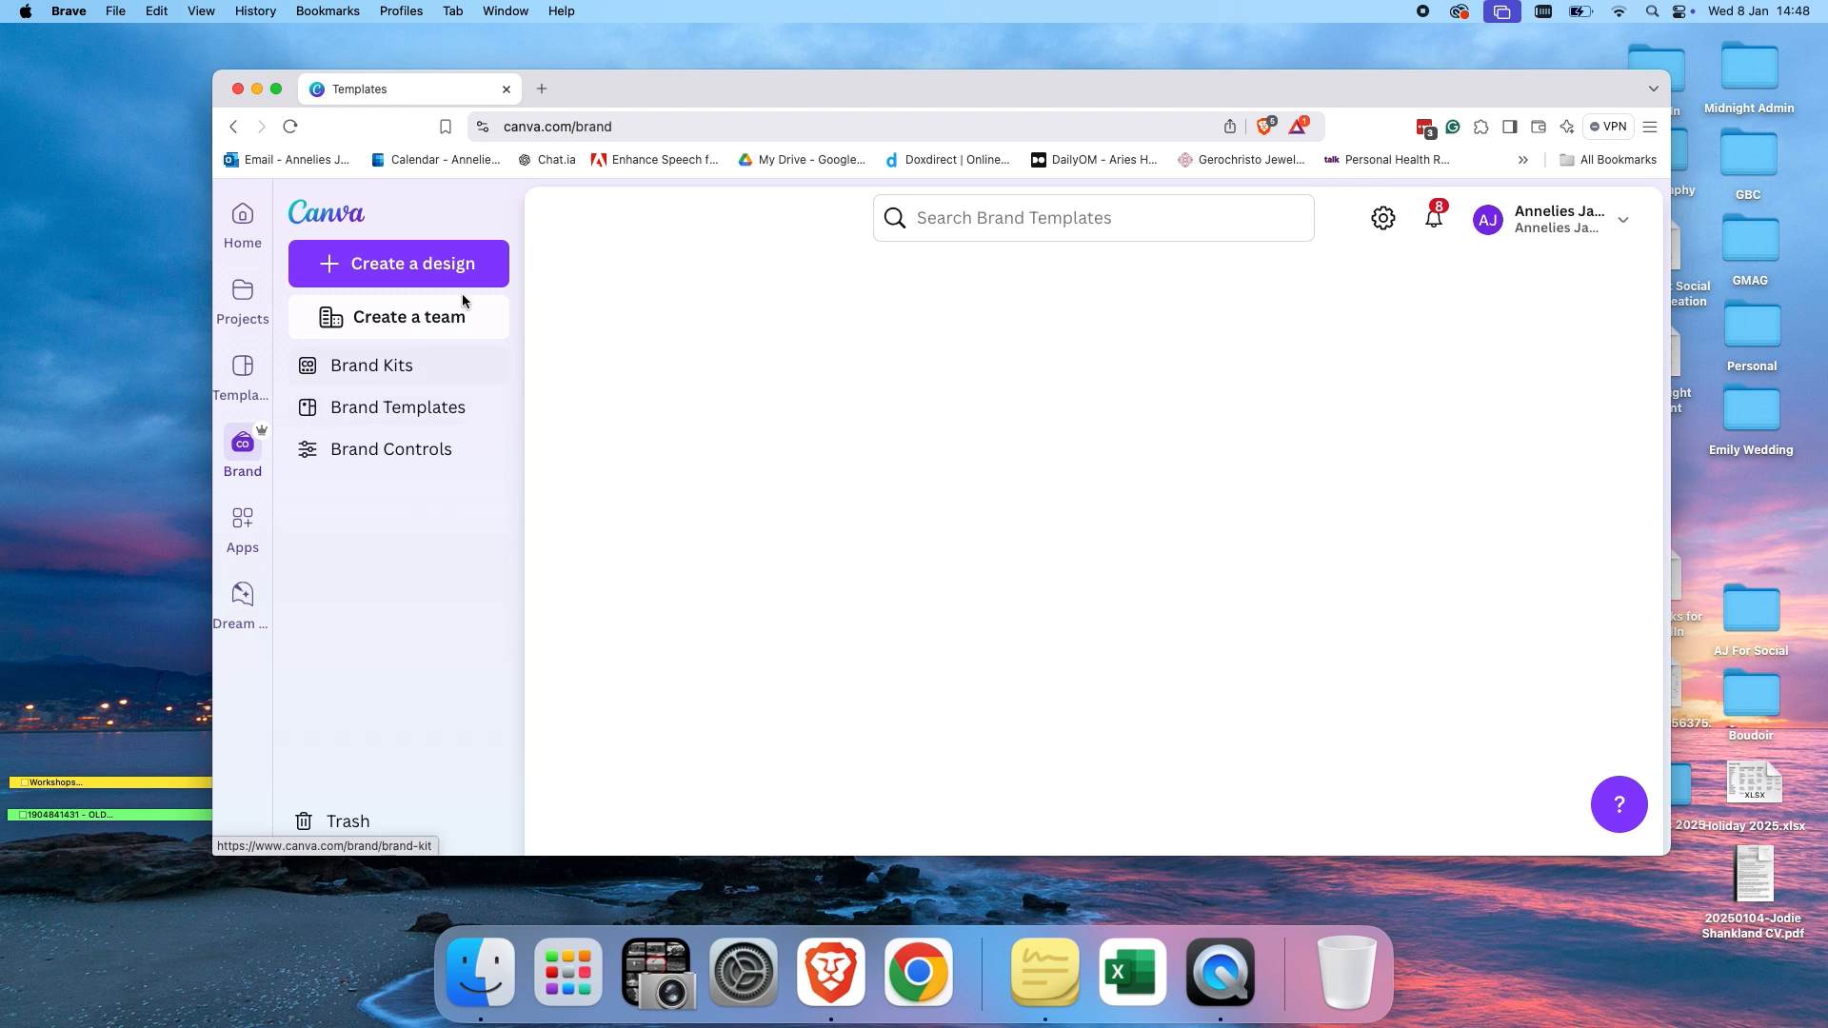
left_click(330, 379)
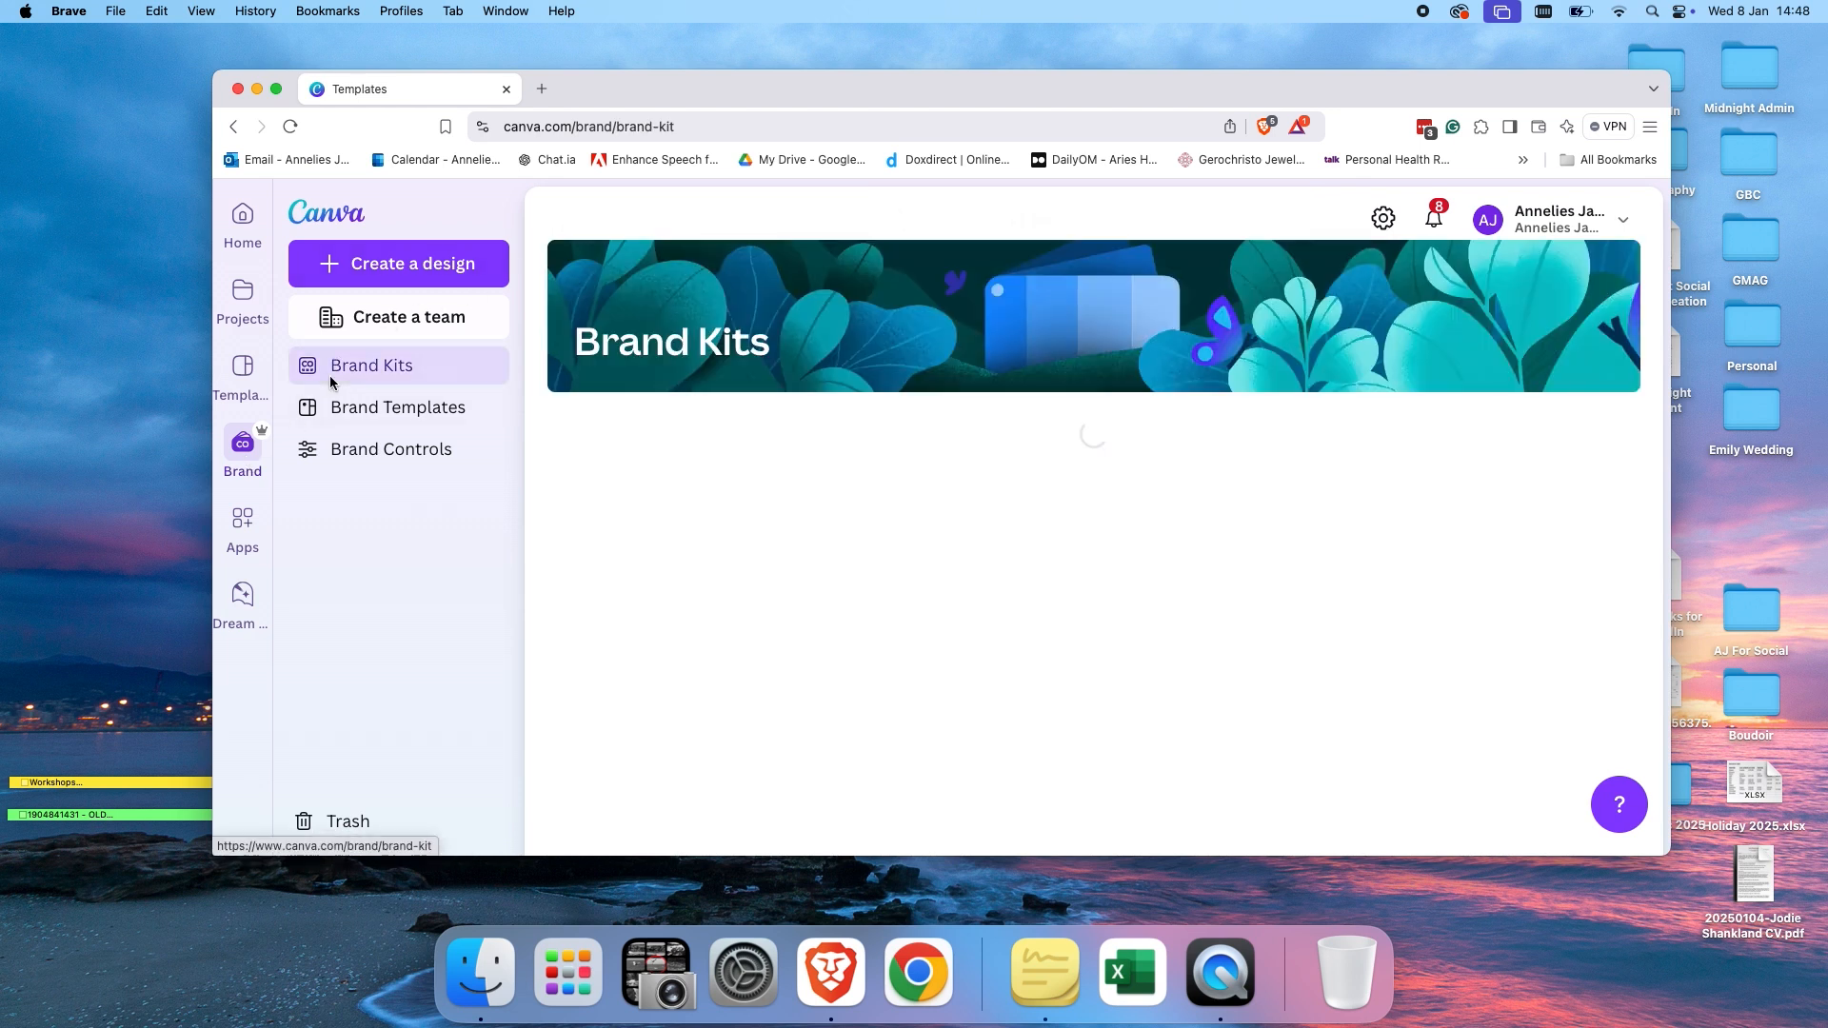
scroll(743, 667, "down", 3)
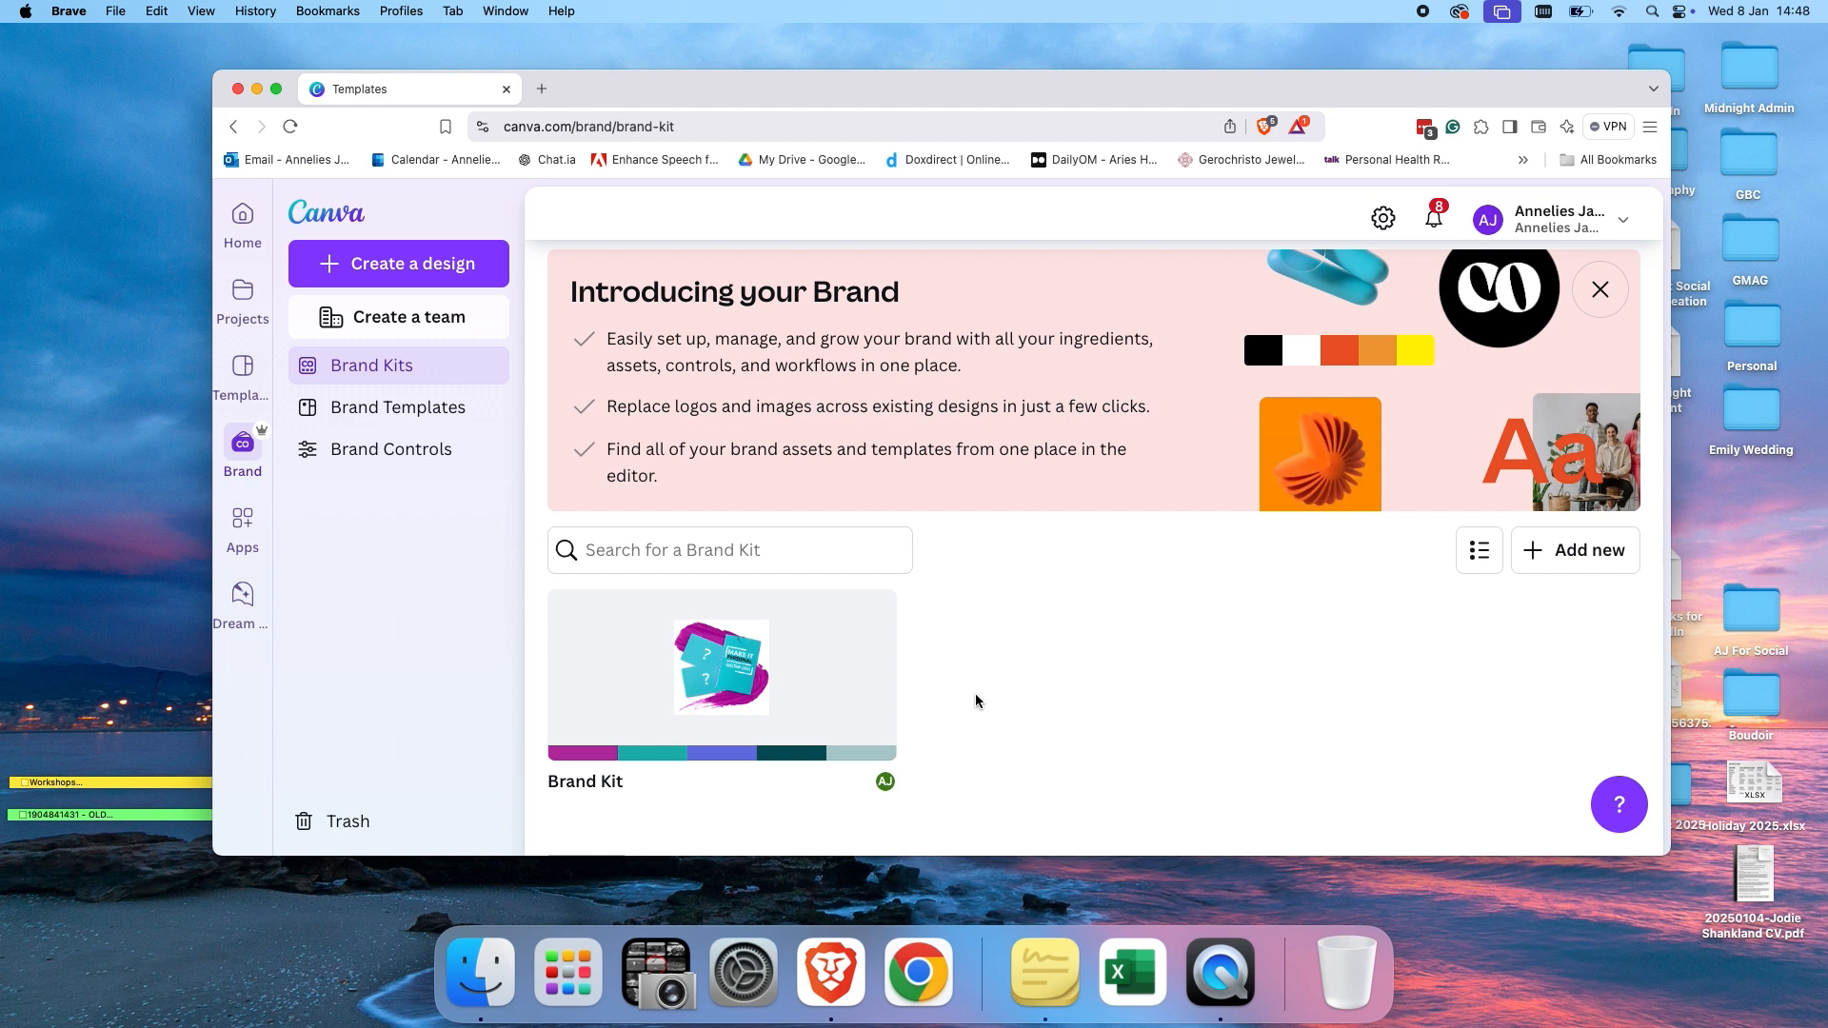
left_click(393, 404)
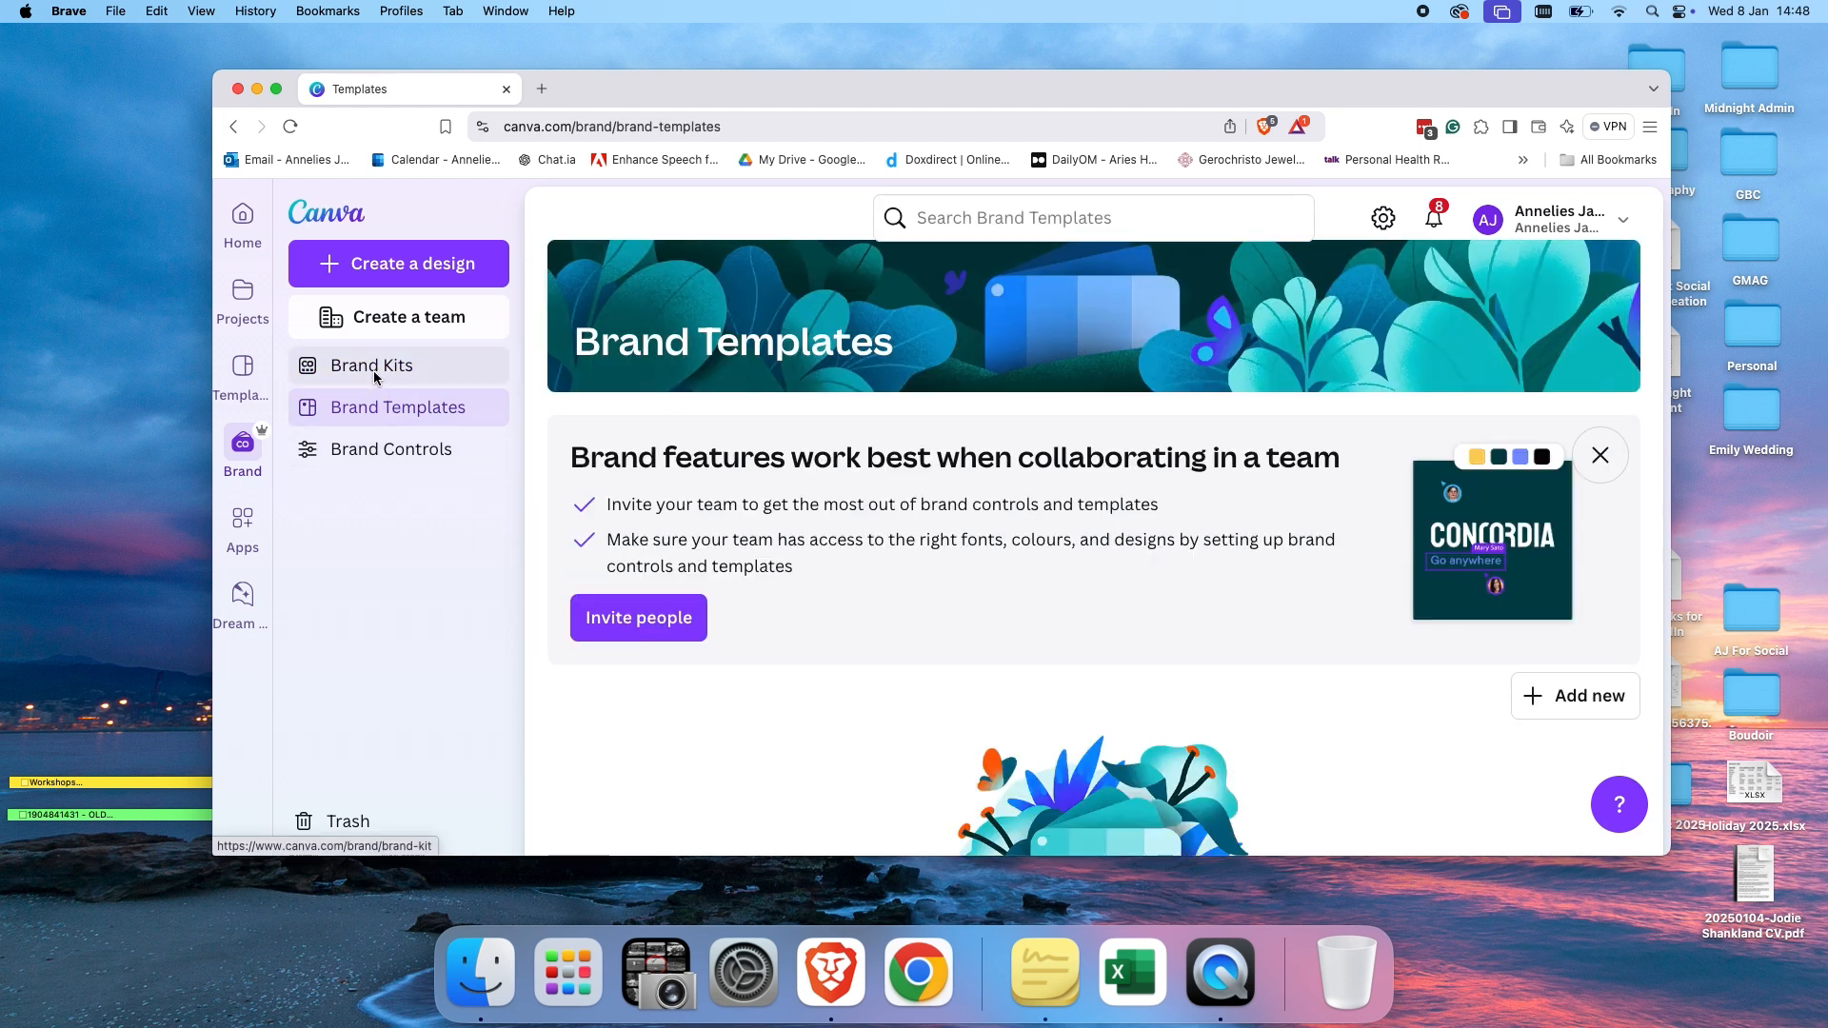
left_click(376, 374)
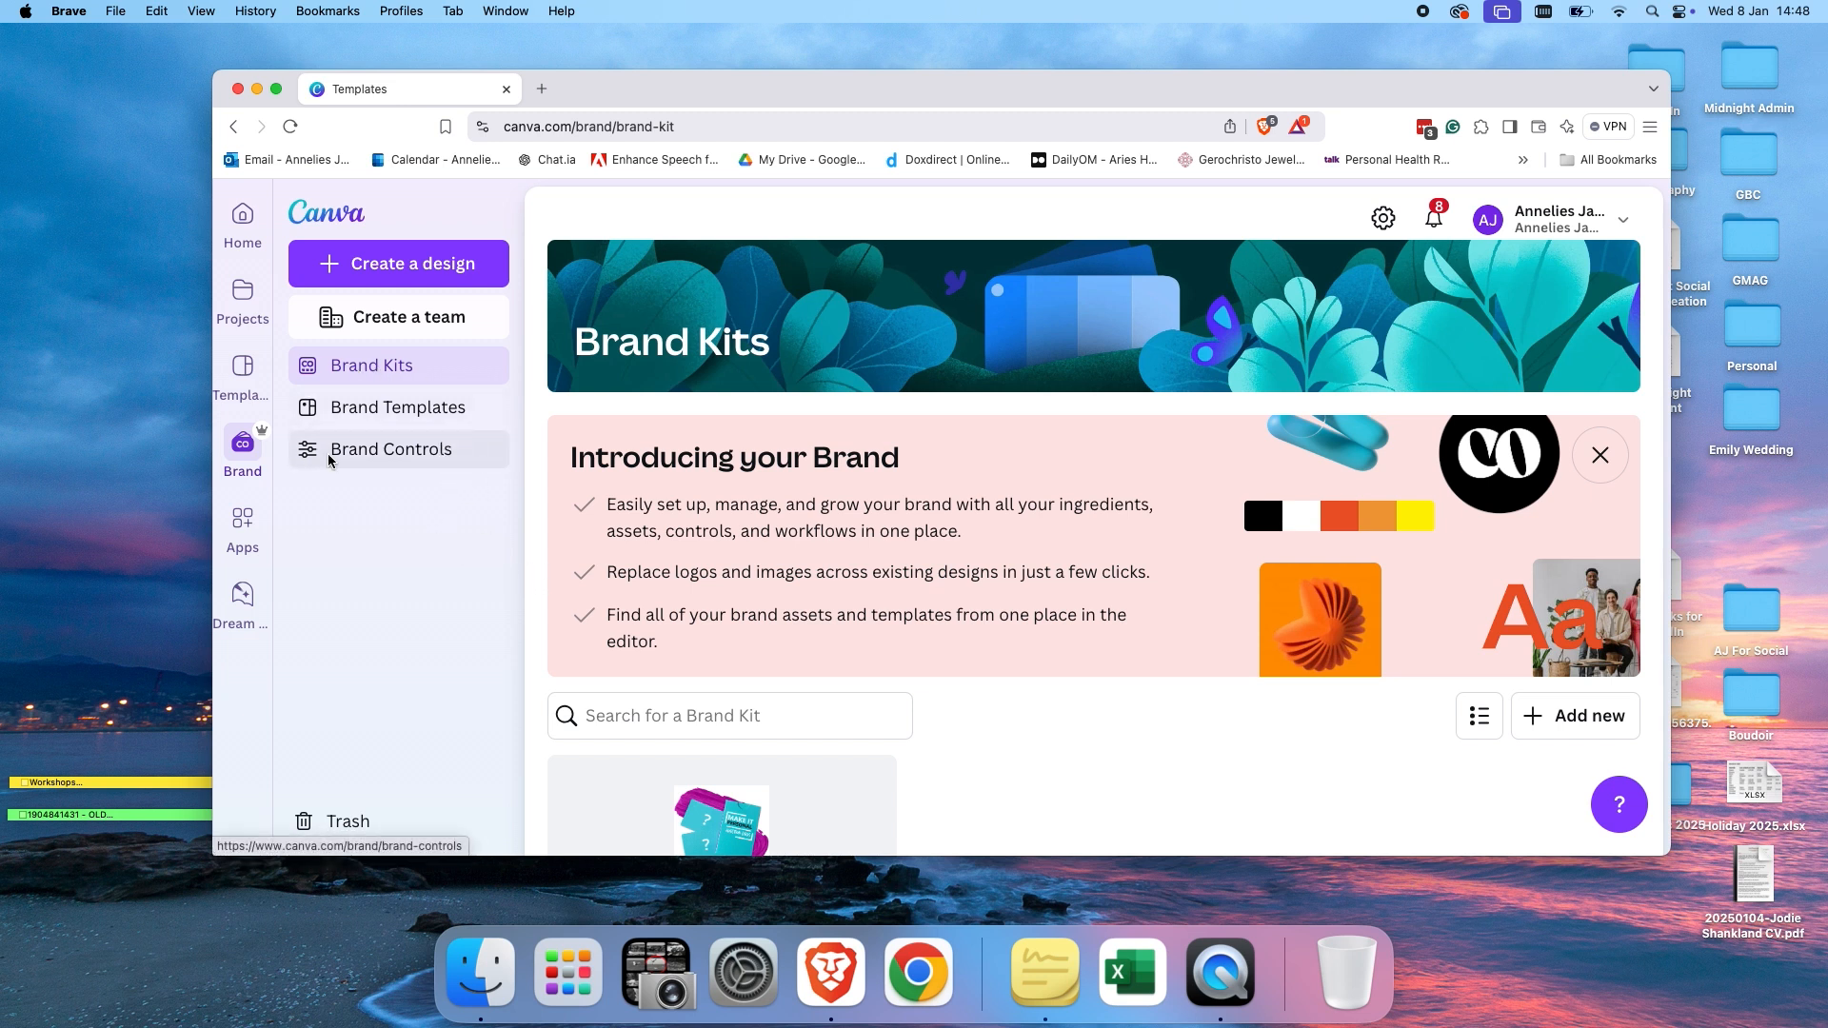
Open the Apps page and scroll through the trending, featured and team apps.
left_click(242, 522)
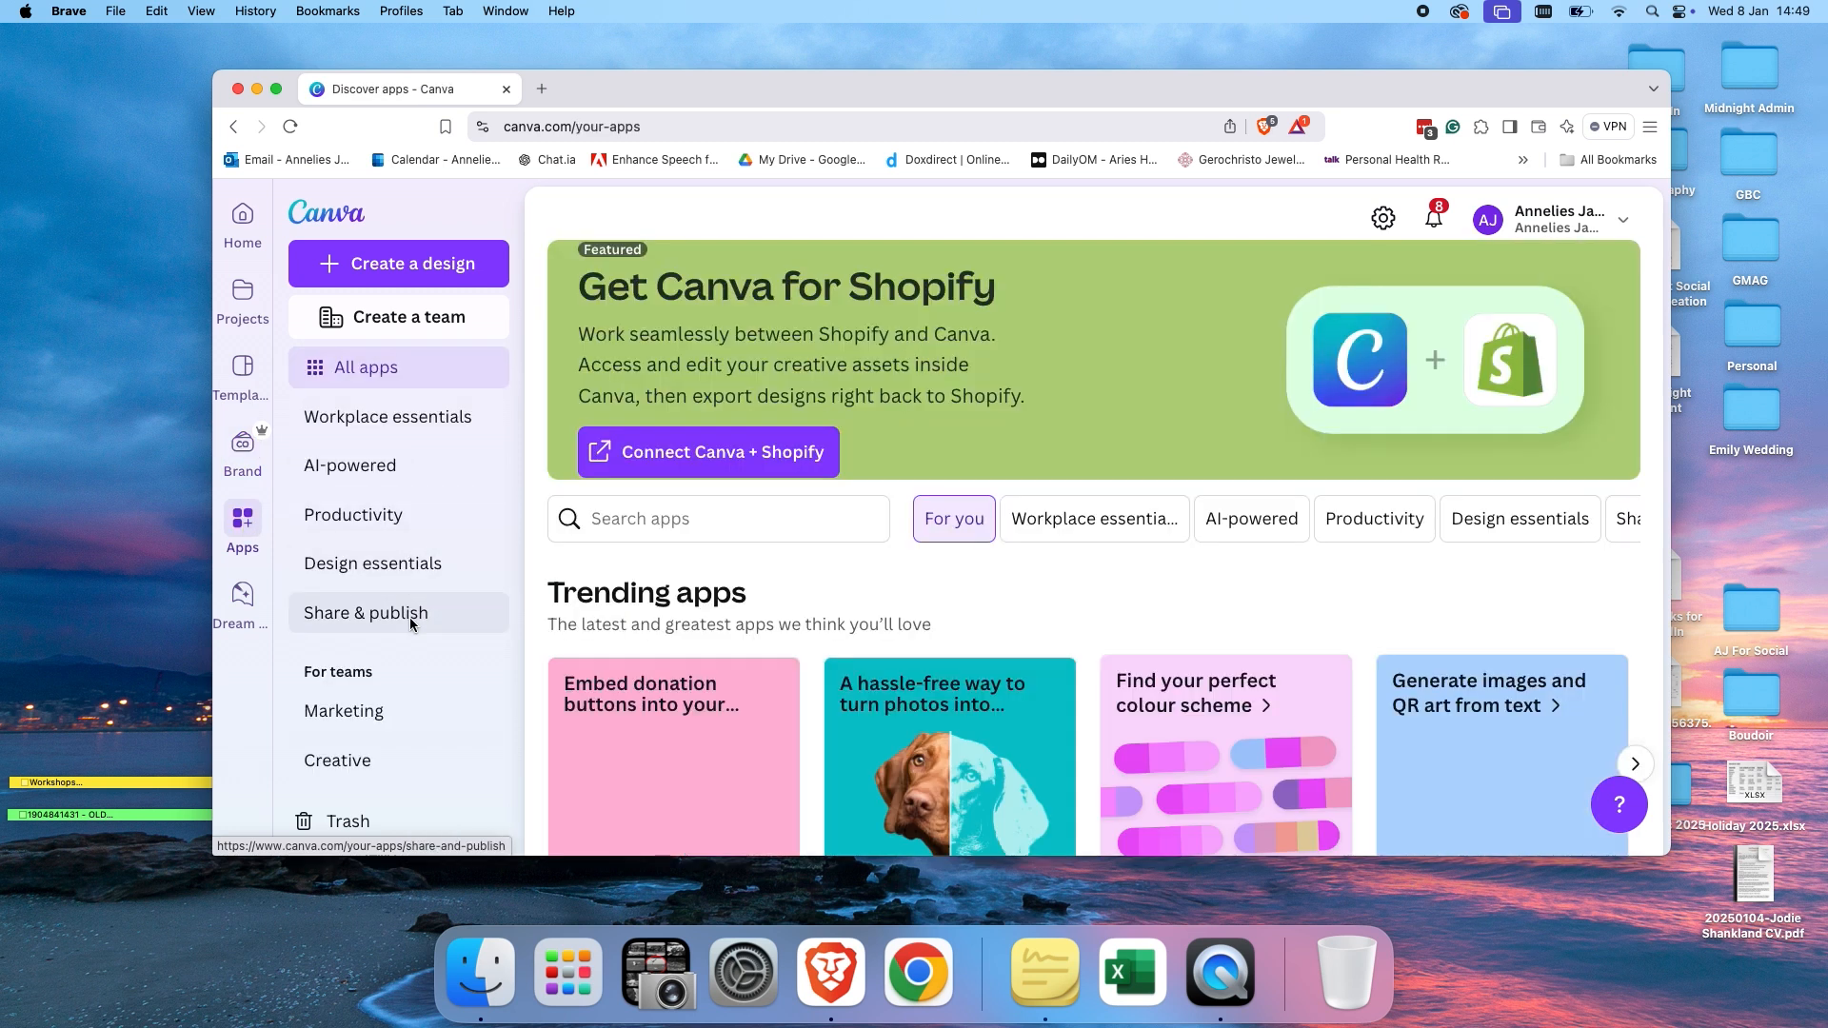
scroll(826, 628, "down", 5)
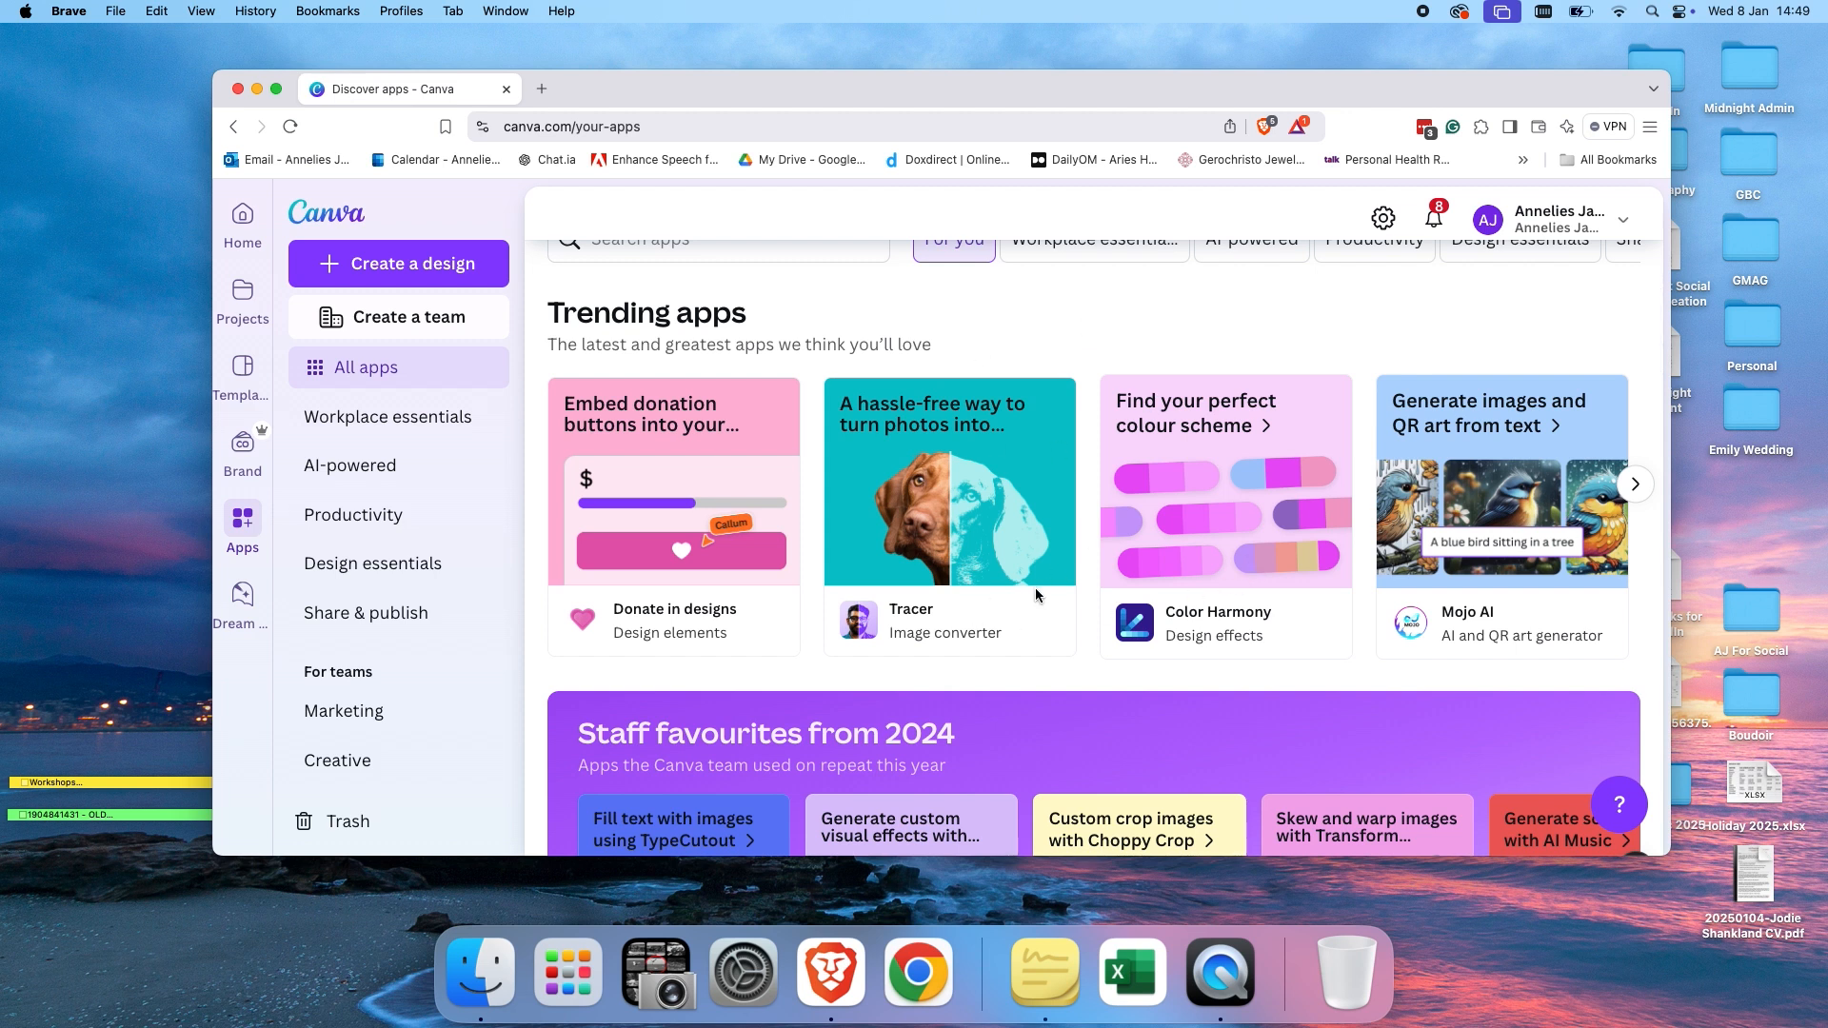
scroll(1071, 476, "down", 5)
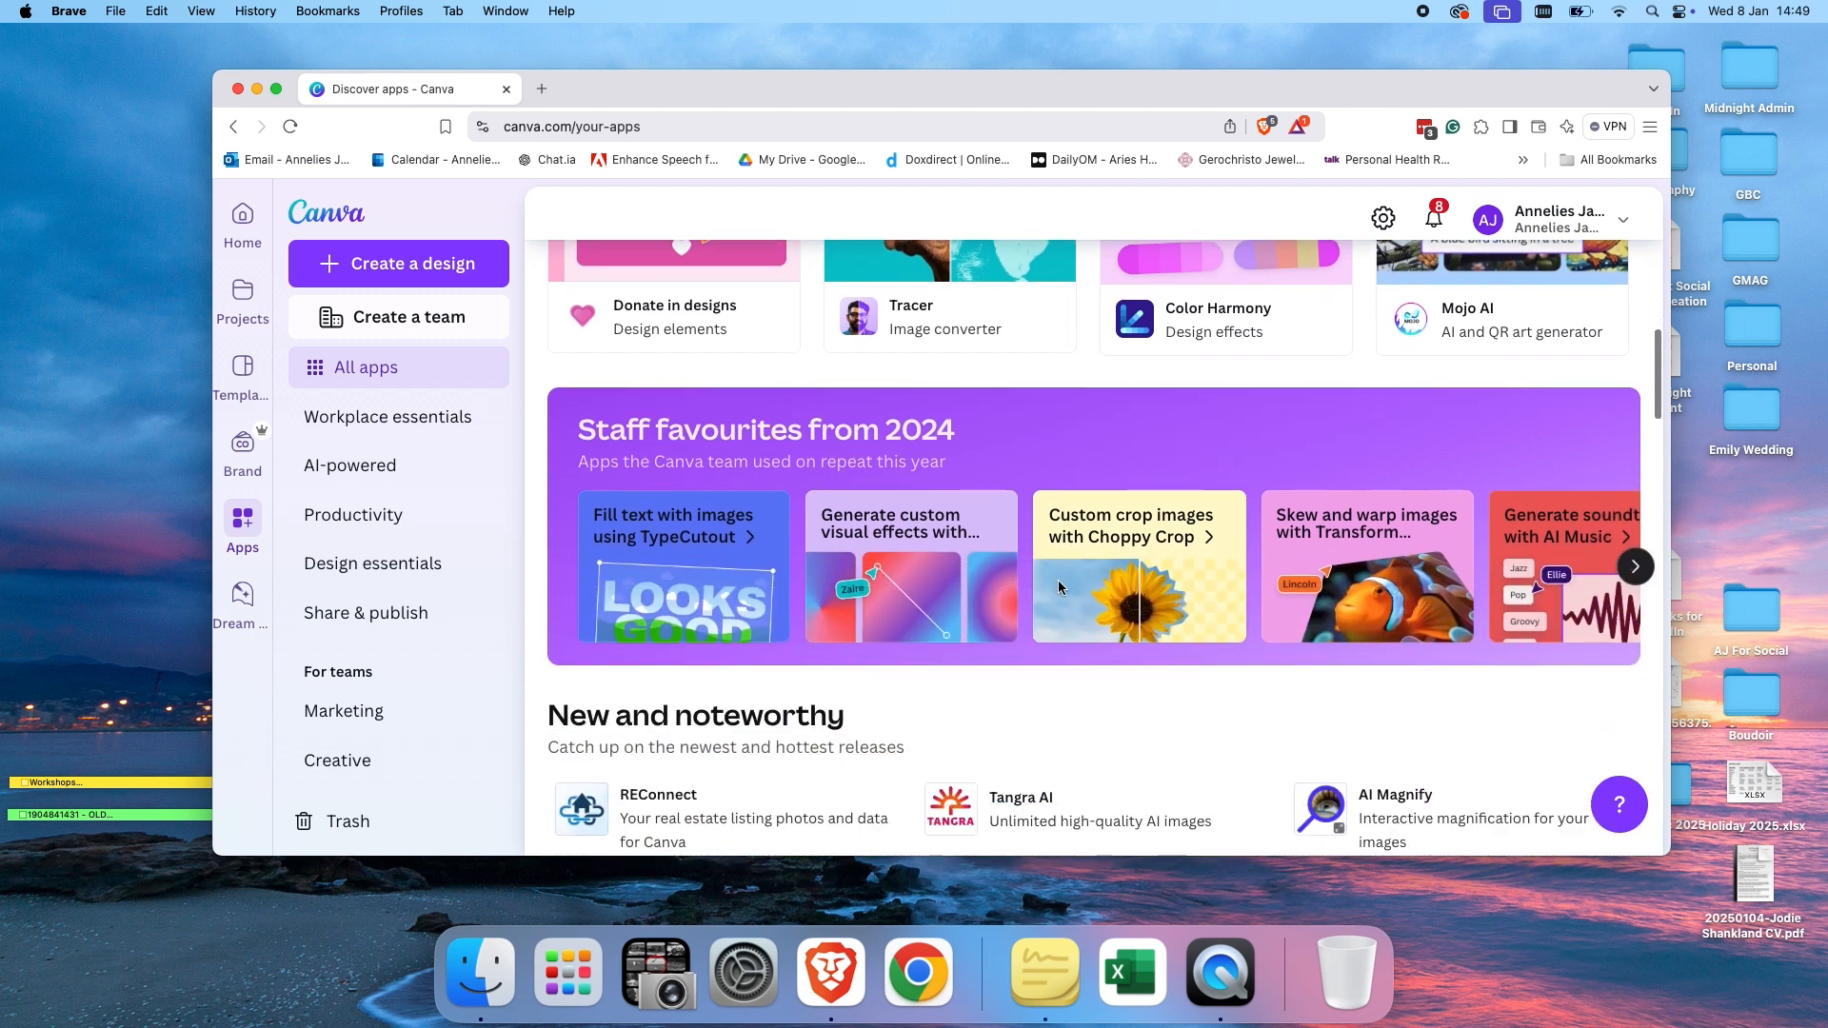
scroll(1058, 582, "down", 4)
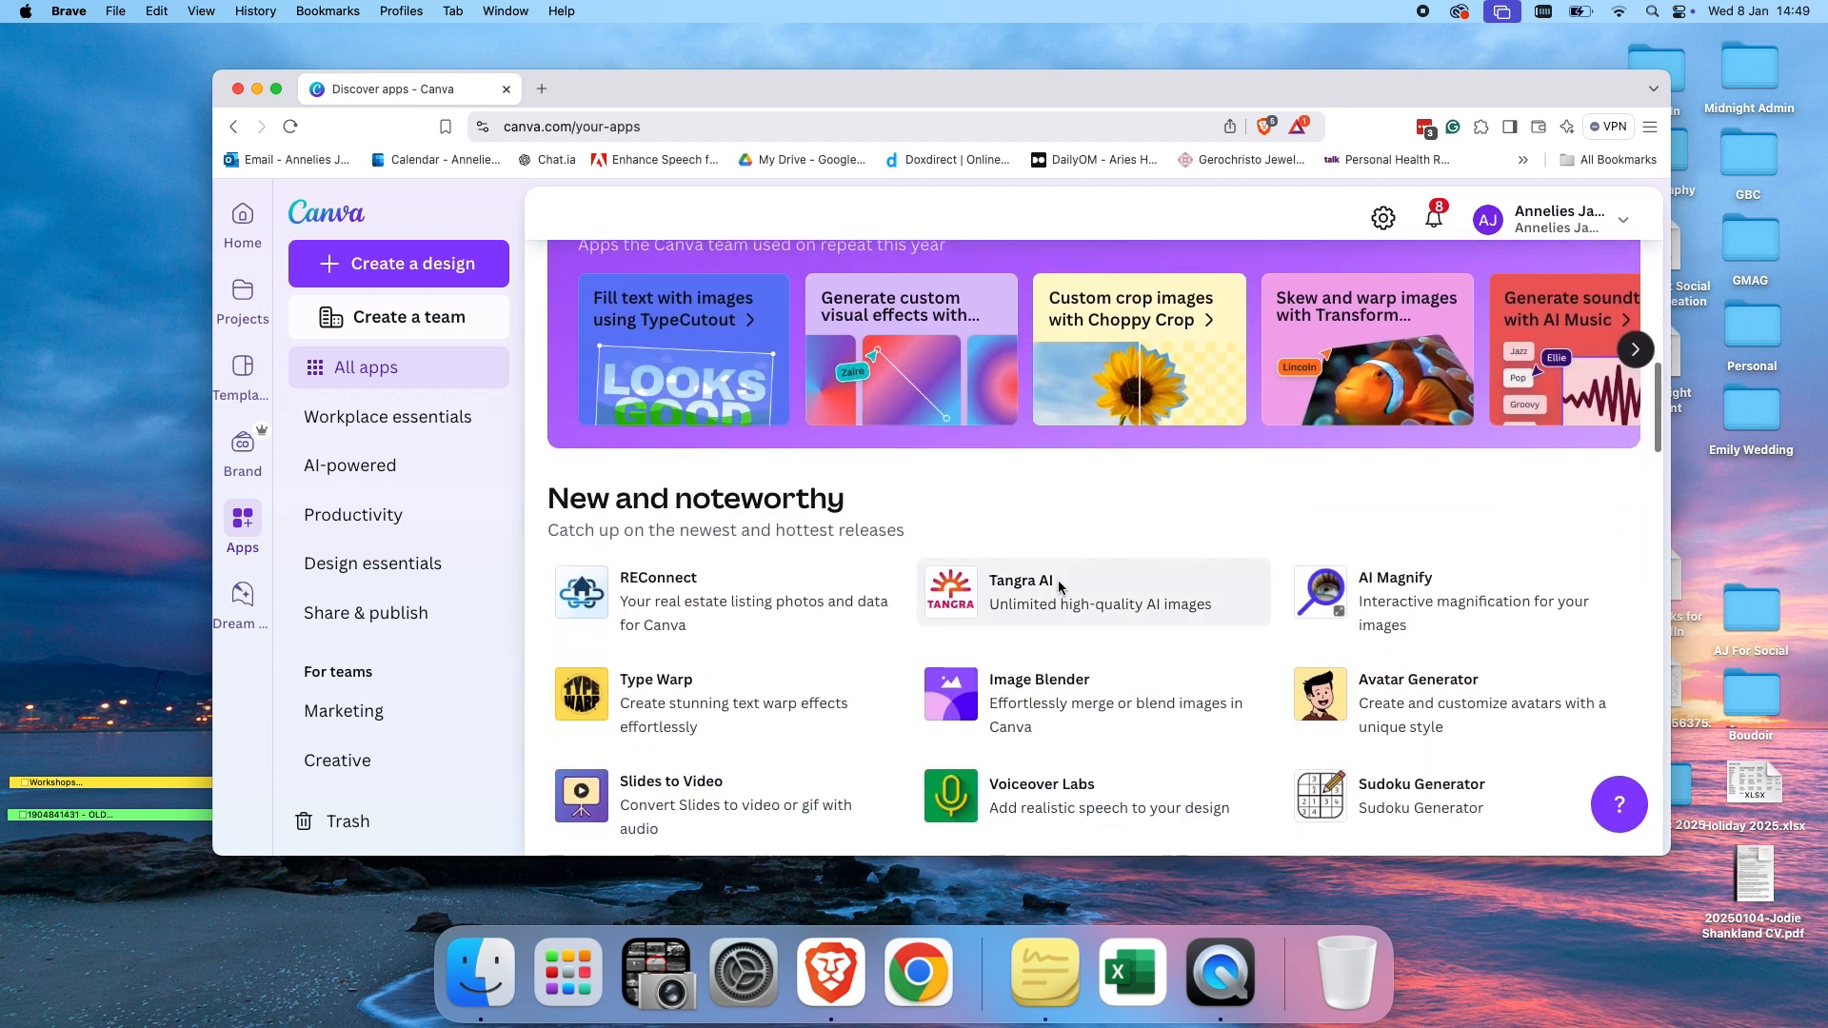
scroll(1059, 586, "down", 2)
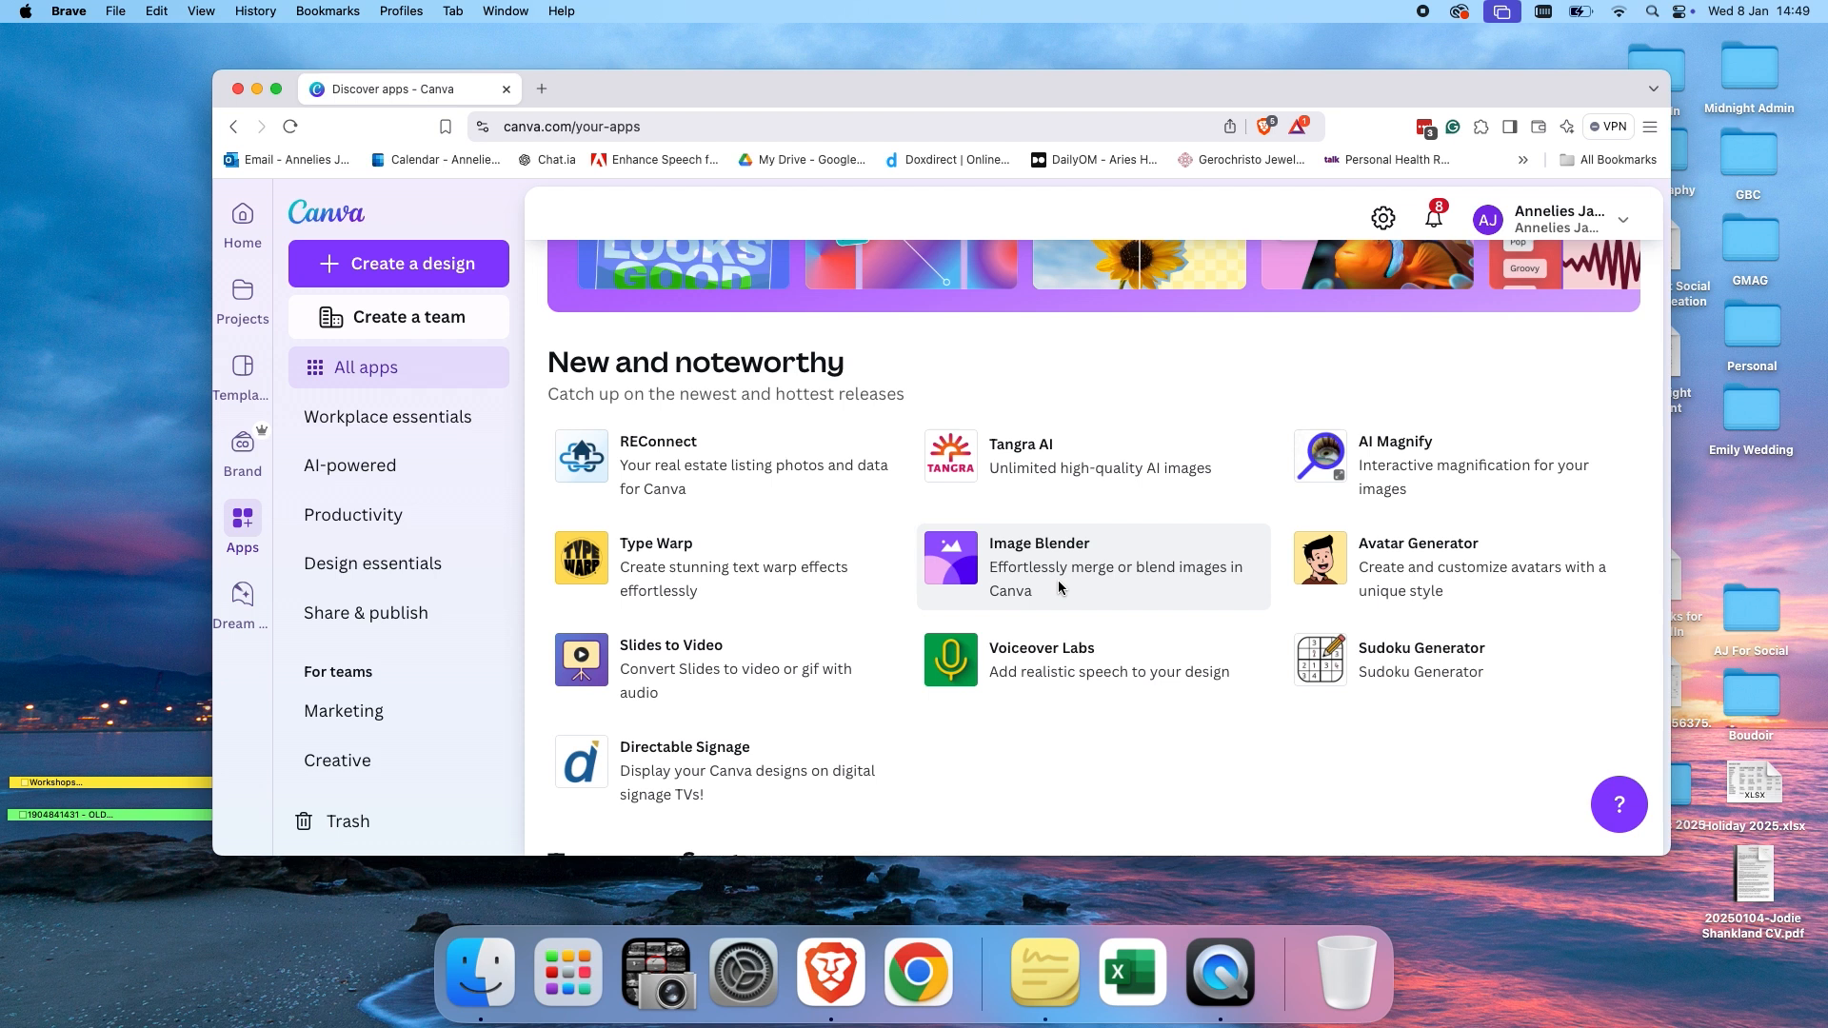
scroll(867, 596, "down", 3)
scroll(866, 598, "down", 5)
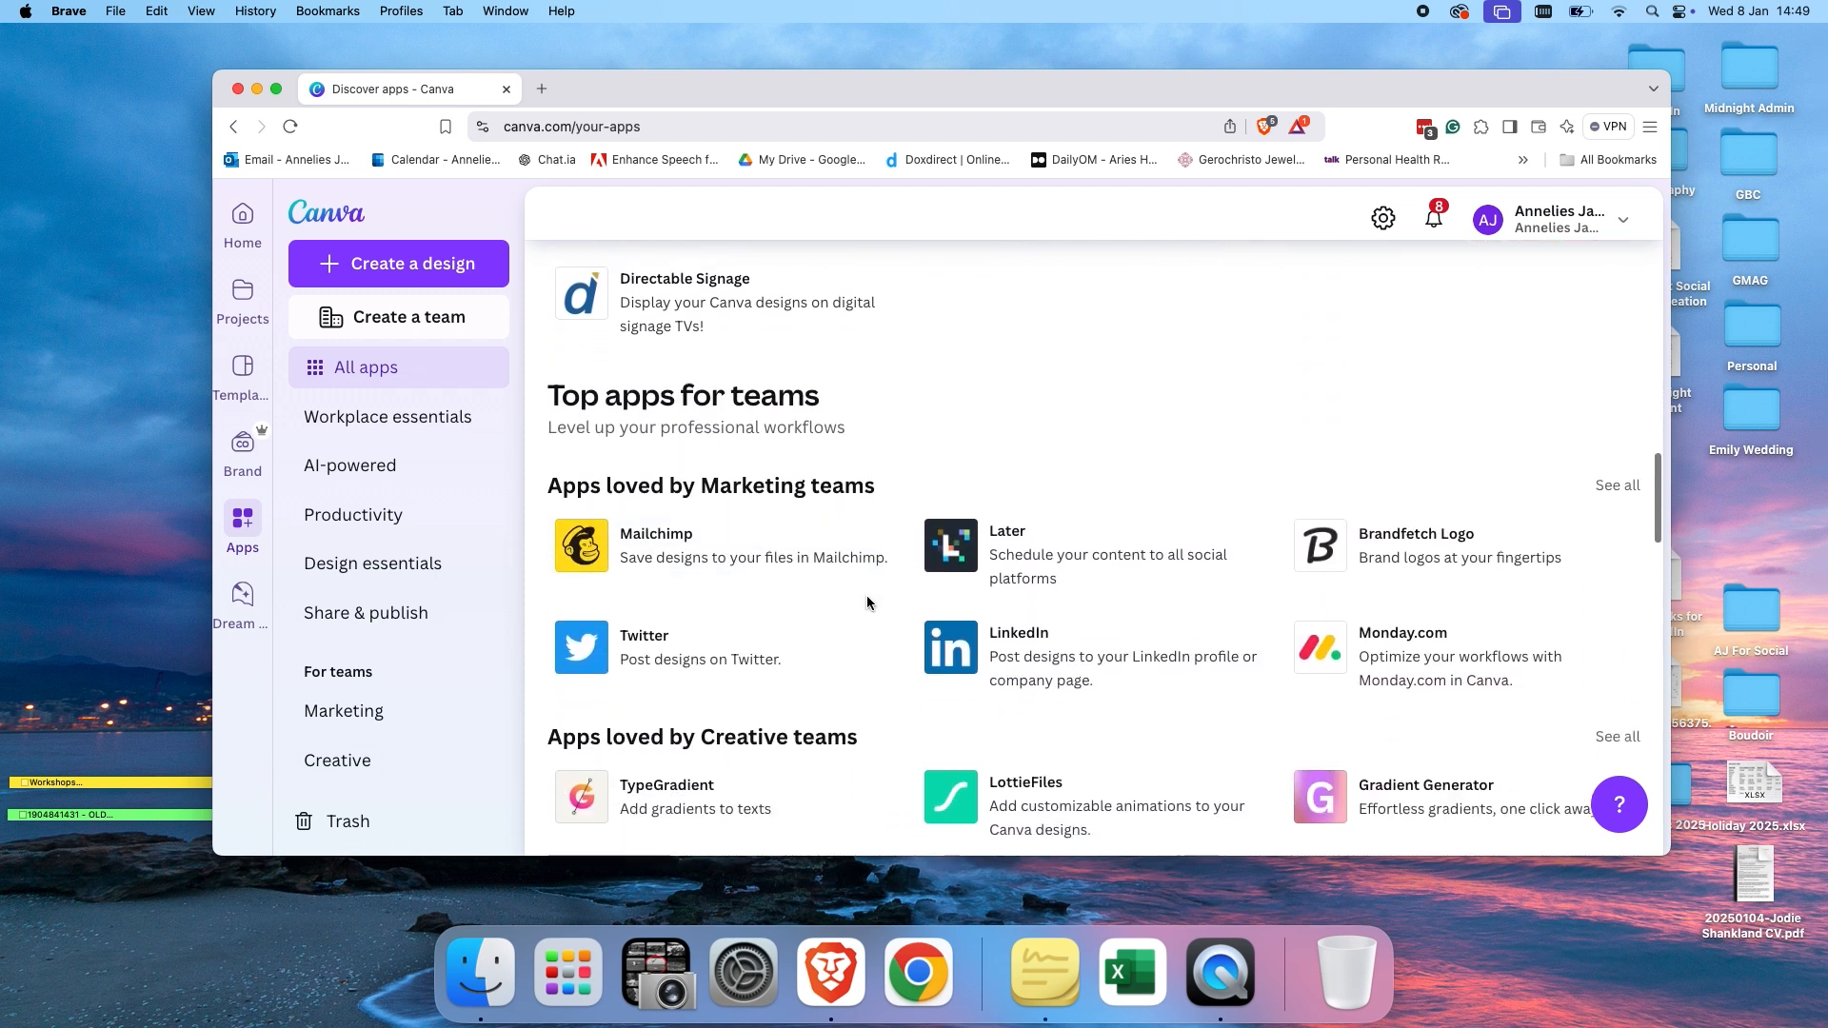
scroll(866, 597, "up", 15)
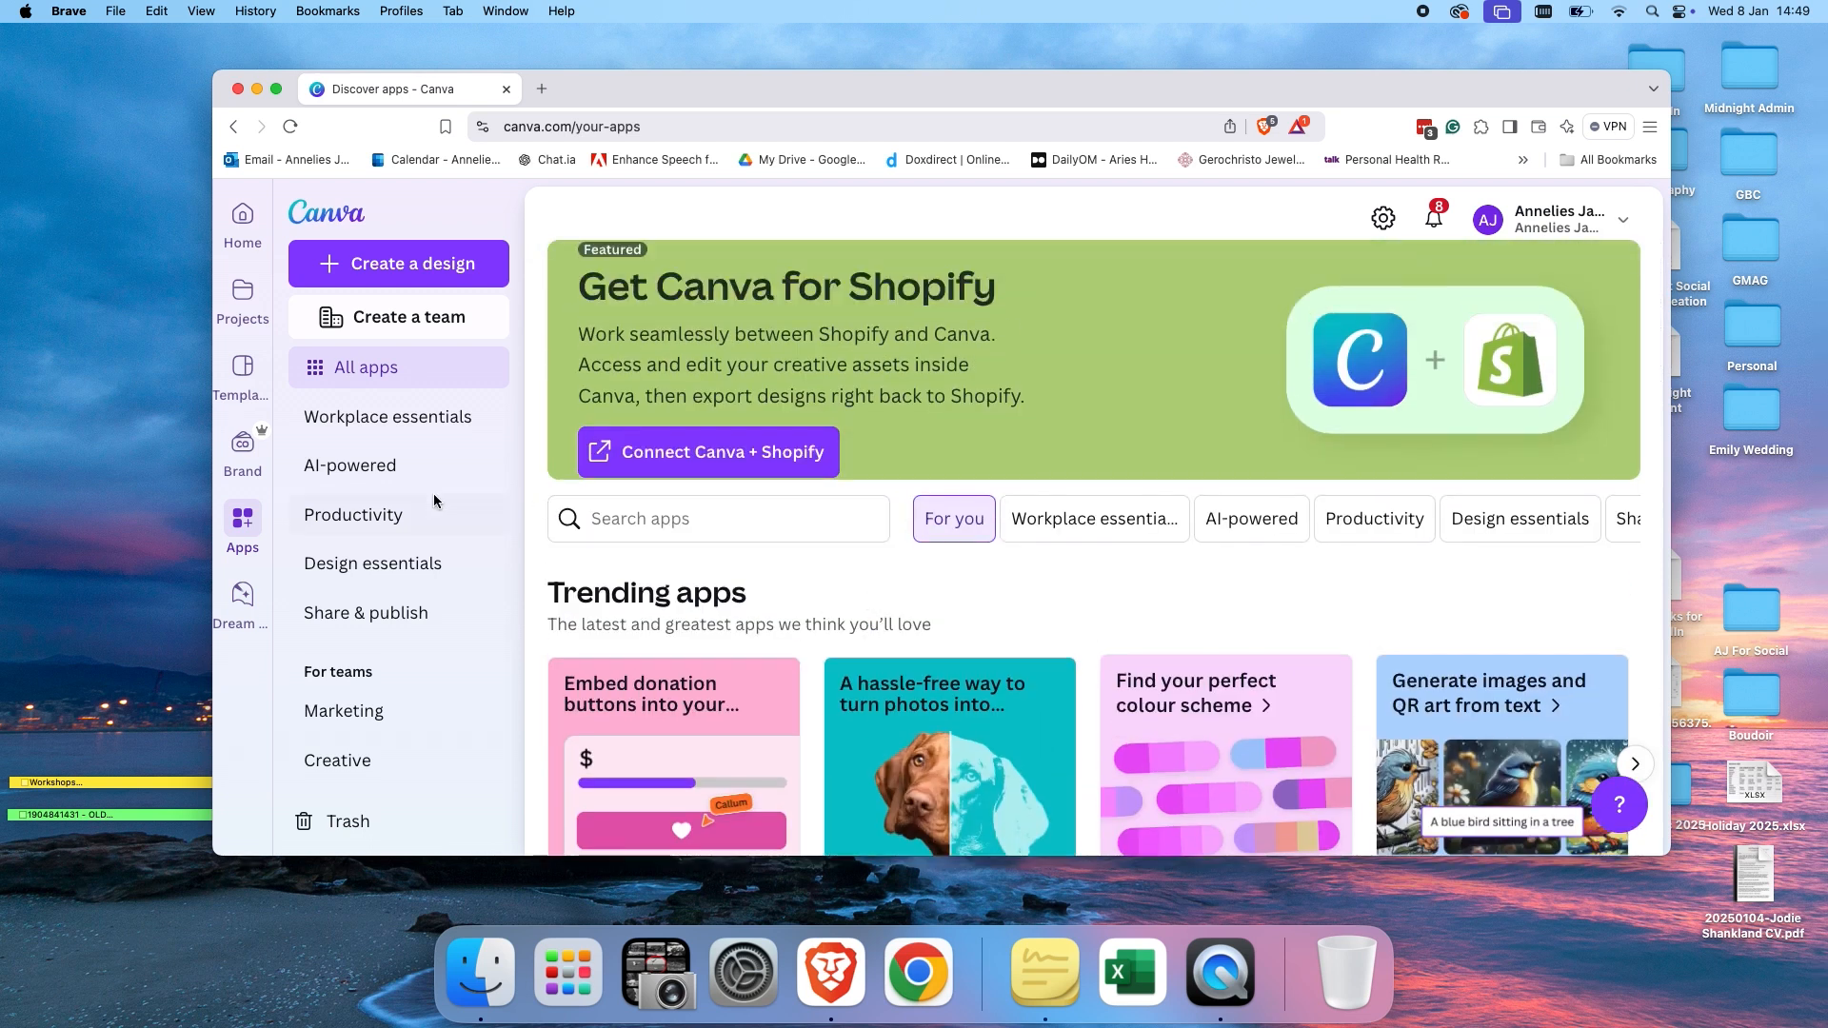
scroll(350, 610, "down", 5)
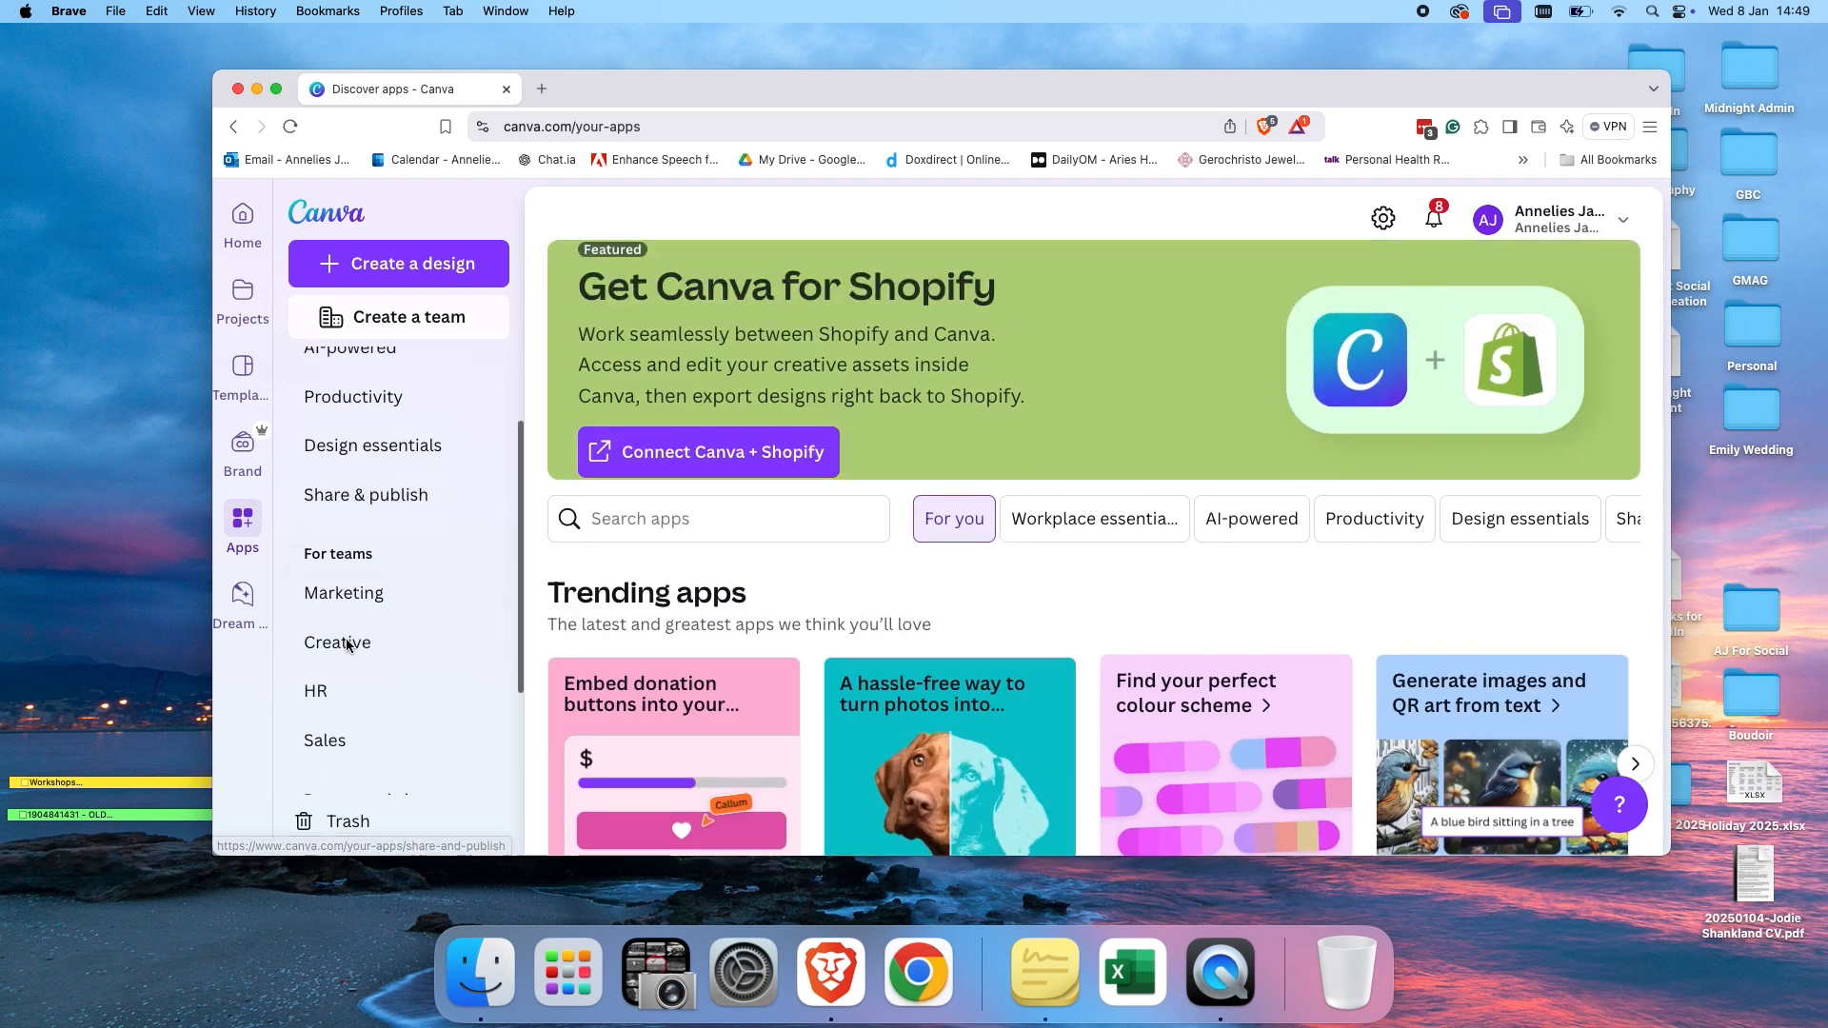
scroll(346, 644, "up", 3)
scroll(346, 637, "up", 2)
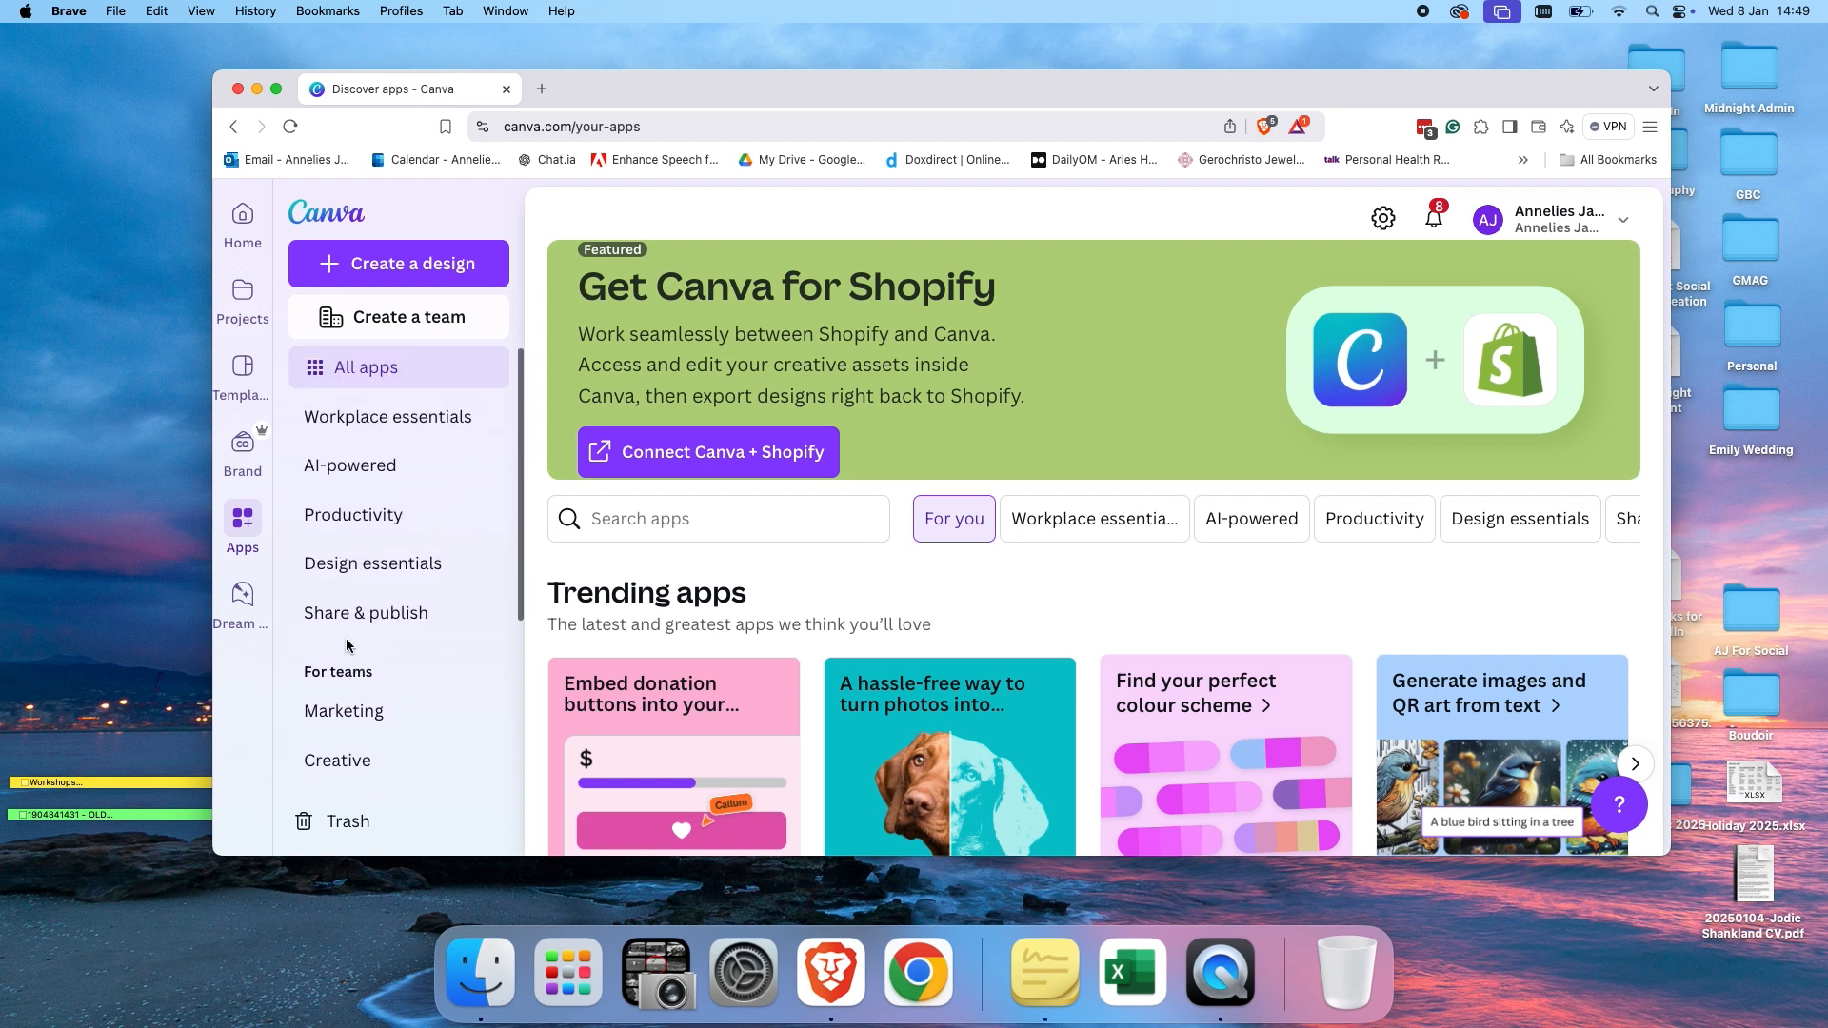
Filter the apps to the AI-powered category and scroll through its apps.
left_click(392, 467)
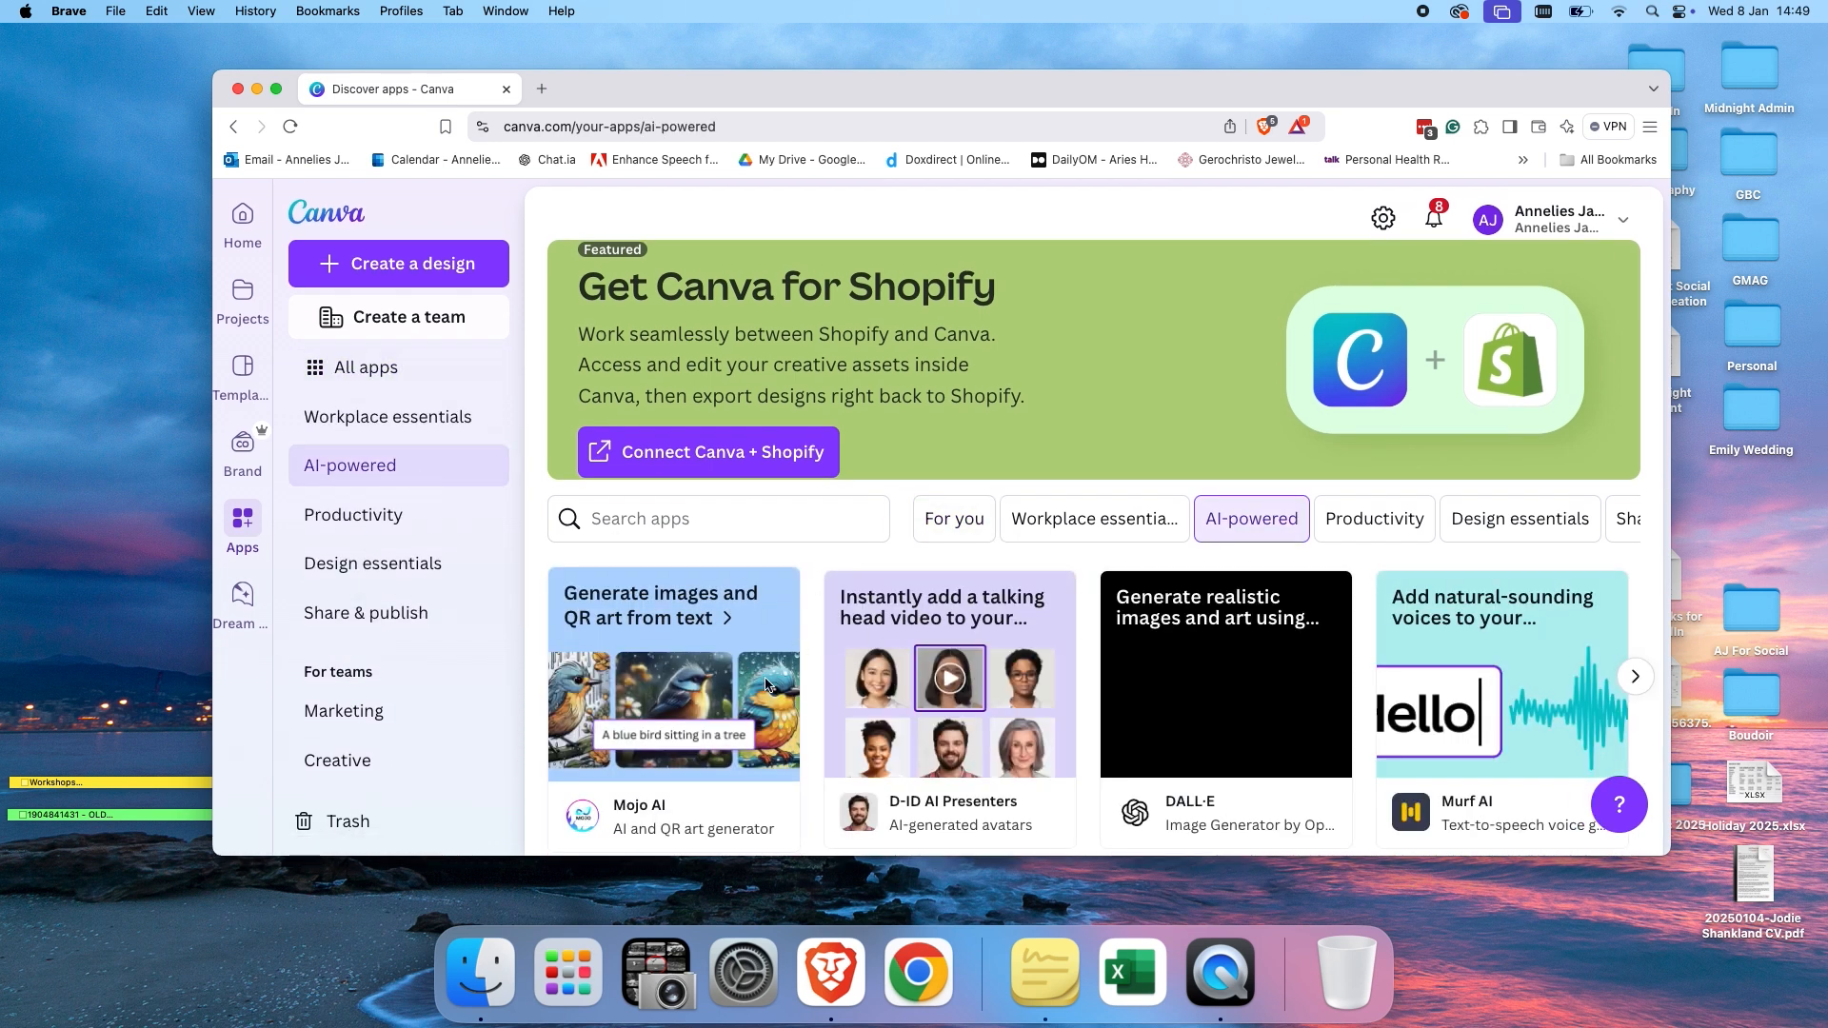
scroll(893, 671, "down", 2)
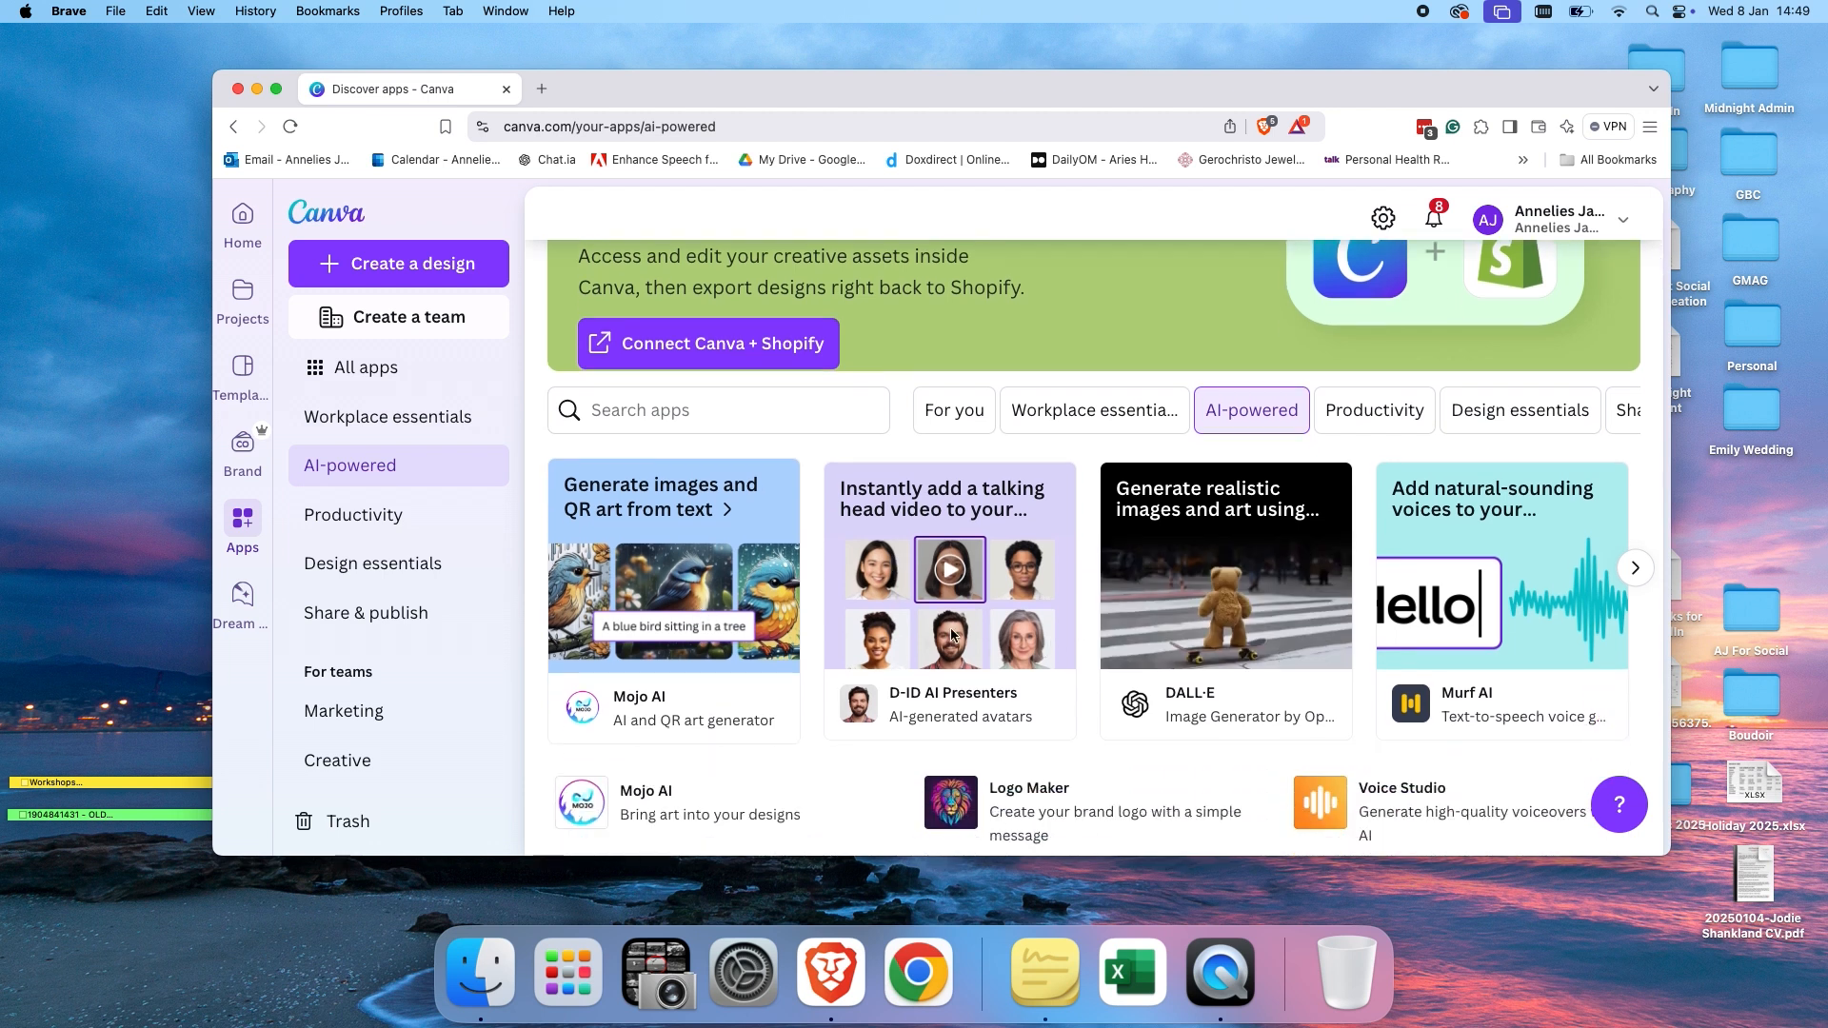
scroll(796, 620, "down", 3)
scroll(796, 621, "up", 4)
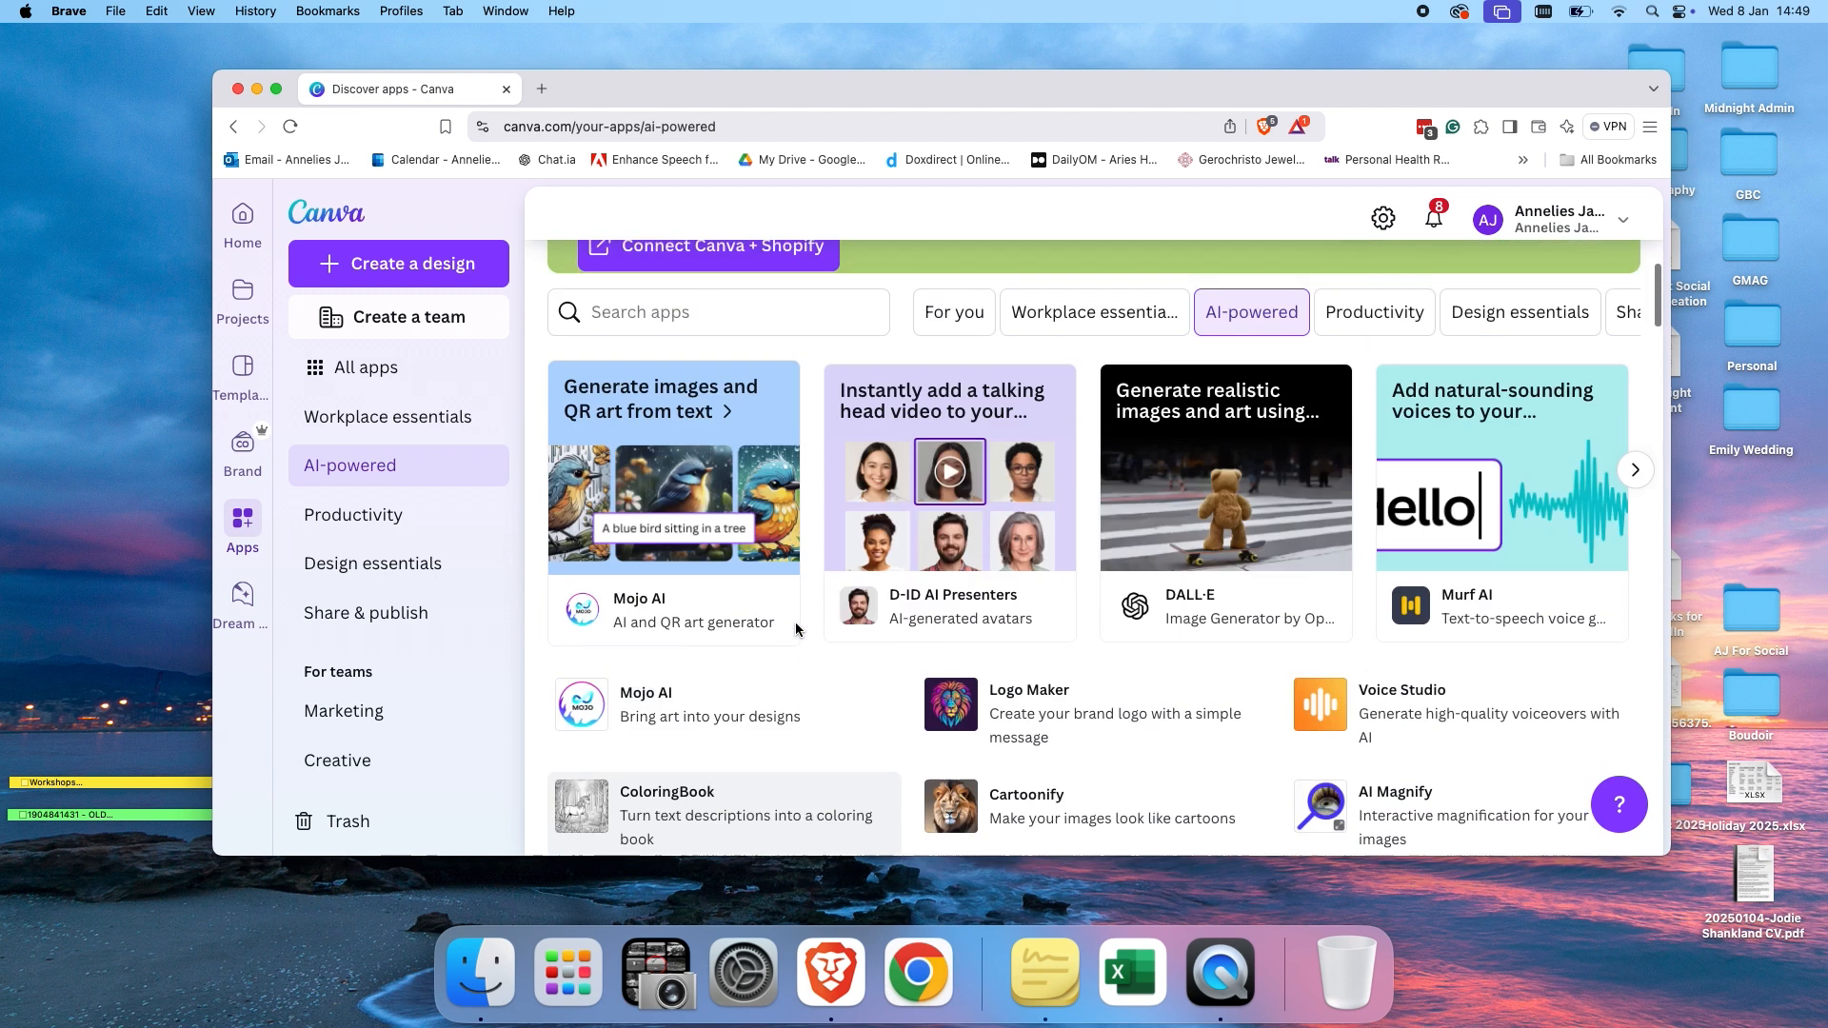
scroll(796, 629, "up", 1)
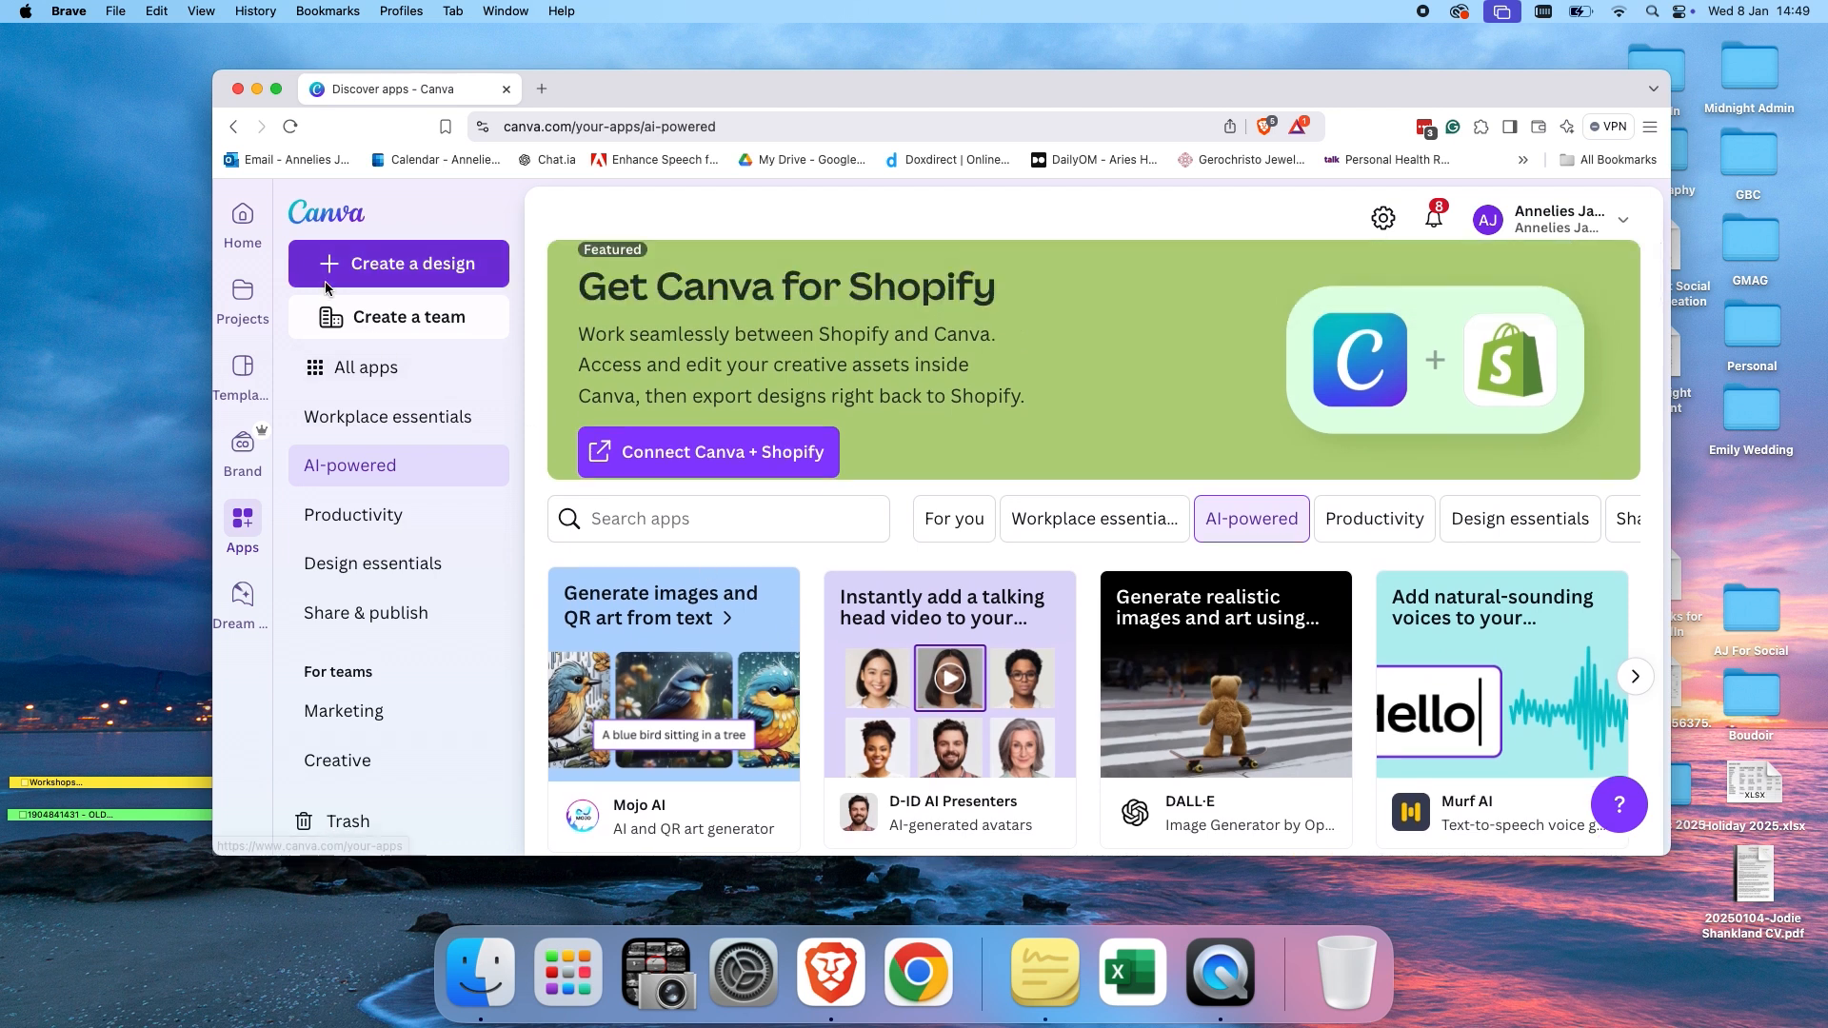
Return to the home page and create a new Instagram Post design from the Social media design types.
left_click(239, 228)
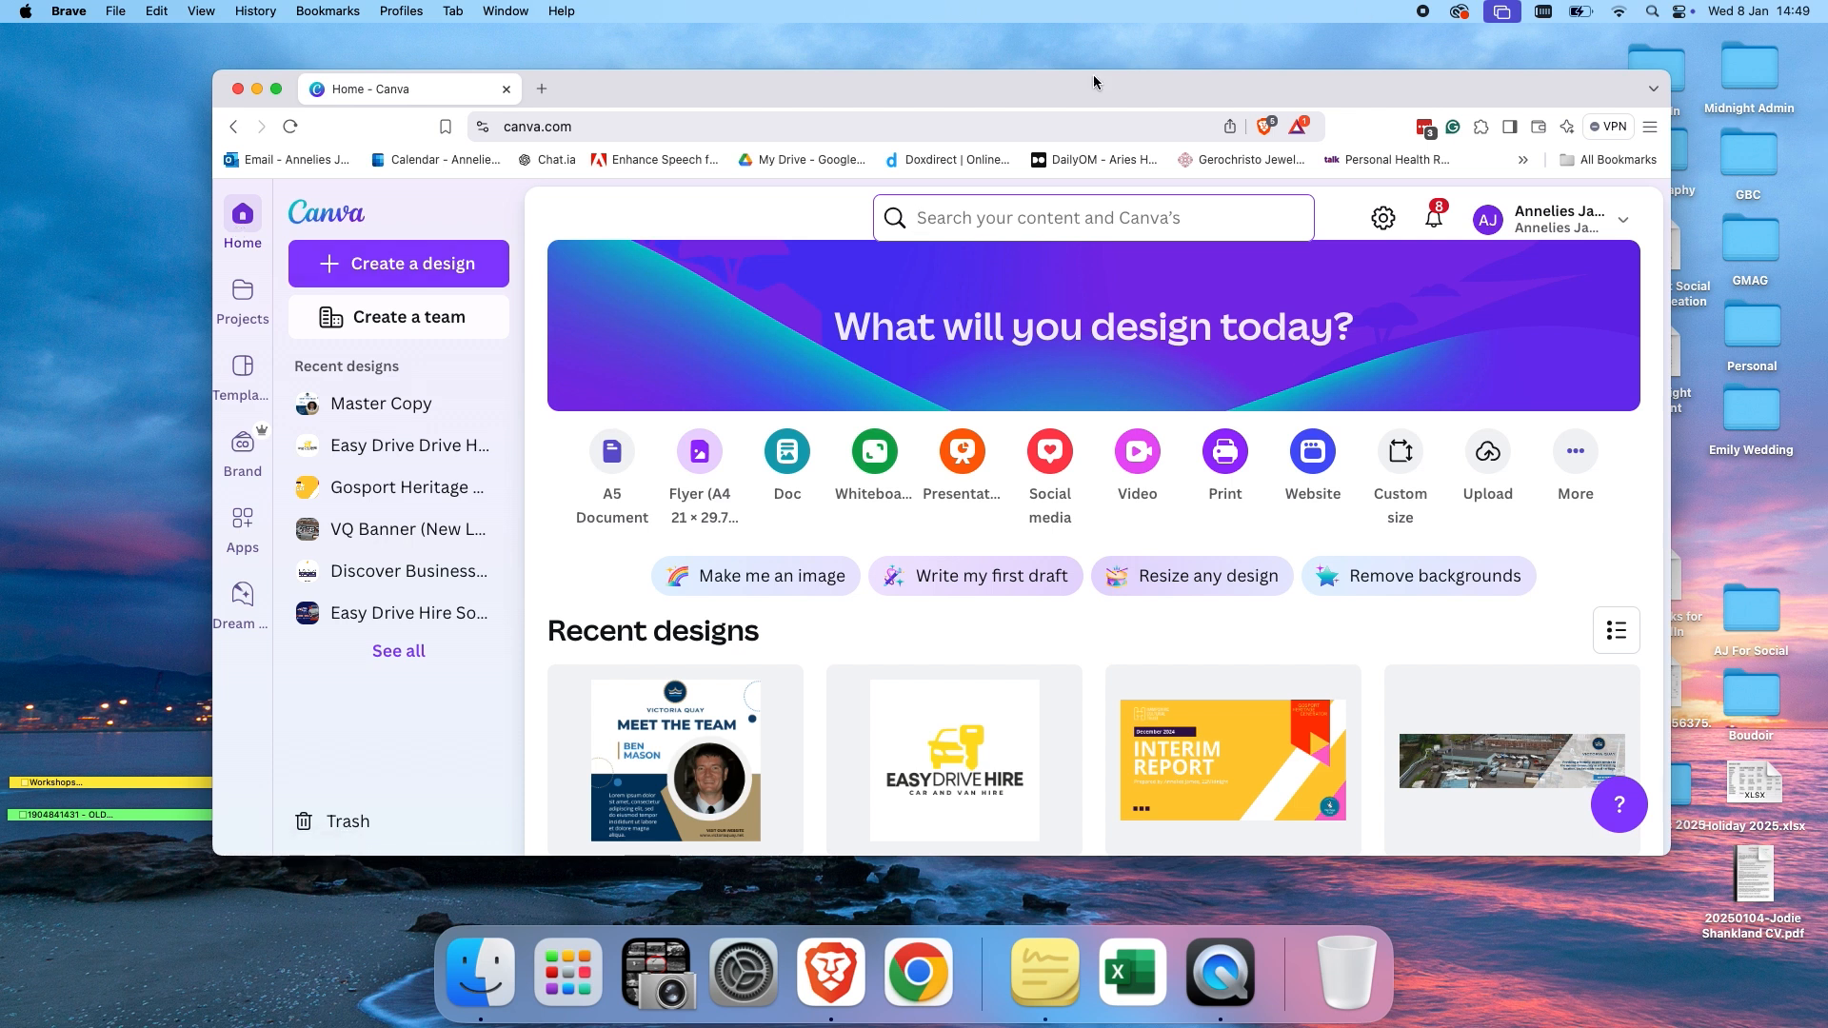
left_click(383, 264)
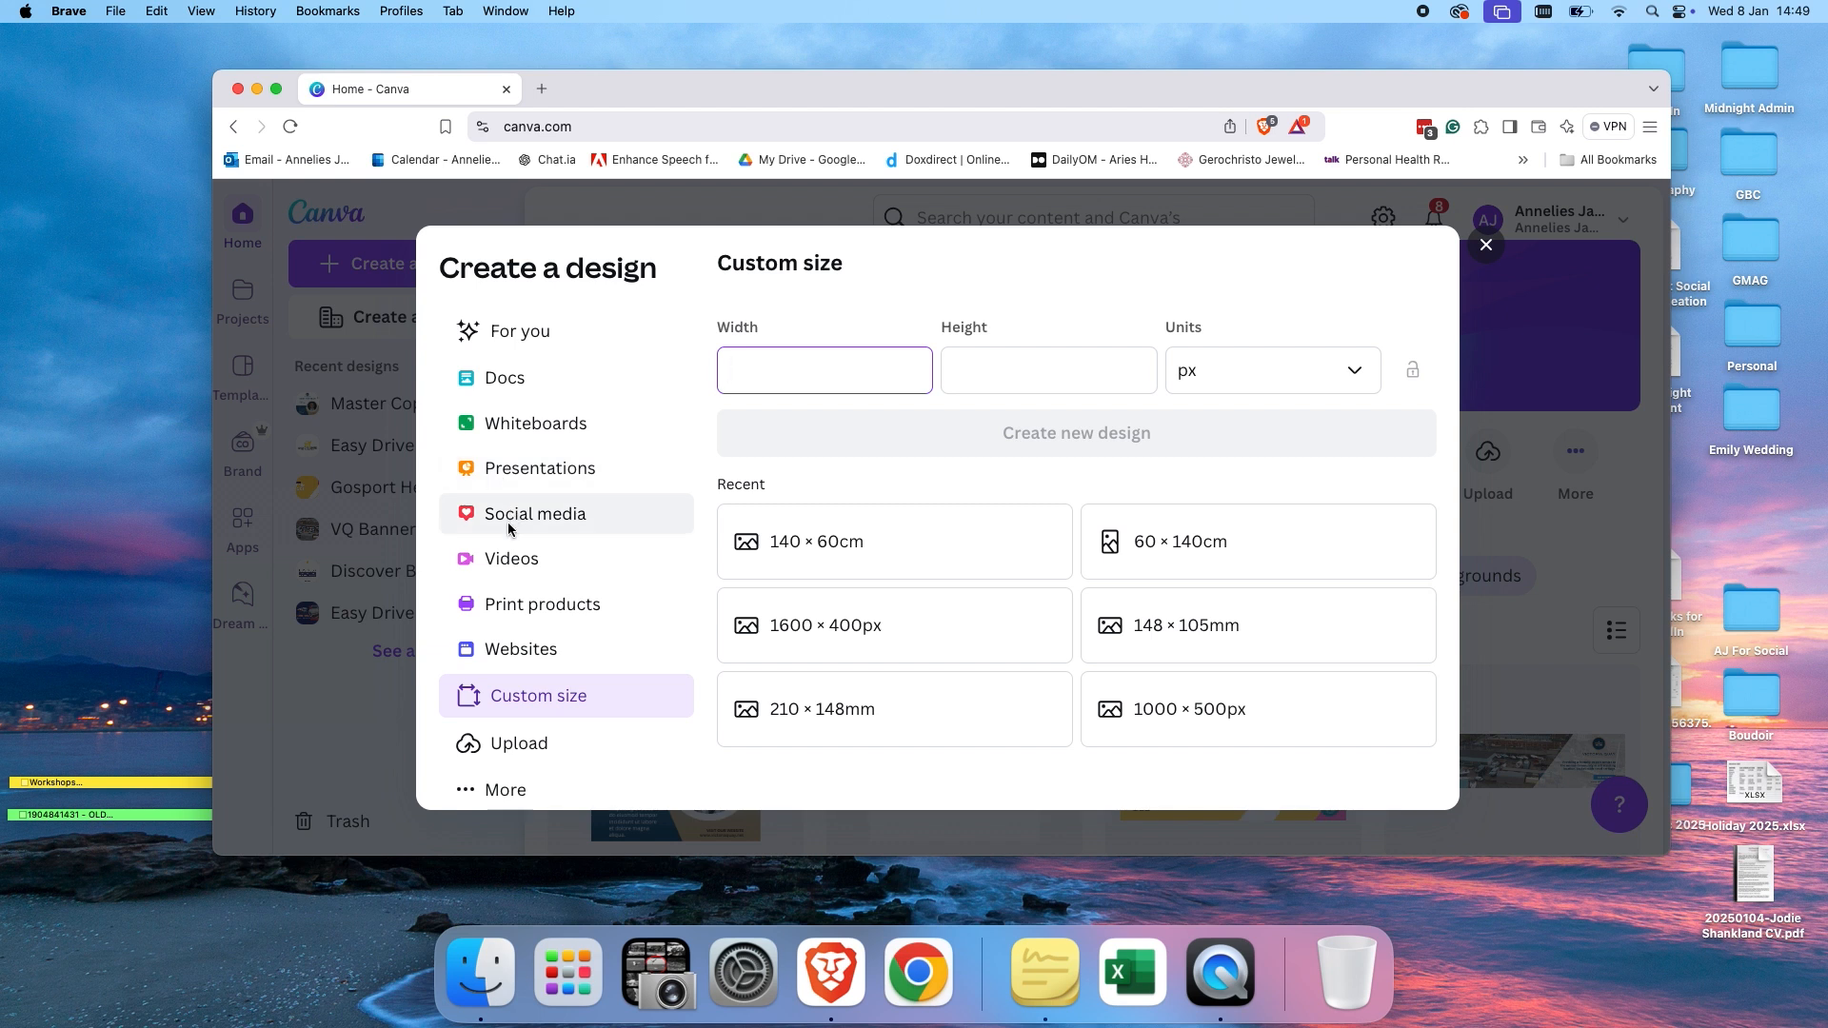
left_click(507, 529)
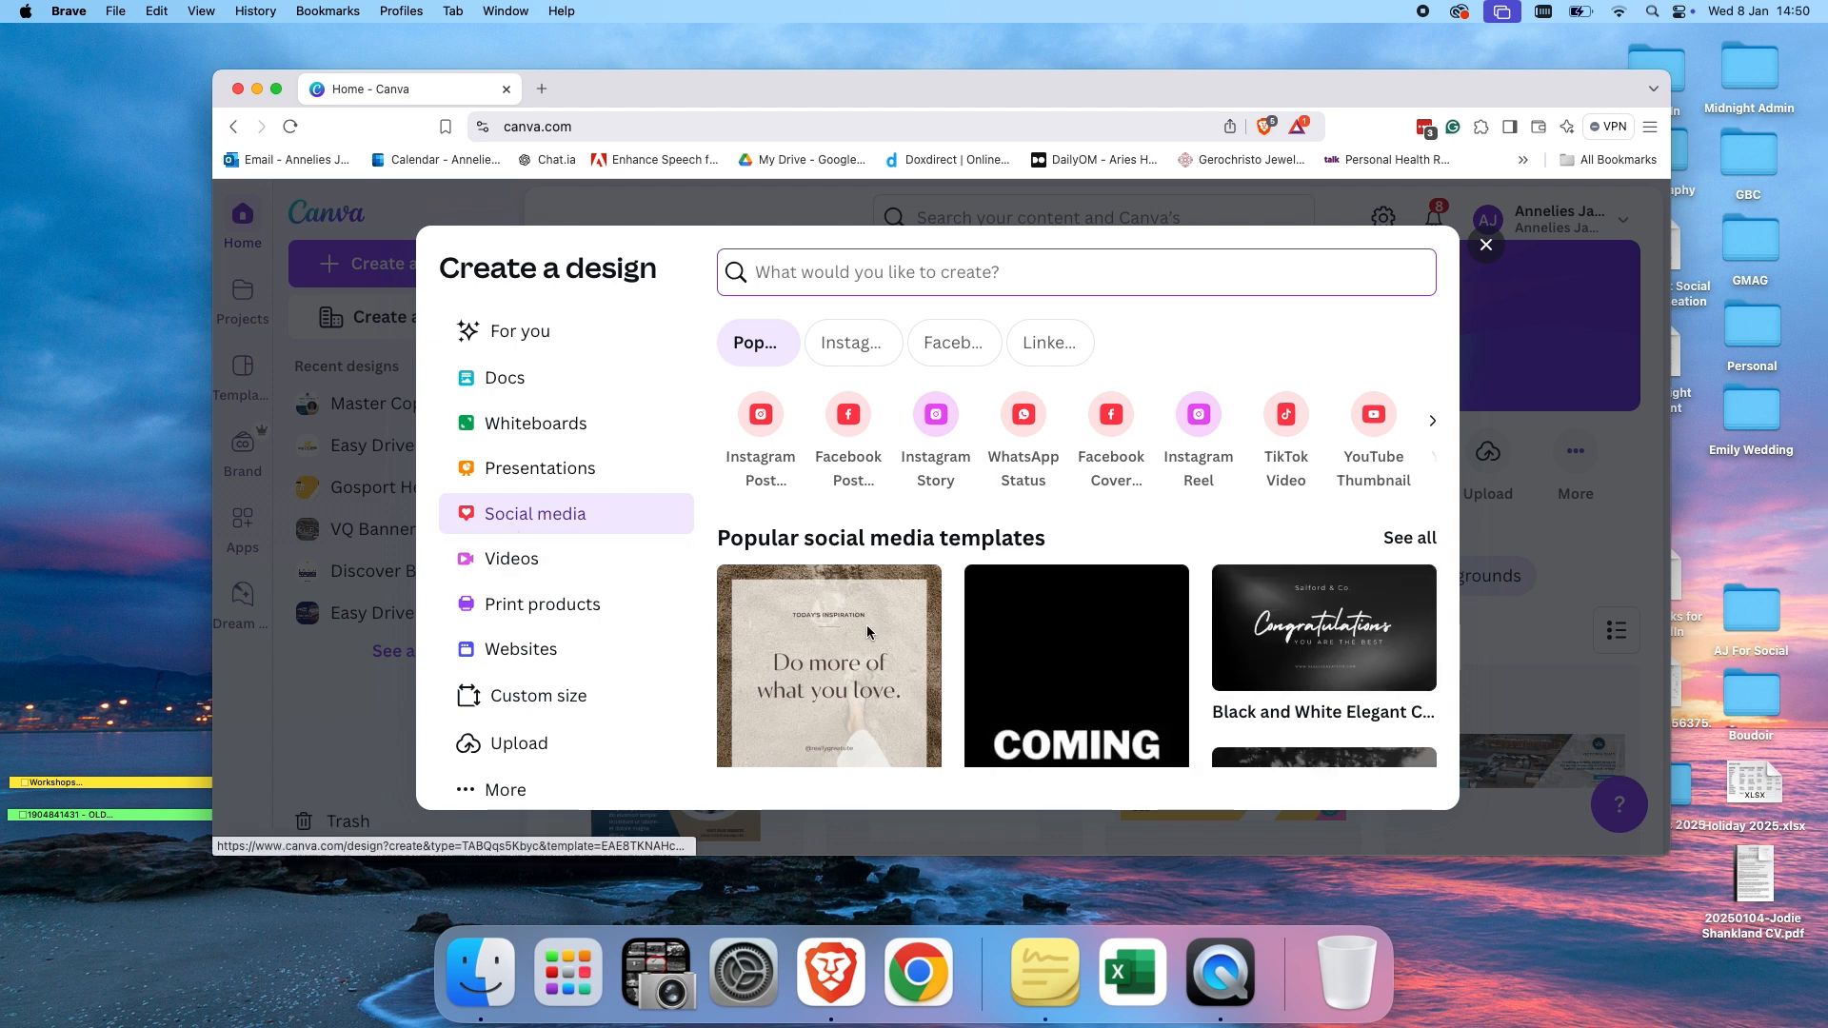
scroll(866, 626, "down", 1)
scroll(867, 631, "down", 5)
scroll(866, 624, "up", 5)
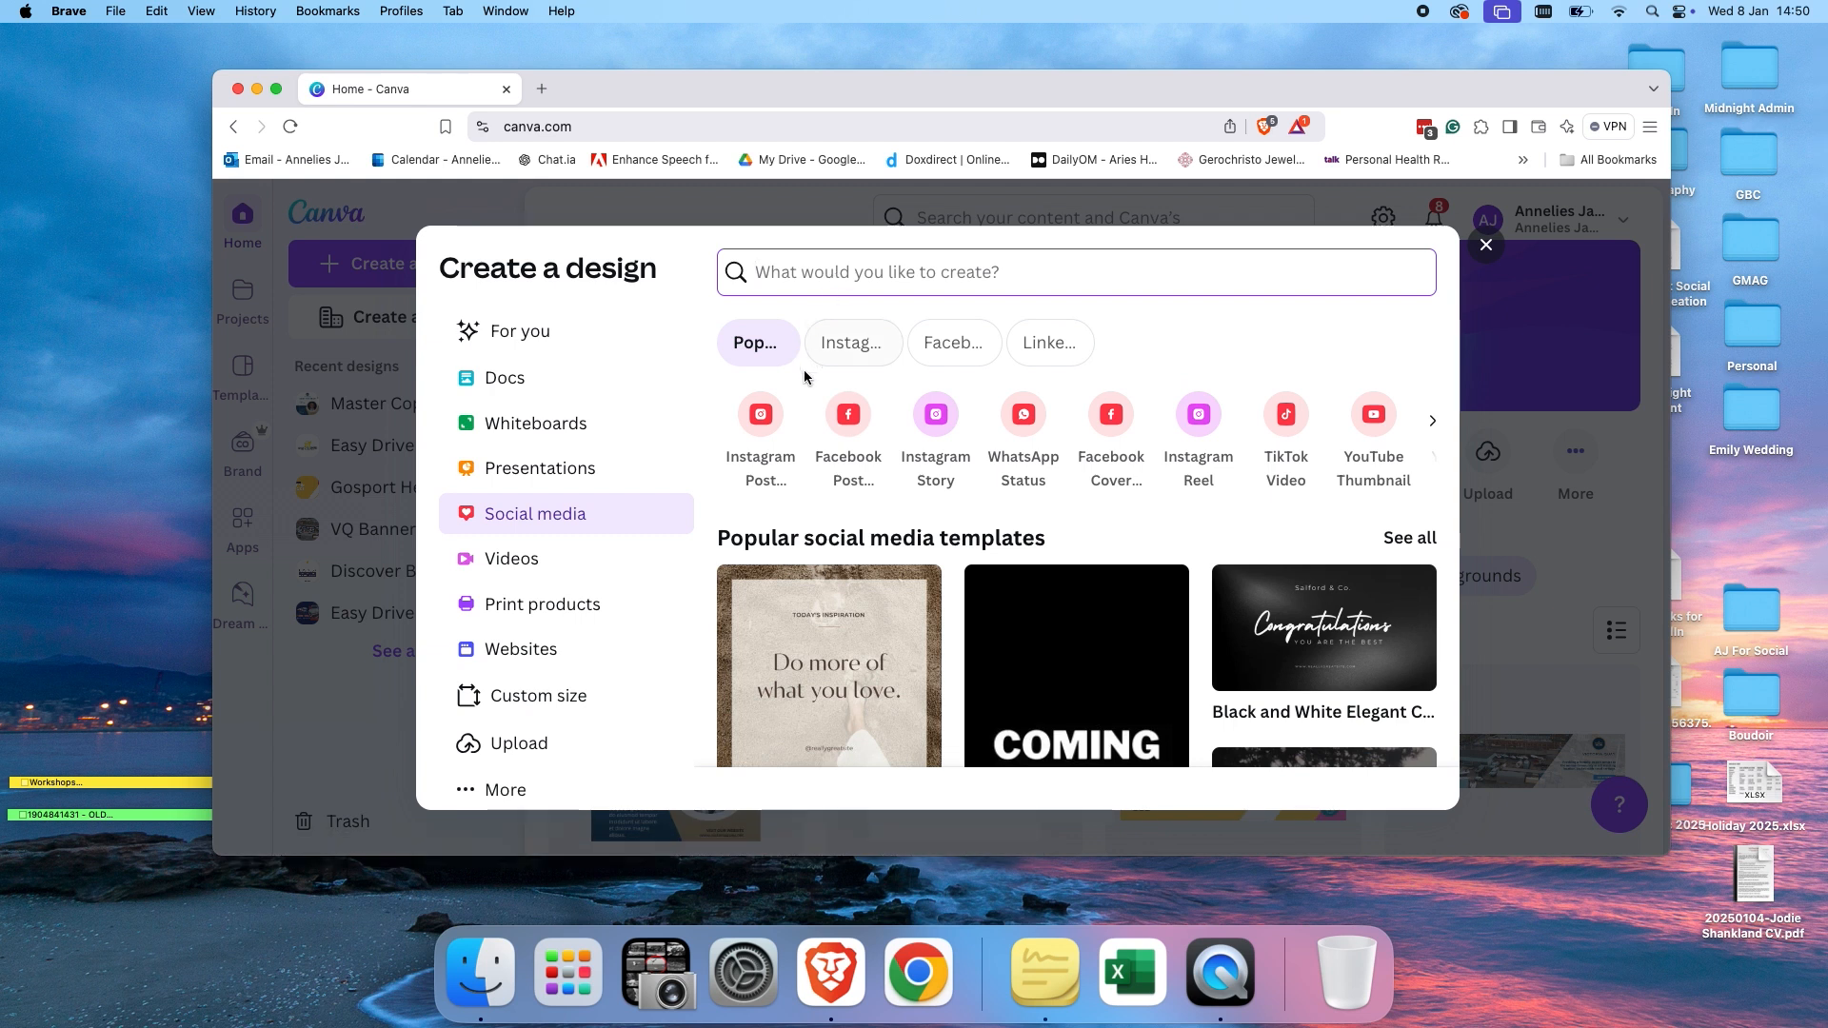
left_click(766, 416)
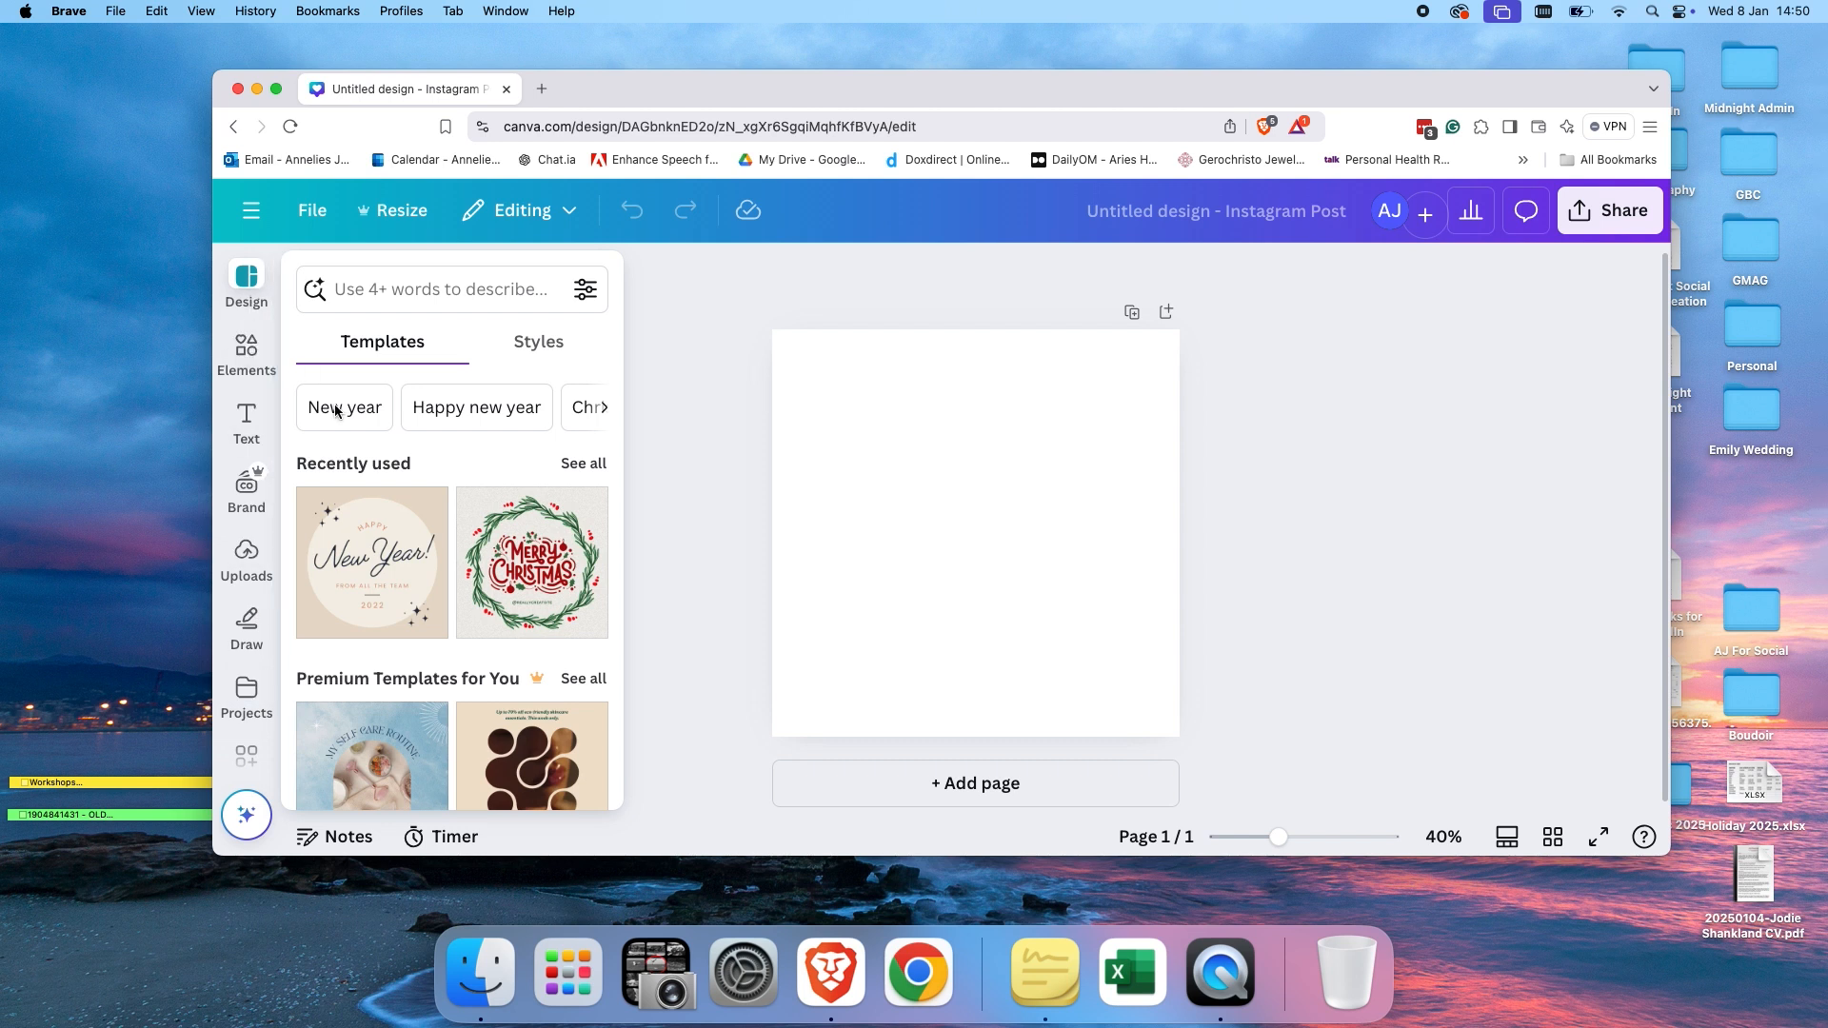
Search the design templates for testimonials.
scroll(409, 543, "down", 5)
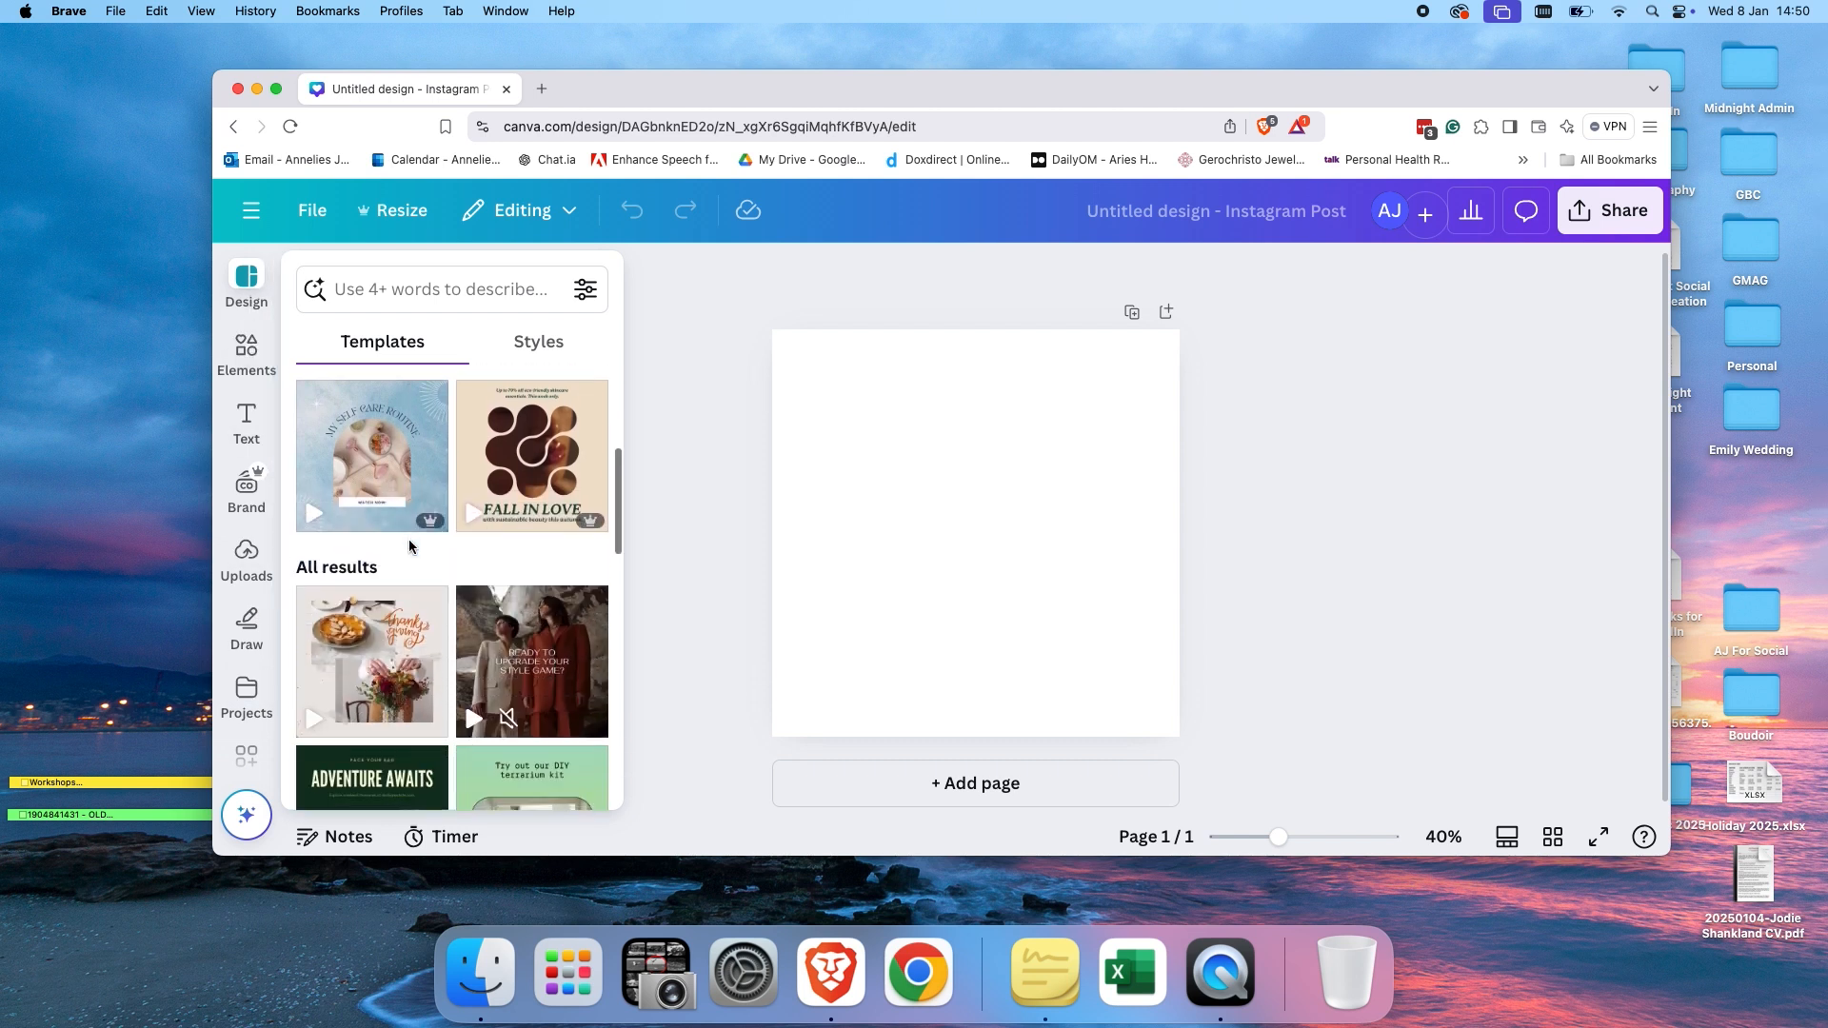
scroll(409, 545, "down", 3)
scroll(407, 457, "up", 10)
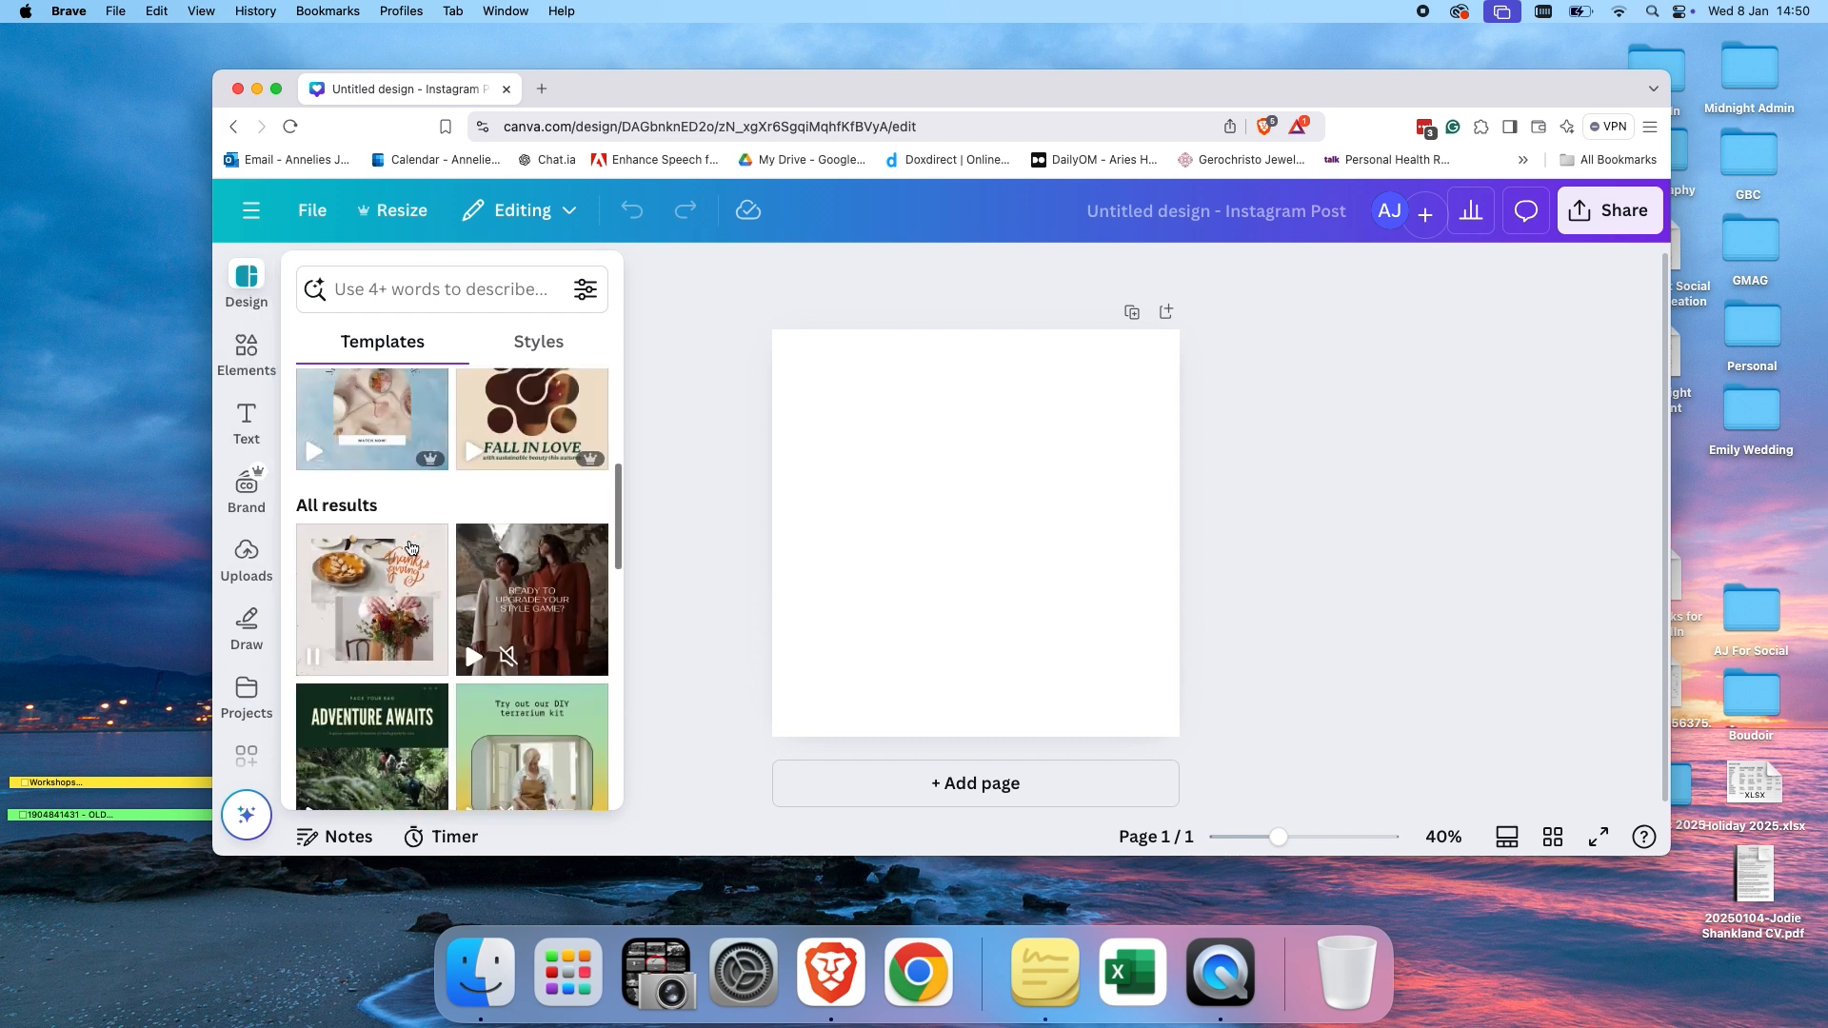
left_click(415, 293)
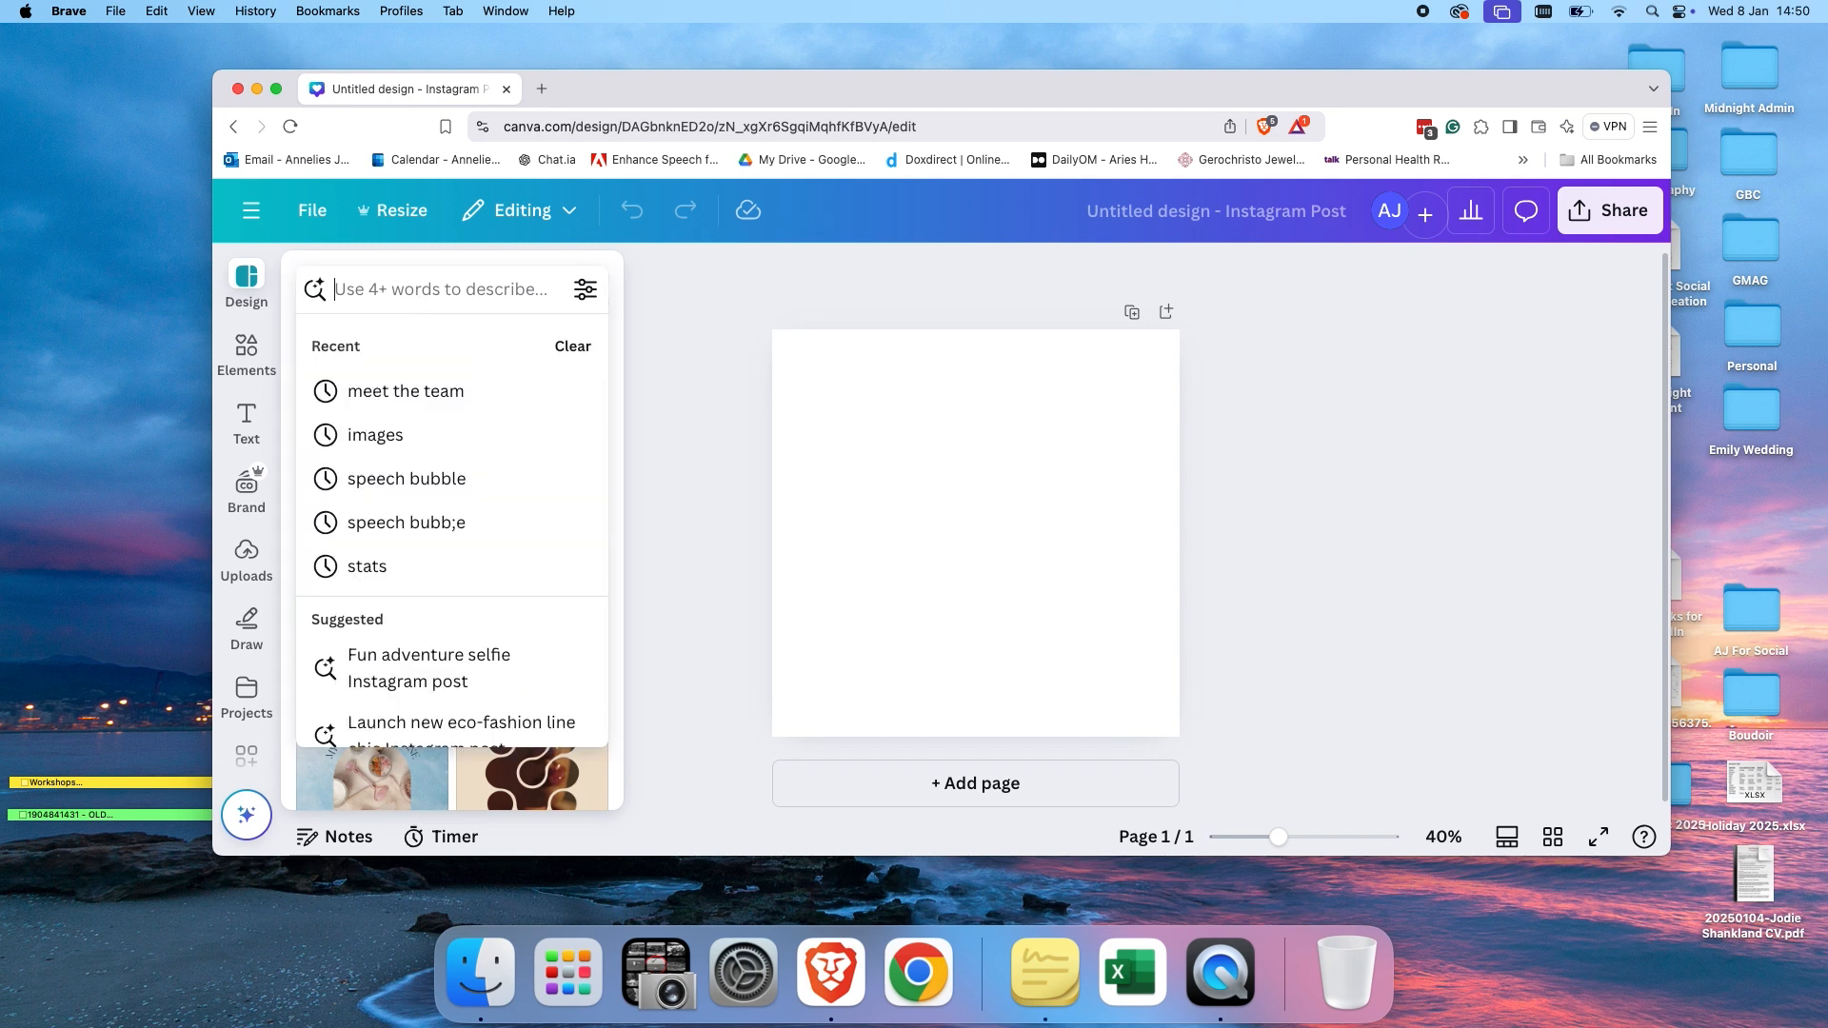
type("trs")
key("BackSpace")
key("BackSpace")
type("est")
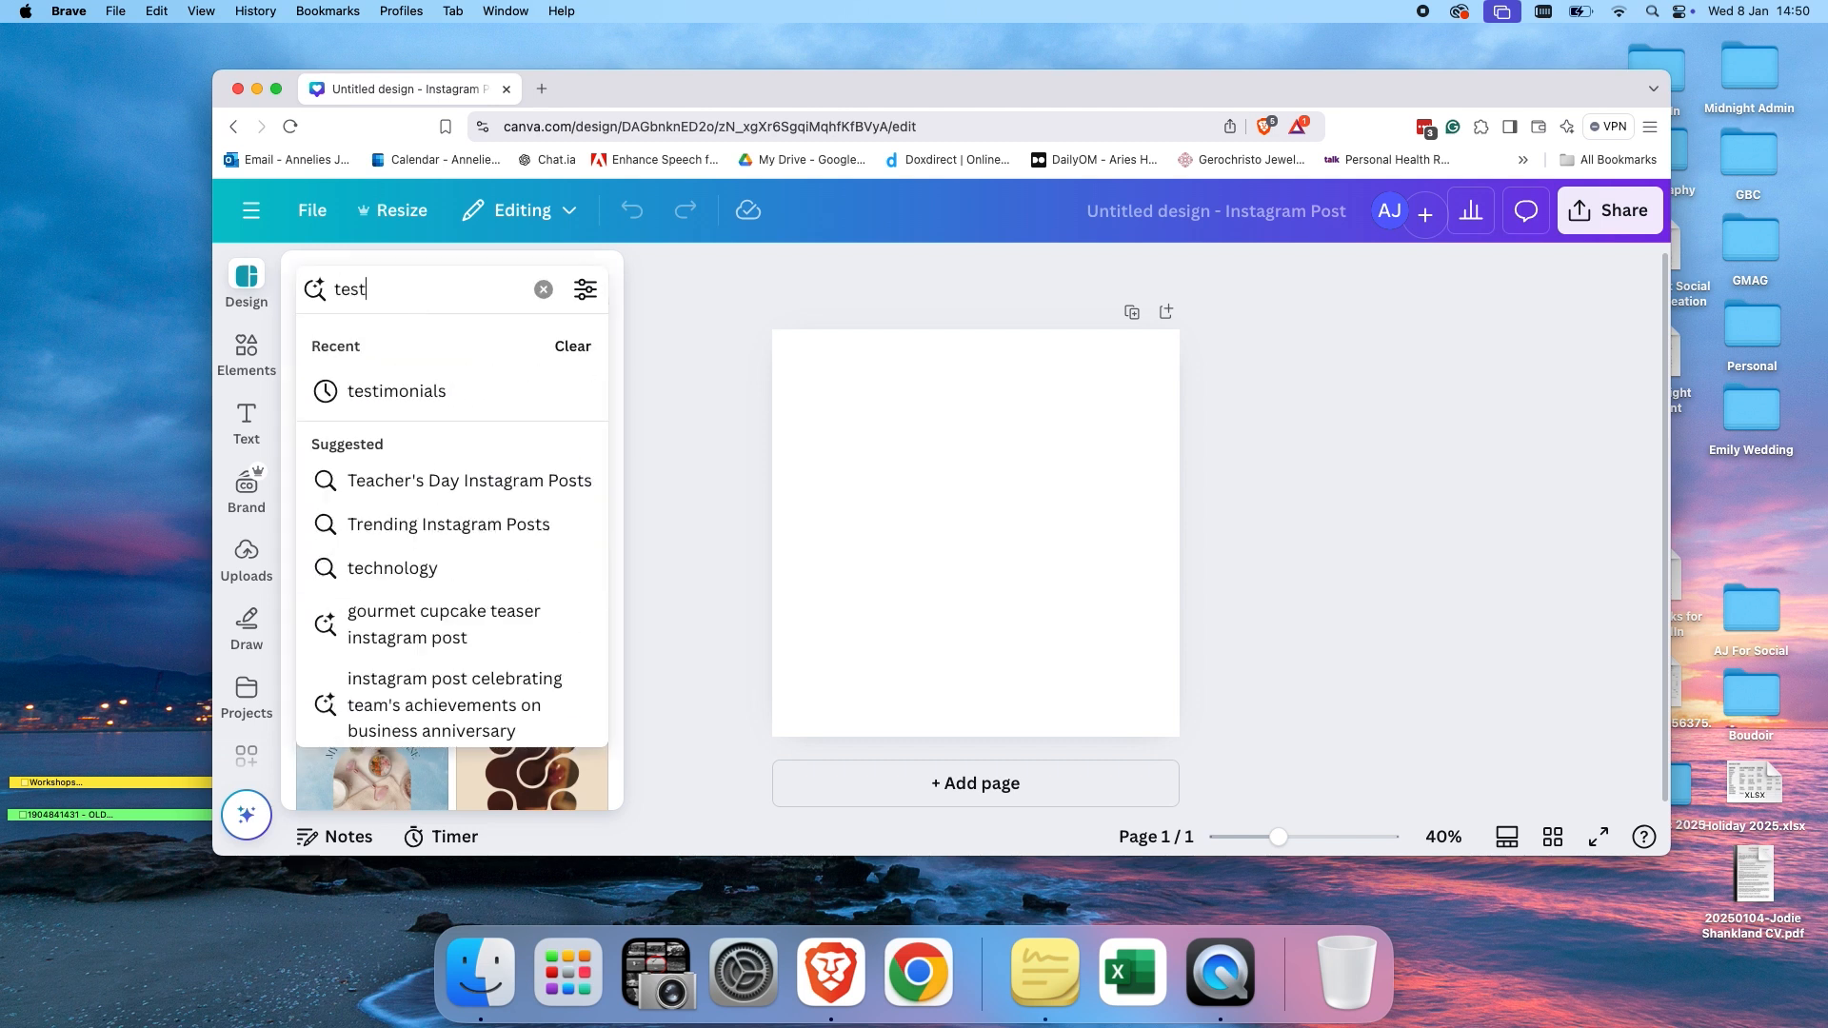
type("imon")
left_click(451, 390)
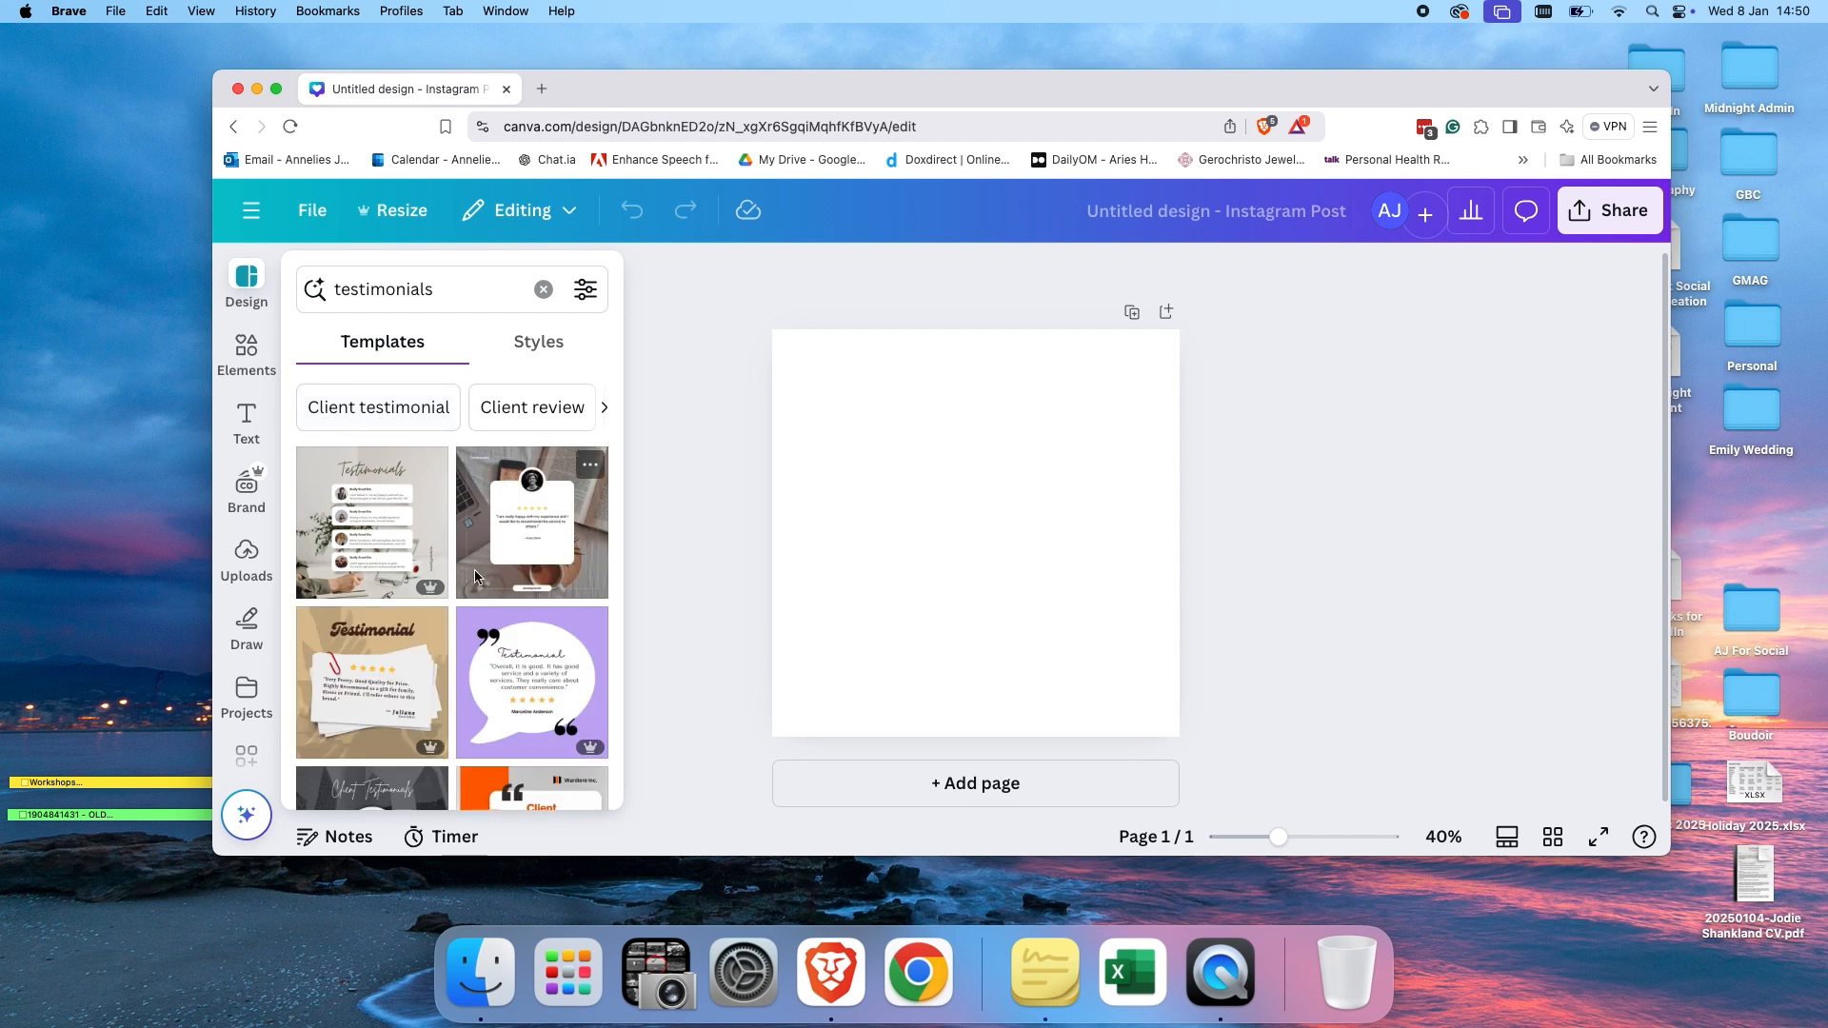
Scroll through the testimonial template results.
scroll(552, 564, "down", 3)
scroll(554, 567, "down", 8)
scroll(554, 567, "down", 9)
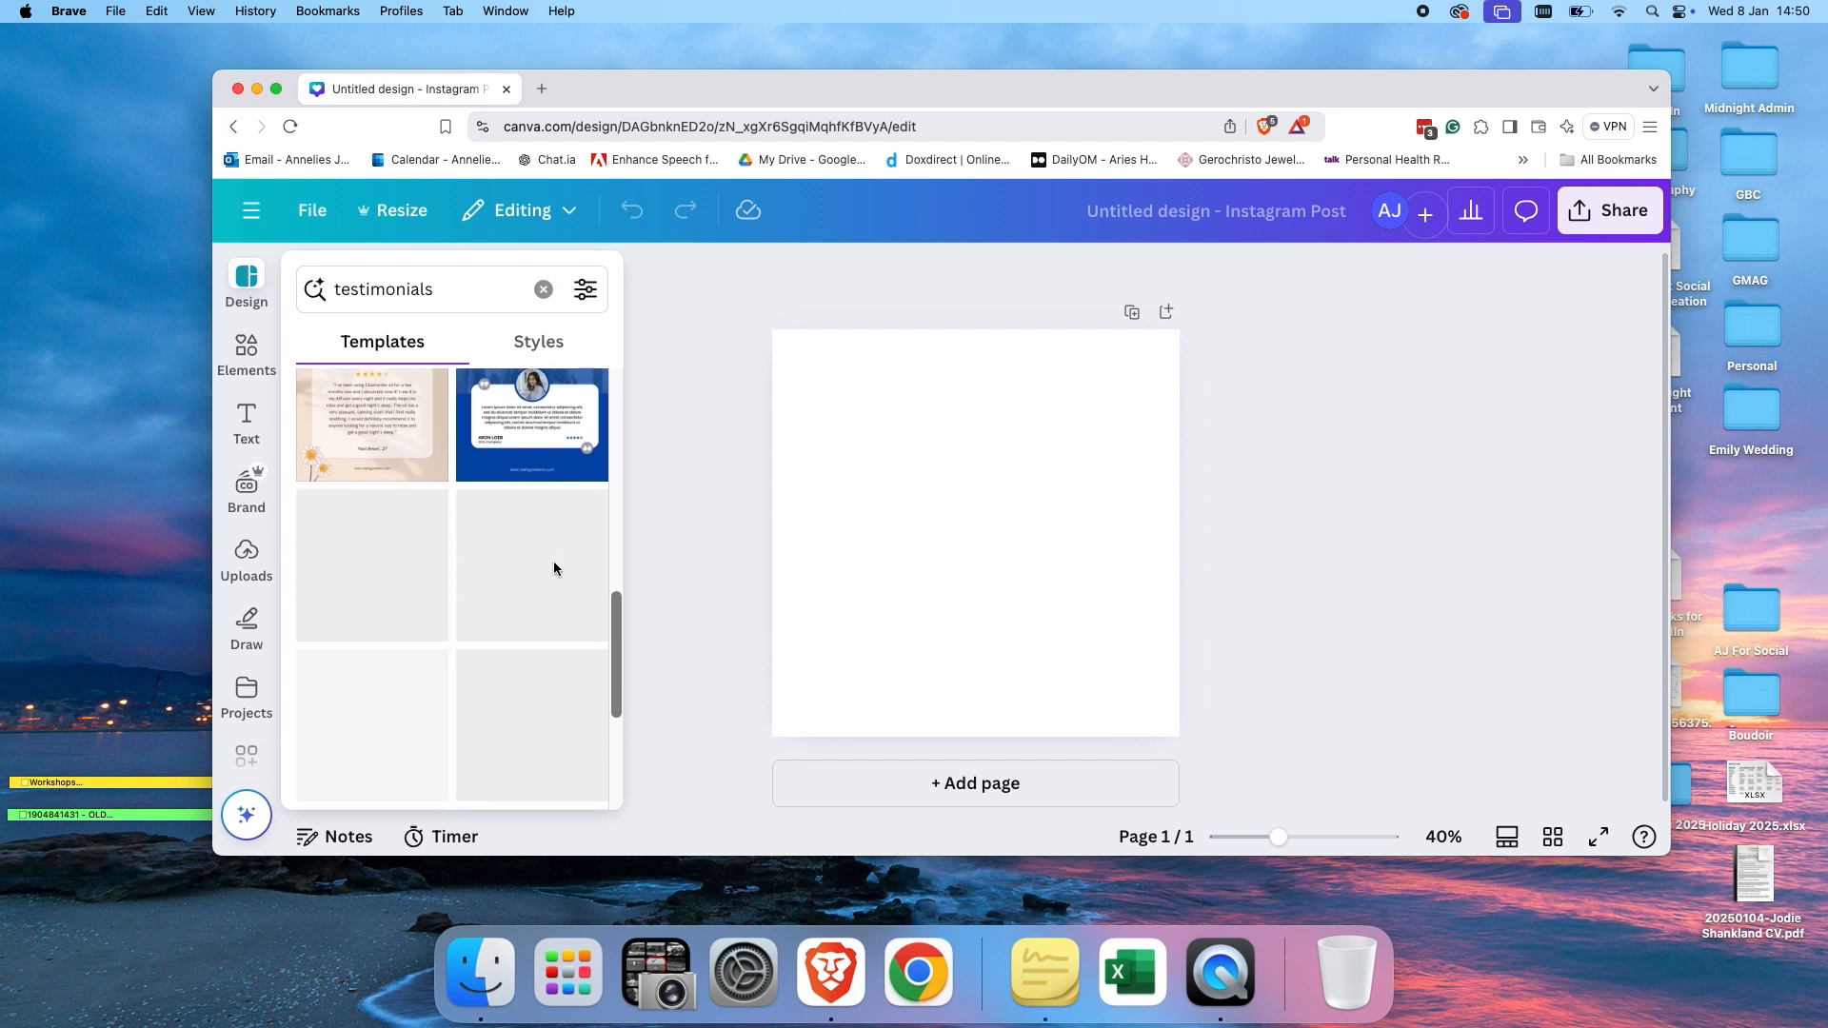
scroll(554, 568, "down", 1)
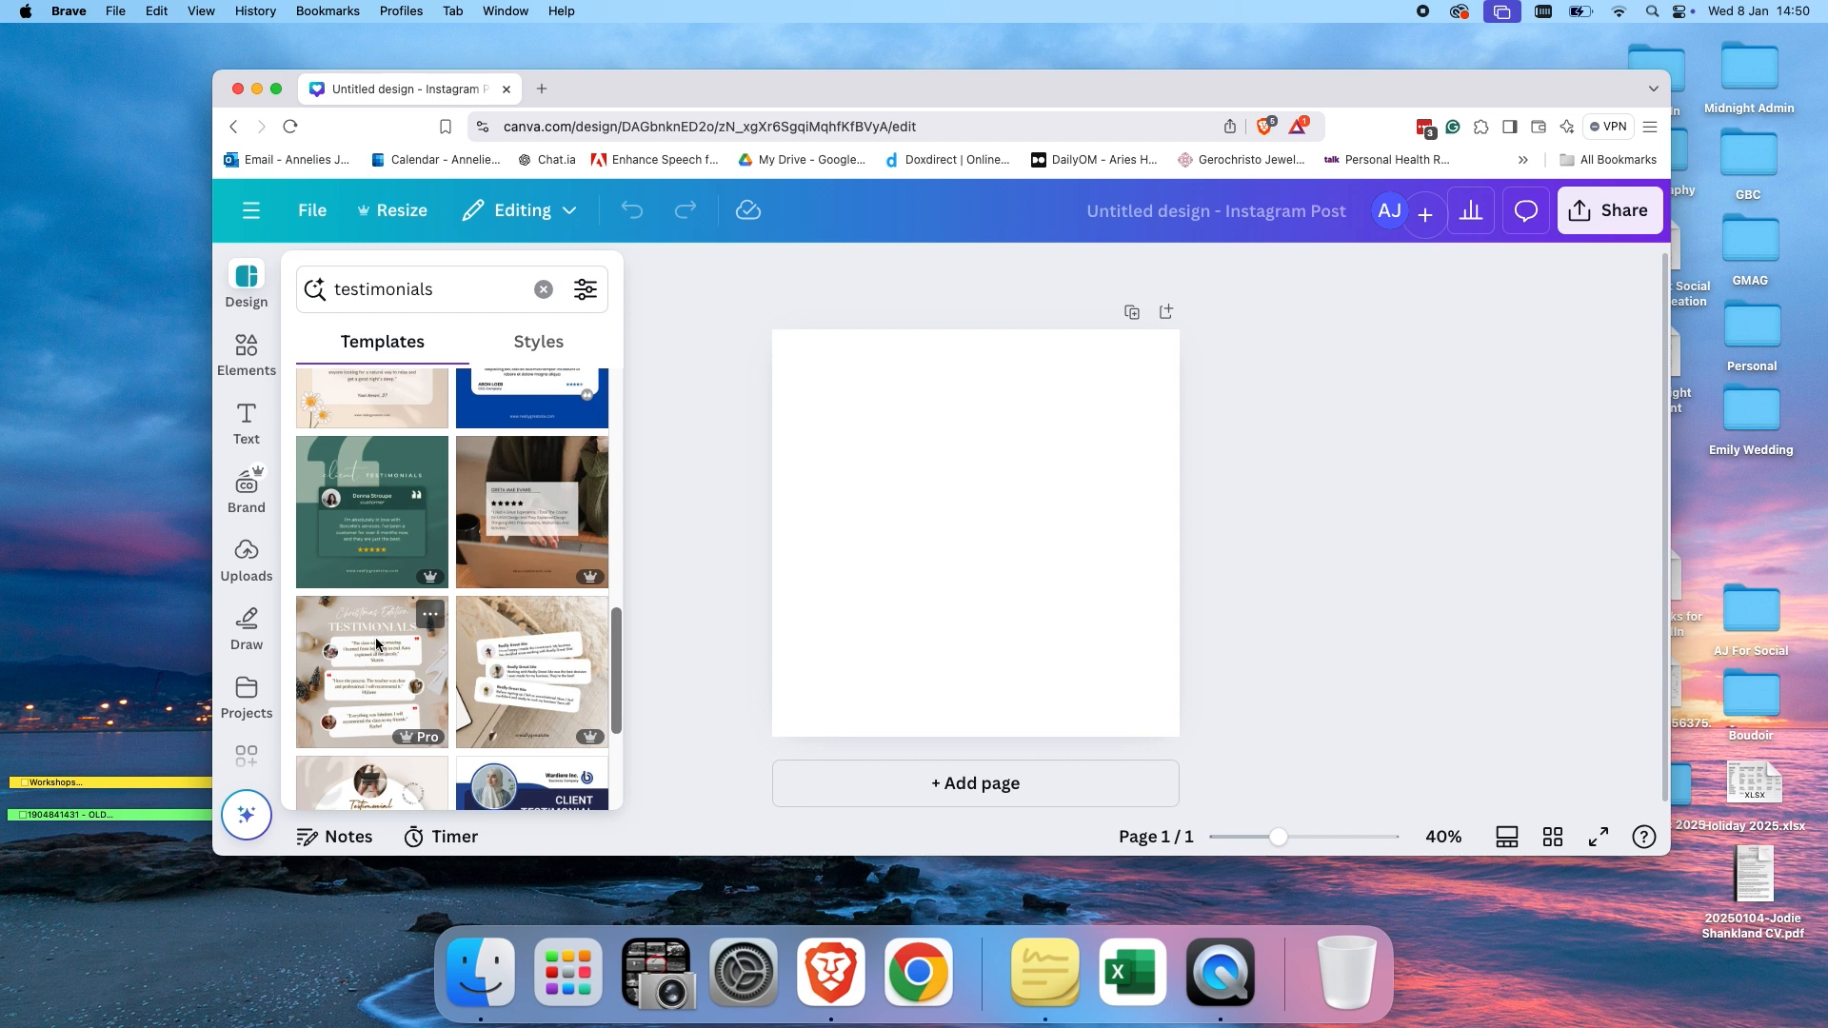
scroll(391, 660, "down", 3)
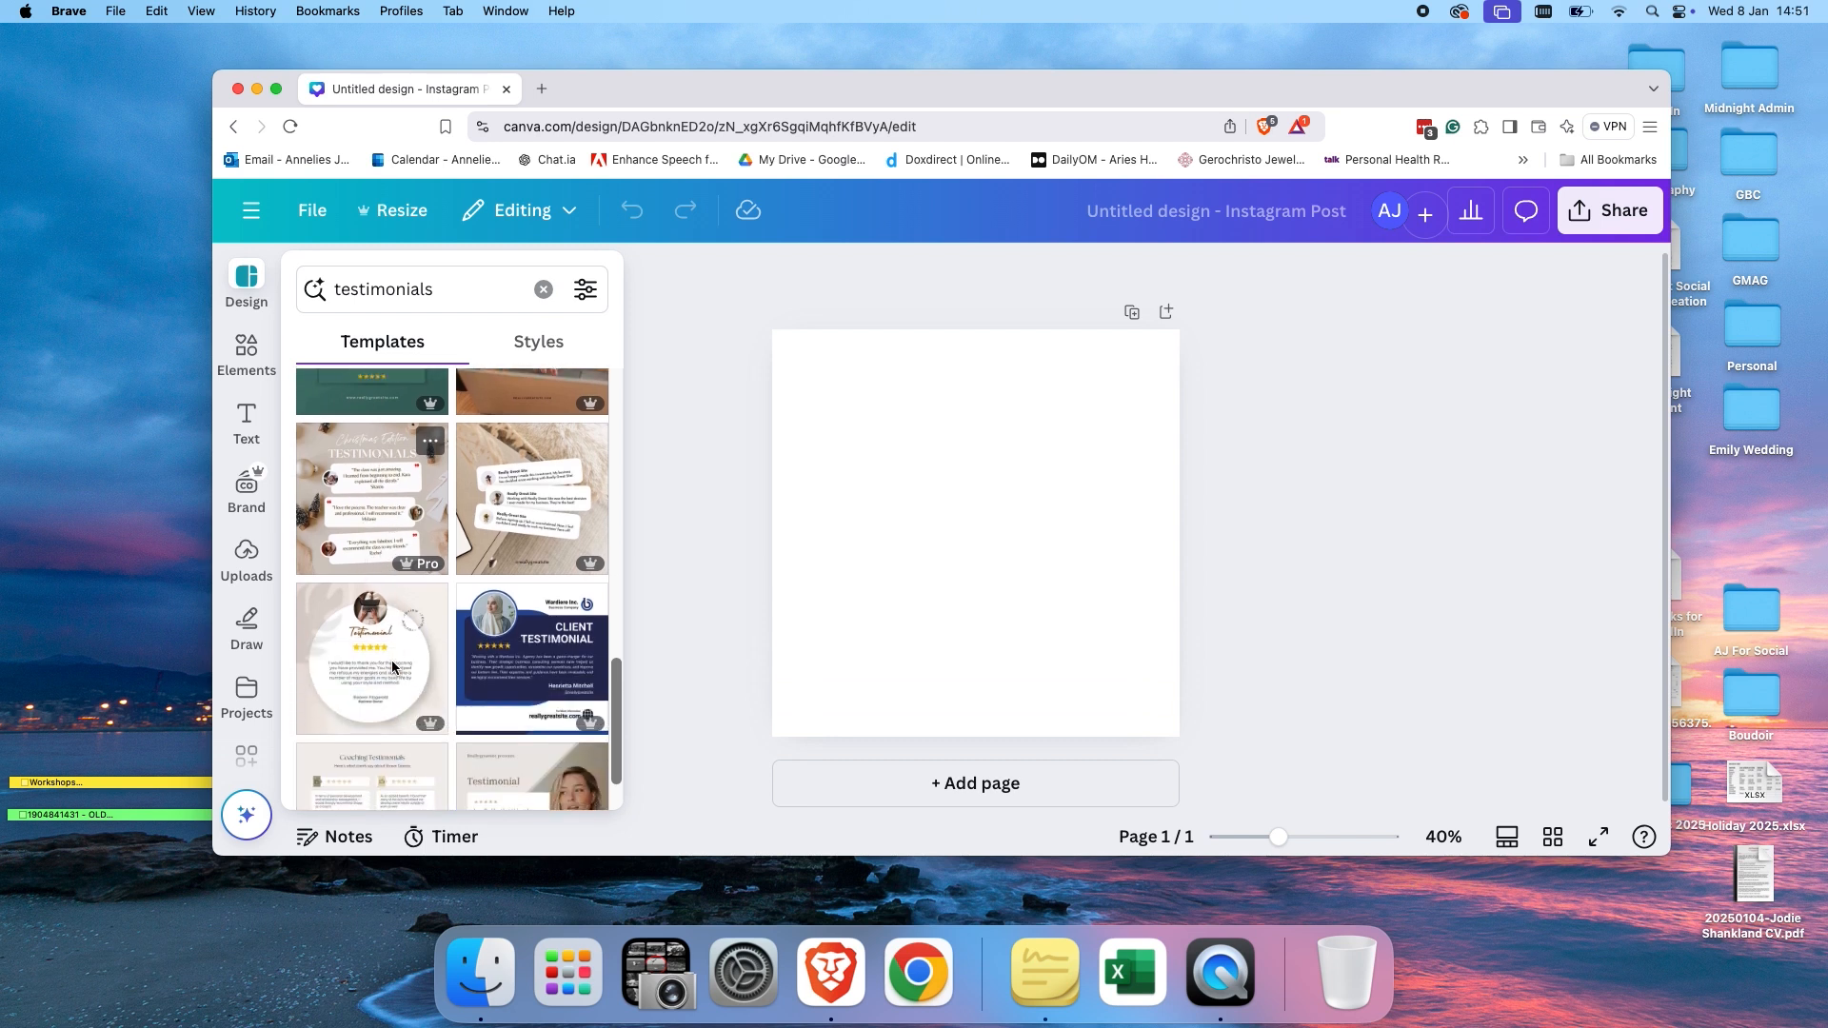
scroll(398, 654, "down", 3)
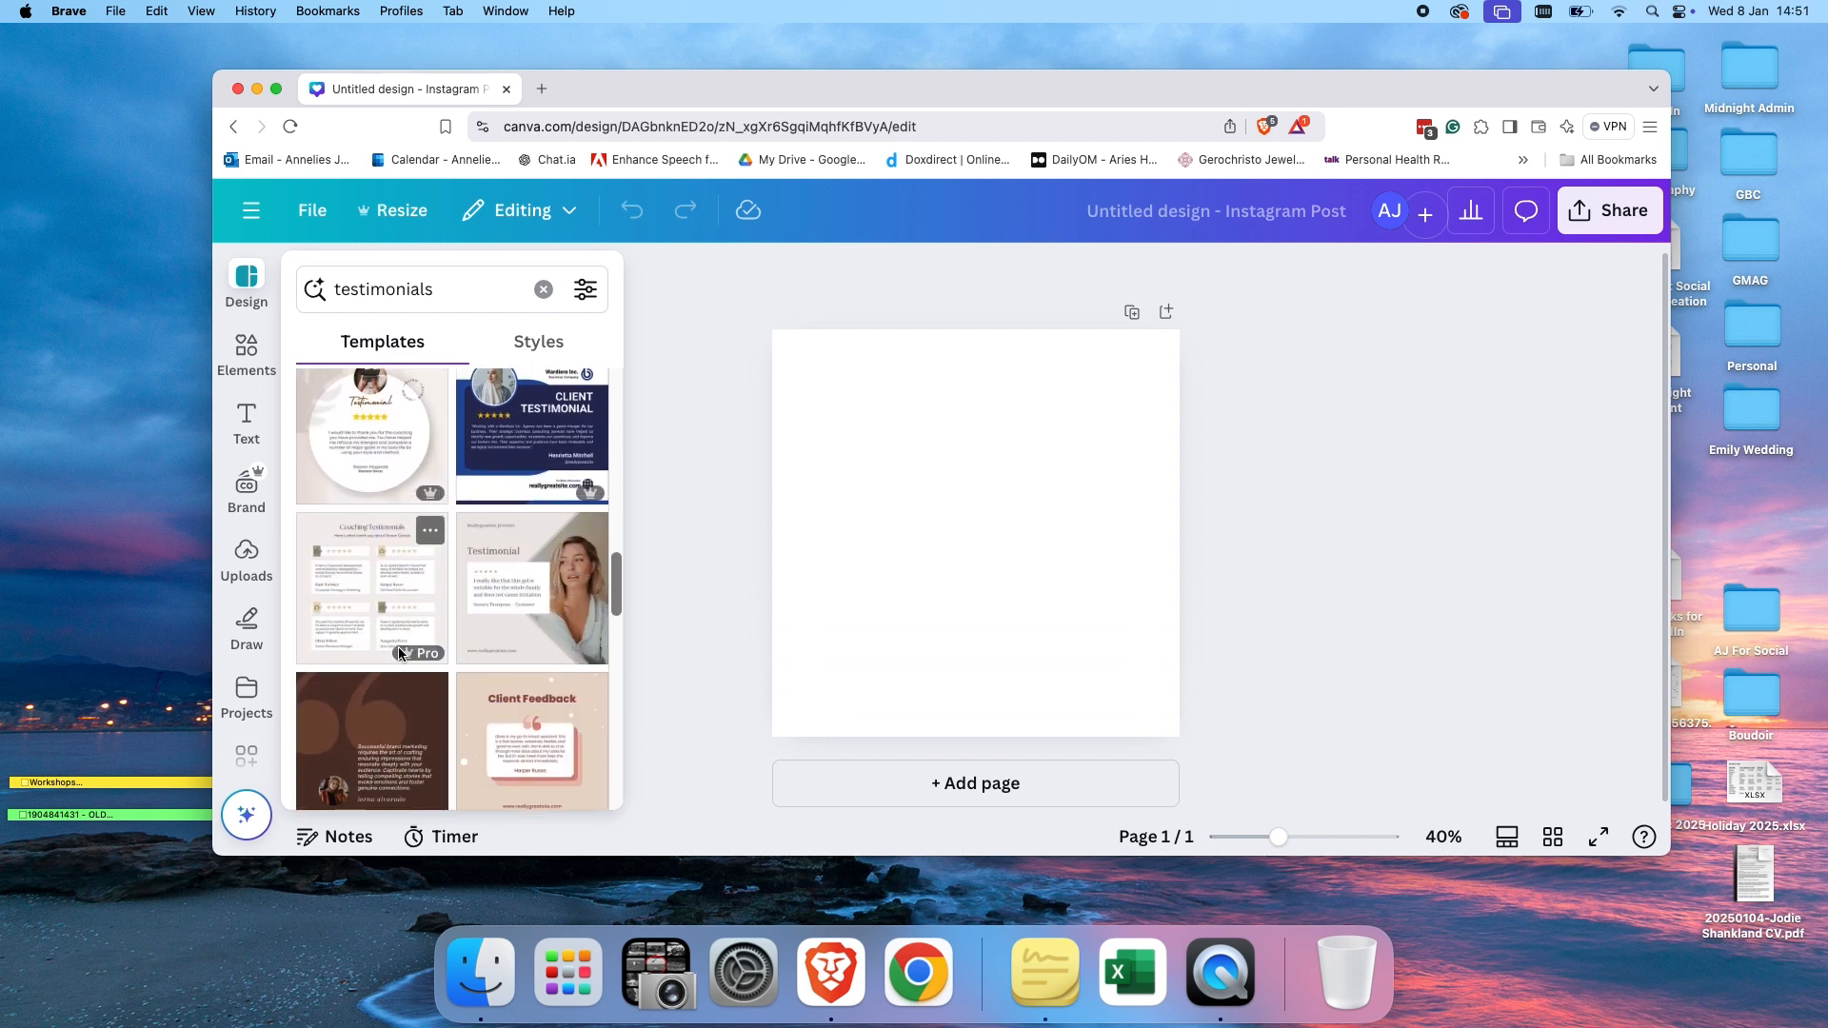
scroll(398, 654, "up", 5)
scroll(398, 654, "up", 5)
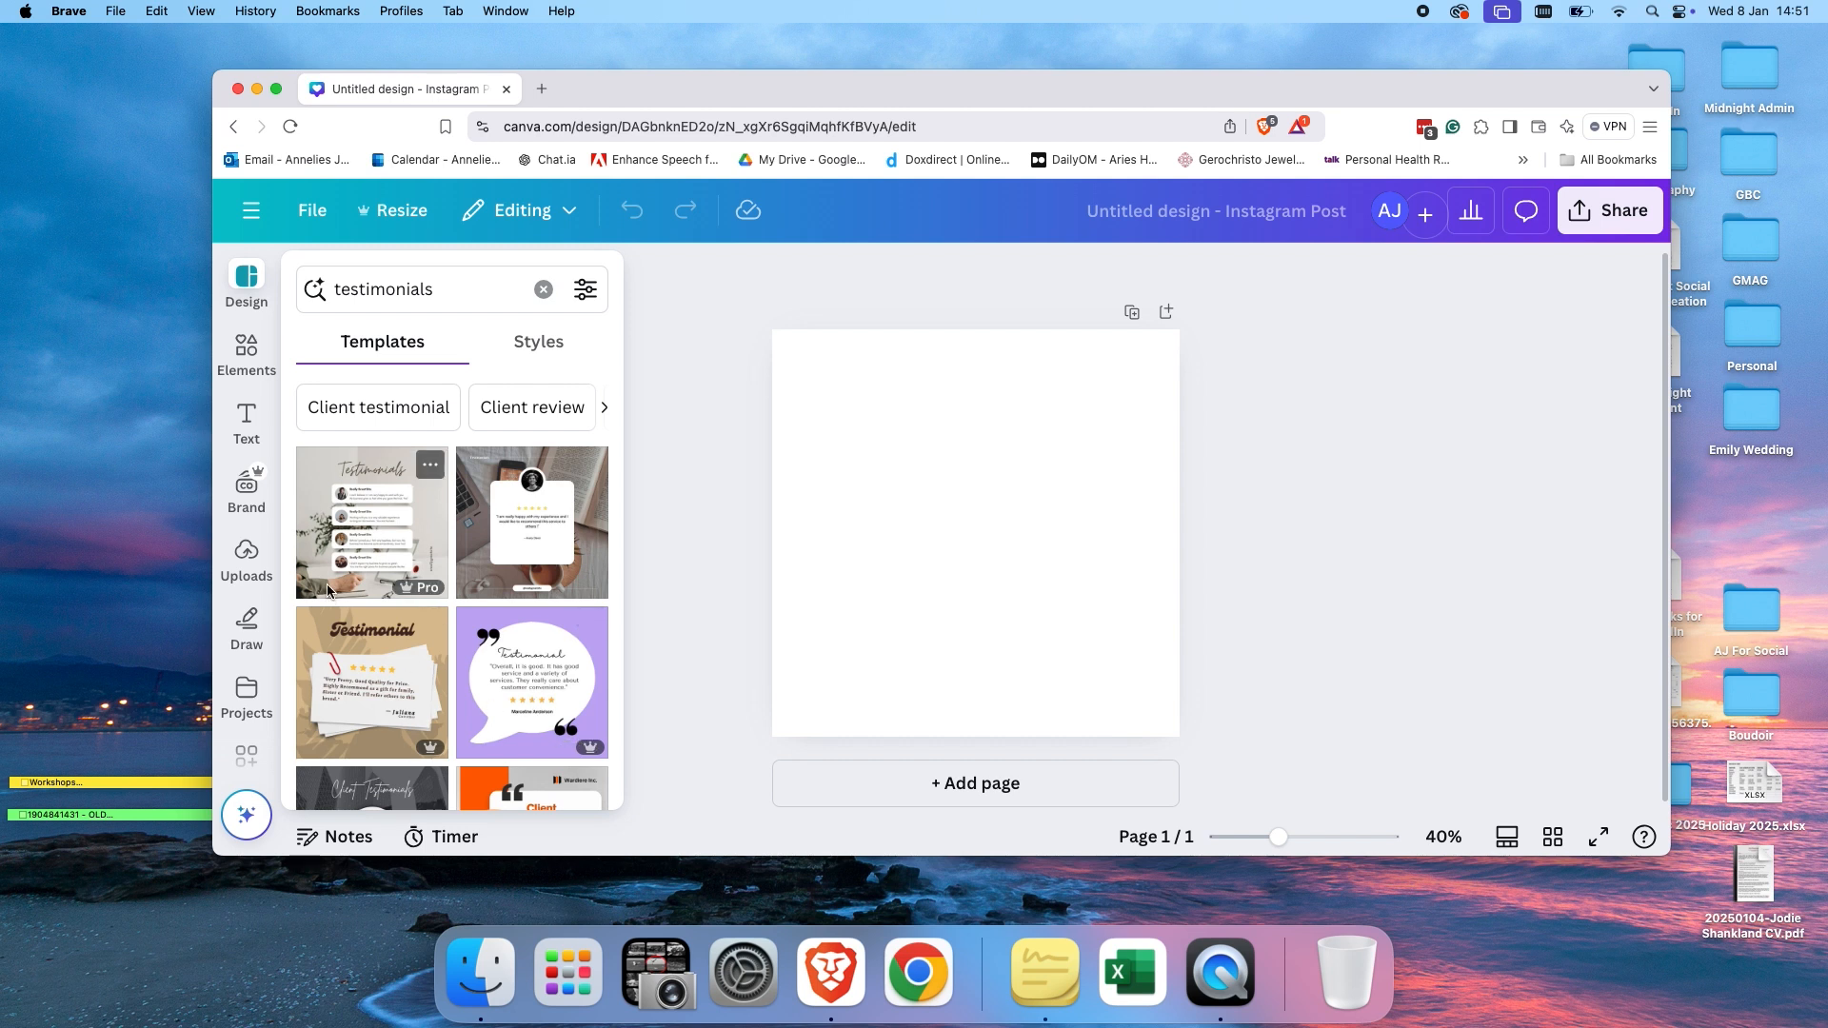
Search Elements for frames and add a square landscape frame to the page.
left_click(253, 362)
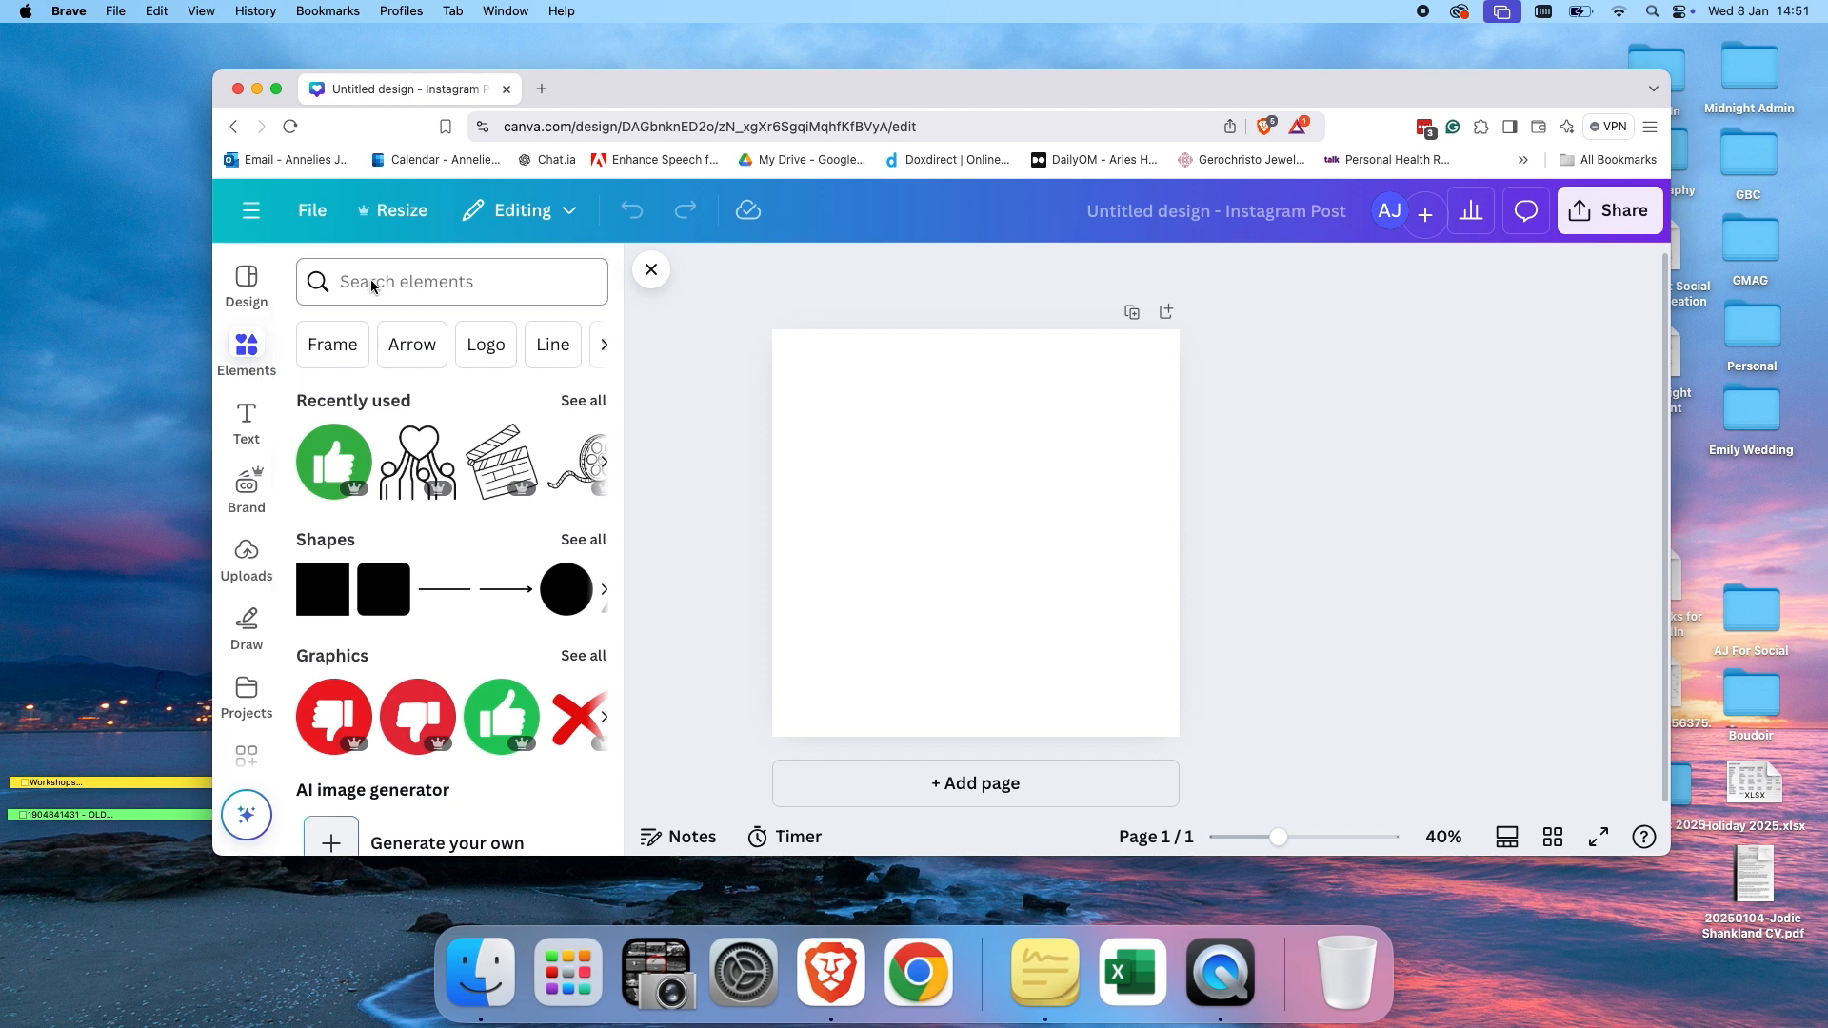
left_click(343, 345)
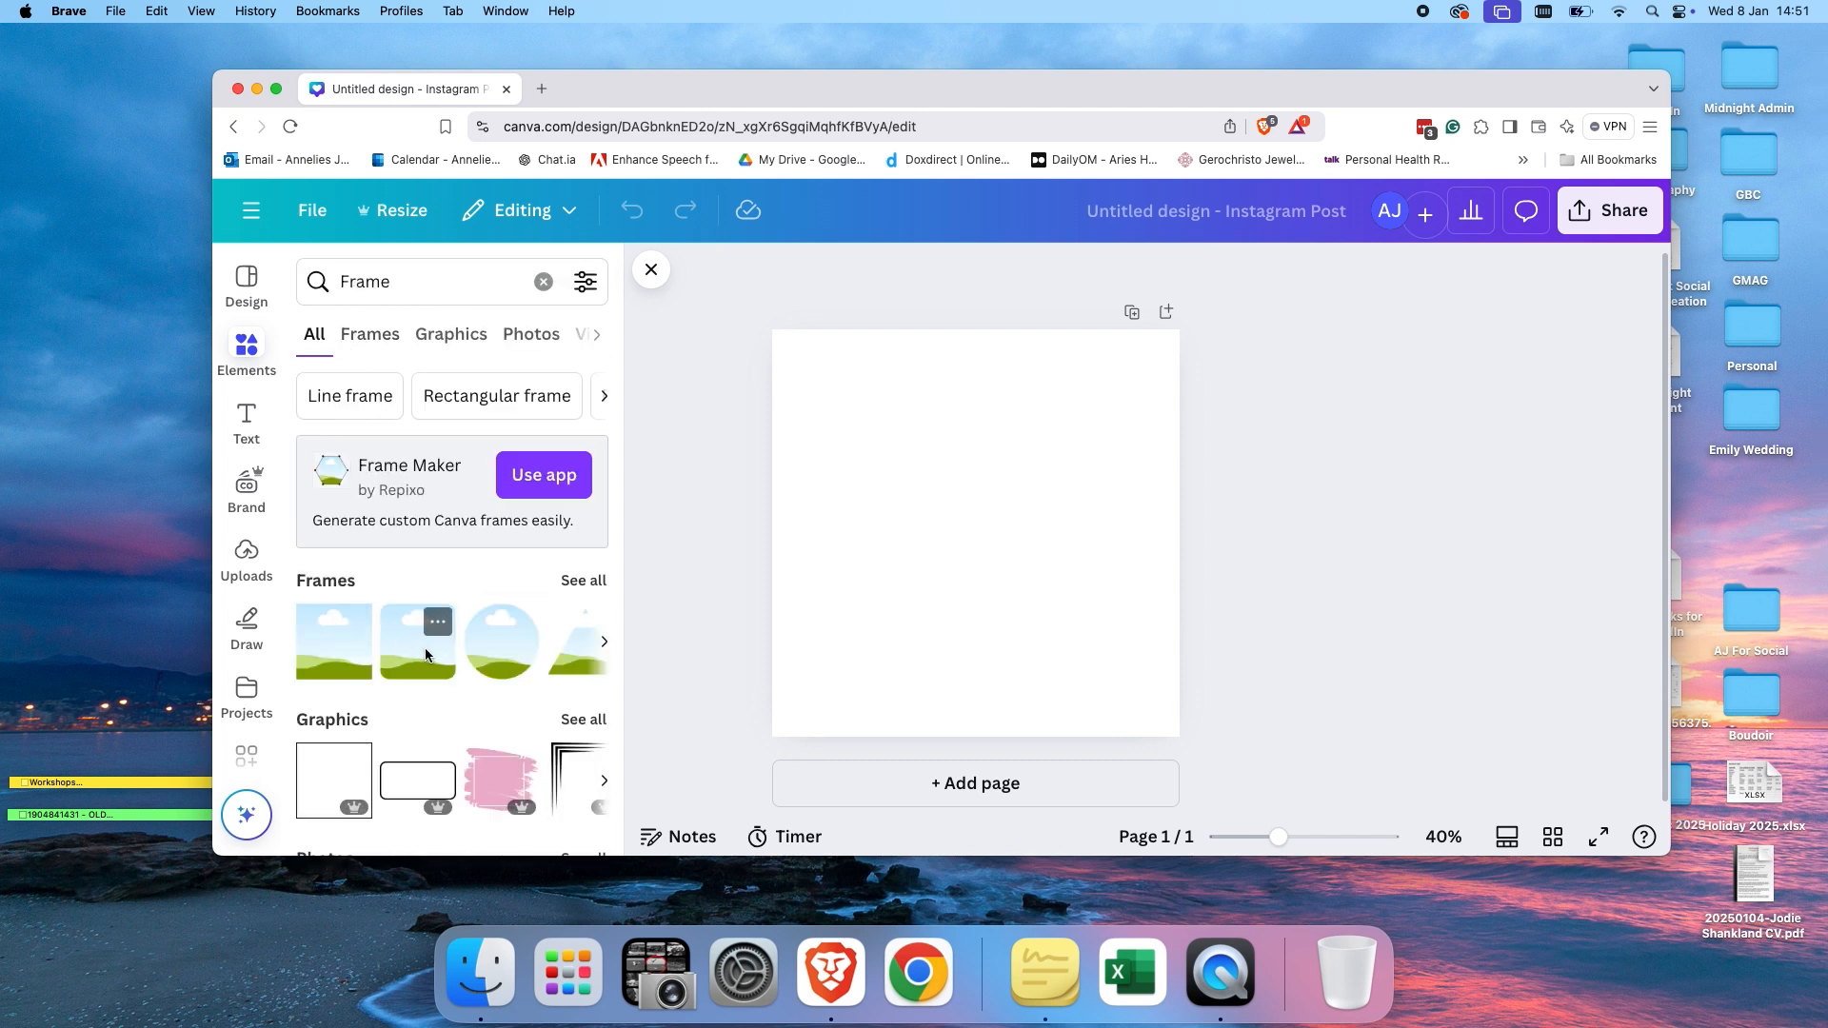
left_click(350, 647)
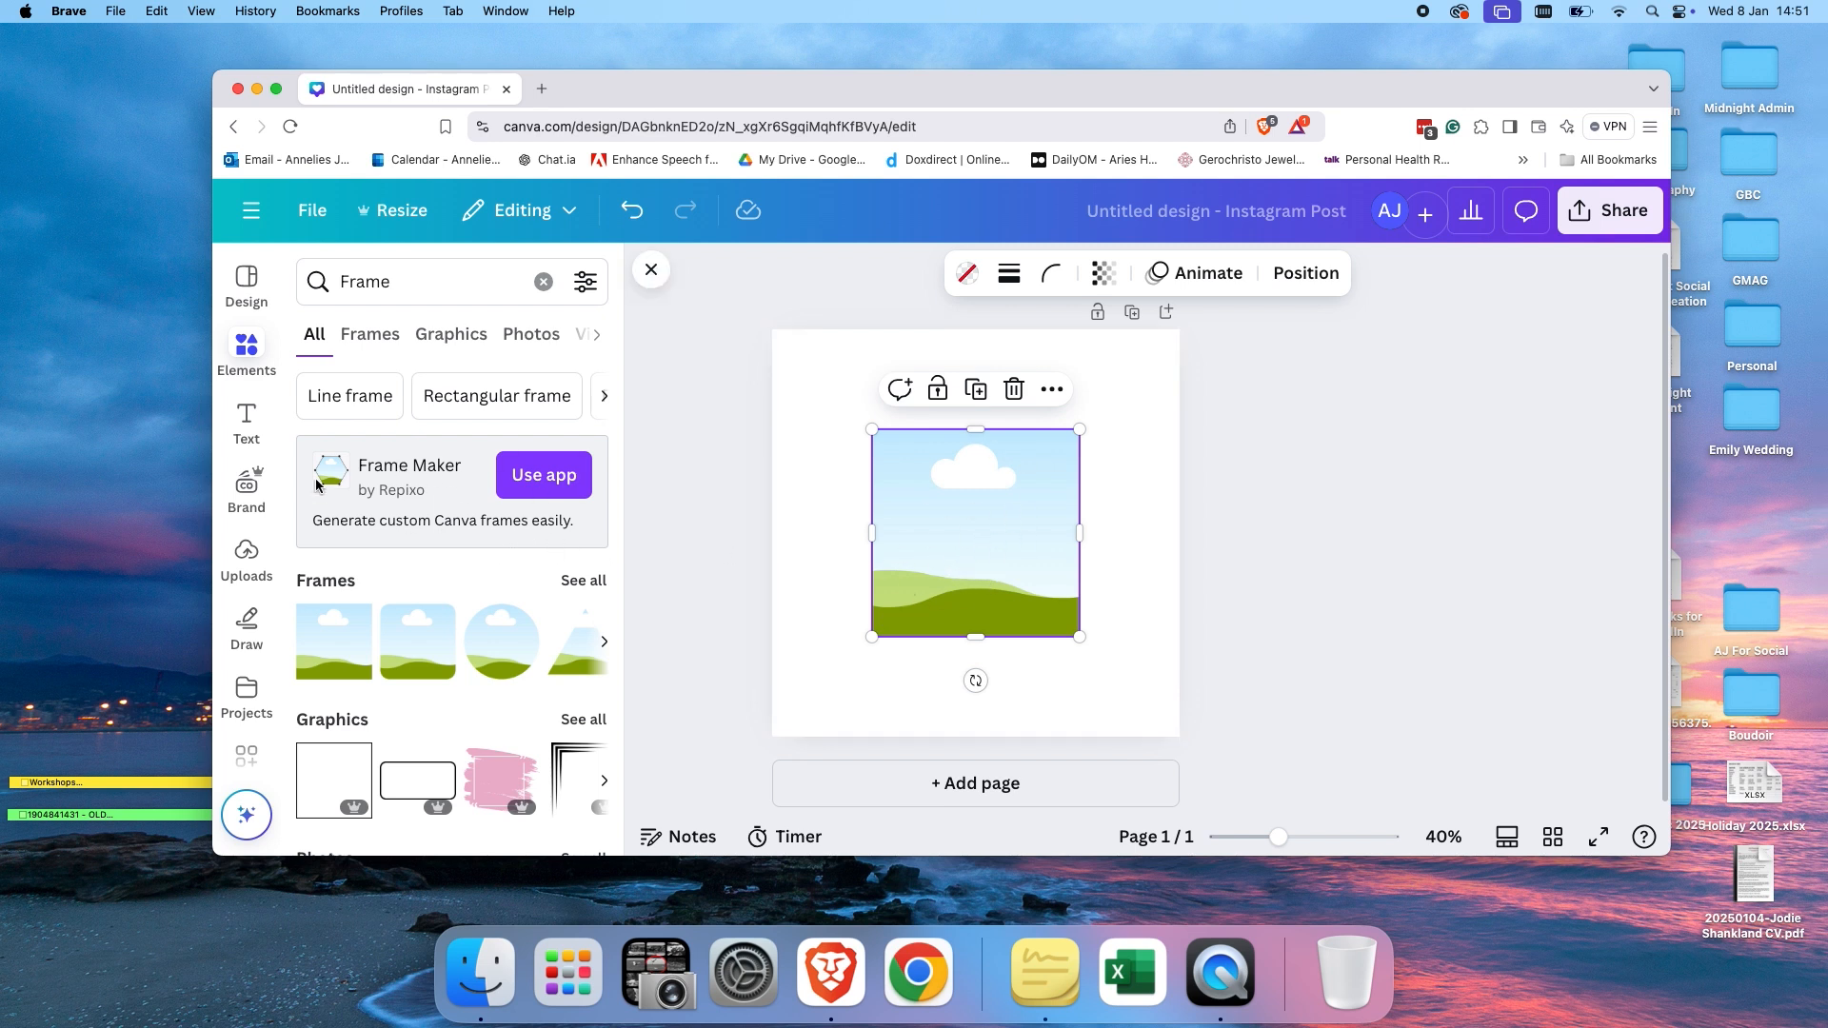
Fill the frame with an uploaded photo of a woman in a white shirt.
left_click(249, 555)
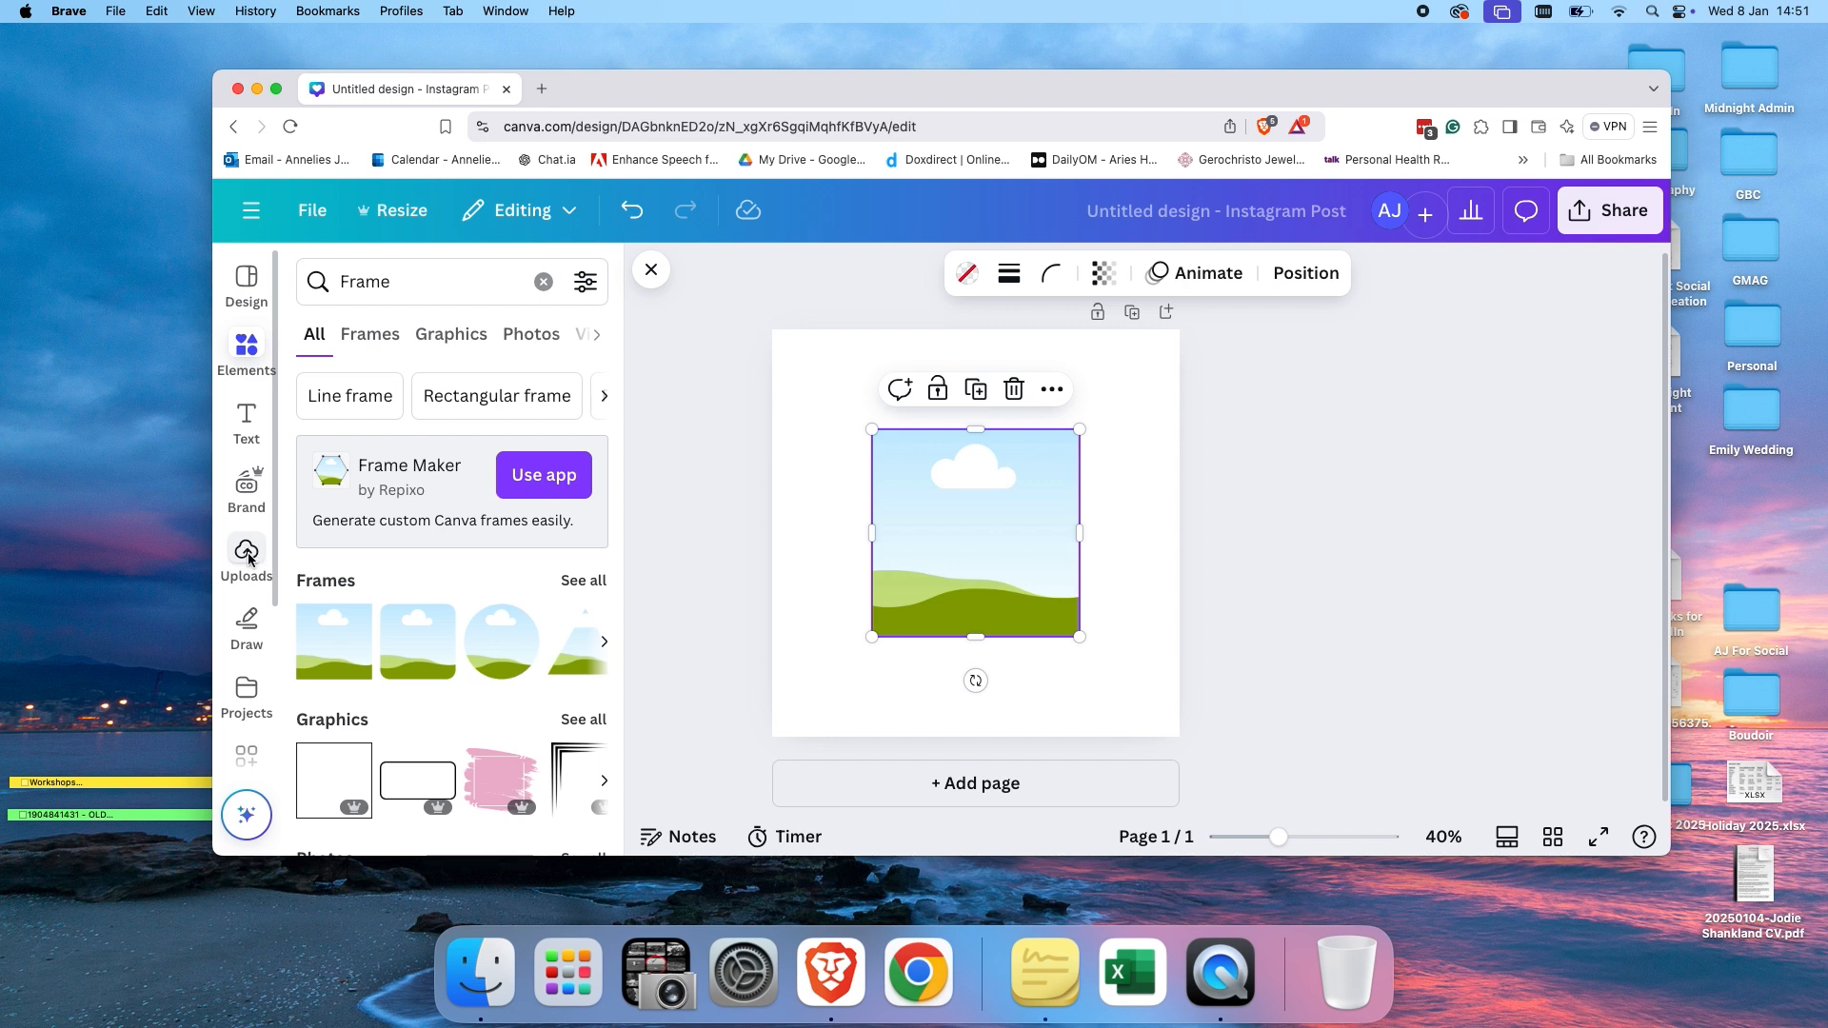
left_click_drag(402, 550, 936, 514)
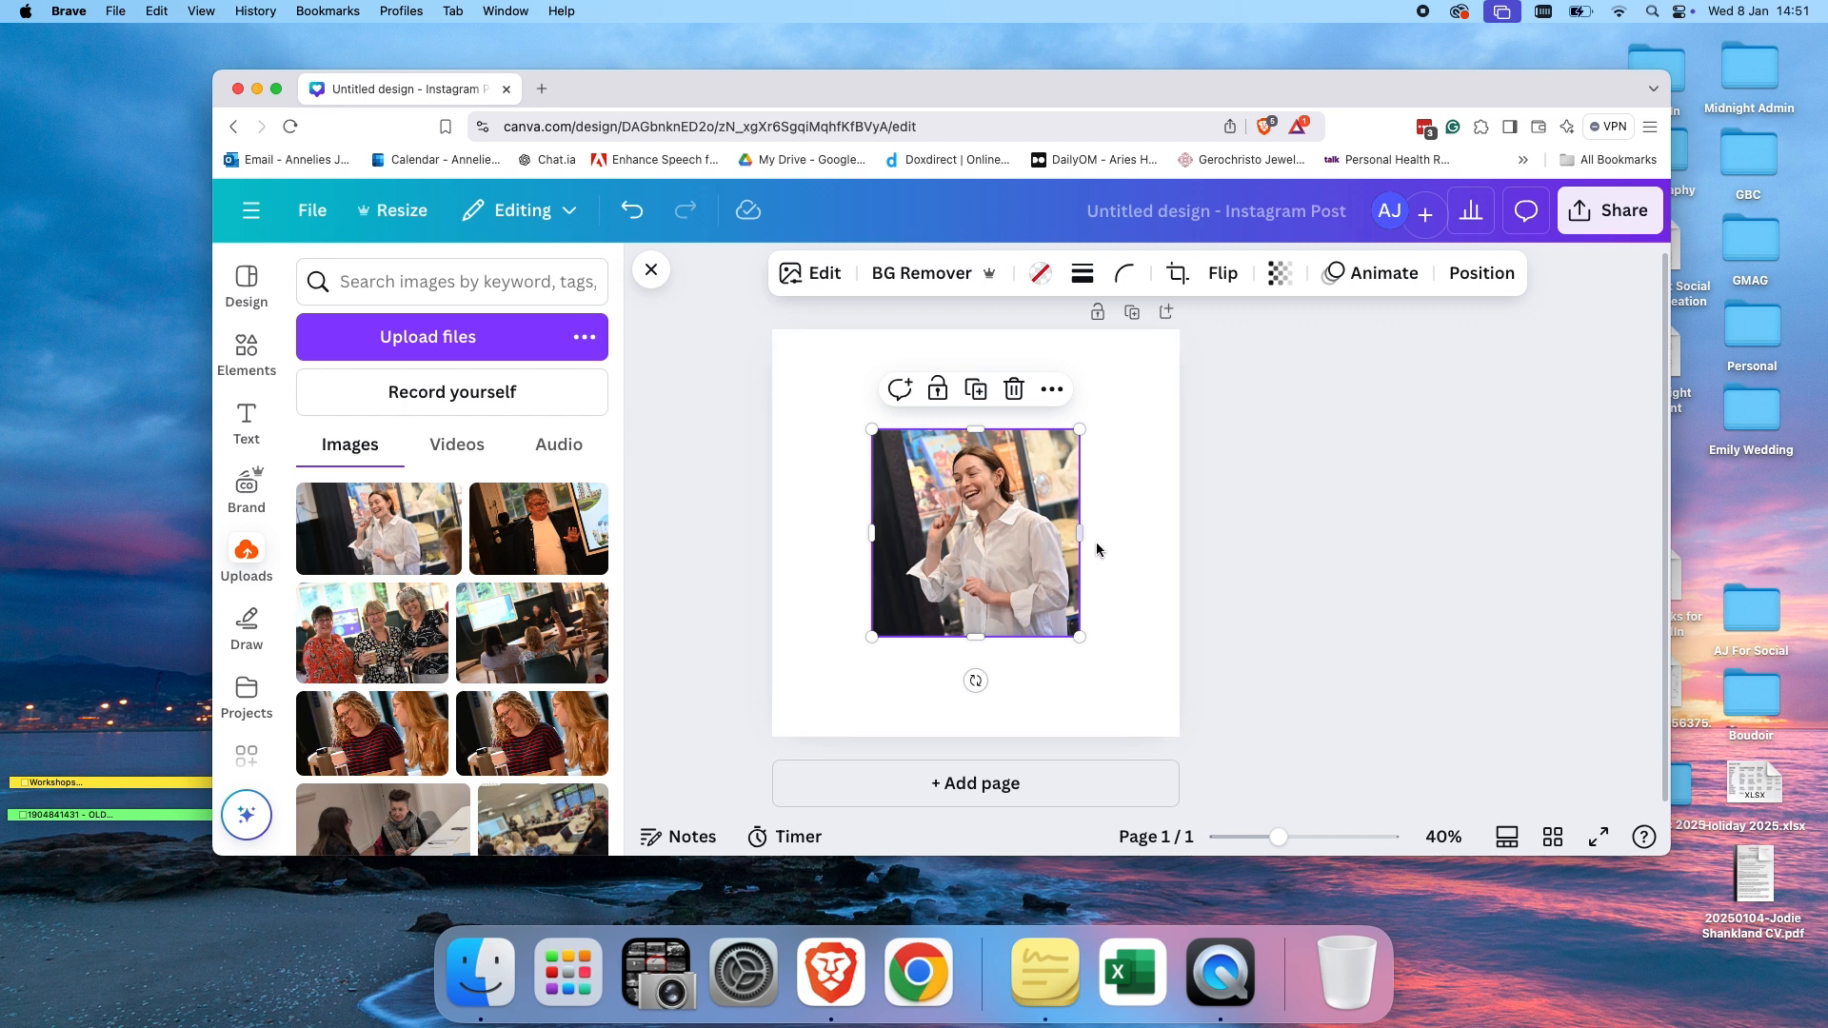
left_click(1109, 514)
left_click(1043, 520)
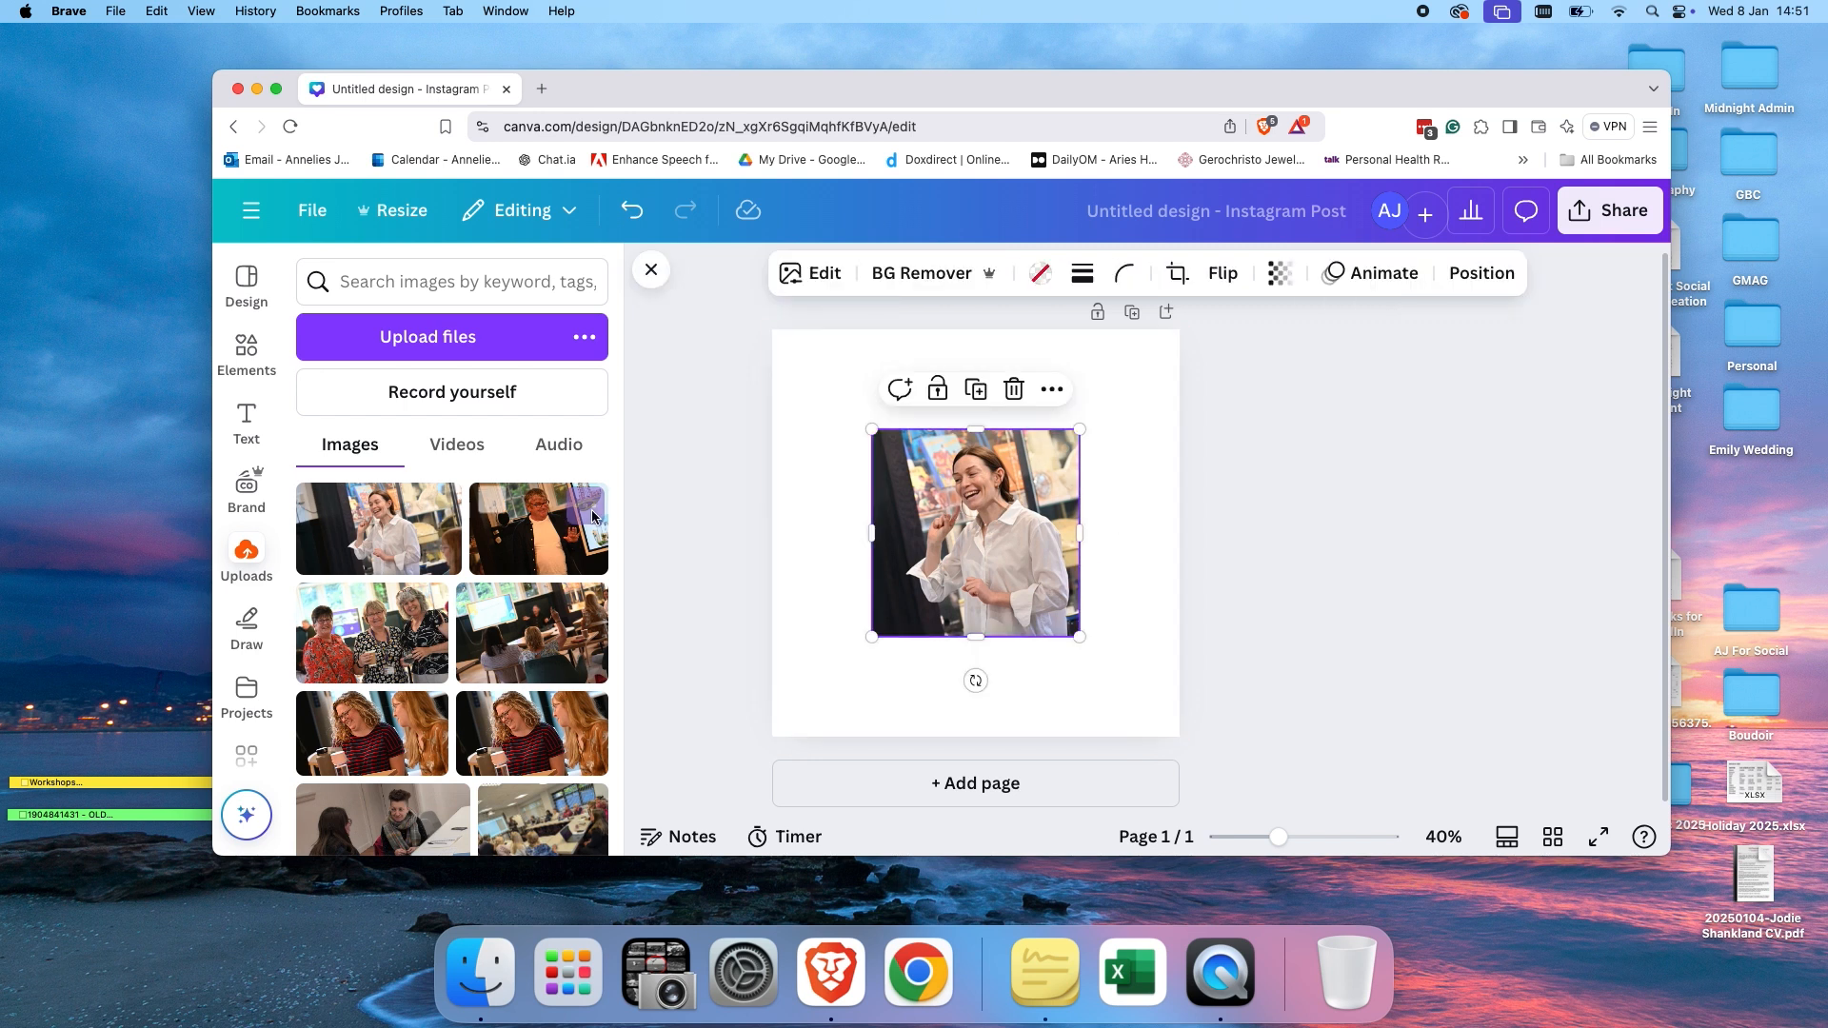
Browse the Frames results in Elements, then clear the element search.
left_click(244, 367)
left_click(585, 586)
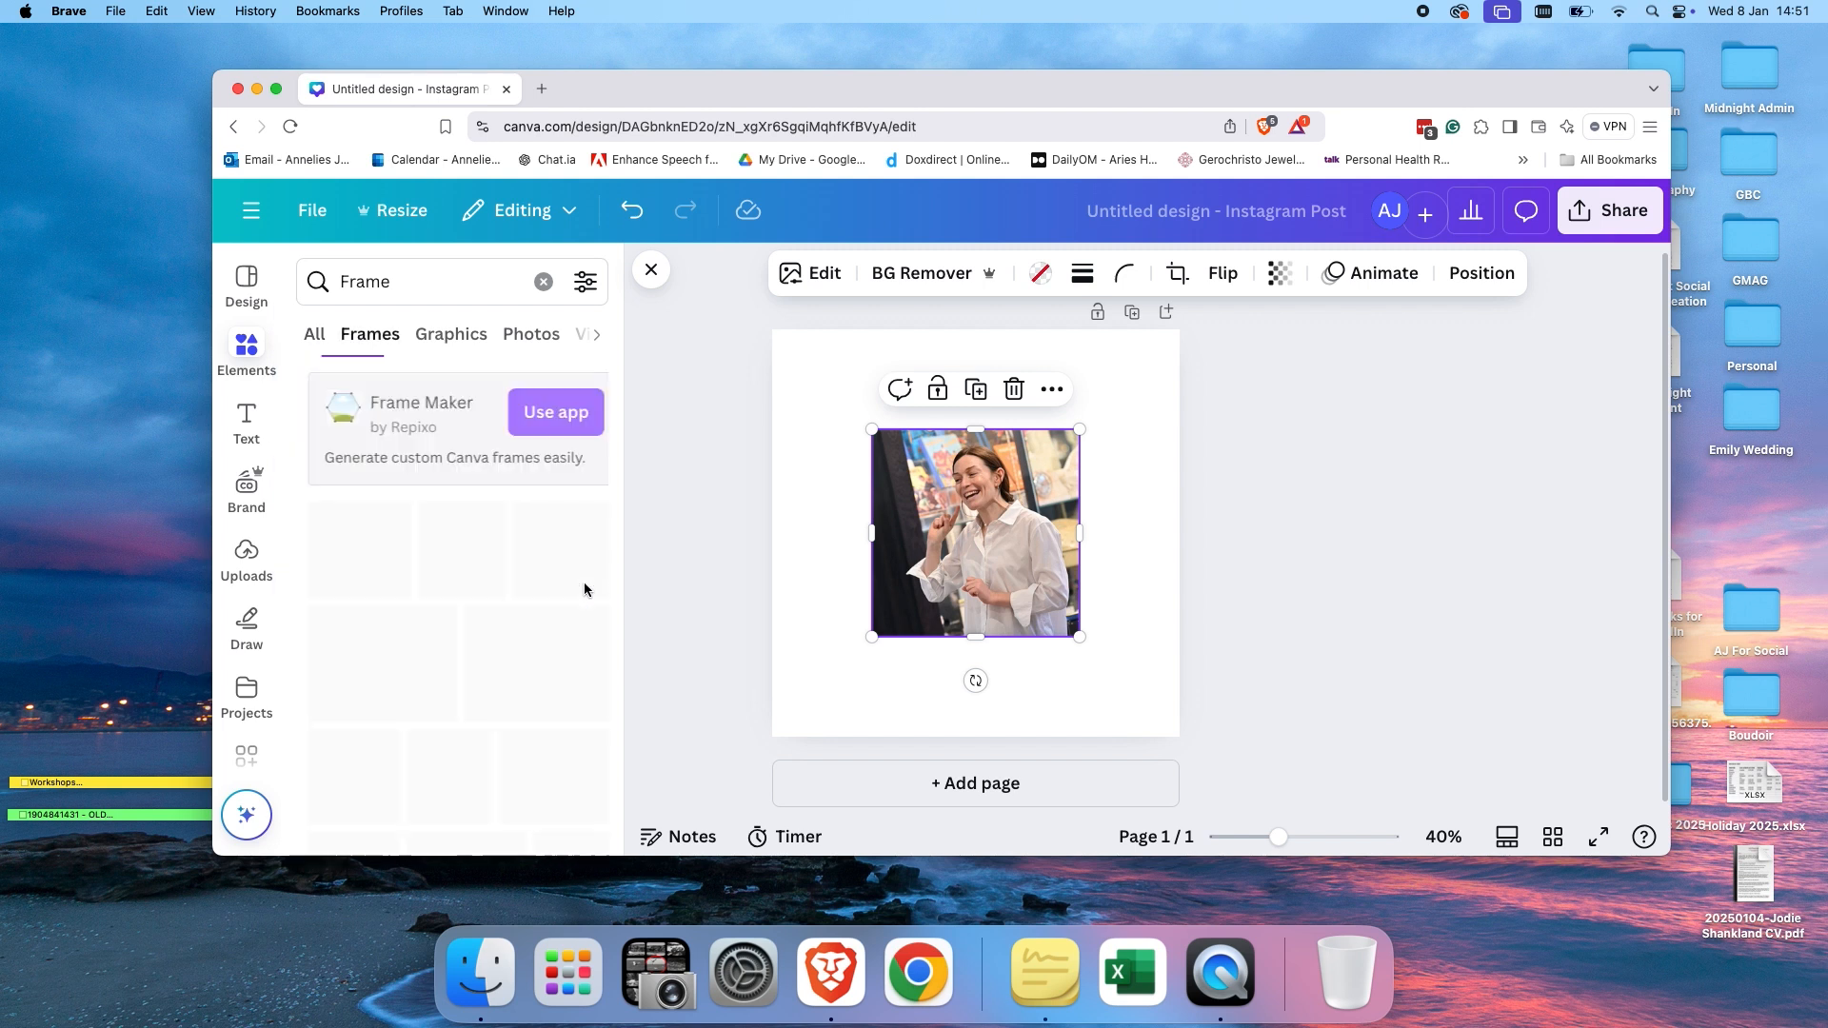
scroll(485, 629, "down", 5)
scroll(501, 654, "down", 5)
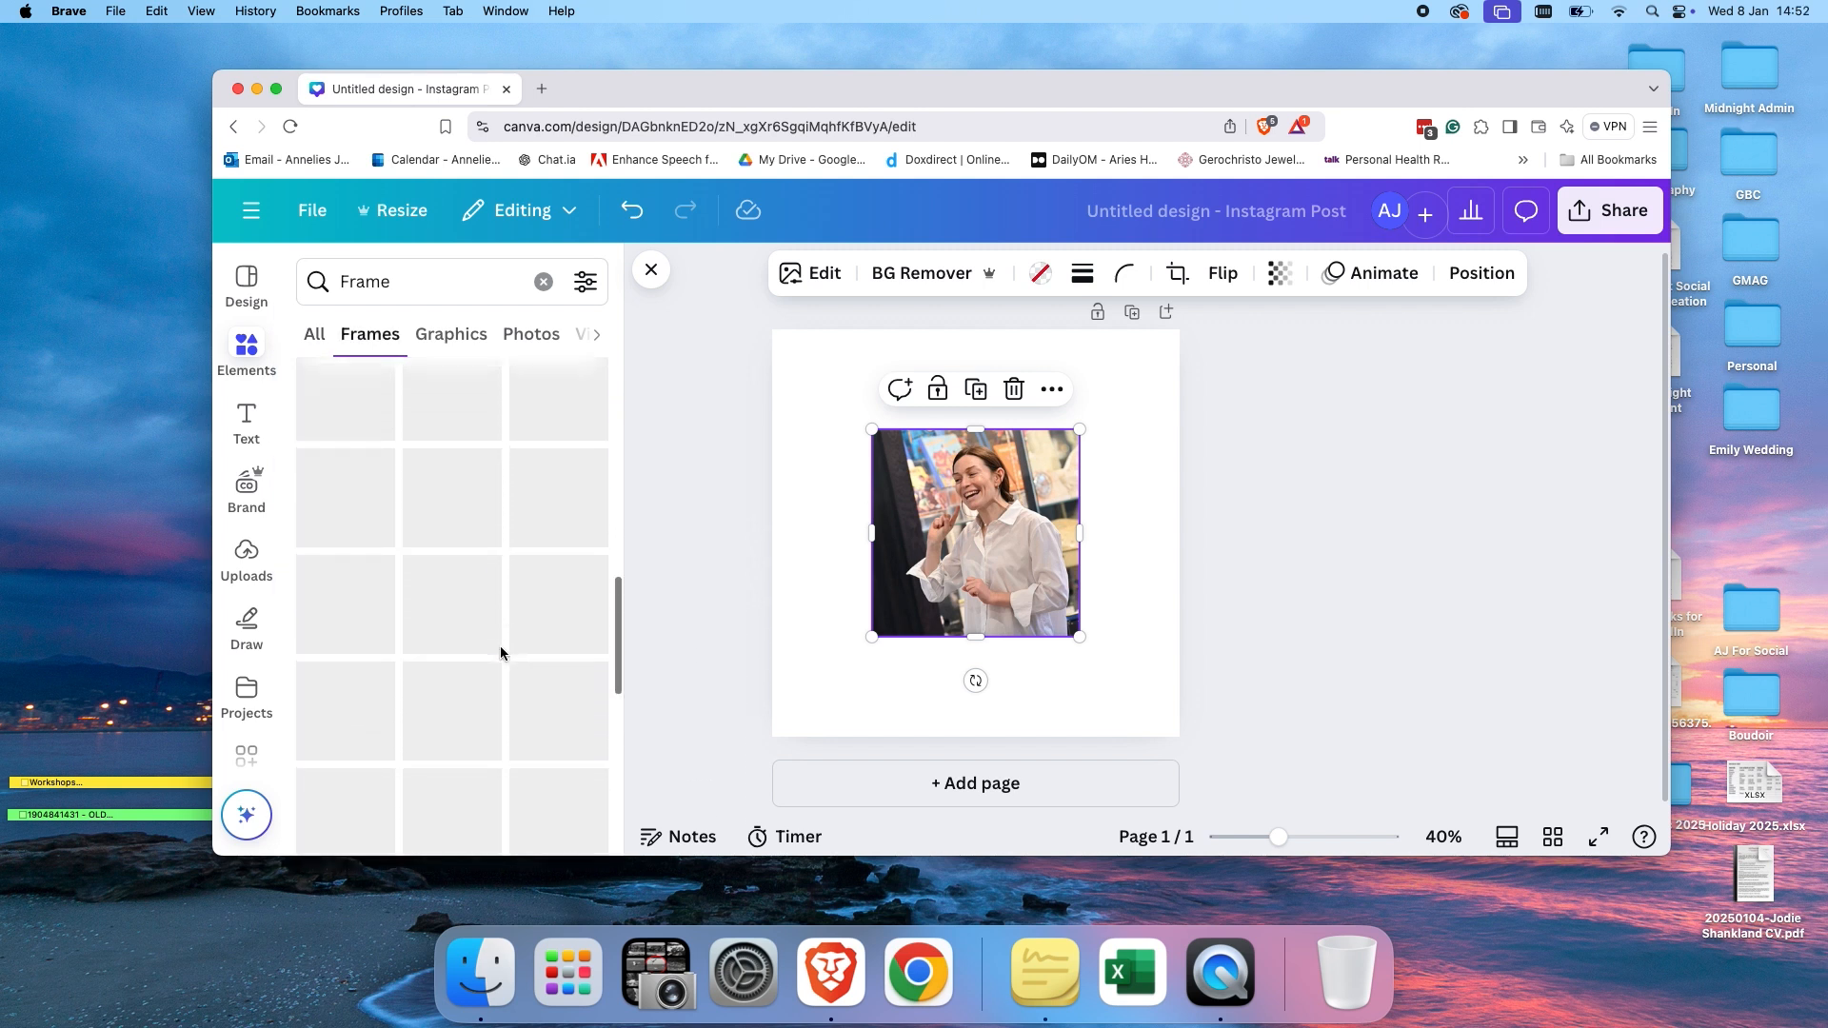
scroll(502, 654, "down", 3)
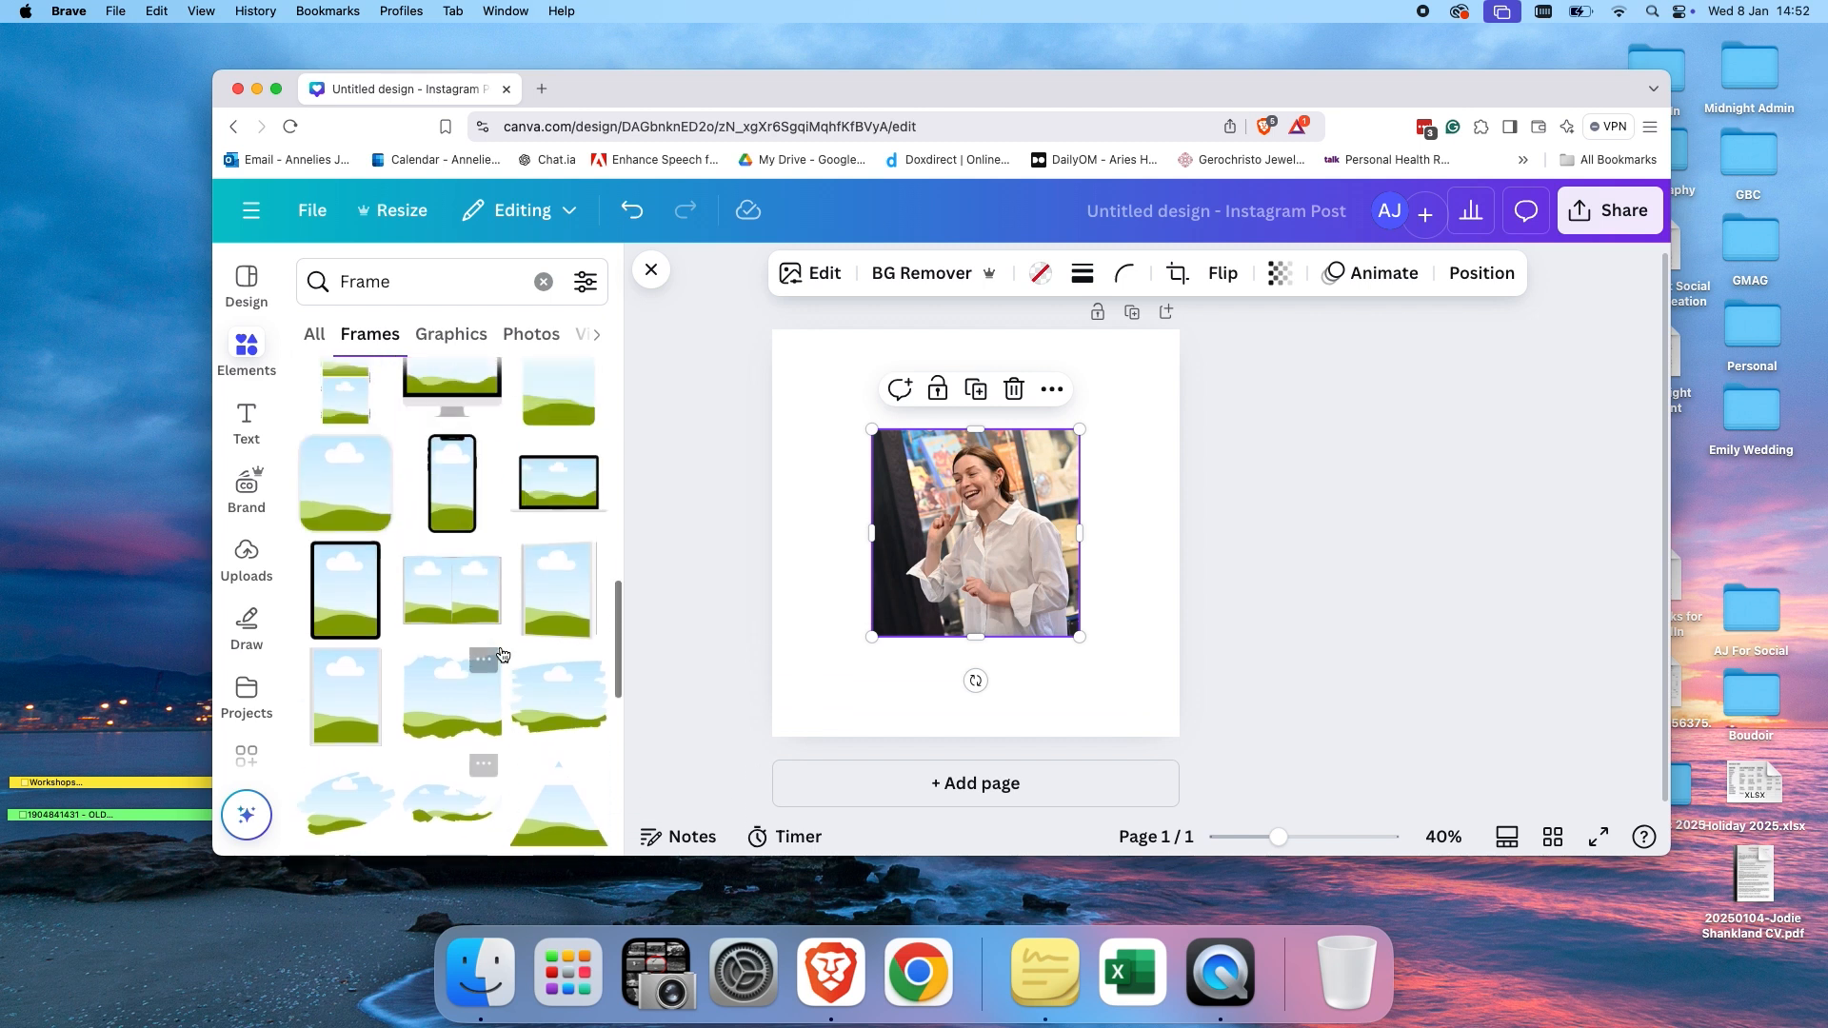
scroll(501, 654, "up", 15)
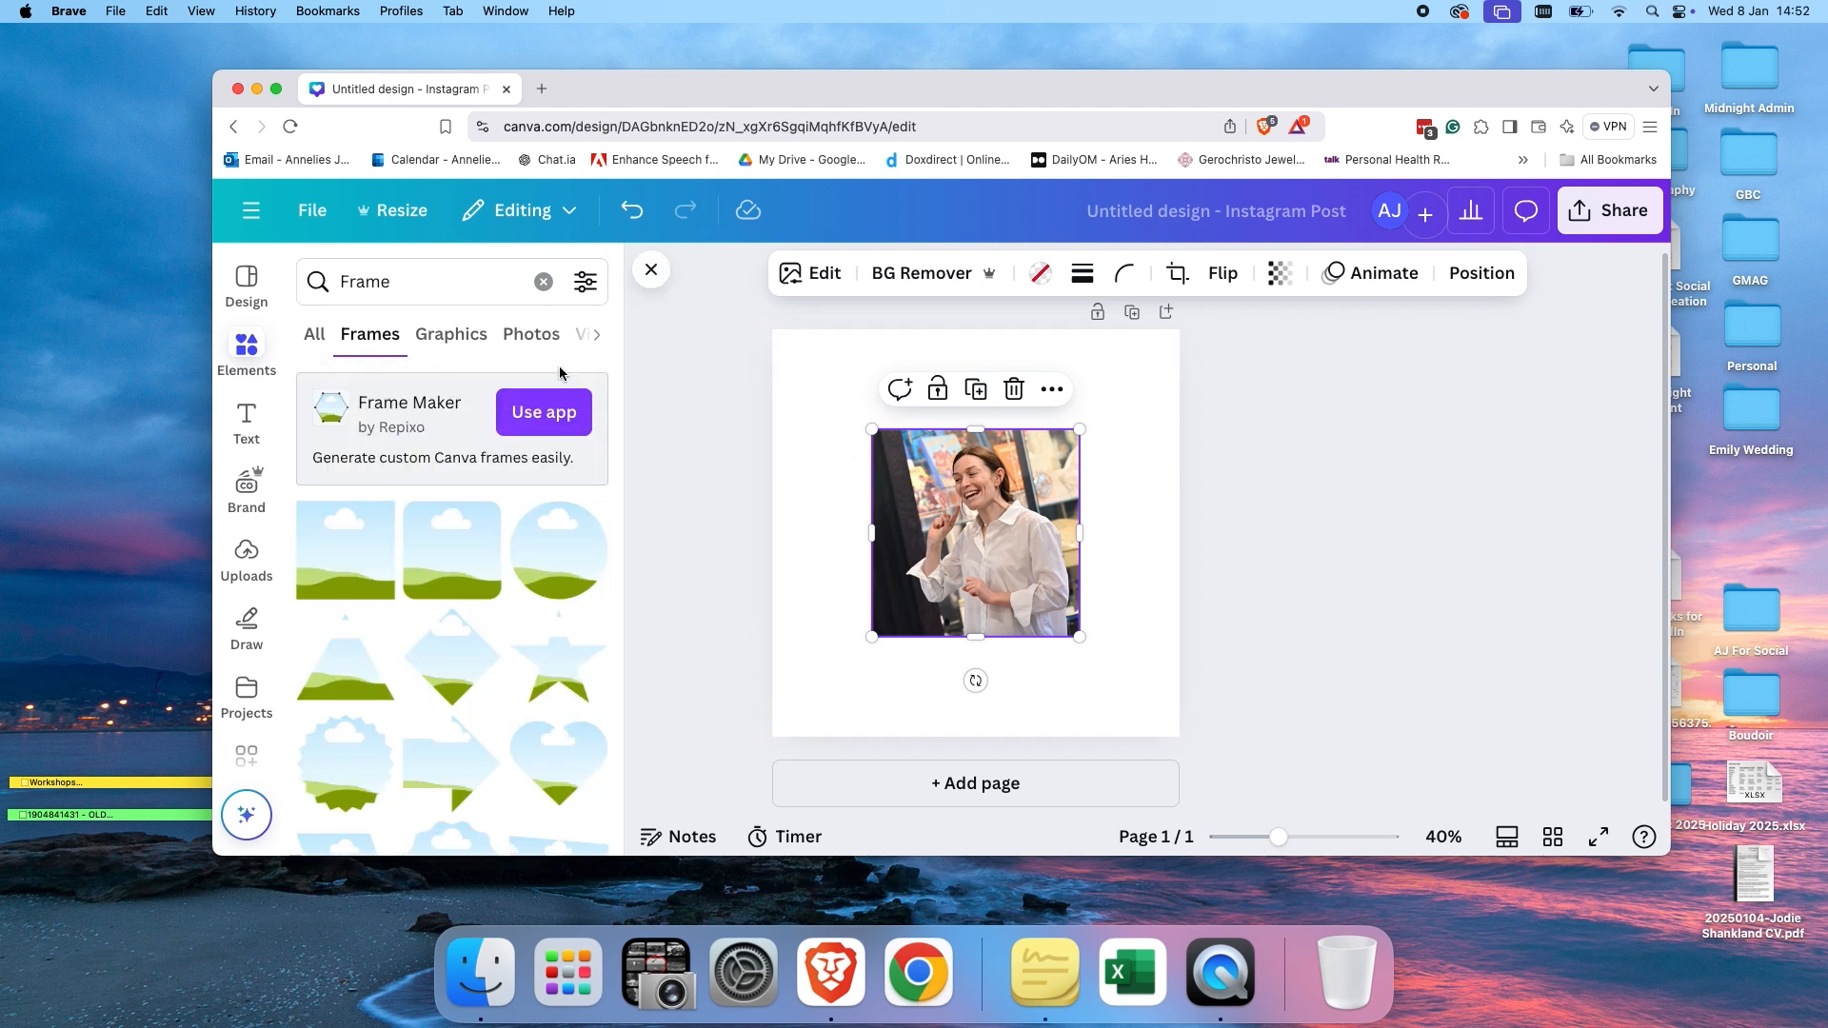
left_click(543, 282)
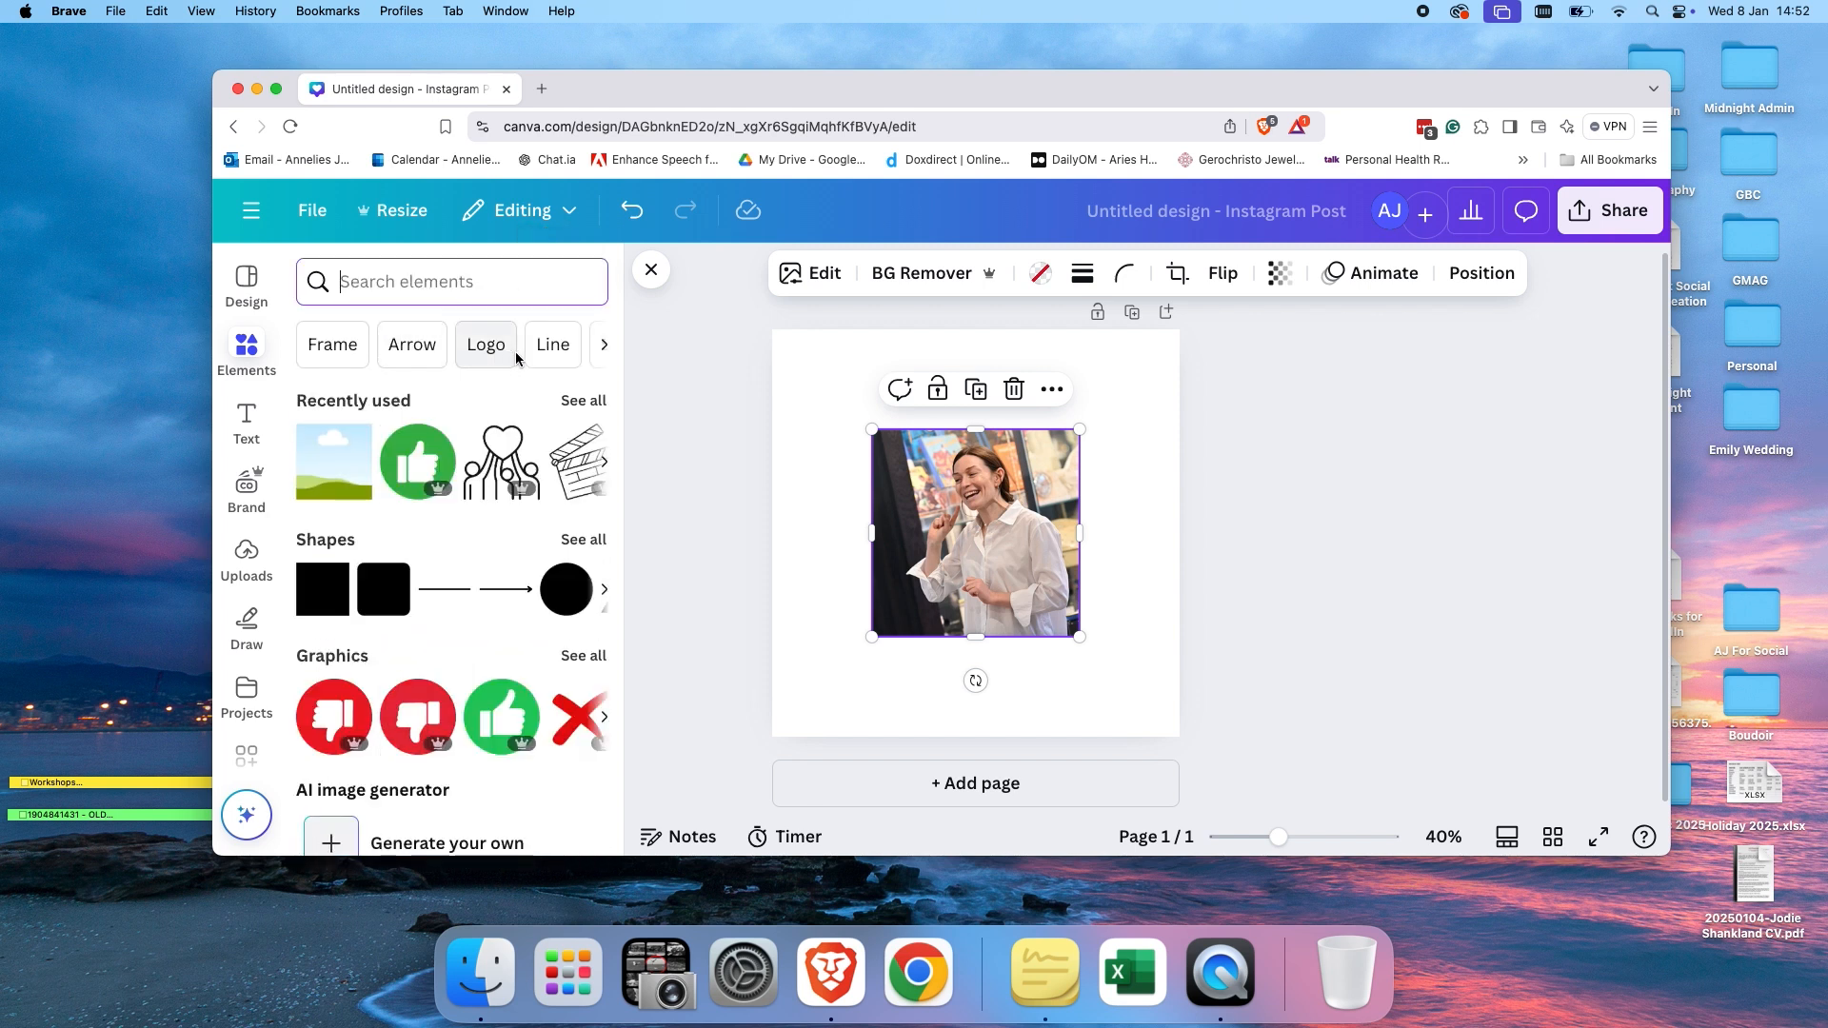
Browse the element category suggestions and view all available lines and shapes.
left_click(603, 347)
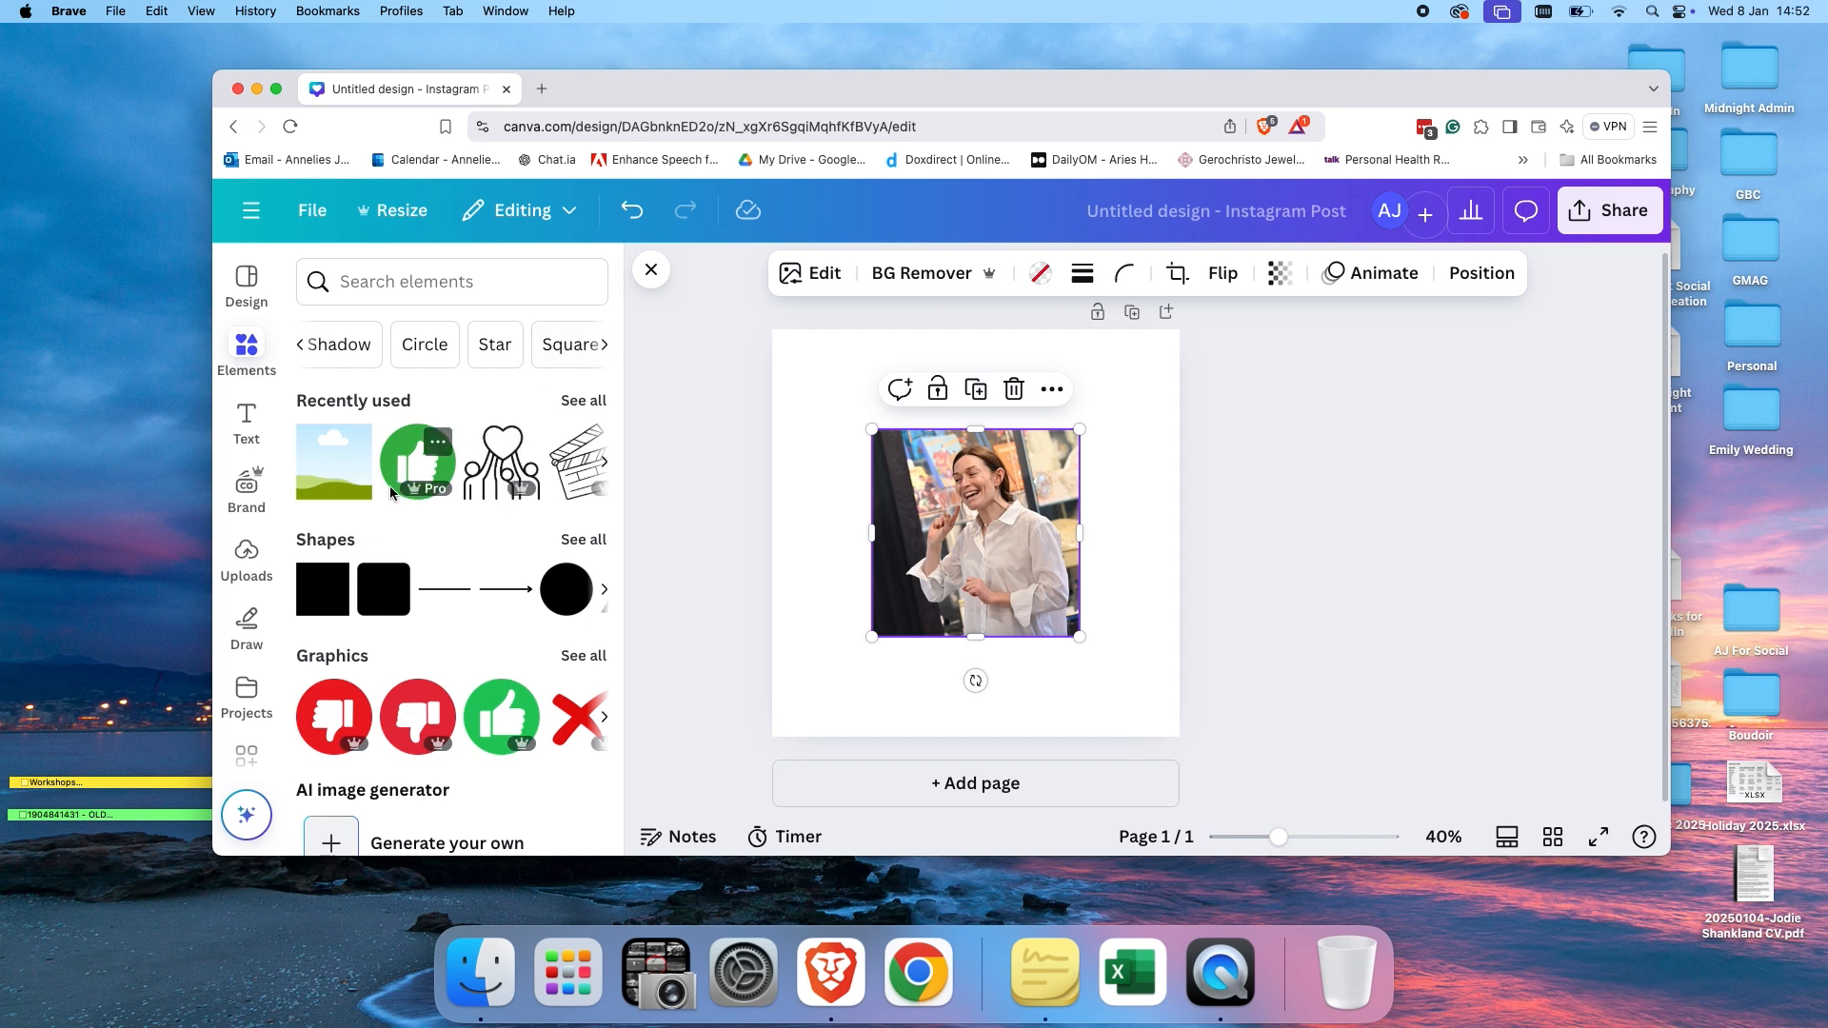
scroll(386, 562, "down", 2)
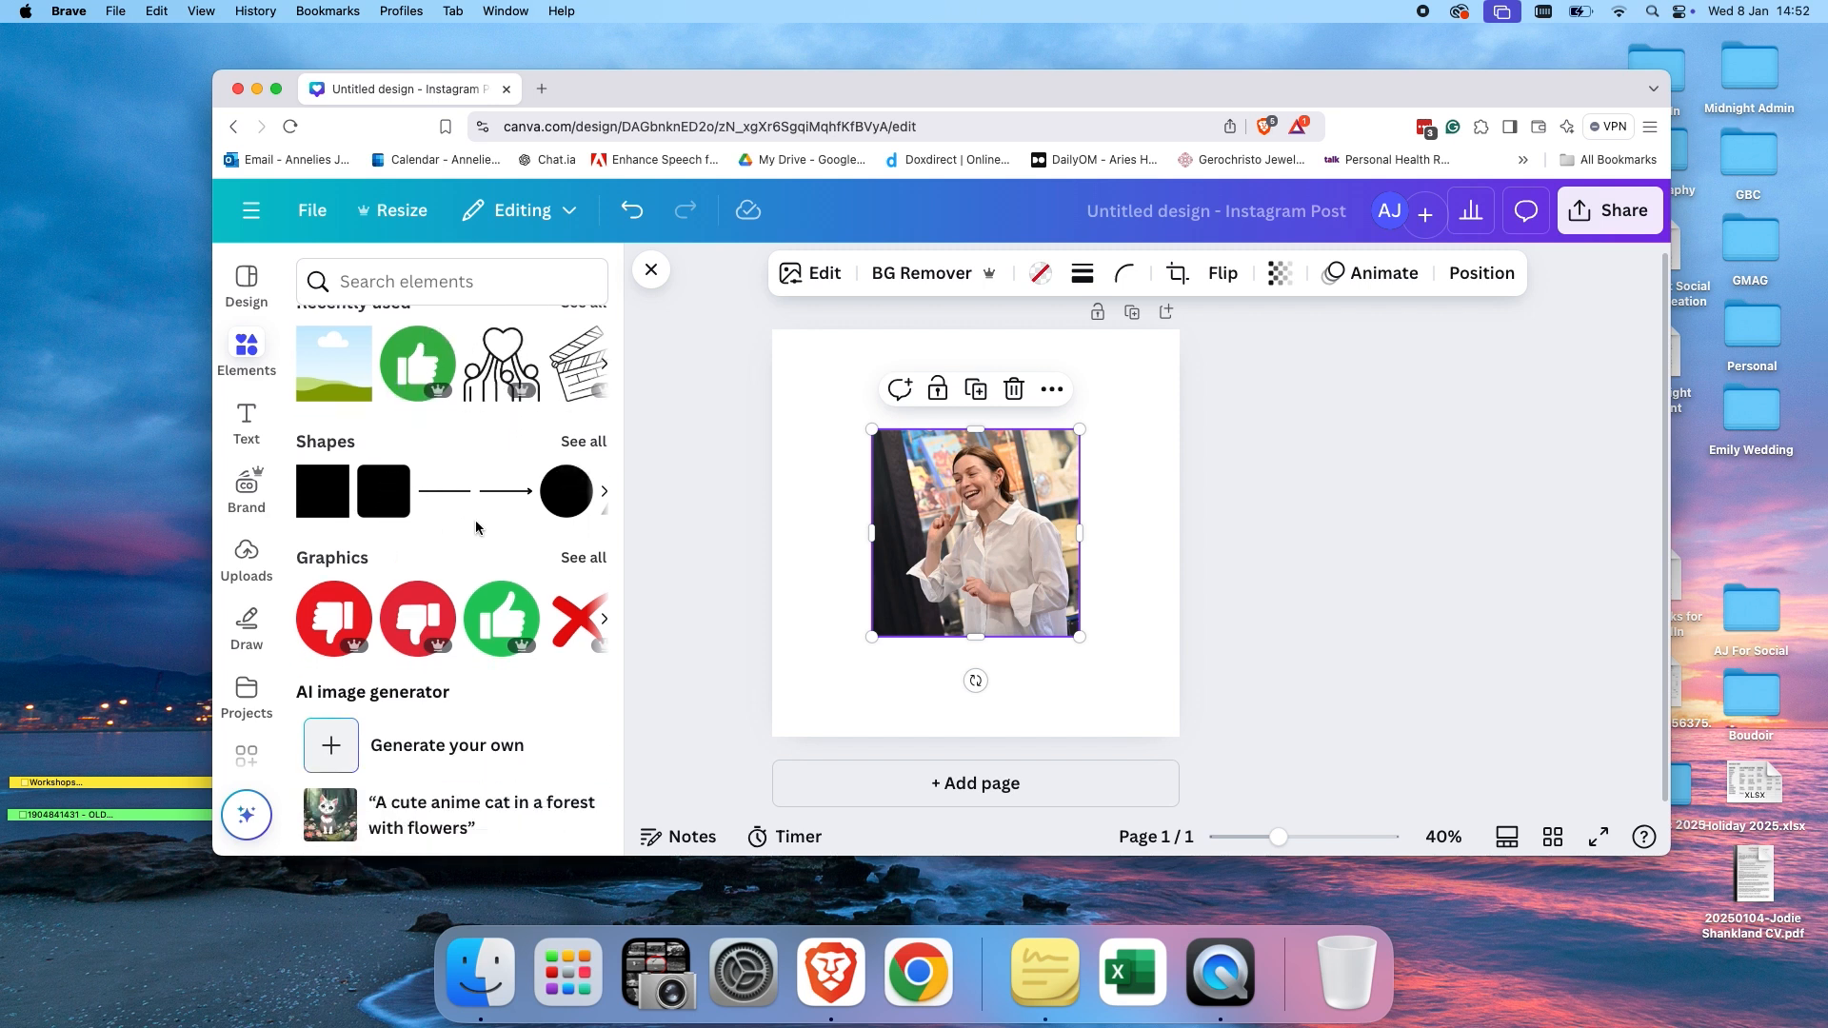
left_click(584, 440)
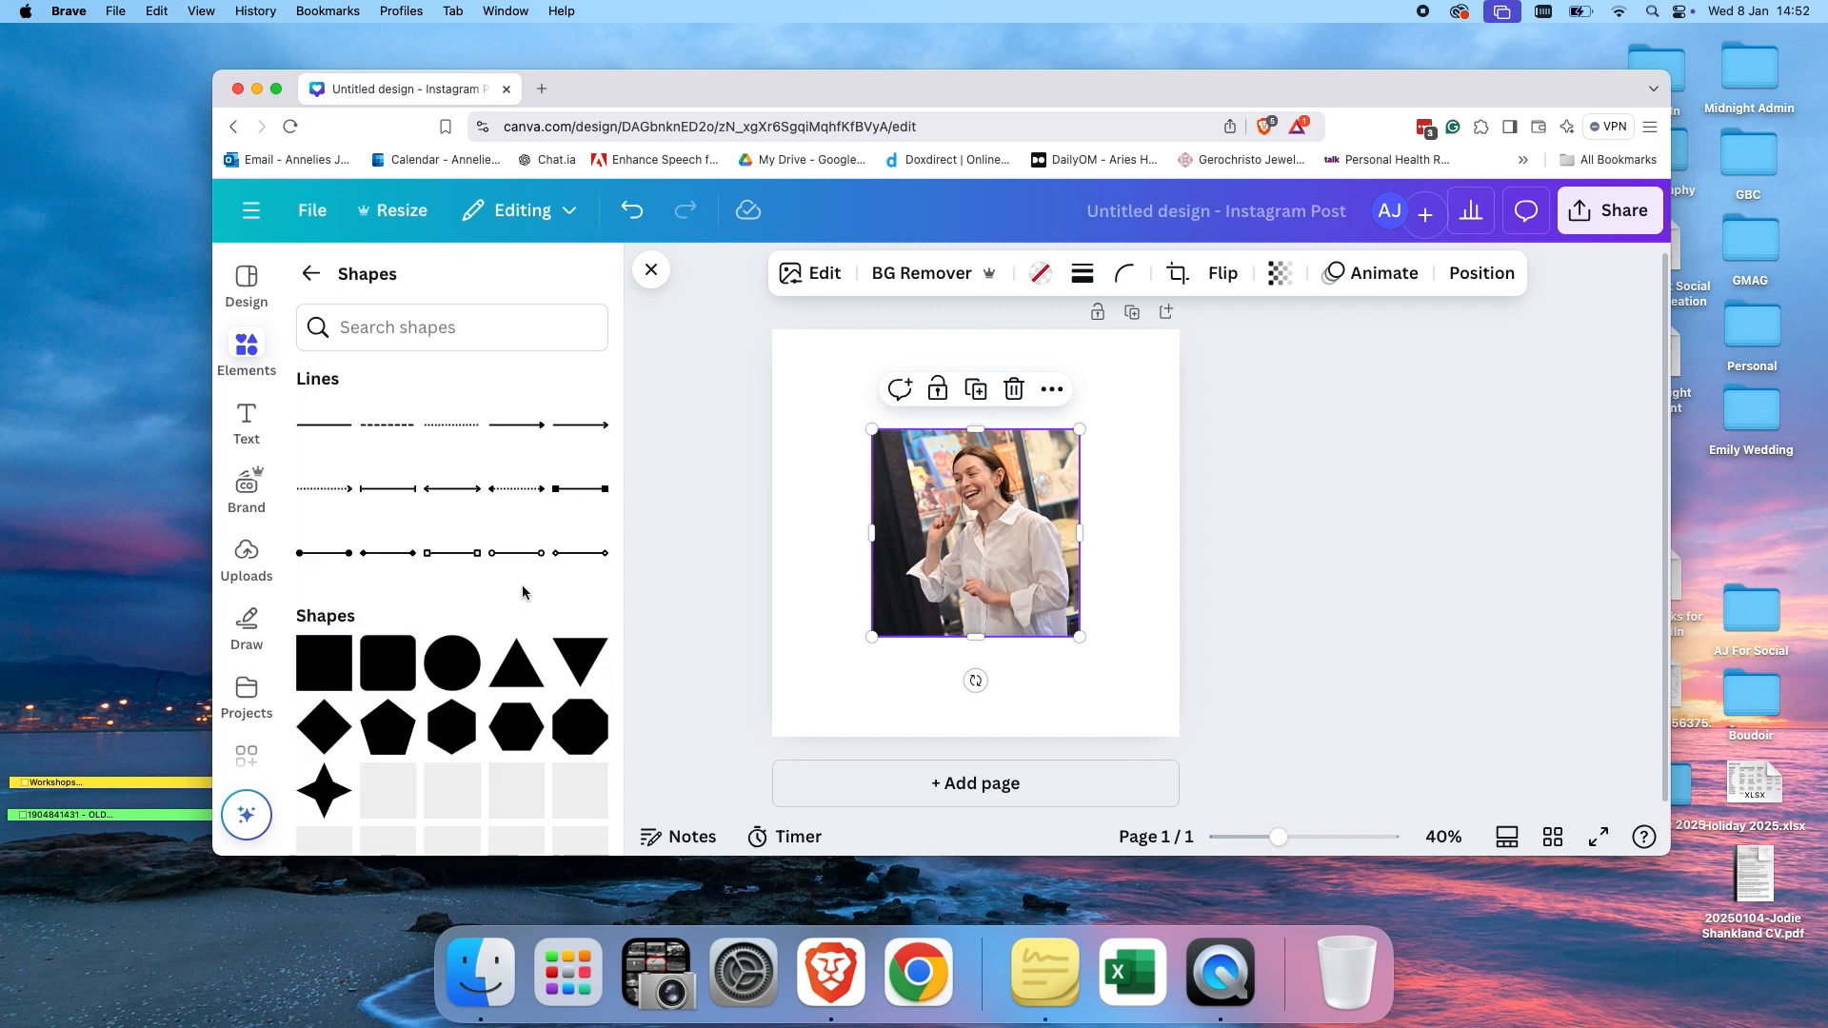
scroll(523, 592, "down", 7)
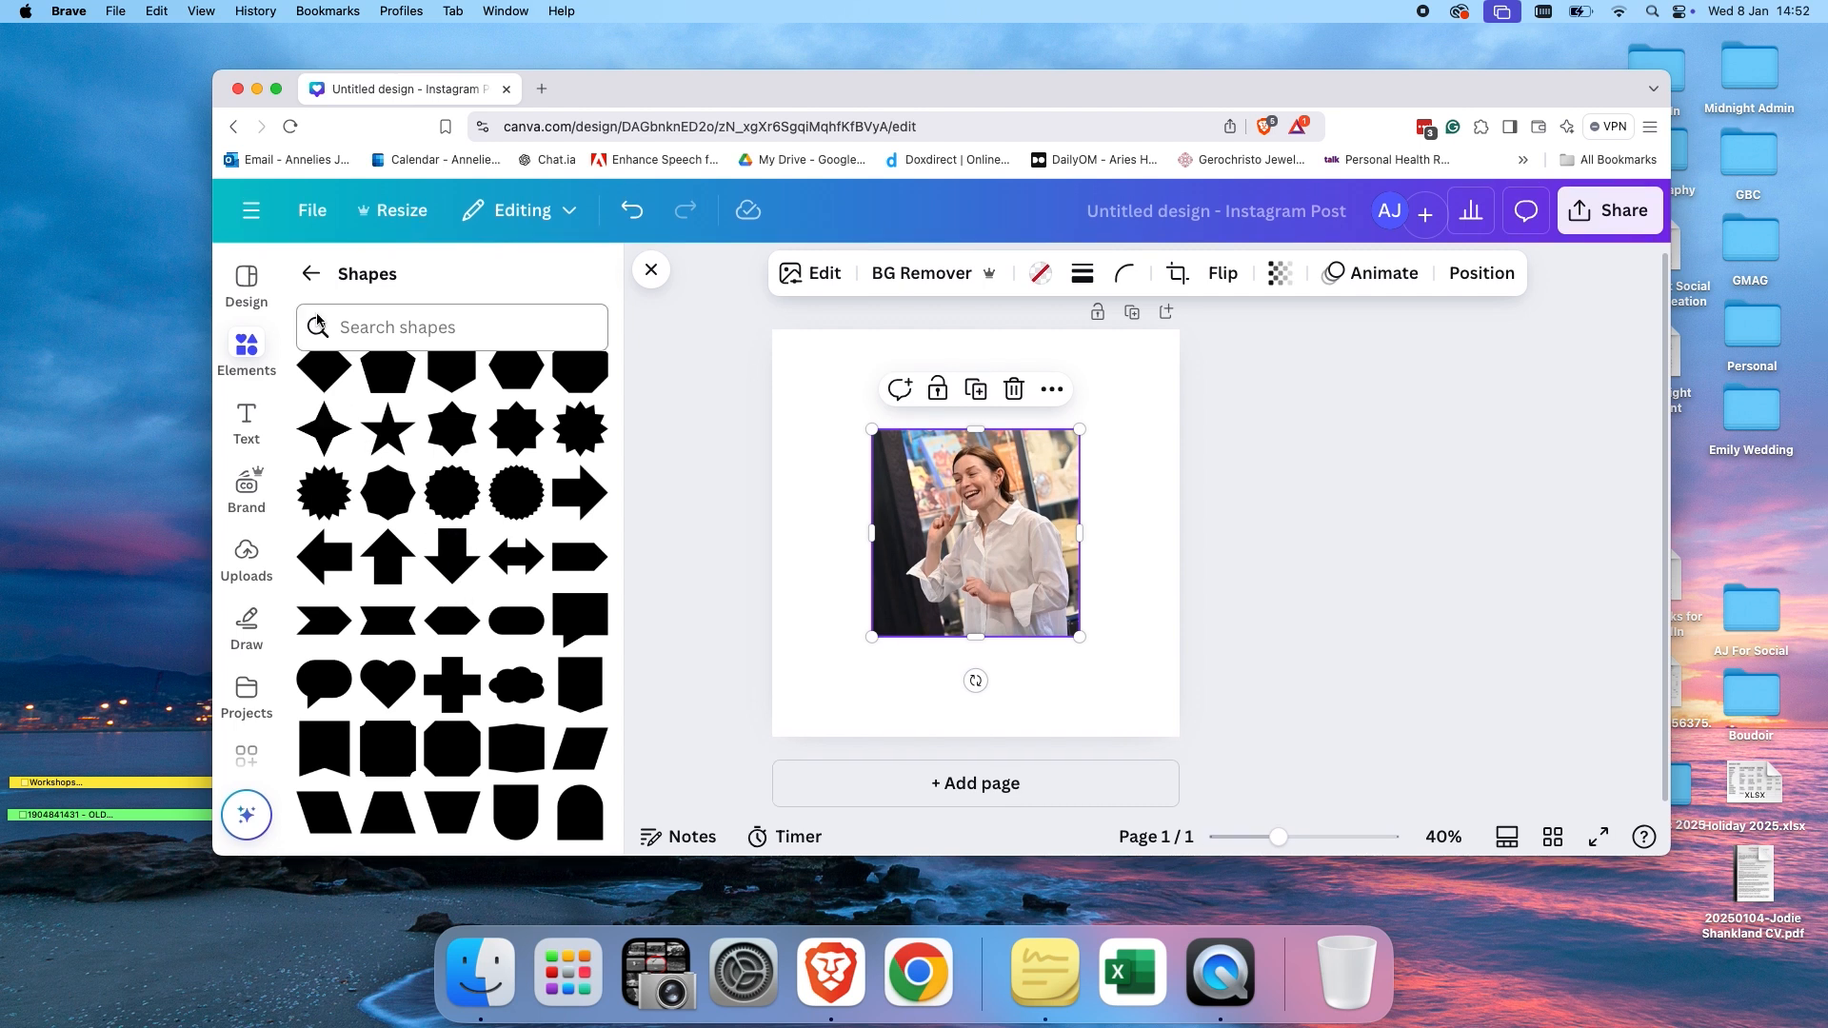
left_click(310, 273)
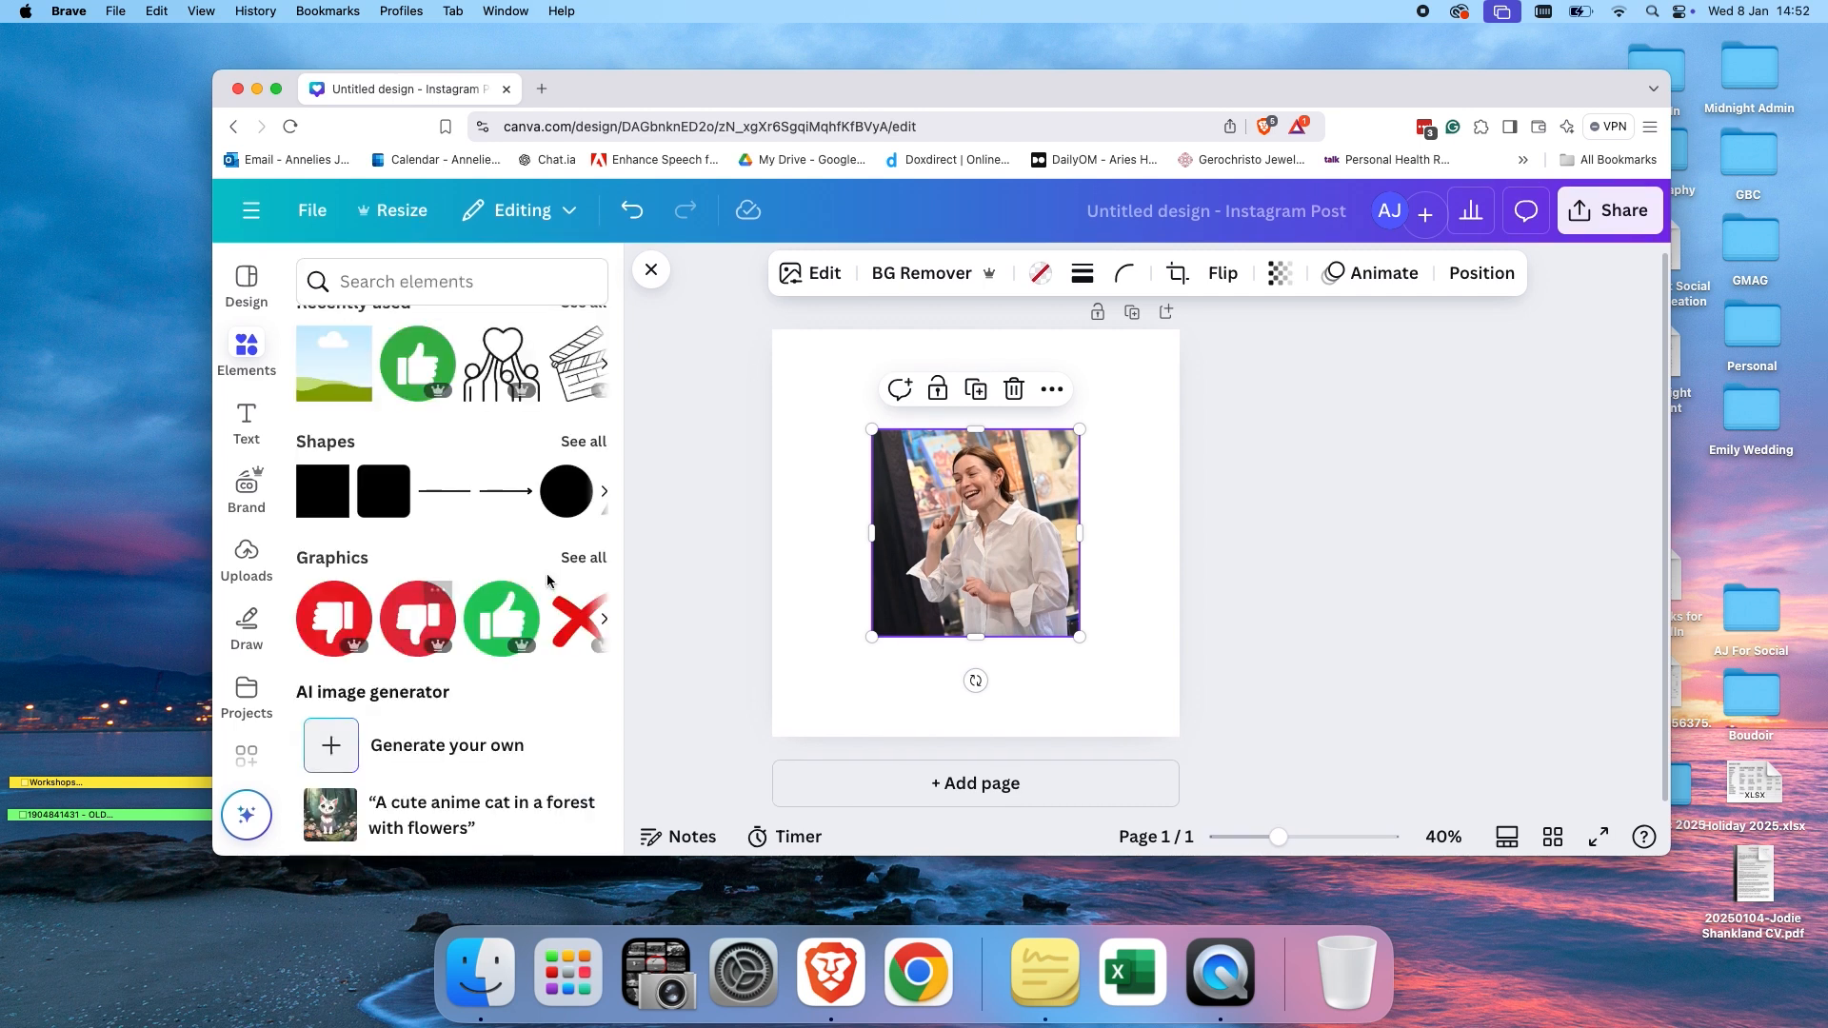
Open the full Graphics collection and scroll through its categories.
left_click(584, 557)
scroll(529, 636, "down", 1)
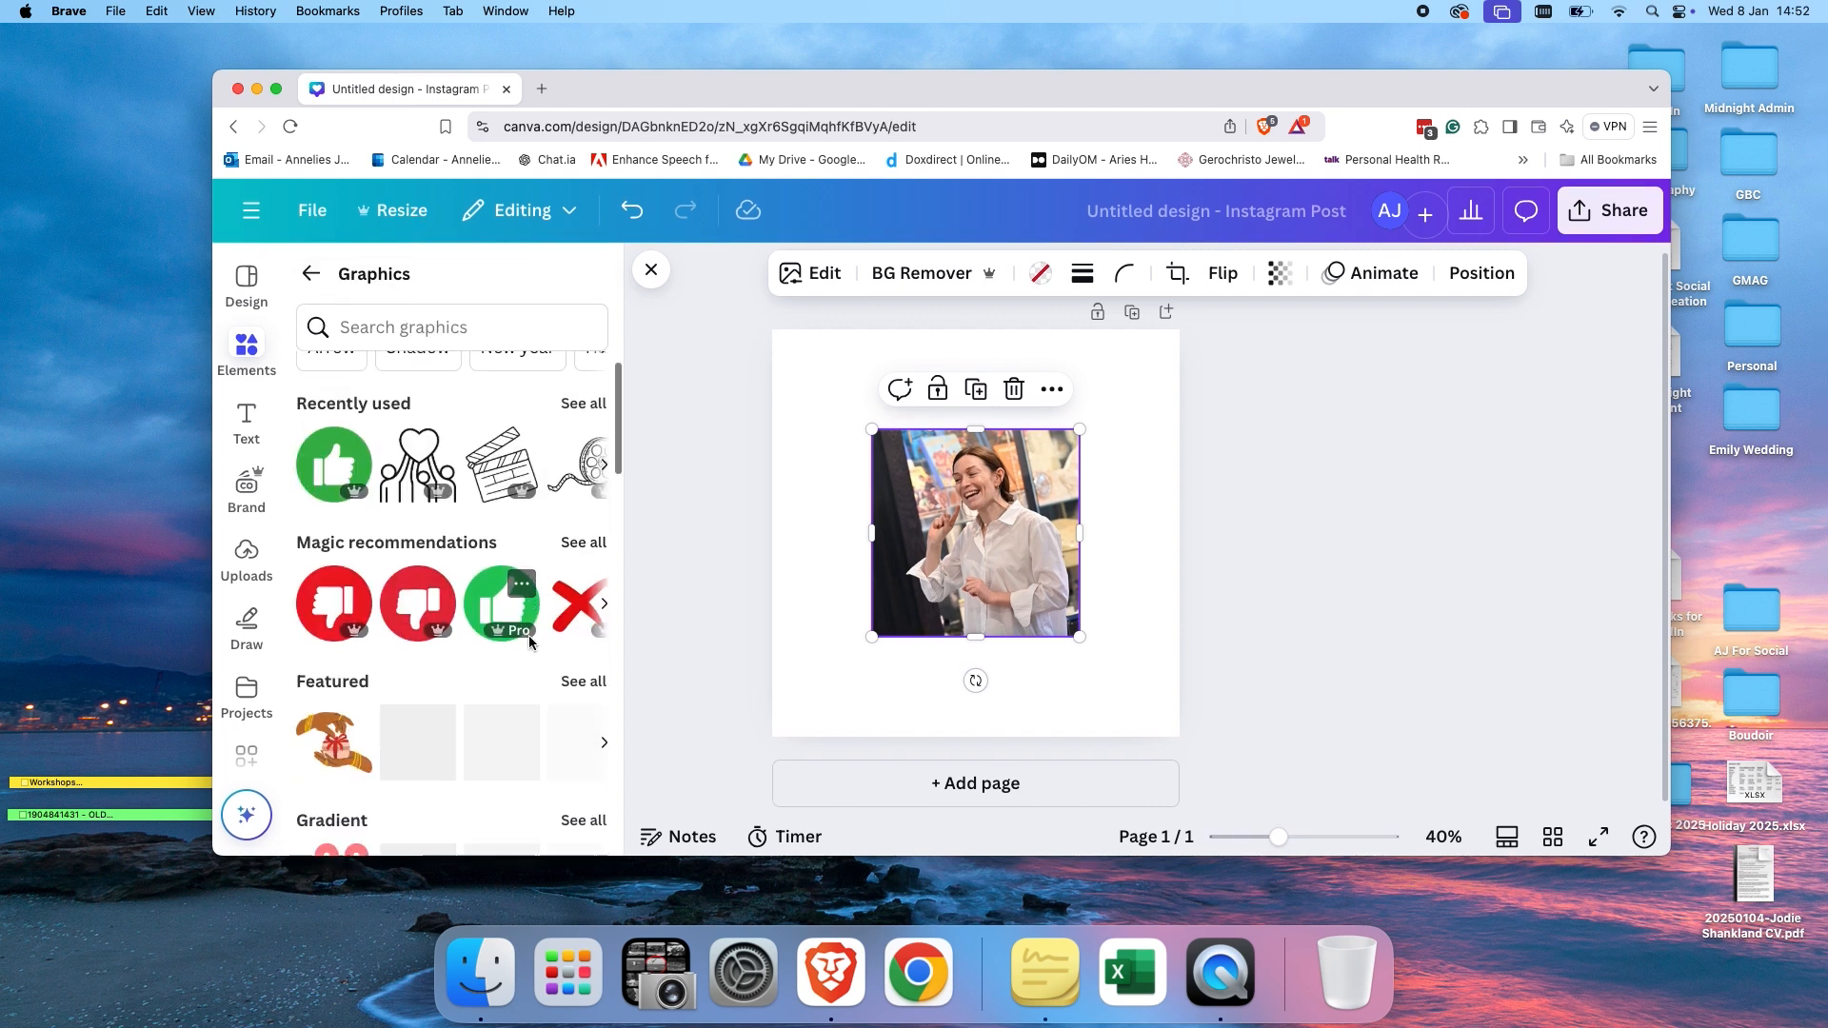
scroll(529, 636, "down", 3)
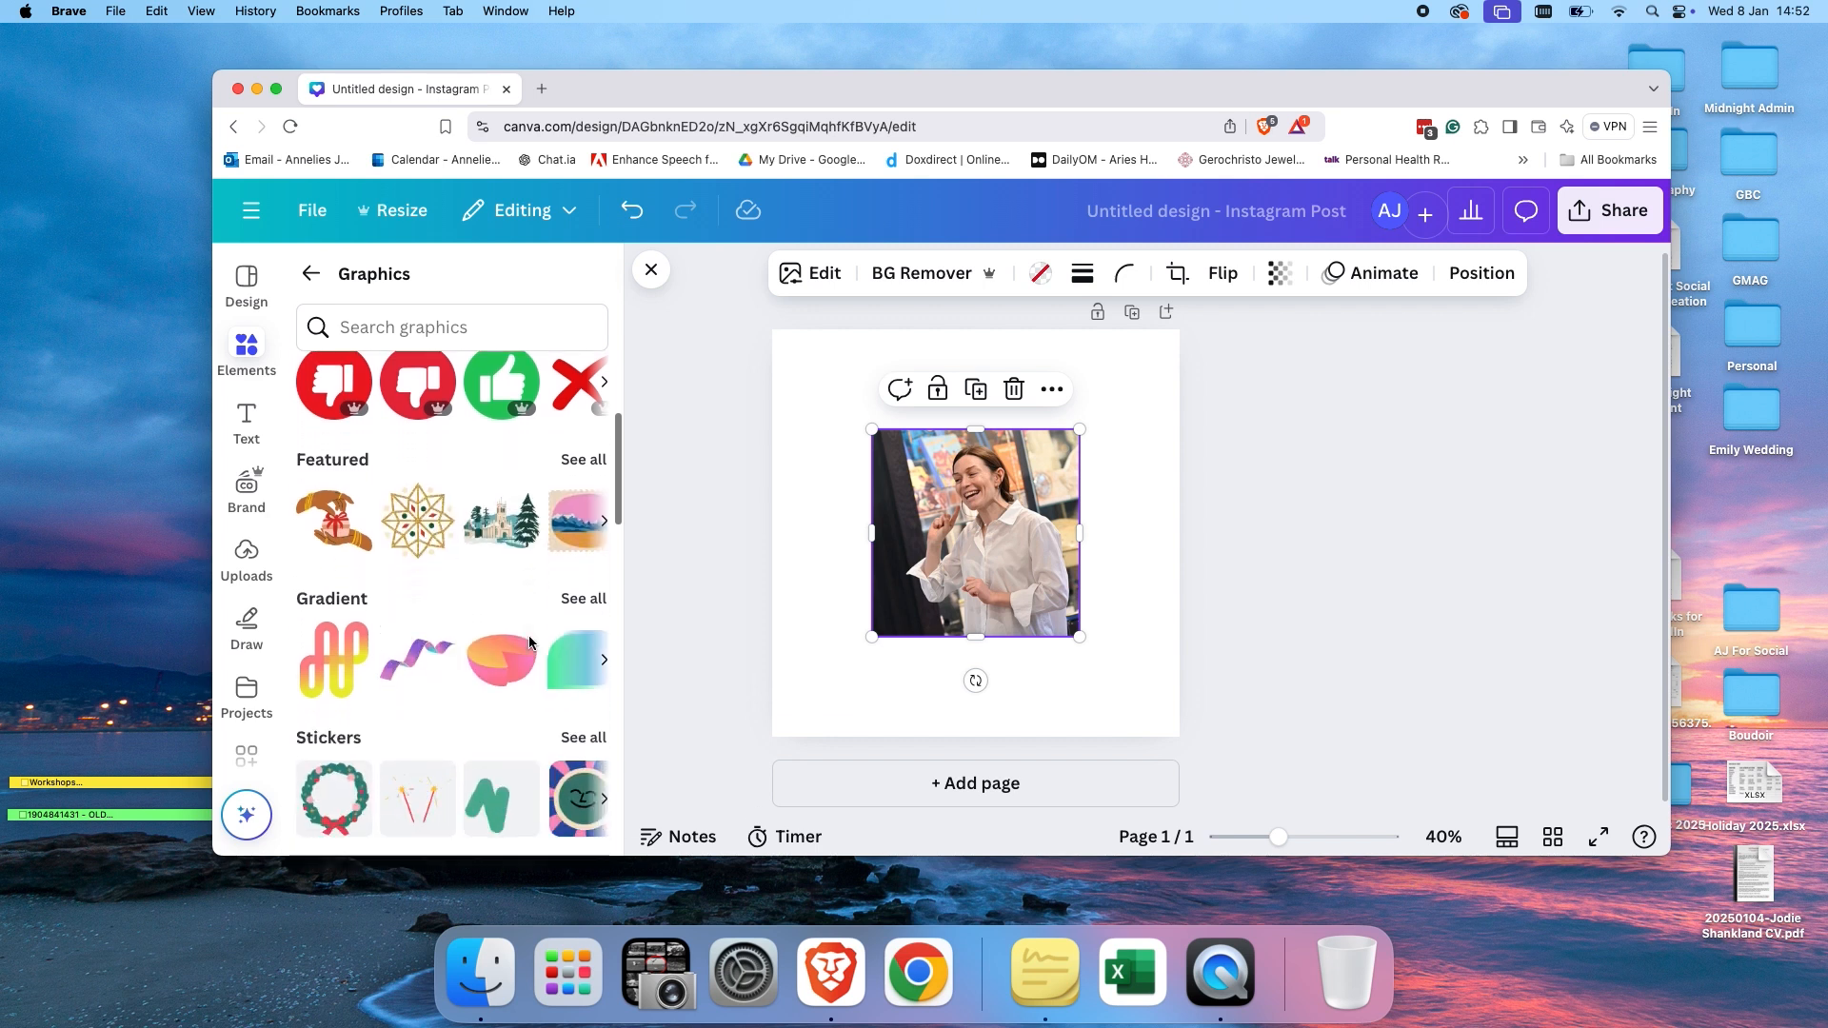
scroll(528, 644, "down", 1)
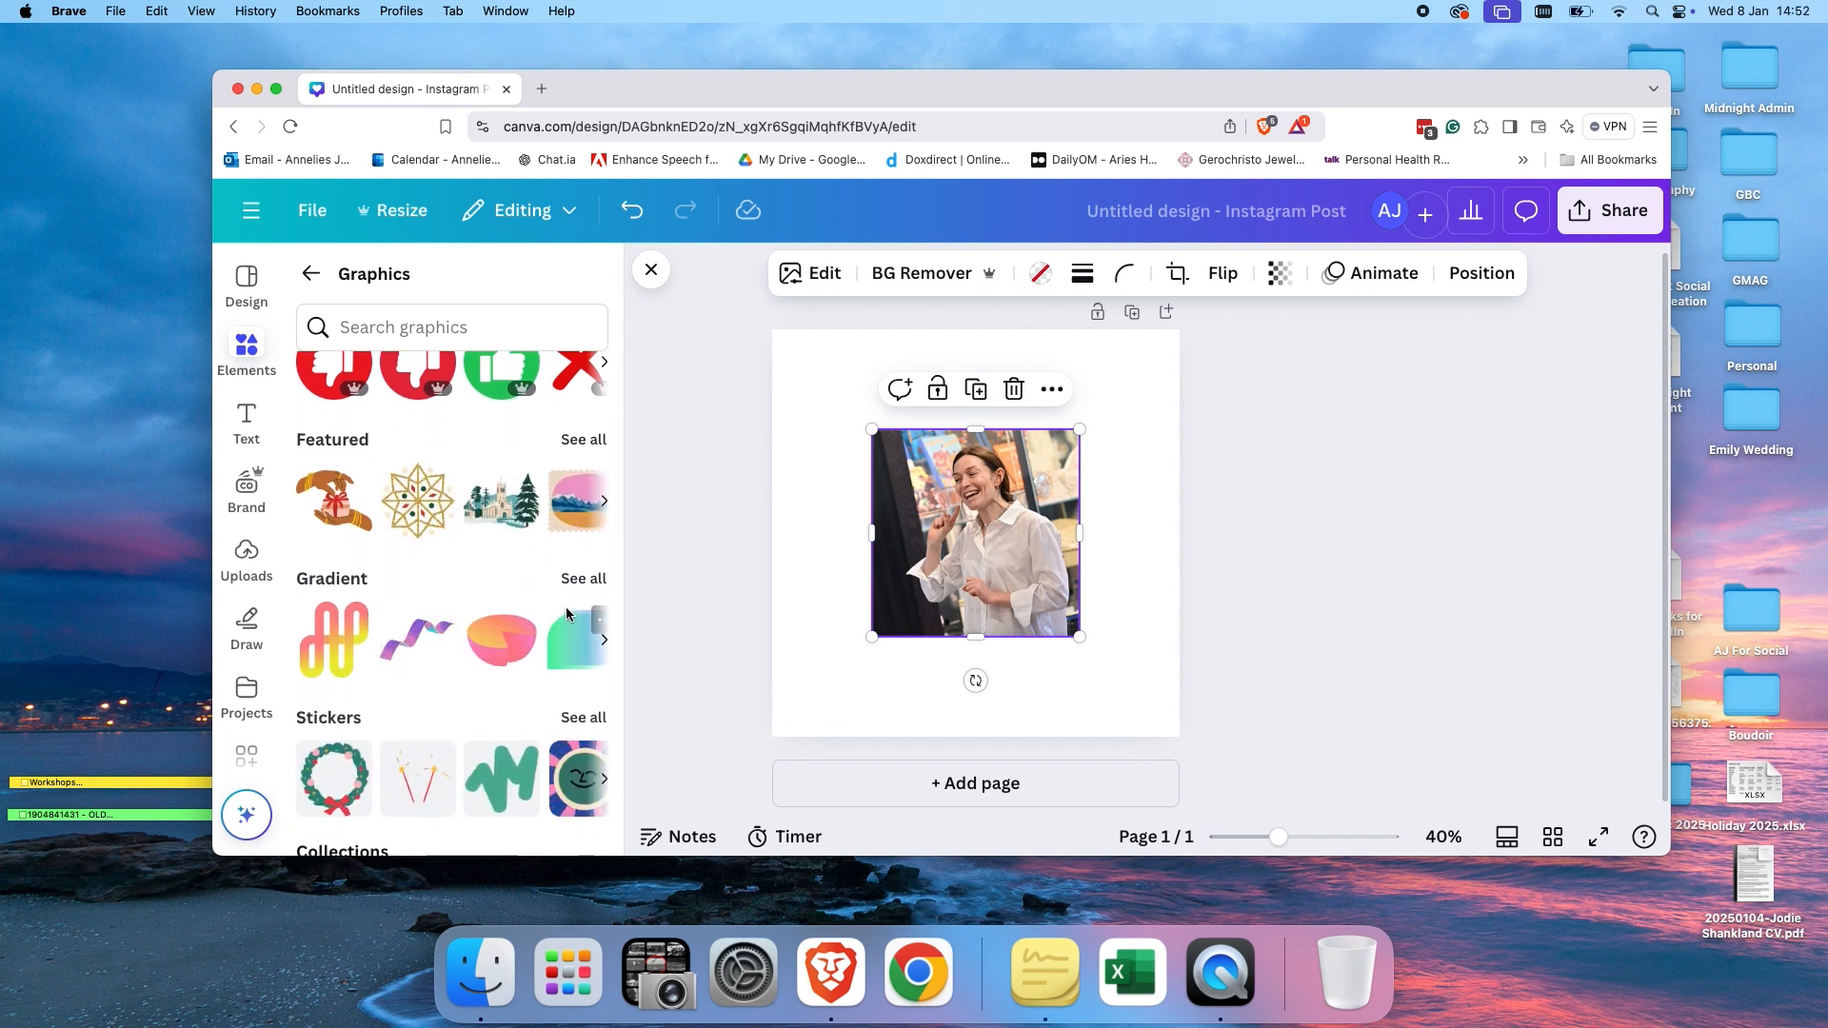
Browse the Gradient and Featured graphics collections, then return to the main Elements panel.
left_click(584, 578)
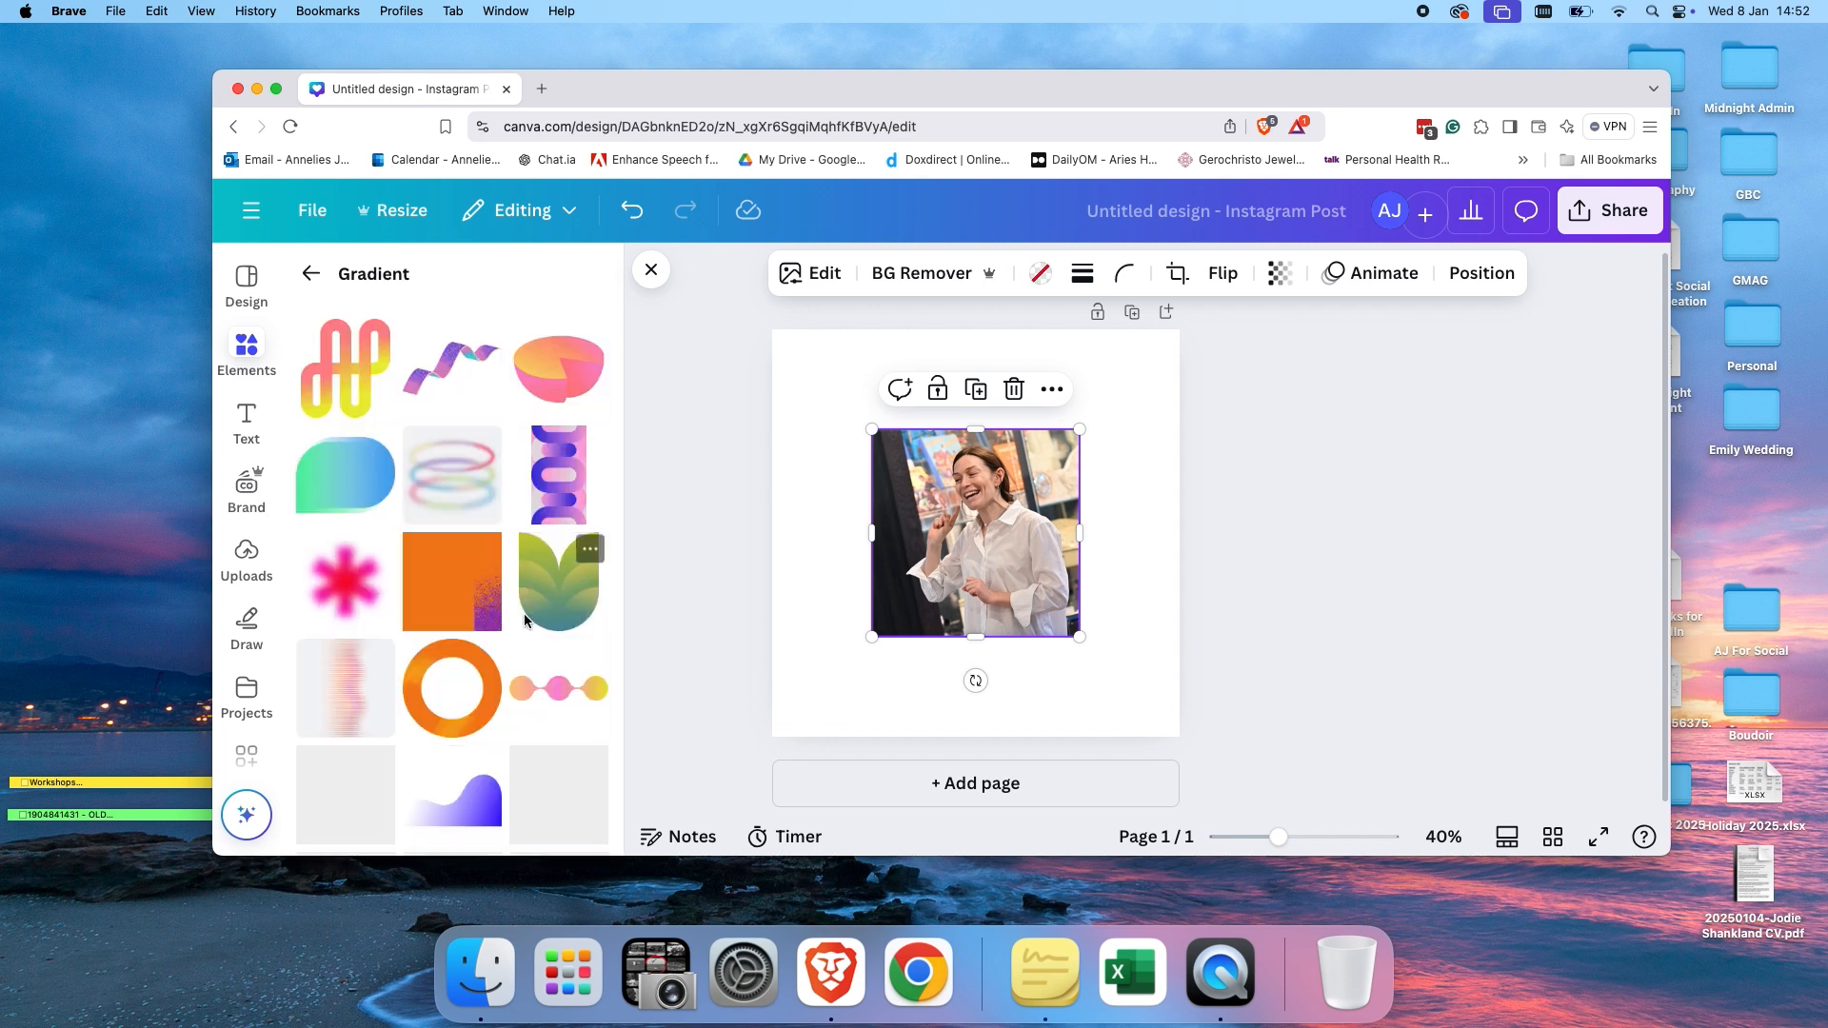
scroll(519, 667, "down", 5)
scroll(508, 709, "down", 2)
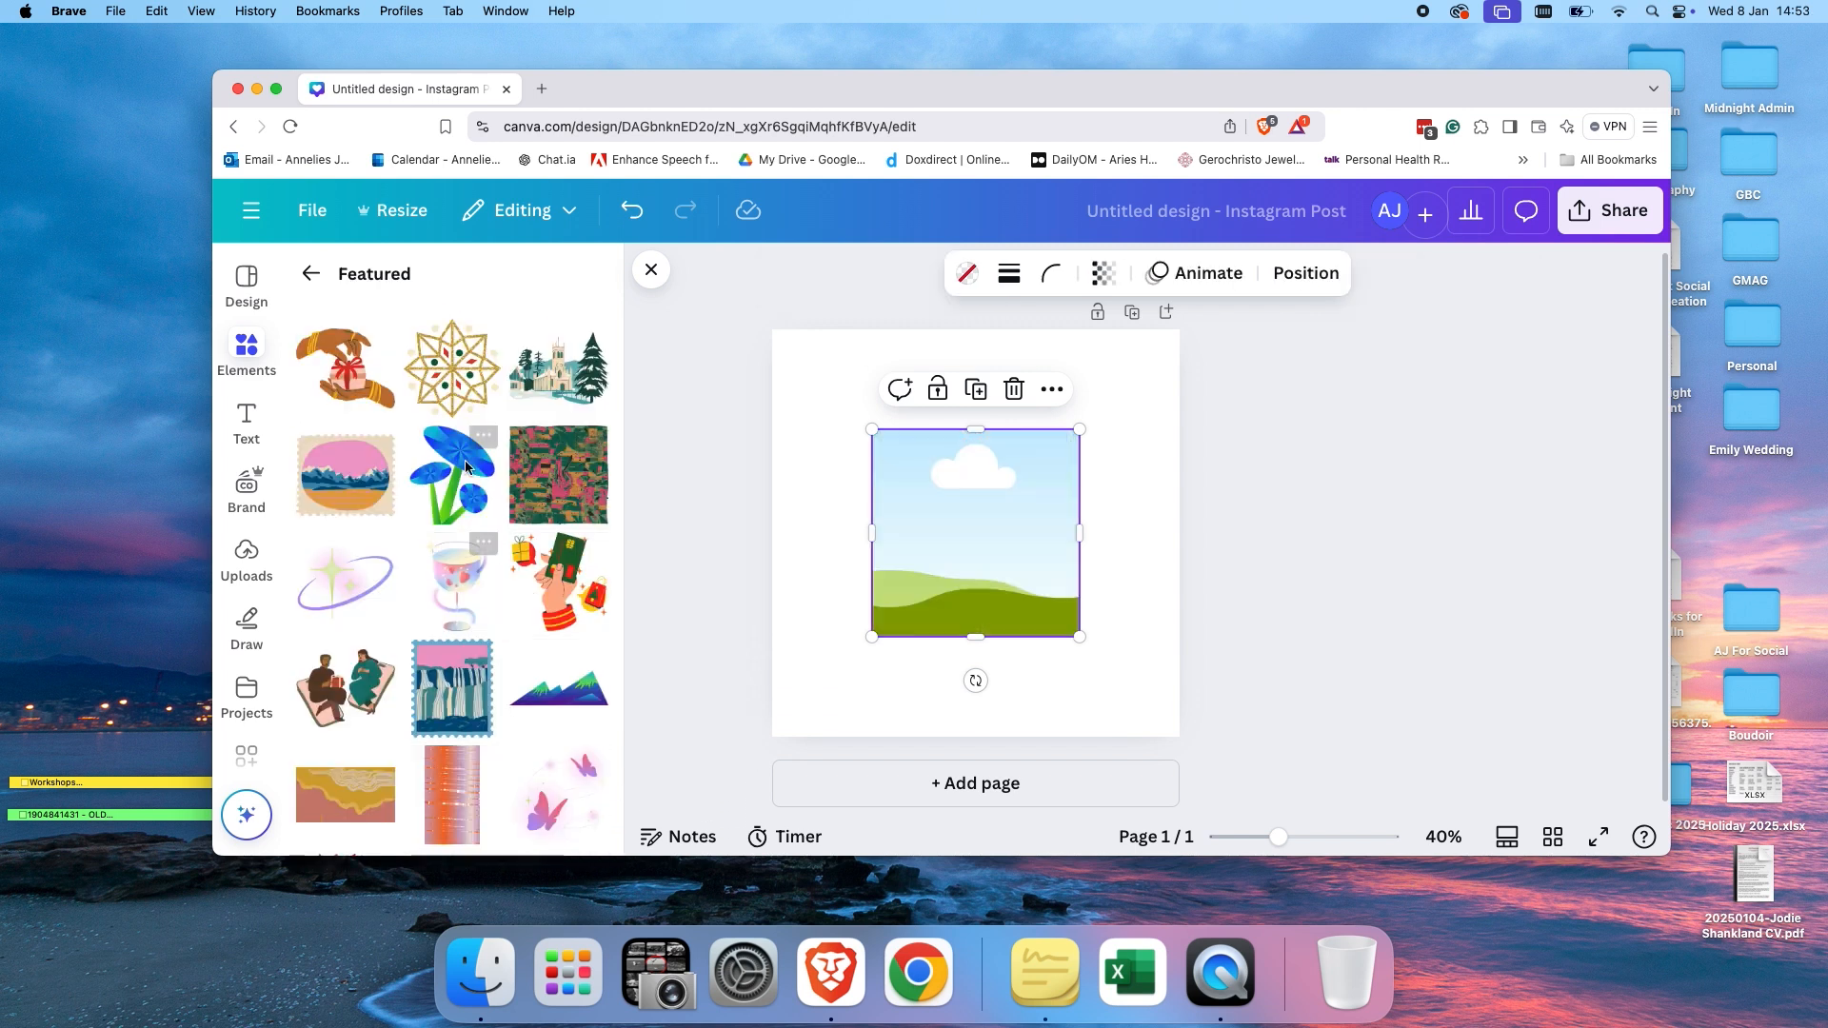
scroll(531, 643, "down", 1)
scroll(531, 647, "up", 1)
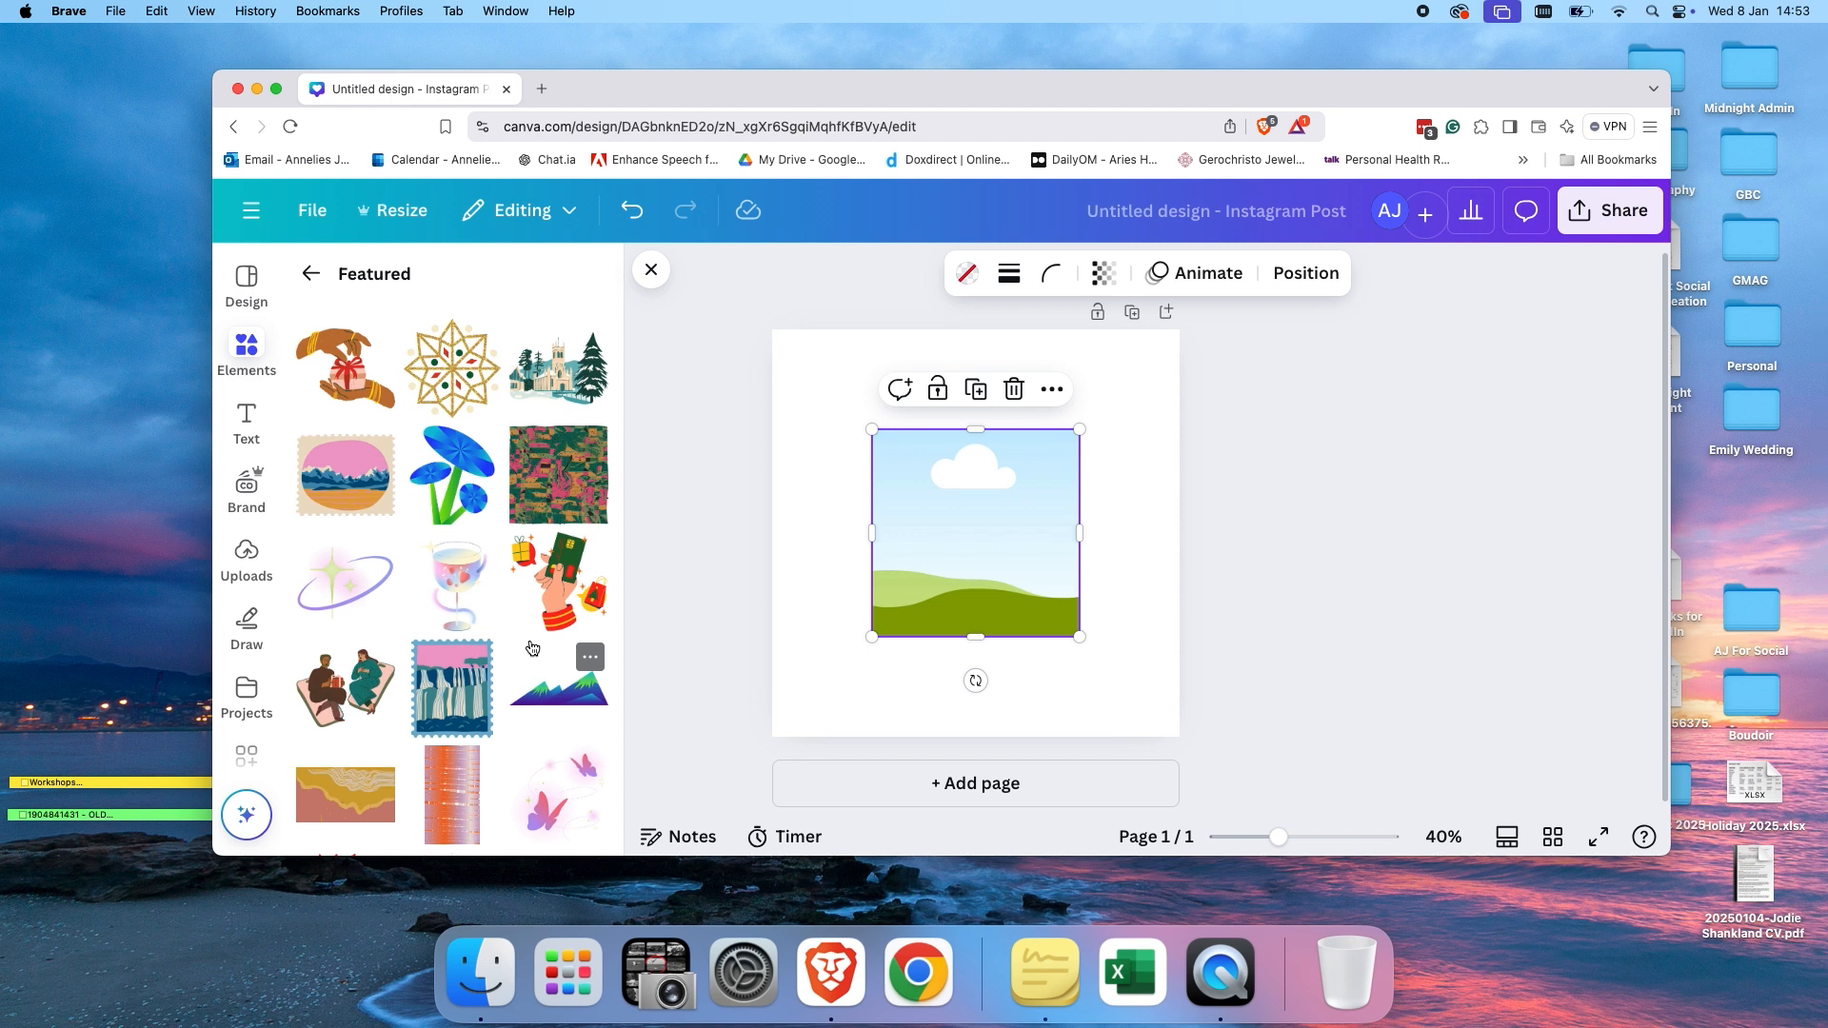
scroll(447, 666, "down", 10)
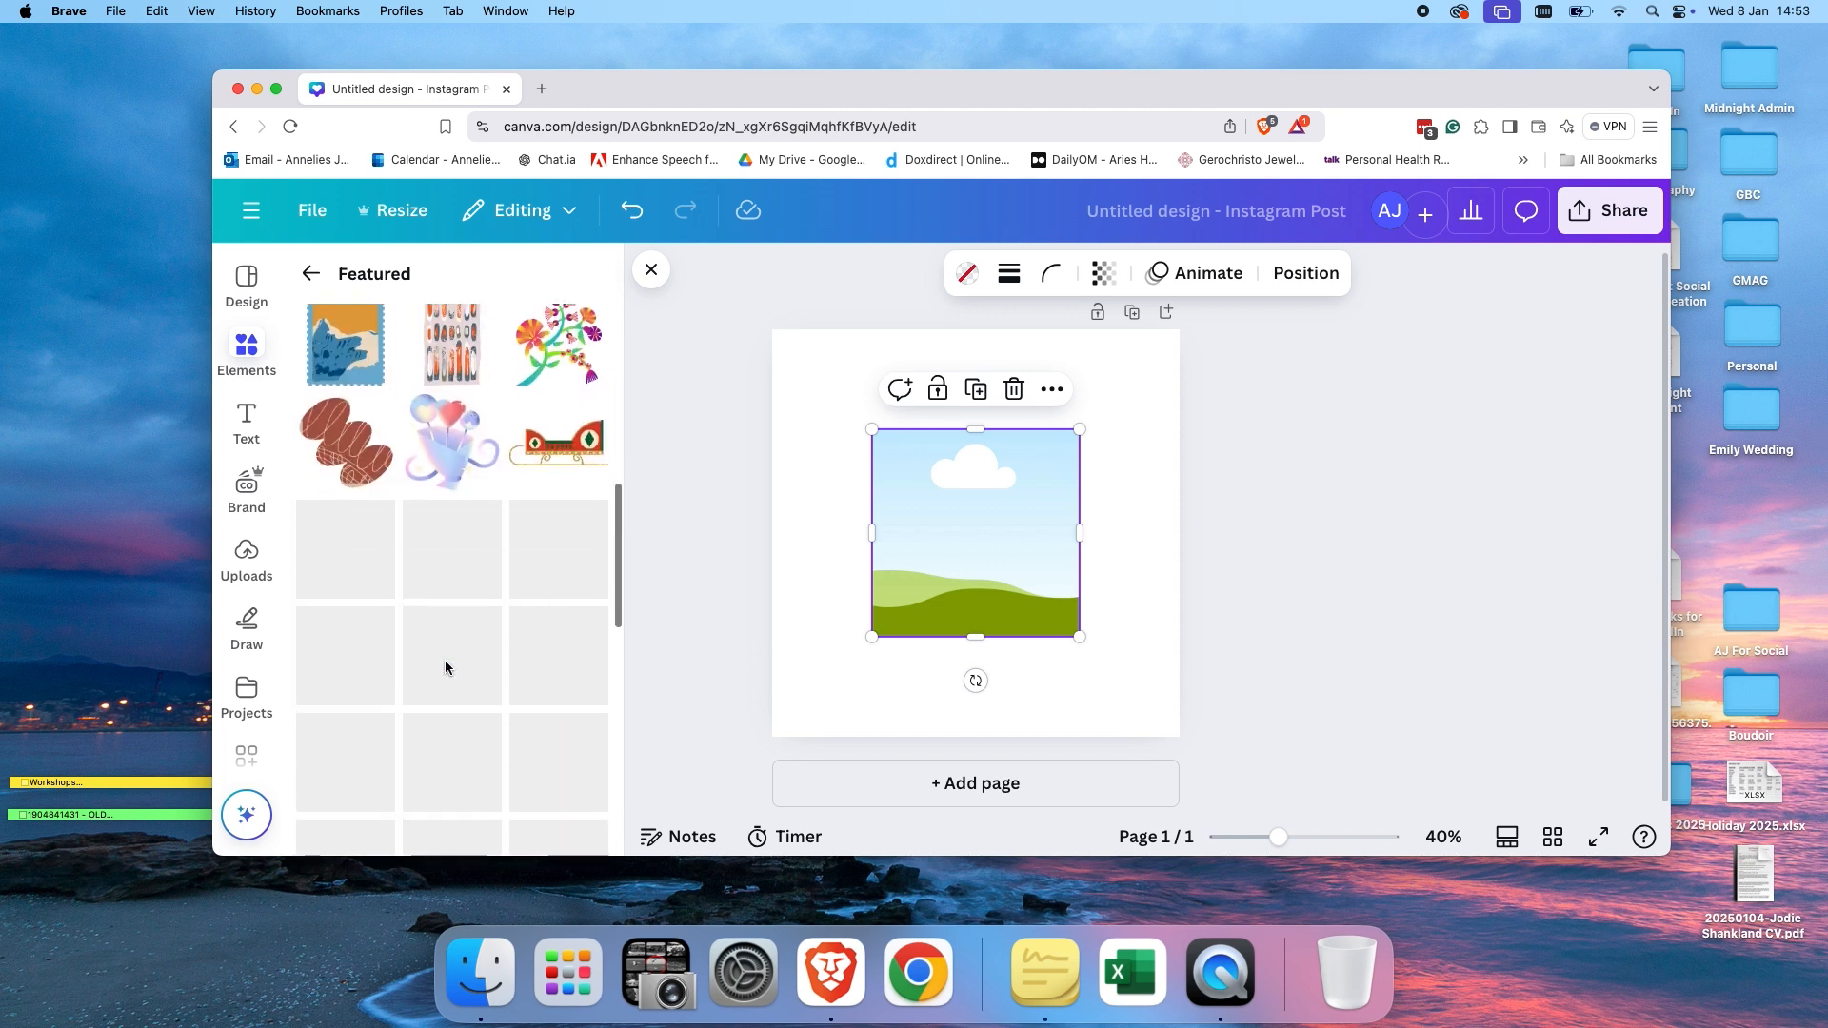
left_click(328, 286)
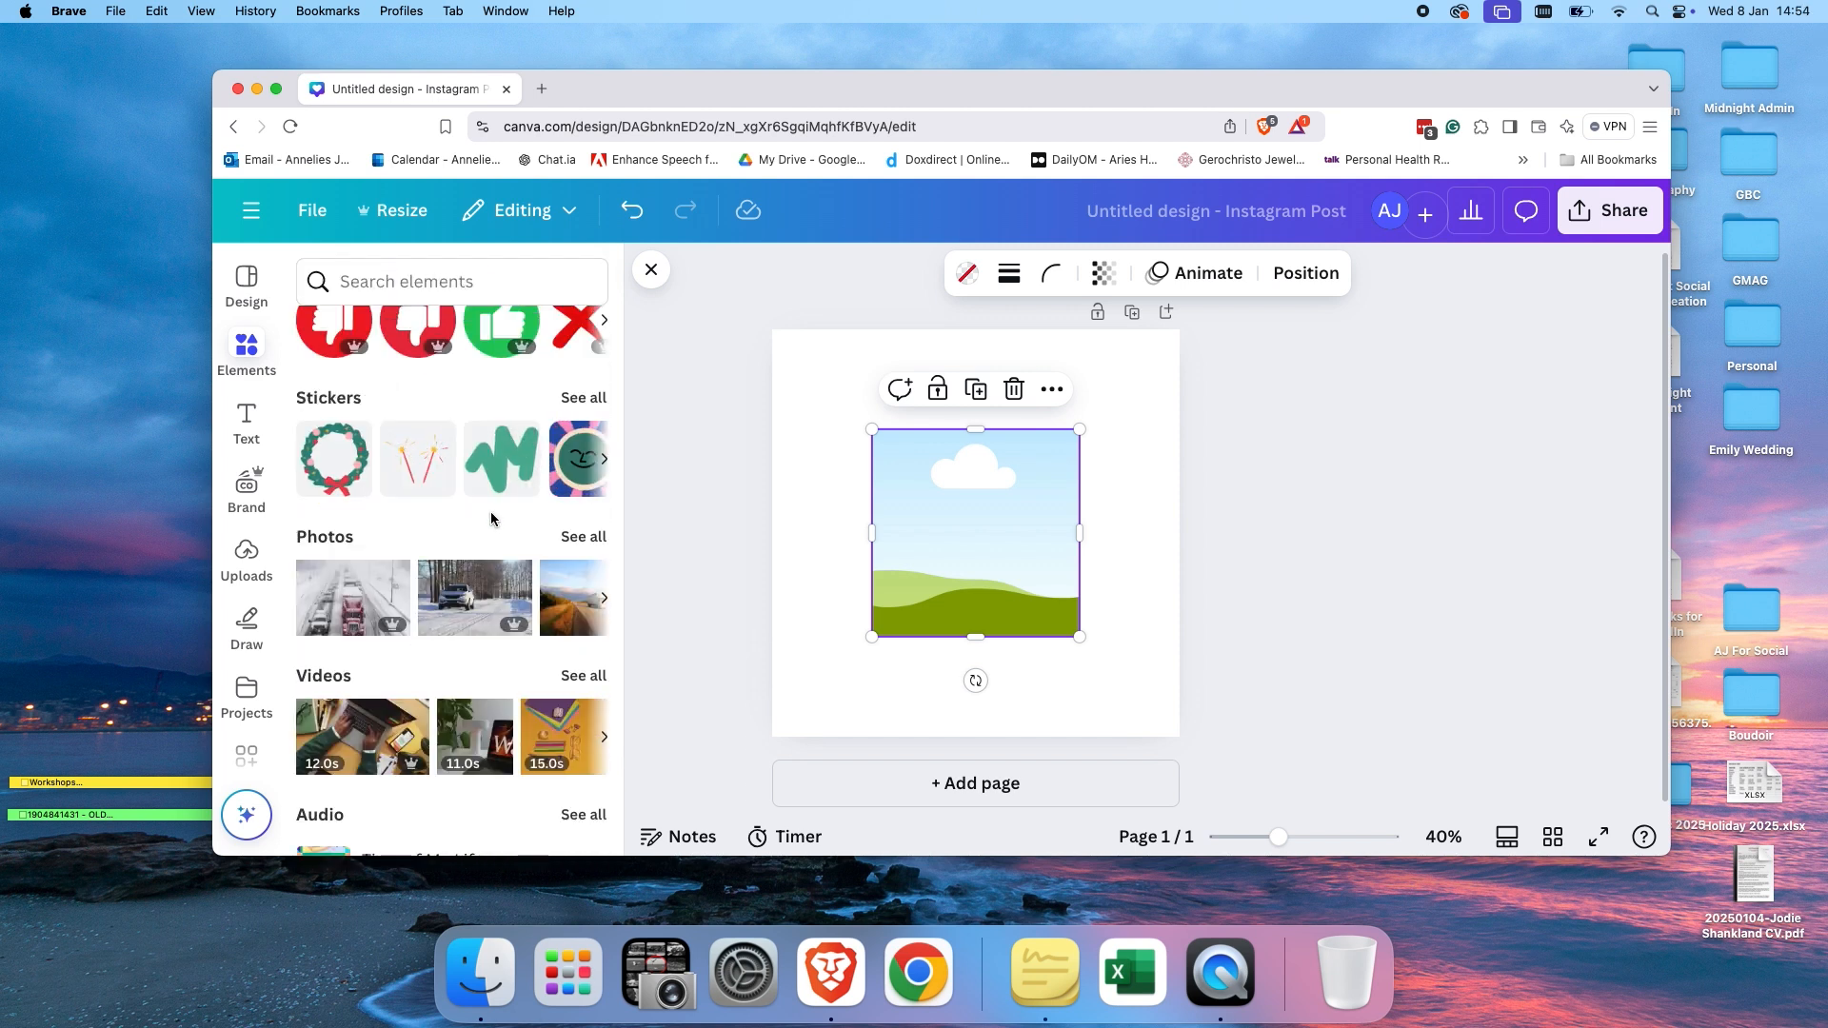
scroll(486, 519, "down", 2)
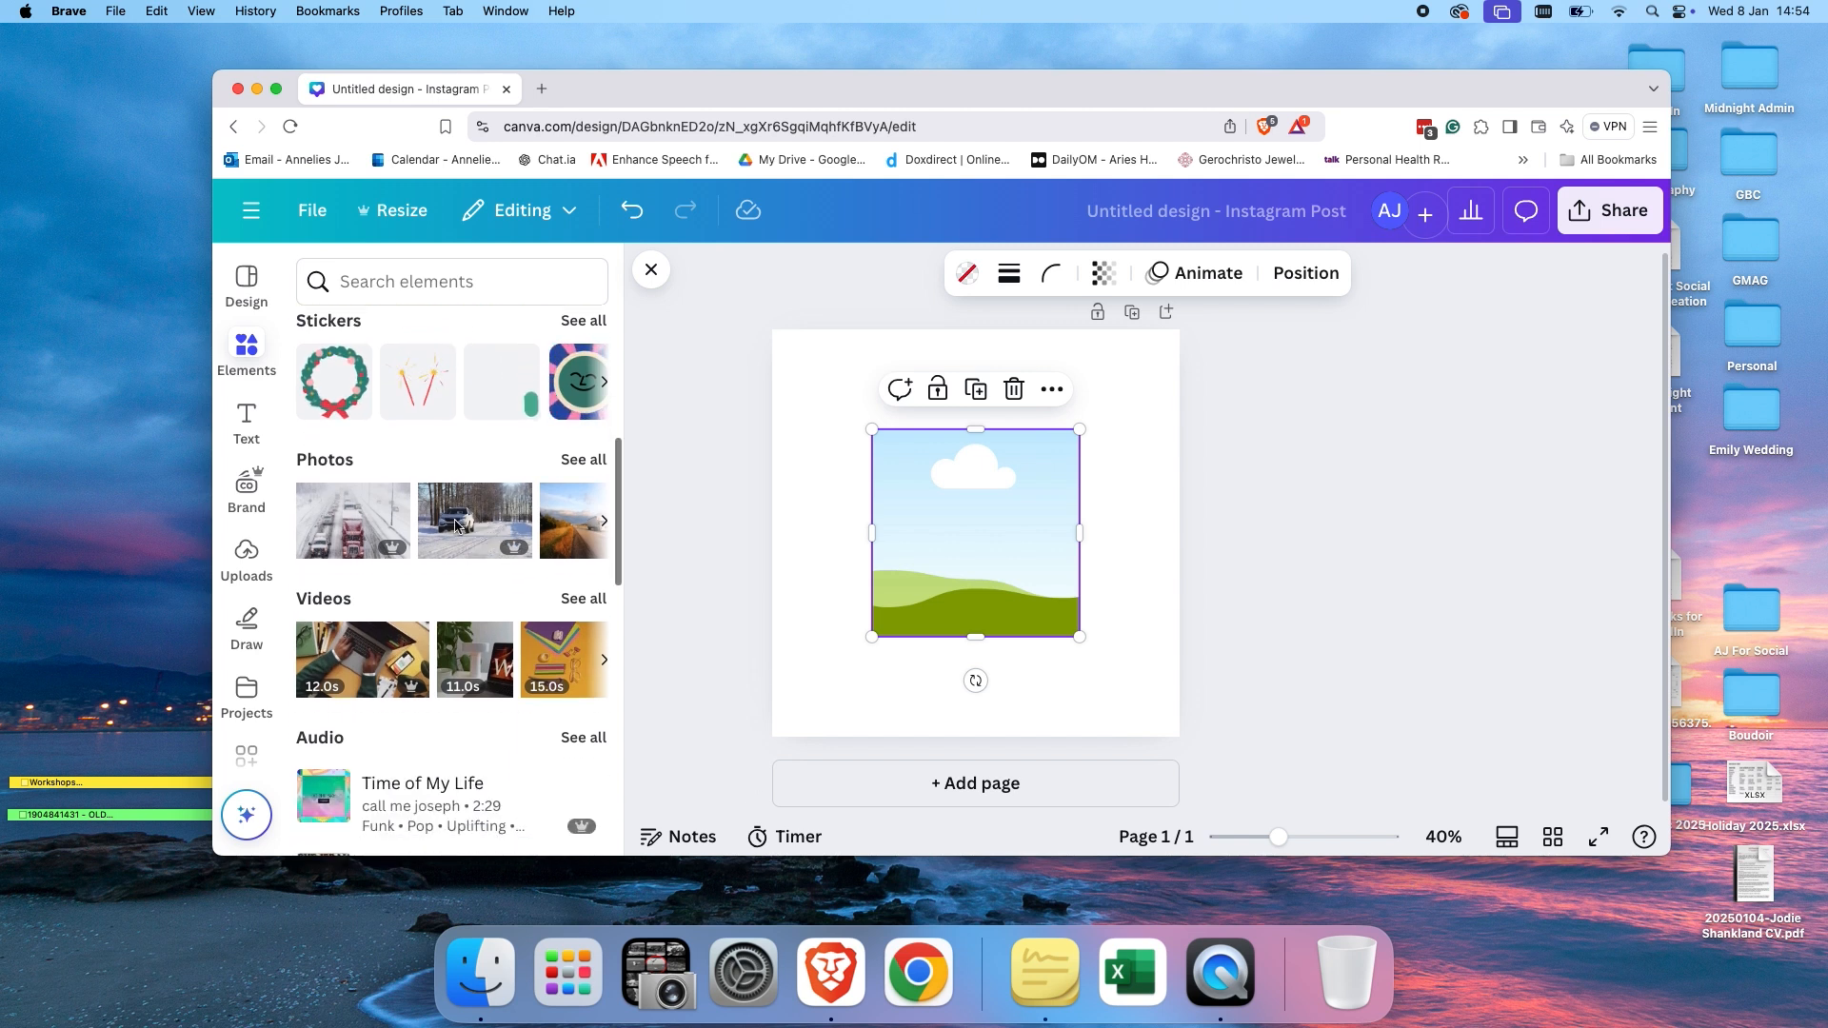
Search the Photos collection for construction and drop a construction site photo into the frame.
left_click(598, 466)
scroll(542, 592, "down", 5)
scroll(544, 596, "up", 4)
scroll(545, 596, "up", 3)
left_click(411, 329)
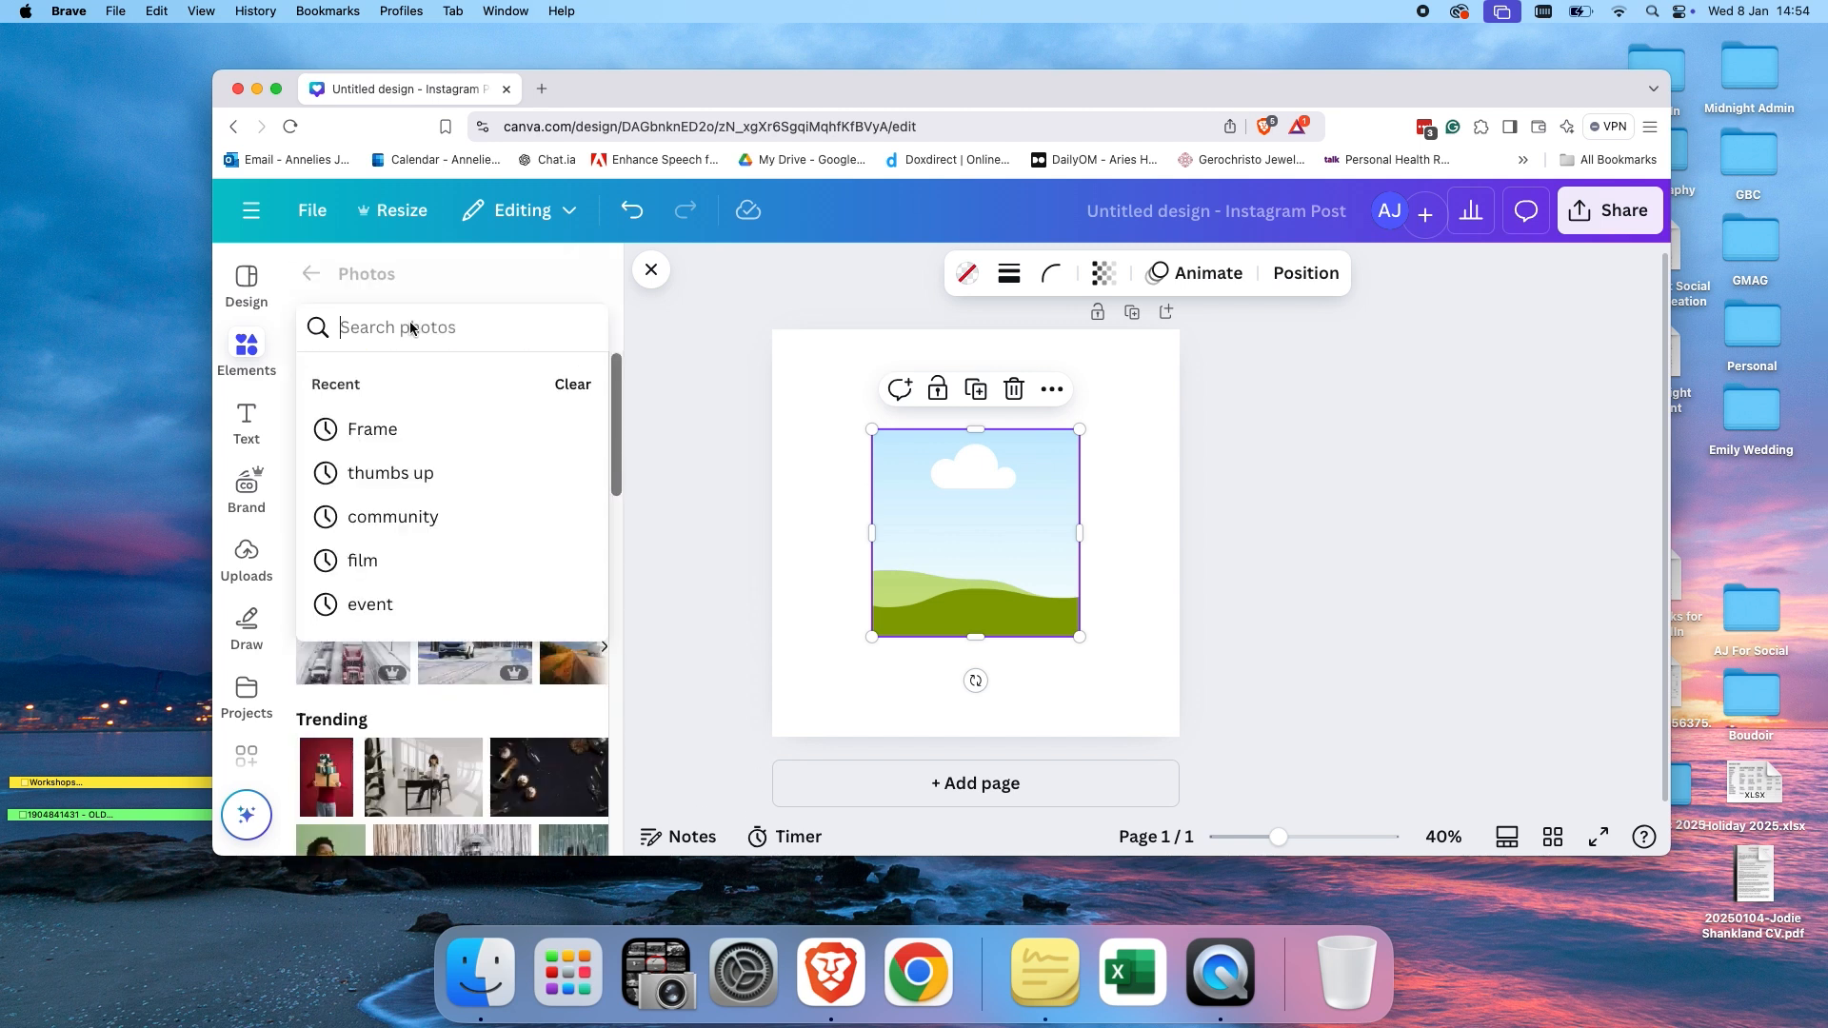
type("cons")
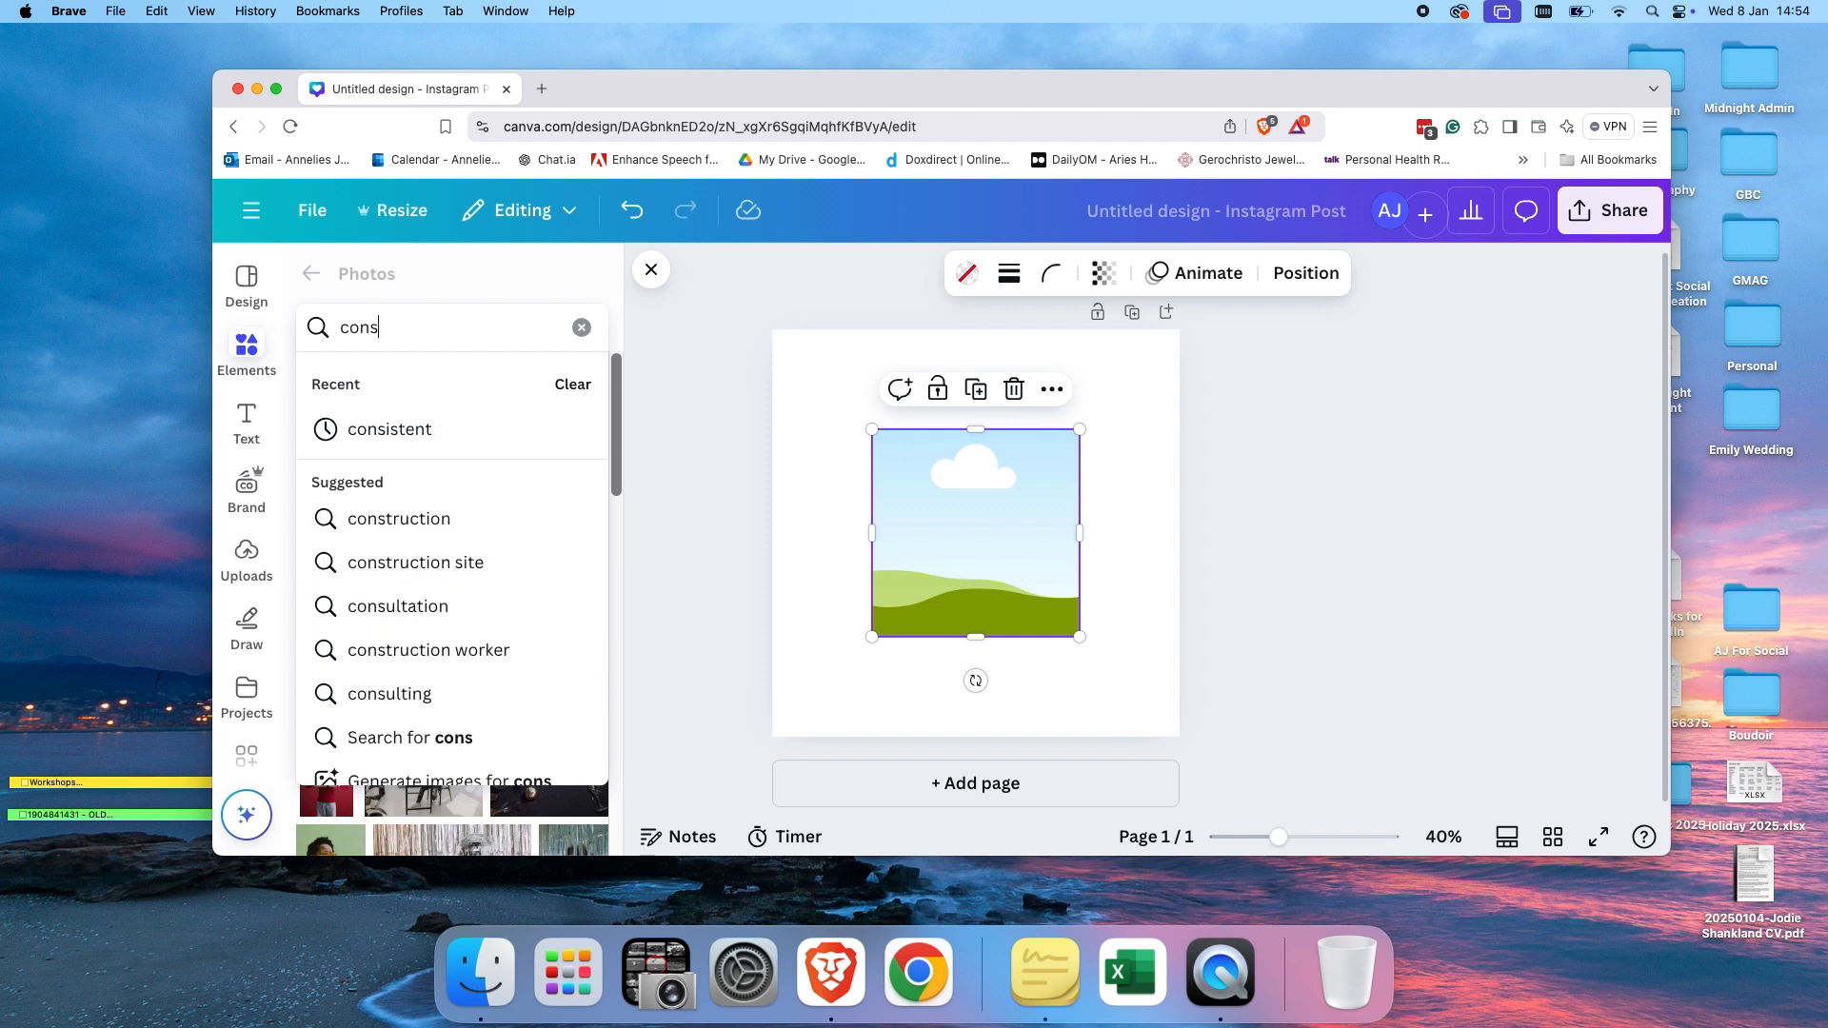
type("truction")
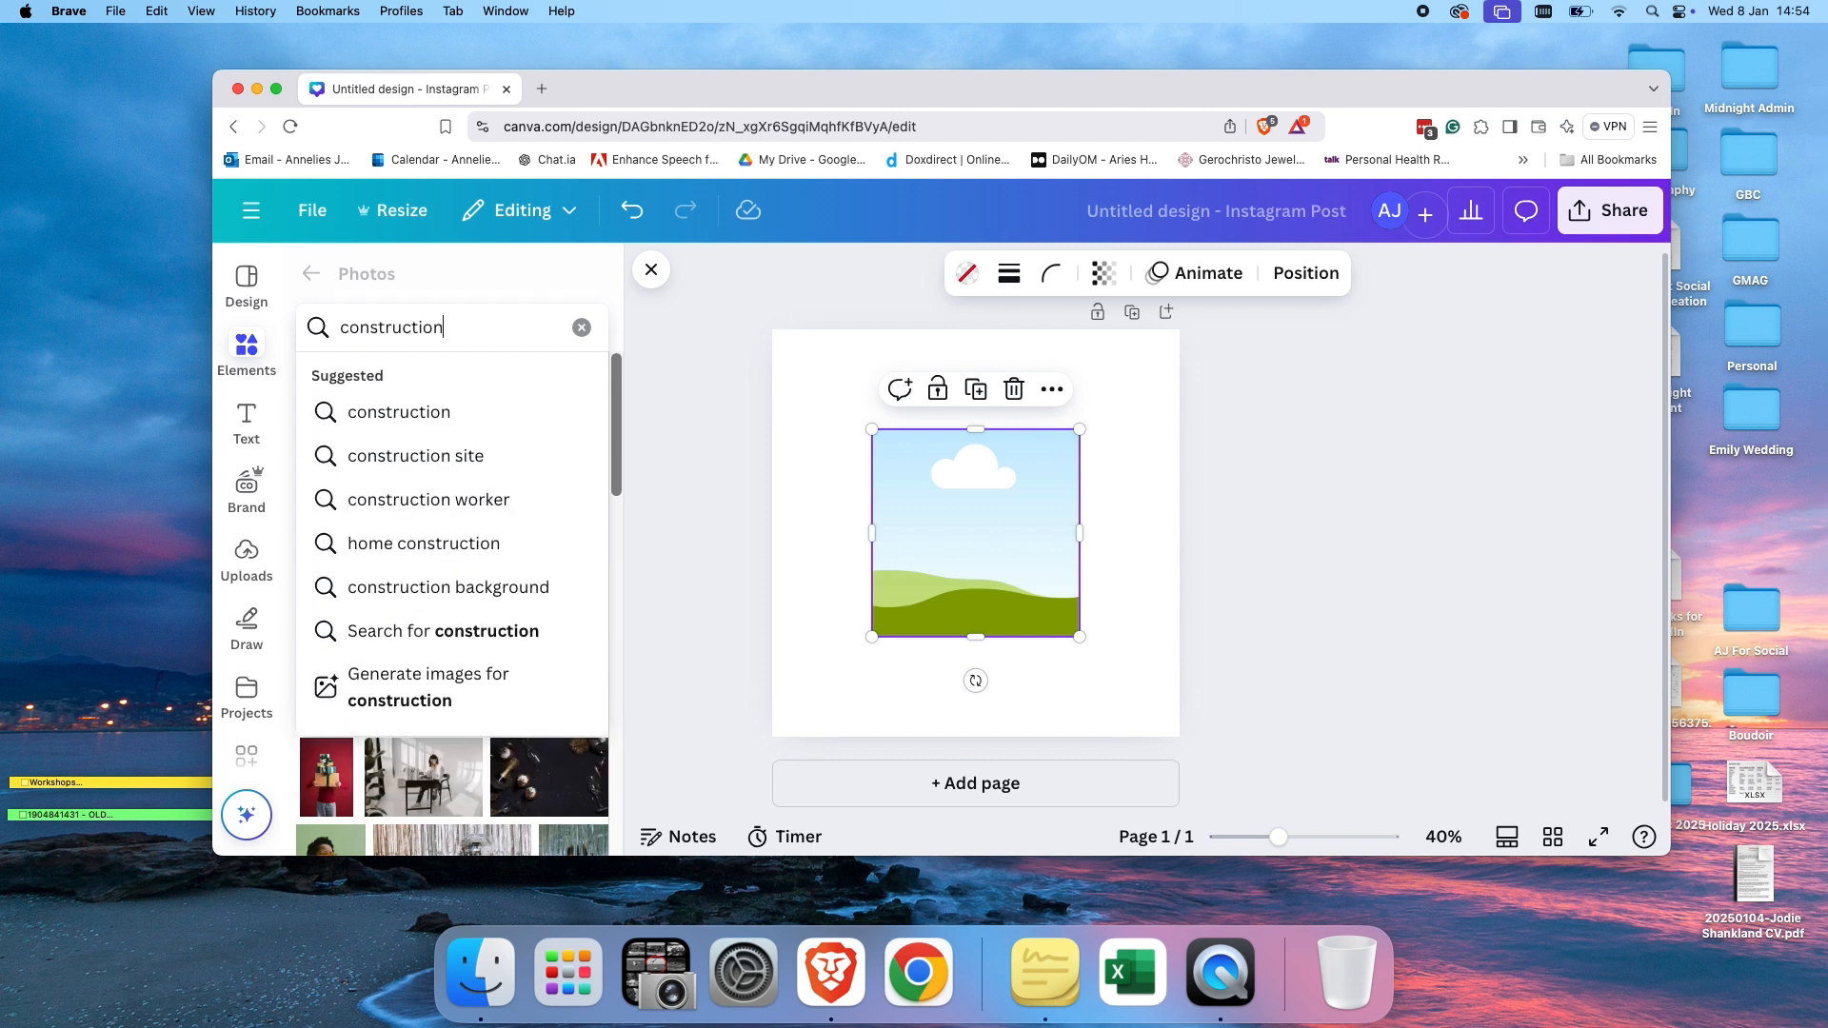
key("Return")
scroll(489, 674, "down", 10)
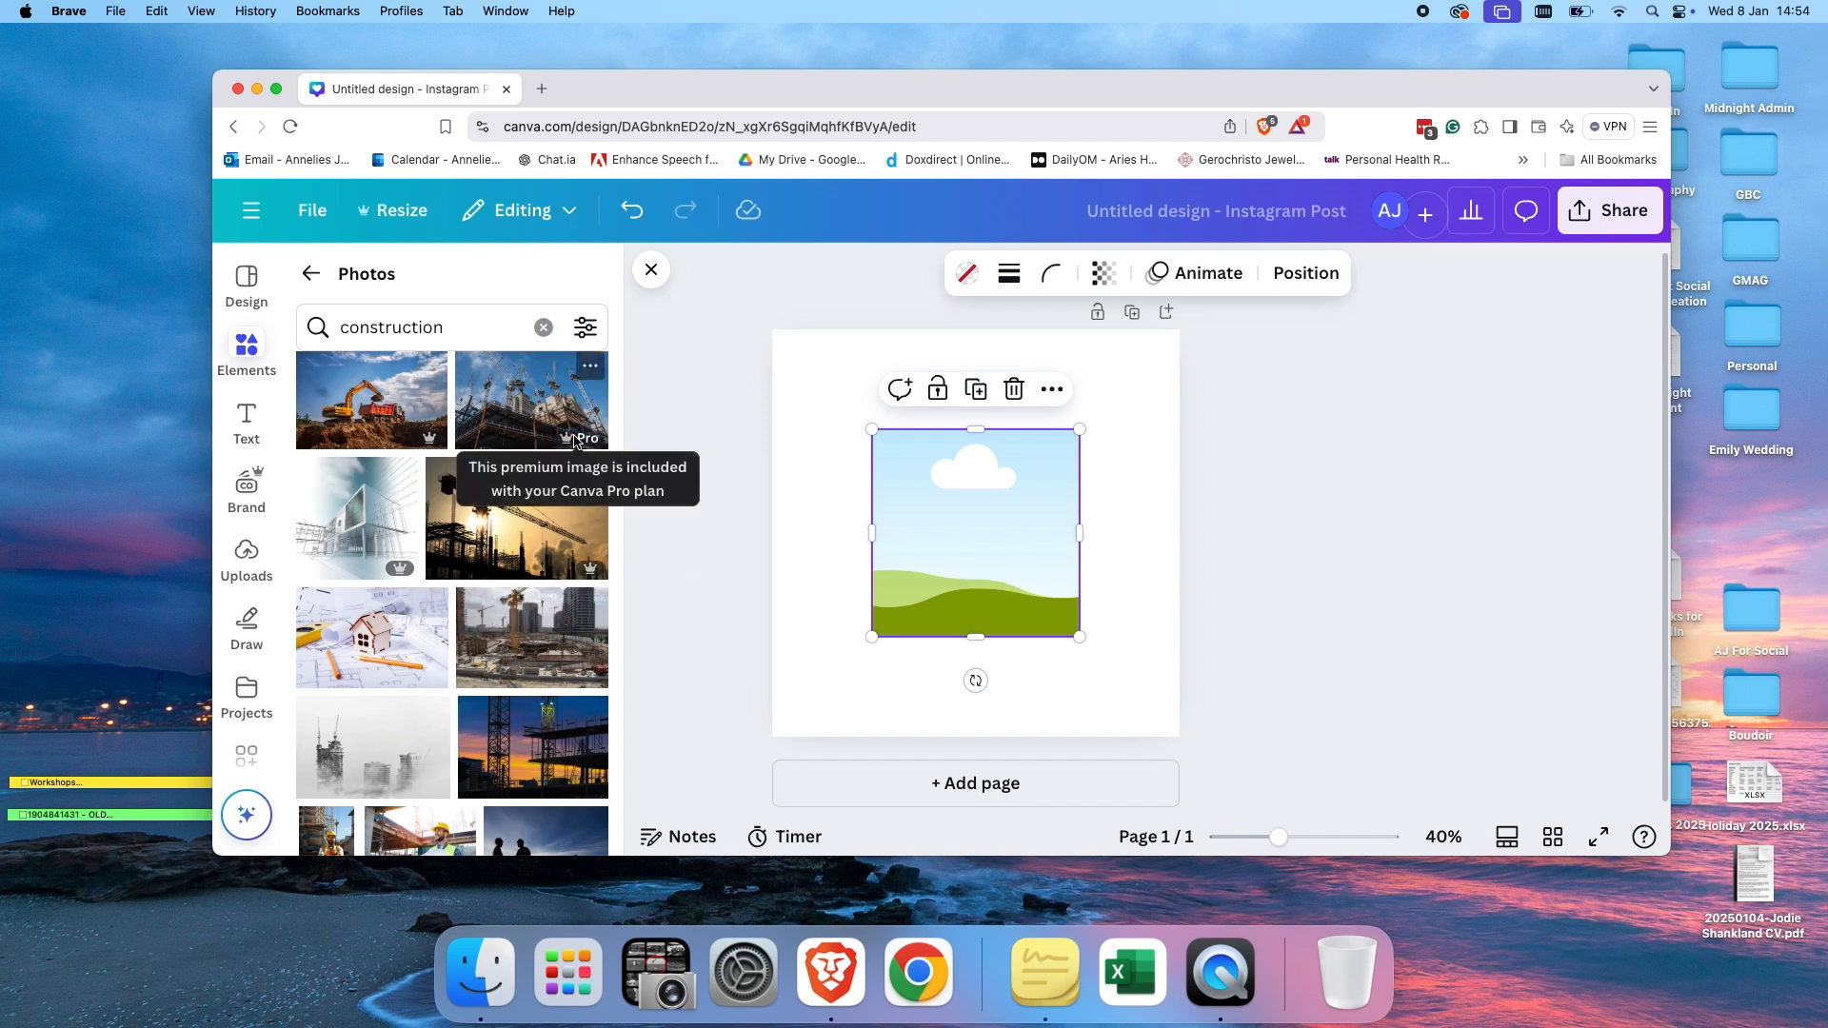
left_click_drag(581, 444, 972, 523)
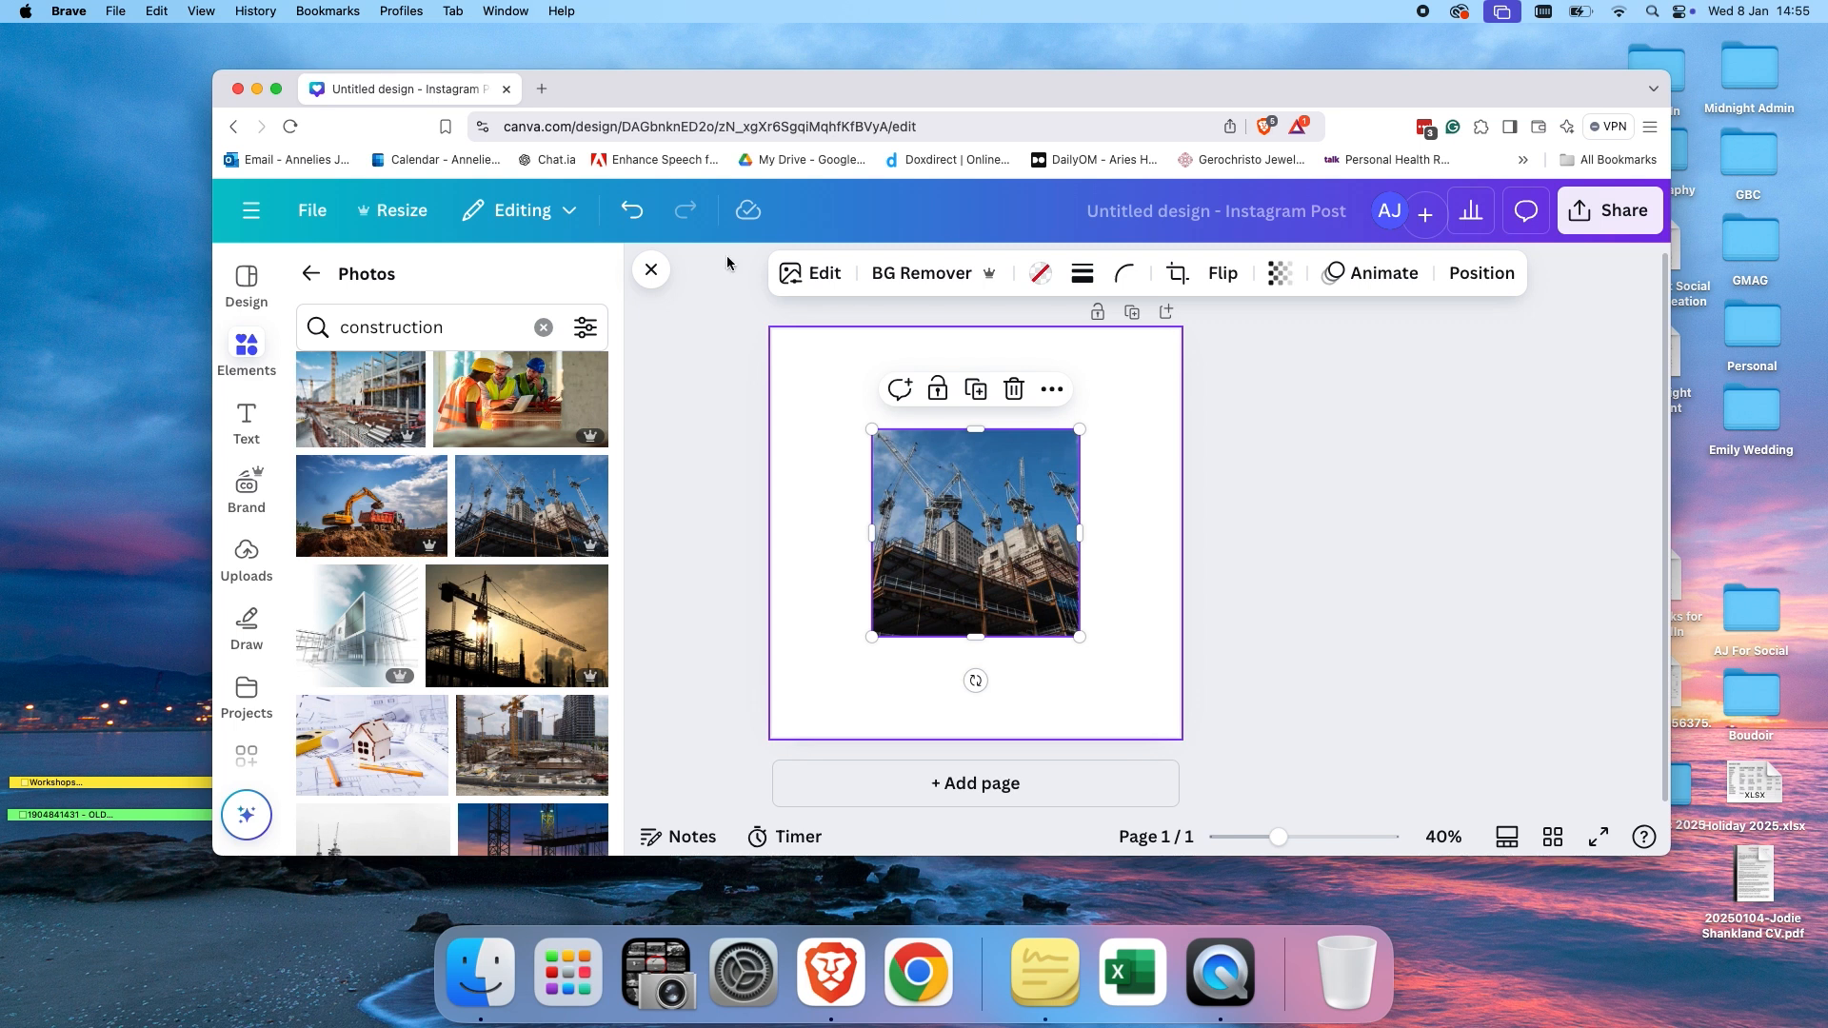
Open a new browser tab, go to Unsplash and search it for construction photos.
left_click(543, 90)
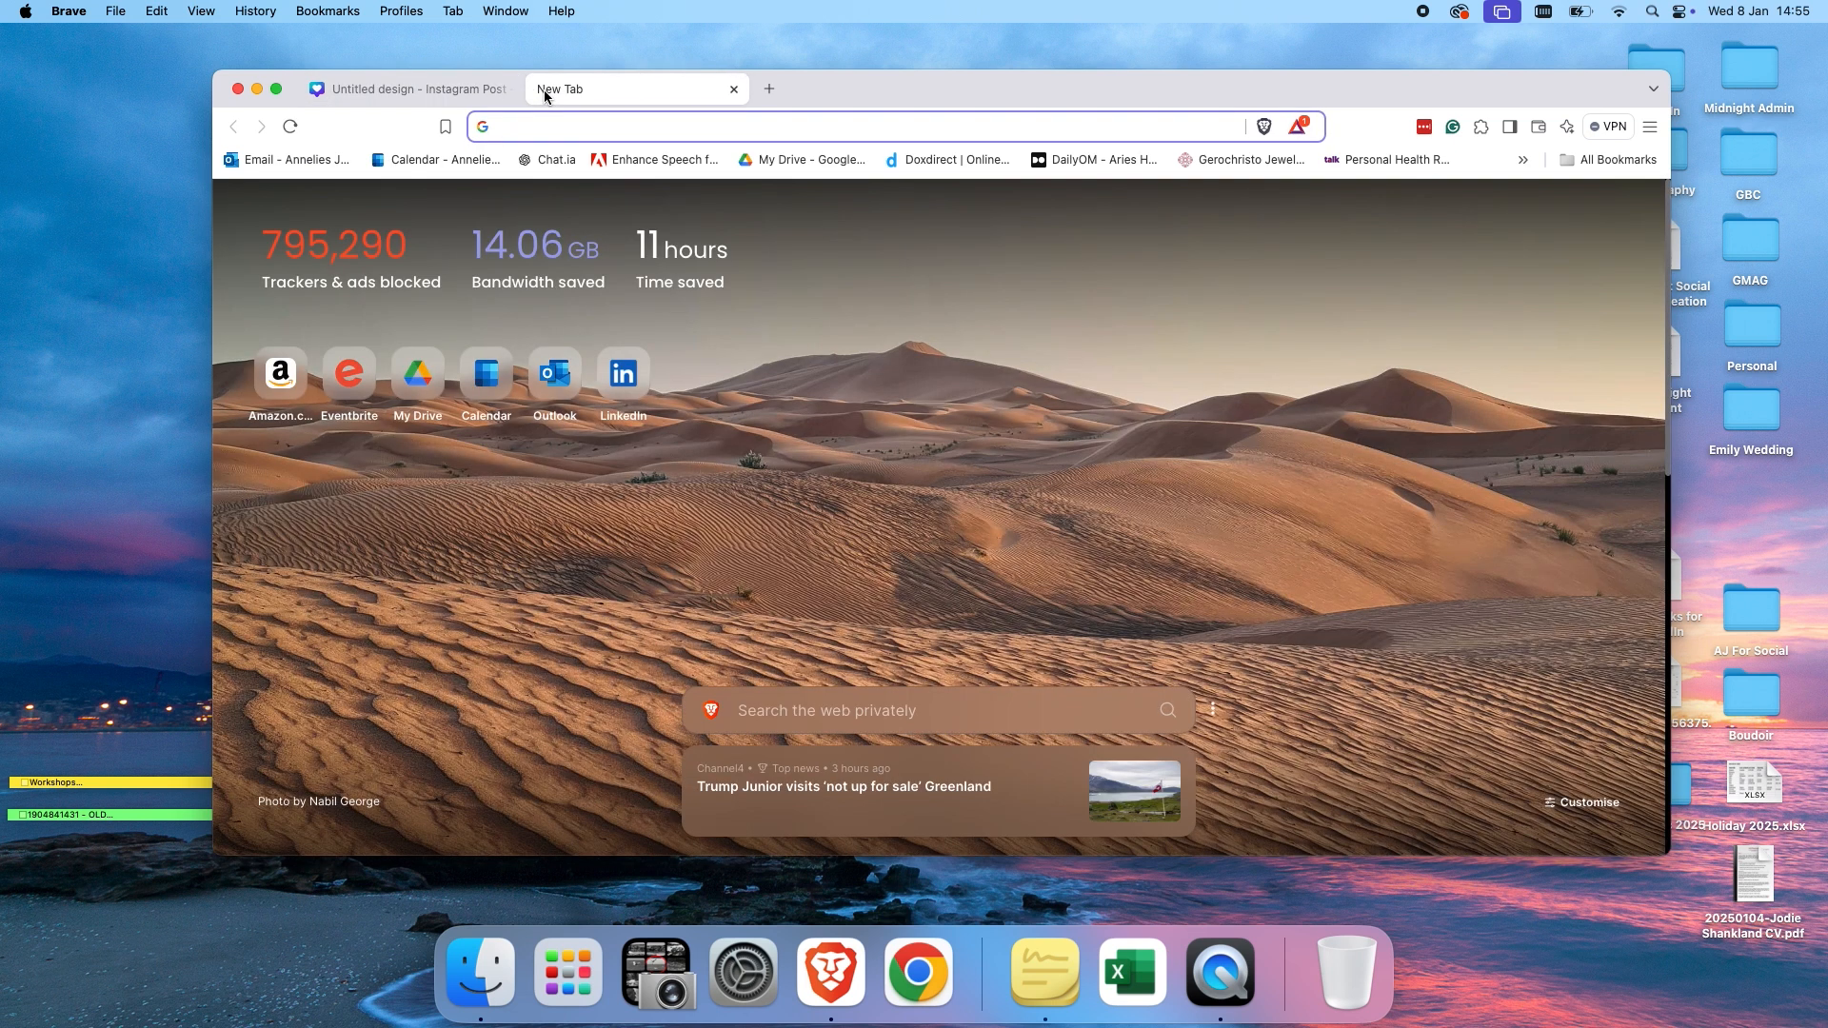
type("unsplash")
key("Return")
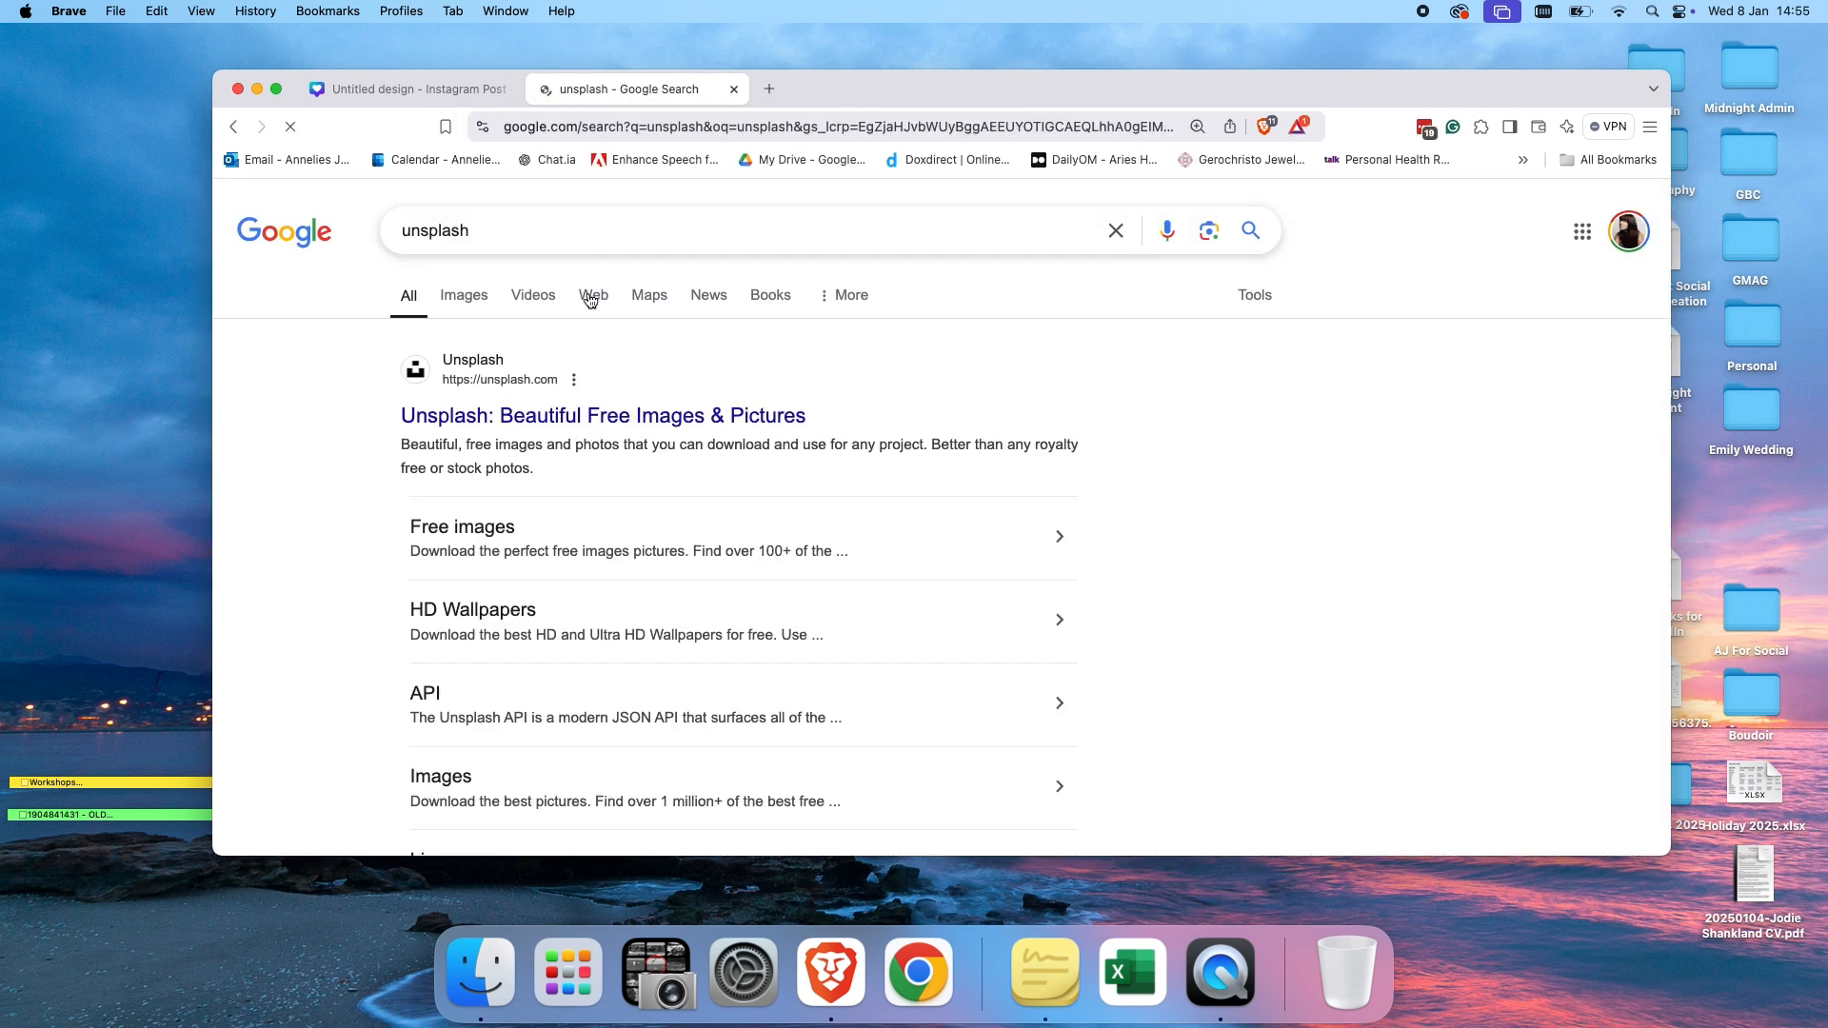
left_click(533, 415)
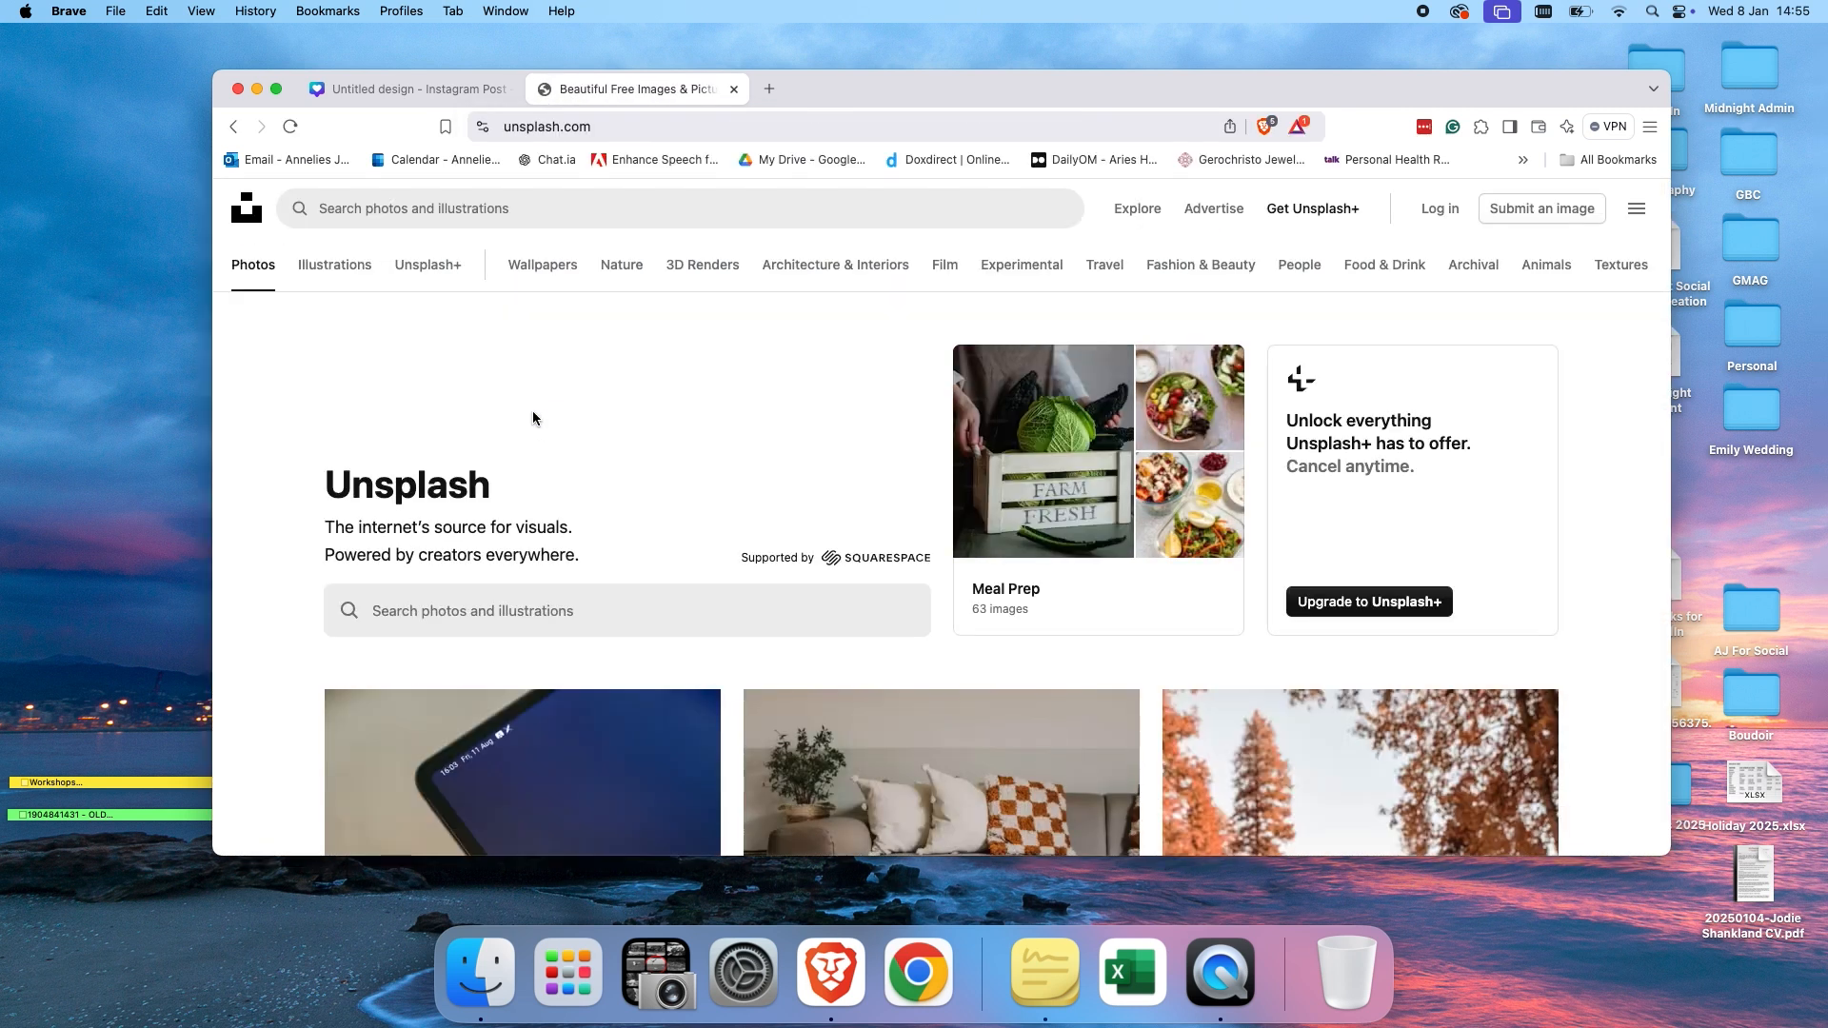
left_click(407, 614)
type("construct")
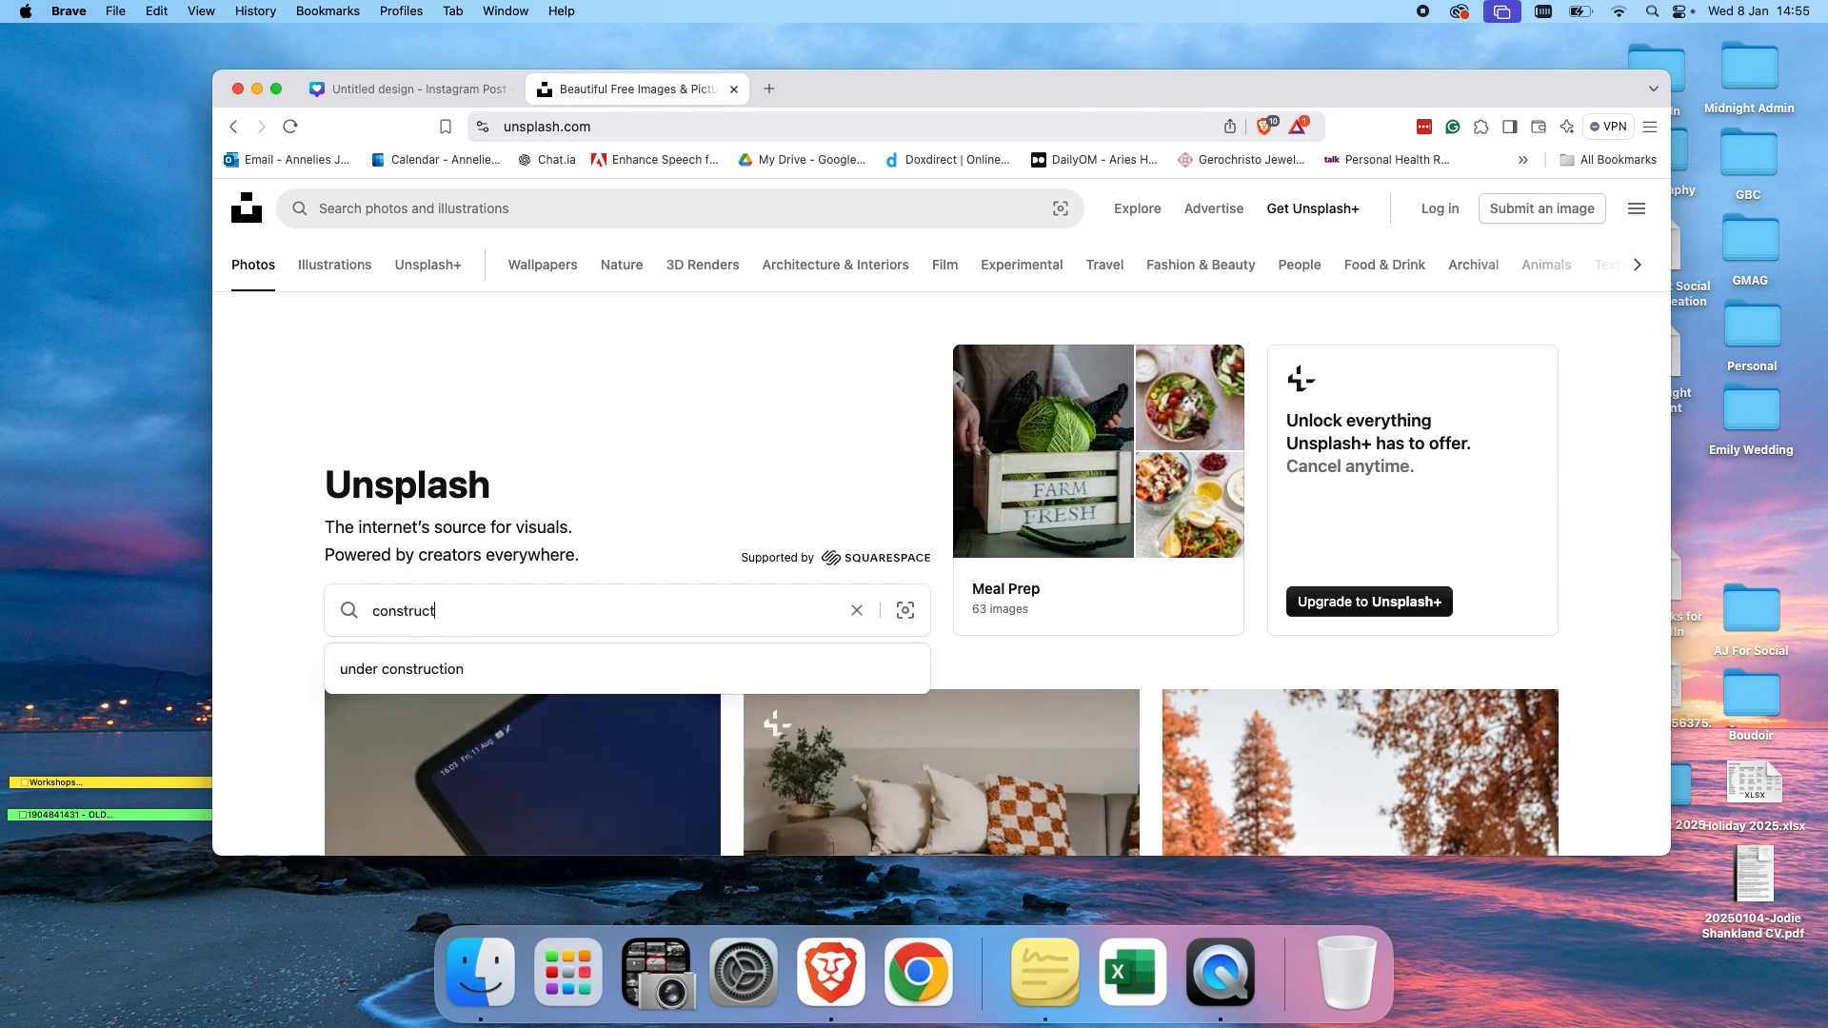
key("Return")
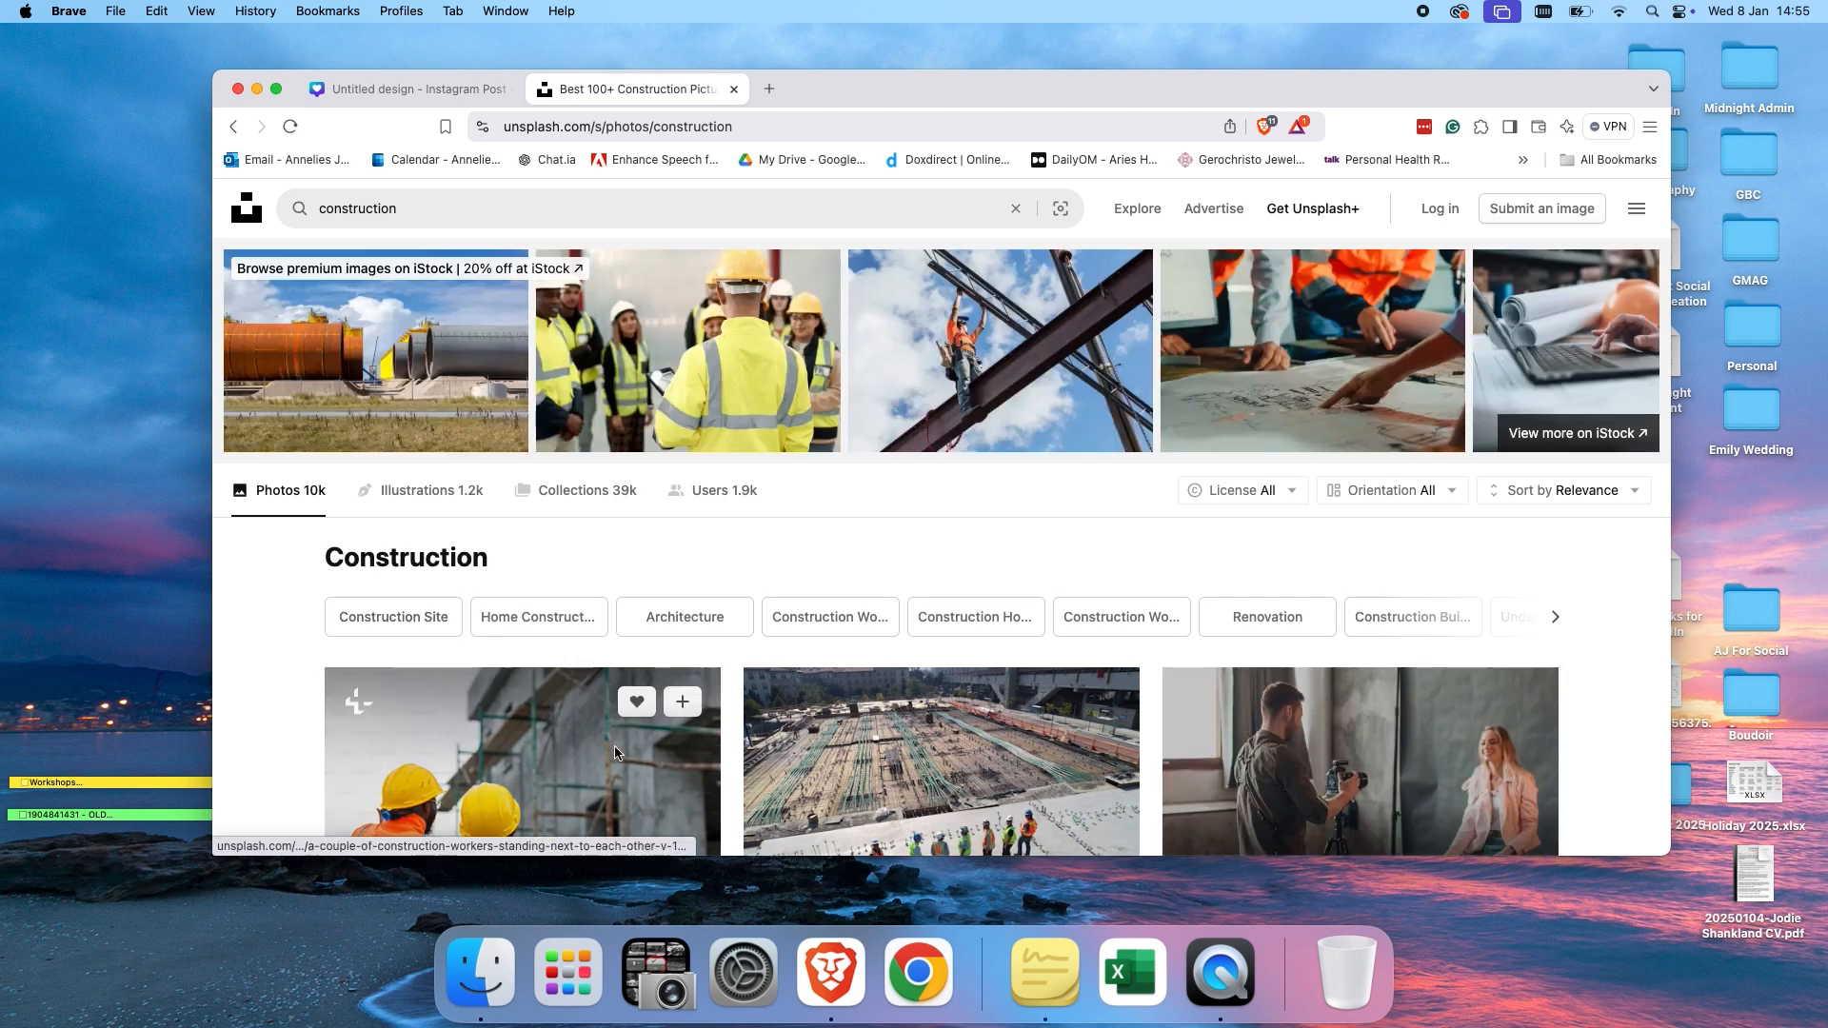
Scroll through the Unsplash construction photo results.
scroll(615, 752, "down", 3)
scroll(617, 755, "down", 1)
scroll(615, 748, "up", 1)
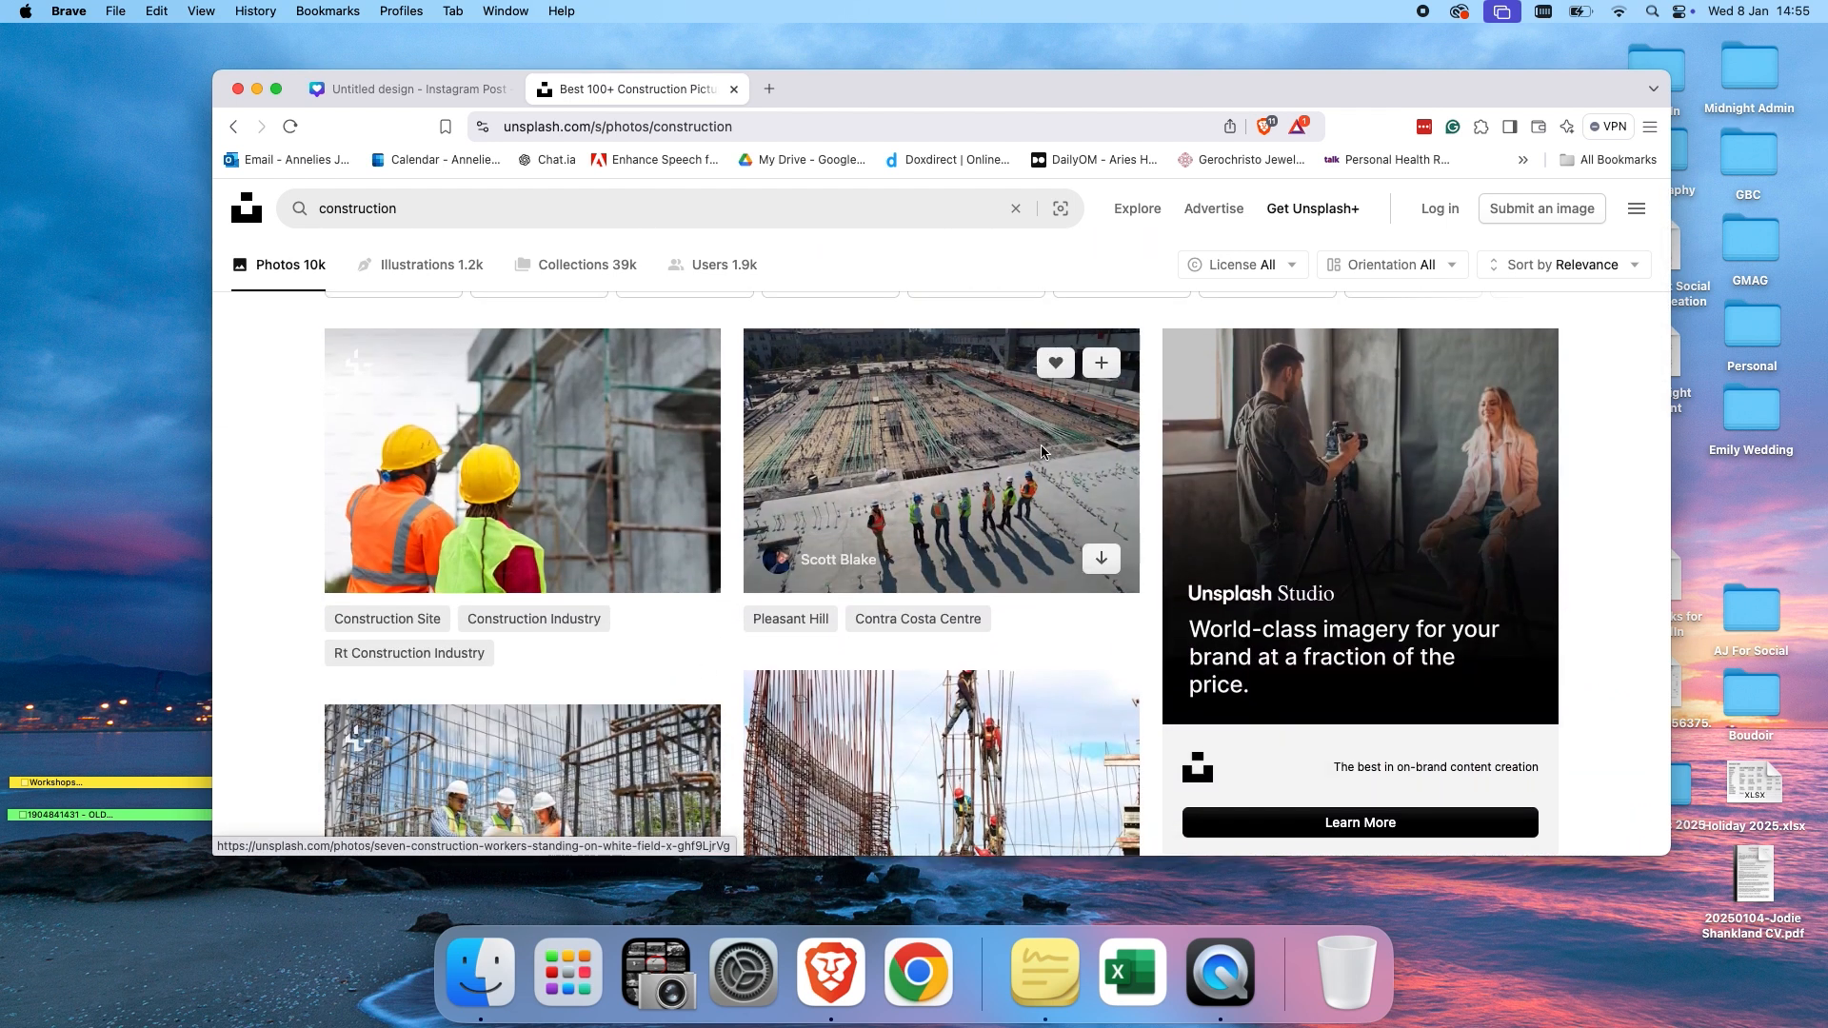
scroll(929, 603, "down", 7)
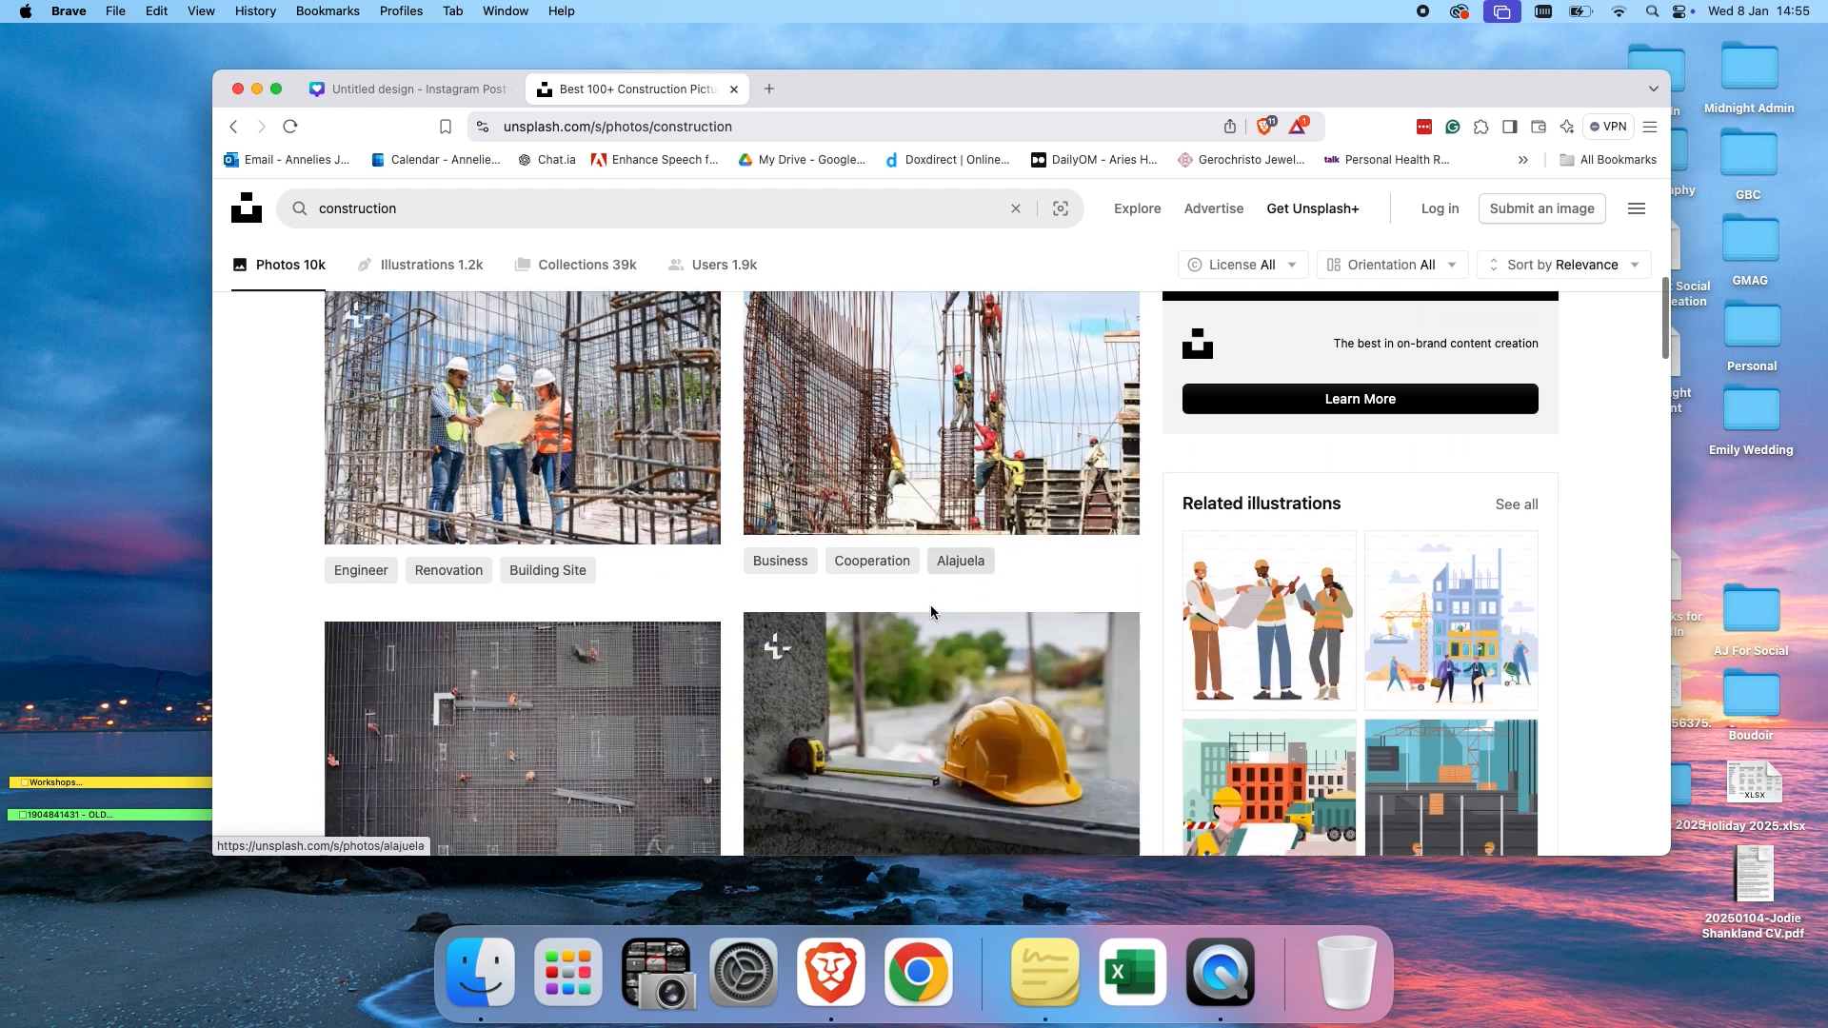
scroll(929, 603, "down", 2)
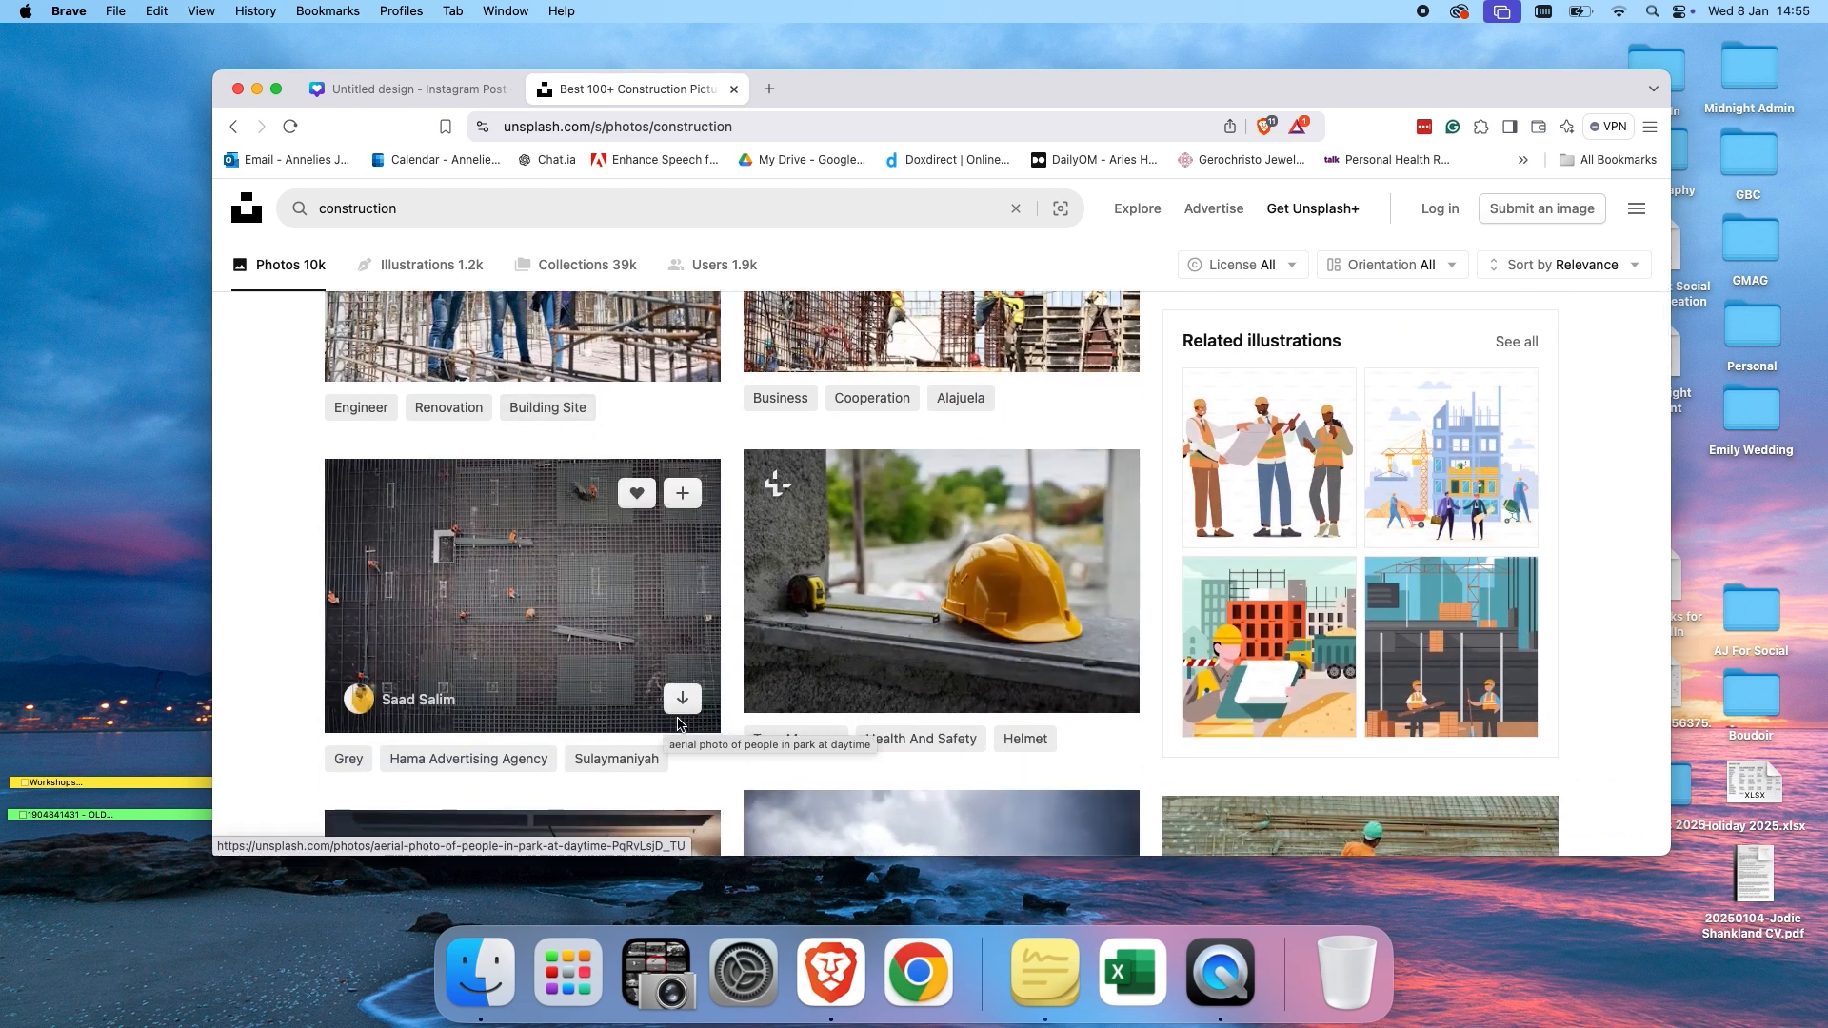
left_click(685, 705)
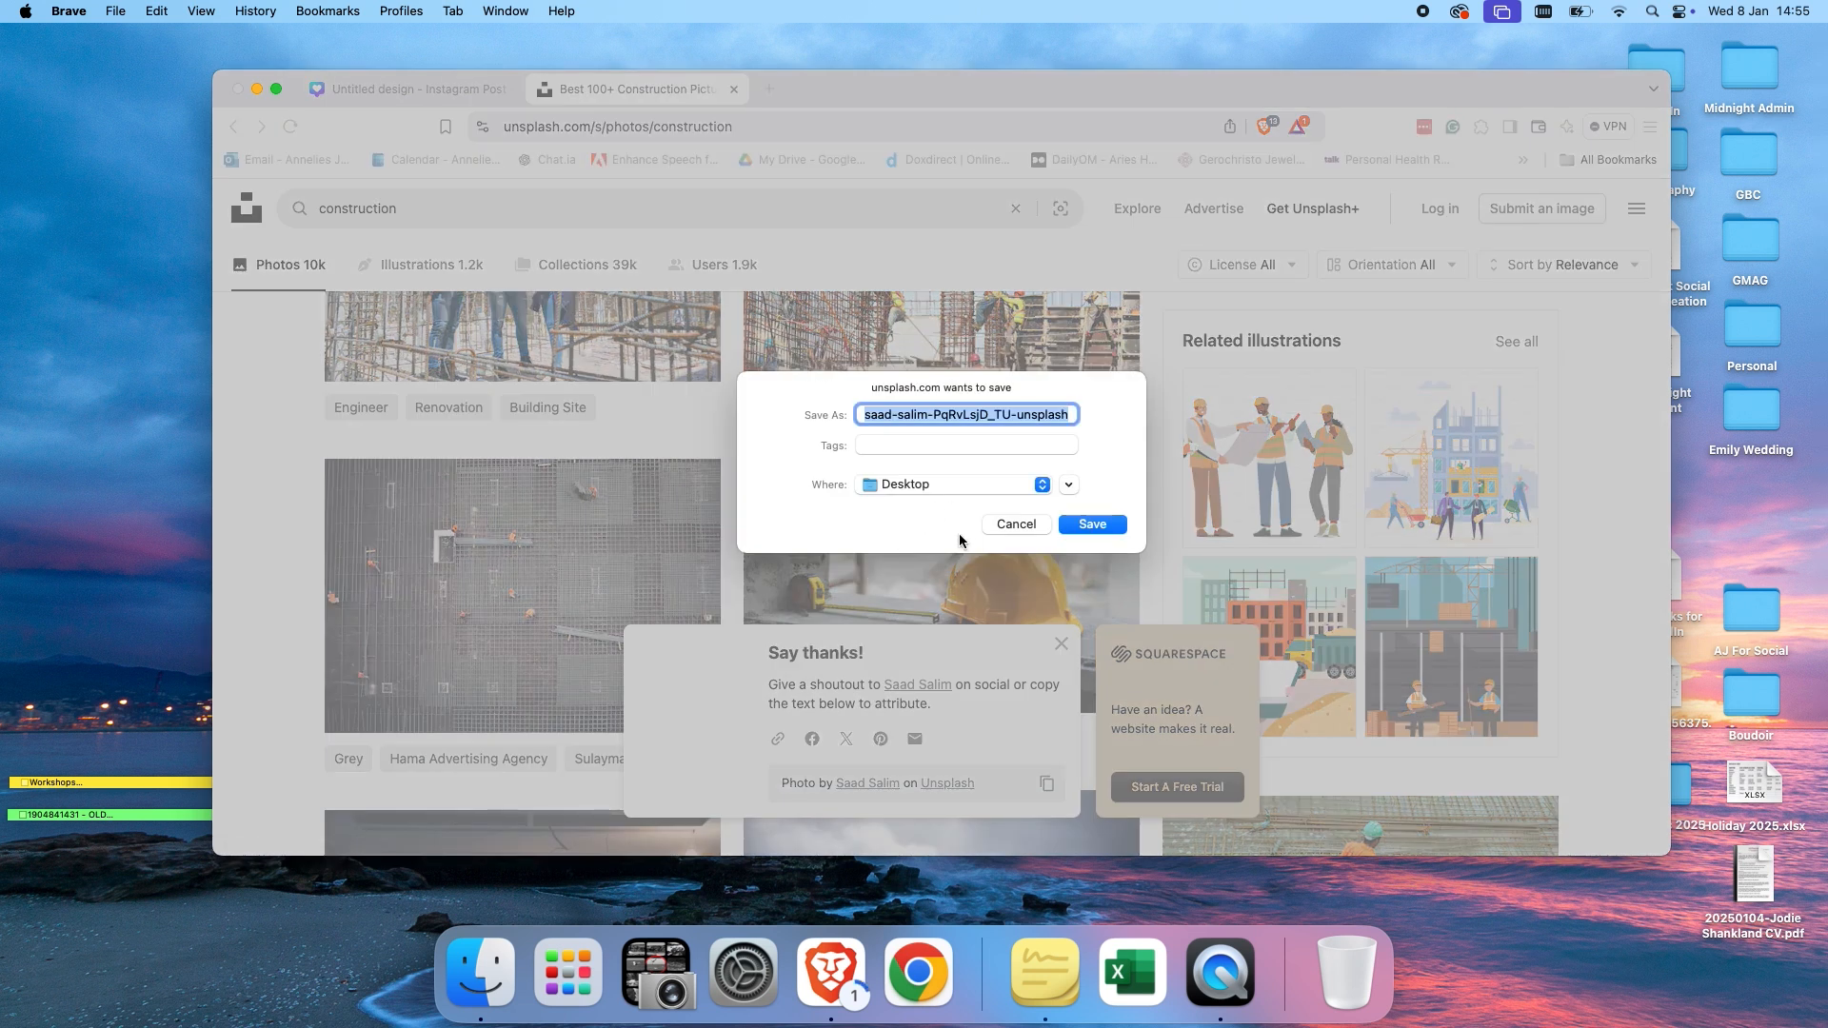
left_click(1011, 525)
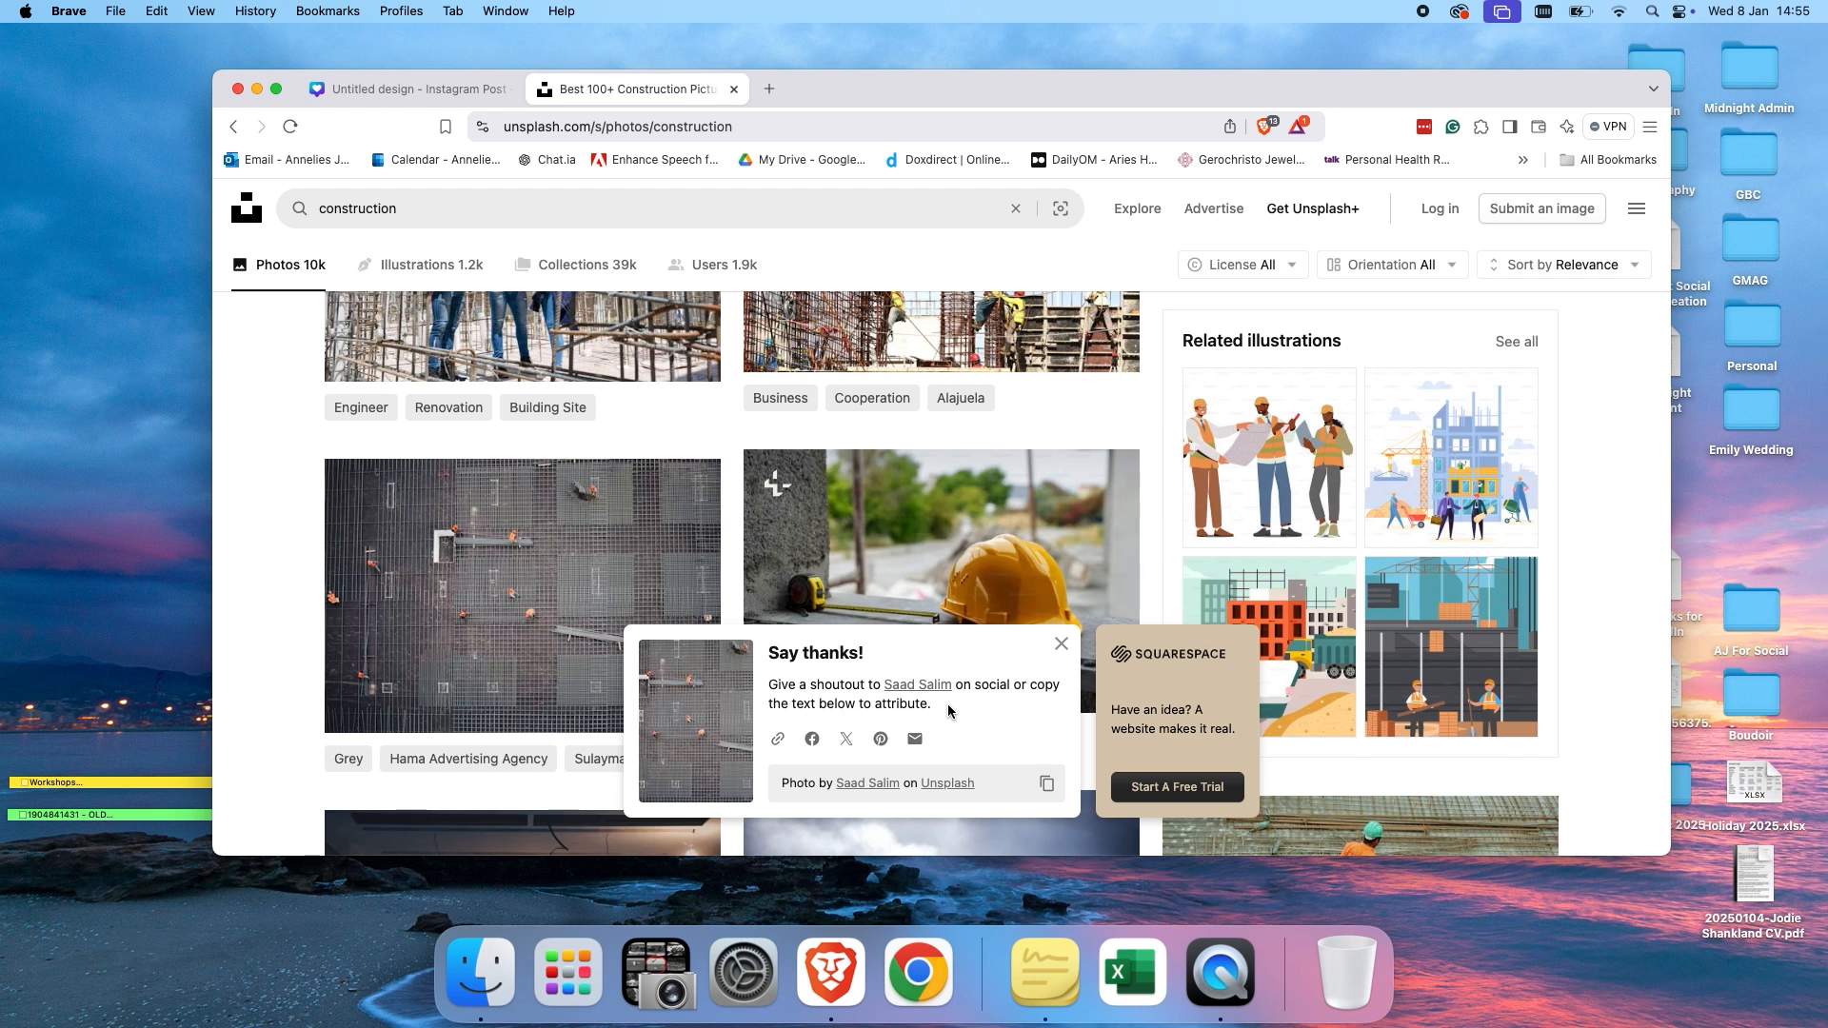
left_click(1060, 647)
Switch back to the Canva design tab and return to the main Elements panel.
scroll(895, 619, "up", 10)
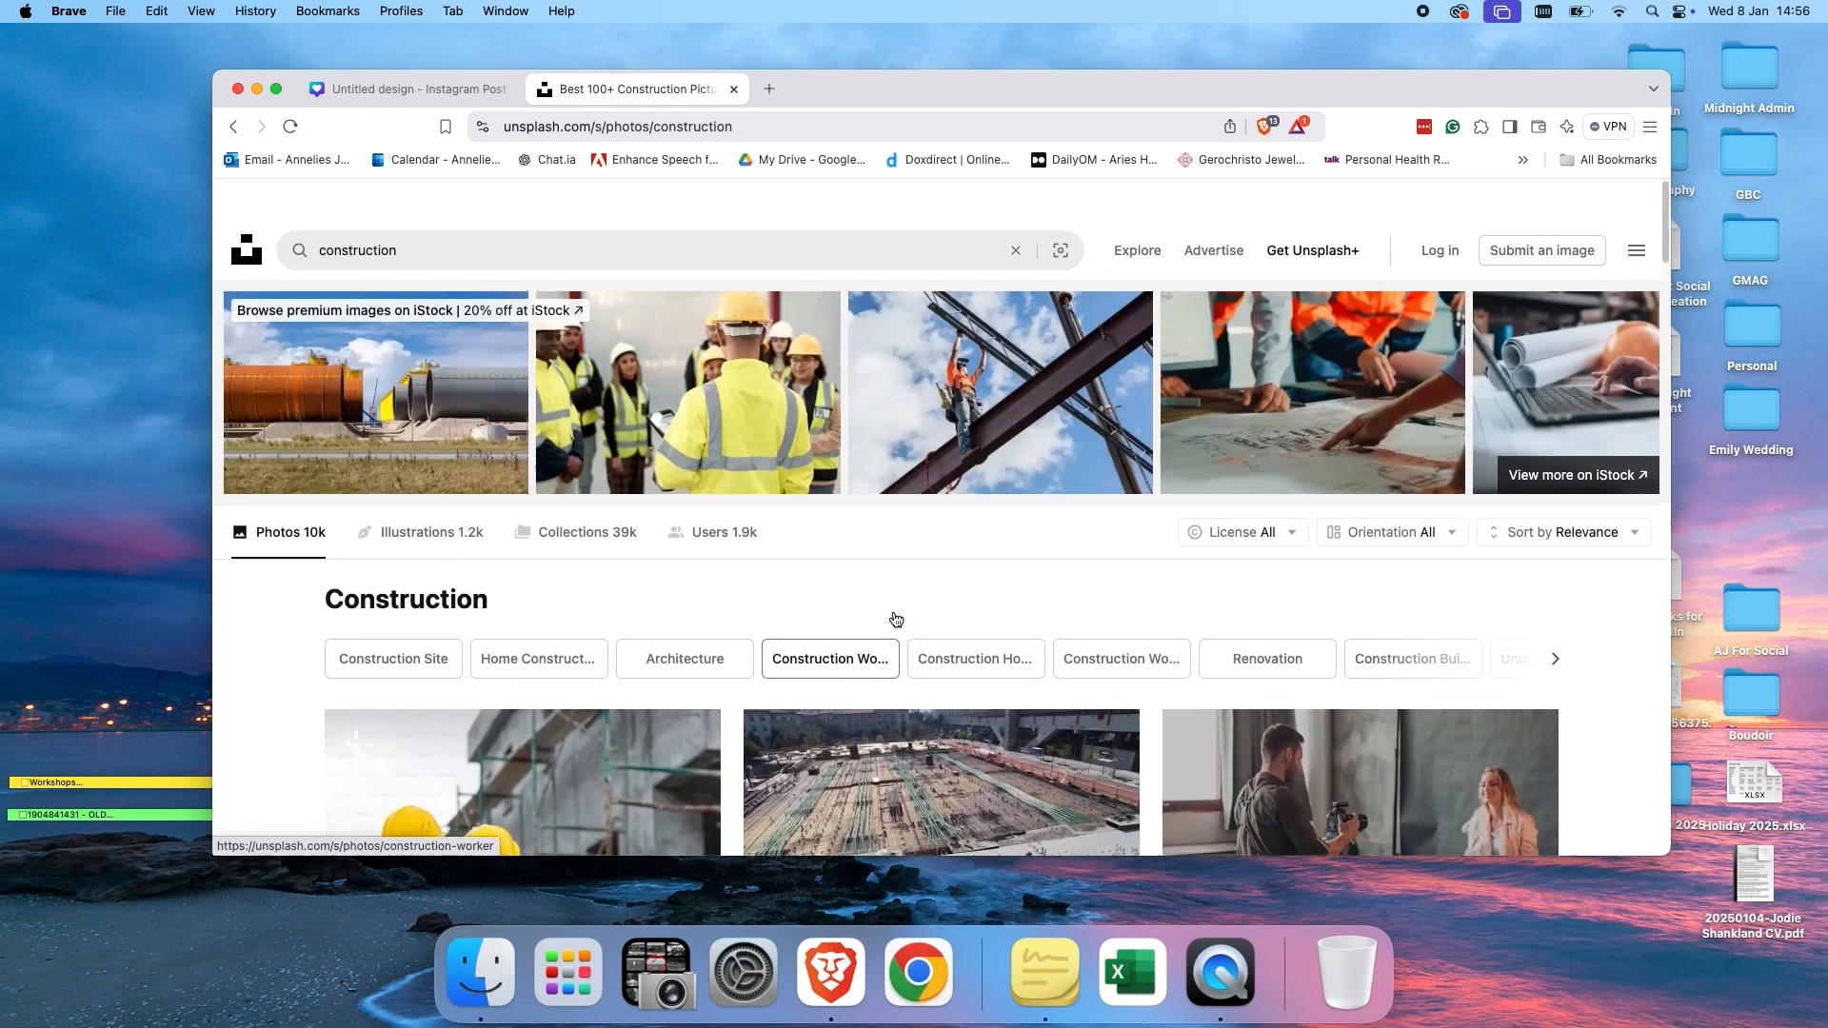
scroll(895, 619, "down", 1)
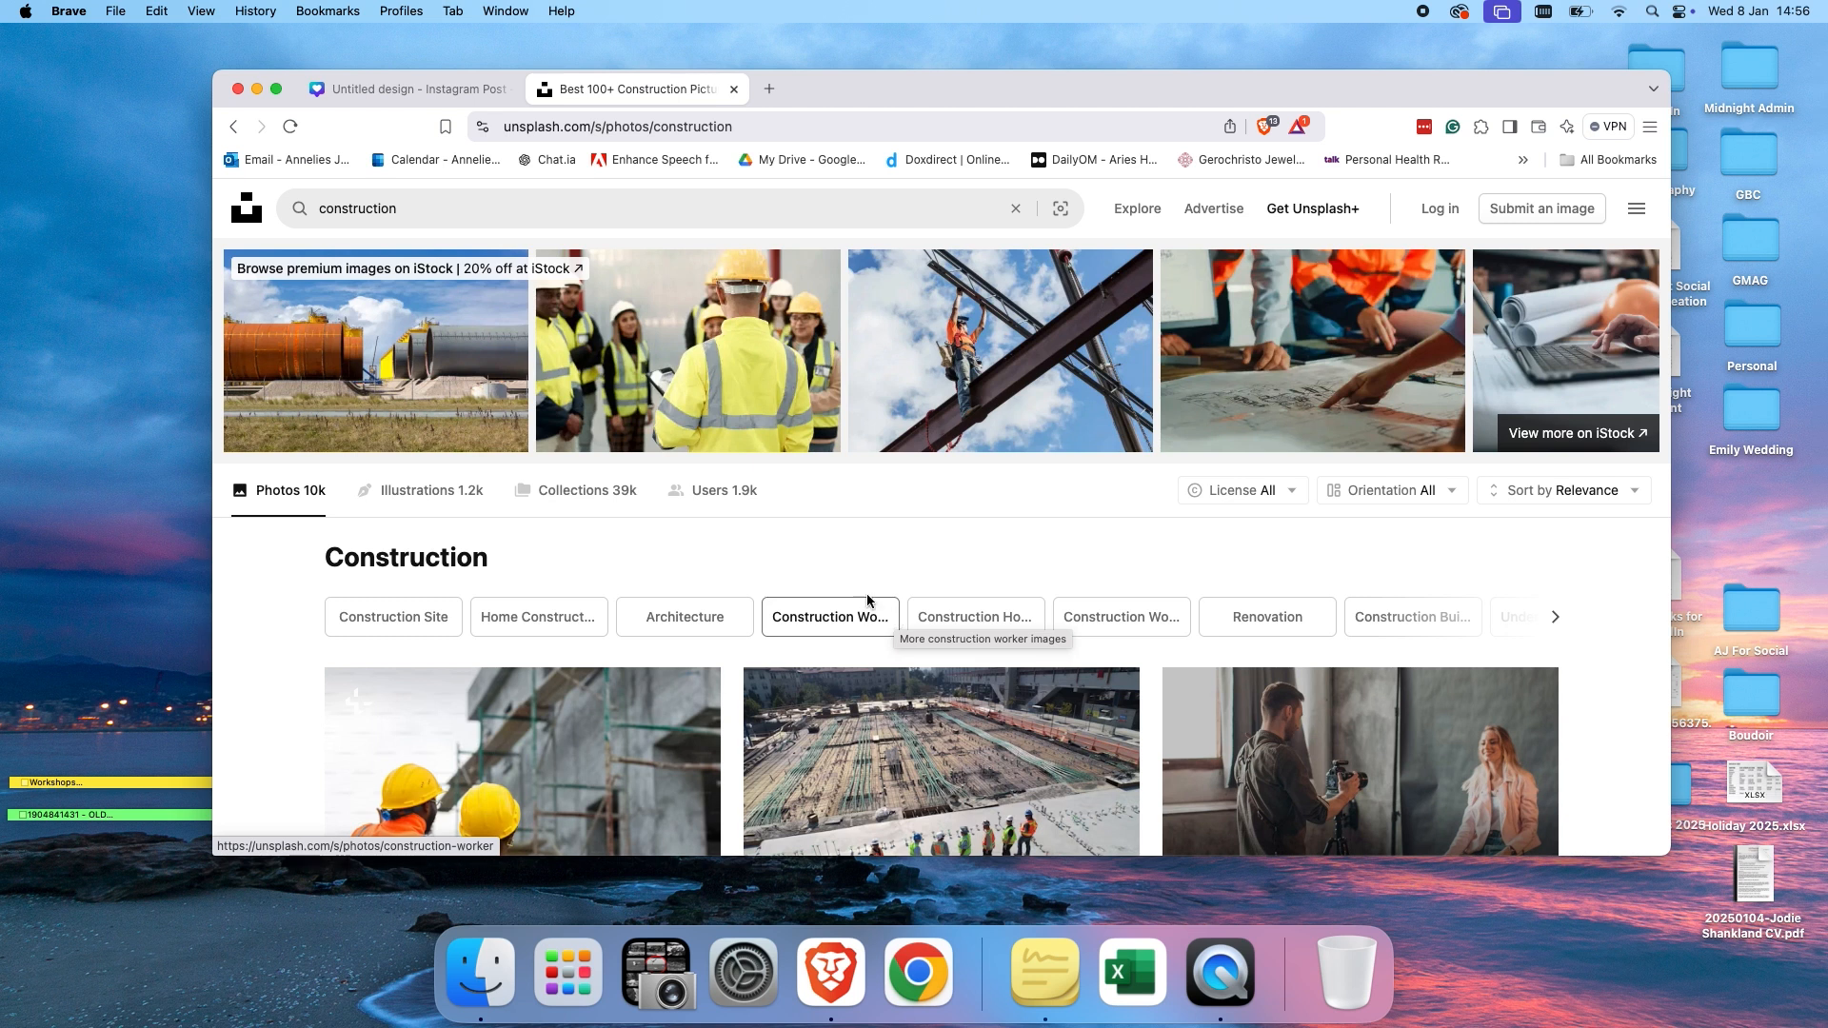
left_click(448, 91)
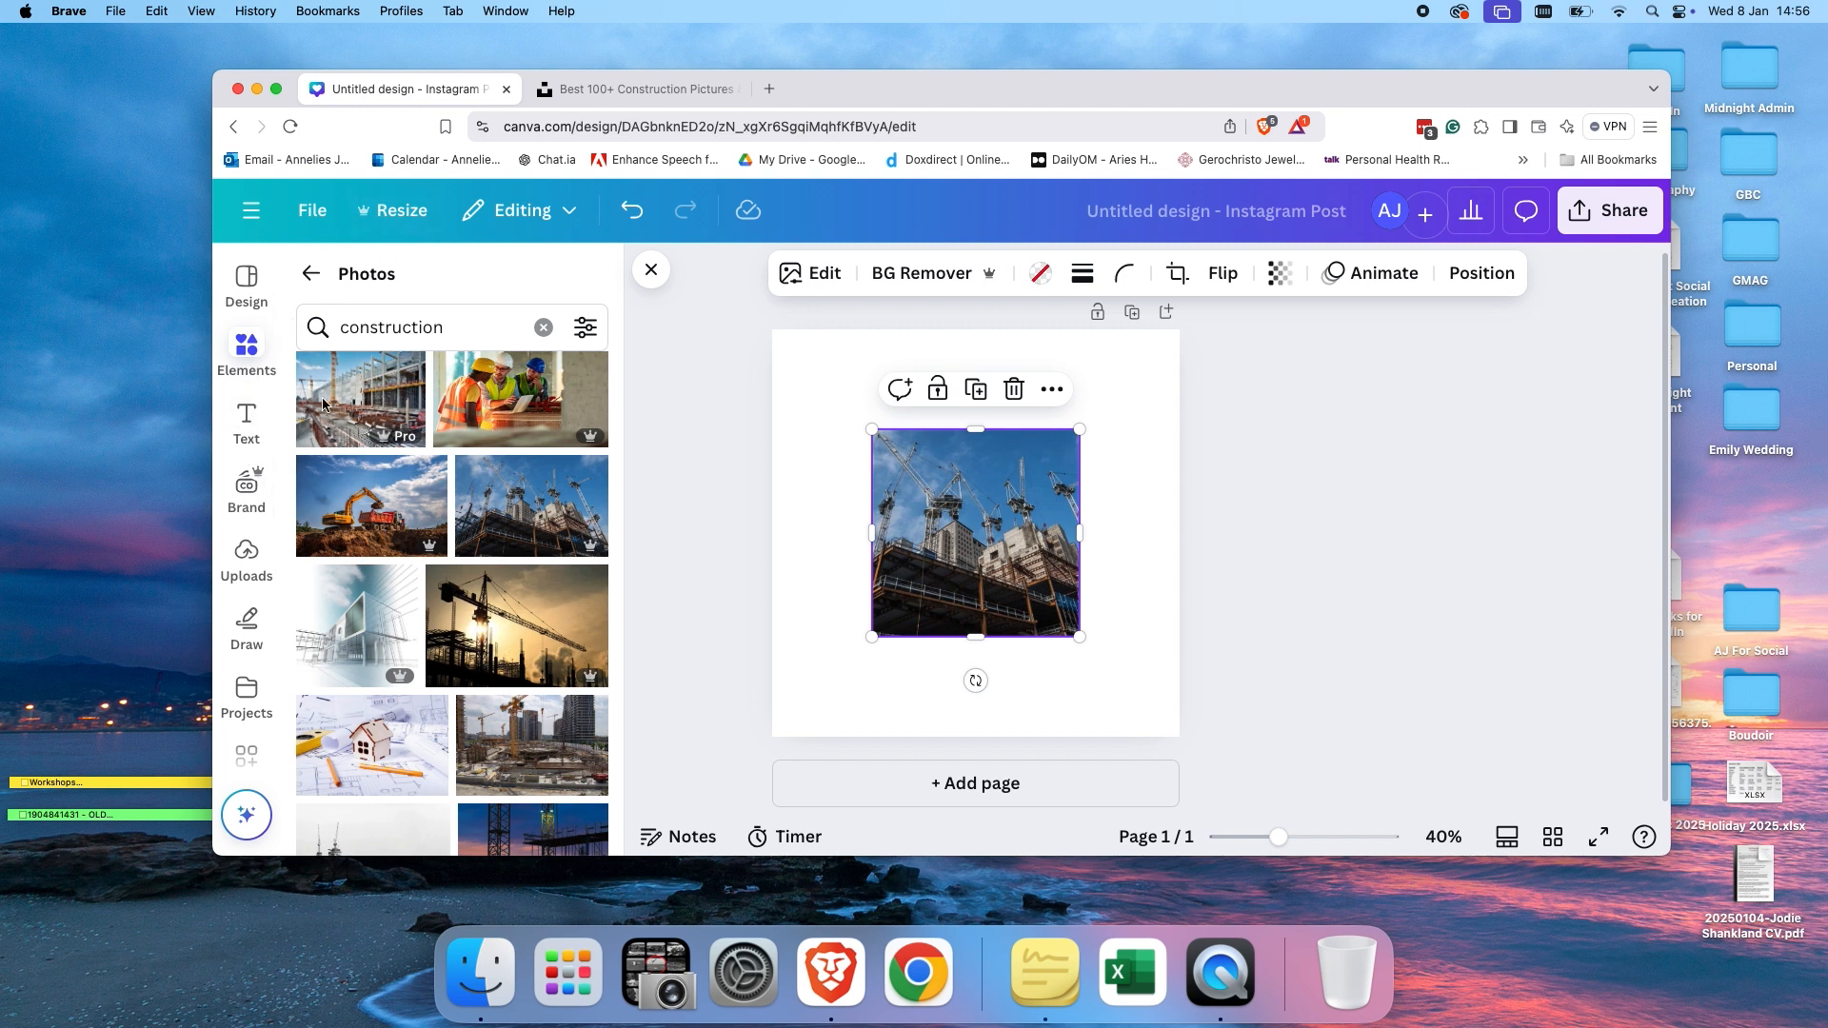
left_click(314, 276)
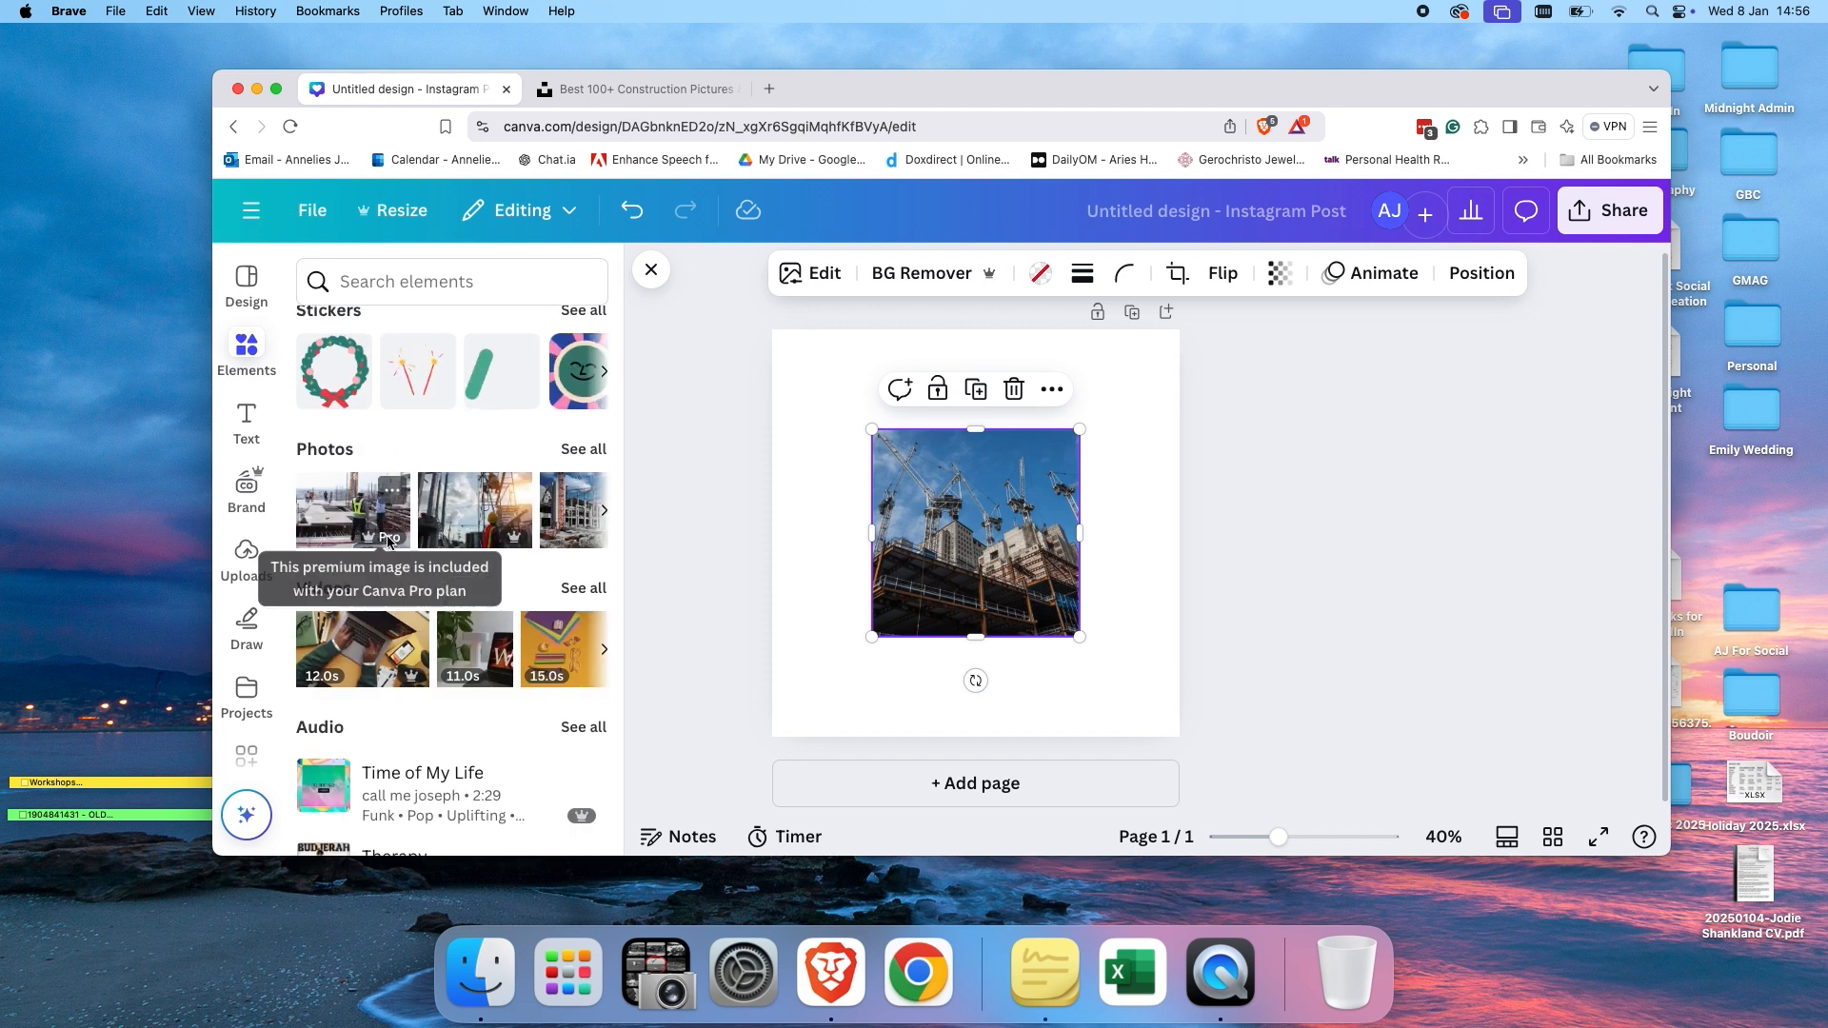
Scroll through the remaining Elements categories such as videos, audio, charts, polls and tables.
scroll(453, 533, "down", 2)
scroll(453, 532, "down", 1)
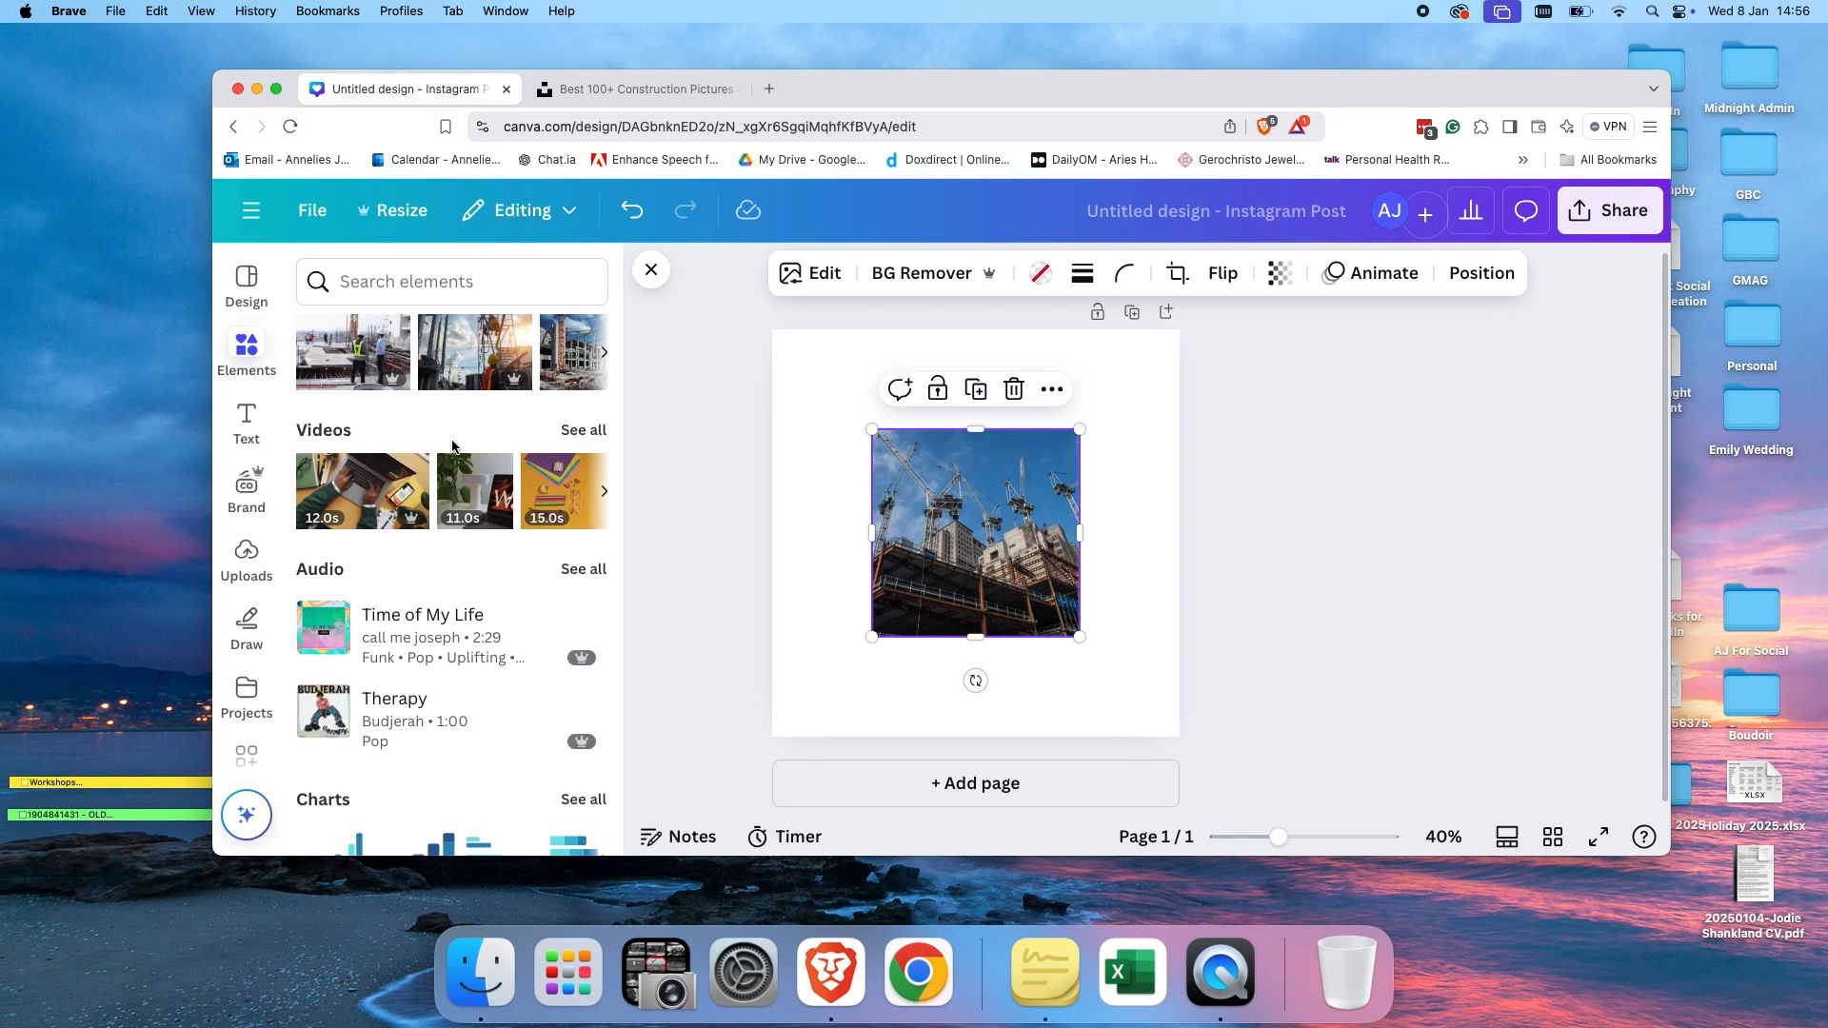
scroll(452, 446, "down", 3)
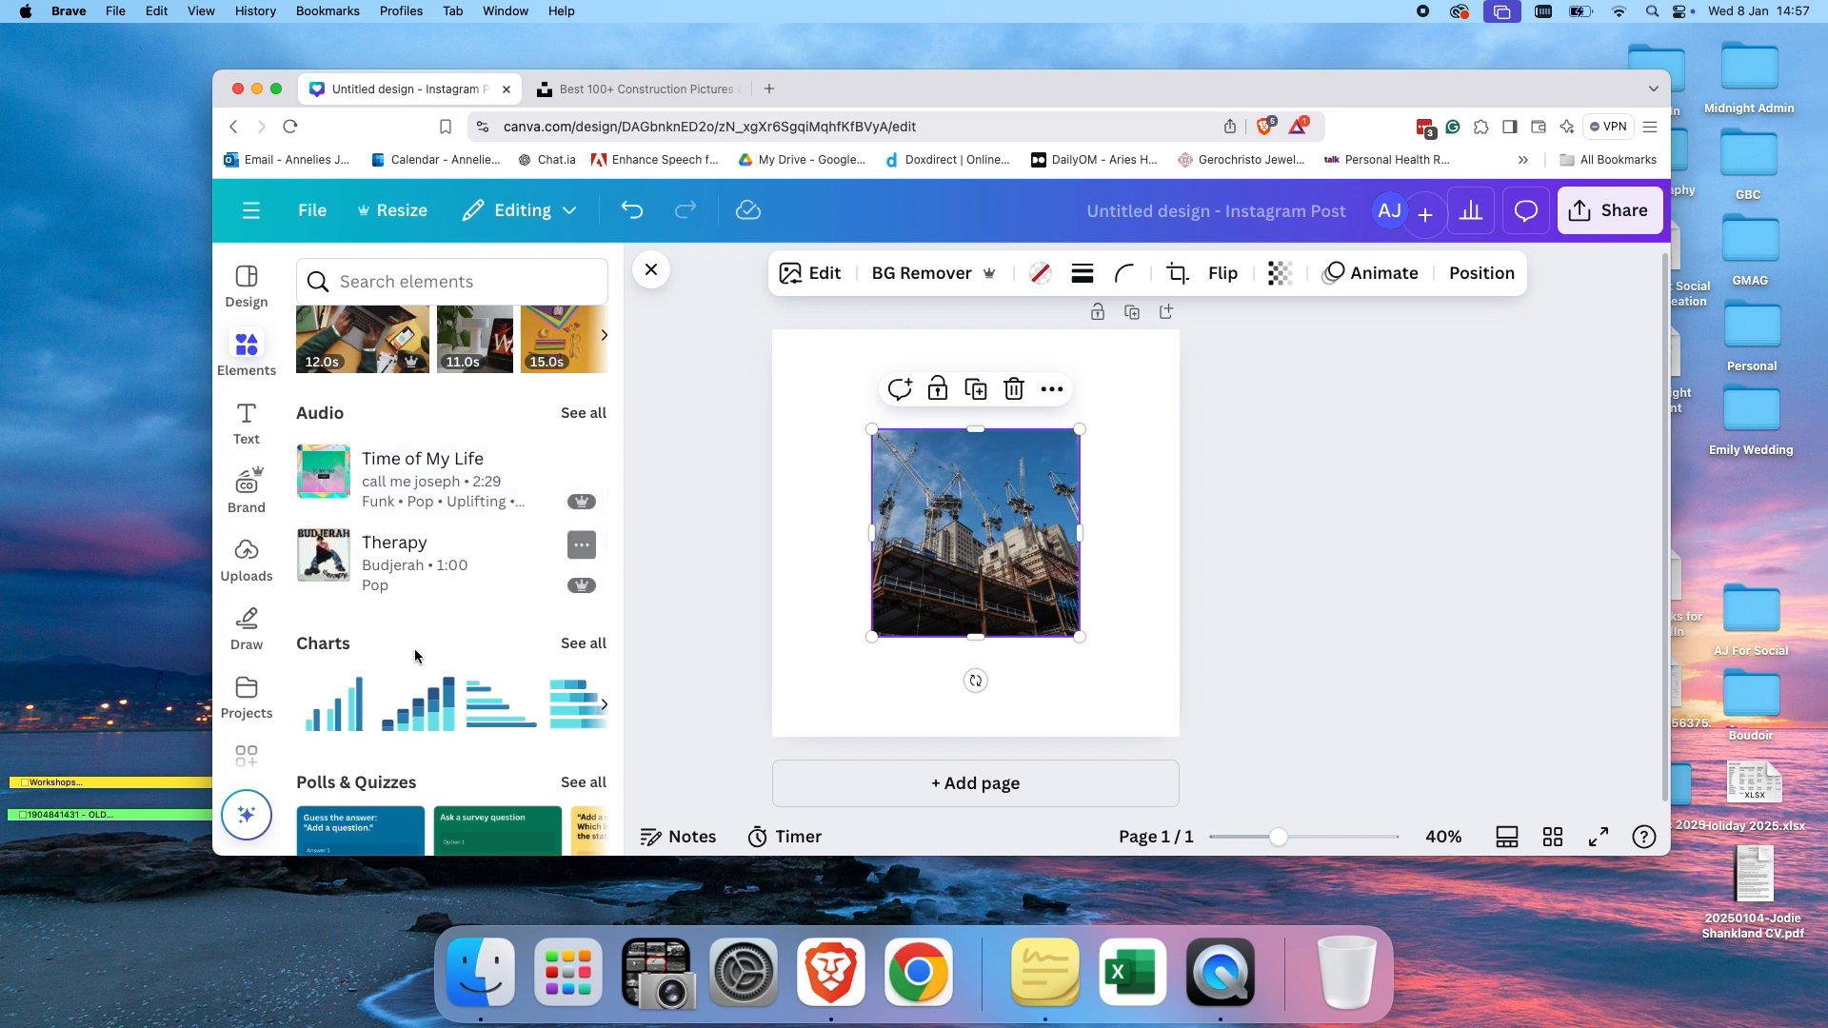
scroll(401, 701, "down", 2)
scroll(405, 572, "down", 2)
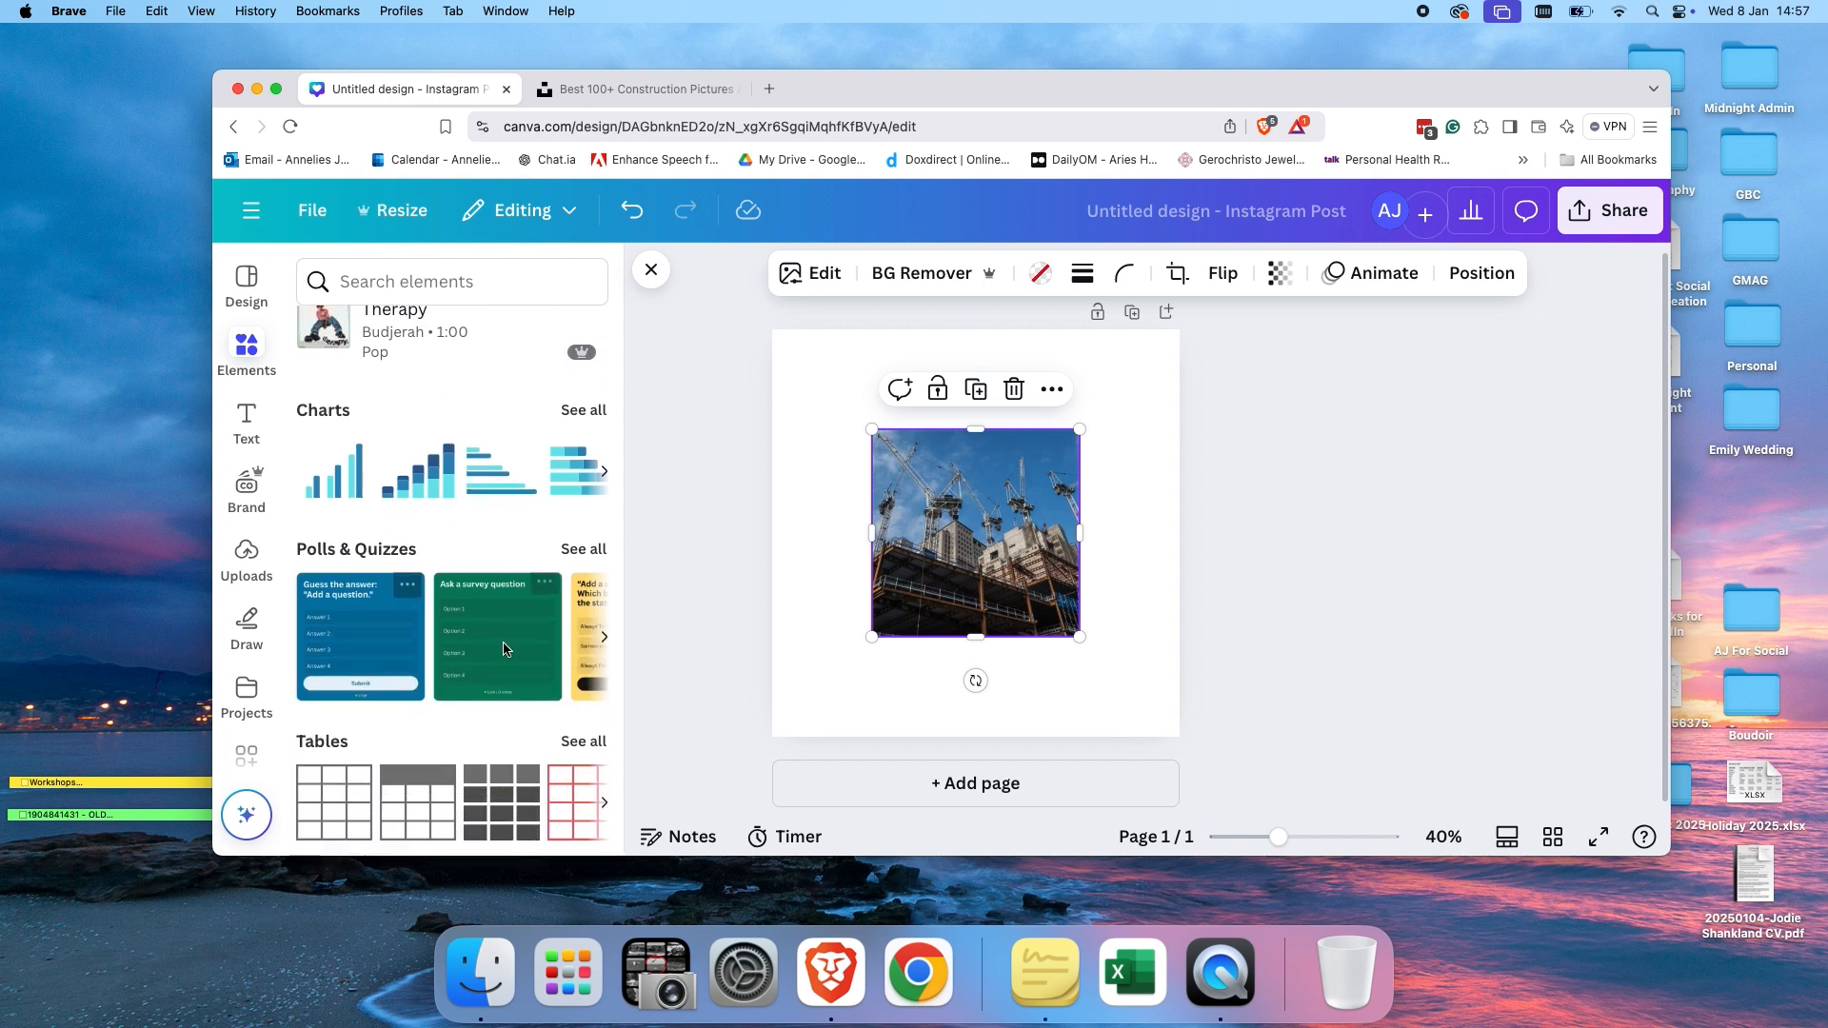
scroll(504, 650, "down", 3)
scroll(504, 651, "down", 2)
scroll(491, 626, "down", 3)
scroll(493, 634, "up", 6)
scroll(493, 634, "up", 10)
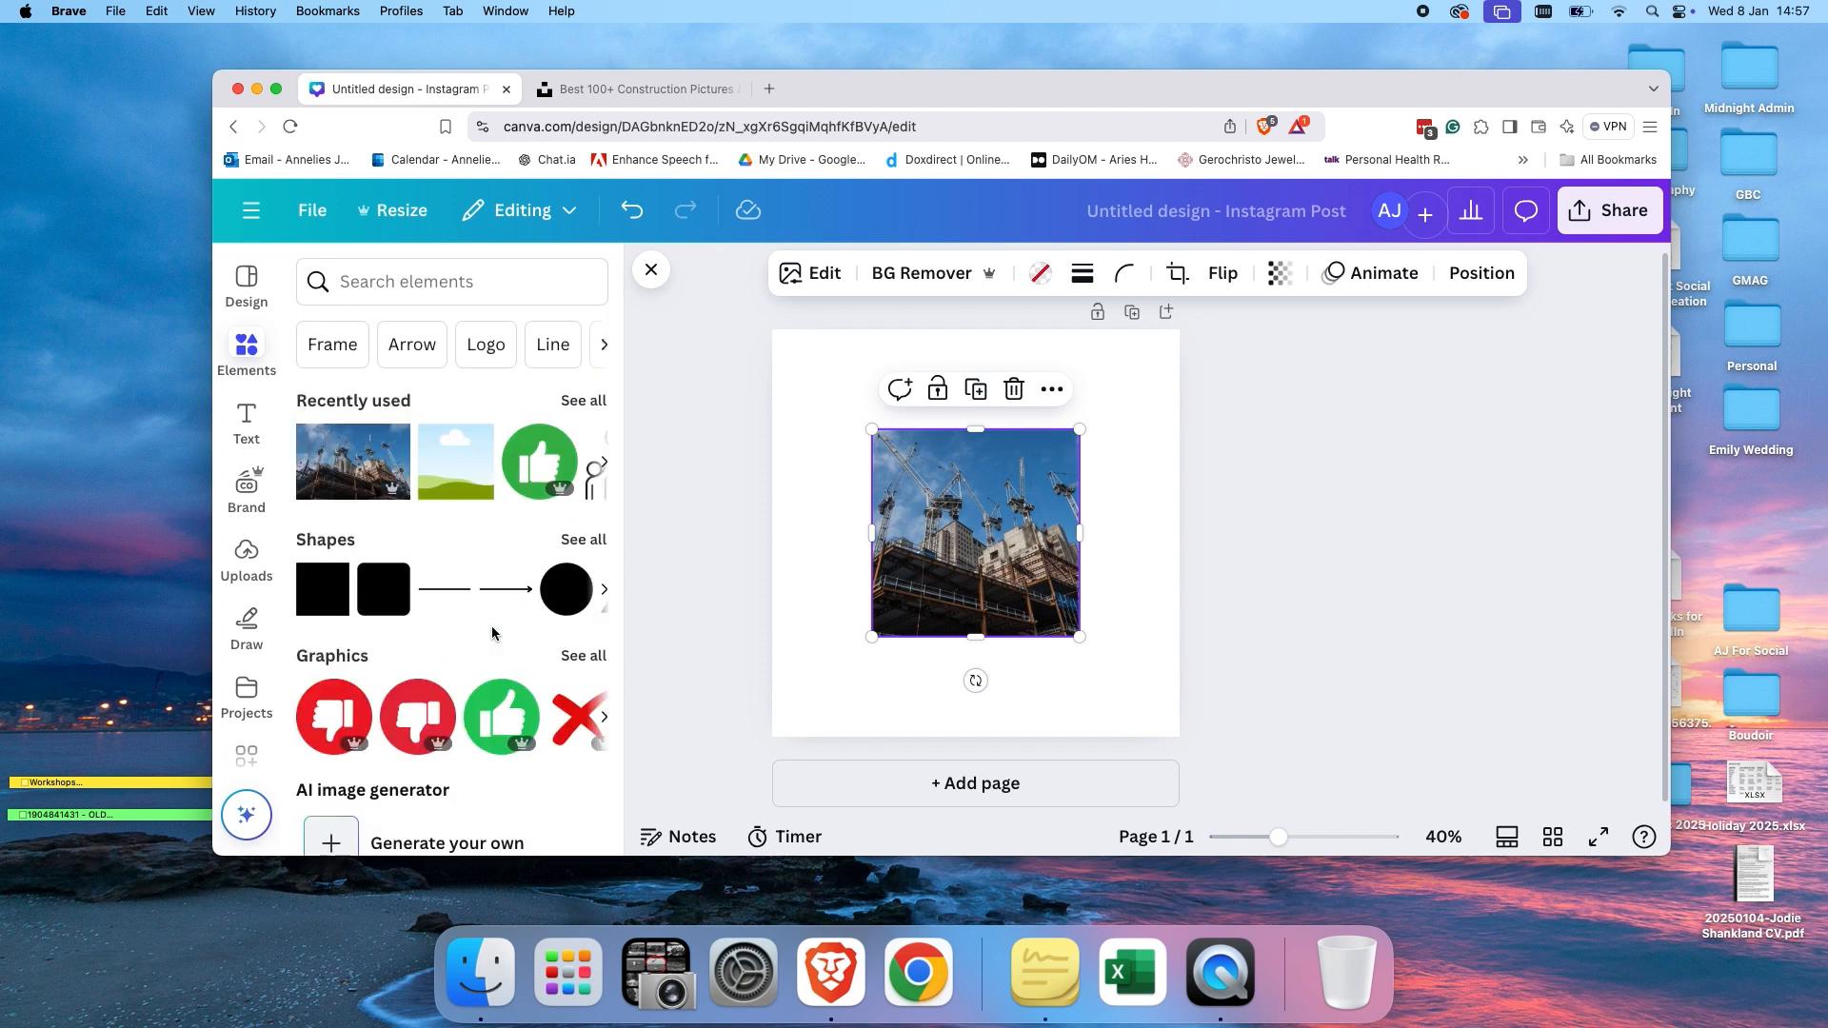
Open the Text panel and browse the default text styles and font combinations.
left_click(247, 418)
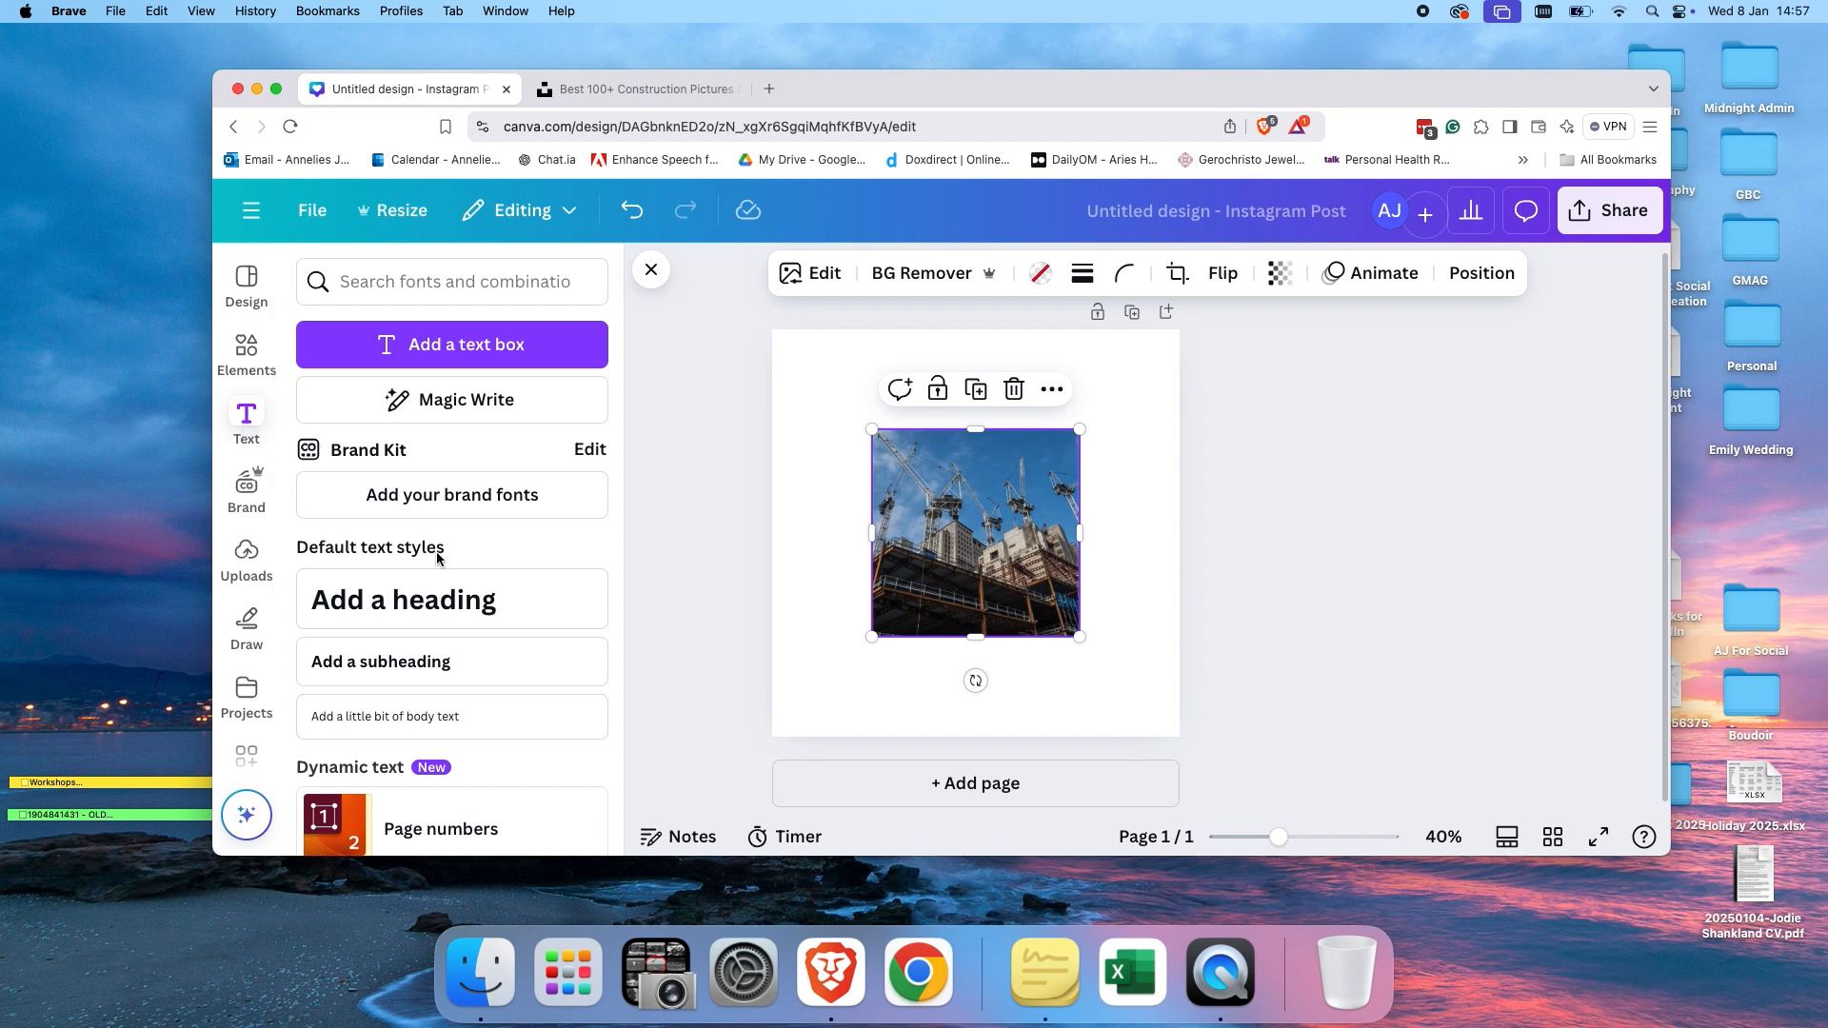
scroll(443, 559, "down", 5)
scroll(437, 560, "down", 1)
scroll(433, 558, "up", 2)
scroll(425, 555, "down", 3)
scroll(425, 551, "up", 2)
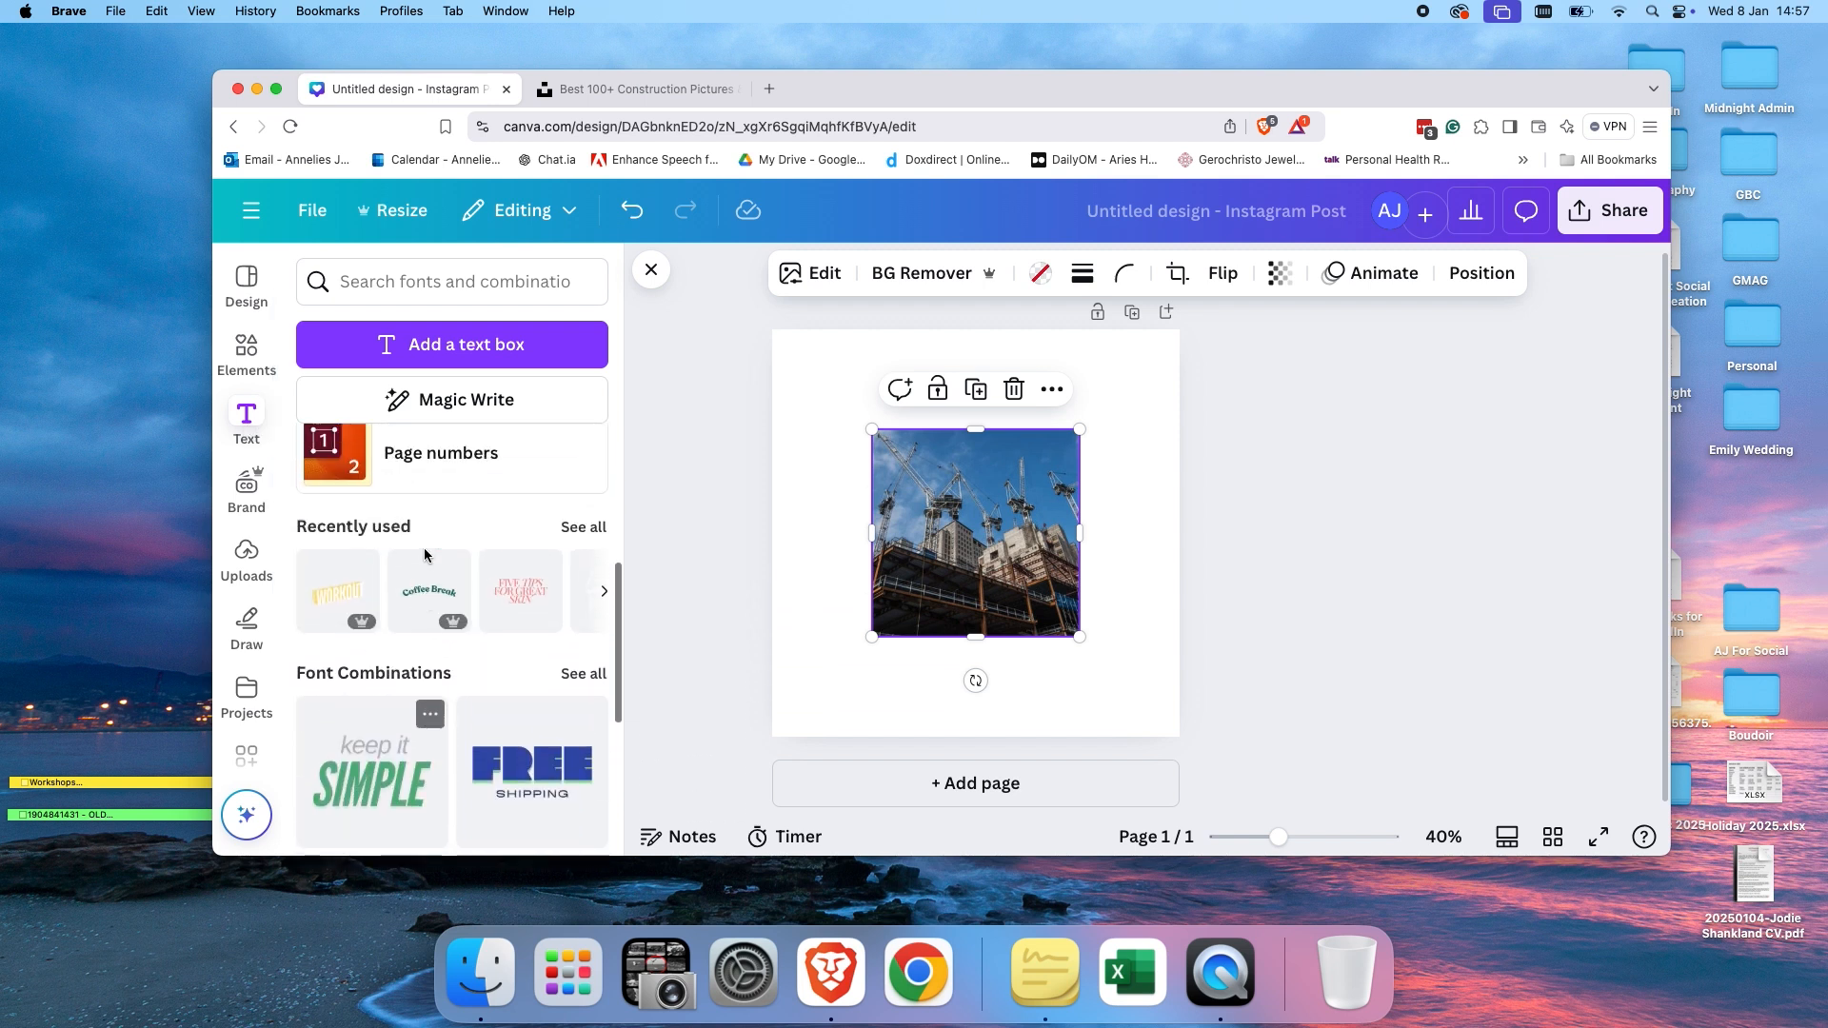
scroll(420, 647, "down", 2)
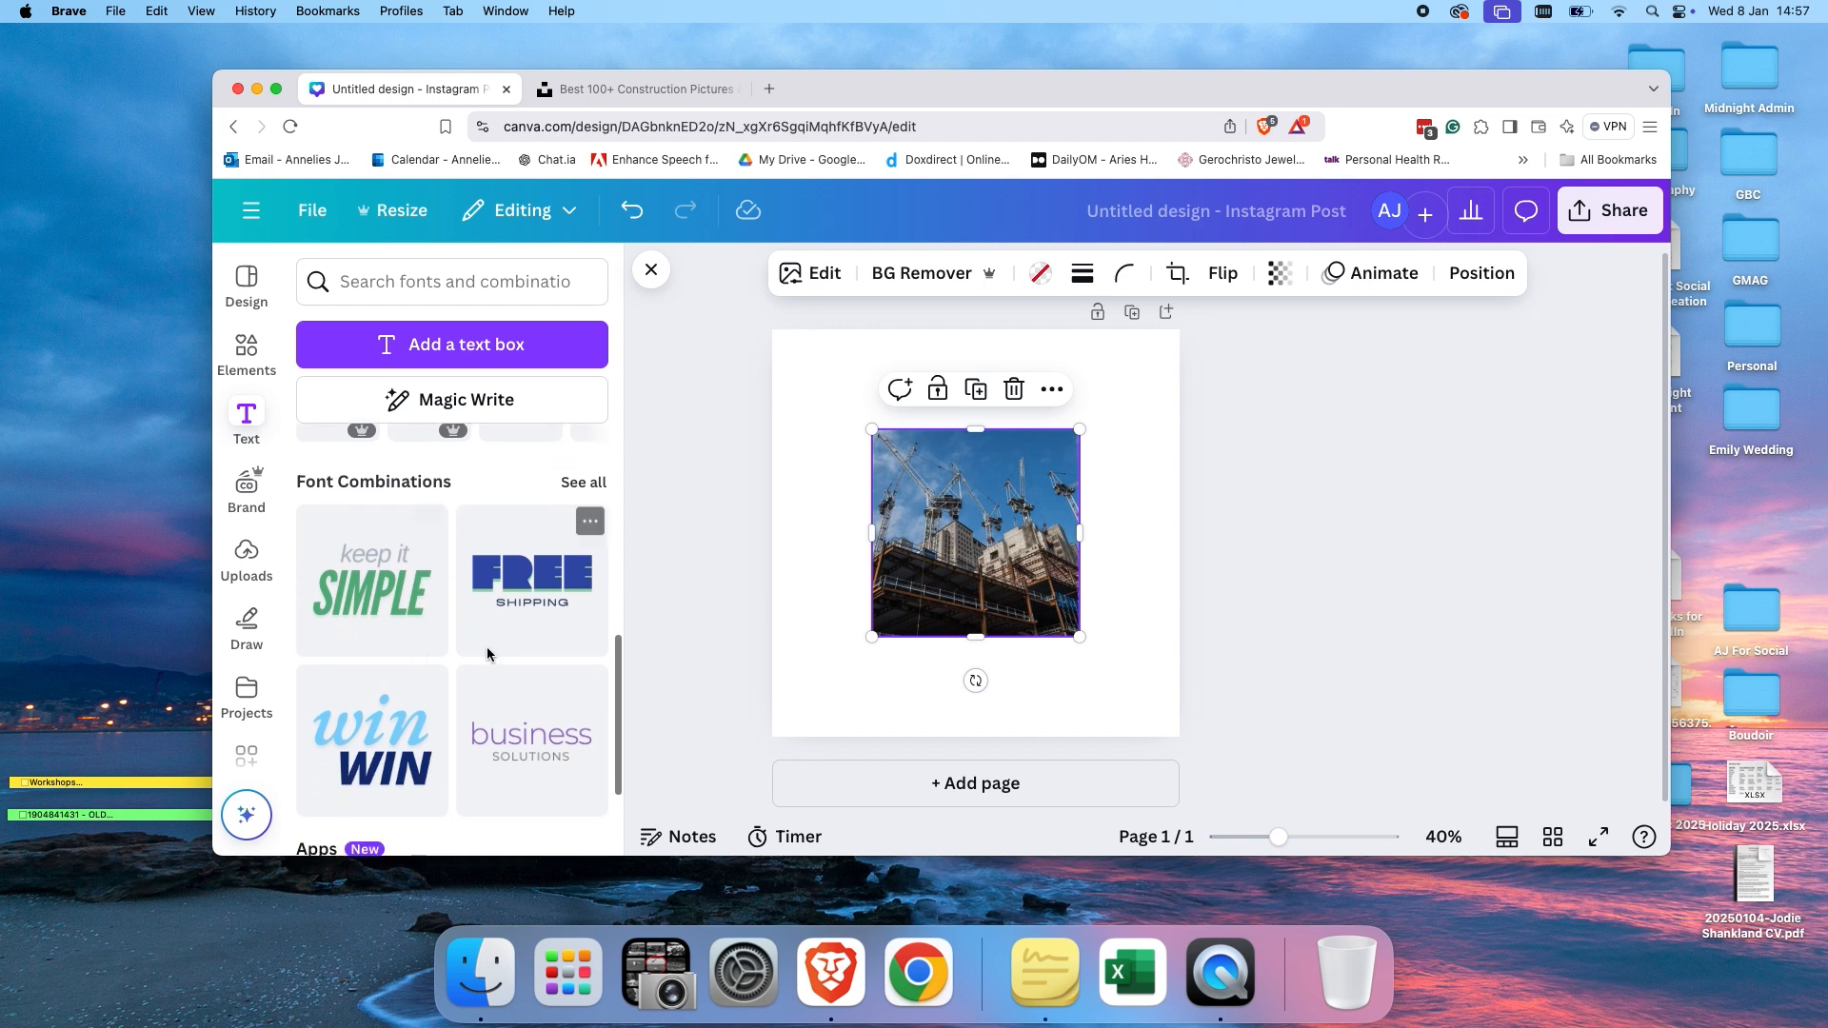
Enlarge the construction photo so it fills the whole Instagram post canvas.
scroll(514, 686, "down", 2)
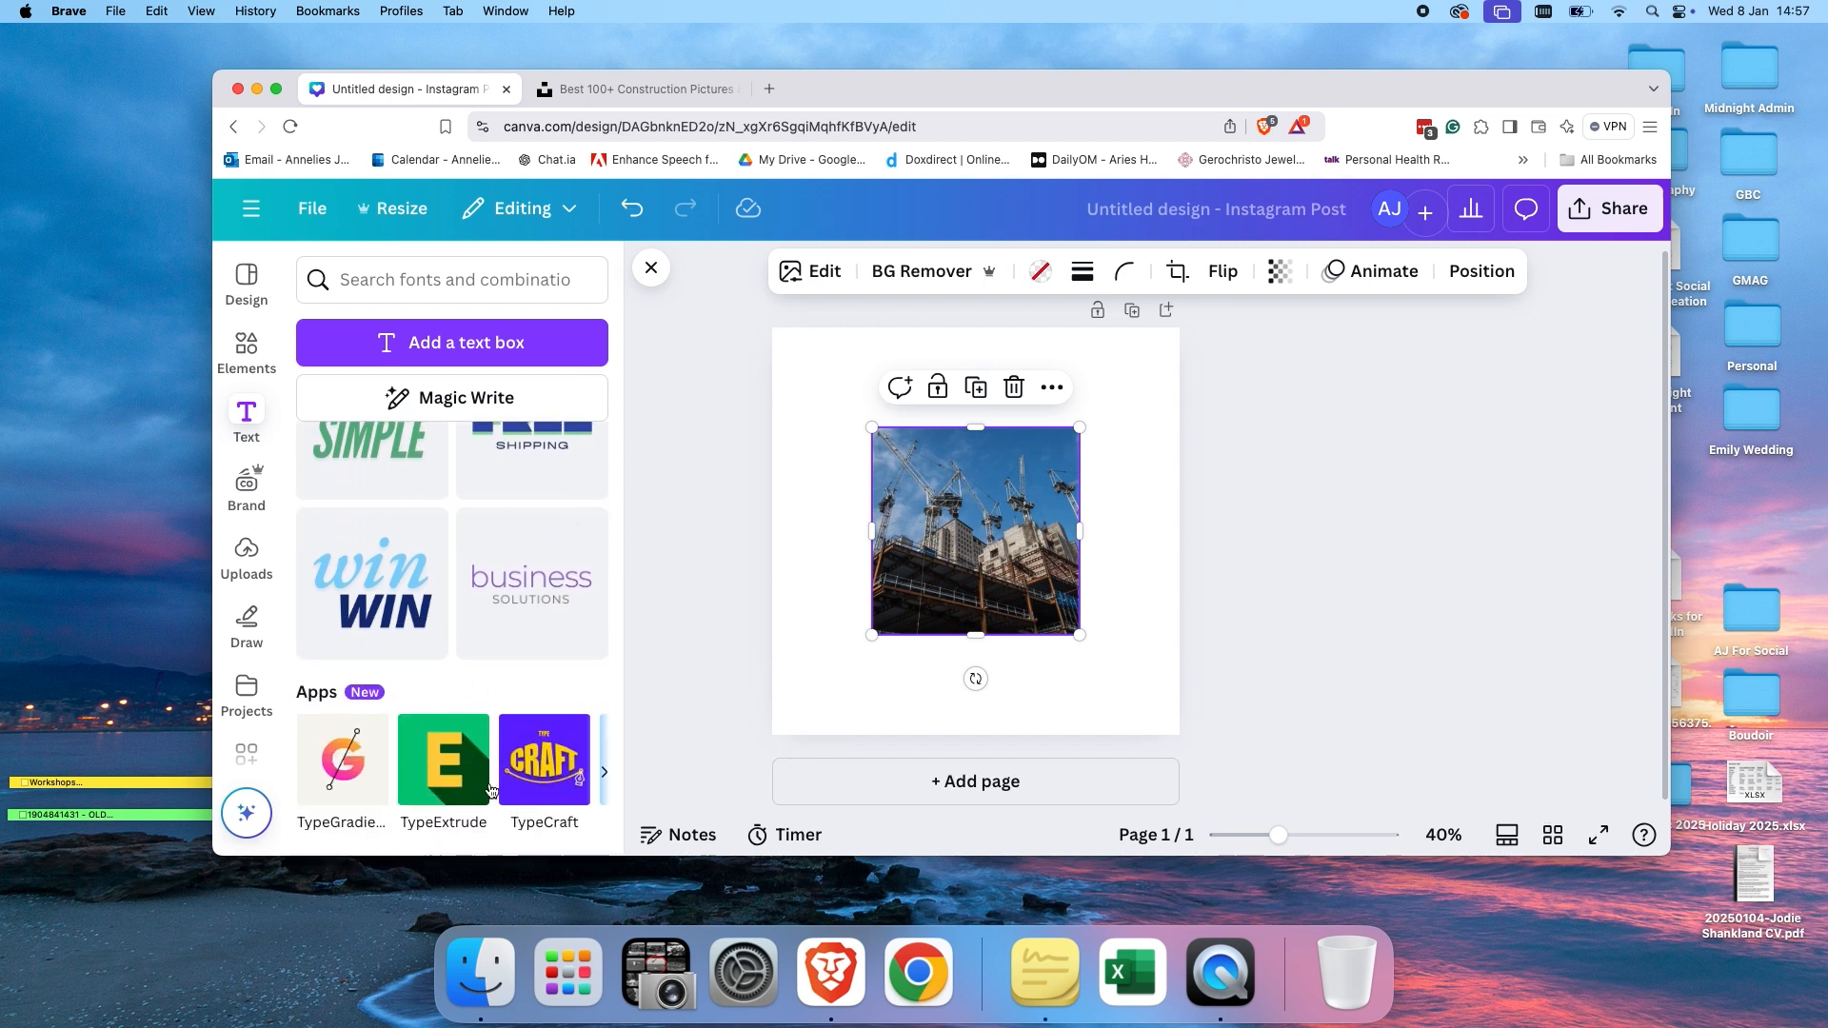
scroll(495, 781, "up", 6)
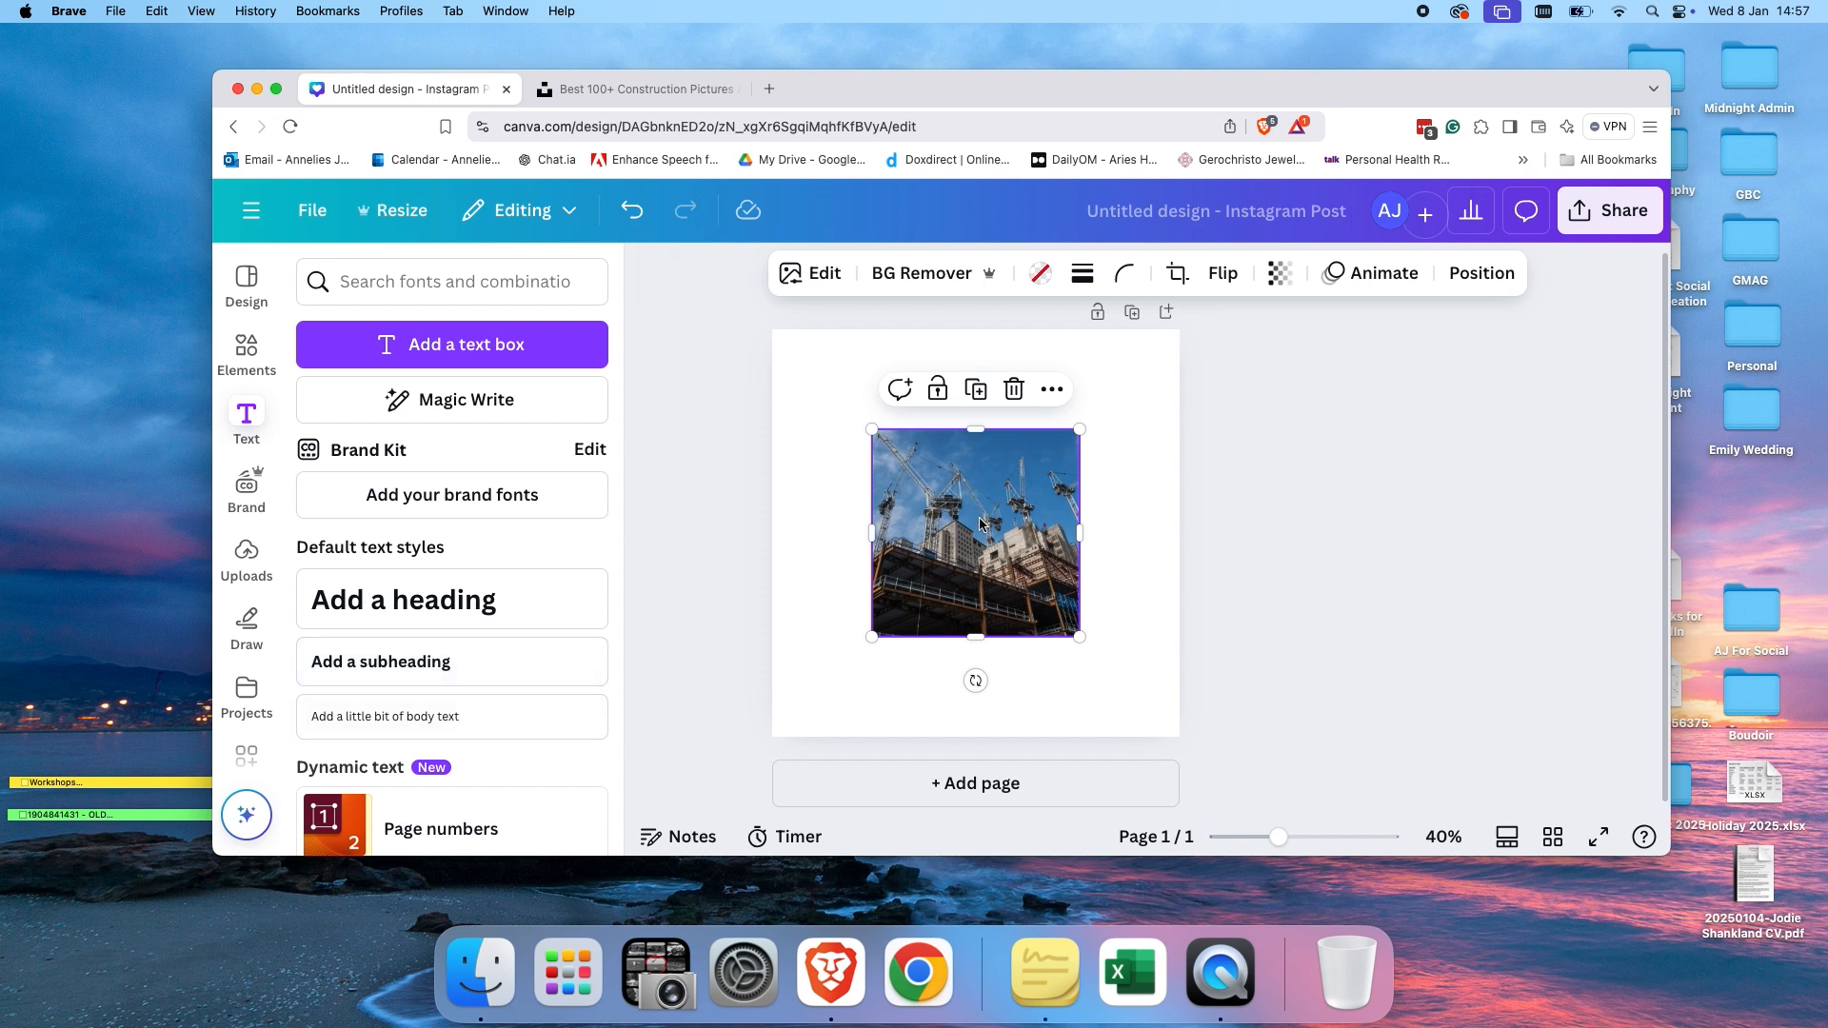
left_click_drag(873, 637, 744, 731)
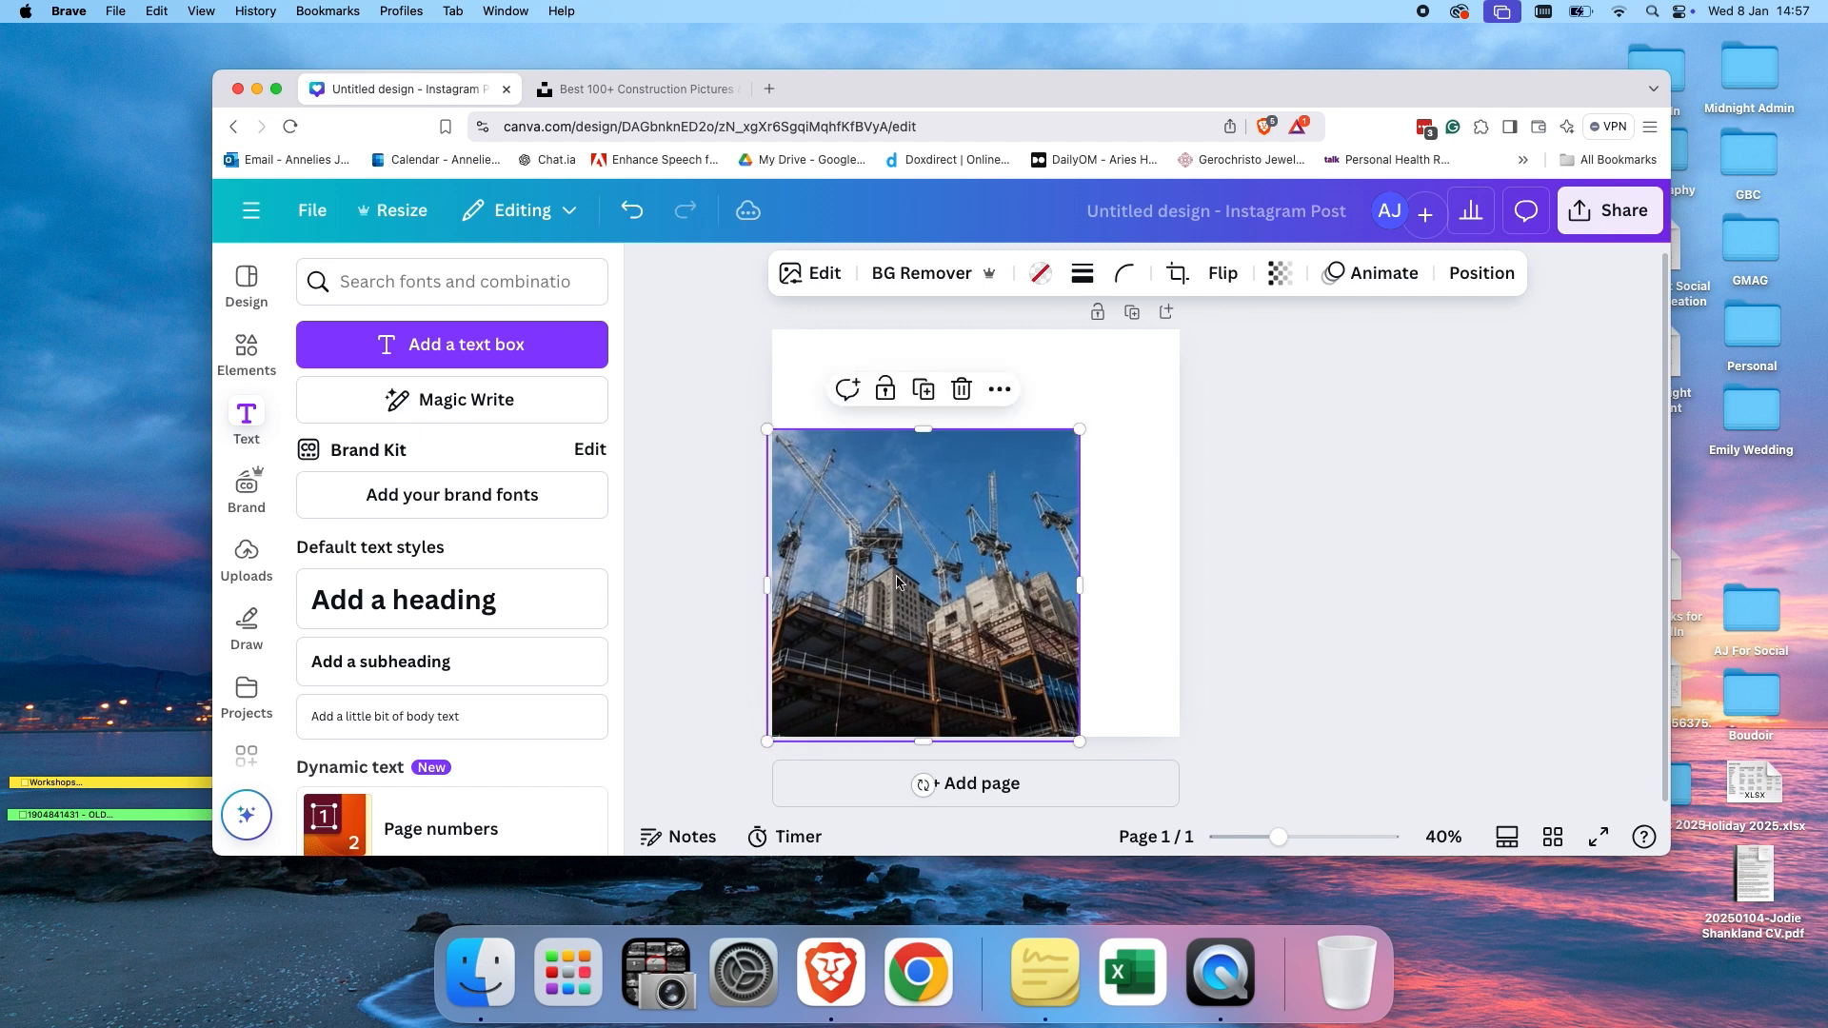
left_click_drag(1080, 430, 1184, 342)
Add a heading to the post and set its text colour to white.
left_click(502, 595)
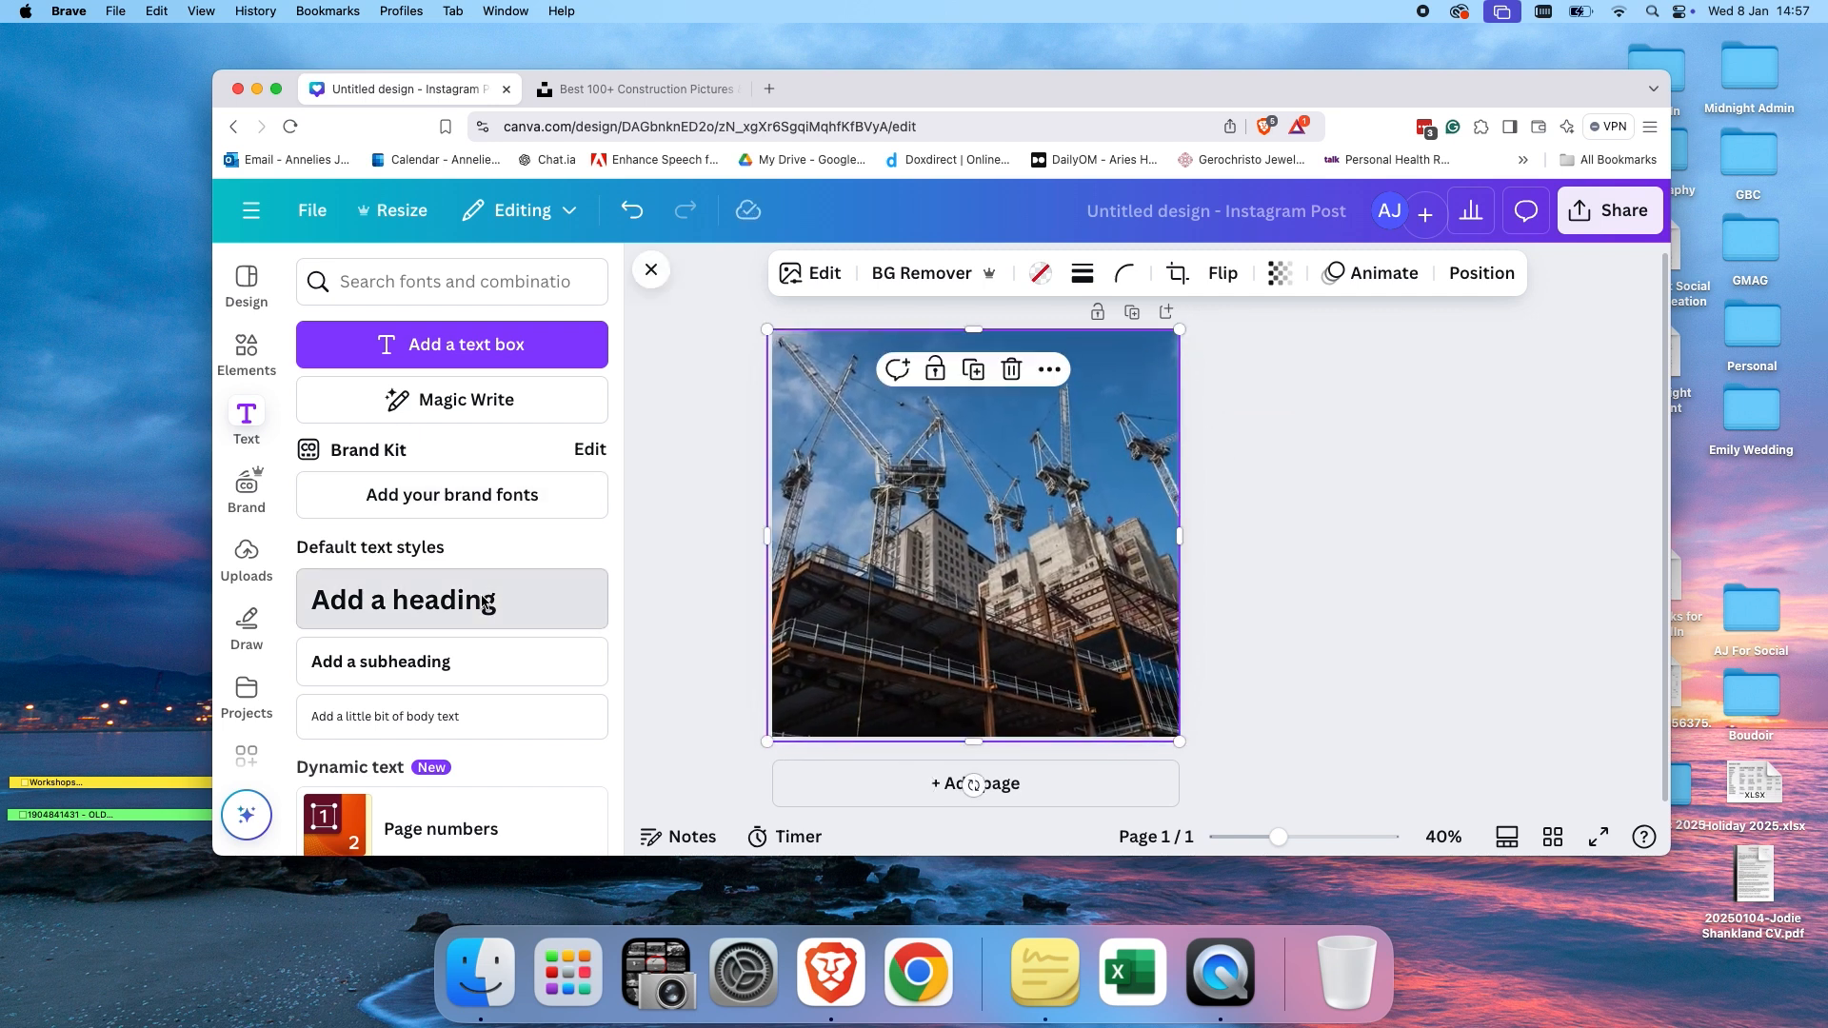
double_click(967, 281)
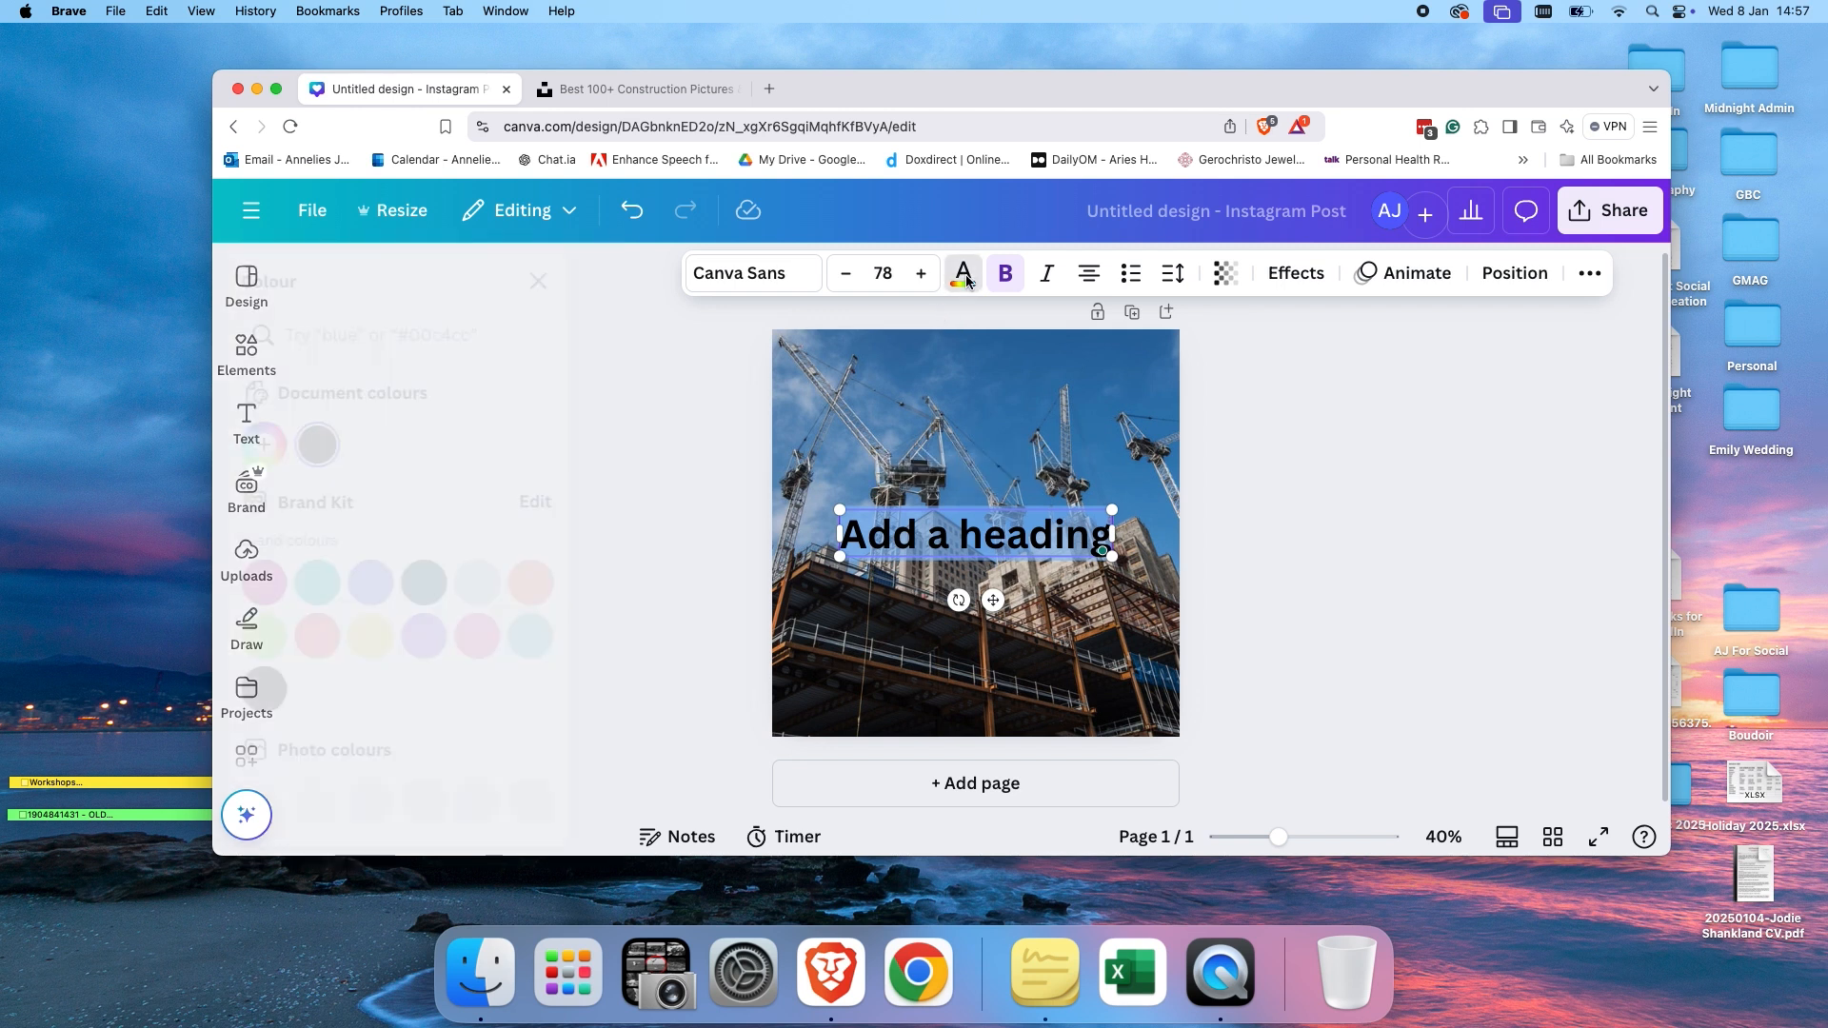
left_click(965, 275)
left_click(426, 444)
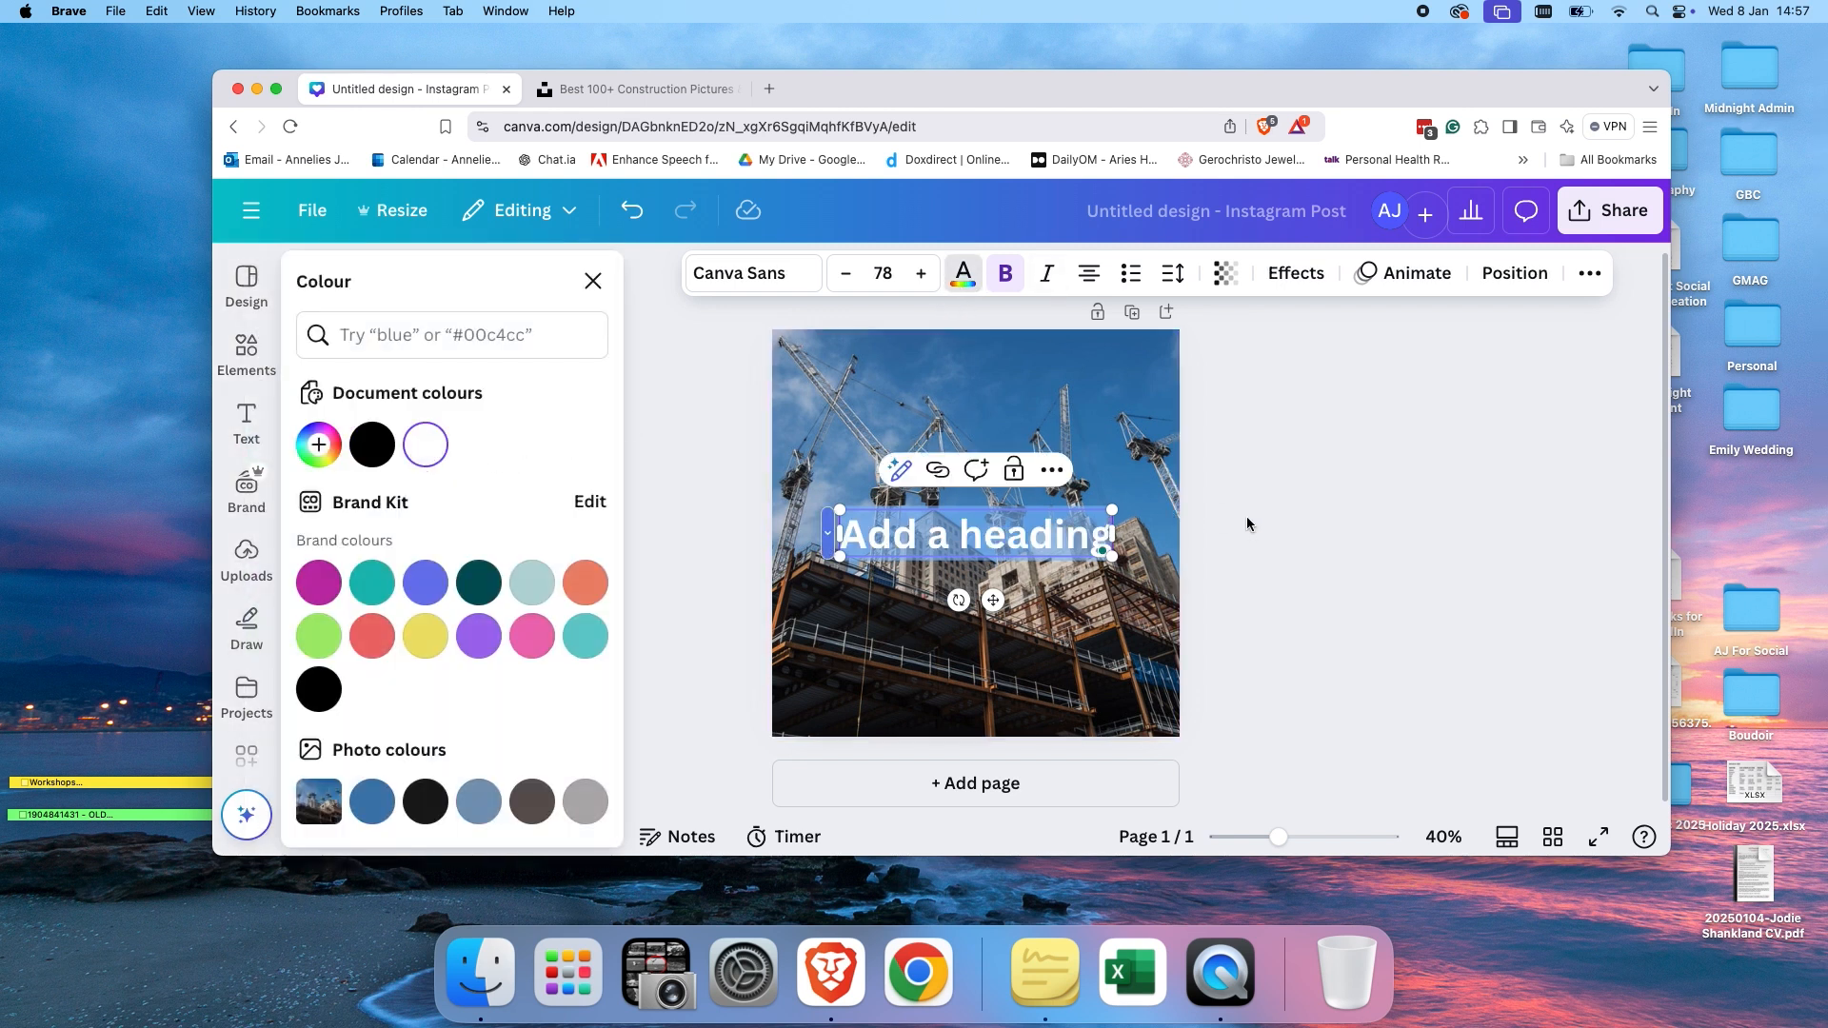
left_click(1074, 529)
left_click(1056, 531)
left_click(1273, 440)
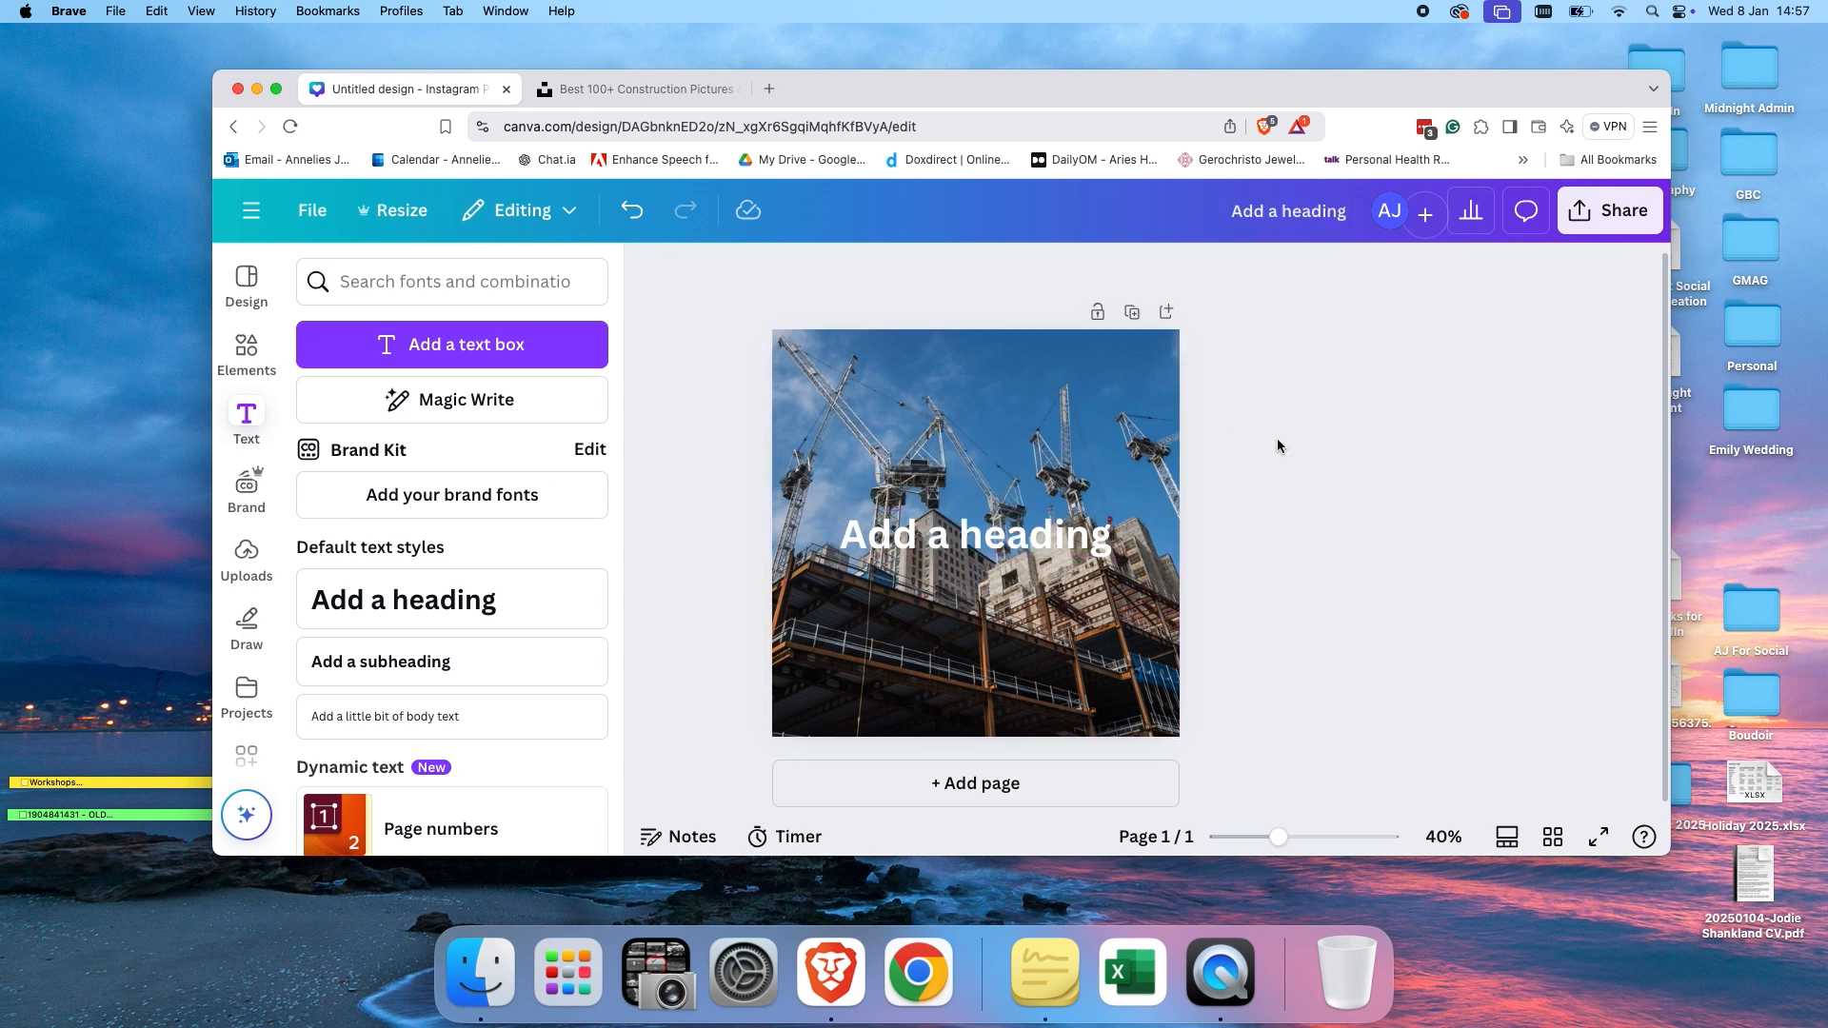
Move the heading toward the top of the post and add a subheading and a body text box.
left_click_drag(1063, 532, 1066, 409)
left_click(999, 481)
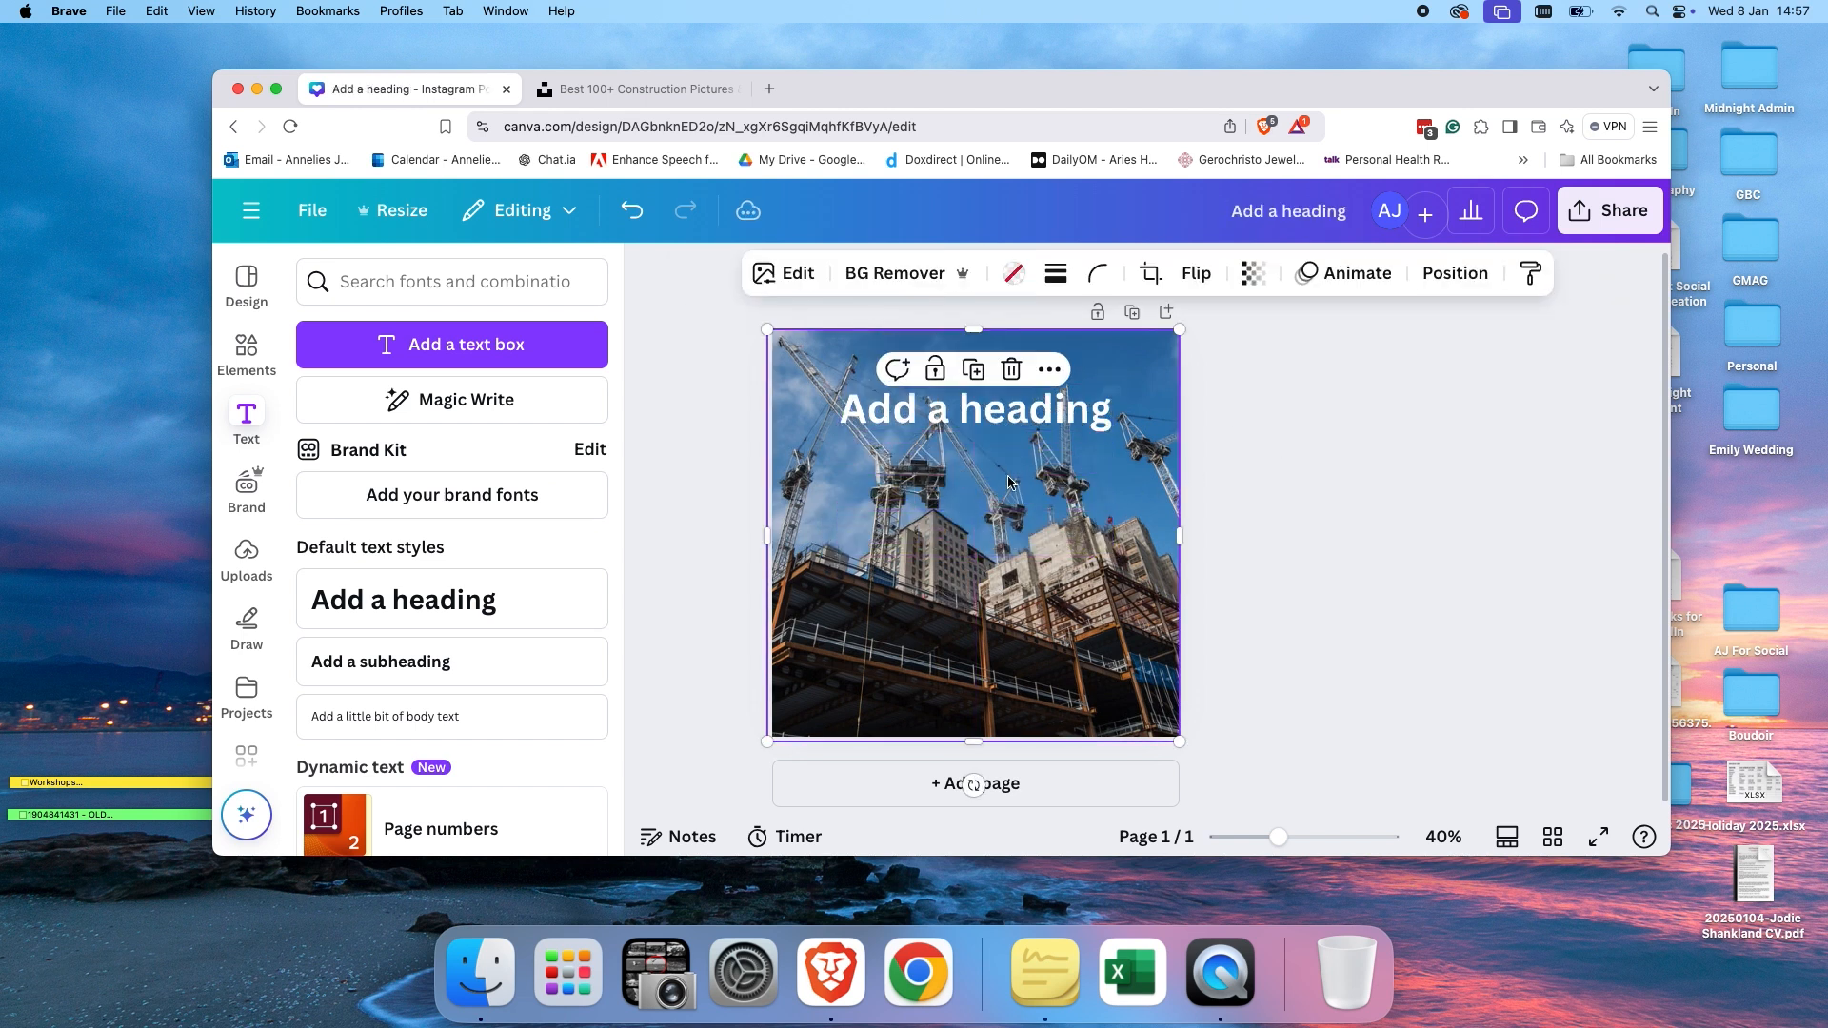
left_click(470, 669)
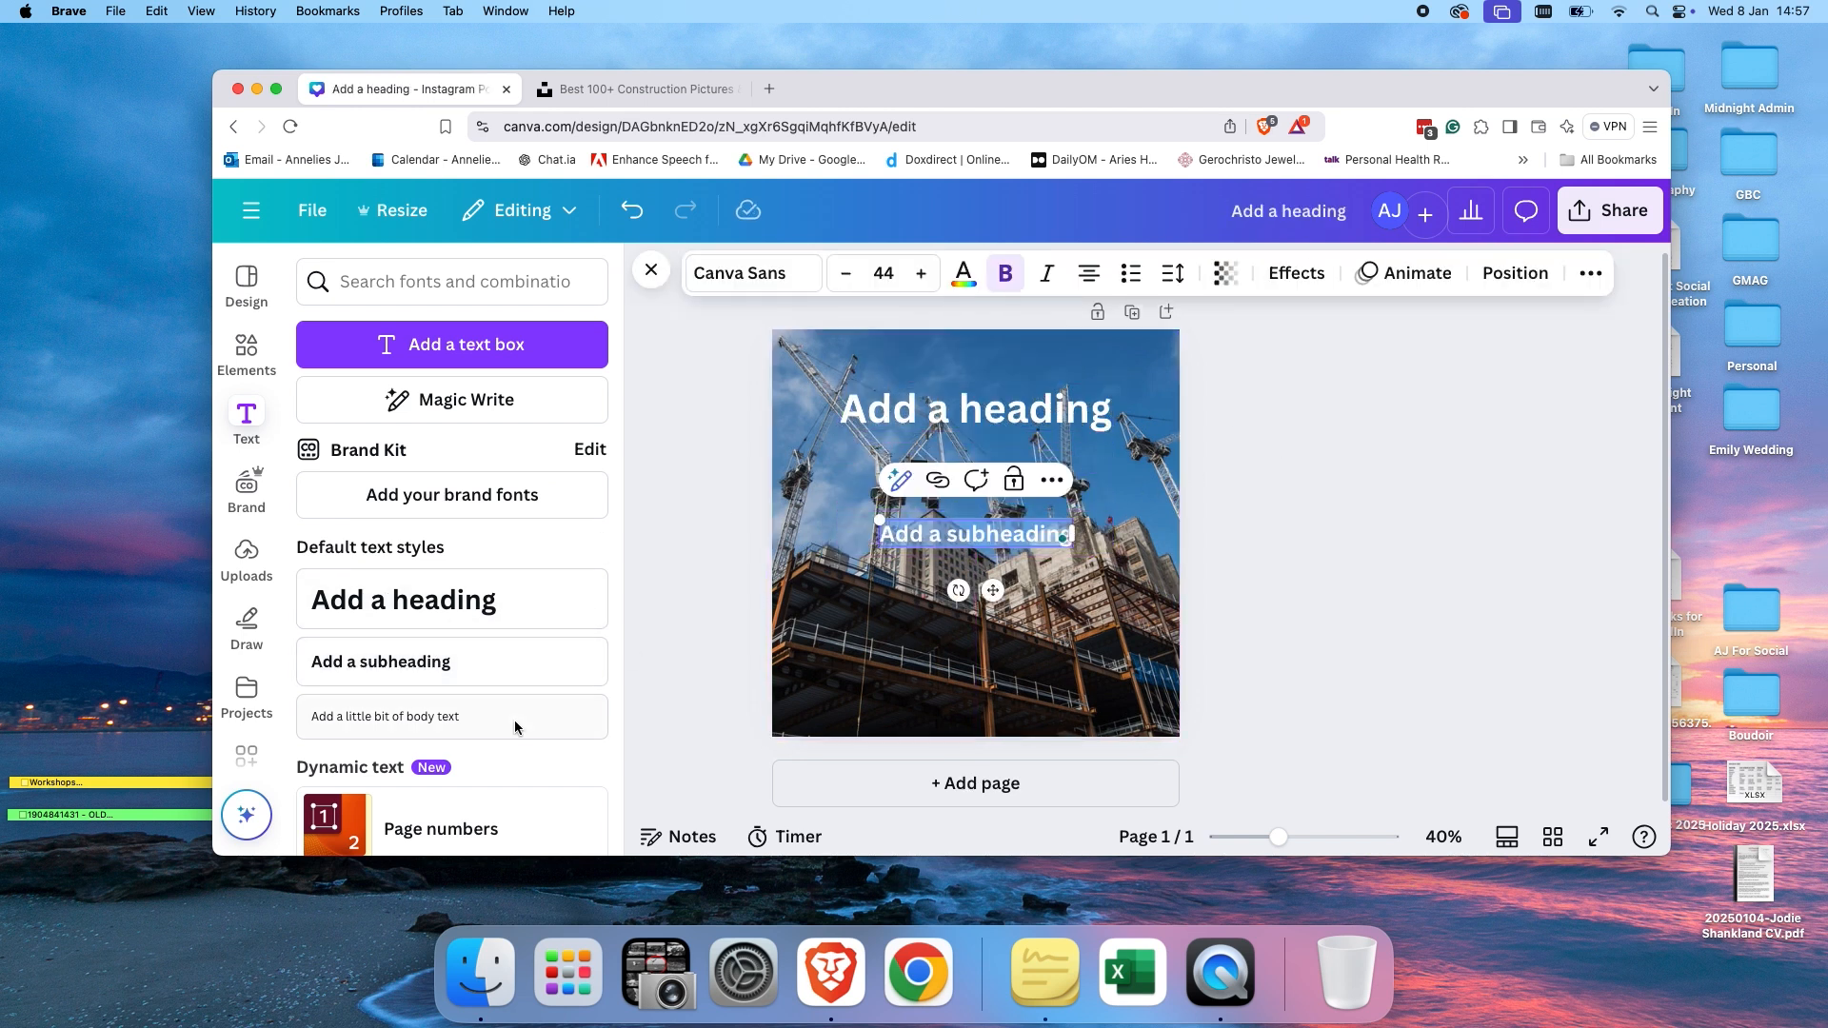
left_click(473, 675)
left_click(459, 712)
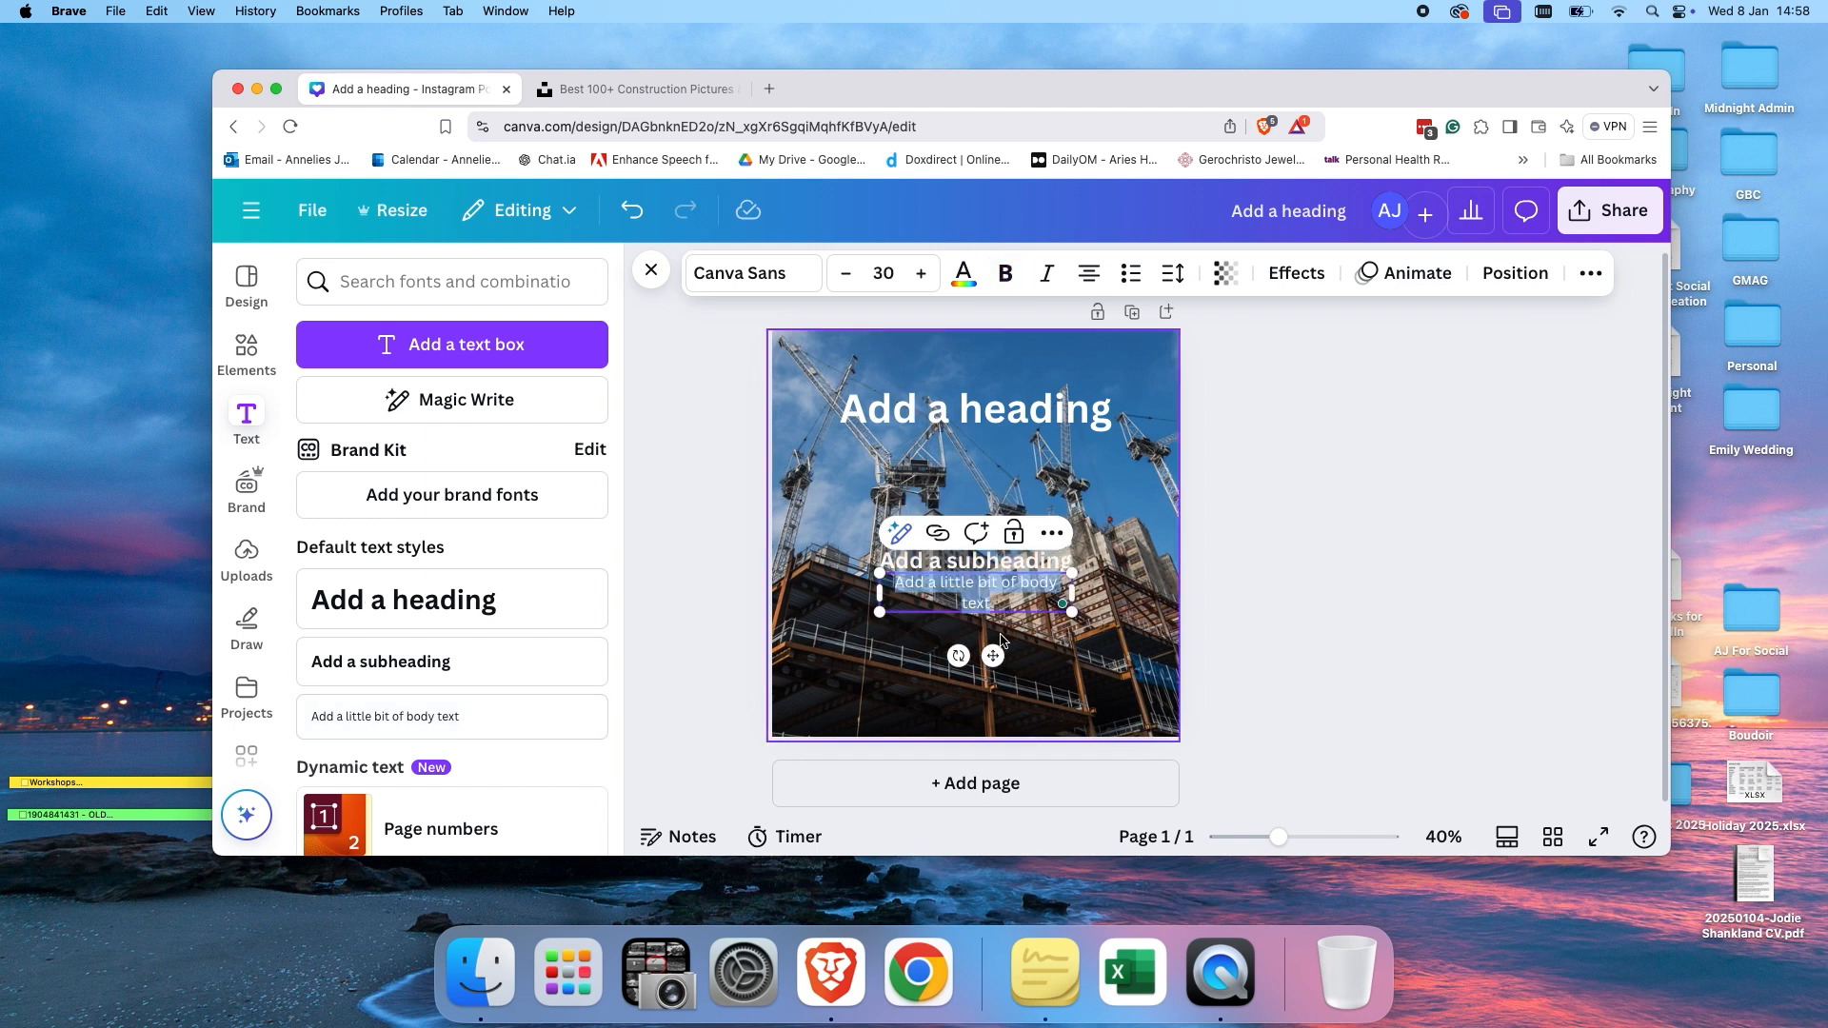
Delete the duplicate subheading that was added by mistake.
left_click(1126, 621)
left_click(996, 566)
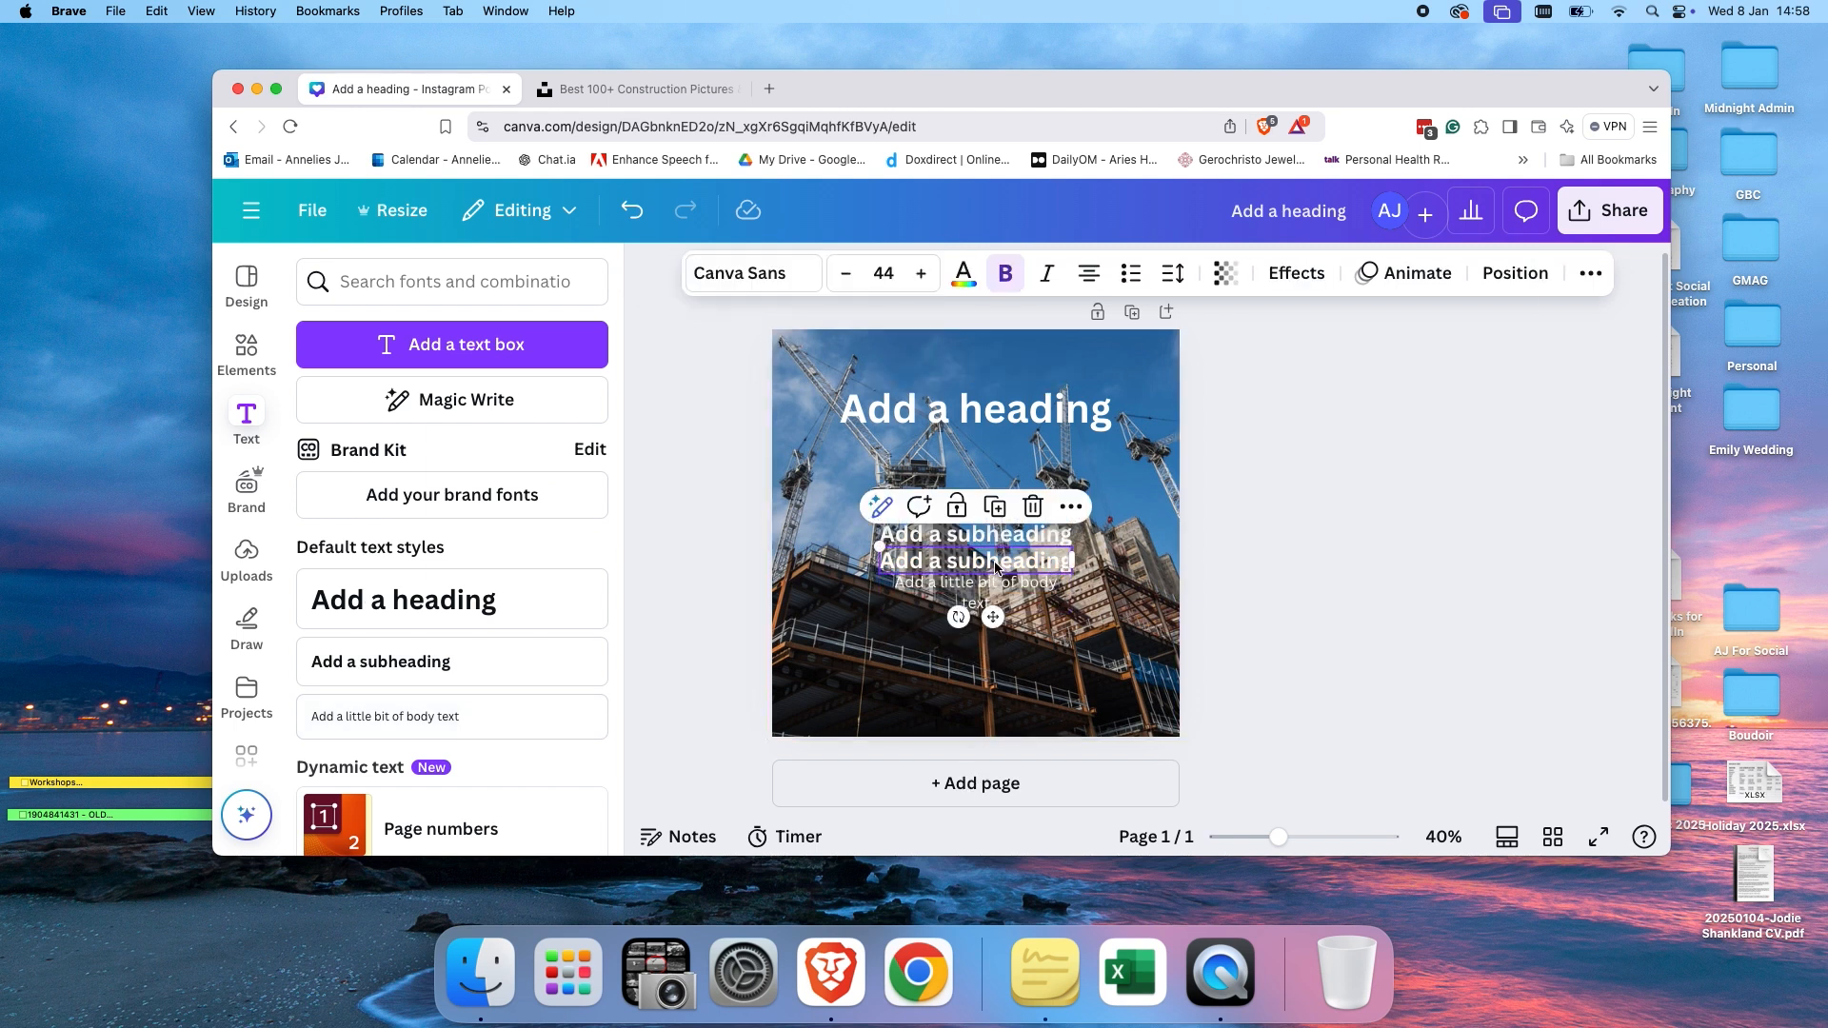
left_click(996, 568)
left_click(1115, 614)
left_click(1000, 563)
key("Delete")
Move the subheading and body text up just beneath the heading.
left_click_drag(1038, 545, 1037, 455)
left_click_drag(1028, 573, 1015, 490)
left_click(1123, 513)
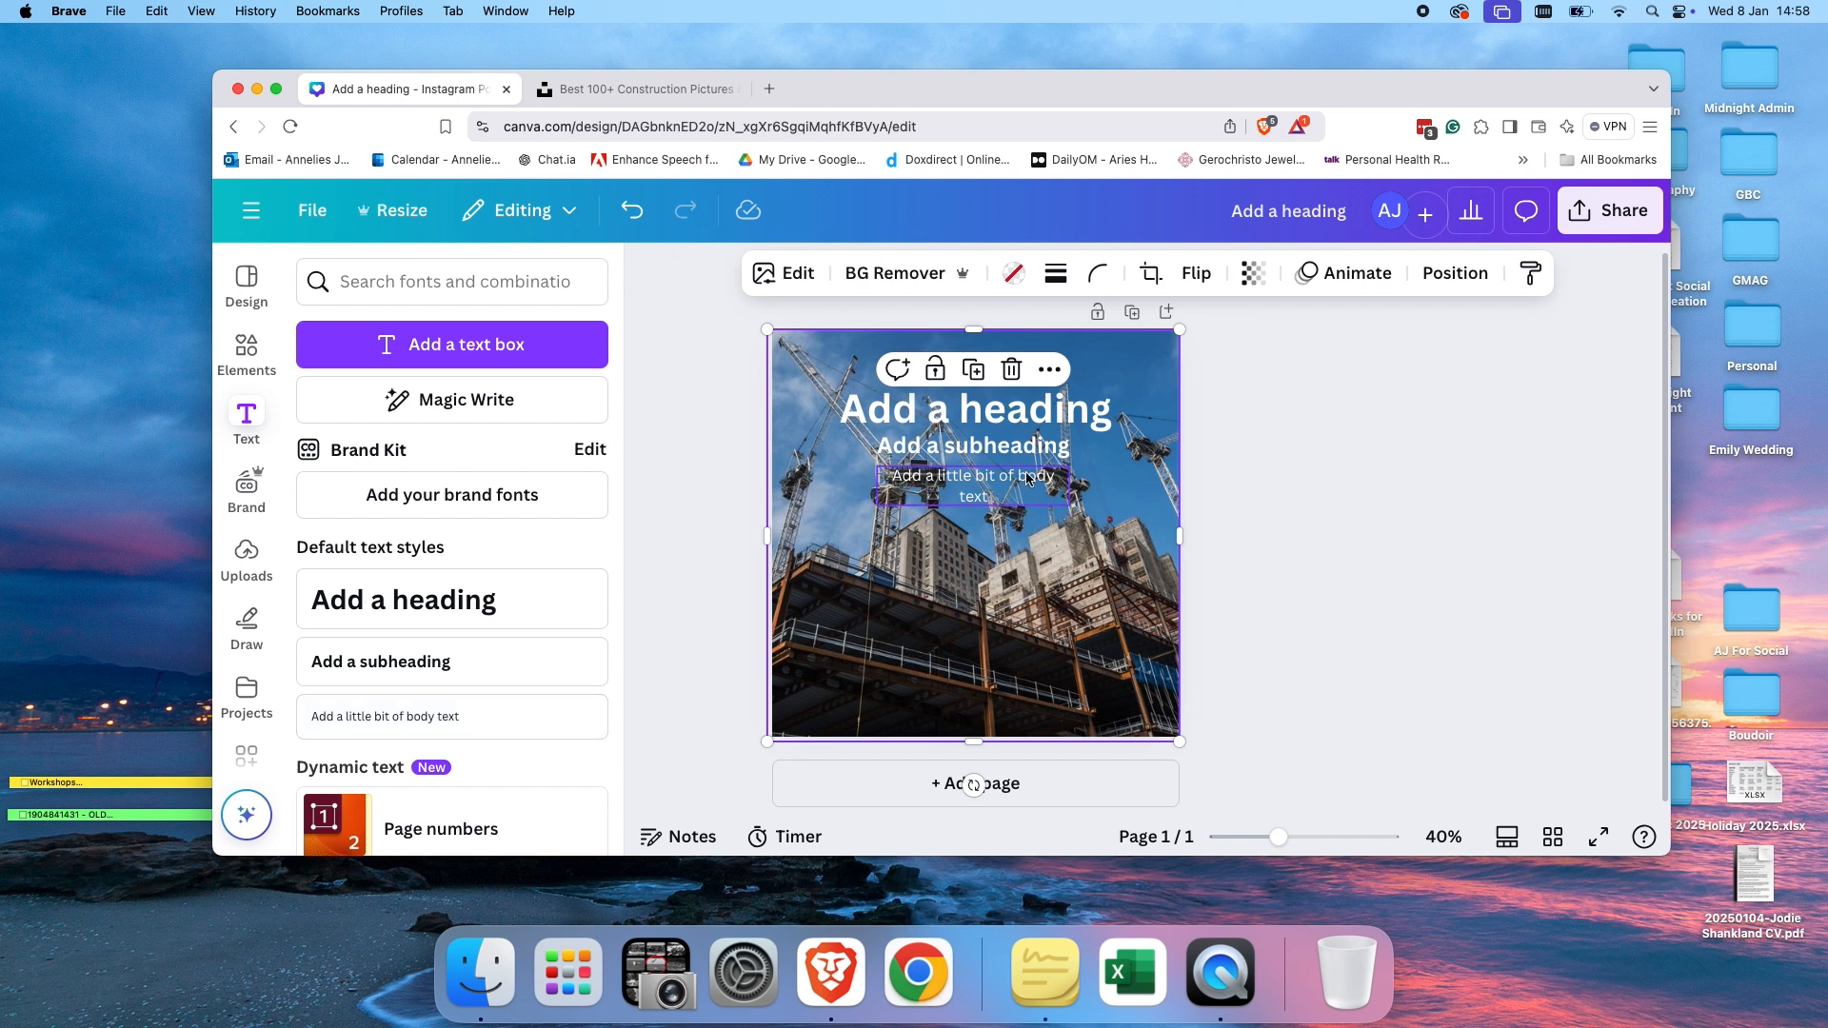
Change the heading's font to Doctor Glitch.
double_click(1047, 411)
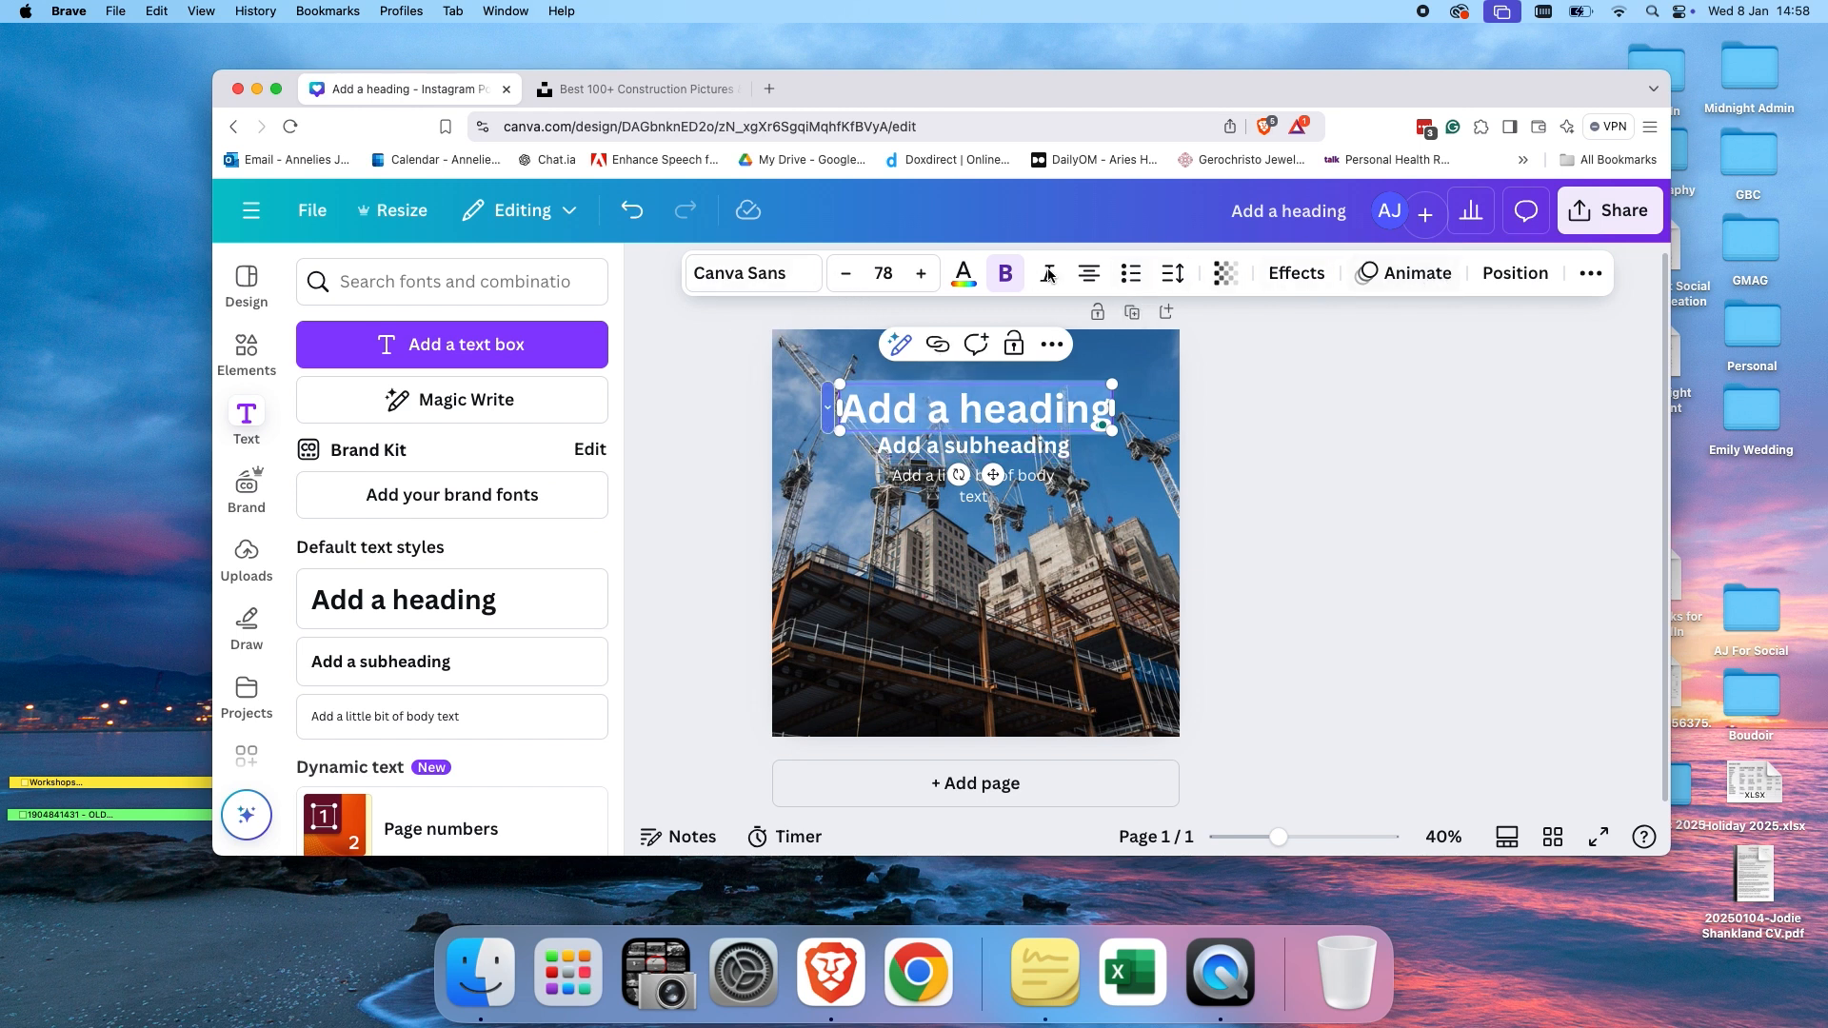
left_click(779, 276)
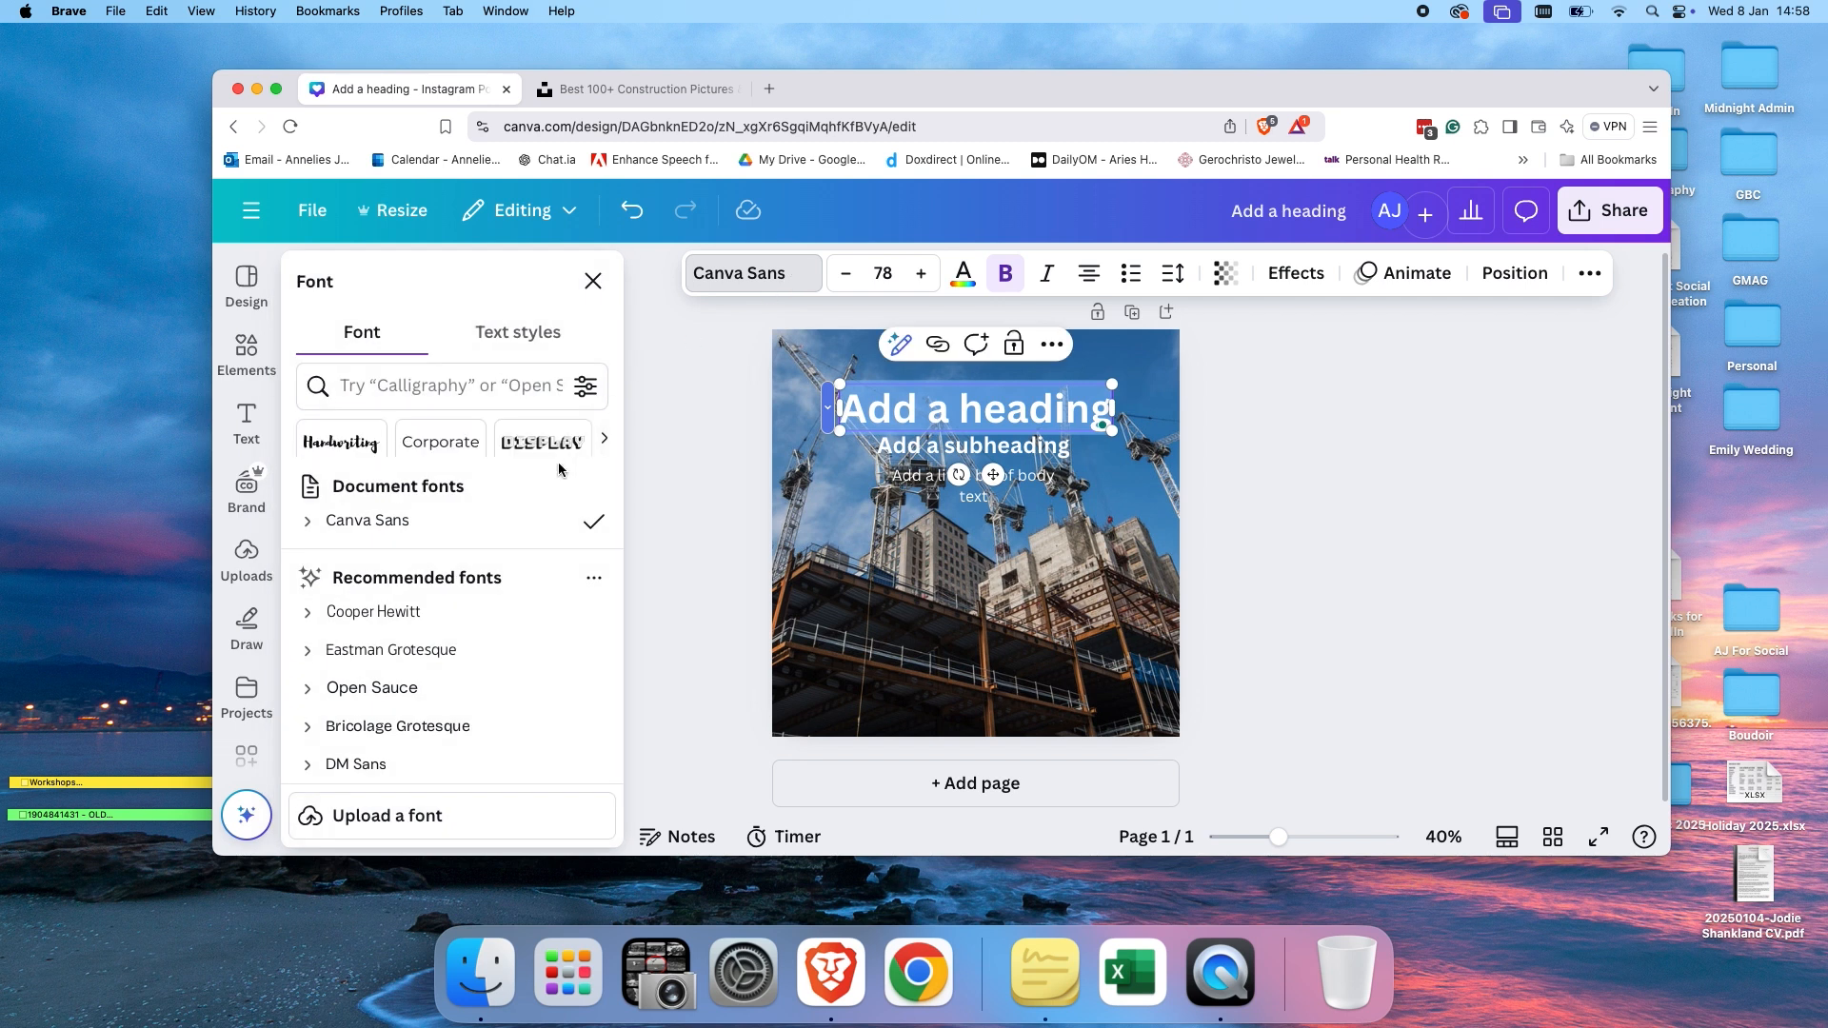
scroll(490, 596, "down", 10)
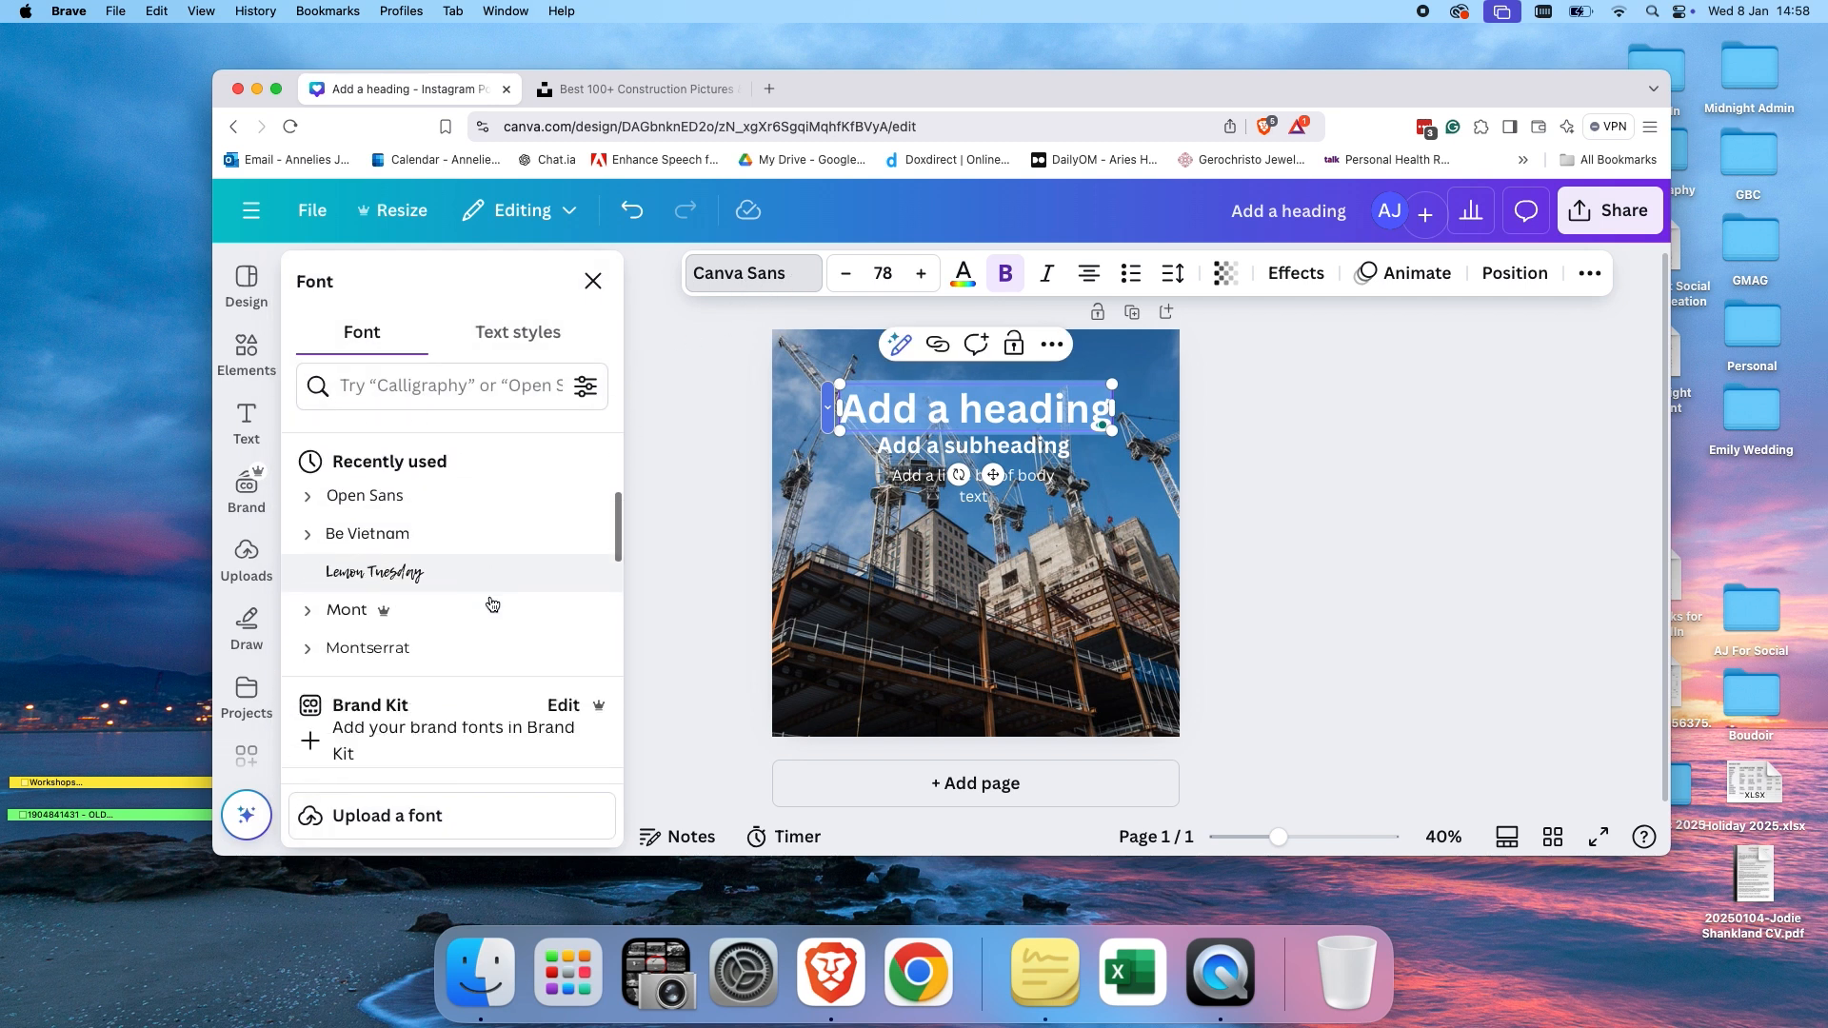
scroll(490, 595, "down", 5)
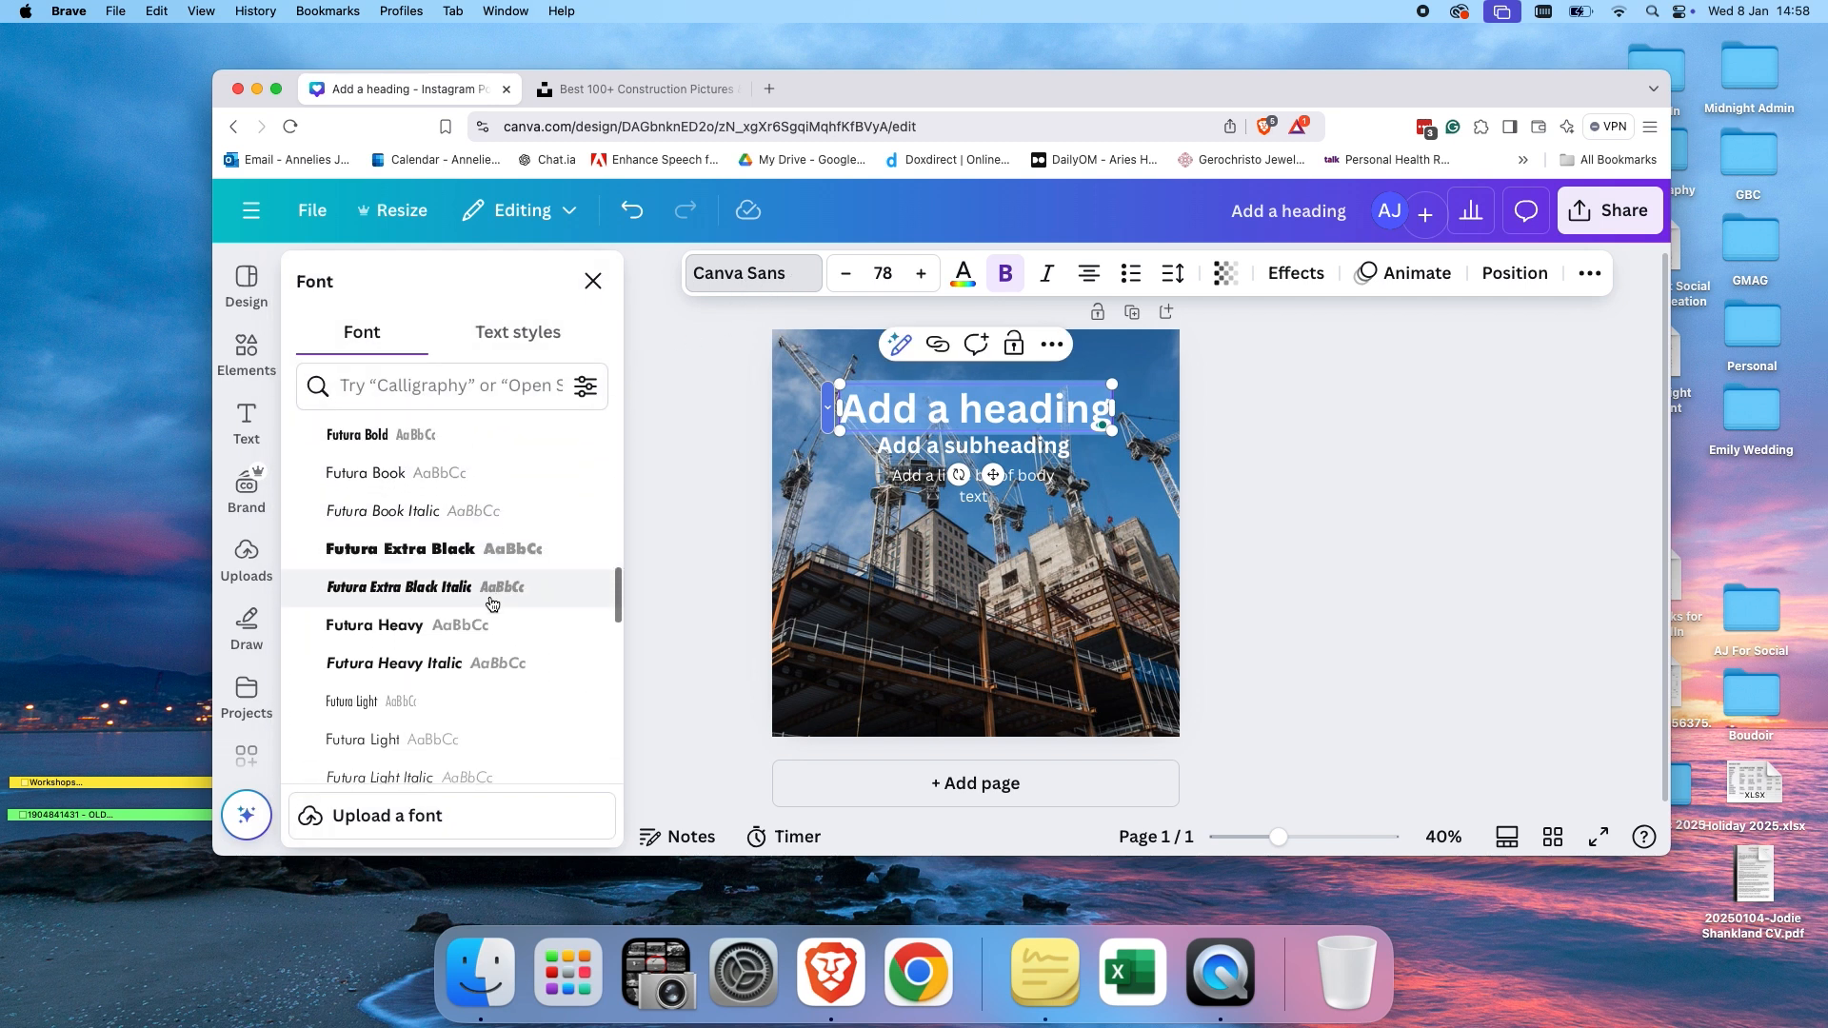
scroll(491, 604, "up", 2)
left_click(512, 482)
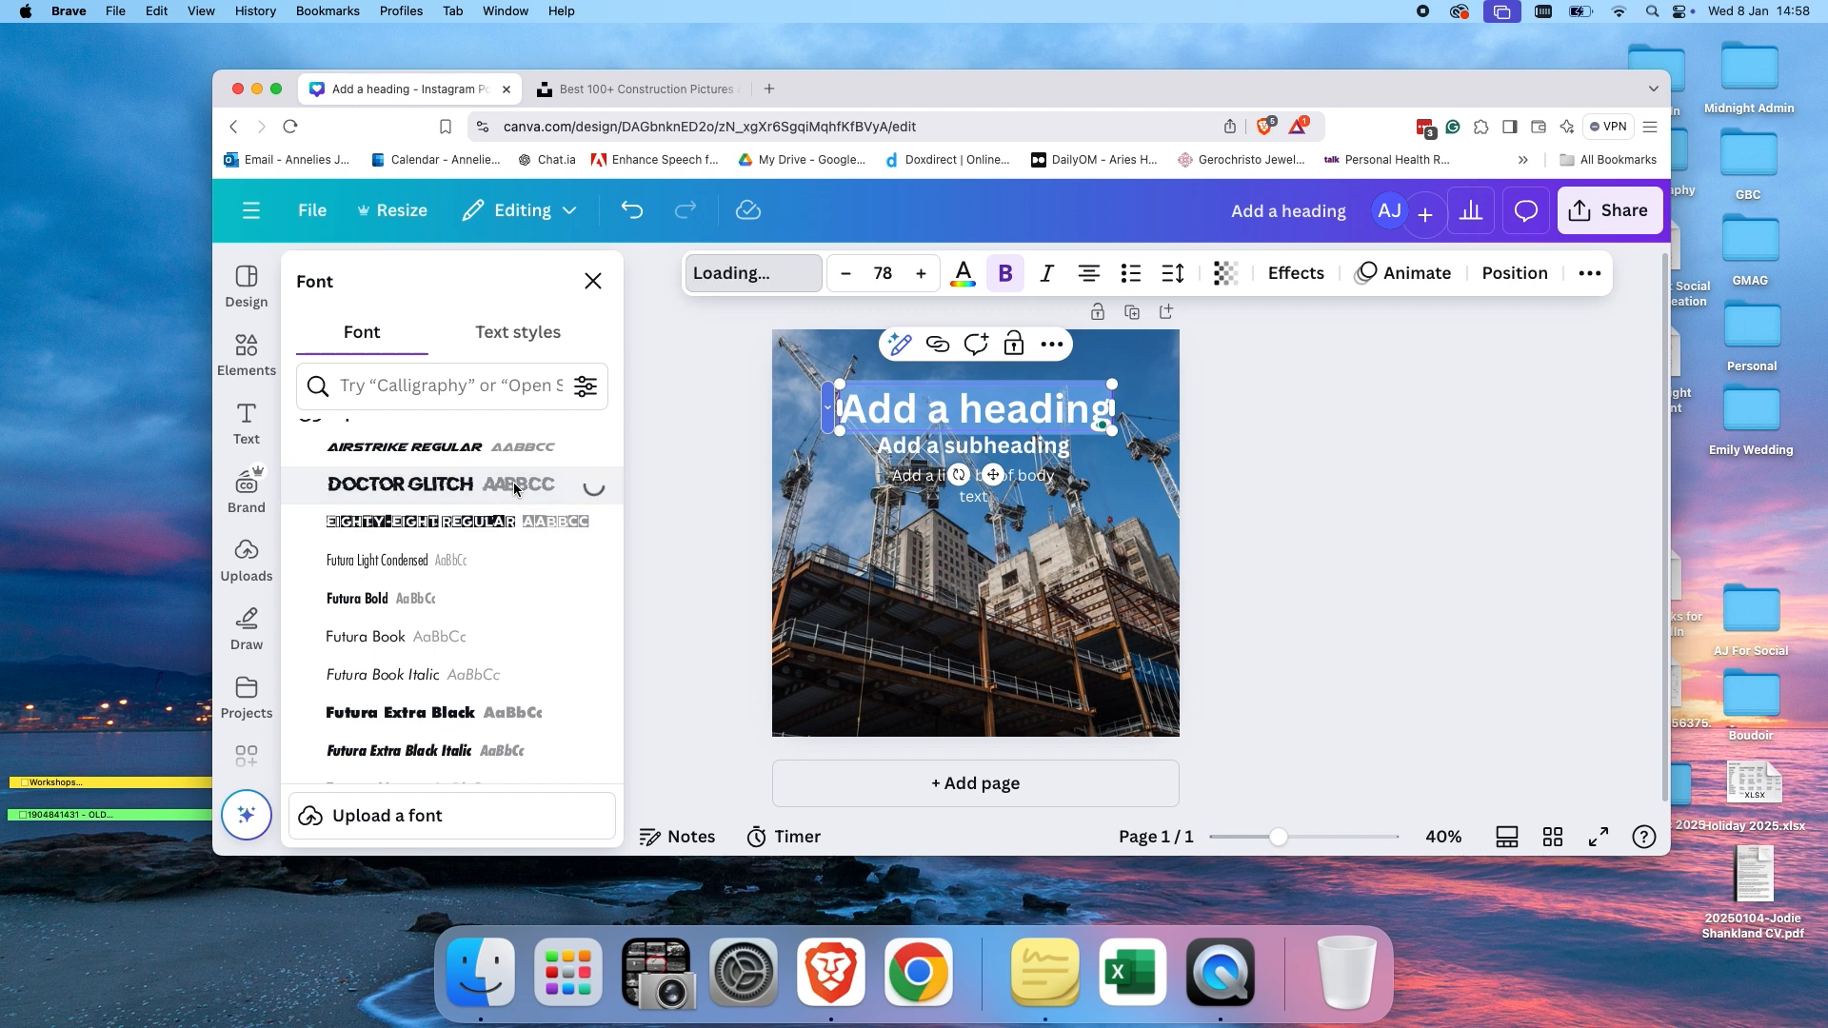
left_click(1247, 425)
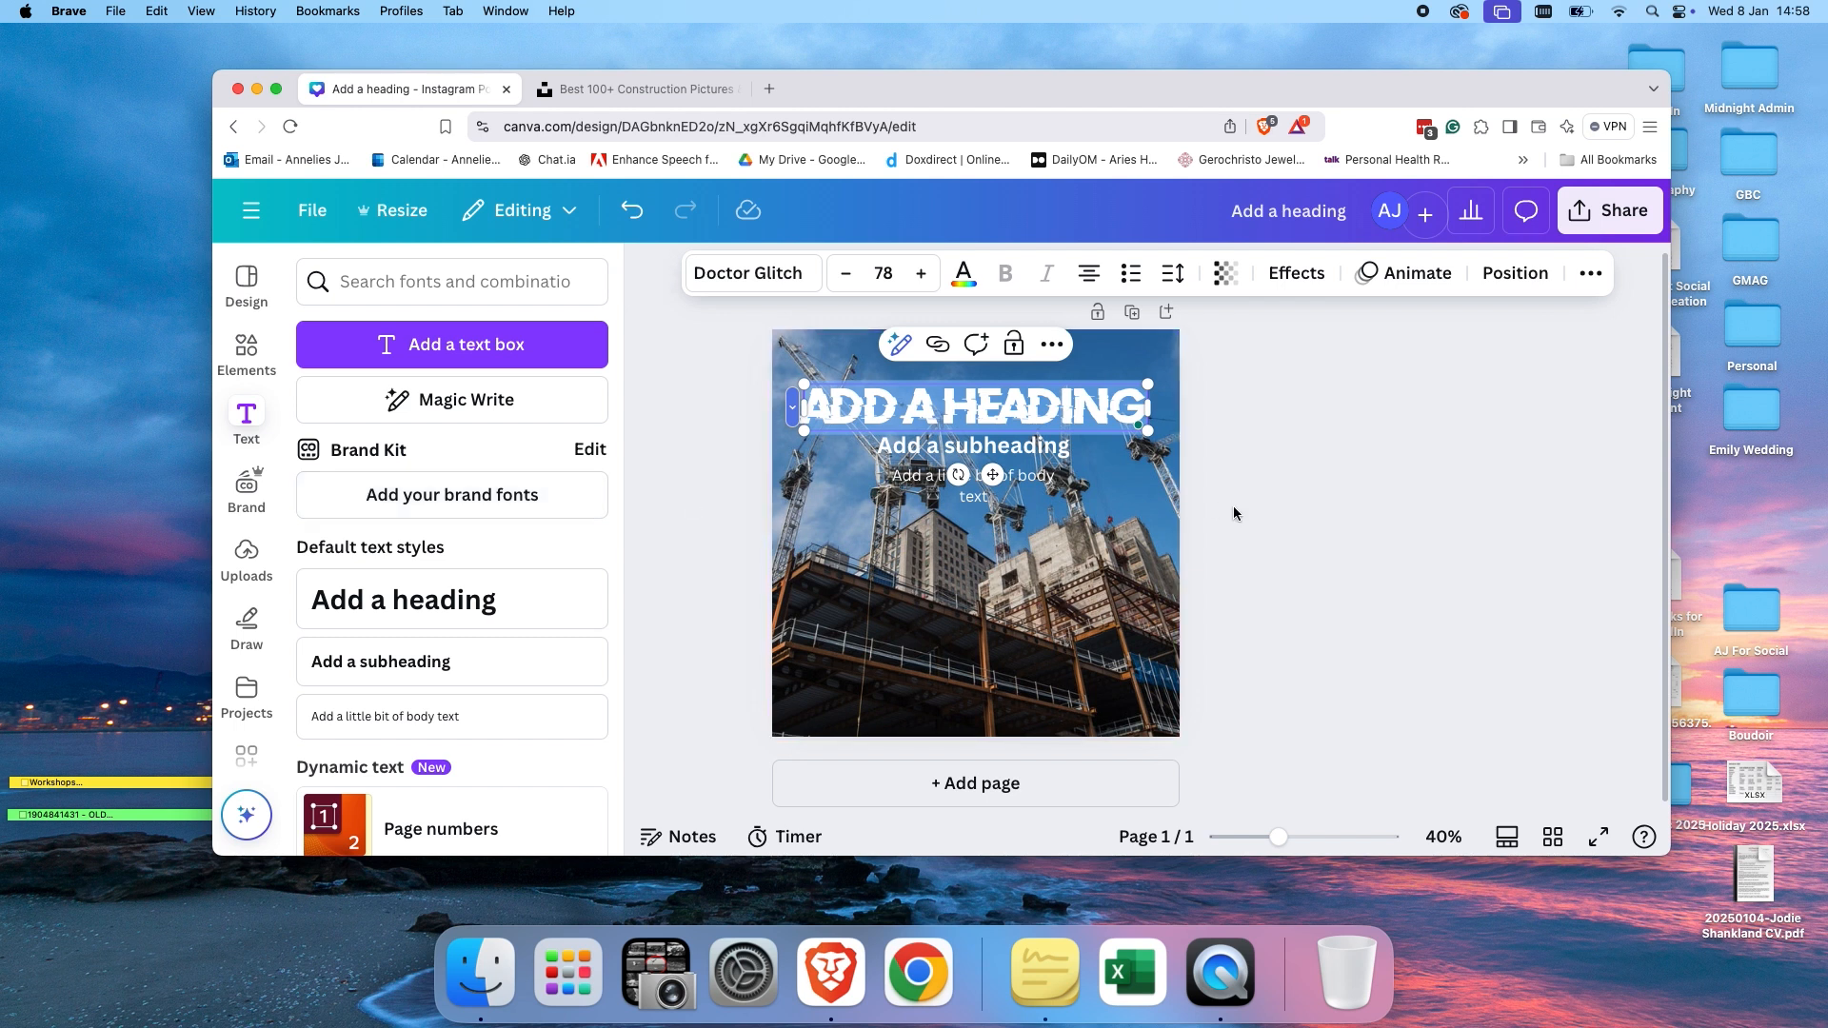
left_click(1285, 500)
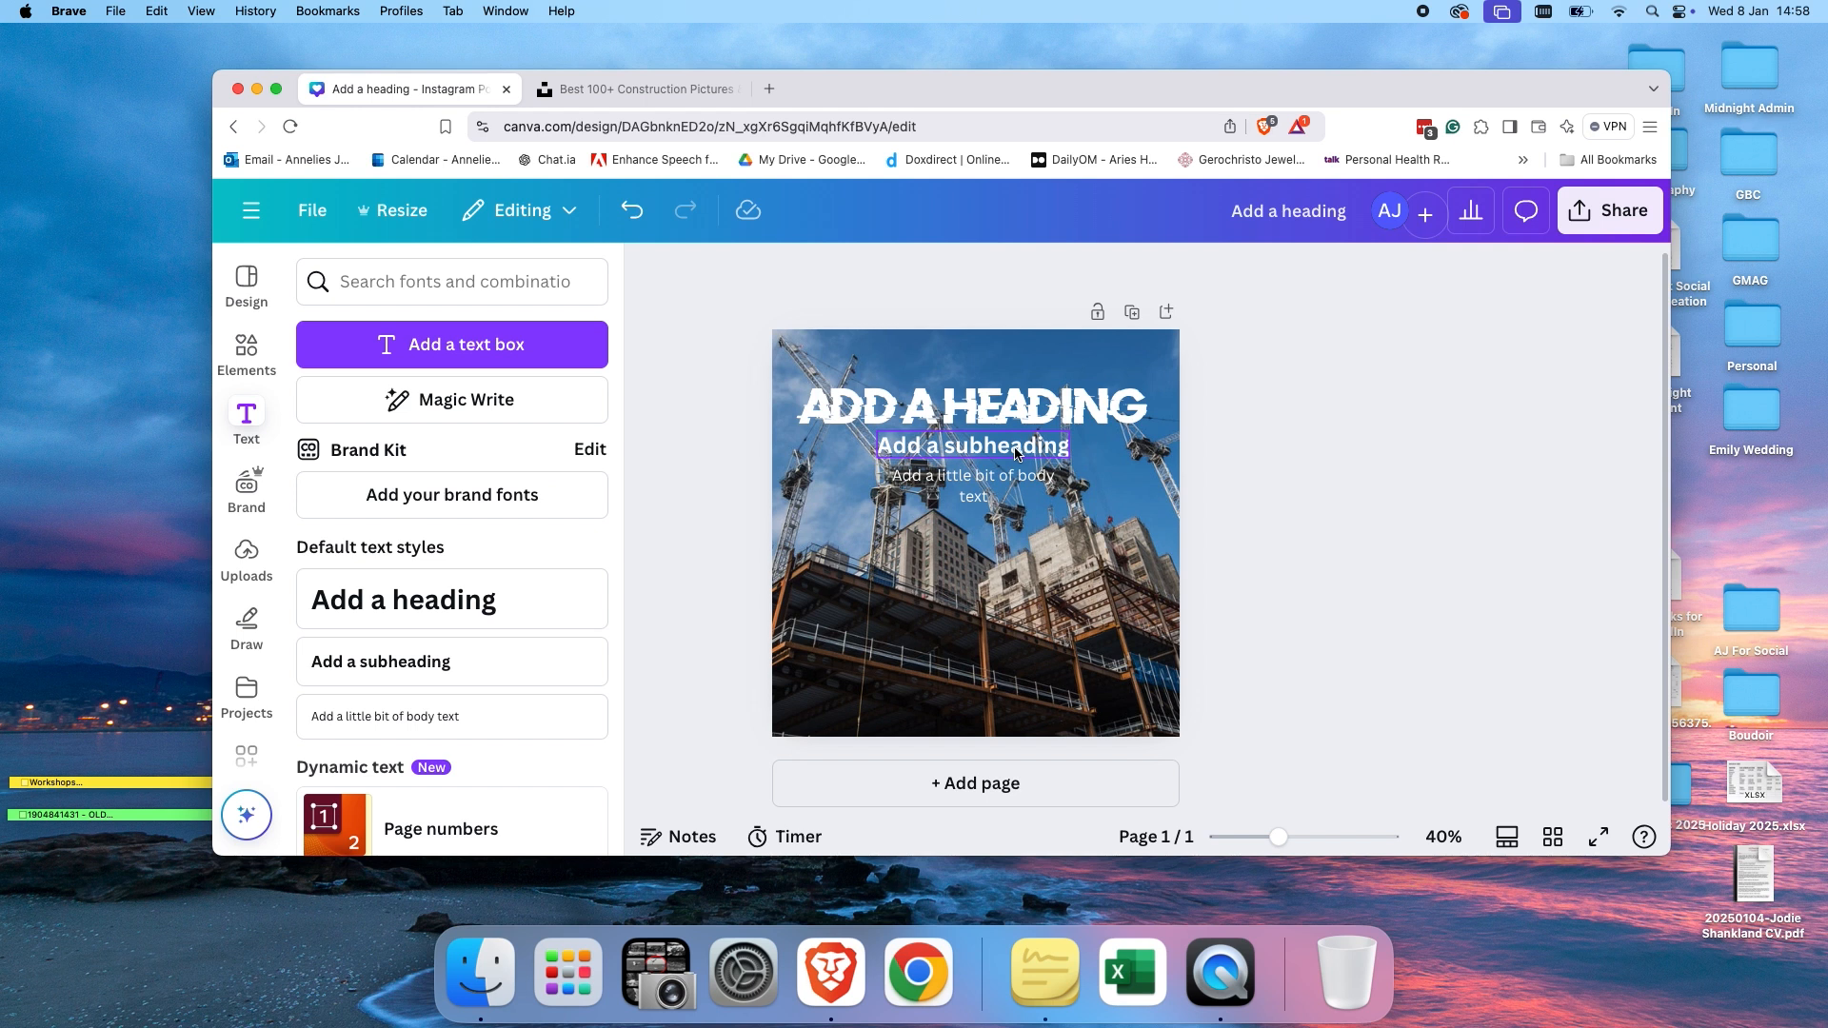
Add the "win WIN" font combination to the post and move it lower on the photo.
left_click(936, 442)
left_click(935, 446)
left_click(910, 475)
left_click(838, 505)
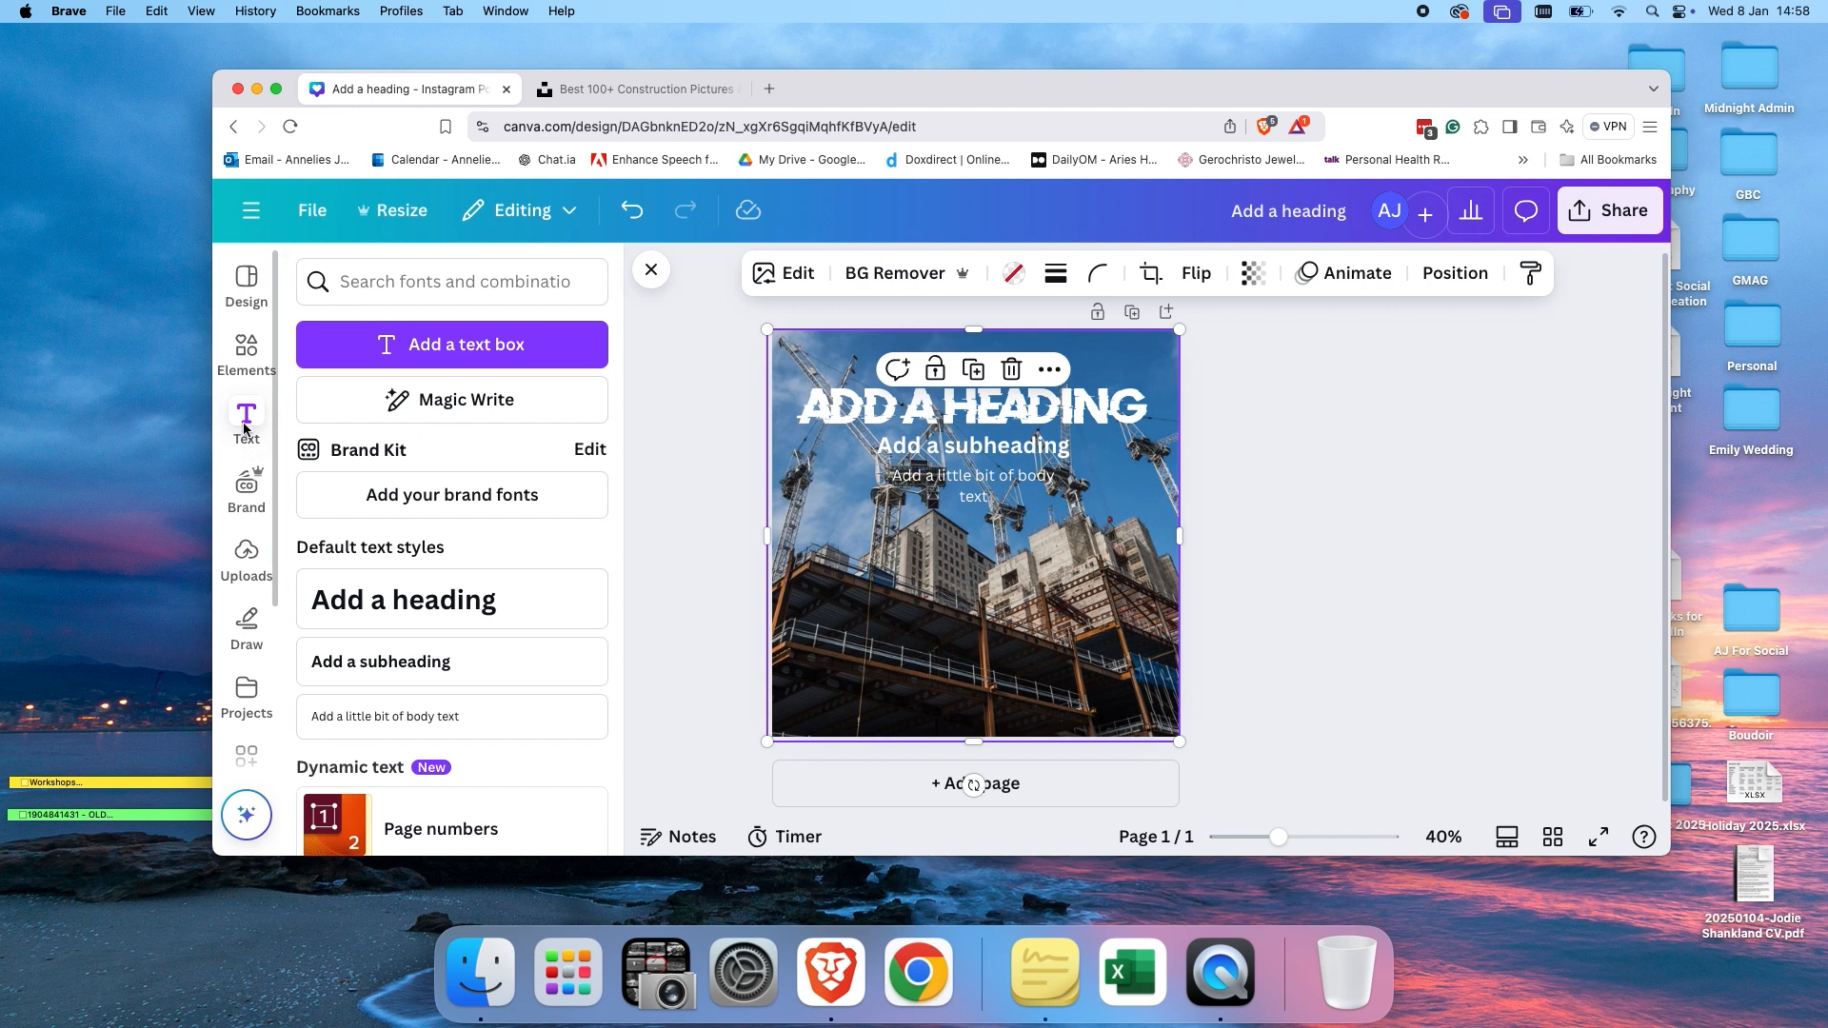
scroll(385, 581, "down", 10)
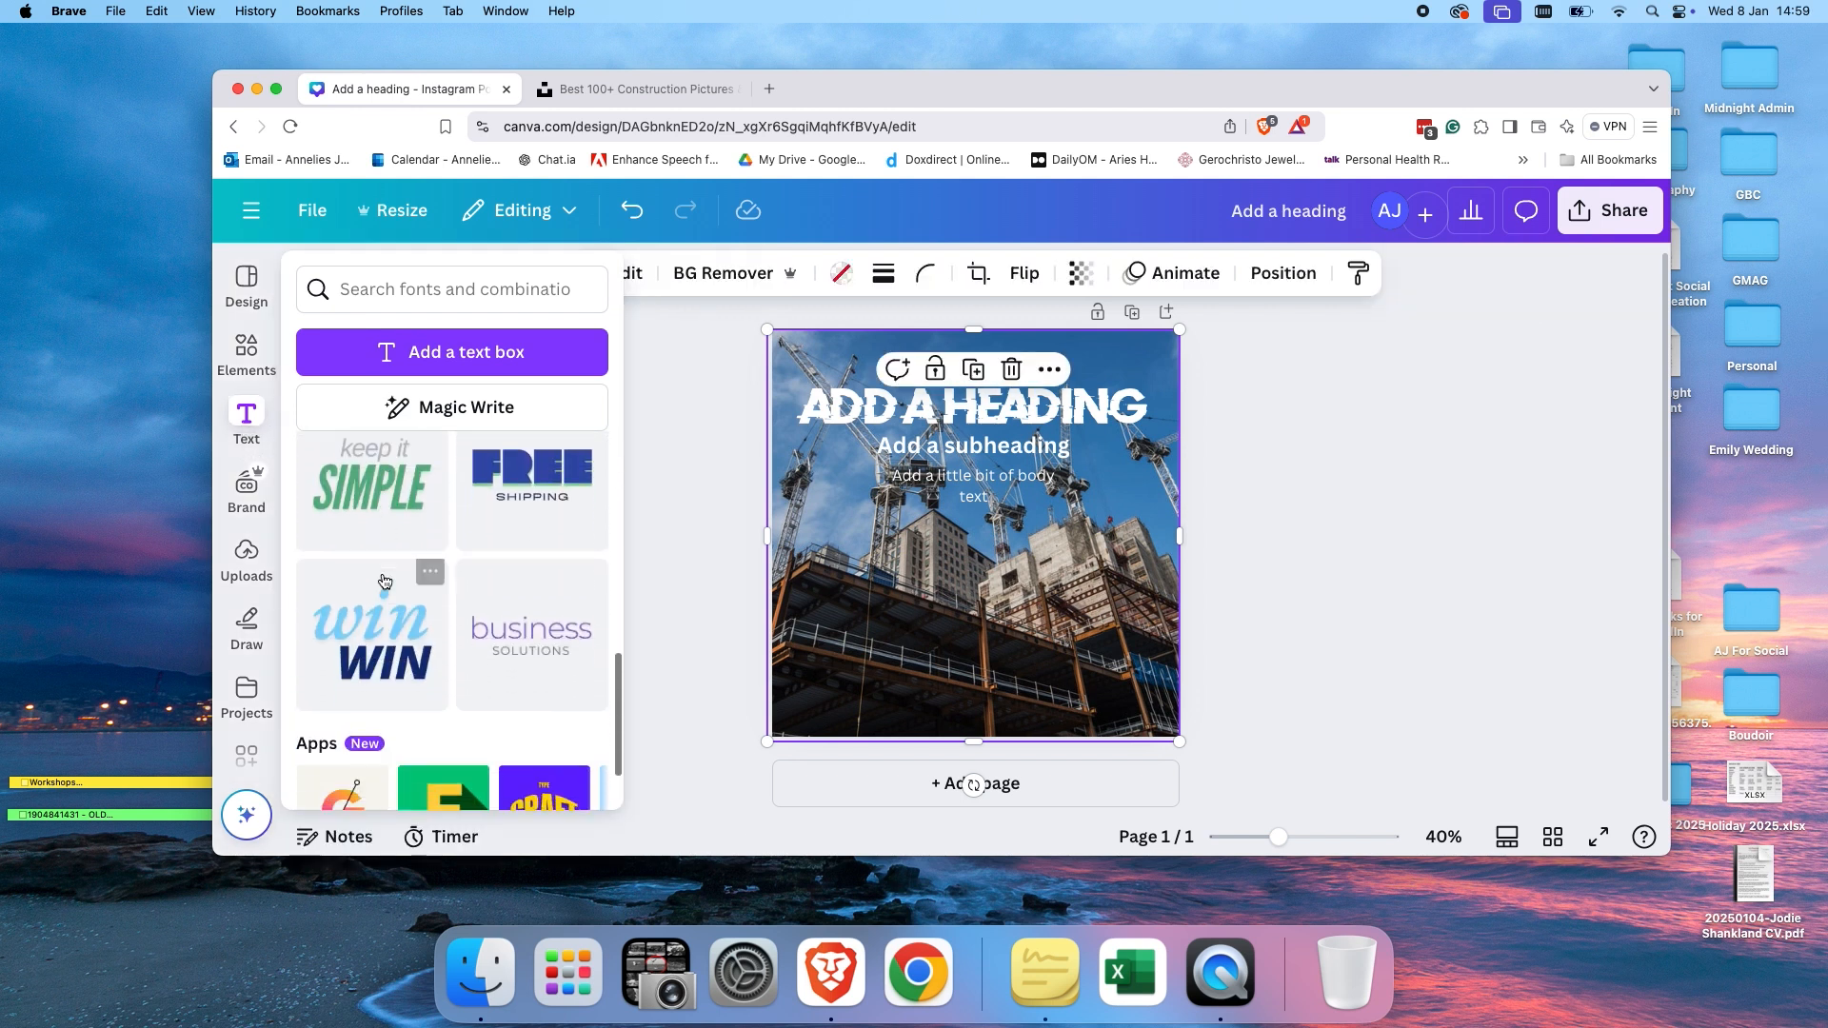
scroll(385, 582, "down", 2)
left_click(398, 560)
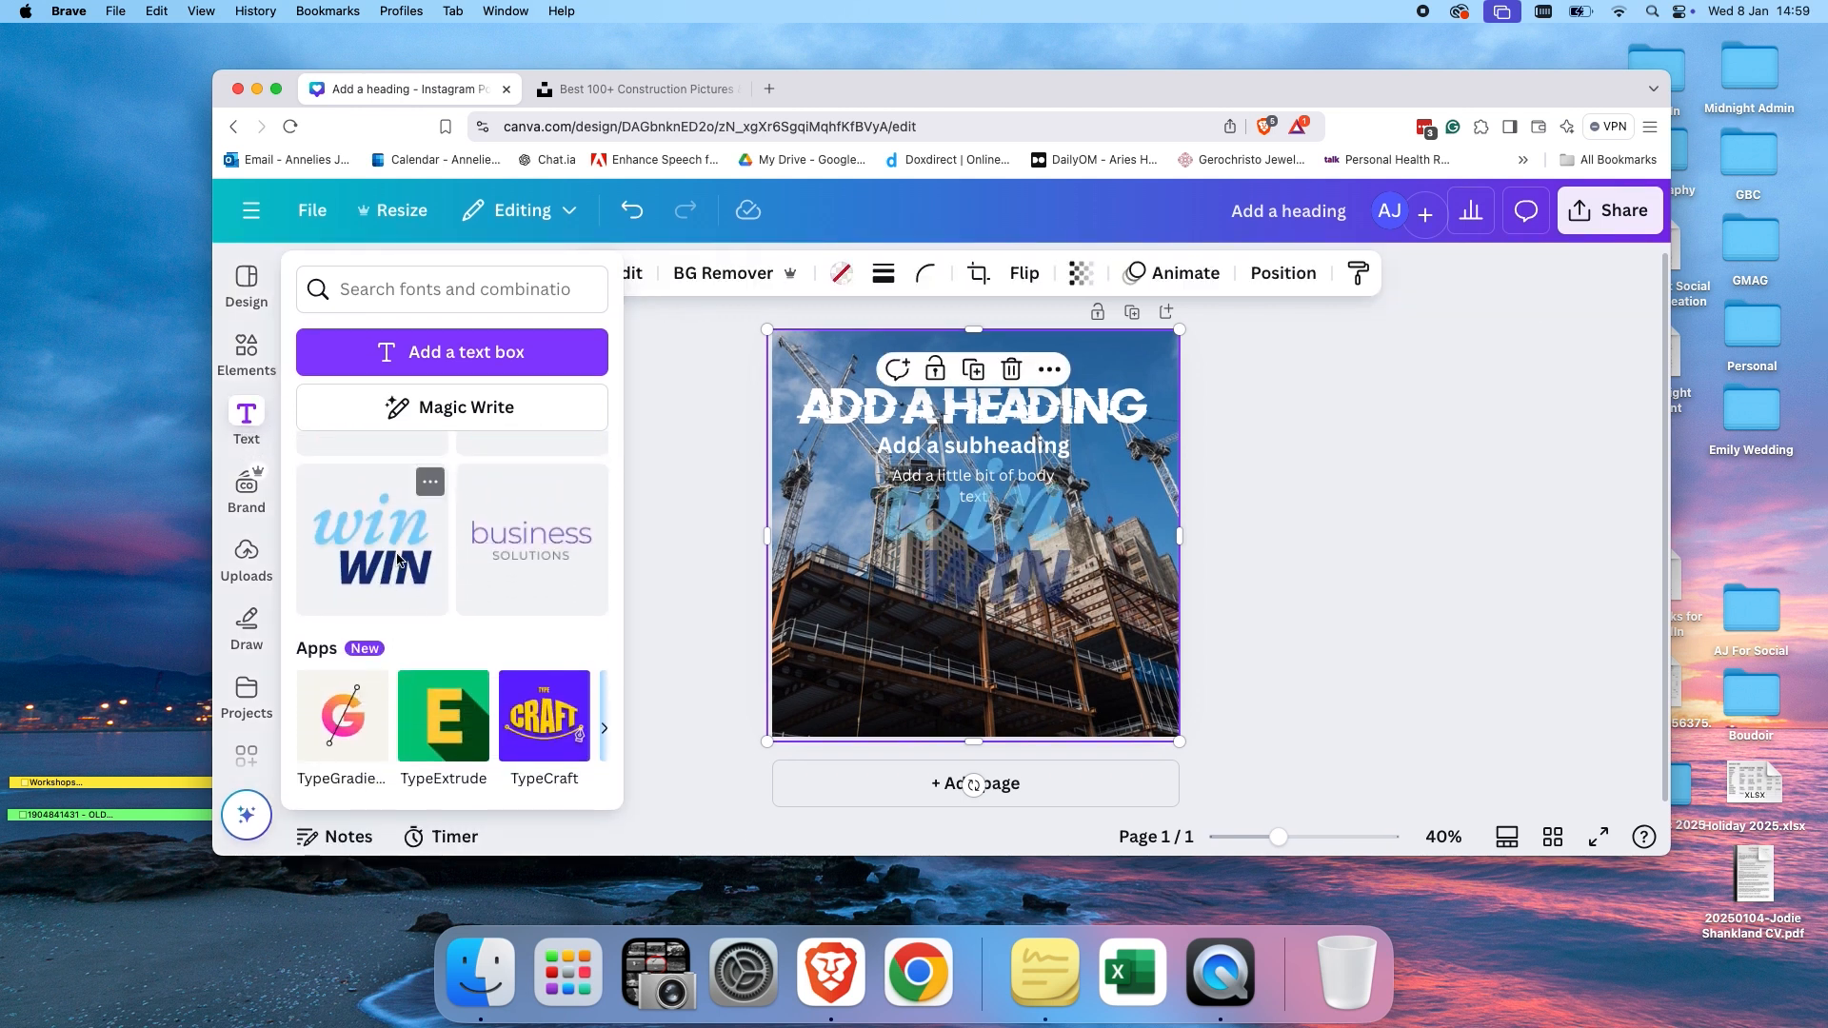
left_click_drag(1024, 575, 1023, 617)
left_click(1152, 577)
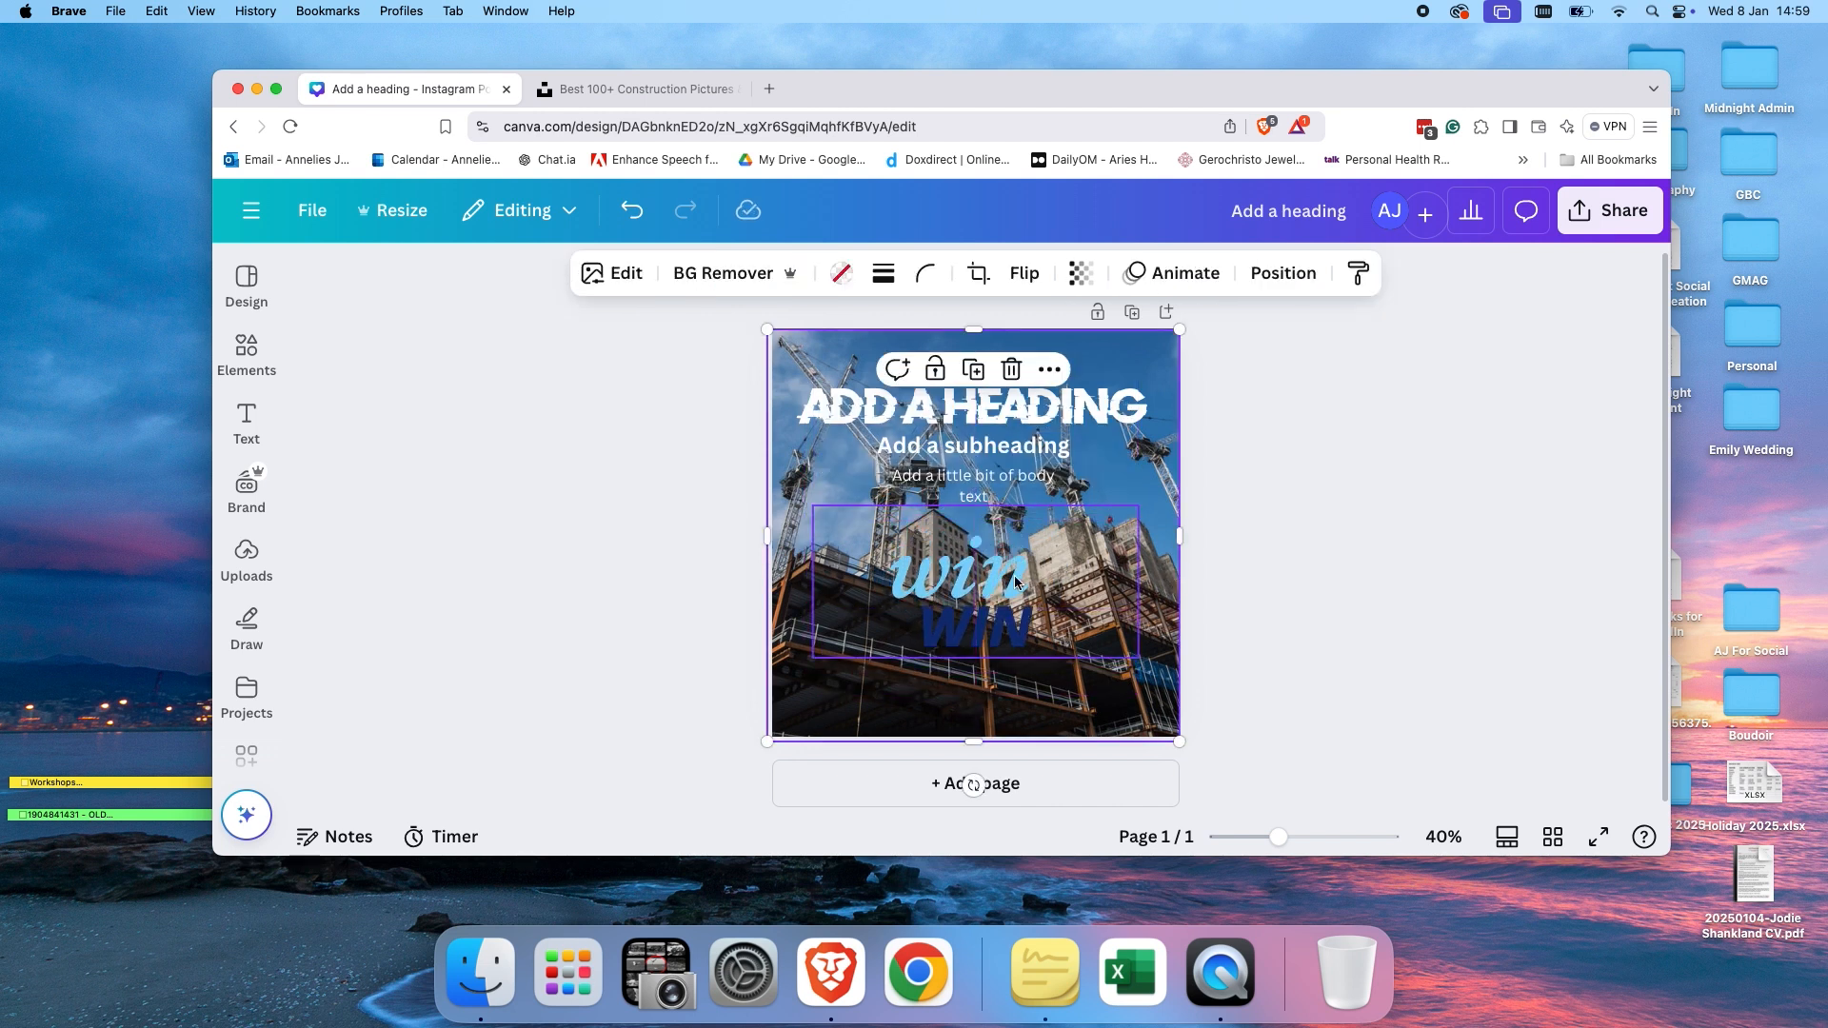
Browse the previously uploaded images in the Uploads panel.
left_click(247, 557)
scroll(371, 619, "down", 5)
scroll(362, 617, "down", 15)
scroll(363, 618, "down", 15)
scroll(363, 618, "down", 3)
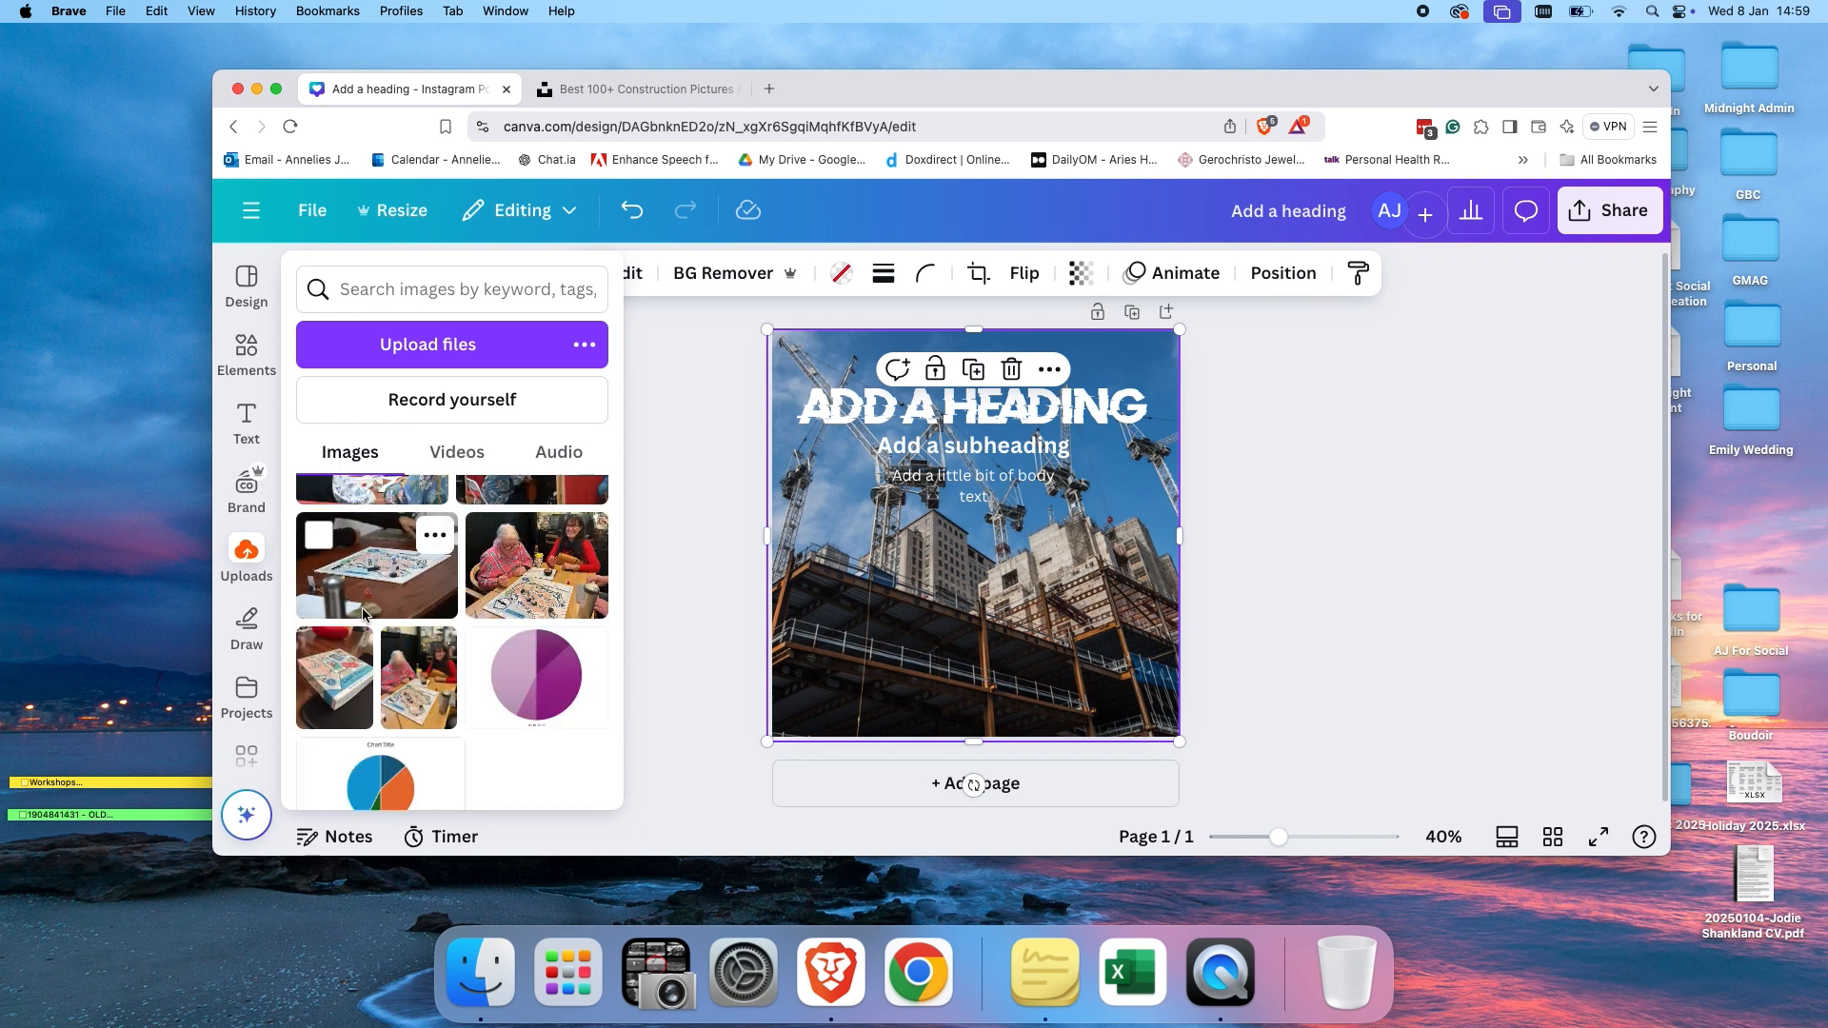
scroll(363, 614, "down", 5)
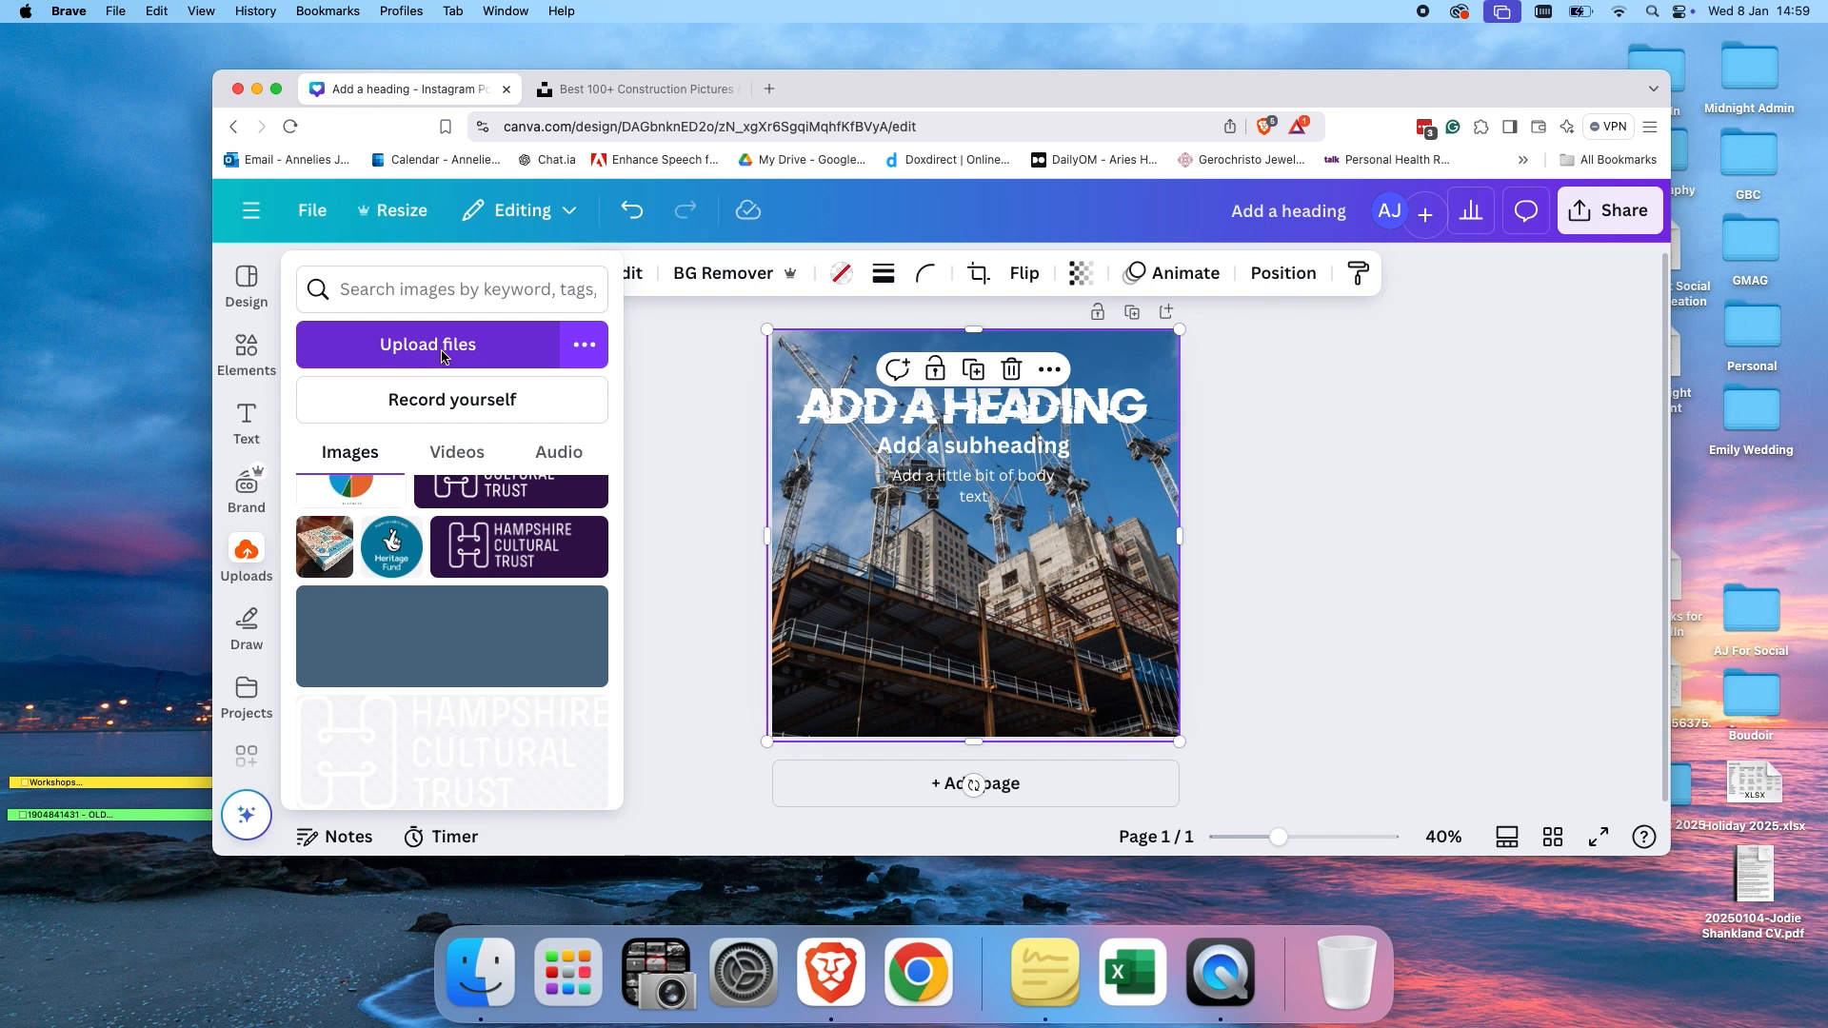
left_click(894, 547)
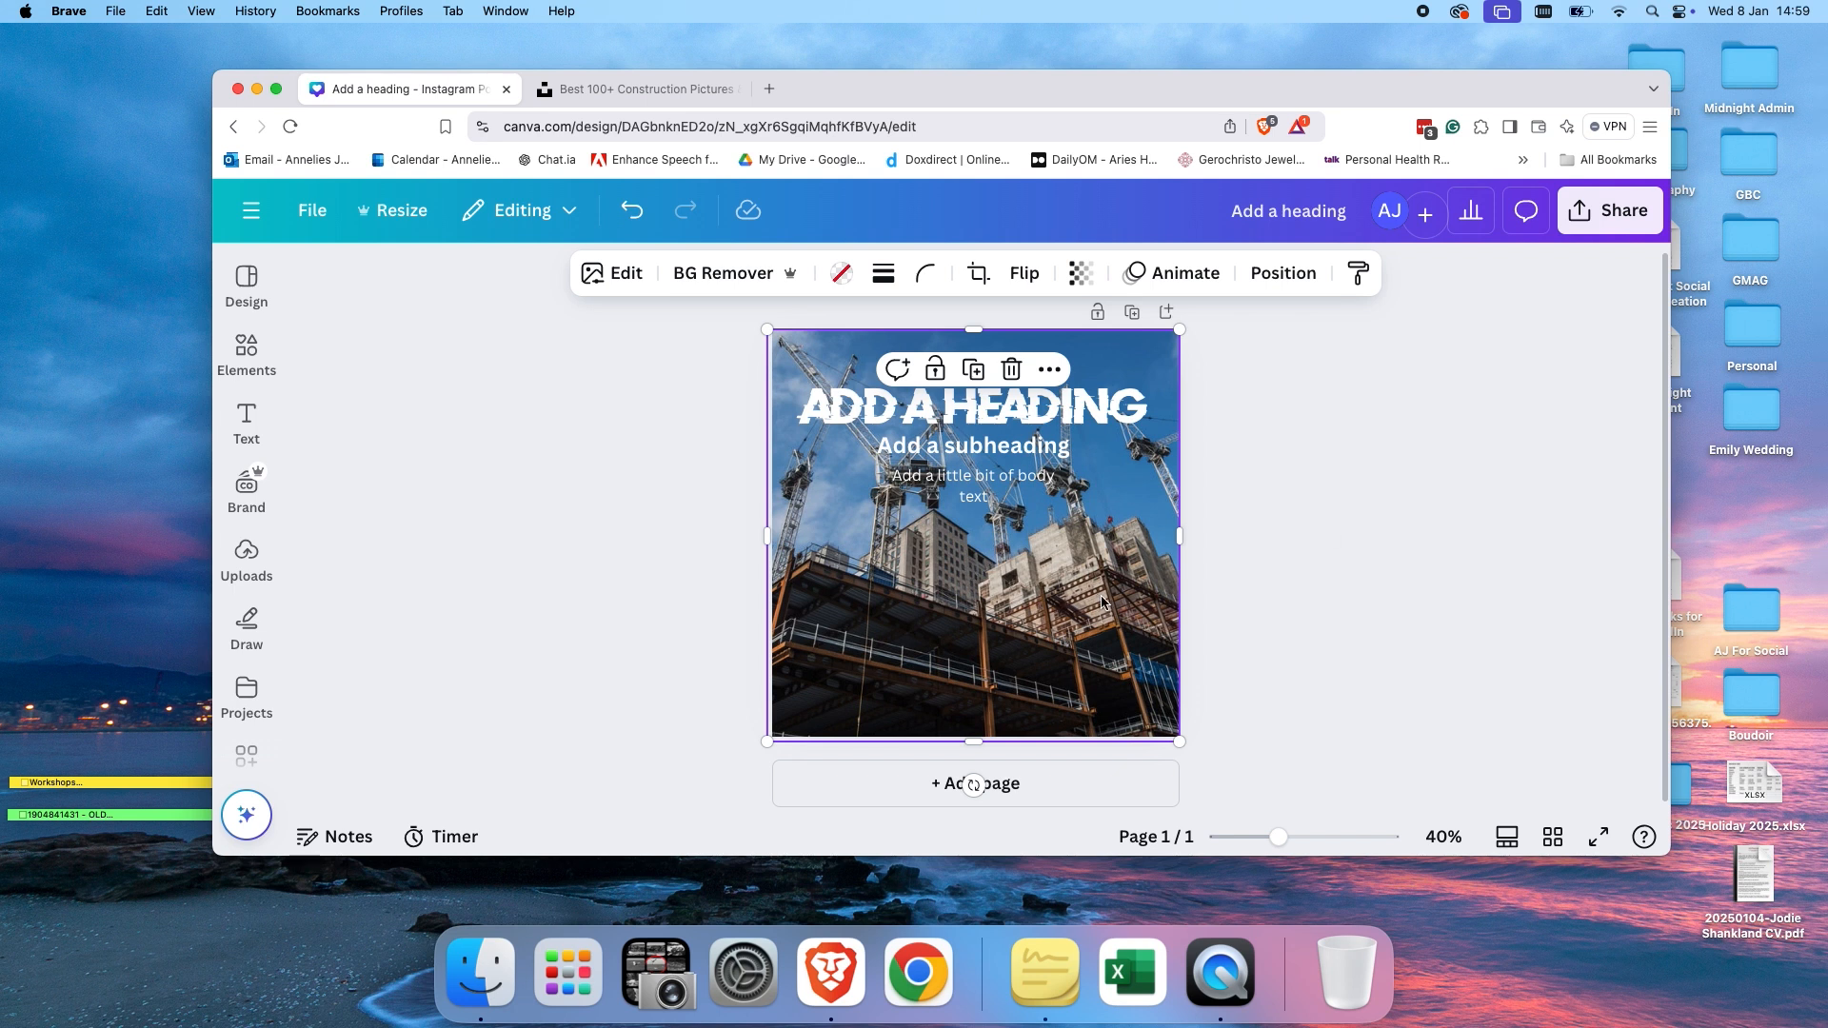
Shrink the construction photo and place it in the lower-left of the canvas, leaving white space above and right.
left_click(641, 551)
left_click(1021, 510)
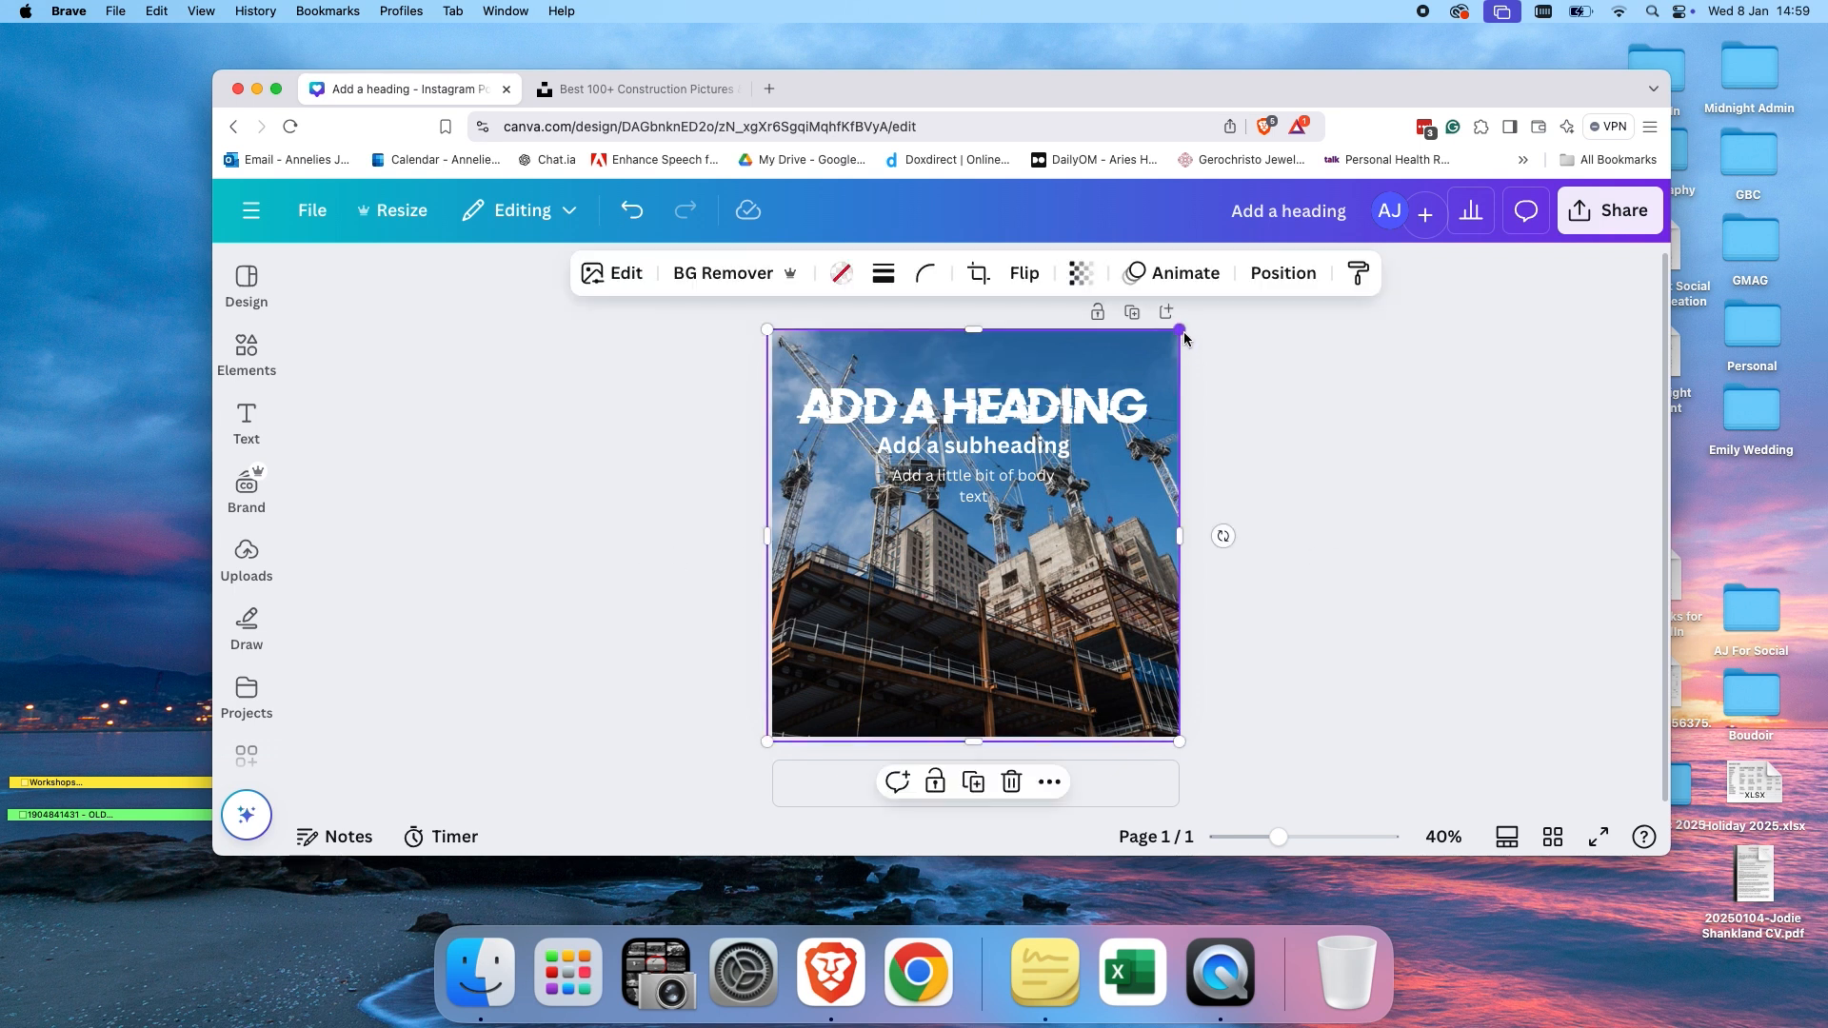
left_click_drag(1181, 337, 1040, 473)
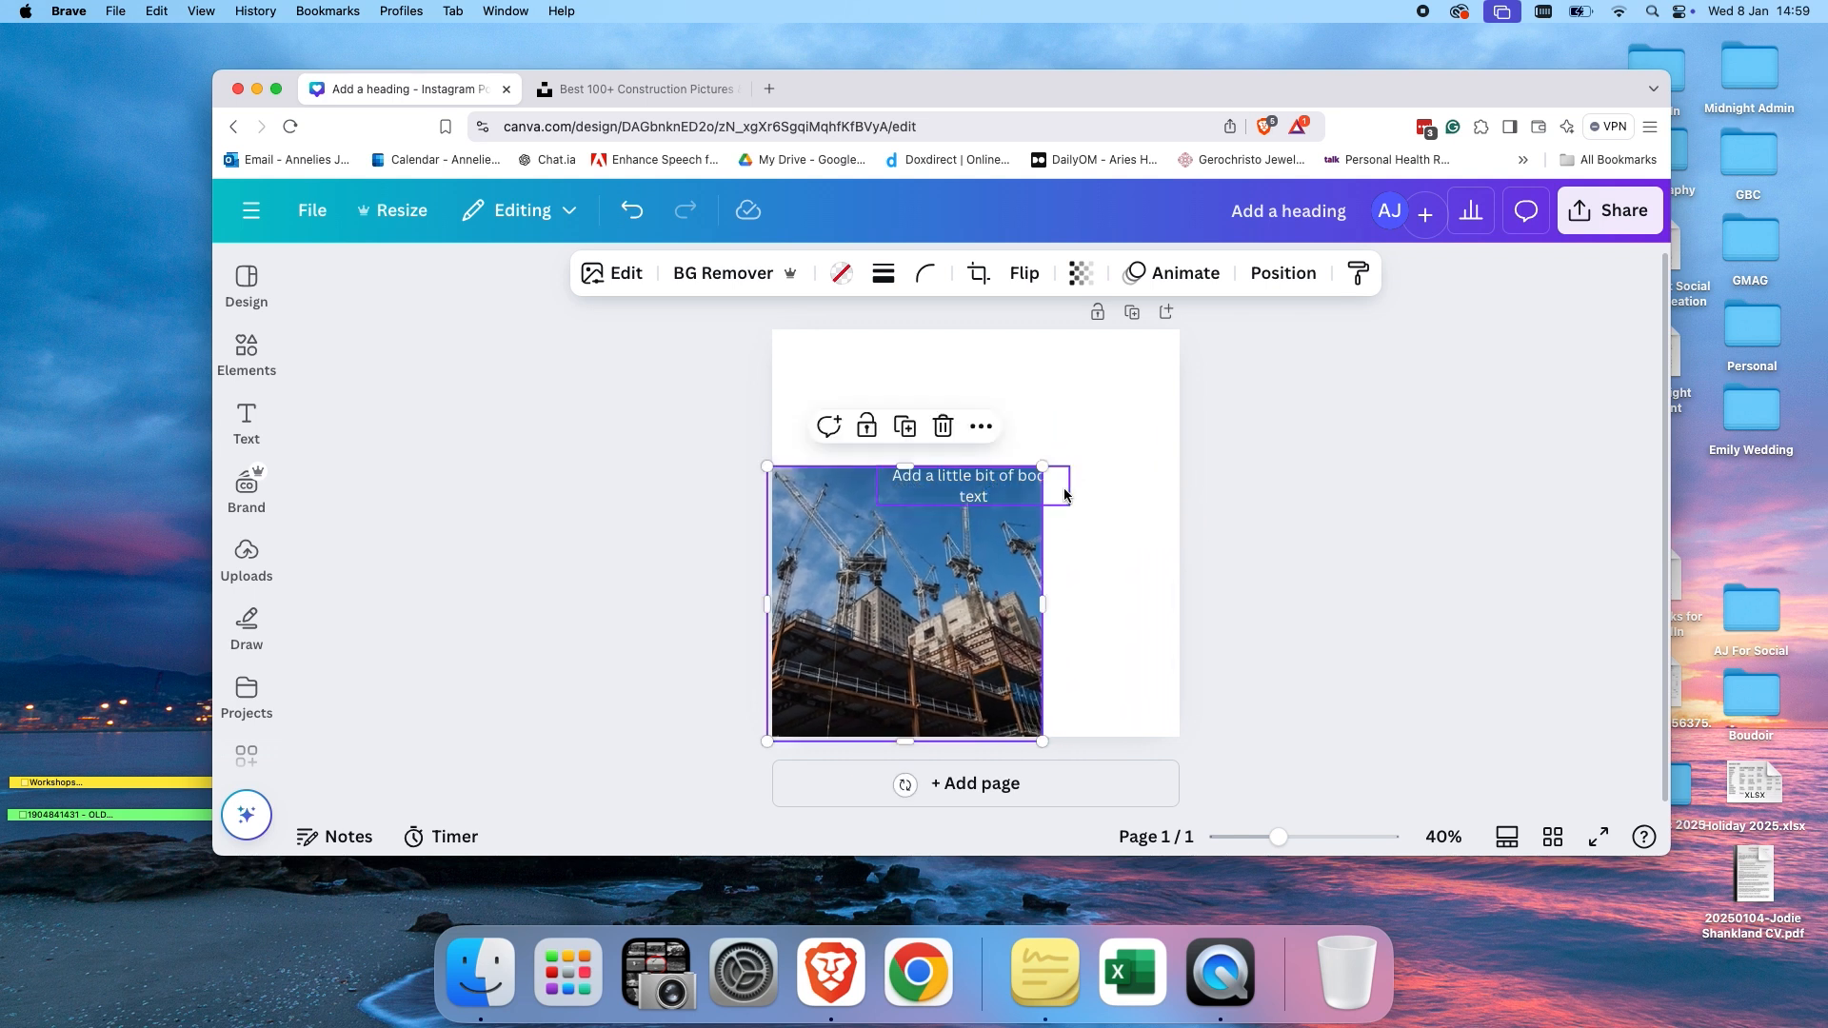
left_click_drag(990, 581, 1027, 487)
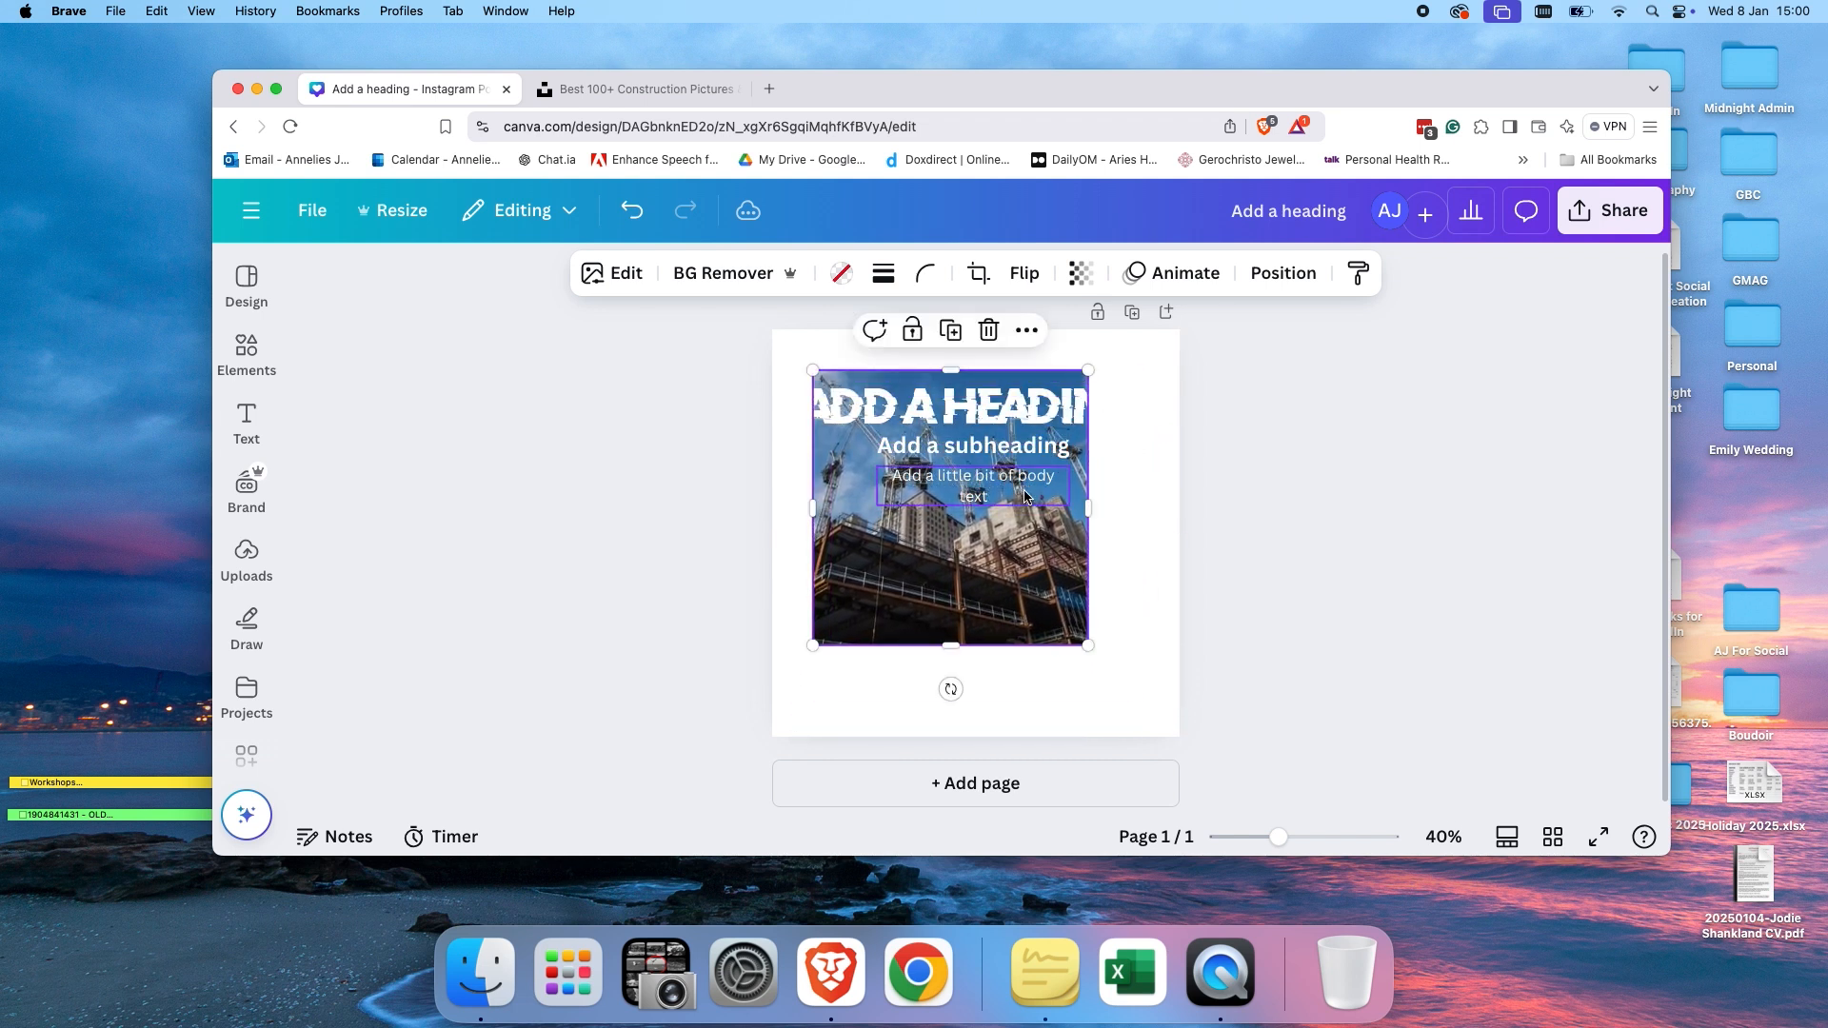
left_click_drag(1089, 640, 1156, 687)
left_click(1257, 569)
left_click_drag(1054, 584, 1024, 616)
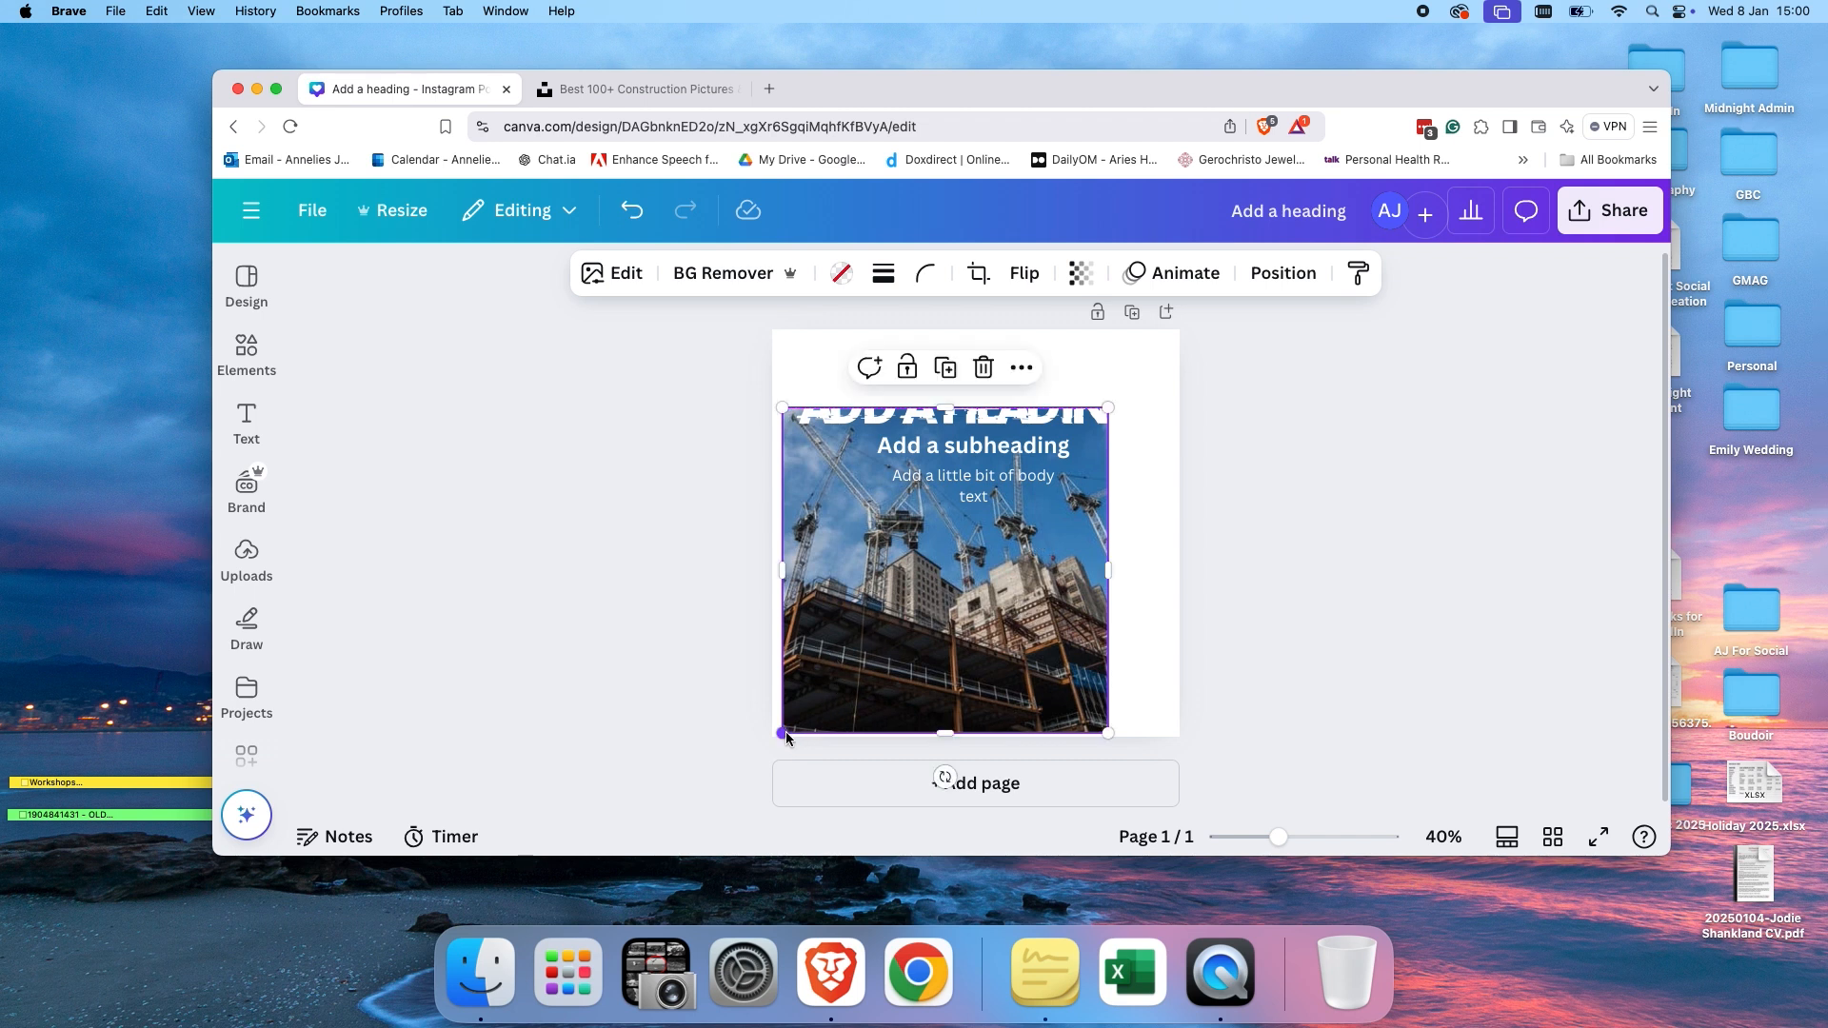
left_click_drag(782, 739, 750, 742)
left_click_drag(824, 685, 824, 680)
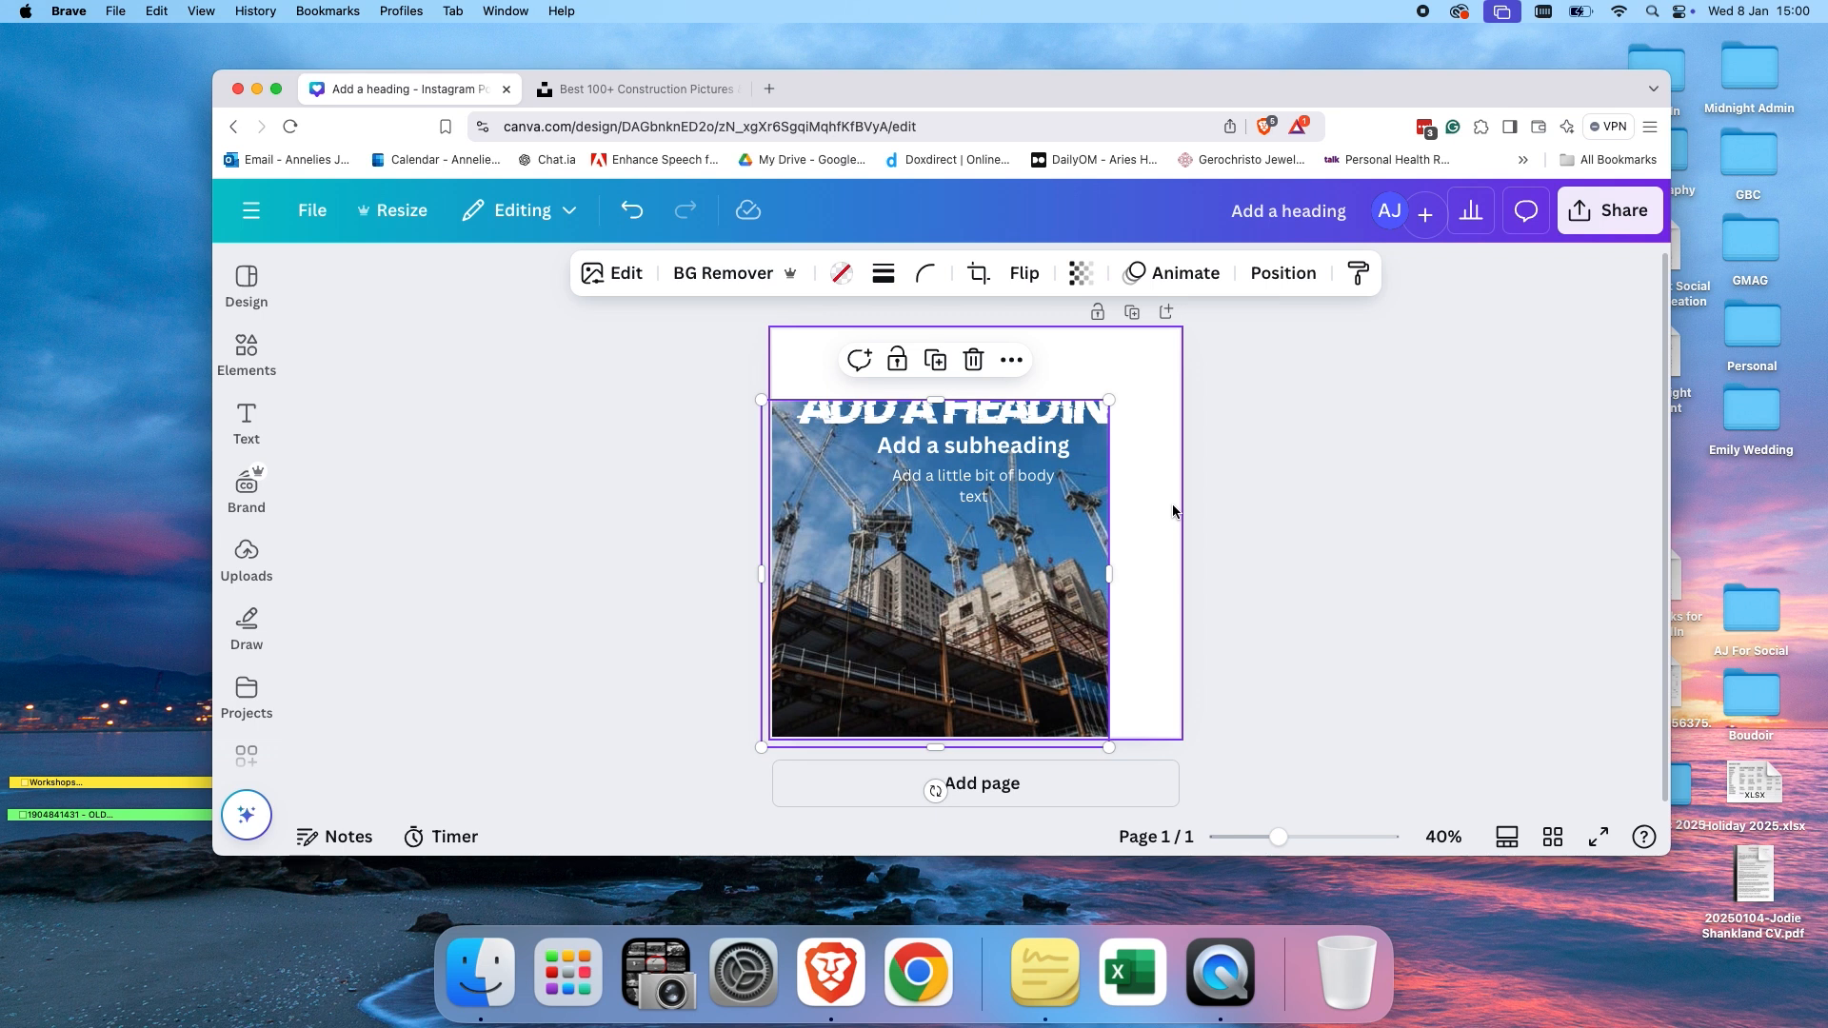
left_click(1289, 514)
Move the heading down onto the middle of the photo.
left_click_drag(987, 408, 990, 531)
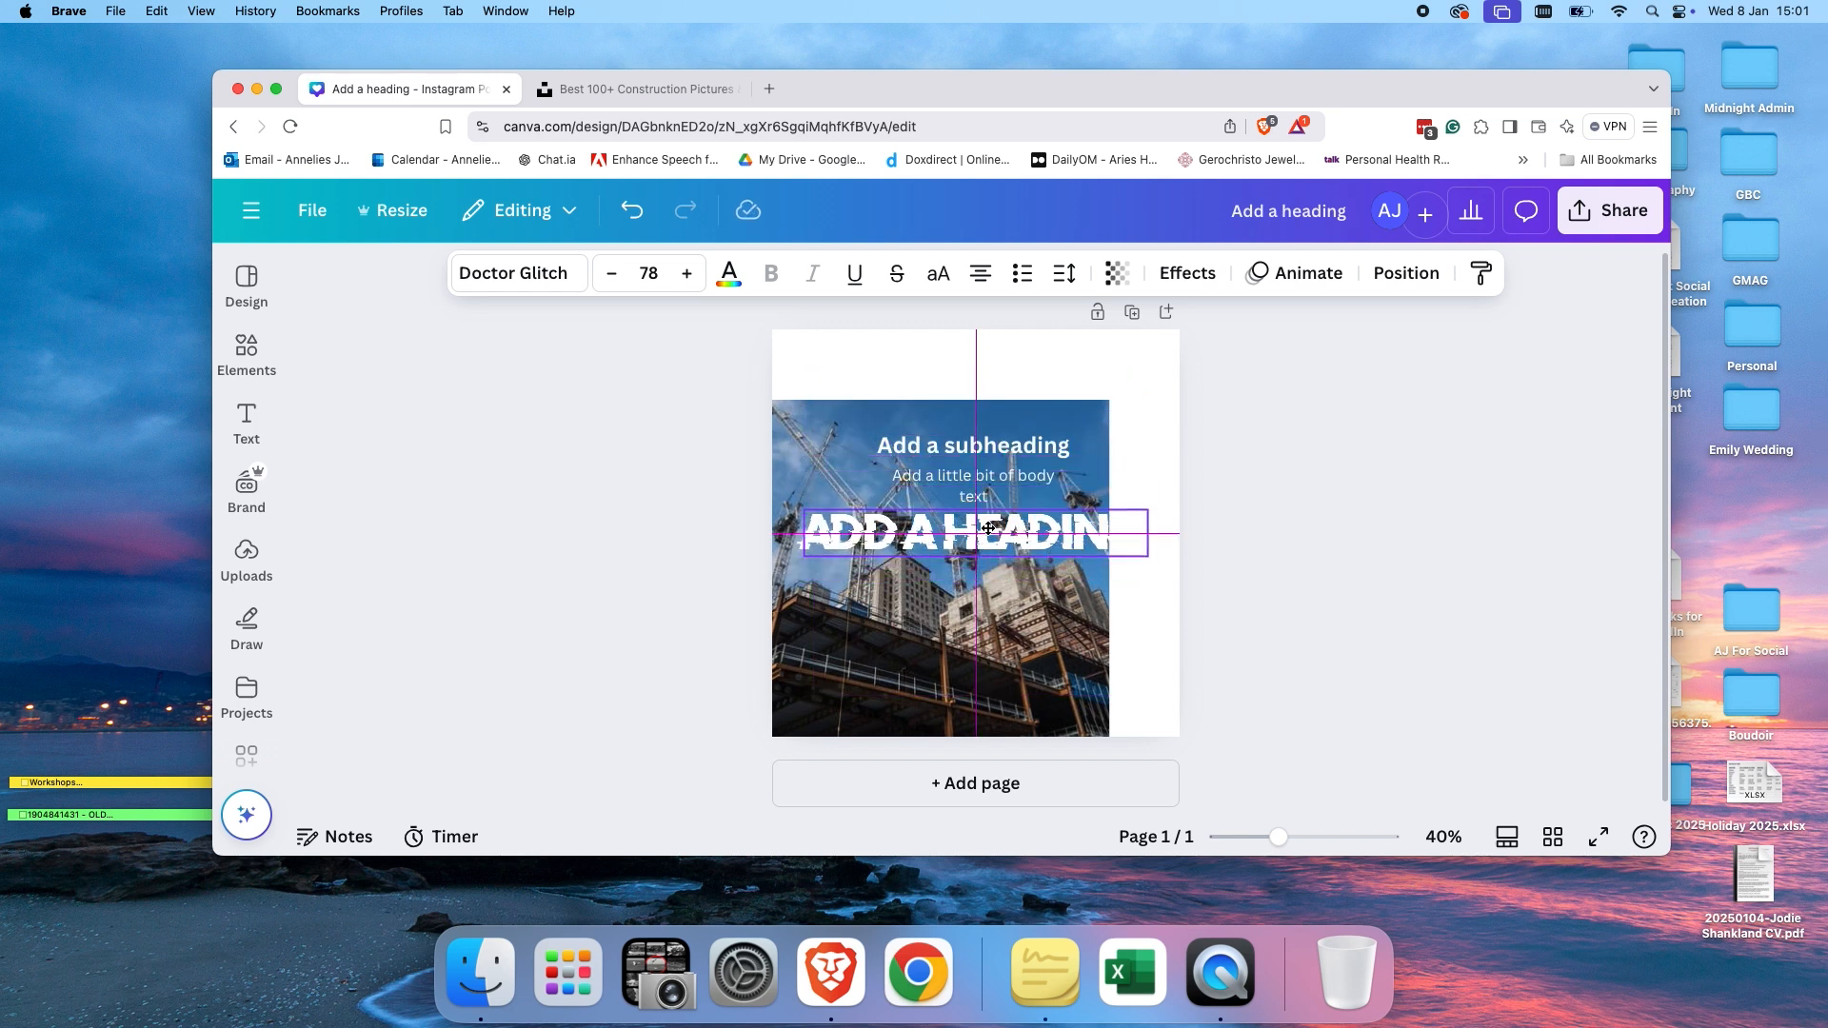
left_click_drag(988, 527, 988, 527)
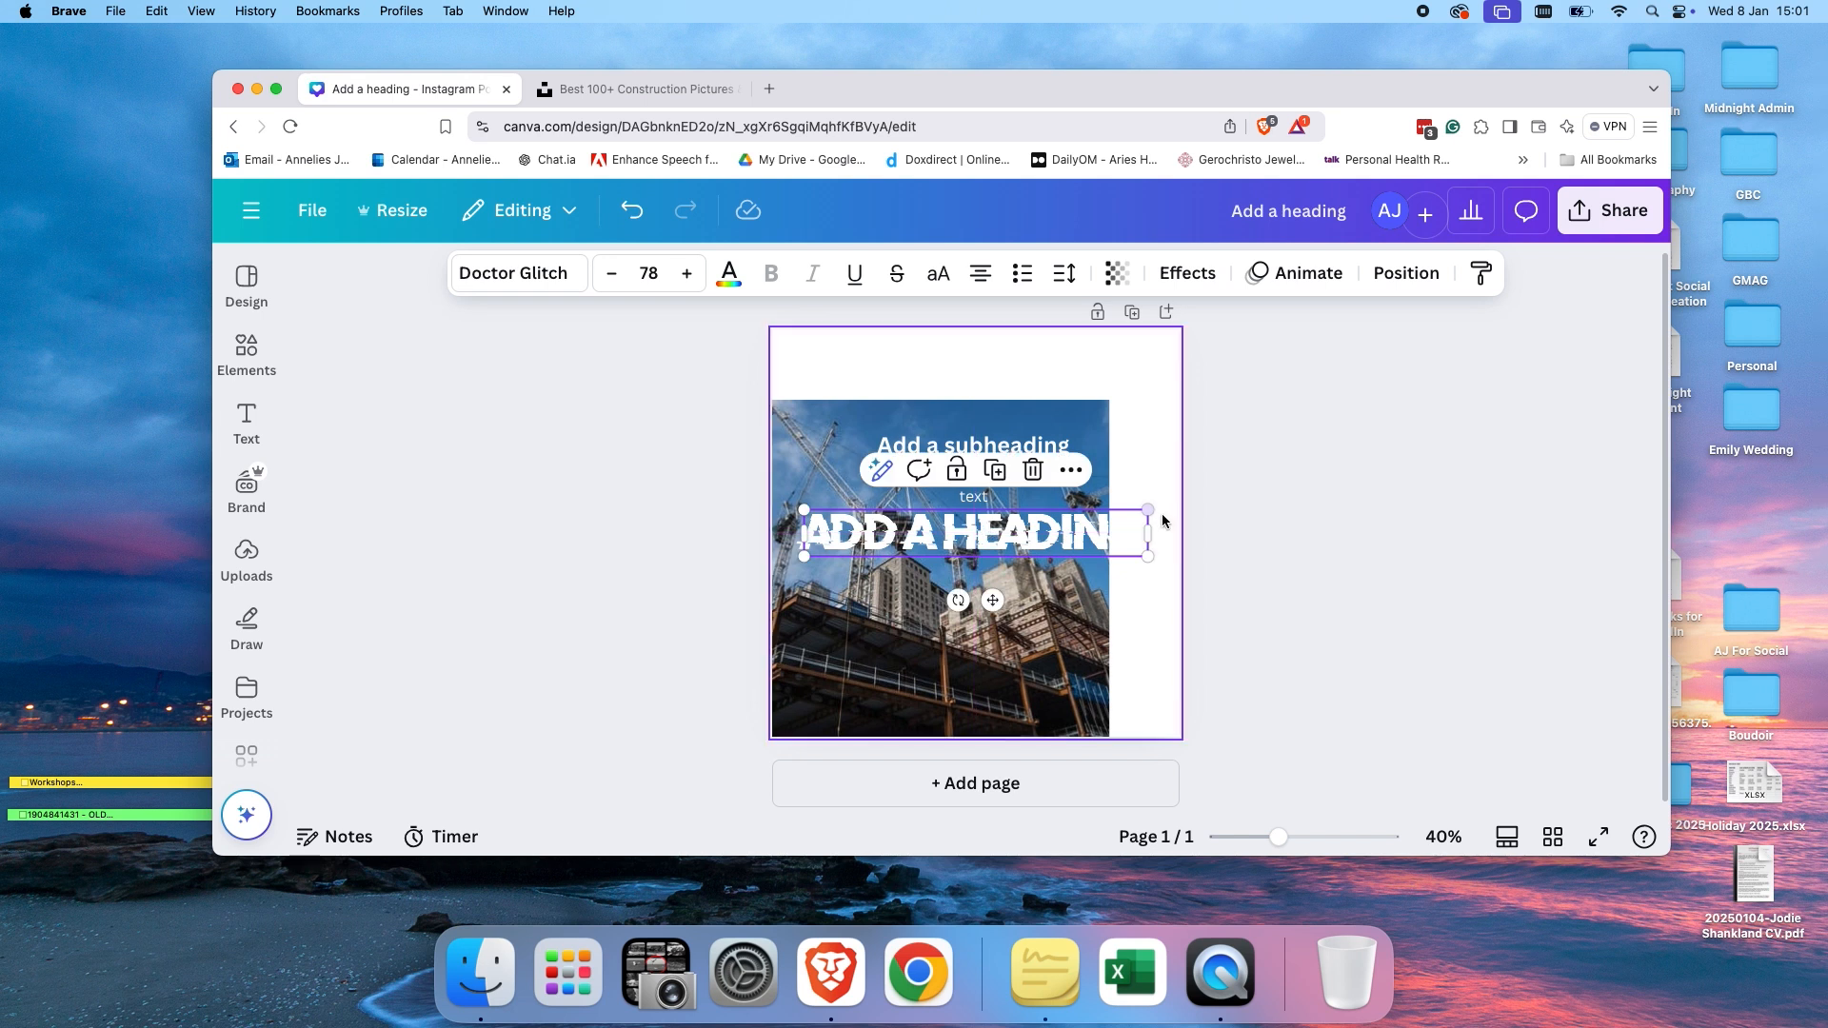
left_click(1203, 505)
Move the subheading into the white space at the top and colour it pink.
left_click_drag(1025, 446, 1103, 363)
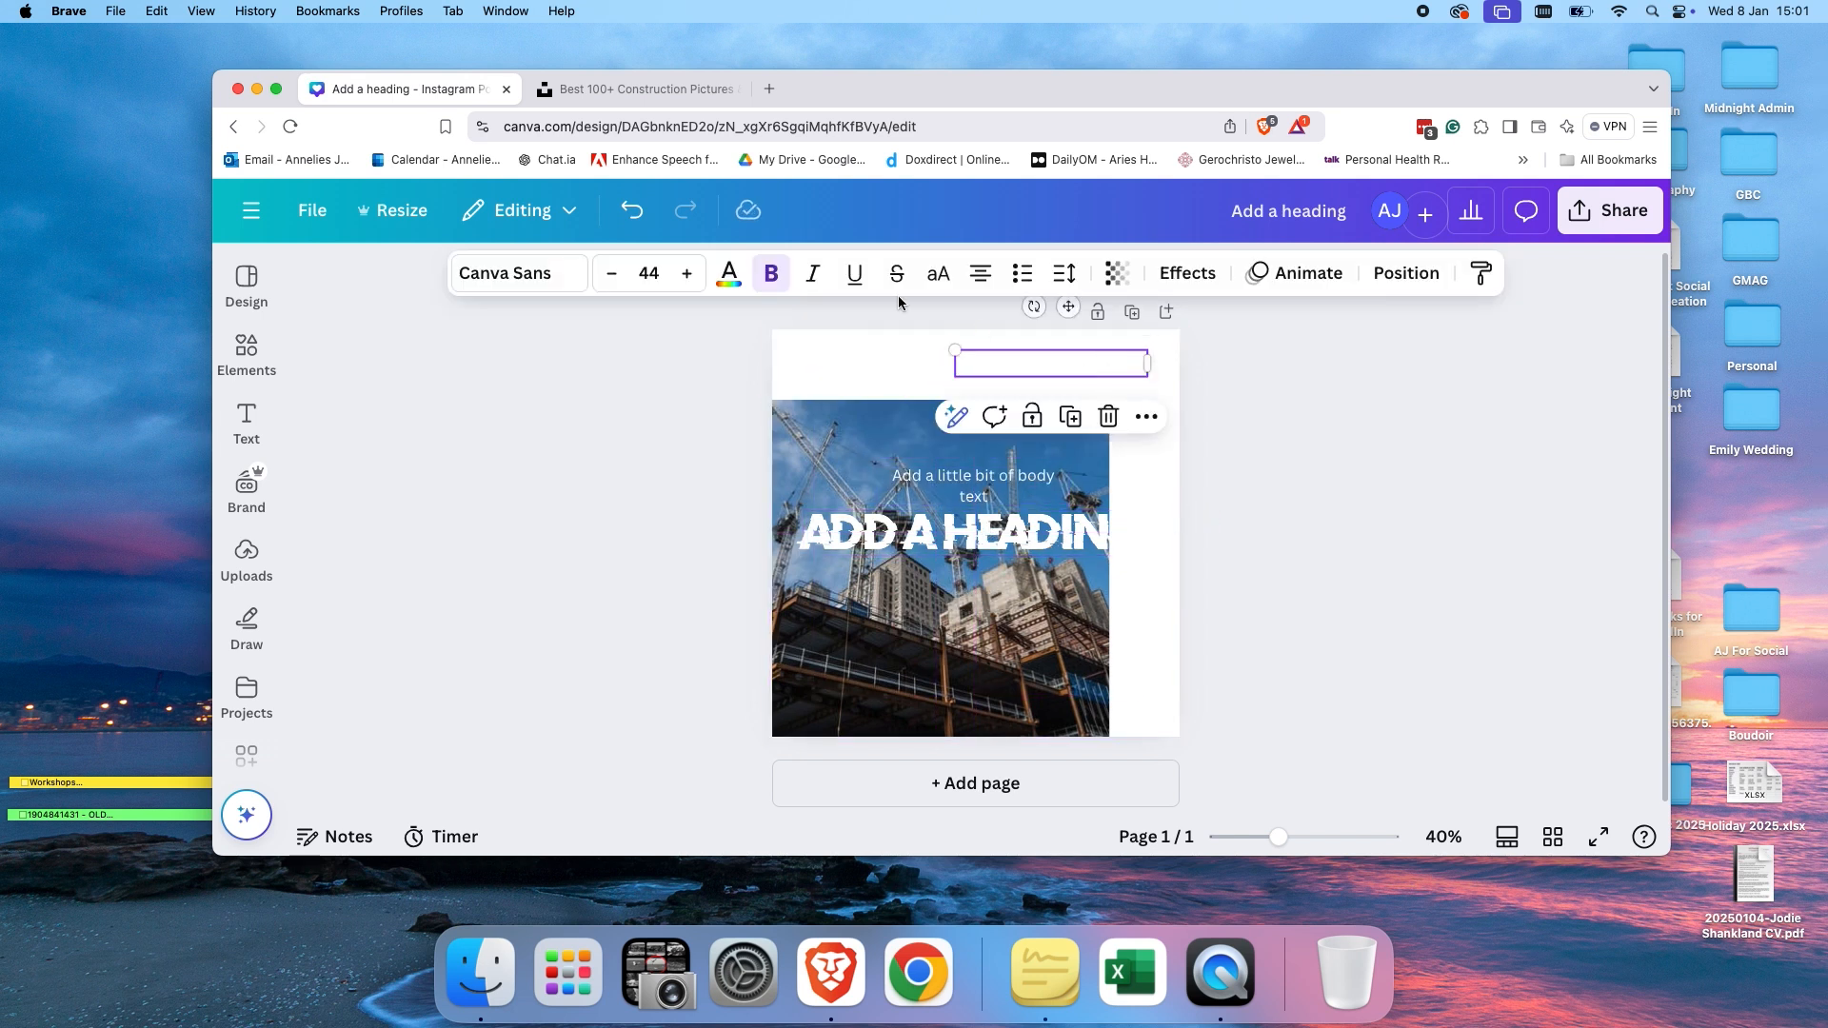
left_click(729, 275)
left_click(502, 636)
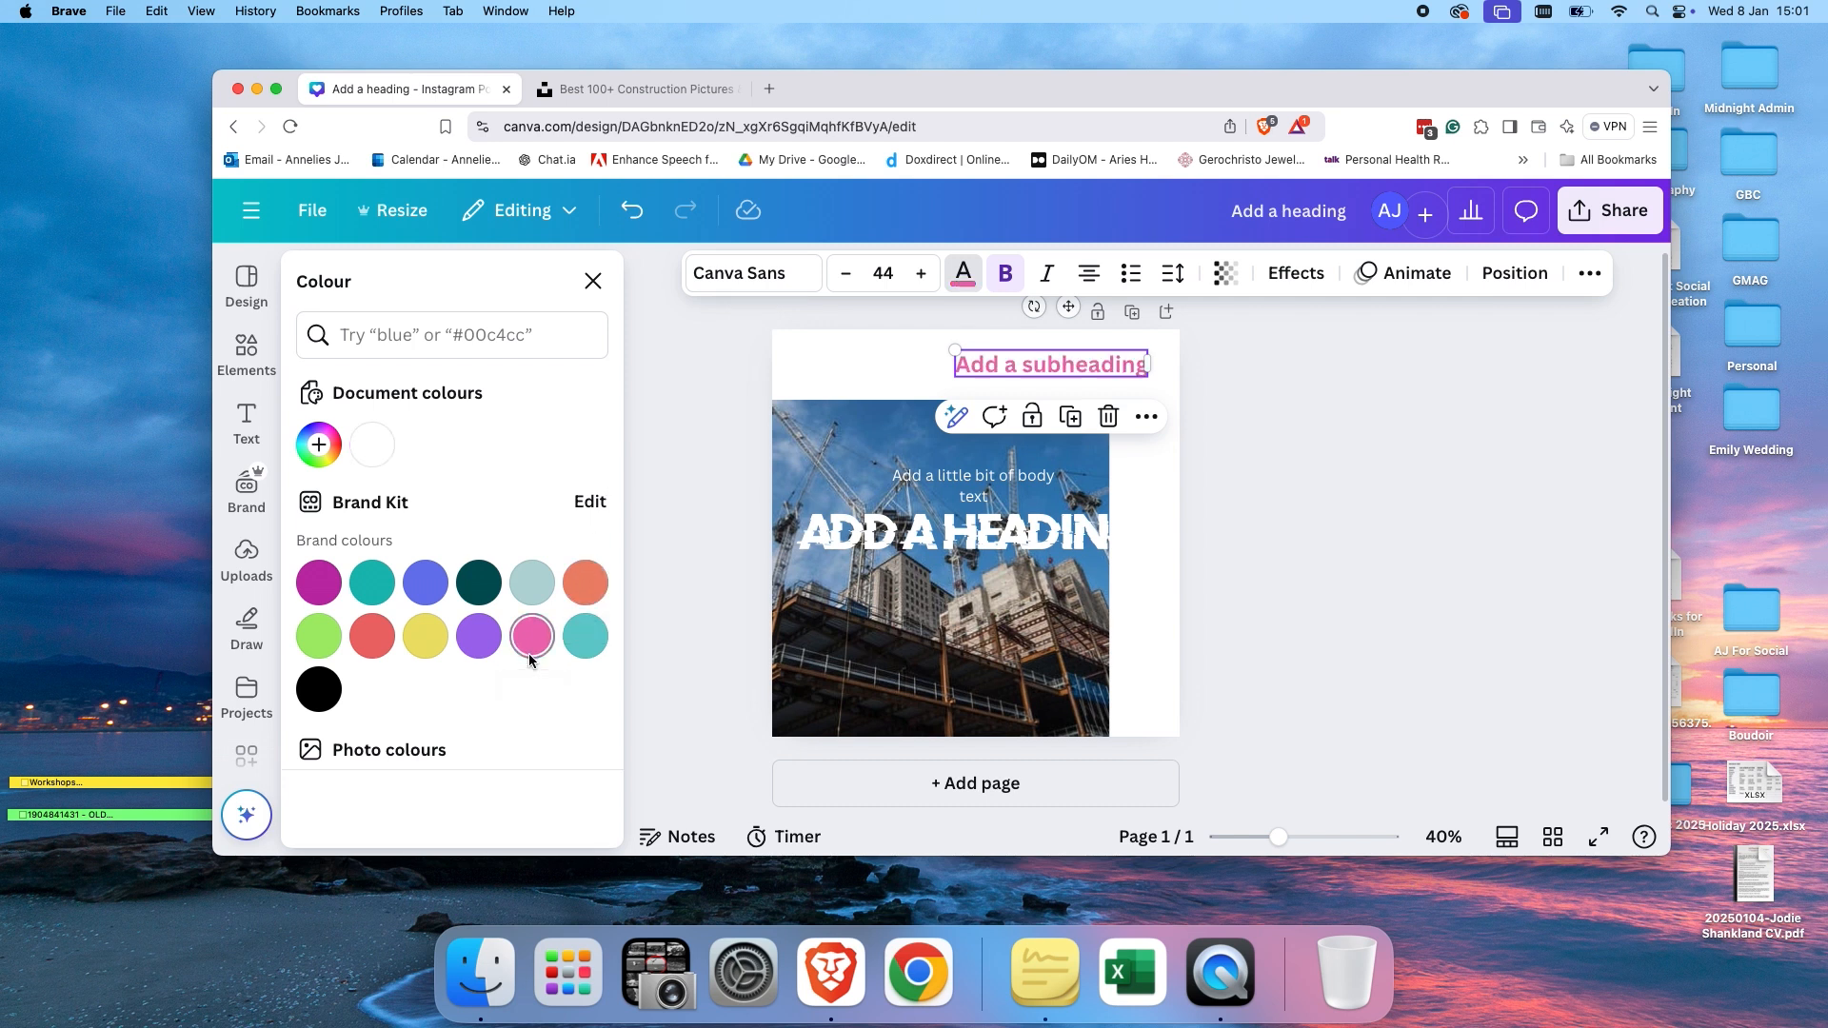
Recolour the subheading with the blue swatch from the photo colours.
left_click(1361, 533)
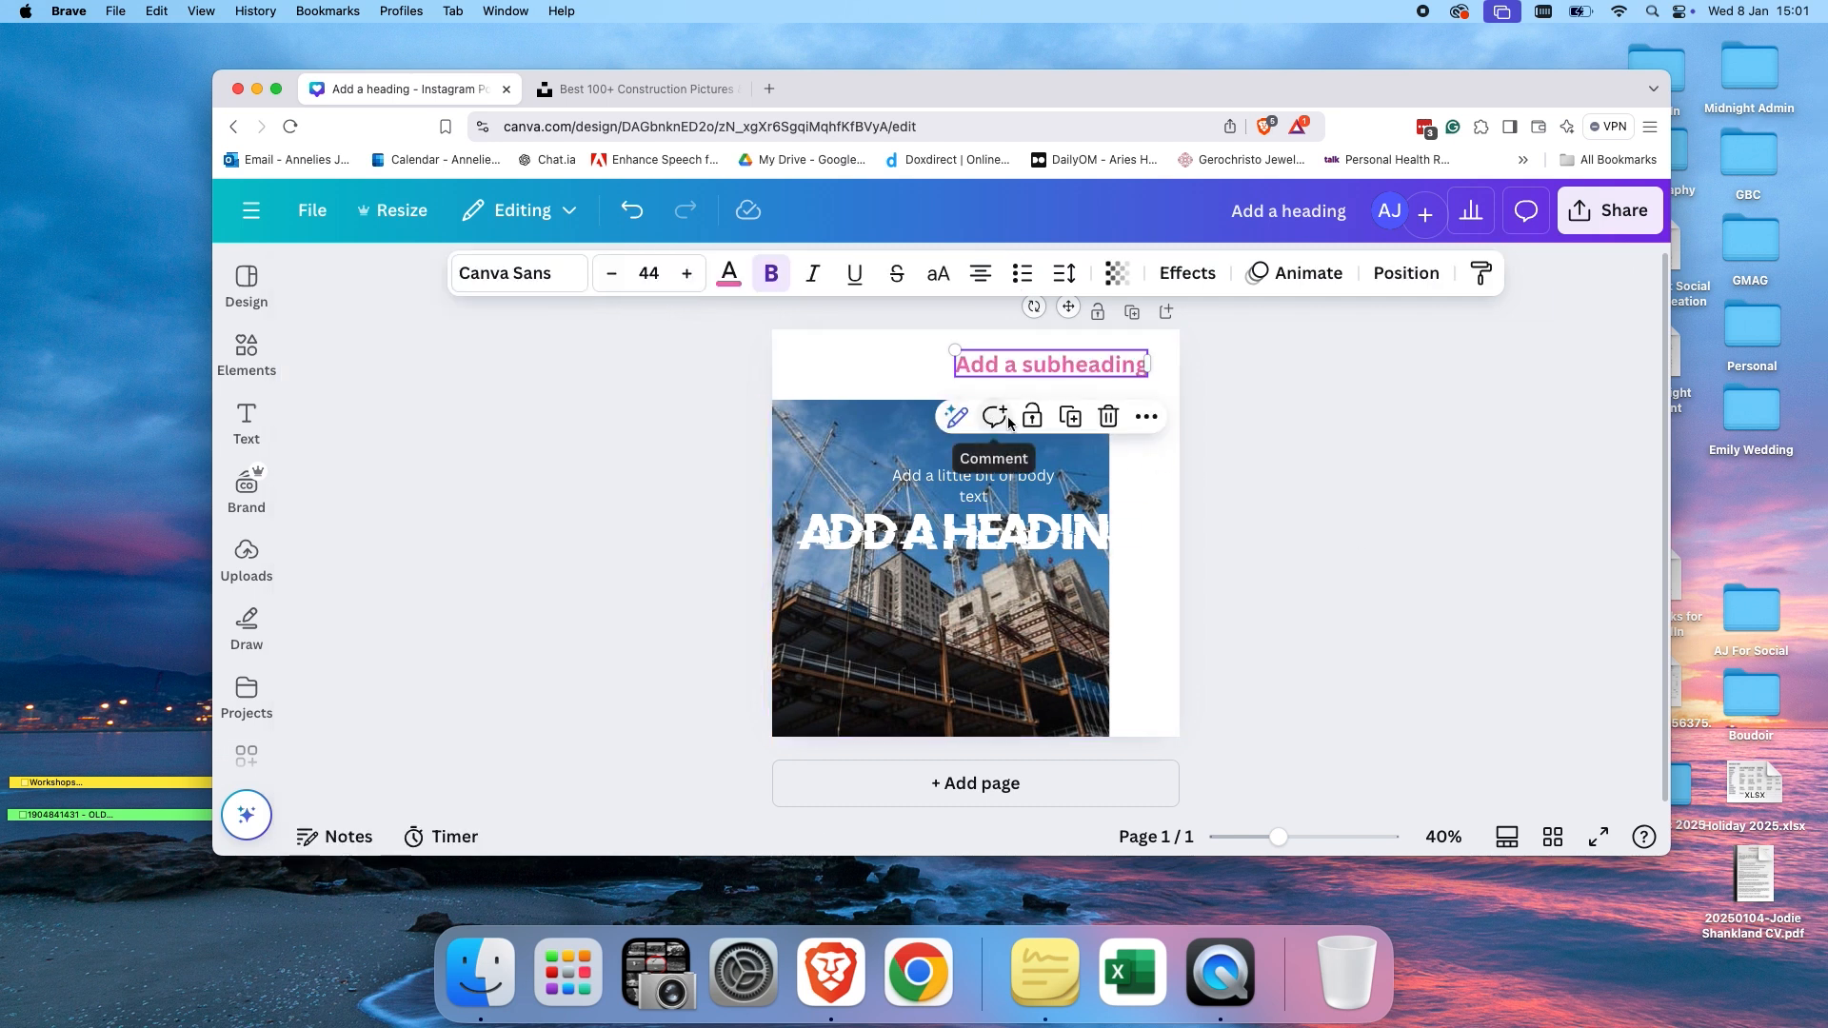
left_click(729, 274)
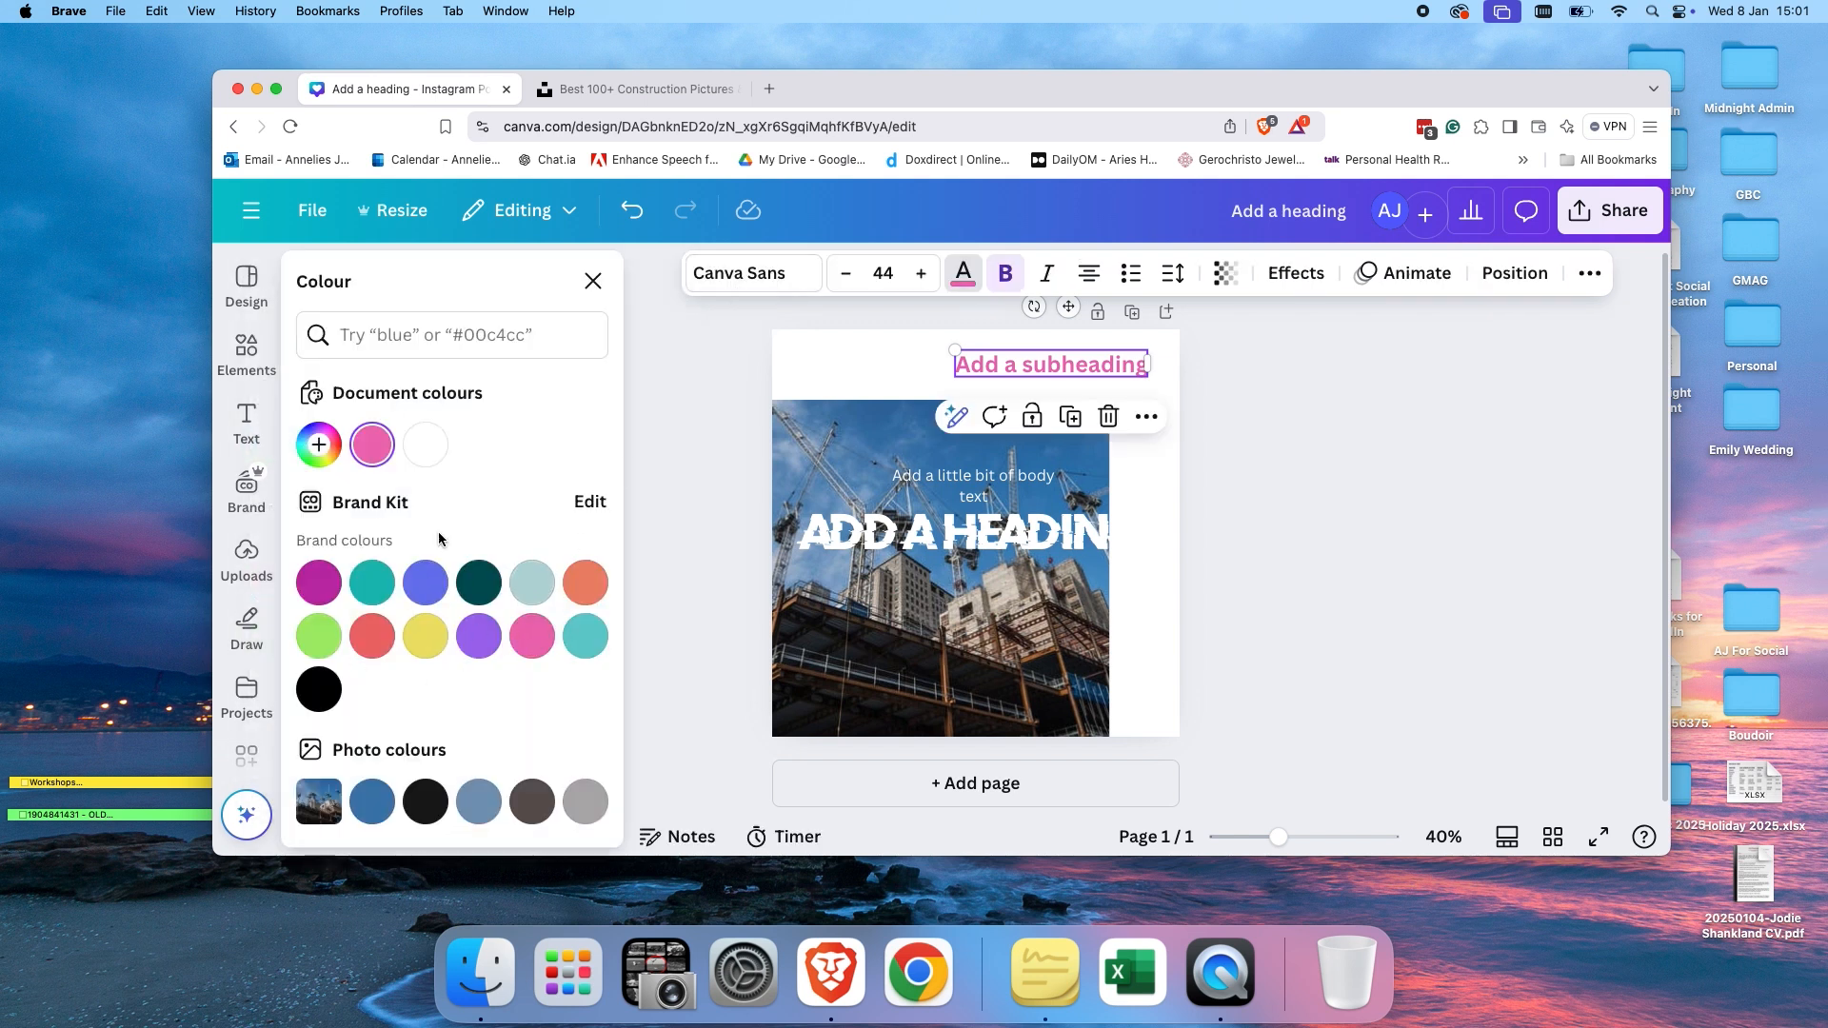
scroll(468, 653, "down", 5)
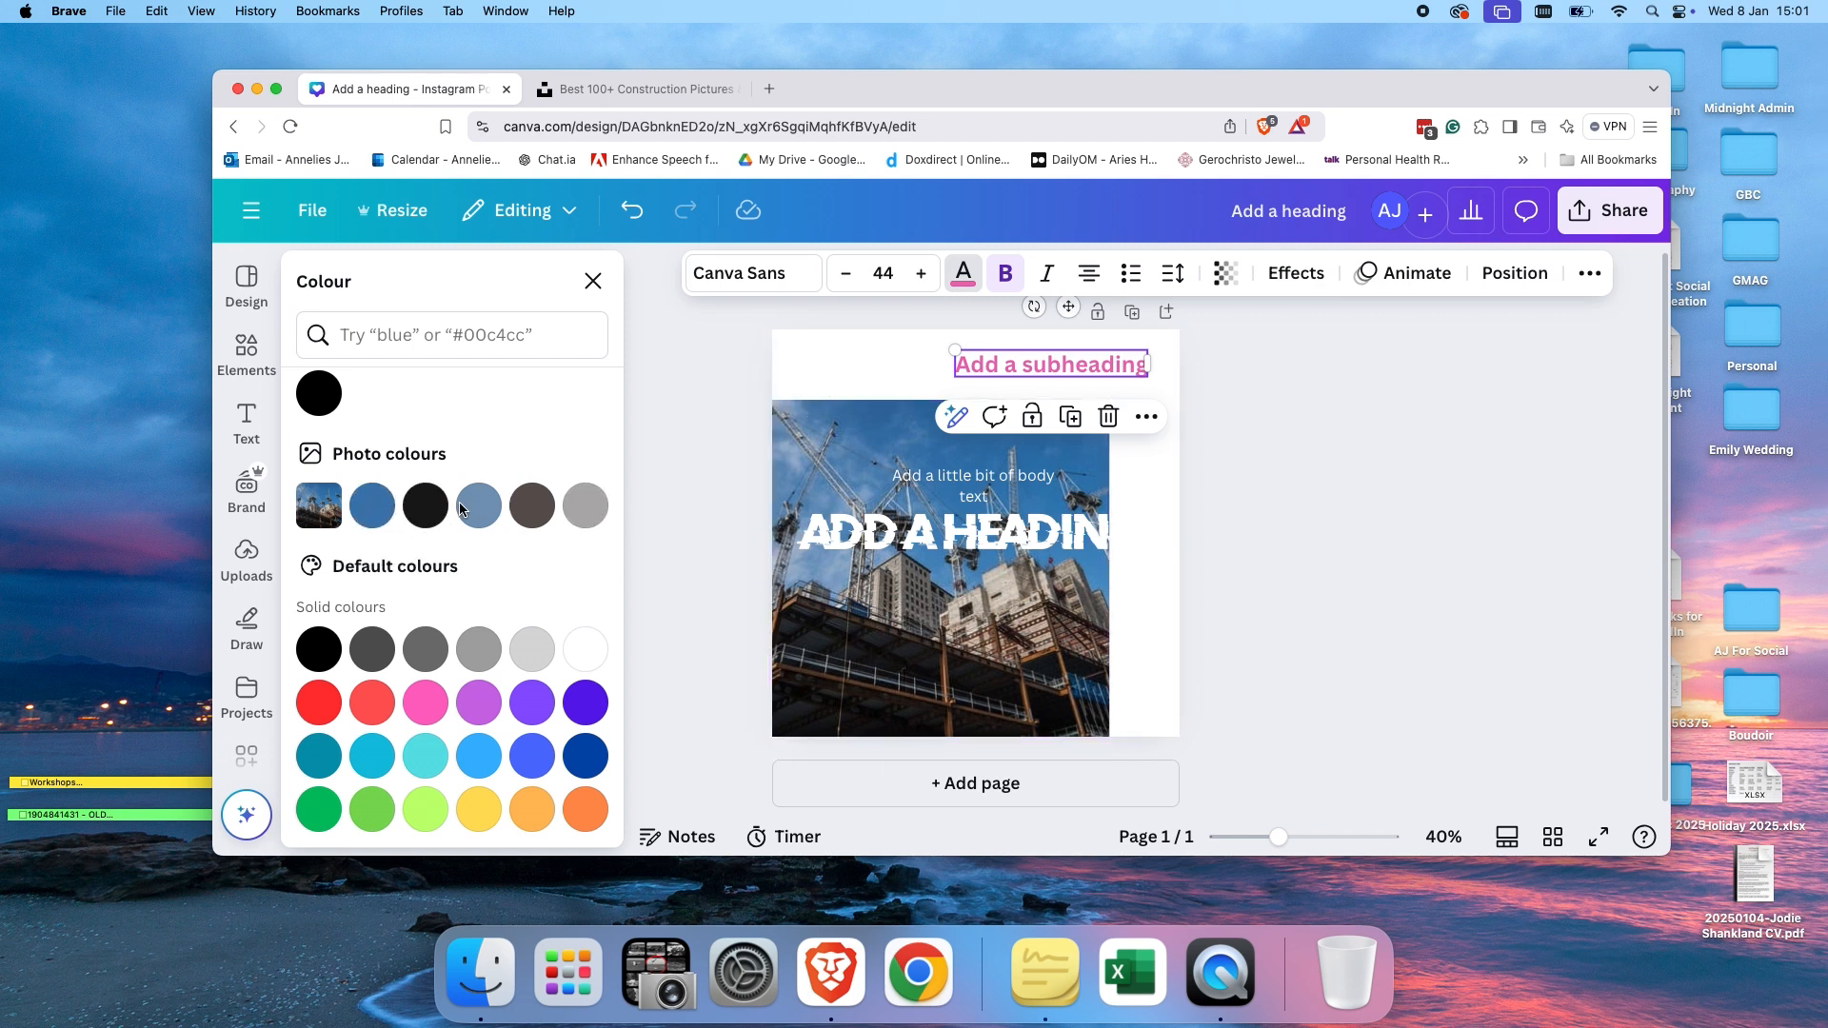
left_click(371, 508)
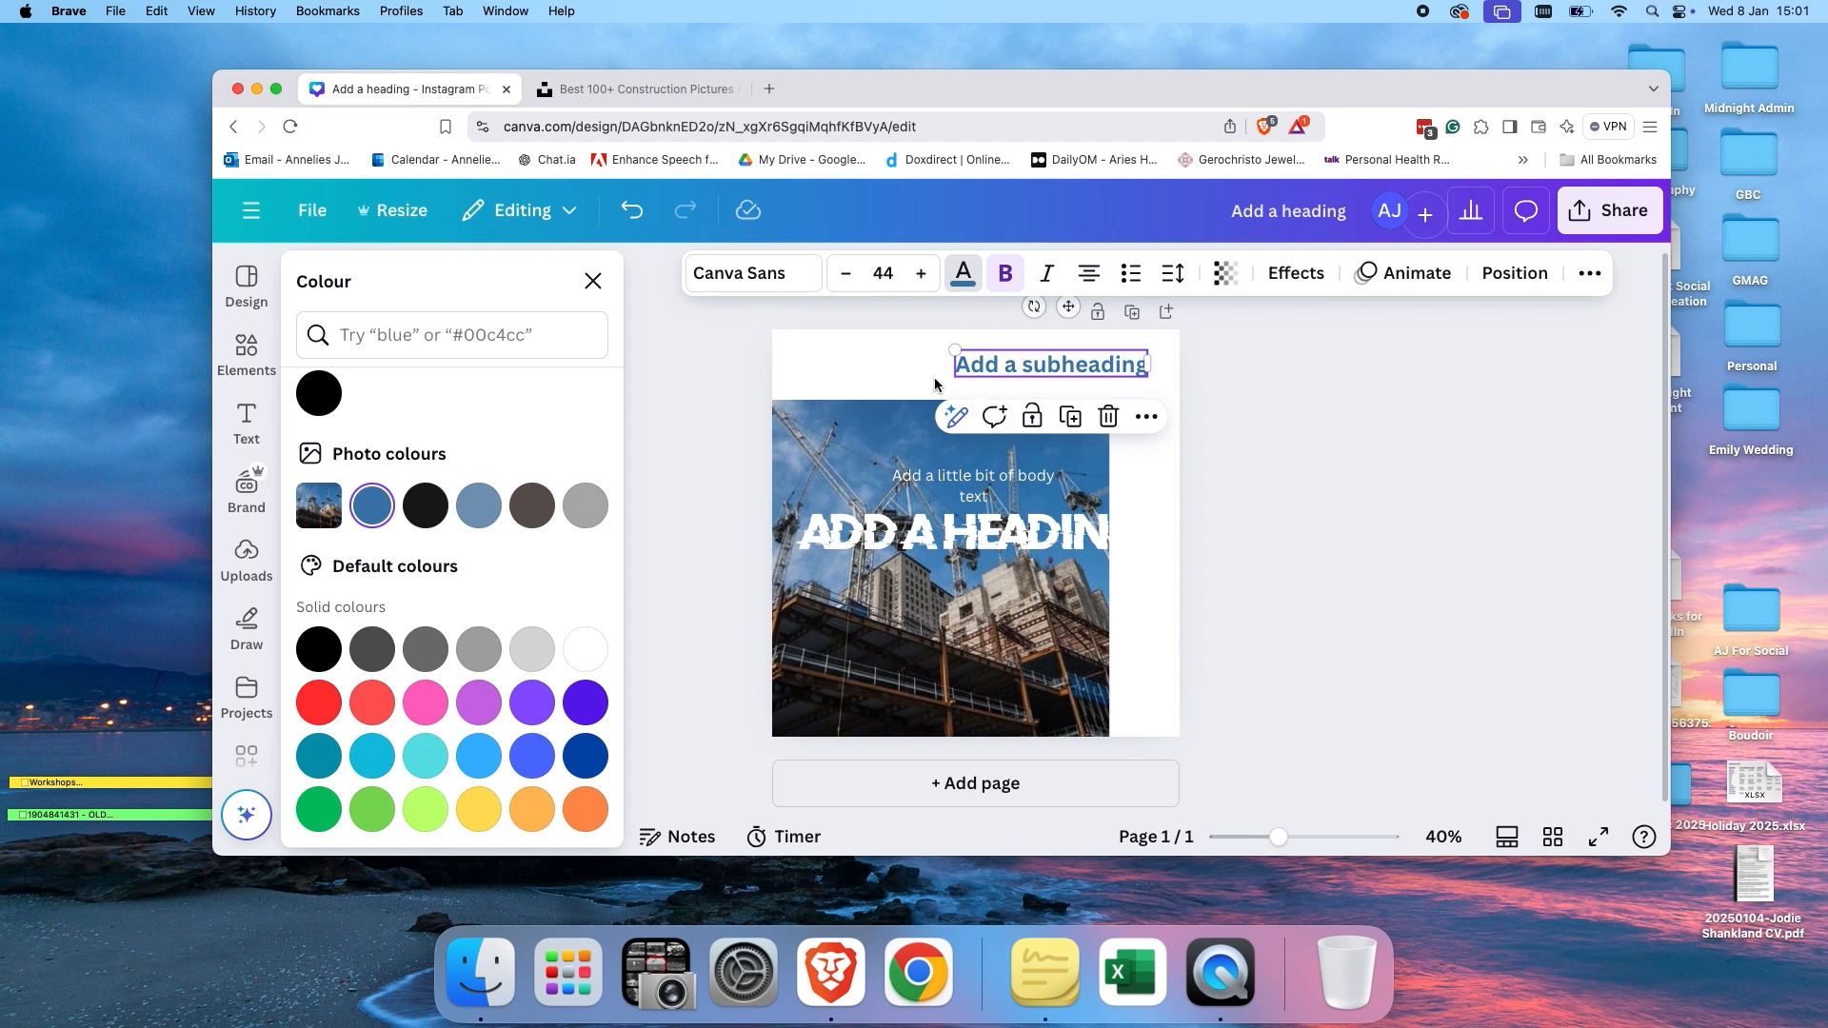
left_click(940, 386)
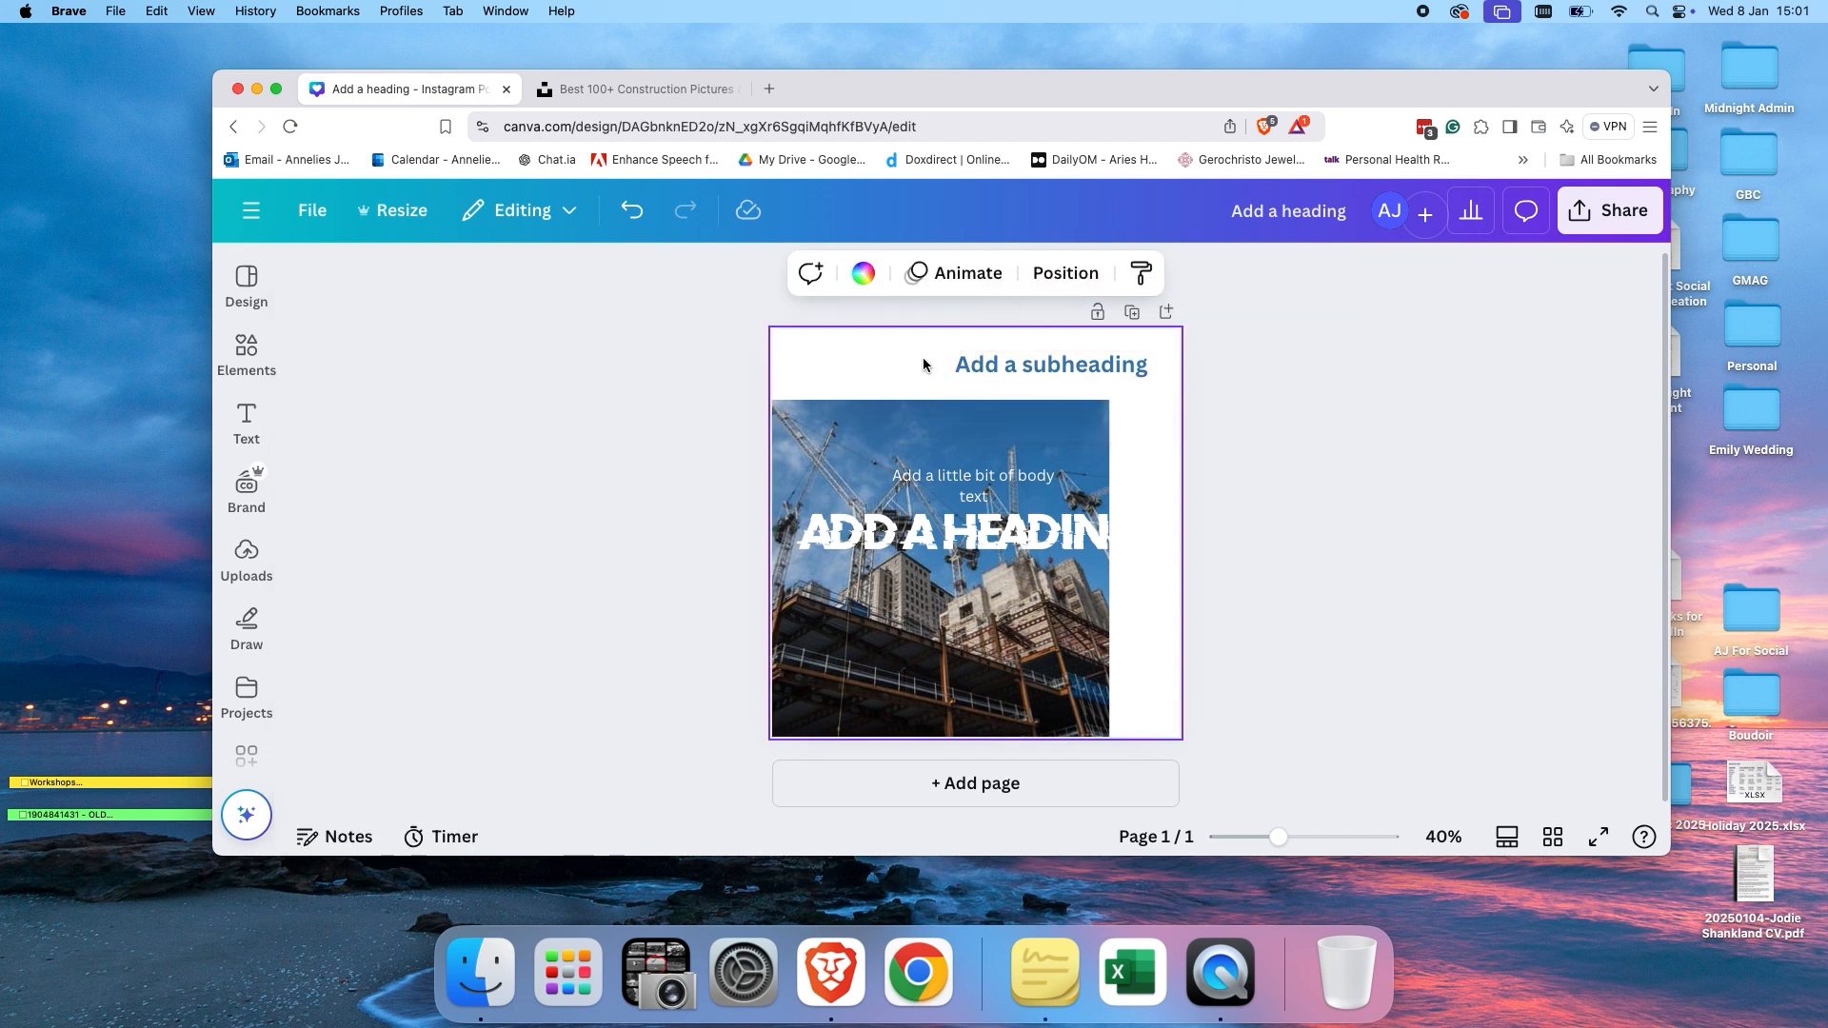
Open the subheading's letter and line spacing settings.
left_click(1133, 374)
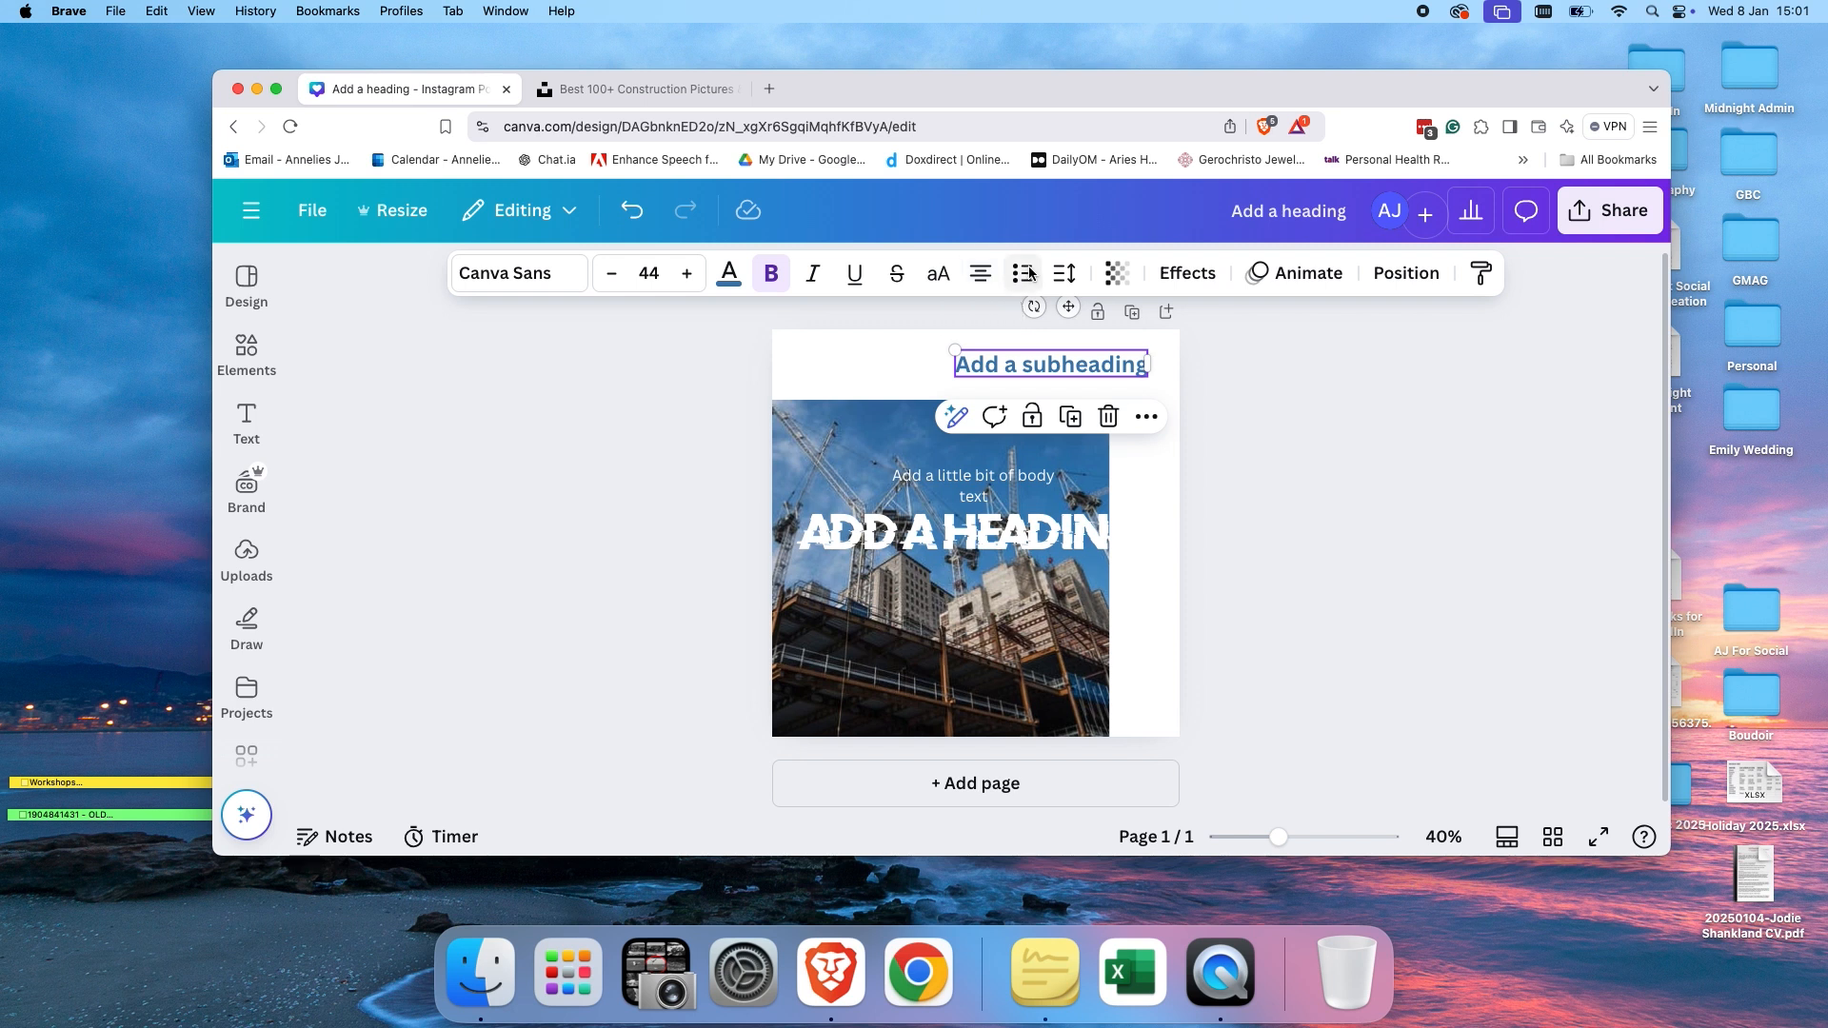
left_click(1064, 276)
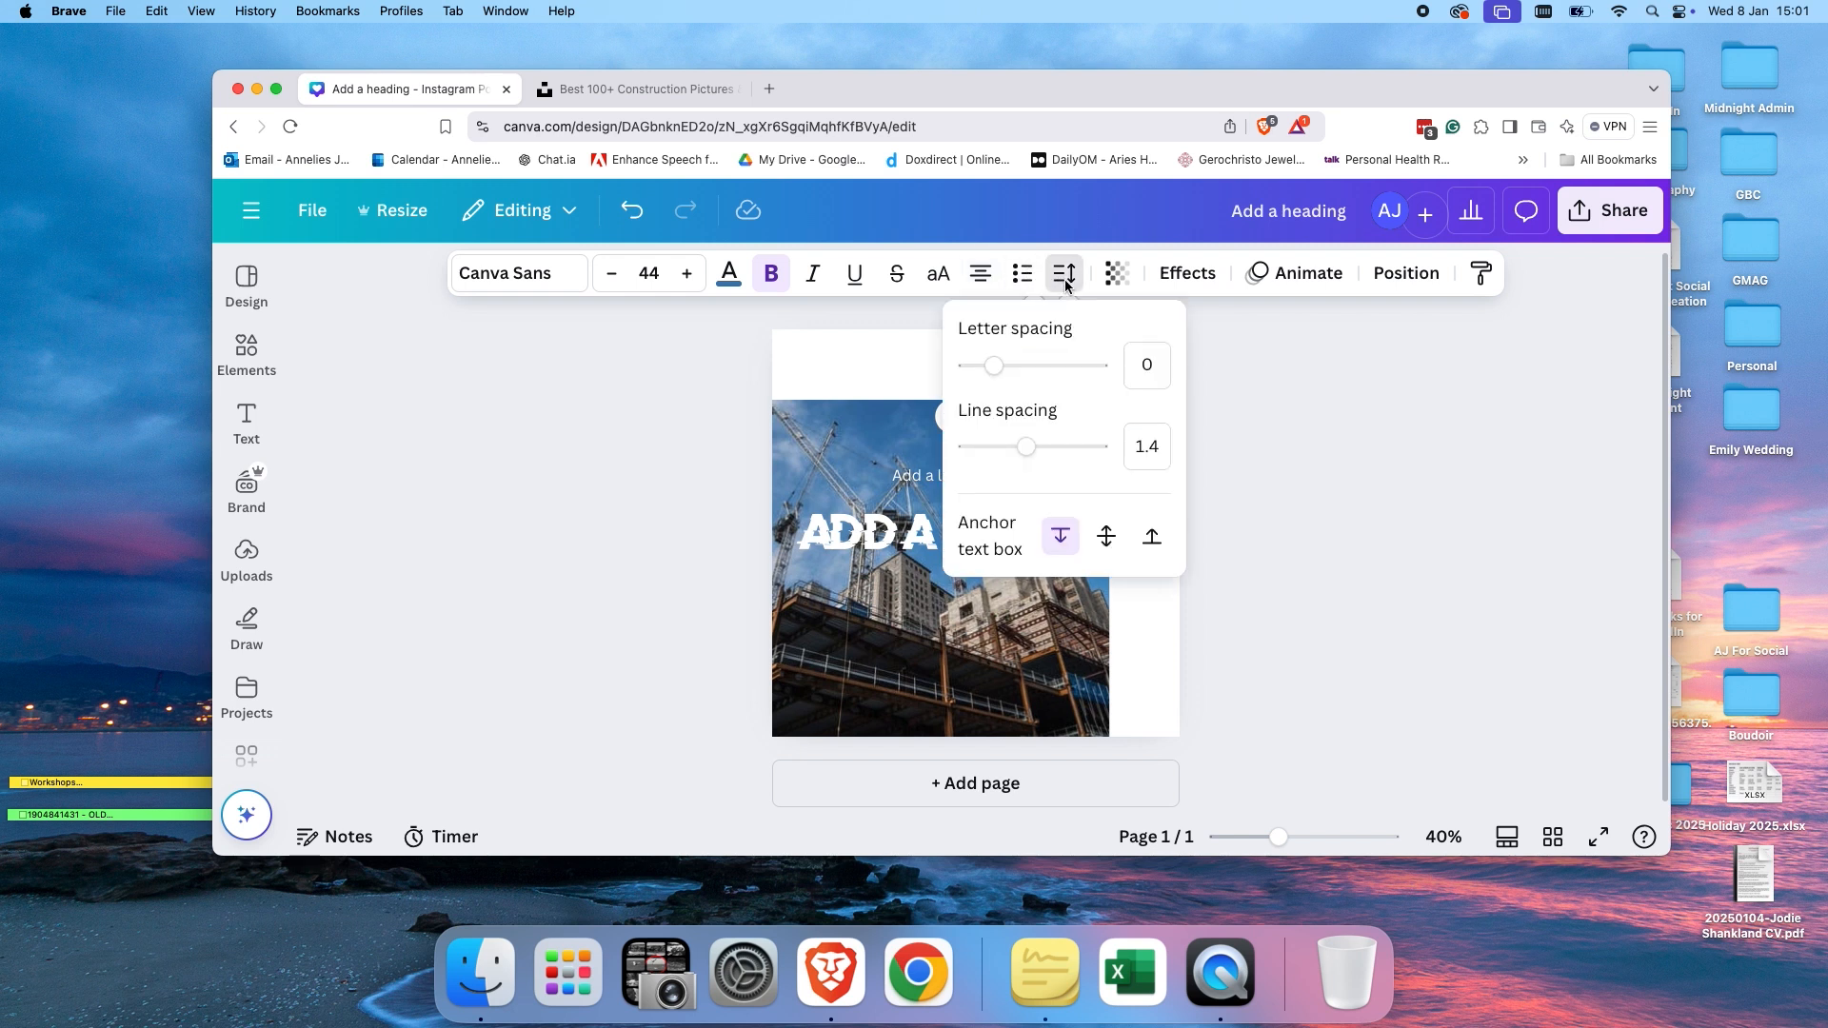
left_click(1231, 356)
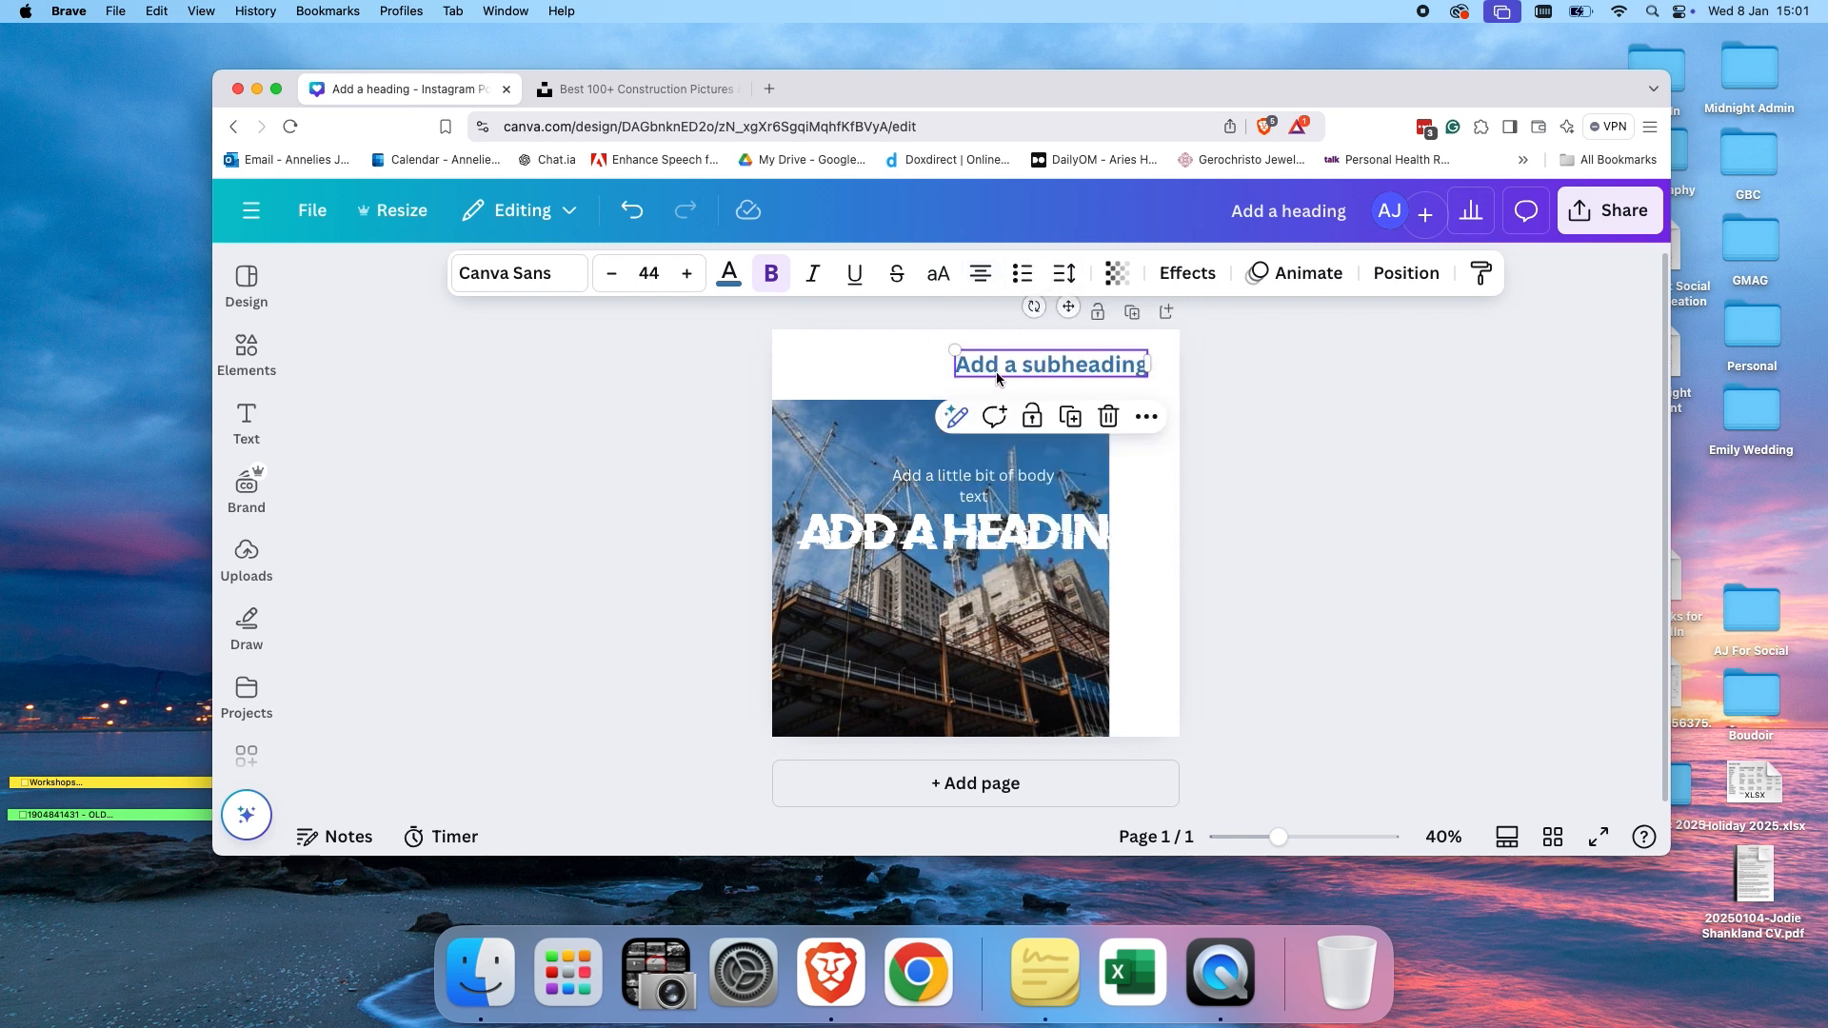
Add a second page and apply the Beige Testimonials Instagram Post template to it.
left_click(1166, 313)
left_click(245, 299)
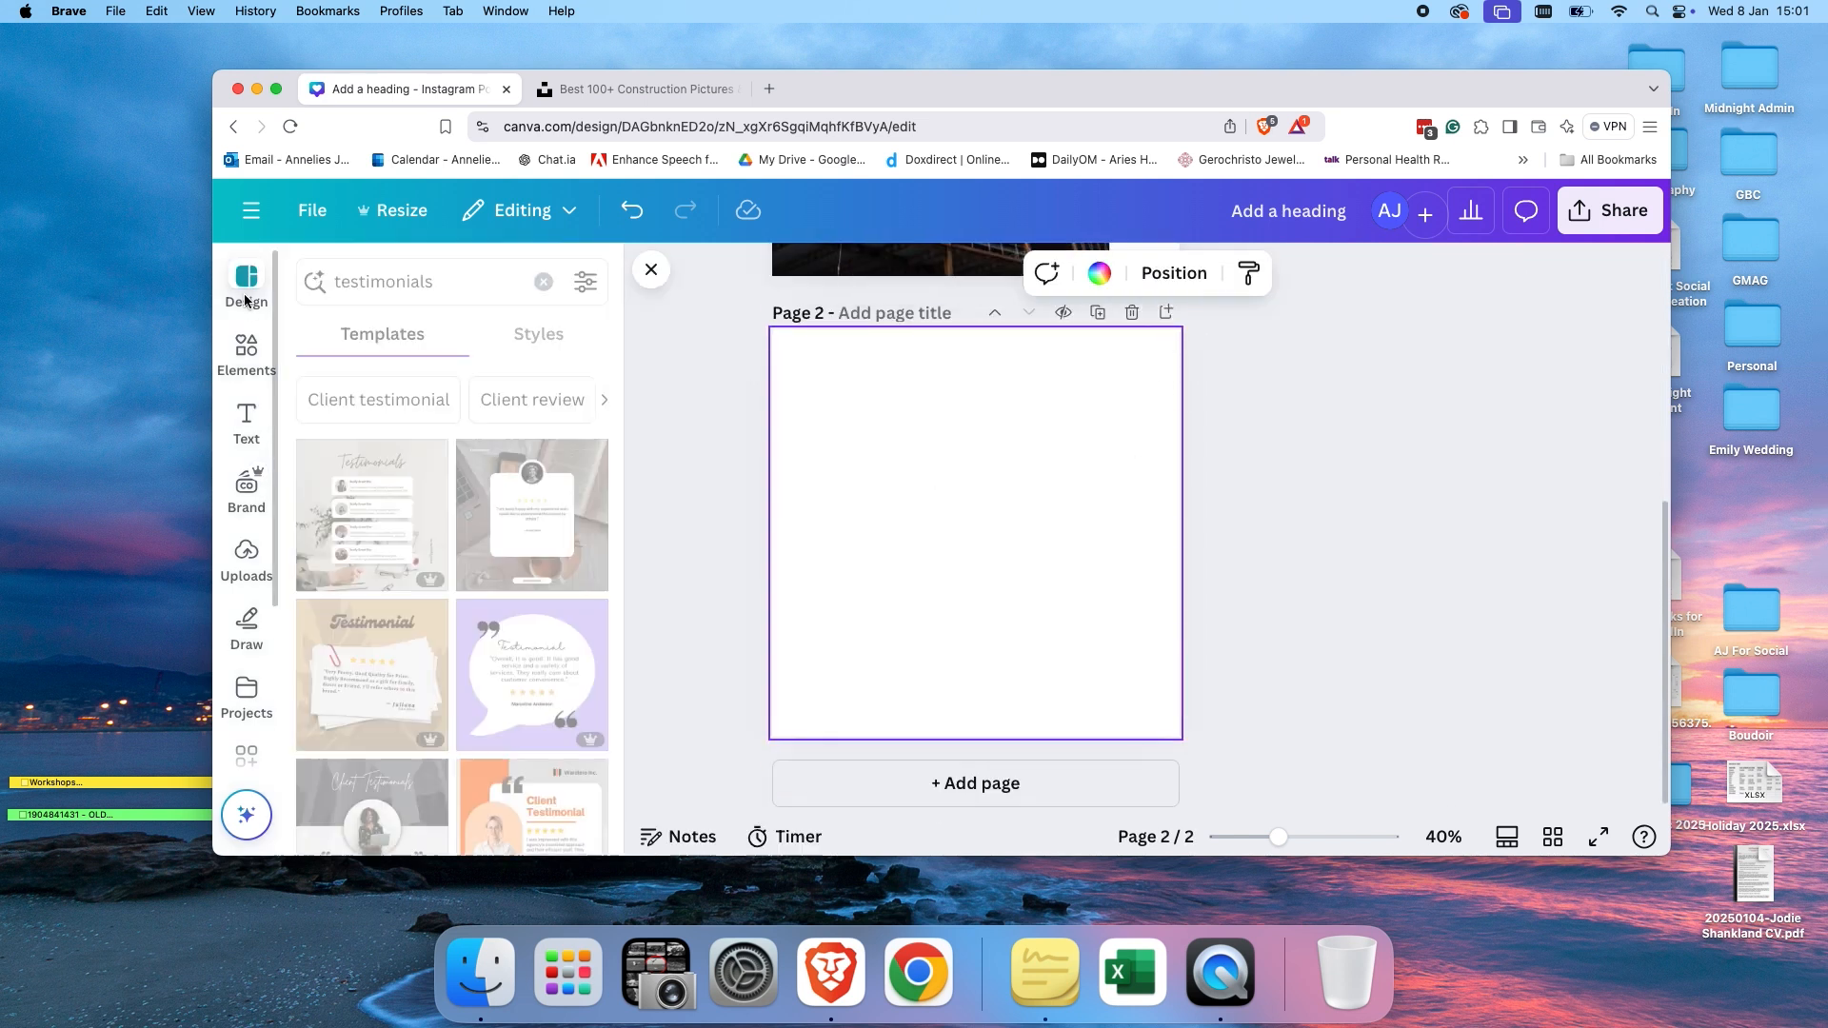
left_click(392, 531)
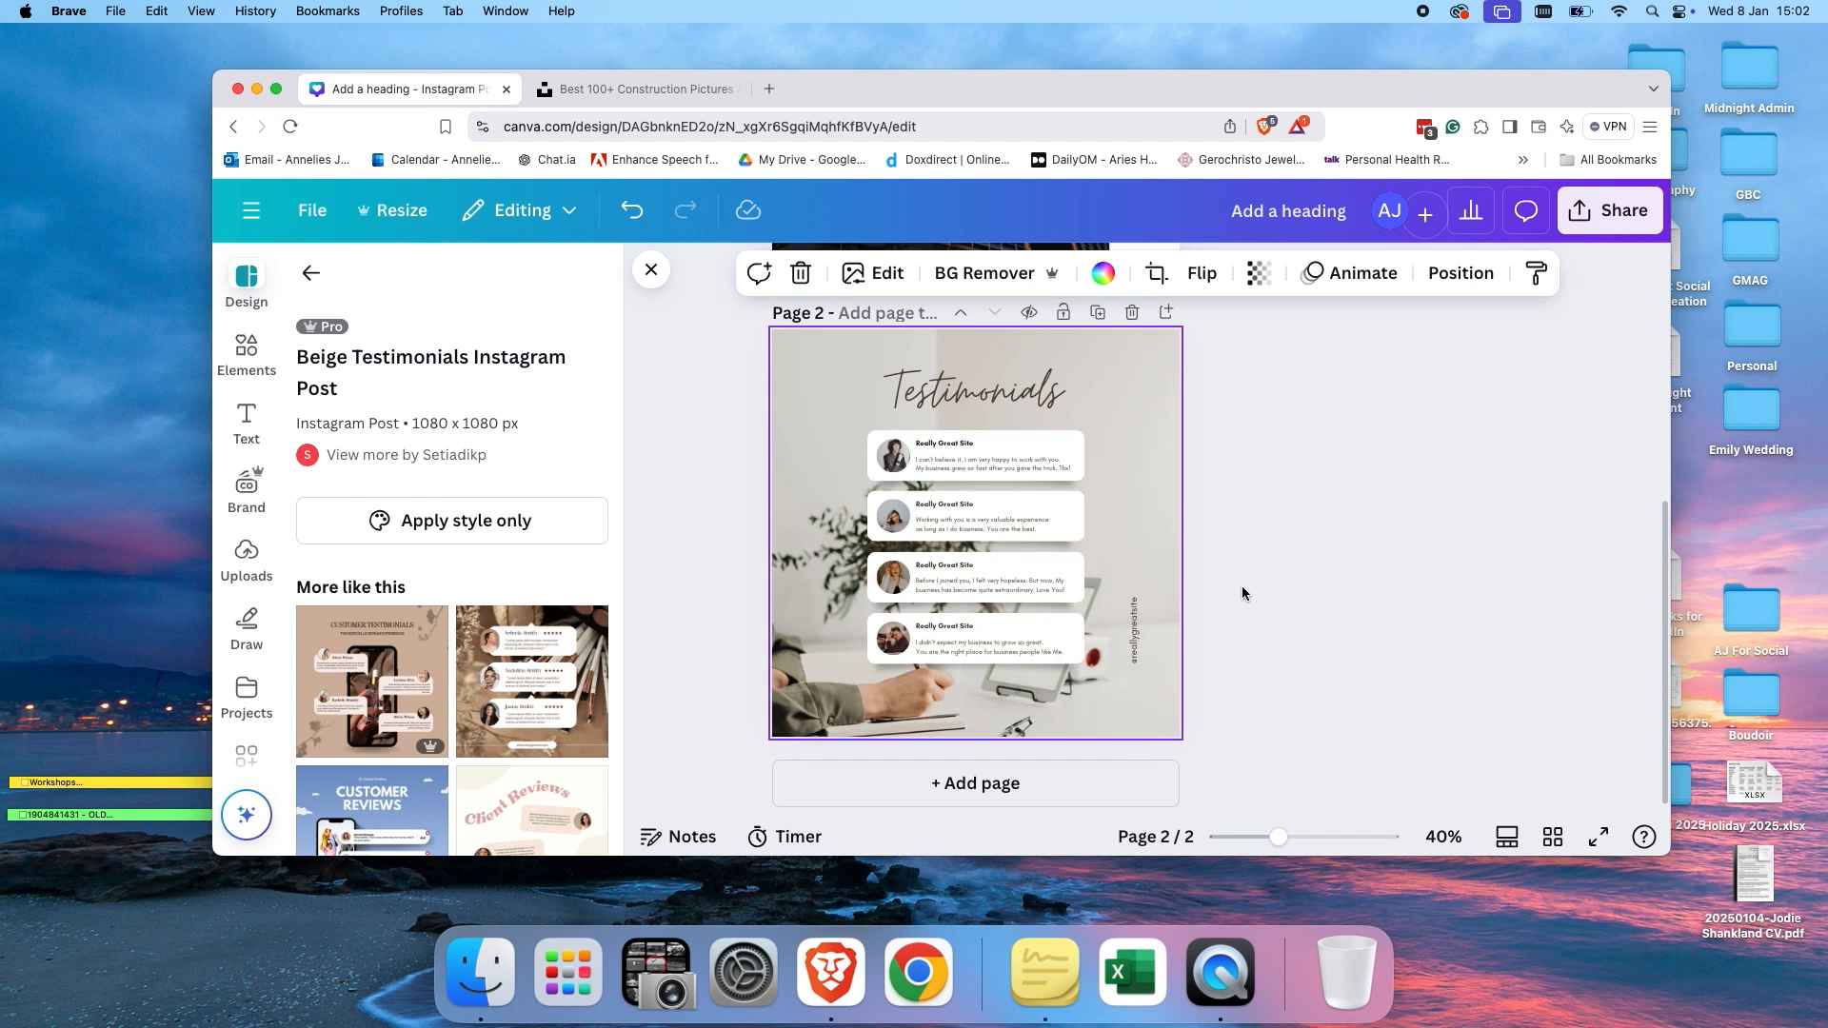
Set the line spacing of the first testimonial's text to 1.2.
left_click(1042, 467)
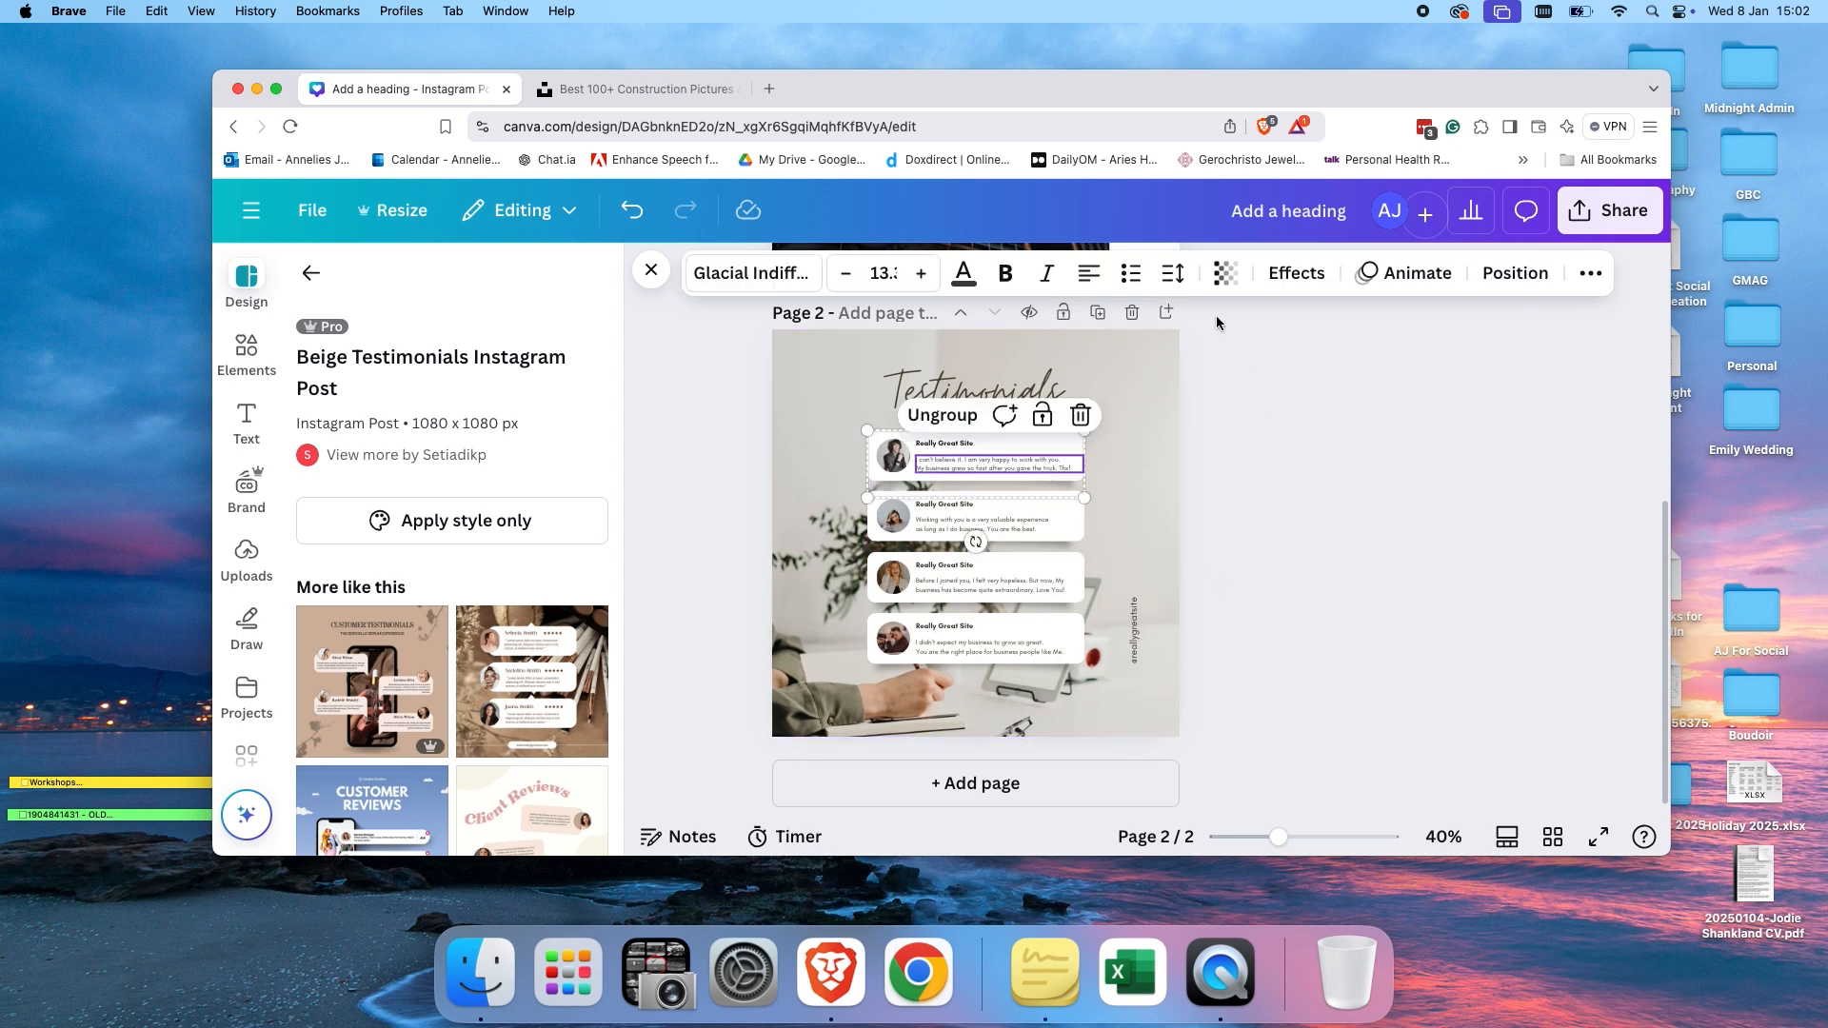
left_click(1173, 274)
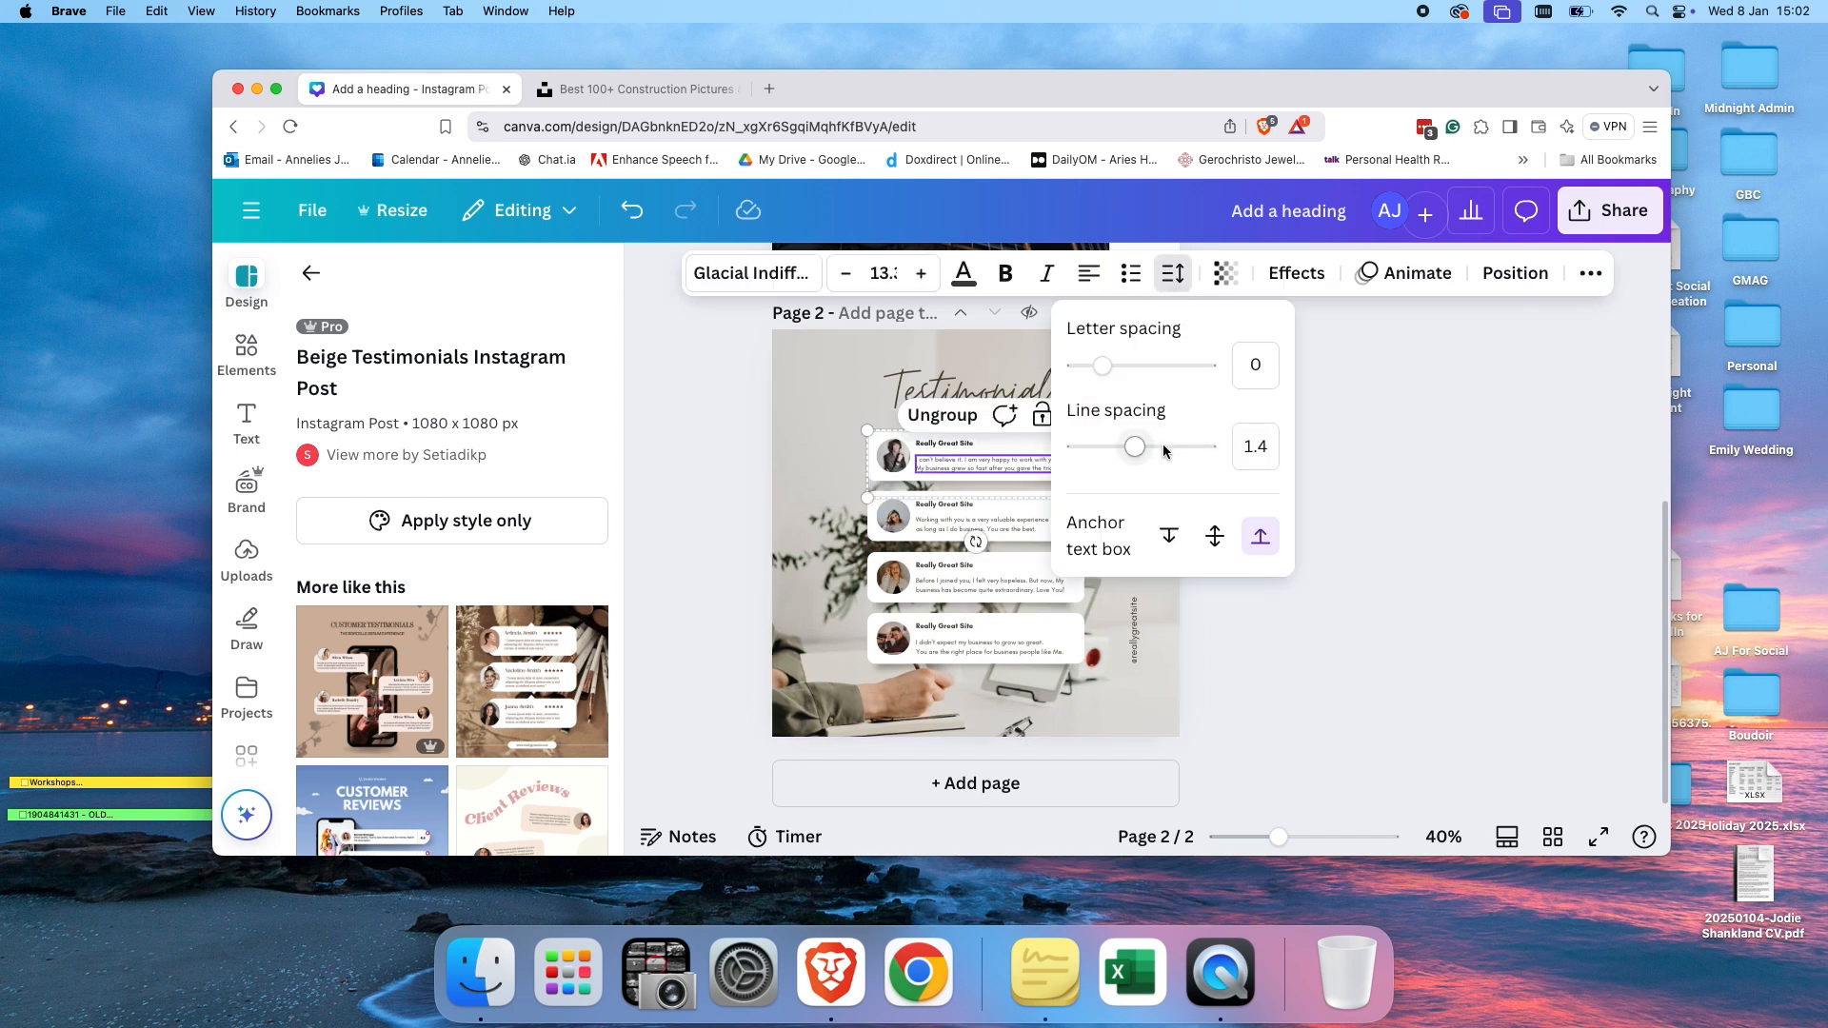
mouse_move(1135, 447)
left_mouse_down()
mouse_move(1174, 454)
mouse_move(1110, 449)
mouse_move(1183, 449)
mouse_move(1102, 449)
mouse_move(1190, 452)
mouse_move(1125, 465)
left_mouse_up()
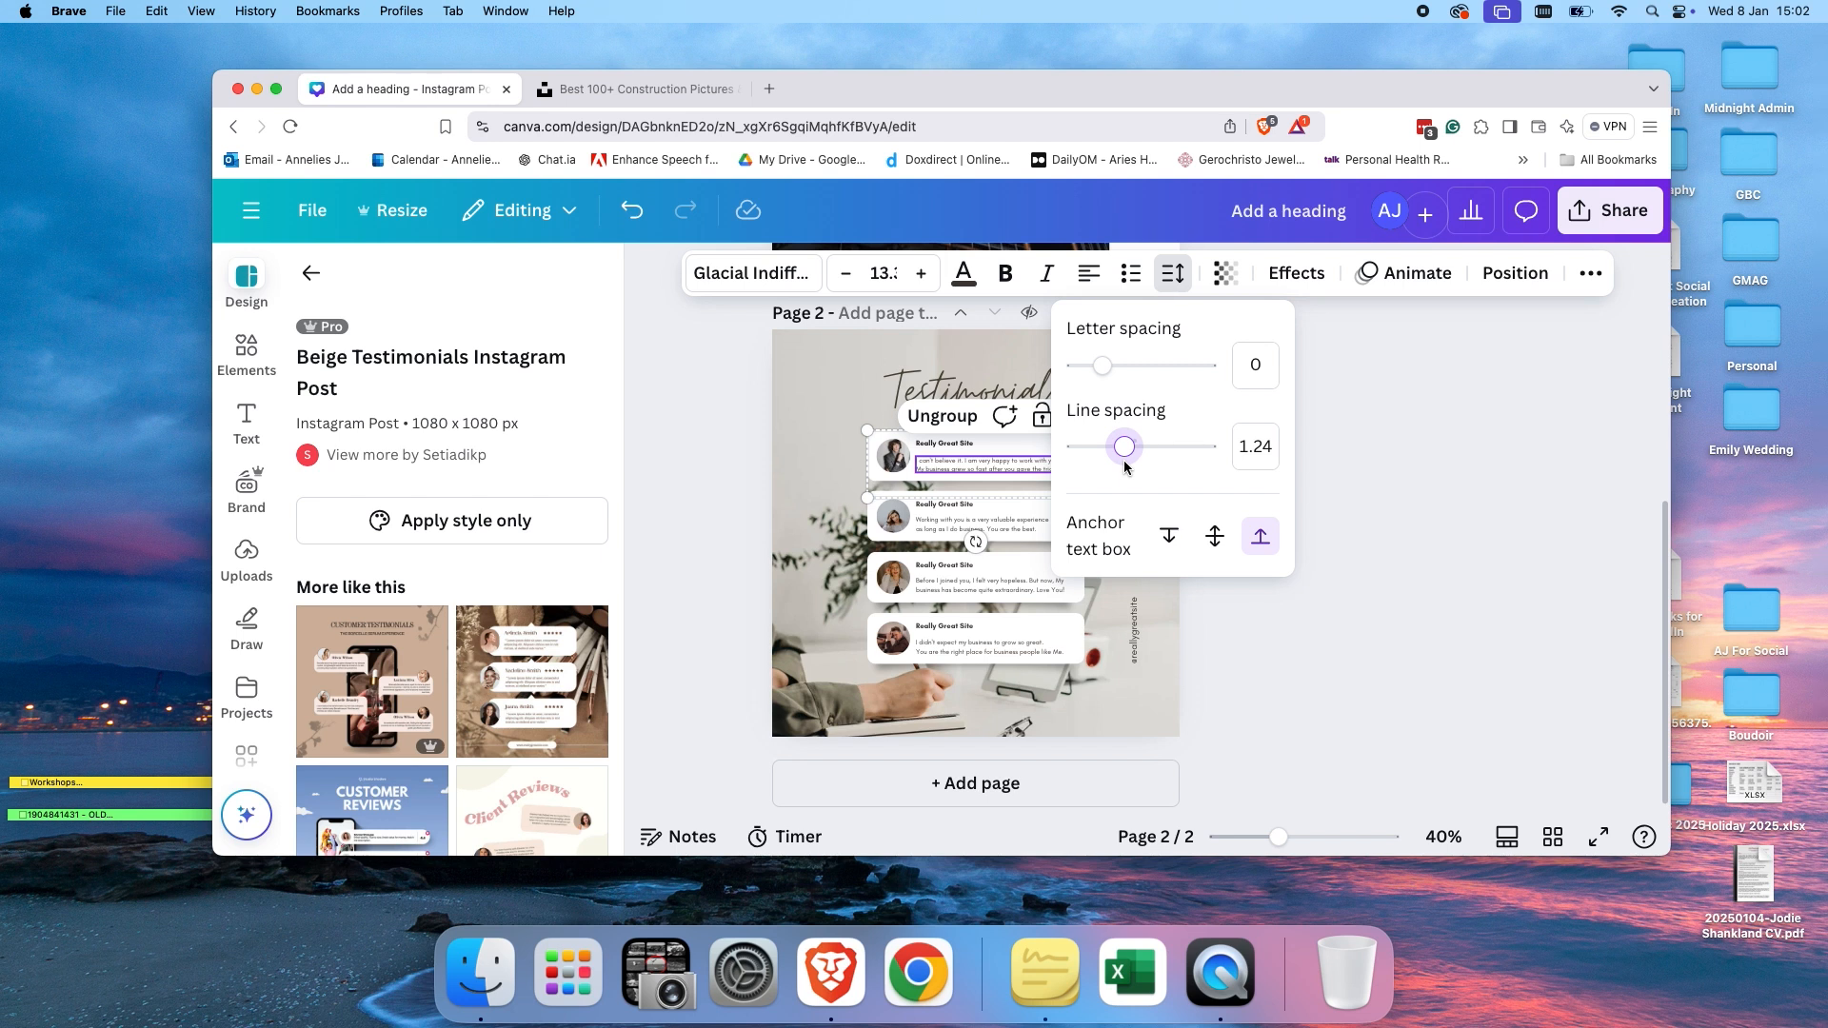
left_click(1272, 454)
key("BackSpace")
type("1.2")
key("Return")
left_click(1179, 494)
left_click(1032, 466)
left_click(1150, 491)
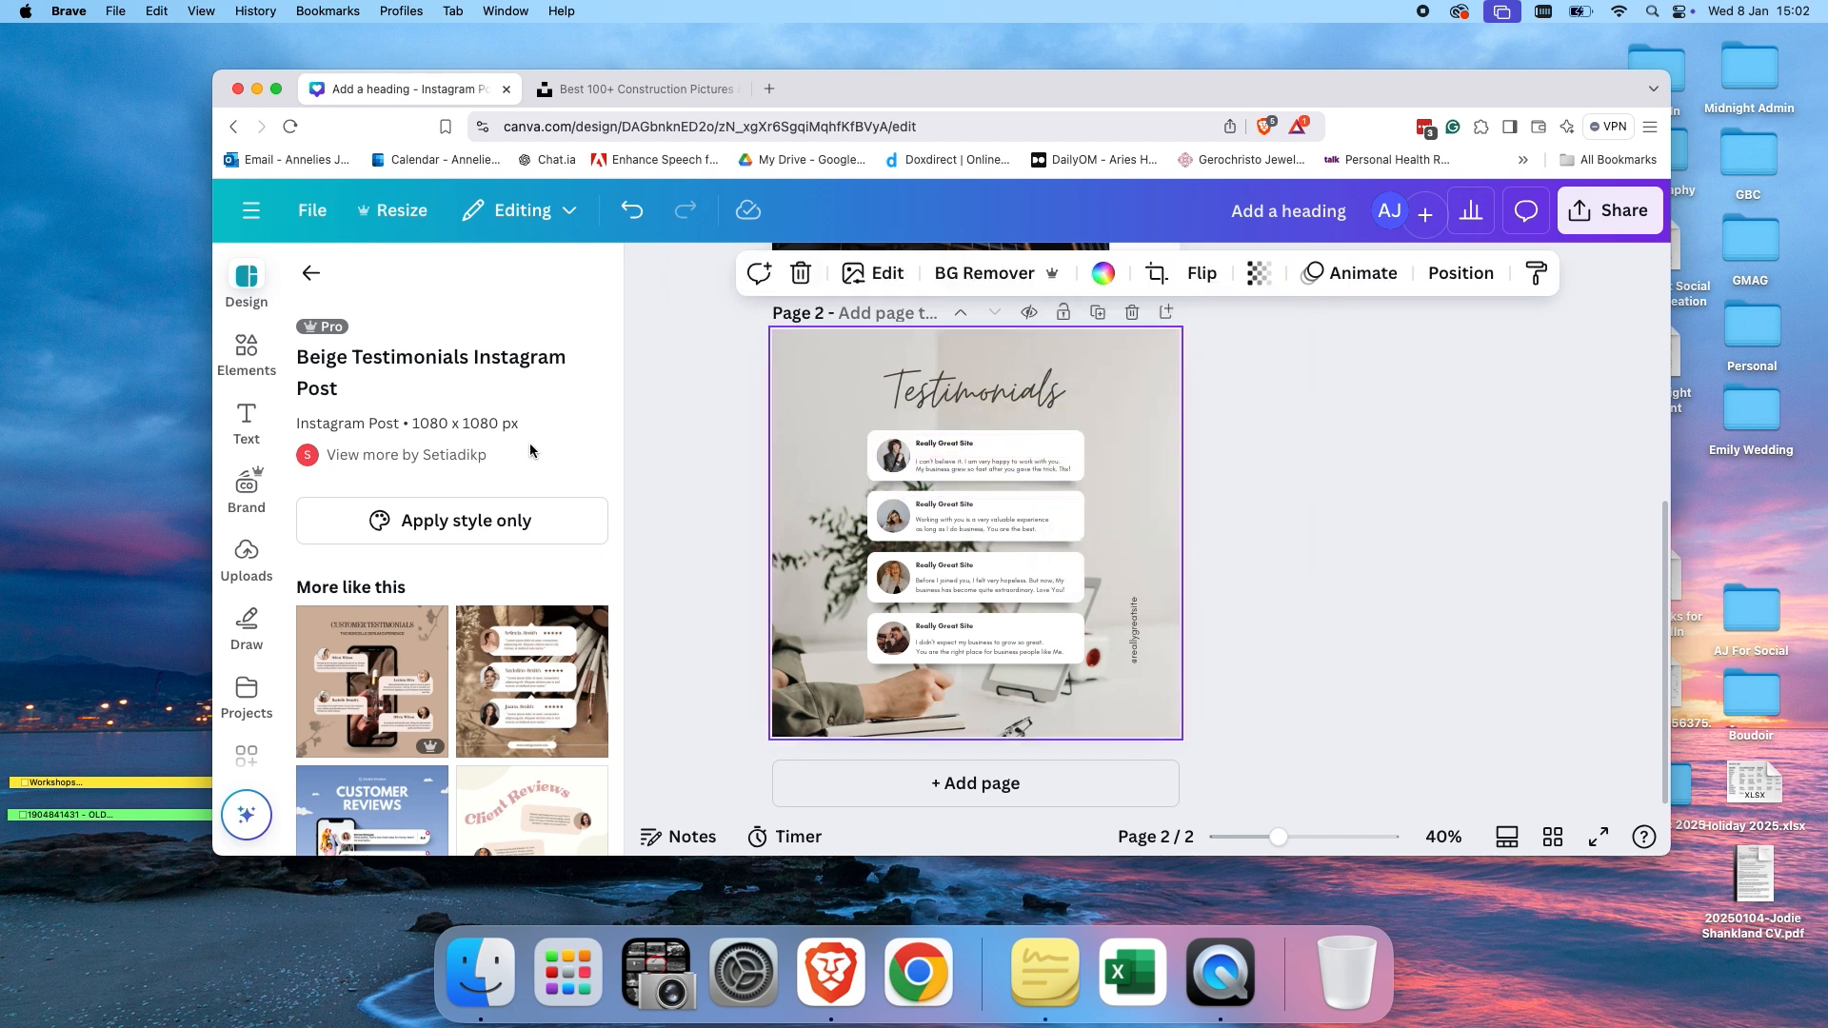
left_click(252, 421)
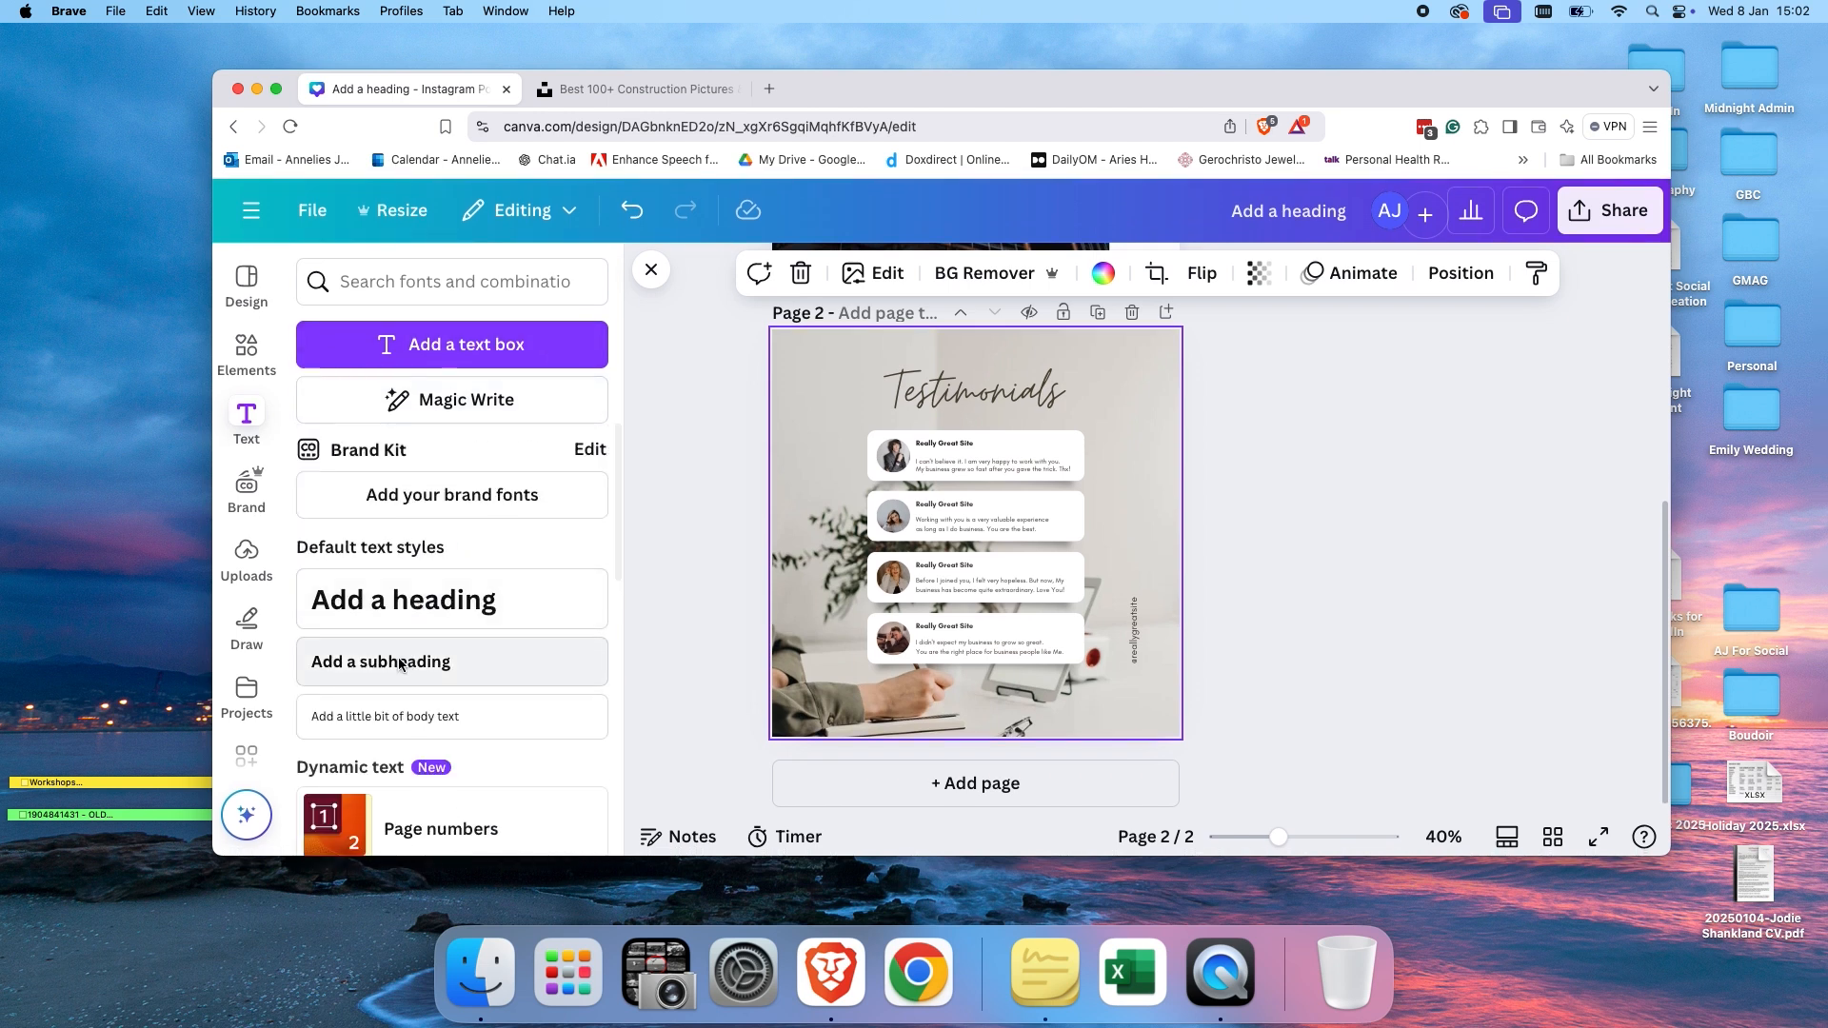
left_click(359, 722)
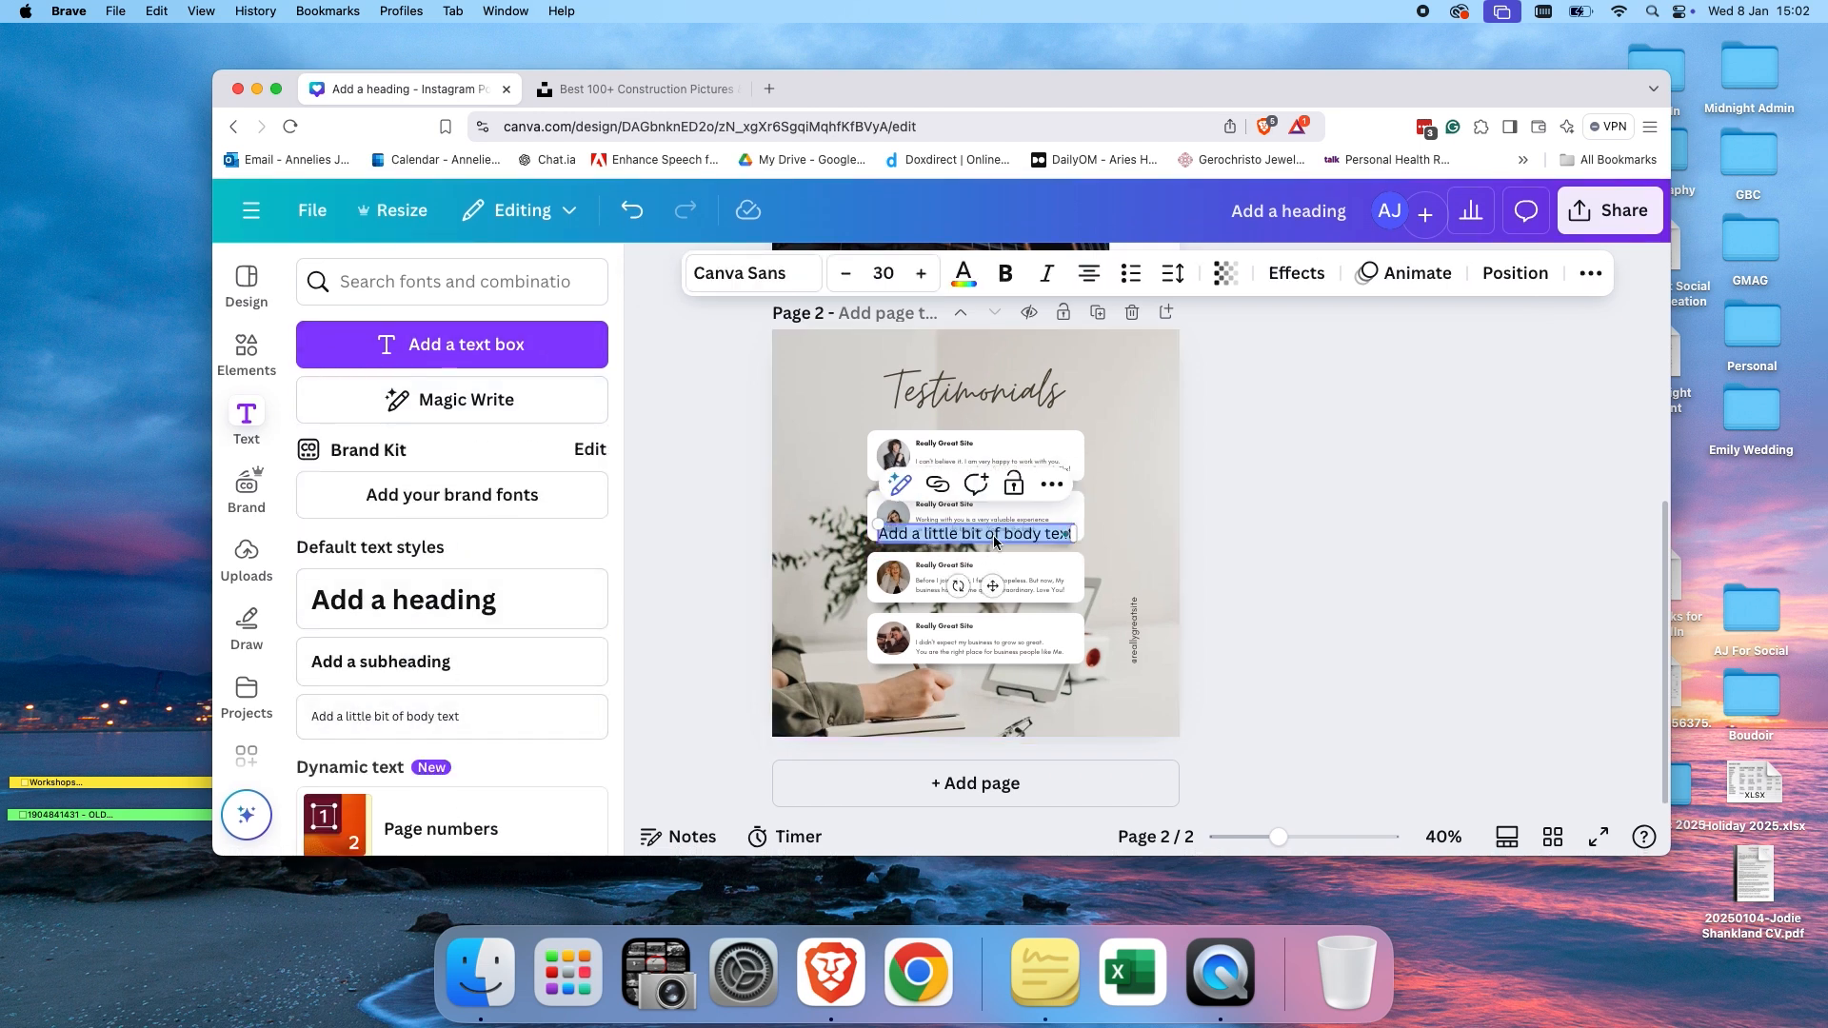
left_click(1030, 546)
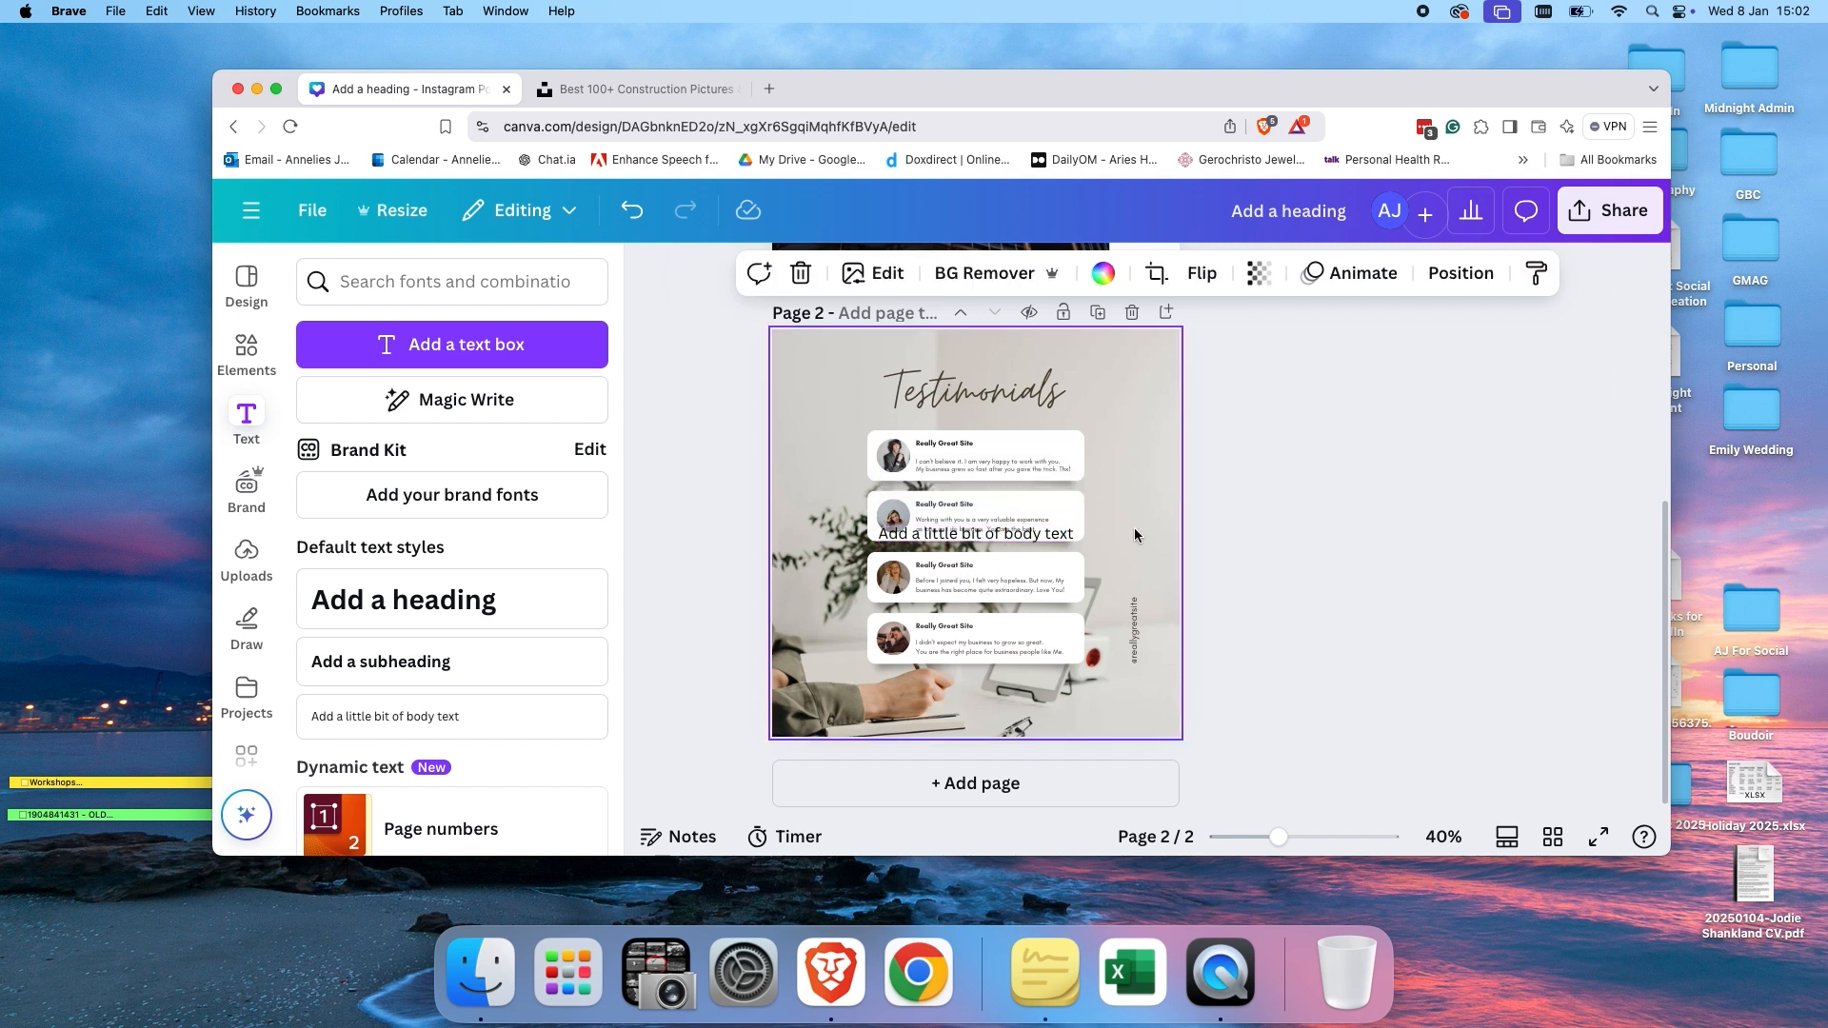
left_click_drag(1031, 543, 1114, 436)
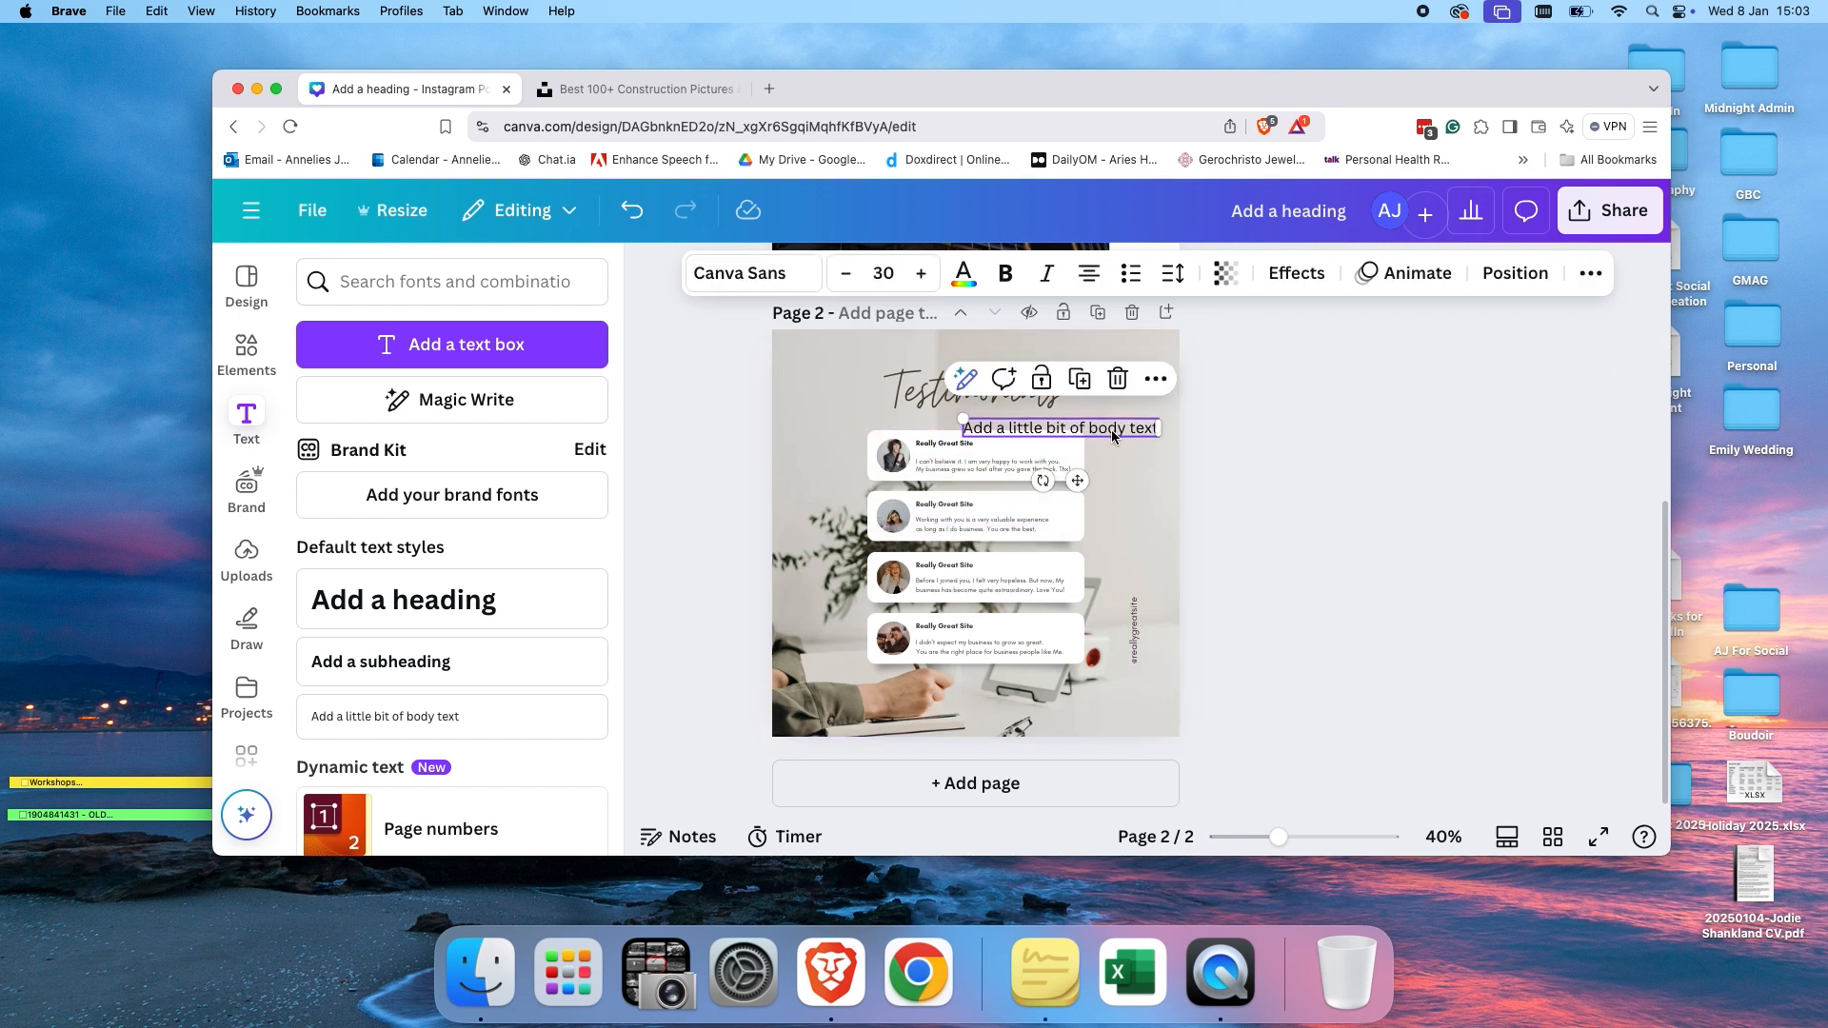
left_click(1112, 432)
left_click(1151, 445)
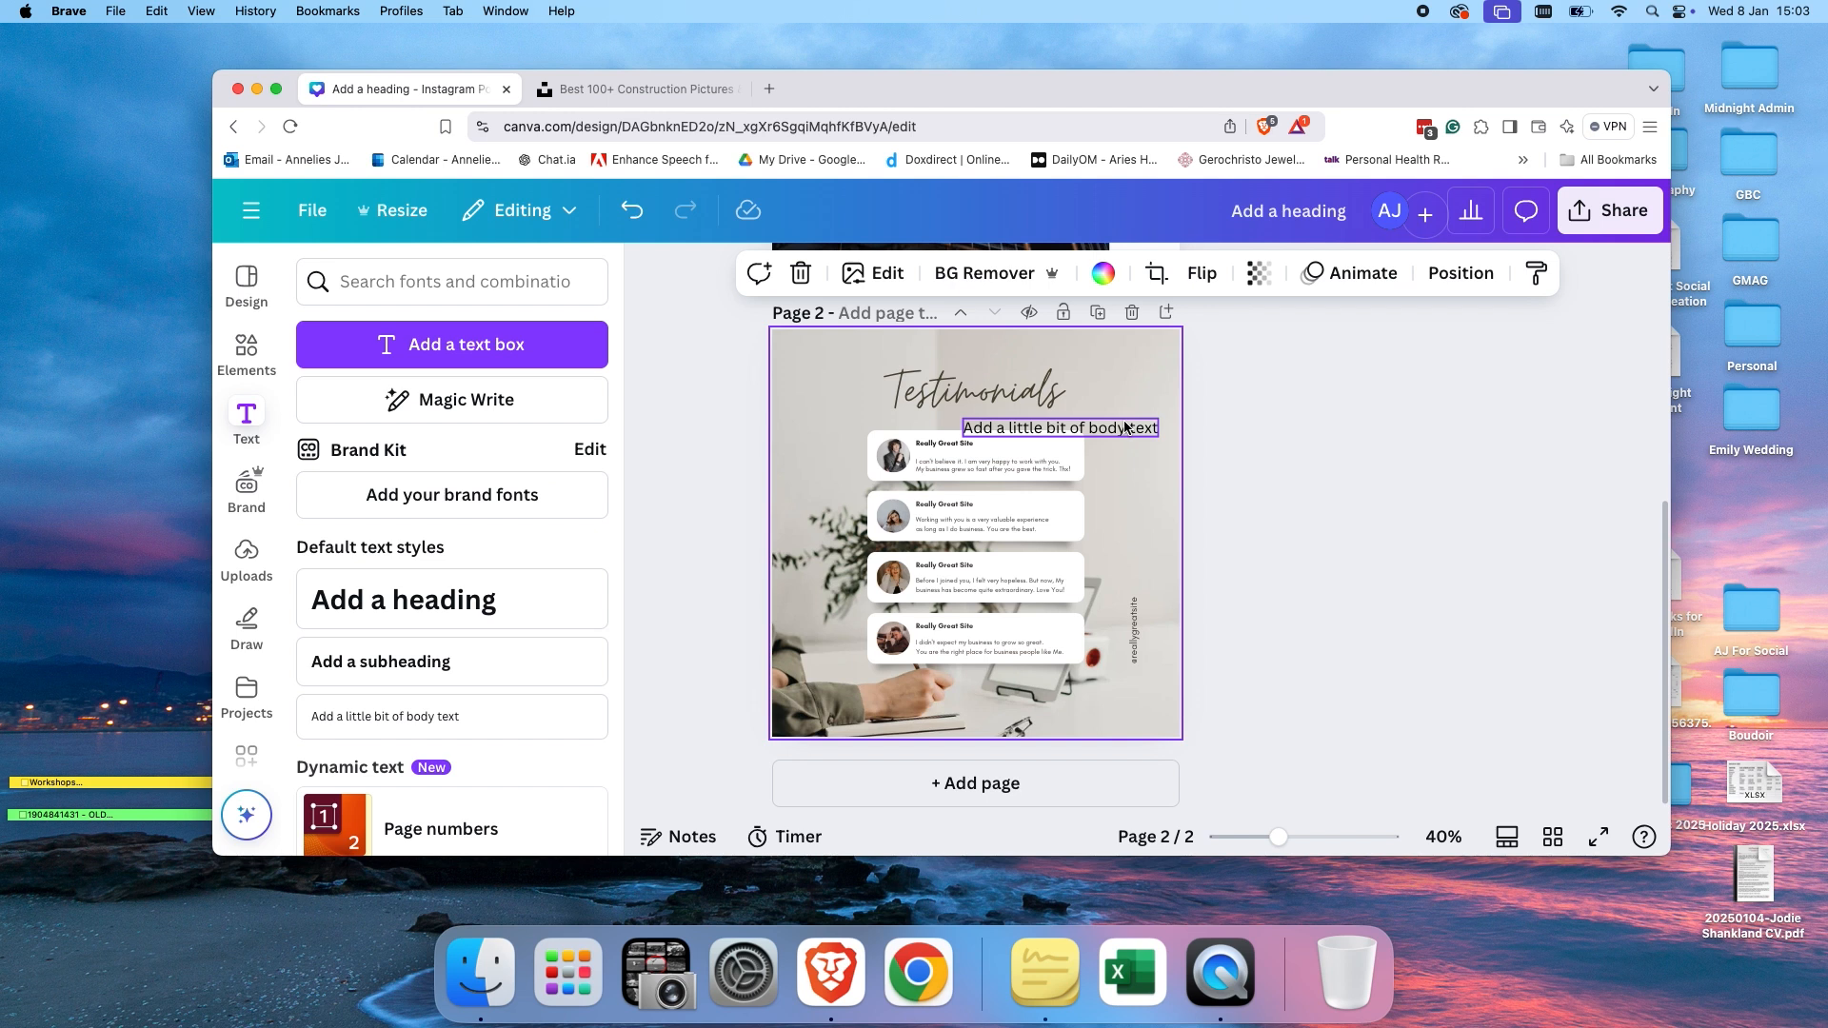
left_click(1126, 436)
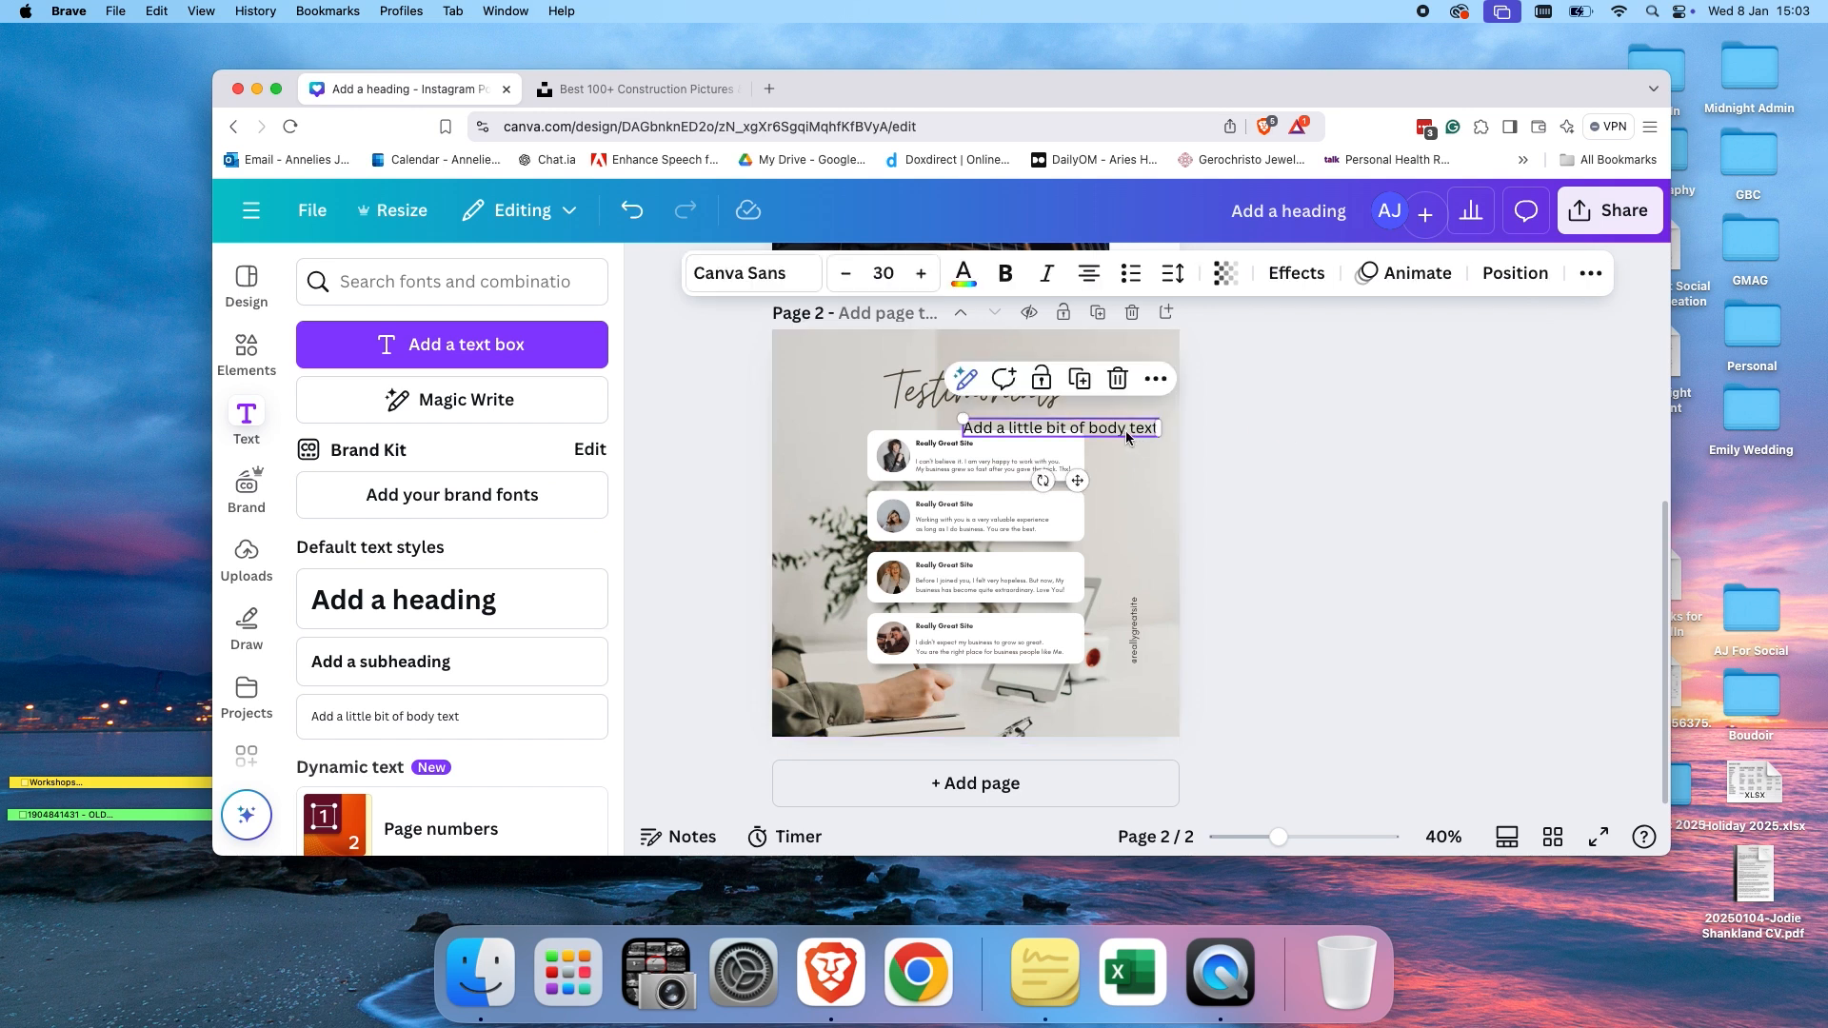
key("BackSpace")
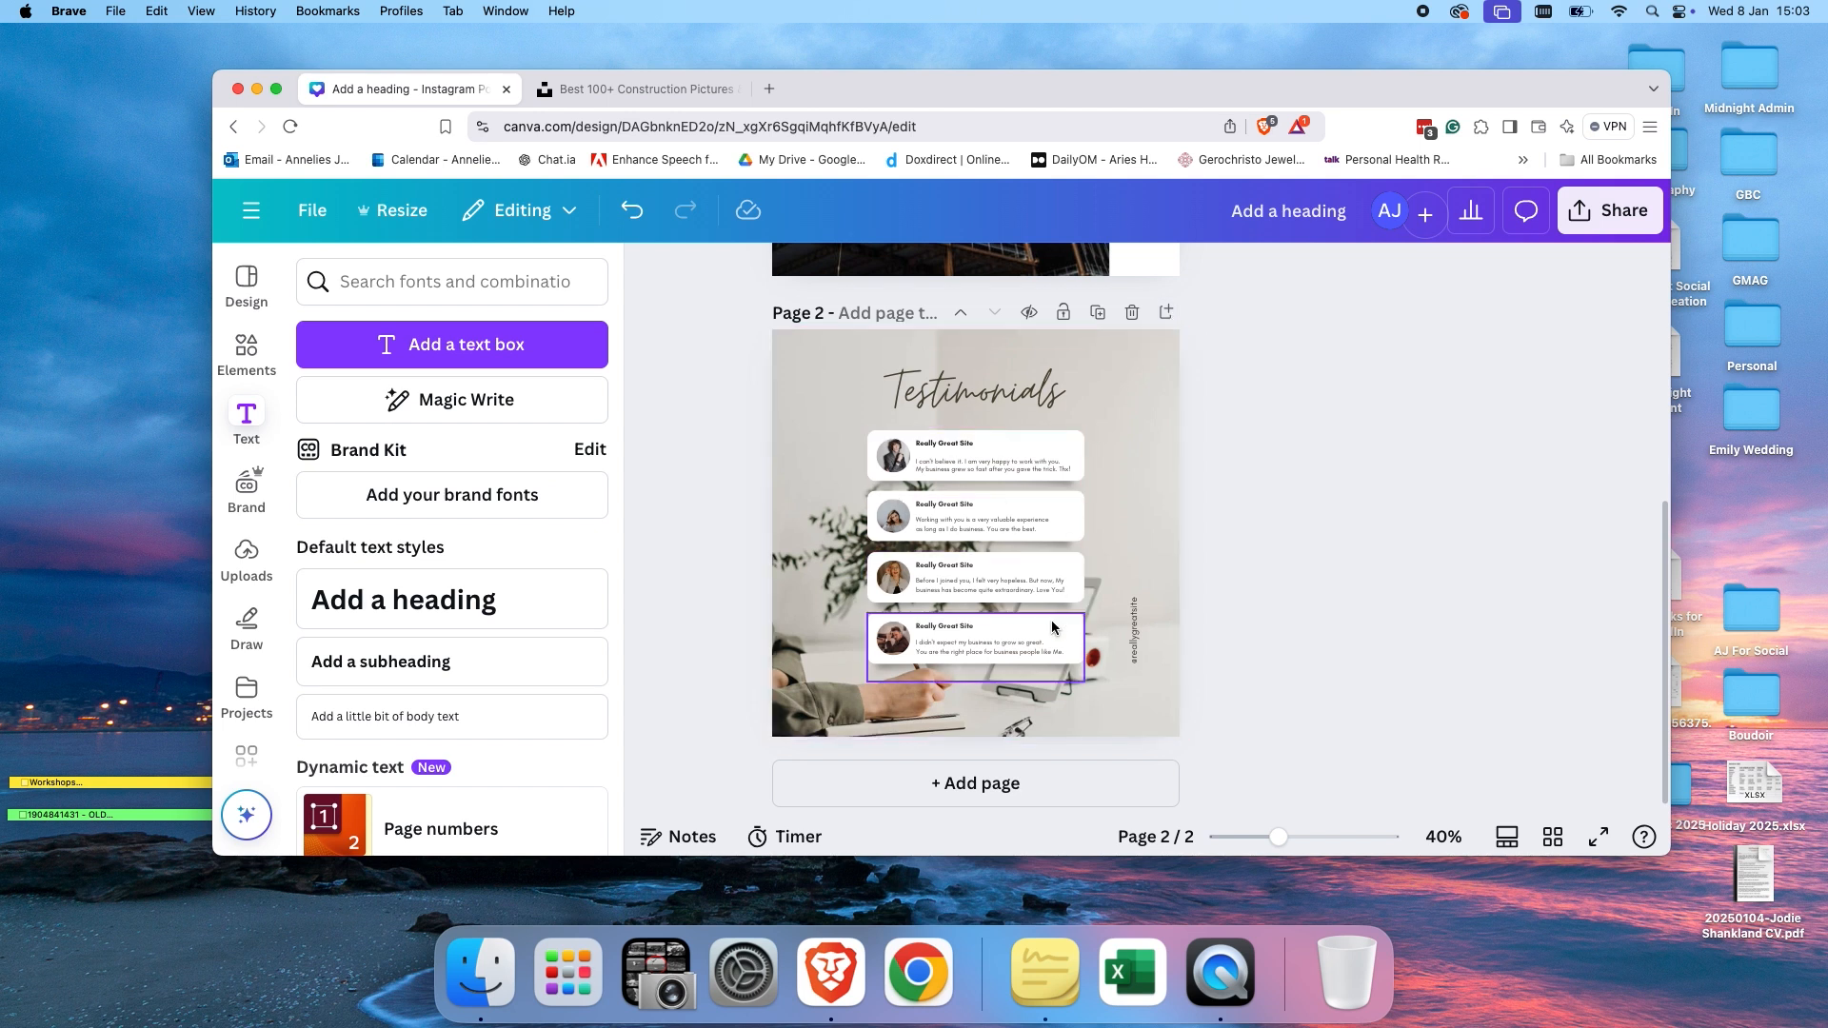
Add a third page and apply the White and Pink Women's Fashion Product Review Instagram Post template.
left_click(1166, 314)
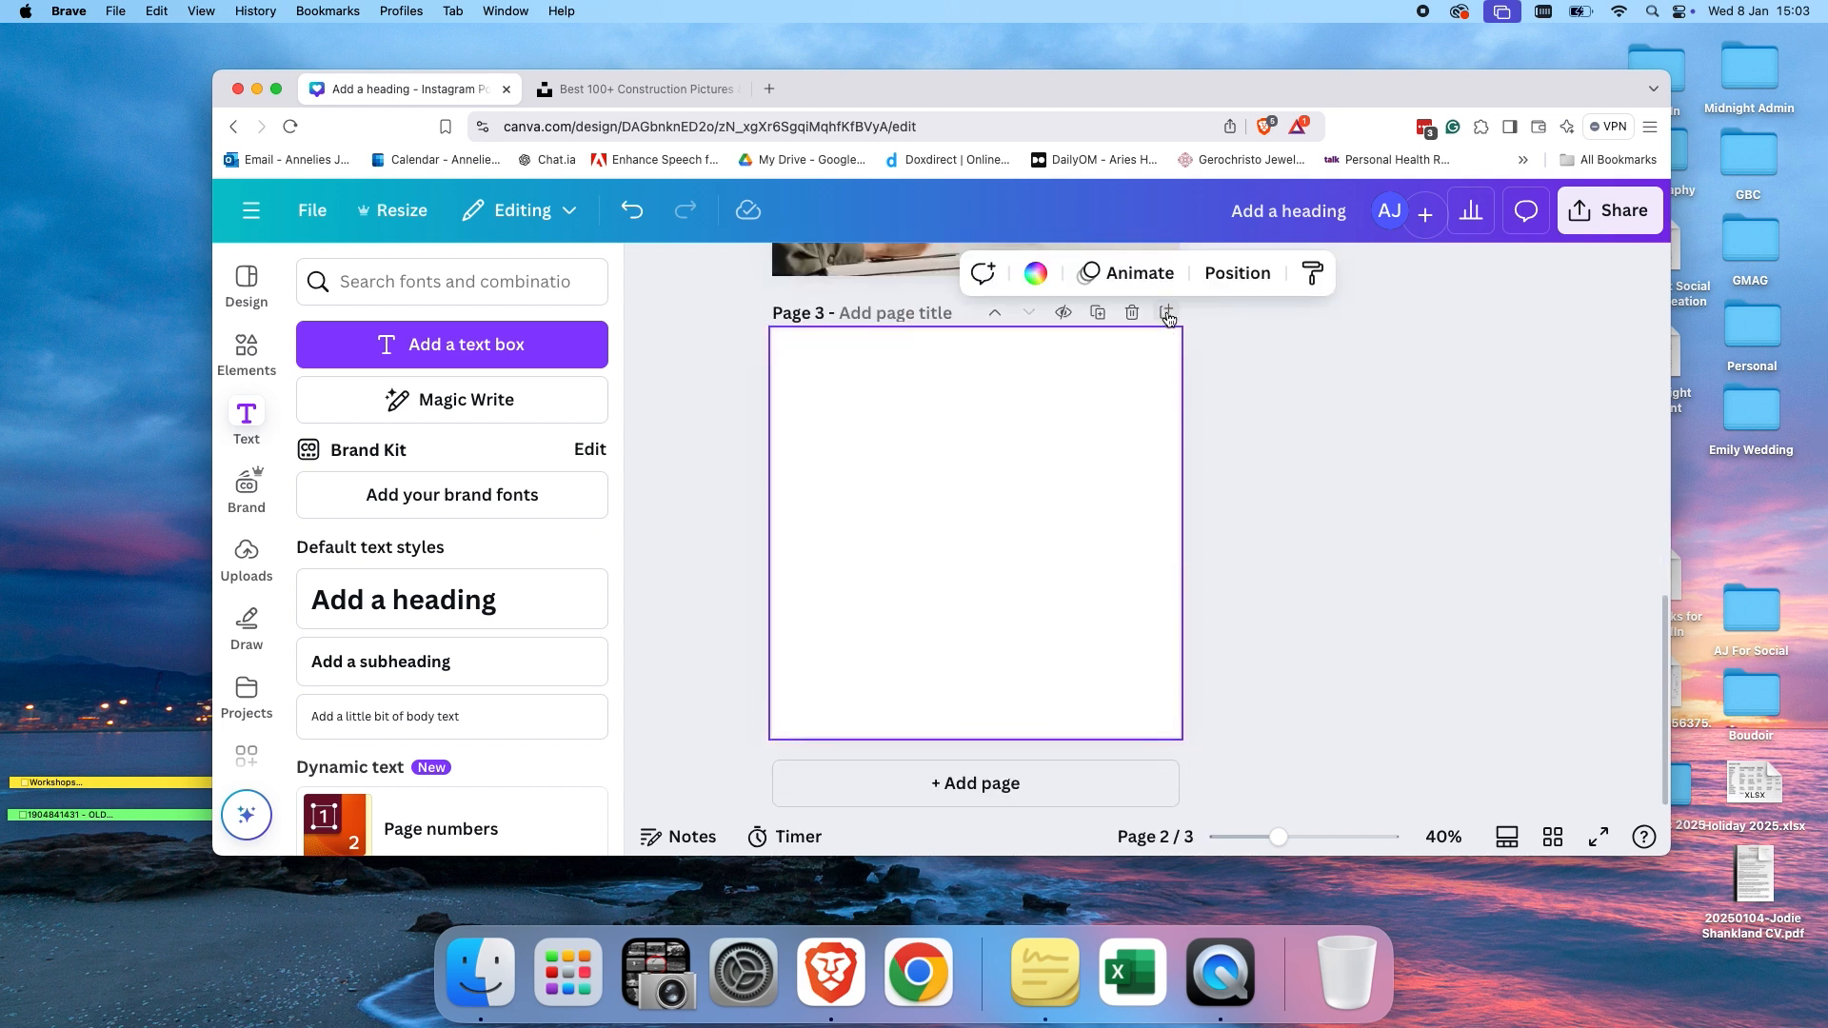
left_click(247, 282)
scroll(379, 529, "down", 5)
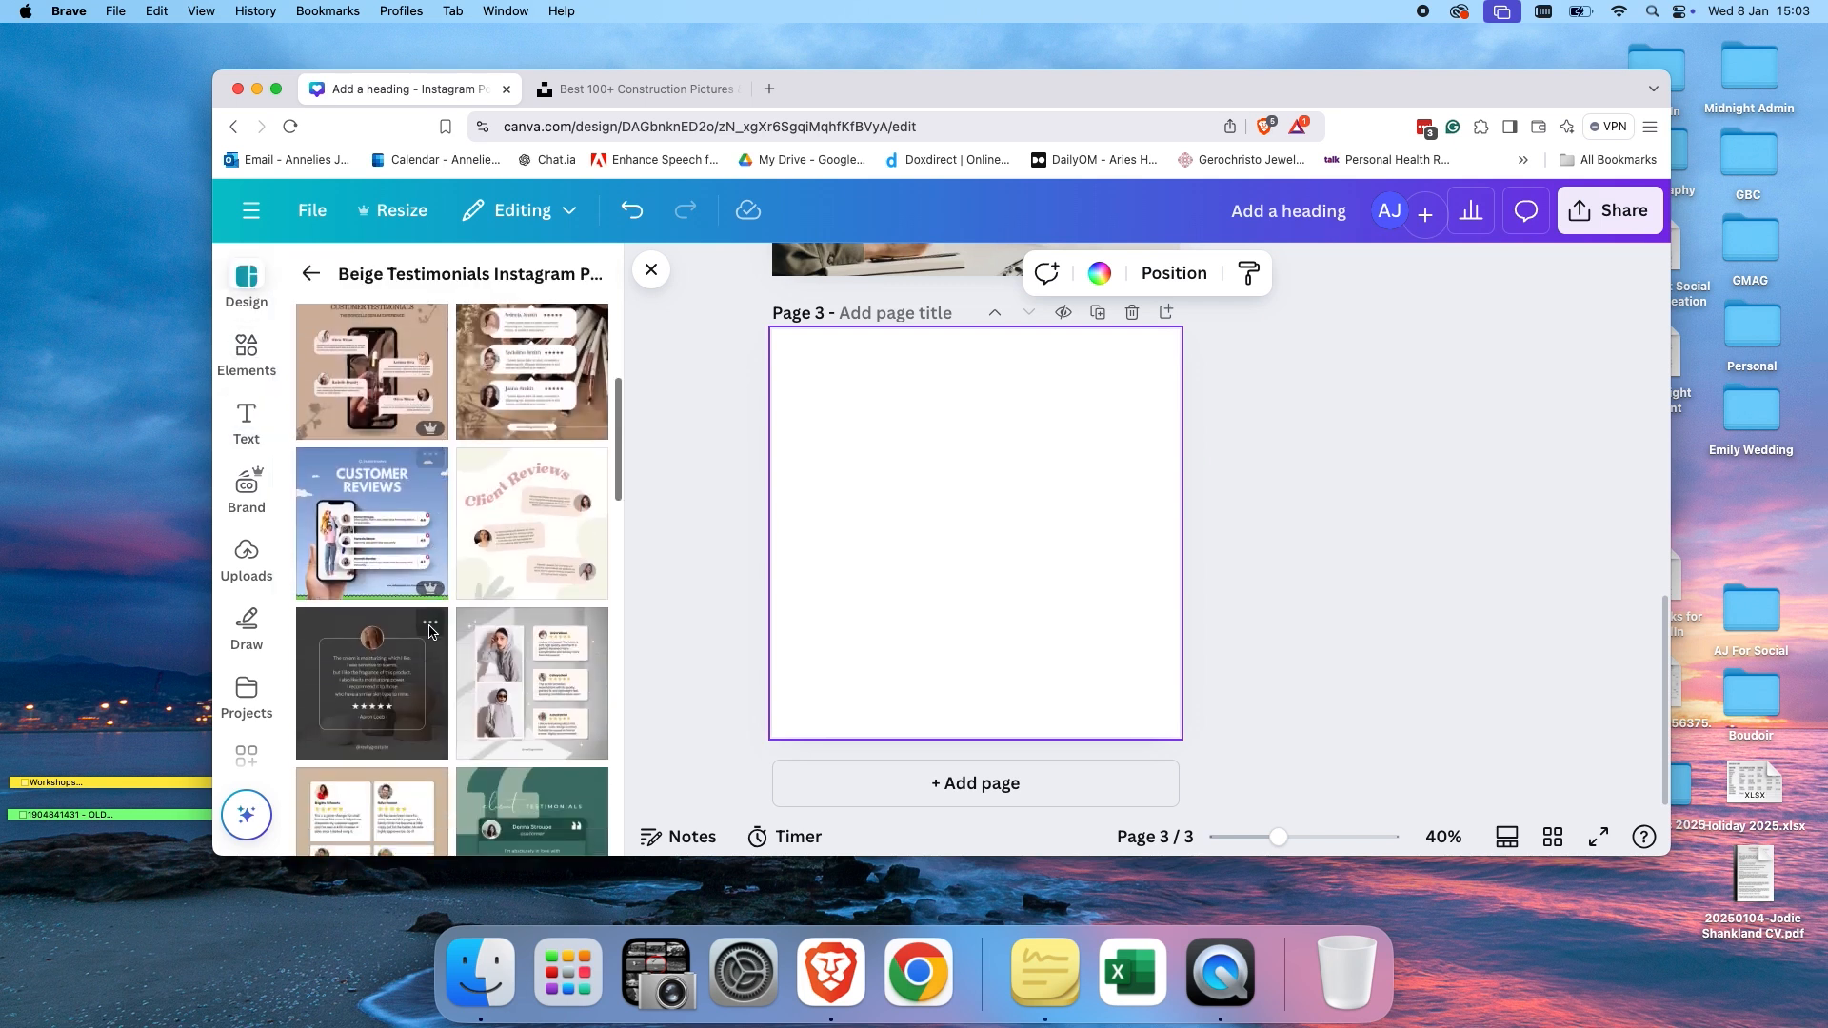
left_click(379, 529)
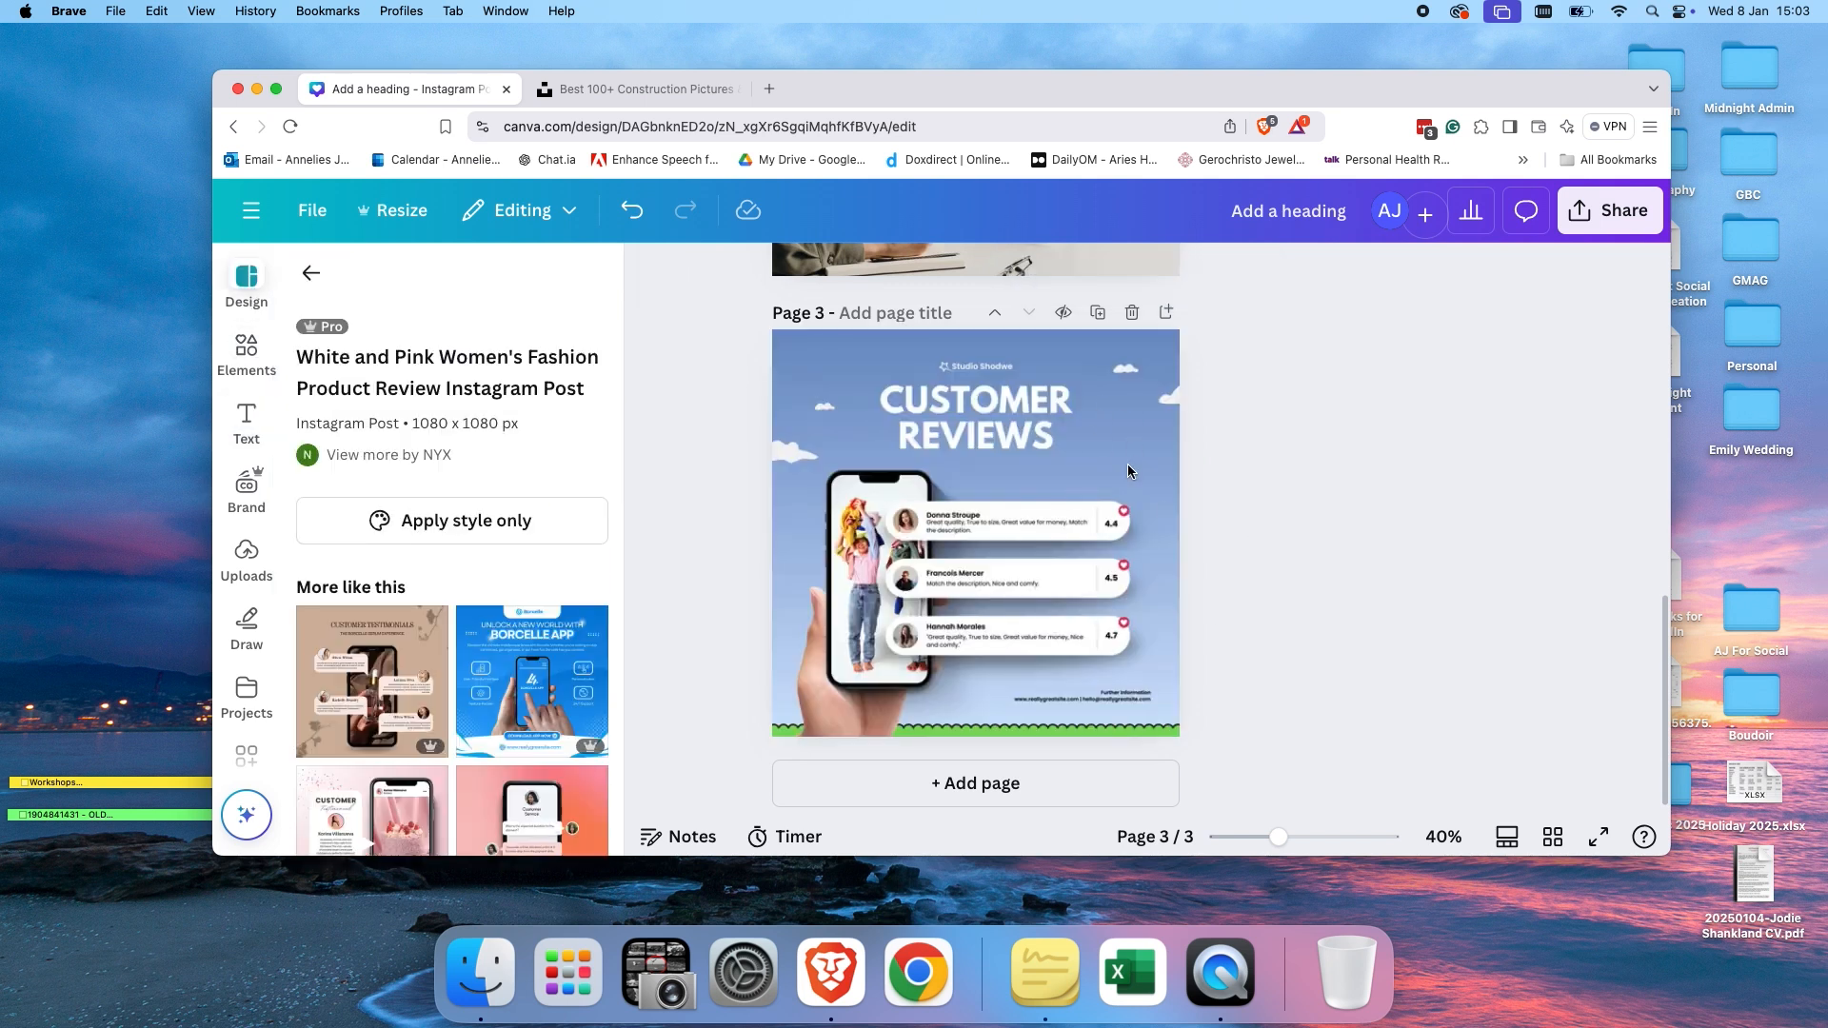
left_click(1112, 495)
Compare the spacing settings of the review text boxes on pages 2 and 3.
scroll(1112, 489, "up", 5)
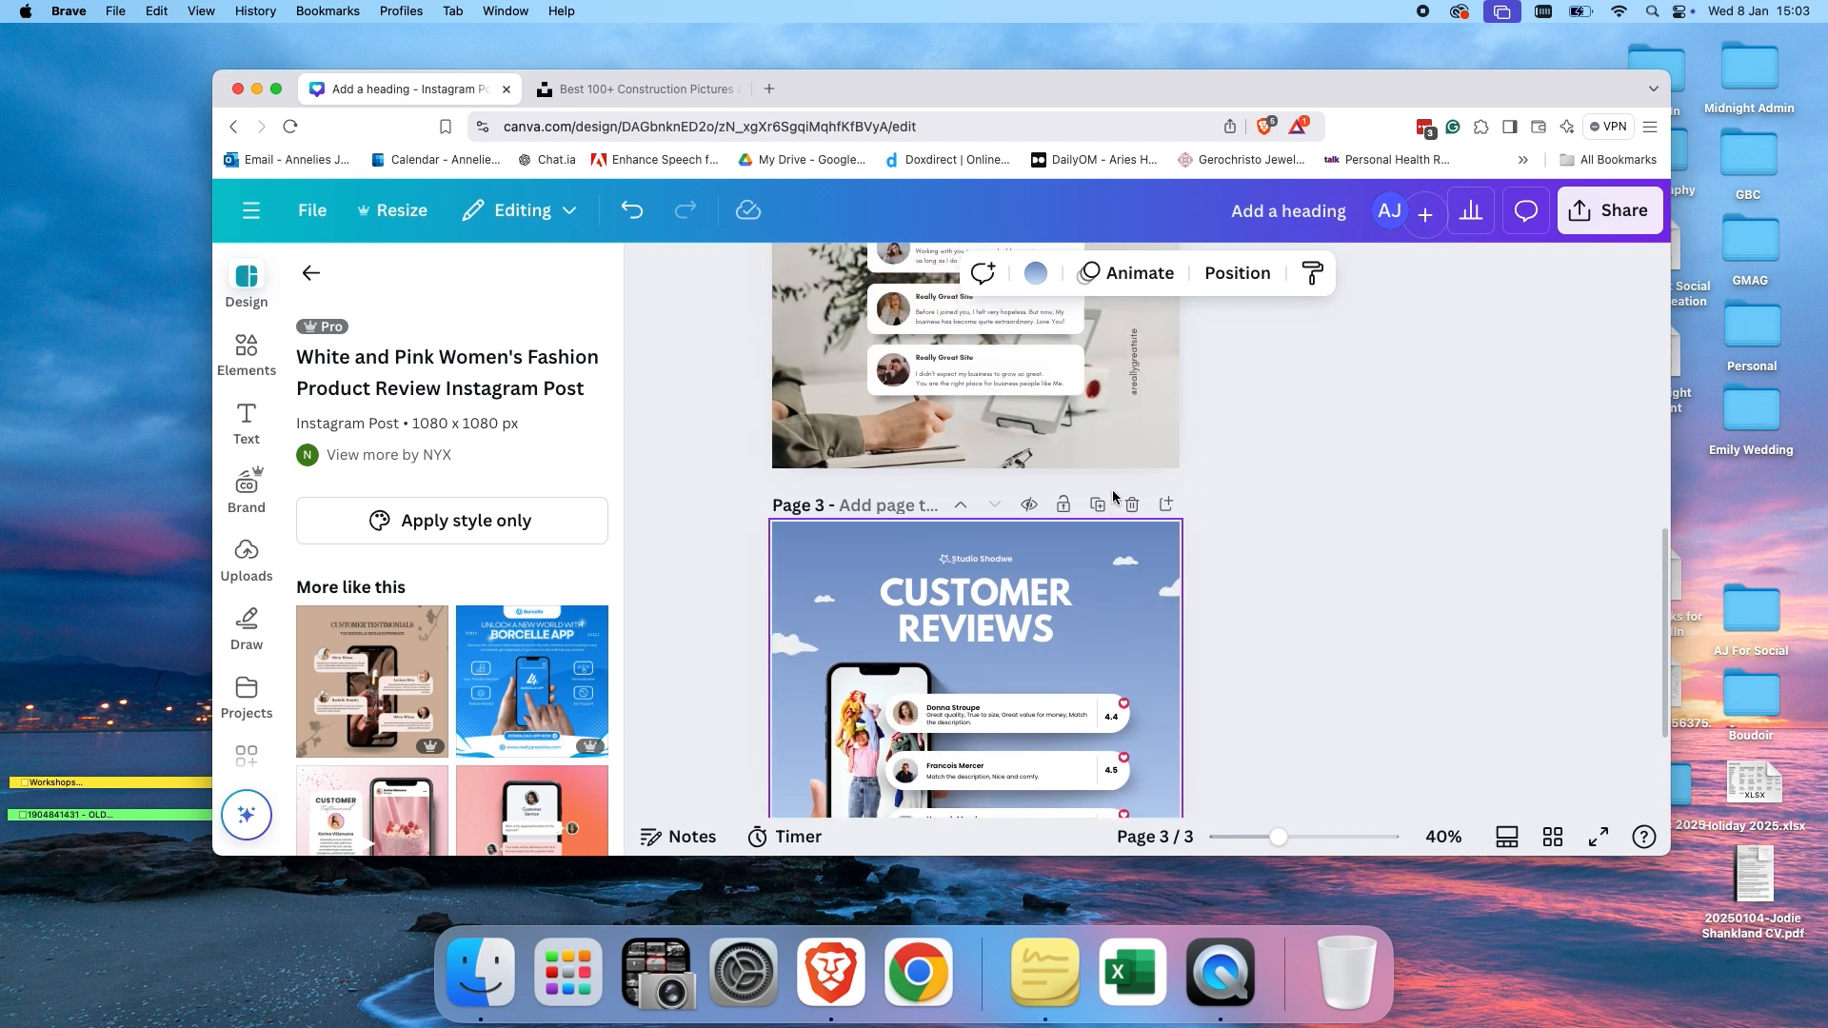
scroll(1113, 493, "up", 2)
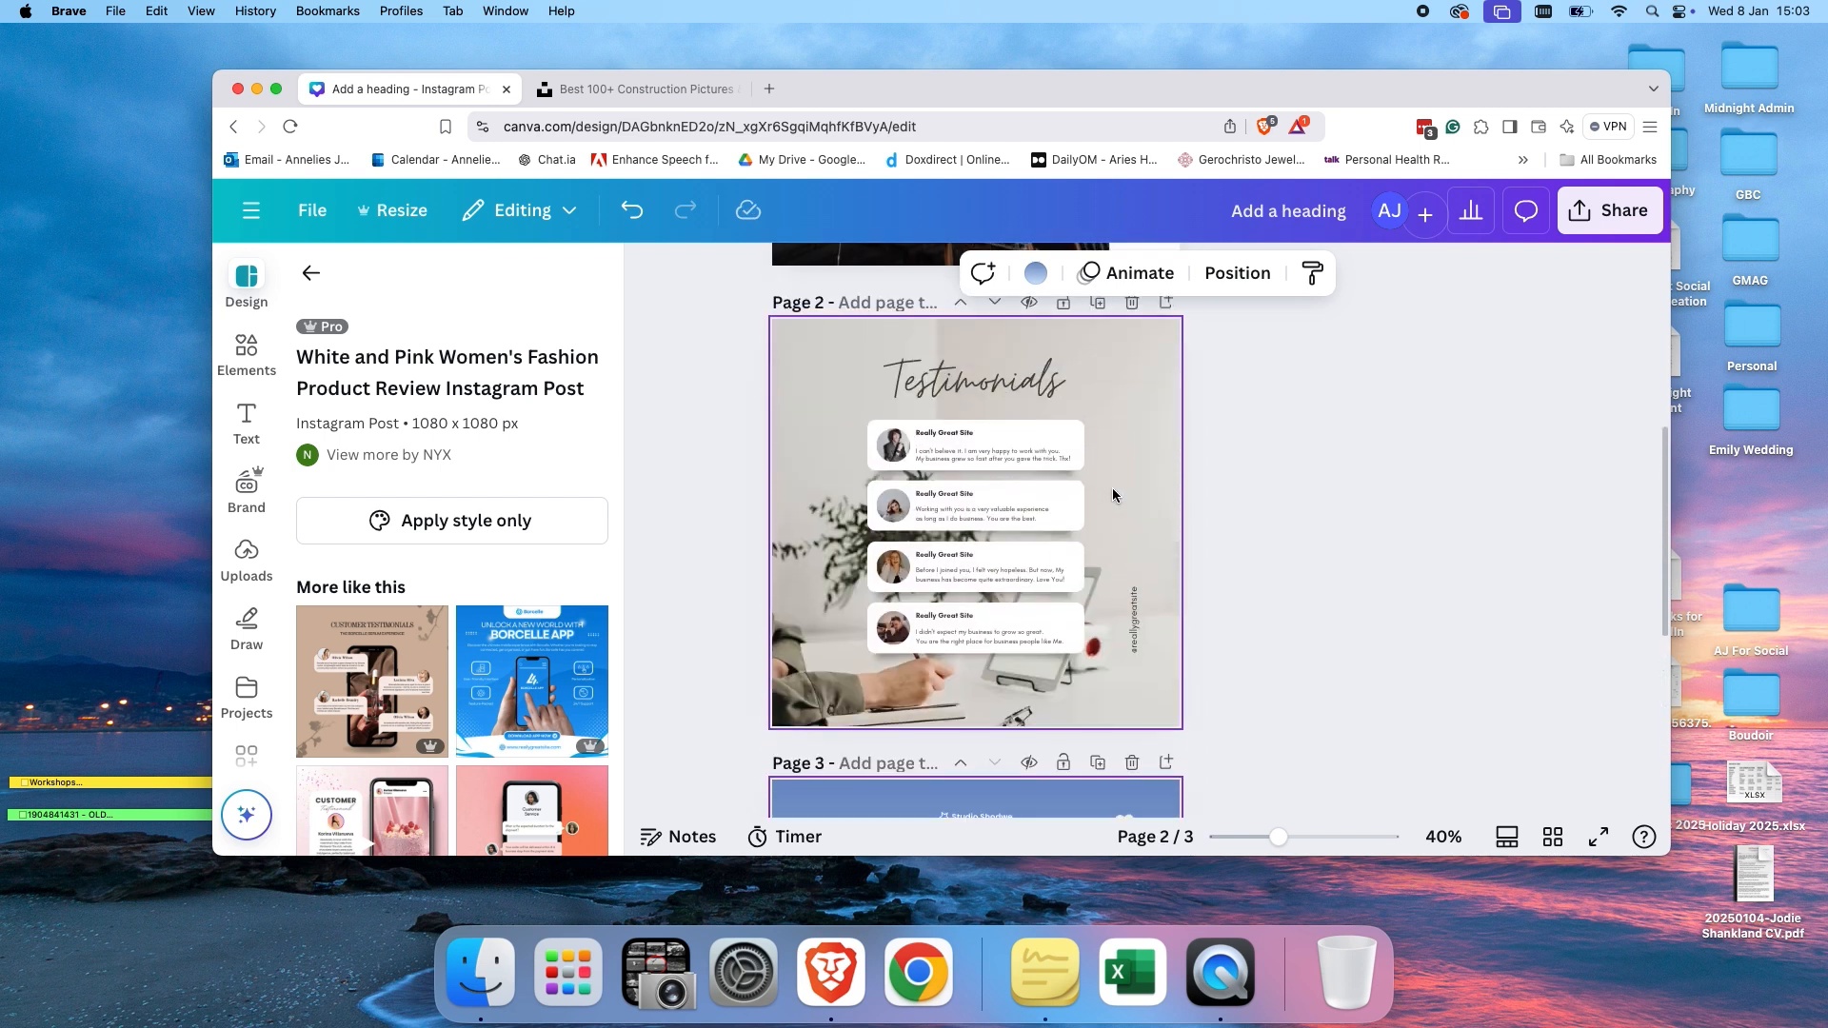
scroll(1112, 492, "up", 1)
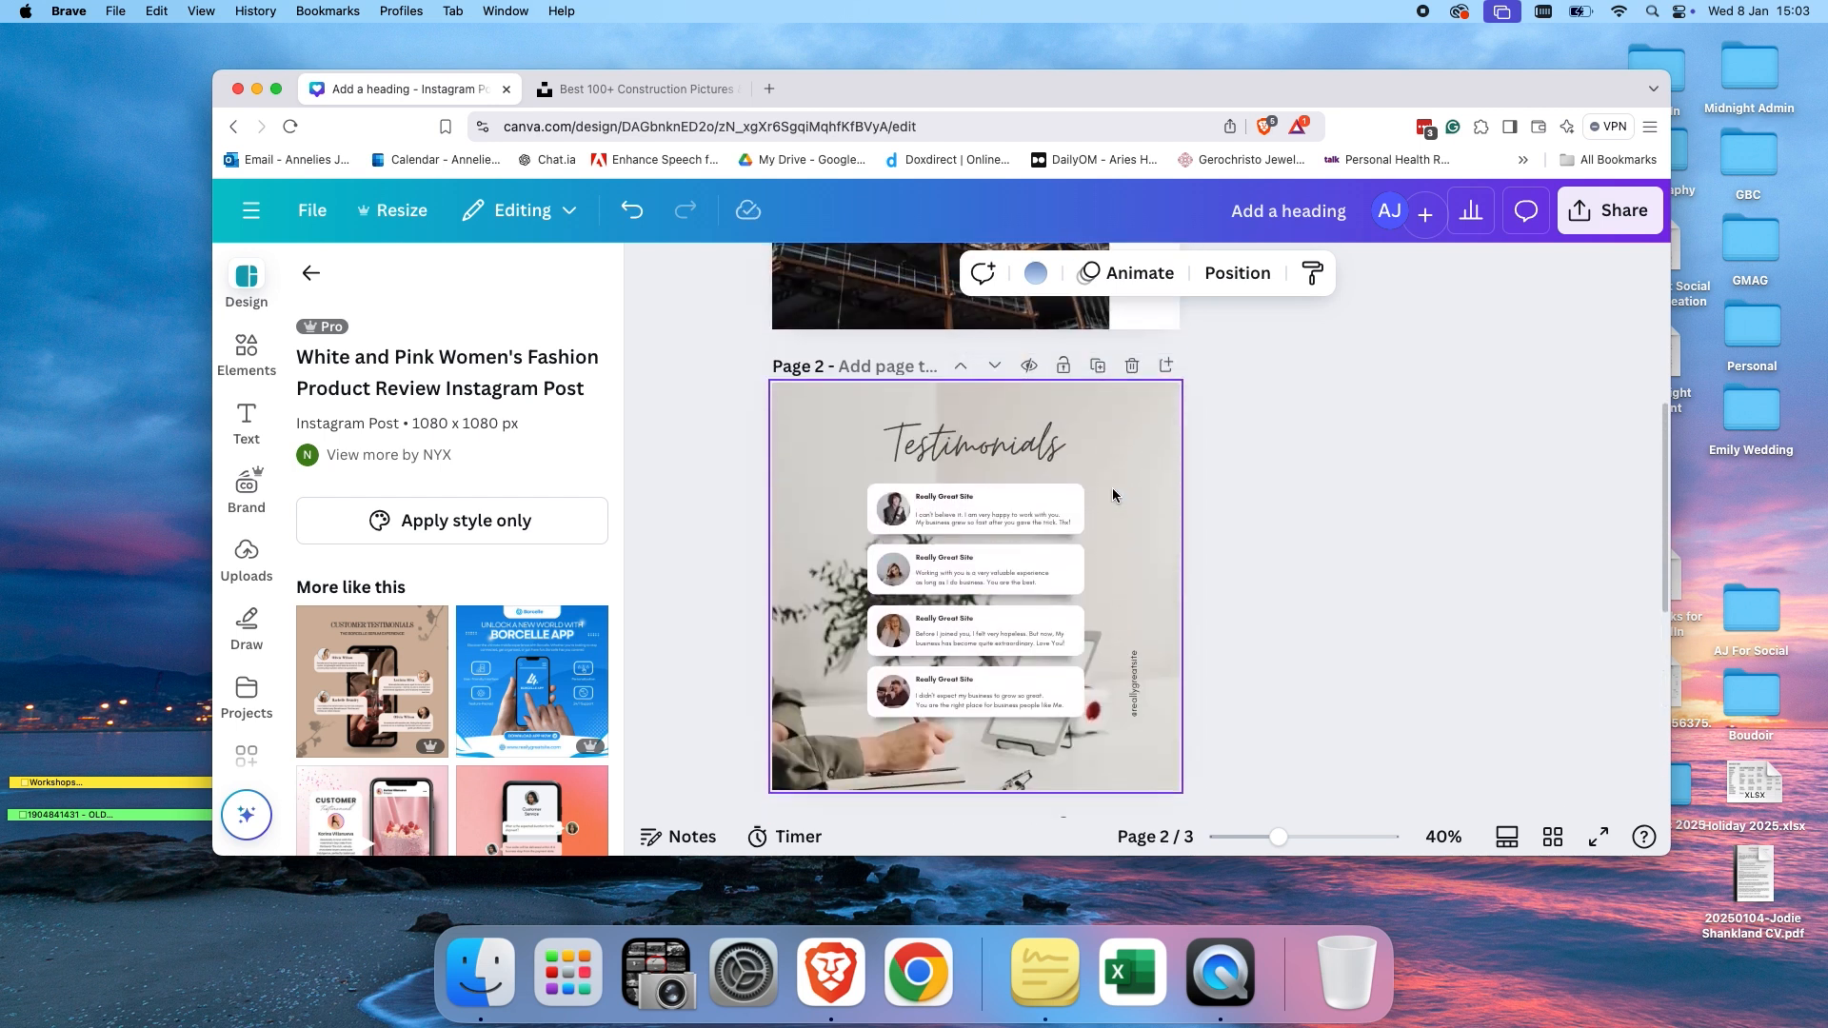
scroll(1005, 590, "down", 1)
left_click(1000, 472)
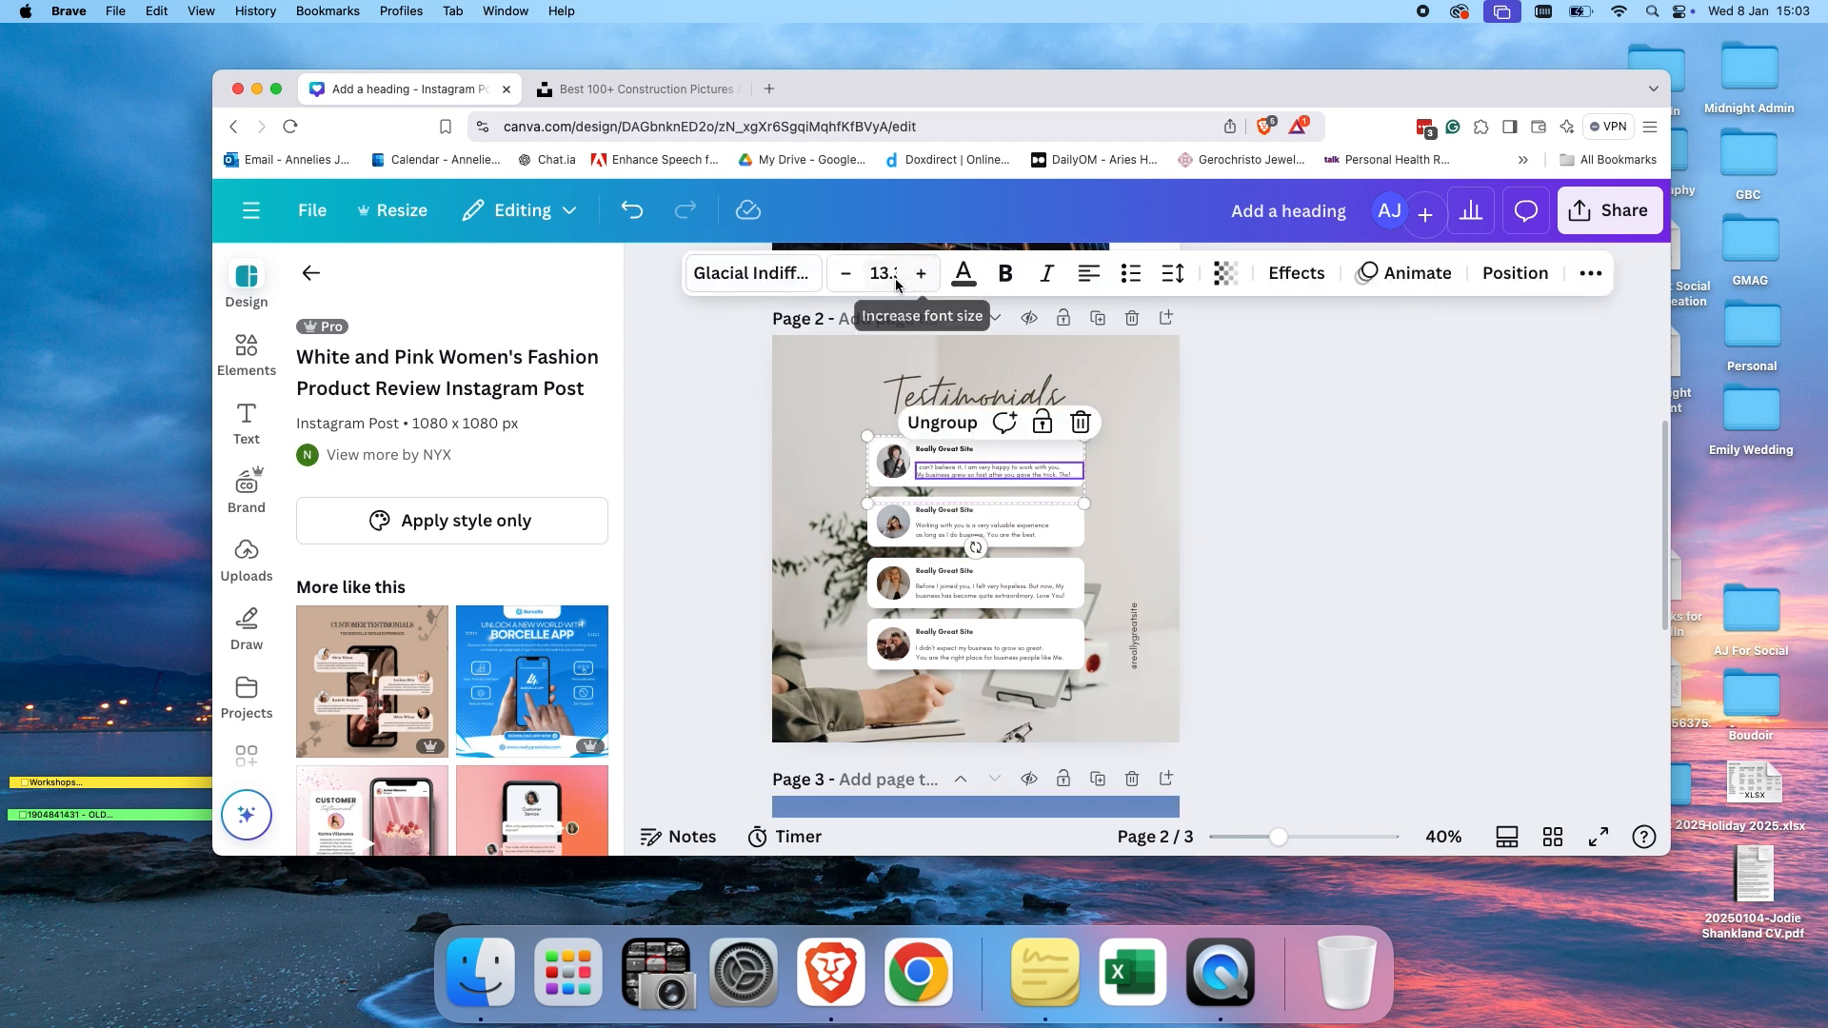
left_click(1173, 274)
left_click(1363, 496)
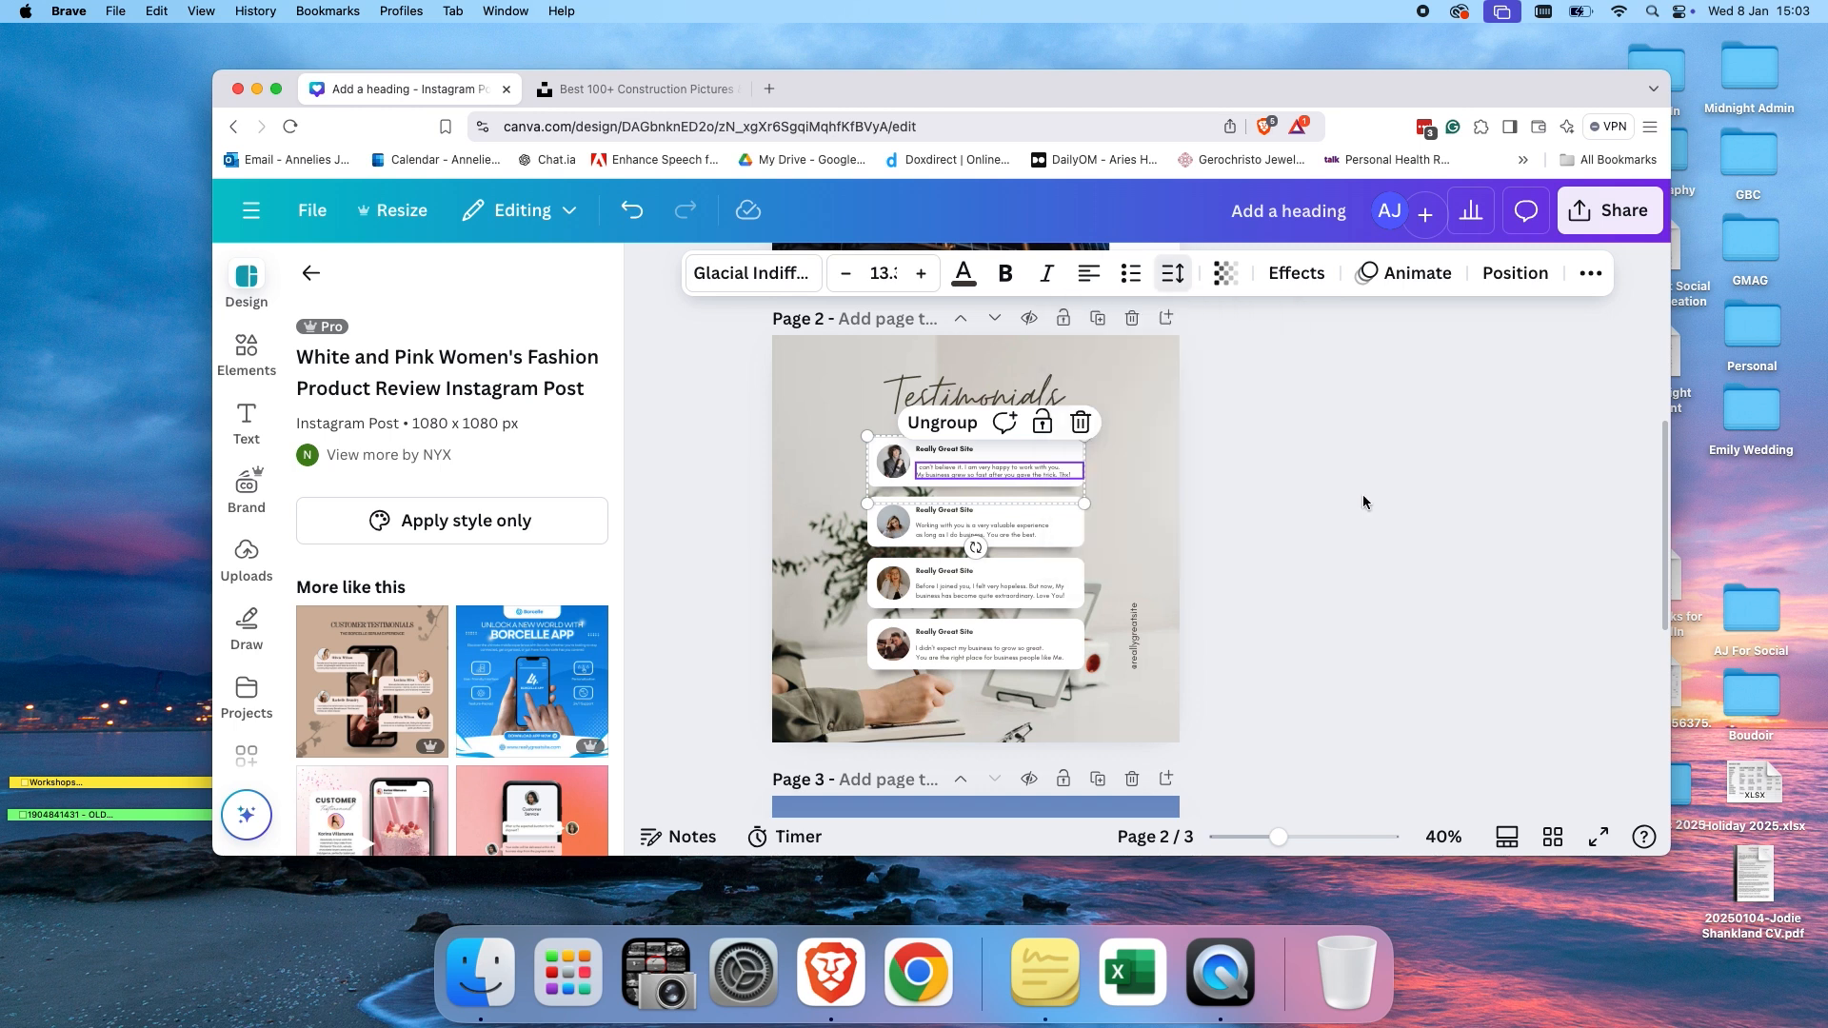
scroll(1287, 543, "down", 6)
left_click(1023, 650)
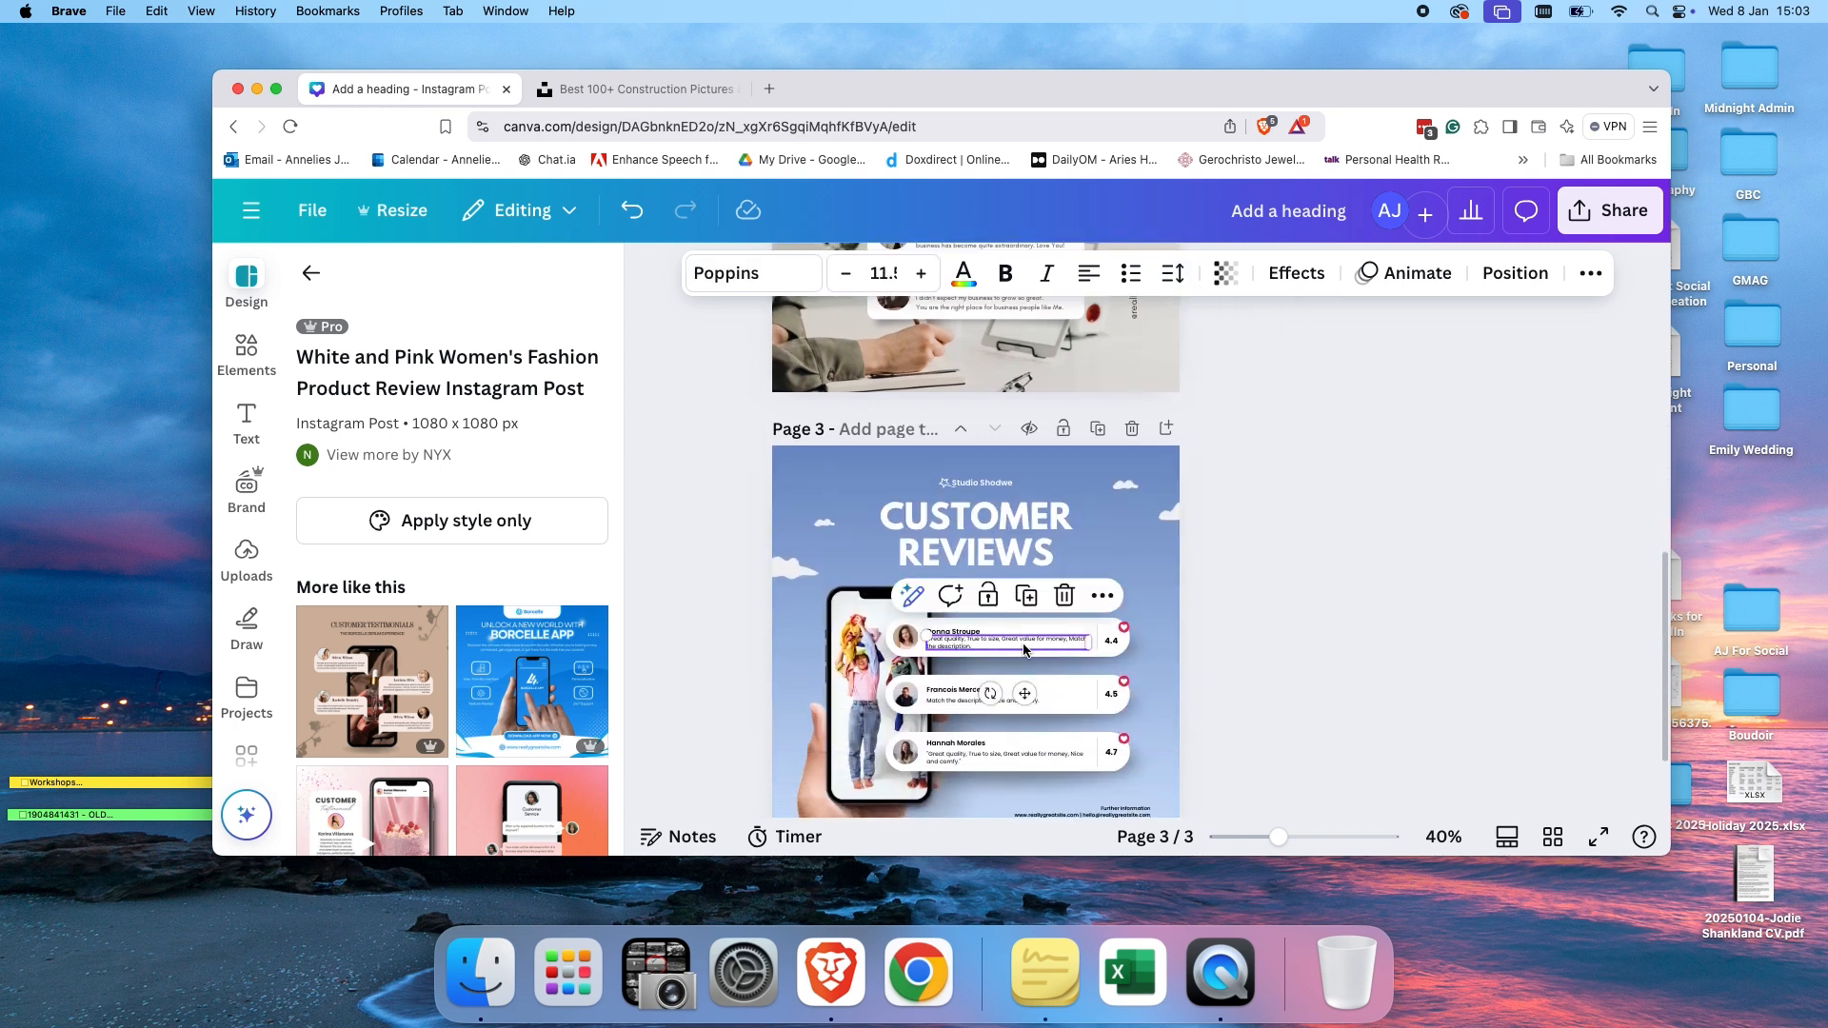
left_click(1173, 275)
left_click(1332, 494)
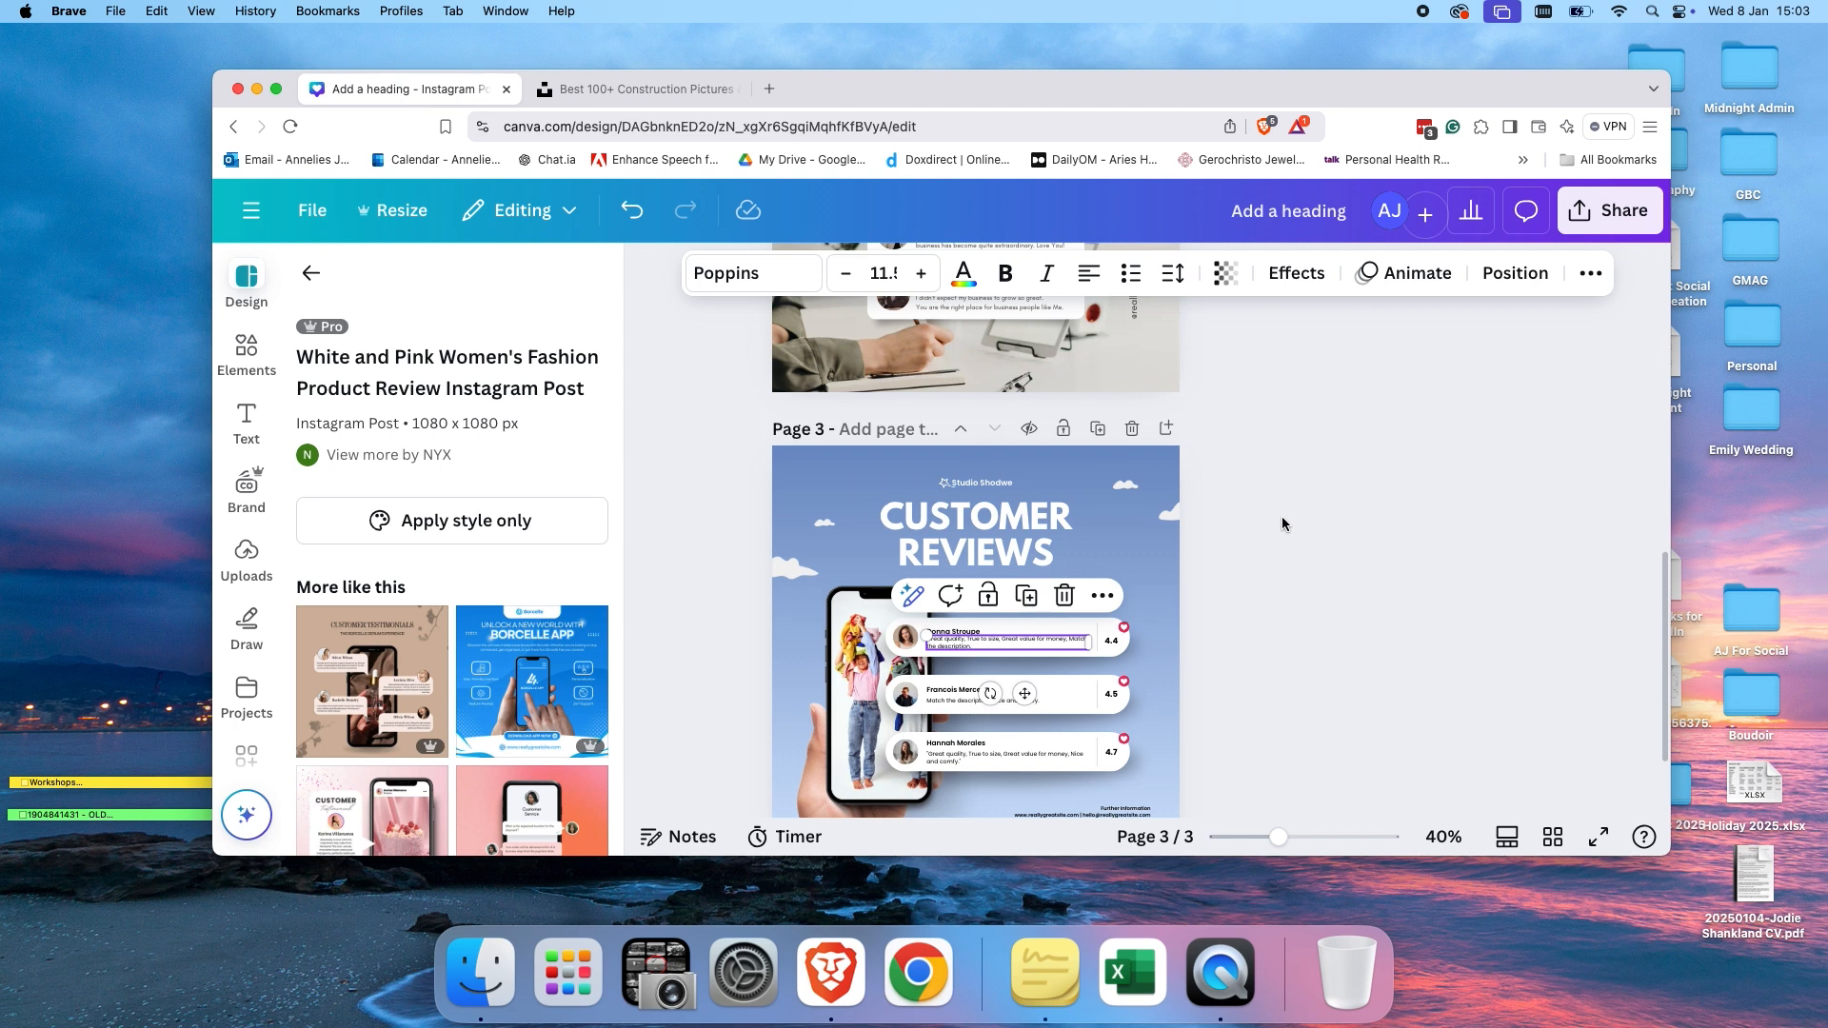
left_click(1294, 680)
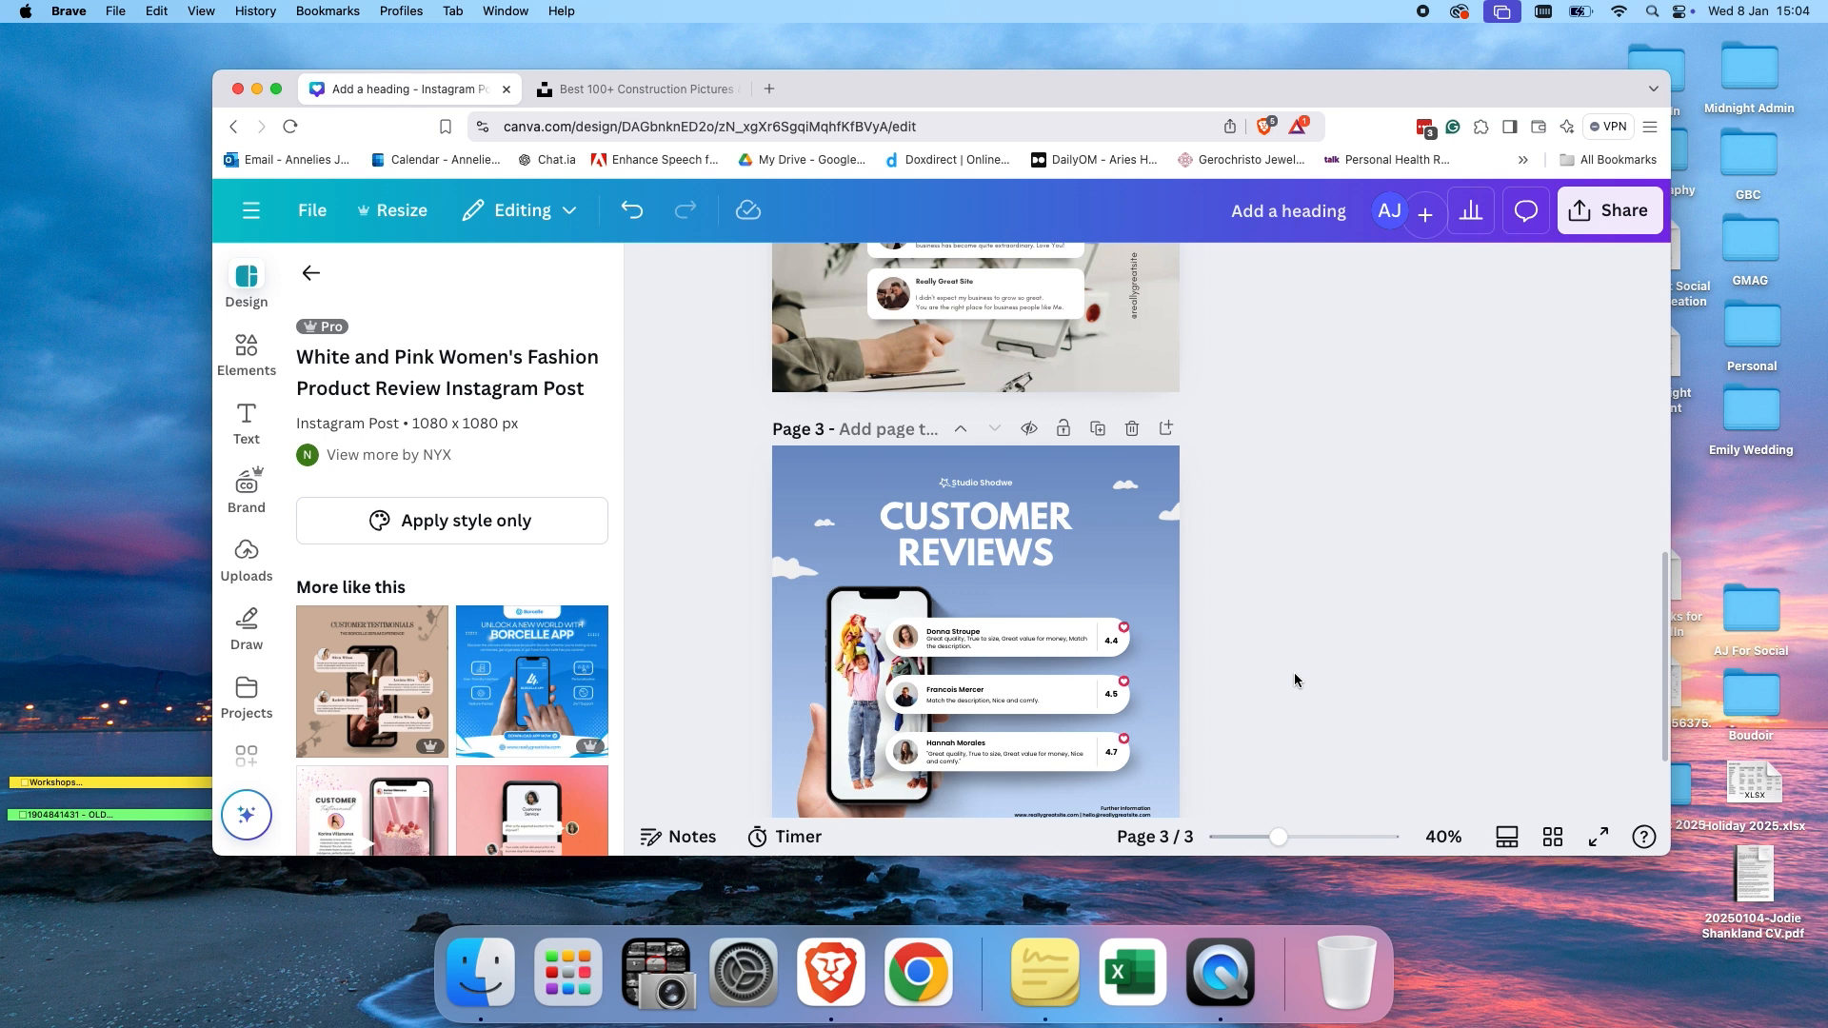
Animate the testimonials page with the Pop page animation.
scroll(1294, 680, "up", 5)
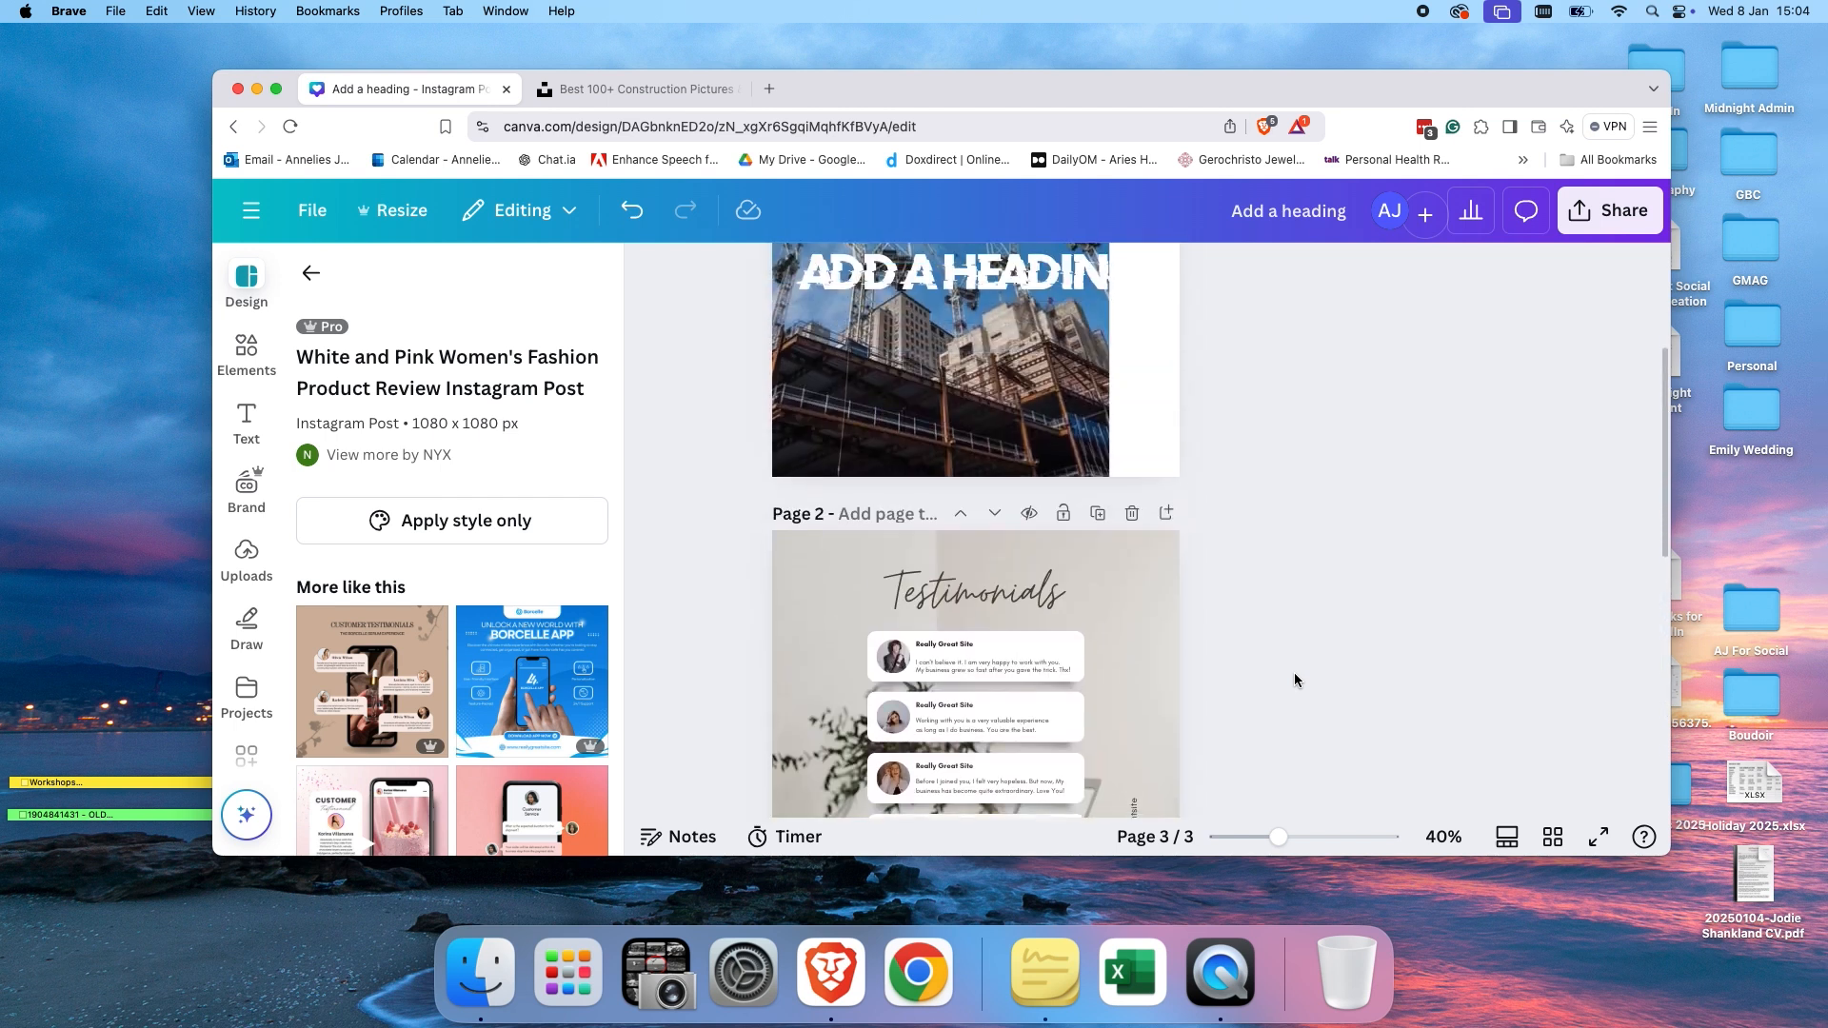
scroll(1278, 673, "down", 2)
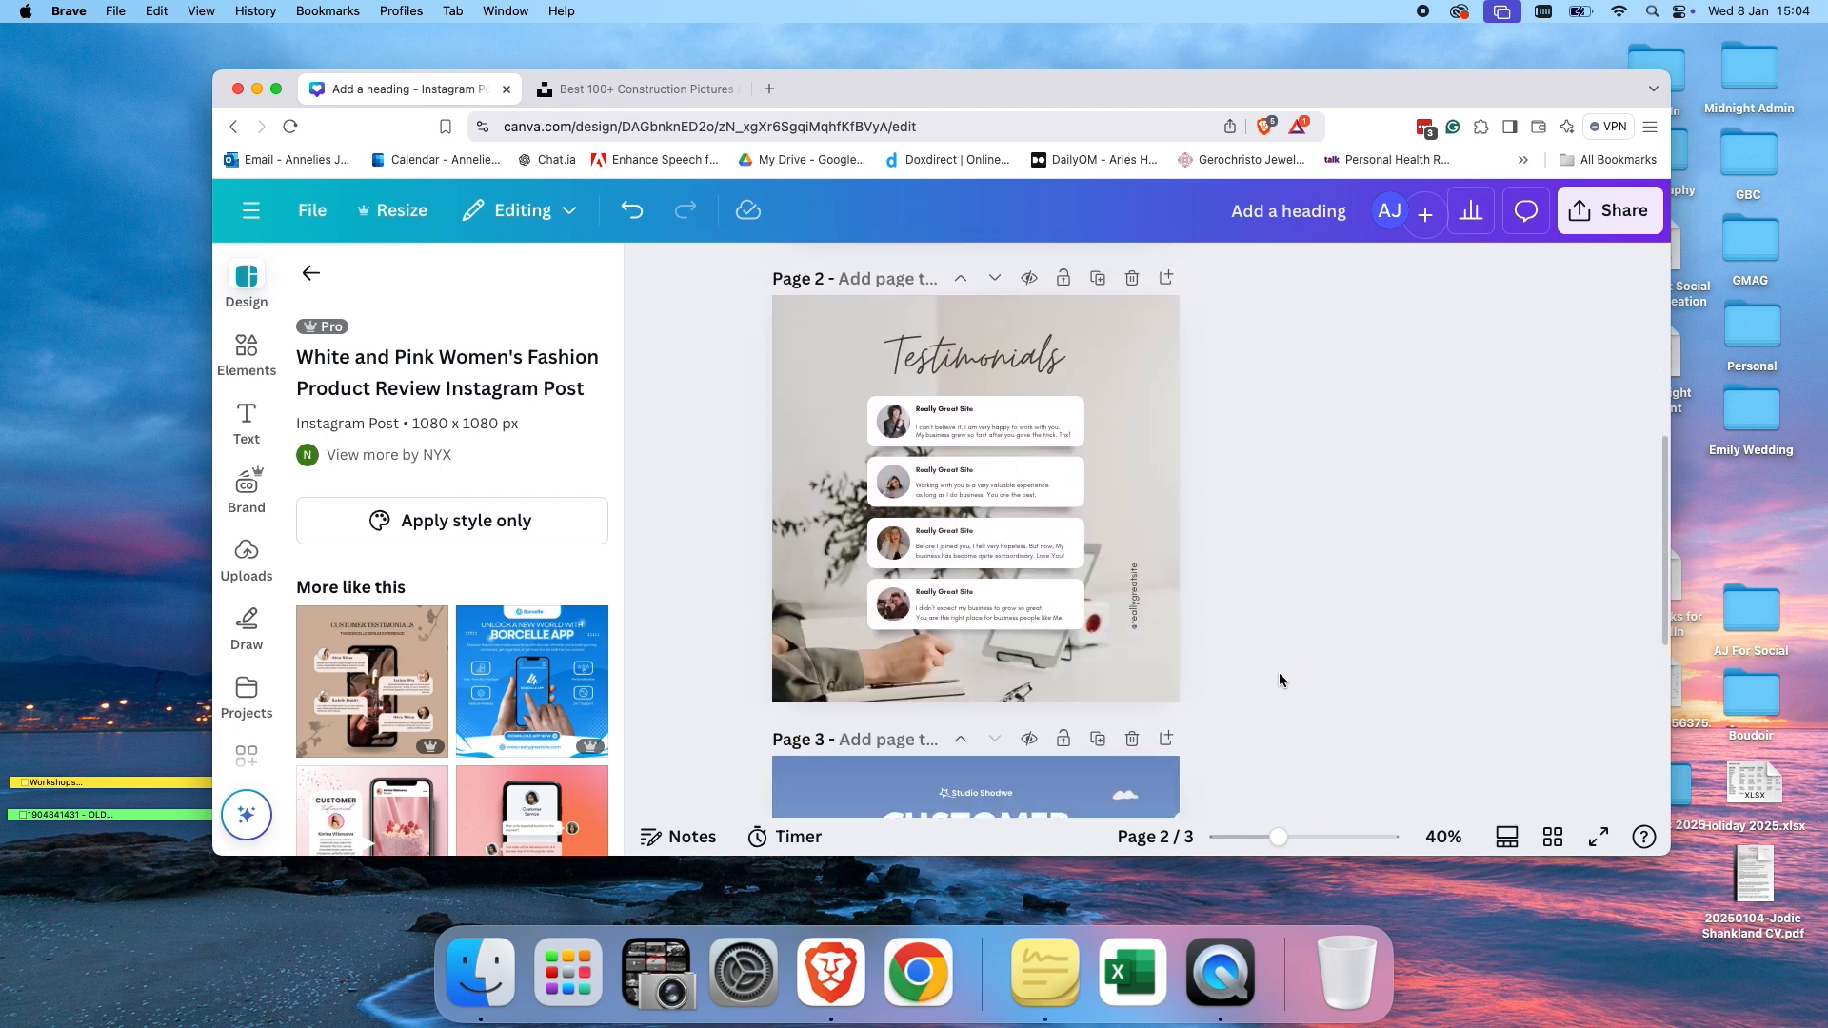
left_click(1142, 410)
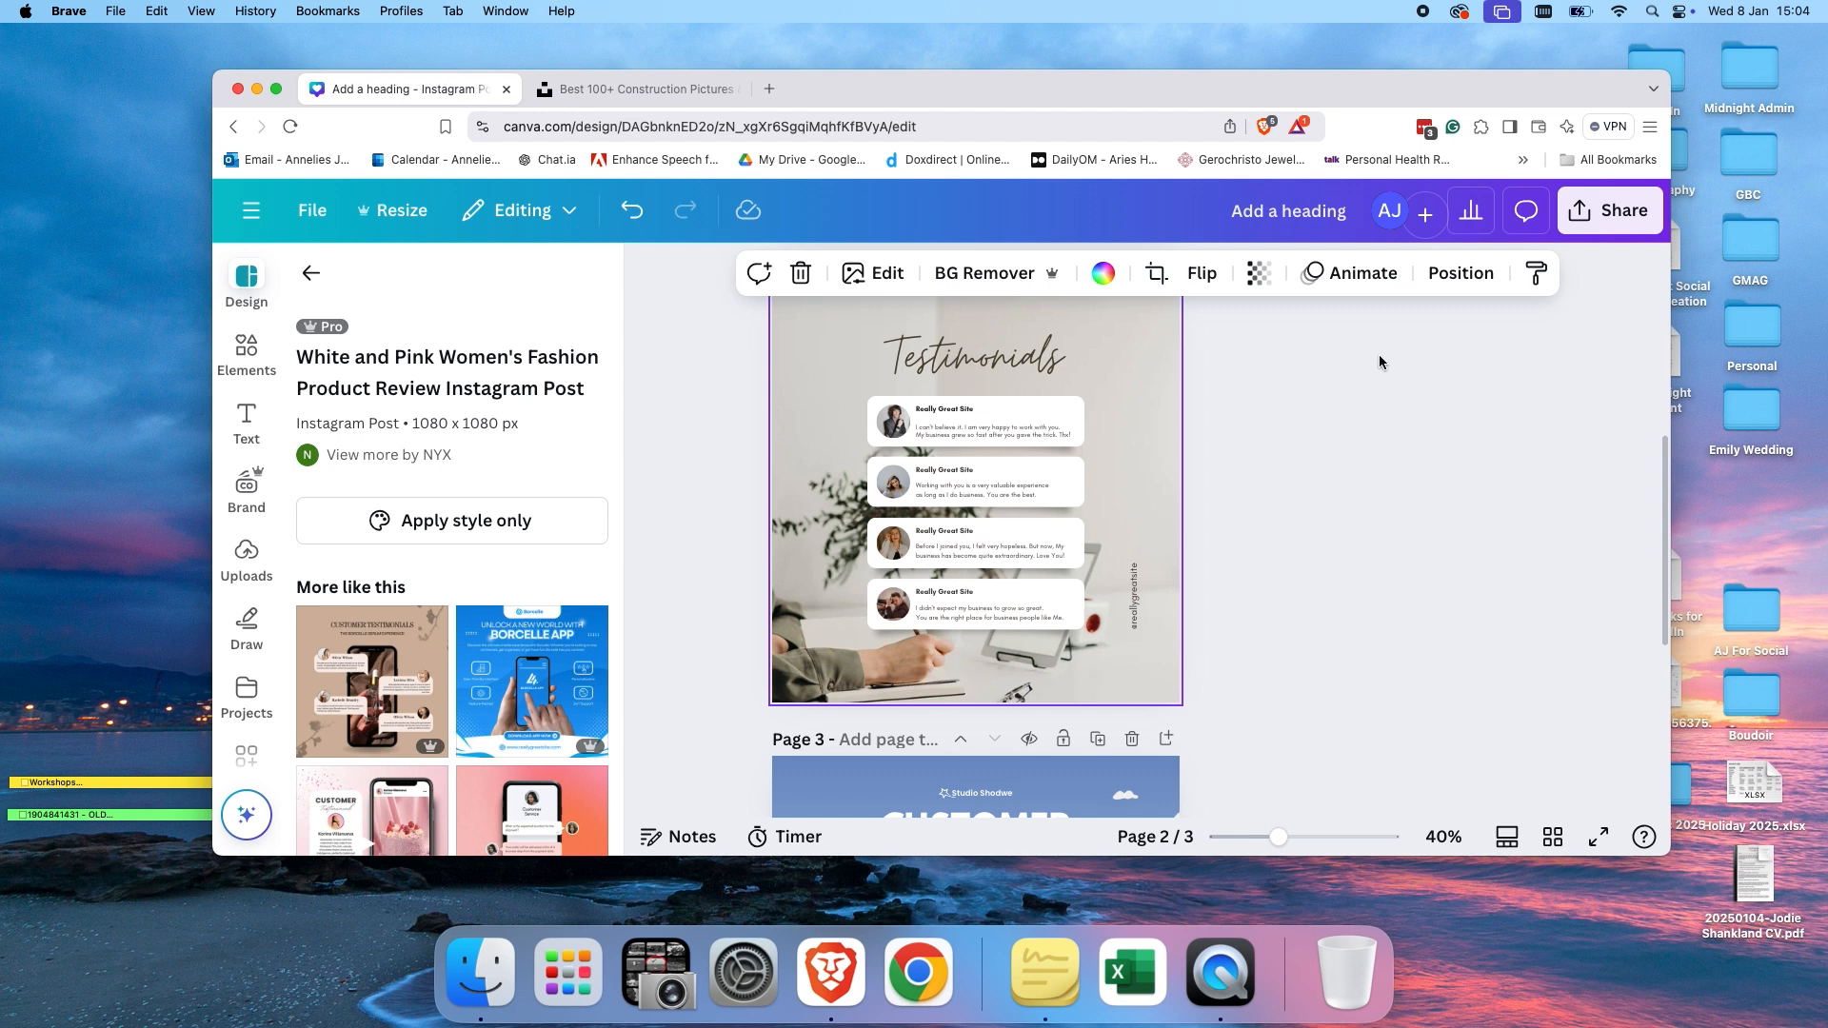
left_click(1354, 272)
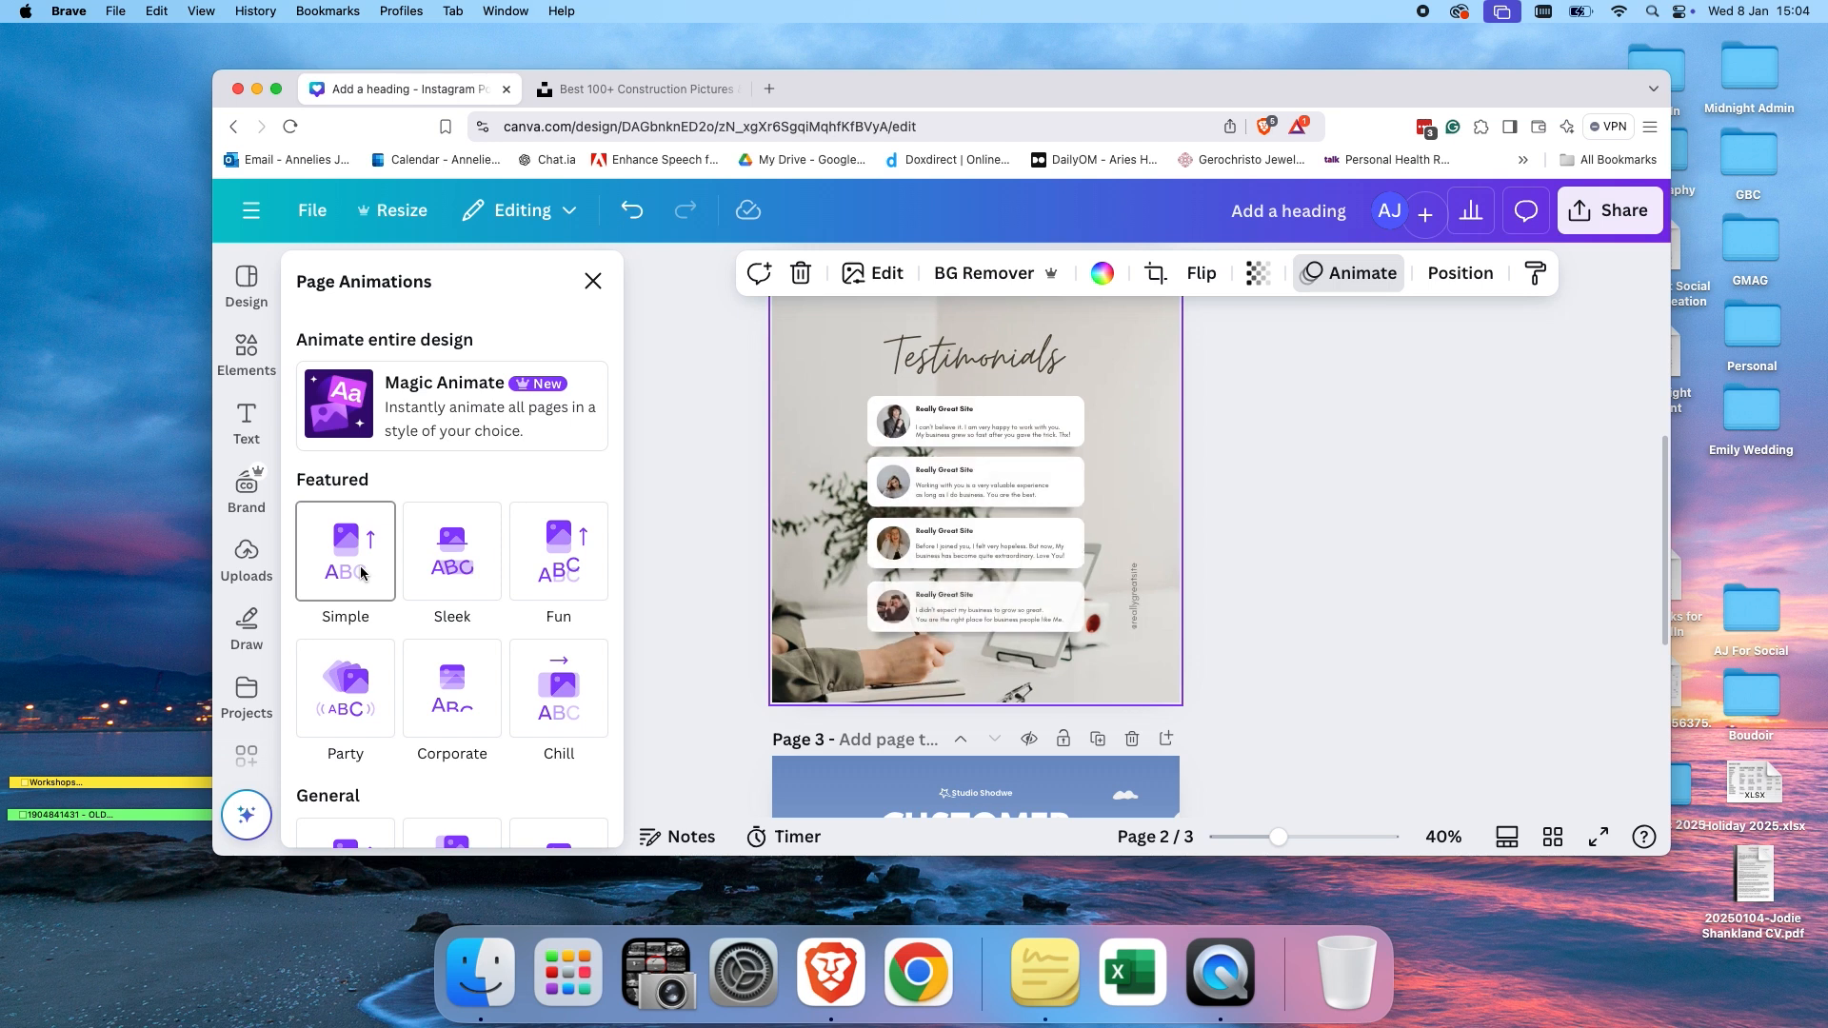
left_click(359, 705)
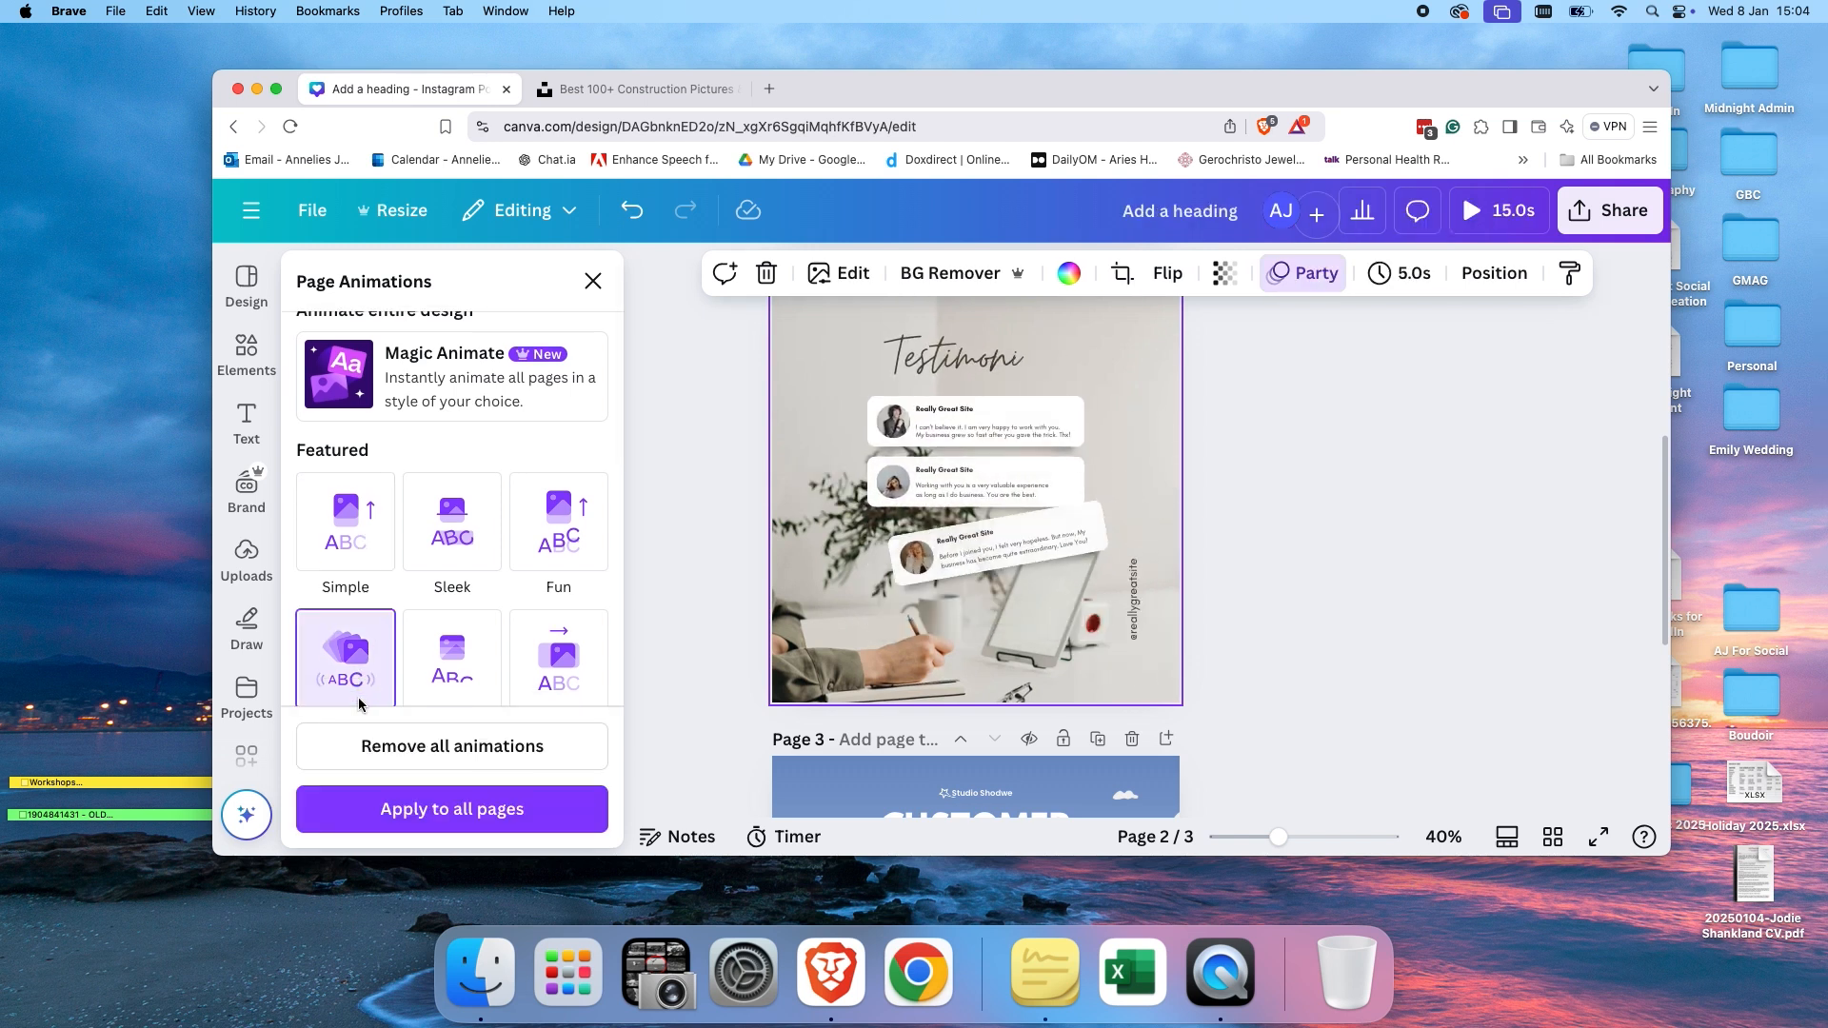
scroll(499, 592, "down", 4)
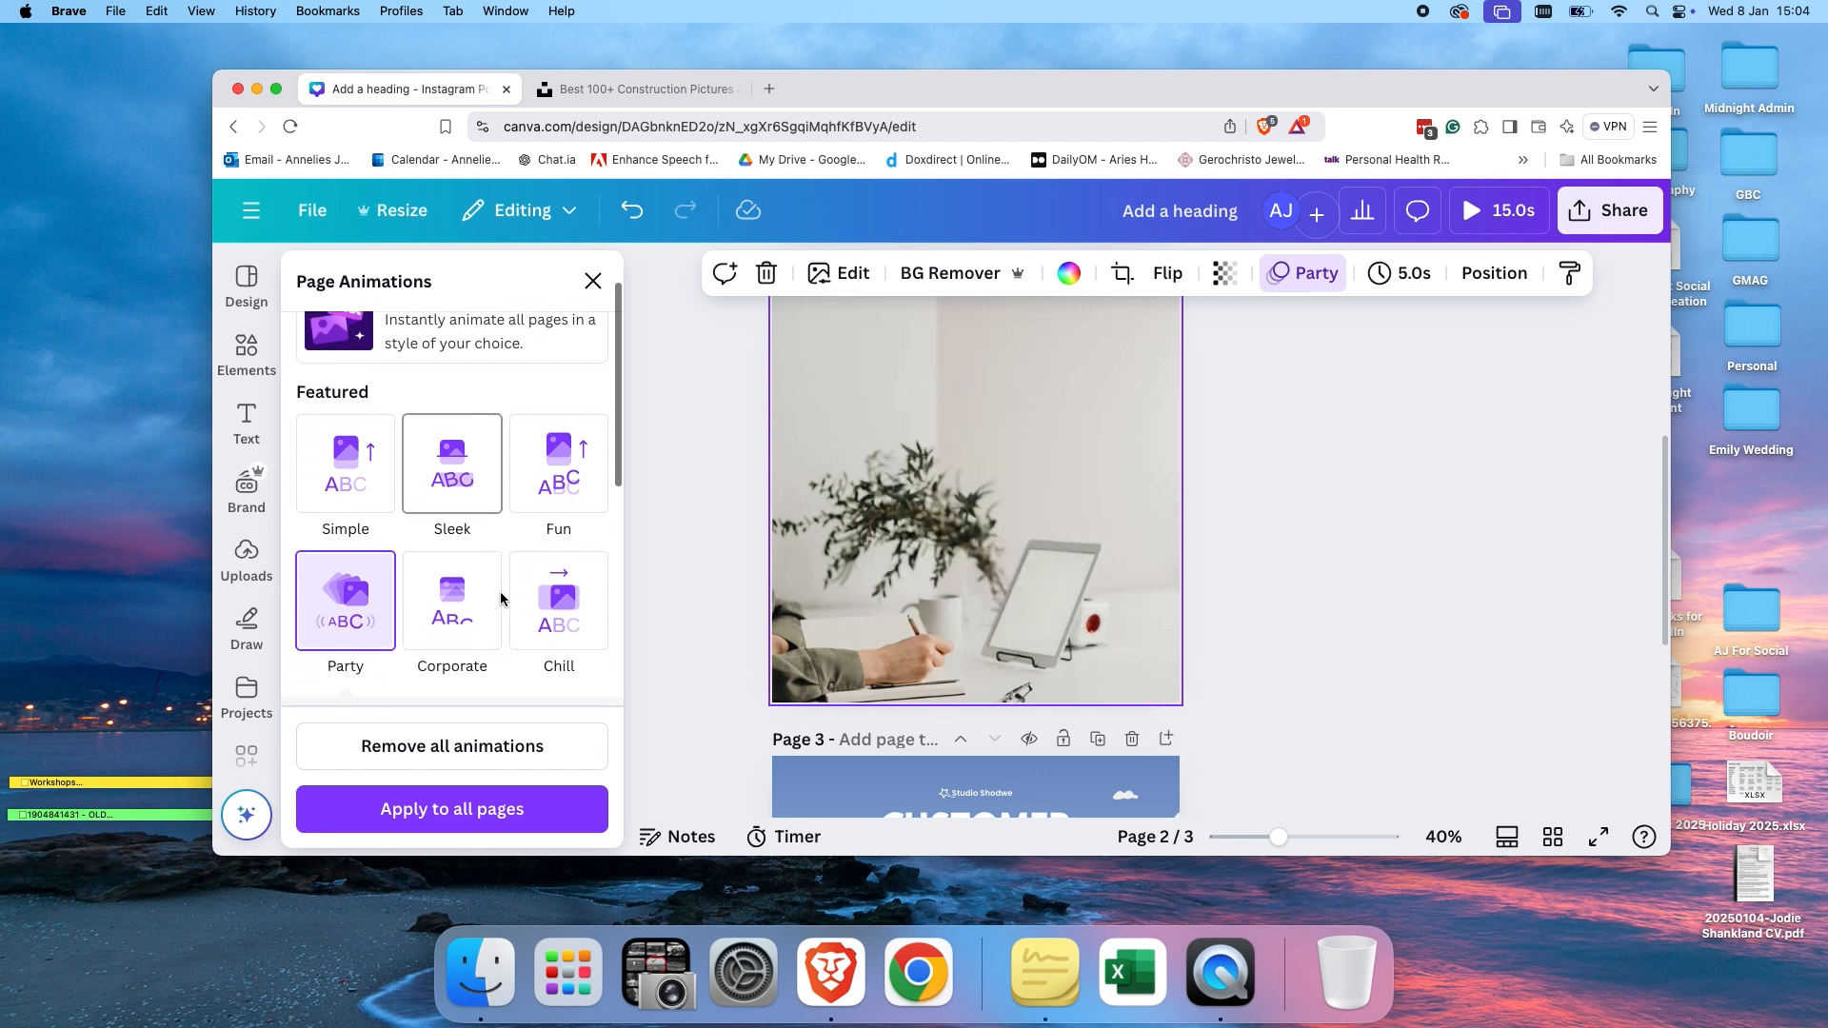
scroll(501, 598, "down", 1)
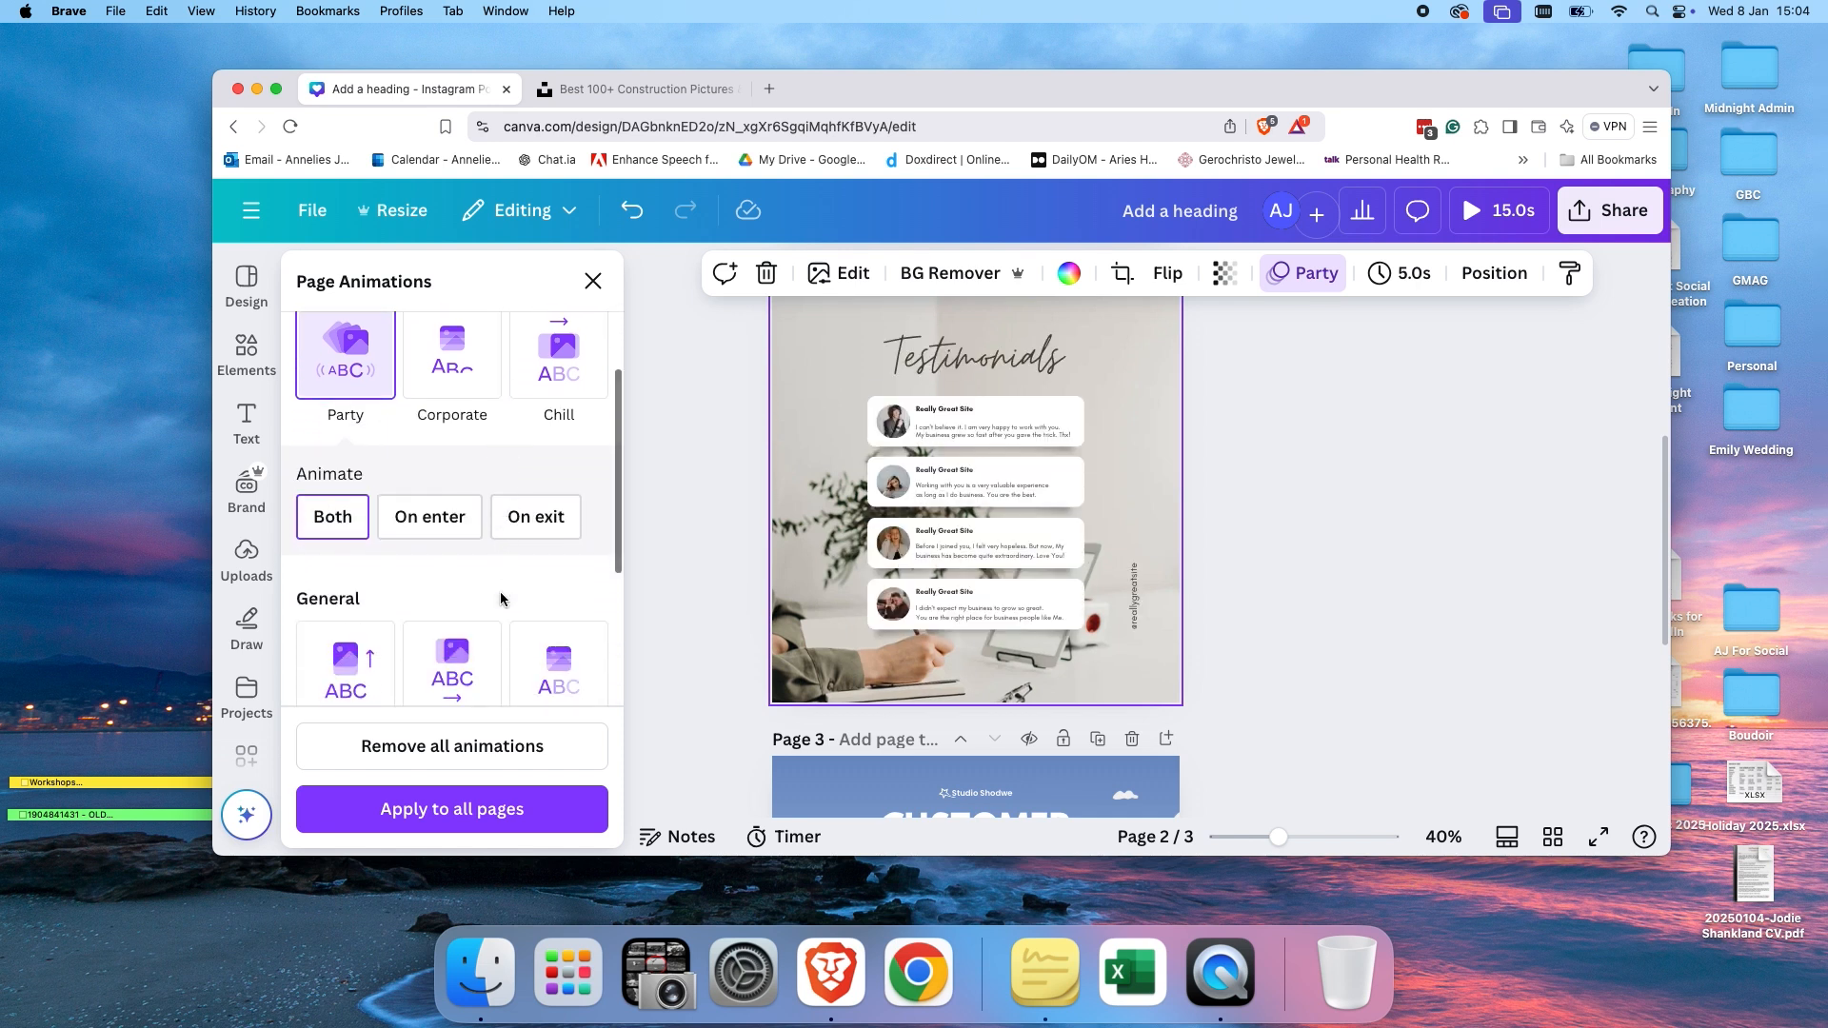
scroll(500, 597, "down", 3)
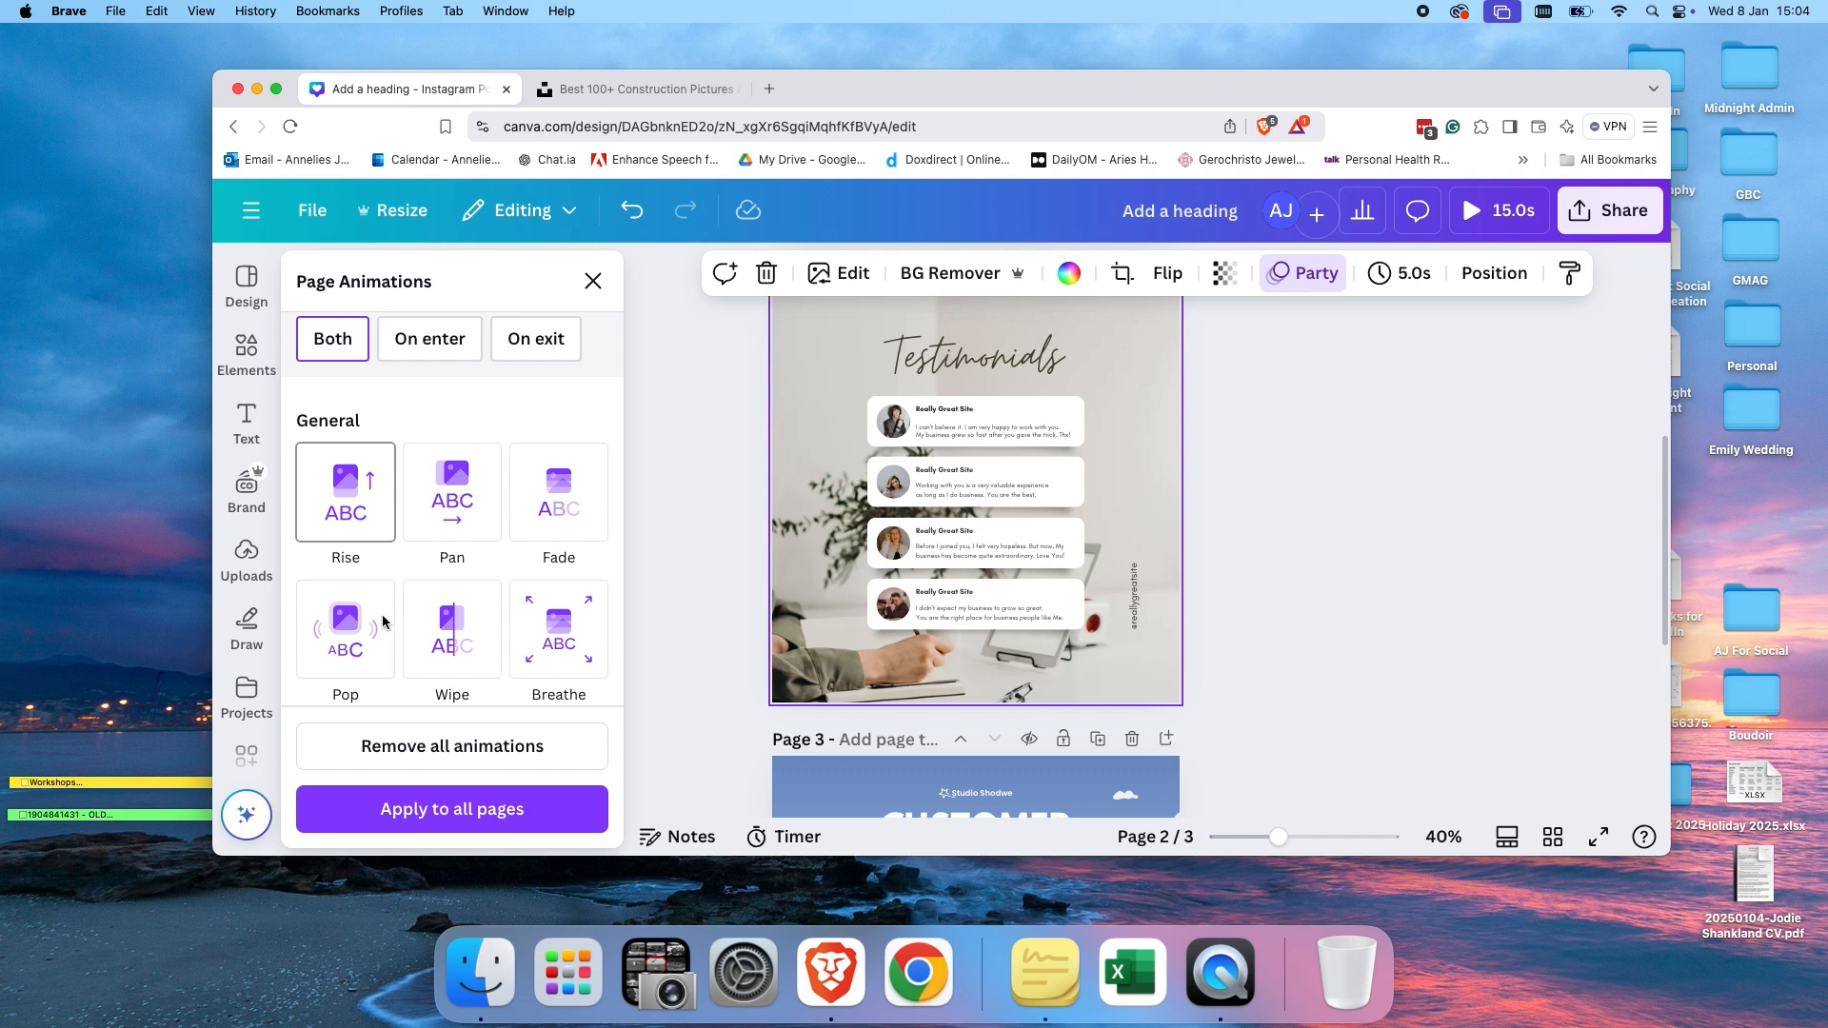
left_click(352, 653)
Apply the Party page animation to the customer reviews page and to all pages.
scroll(1190, 609, "down", 3)
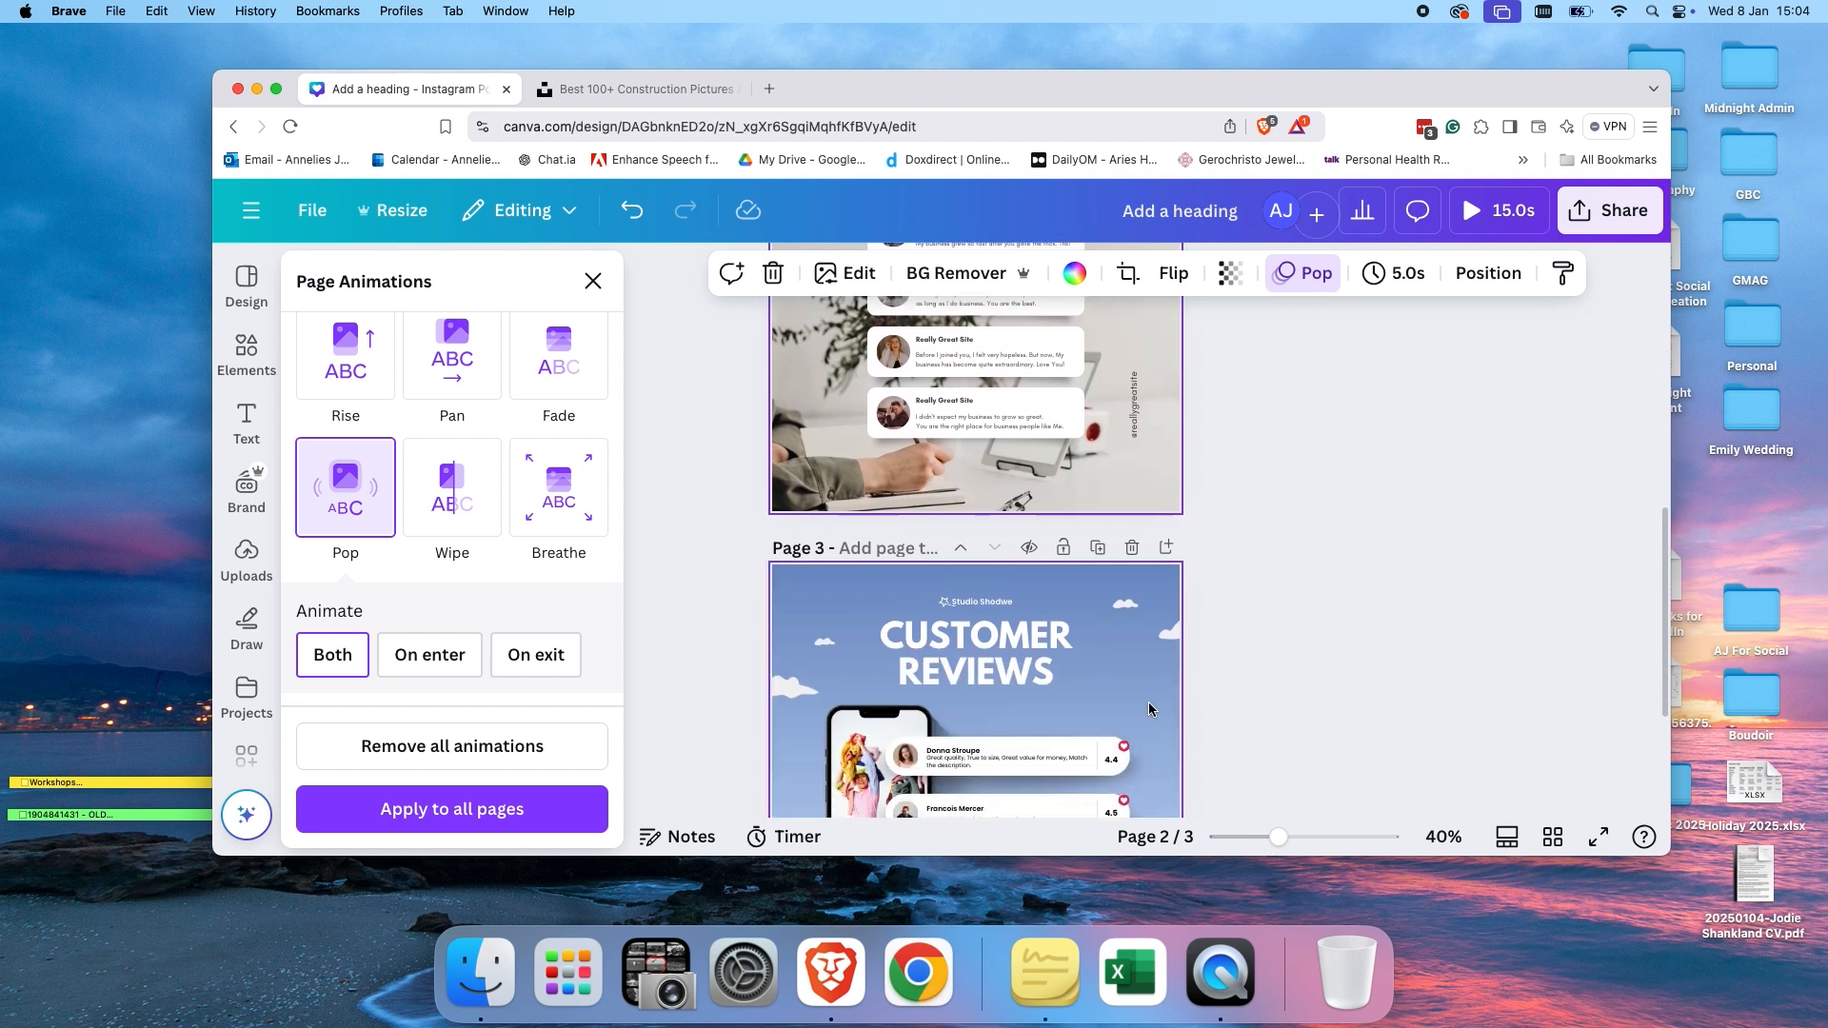
scroll(1148, 709, "down", 2)
left_click(1152, 582)
left_click(1153, 564)
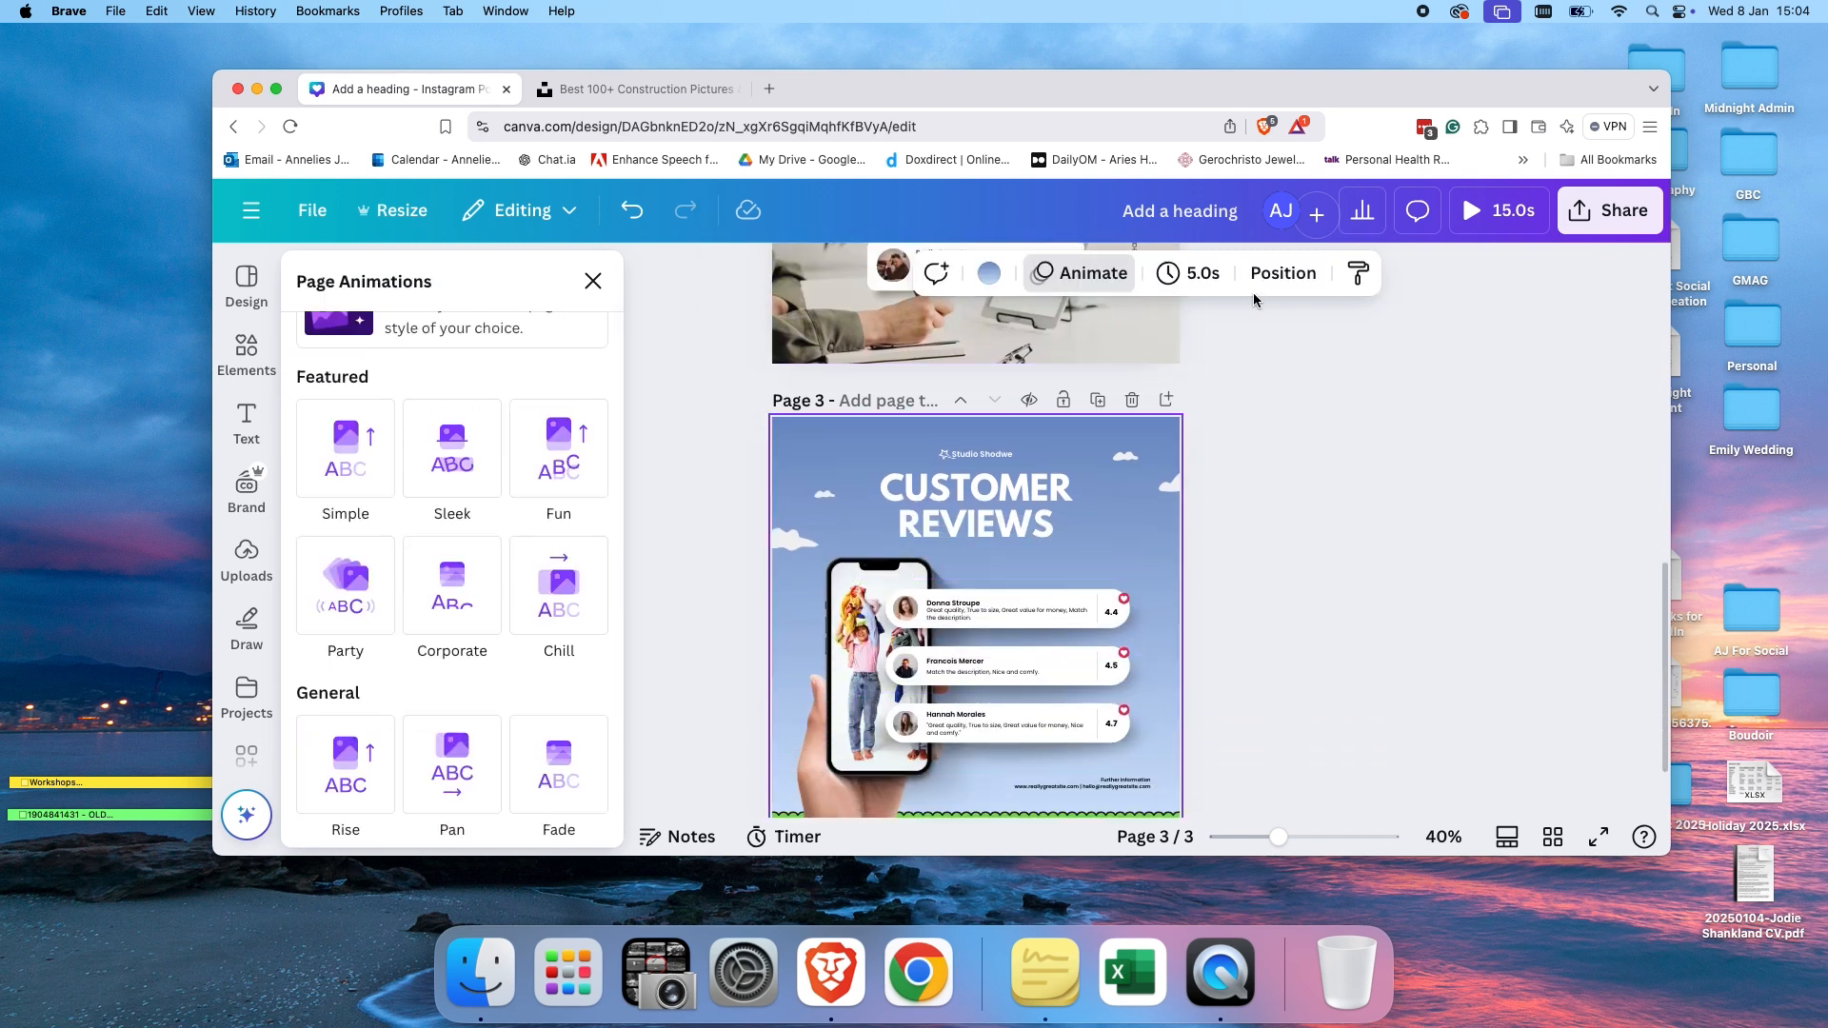
left_click(358, 605)
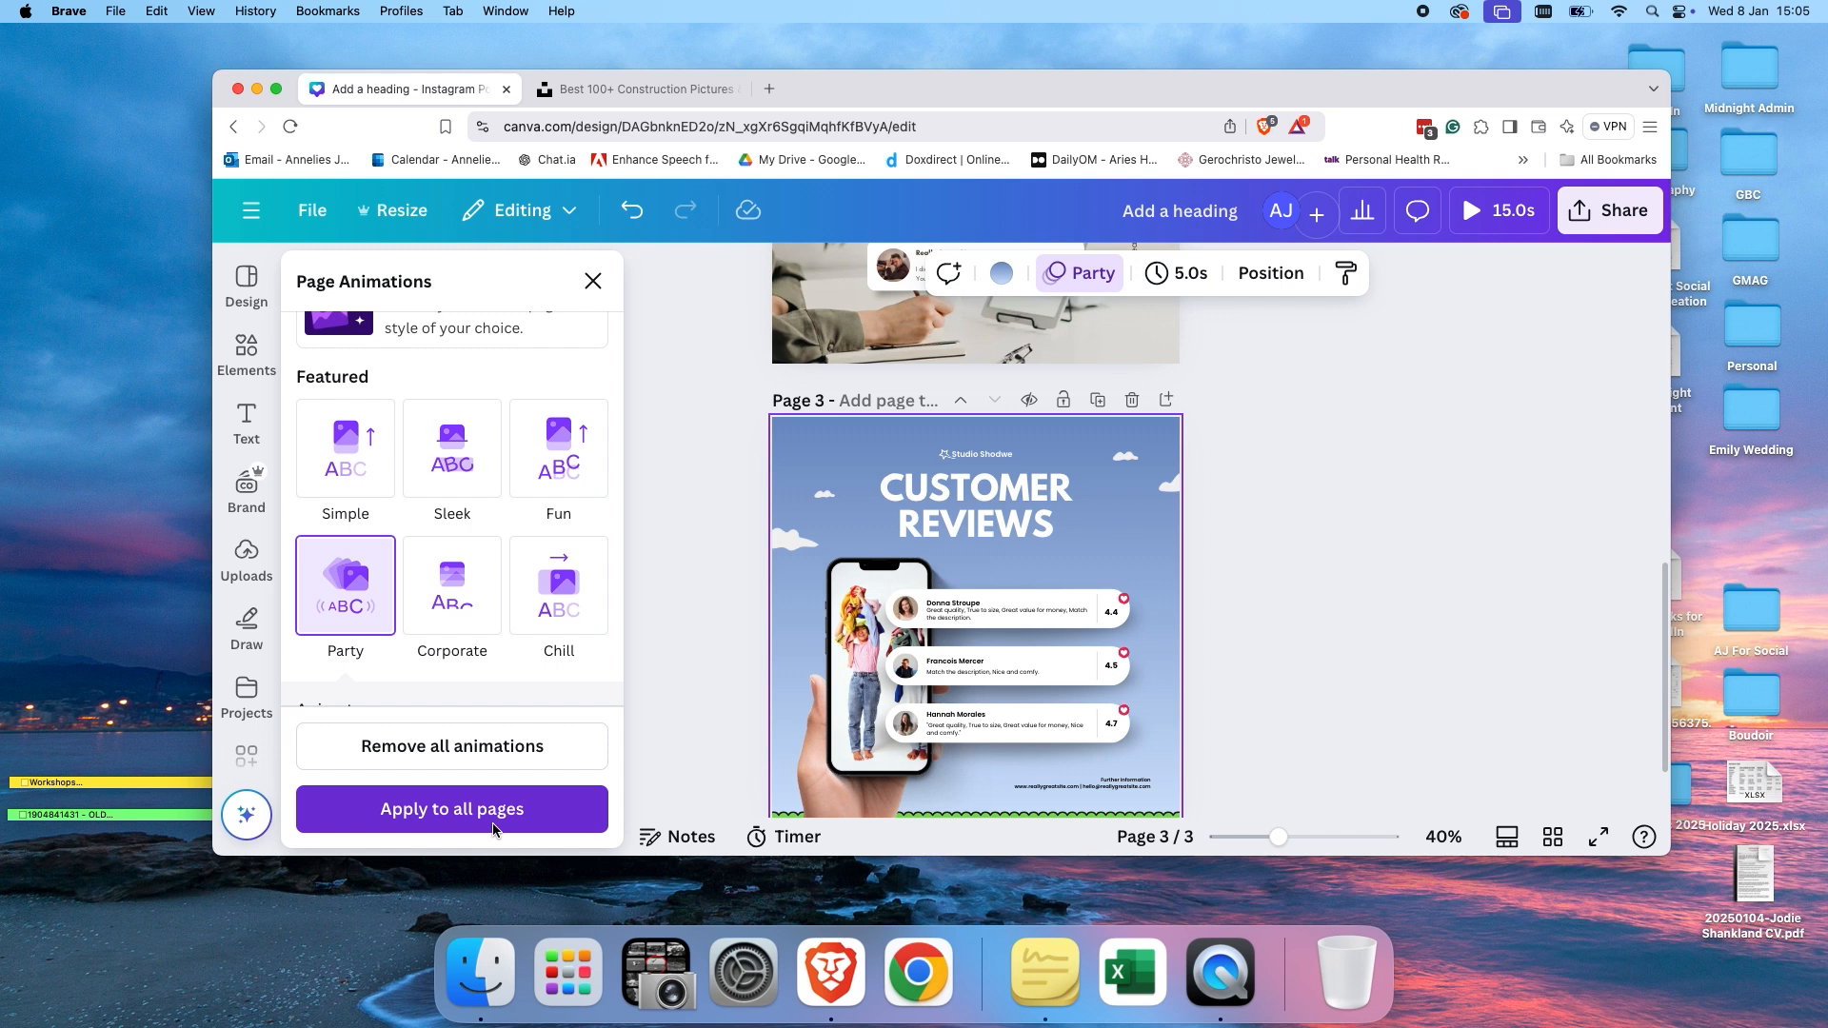
left_click(492, 808)
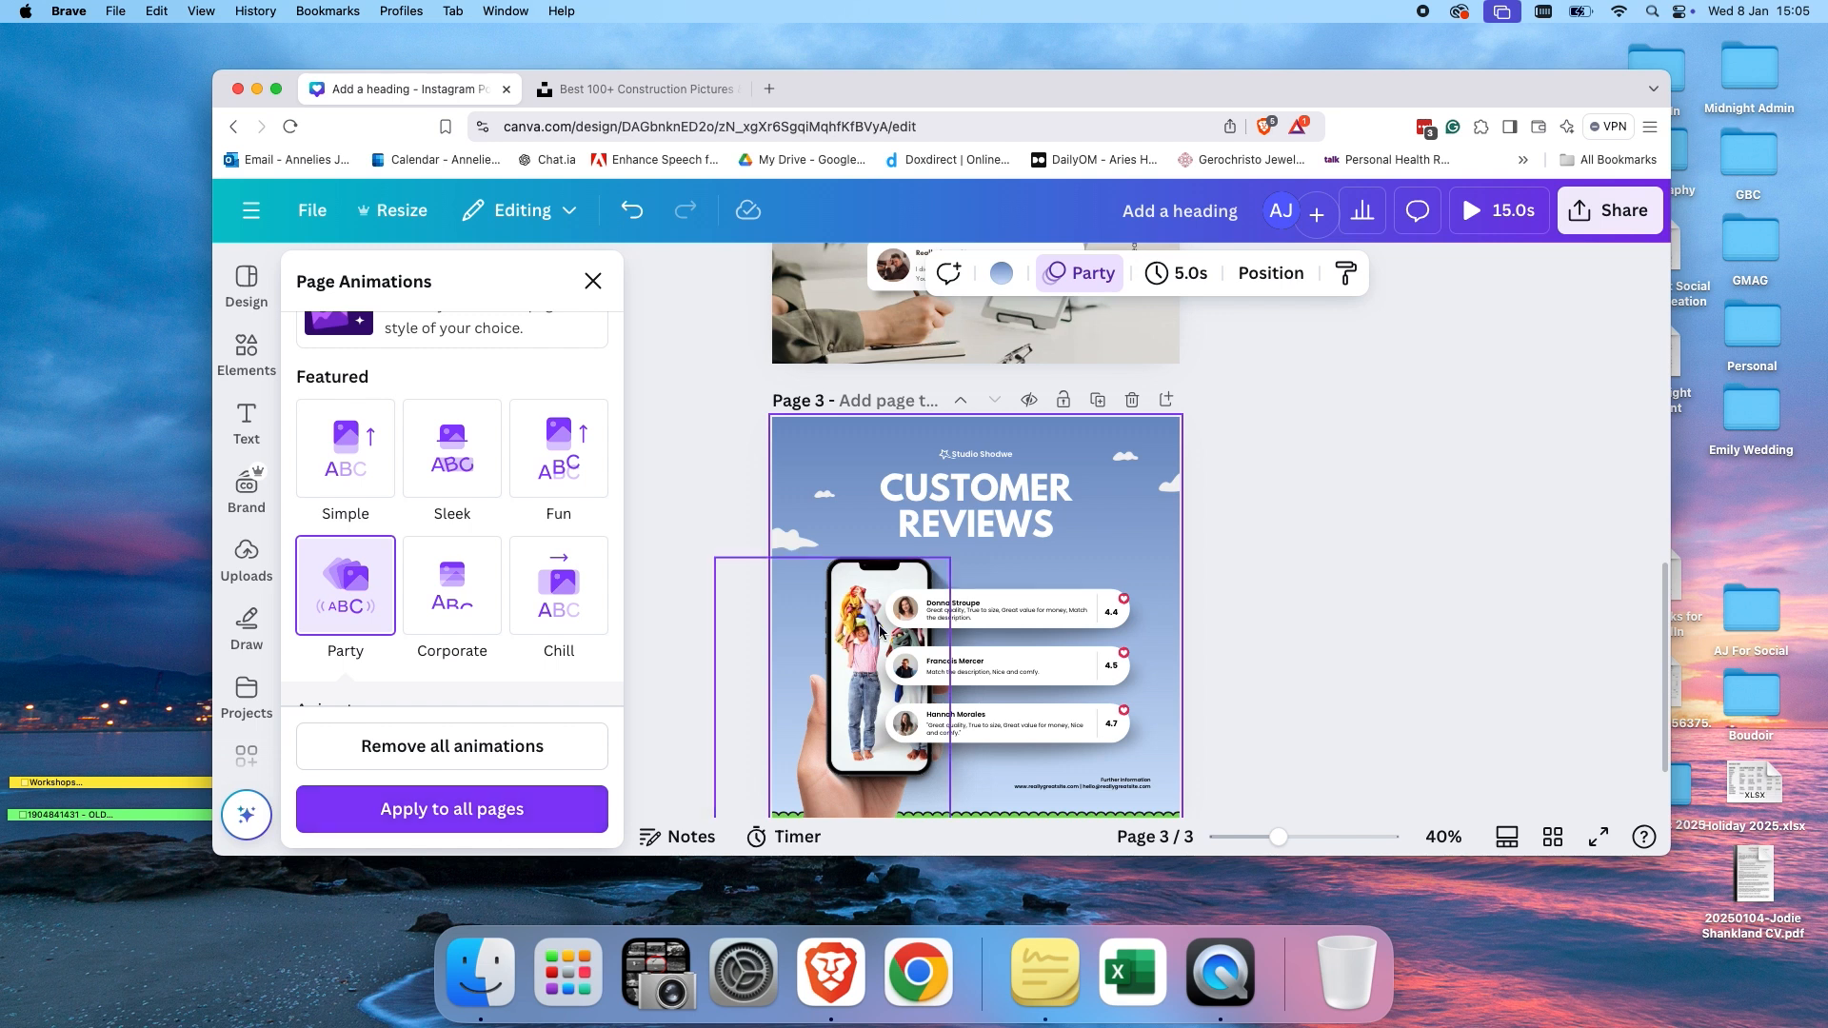
Delete the first page with the construction photo heading.
scroll(1299, 592, "up", 2)
scroll(1298, 592, "up", 7)
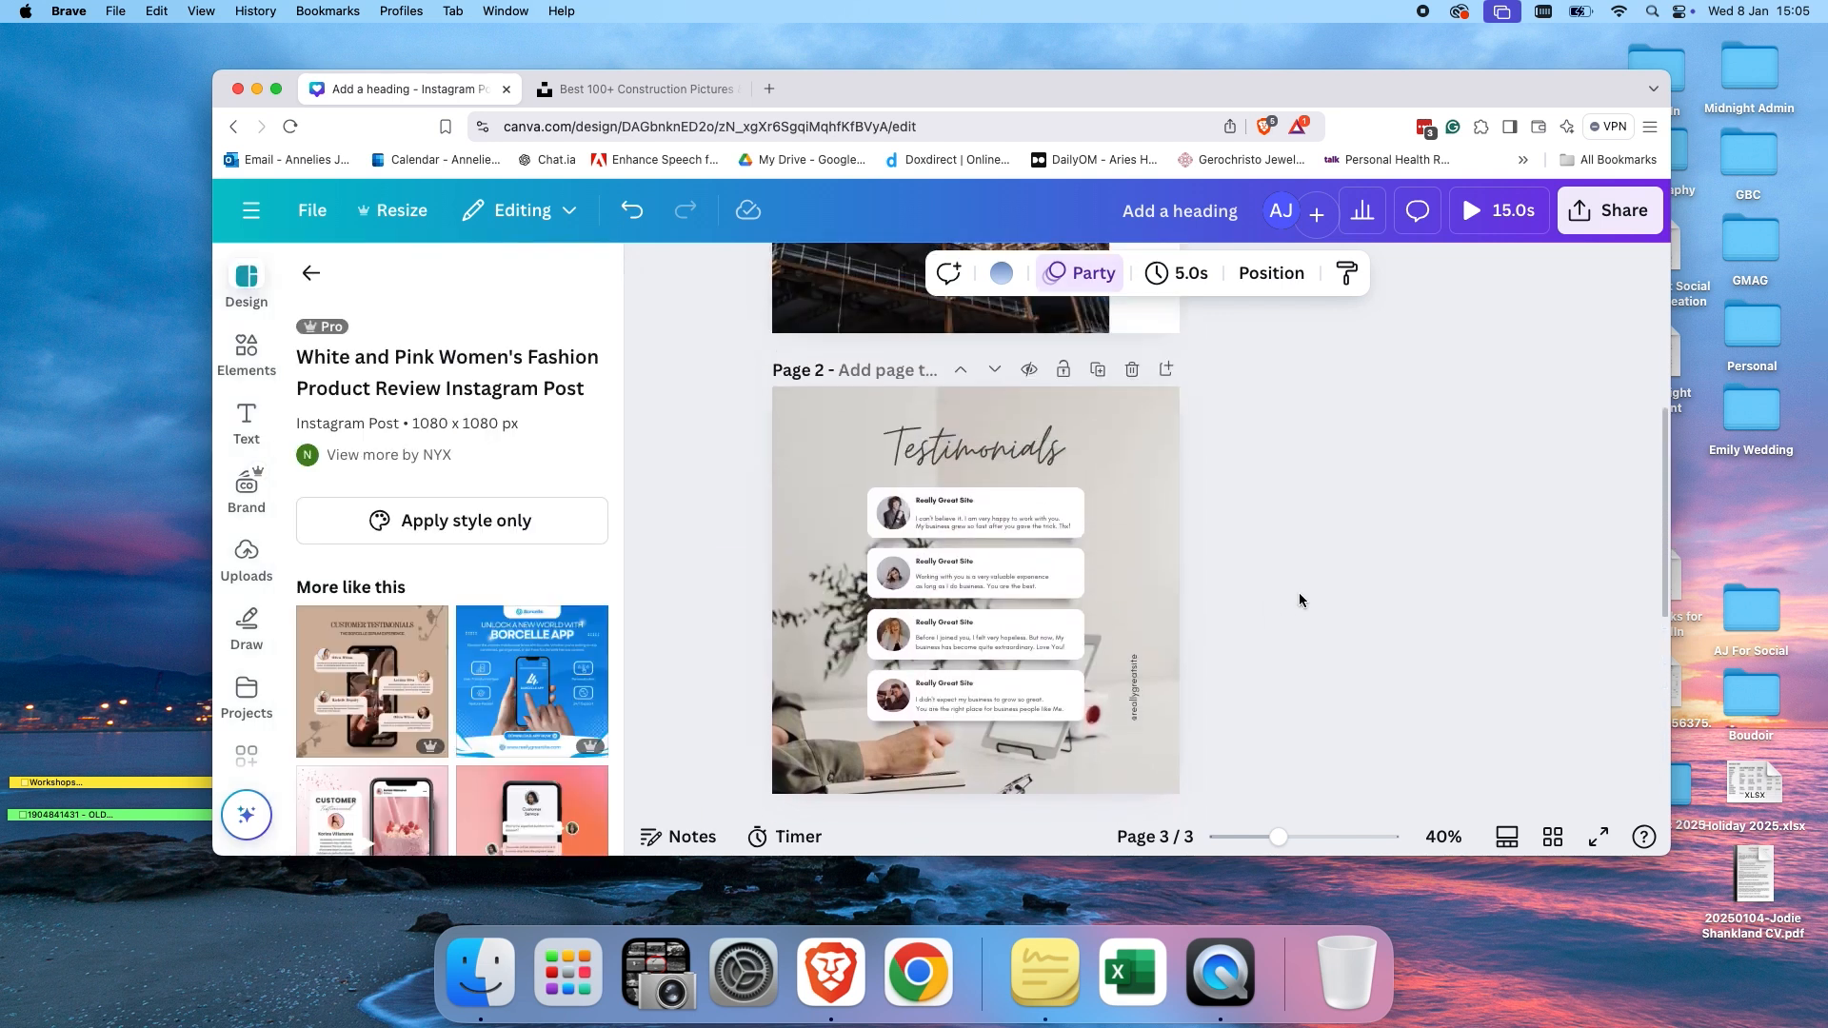
left_click(1131, 318)
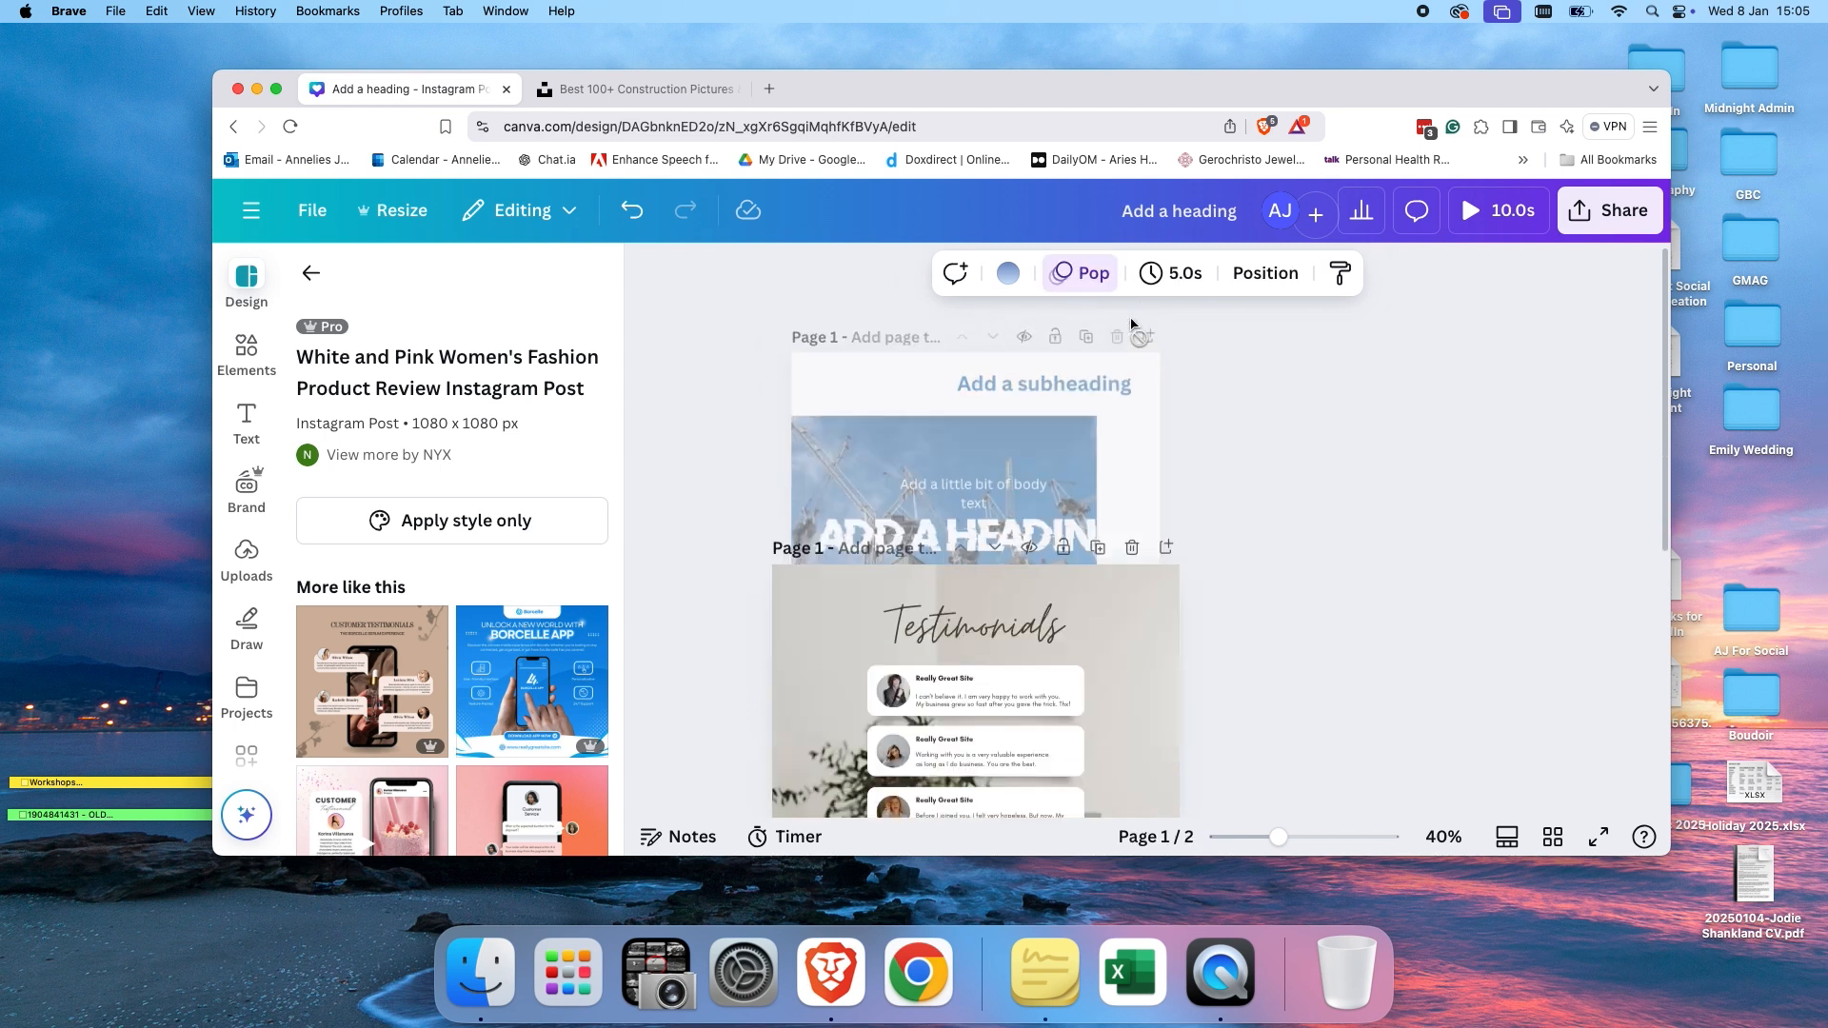
Open the design's download options and set the file type to MP4 Video.
scroll(1094, 627, "down", 4)
scroll(1094, 627, "up", 5)
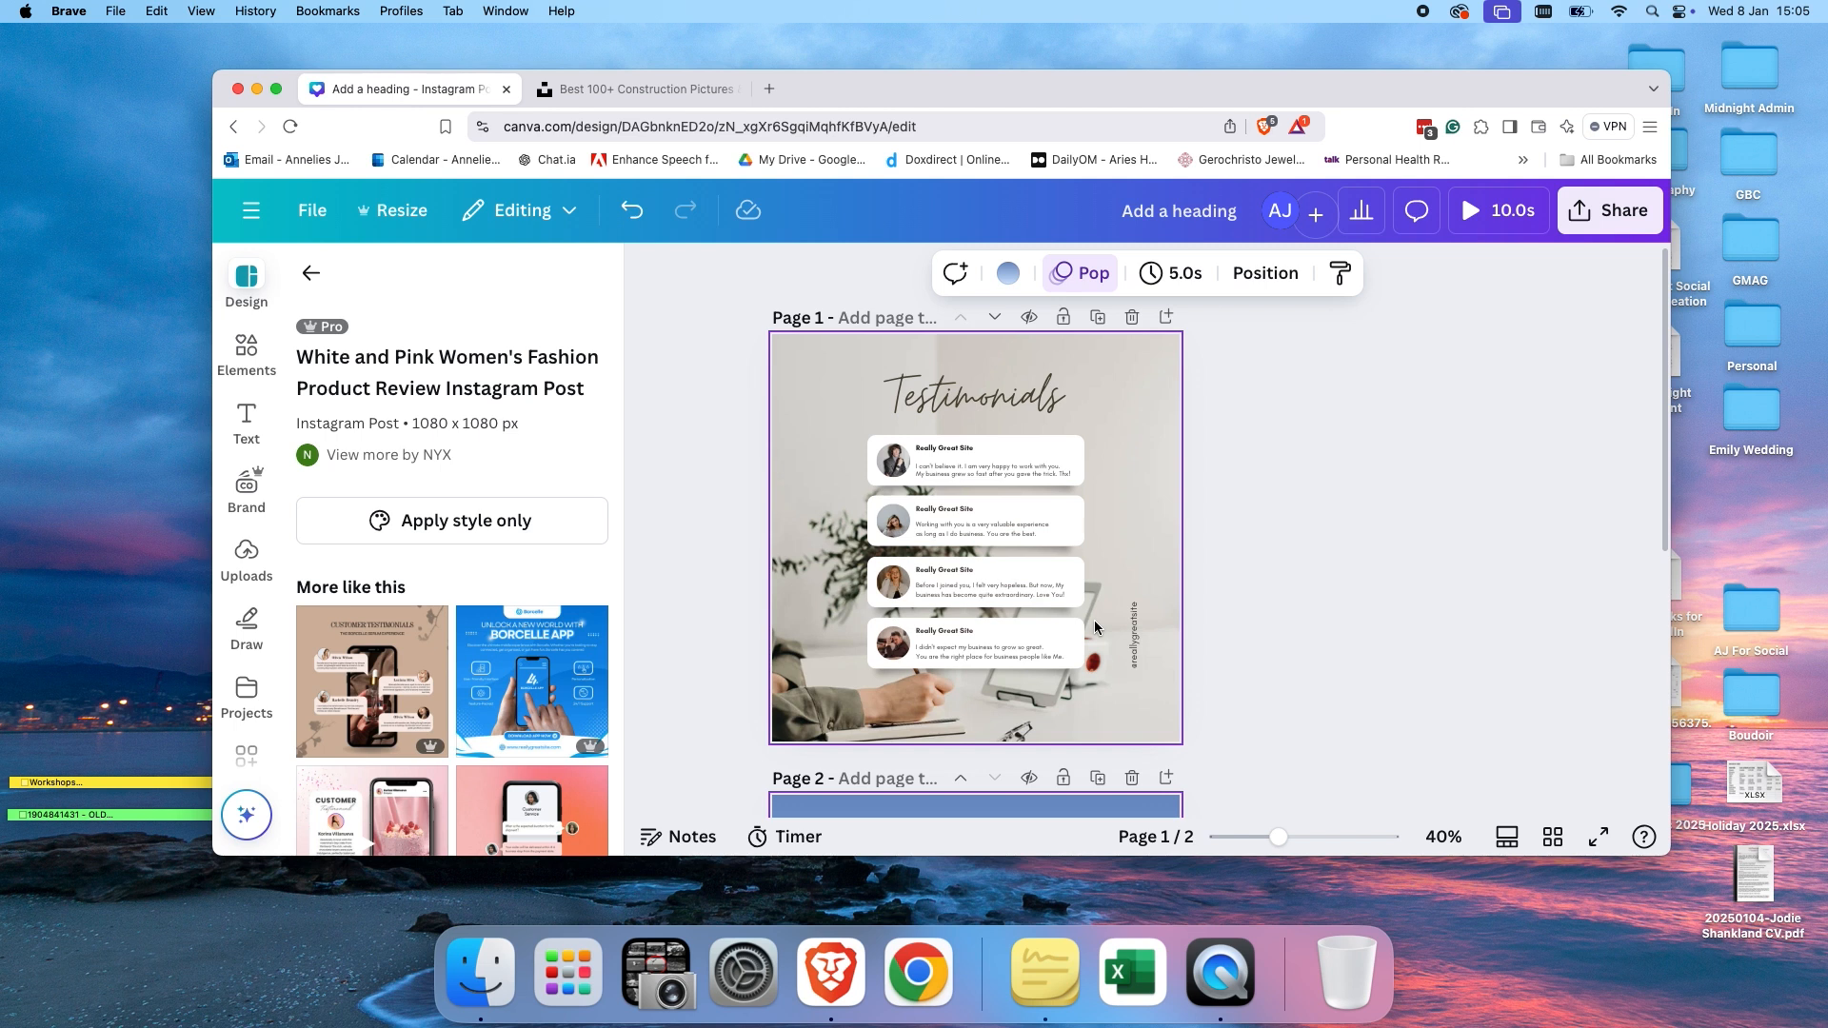
left_click(1577, 234)
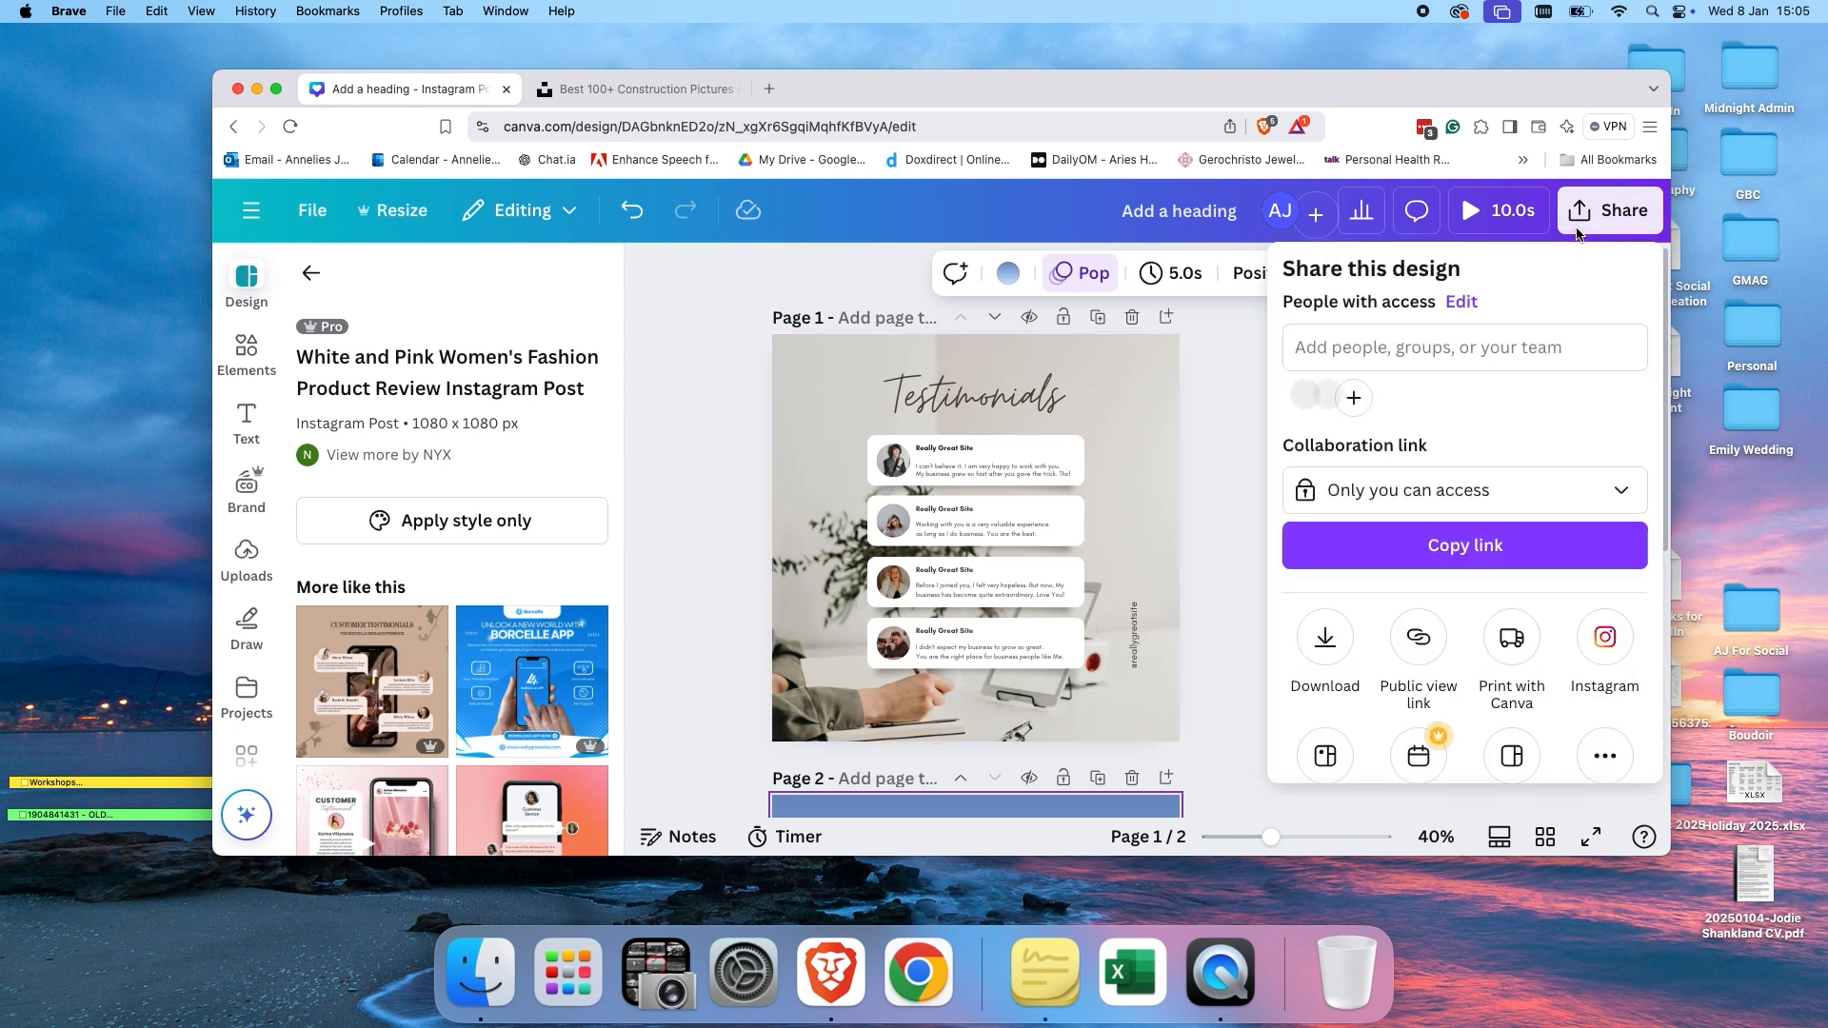
scroll(1331, 610, "down", 2)
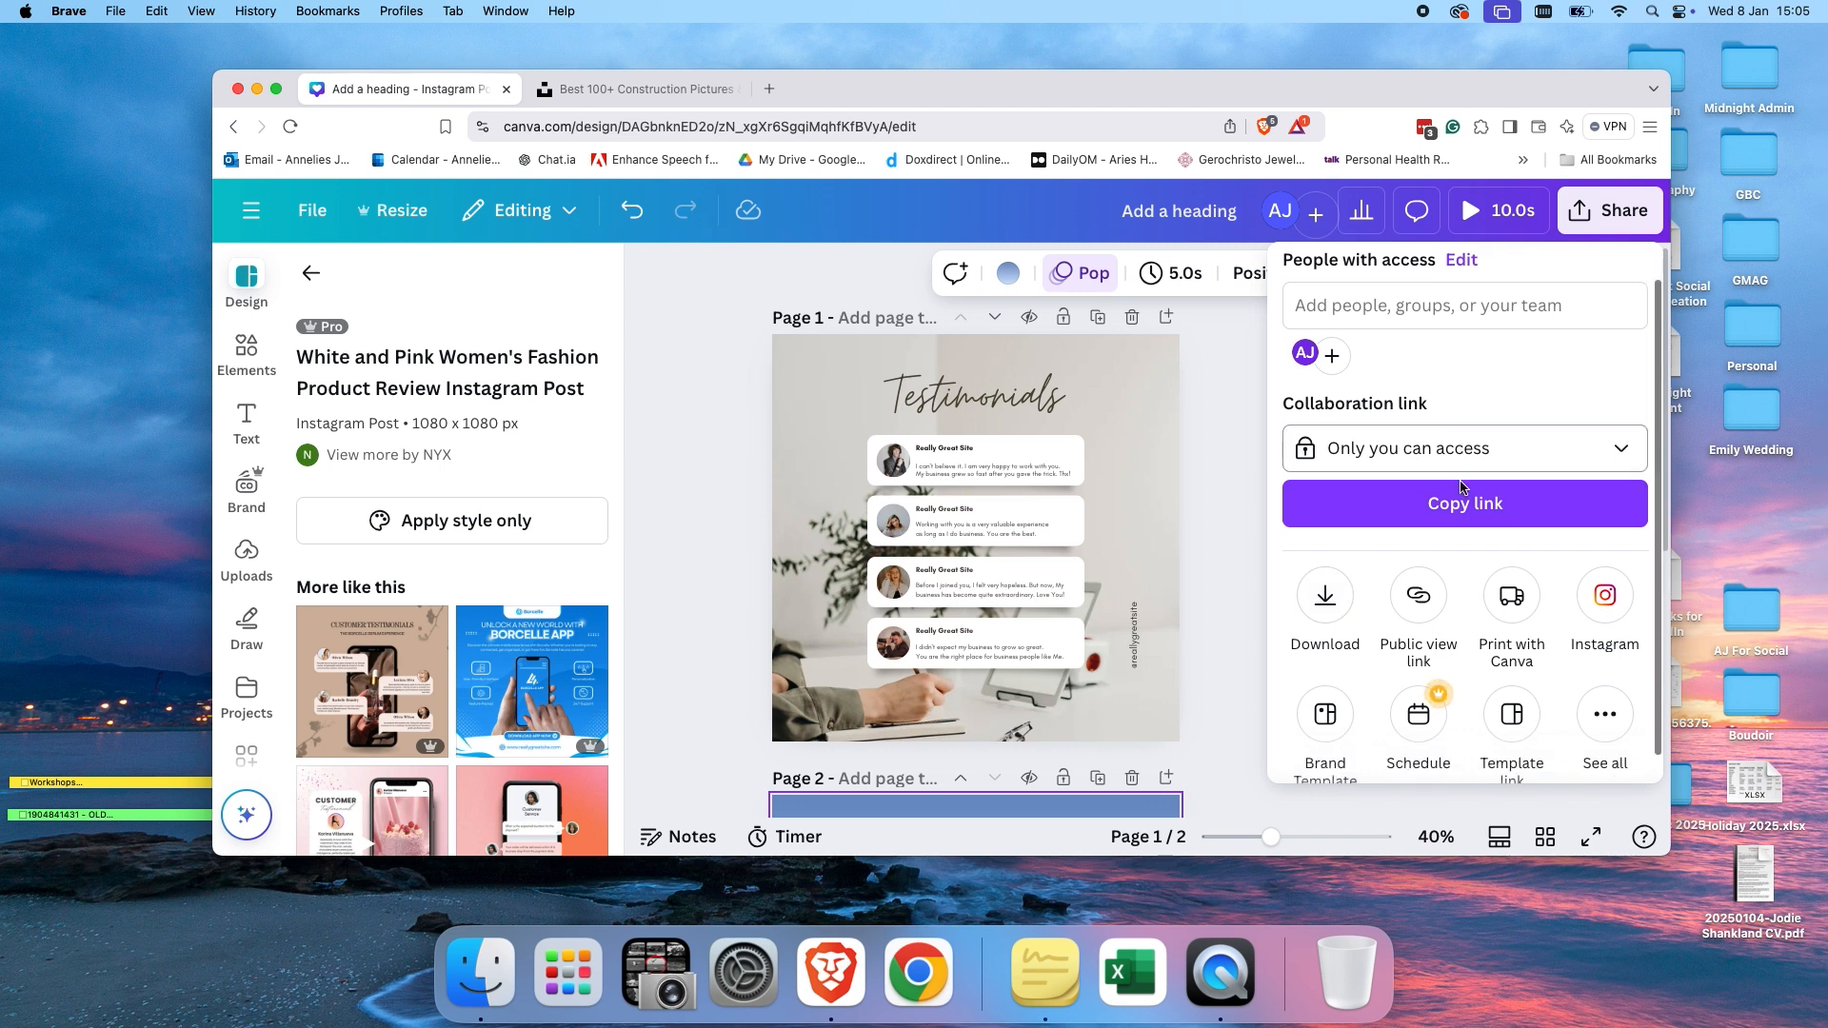
left_click(1327, 581)
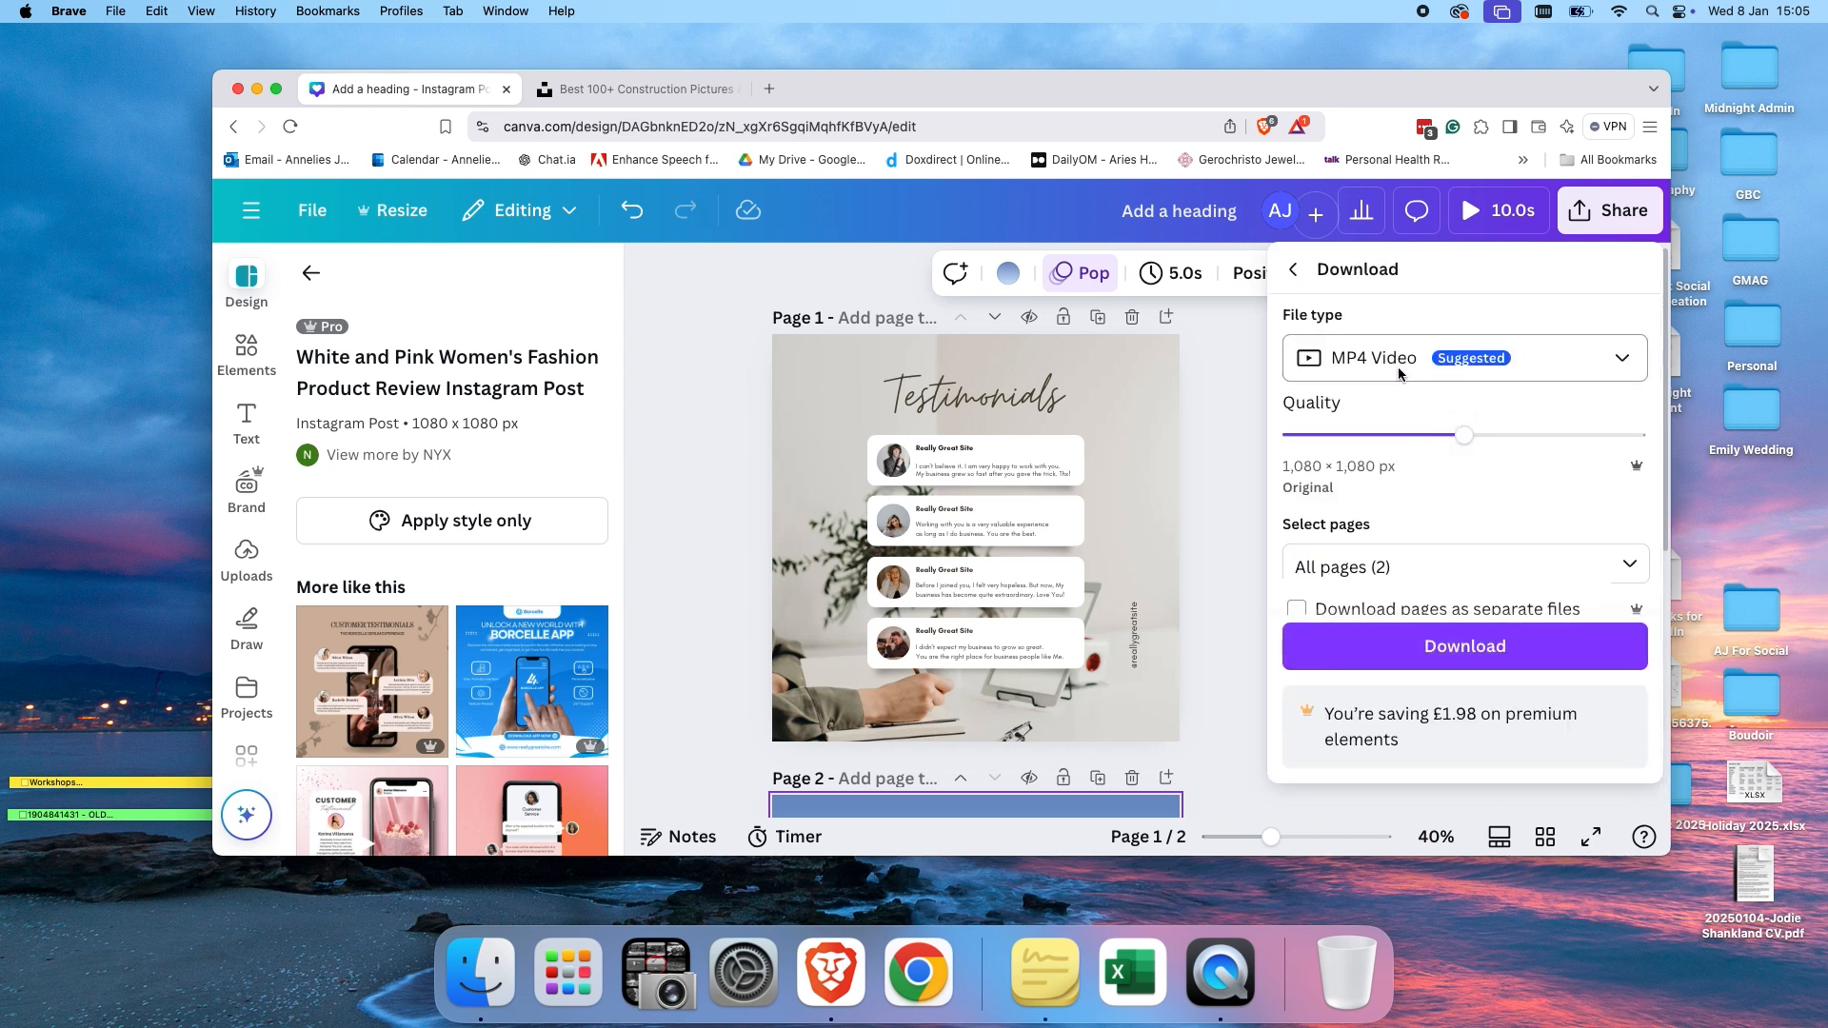
left_click(1569, 367)
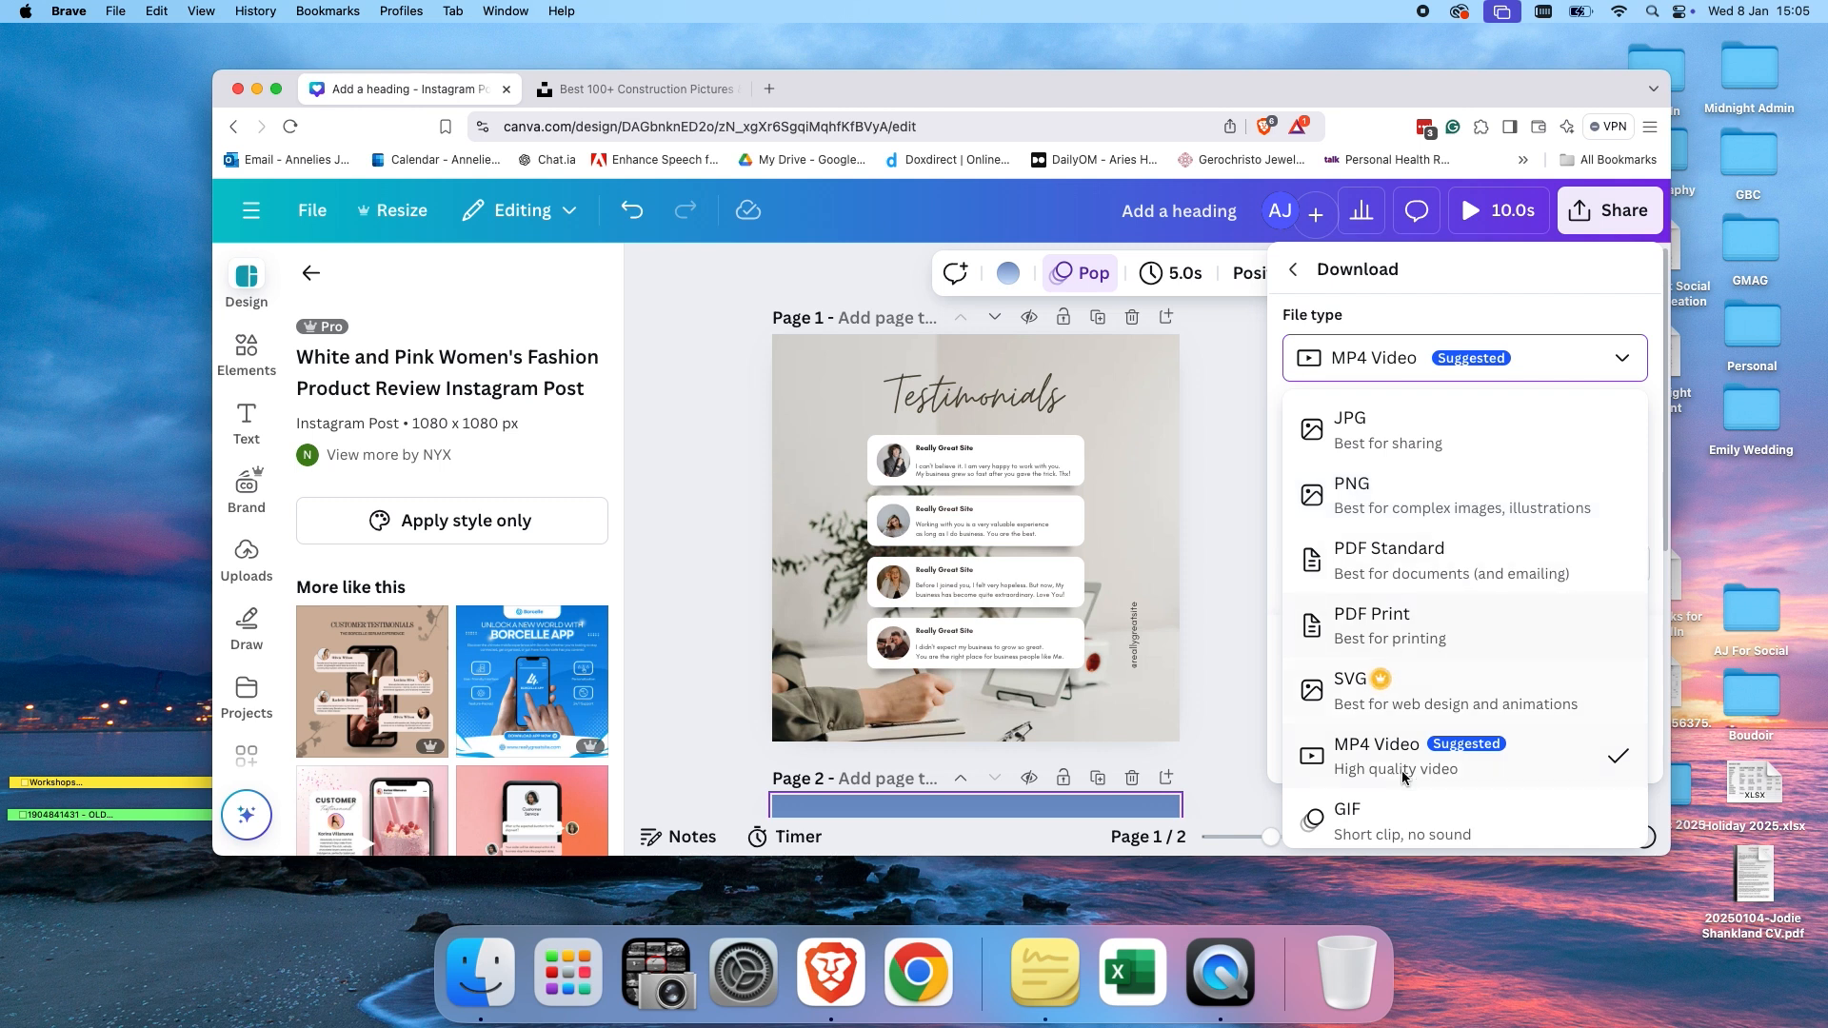
left_click(1376, 775)
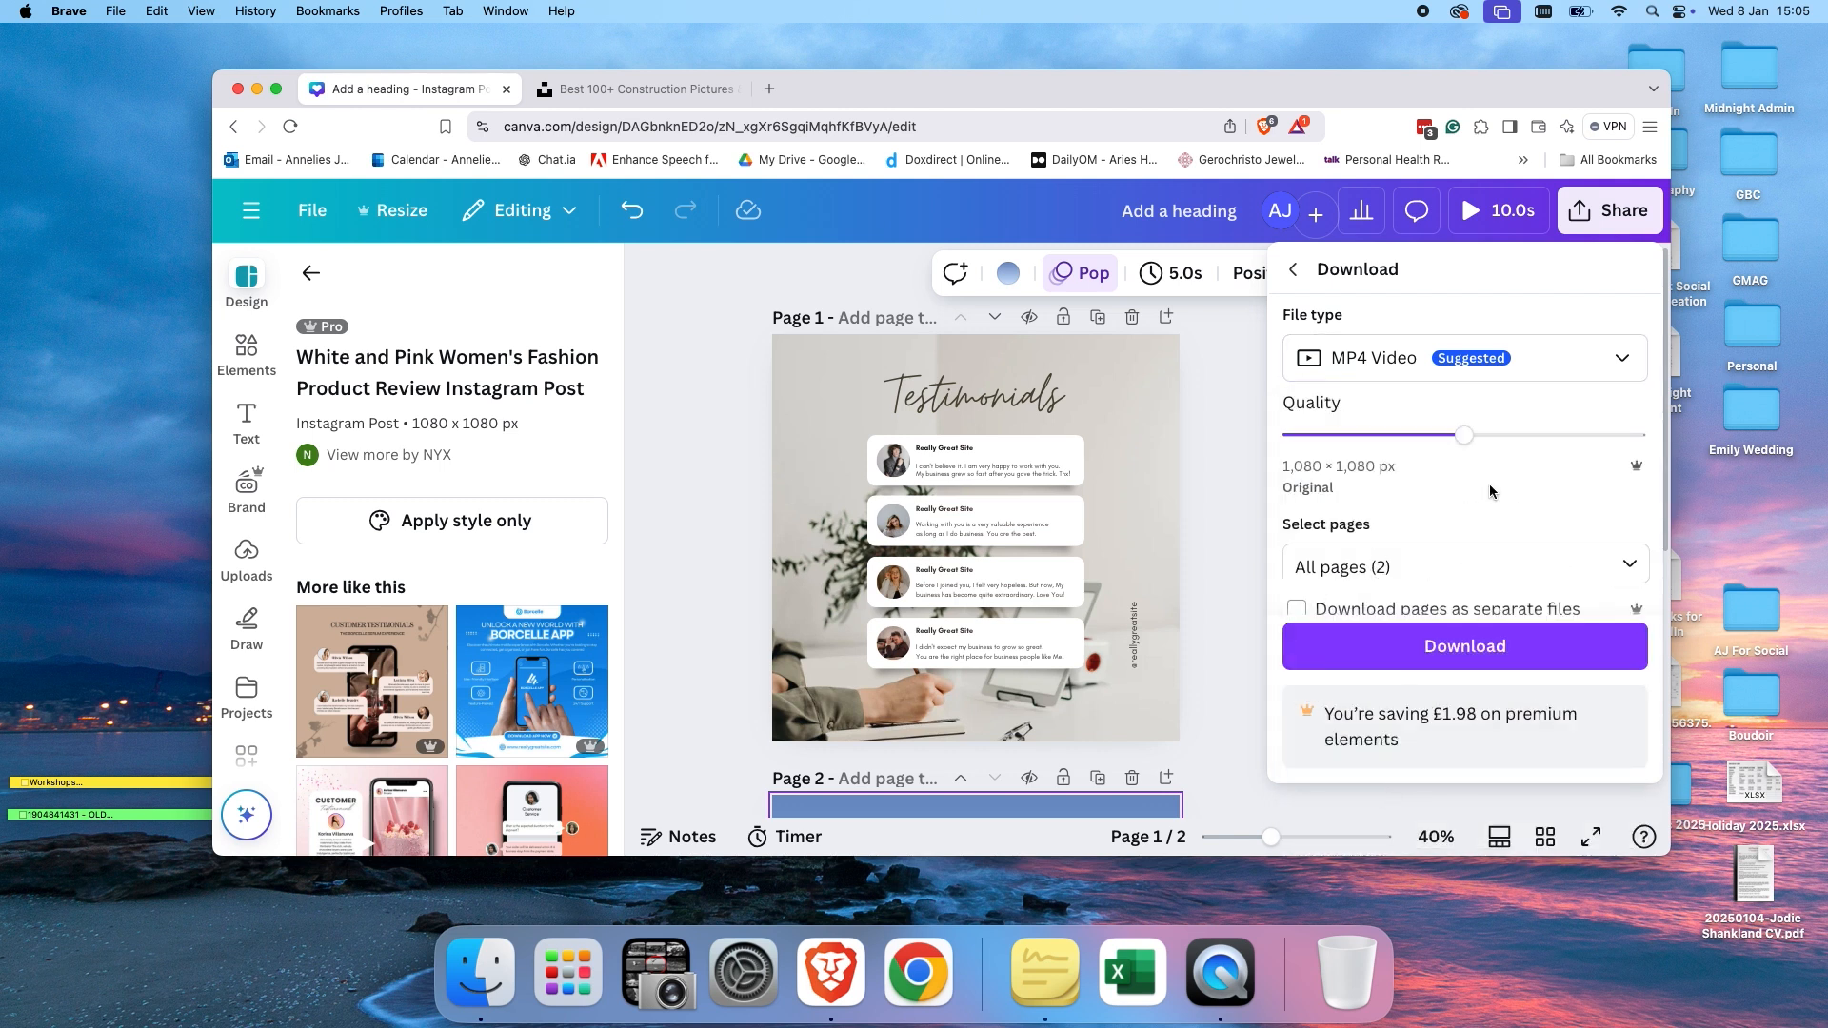
Download all pages as separate files, saving them to the Desktop as Add a heading.
scroll(1489, 483, "down", 2)
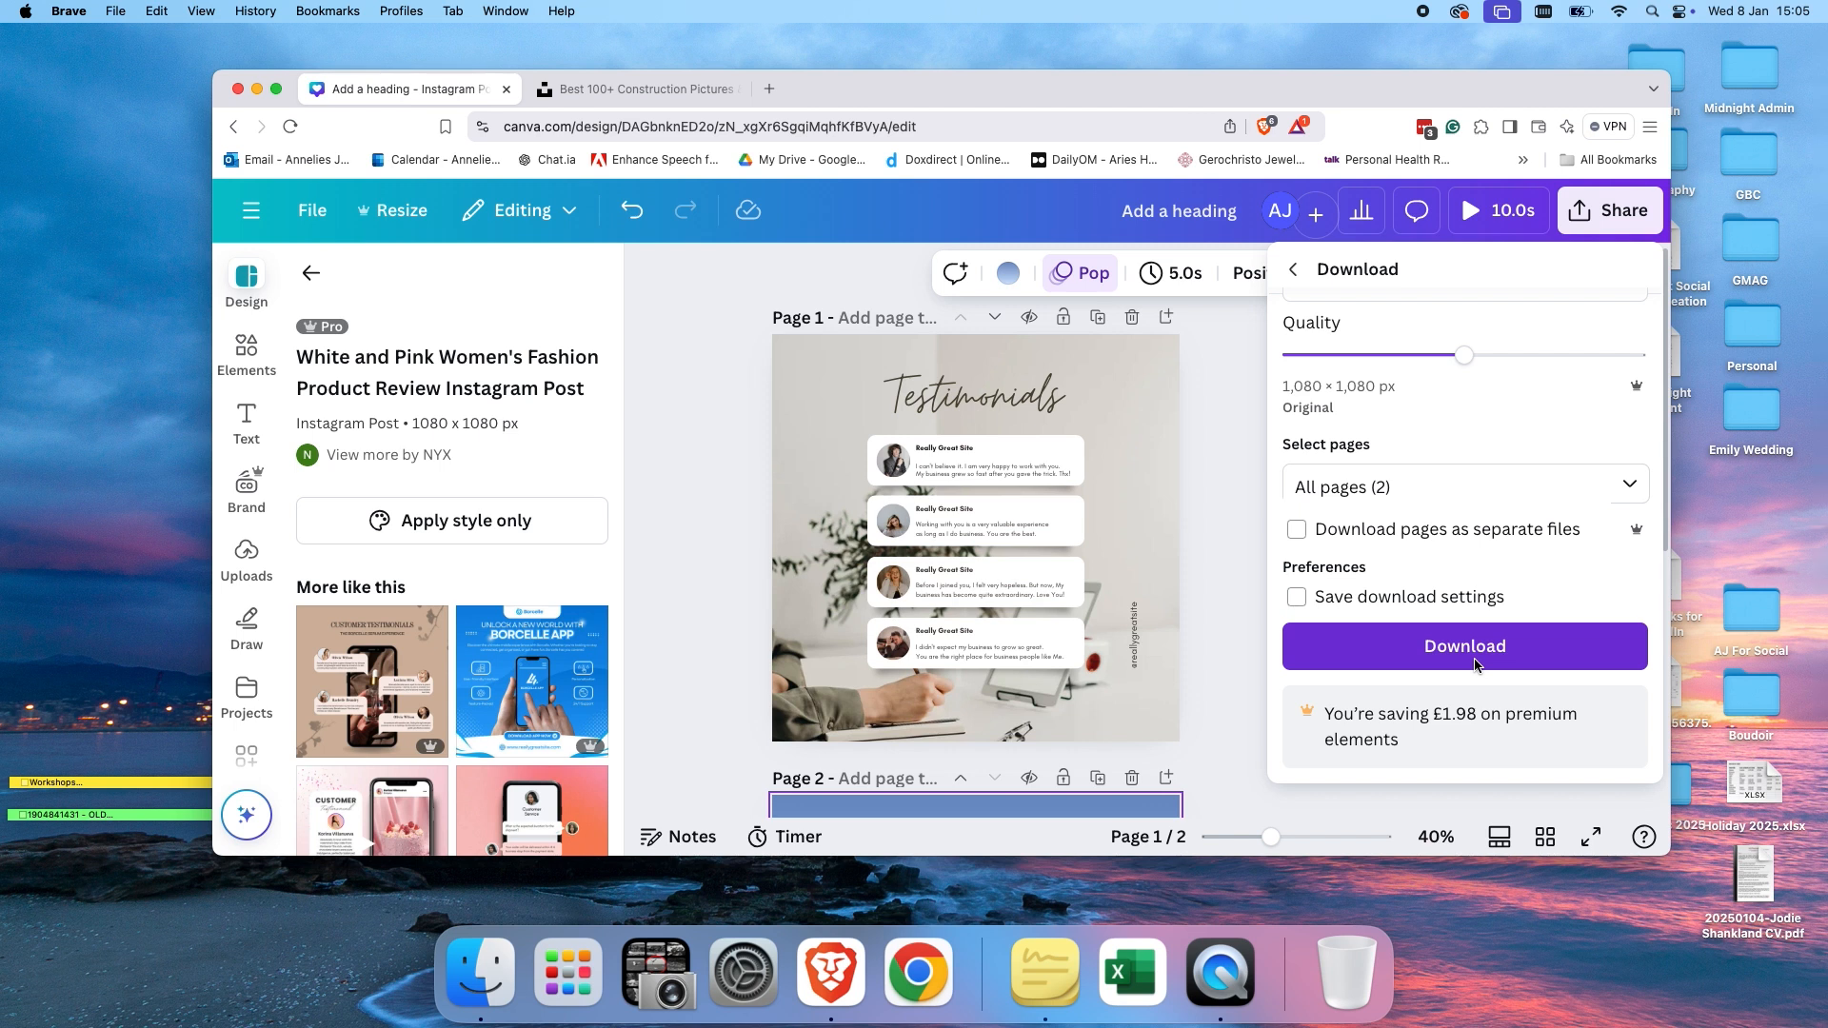
left_click(1297, 534)
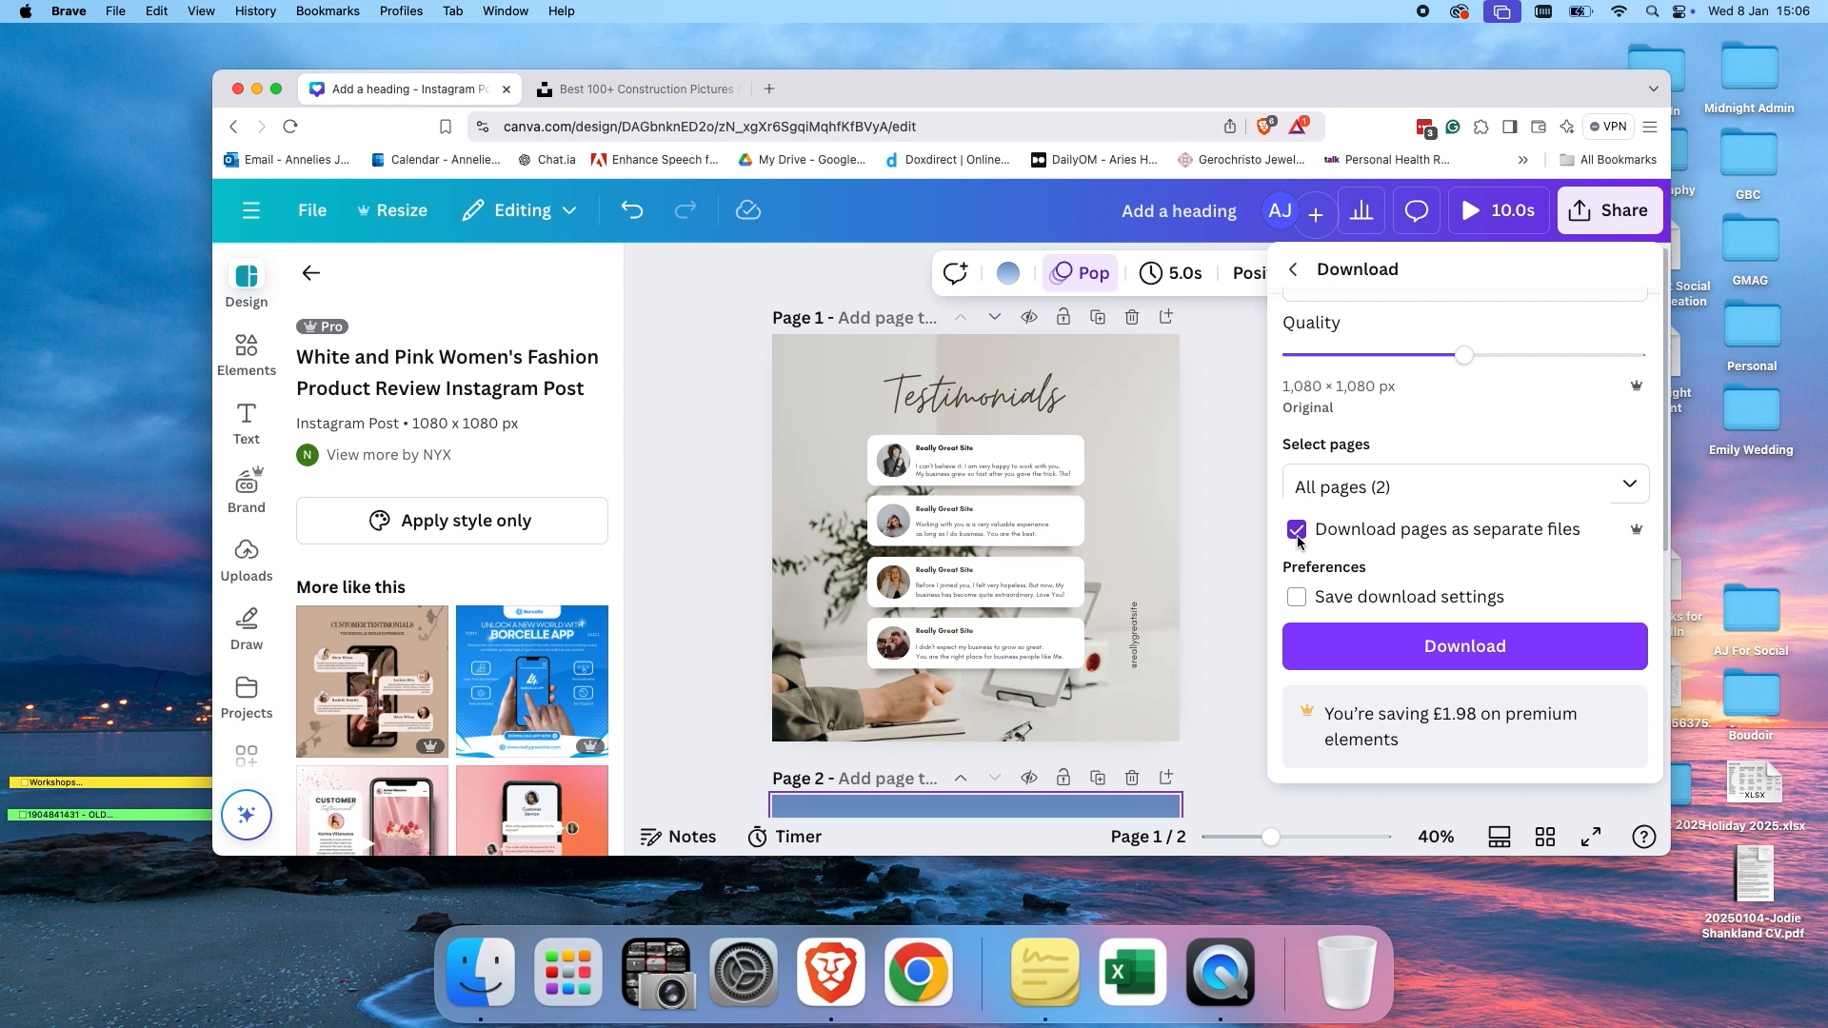
left_click(1376, 644)
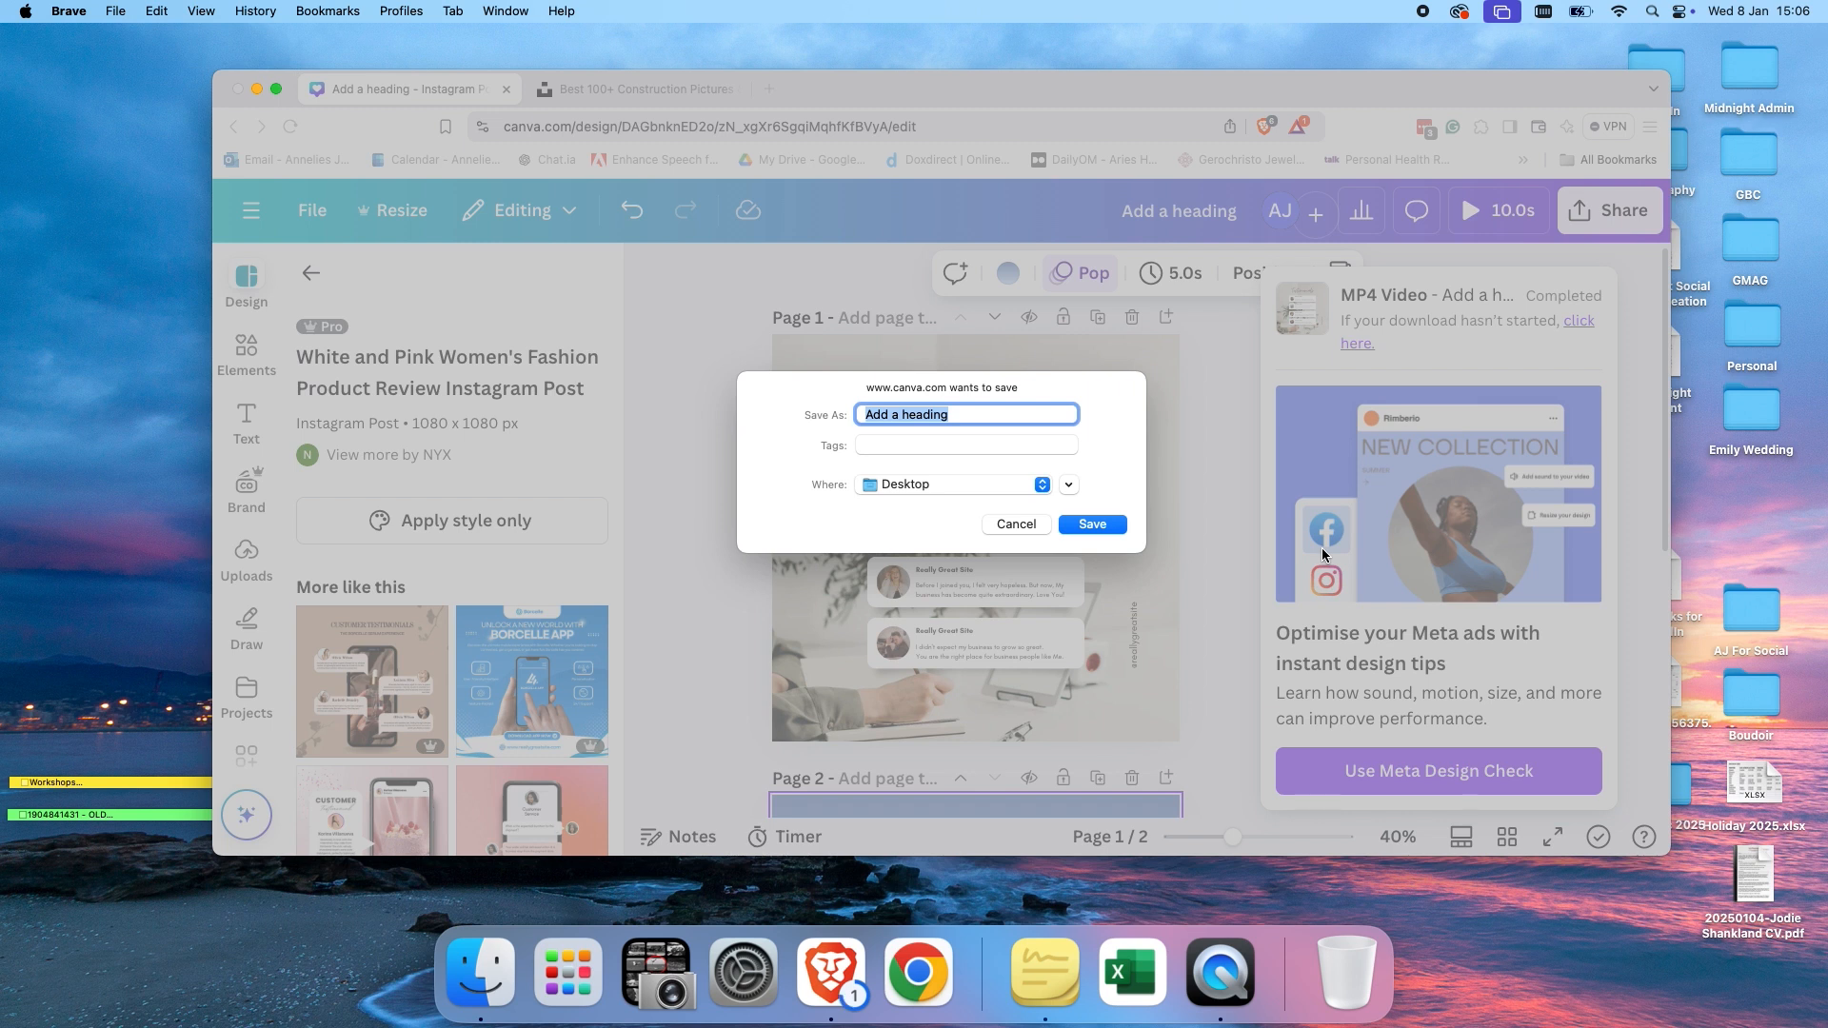
key("Return")
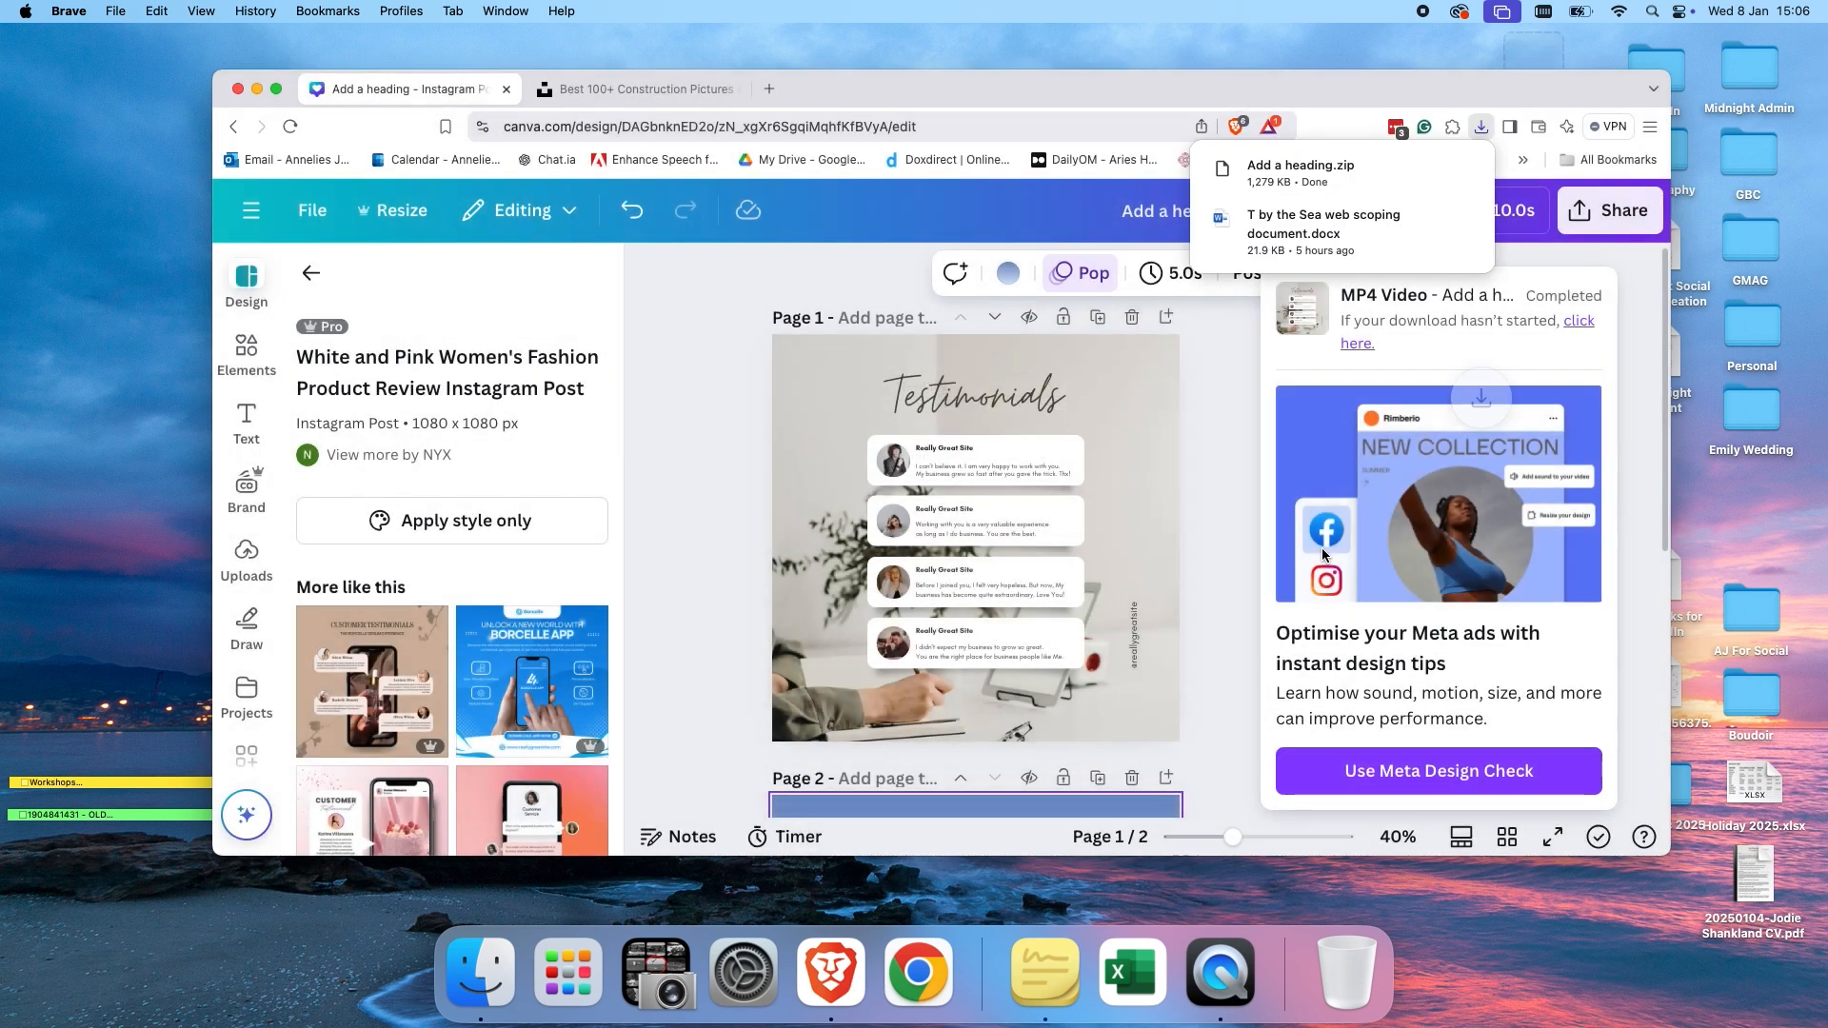
Minimise the browser, then extract the downloaded Add a heading.zip on the desktop and open its folder.
left_click(258, 91)
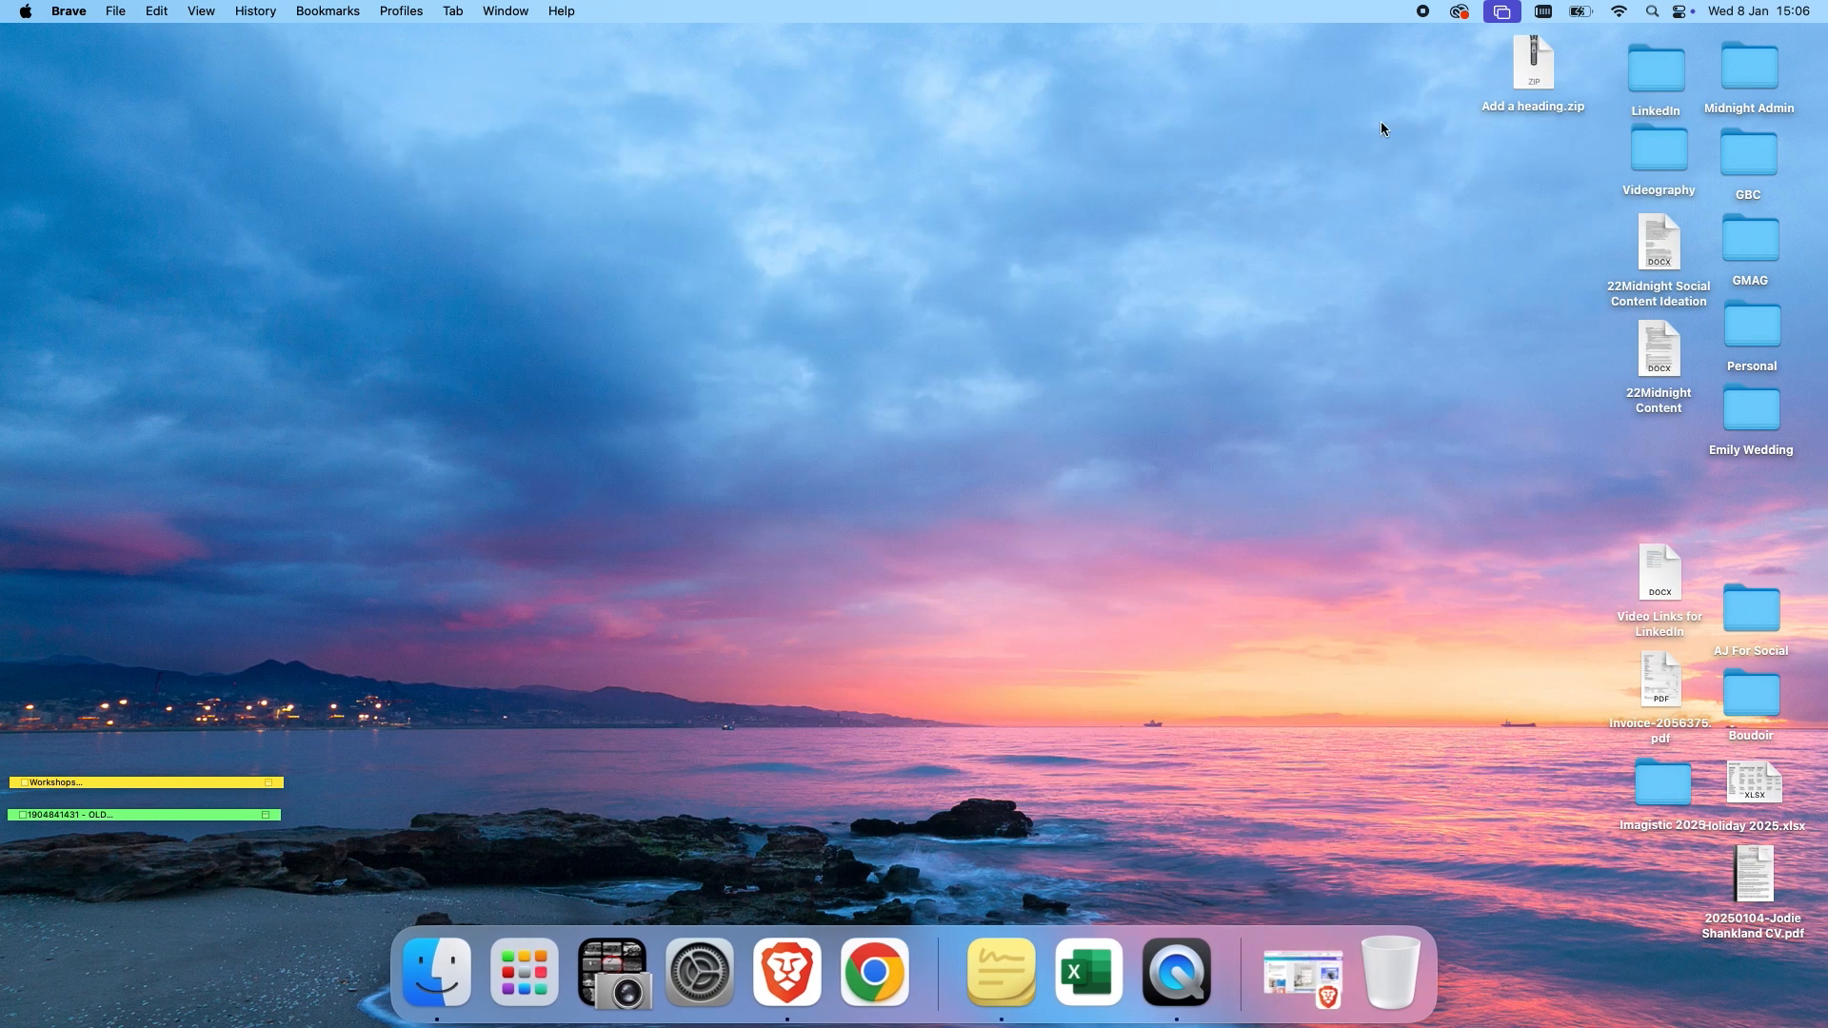
left_click_drag(1531, 91, 996, 219)
double_click(965, 297)
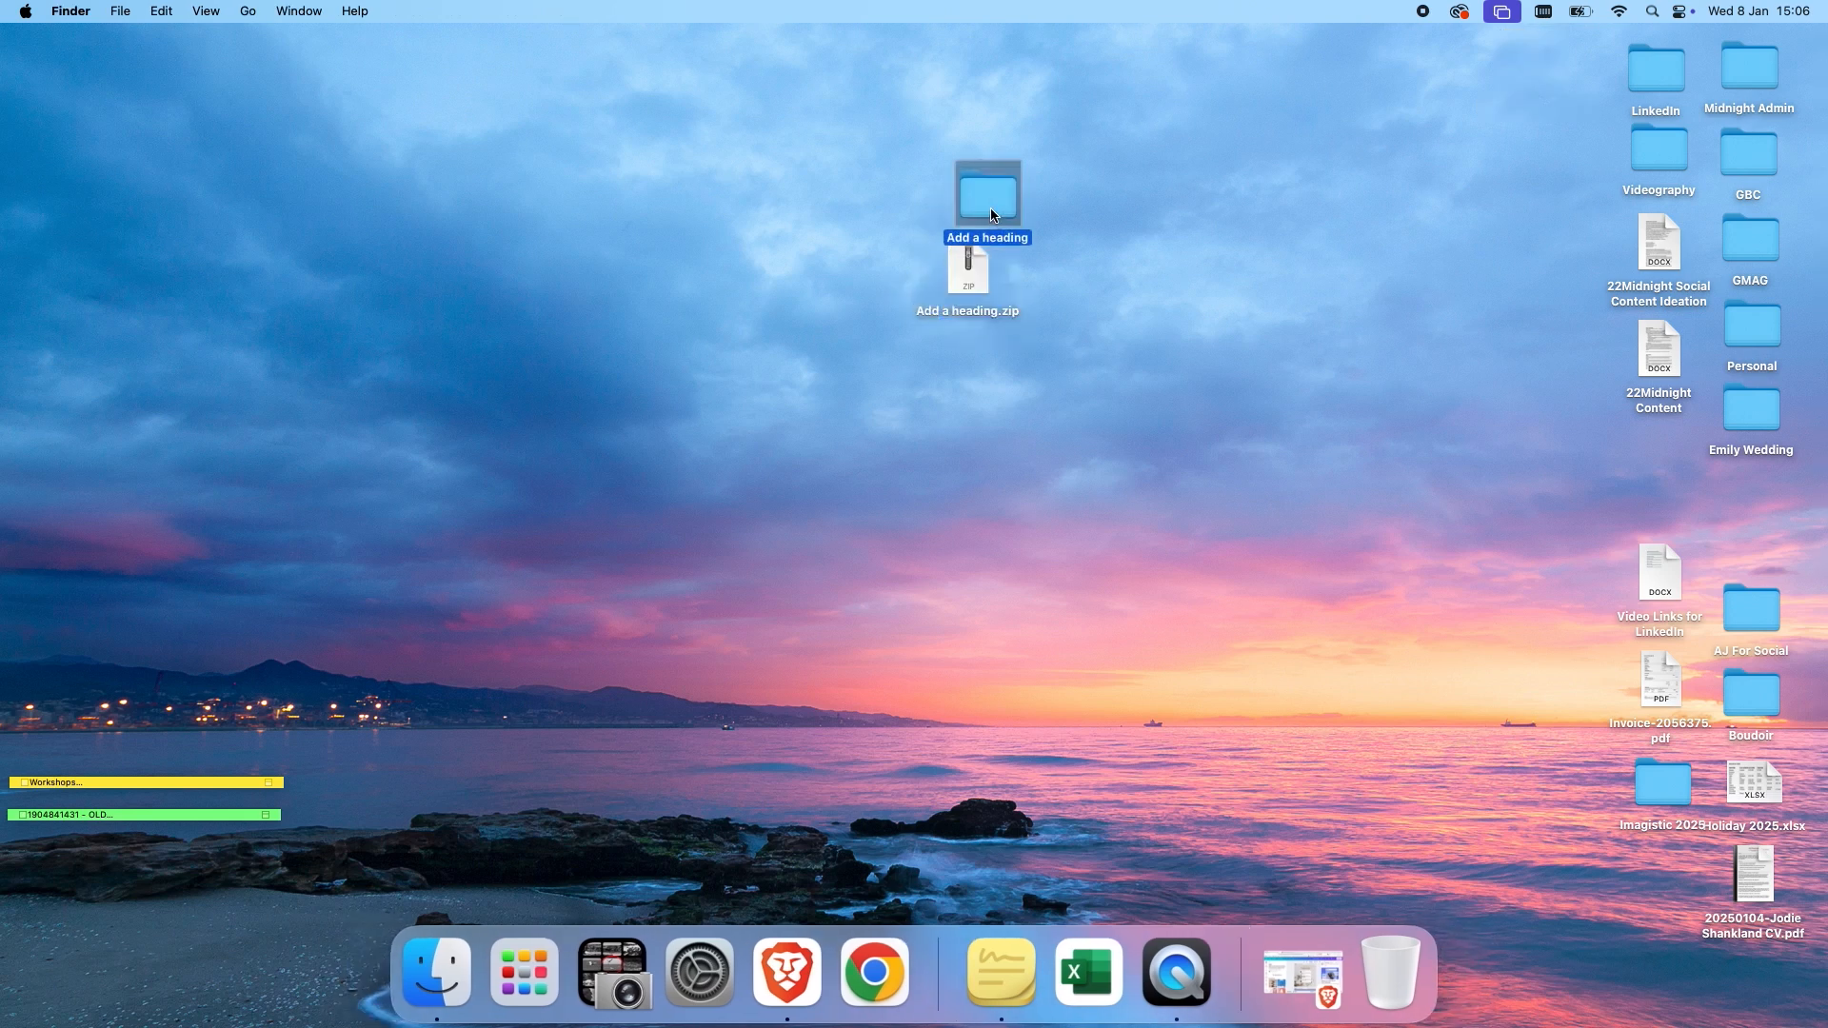
double_click(994, 215)
Play the exported 1.mp4 video in QuickTime Player and close it.
double_click(684, 253)
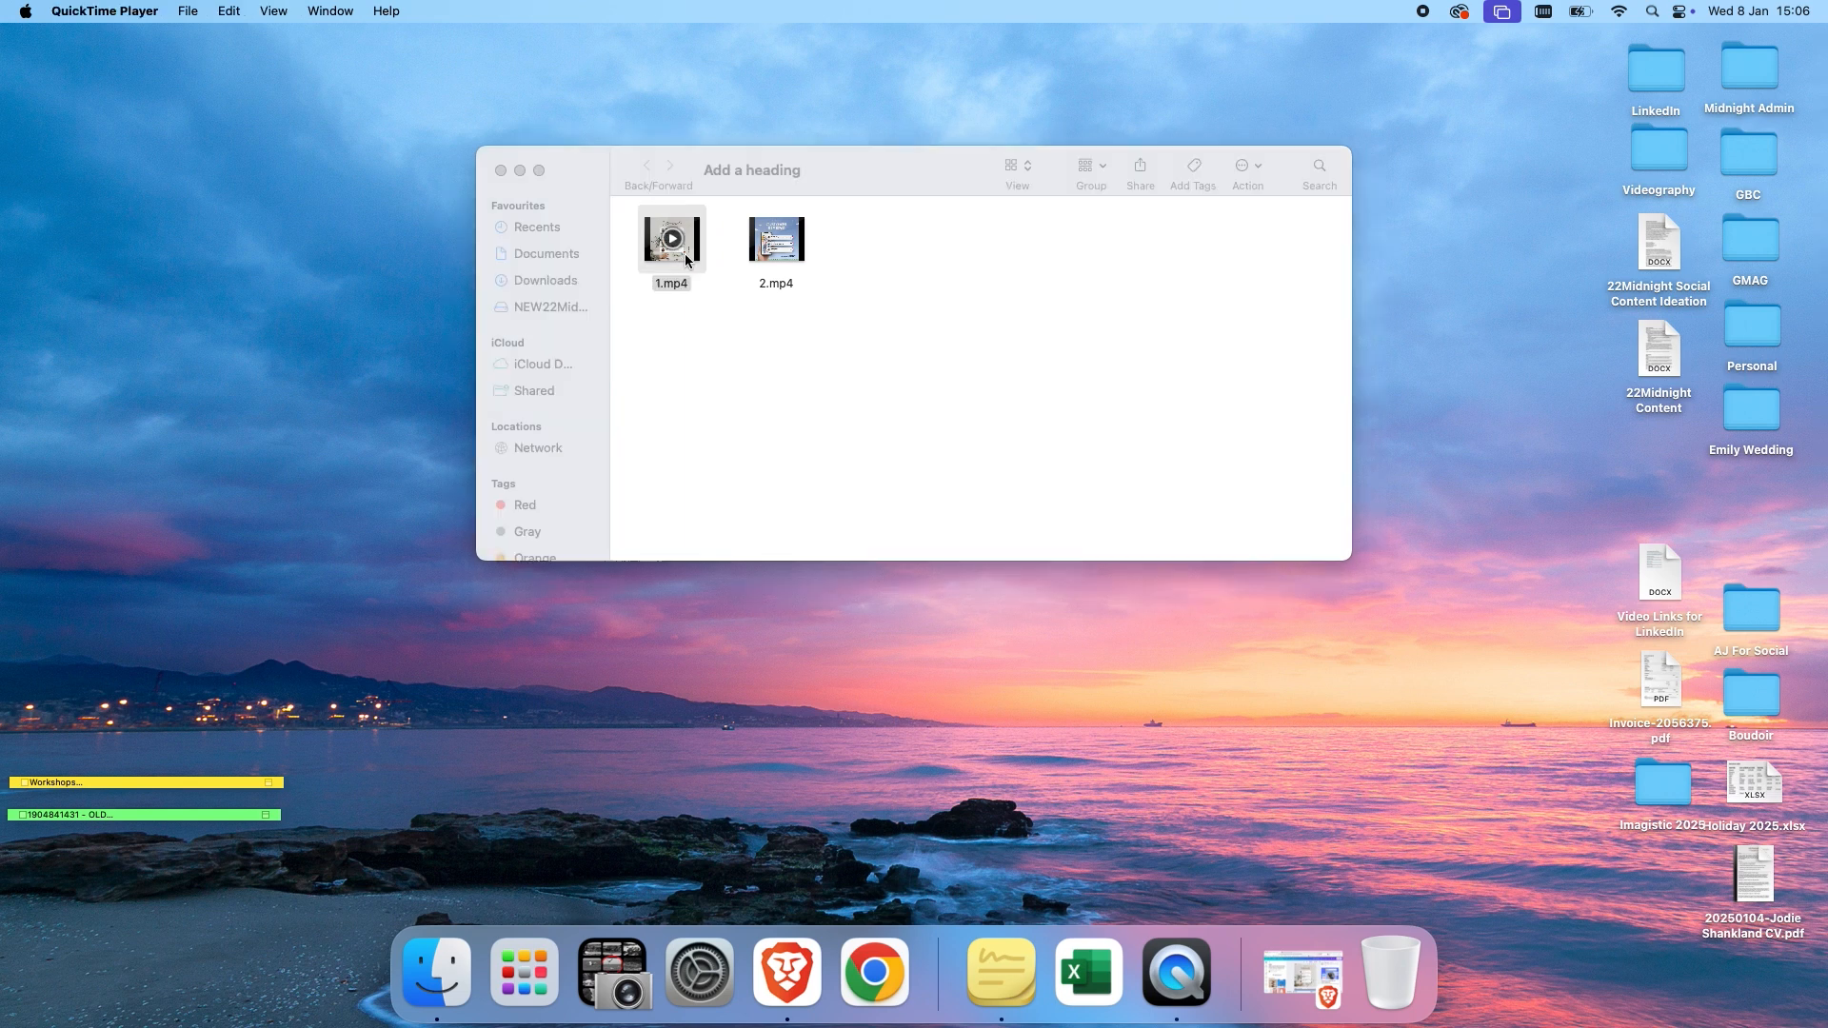
left_click(494, 746)
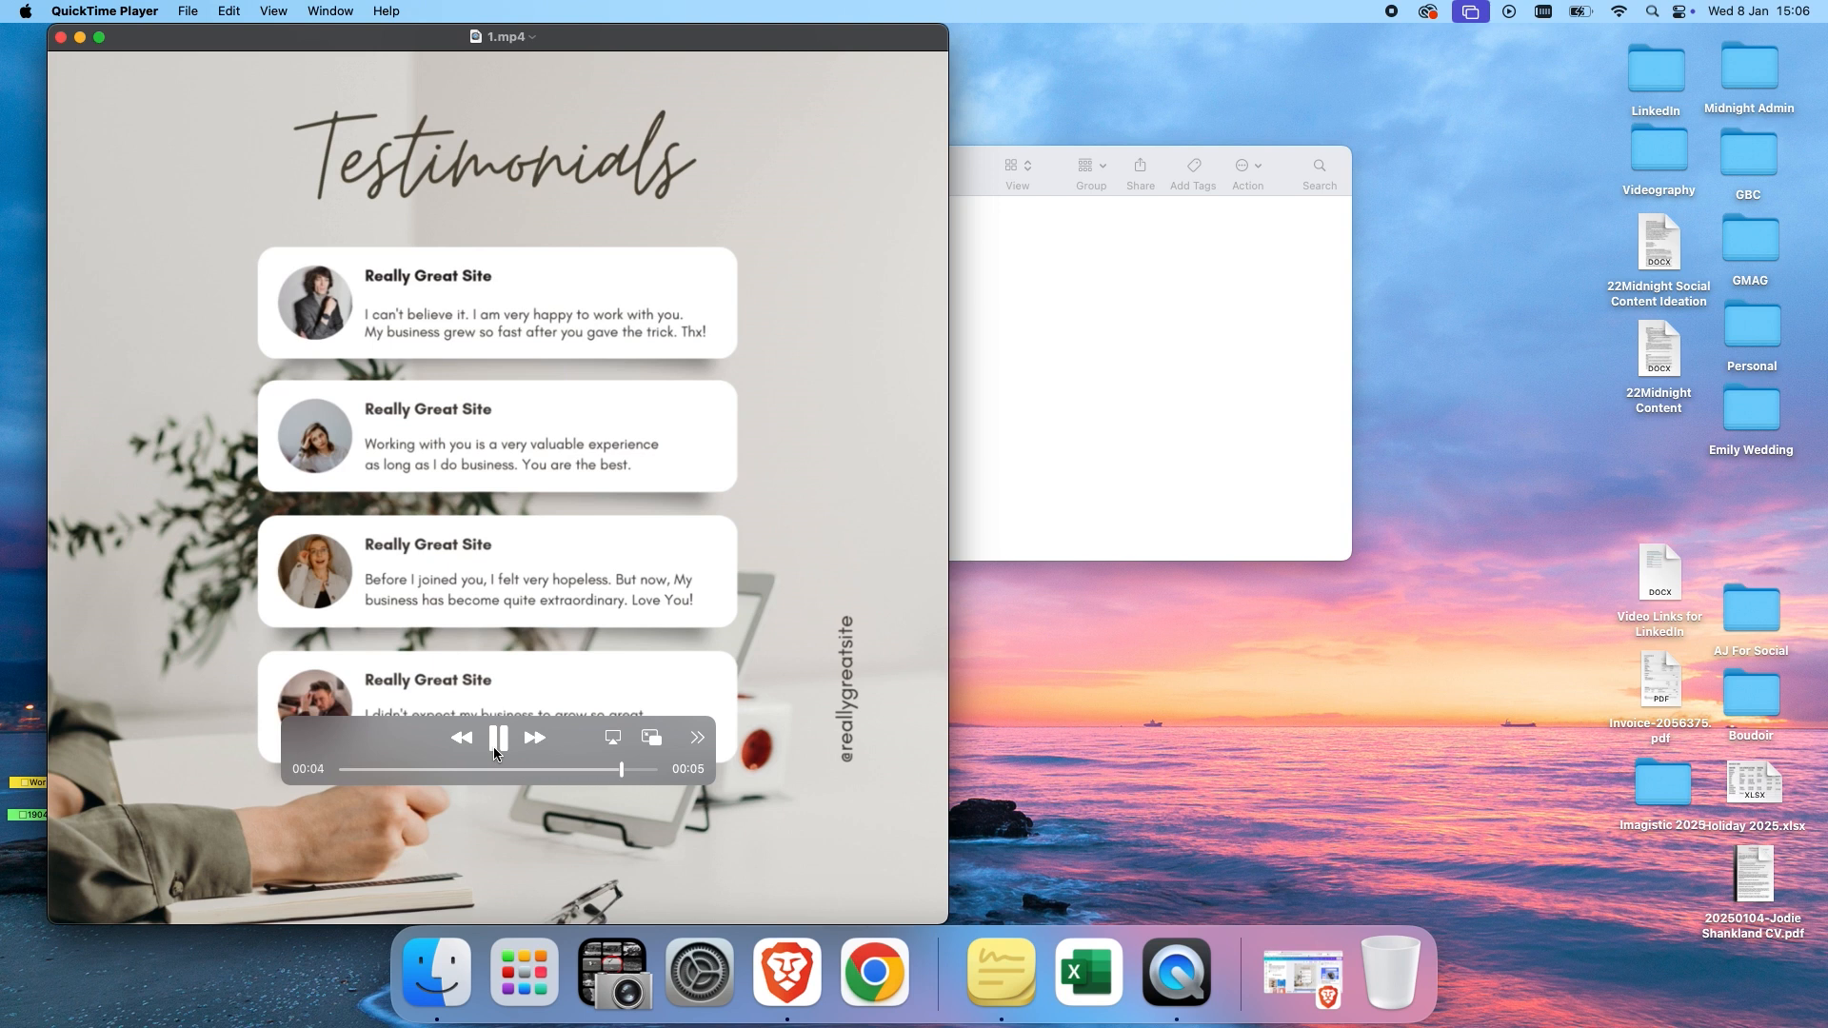
left_click(61, 38)
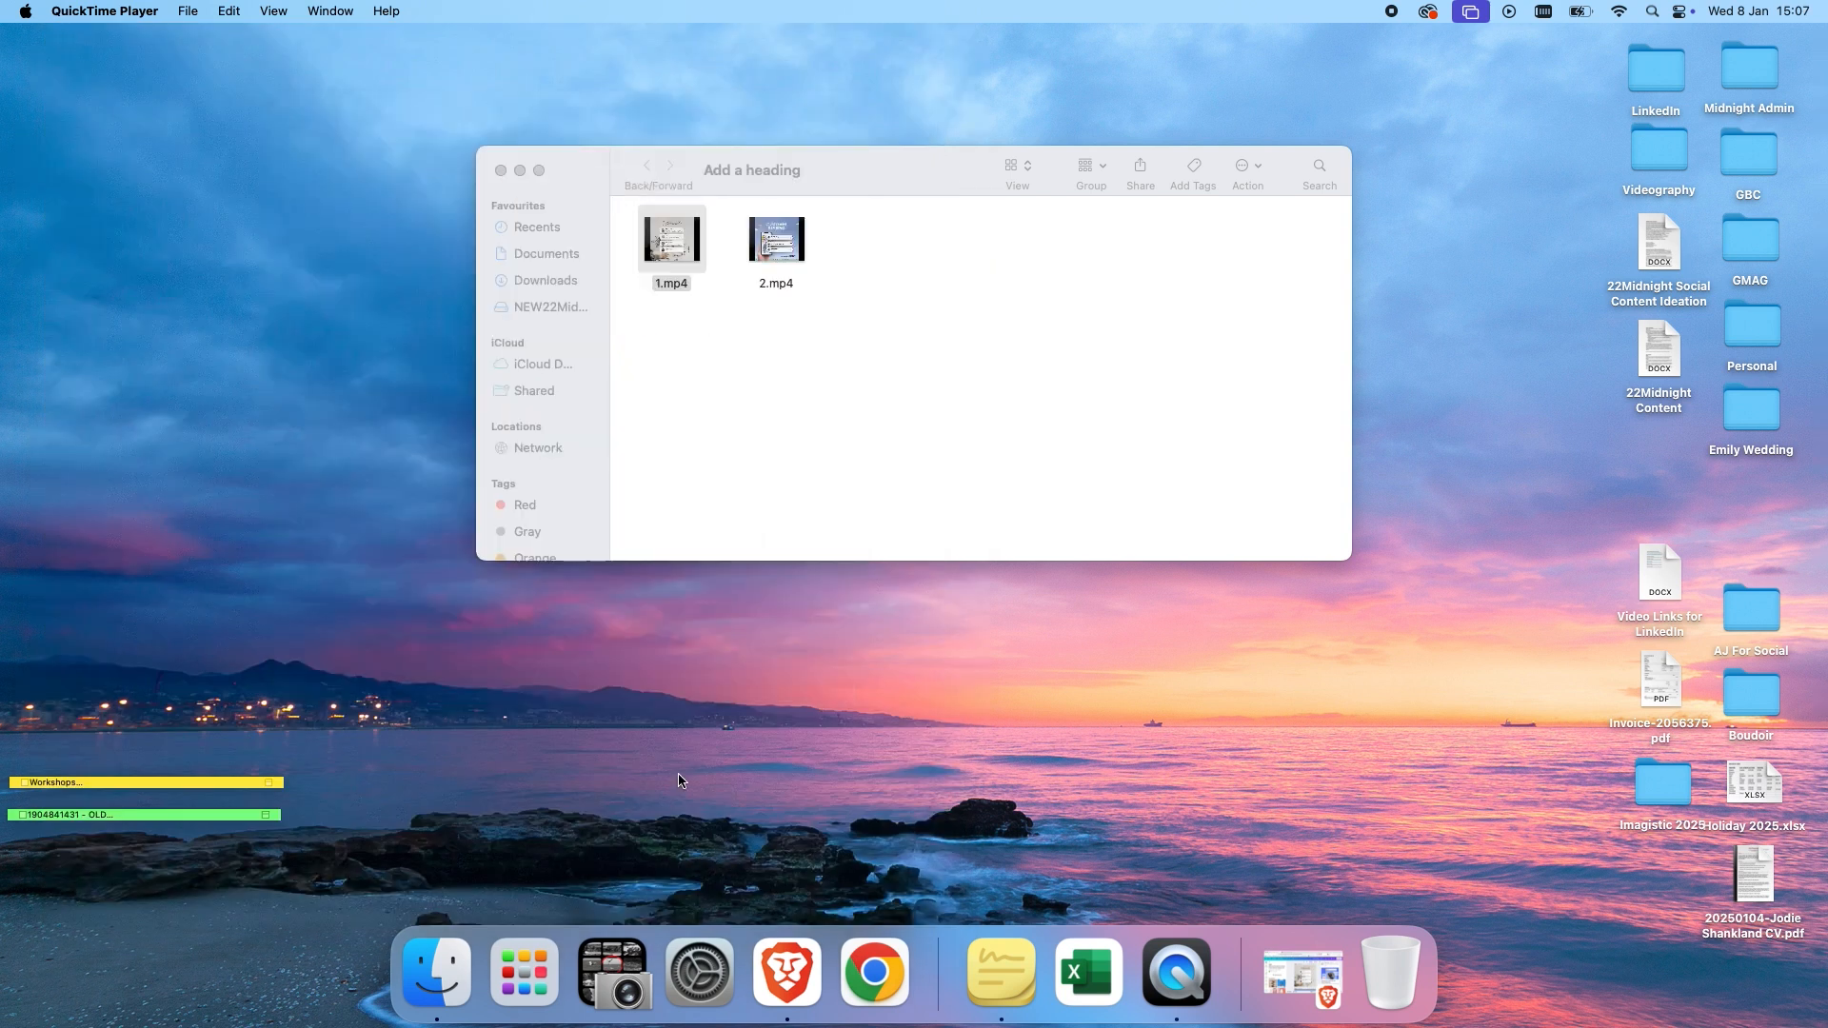
Back in the editor, dismiss the download panel and add a blank page after the testimonials page.
left_click(787, 973)
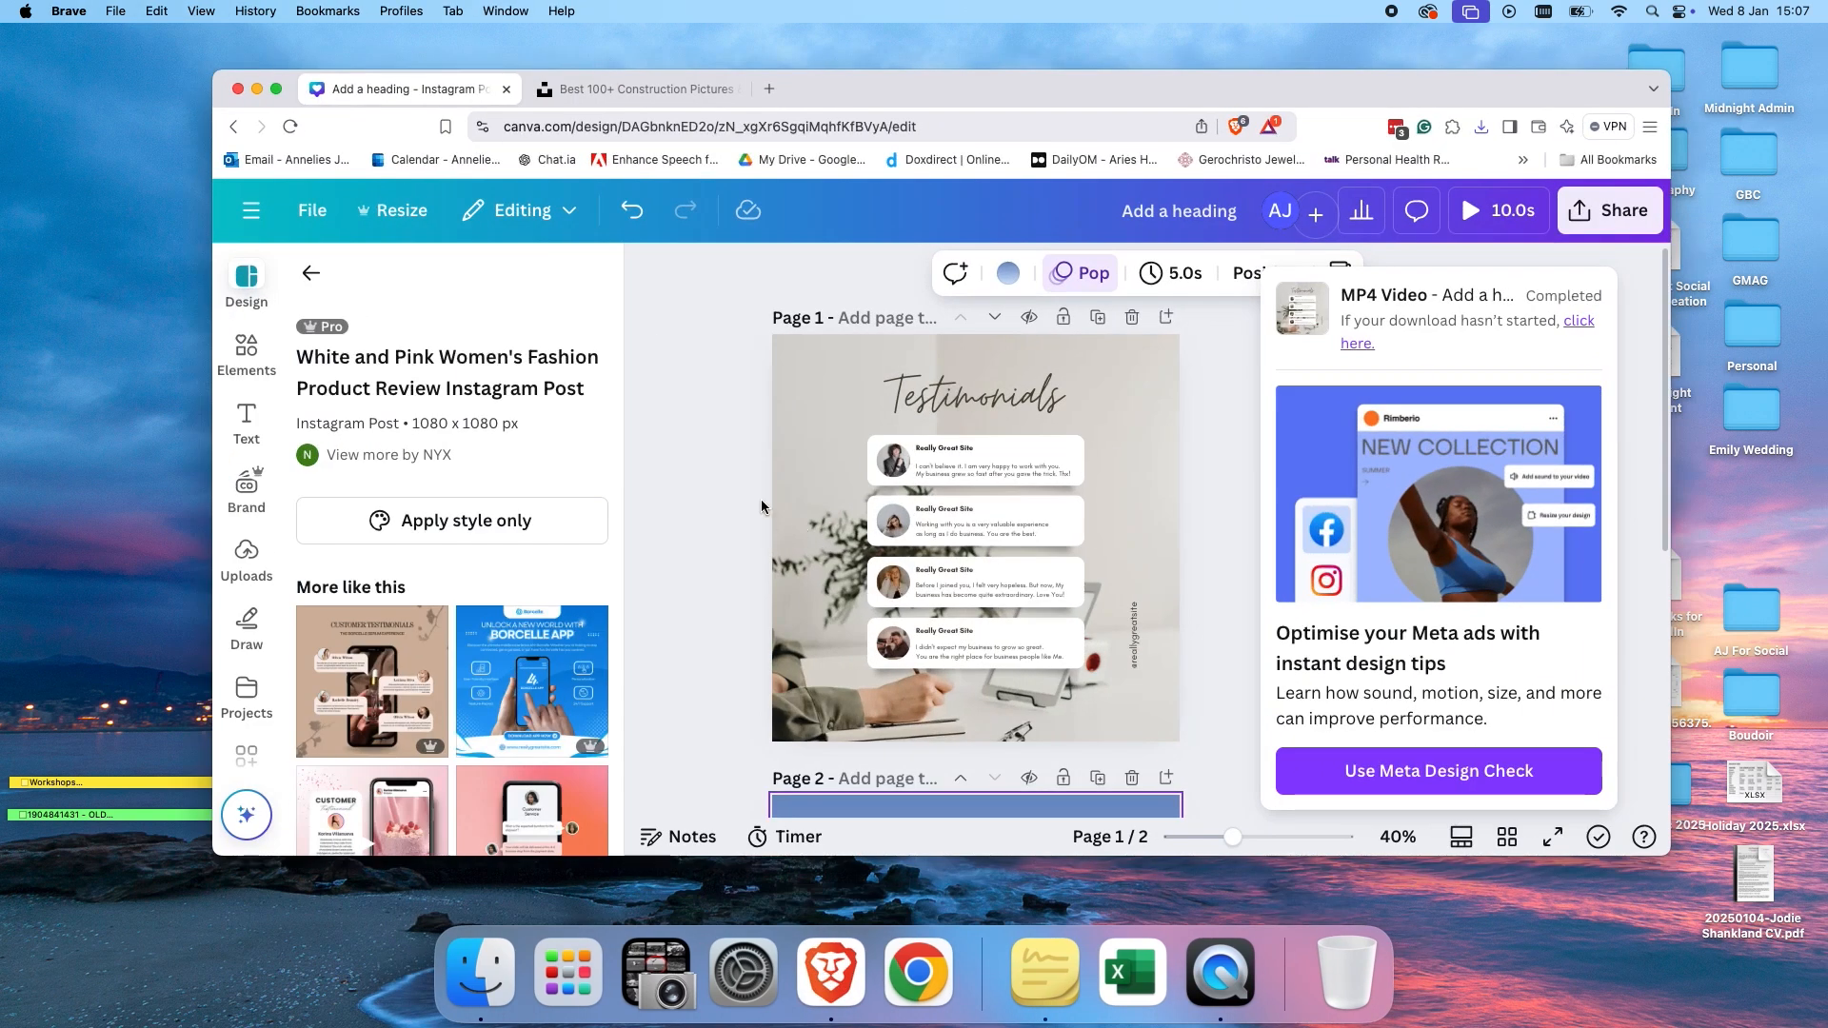
left_click(1231, 388)
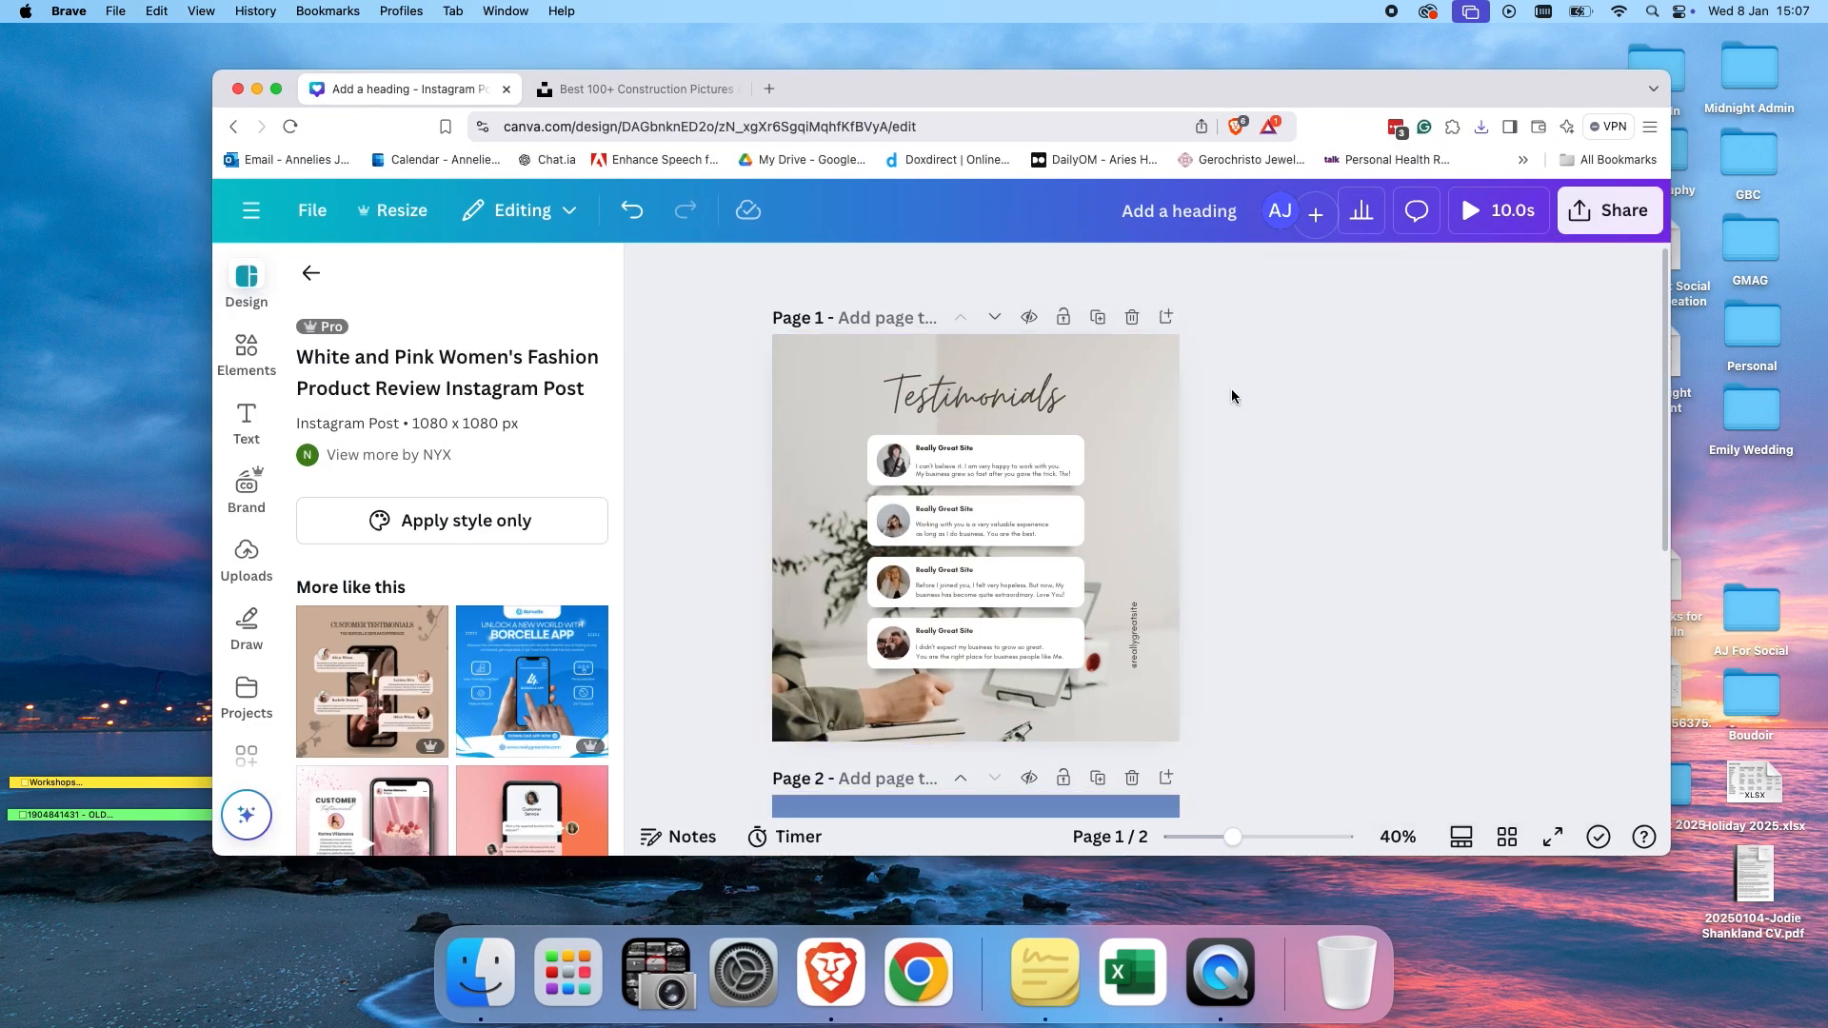
left_click(1167, 317)
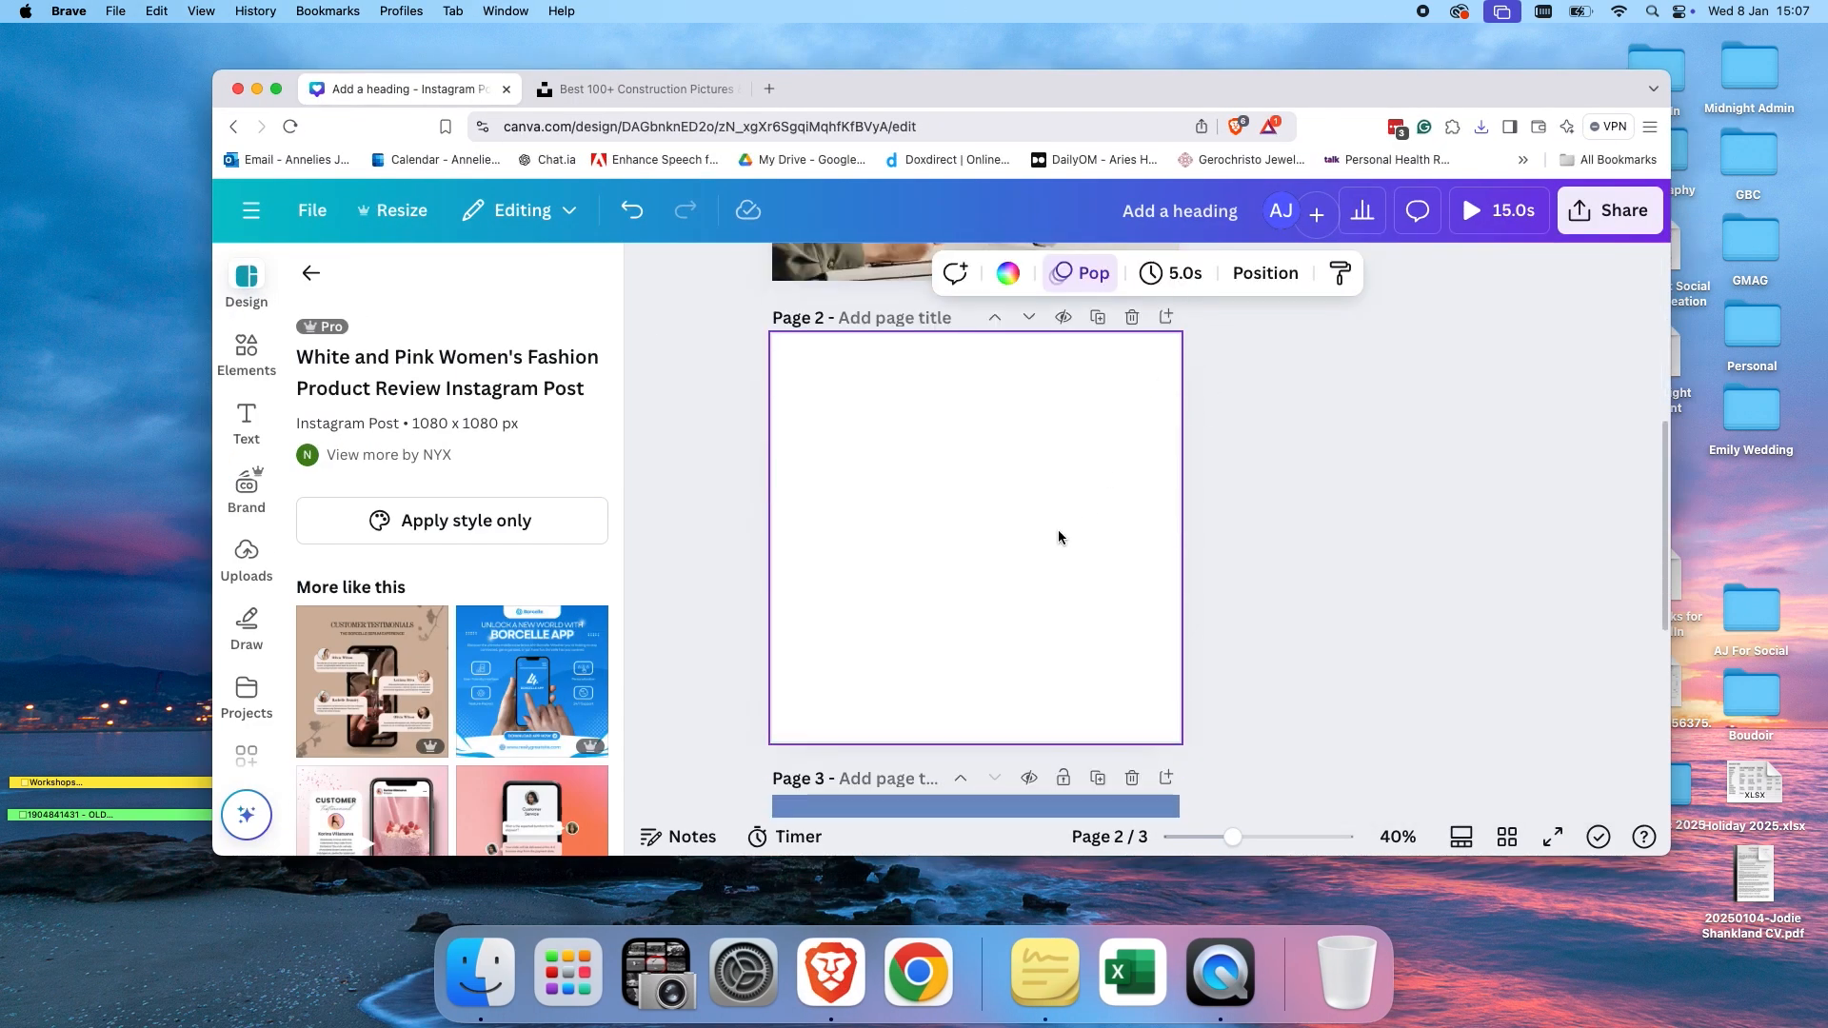
Search the design templates for "information".
left_click(310, 274)
double_click(356, 280)
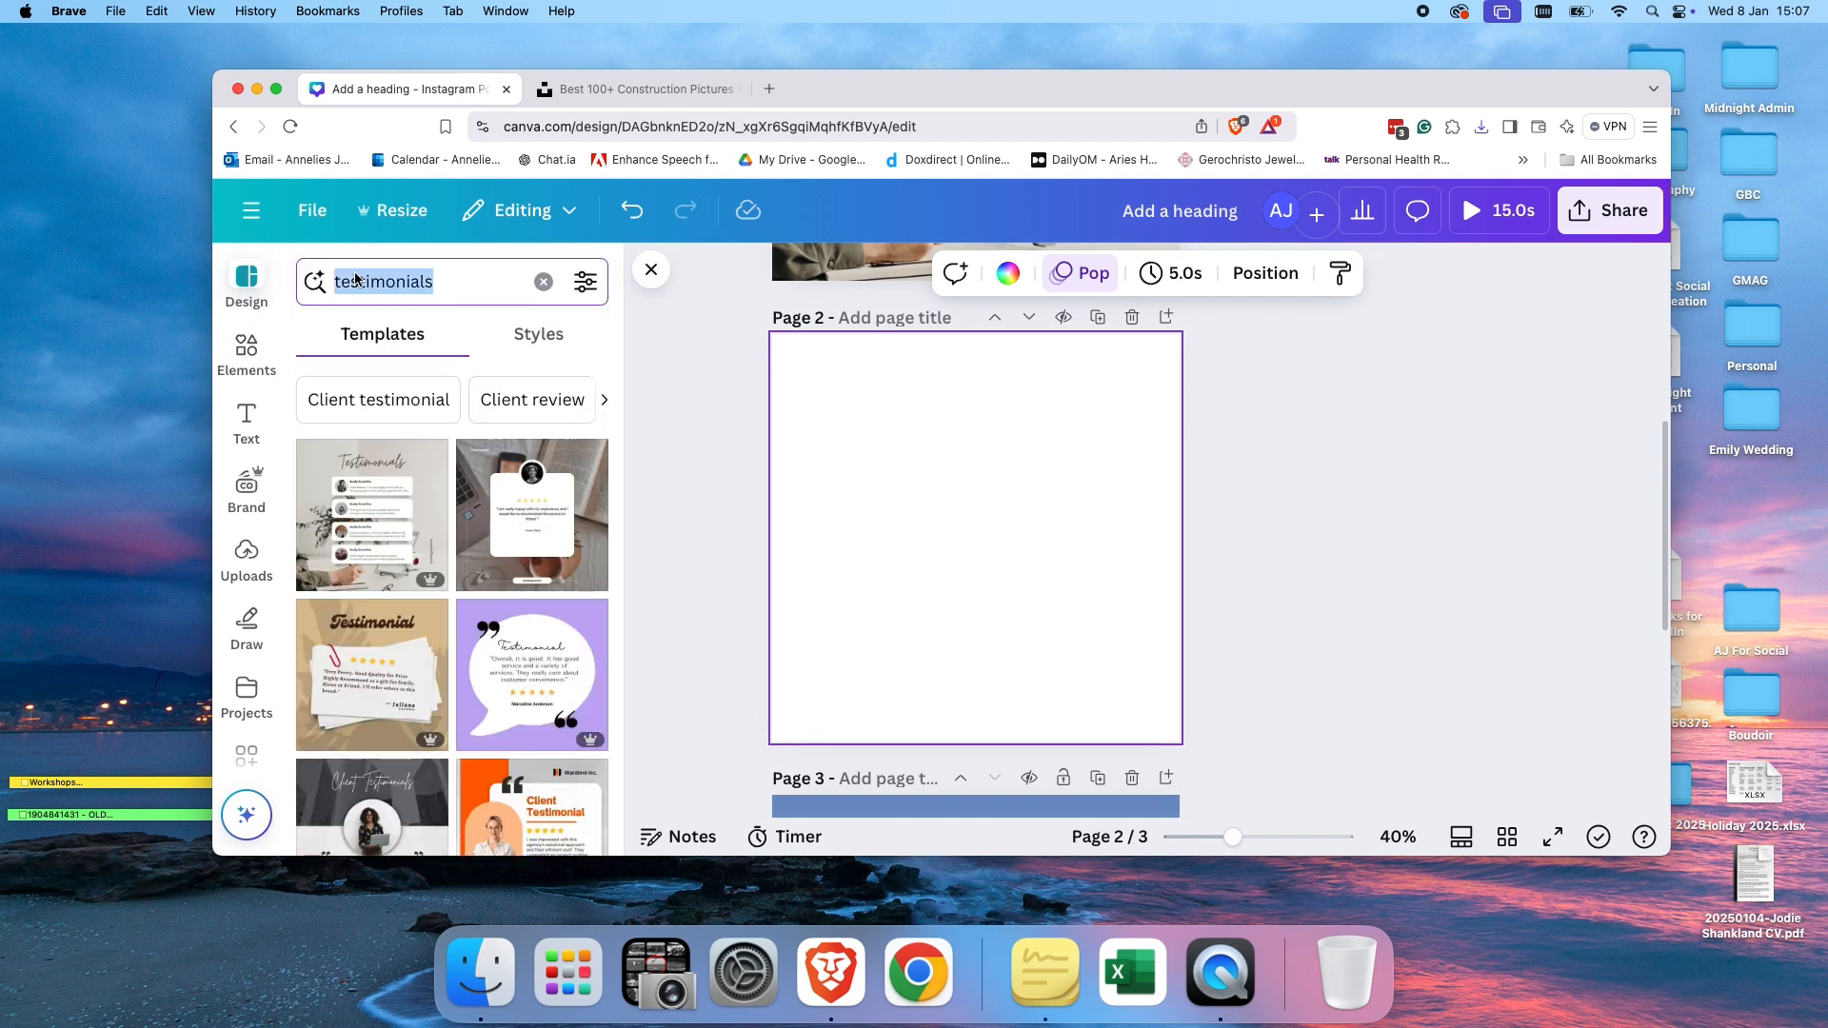
type("informa")
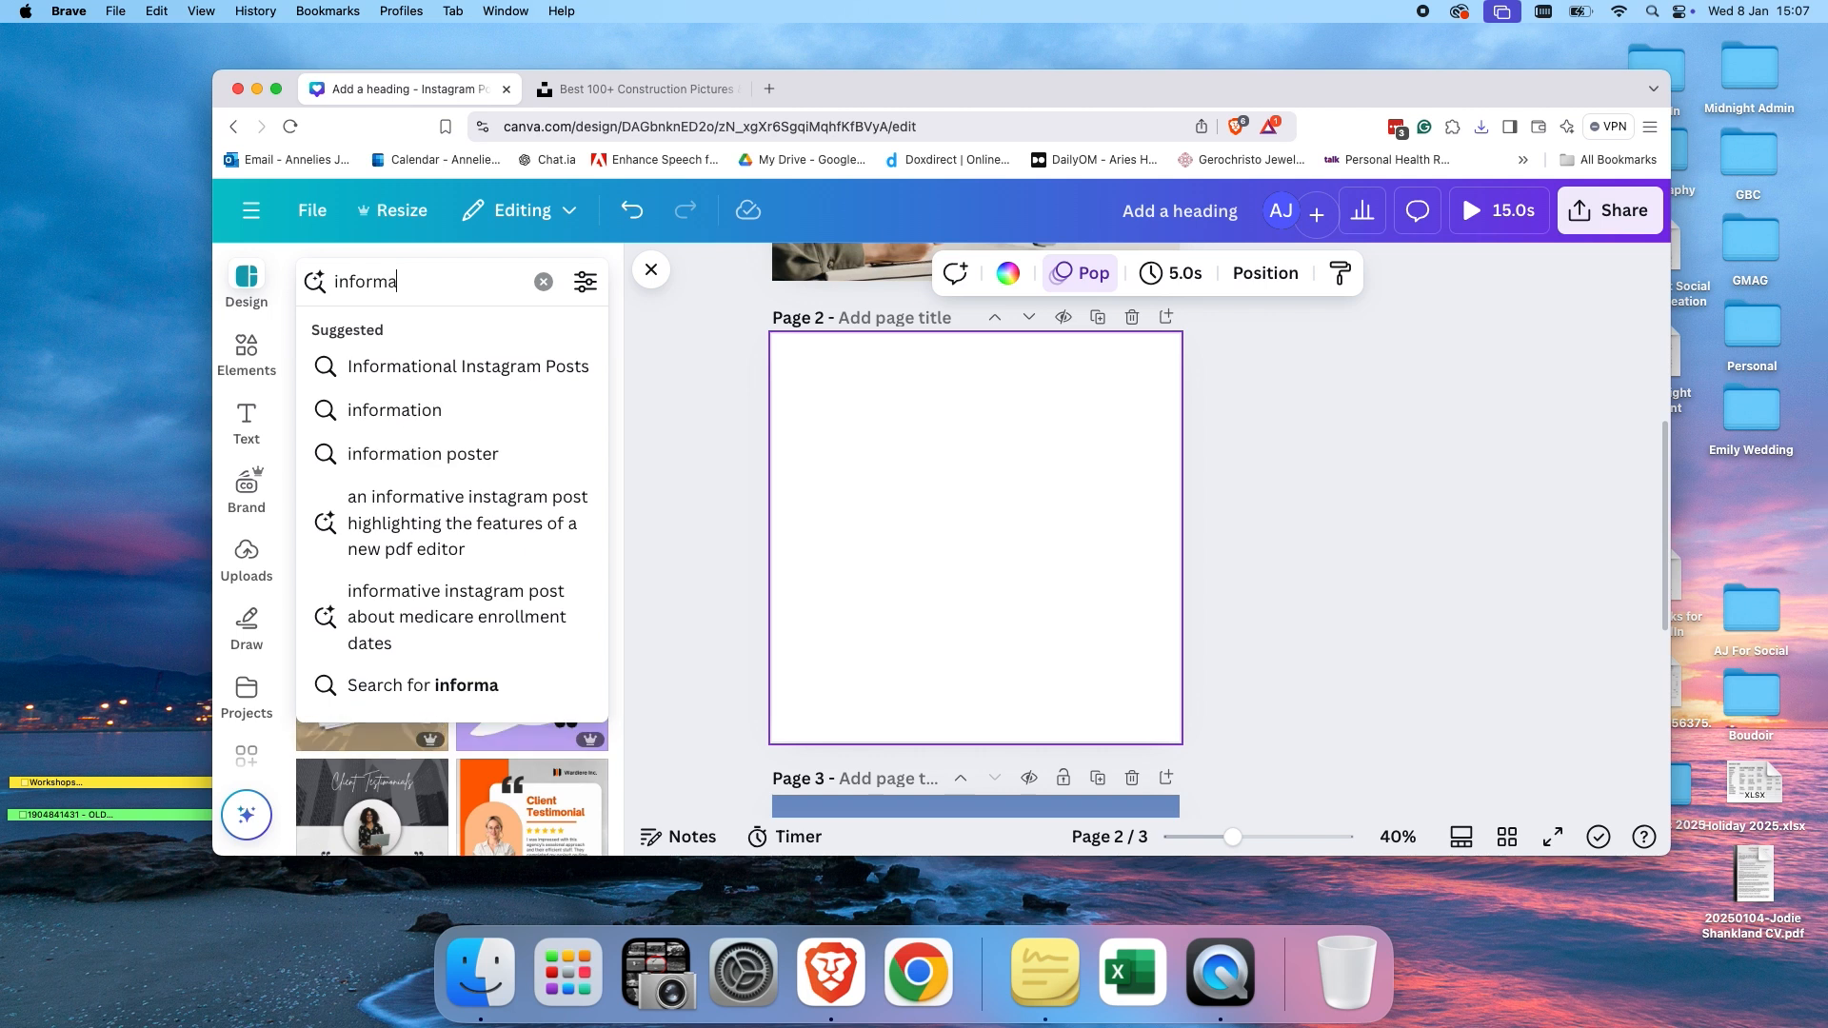
type("titio")
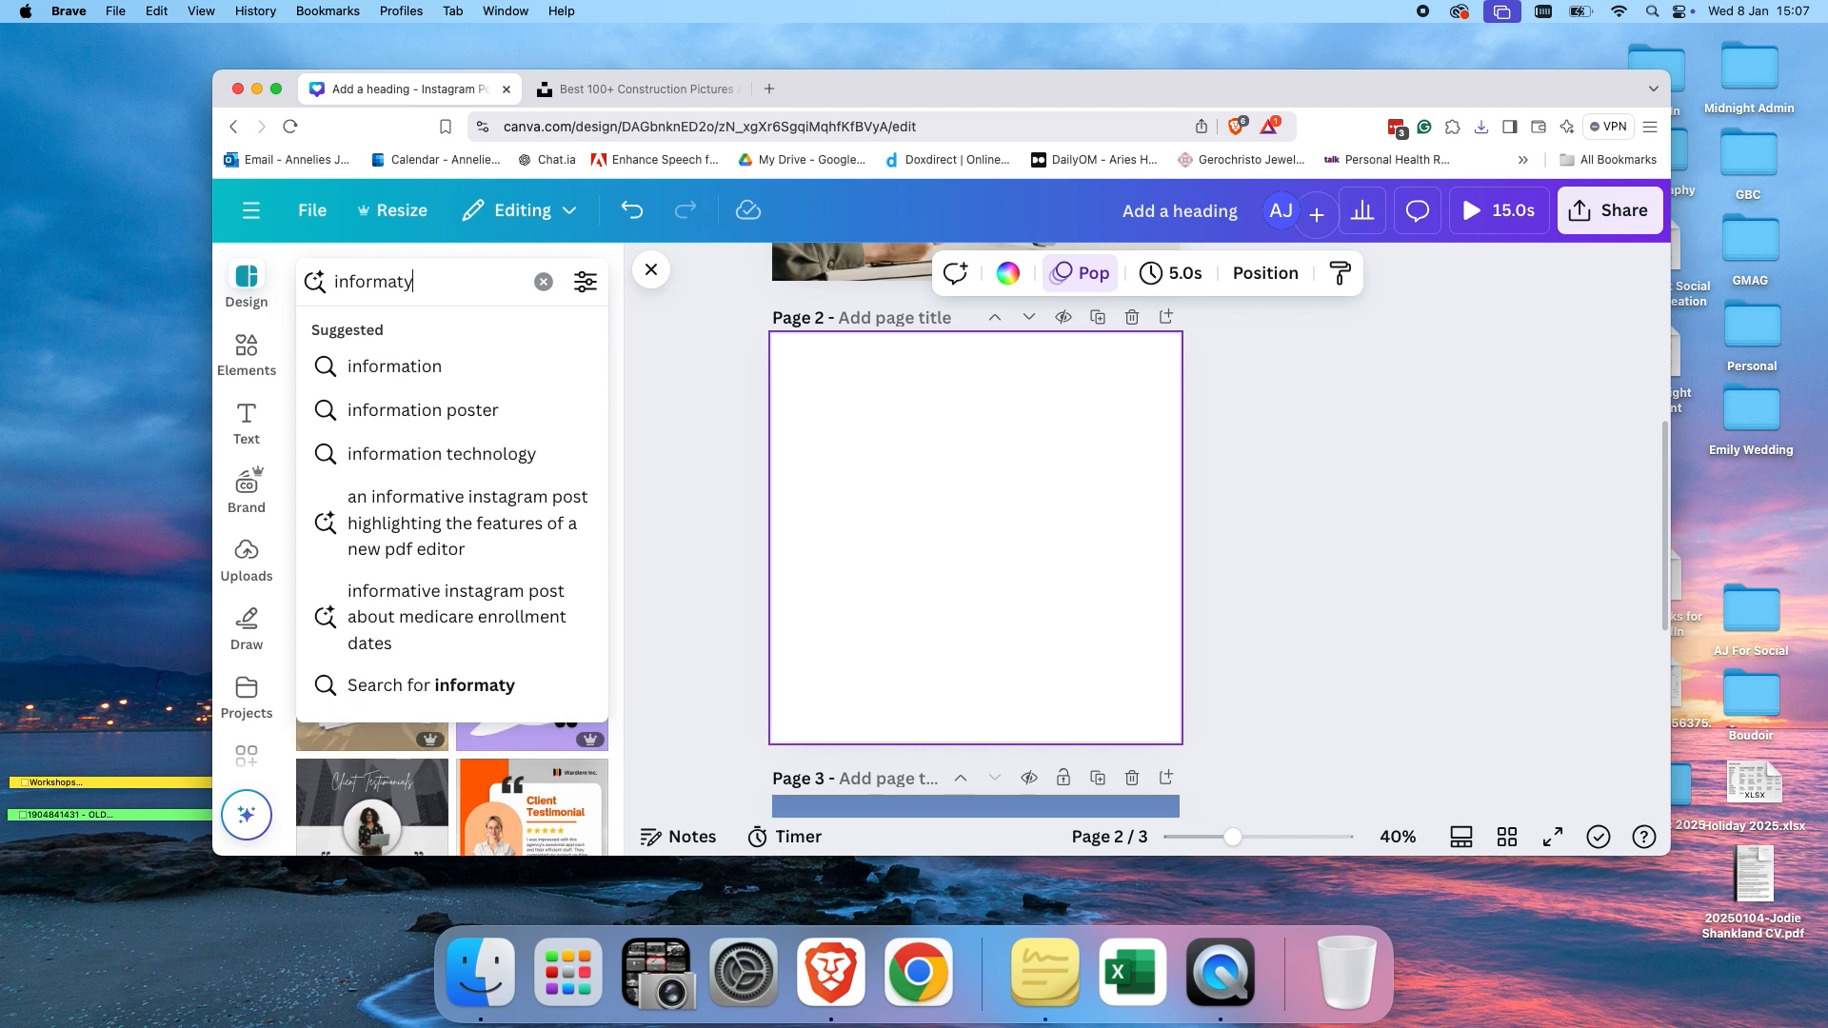
key("BackSpace")
key("BackSpace")
key("BackSpace")
key("BackSpace")
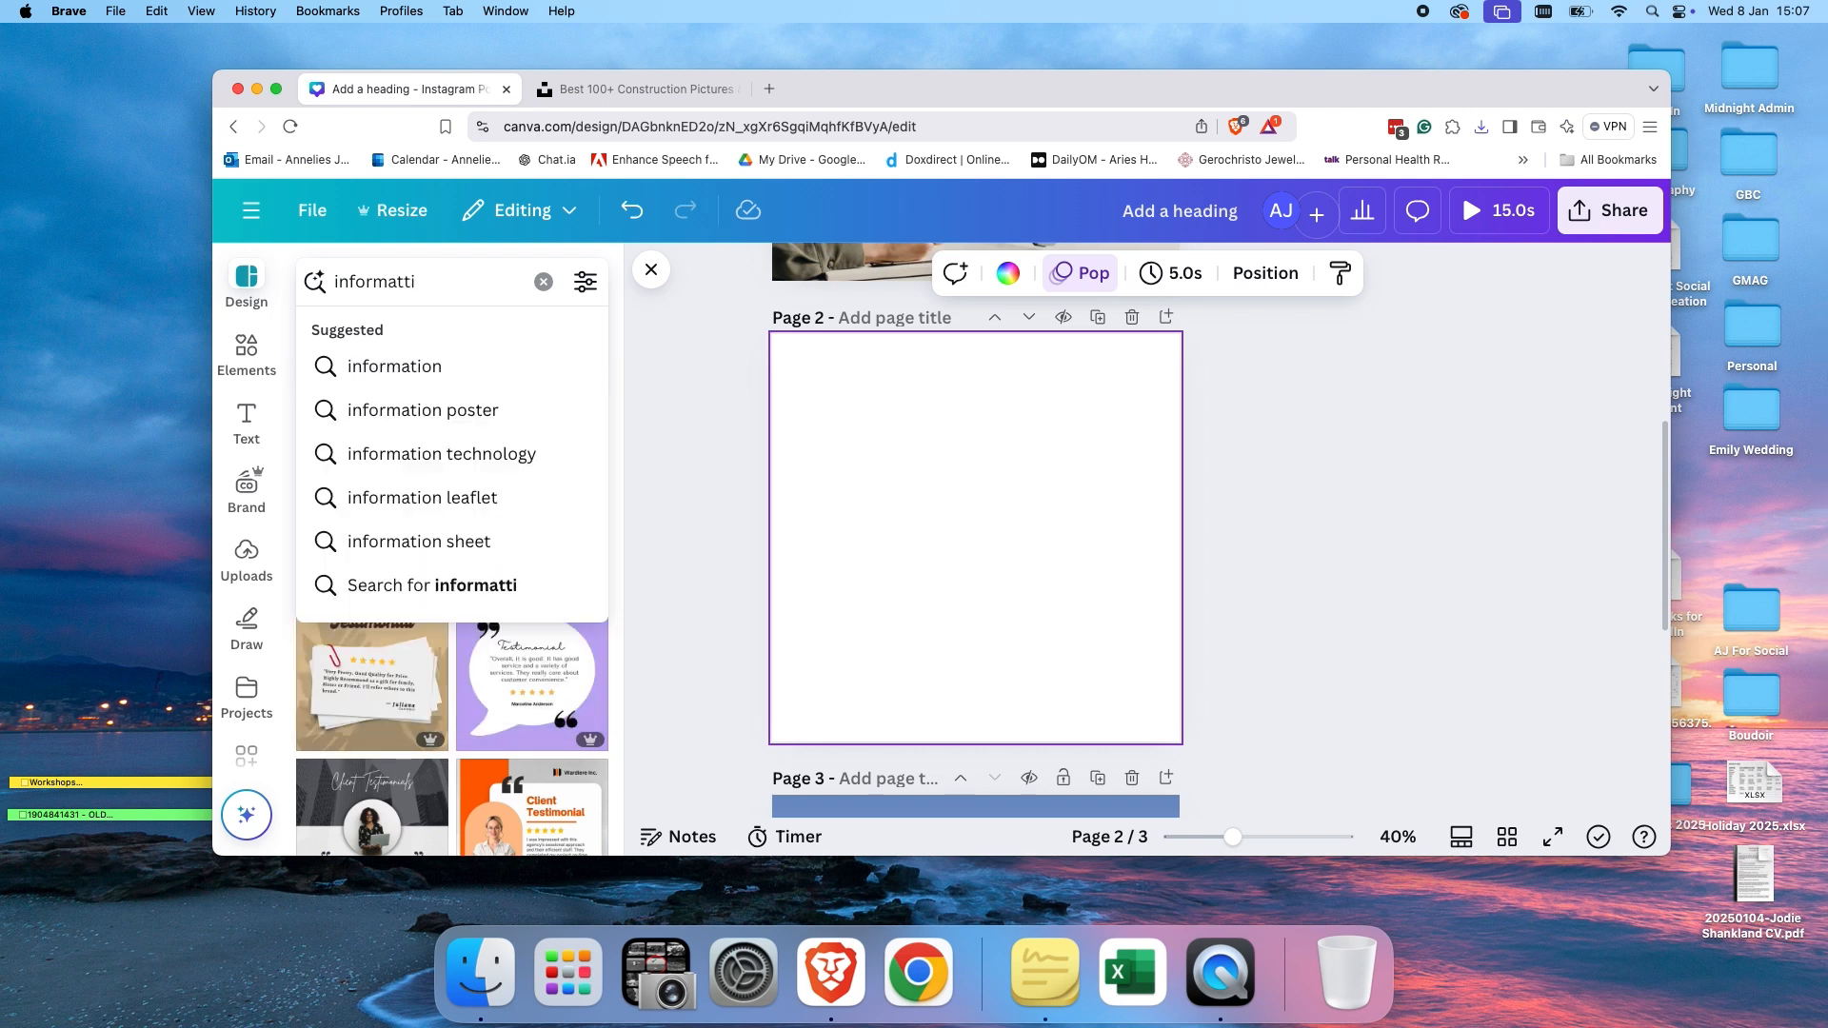
type("ion")
key("Return")
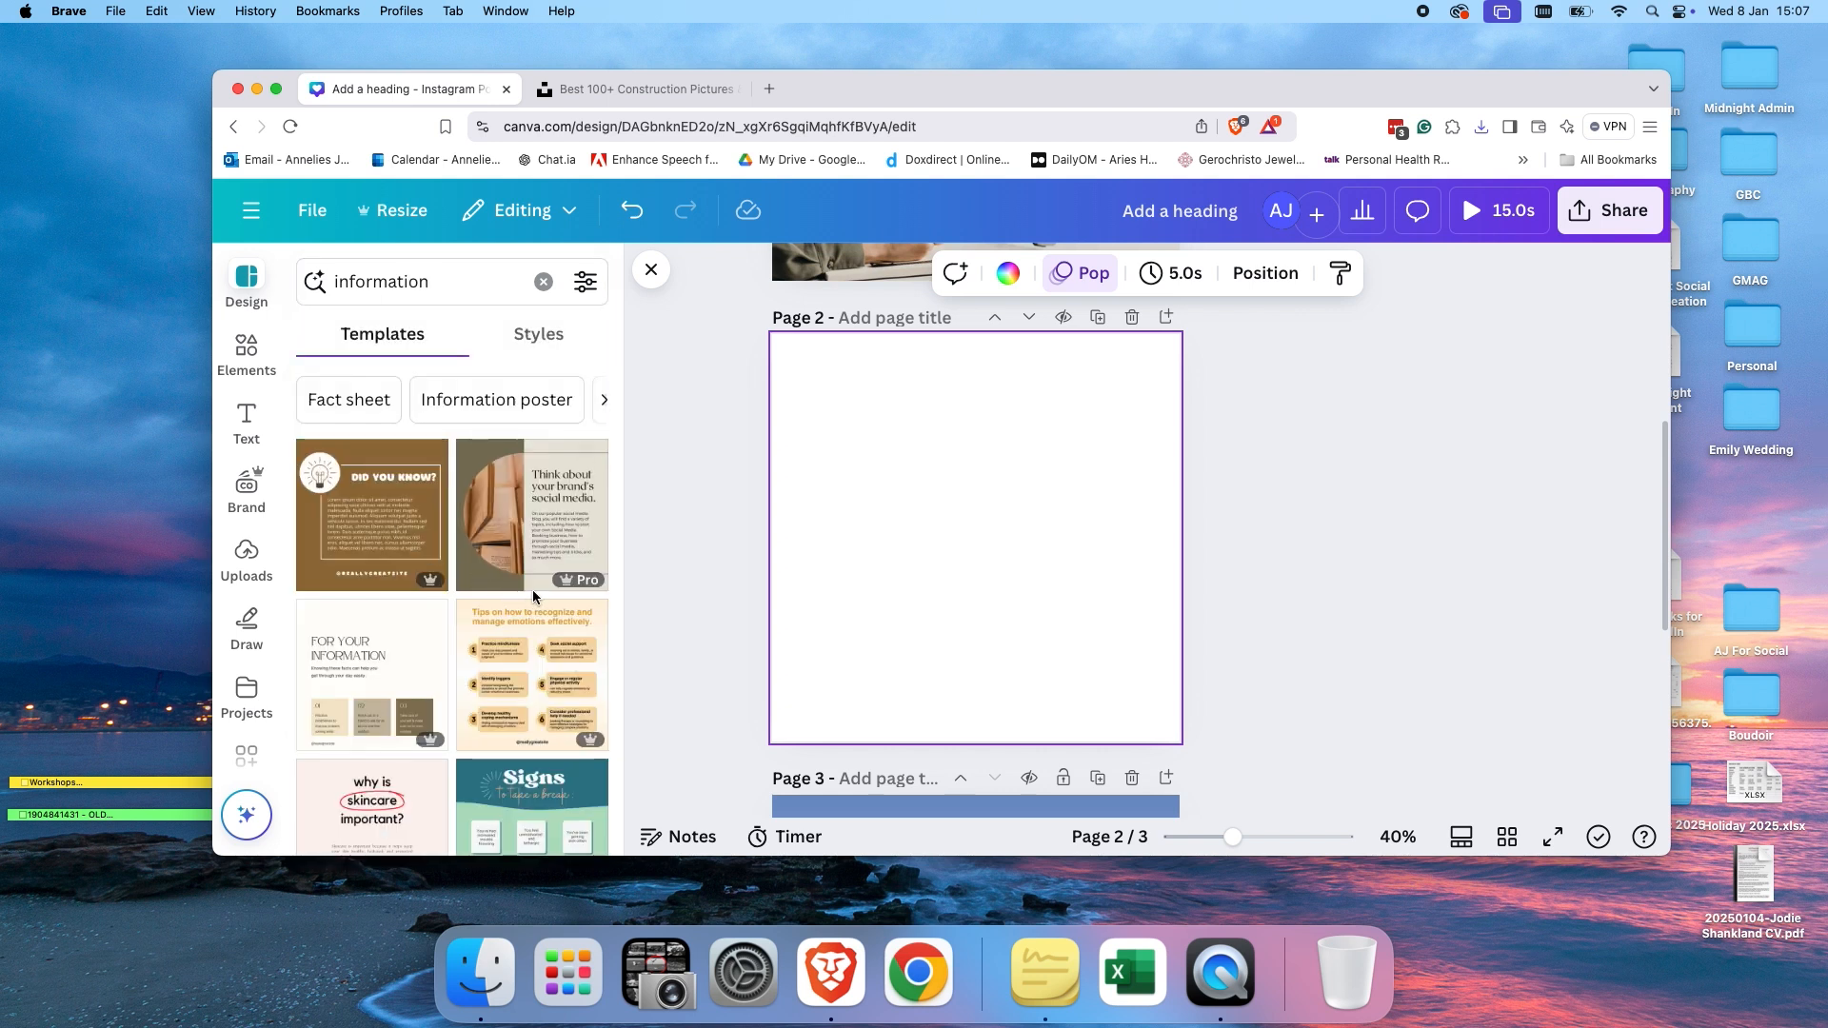
Apply the Brown Minimalist Did You Know Instagram Post template to the blank page 2.
left_click(357, 506)
left_click(1154, 403)
left_click(1164, 369)
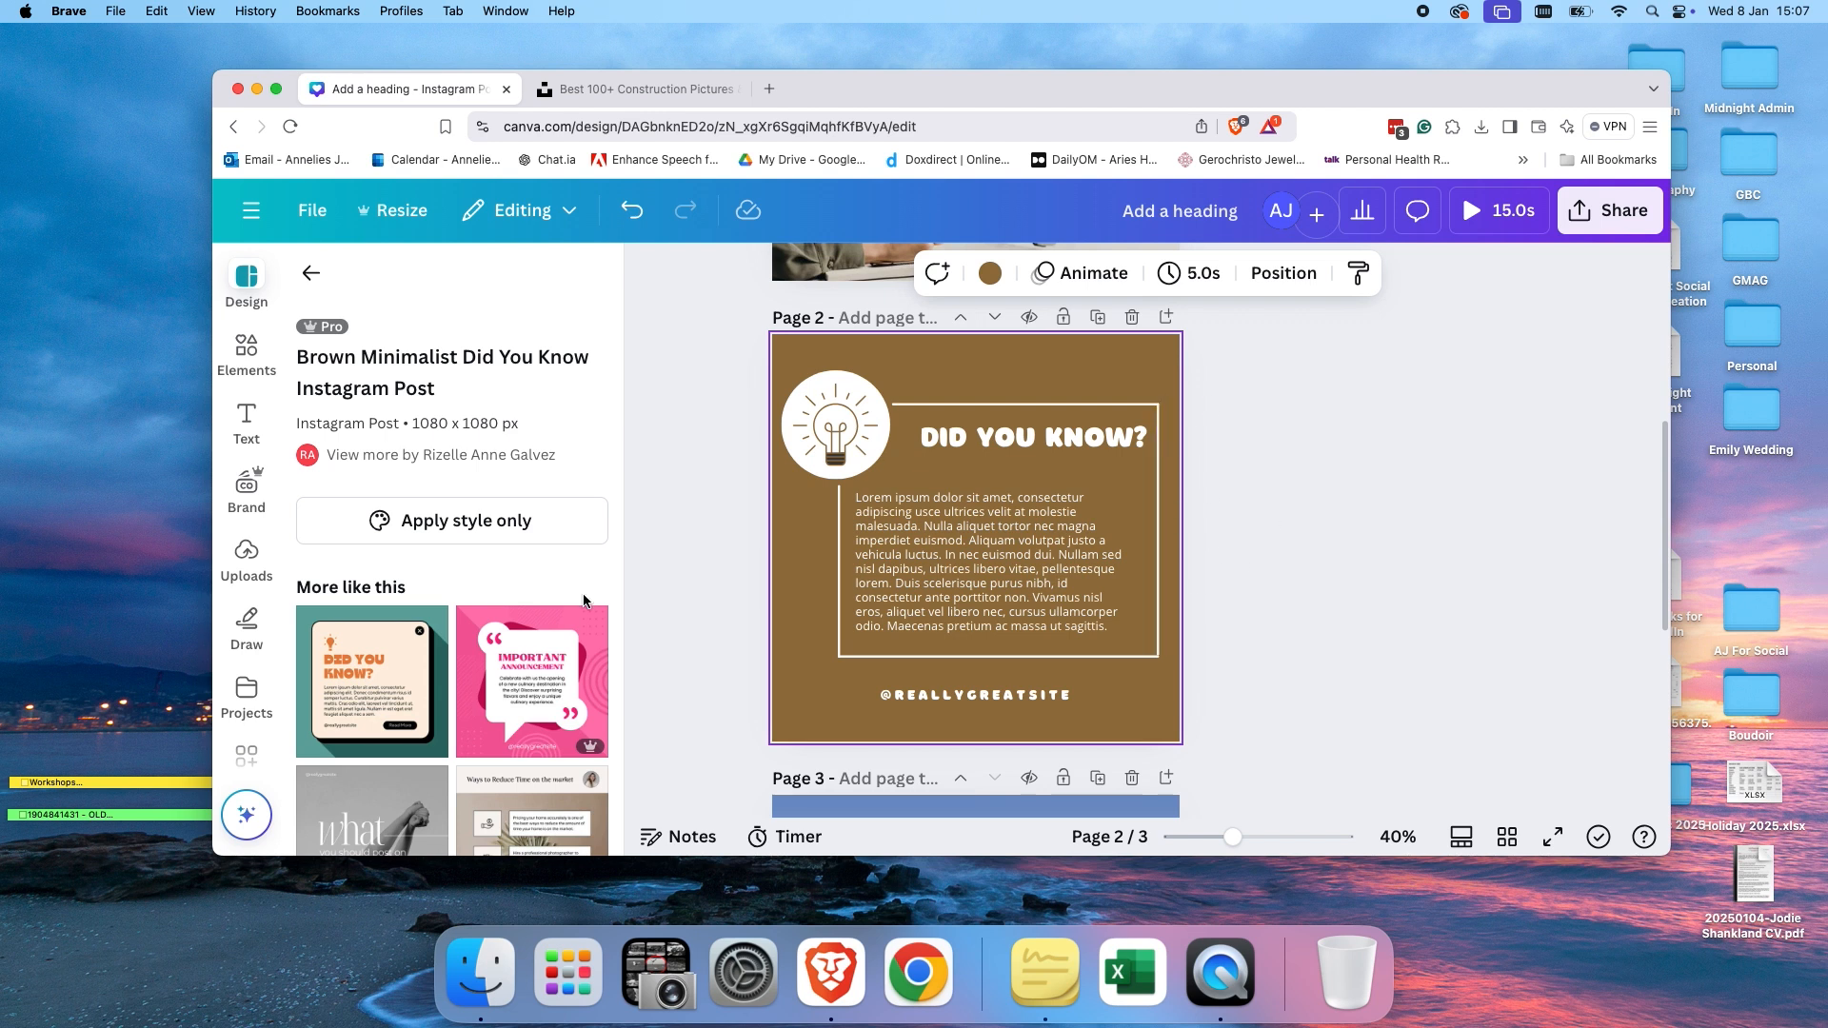
Add the uploaded photo of three women to page 2 and enlarge it to cover the whole page.
left_click(255, 565)
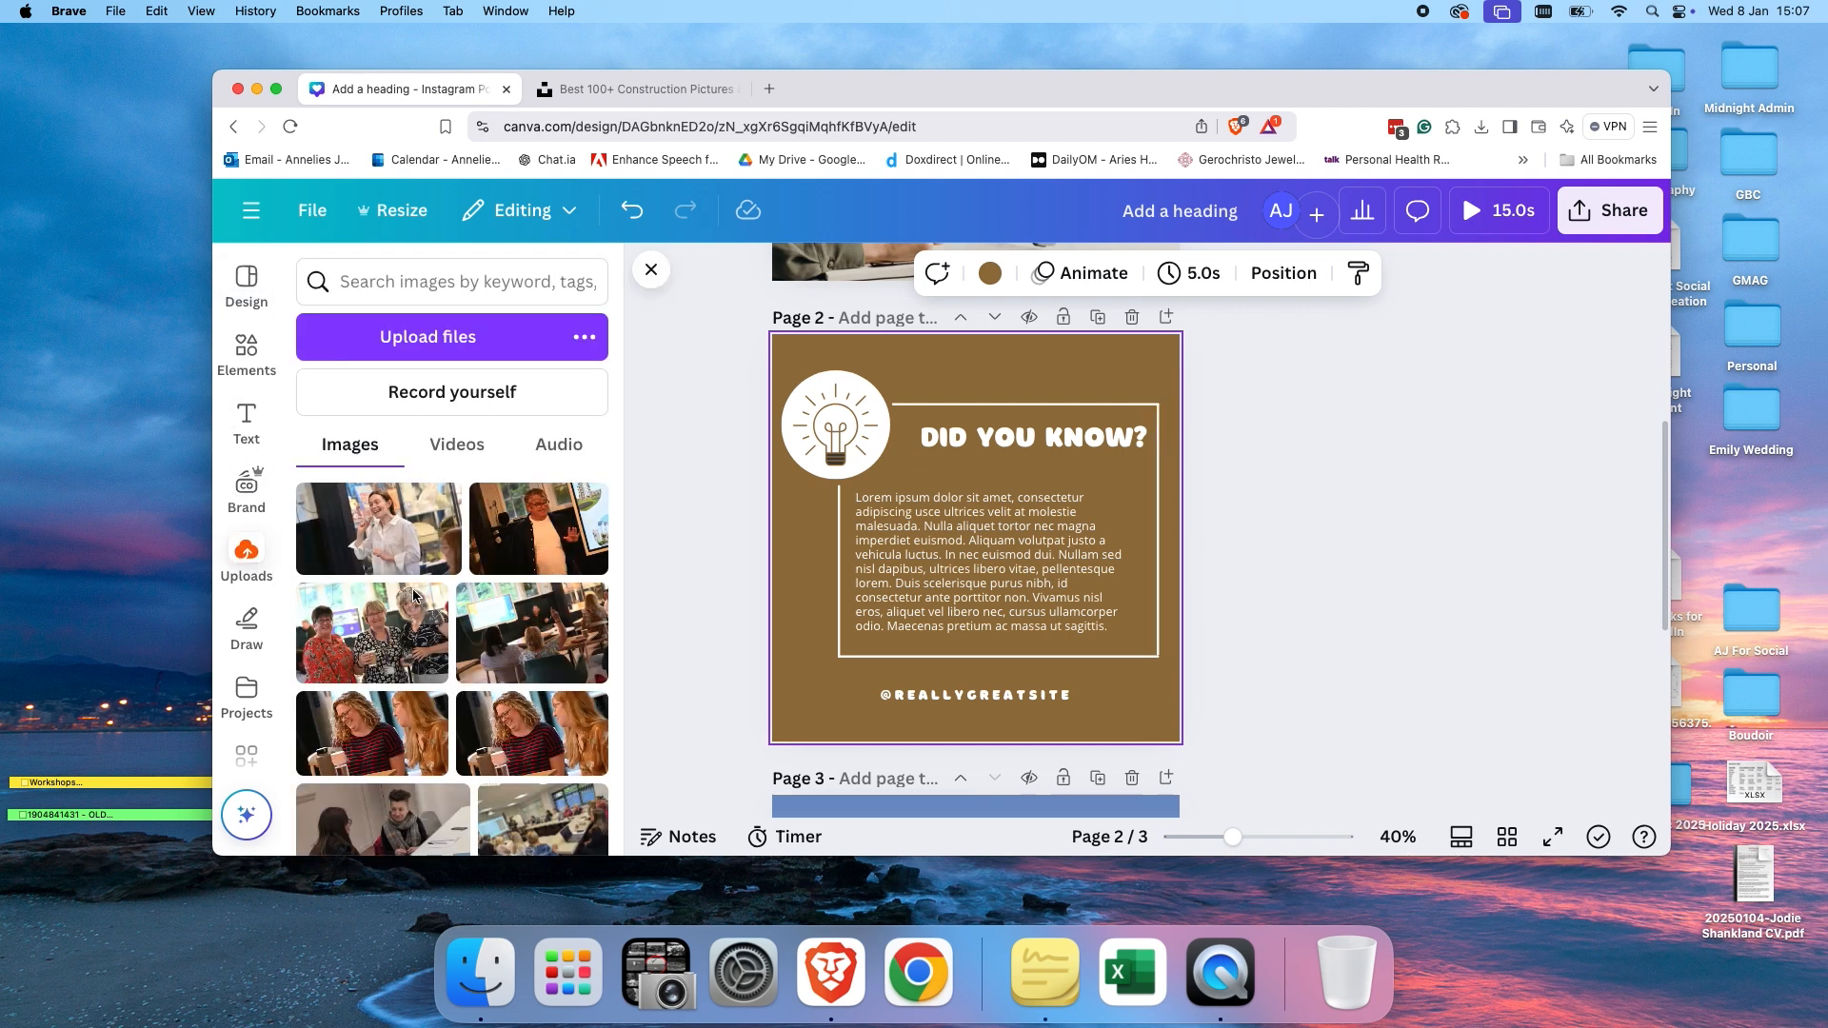
left_click_drag(419, 609, 806, 587)
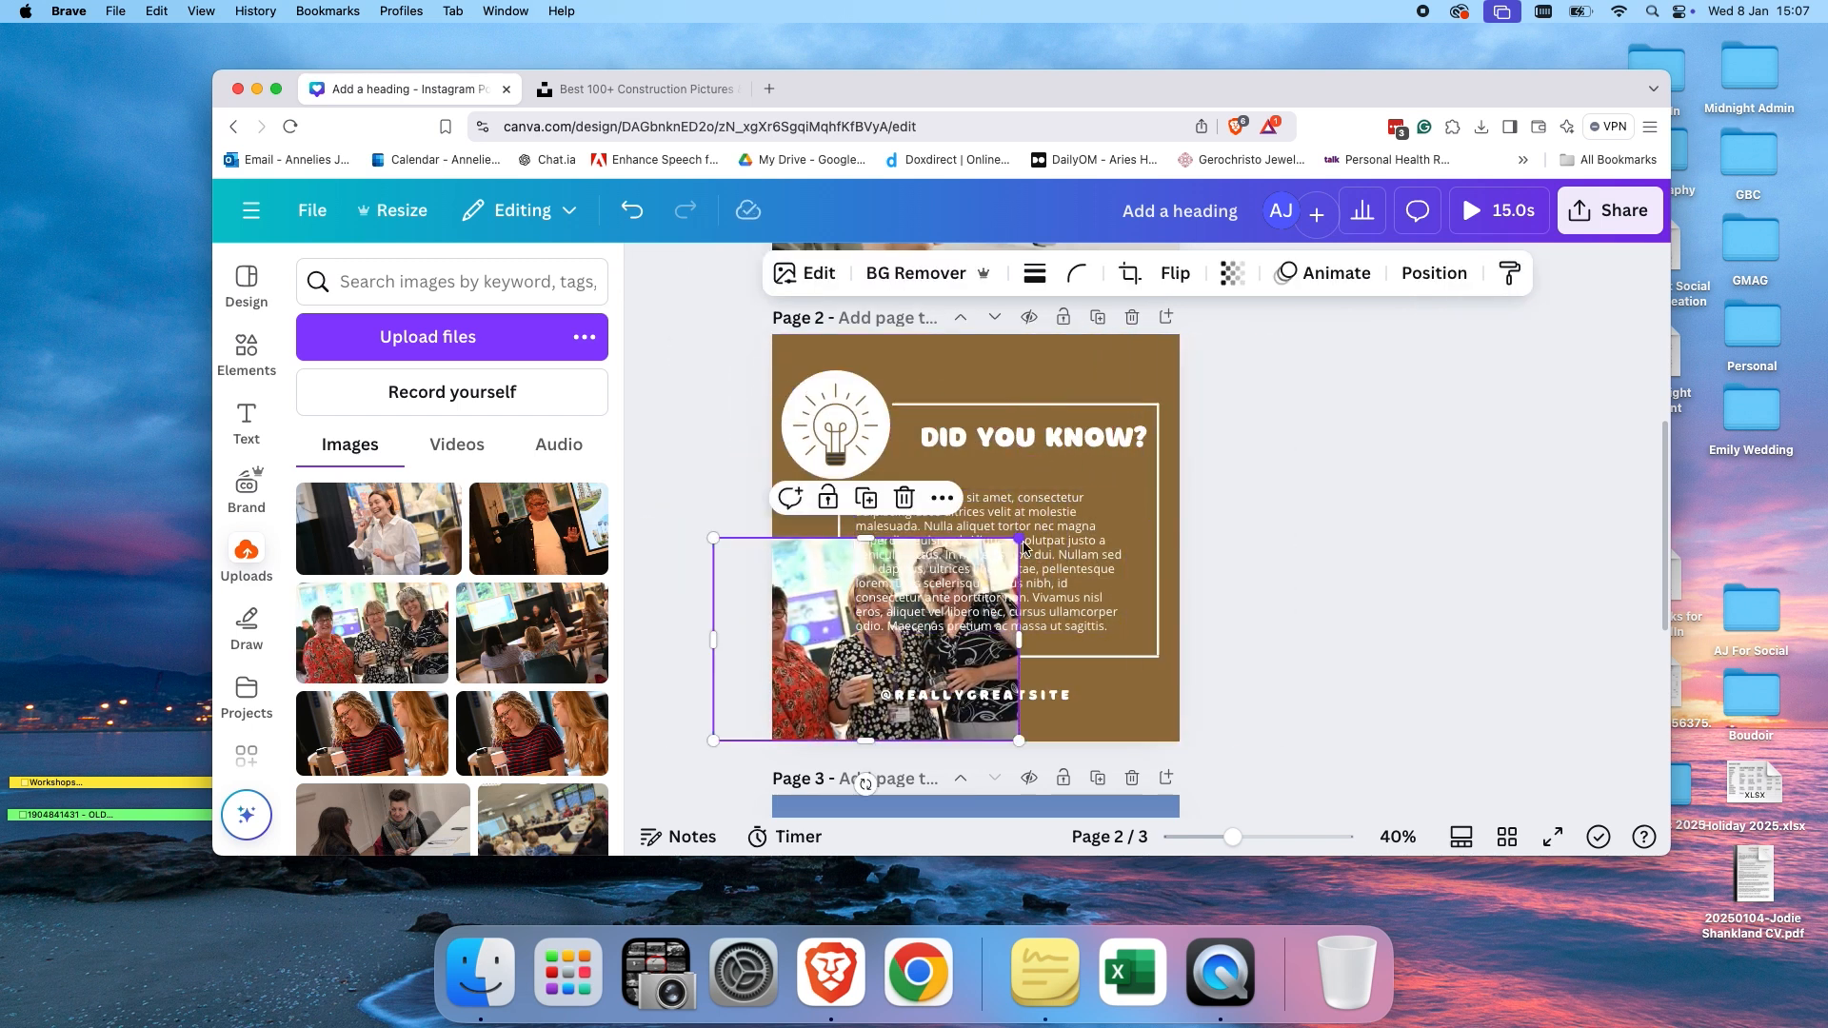
left_click_drag(1021, 540, 1338, 325)
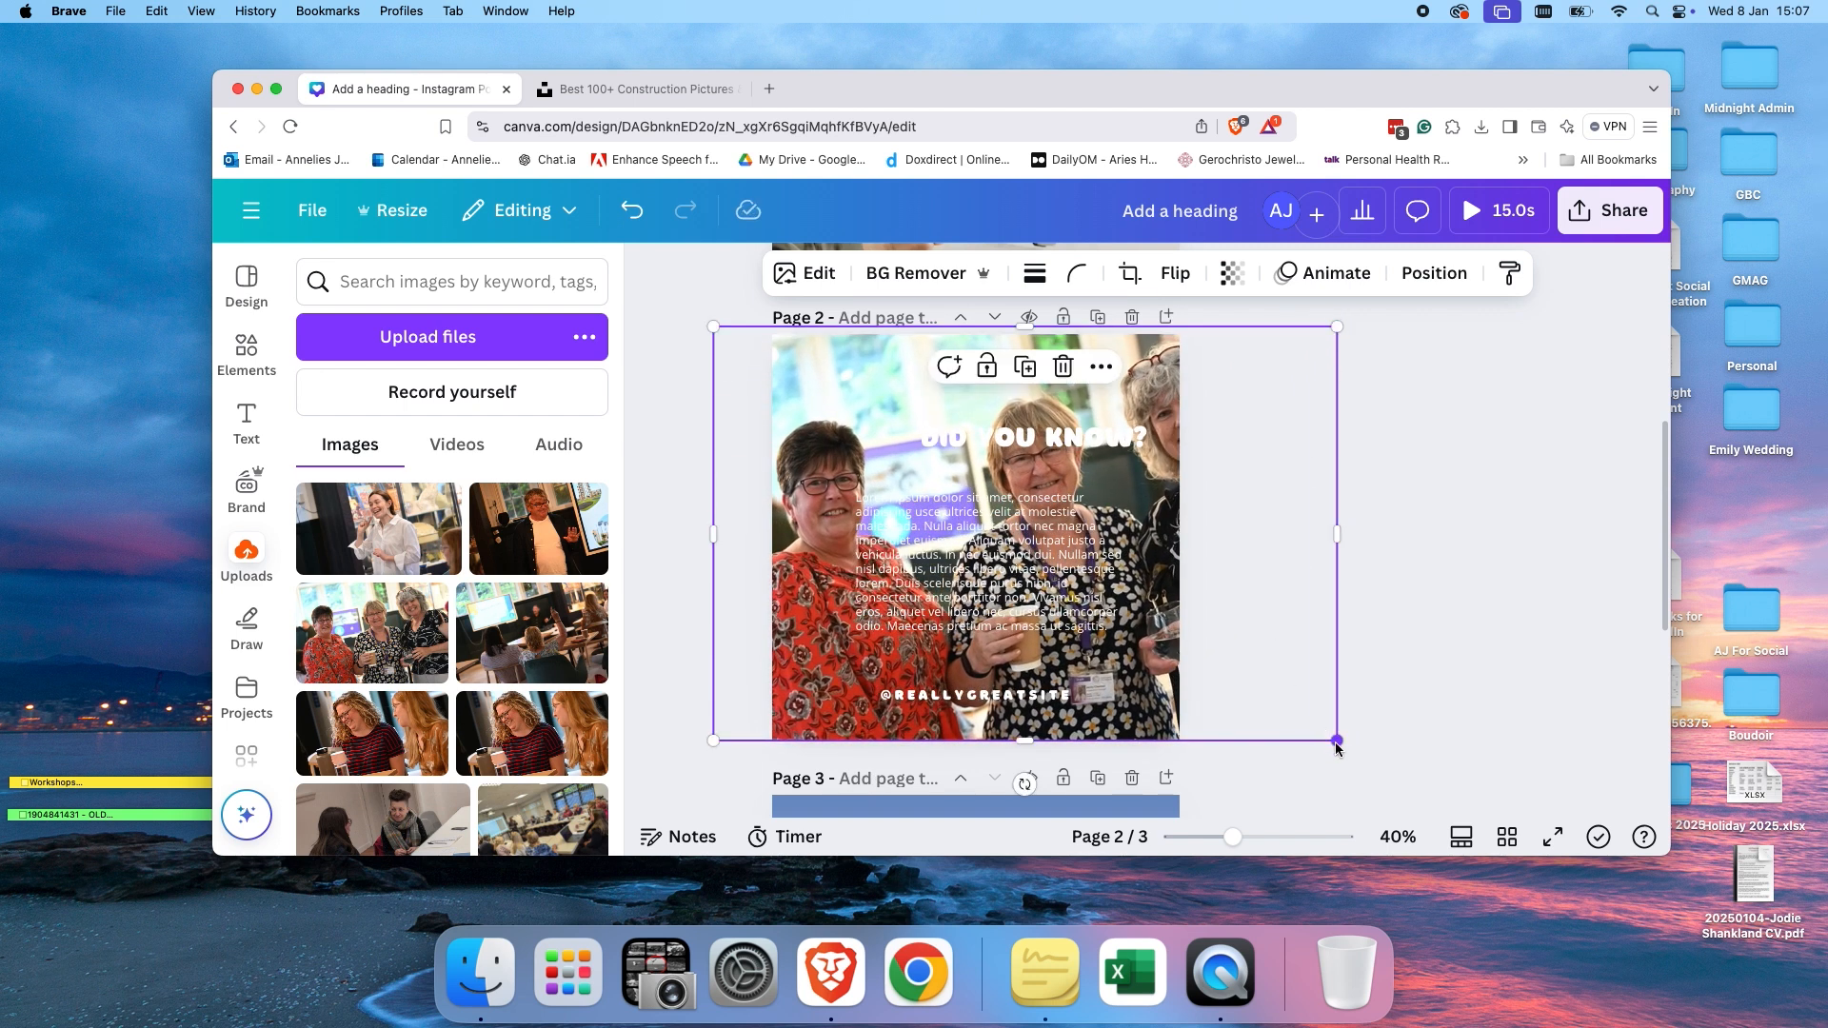
left_click_drag(1339, 749, 1344, 751)
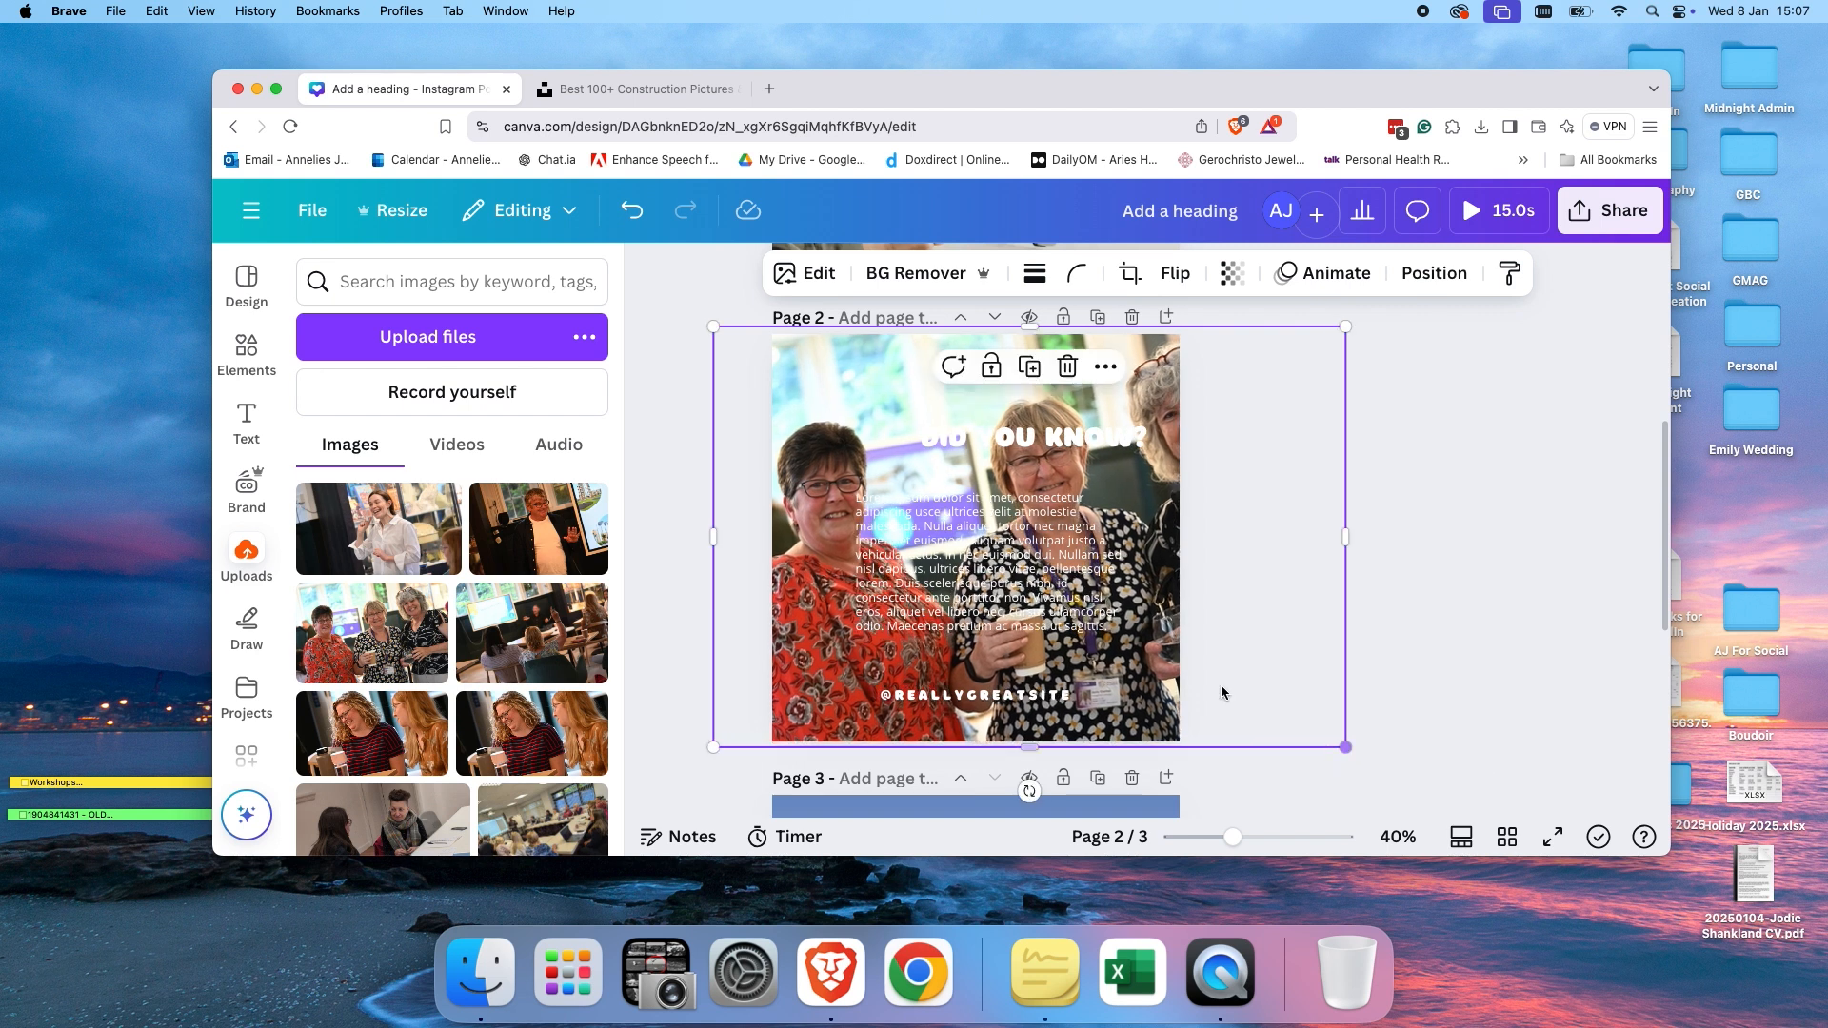
left_click_drag(1349, 544, 1193, 536)
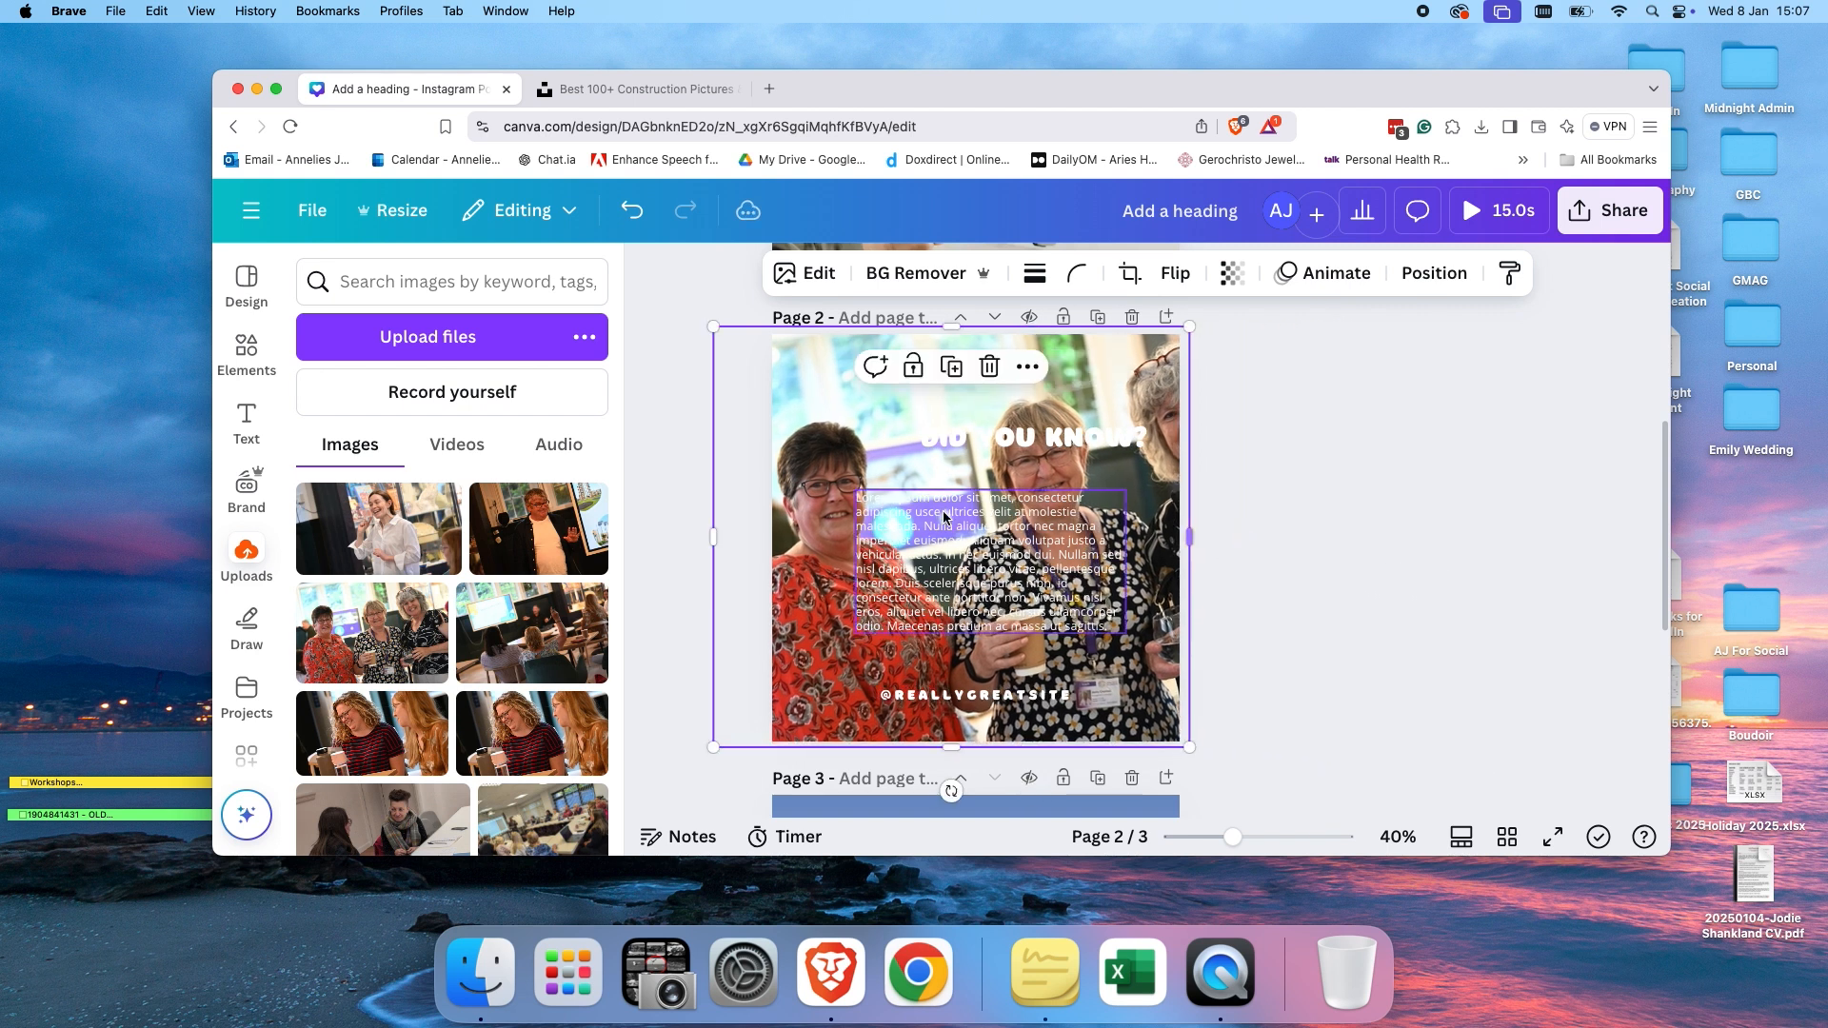
left_click_drag(713, 537, 762, 541)
left_click(1252, 514)
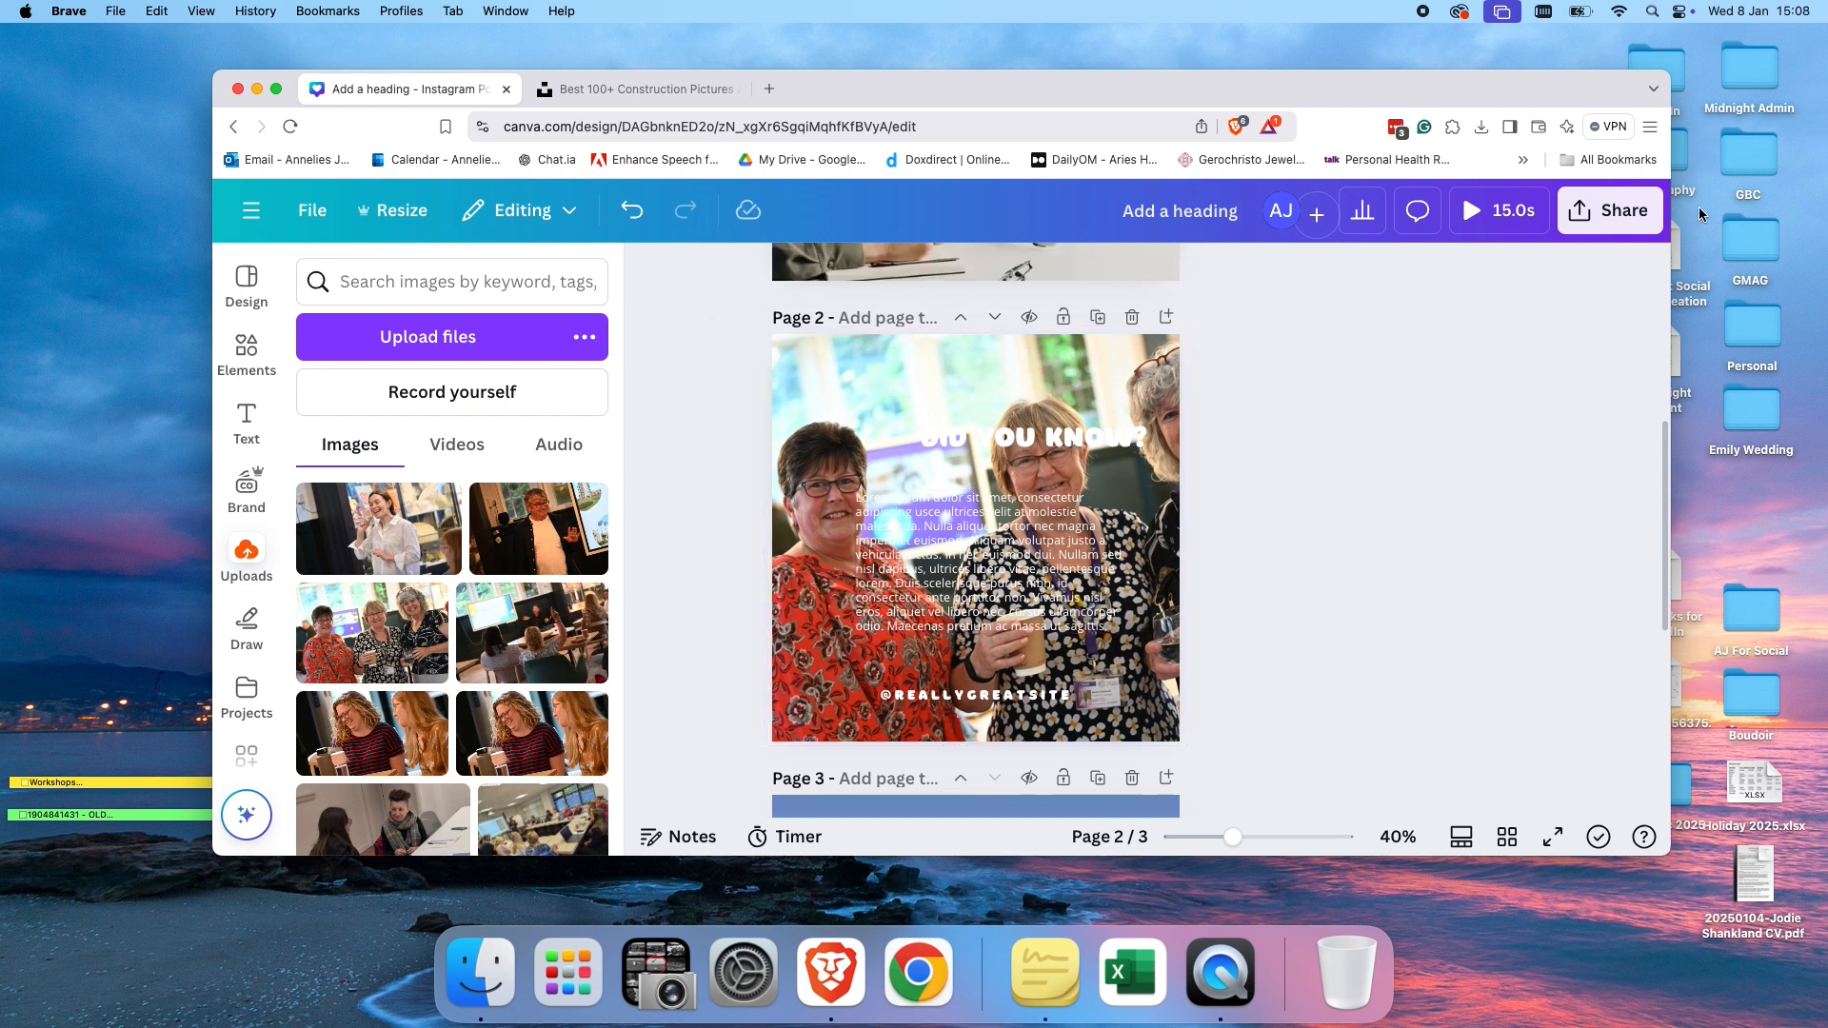
Open the download options, choose PDF Print and enable crop marks and bleed plus flatten PDF.
left_click(1586, 211)
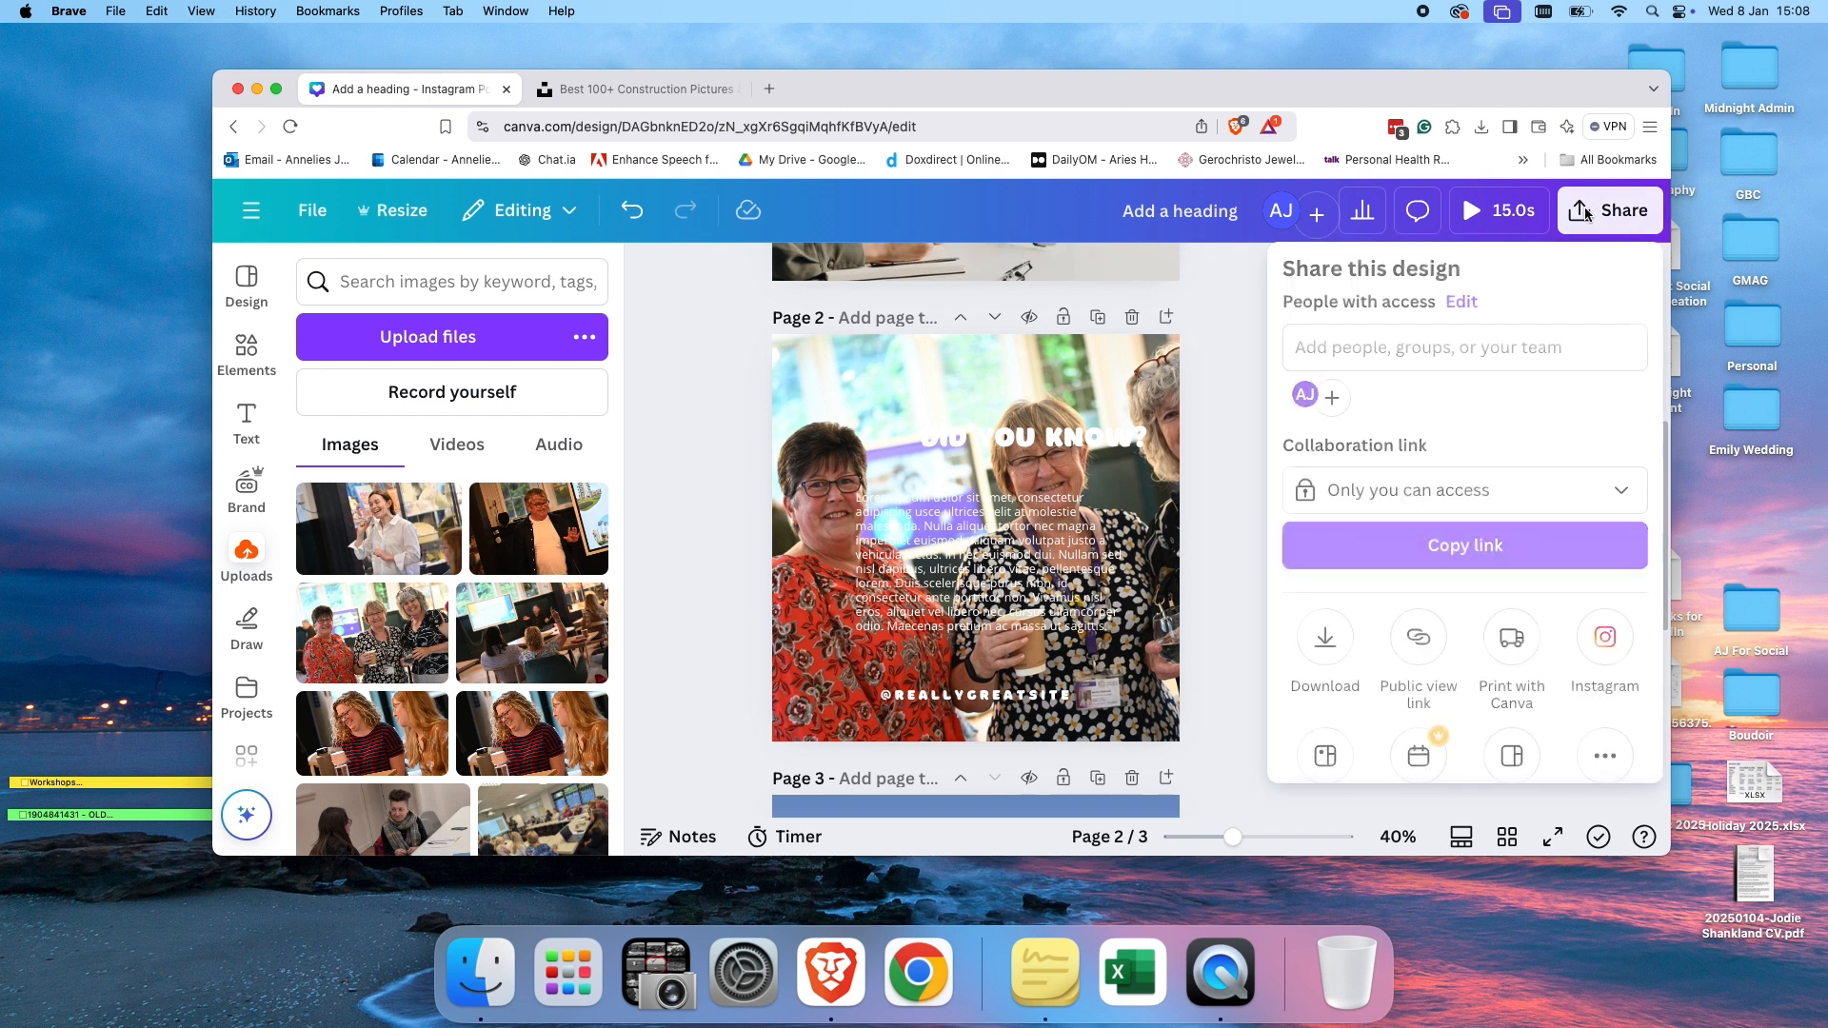
left_click(1337, 665)
left_click(1515, 359)
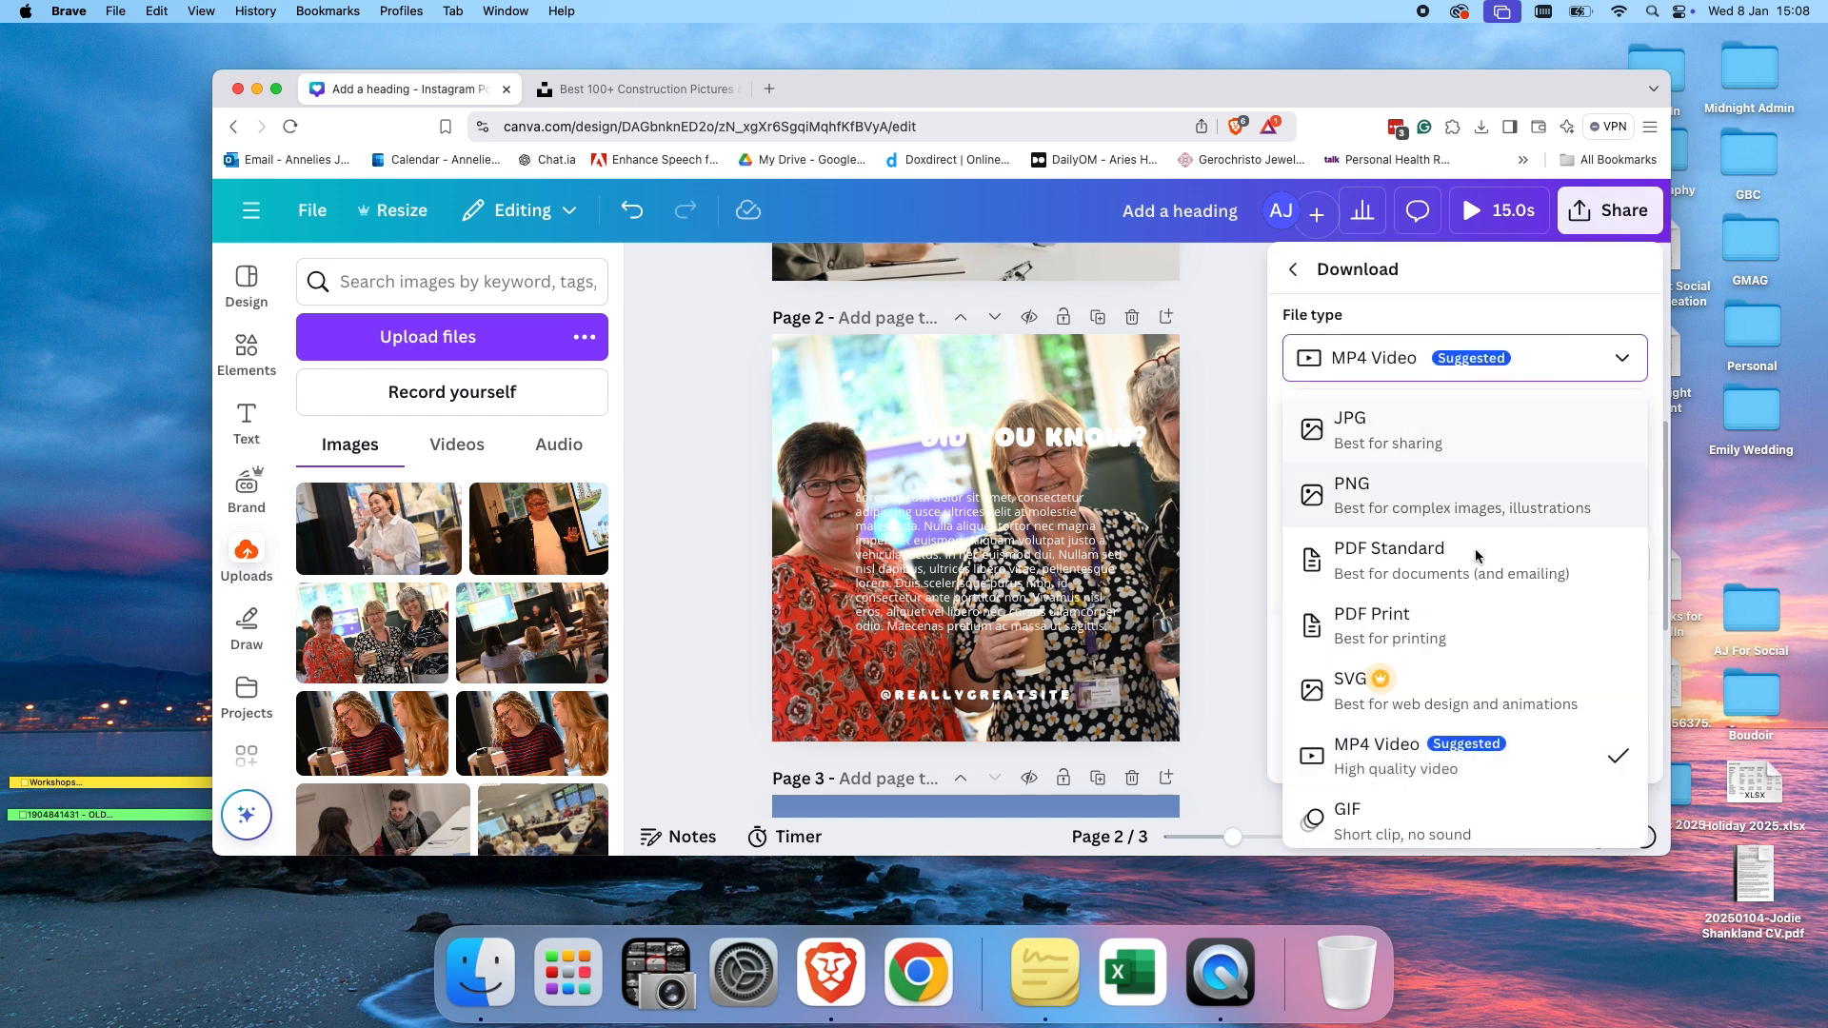
left_click(1428, 620)
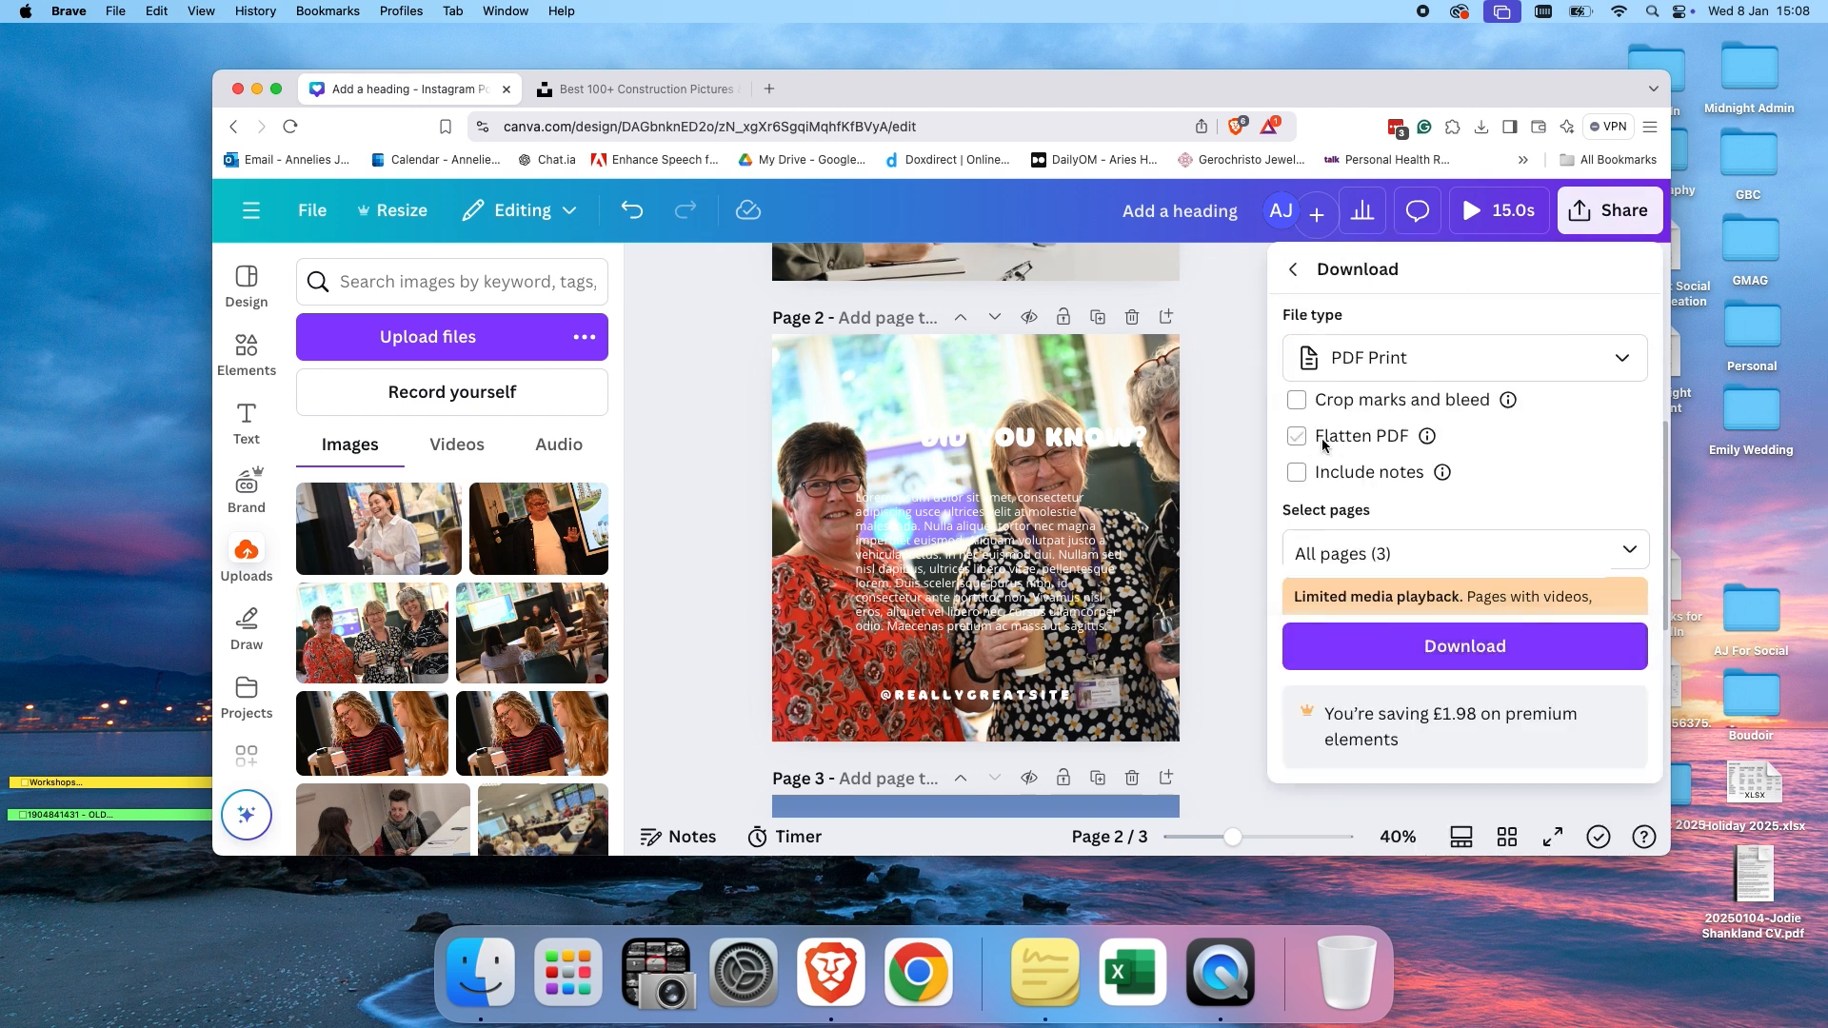
left_click(1301, 404)
left_click(1303, 442)
Limit the PDF download to page 2 only.
scroll(1636, 481, "down", 2)
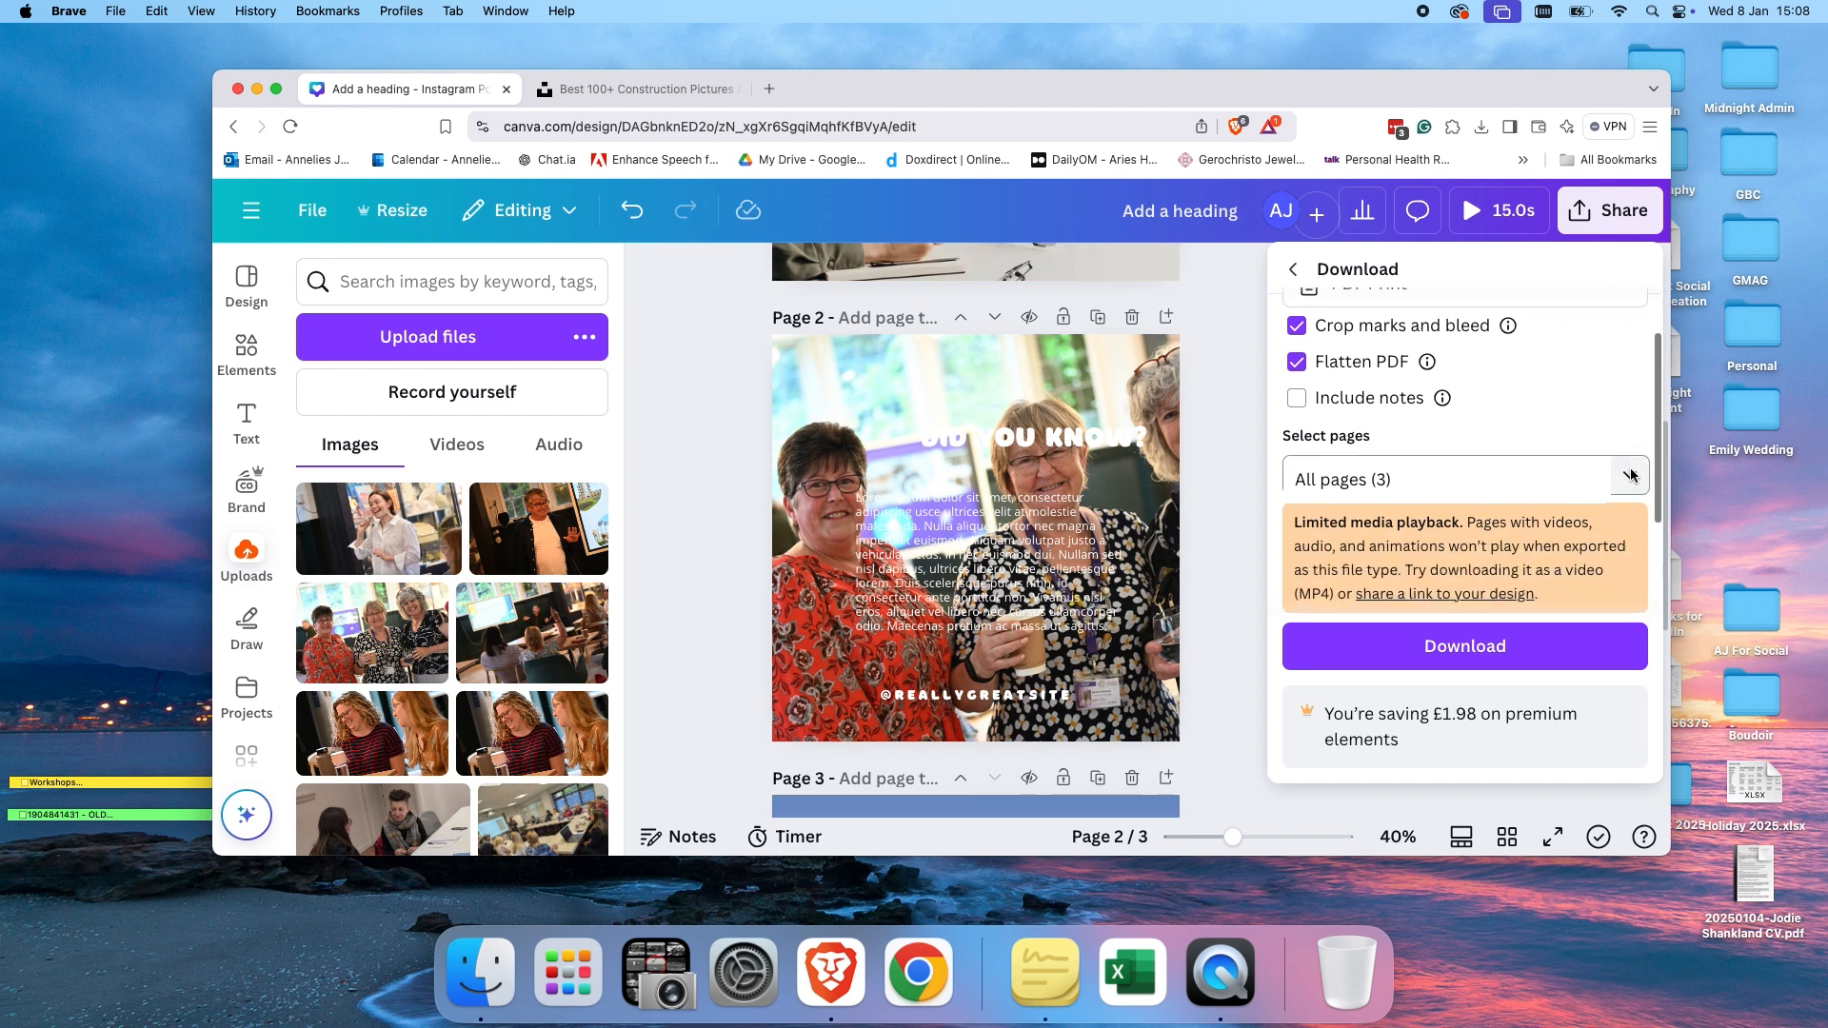
left_click(1630, 479)
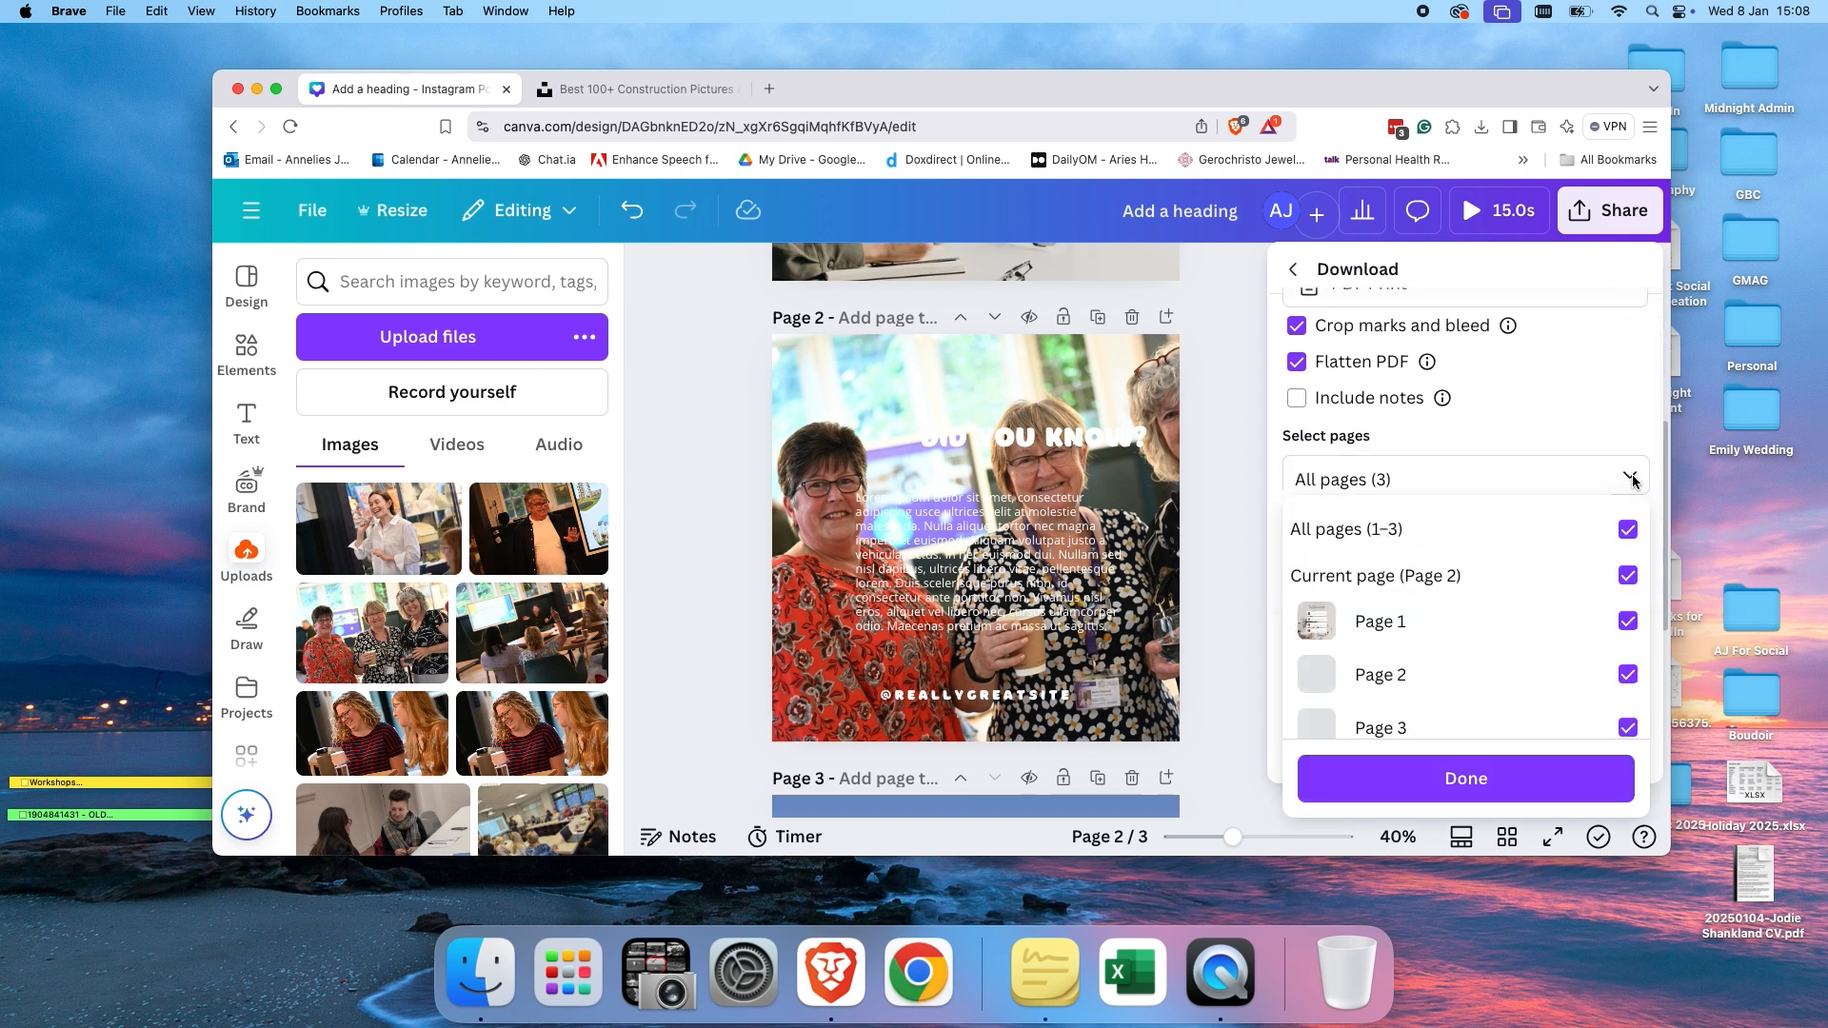
left_click(1630, 530)
left_click(1462, 670)
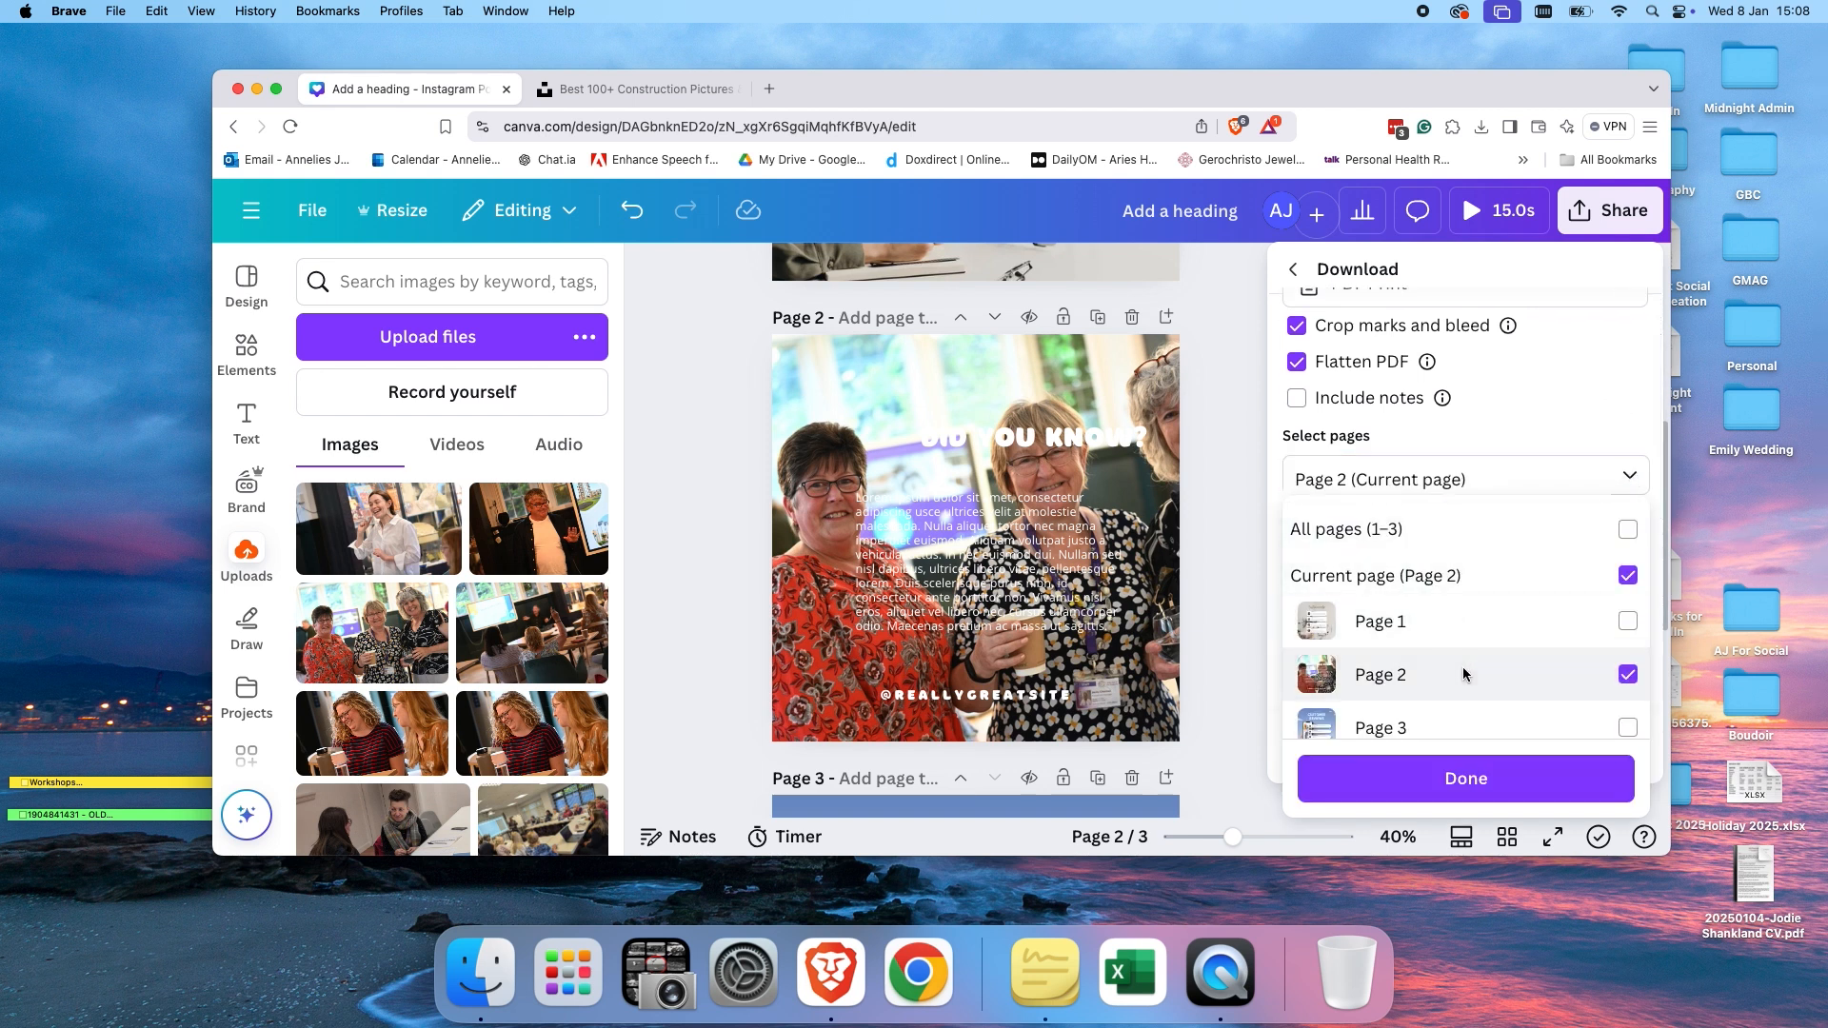
left_click(1442, 778)
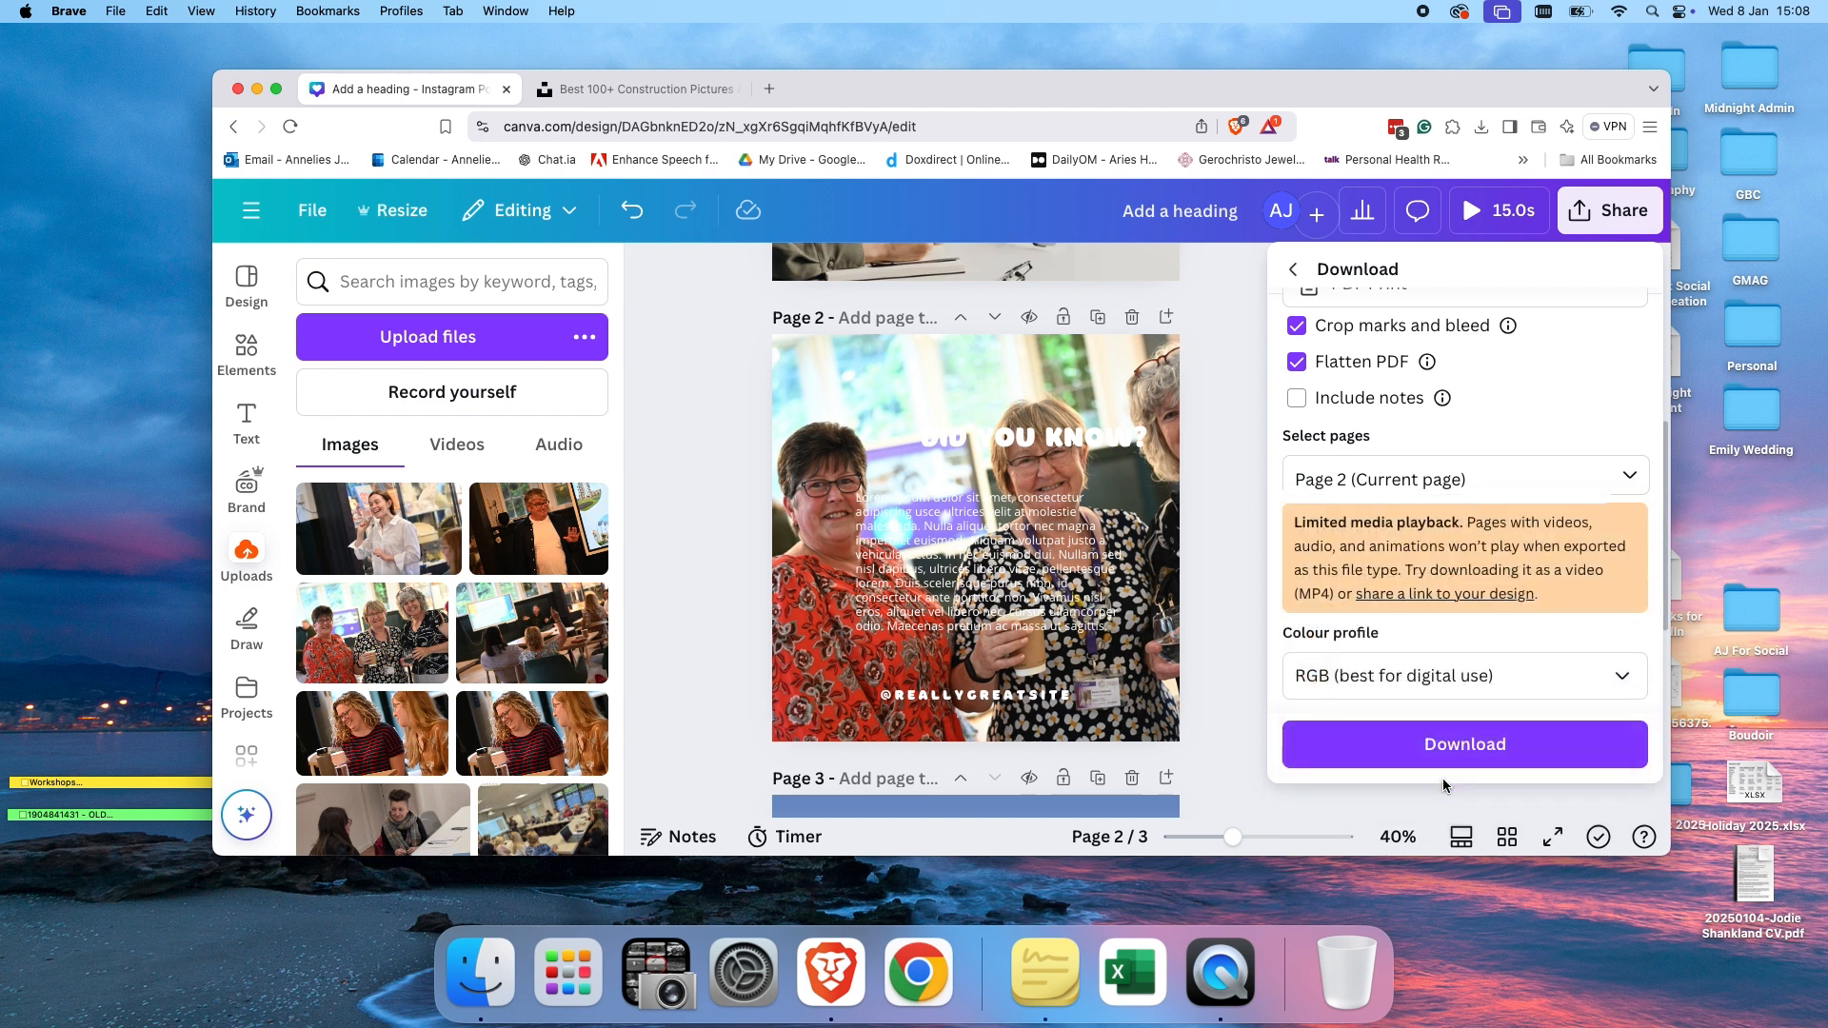
Set the colour profile to CMYK (best for professional printing) and download the PDF.
scroll(1457, 695, "down", 2)
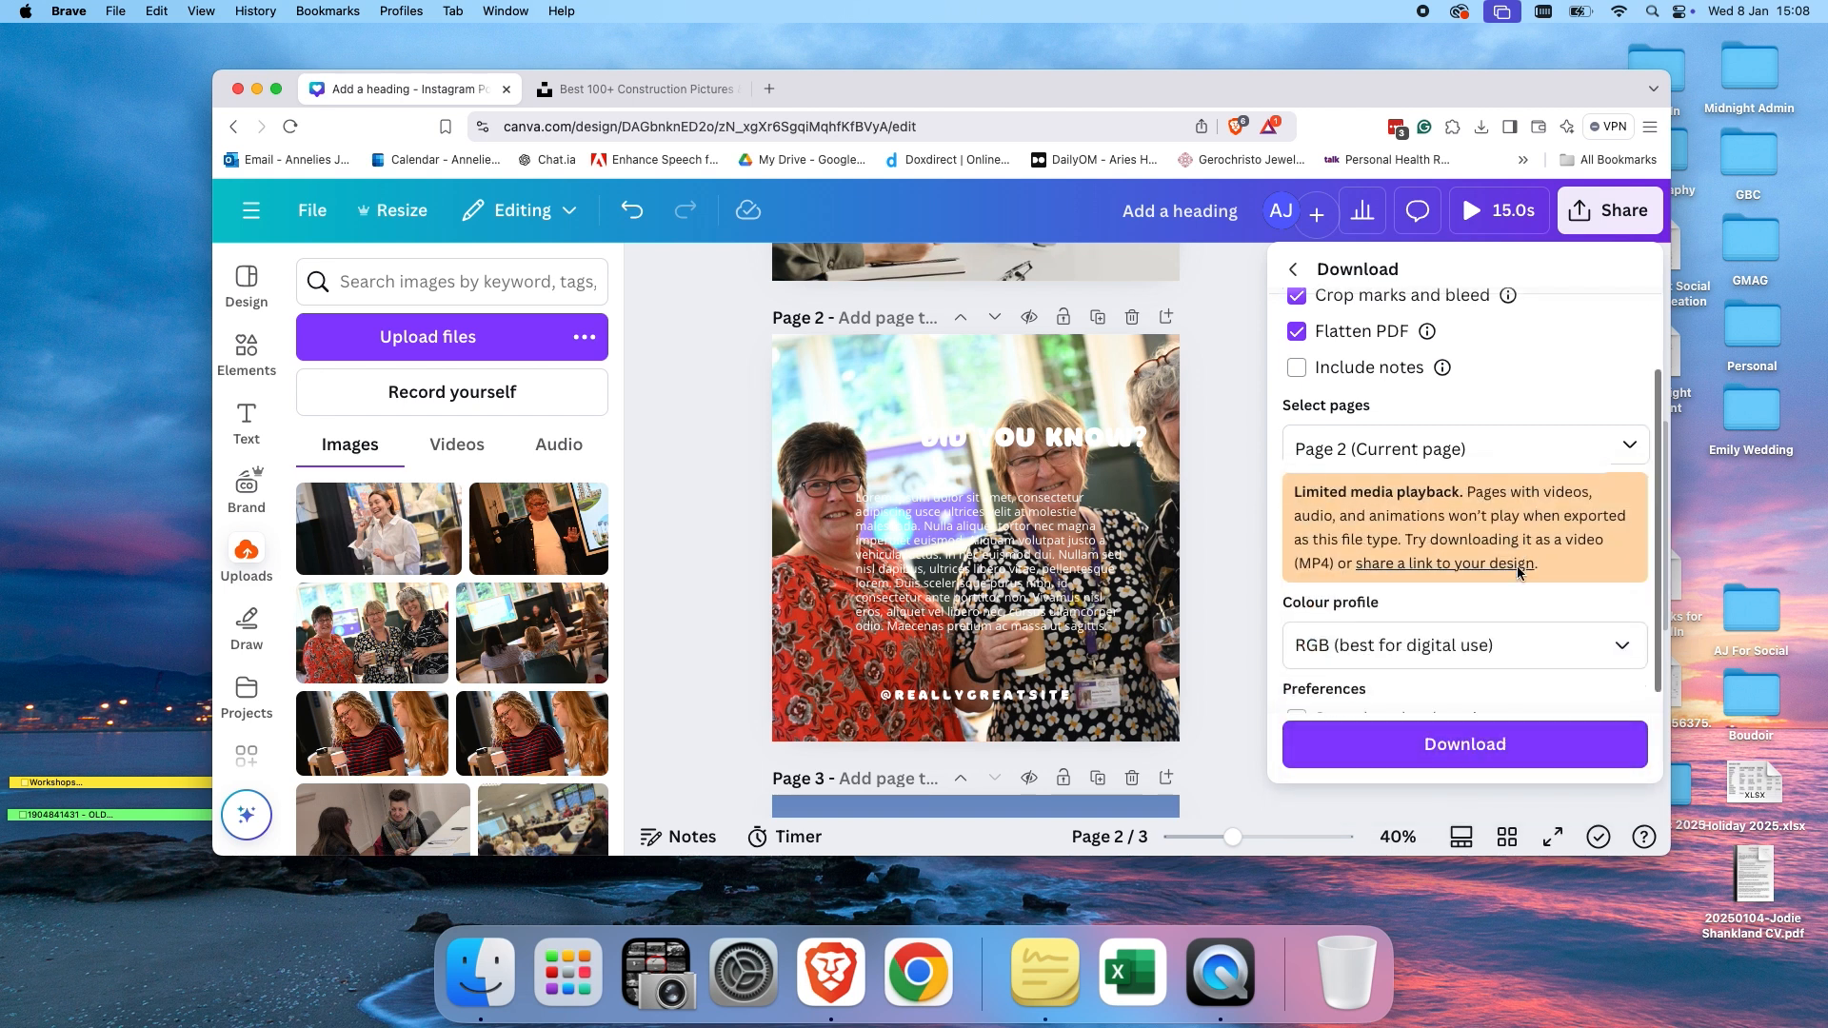
left_click(1521, 630)
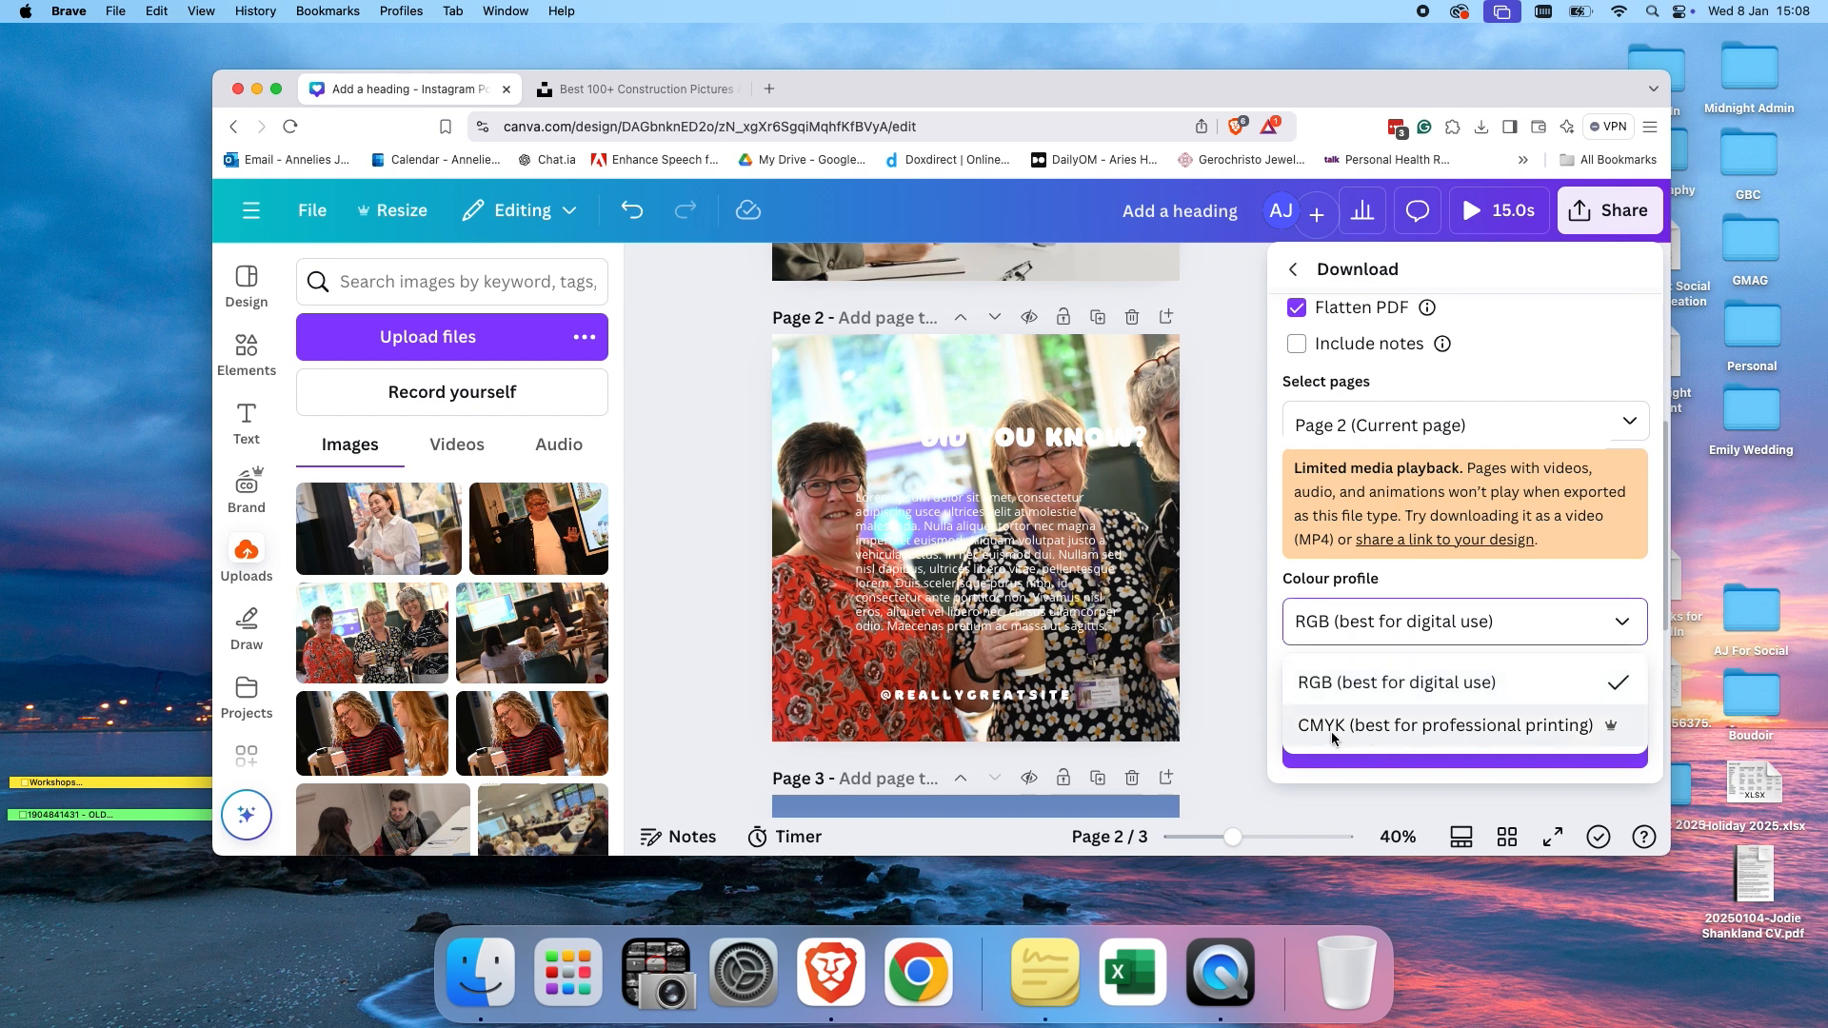
left_click(1408, 731)
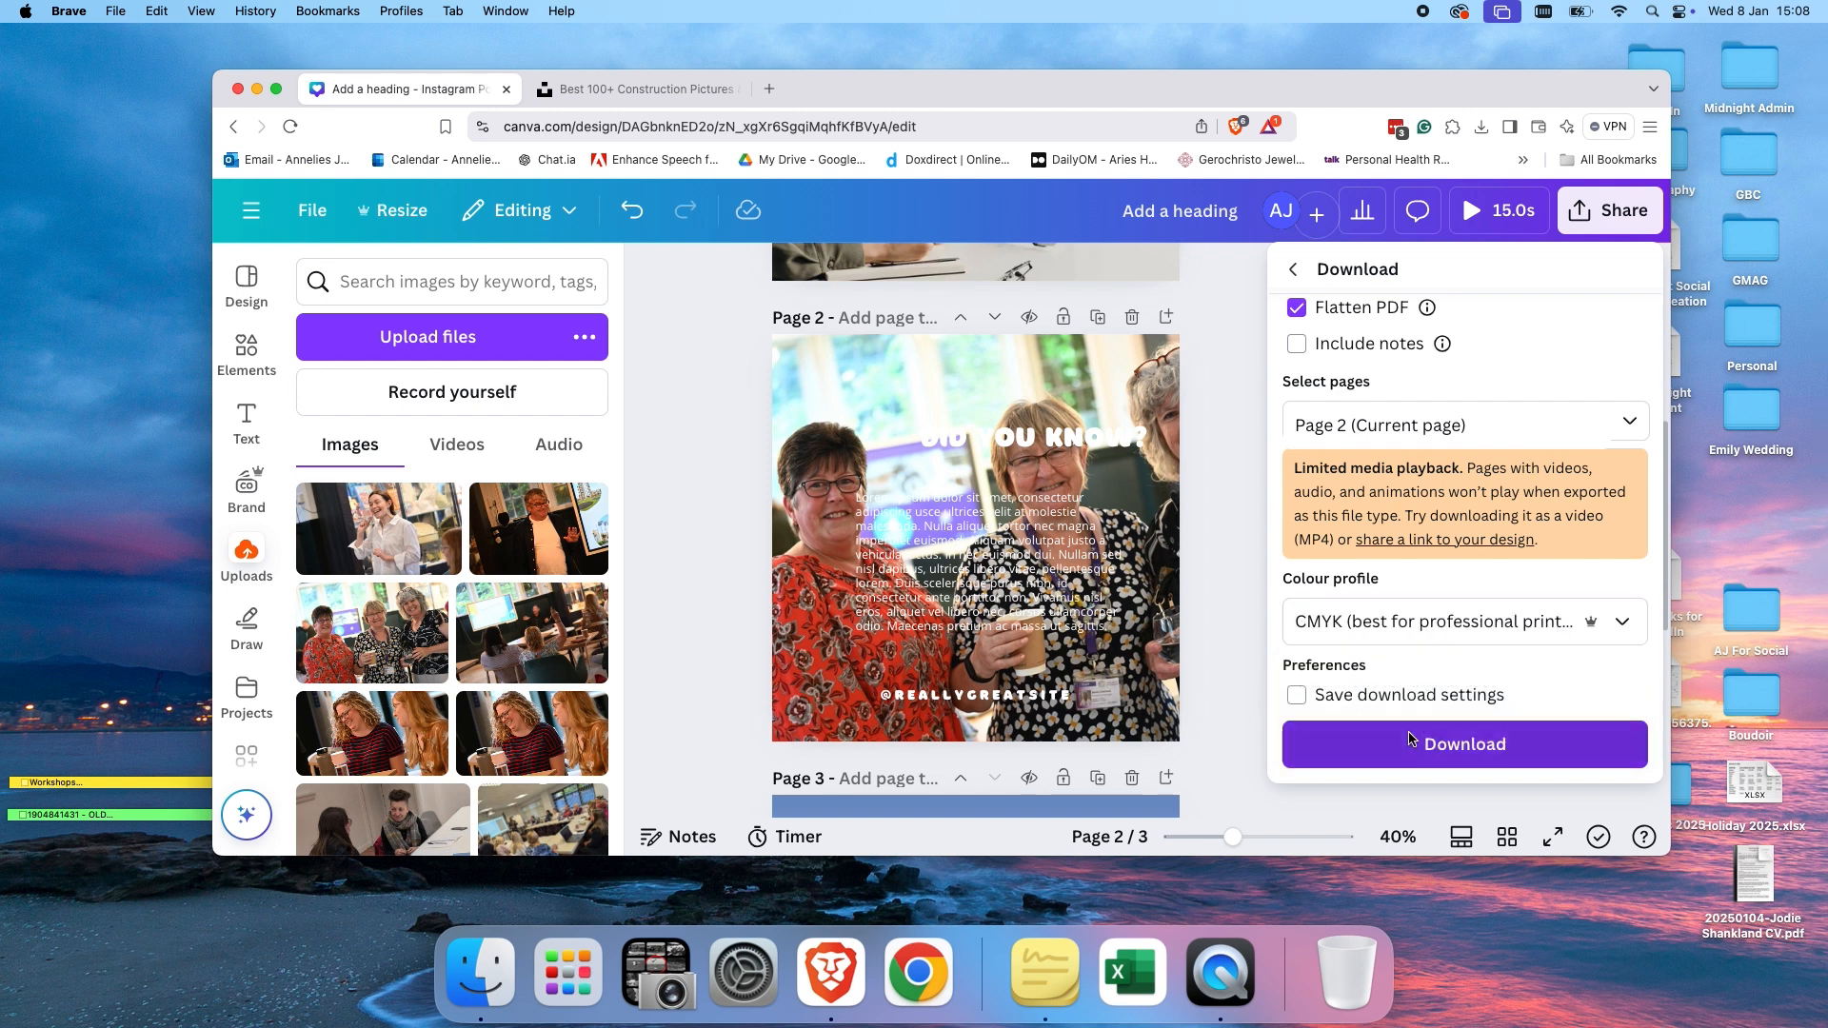
left_click(1544, 625)
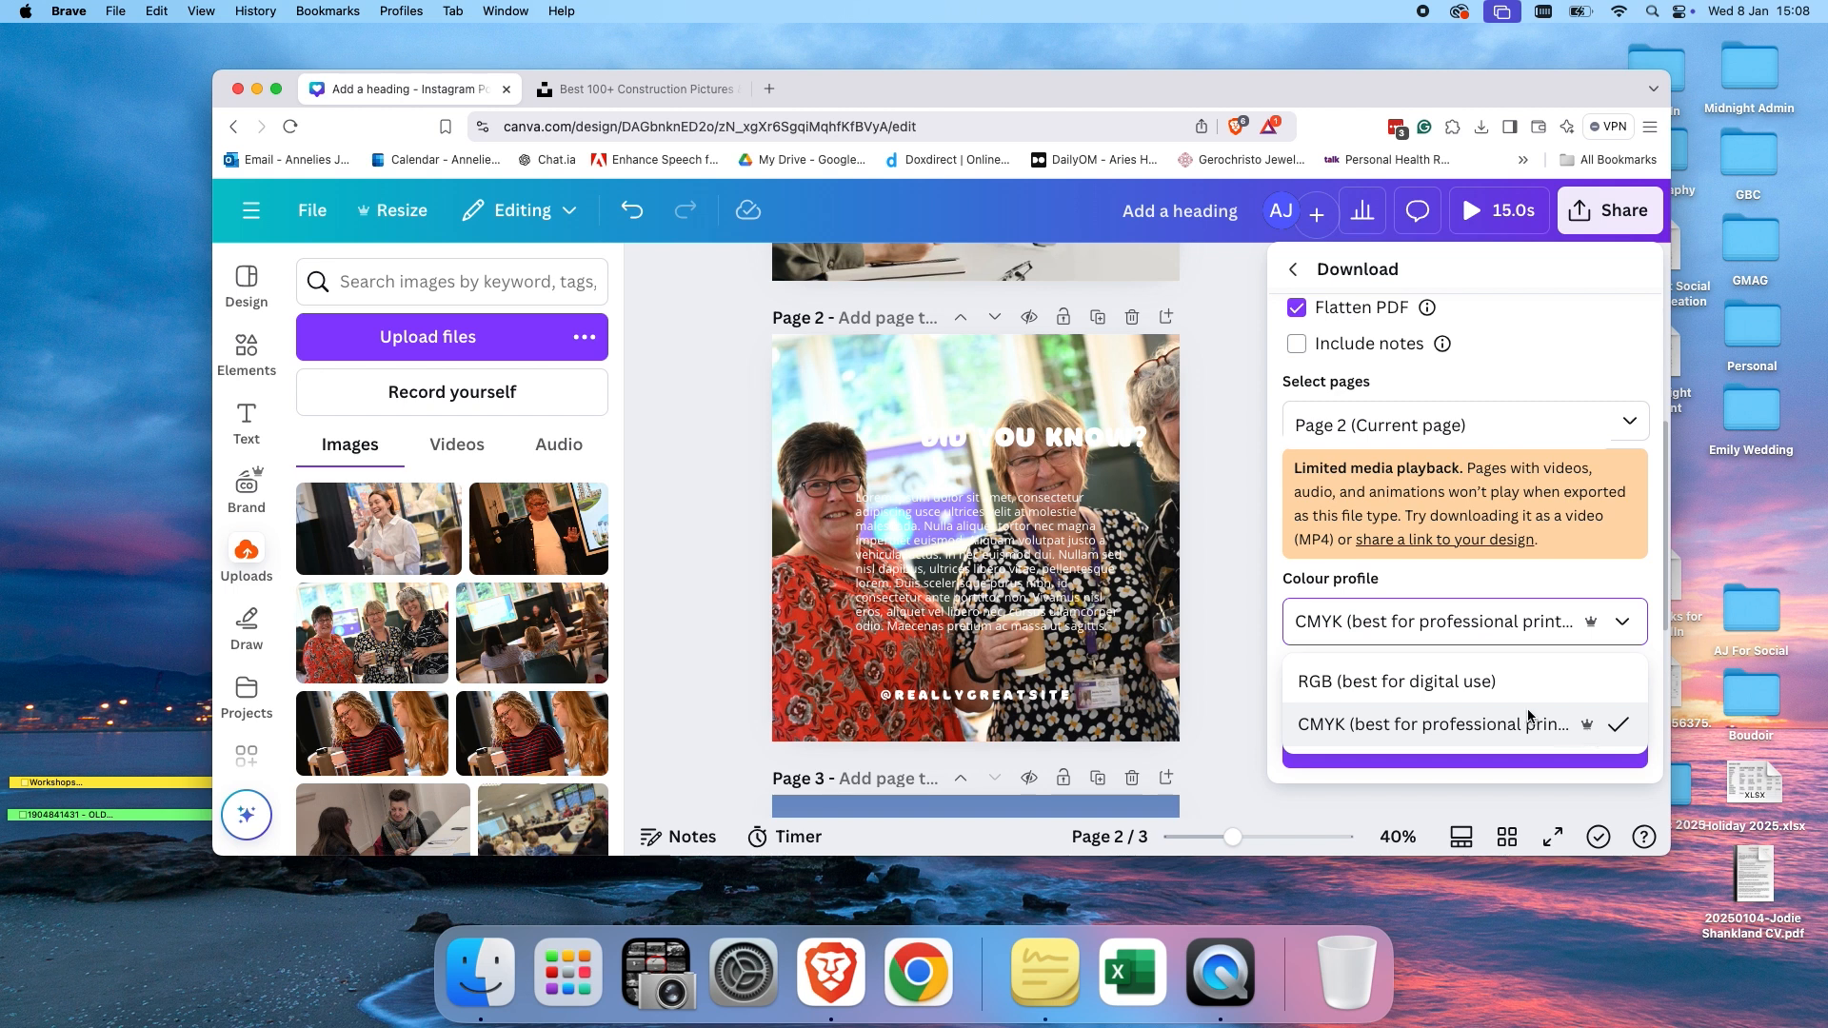
left_click(1354, 726)
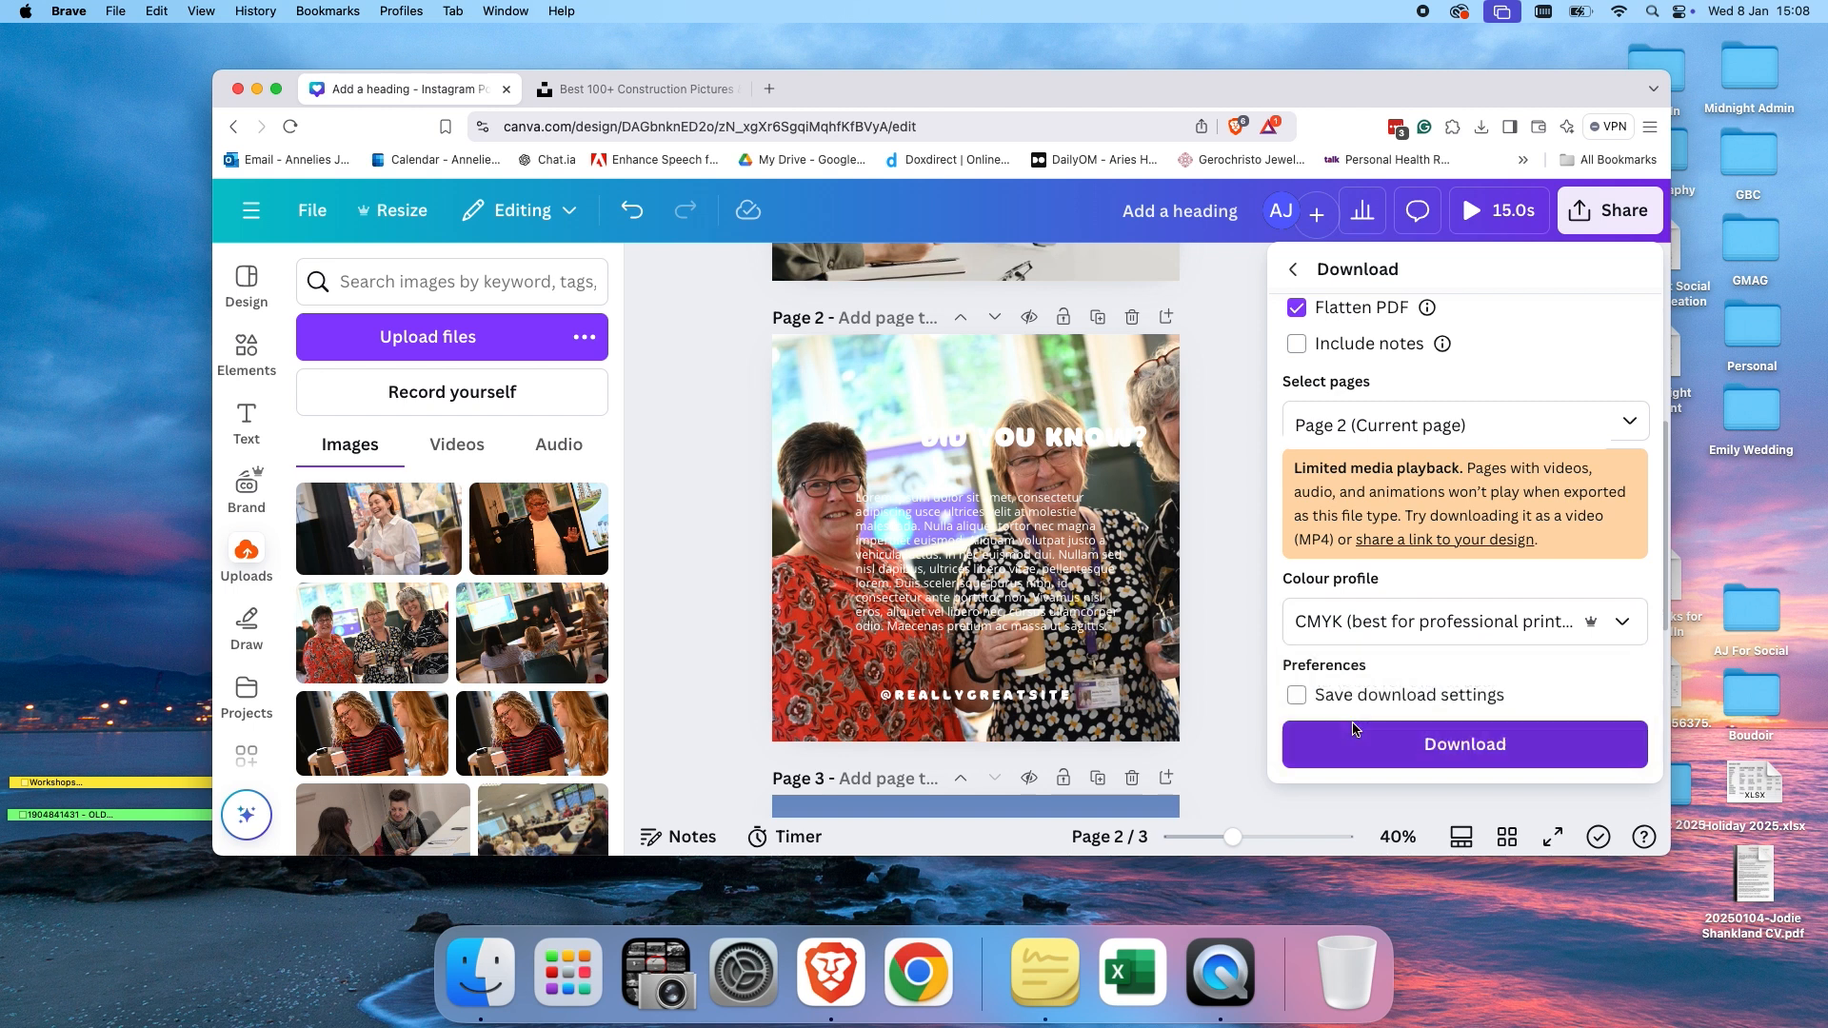
left_click(1357, 750)
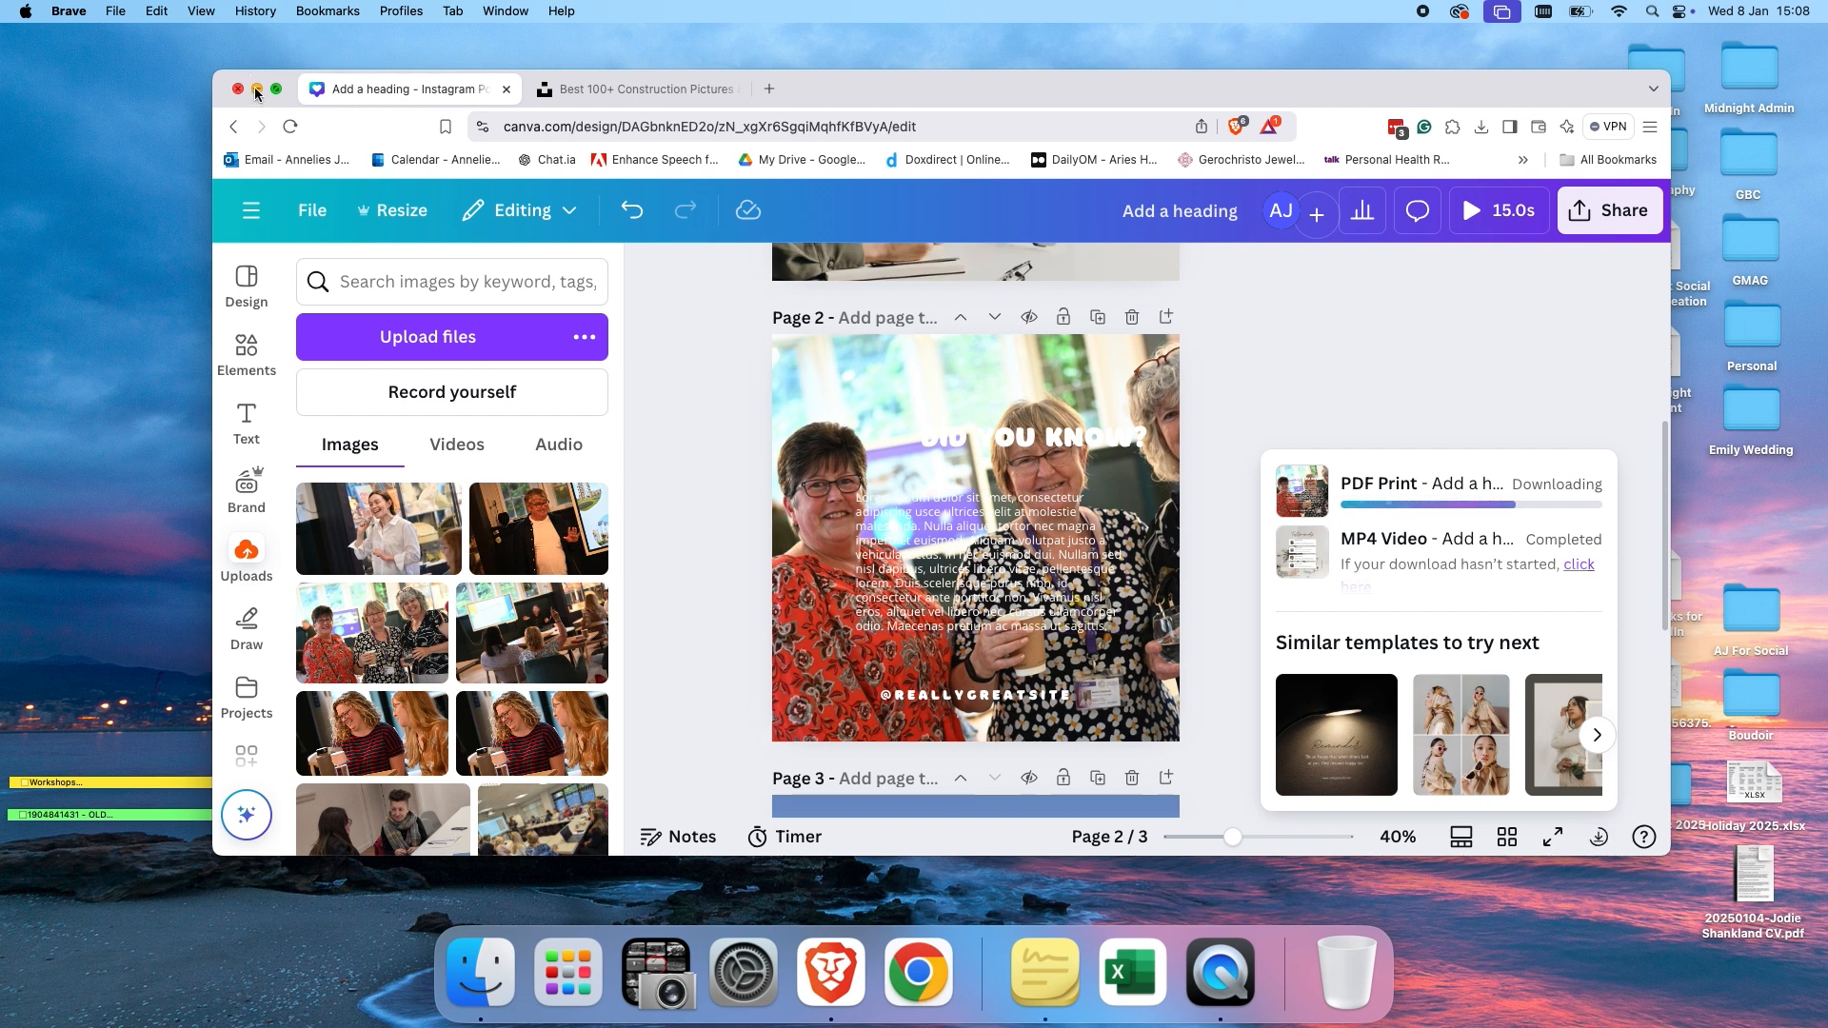
Minimise the browser, view the downloaded Add a heading.pdf in Preview and close it.
left_click(257, 92)
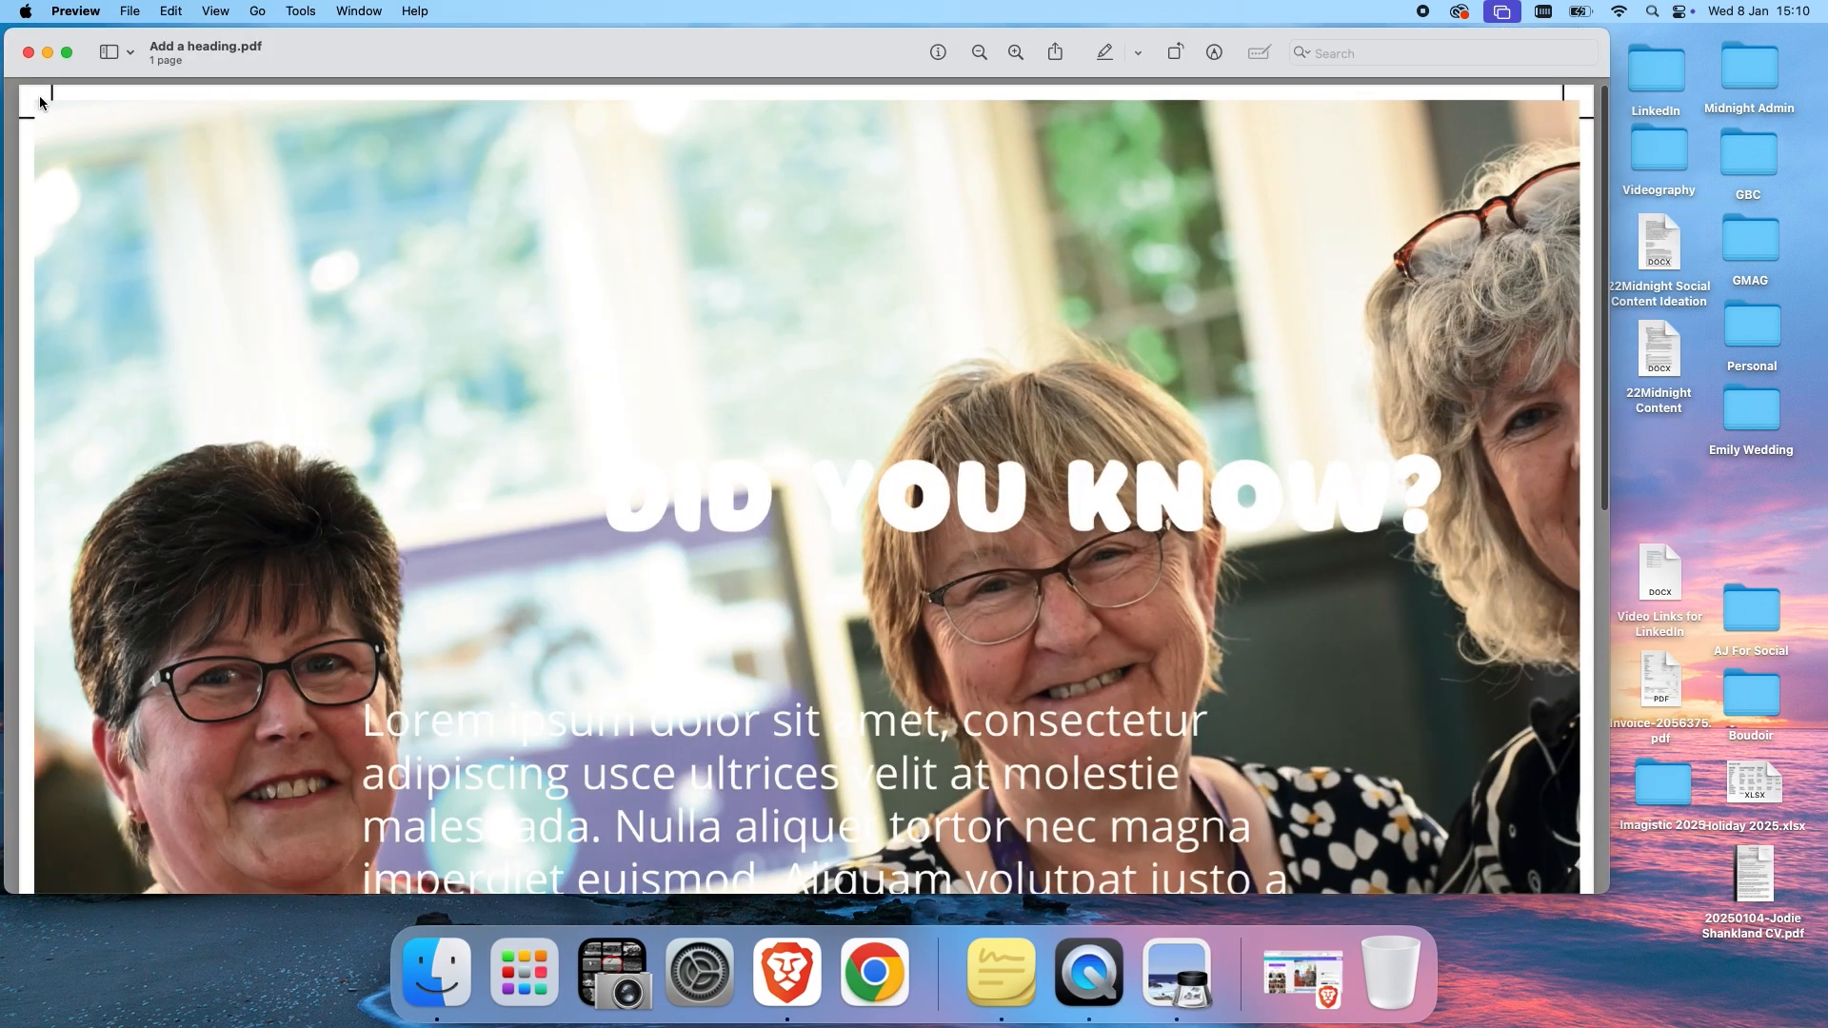
scroll(253, 331, "down", 10)
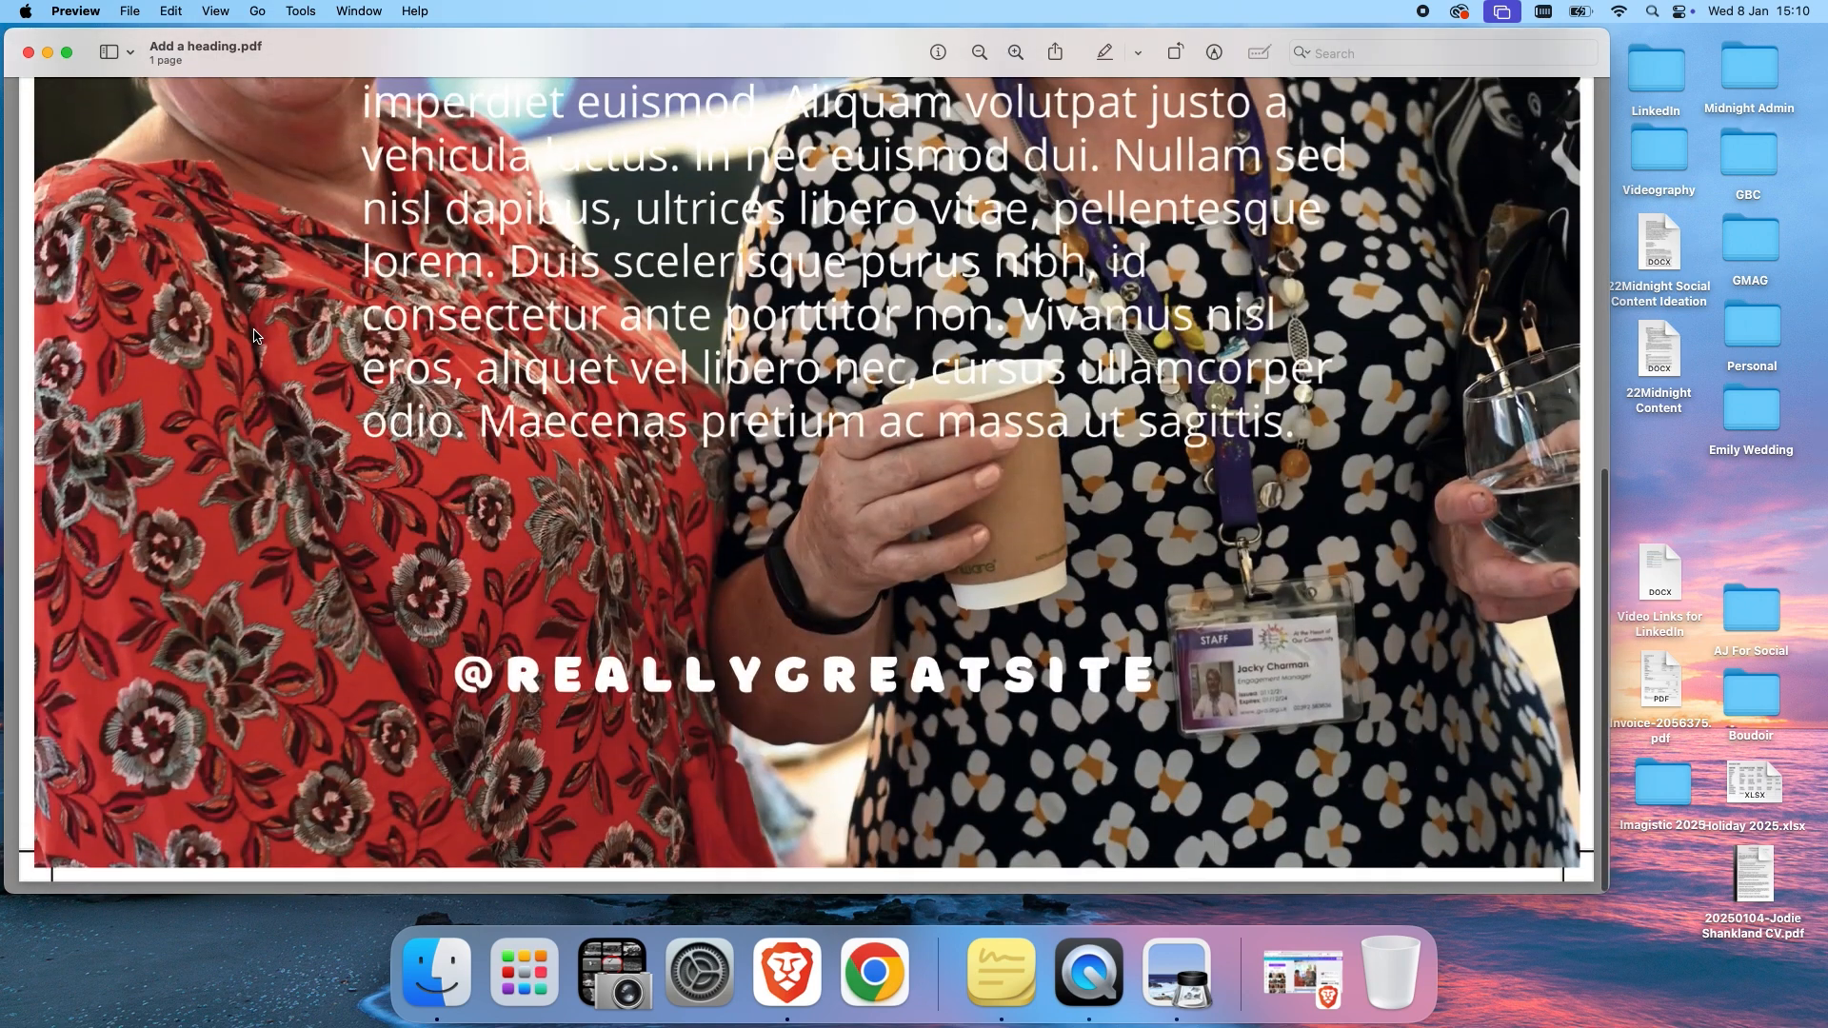
scroll(253, 335, "up", 10)
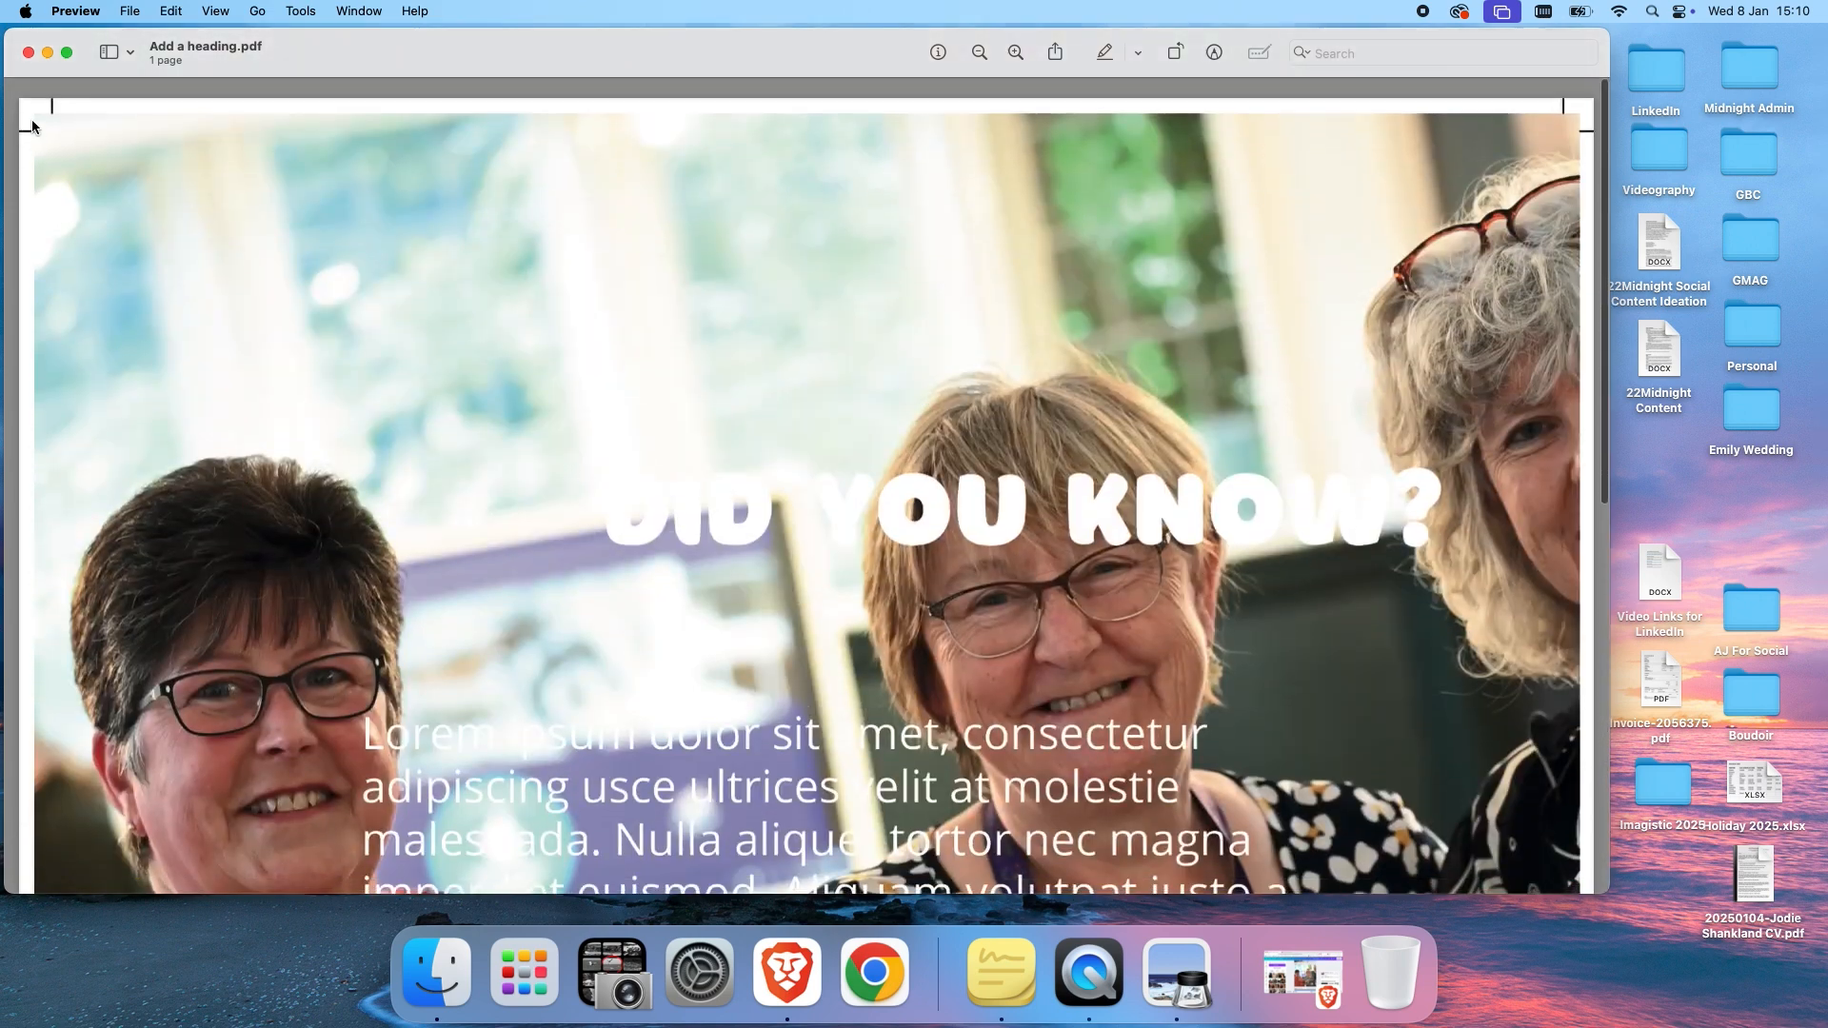
left_click(27, 52)
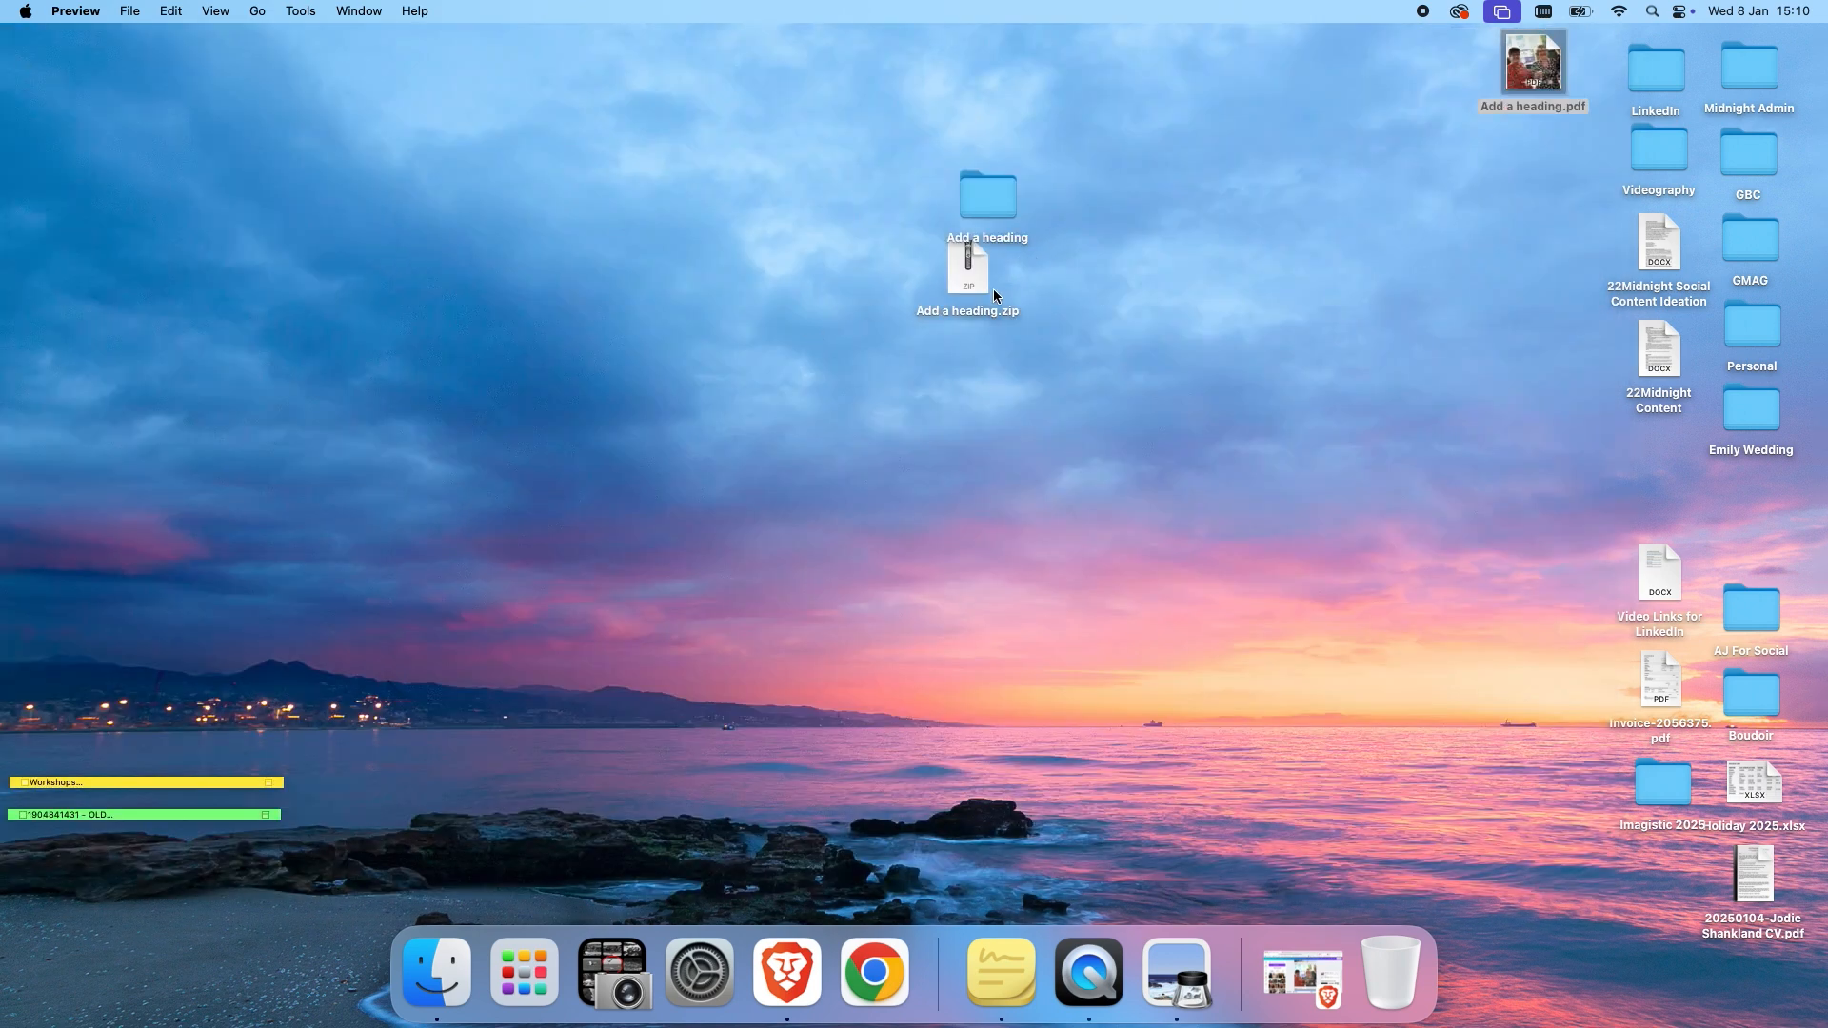
Return to the editor, close the side panel and add a new page after page 2.
left_click(787, 971)
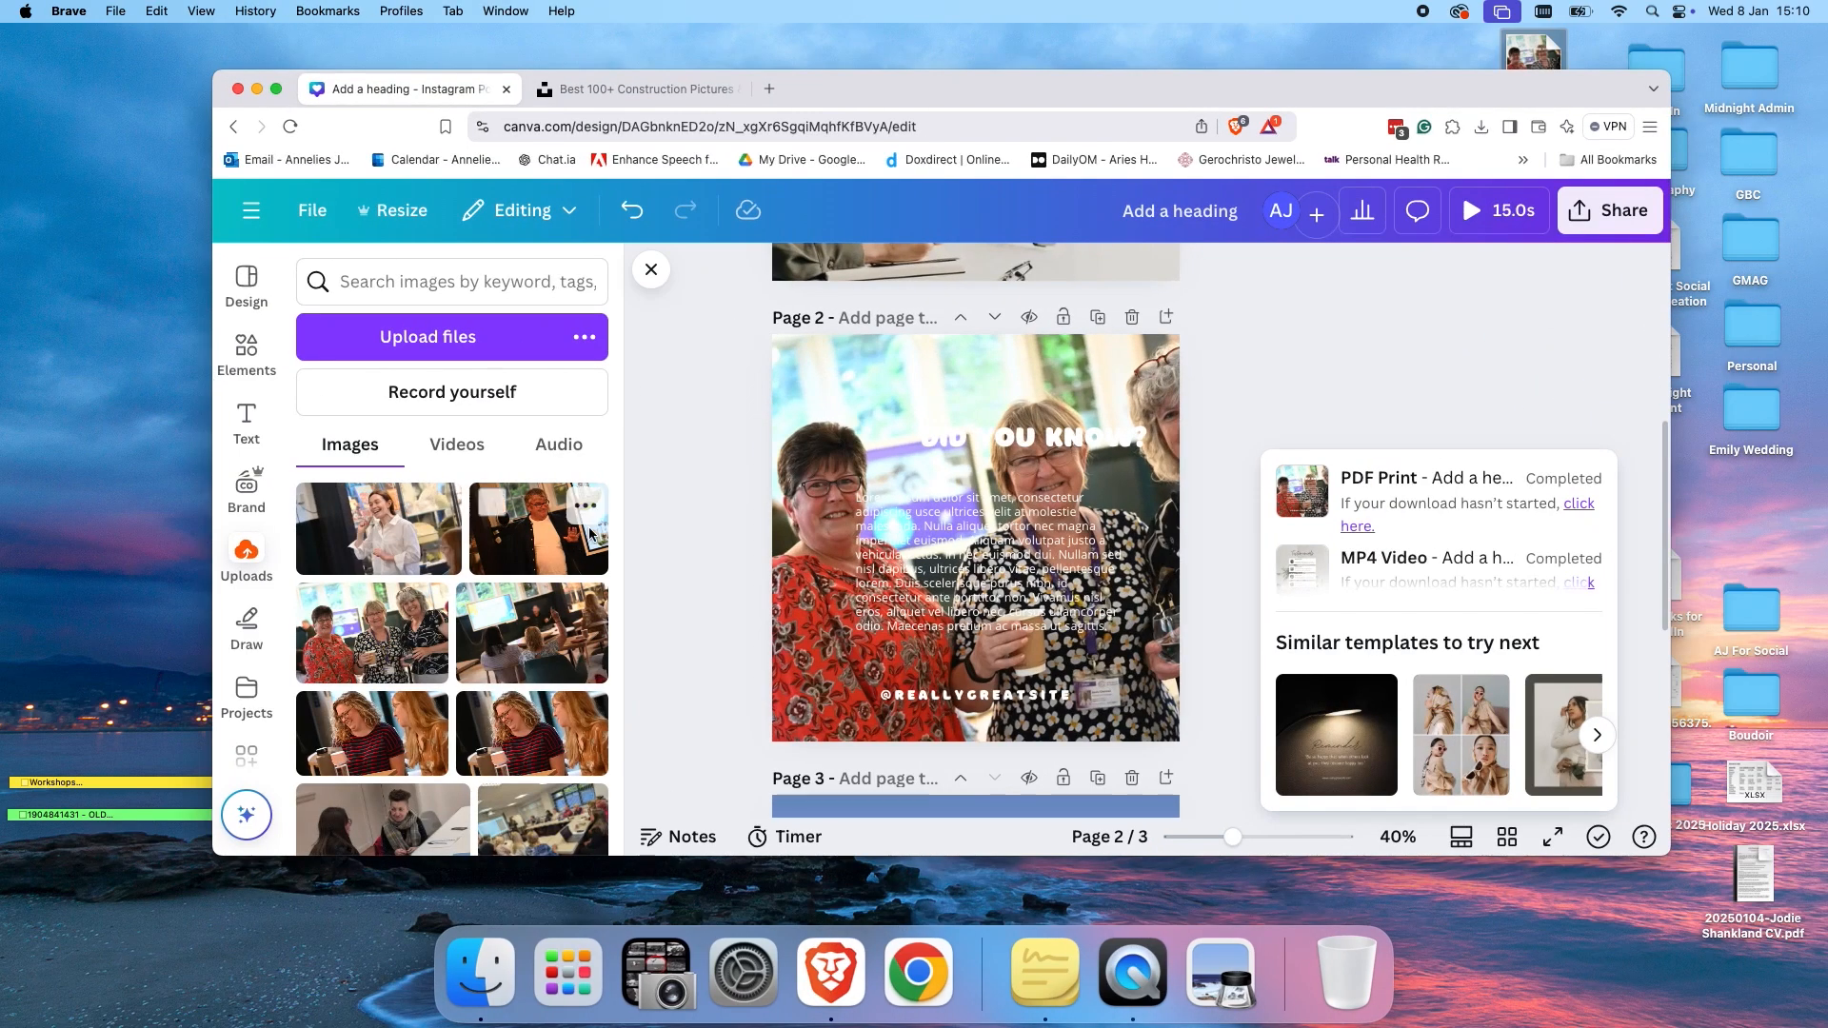
left_click(651, 270)
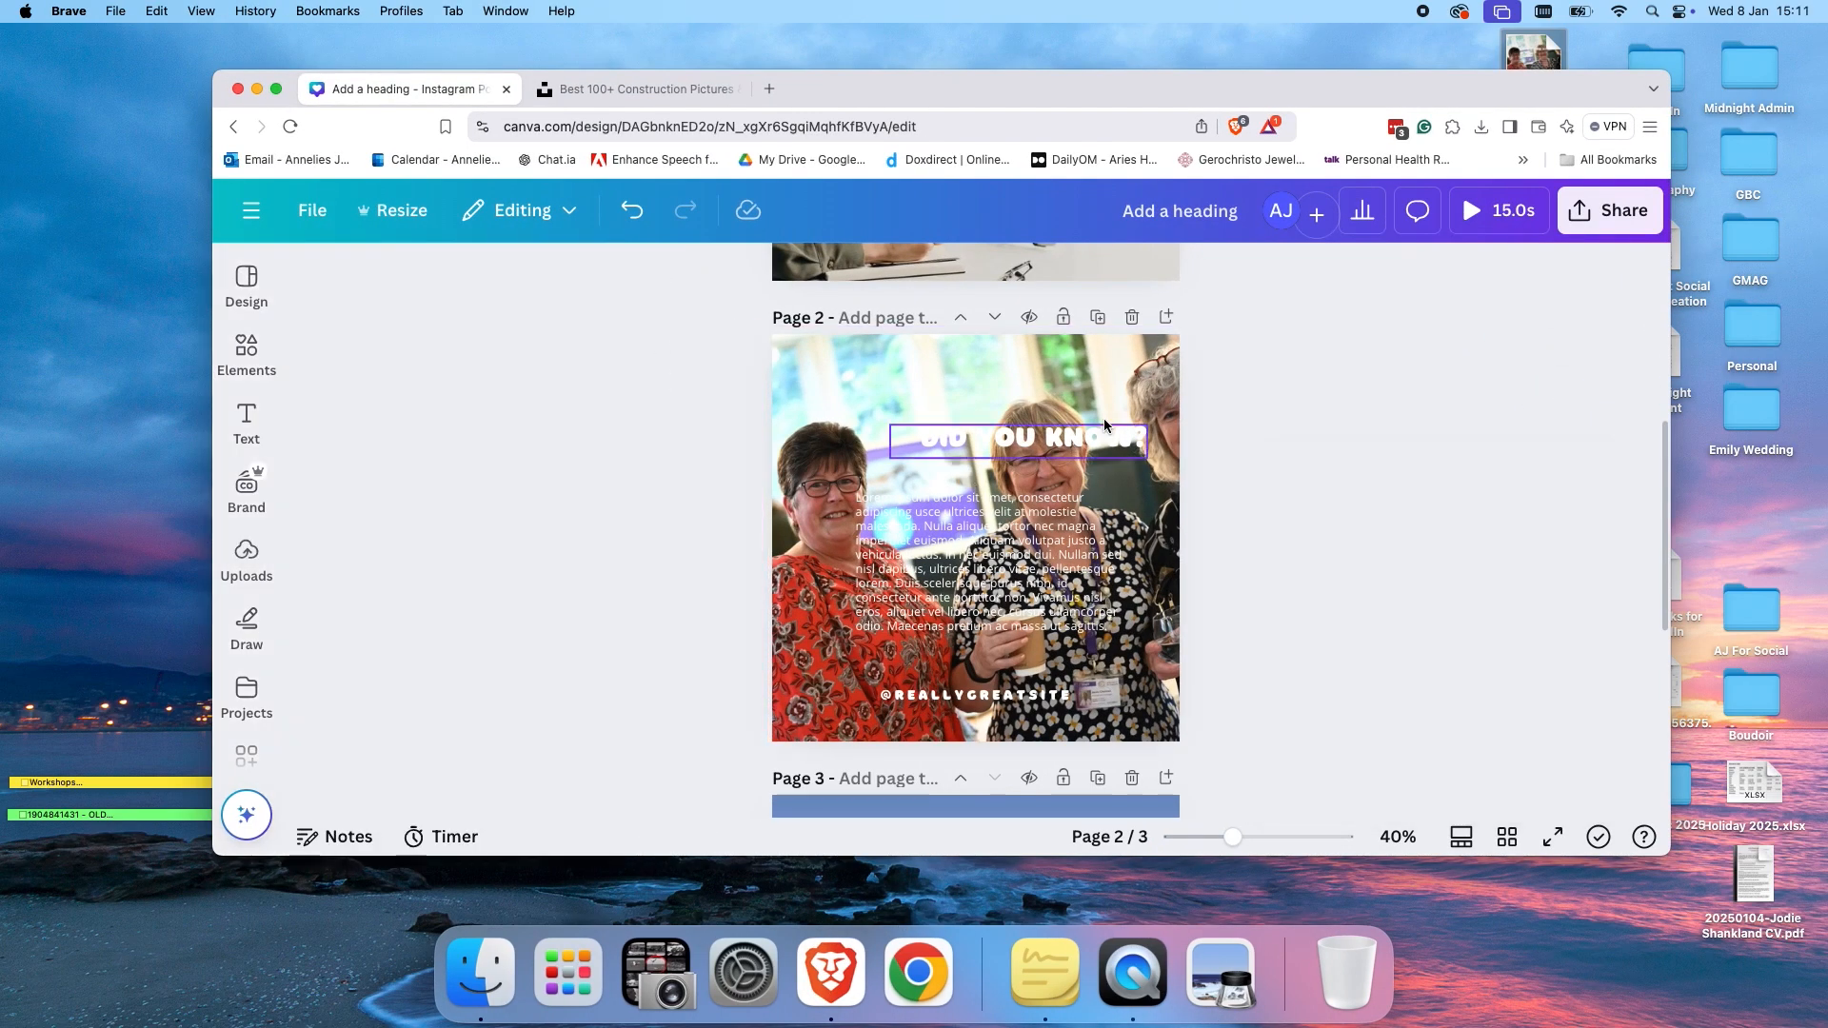
left_click(1165, 318)
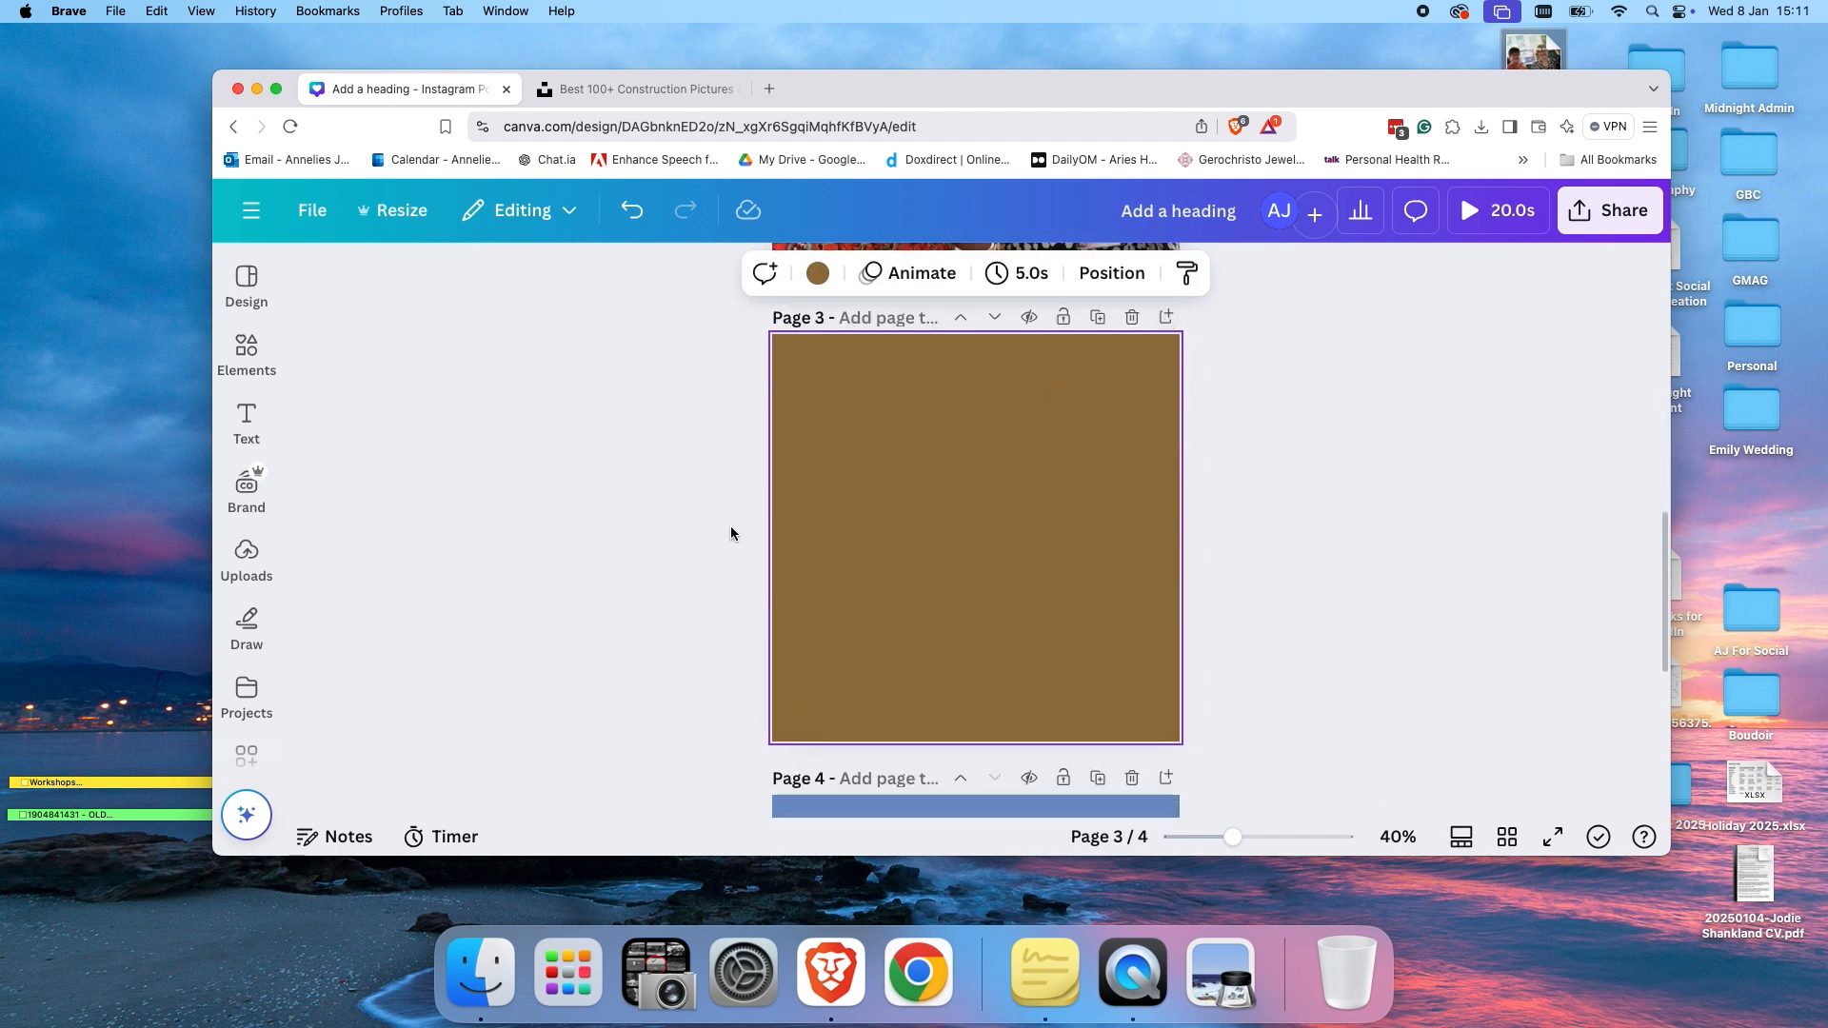
left_click(243, 693)
scroll(237, 665, "down", 2)
left_click(233, 659)
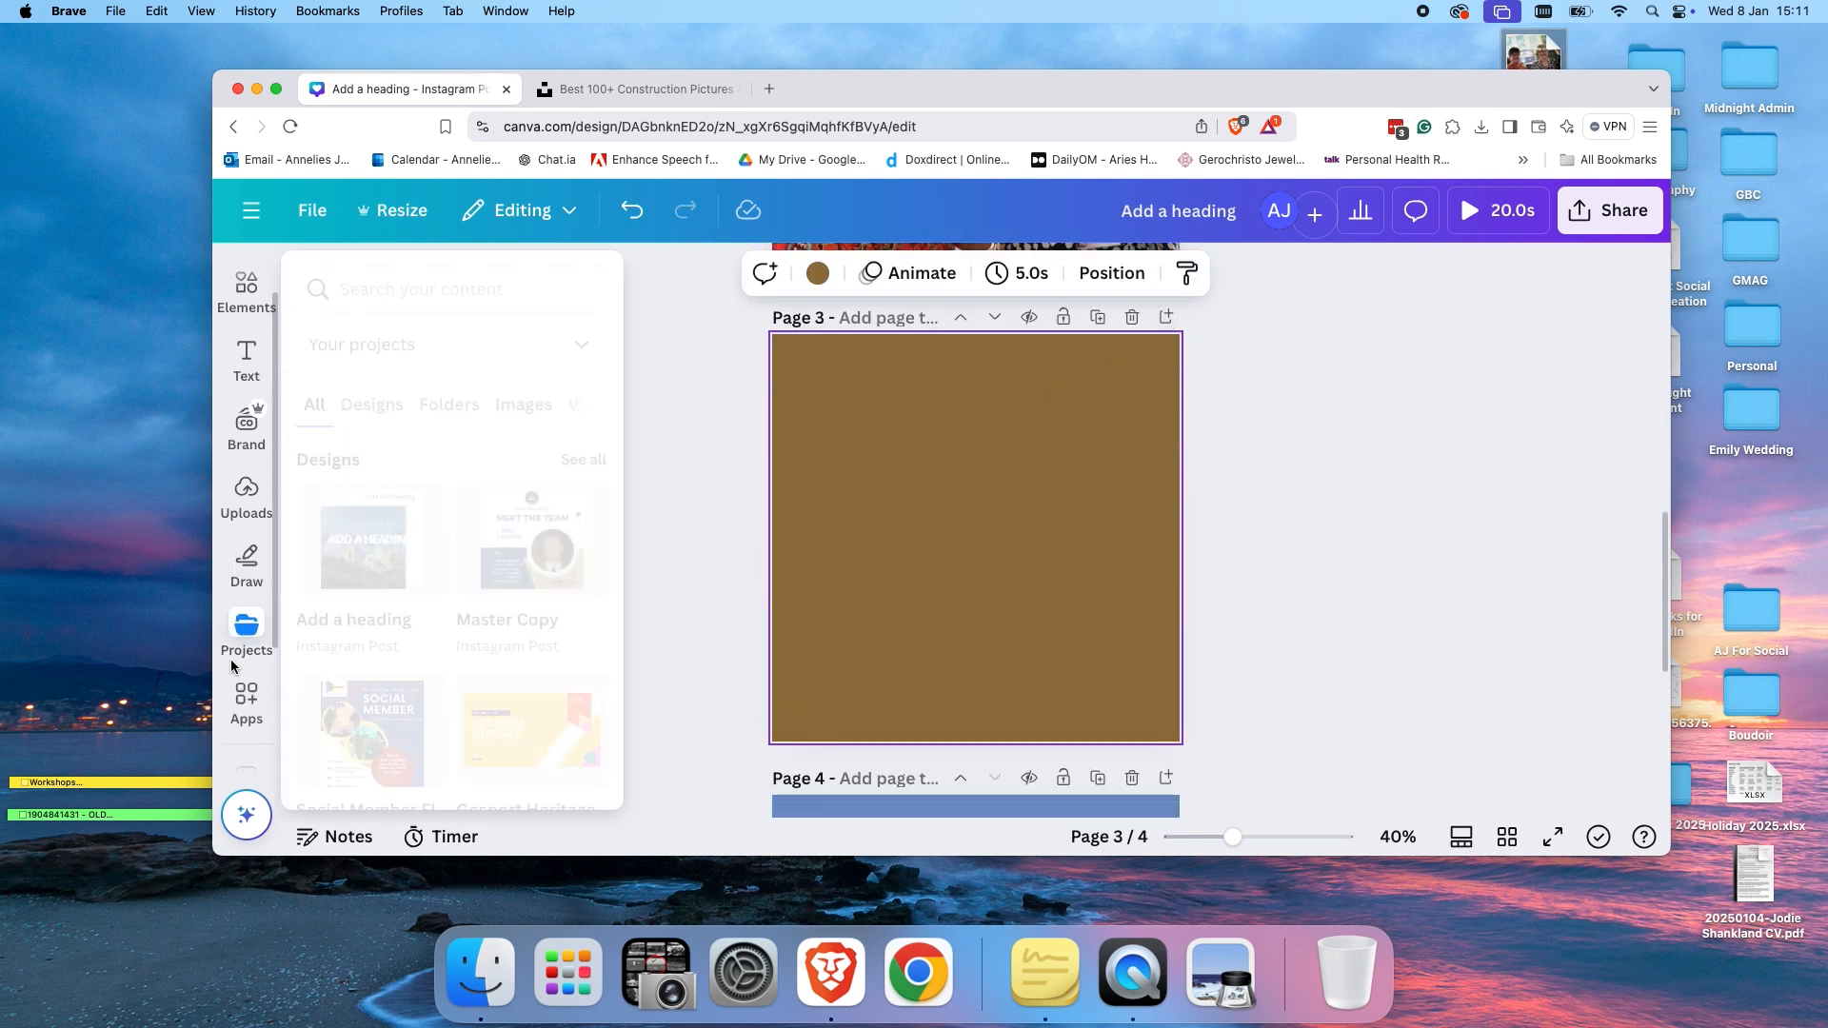
scroll(230, 663, "down", 2)
left_click(231, 664)
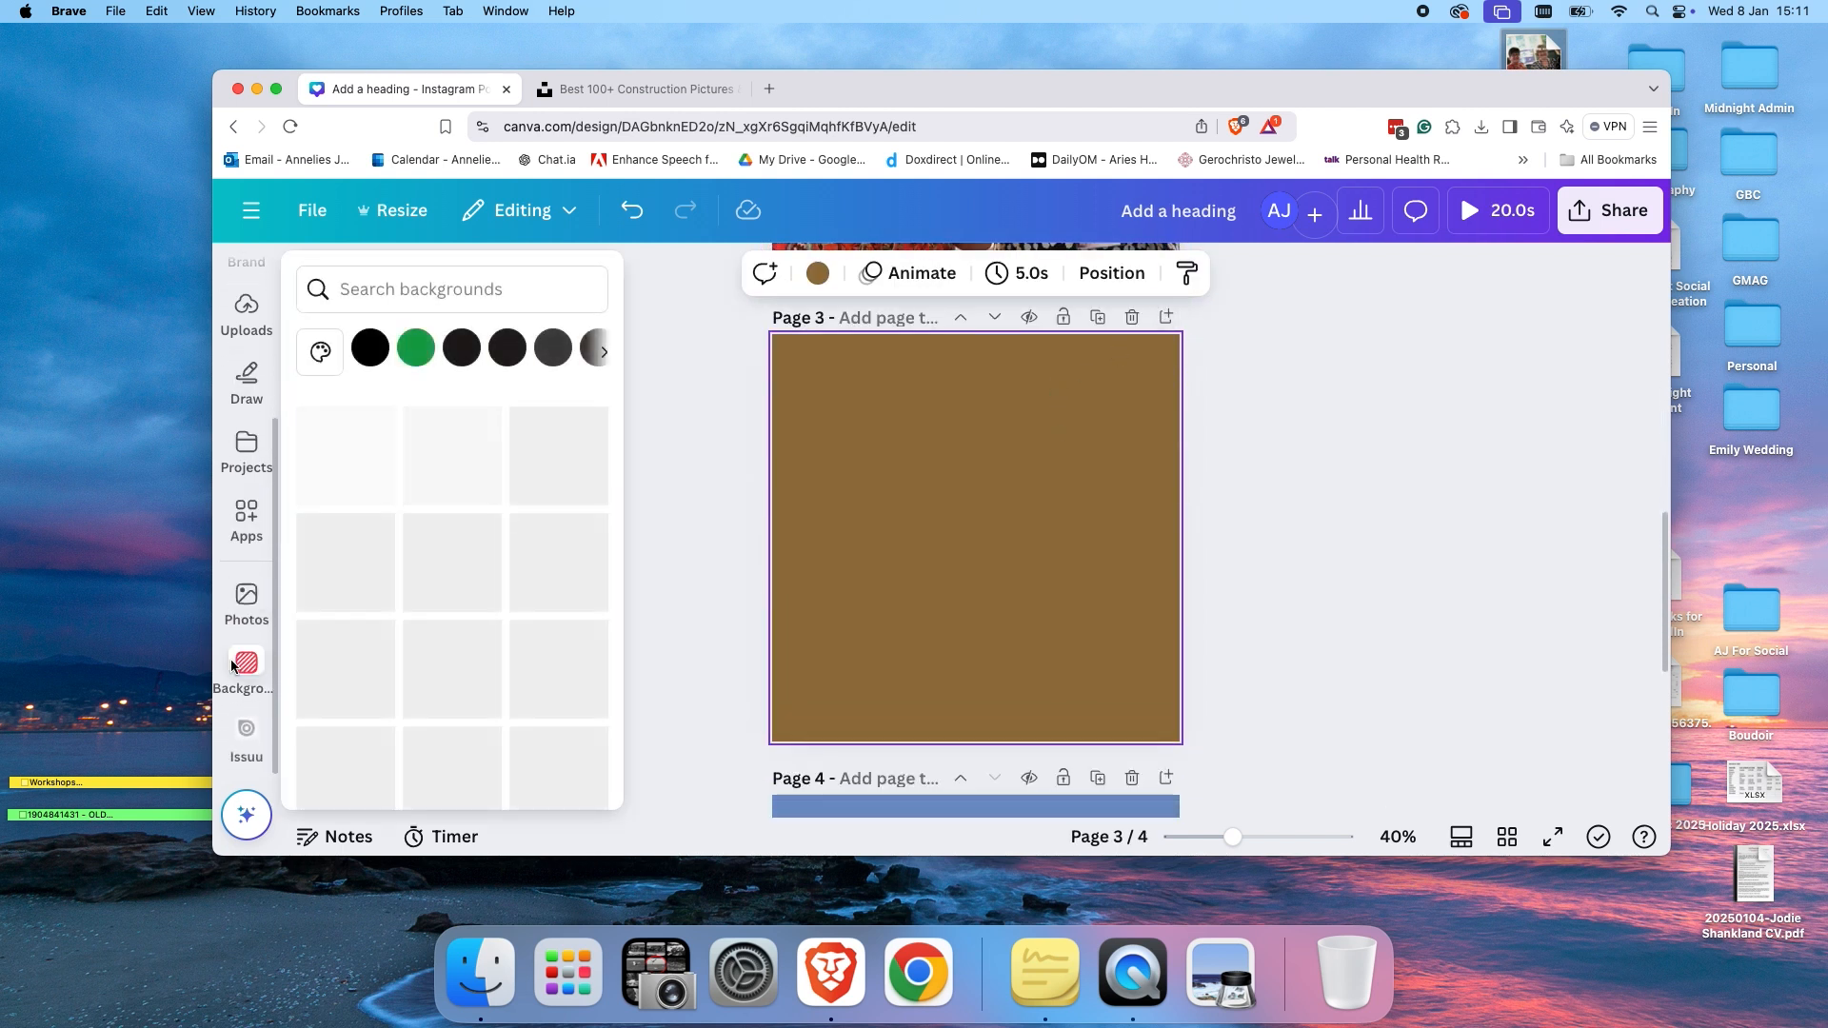
scroll(231, 664, "up", 3)
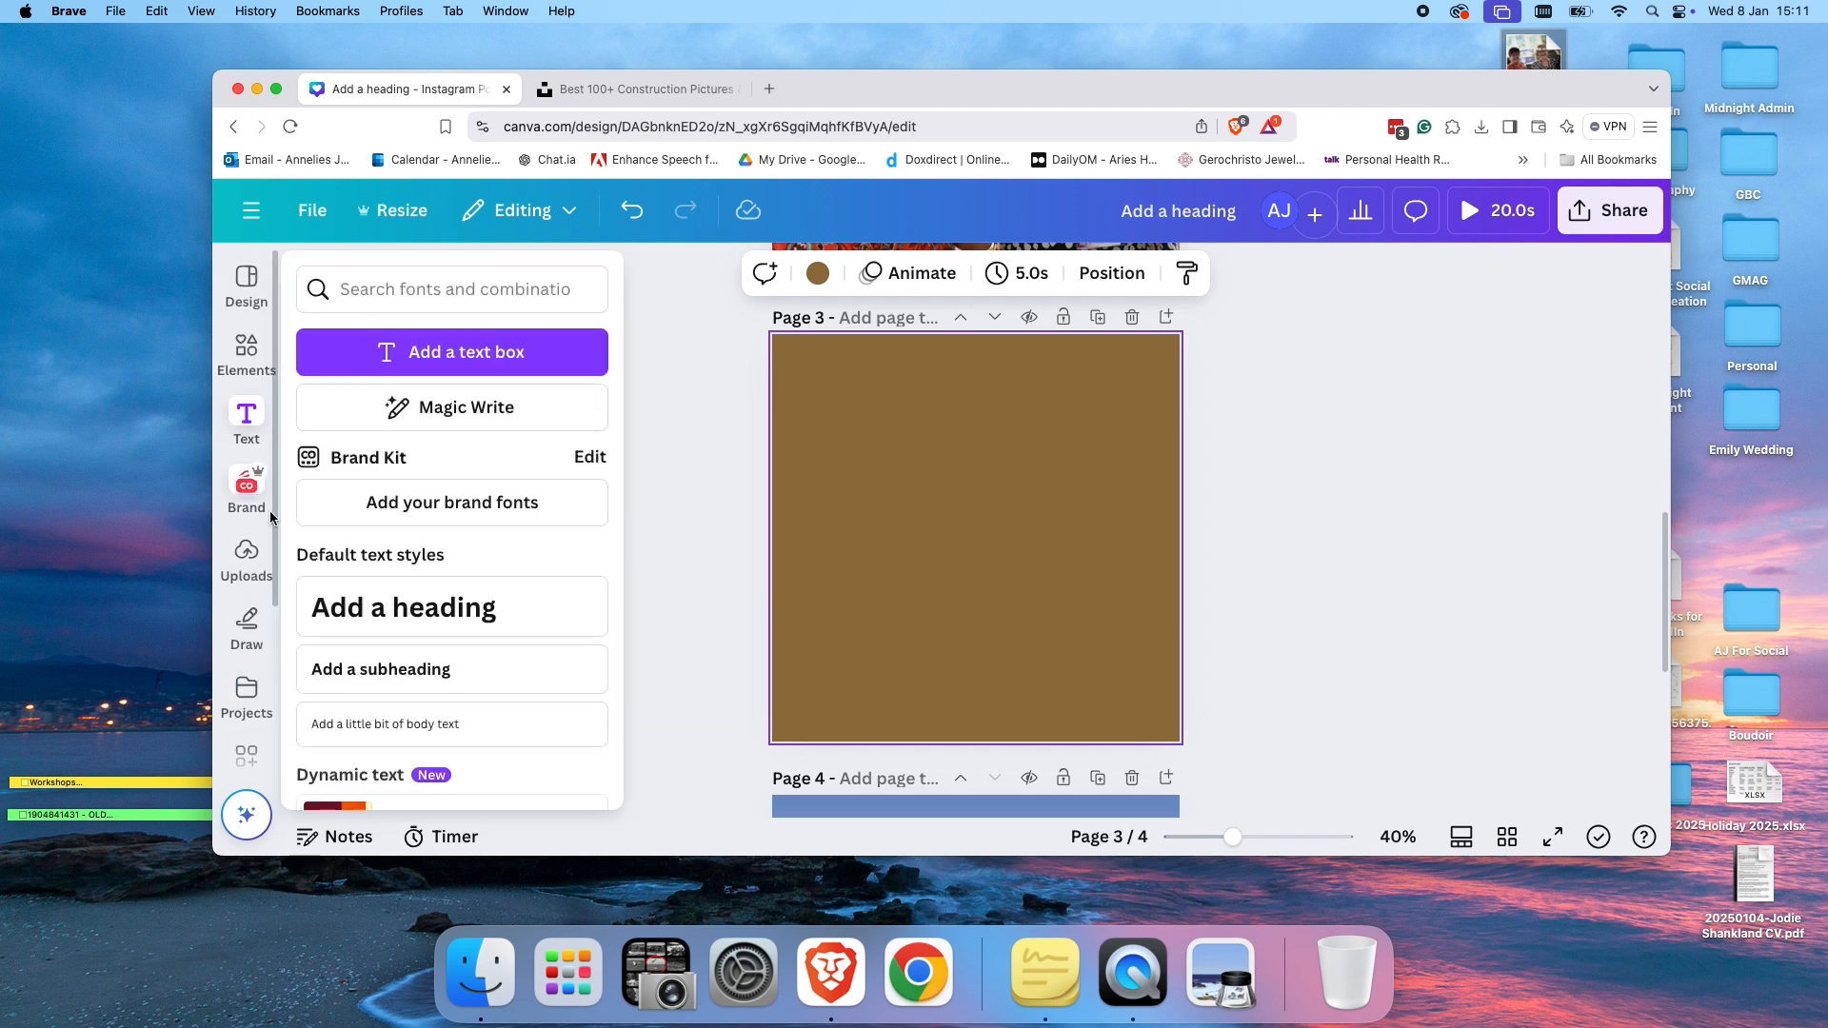
Fill page 3 with the uploaded photo of the laughing woman in a white shirt.
left_click(250, 559)
left_click(379, 529)
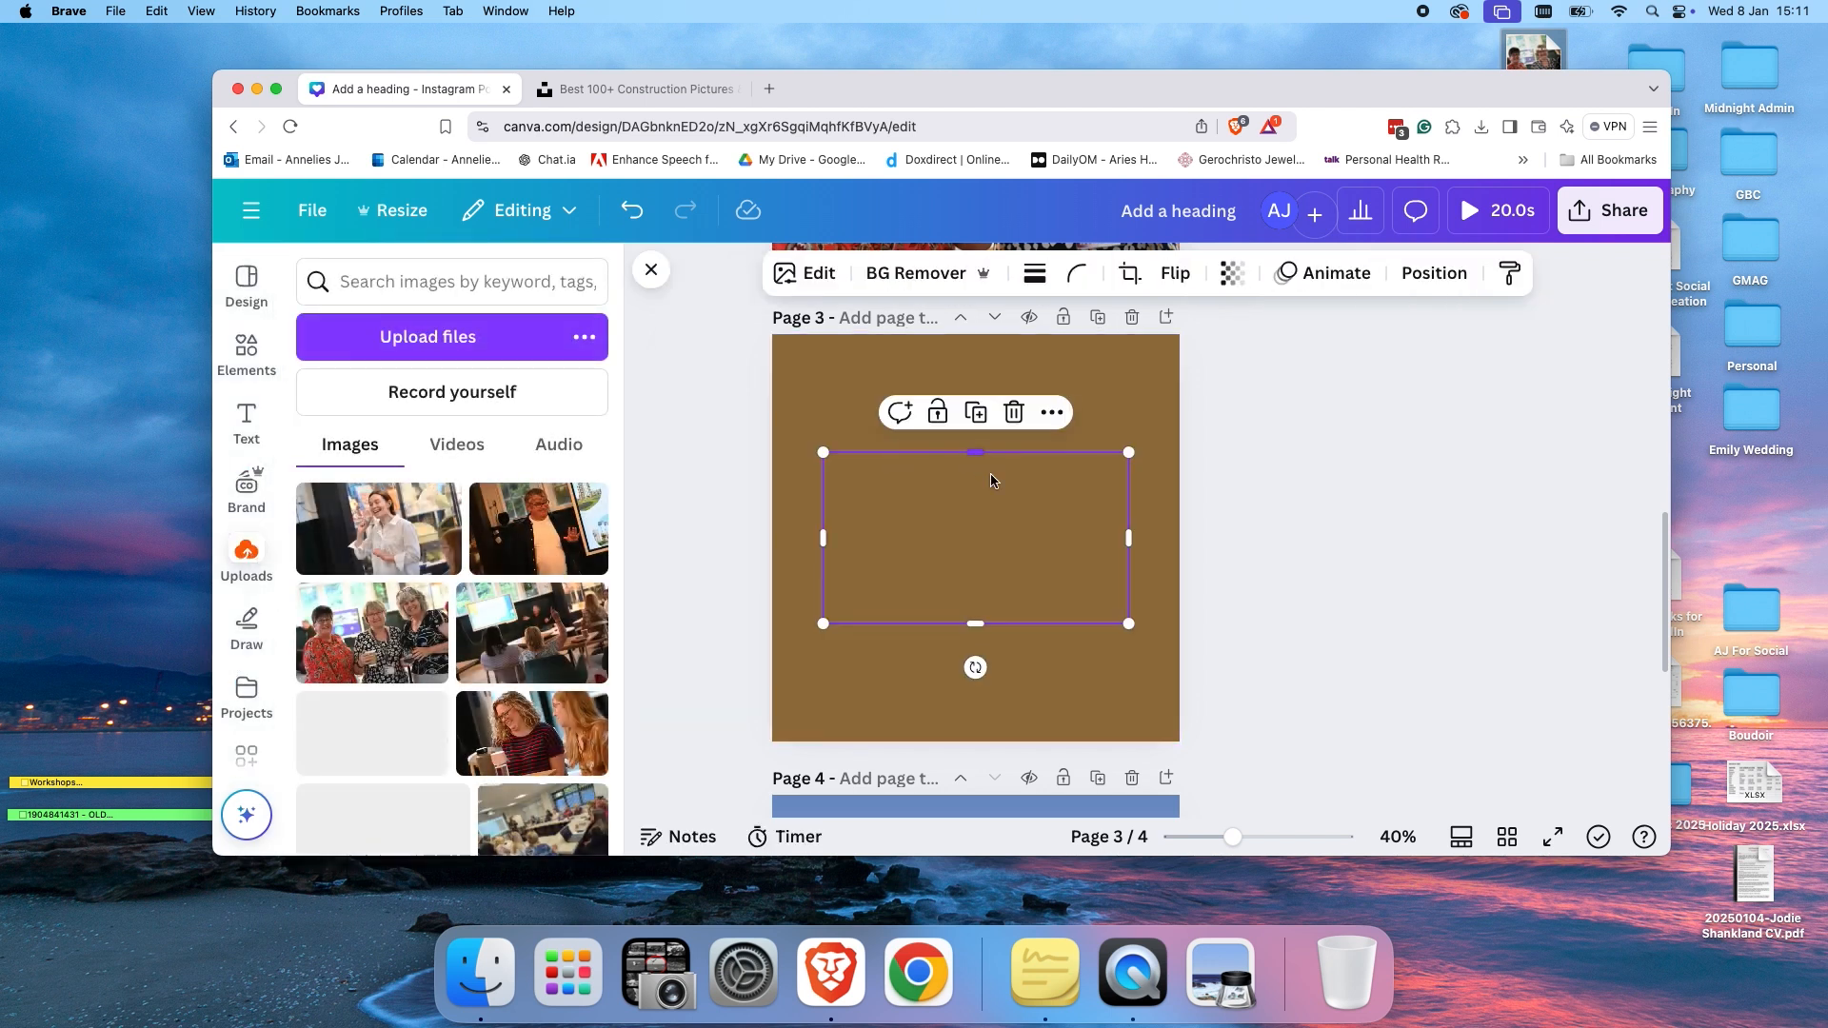
left_click_drag(954, 507, 816, 422)
key("Delete")
left_click_drag(378, 529, 784, 476)
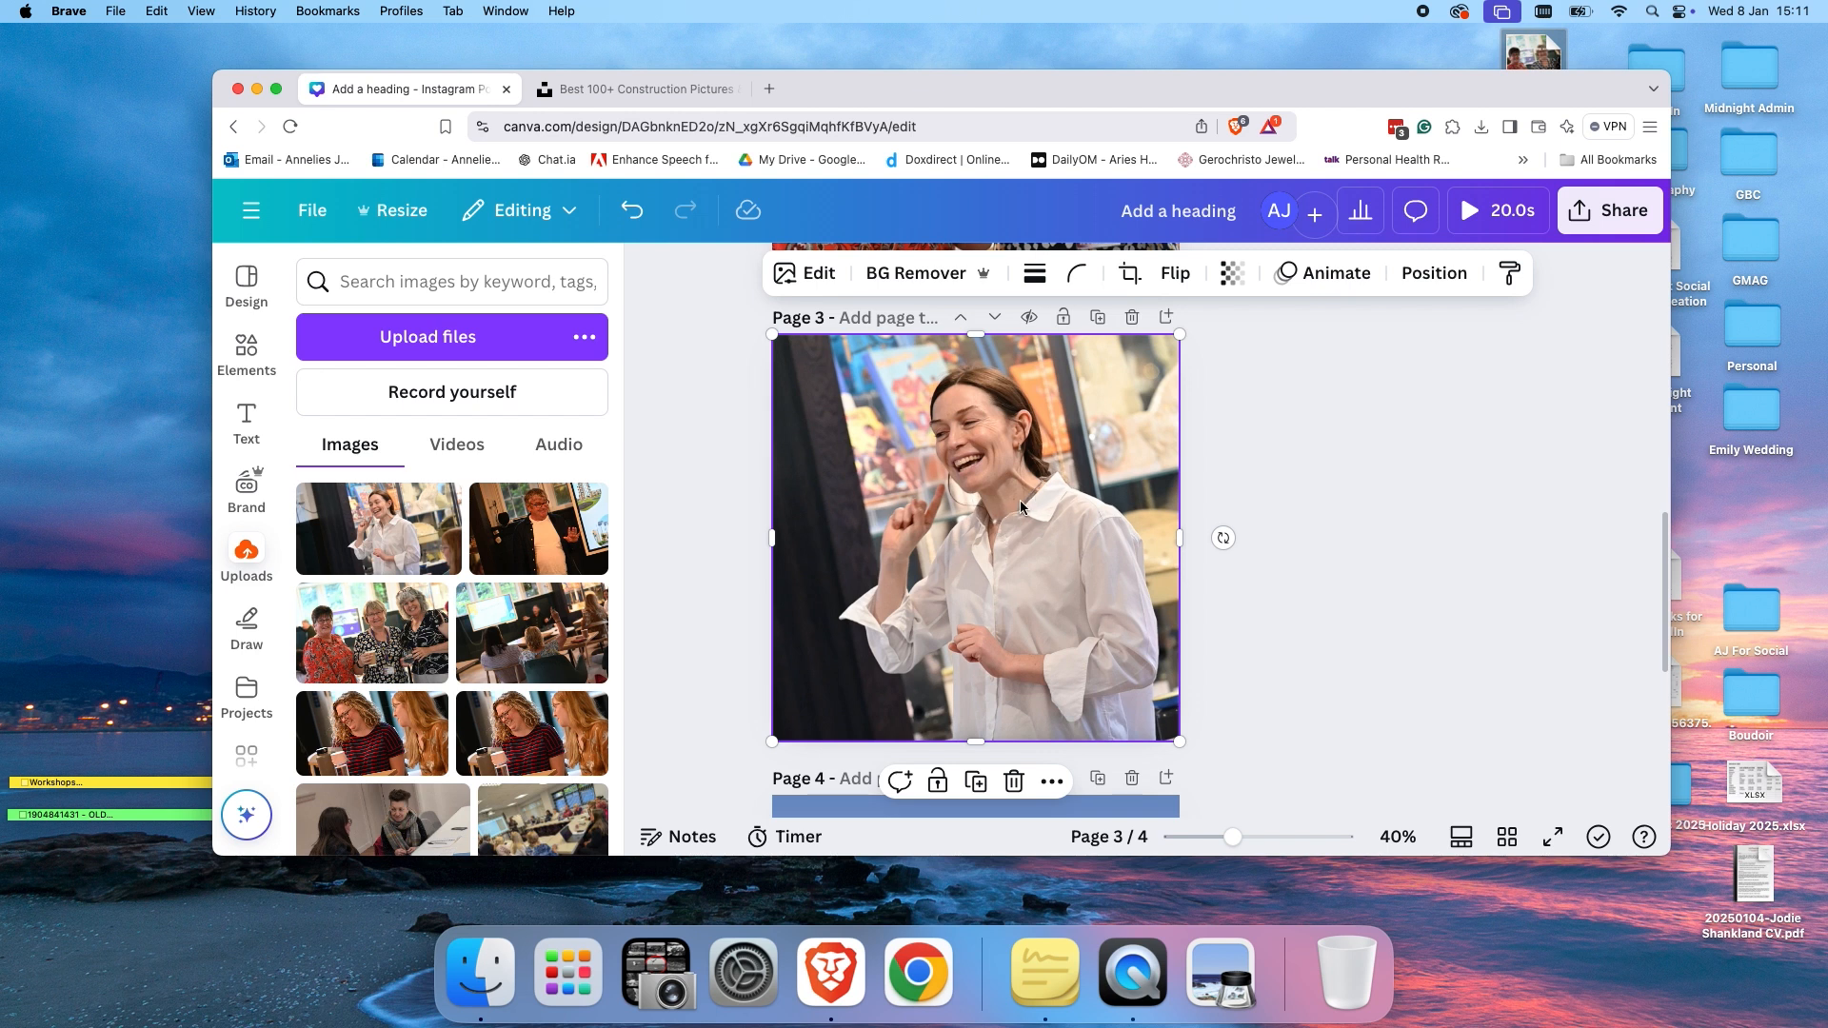
Remove the background from the photo on page 3 with BG Remover.
left_click(940, 278)
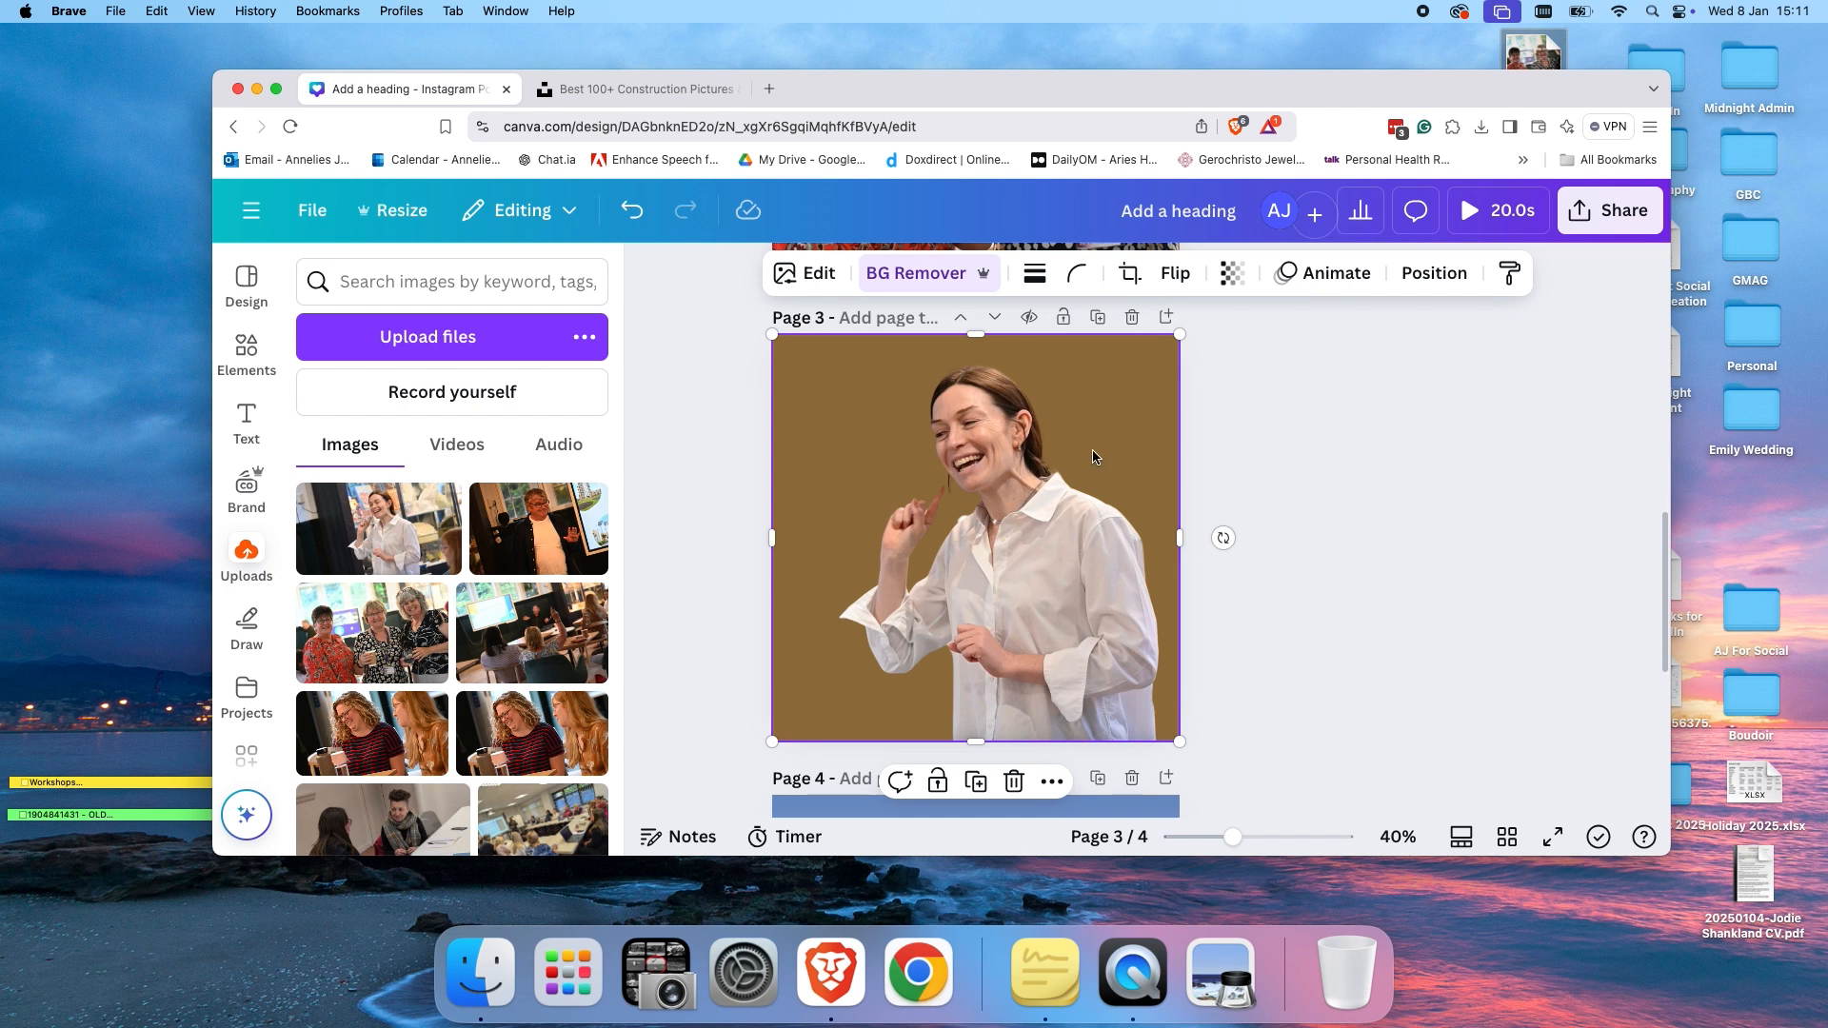
left_click(803, 276)
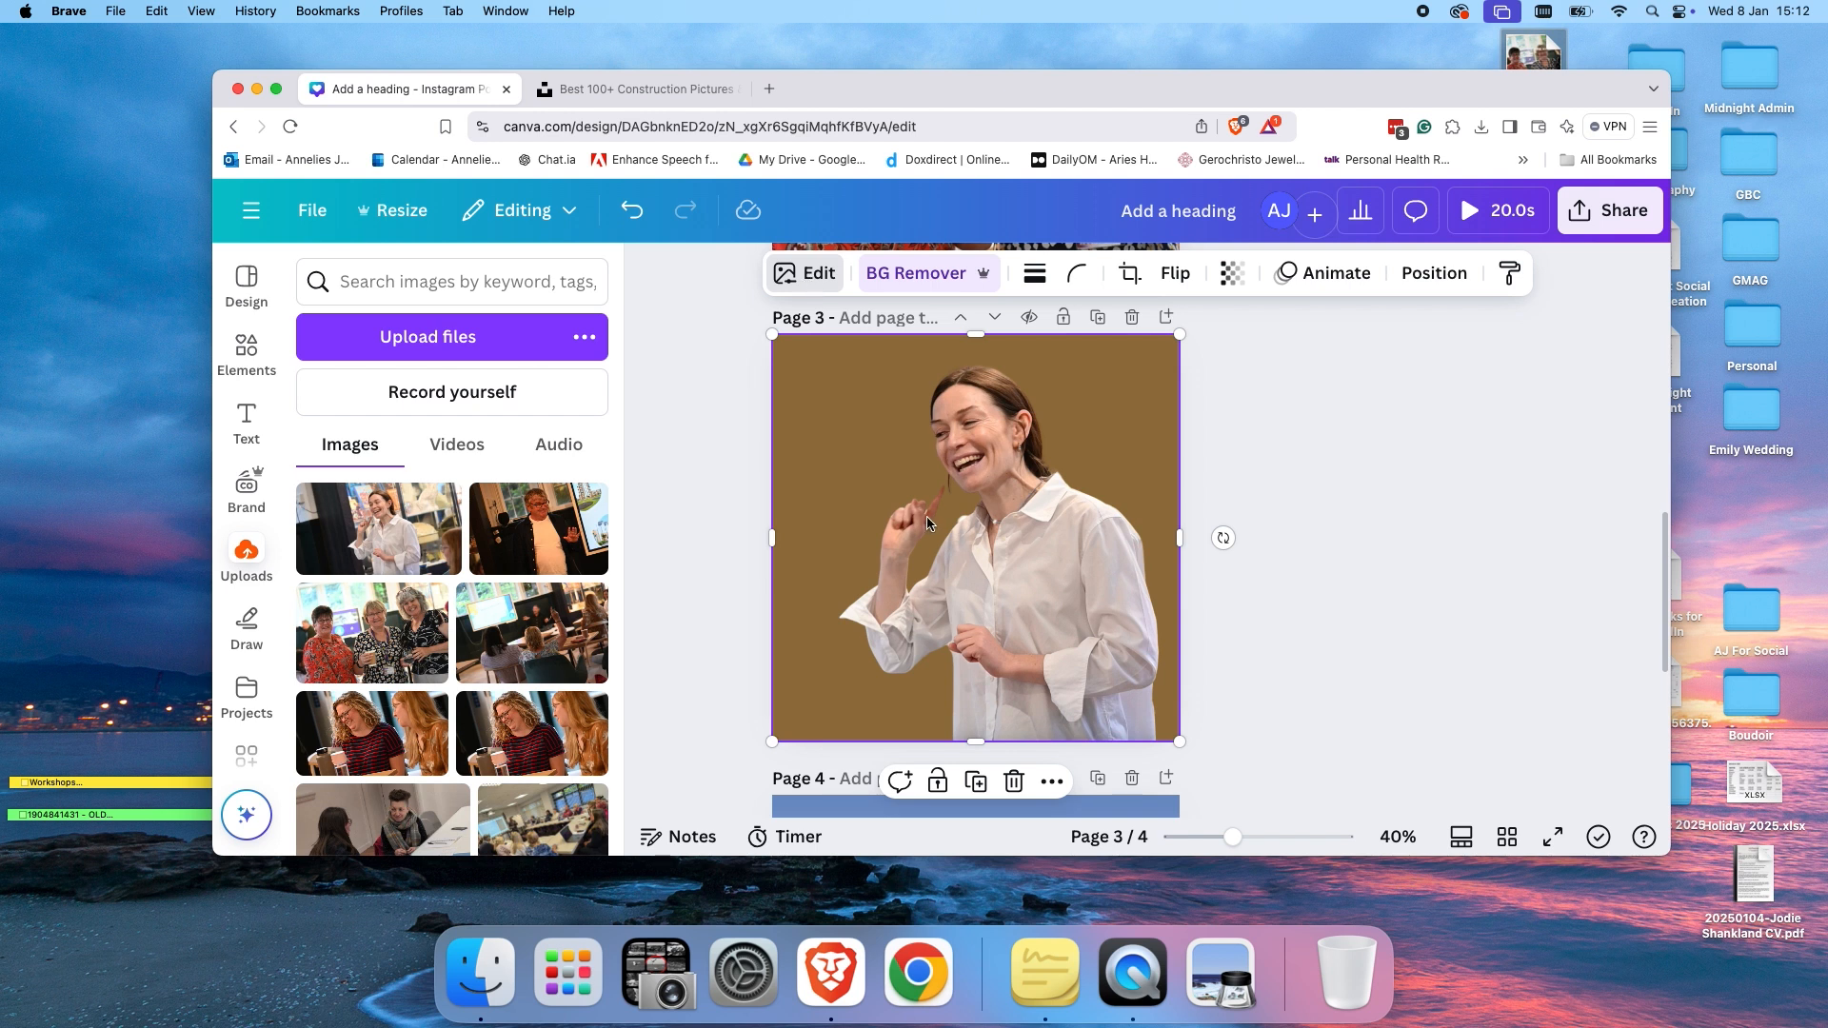
left_click(1298, 506)
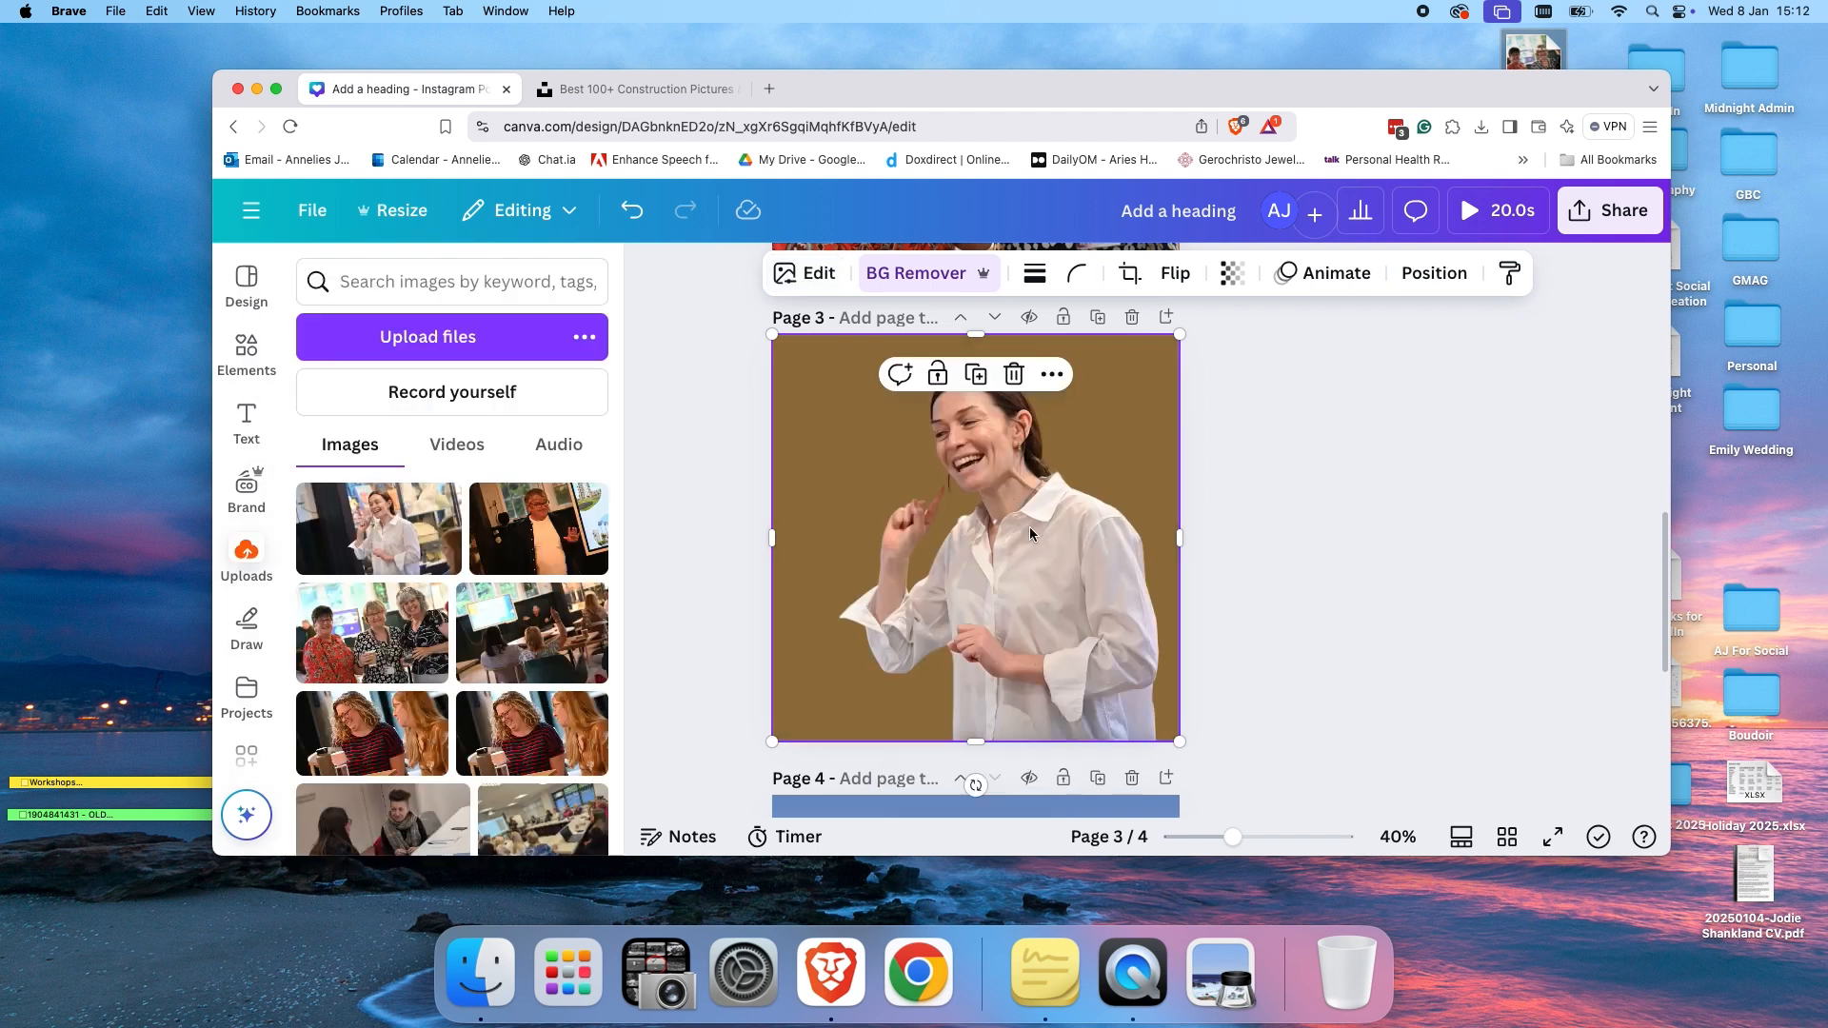
Open the photo's editing options, browse the Magic Studio tools, and apply the Fresco filter.
left_click(799, 274)
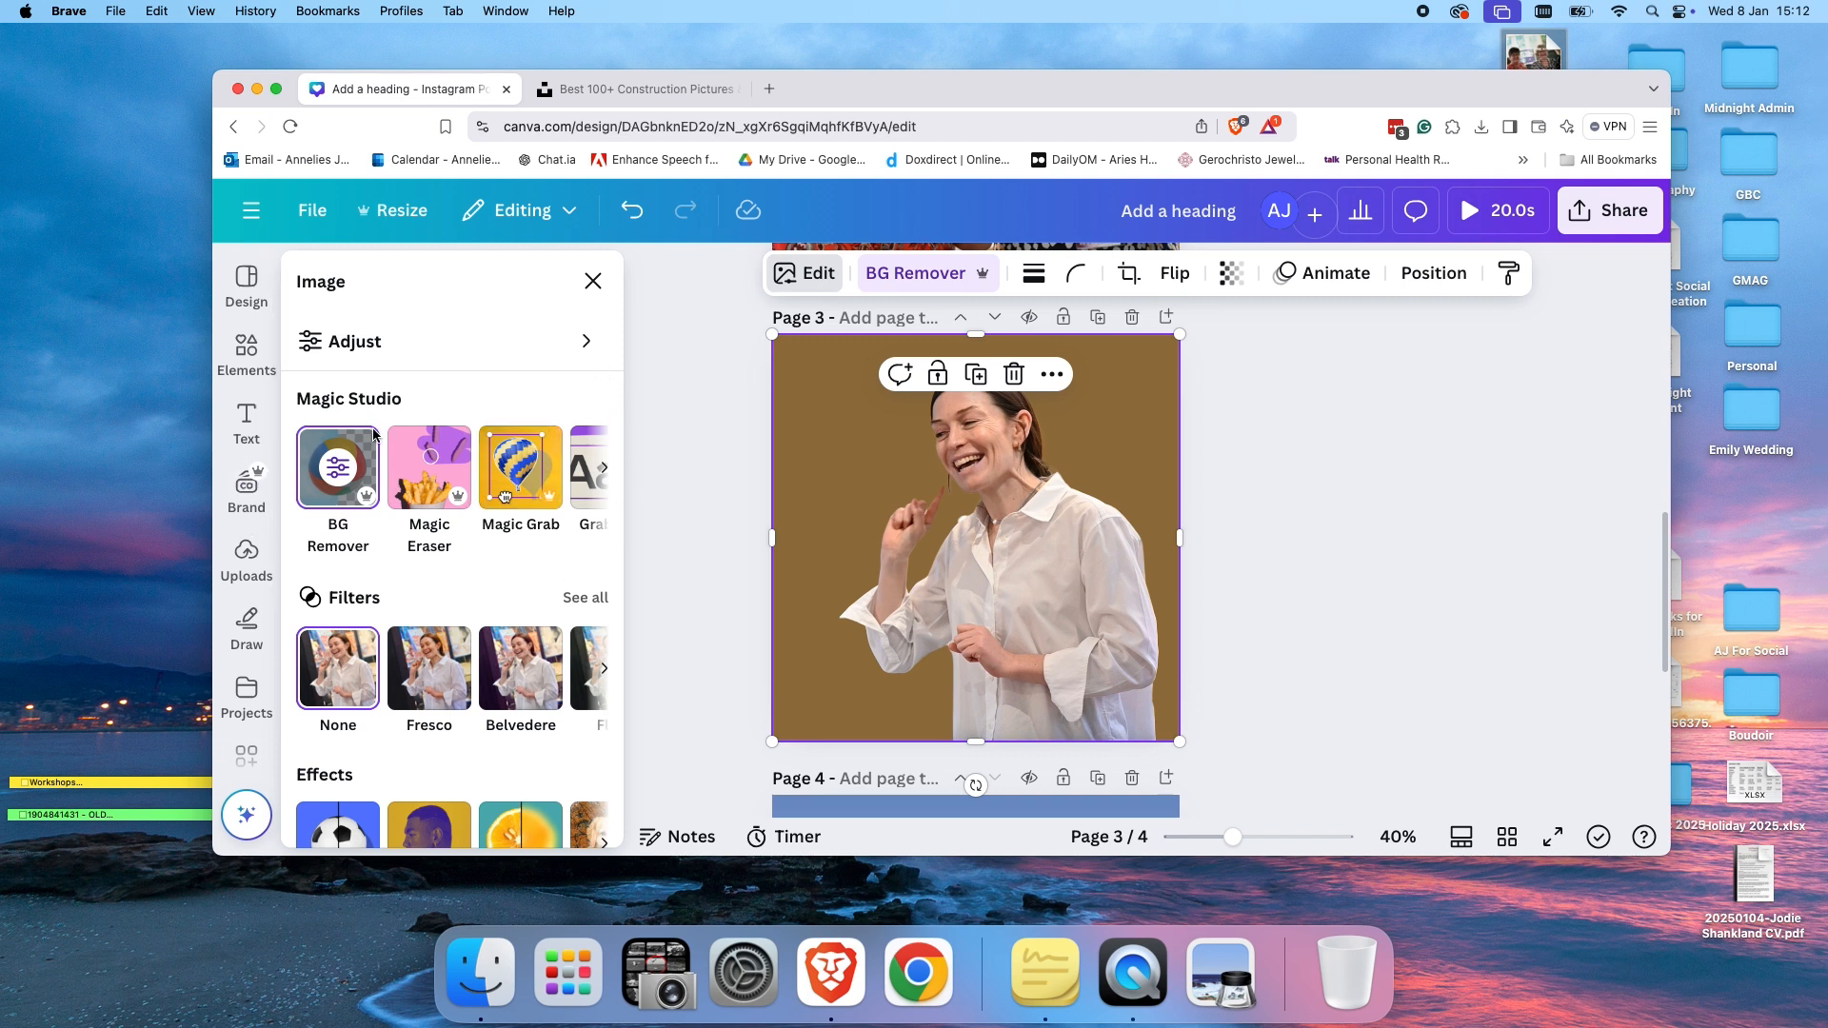
scroll(507, 496, "down", 2)
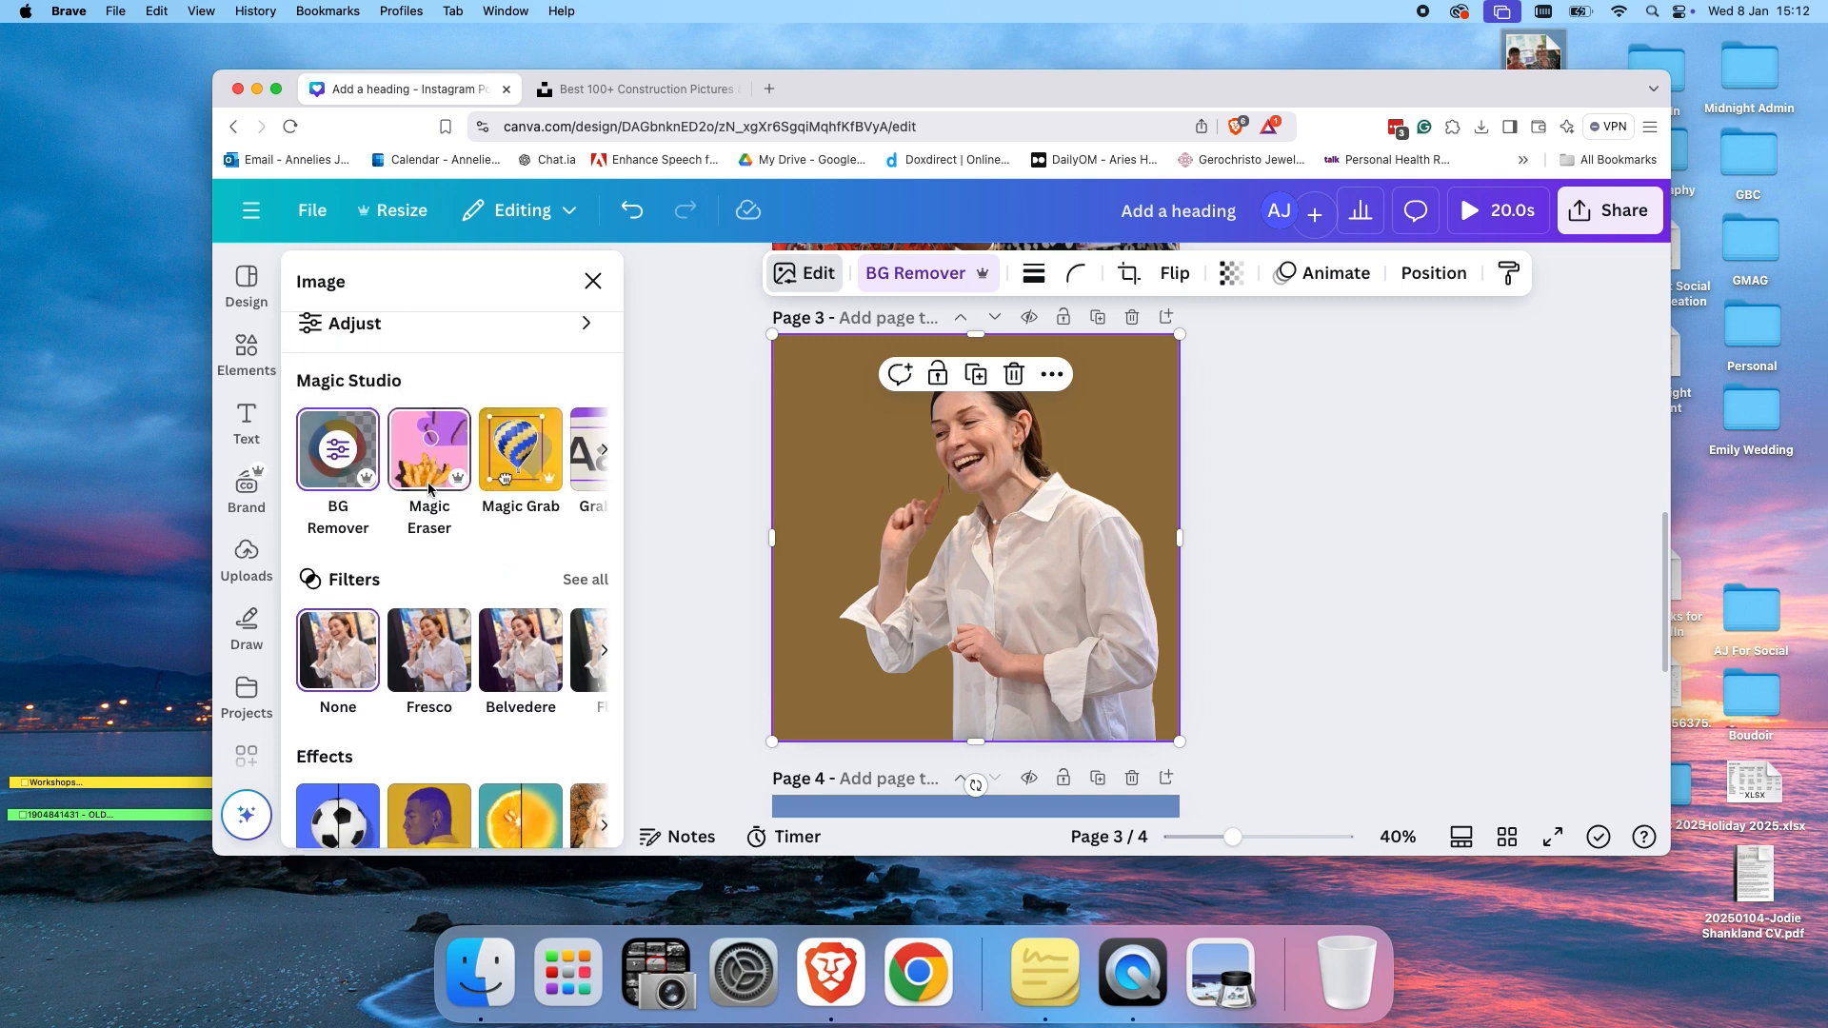
scroll(464, 477, "right", 2)
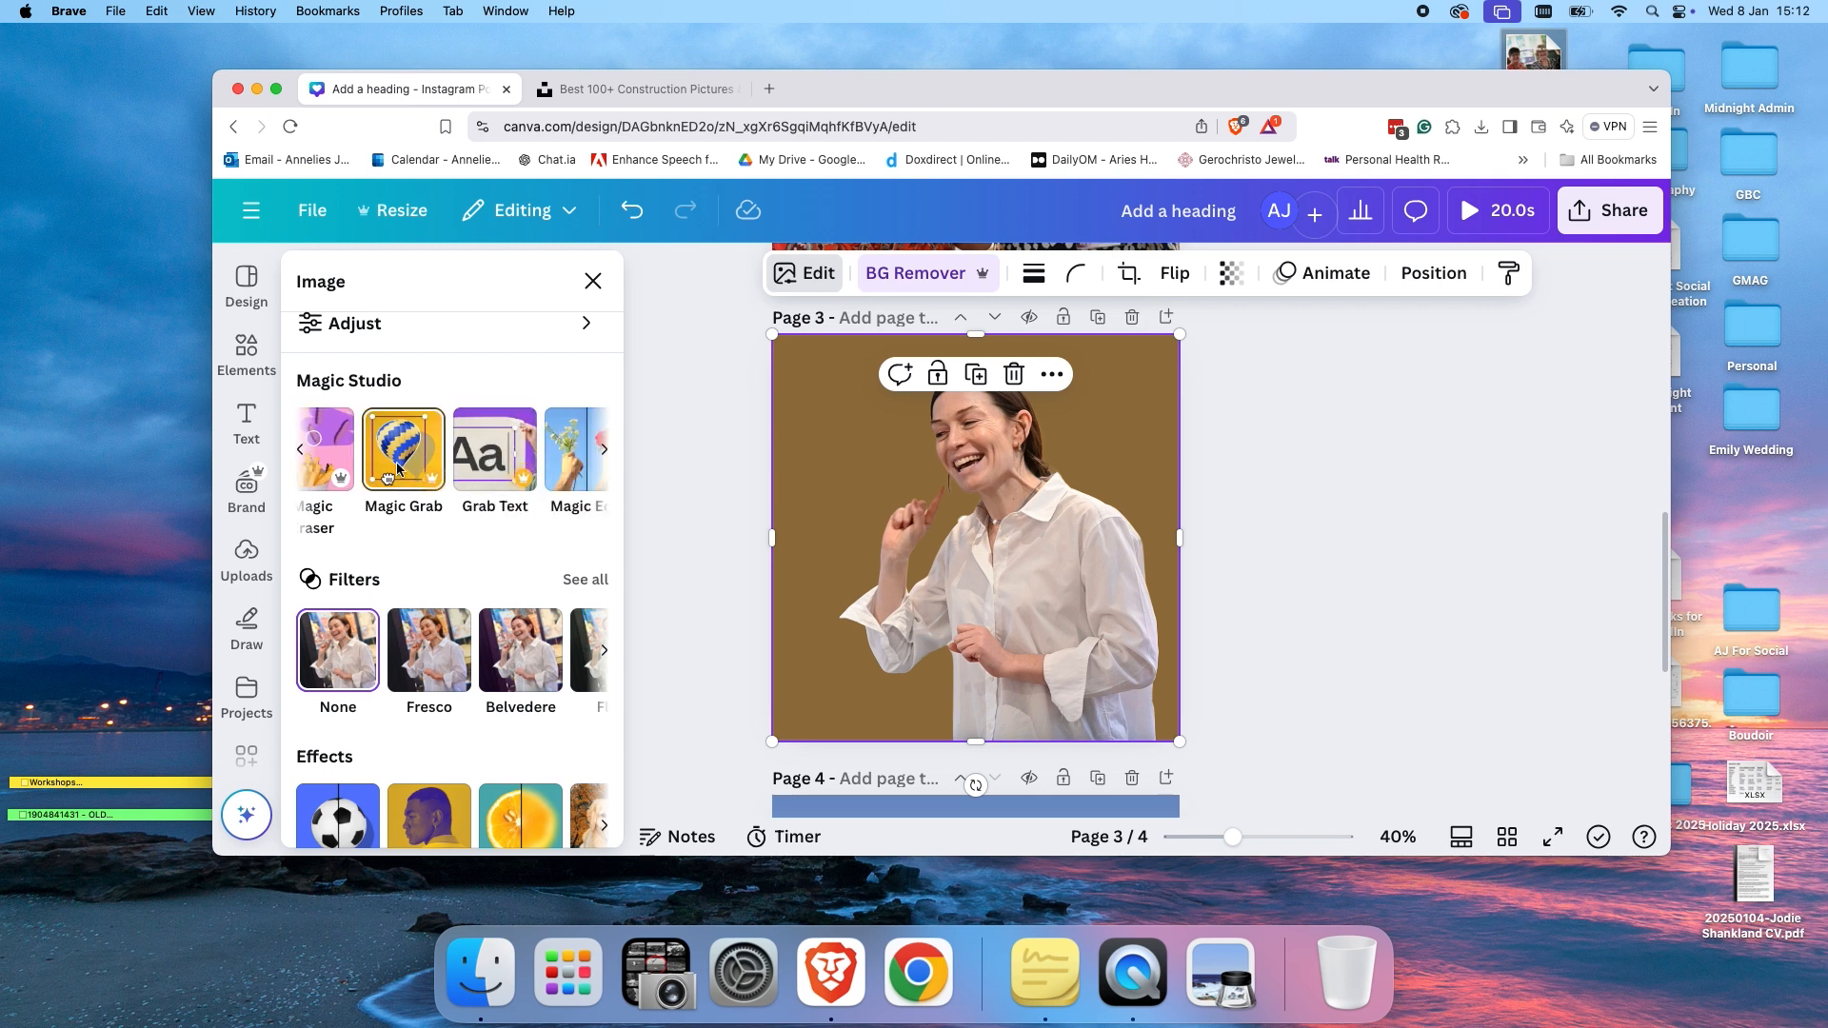
scroll(529, 472, "right", 3)
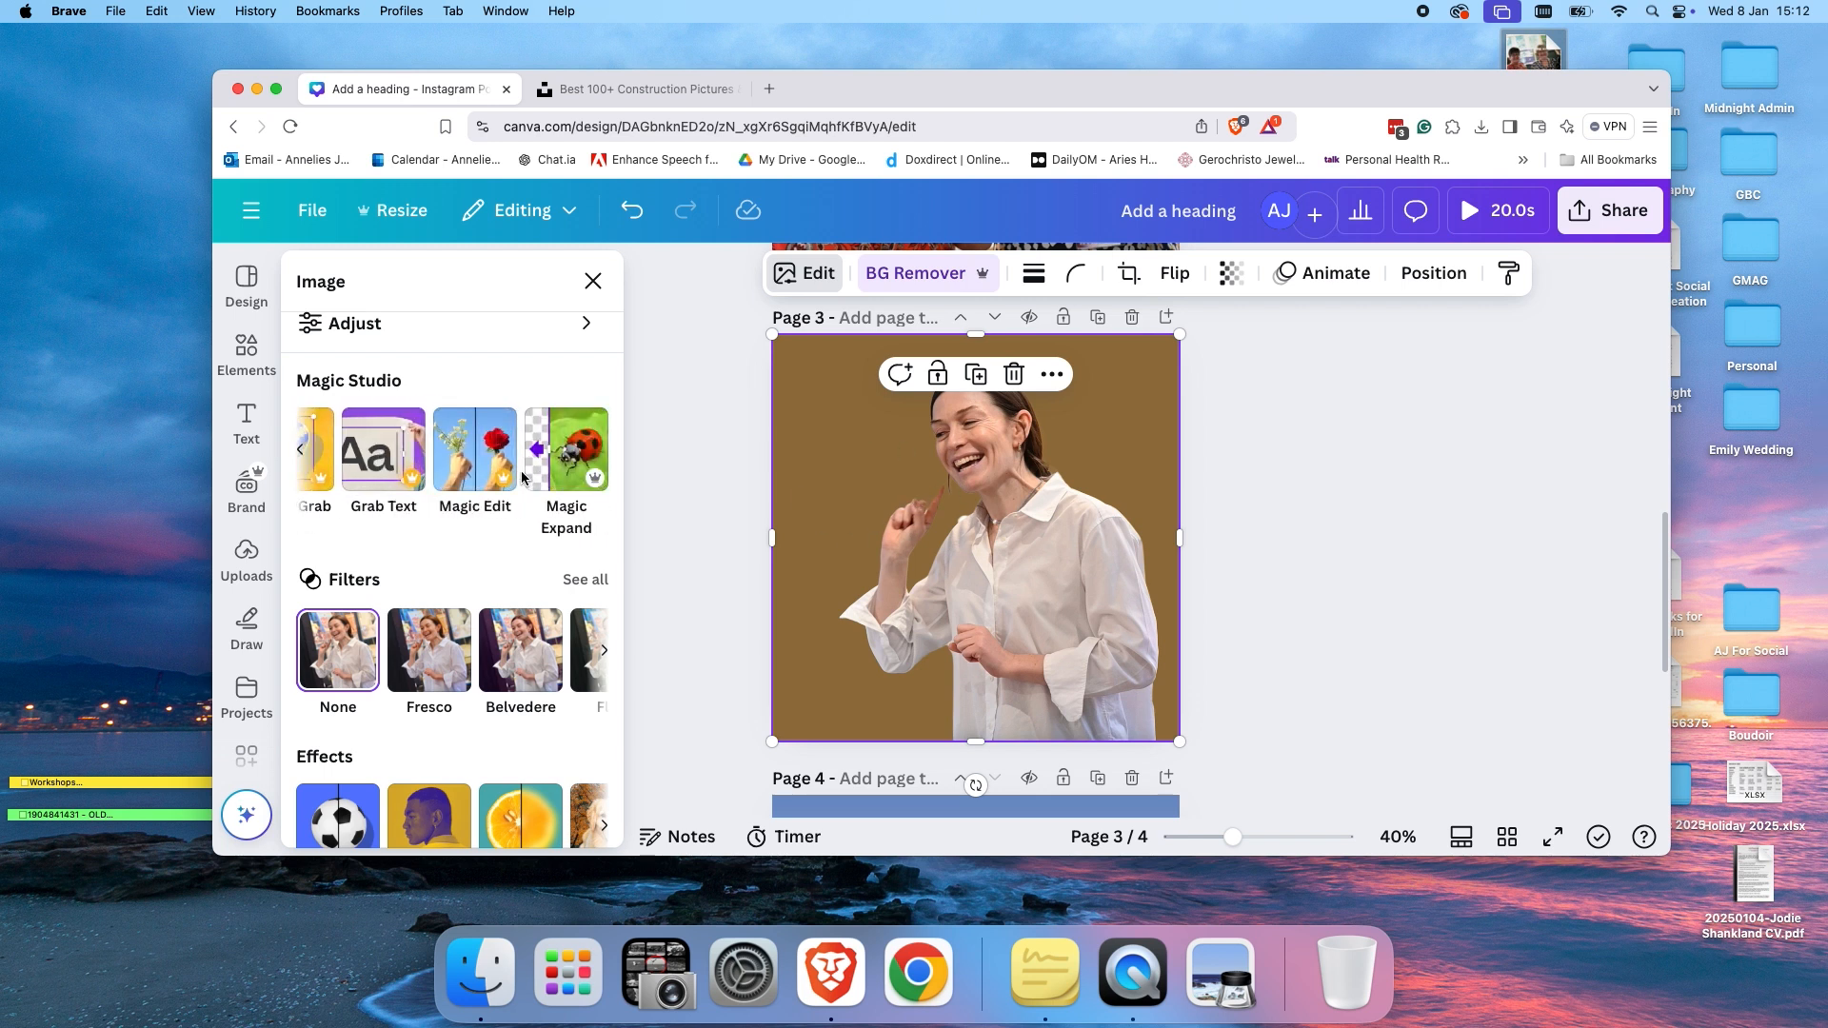
scroll(520, 583, "down", 3)
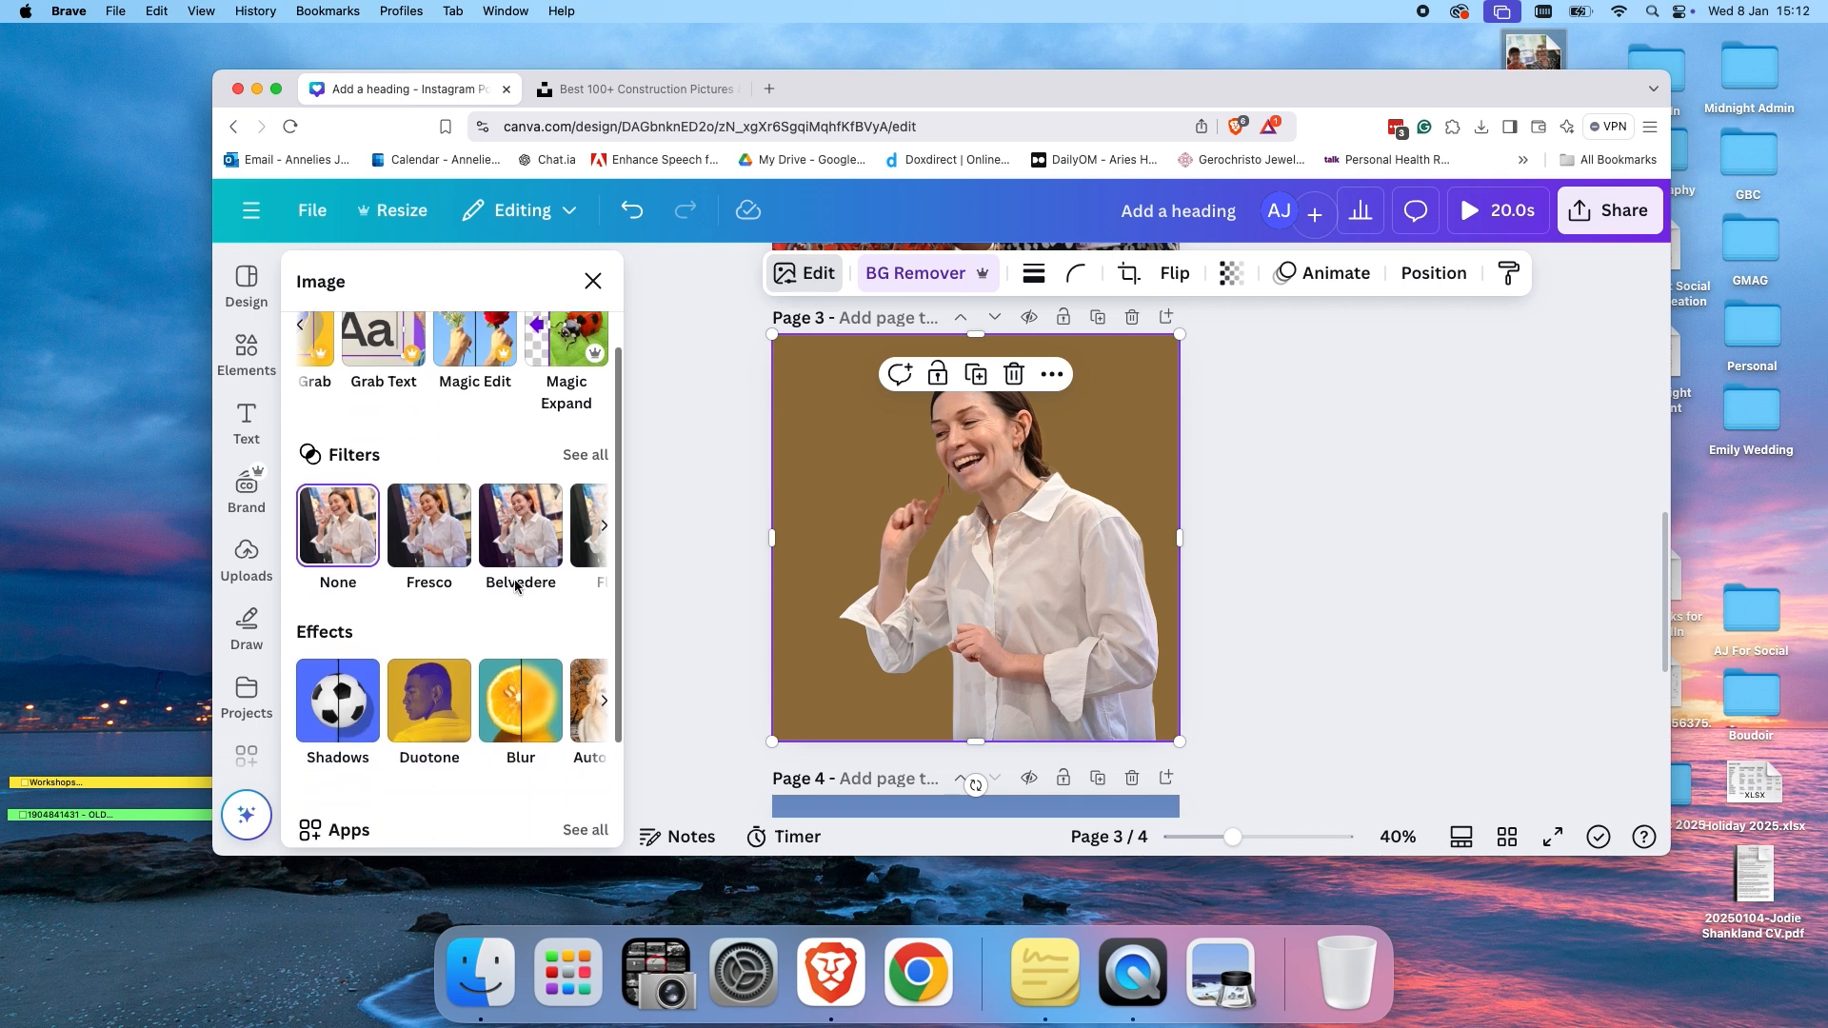
left_click(448, 561)
Apply the Pop duotone effect to the photo, comparing it with Sea Blue.
scroll(451, 677, "down", 3)
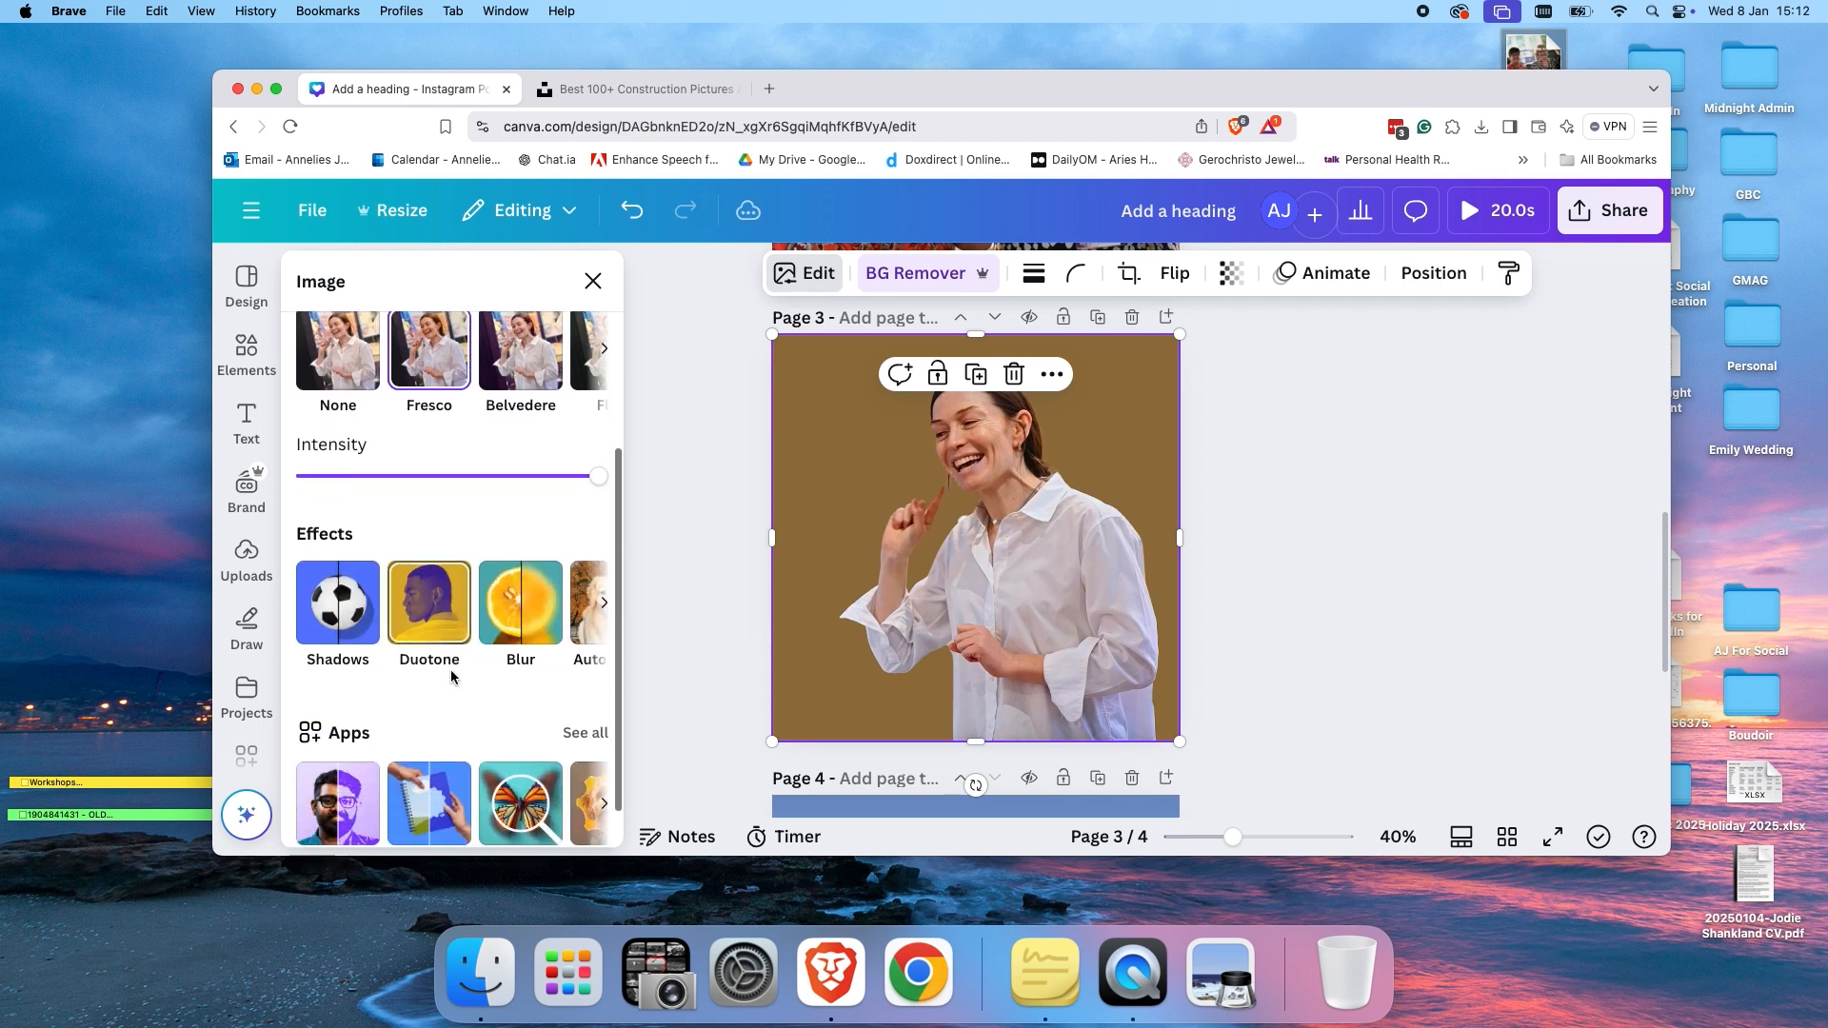
left_click(434, 627)
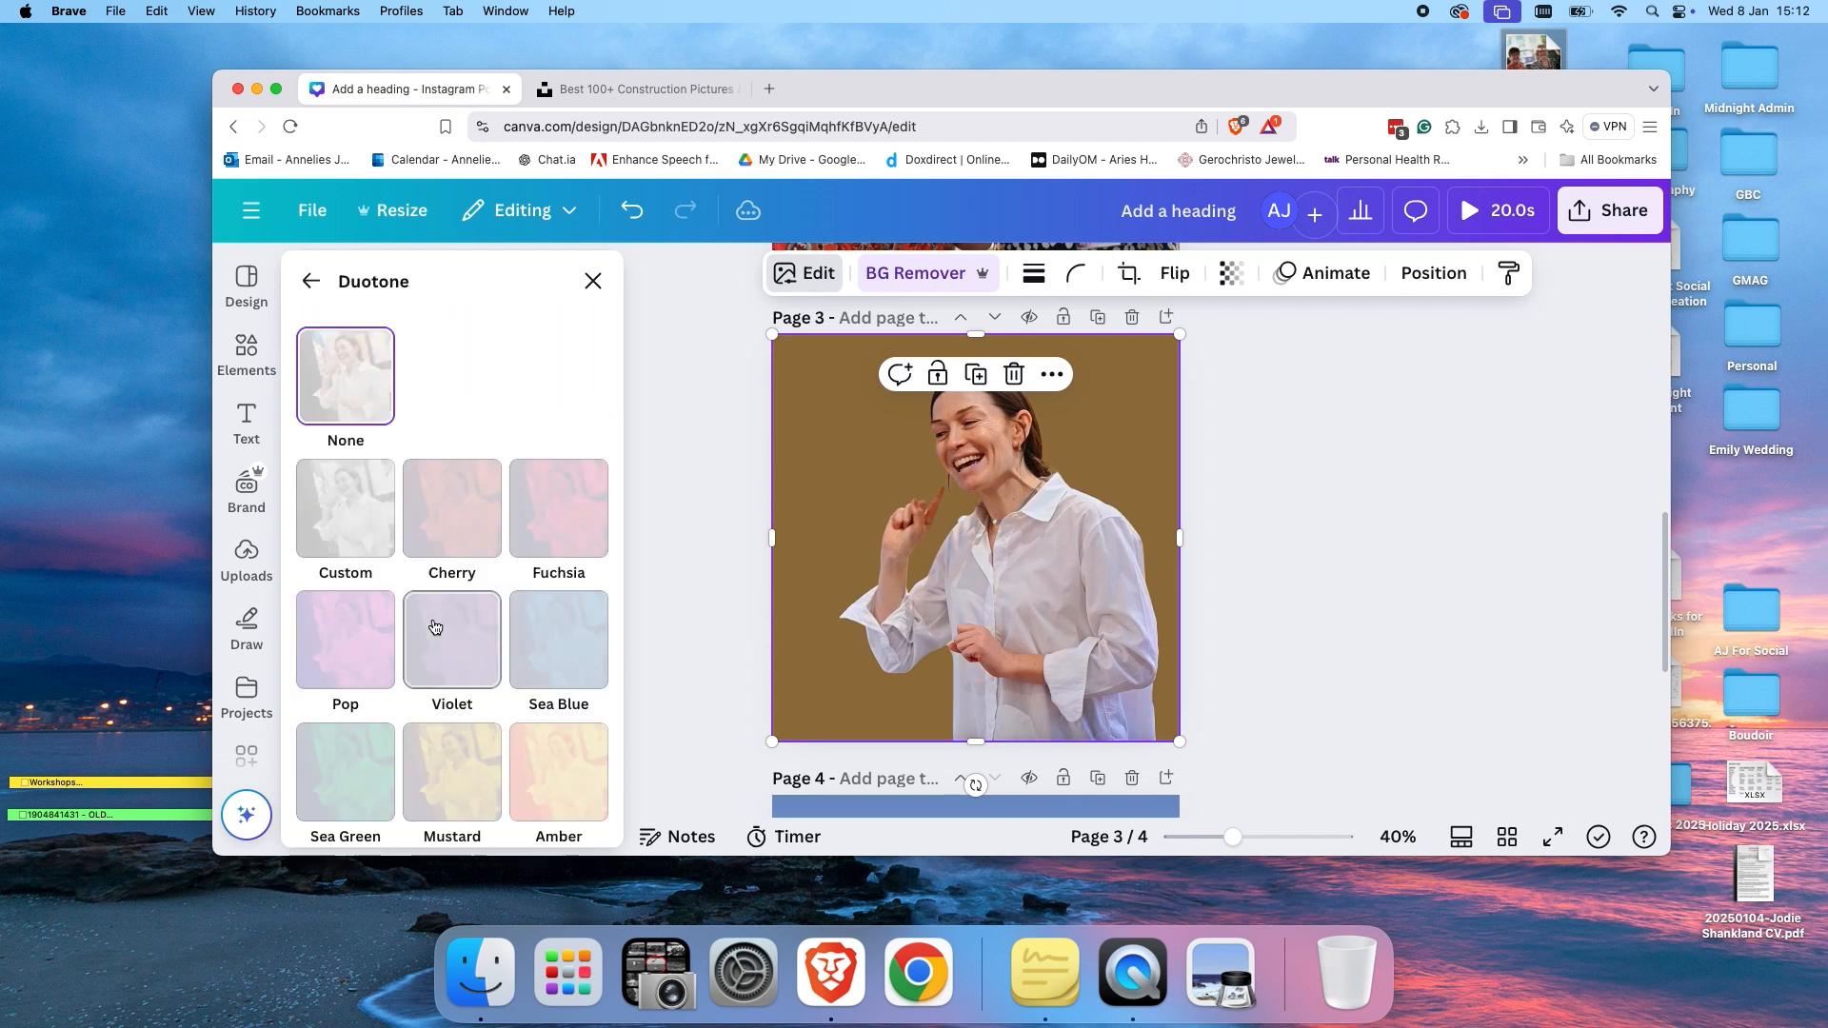
left_click(345, 663)
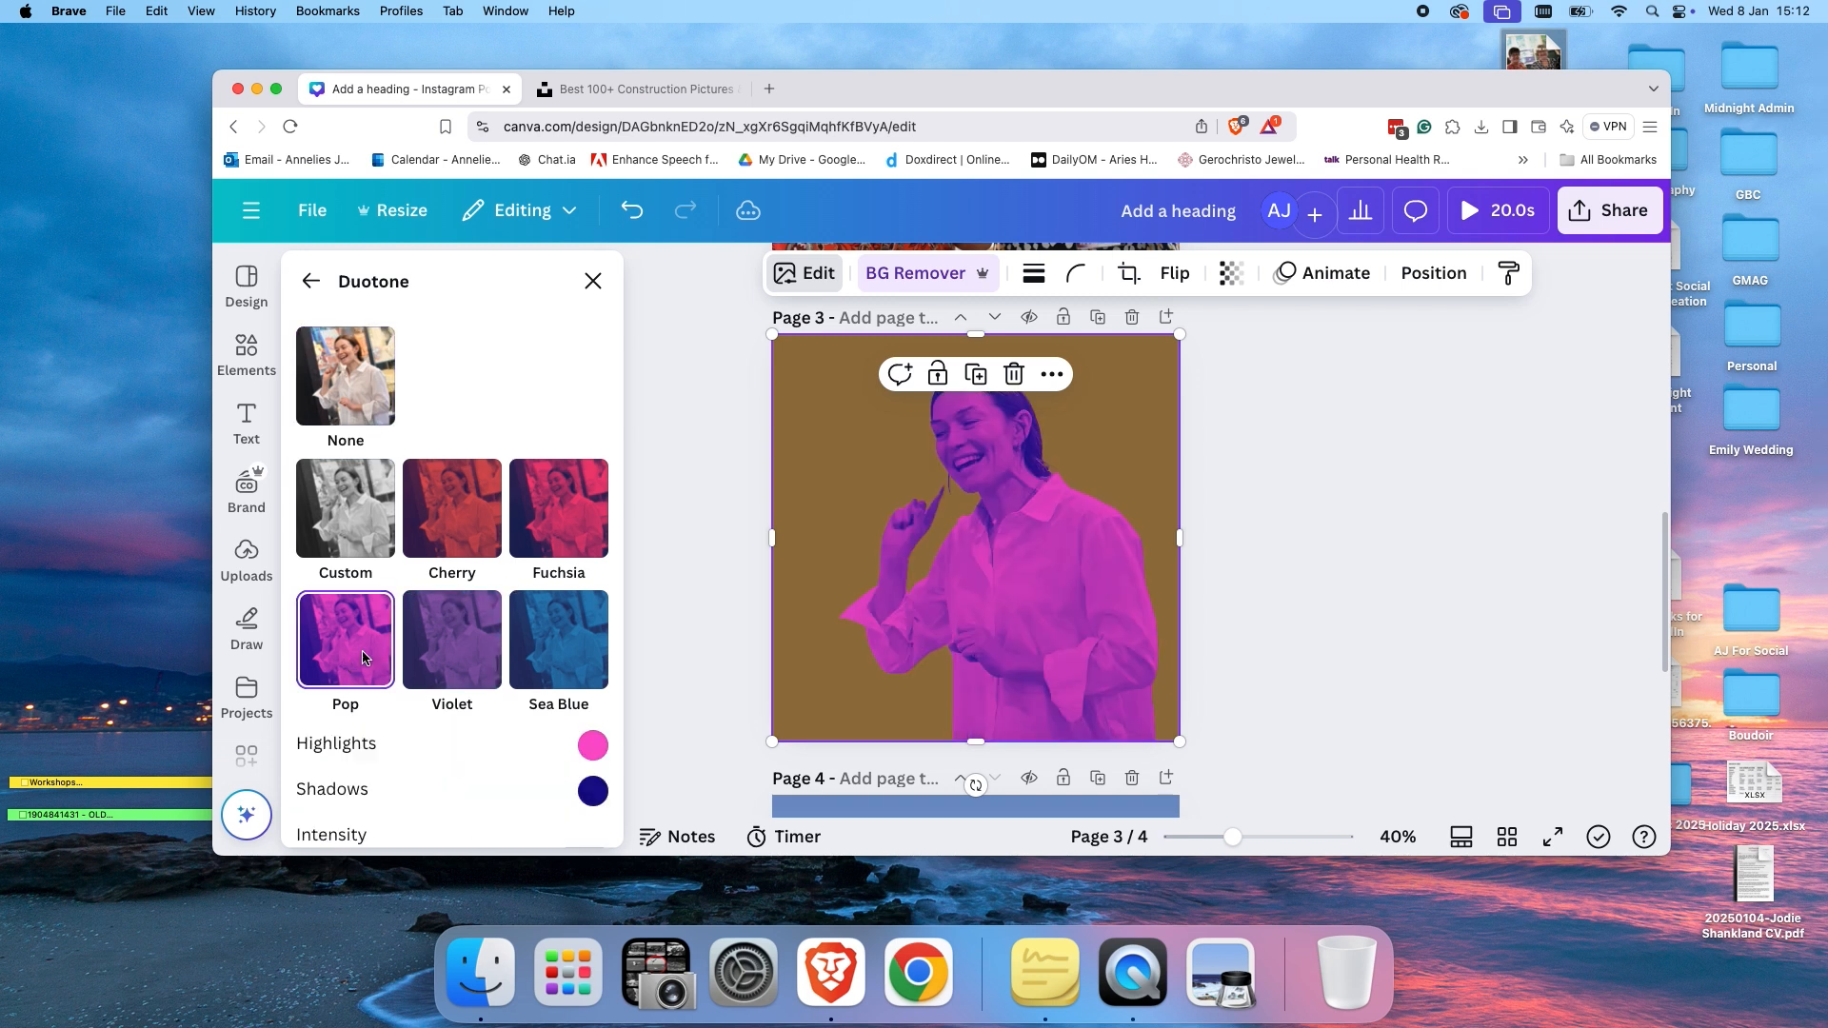
left_click(527, 664)
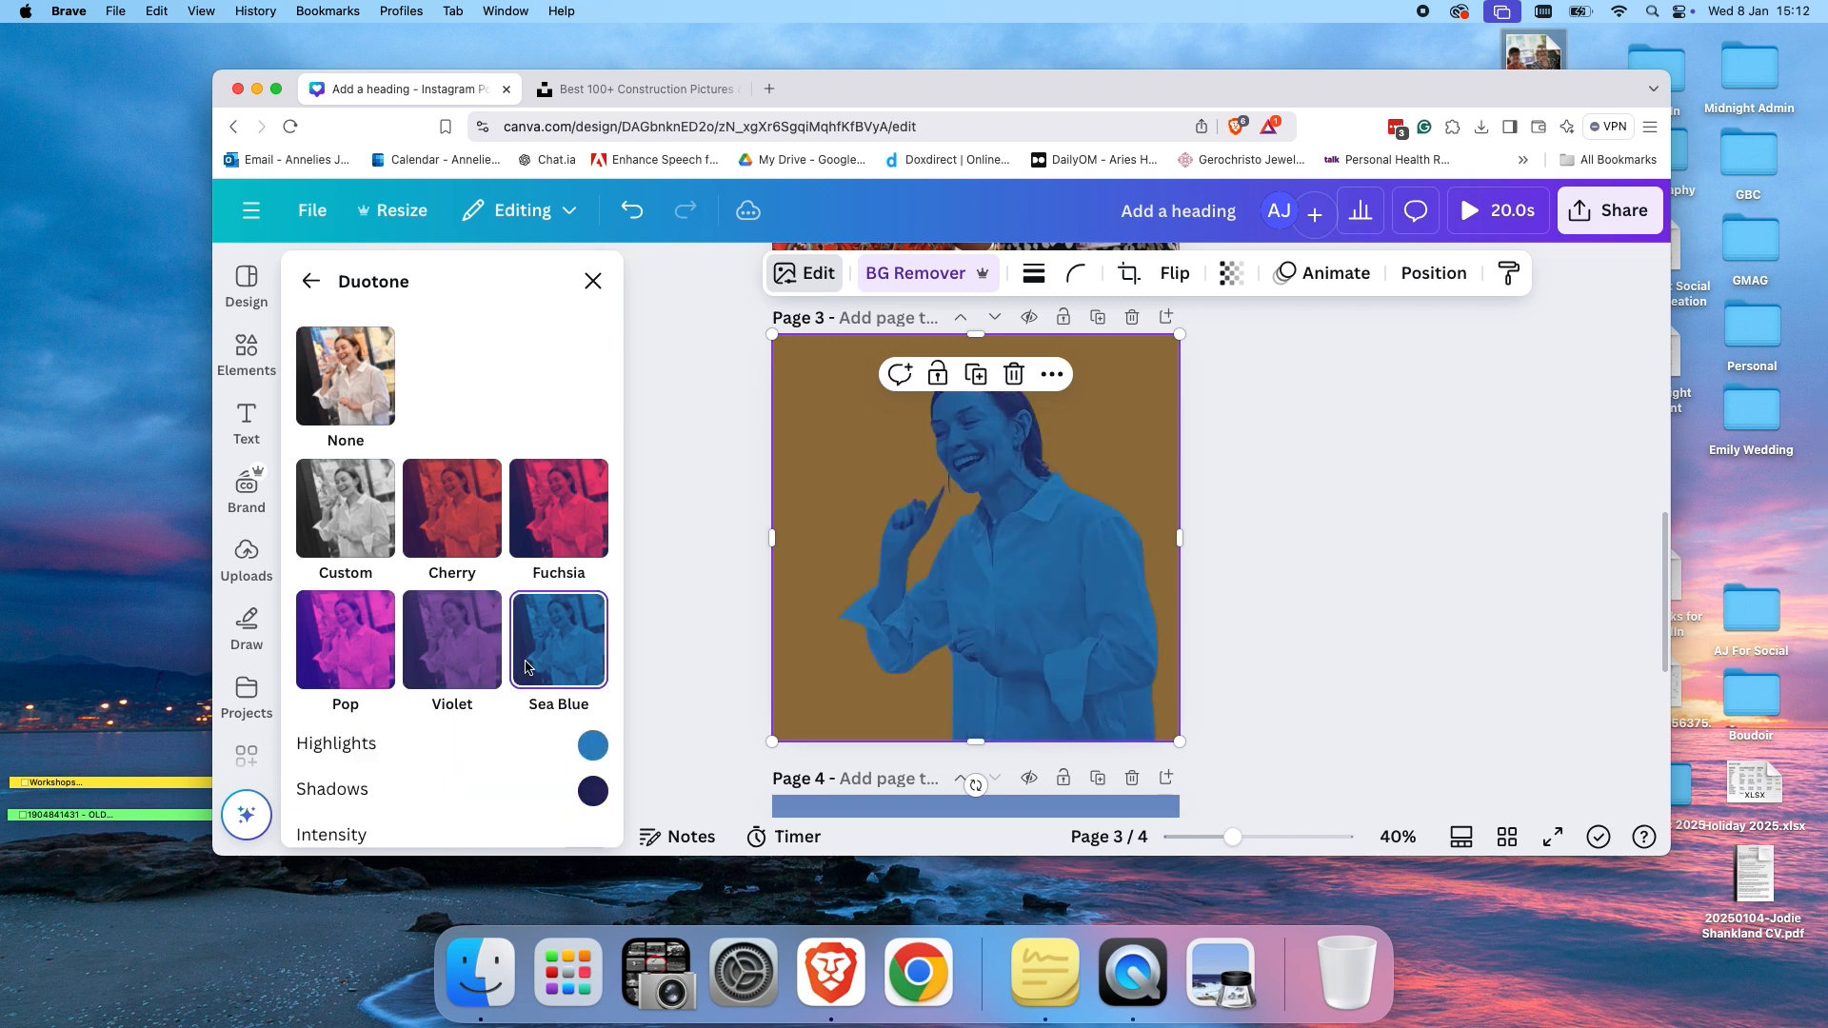
left_click(358, 664)
left_click(313, 283)
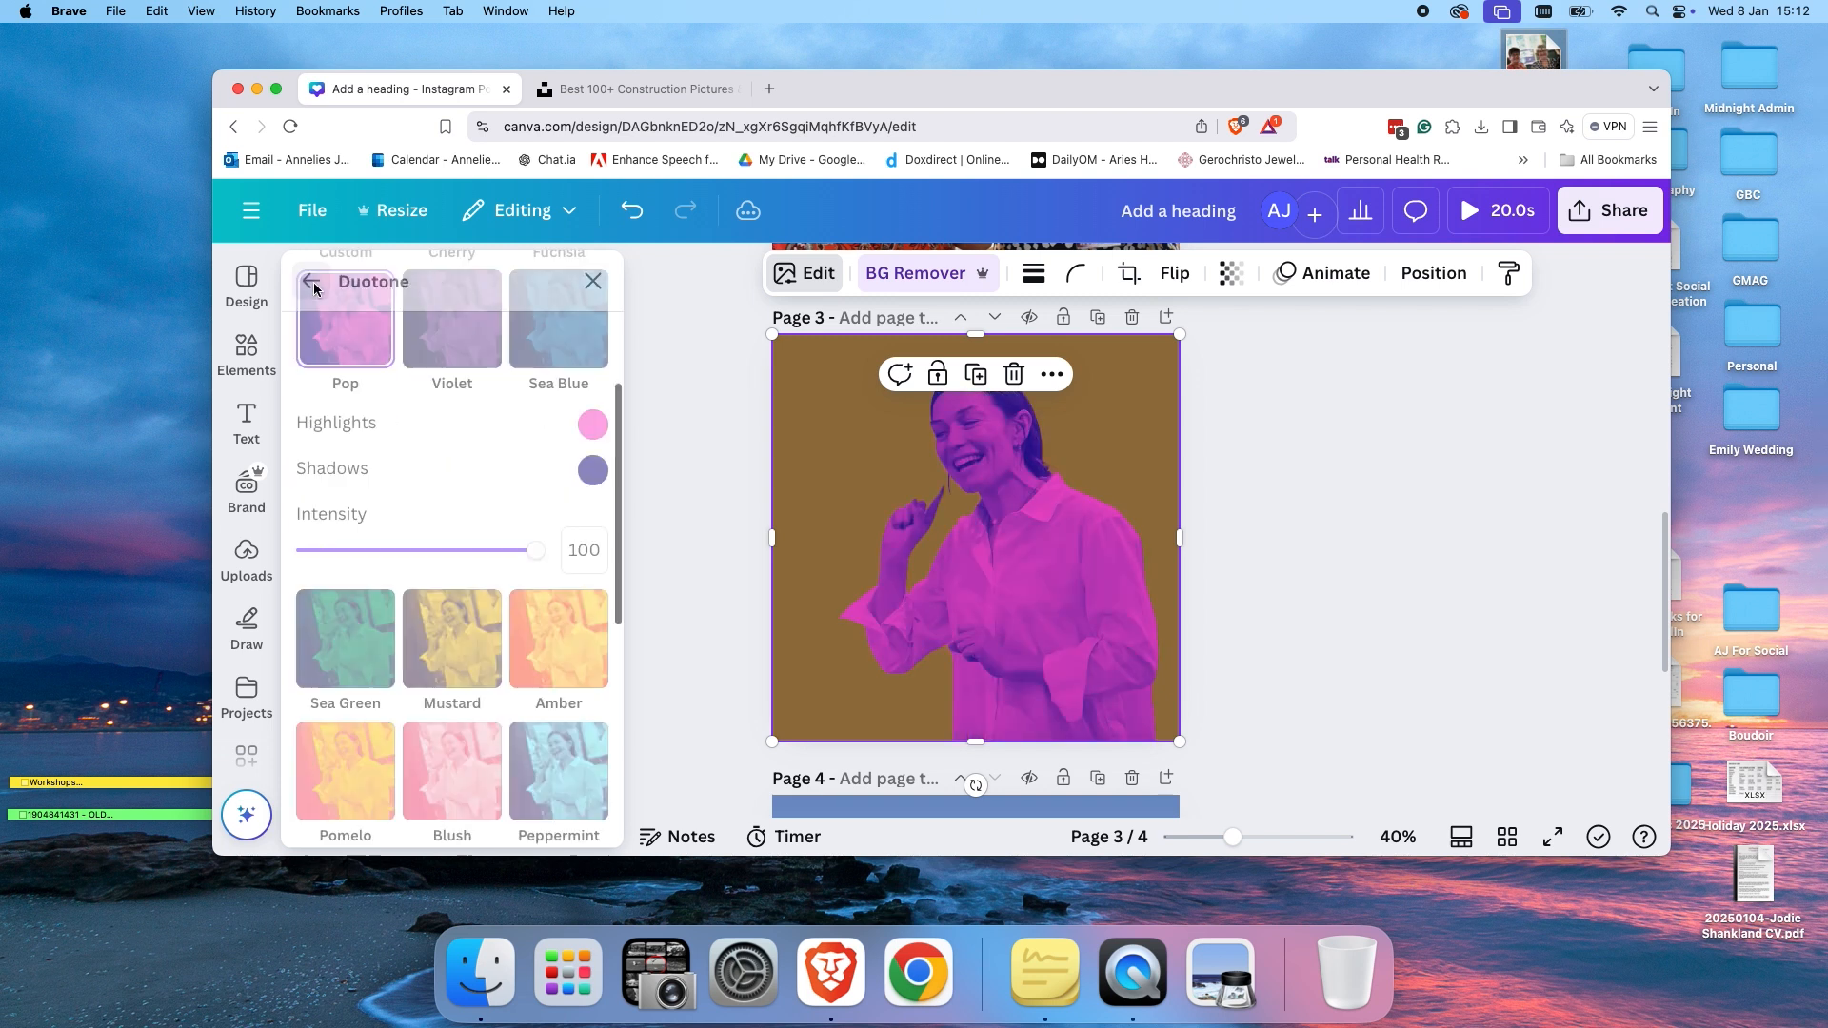
Browse the remaining image effects and Magic Studio tools for the photo.
scroll(503, 605, "down", 1)
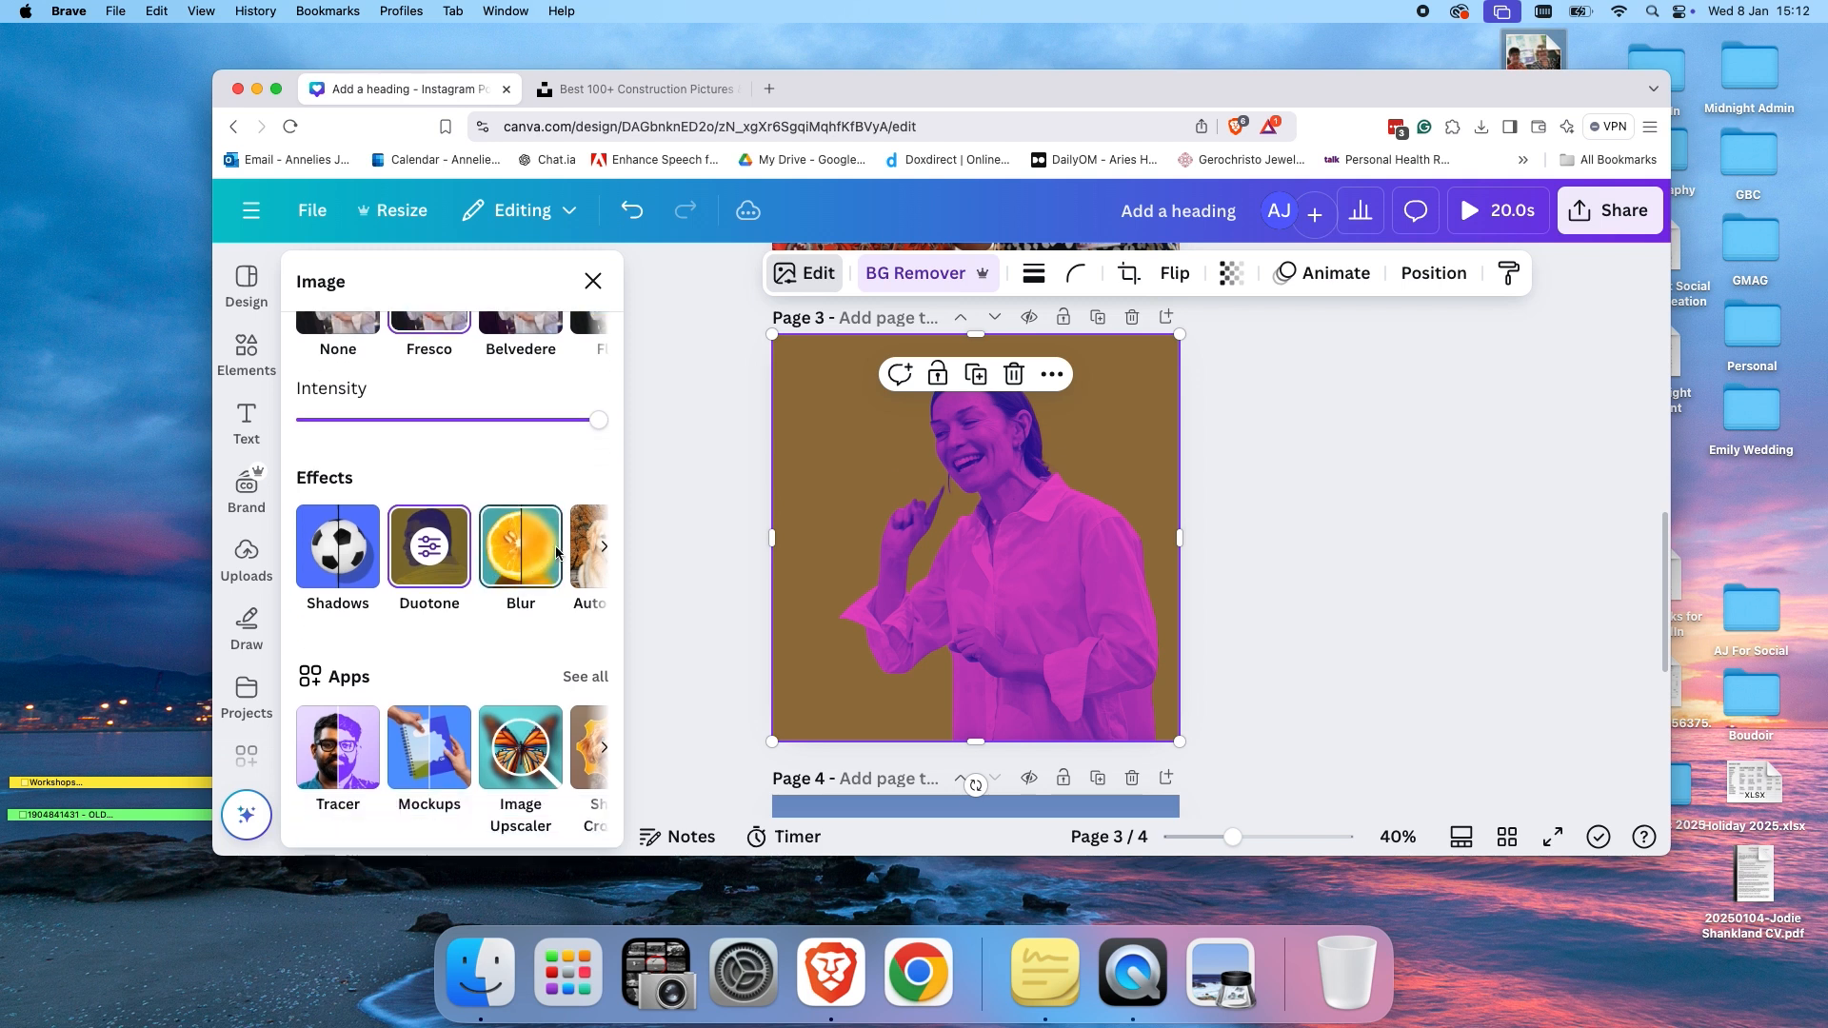
left_click(604, 556)
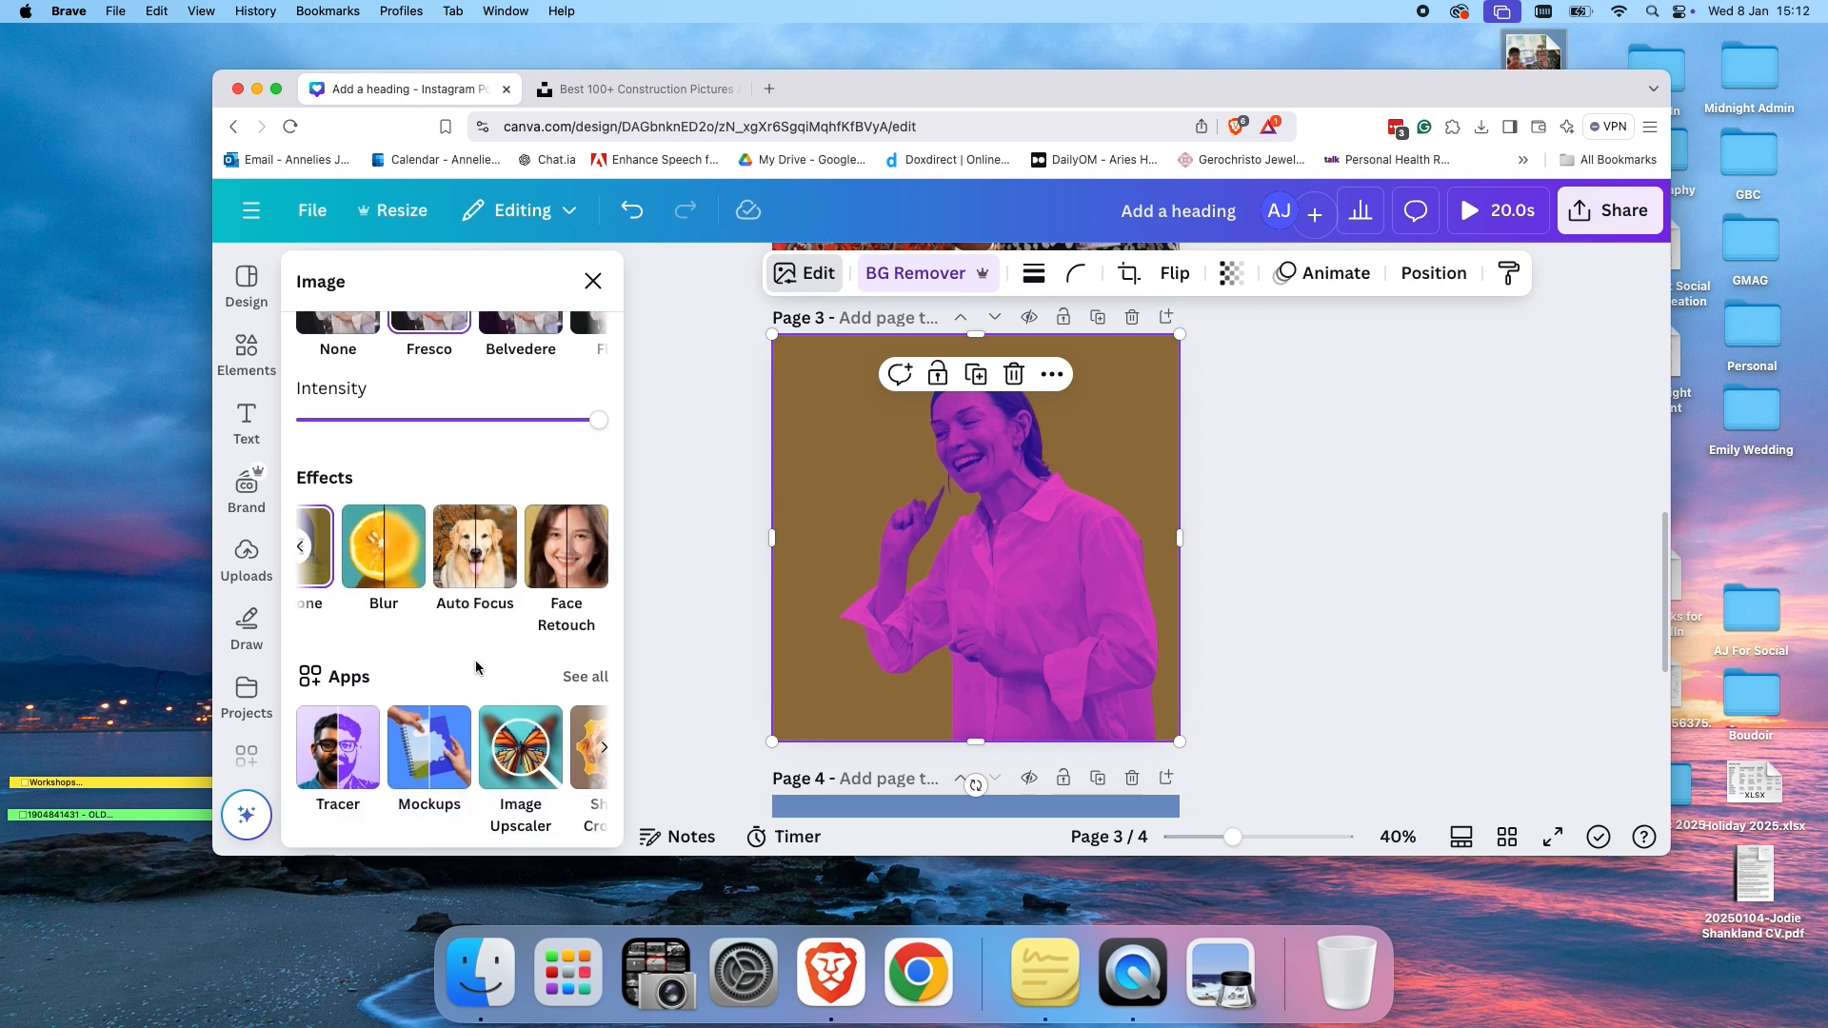
scroll(476, 739, "up", 5)
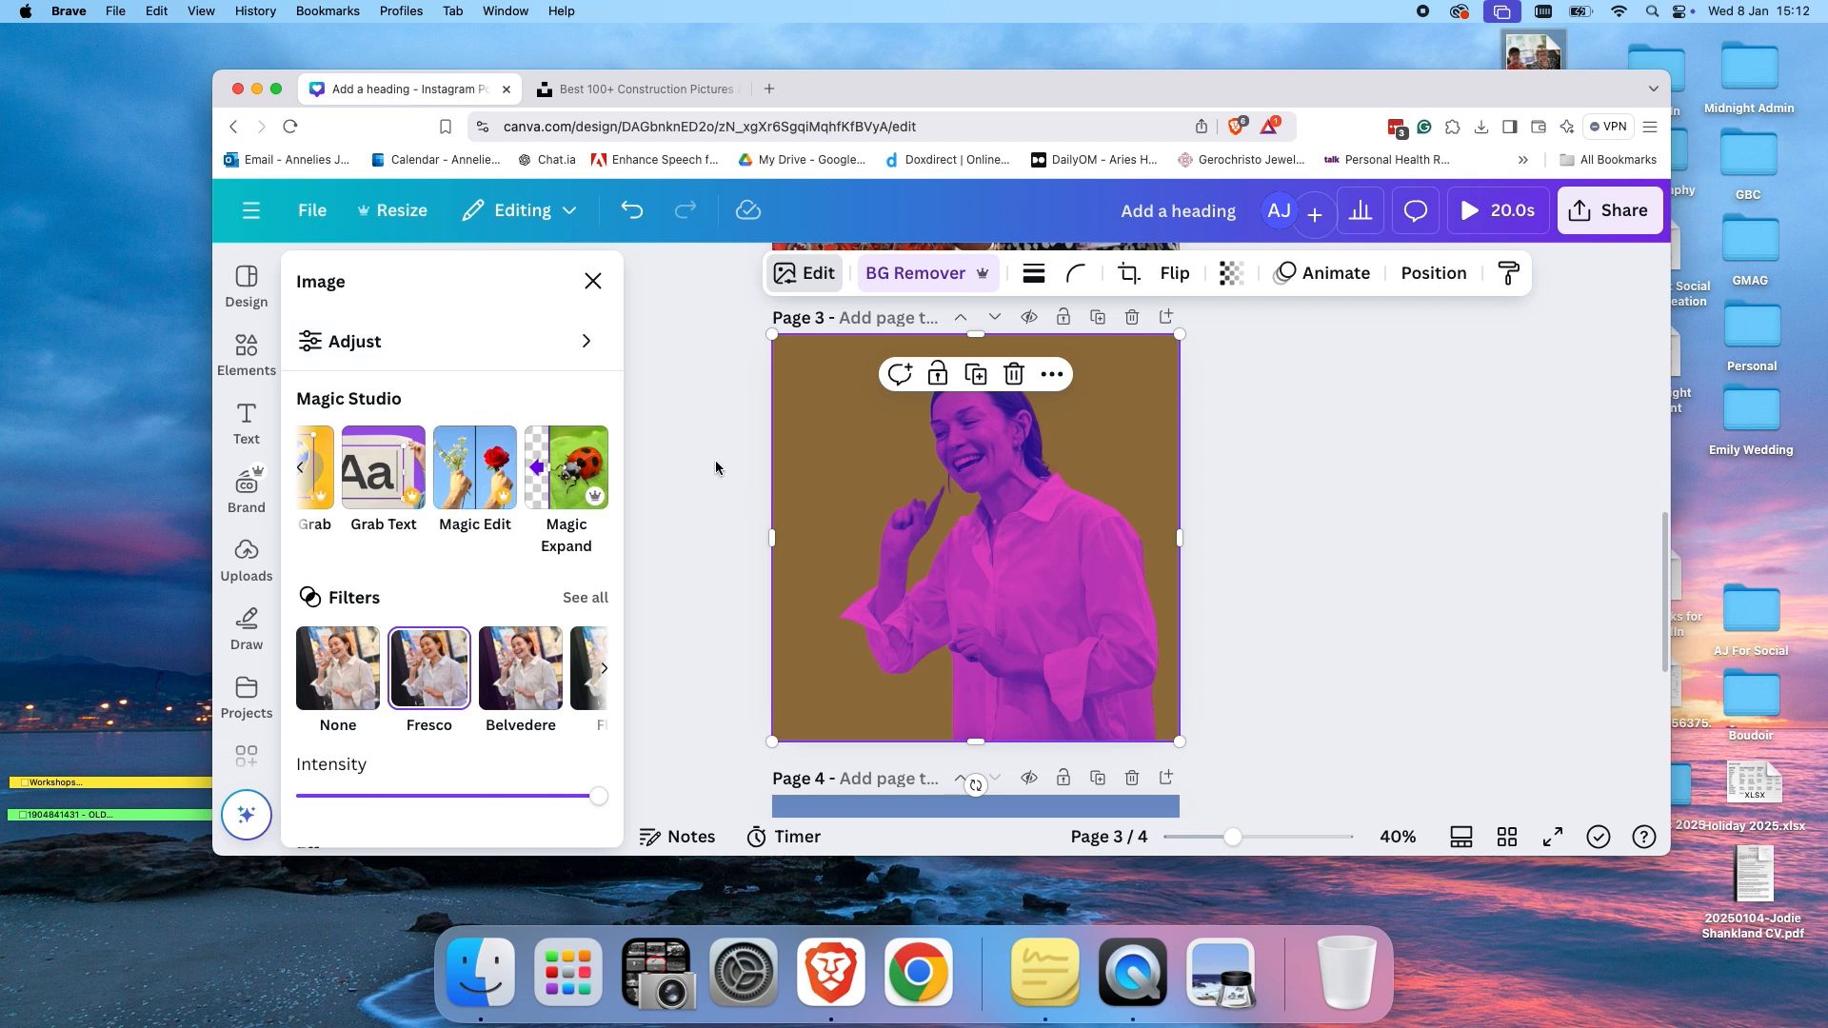
Add a default heading to page 3 over the photo and select it.
left_click(247, 421)
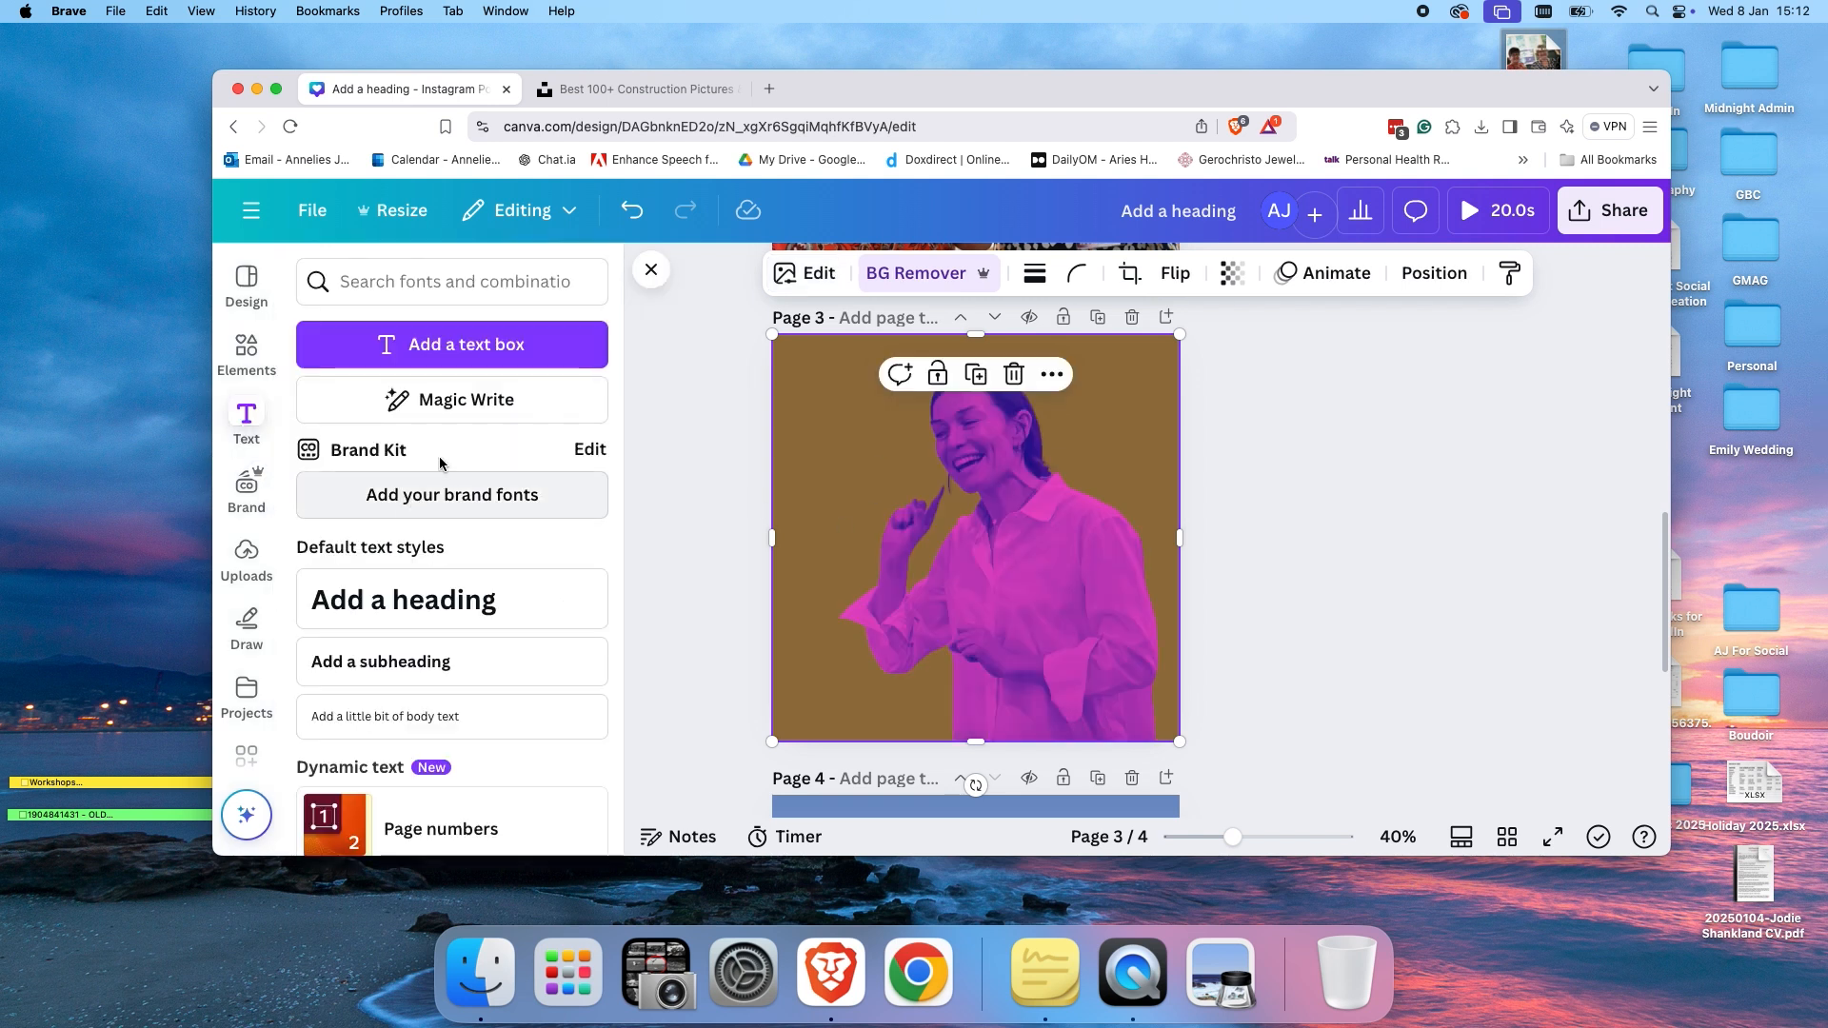
left_click(404, 600)
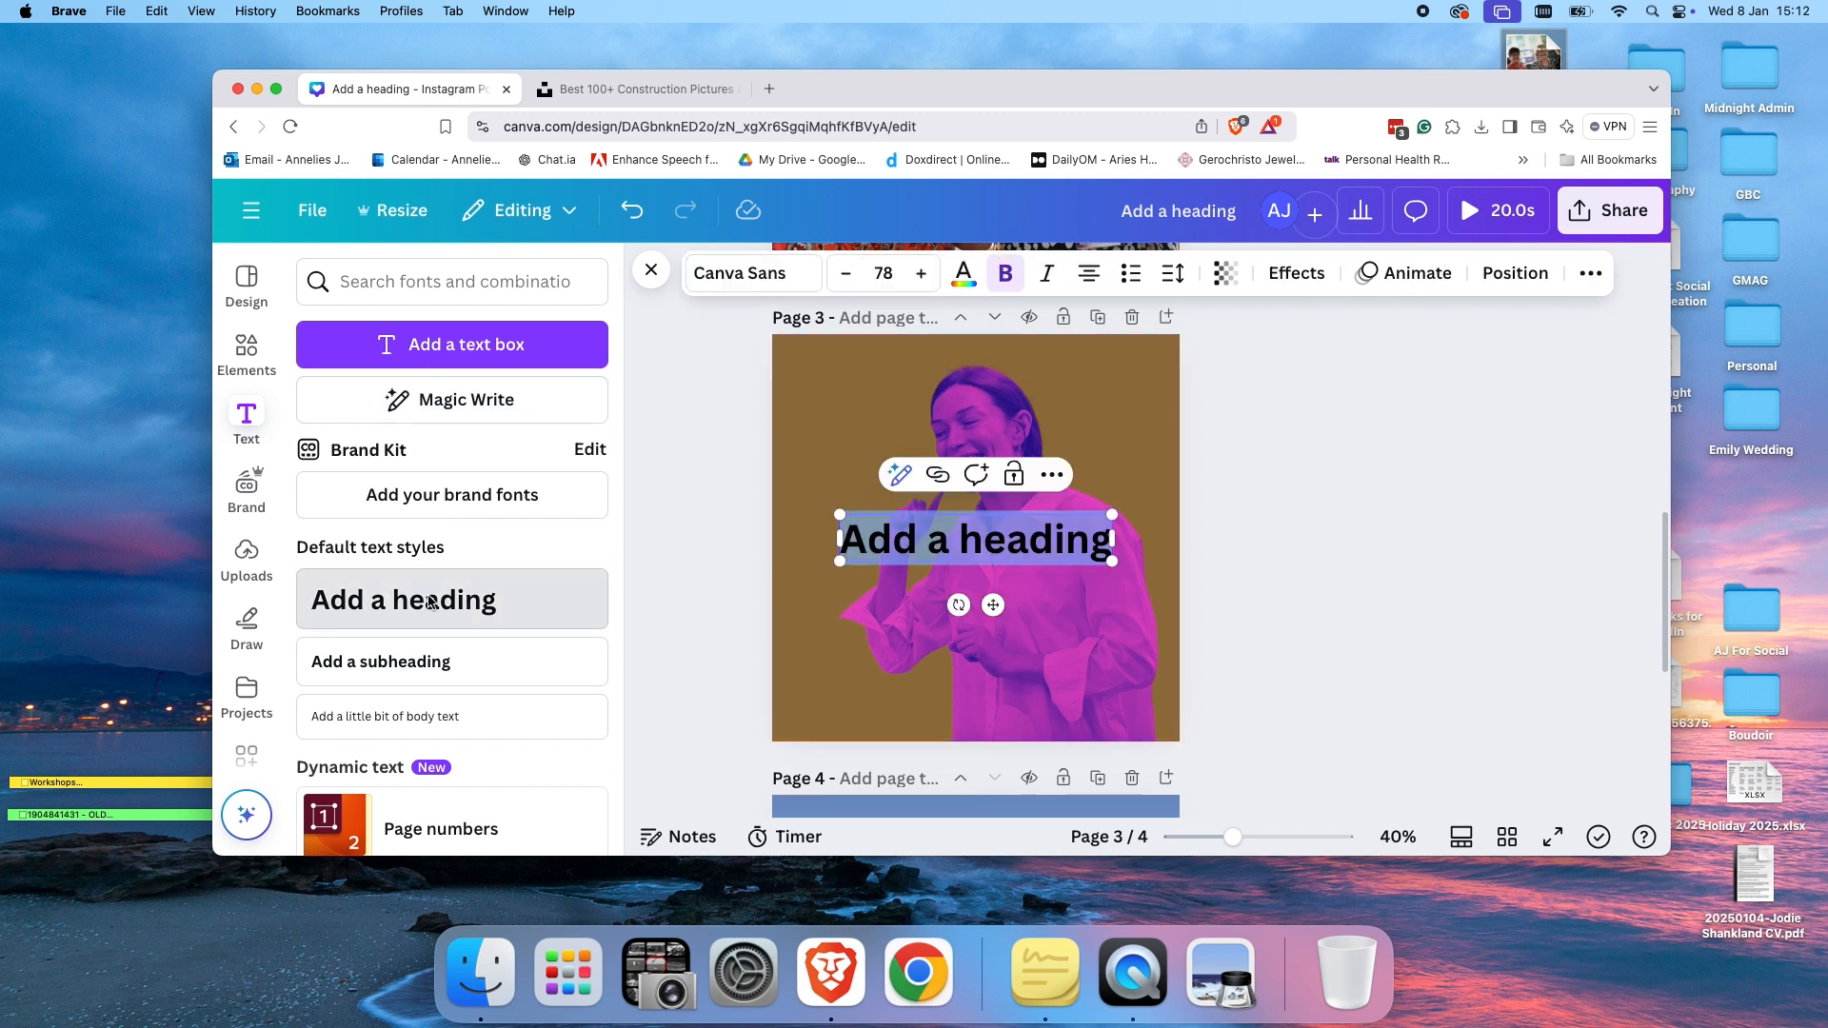
left_click(1291, 542)
left_click(975, 539)
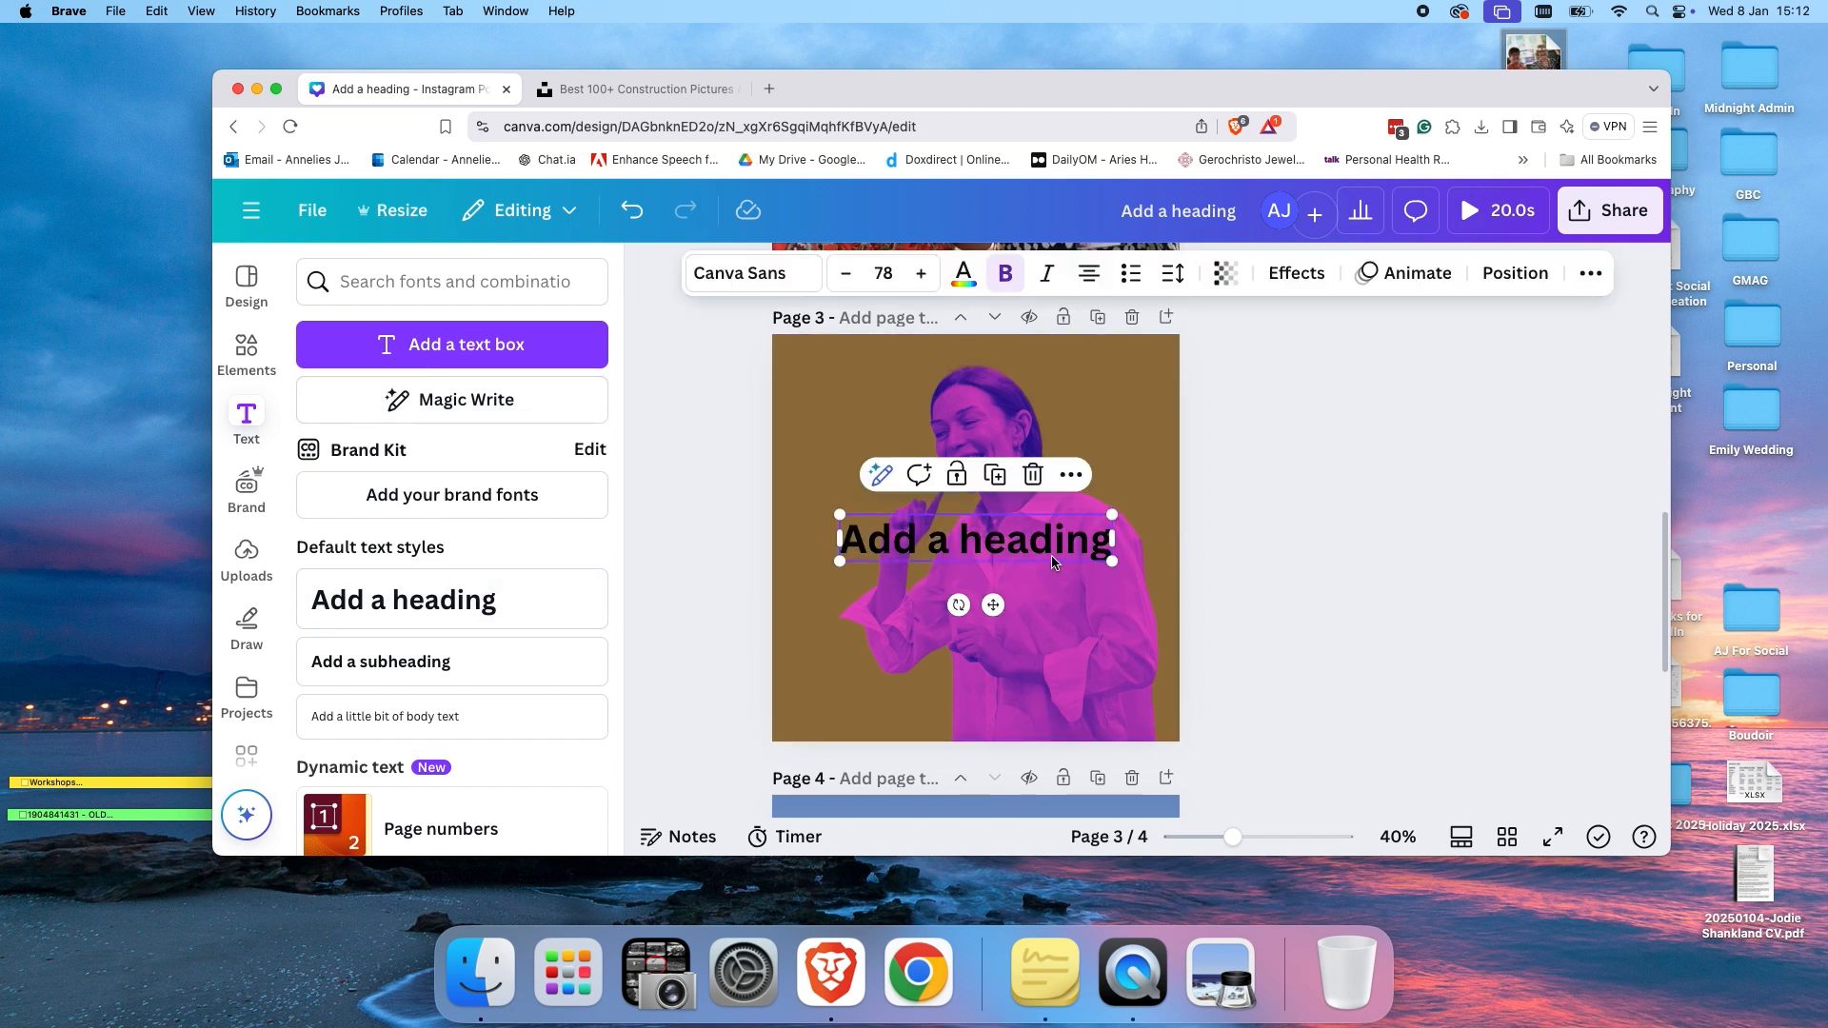
Open the text effects for the heading and apply the Neon style.
left_click(1305, 277)
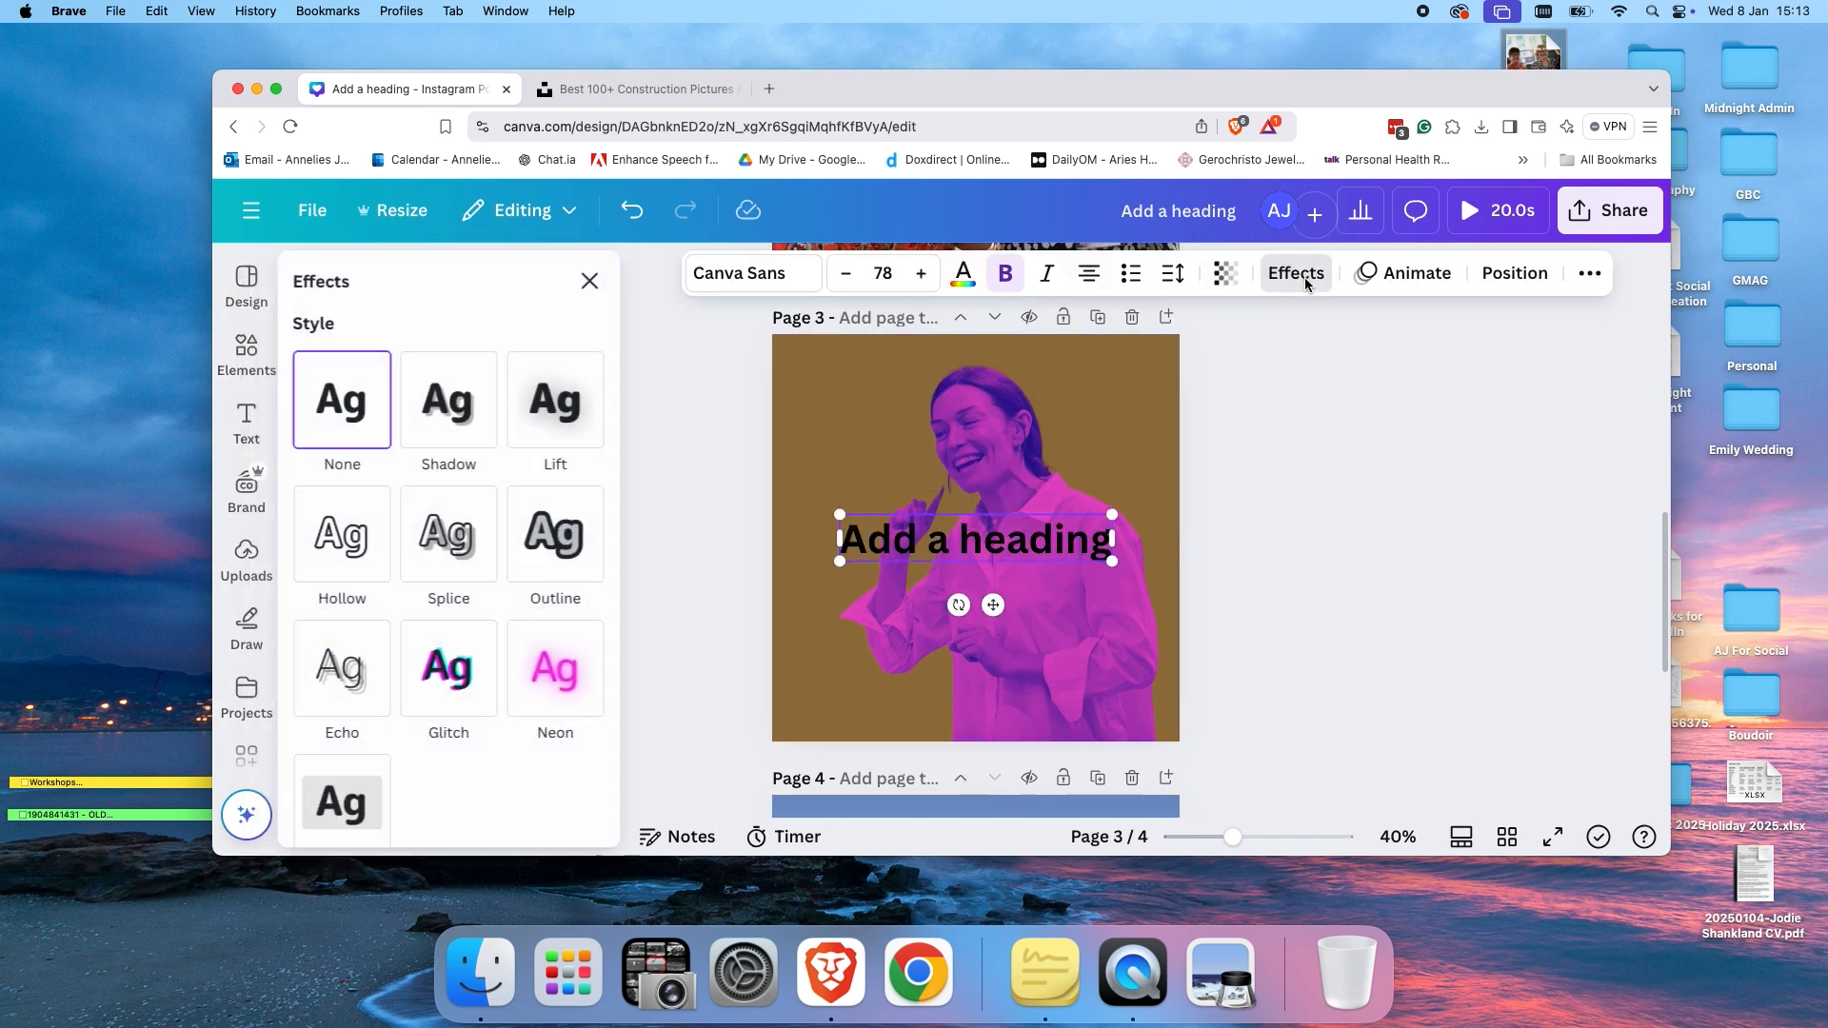
left_click(560, 663)
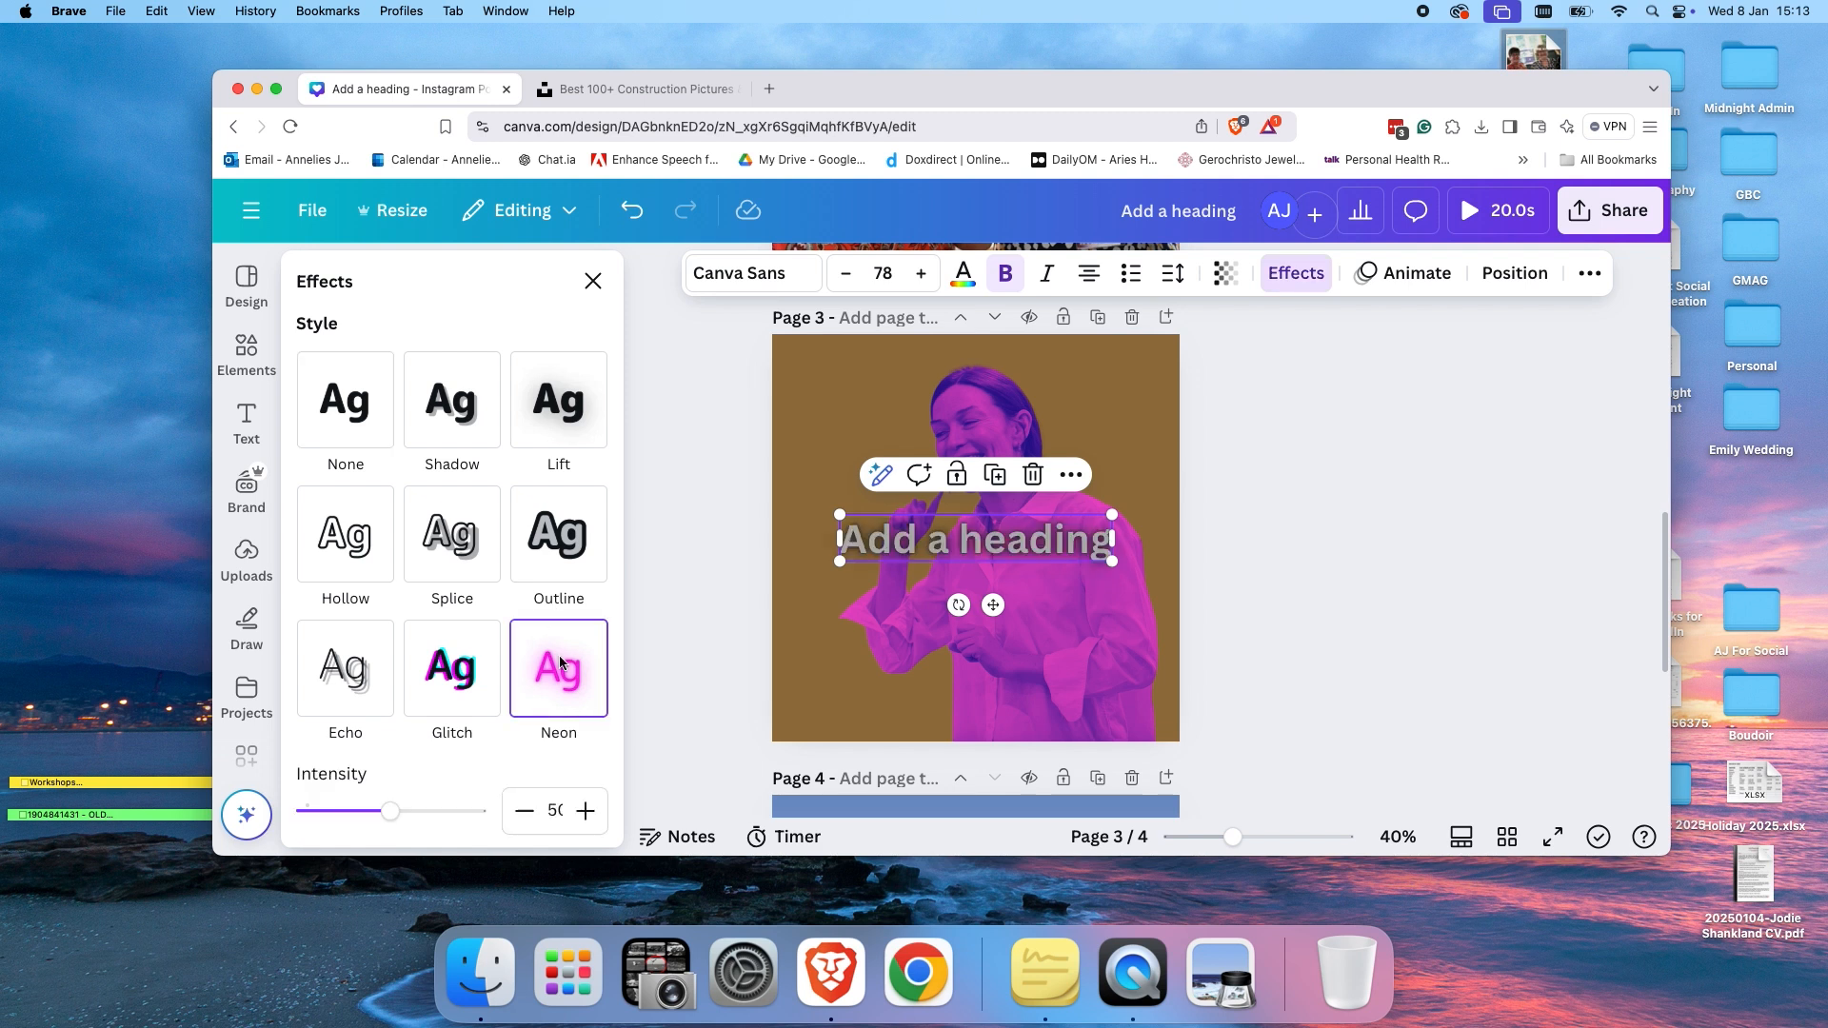
left_click(561, 557)
left_click(475, 550)
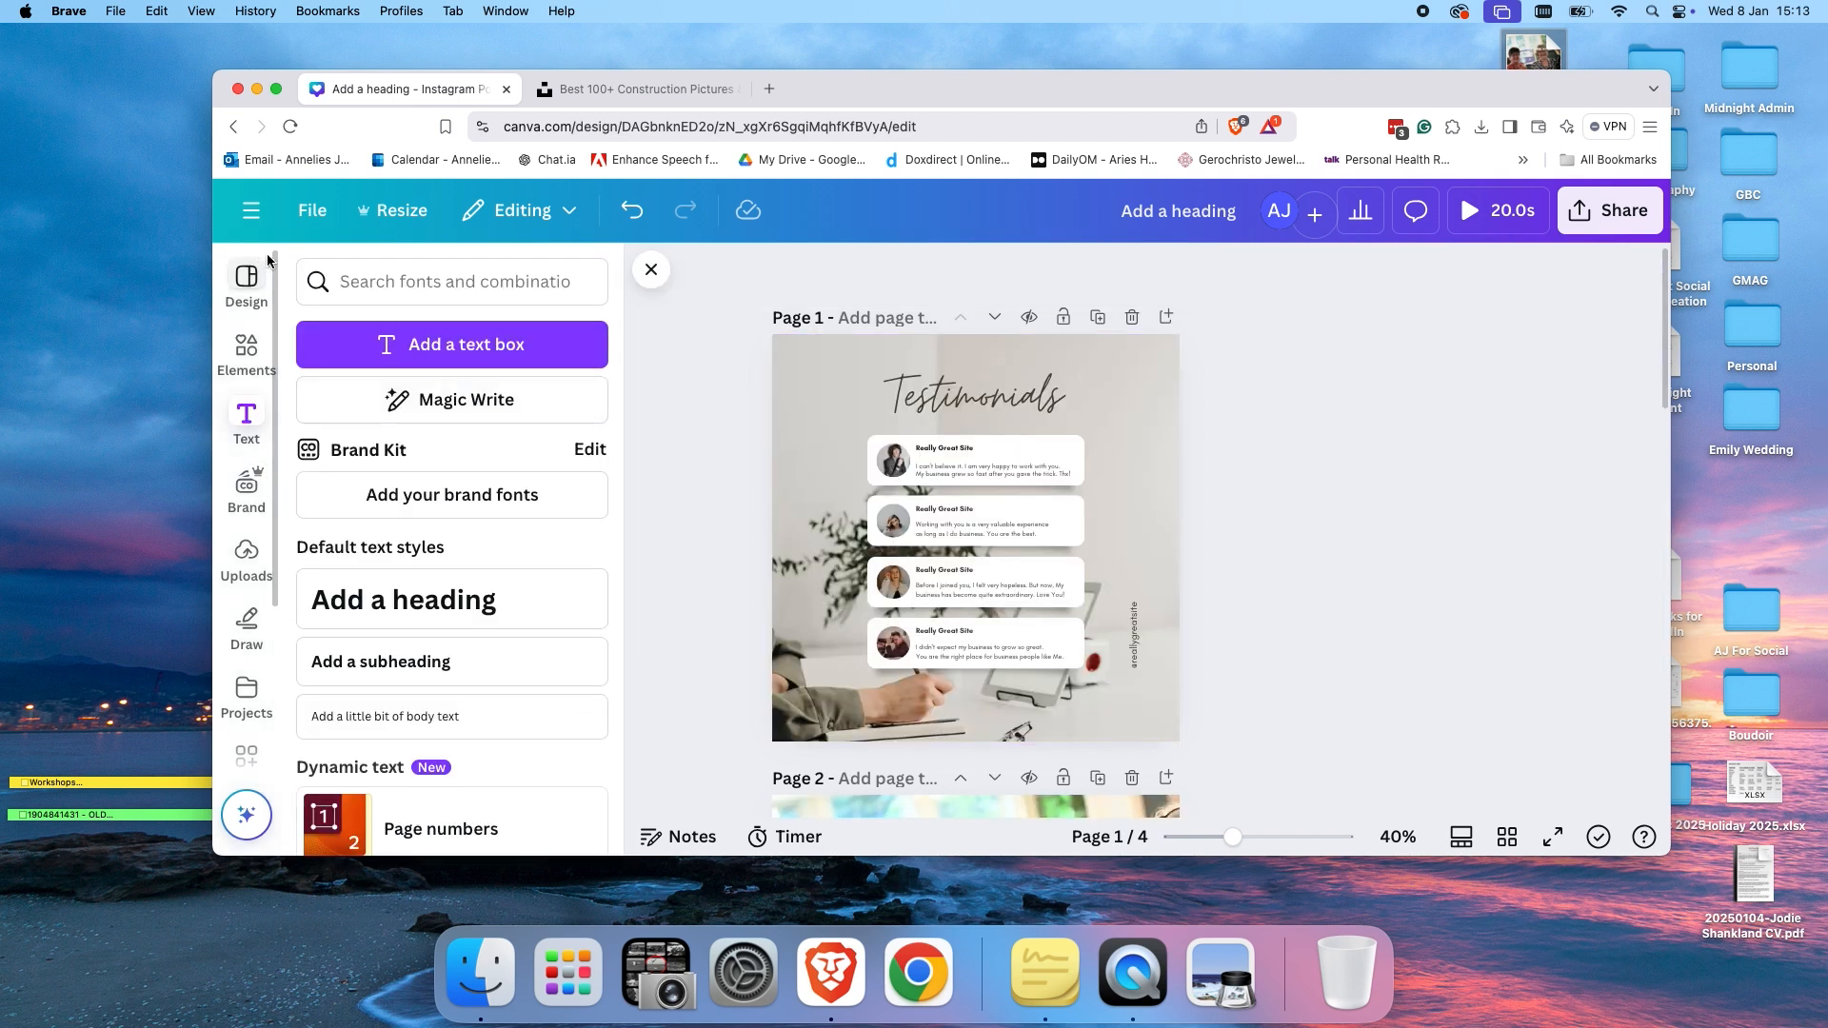
Return to the Canva home page and create a new Mobile Video design.
left_click(253, 212)
left_click(243, 220)
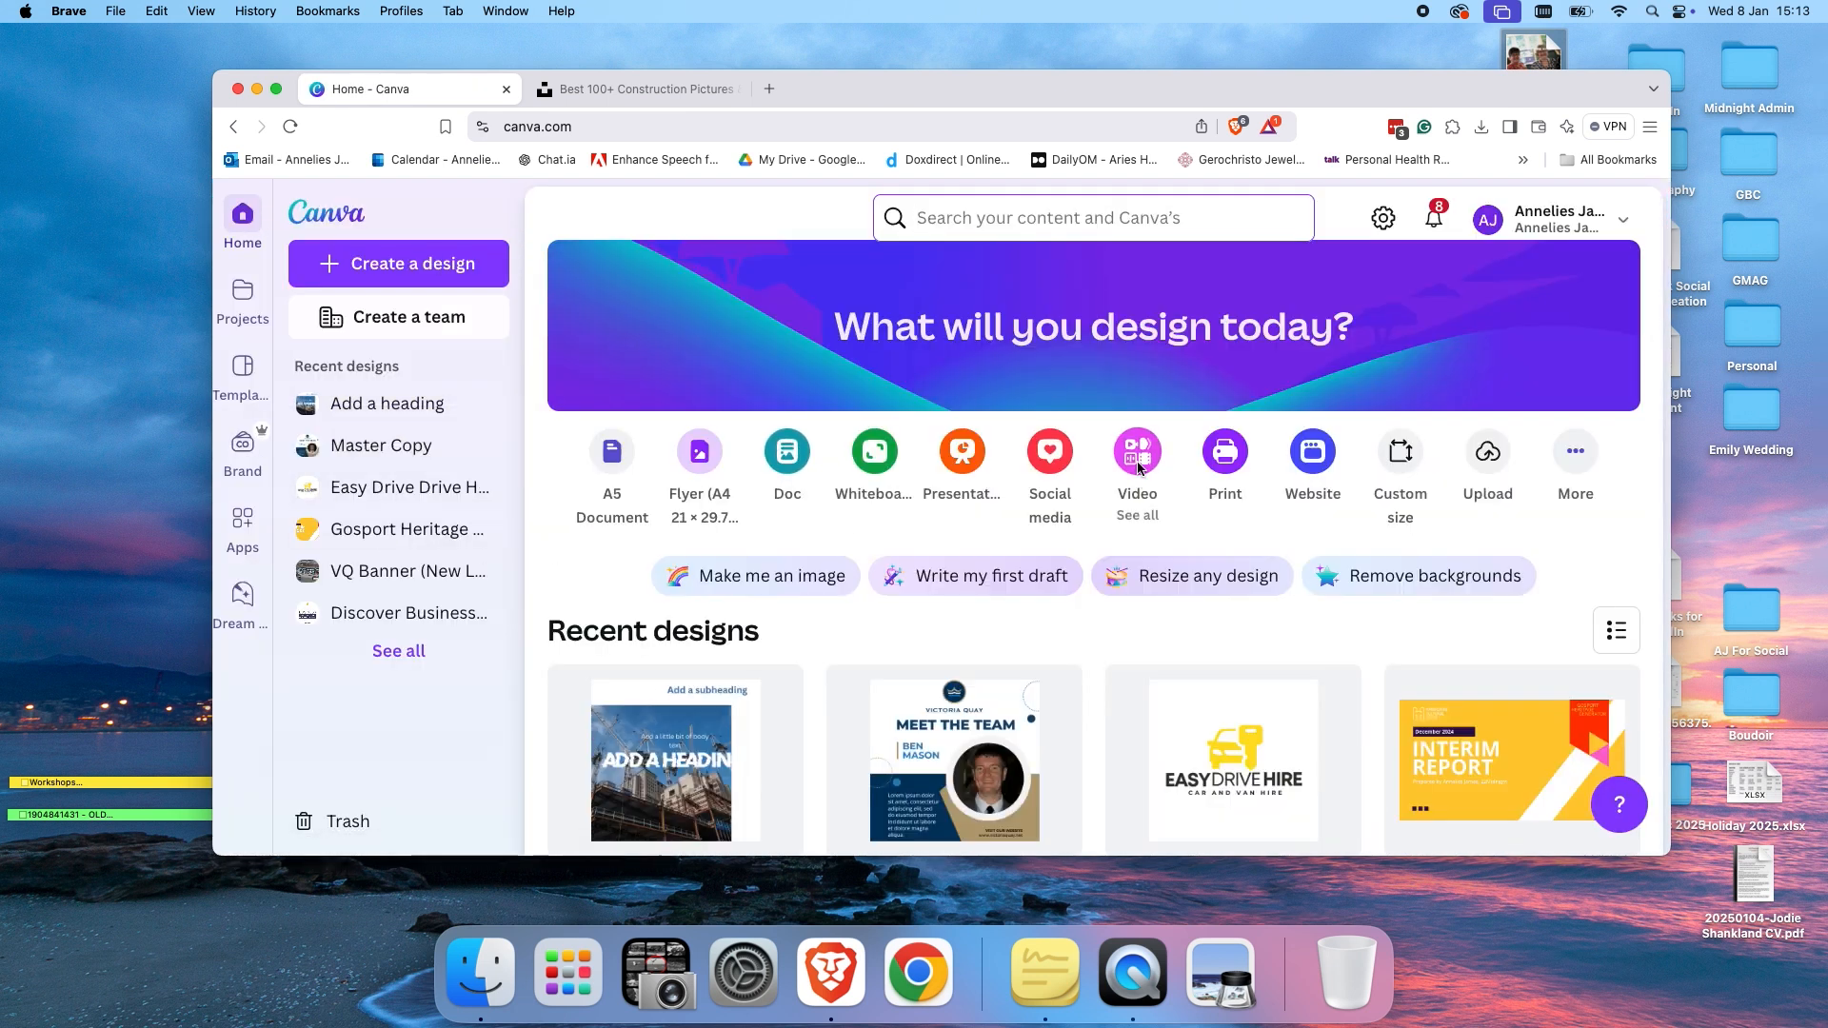
left_click(1139, 468)
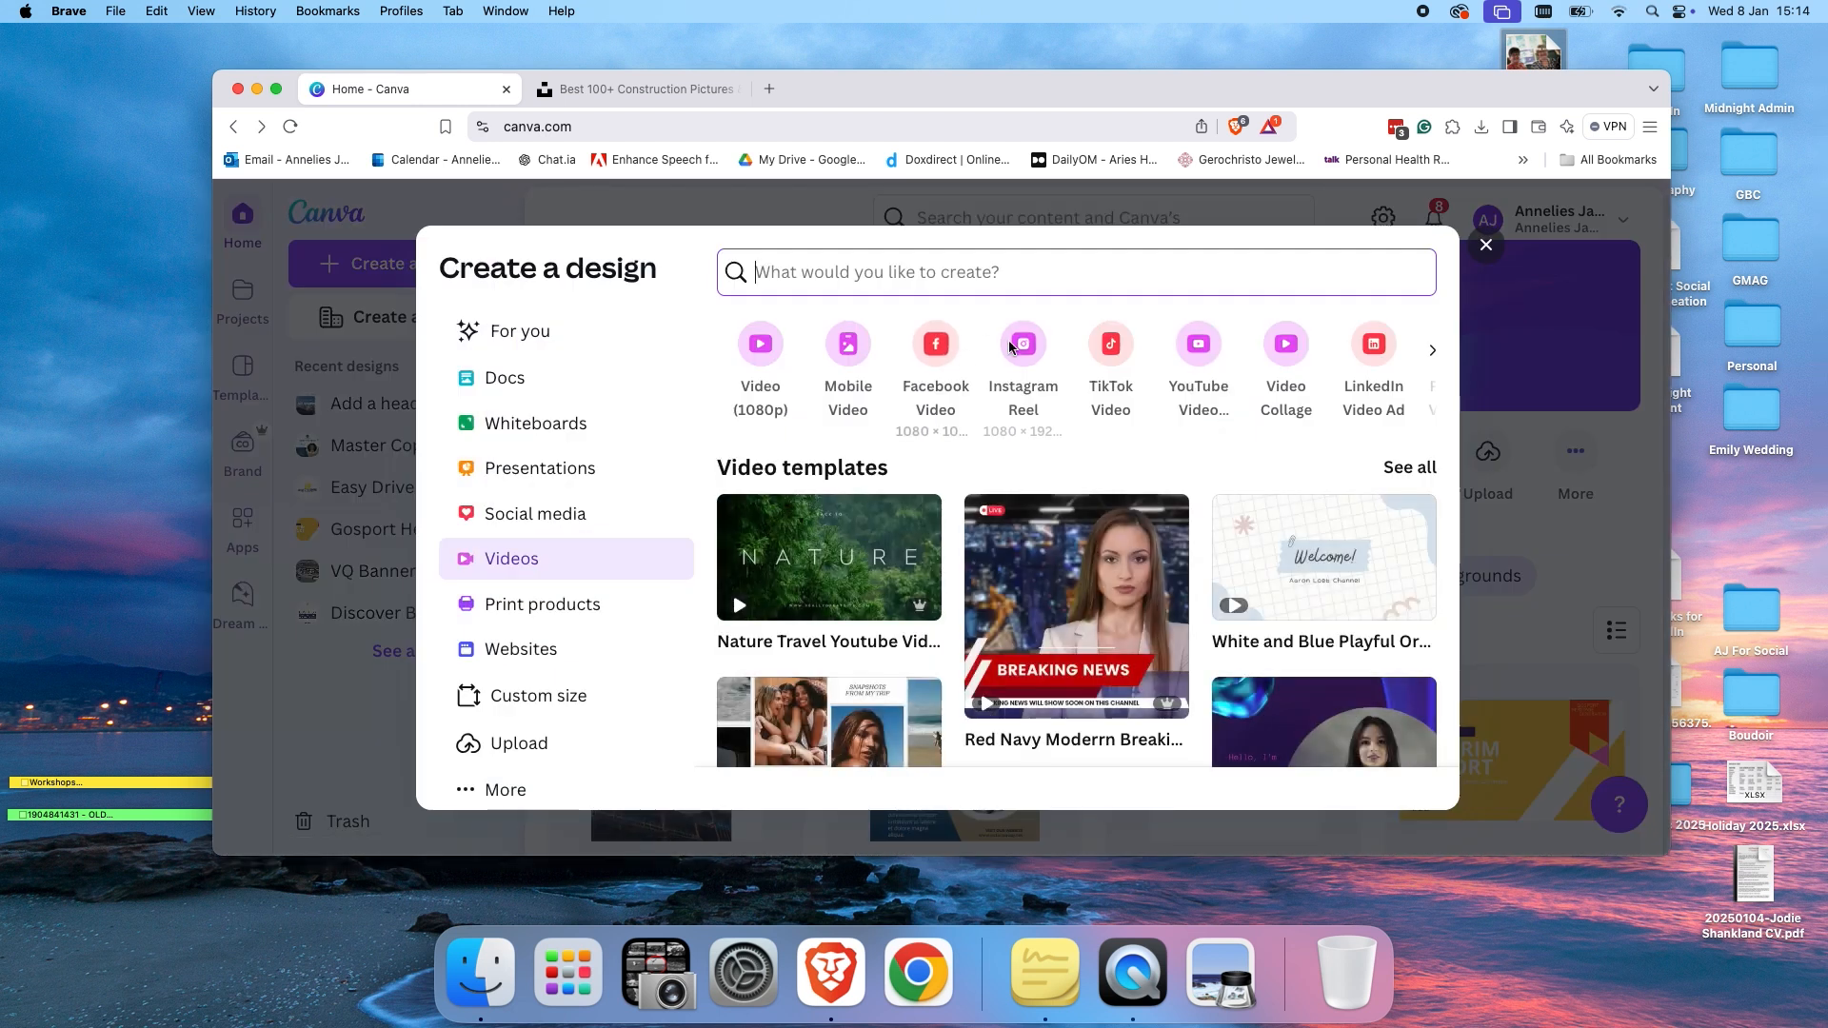
left_click(1008, 340)
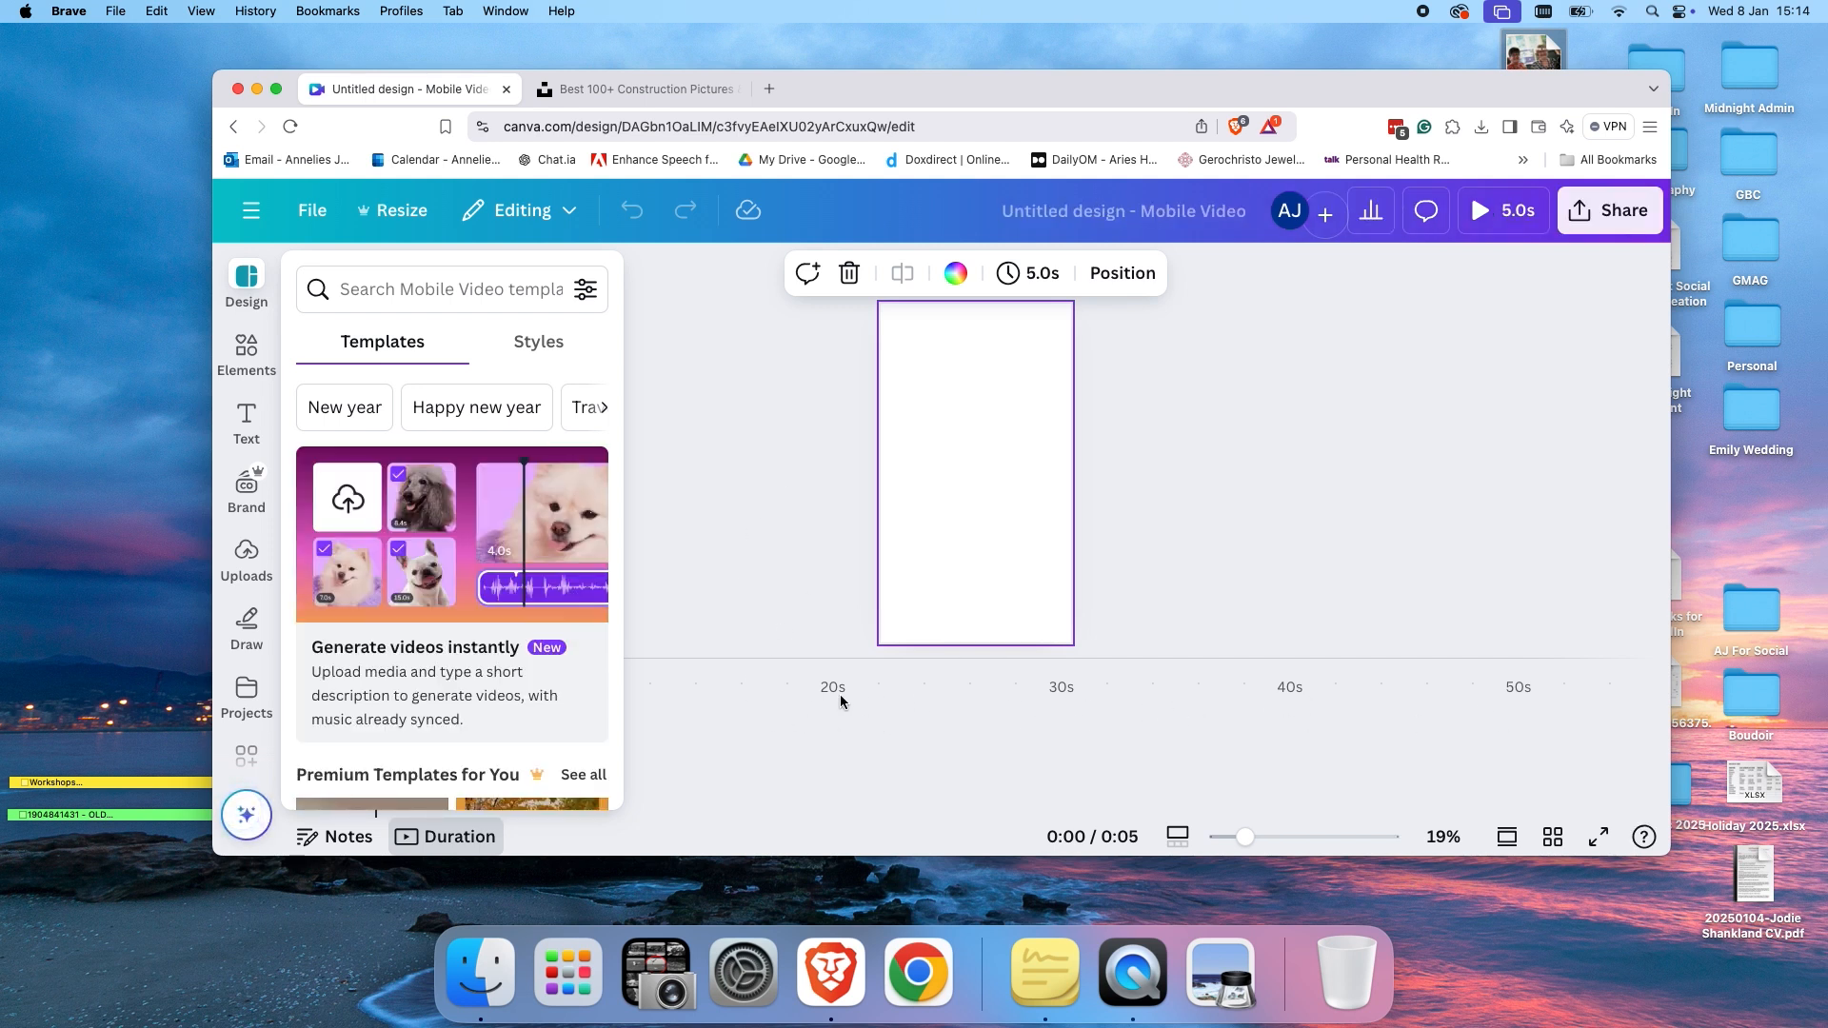
Search the elements library for dogs and open the full list of dog videos.
left_click(969, 470)
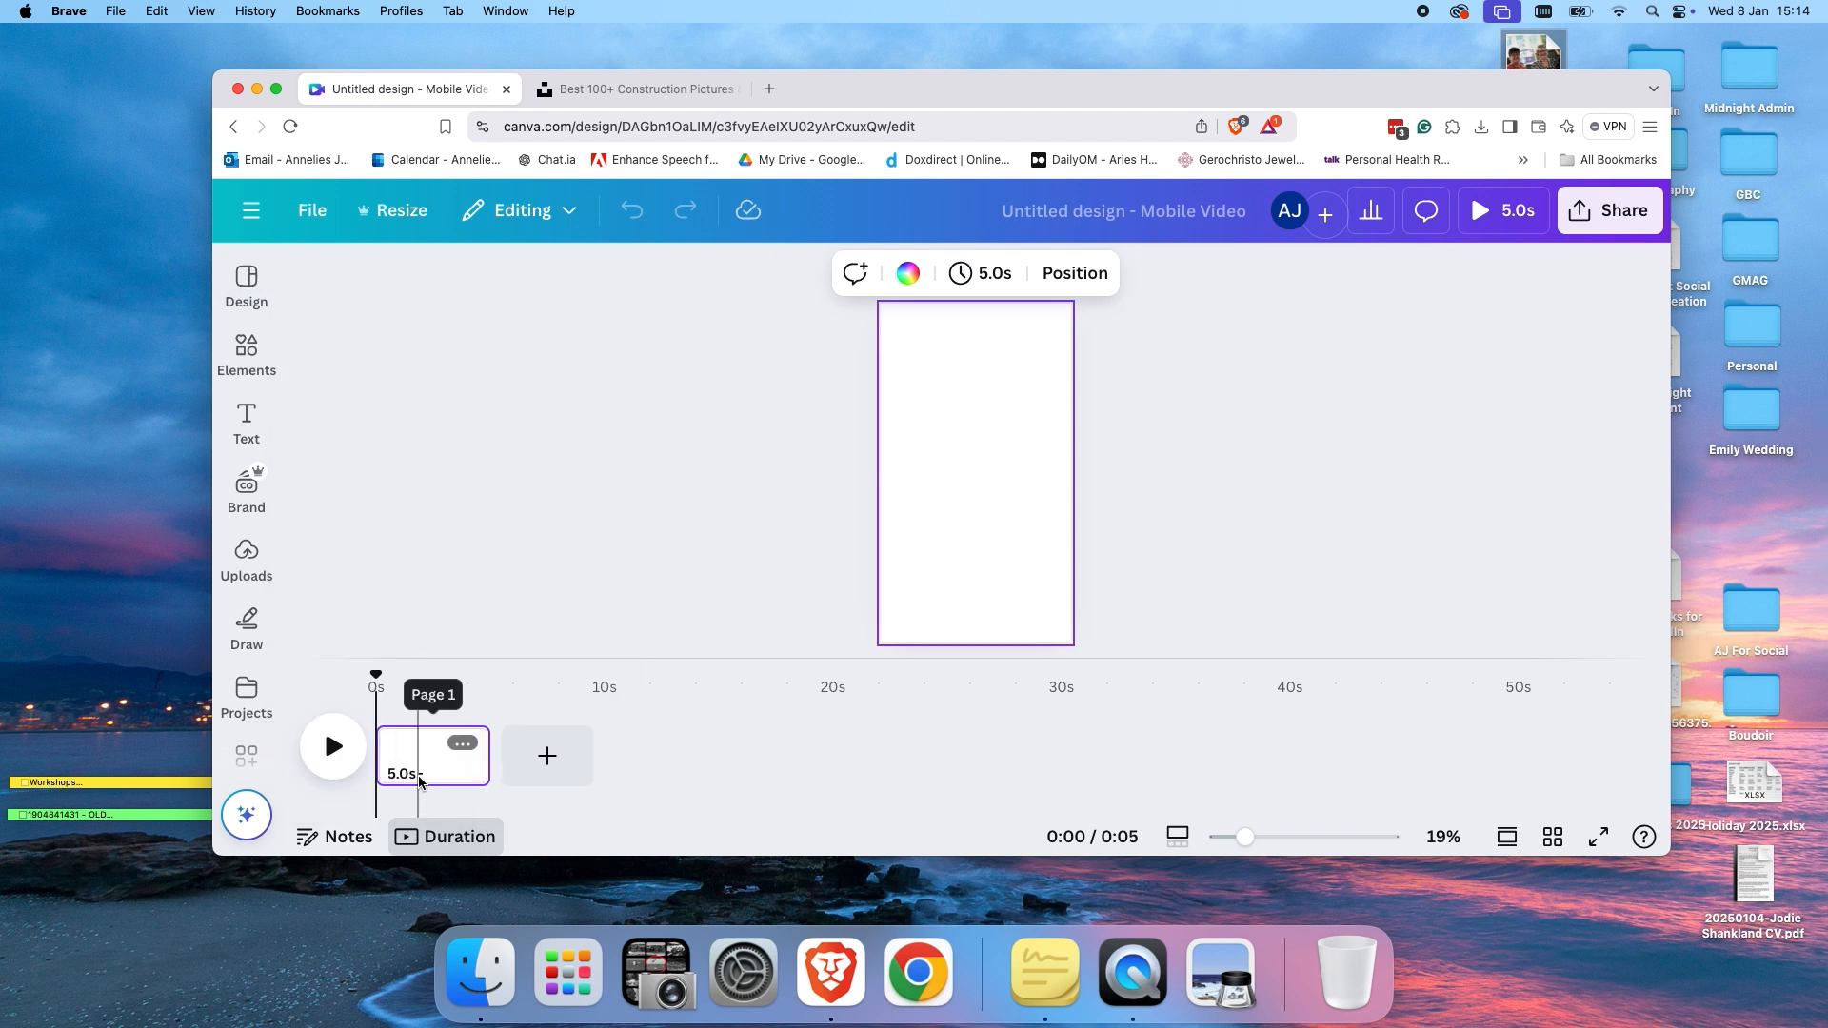
left_click(440, 752)
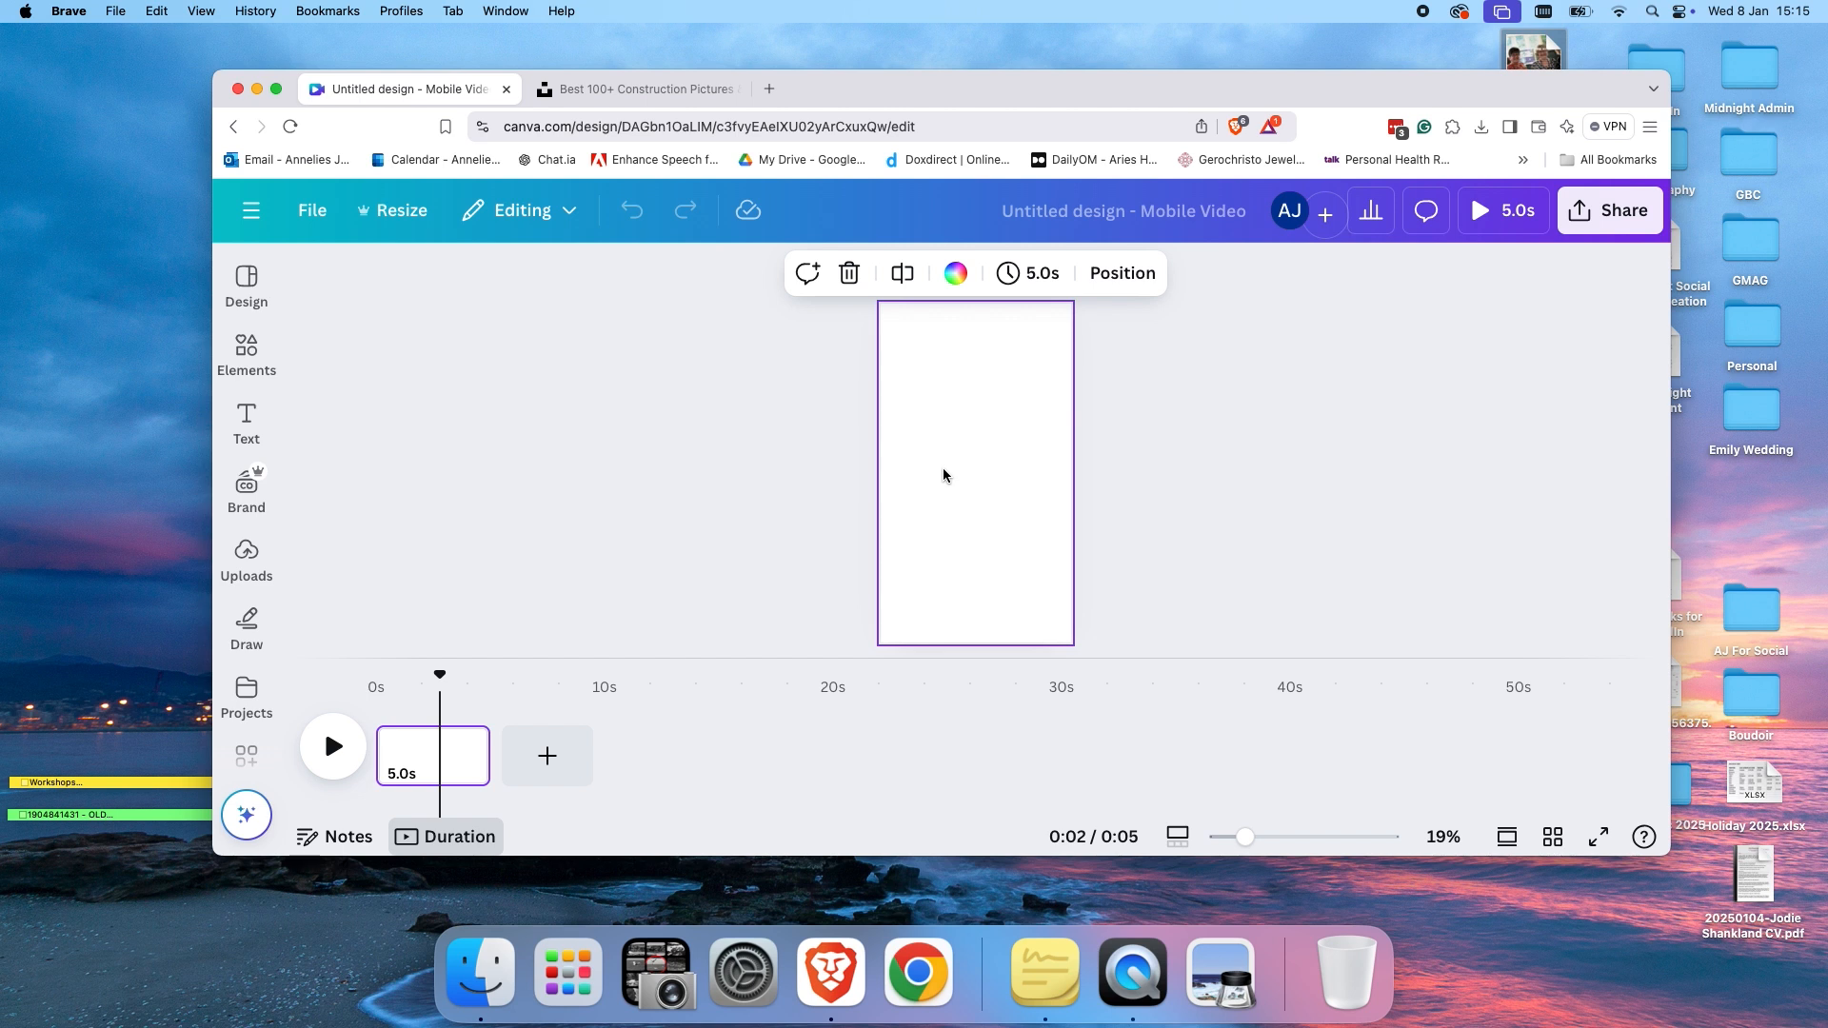
left_click(249, 564)
left_click(245, 362)
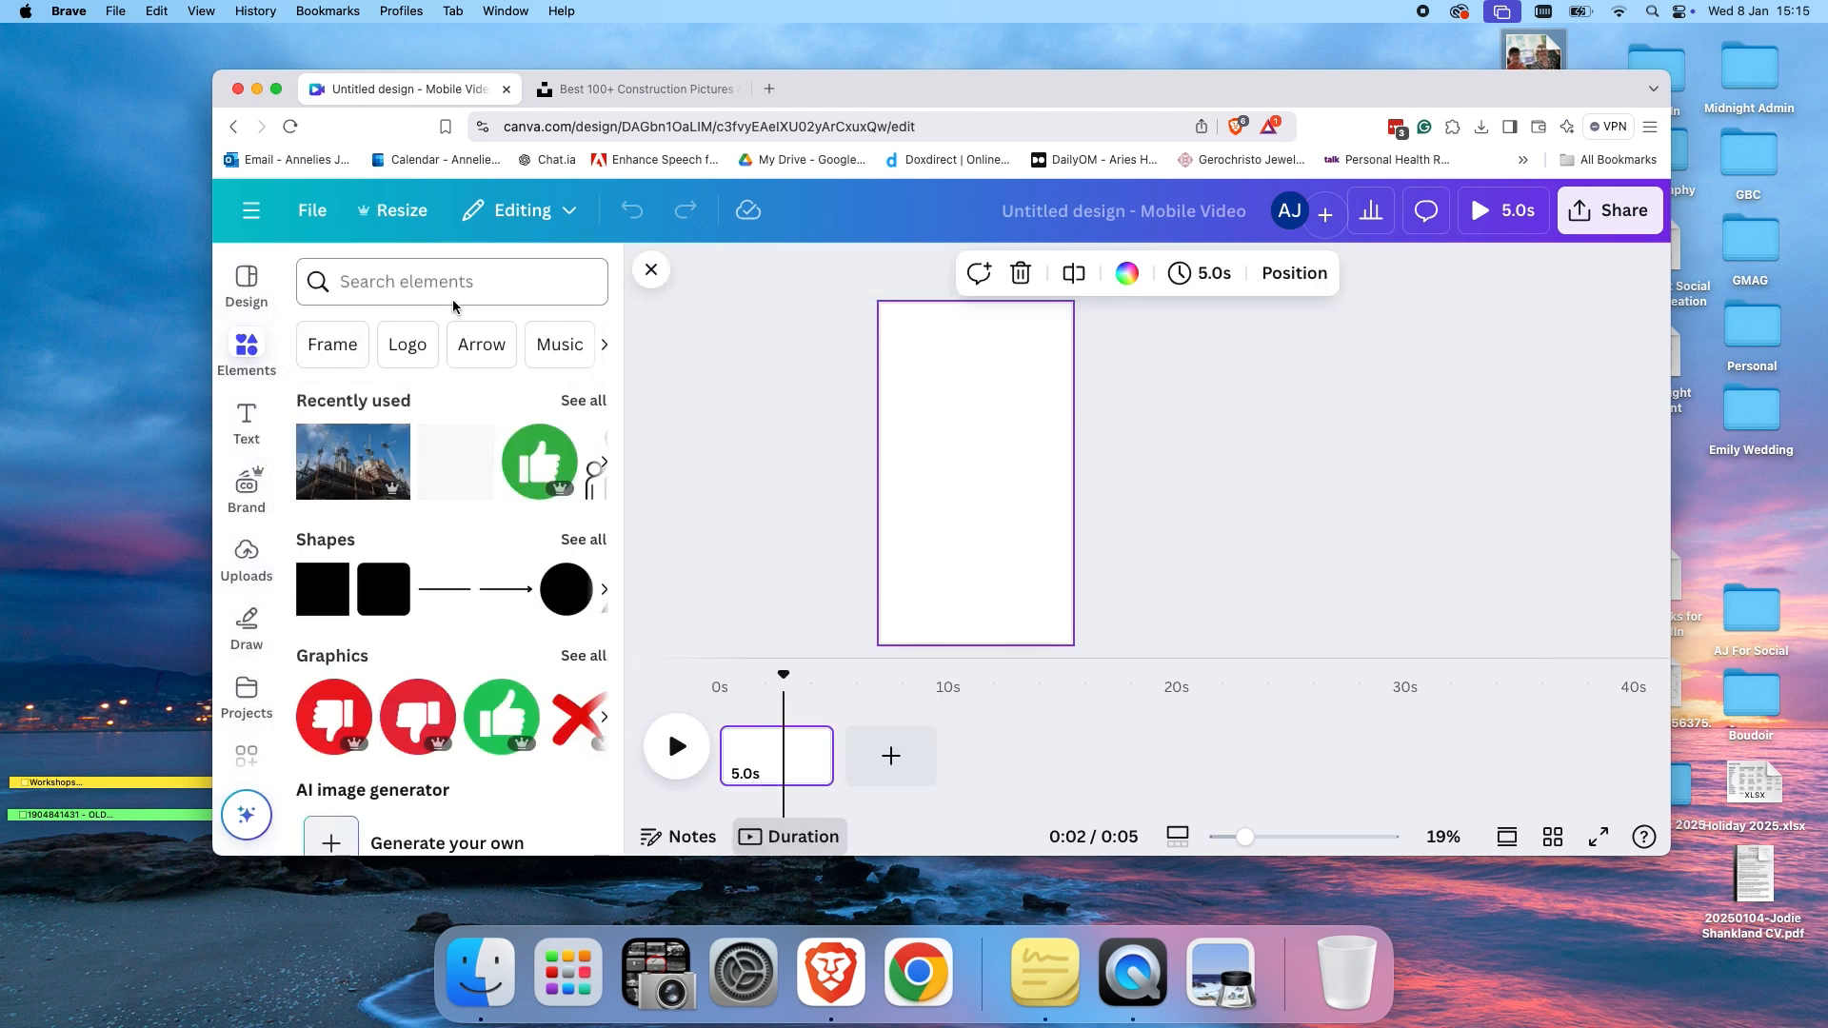
left_click(420, 284)
type("d")
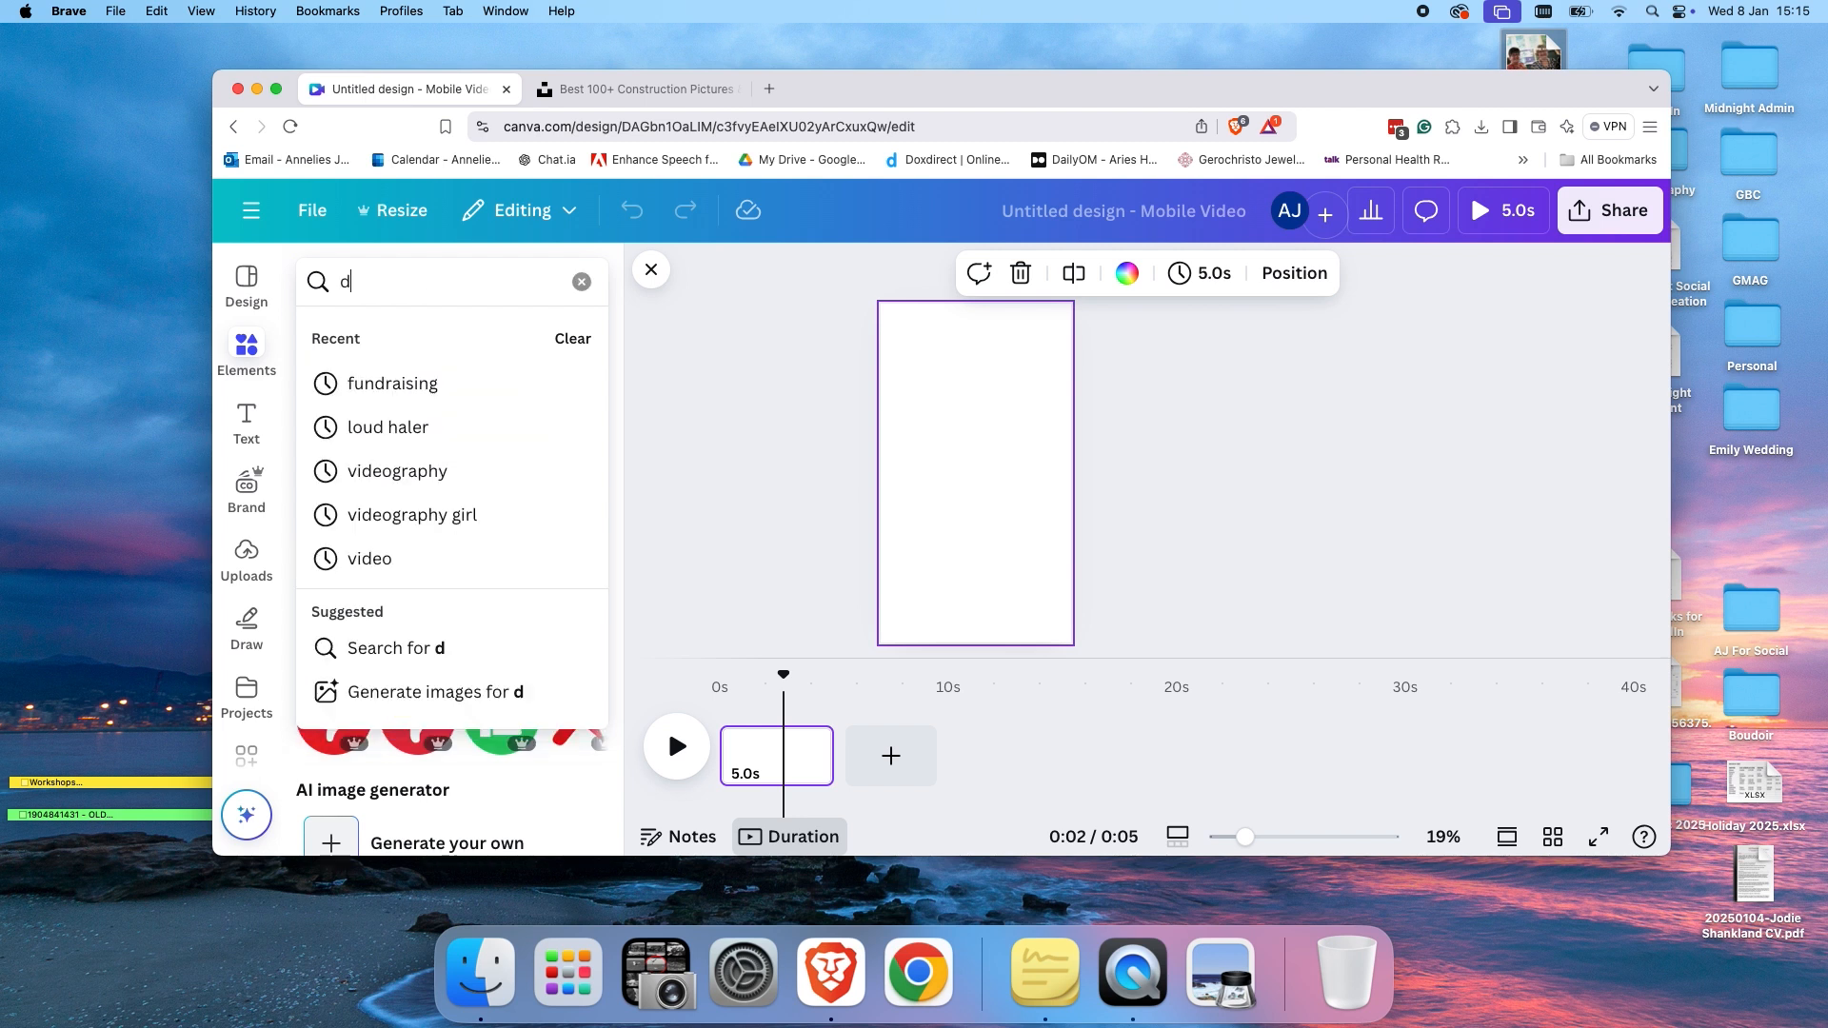
type("ogs")
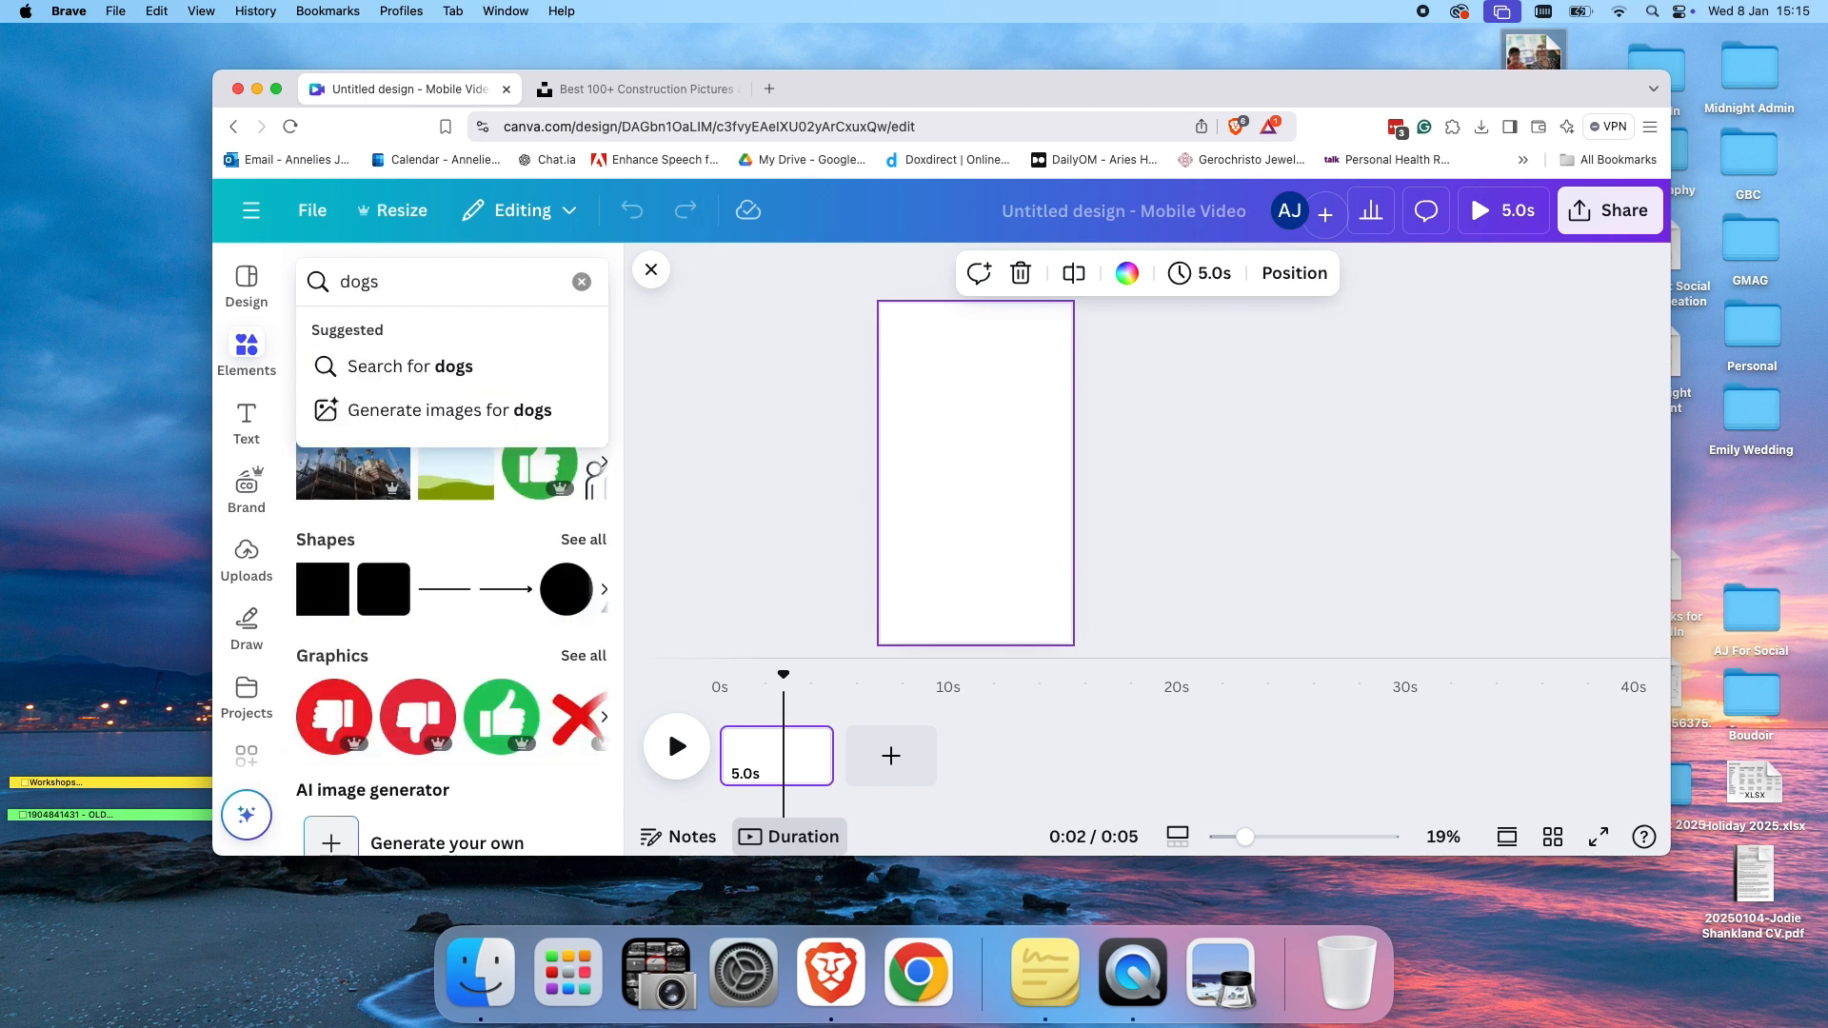
key("Return")
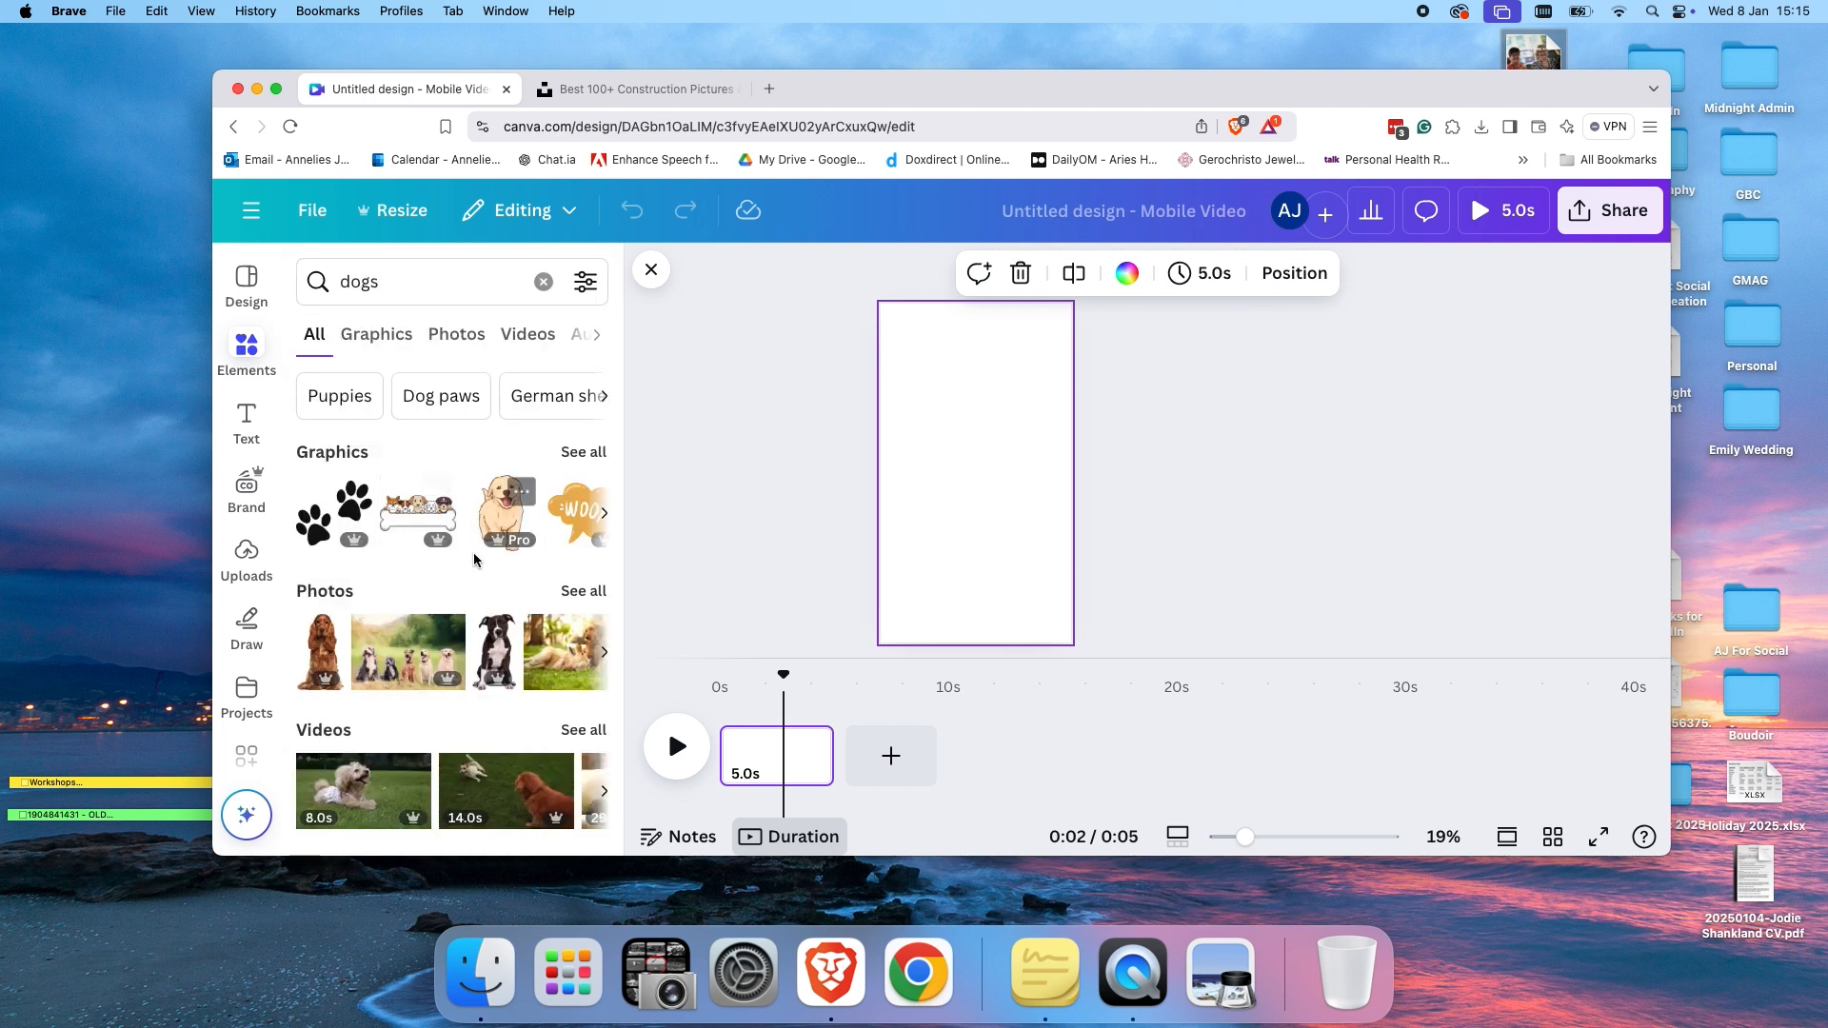
scroll(448, 655, "down", 3)
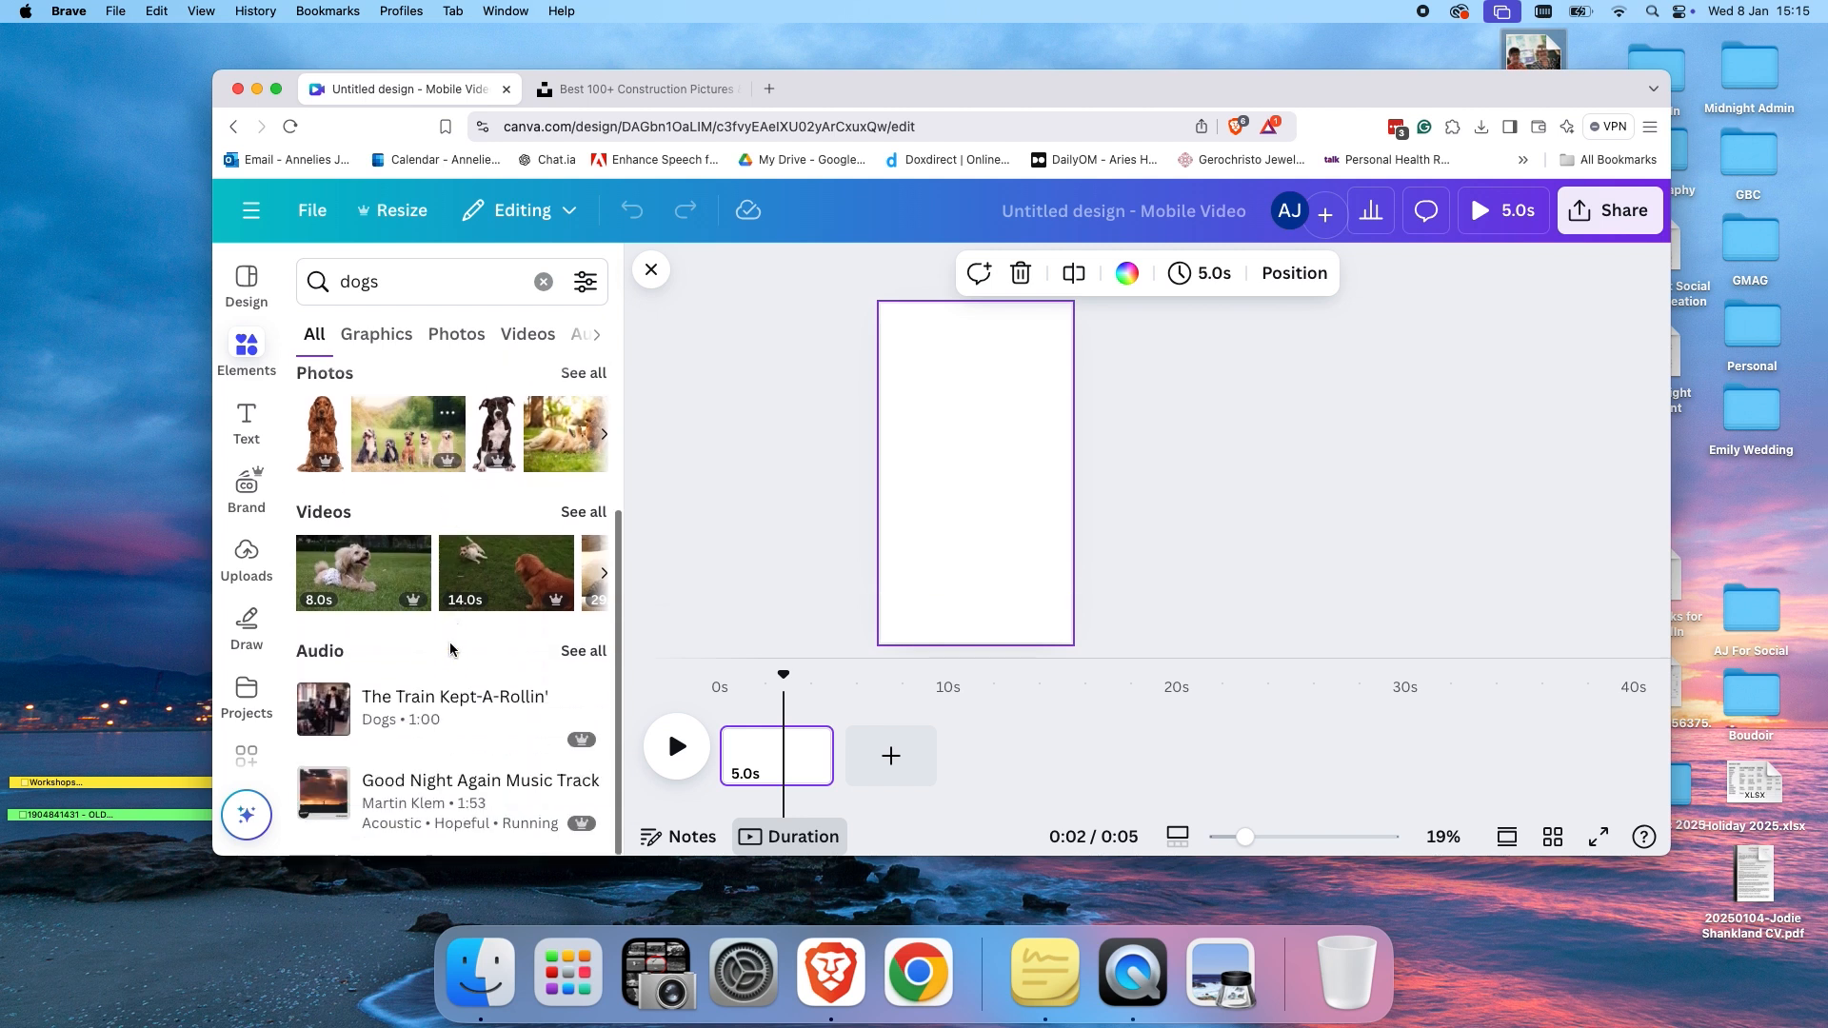
left_click(579, 509)
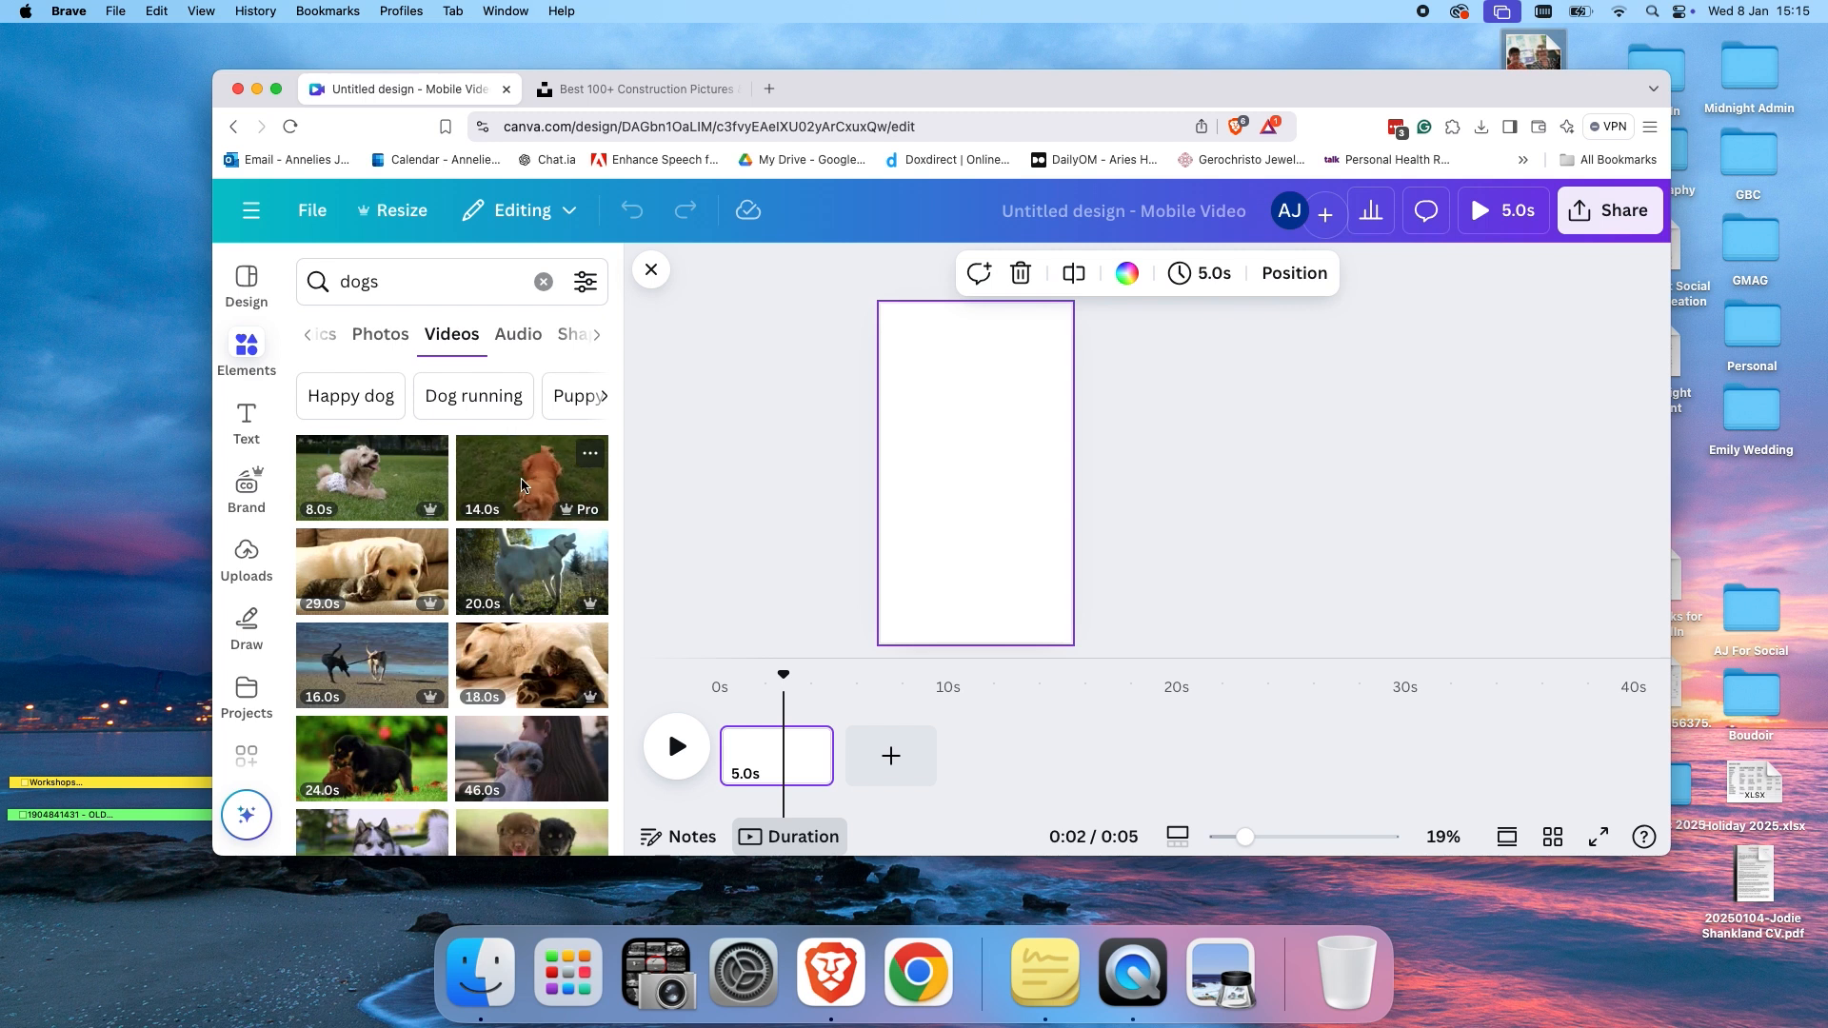
left_click_drag(366, 476, 949, 469)
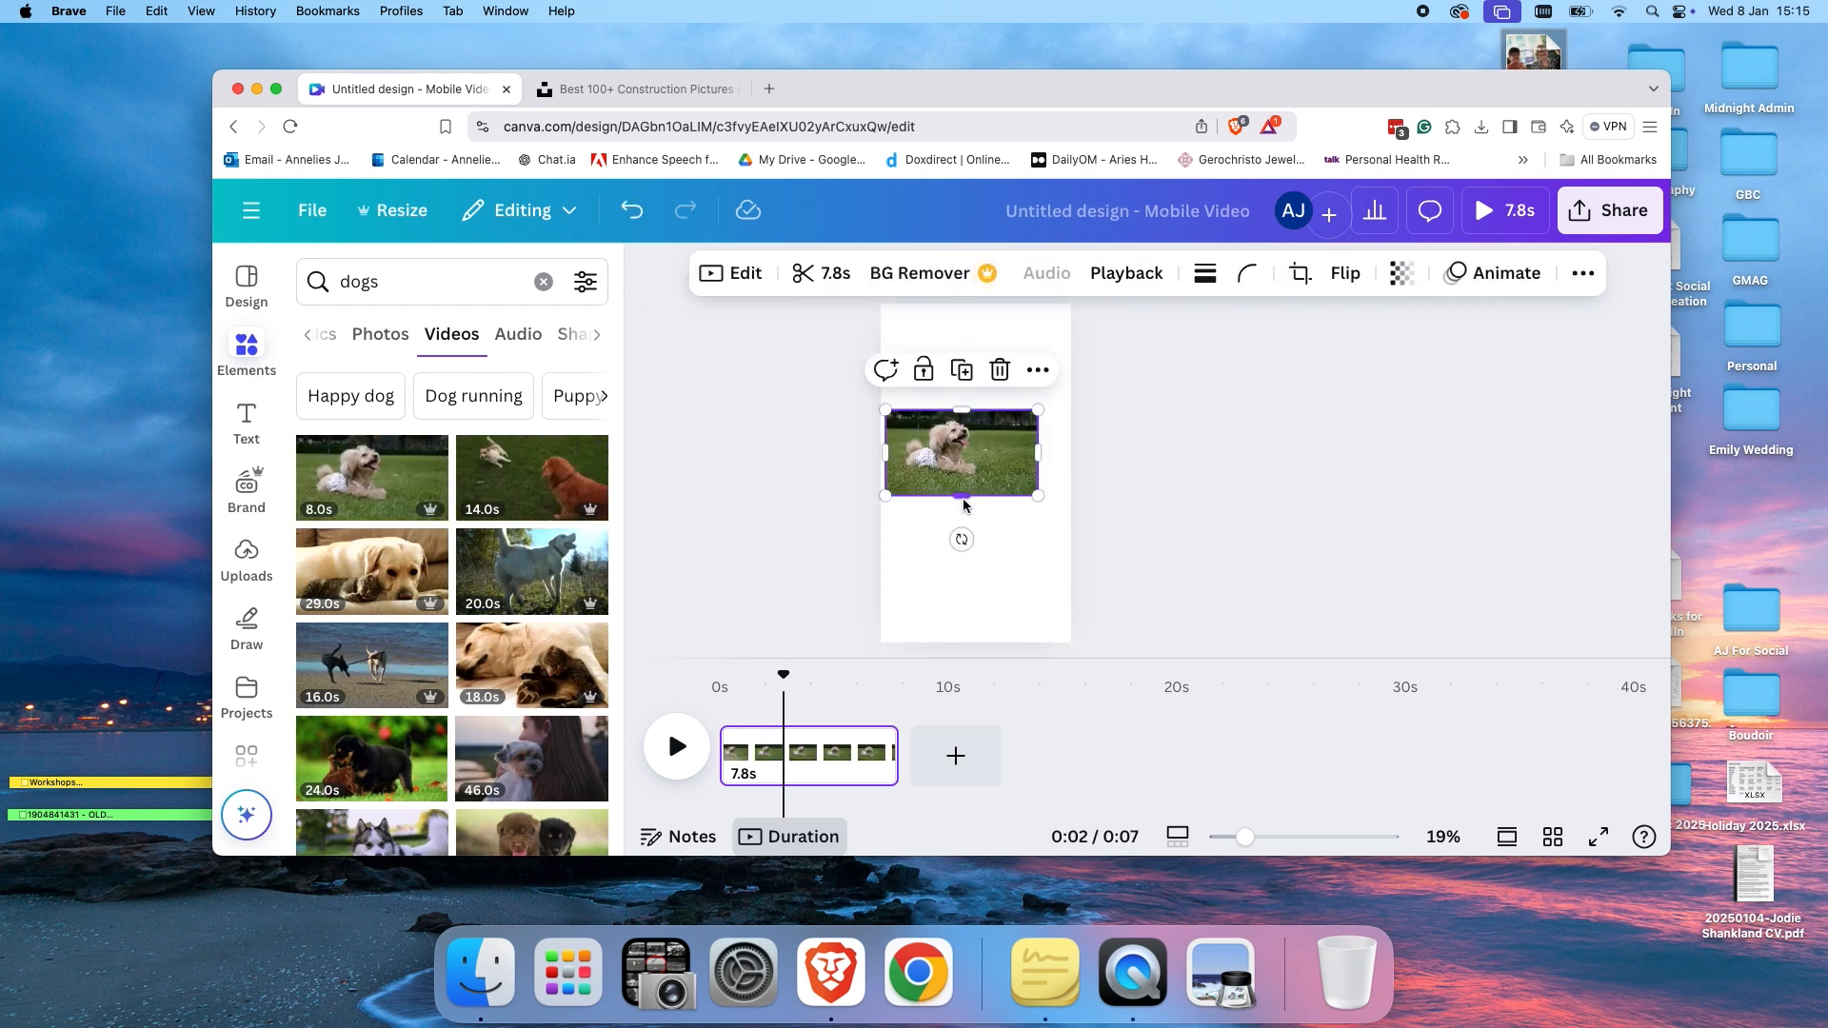
mouse_move(965, 498)
left_mouse_down()
mouse_move(884, 498)
mouse_move(943, 497)
left_mouse_up()
key("BackSpace")
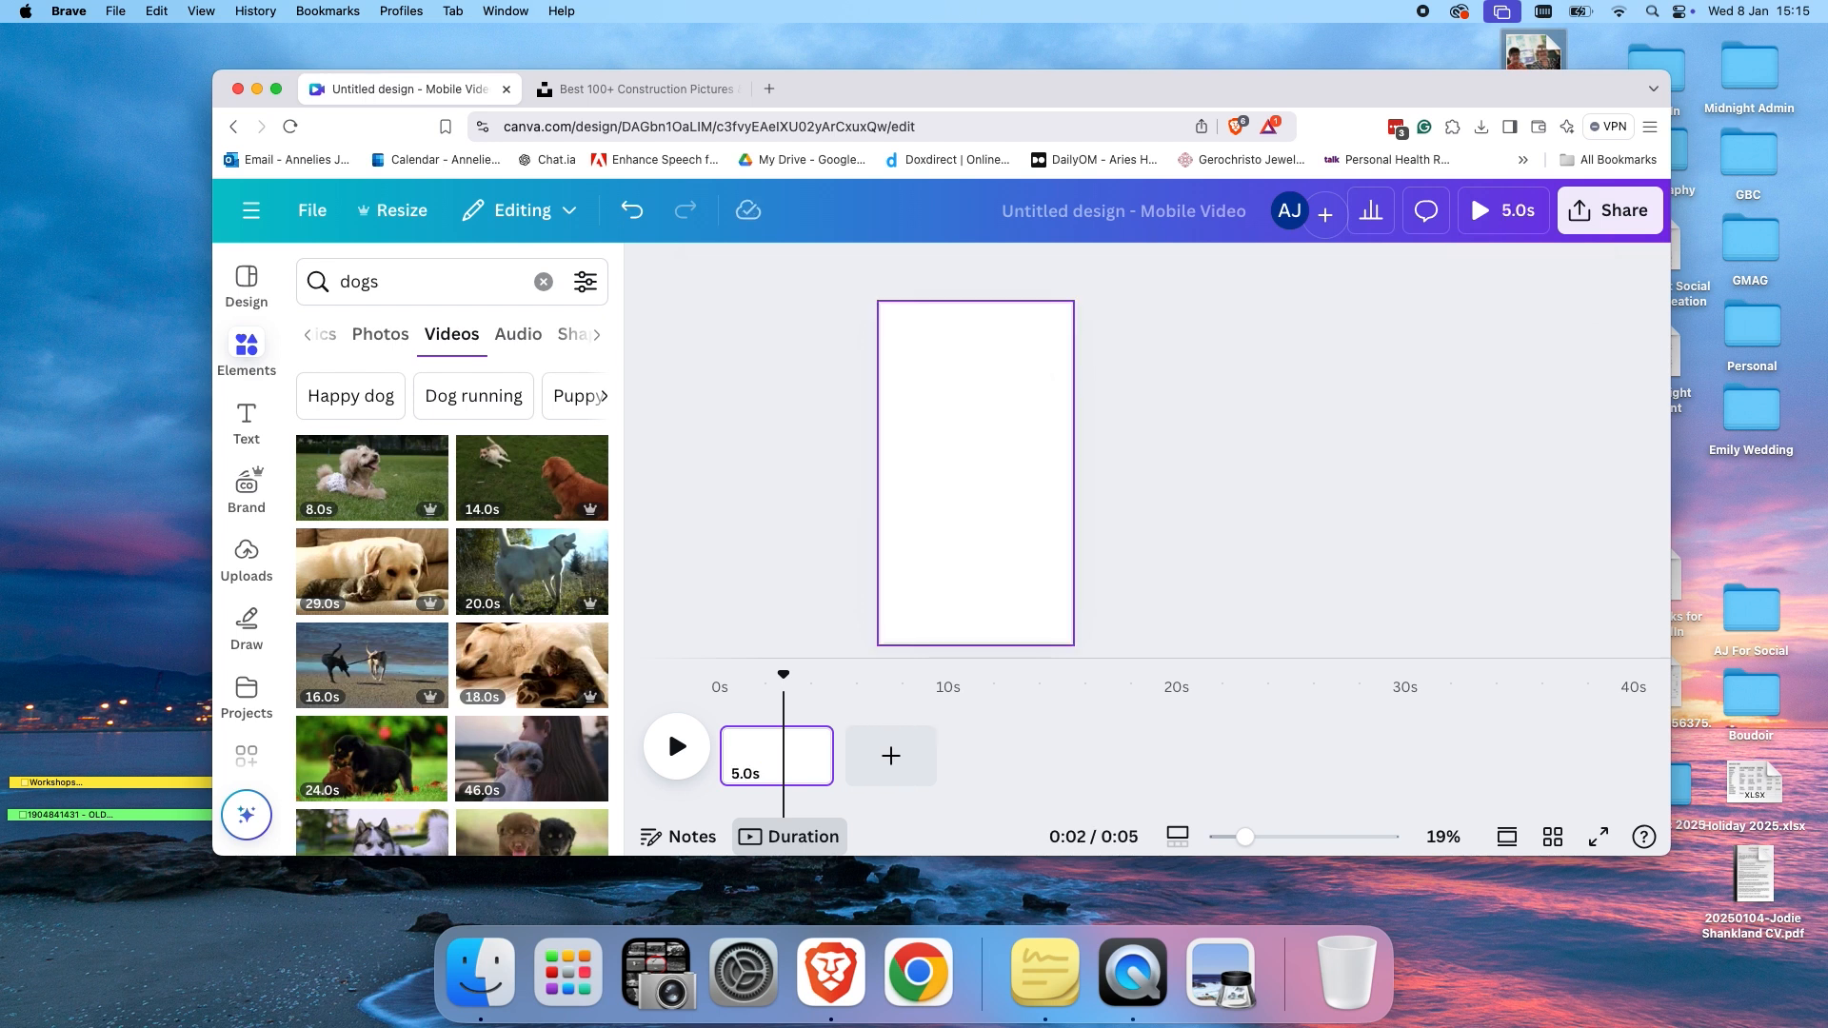
Place the first dog video so it fills page 1 and trim the clip to 2 seconds.
left_click_drag(338, 456, 891, 488)
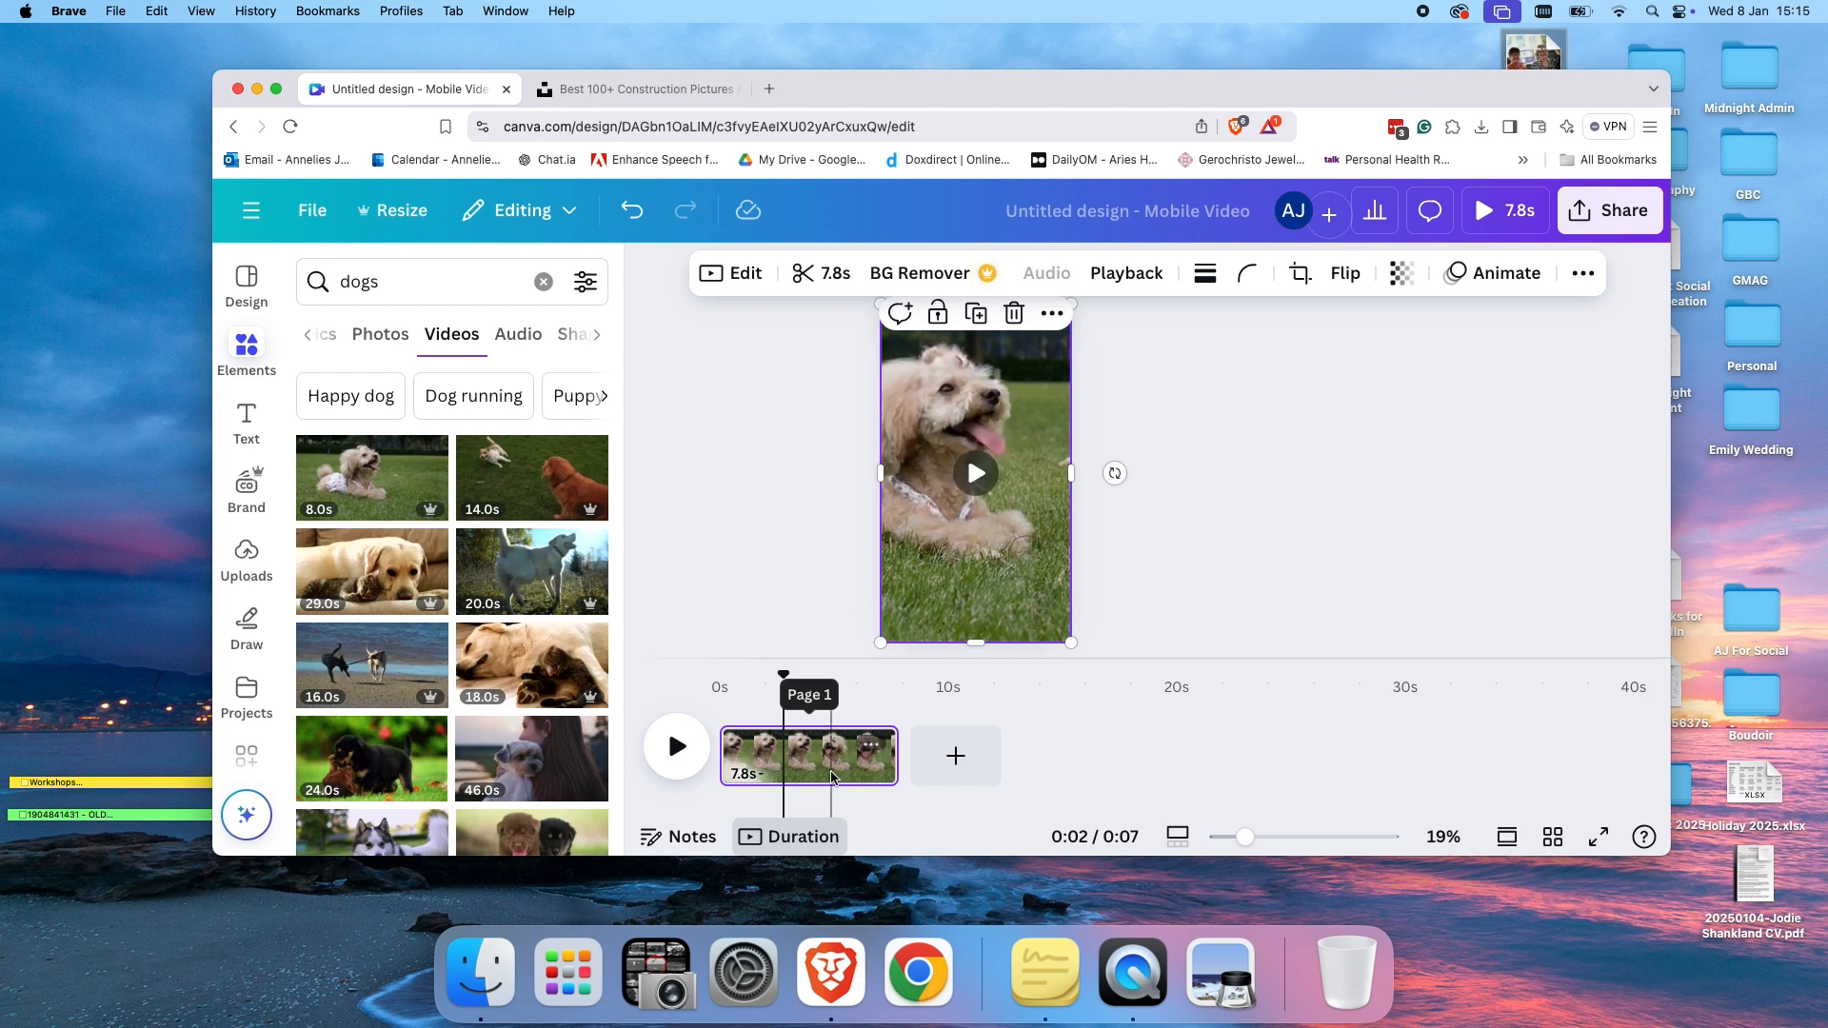
left_click_drag(897, 773, 757, 769)
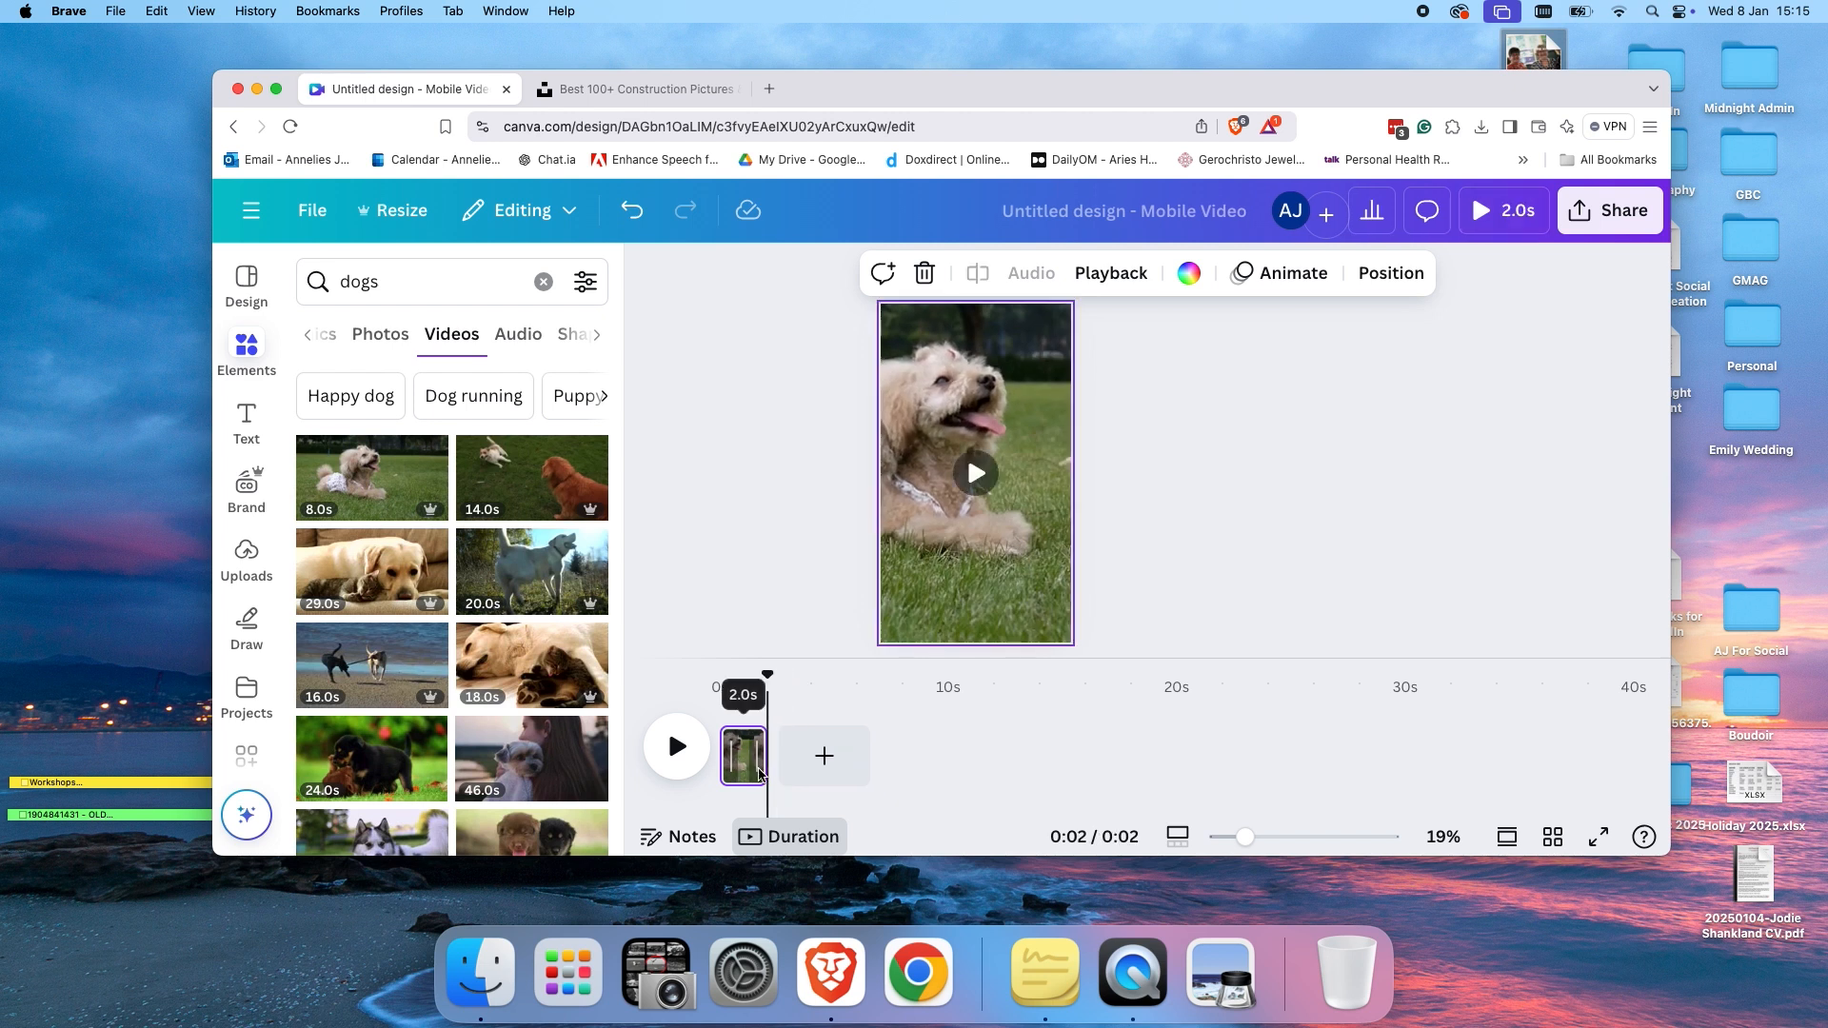
Add a second page with the husky video filling it and trim that clip to 2 seconds.
left_click(824, 758)
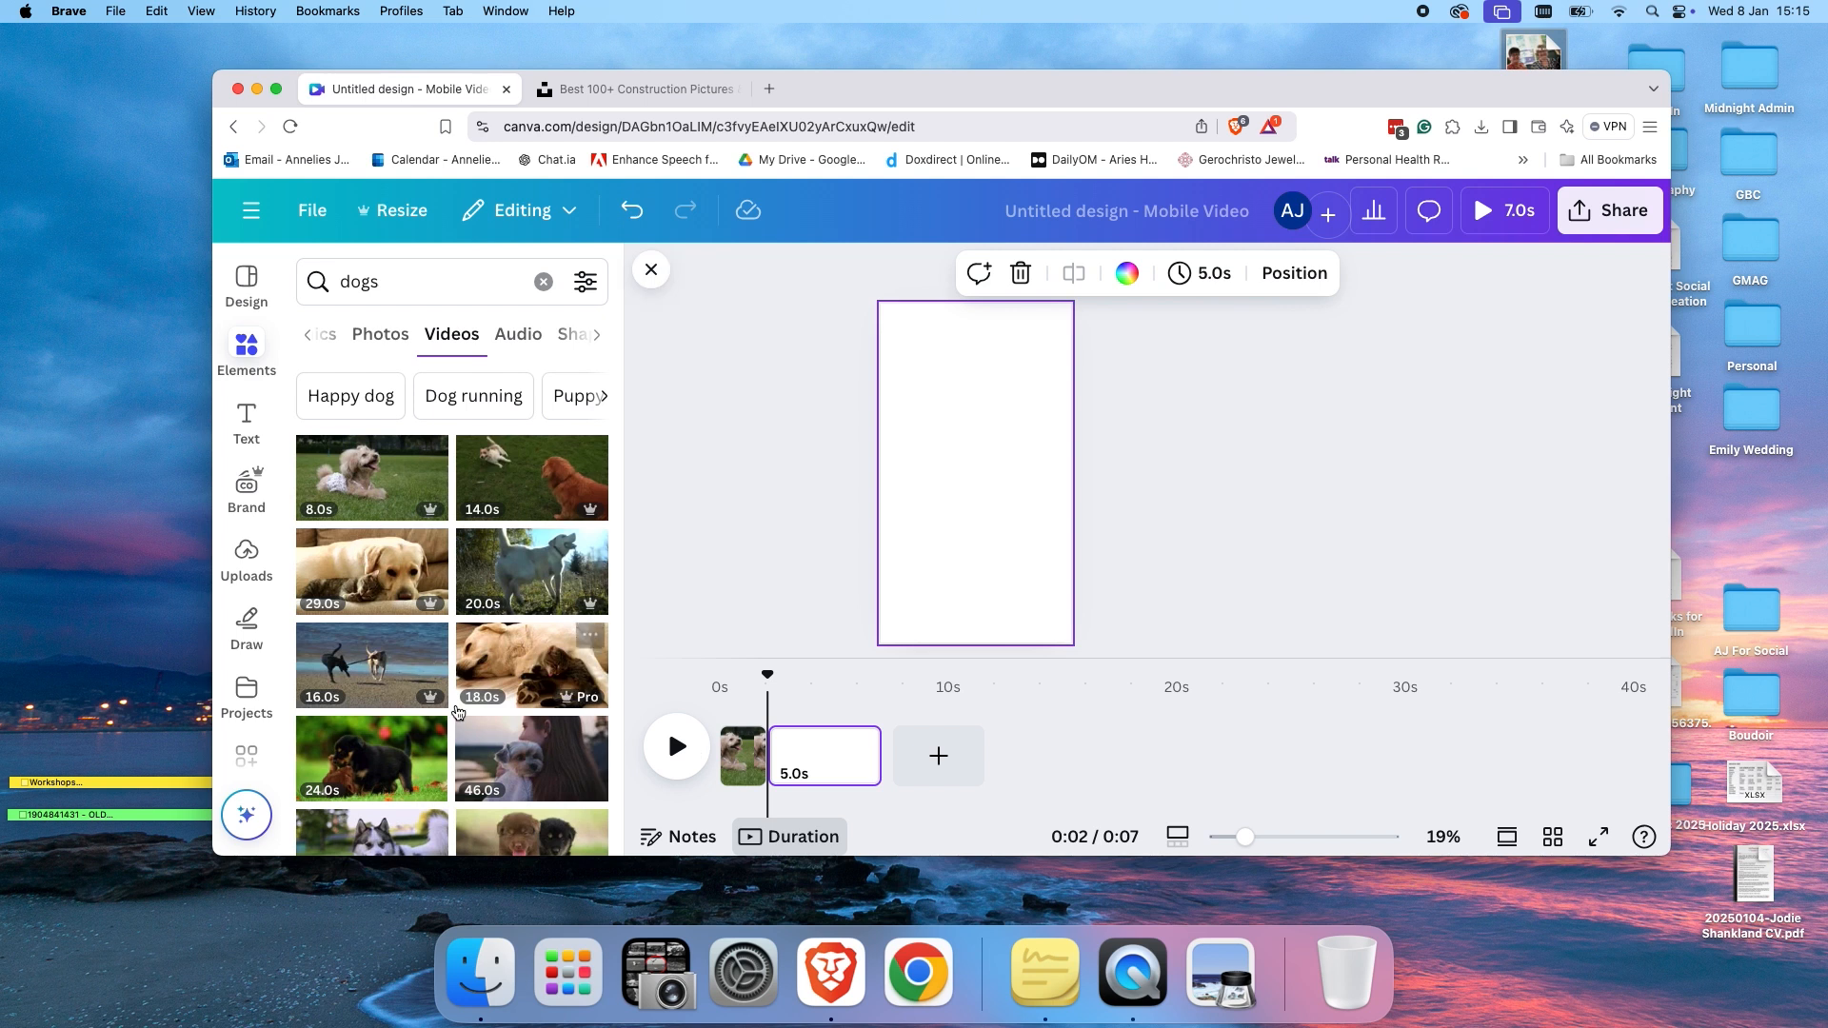
scroll(456, 712, "down", 3)
left_click_drag(382, 590, 886, 491)
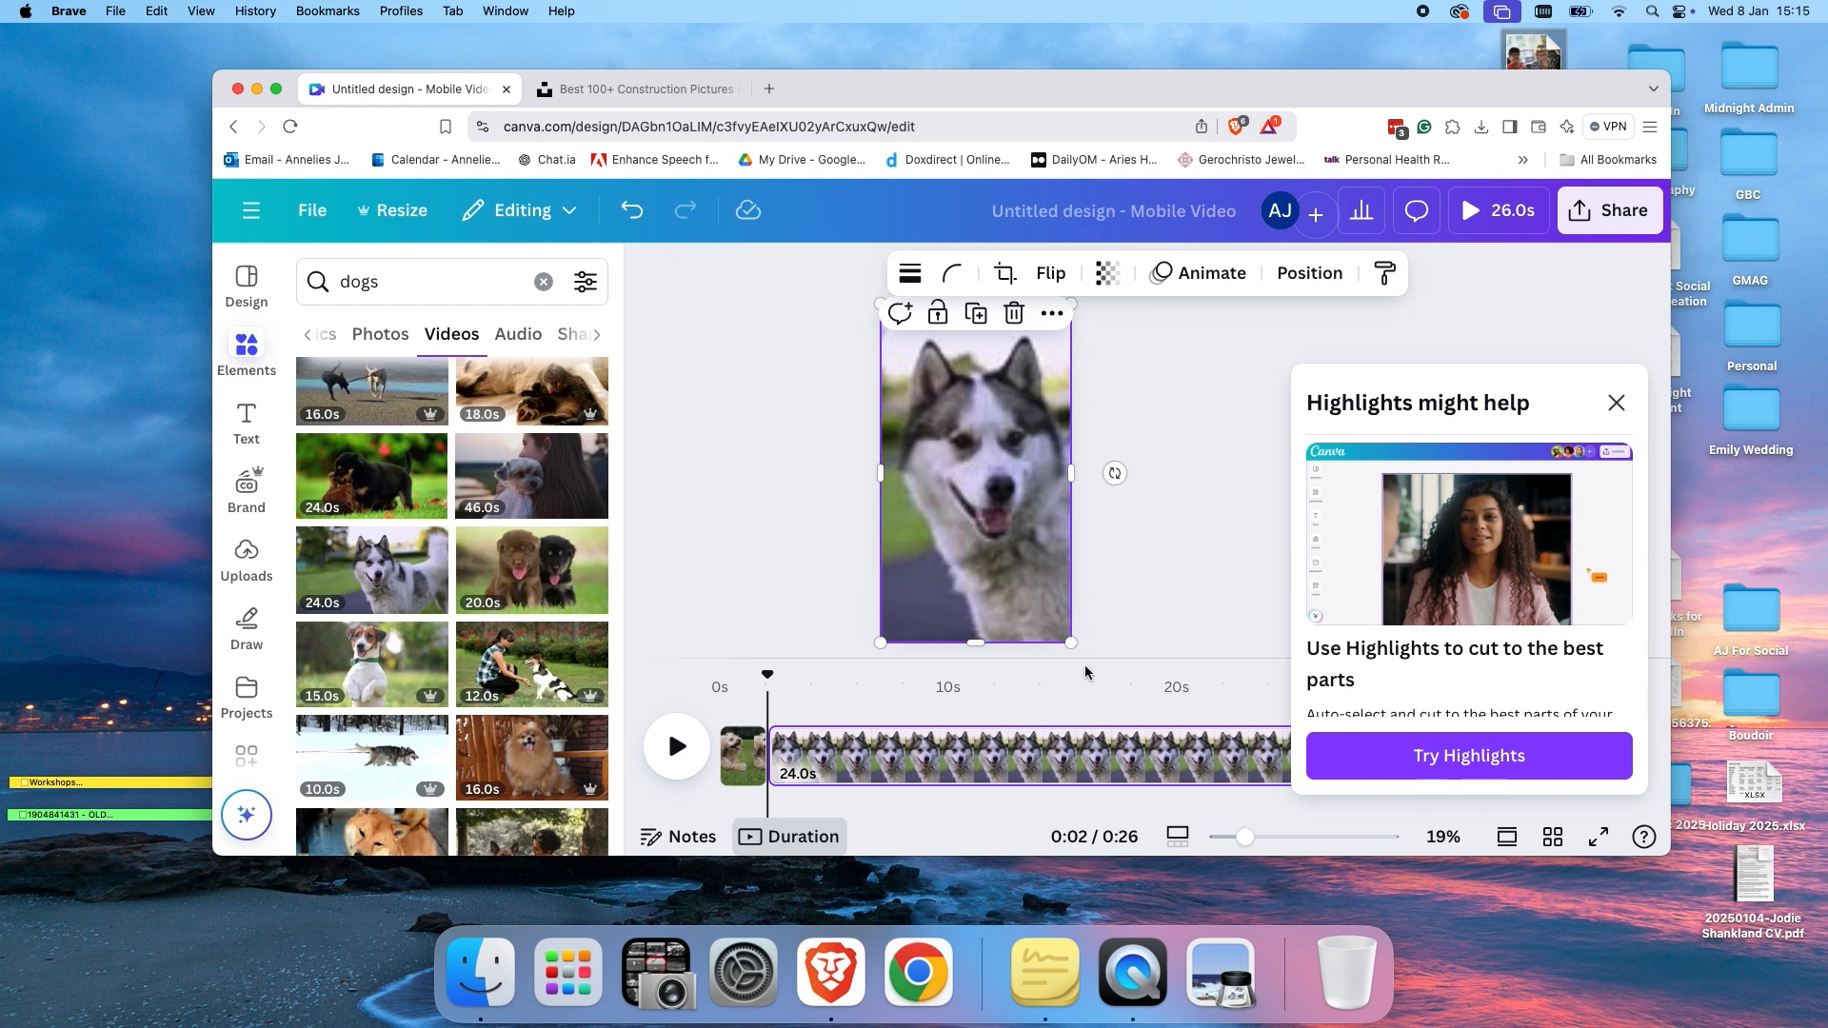
left_click(1617, 403)
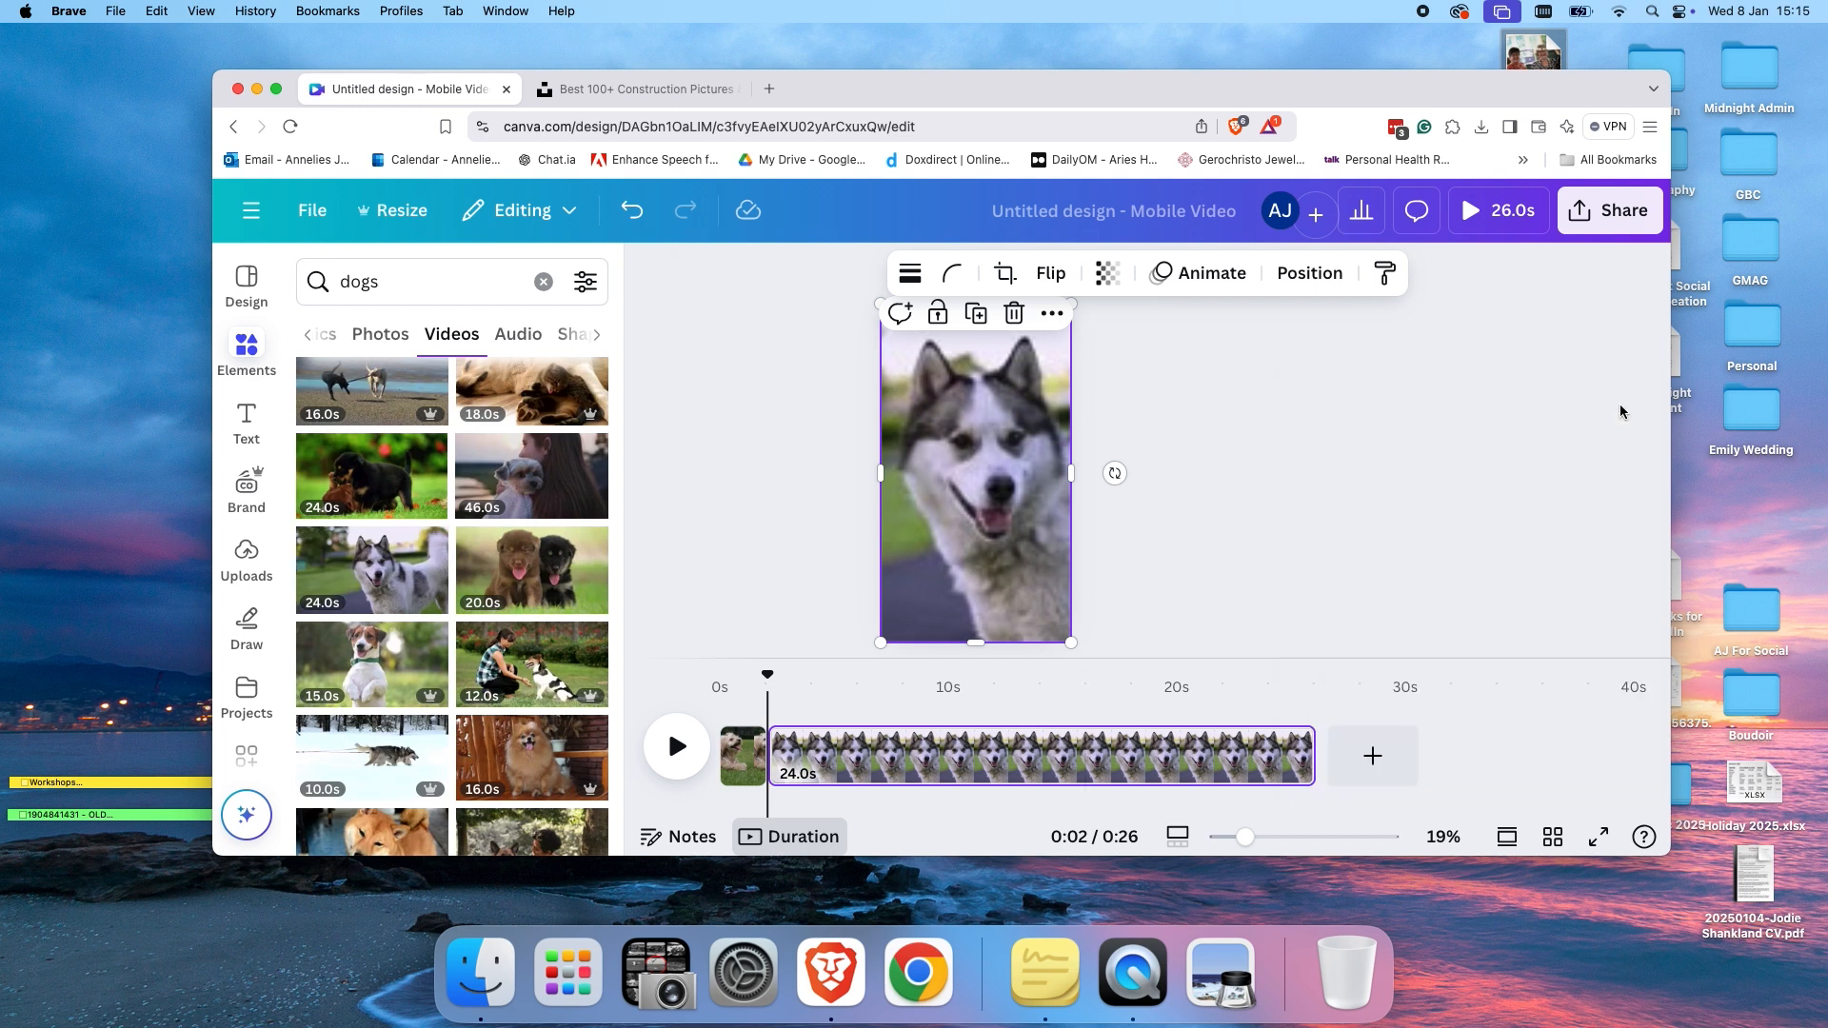
left_click(1300, 770)
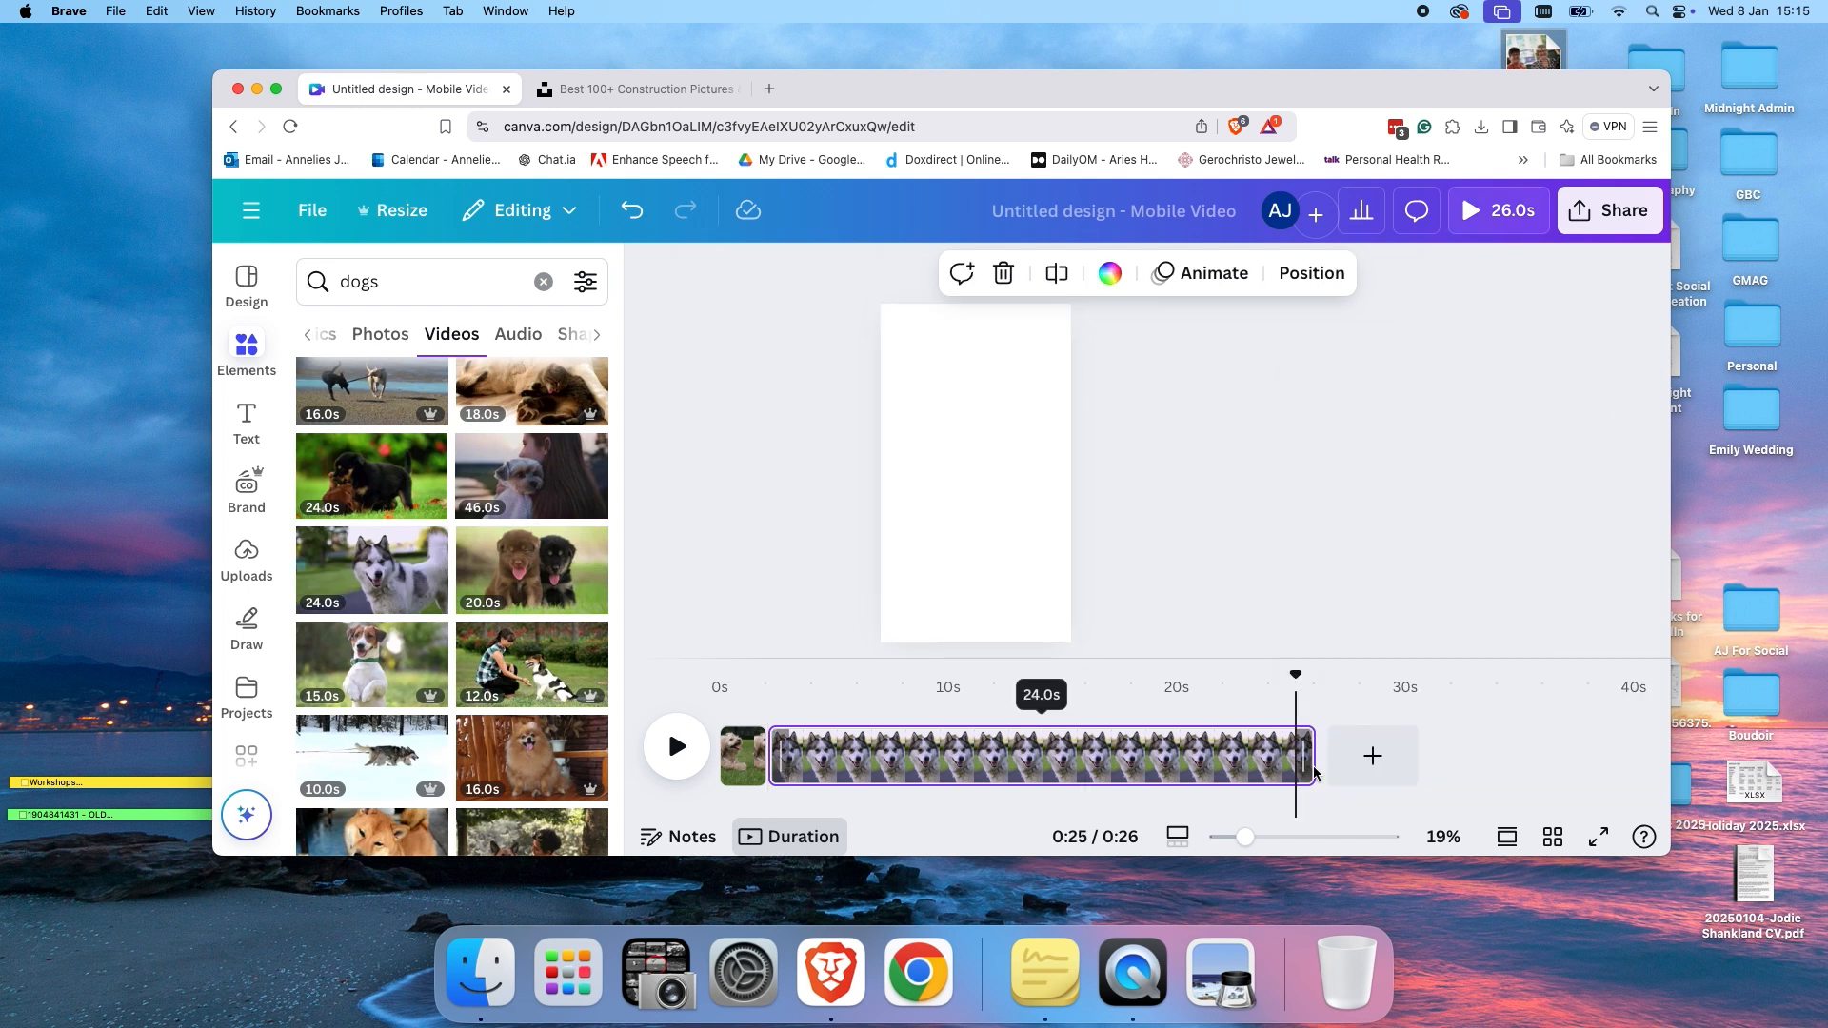
left_click_drag(1309, 768, 809, 790)
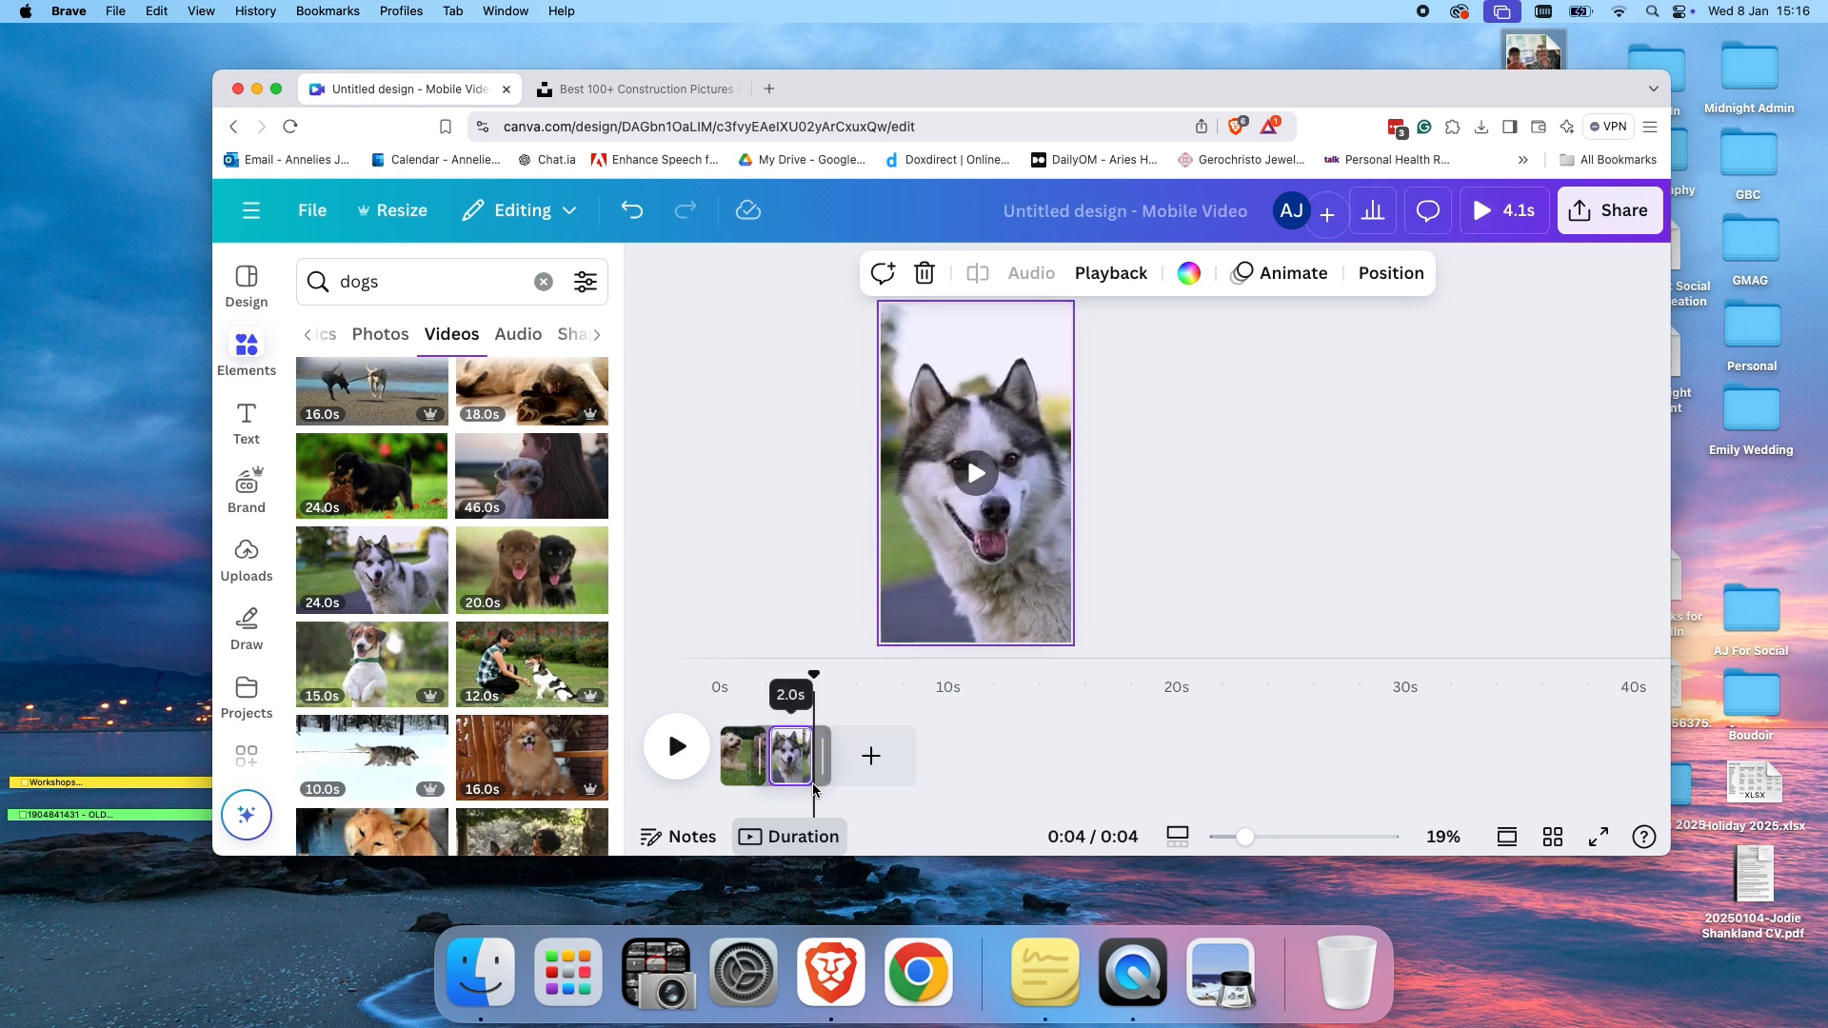
Add a third page with the Pomeranian video and trim its clip to 2 seconds.
left_click(871, 755)
left_click_drag(474, 766, 878, 448)
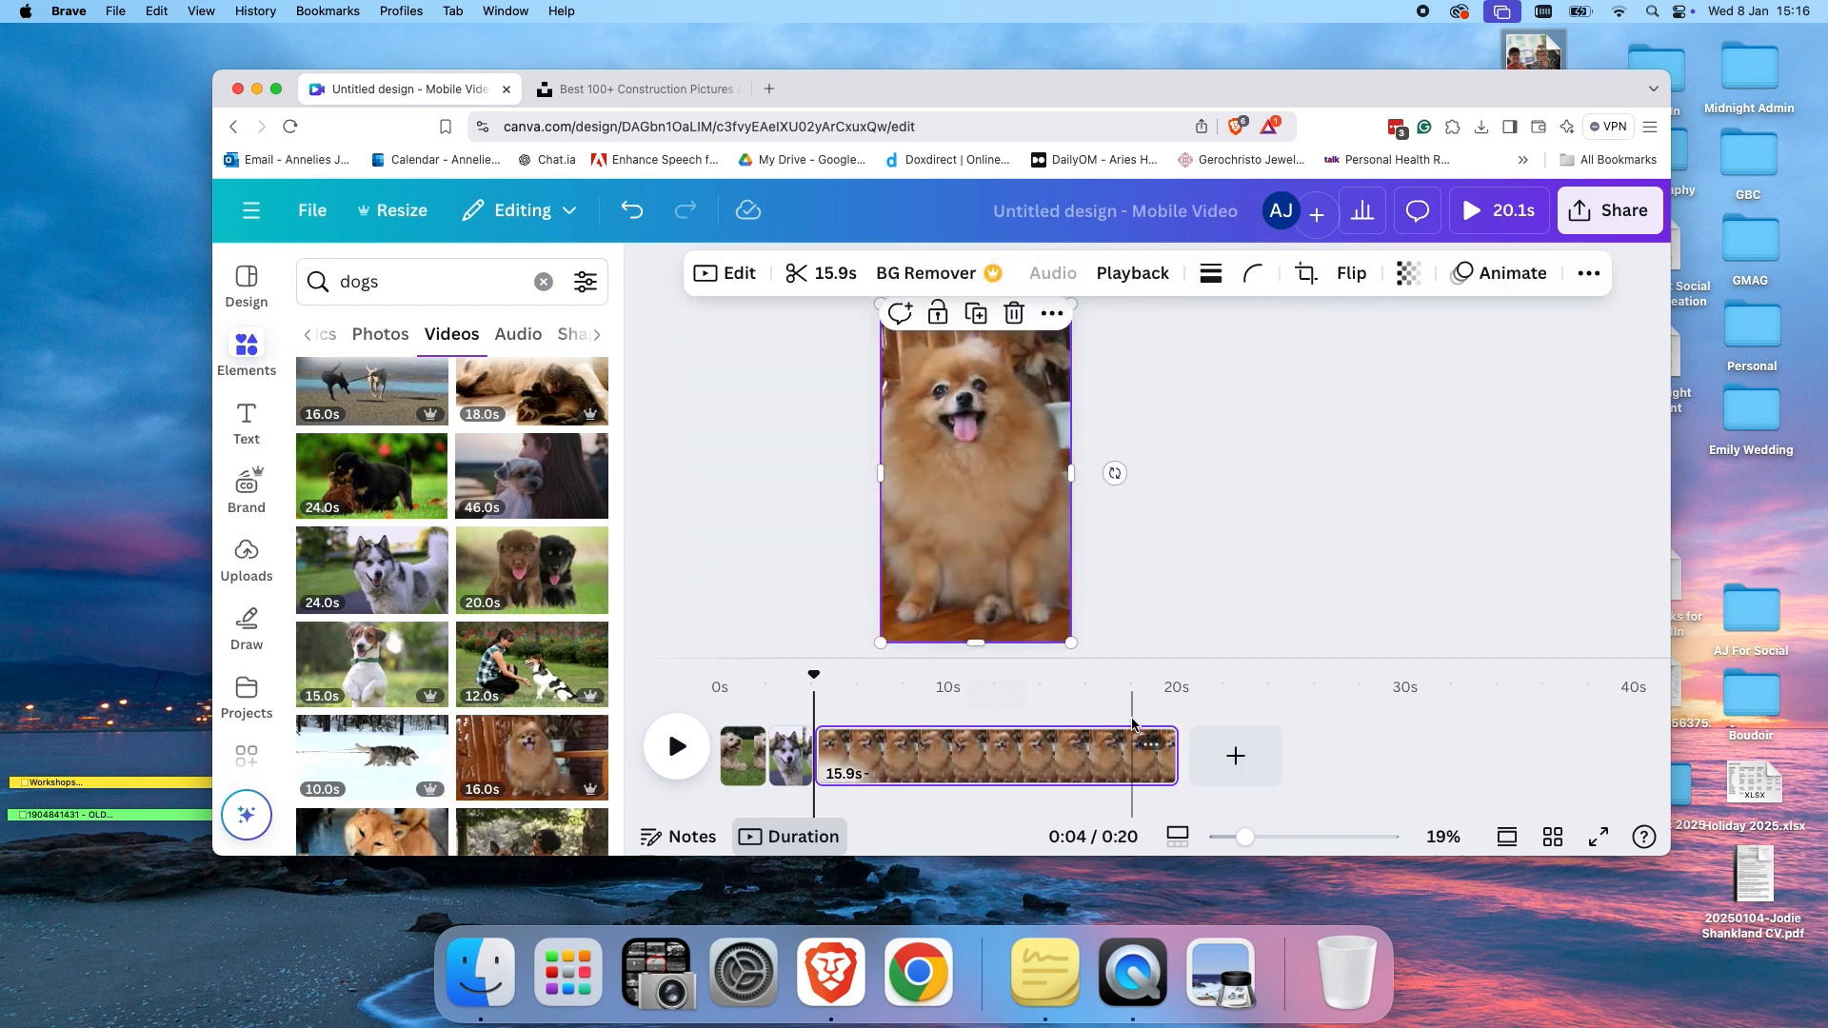
left_click_drag(1176, 755, 854, 749)
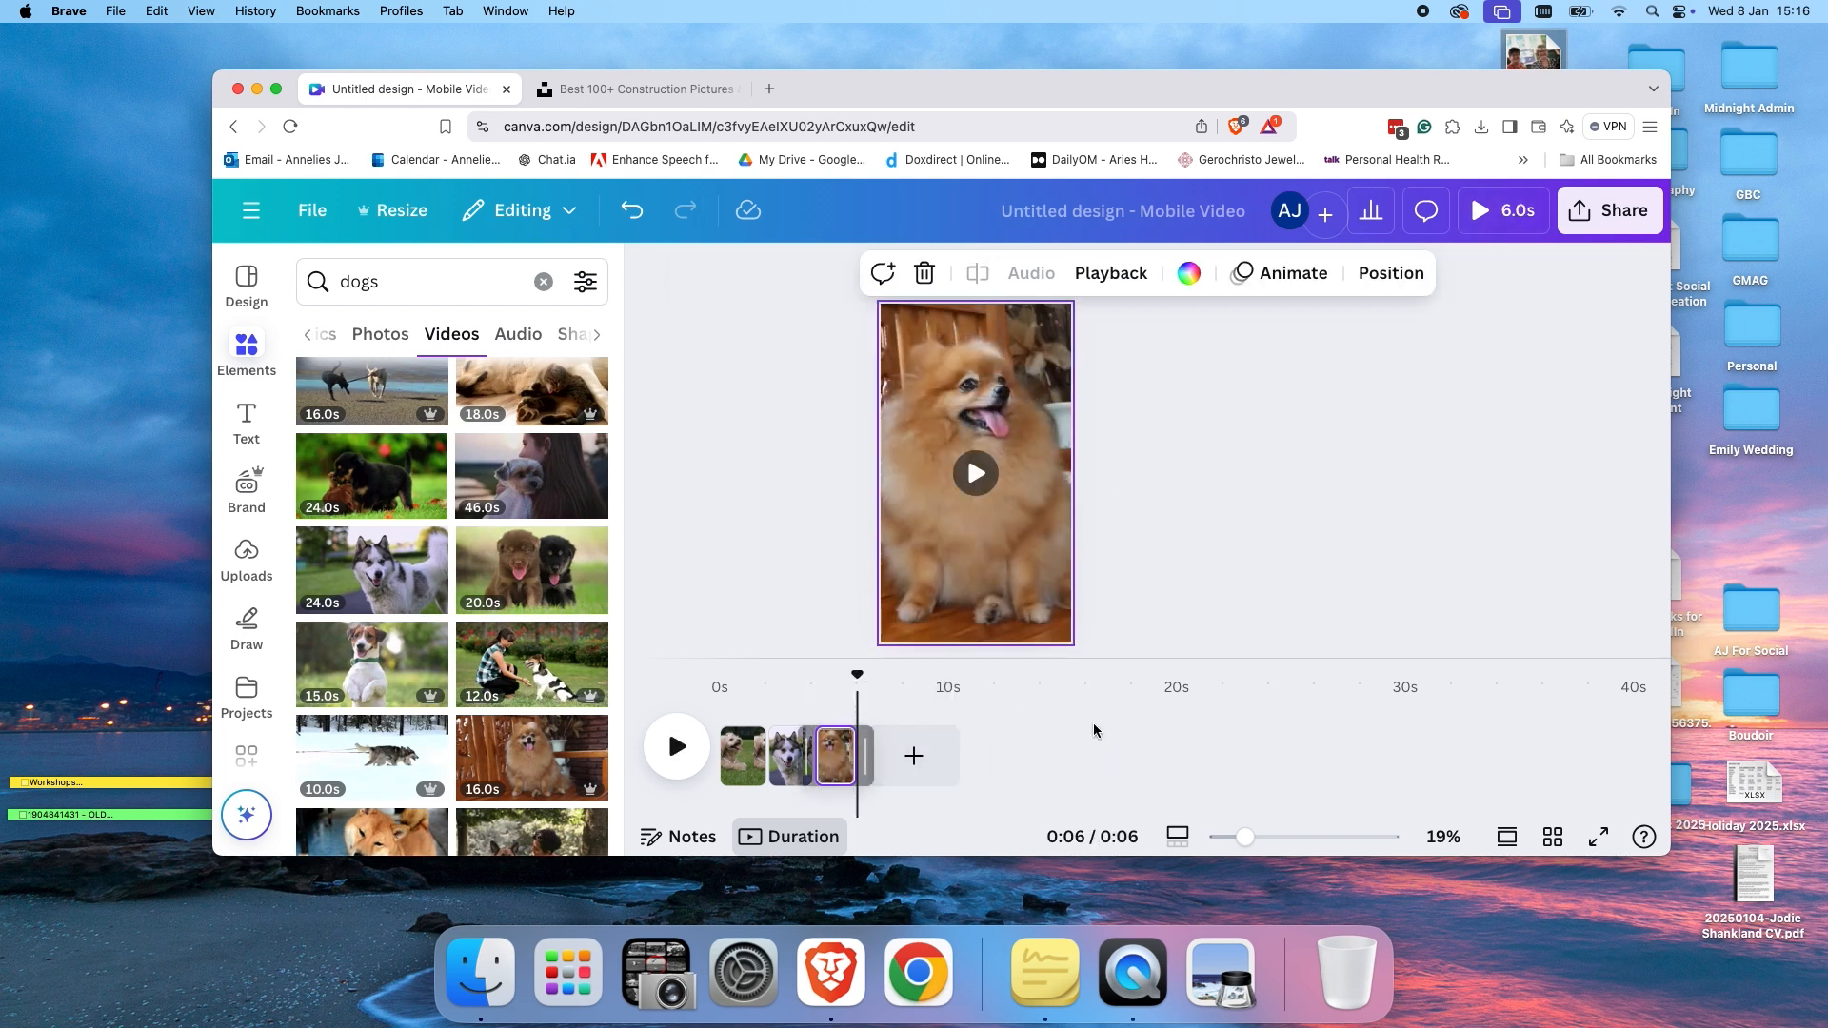
Add a heading reading "Cute Dog" to page 1 over the video.
left_click_drag(864, 692, 717, 678)
left_click(693, 741)
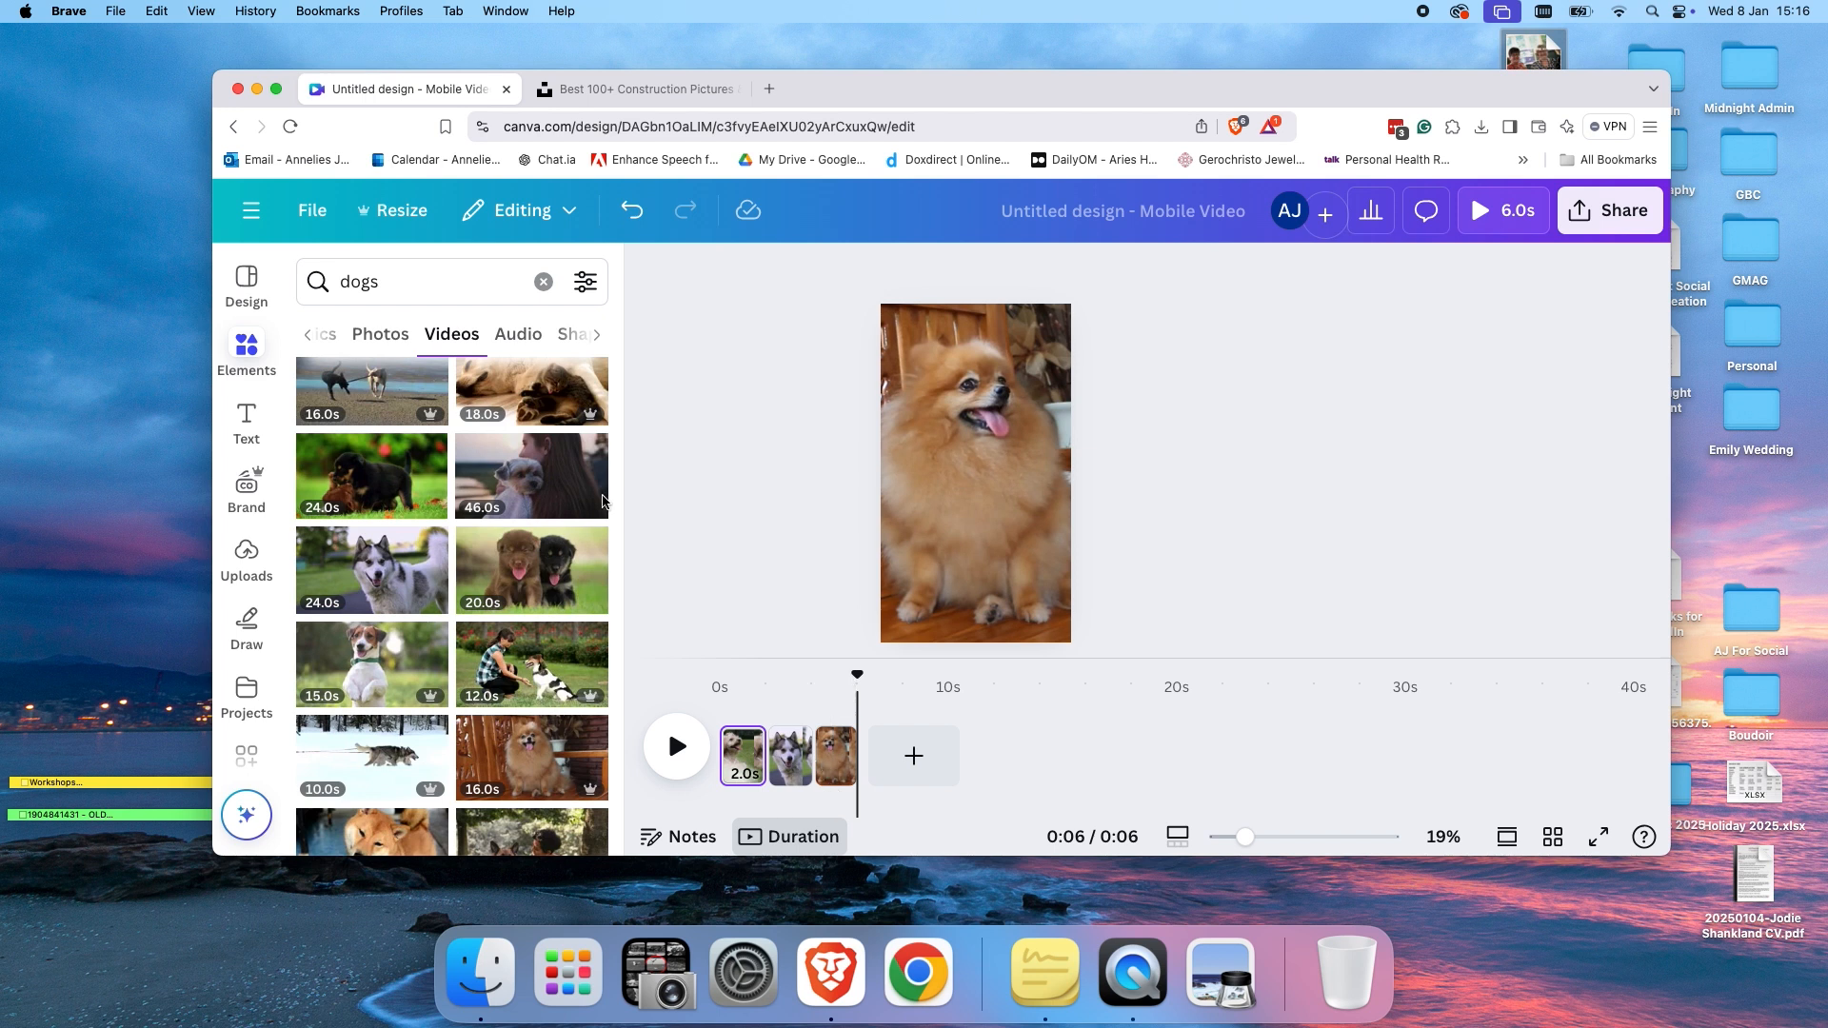
left_click(252, 422)
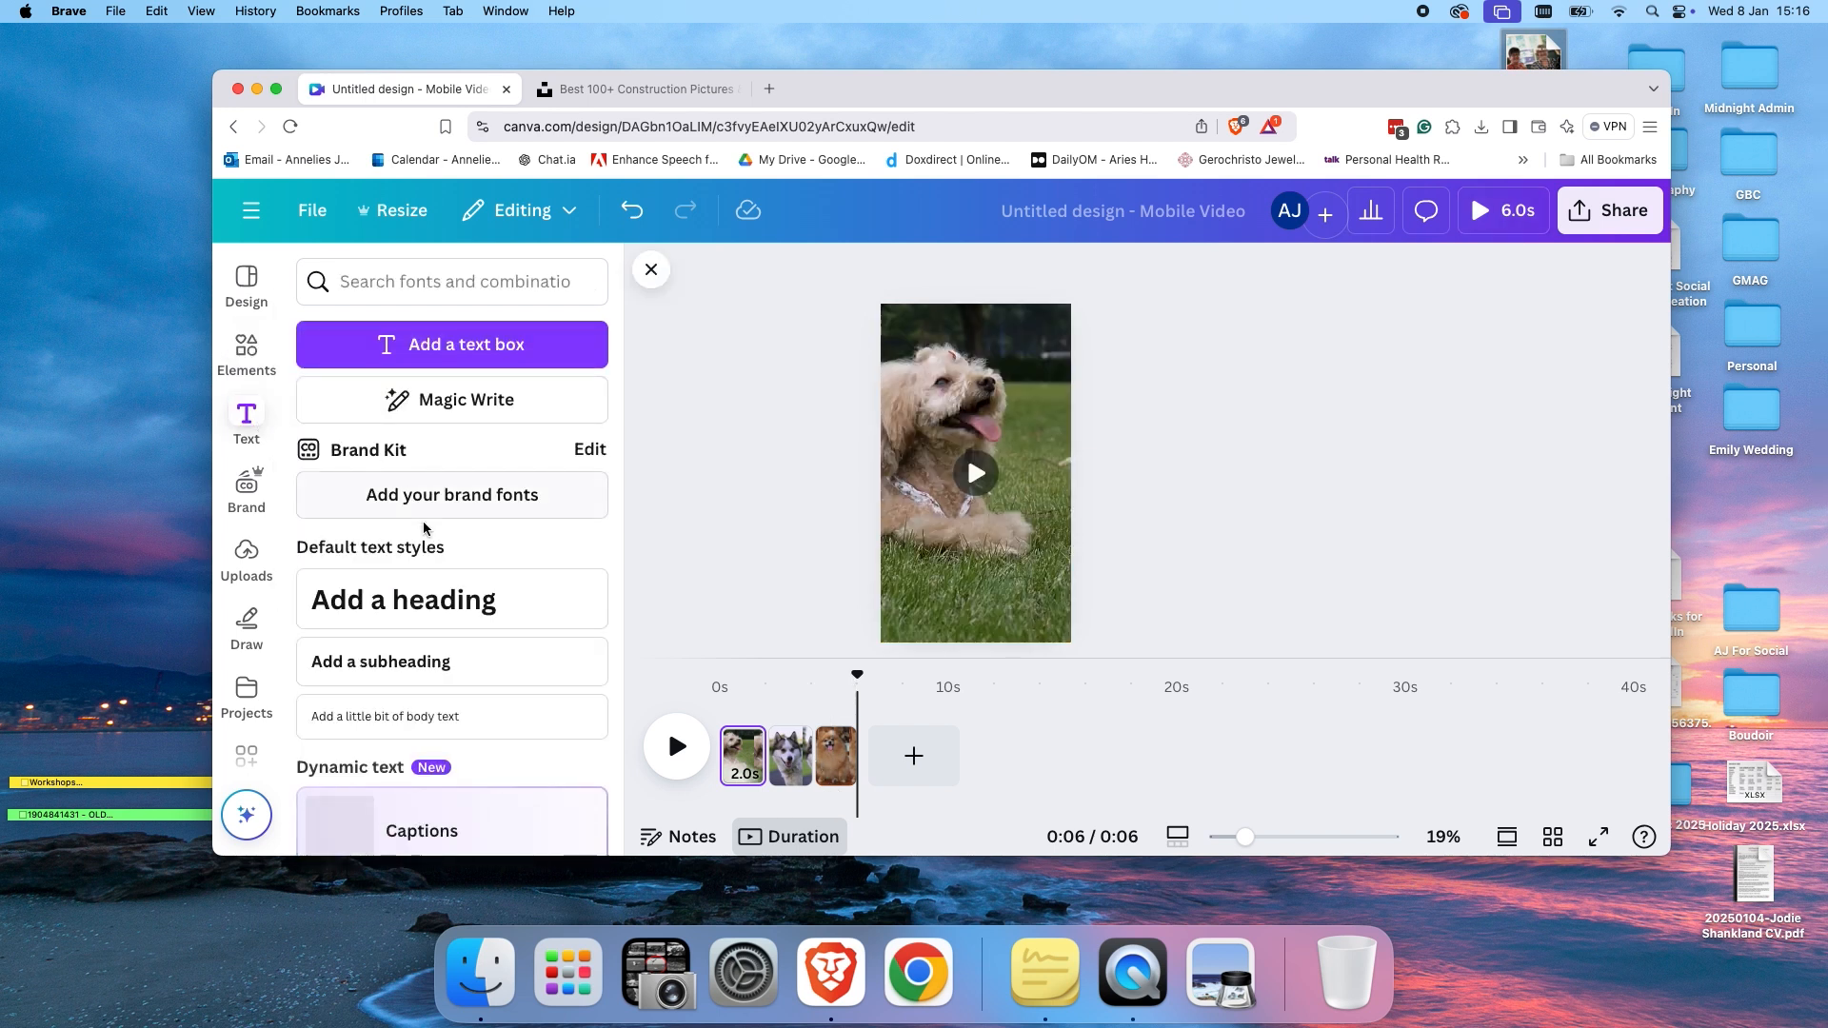
left_click(443, 600)
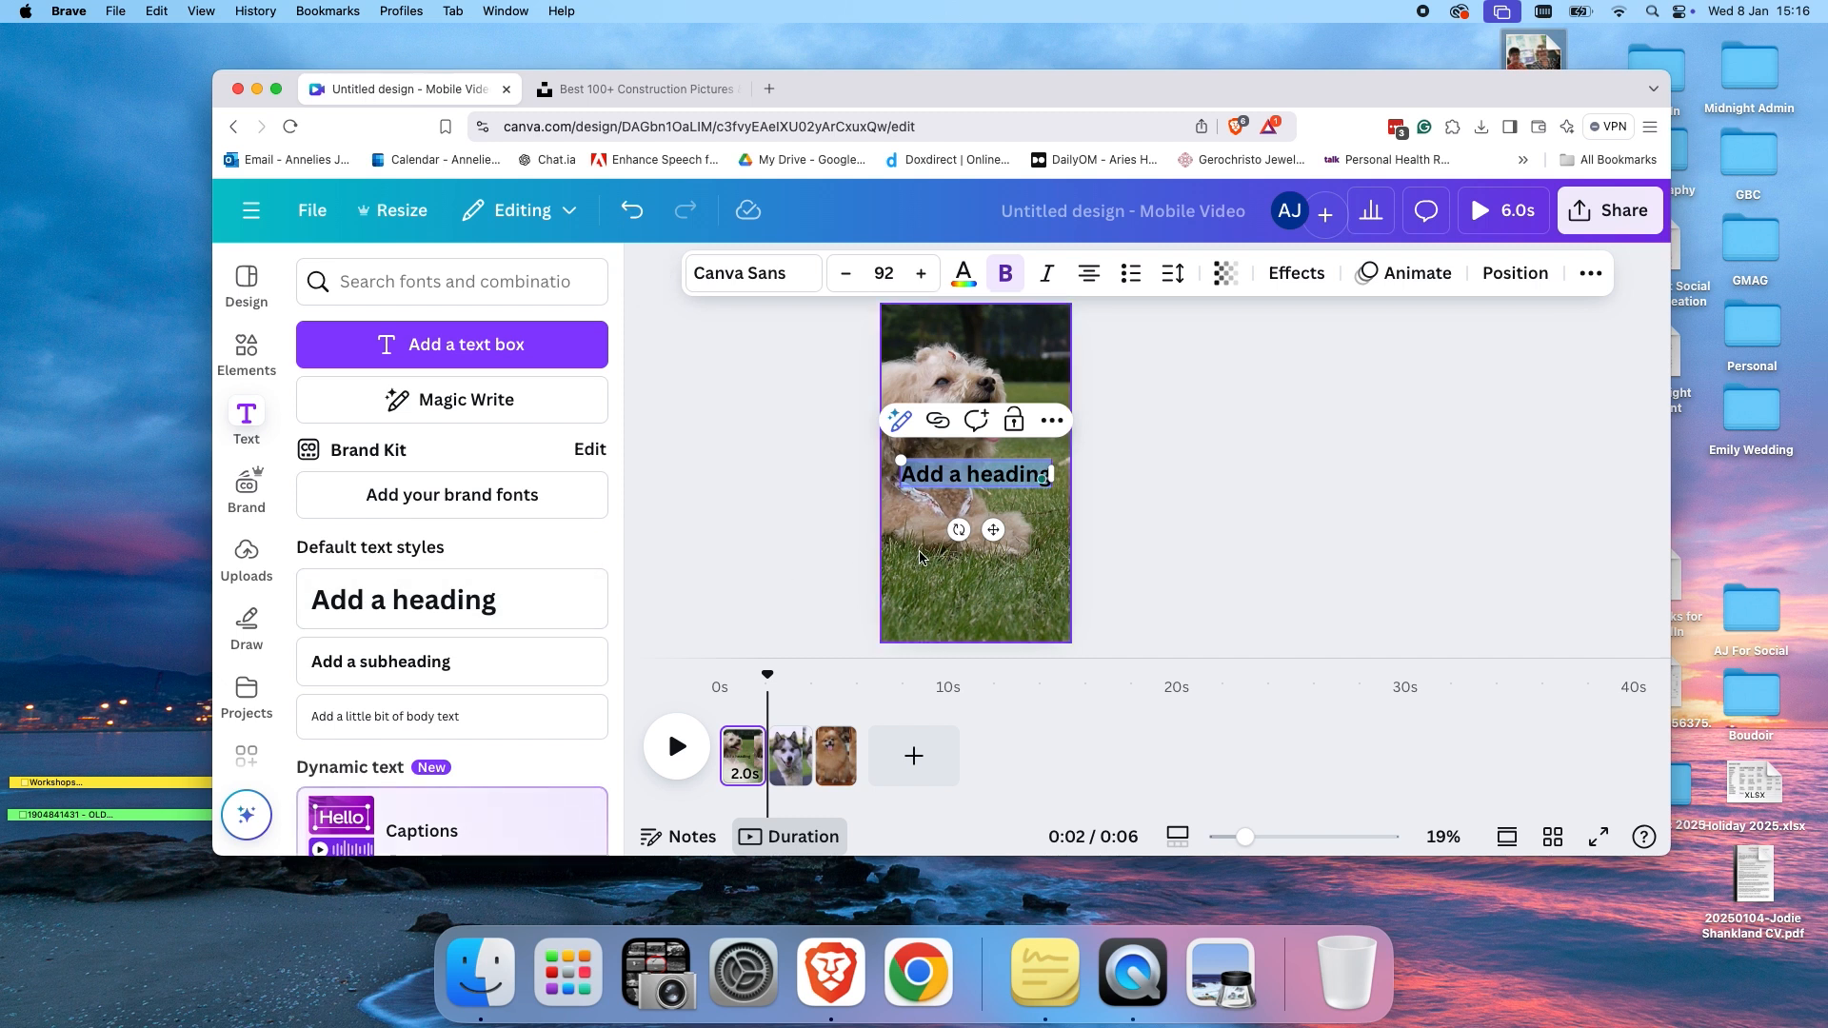
key("BackSpace")
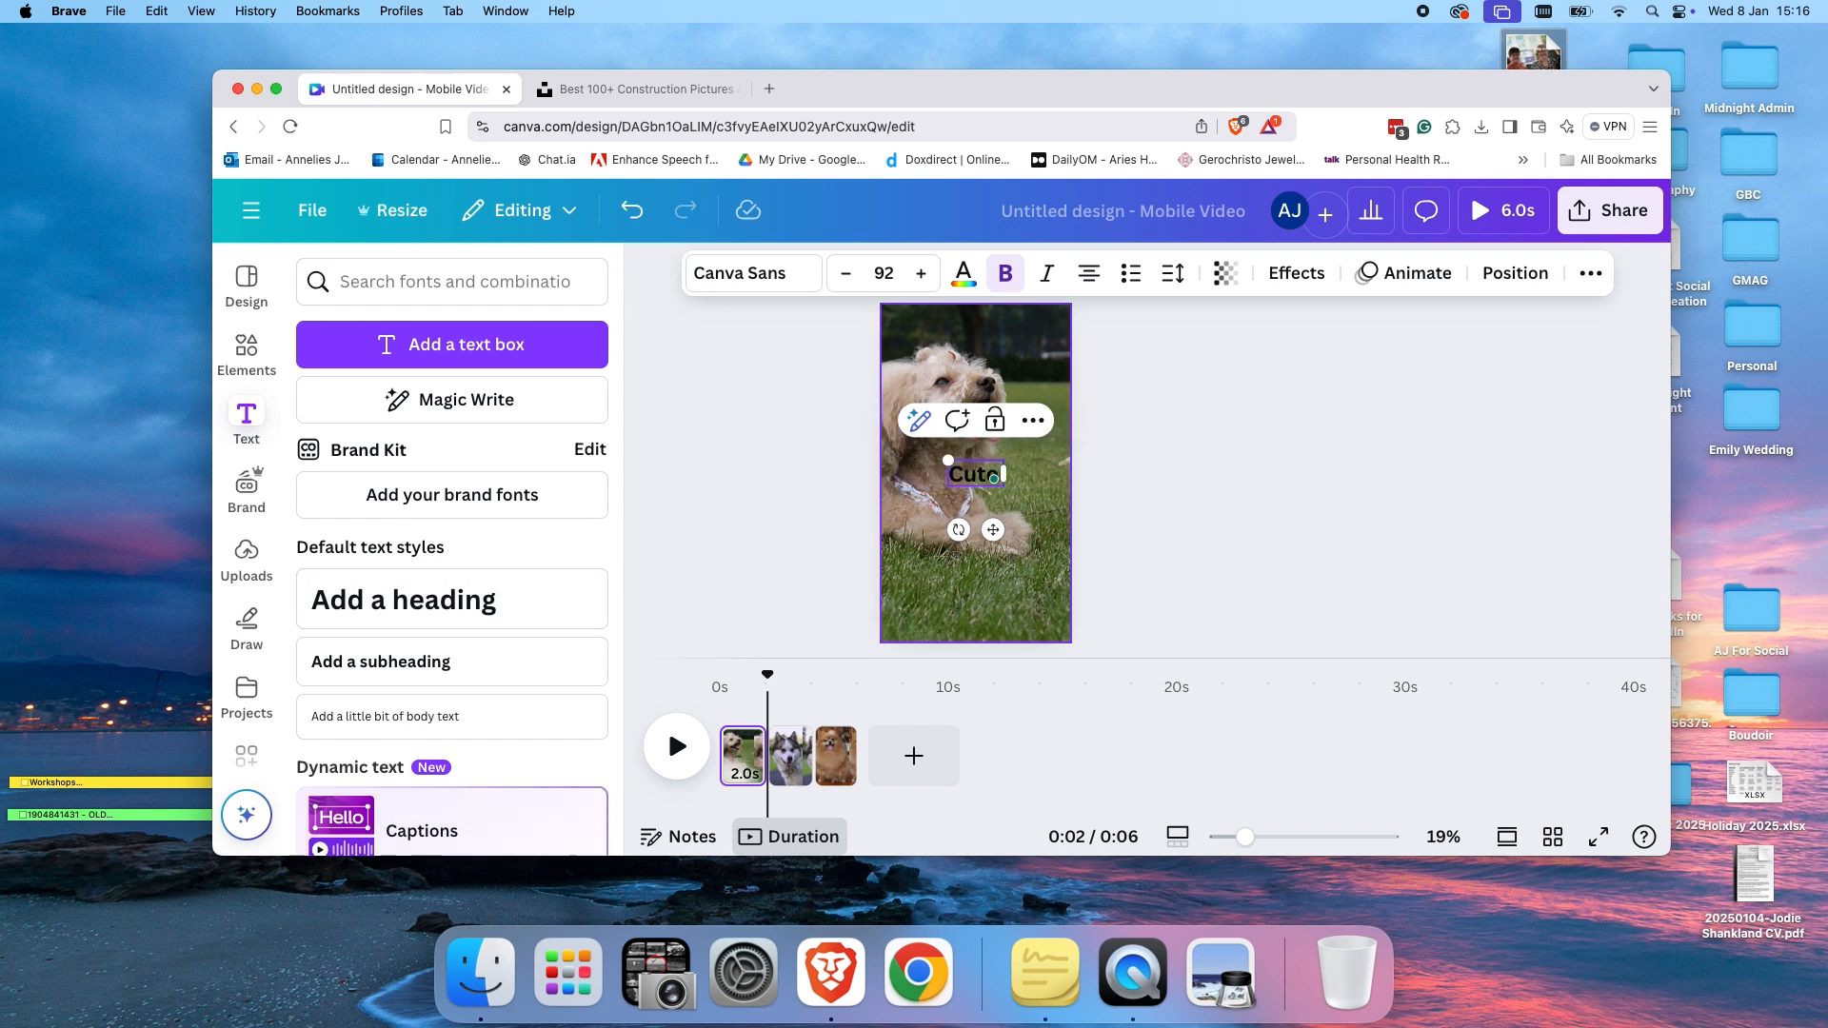
Set the Cute Dog heading's text colour to white.
double_click(991, 473)
left_click(963, 273)
left_click(1343, 560)
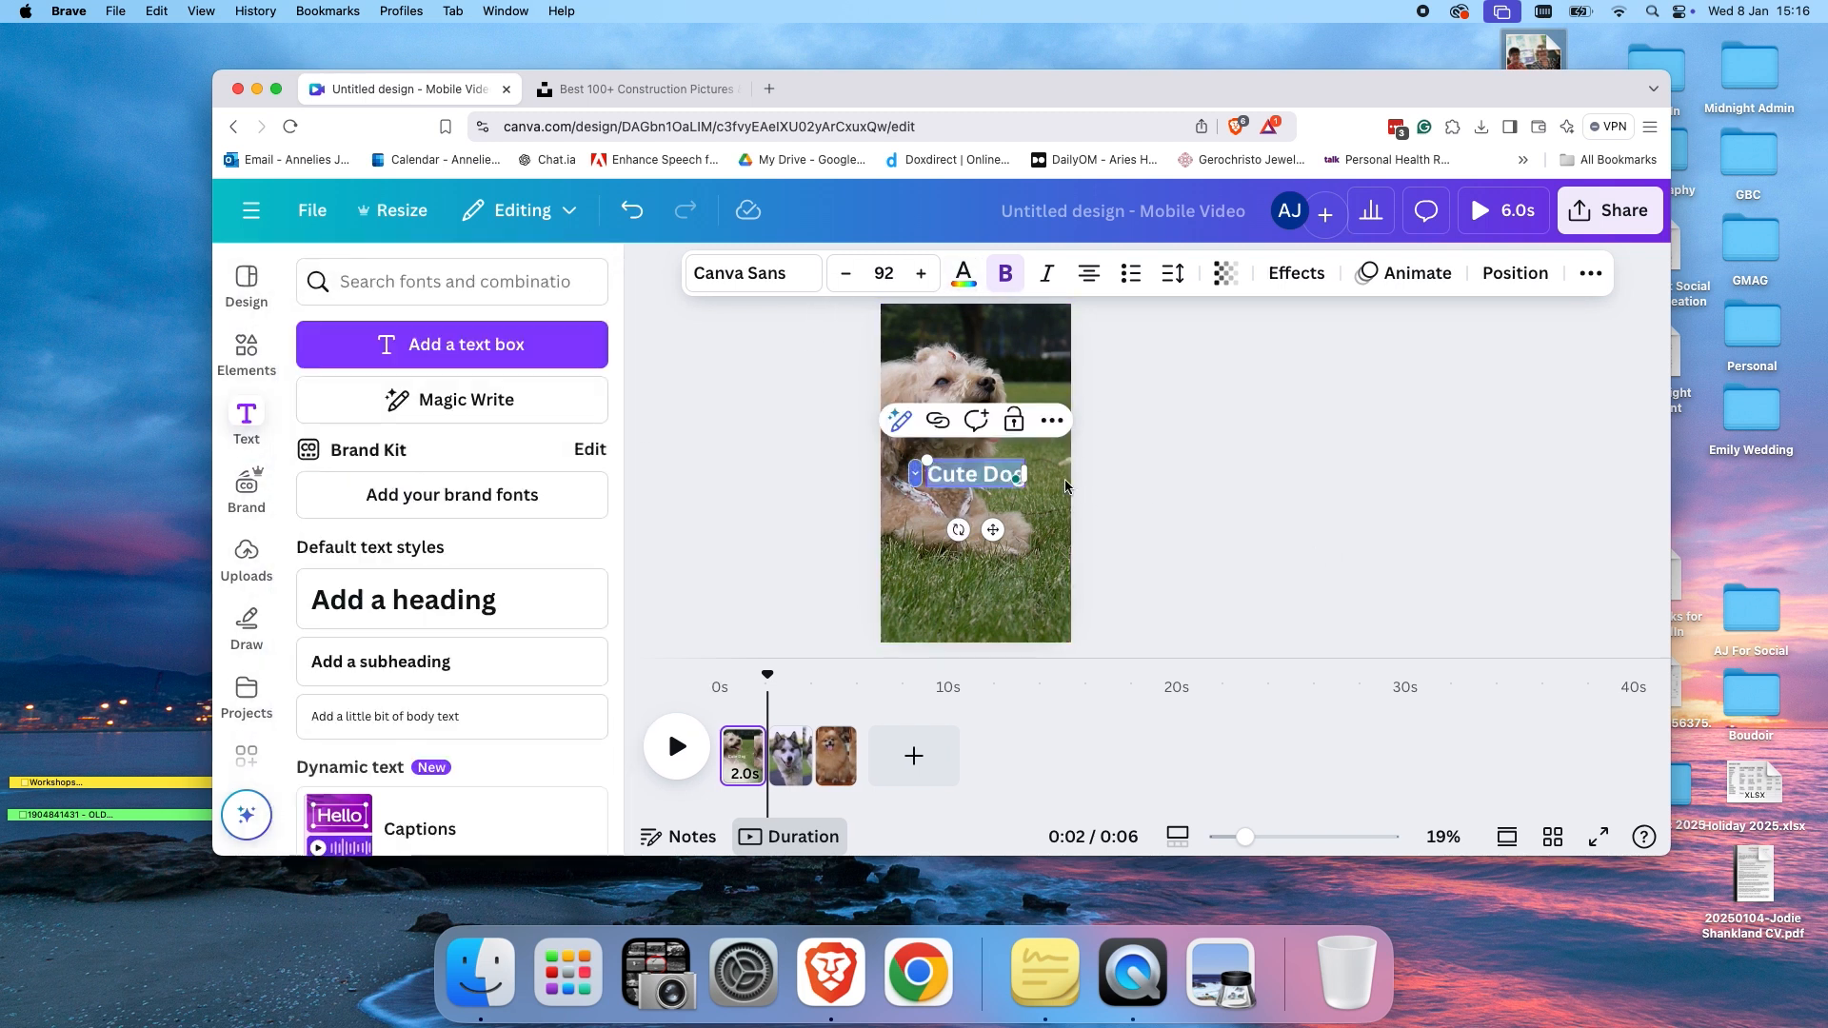
left_click(1164, 486)
left_click(995, 473)
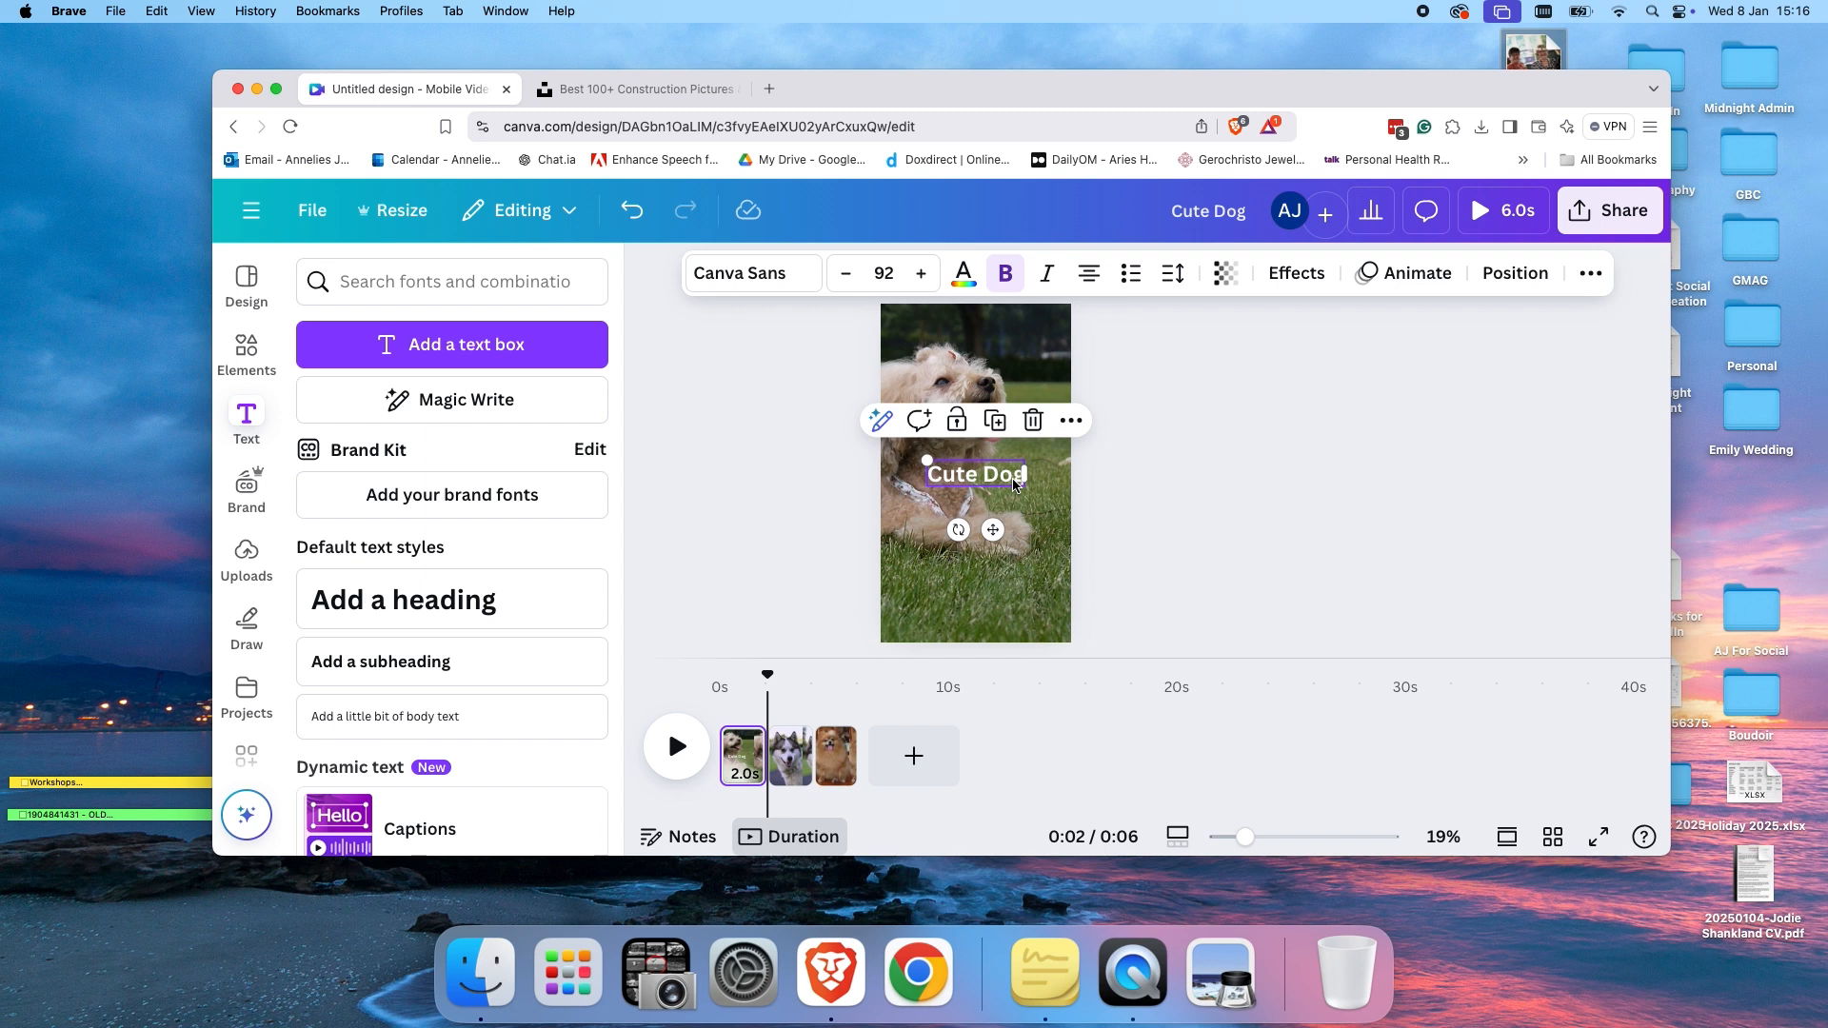
Apply the Typewriter animation to the Cute Dog heading.
left_click(1405, 284)
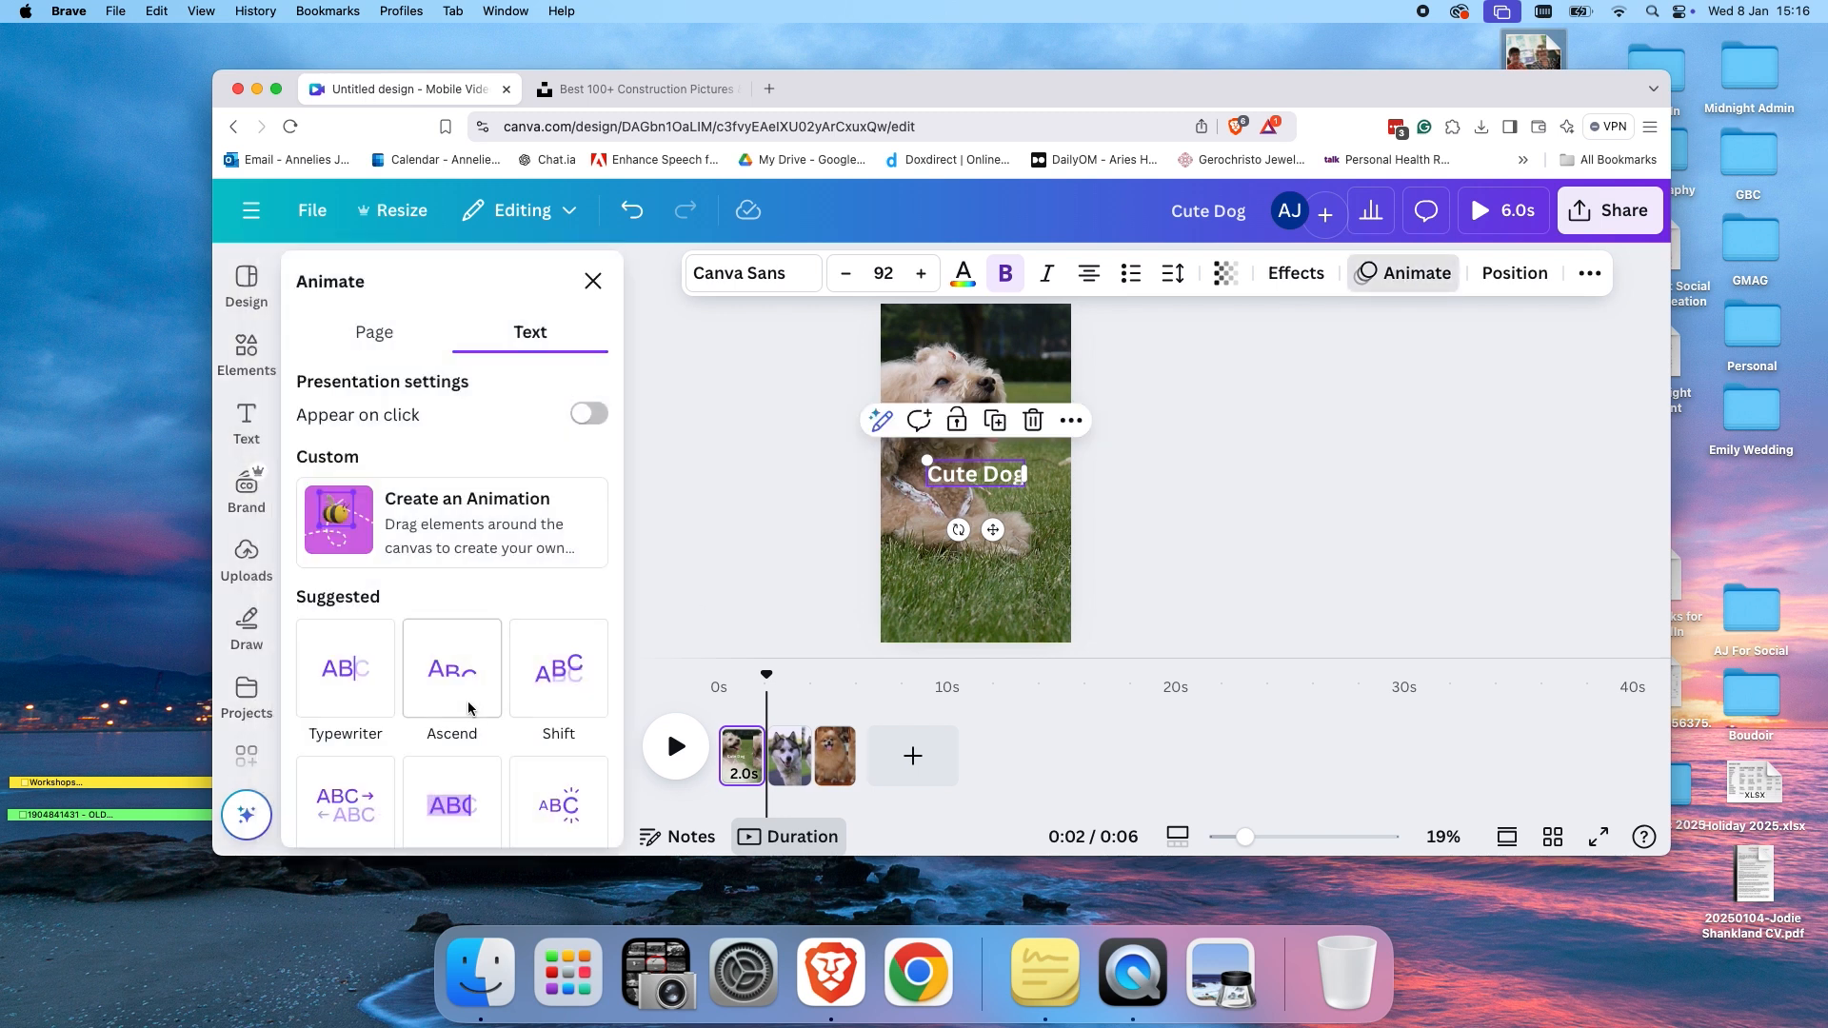
left_click(346, 705)
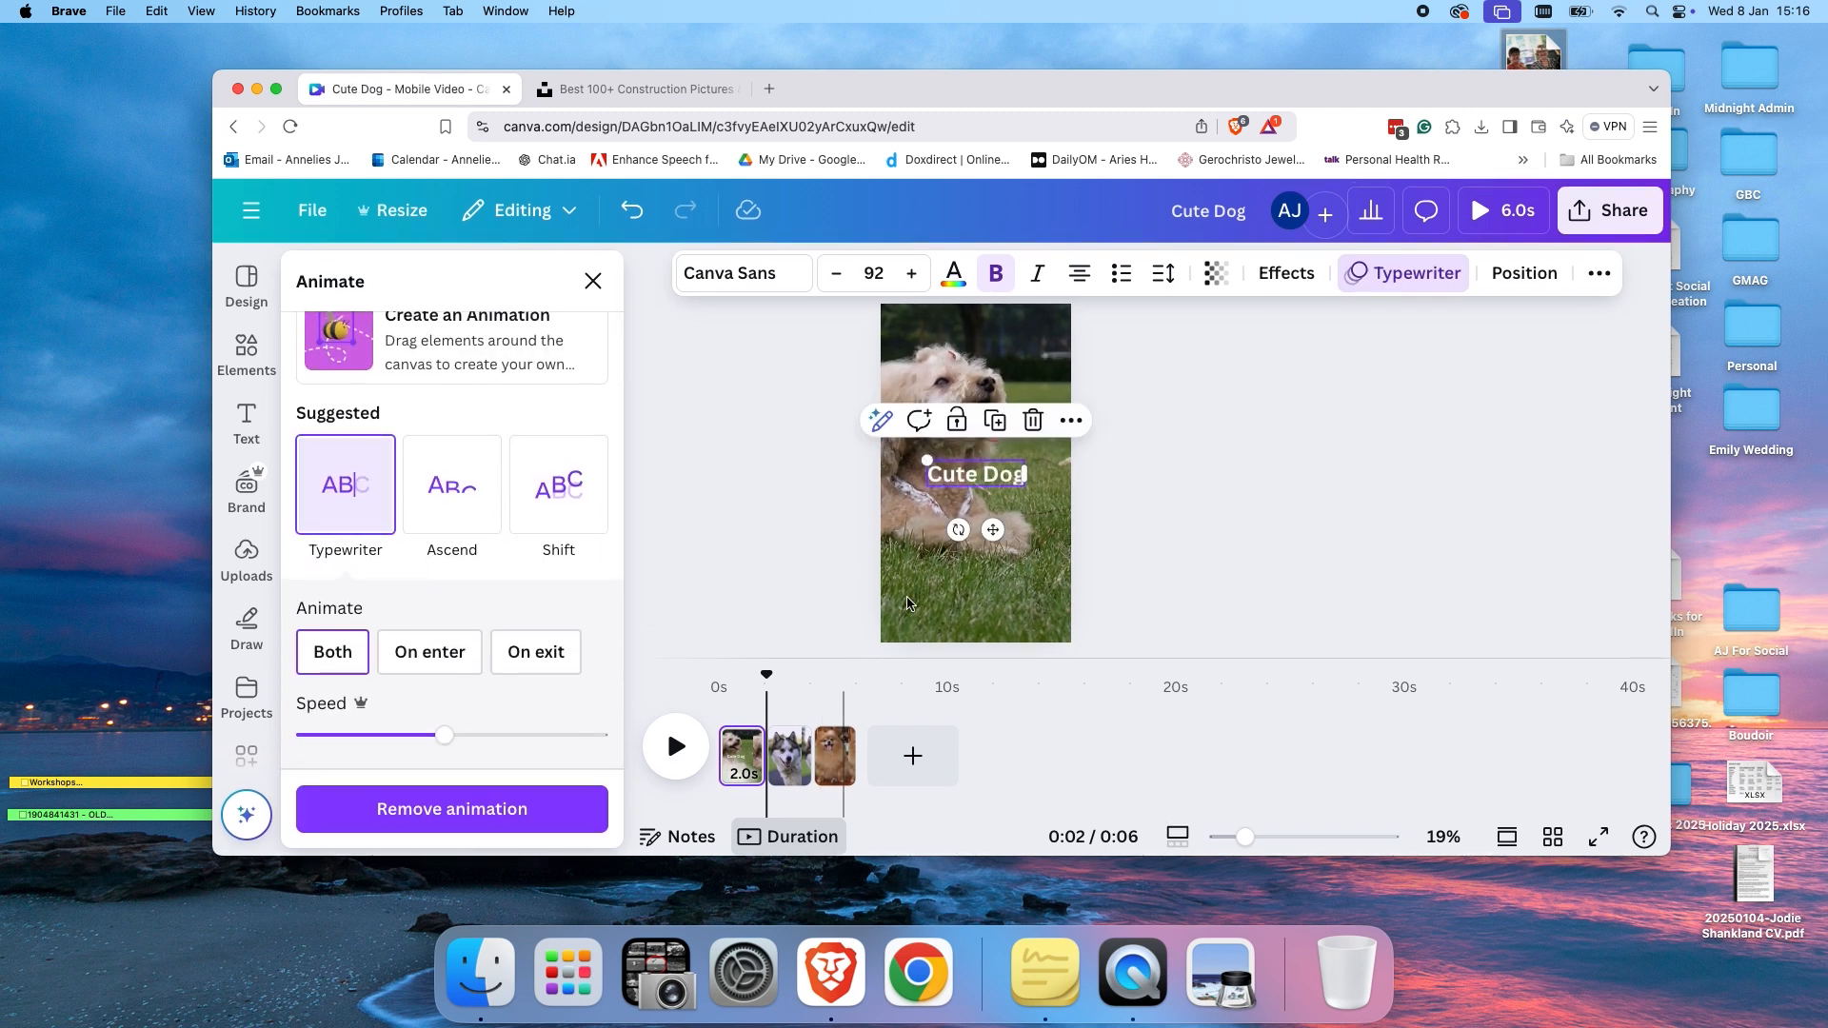
Add a heading reading "Cuter?" to page 2 and move it to the top of the page.
left_click(789, 776)
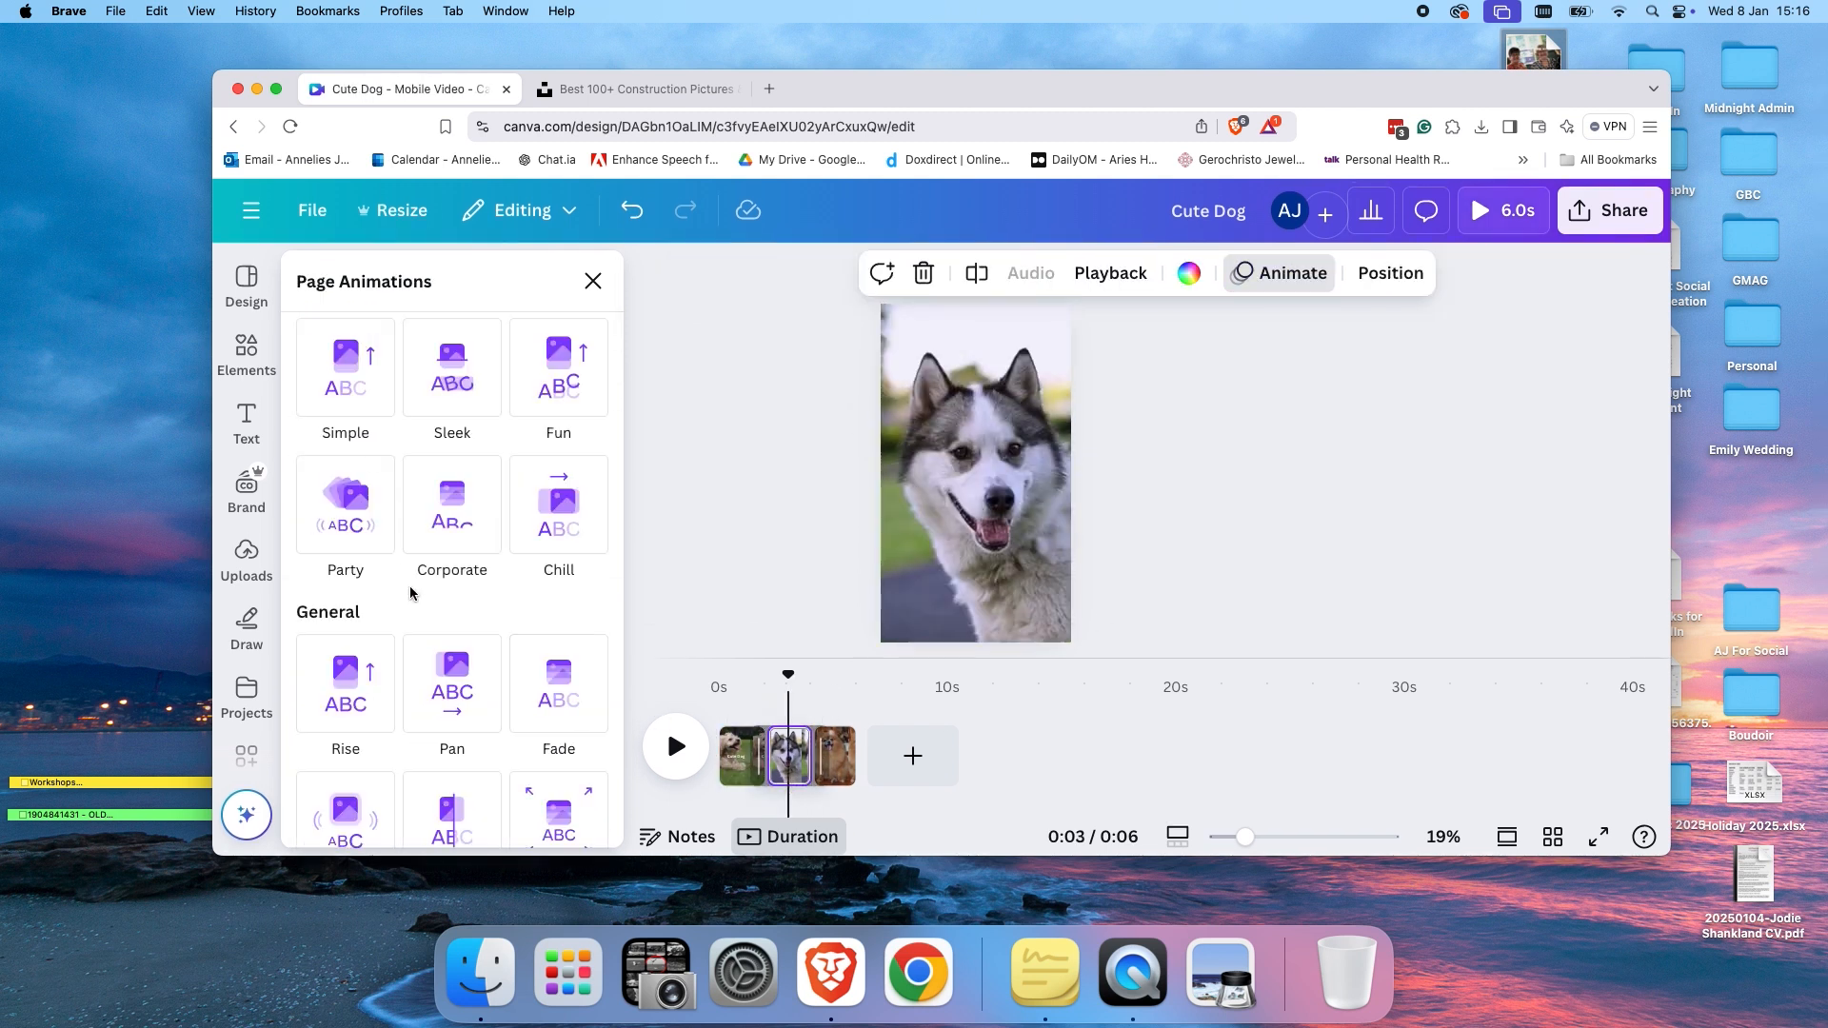
left_click(246, 418)
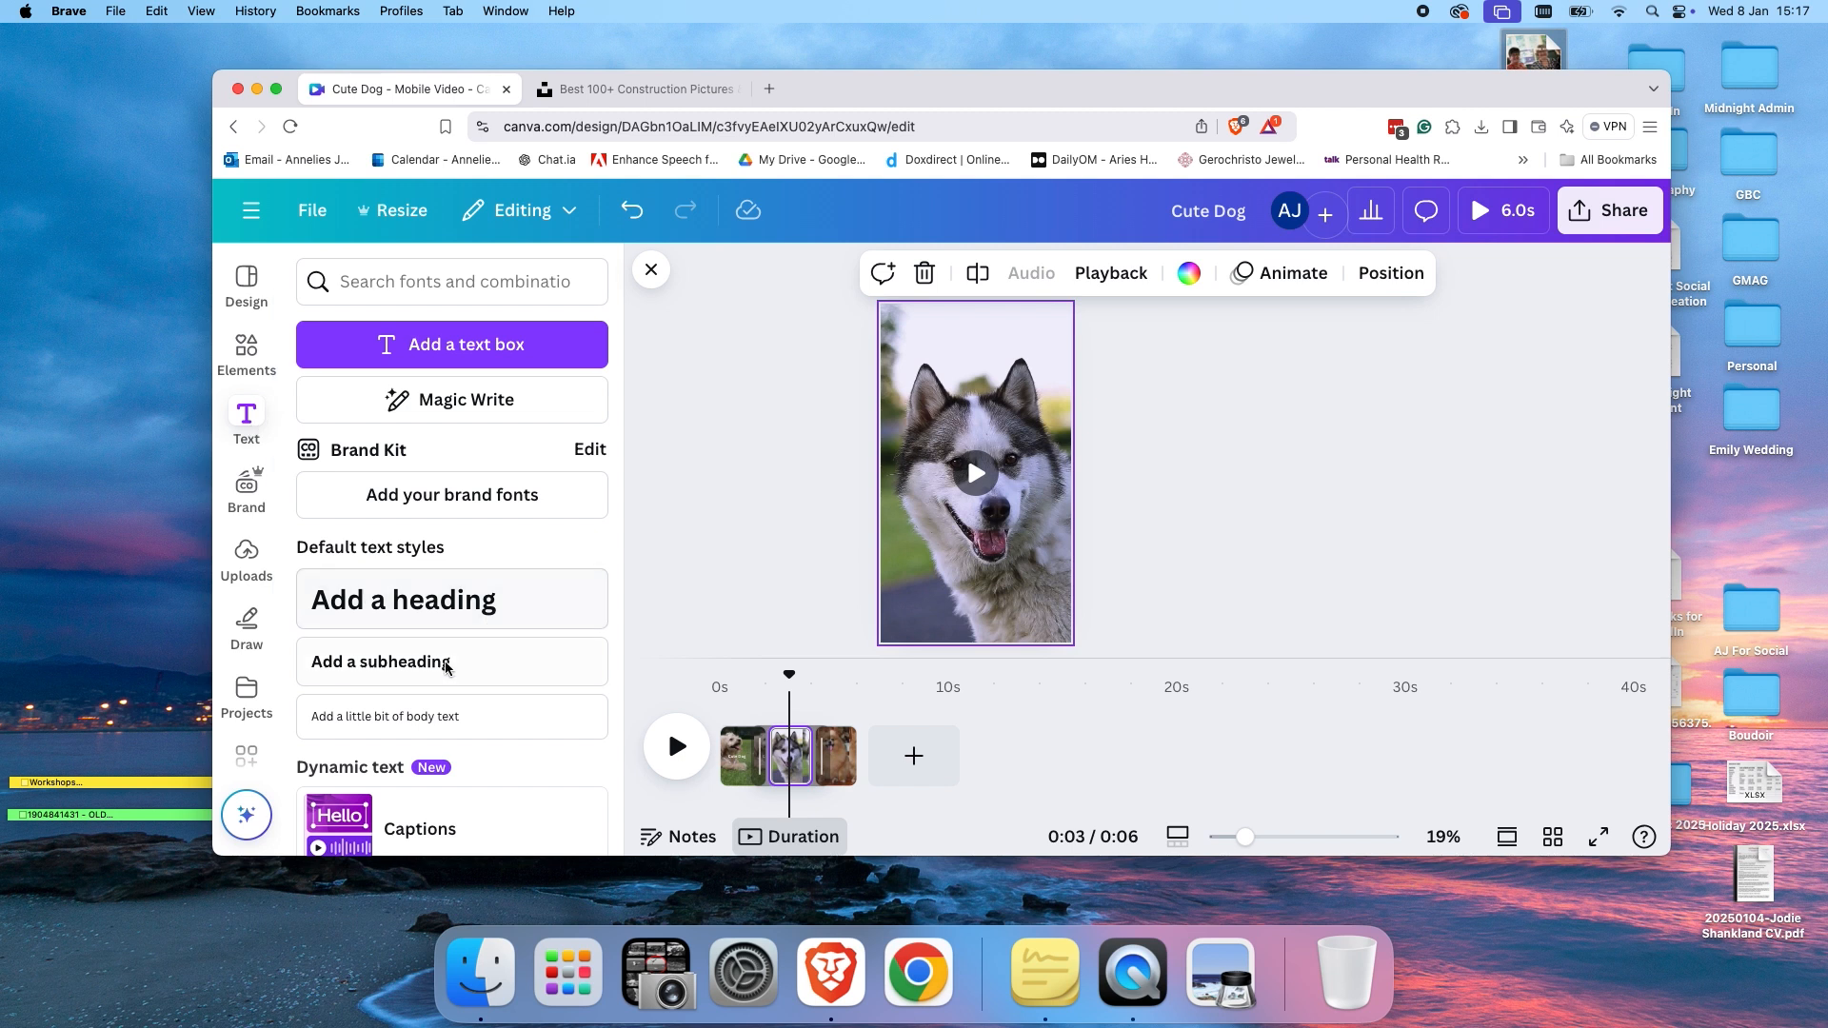
scroll(409, 664, "down", 5)
scroll(446, 669, "down", 5)
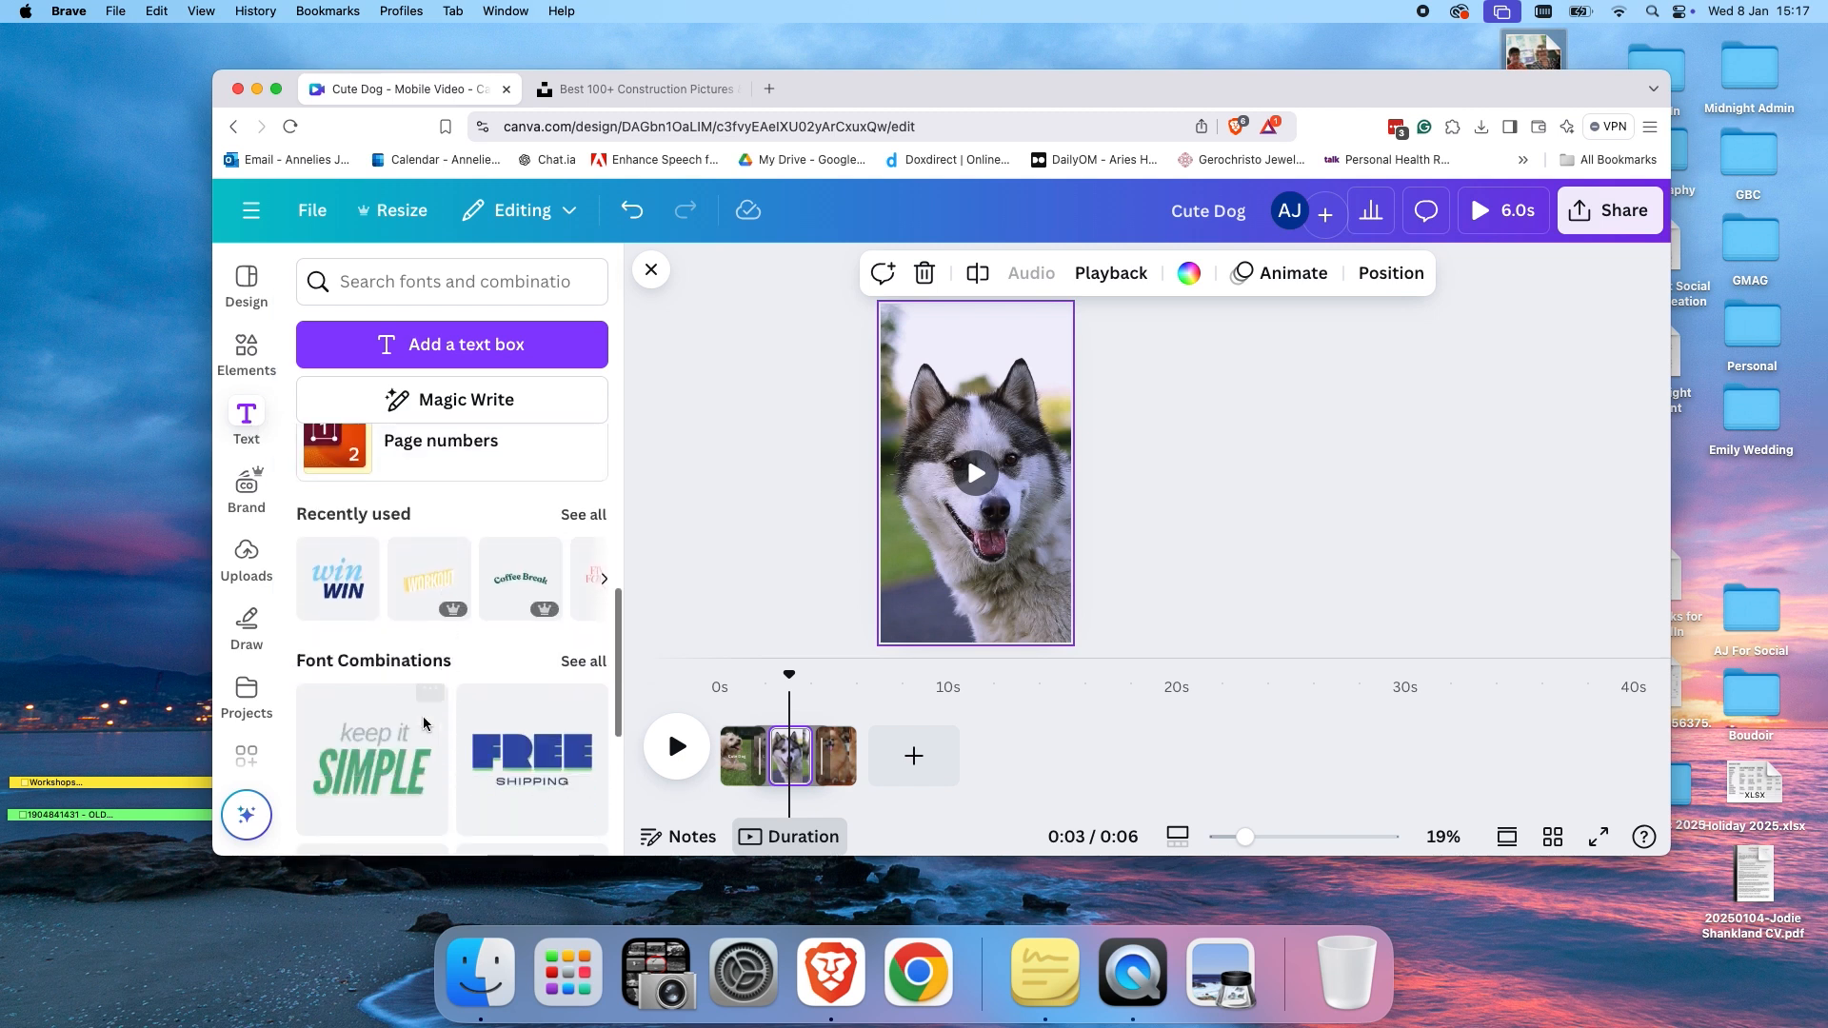
scroll(360, 714, "up", 5)
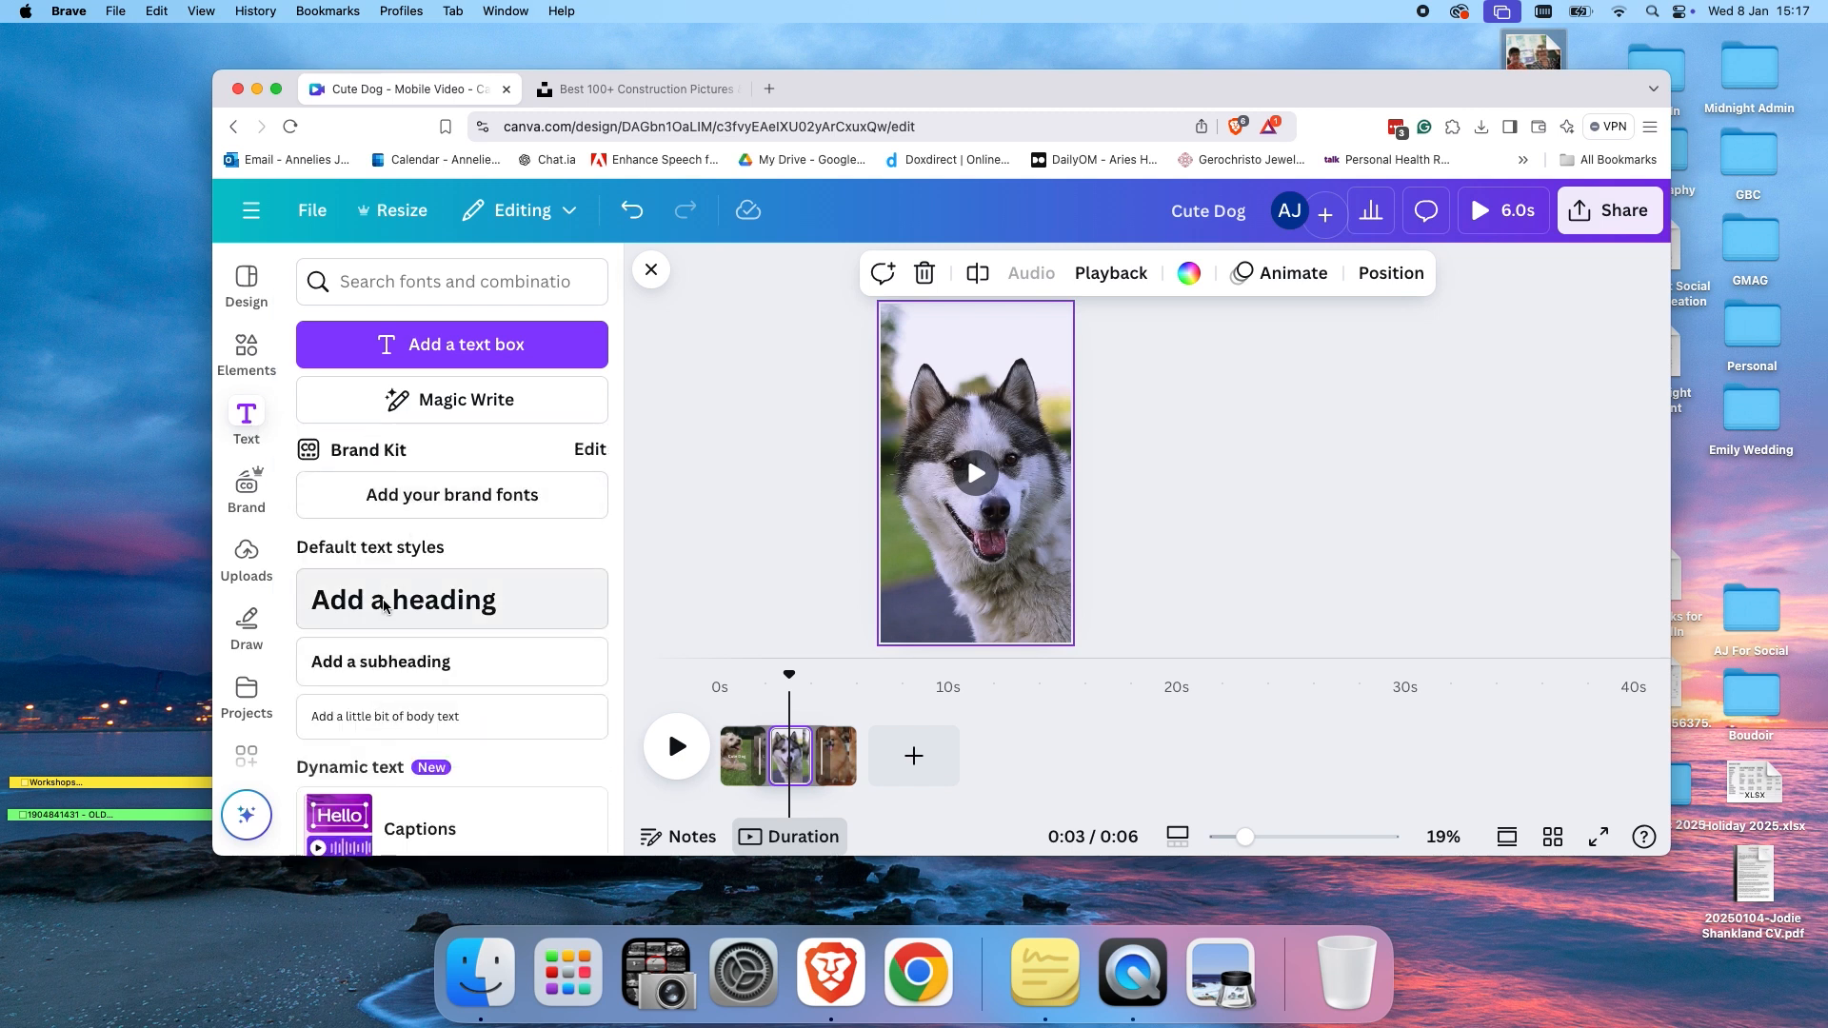
left_click(590, 620)
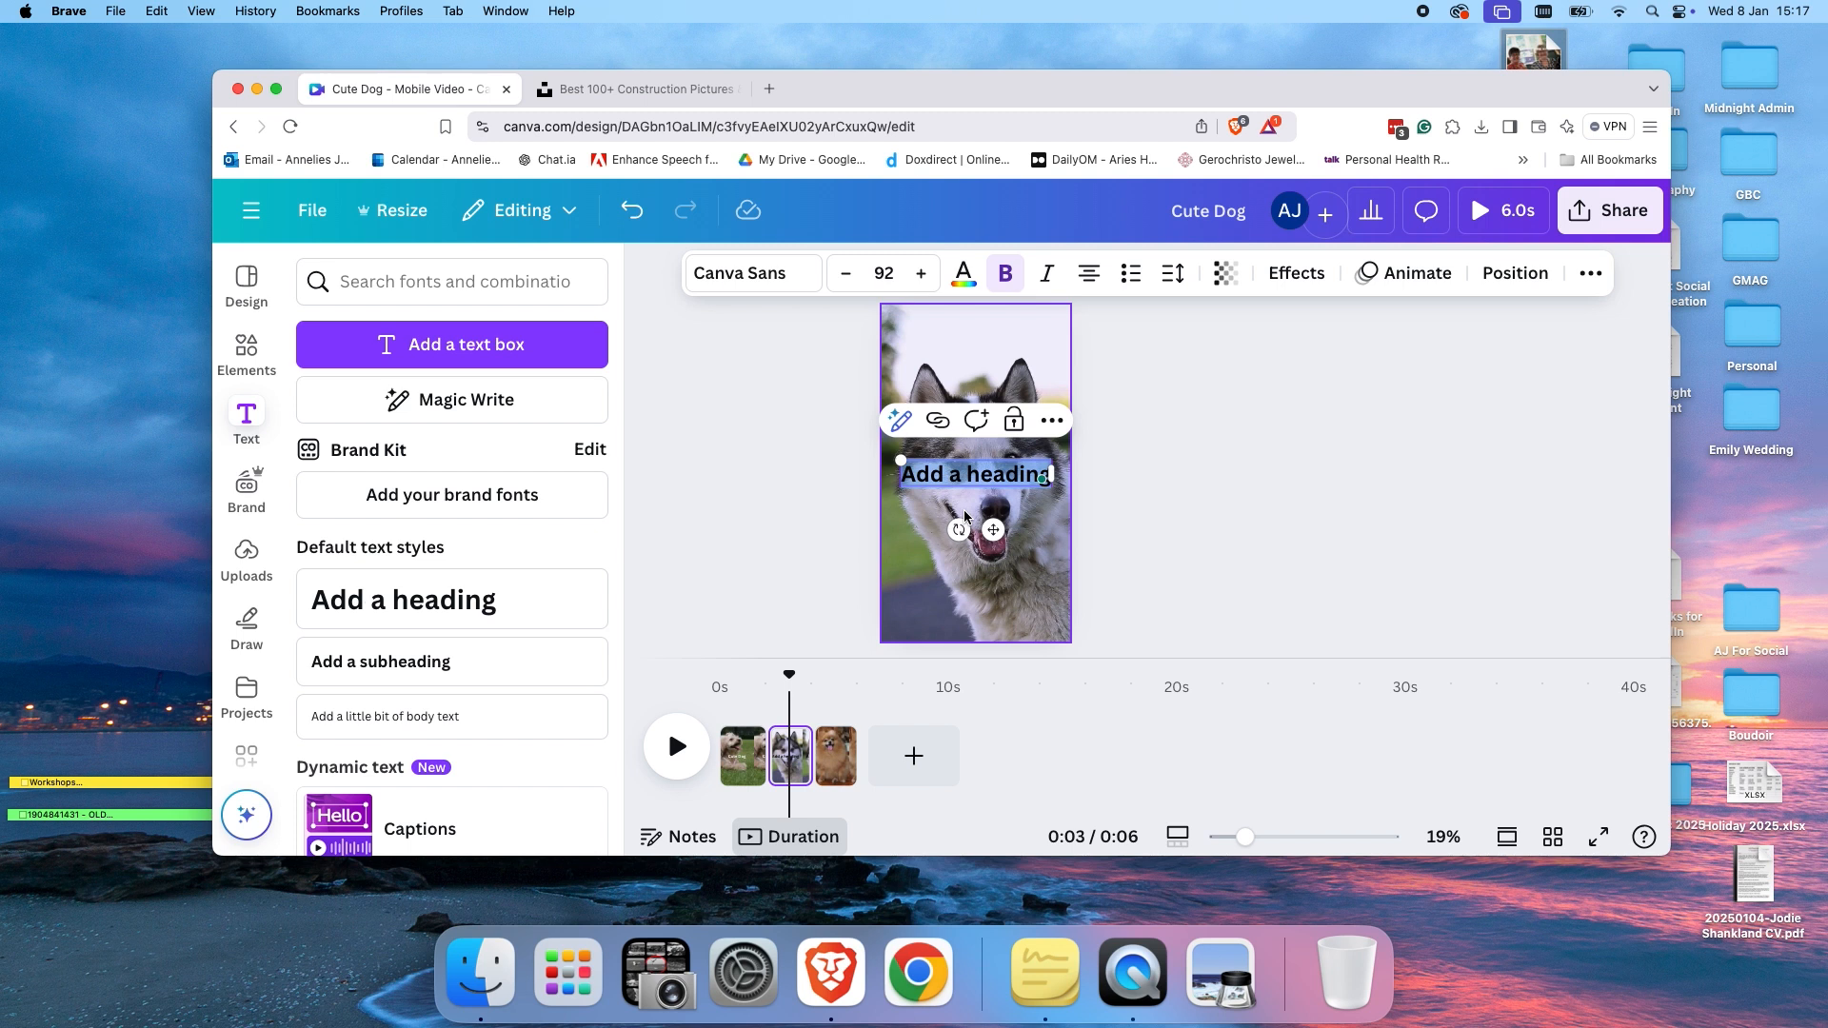
key("BackSpace")
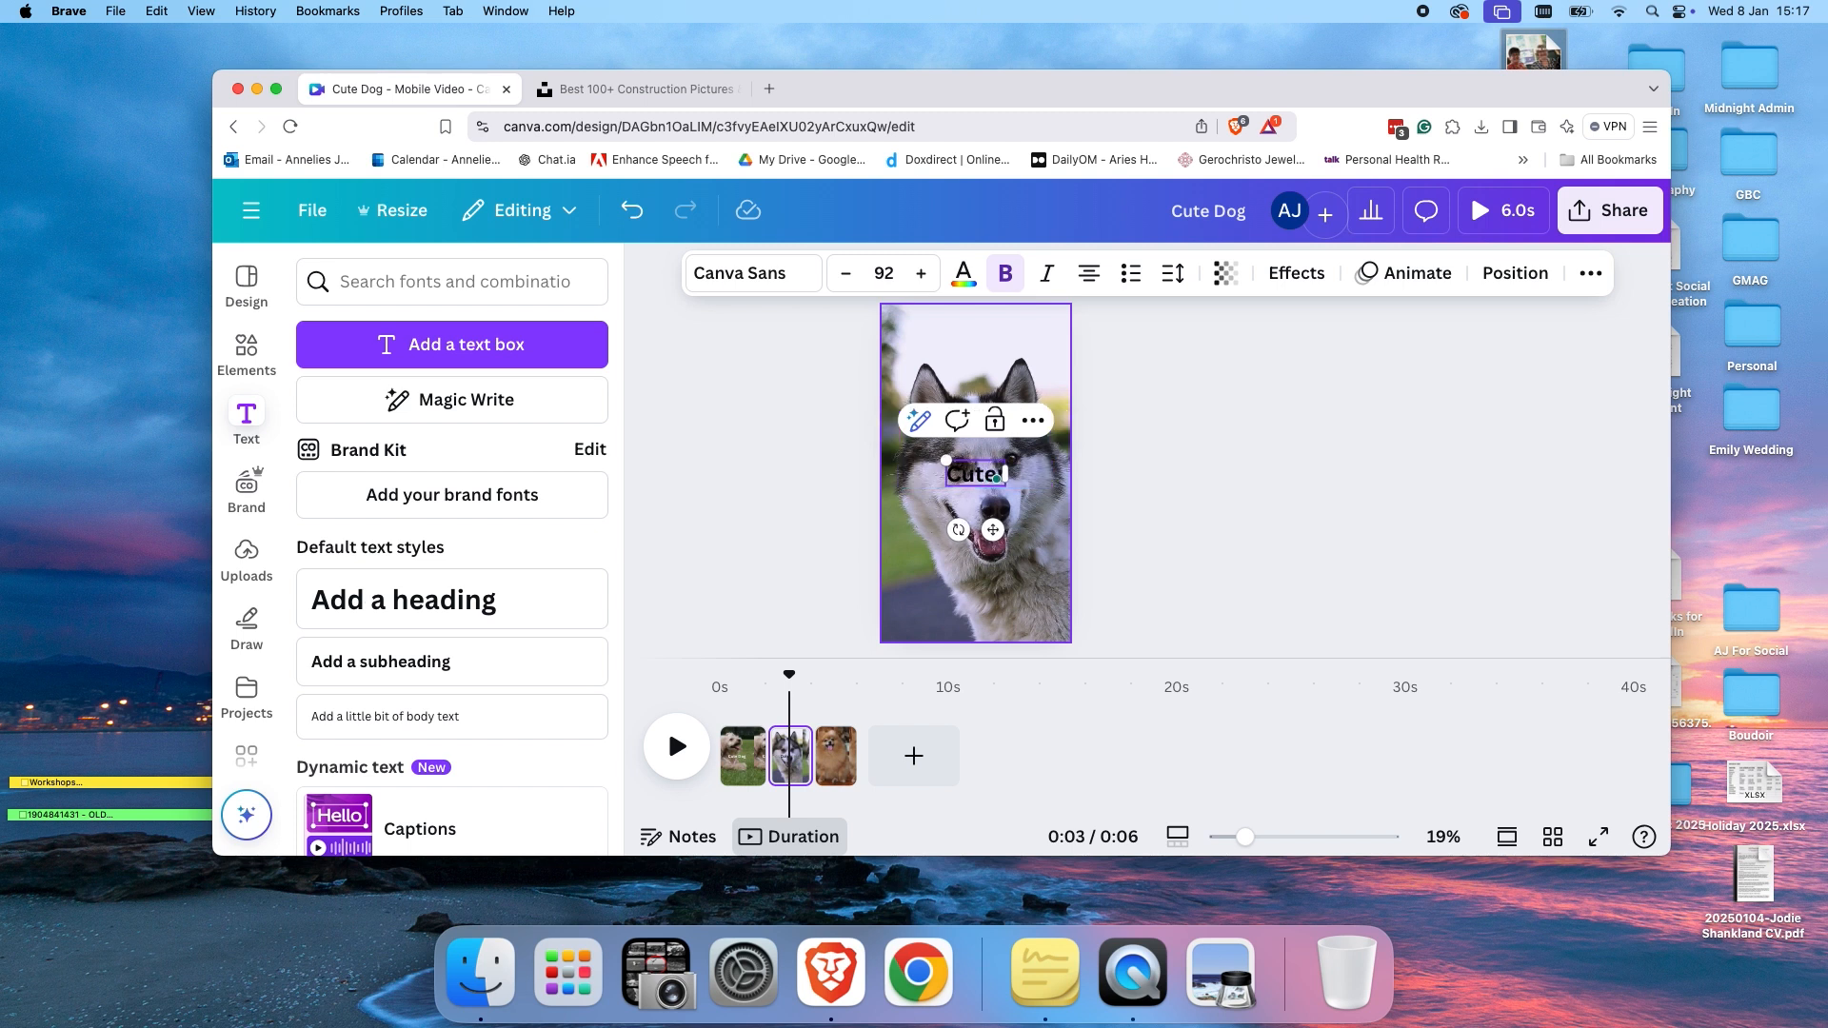
left_click(1167, 515)
left_click_drag(1009, 478, 1009, 340)
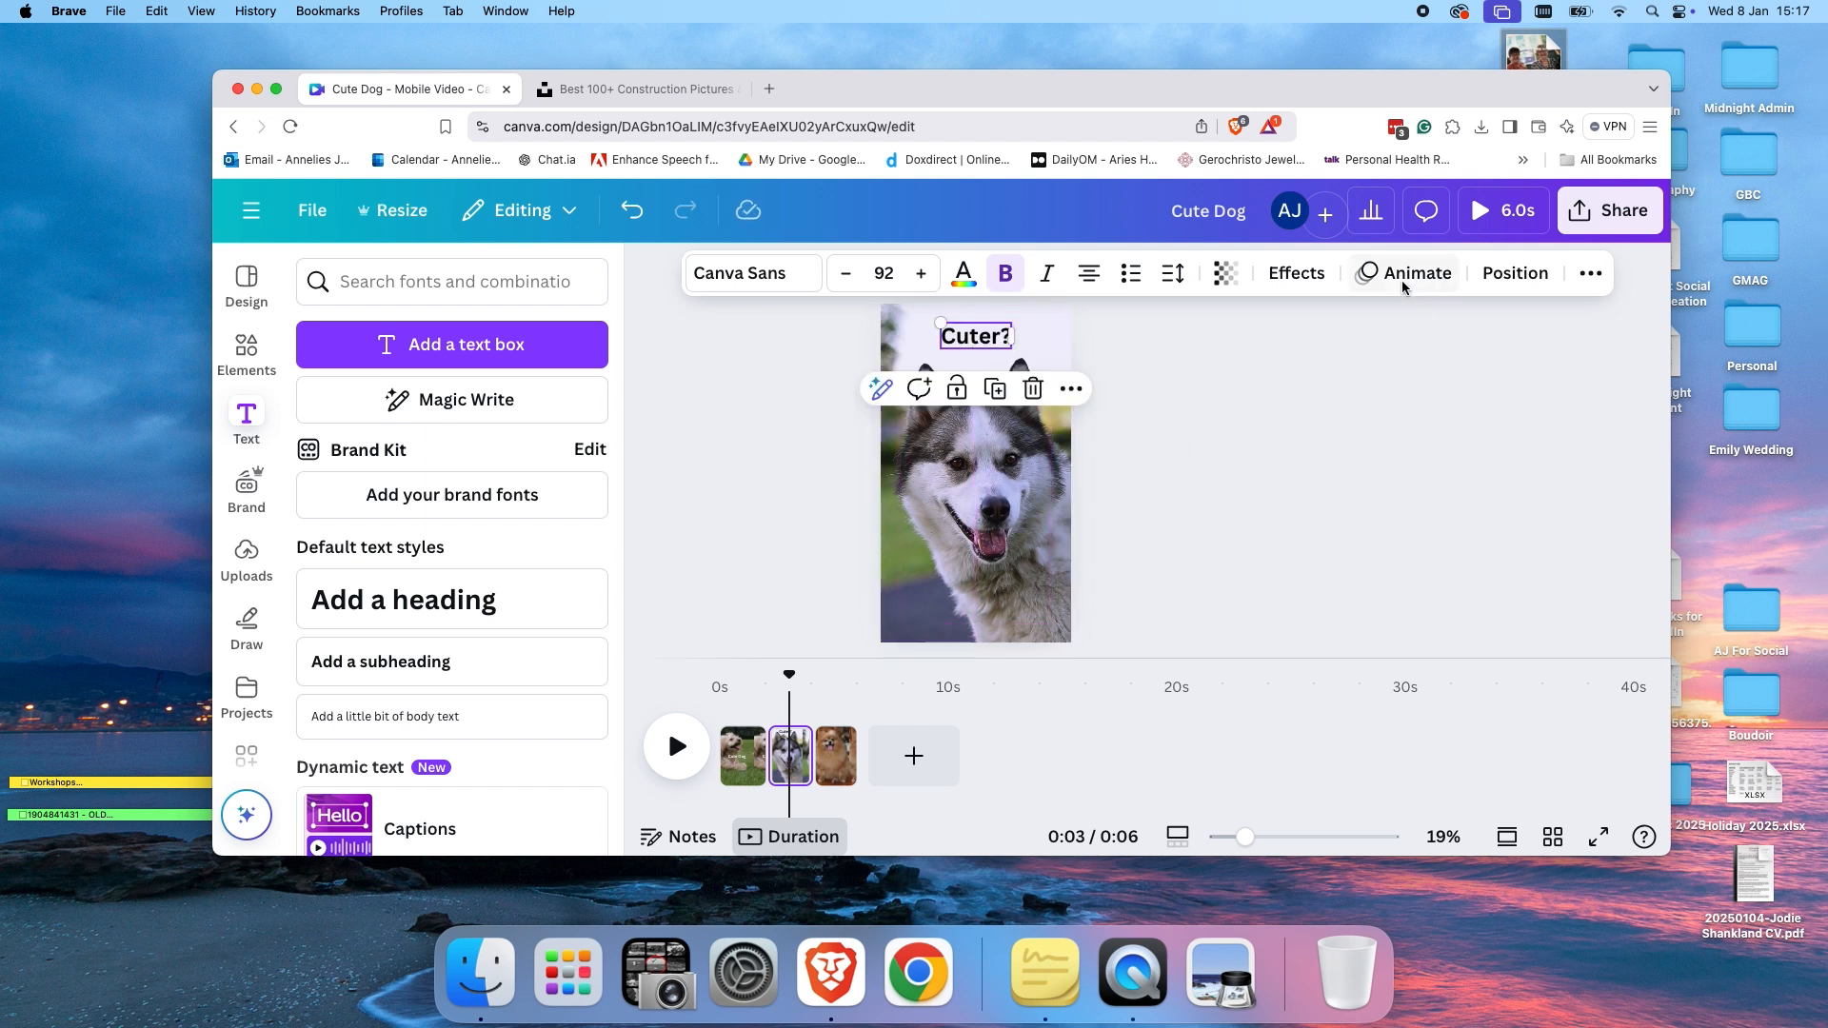
Apply the Shift animation to the Cuter? heading and play the video from the start.
left_click(1402, 283)
left_click(581, 666)
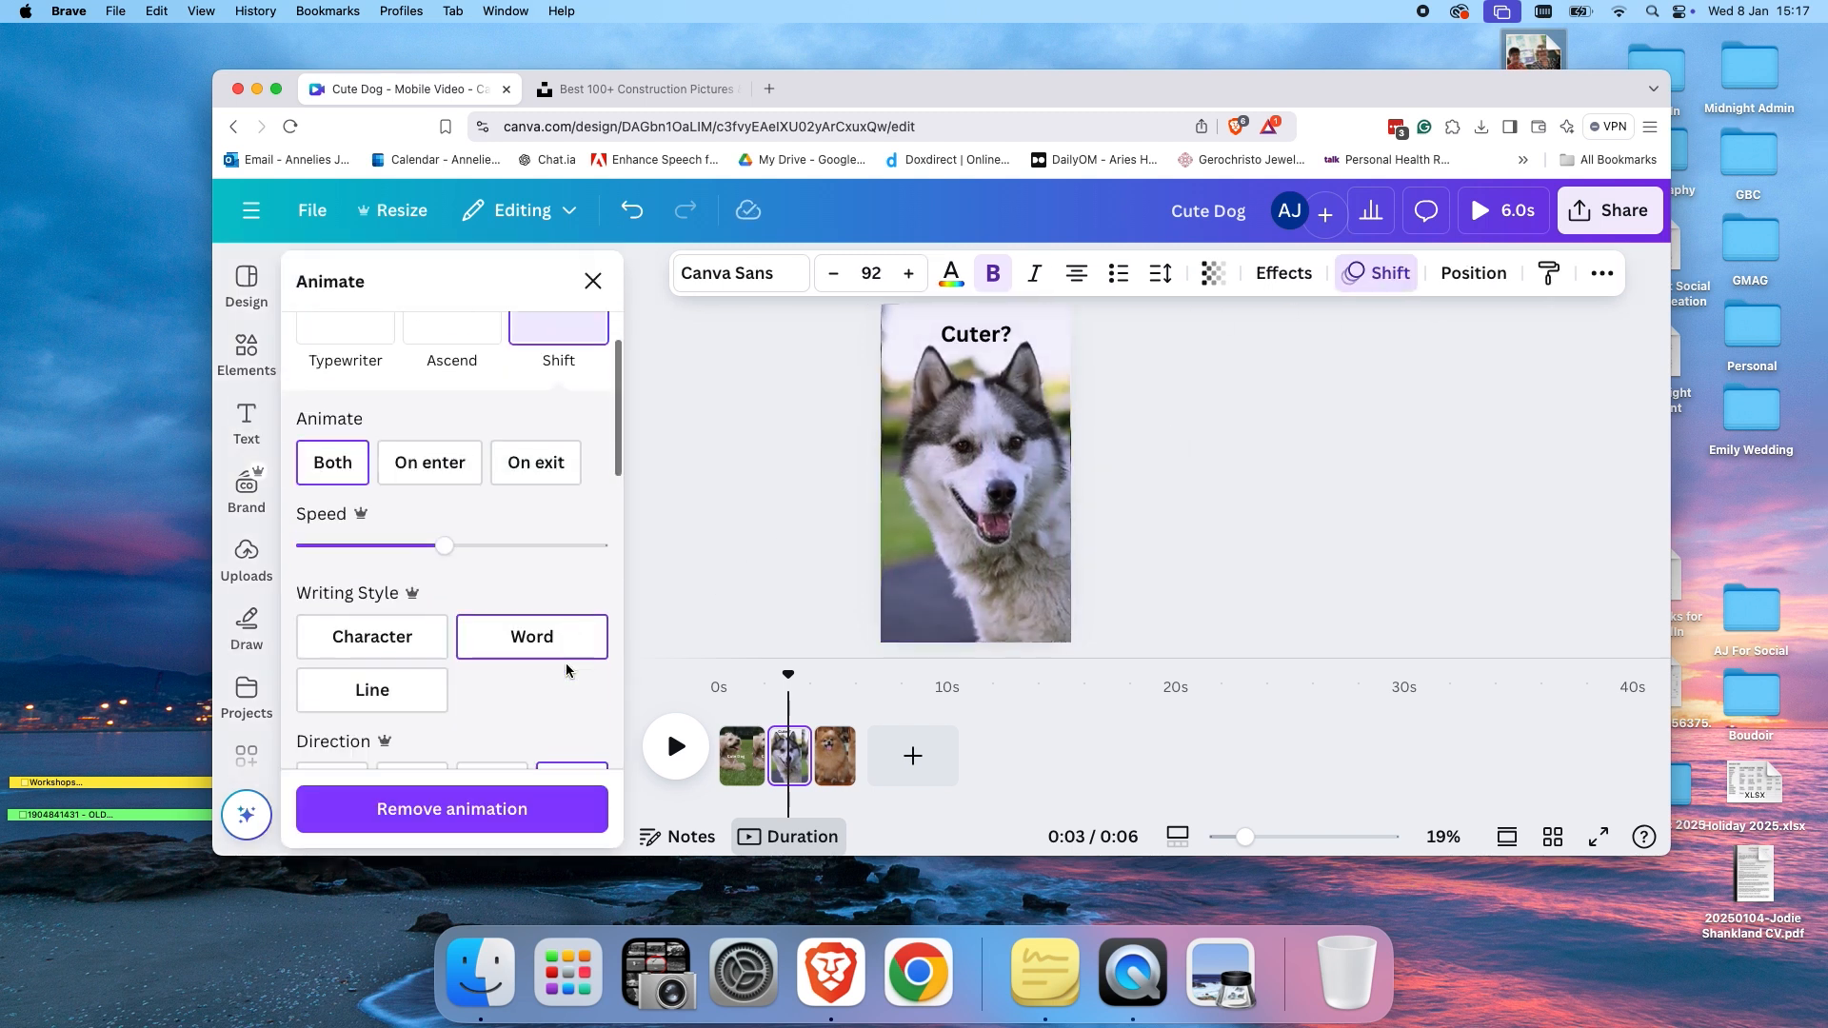
key("Escape")
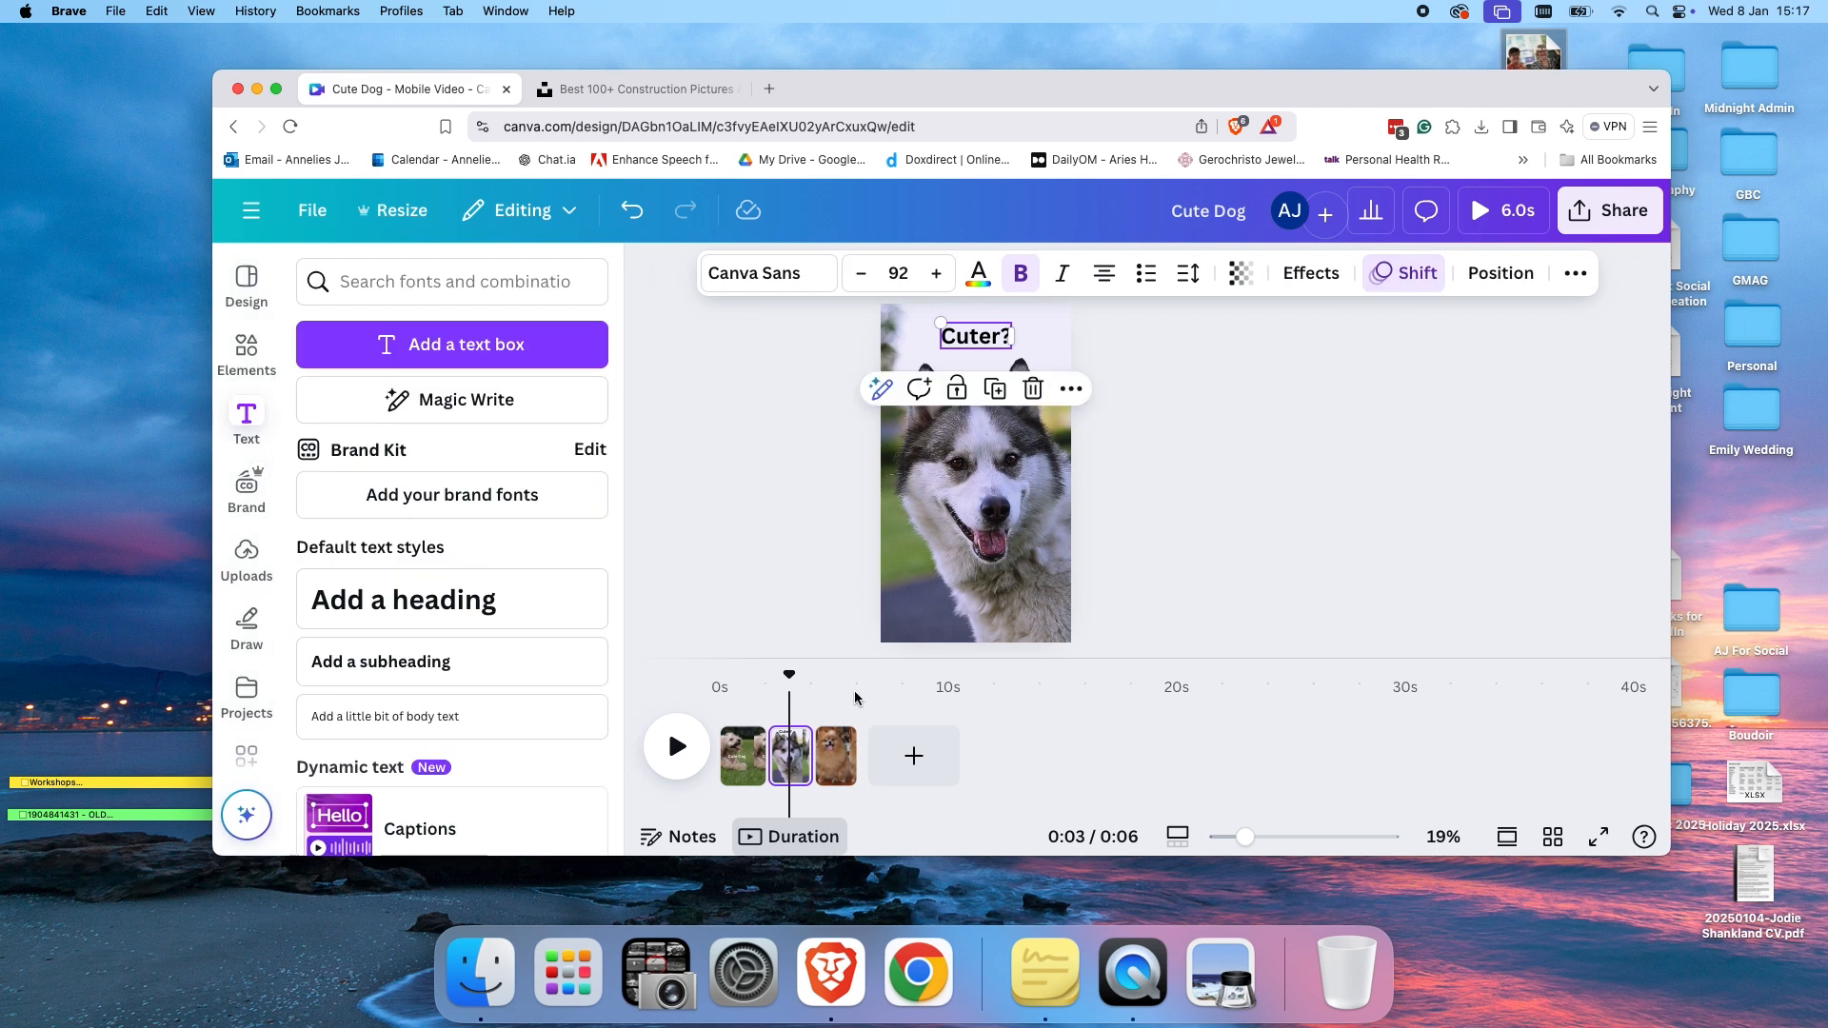
left_click_drag(793, 682, 701, 660)
key("space")
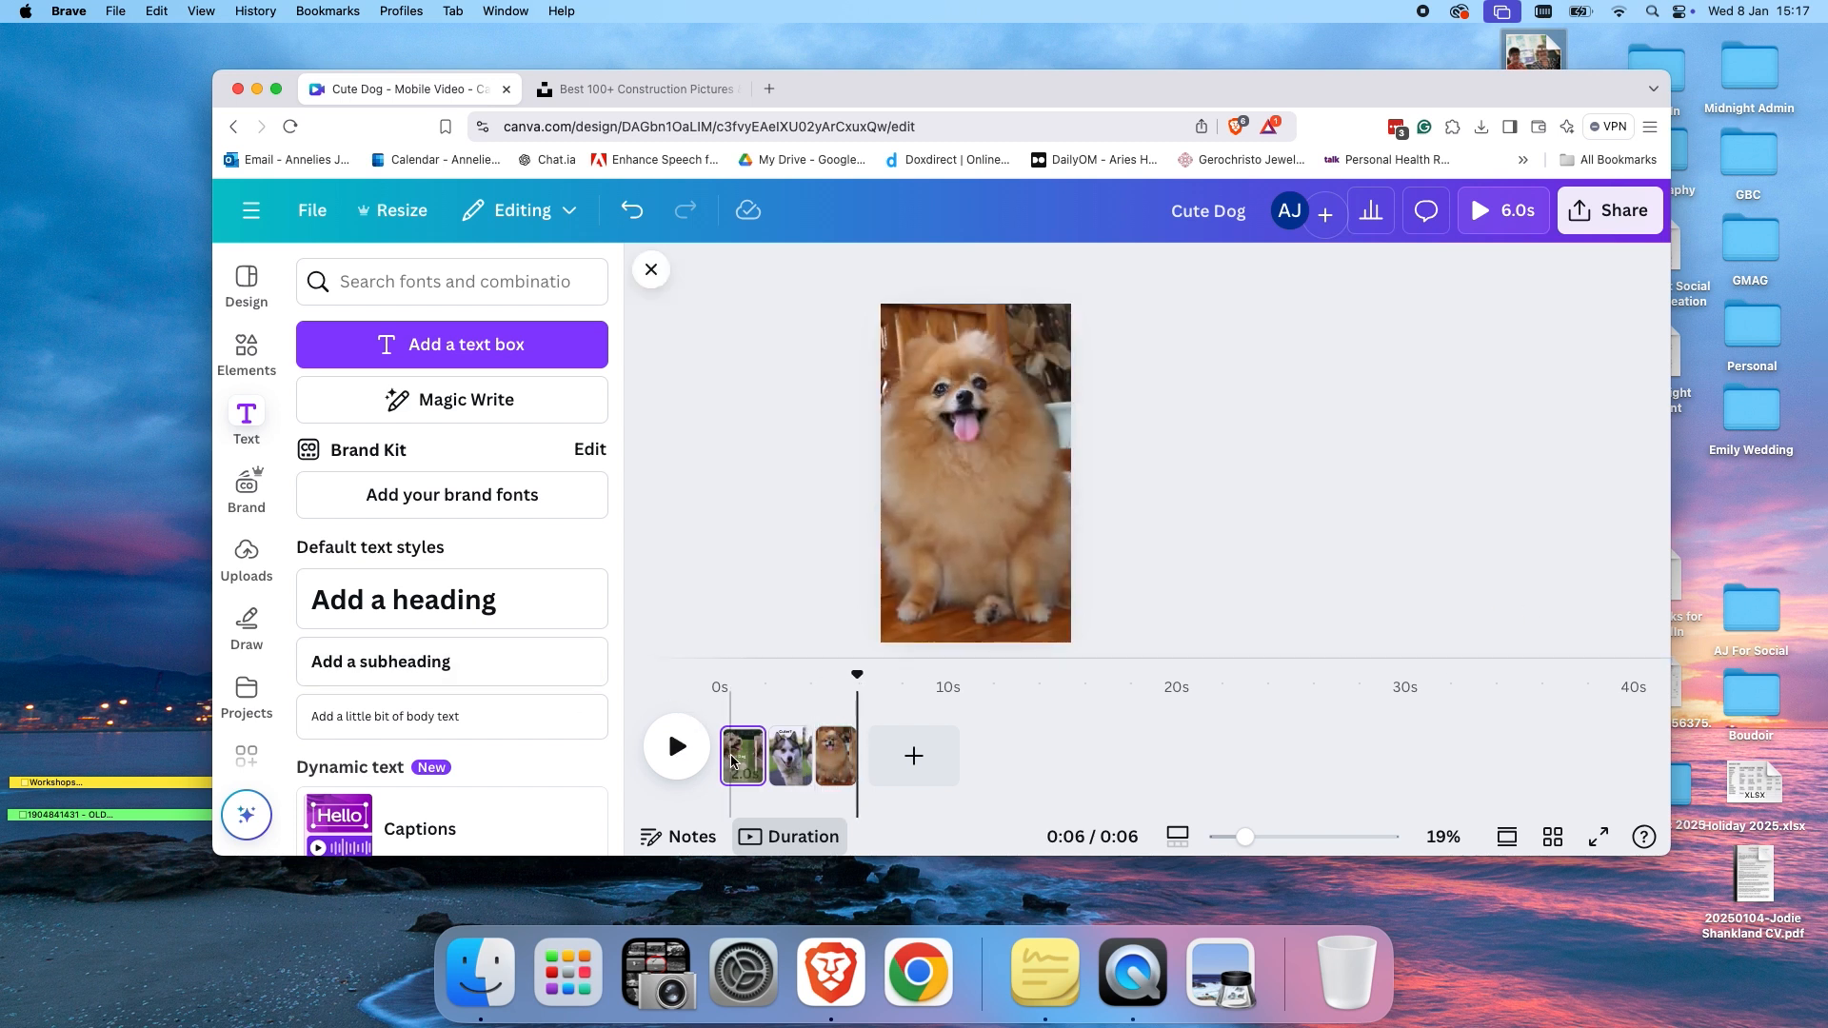
Search the elements for jazz audio and add the Whisky on the Rocks track to the video.
left_click(242, 354)
left_click(386, 294)
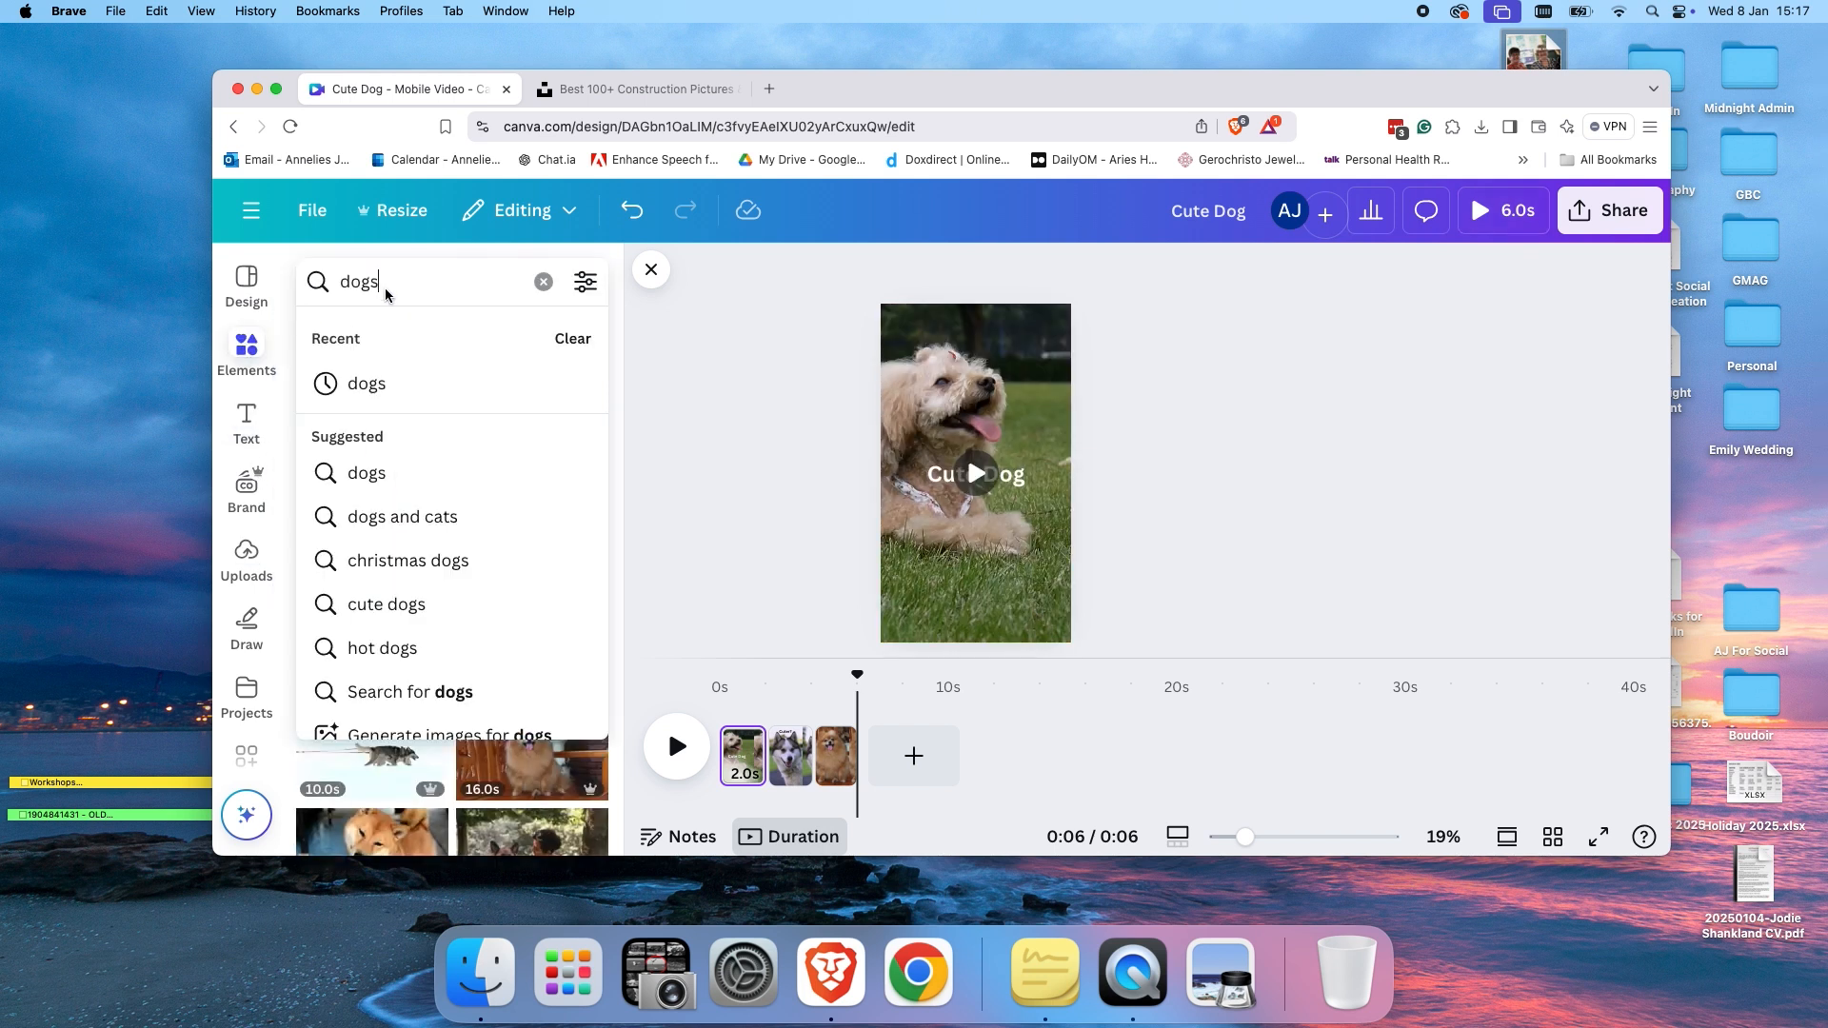
left_click(541, 281)
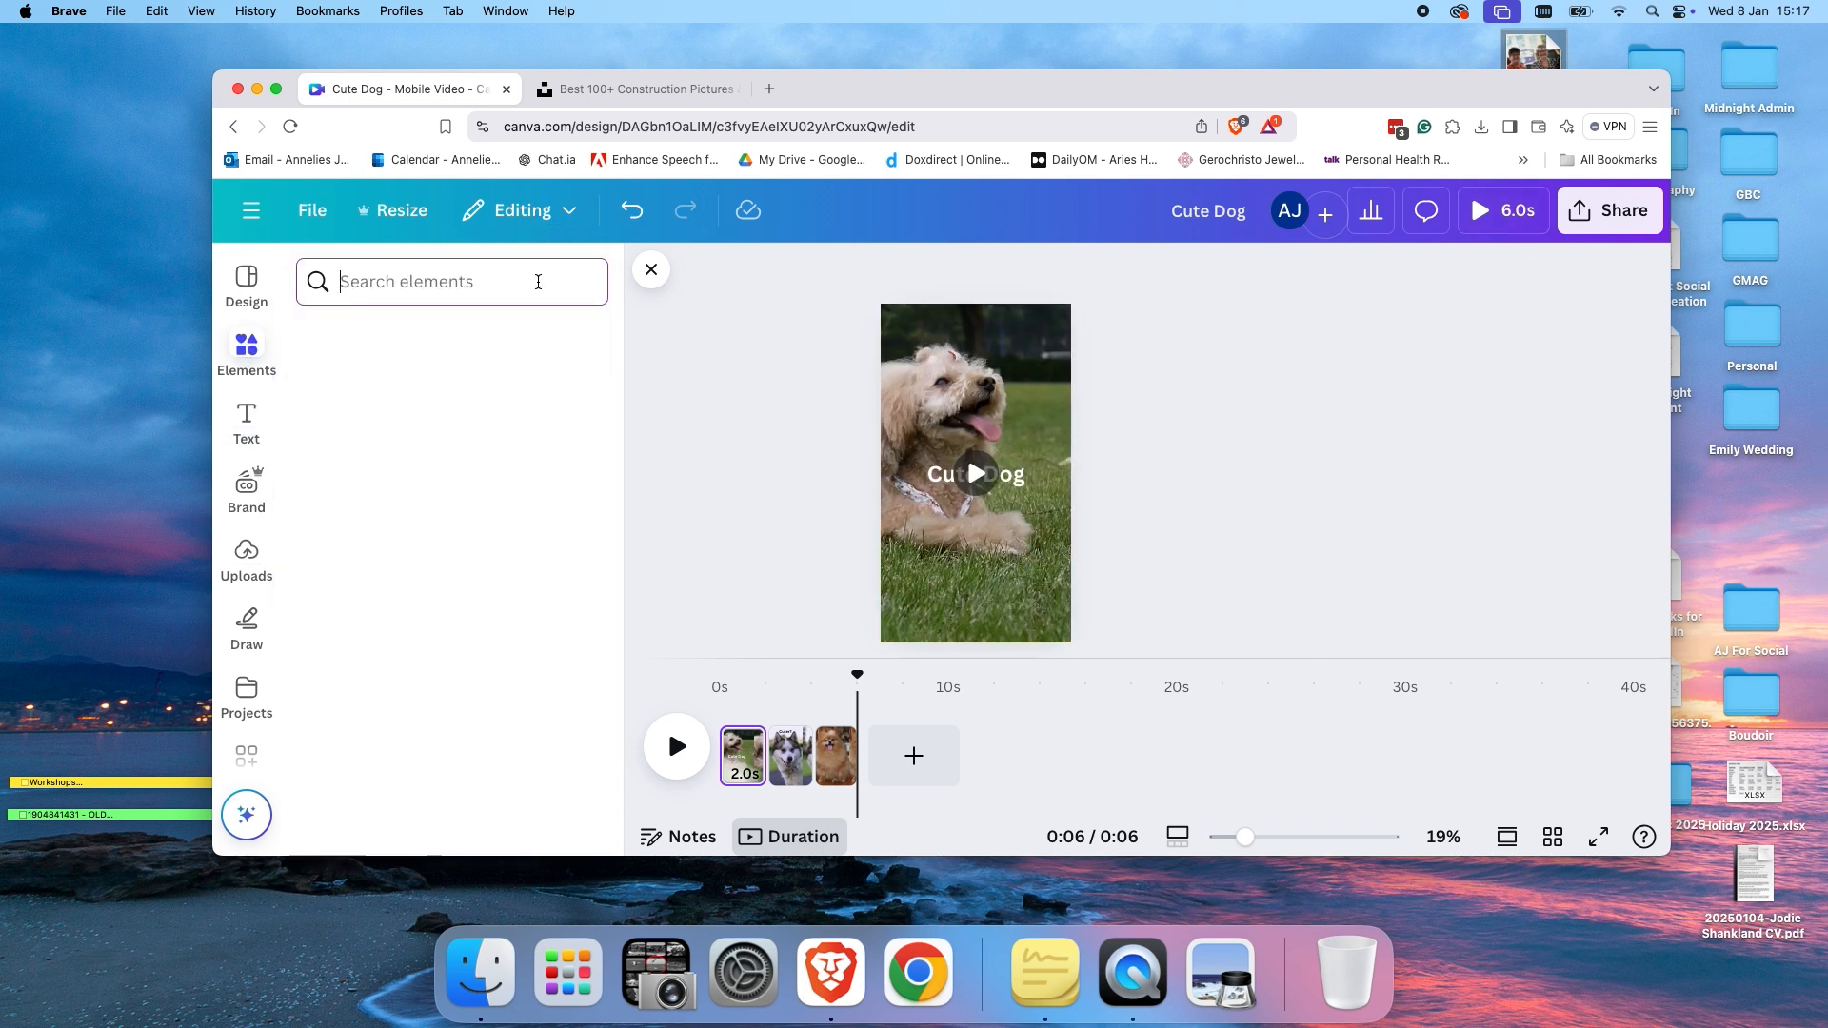
left_click(405, 282)
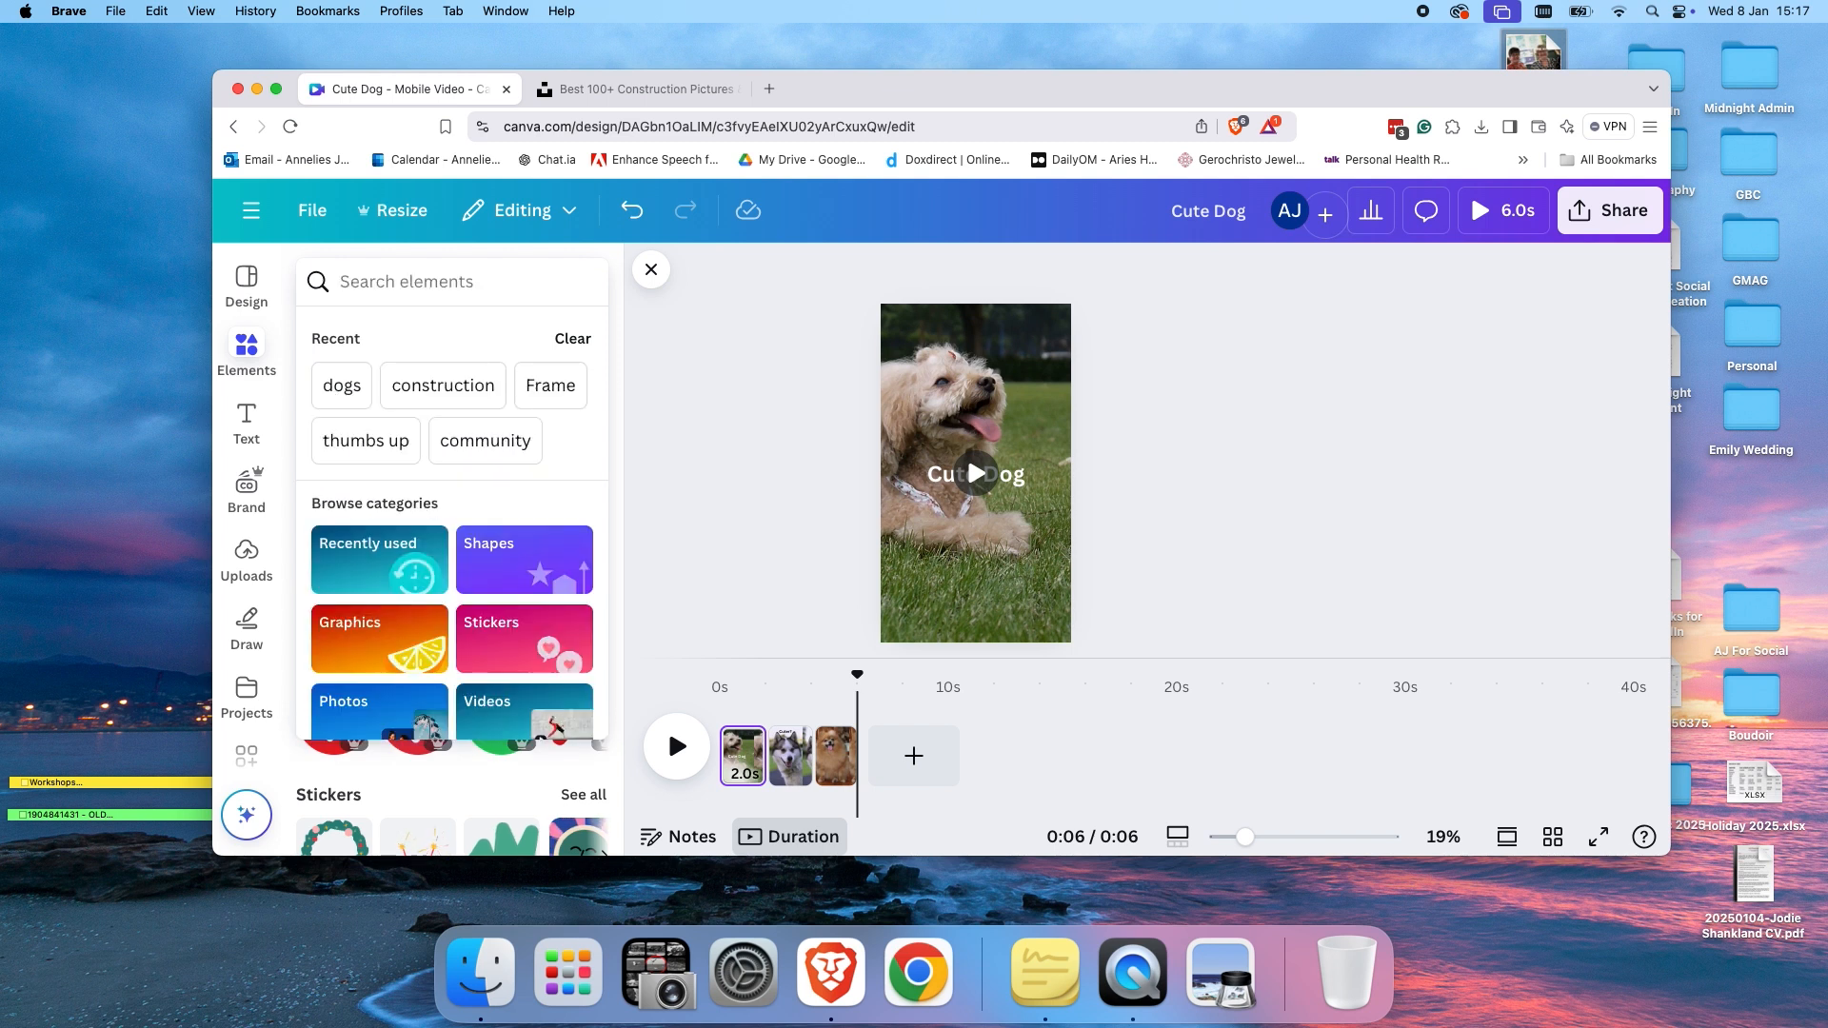
type("jazz")
key("Return")
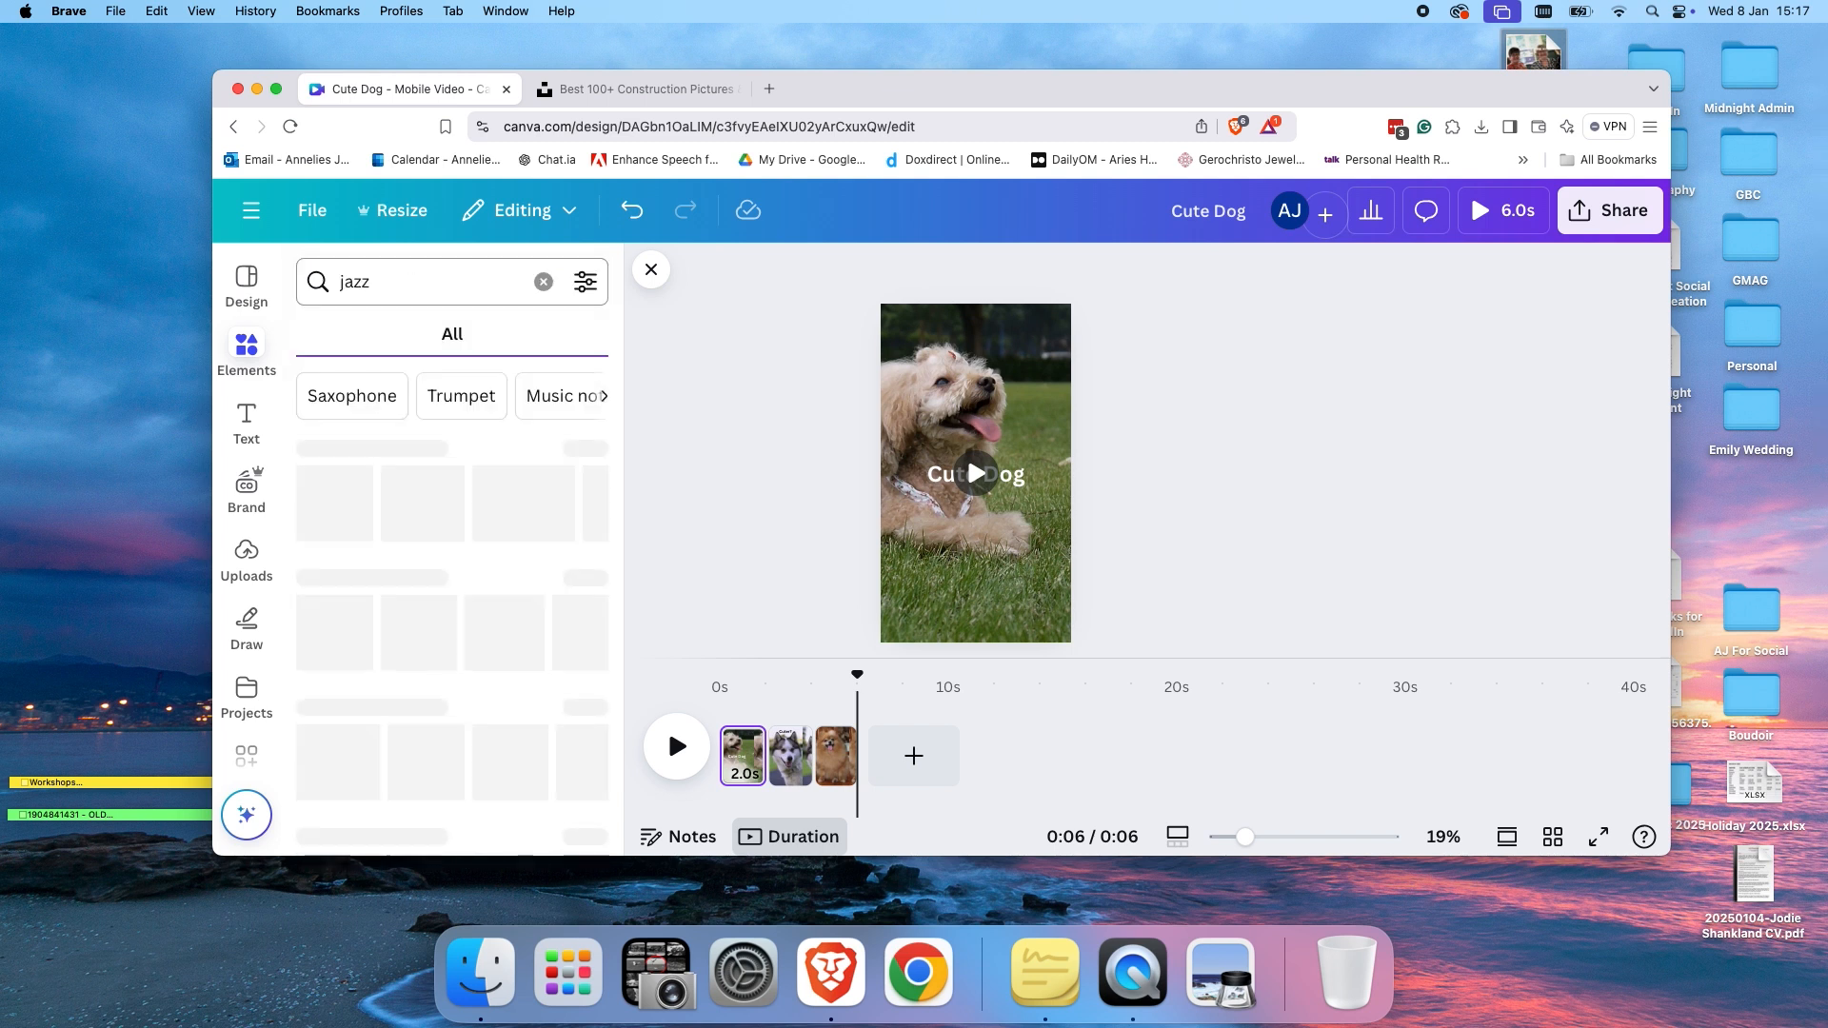
left_click(431, 349)
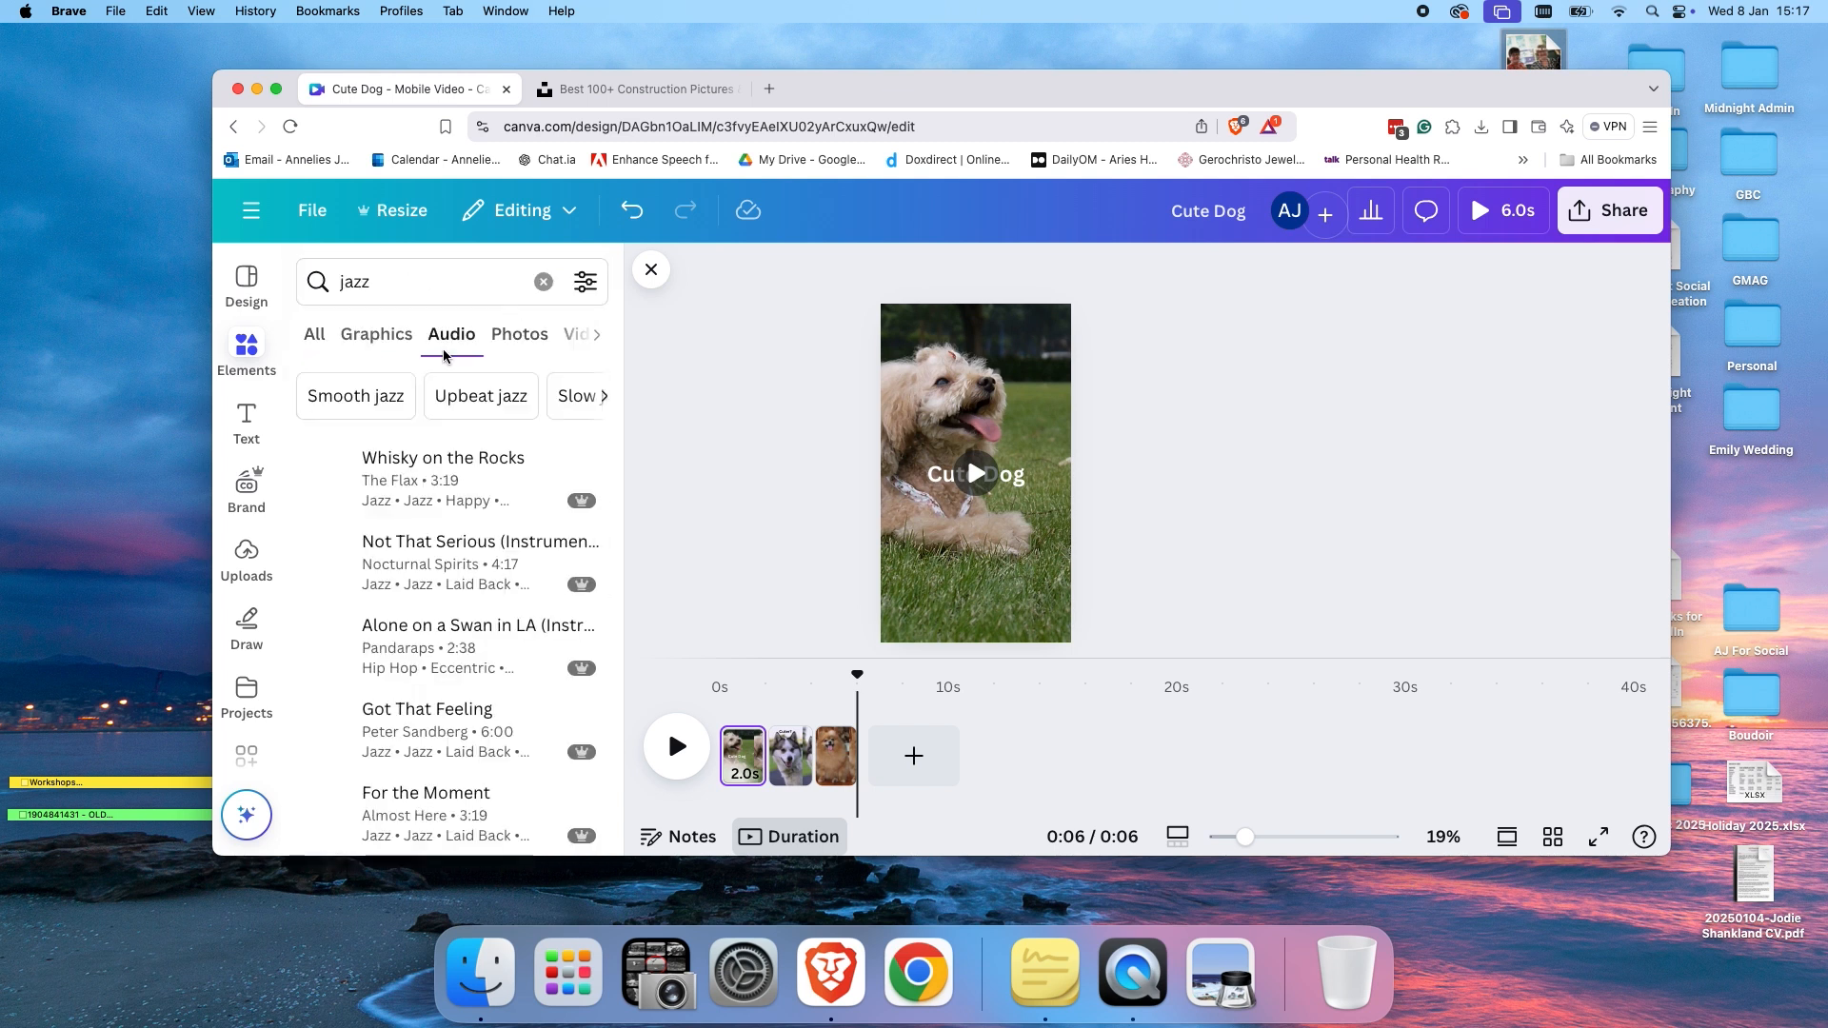
left_click_drag(408, 482, 719, 793)
left_click(801, 795)
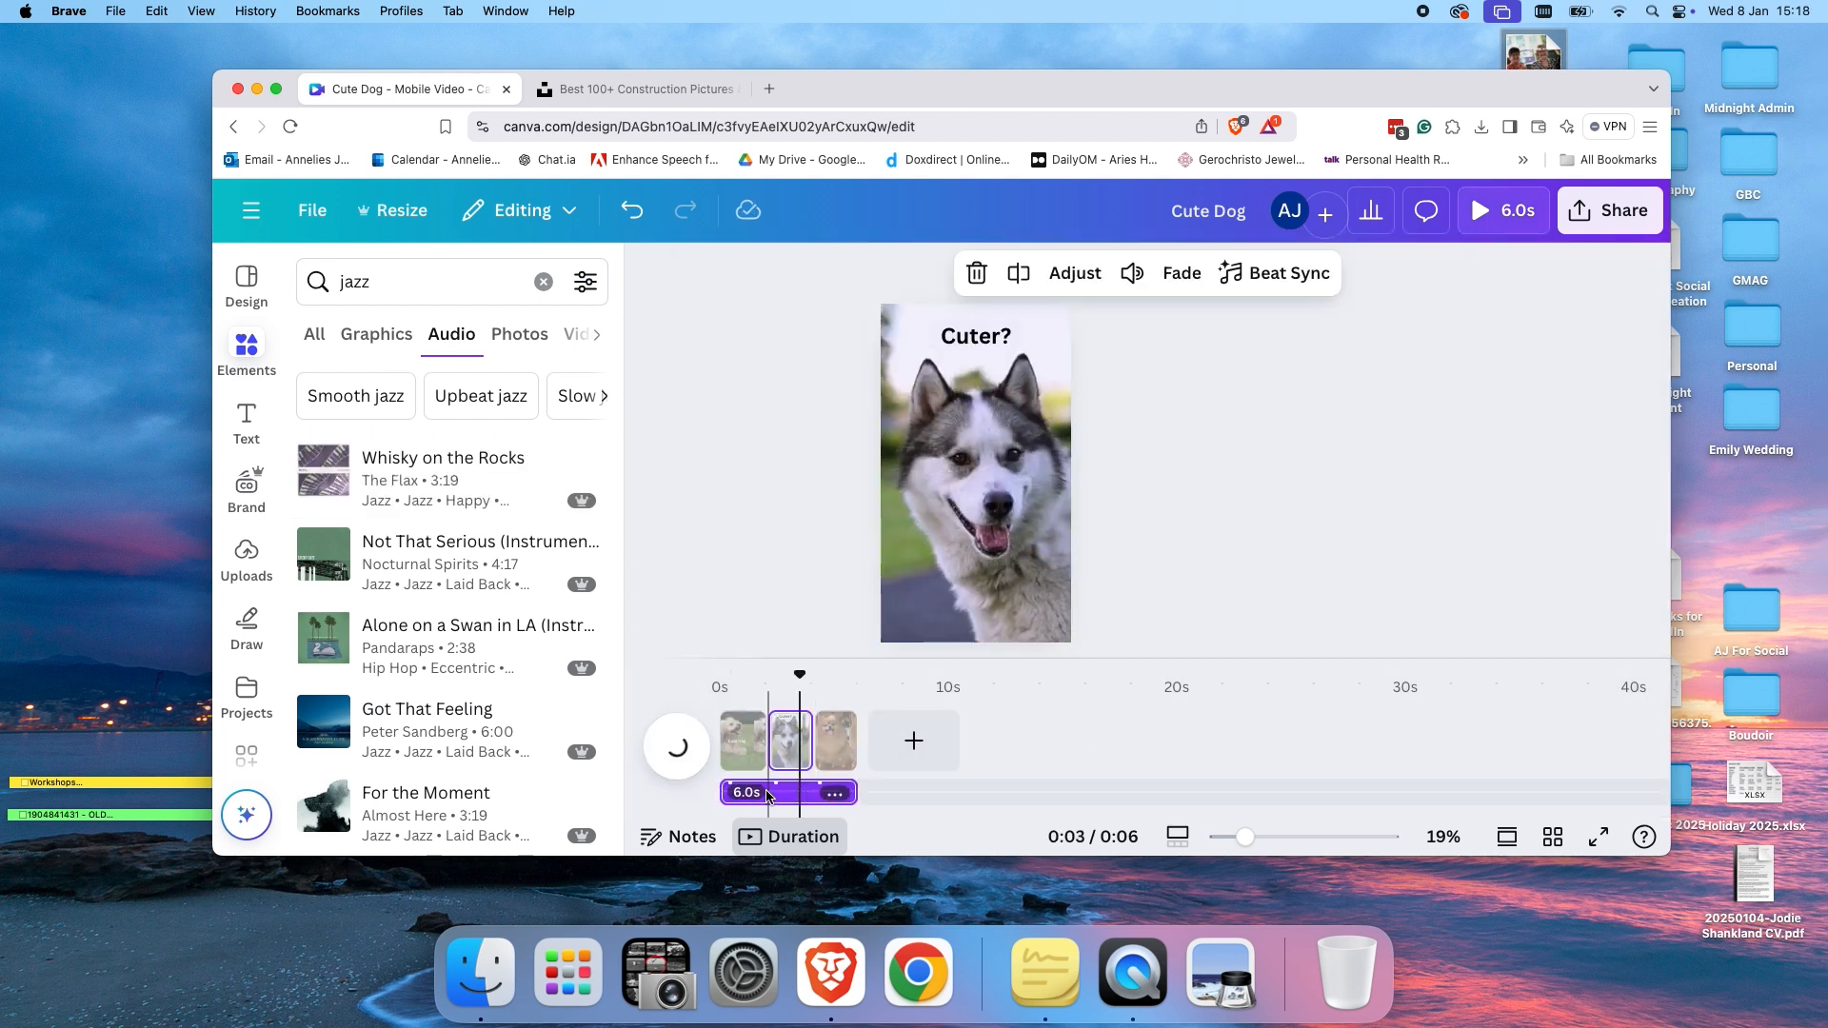
Adjust the Whisky on the Rocks audio track's placement in the Cute Dog video timeline.
left_click_drag(850, 798, 774, 798)
left_click_drag(474, 750, 833, 774)
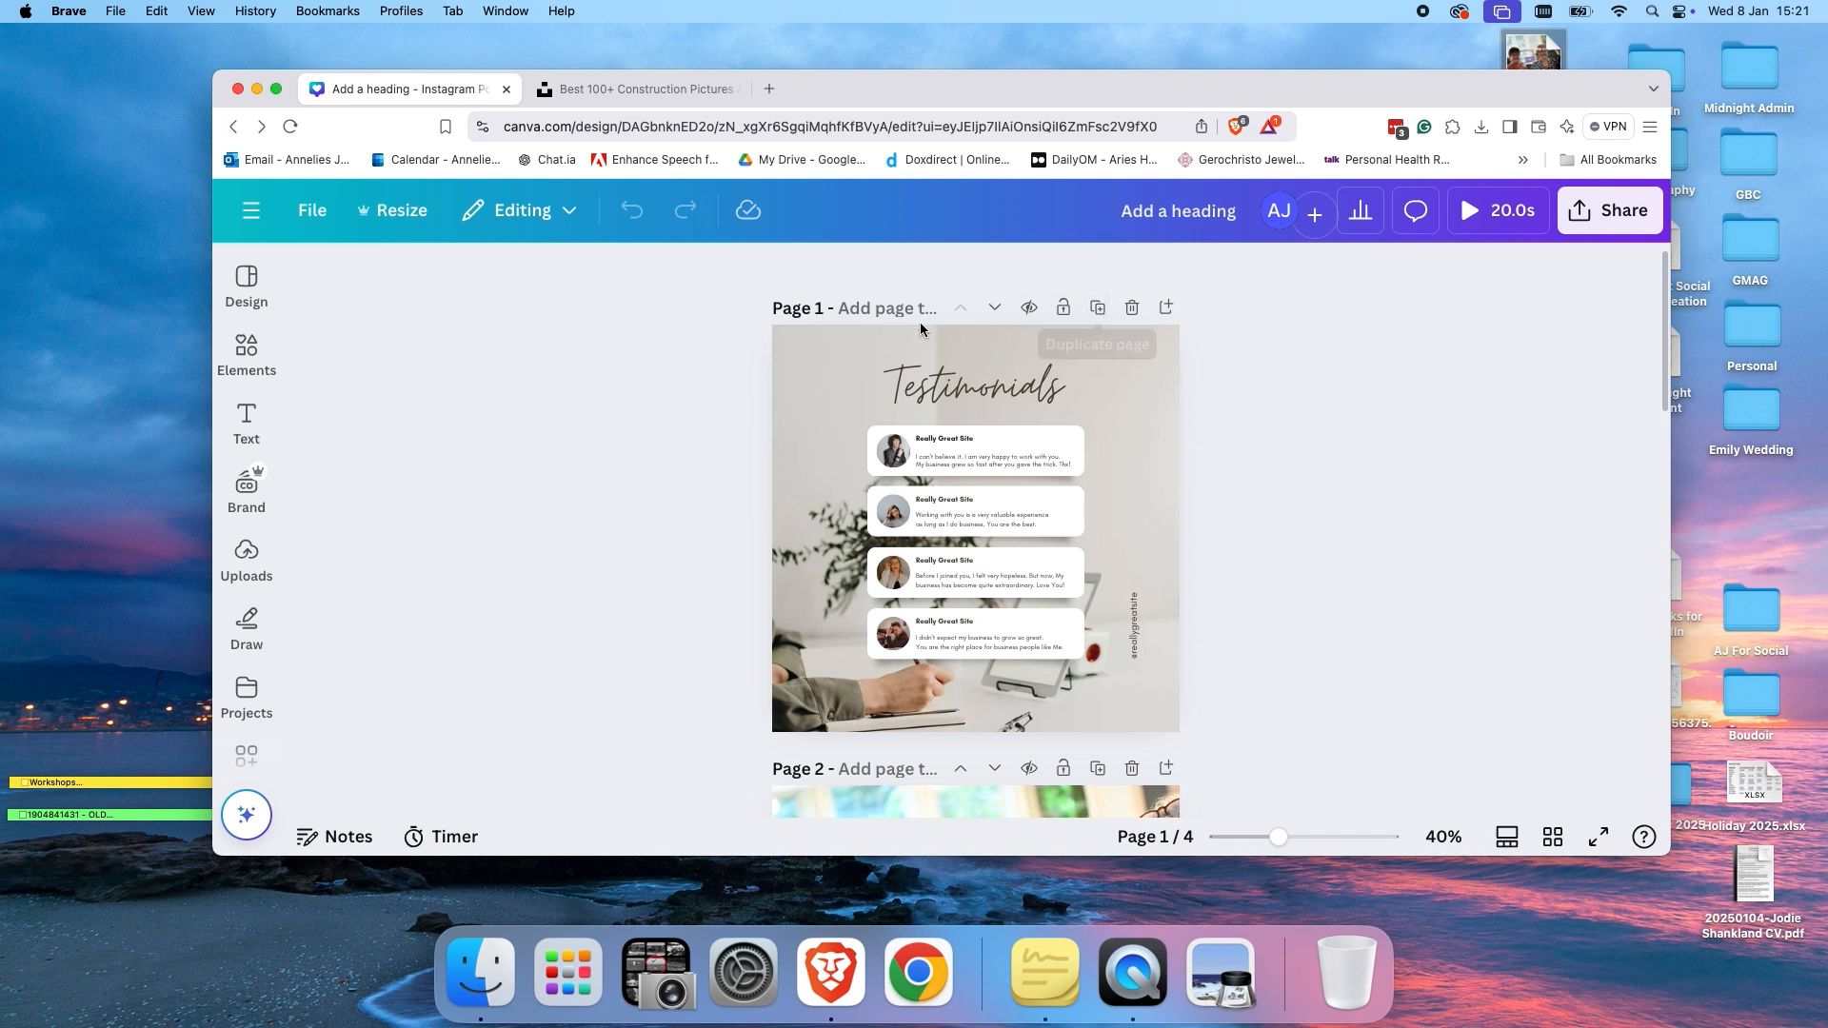
Add a blank page after the Testimonials page in the Instagram post design.
left_click(1100, 309)
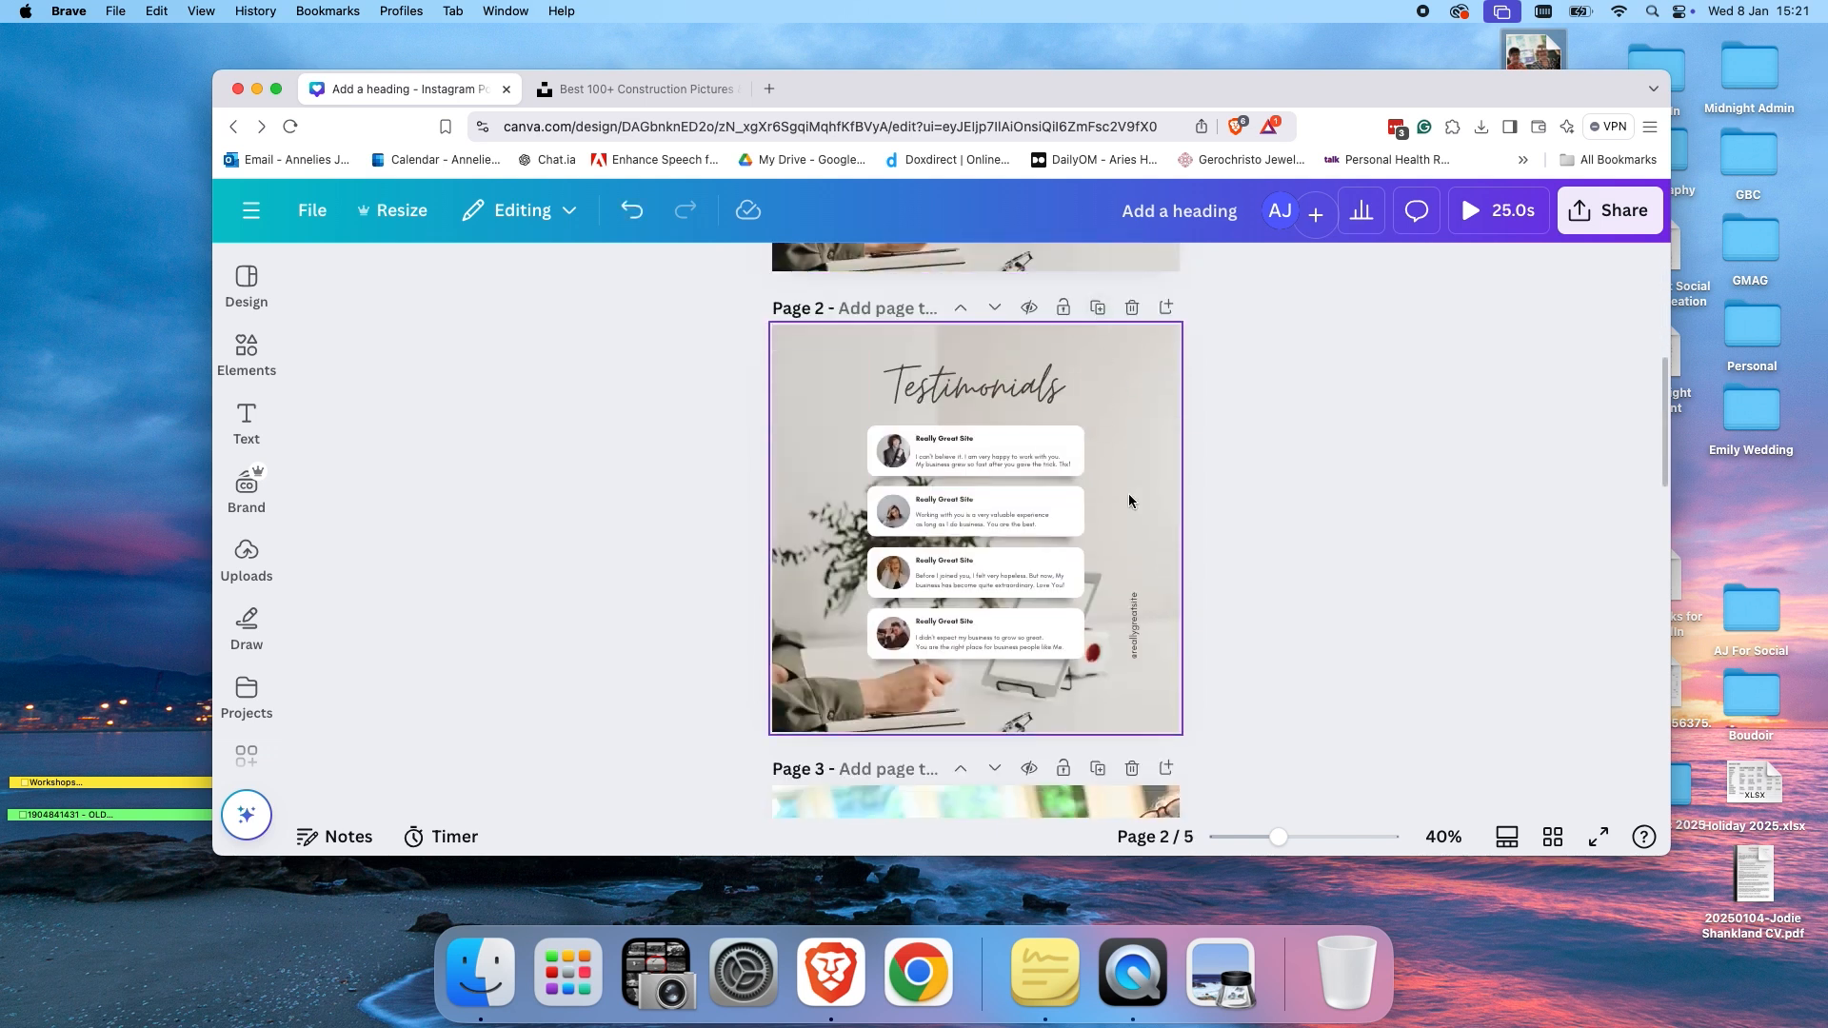
left_click(1131, 308)
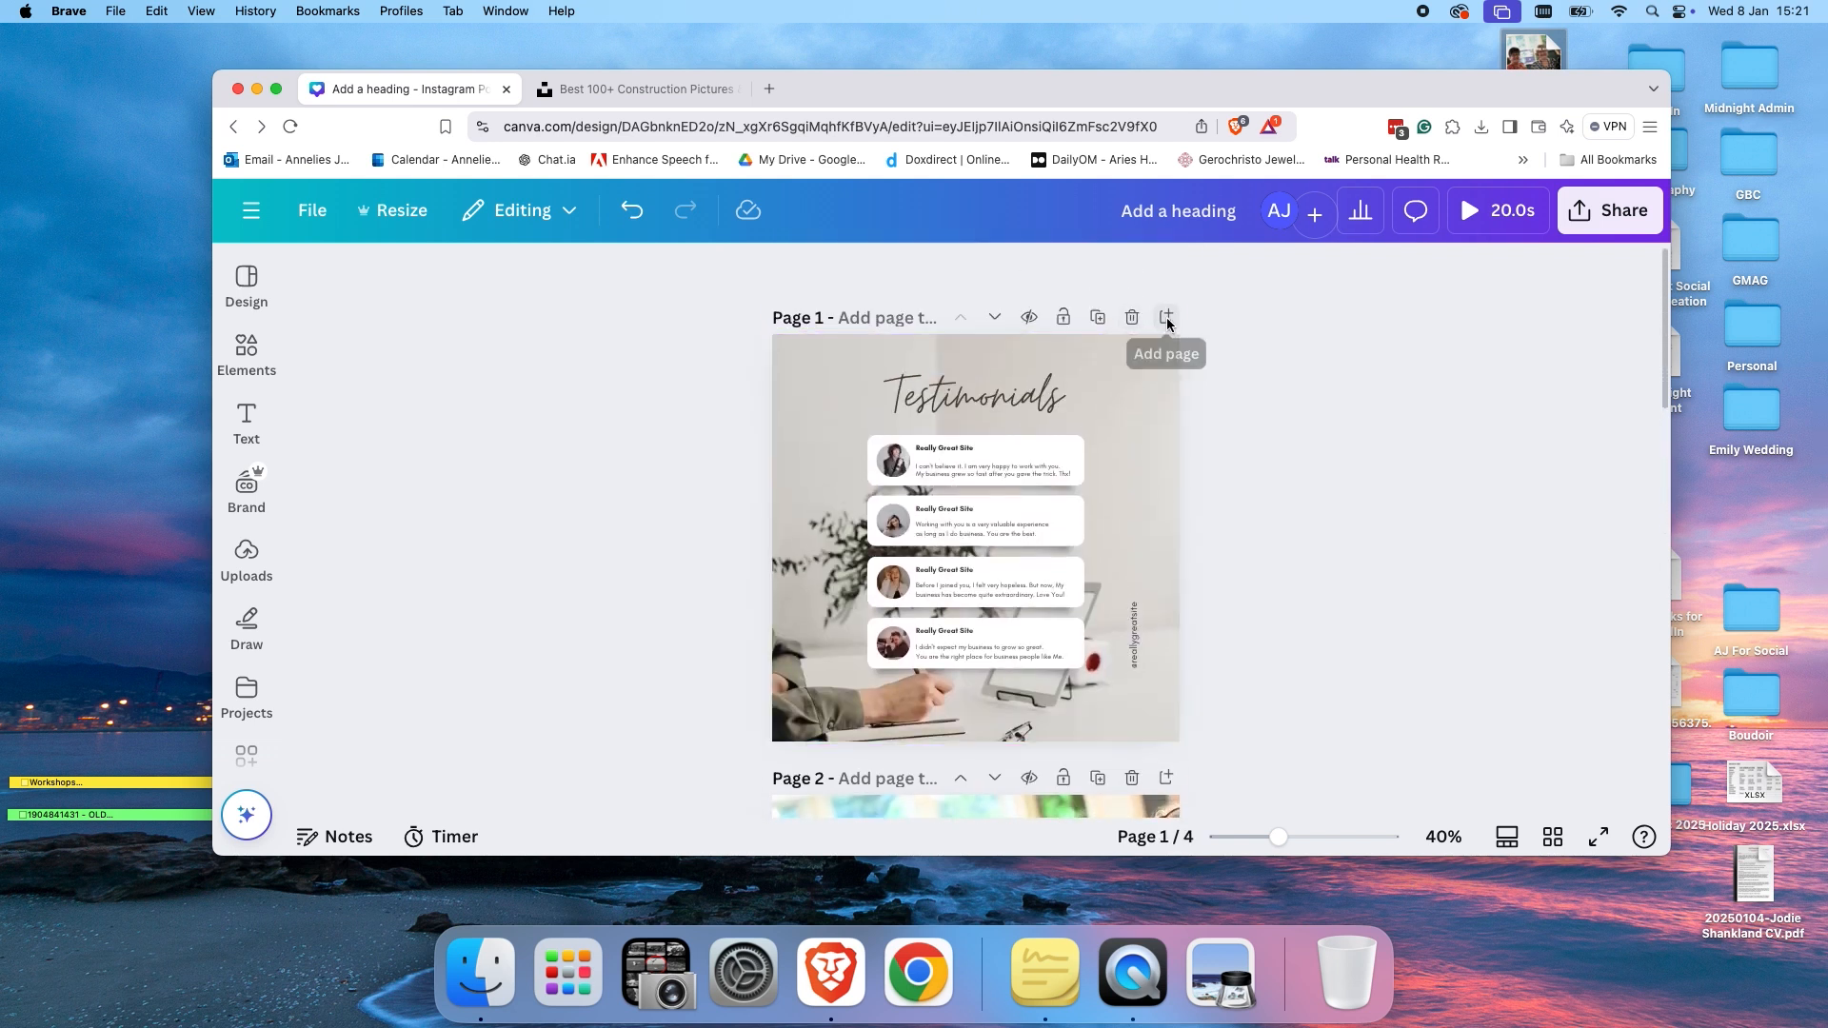
left_click(1167, 321)
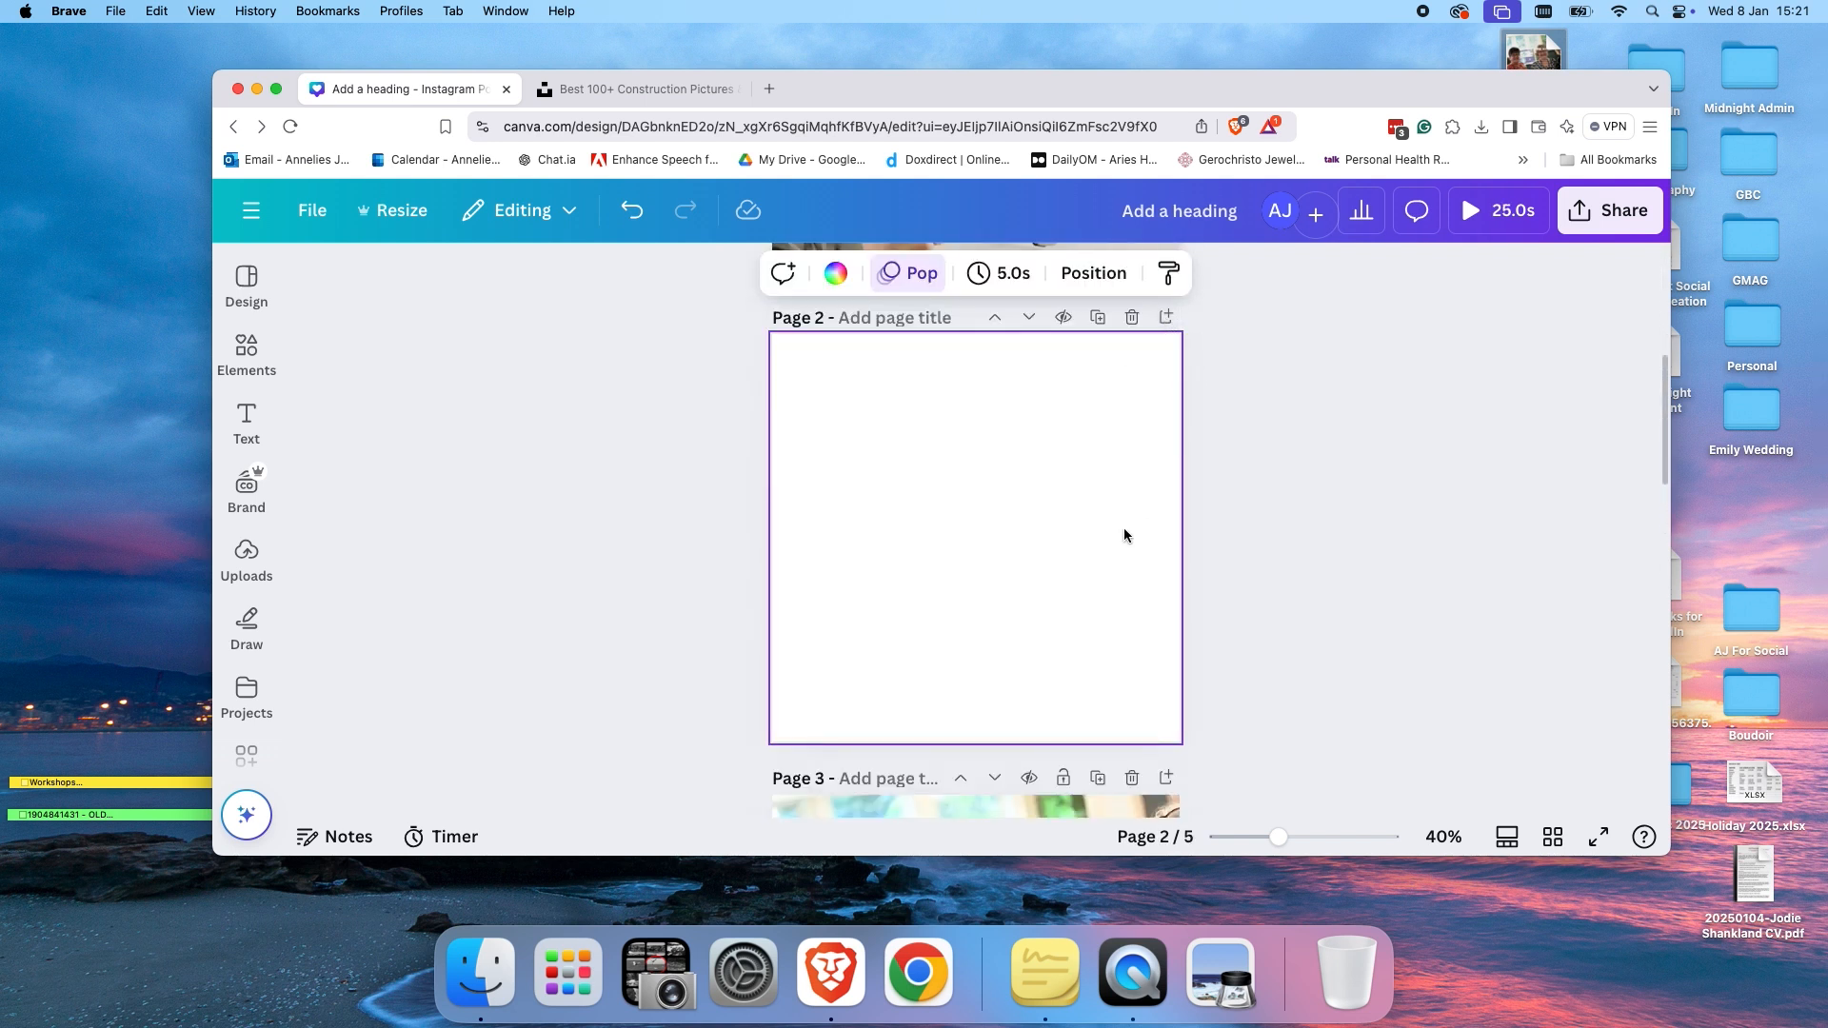
scroll(1123, 527, "up", 5)
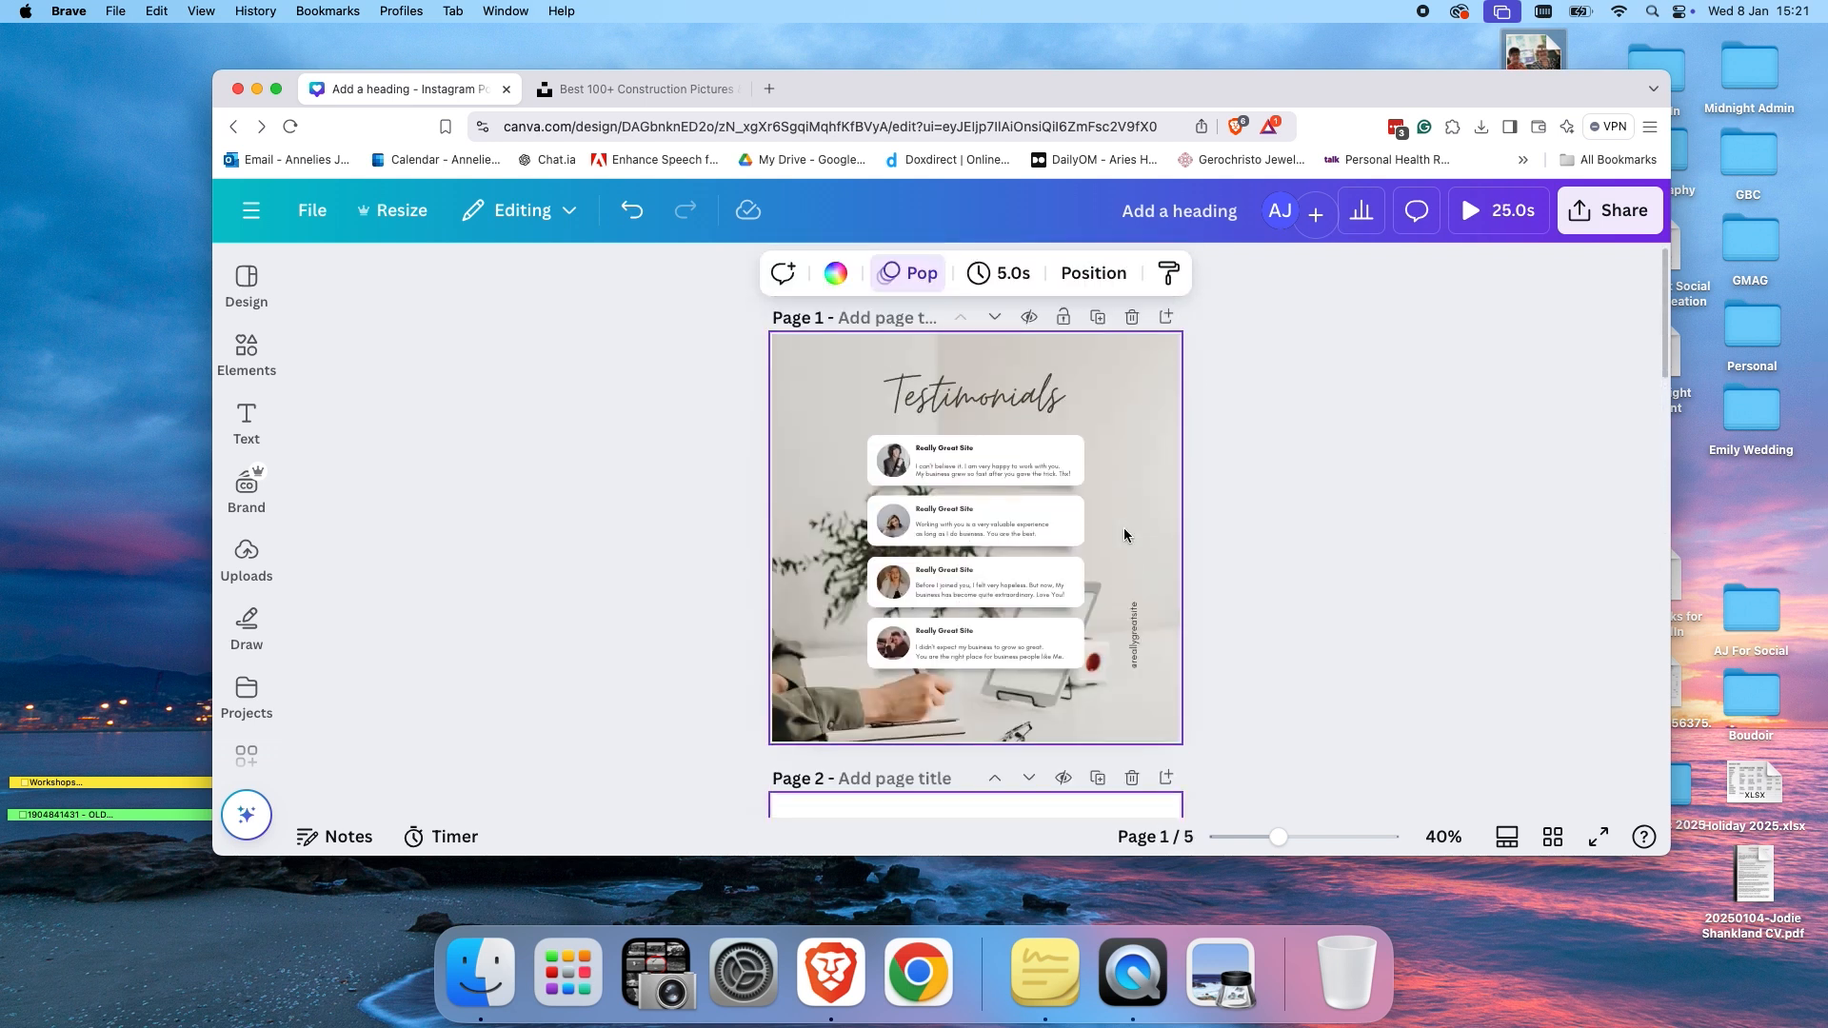
Return to the Canva home page and open the S+H print ready design from the recent designs.
left_click(245, 209)
left_click(252, 226)
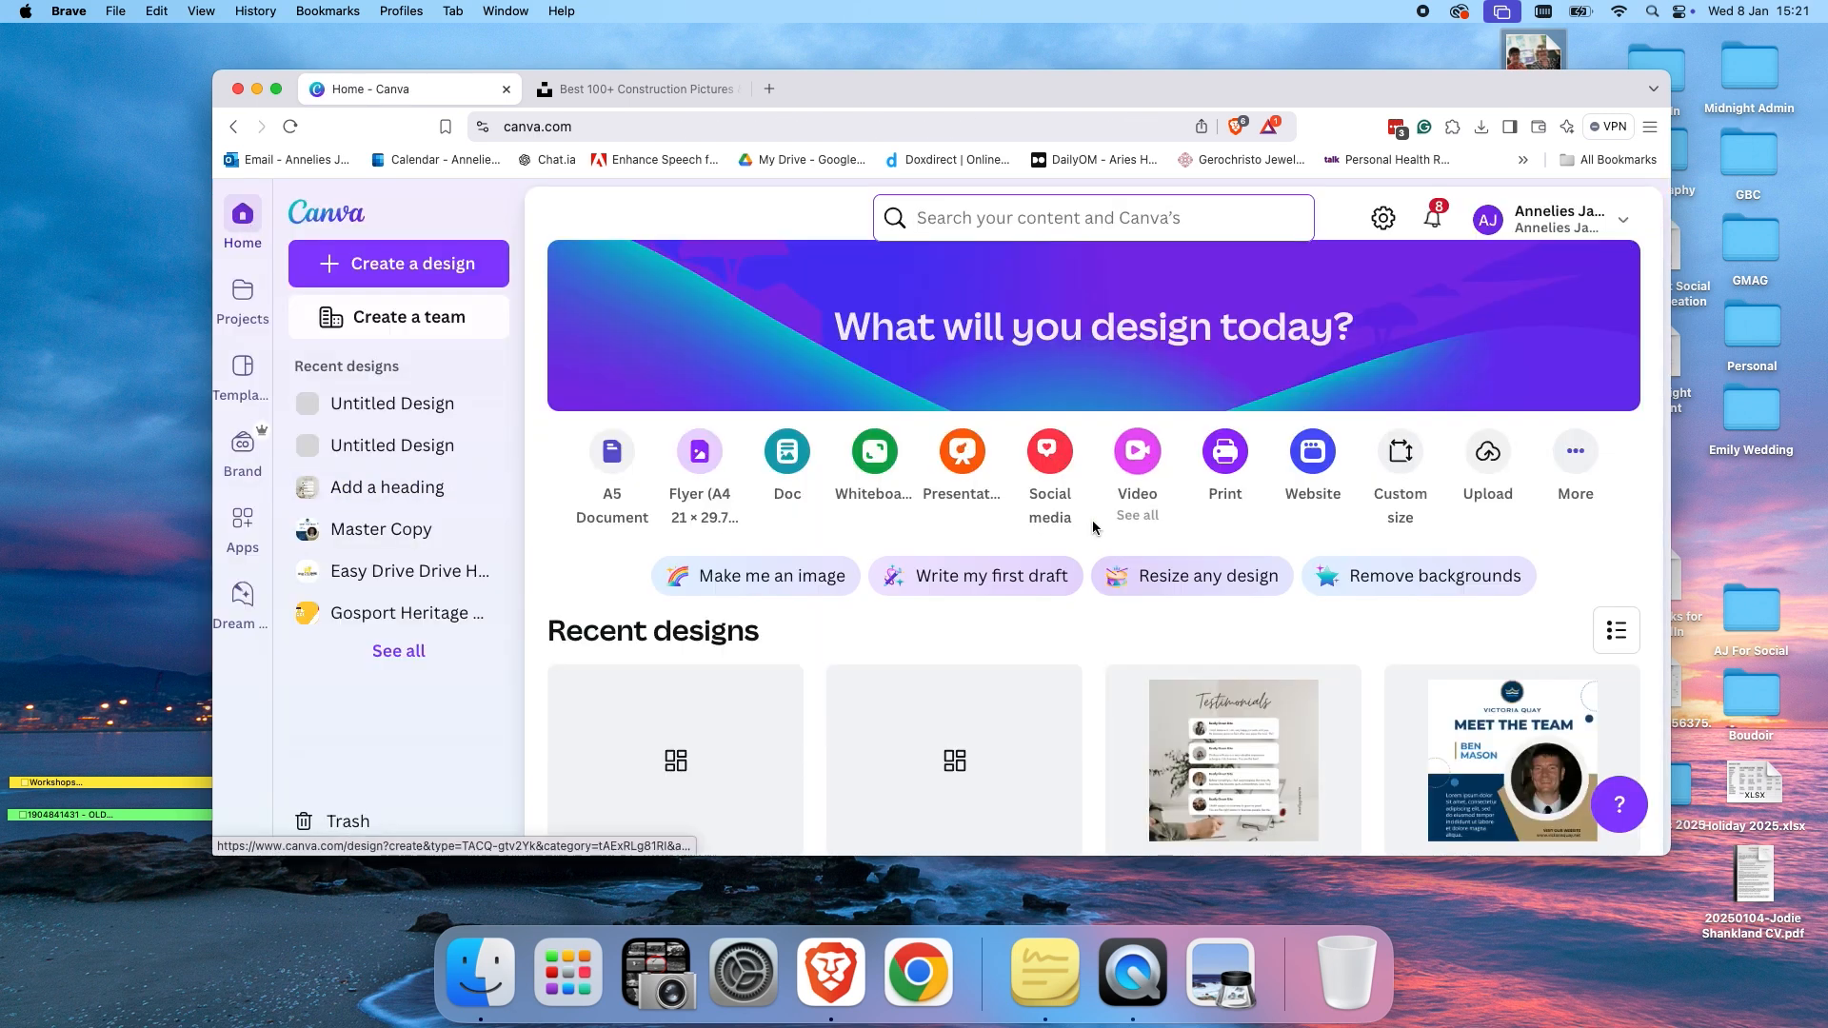
scroll(1093, 520, "down", 10)
scroll(1093, 527, "down", 15)
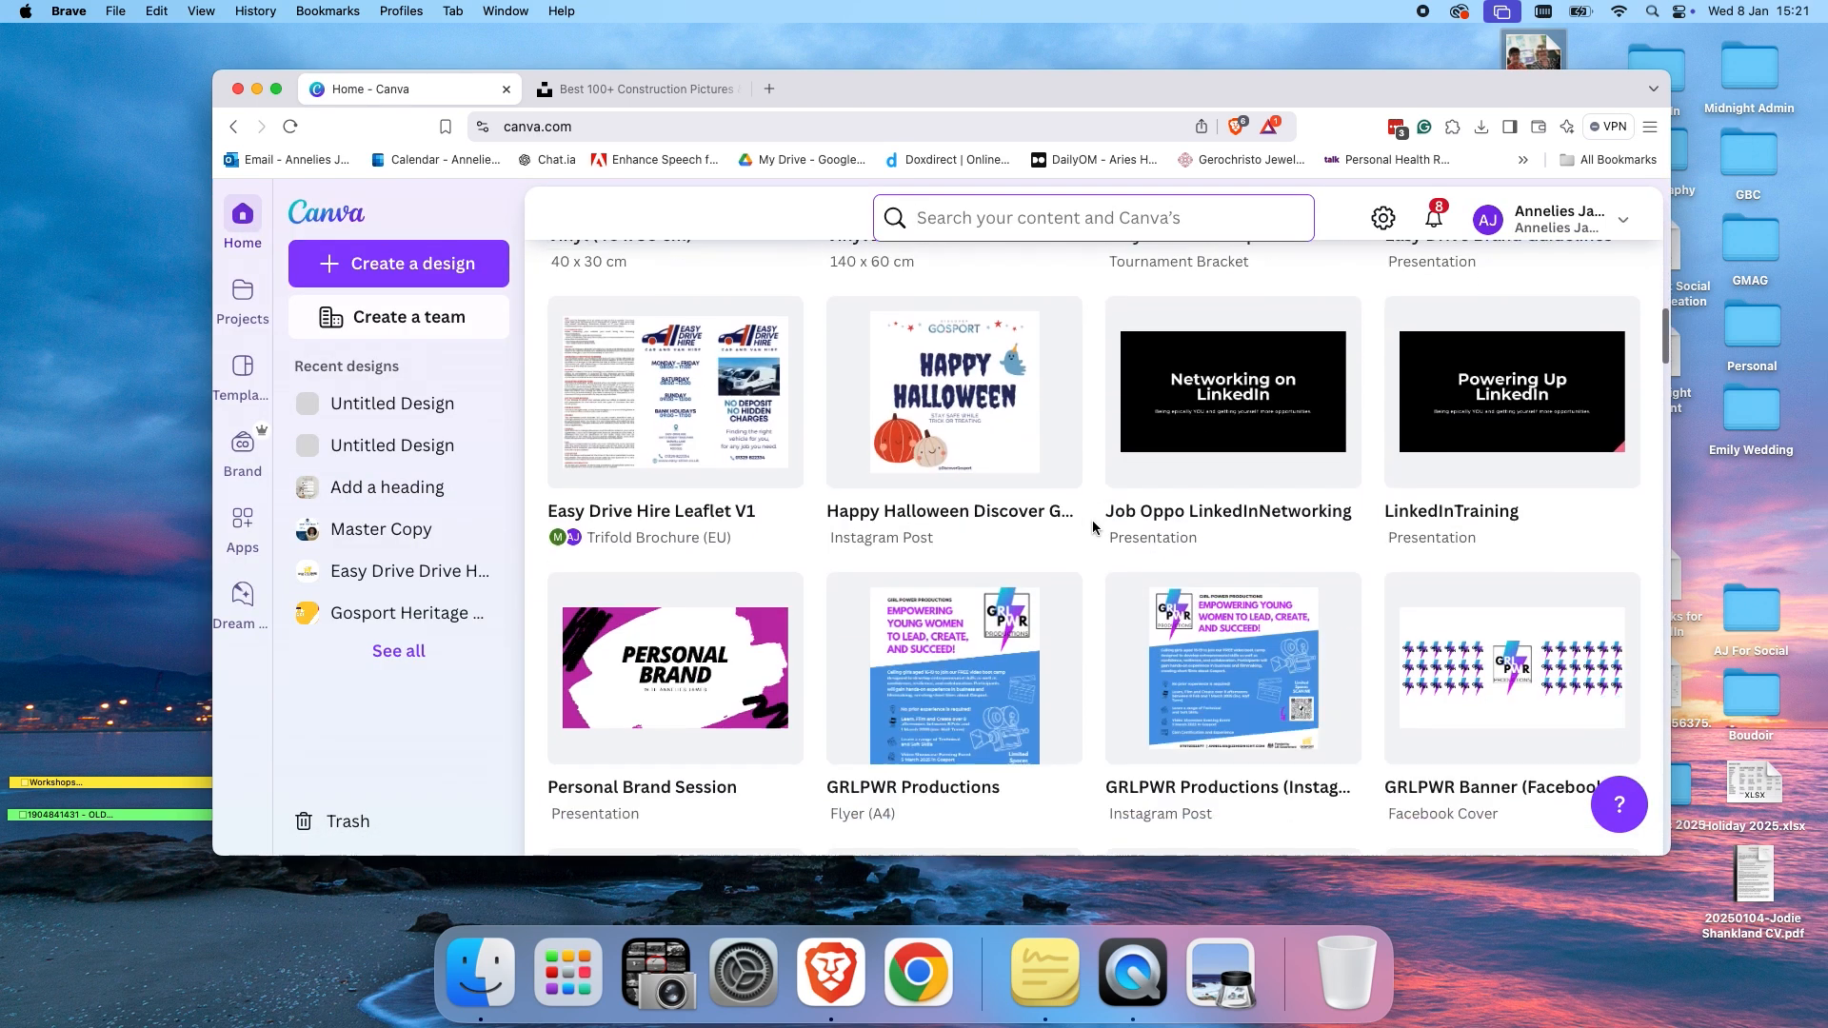
scroll(1093, 525, "down", 15)
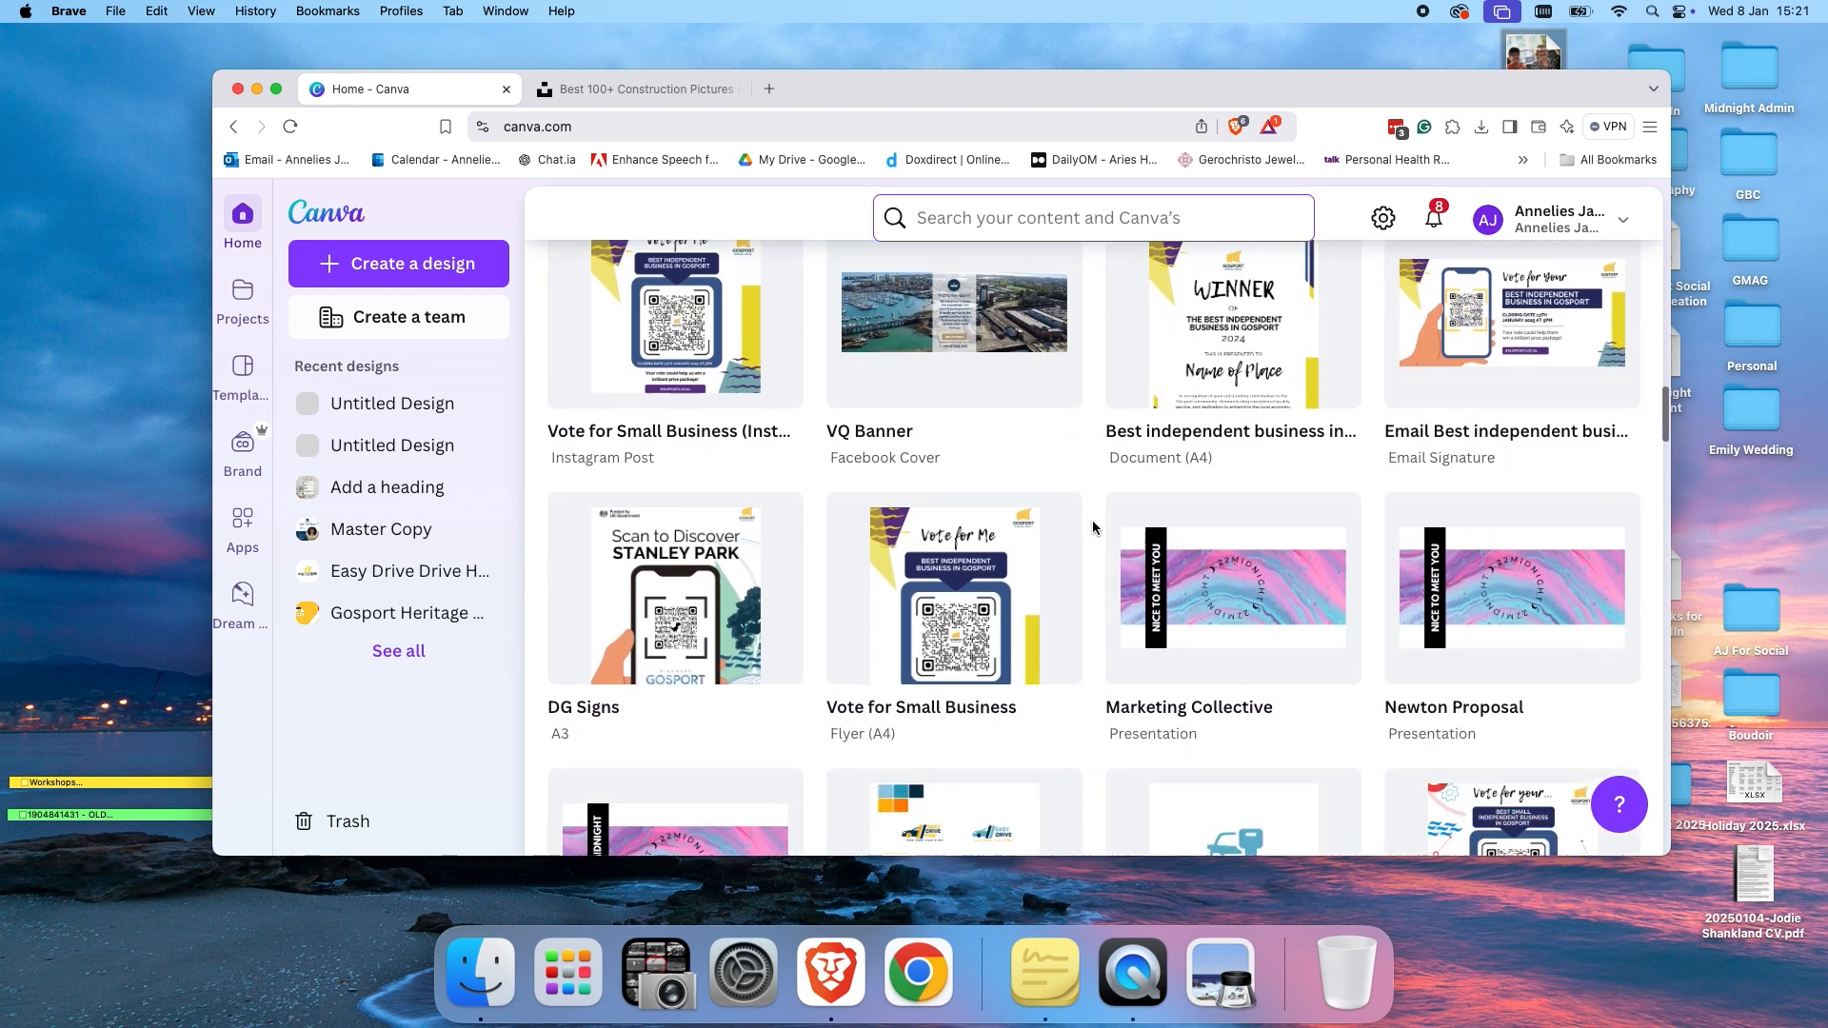
scroll(1093, 520, "down", 3)
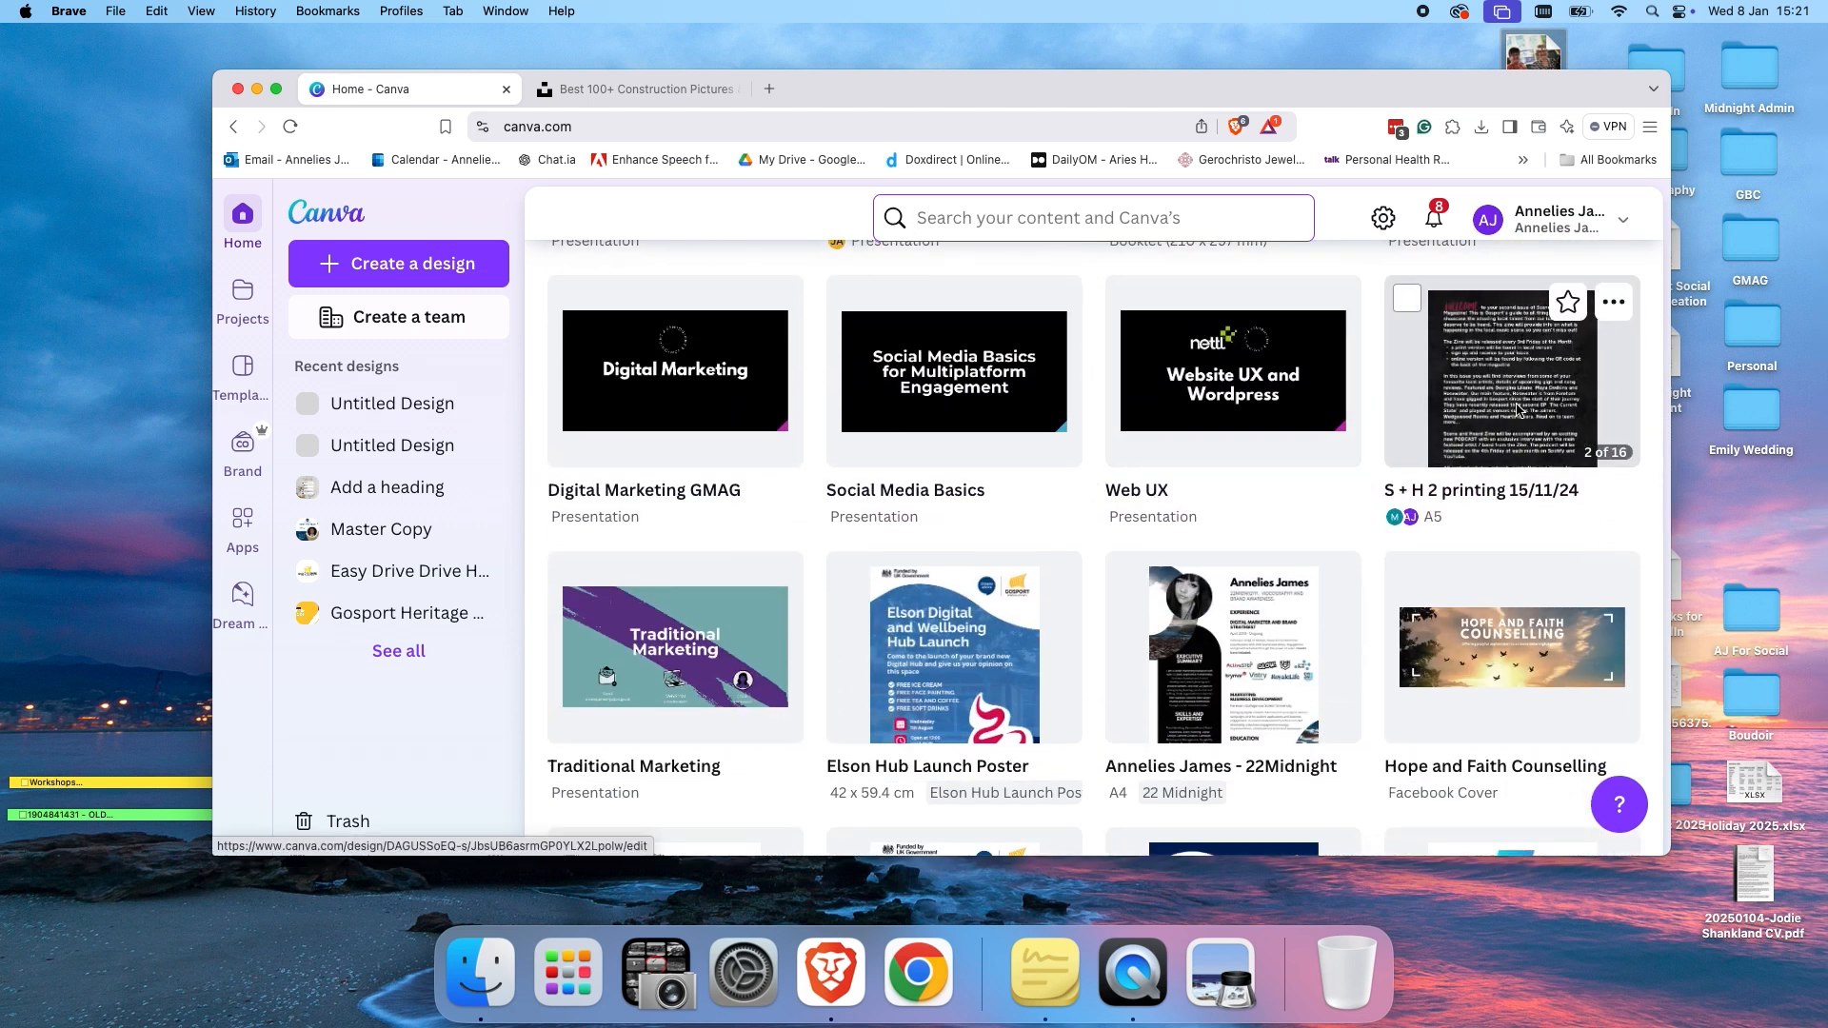
scroll(1524, 395, "down", 5)
scroll(1515, 408, "down", 4)
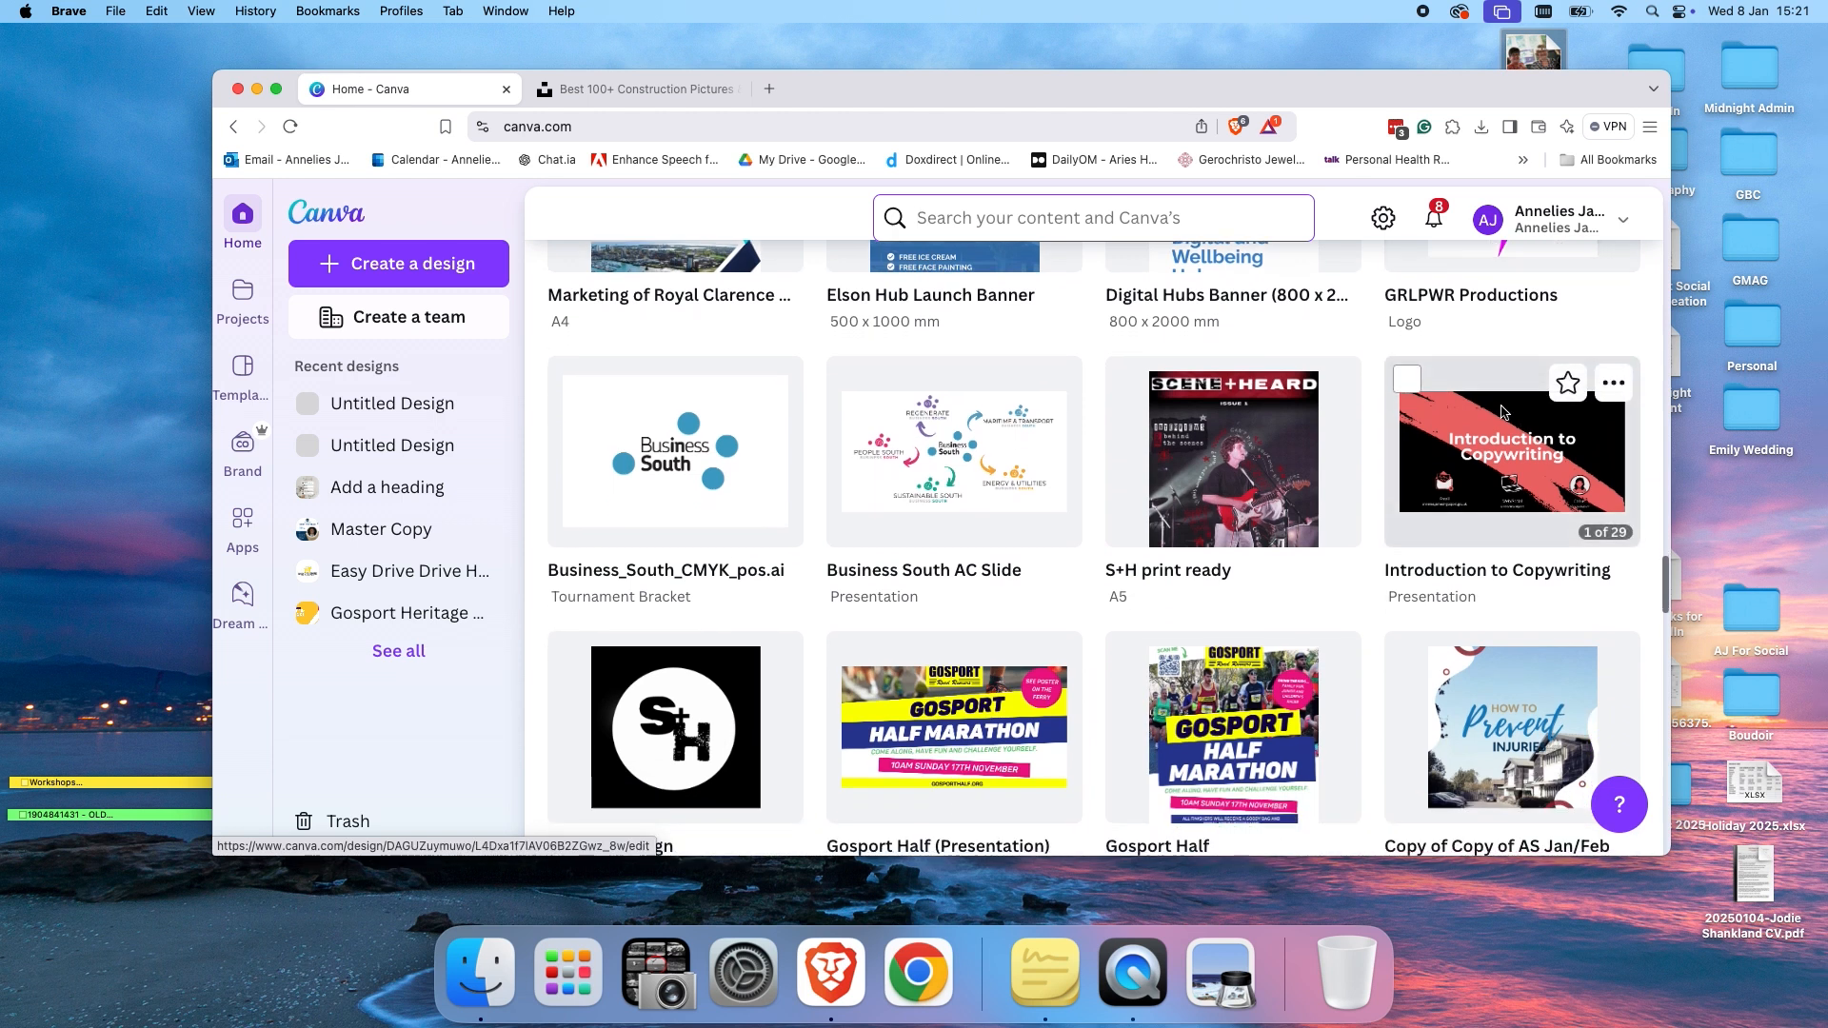
left_click(1246, 505)
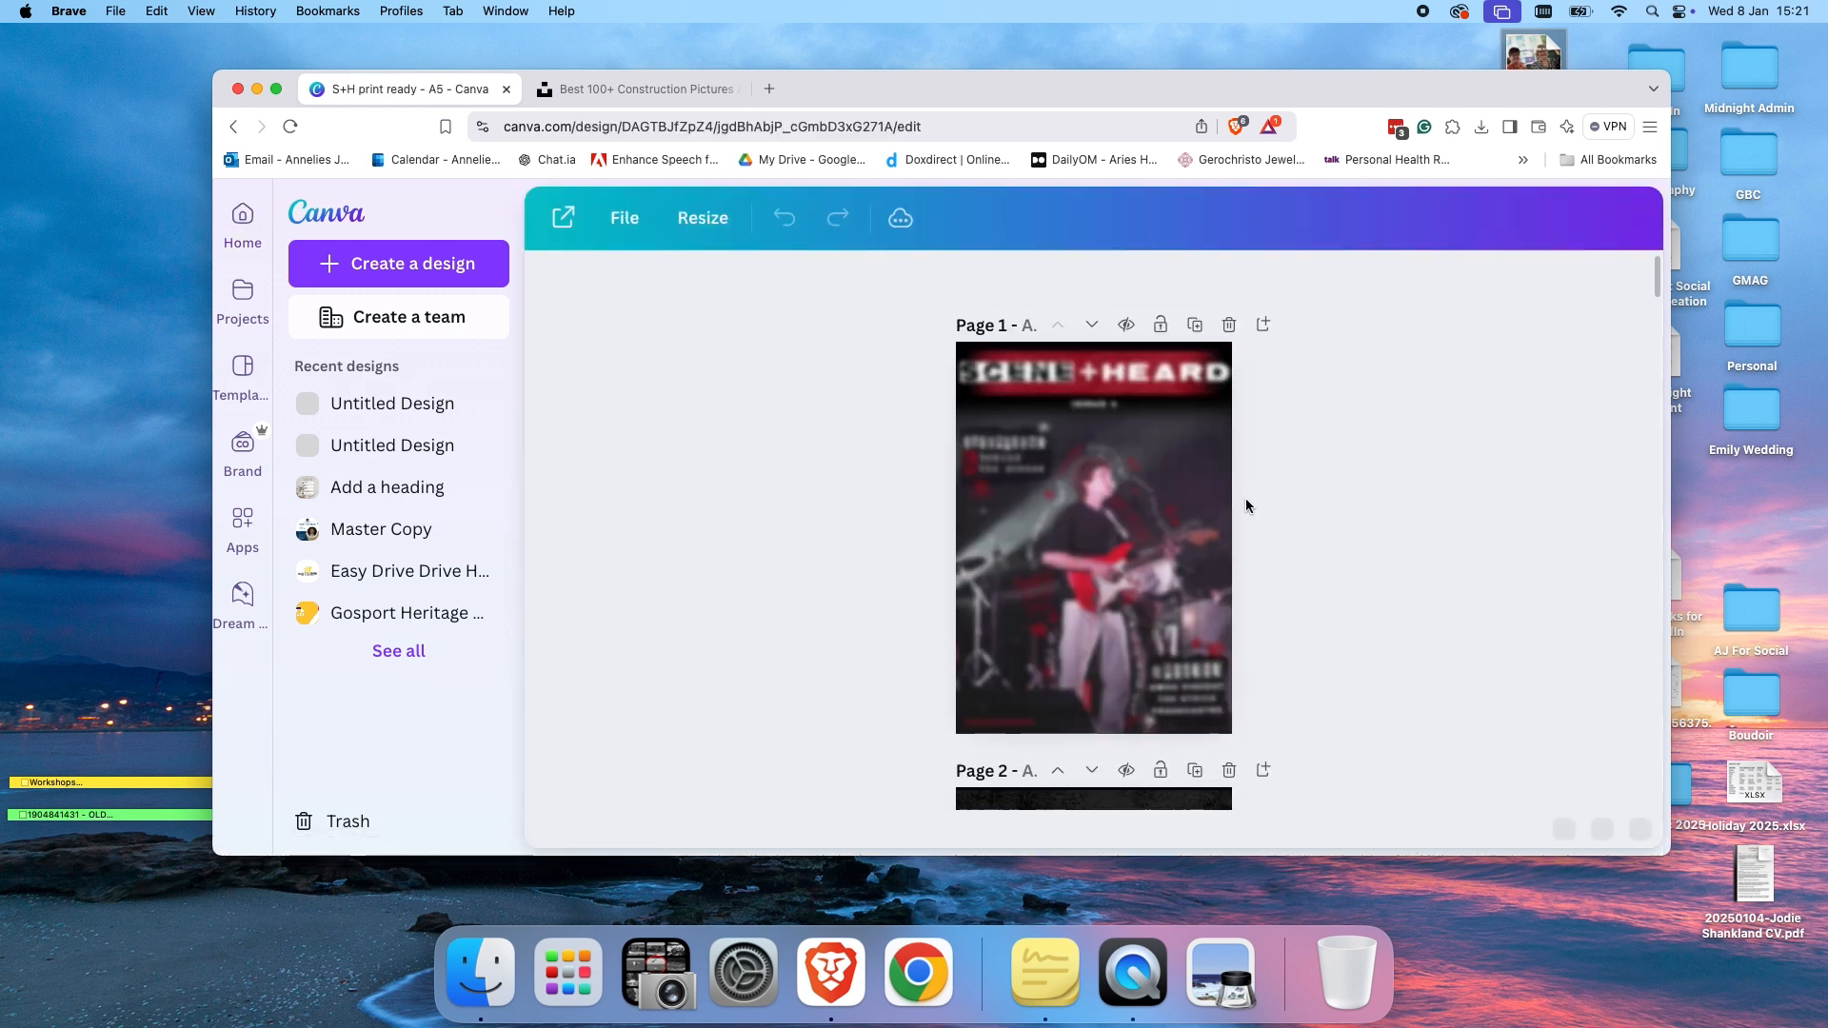
Scroll through the pages of the S+H print ready magazine to review its layout.
scroll(1163, 536, "down", 6)
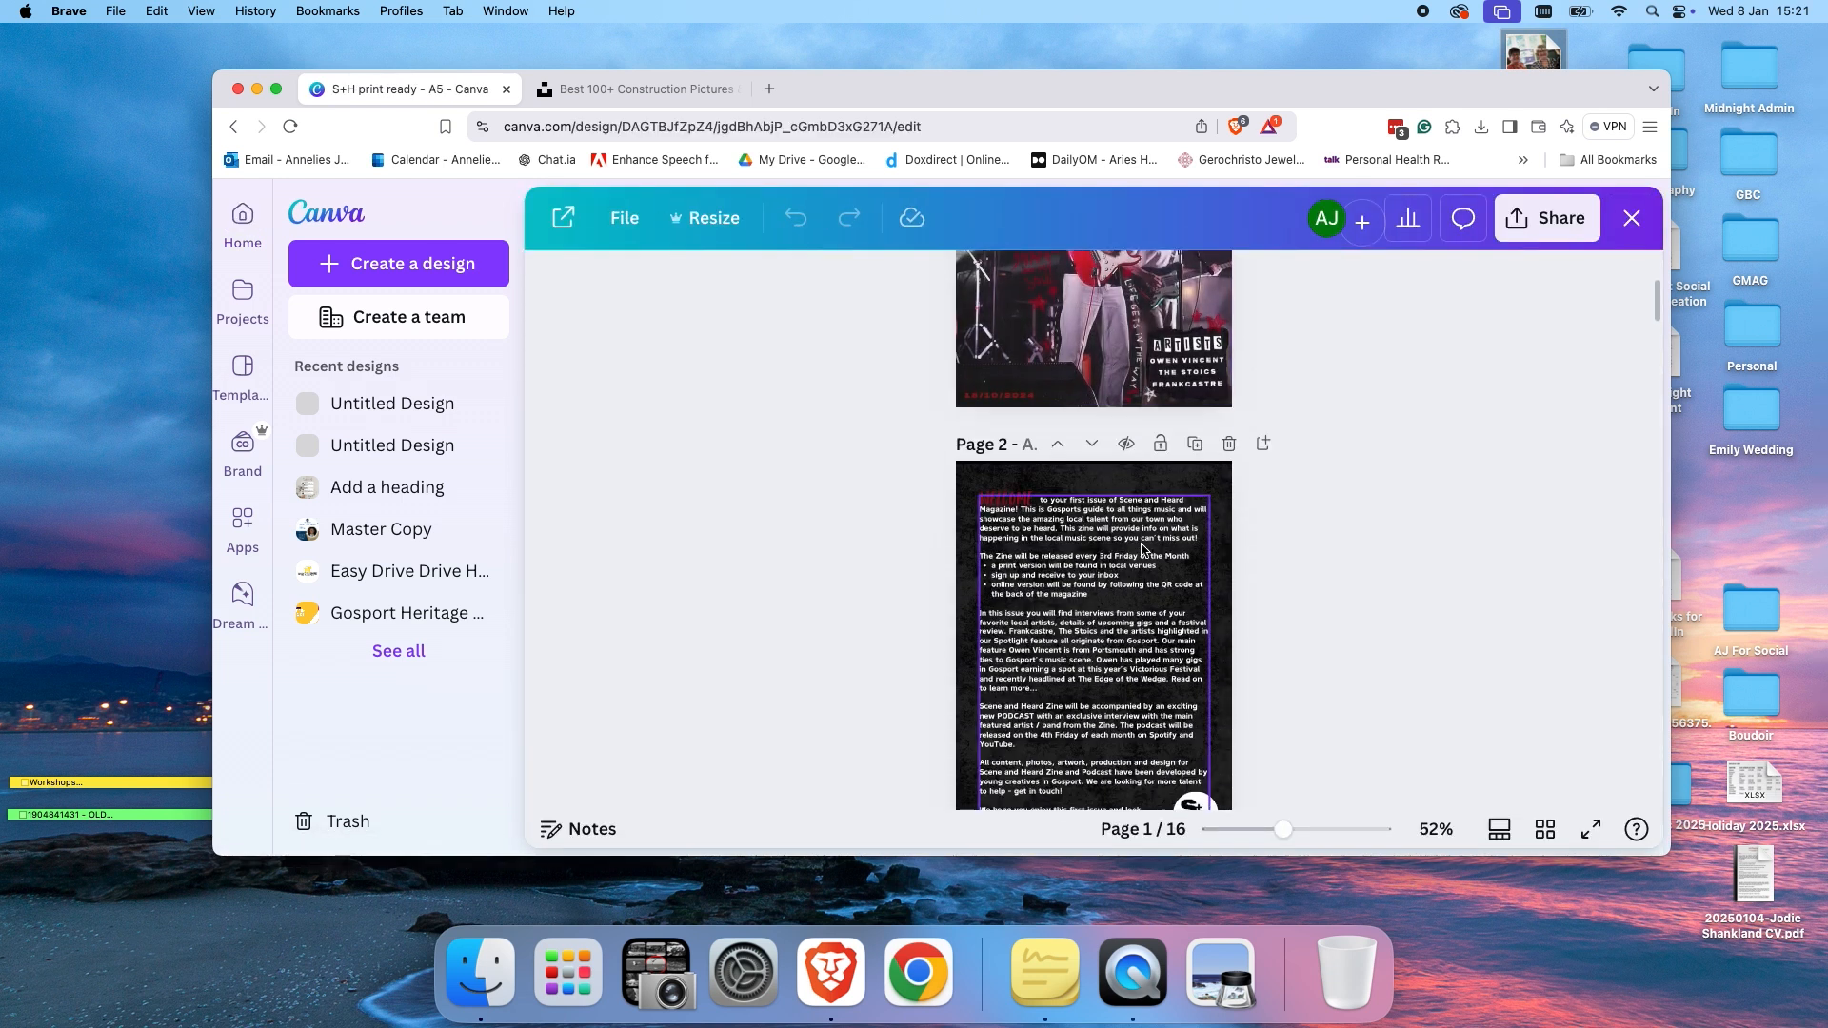
scroll(1142, 549, "down", 8)
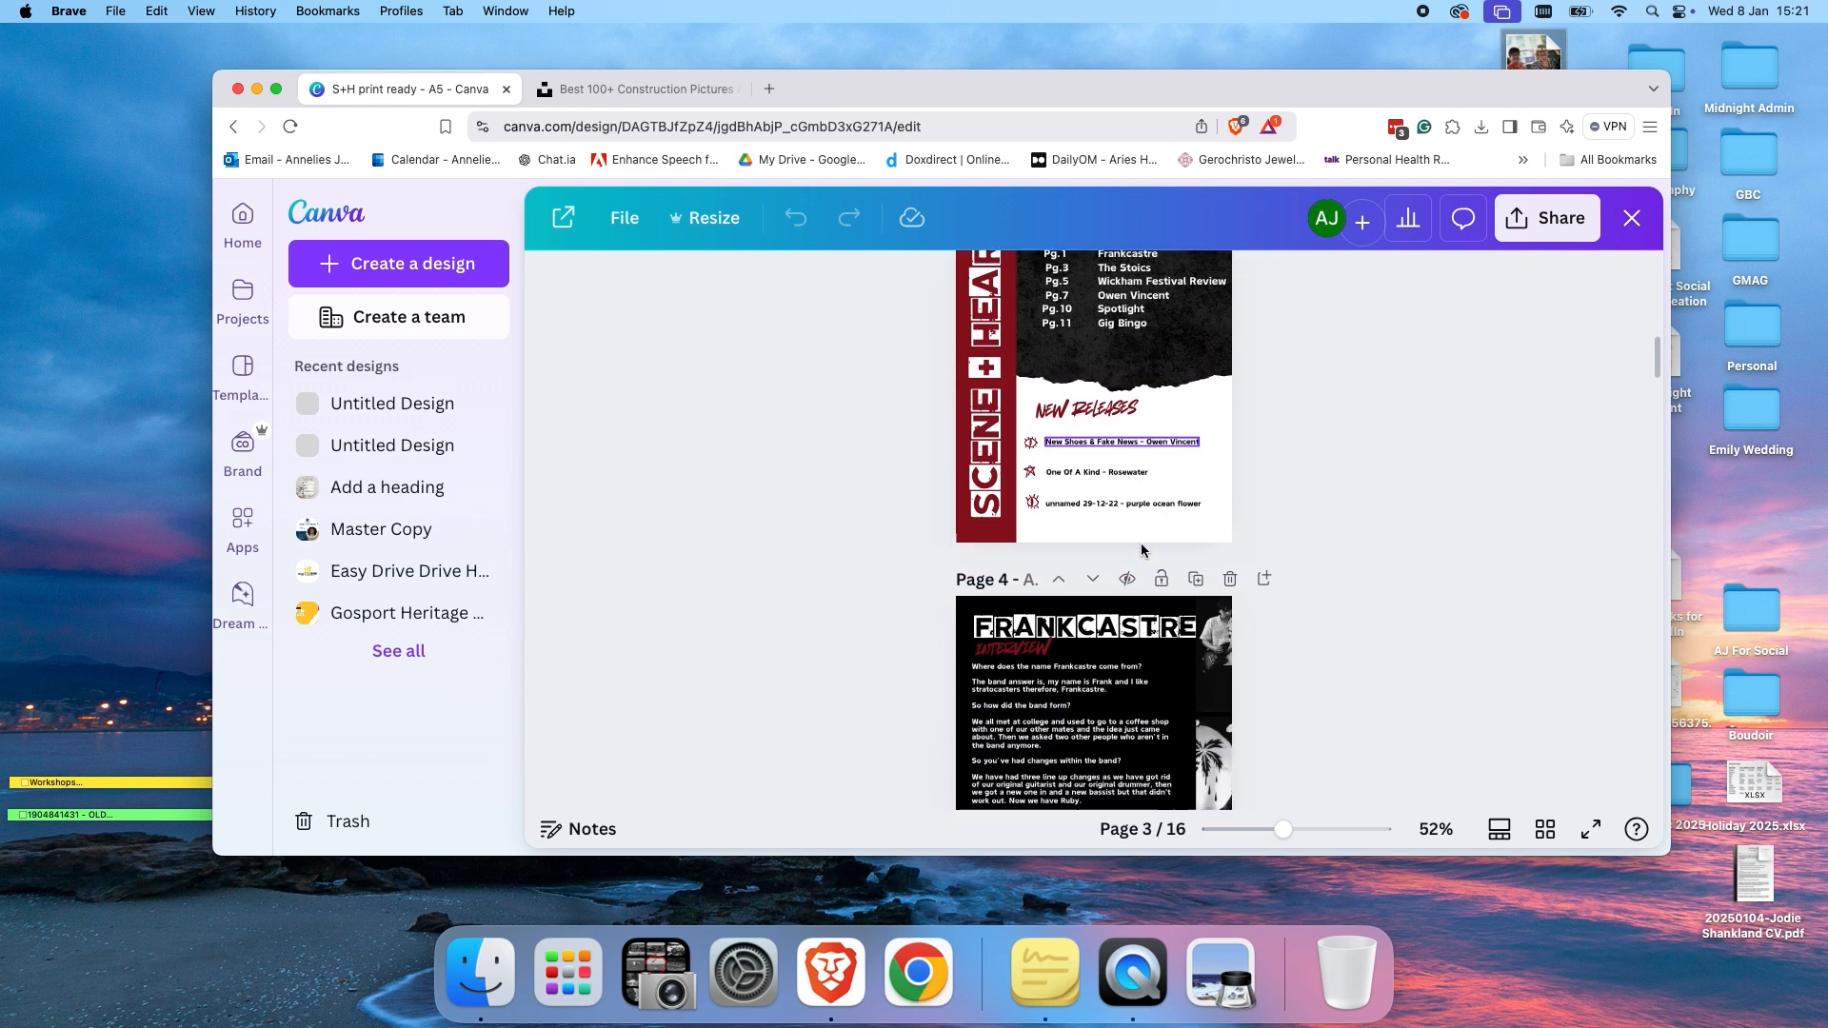
scroll(1143, 550, "down", 3)
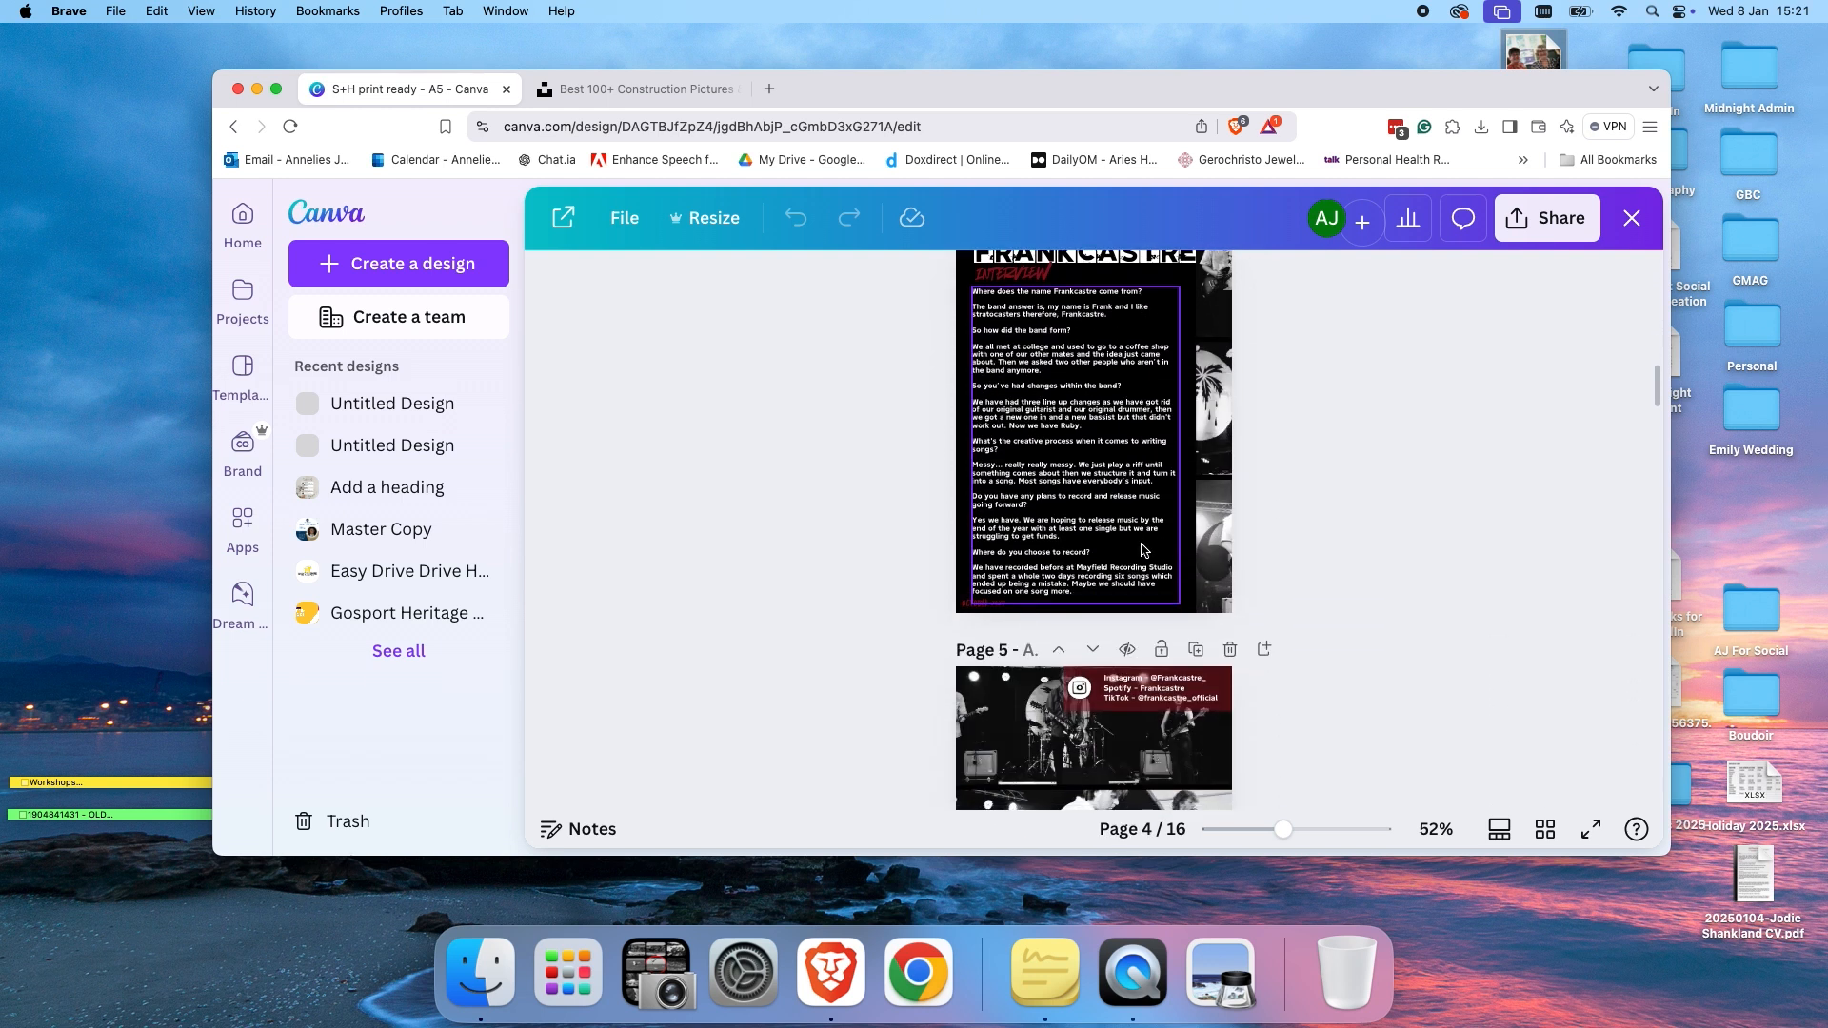
scroll(1143, 551, "down", 10)
scroll(1141, 550, "down", 9)
scroll(1105, 523, "down", 4)
scroll(1106, 524, "up", 20)
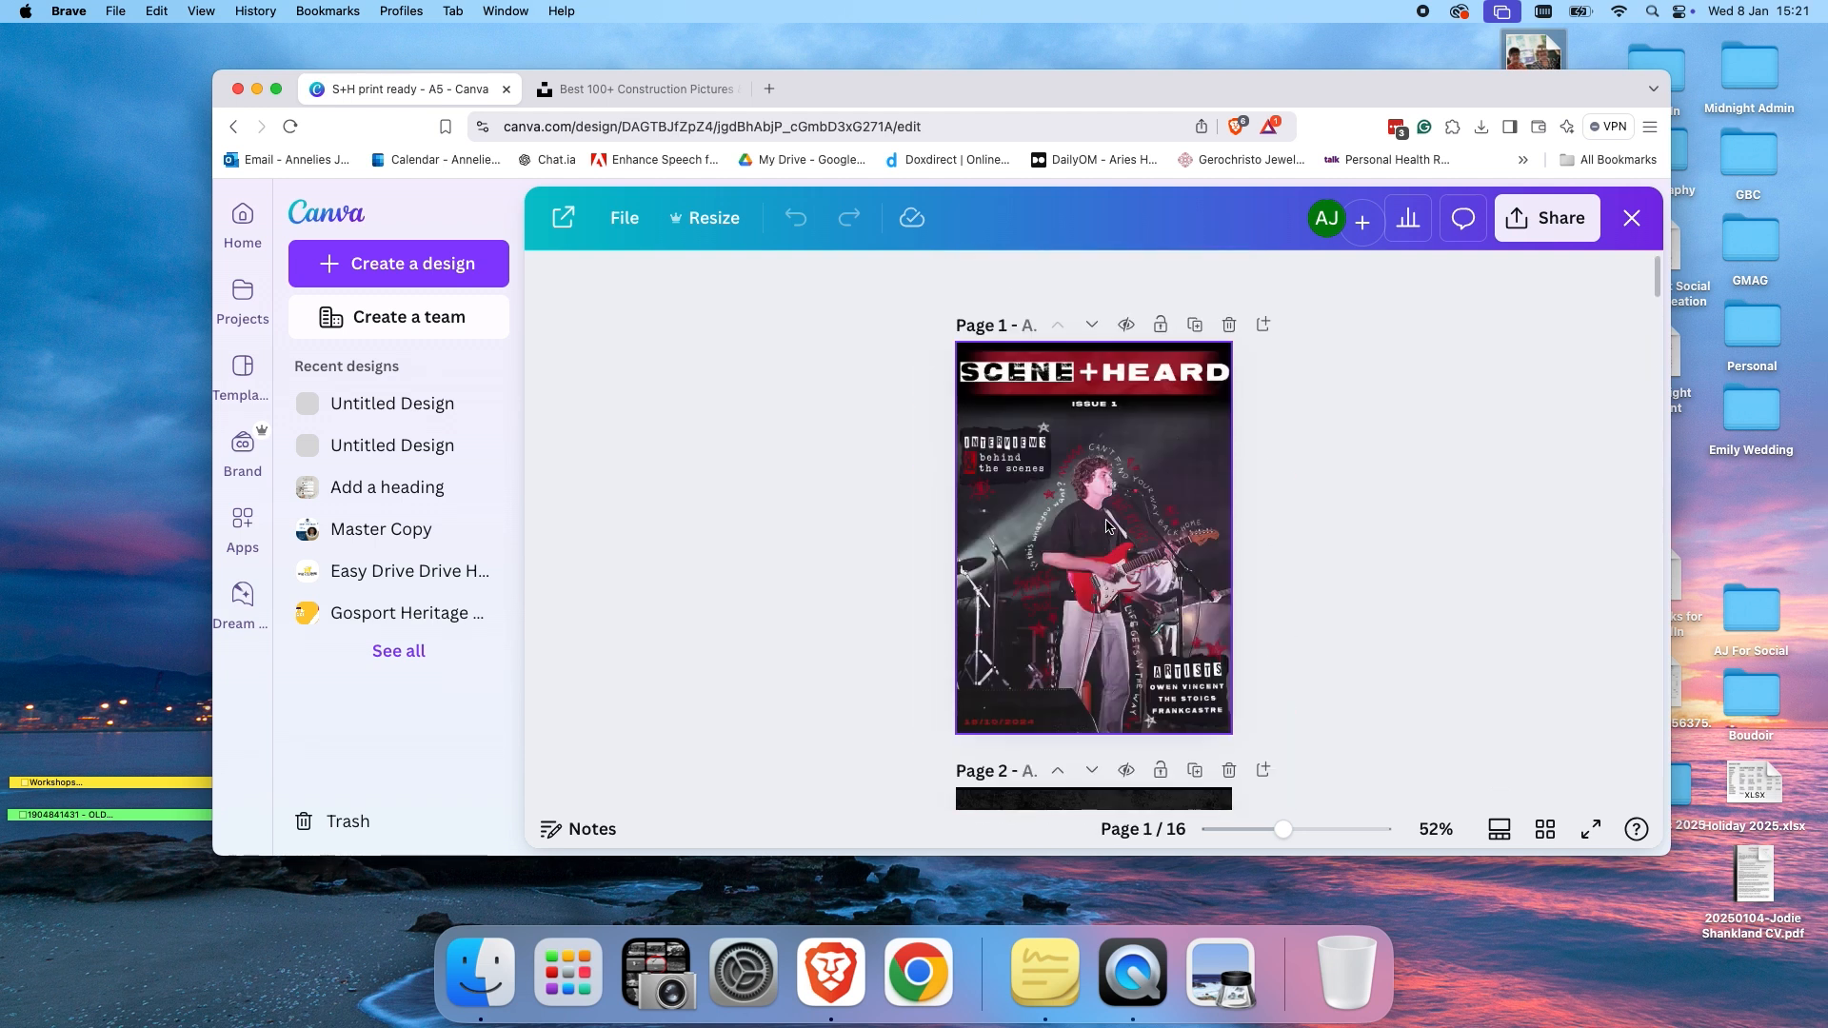
Open the magazine in the editor and insert a blank page after the cover page.
left_click(1265, 325)
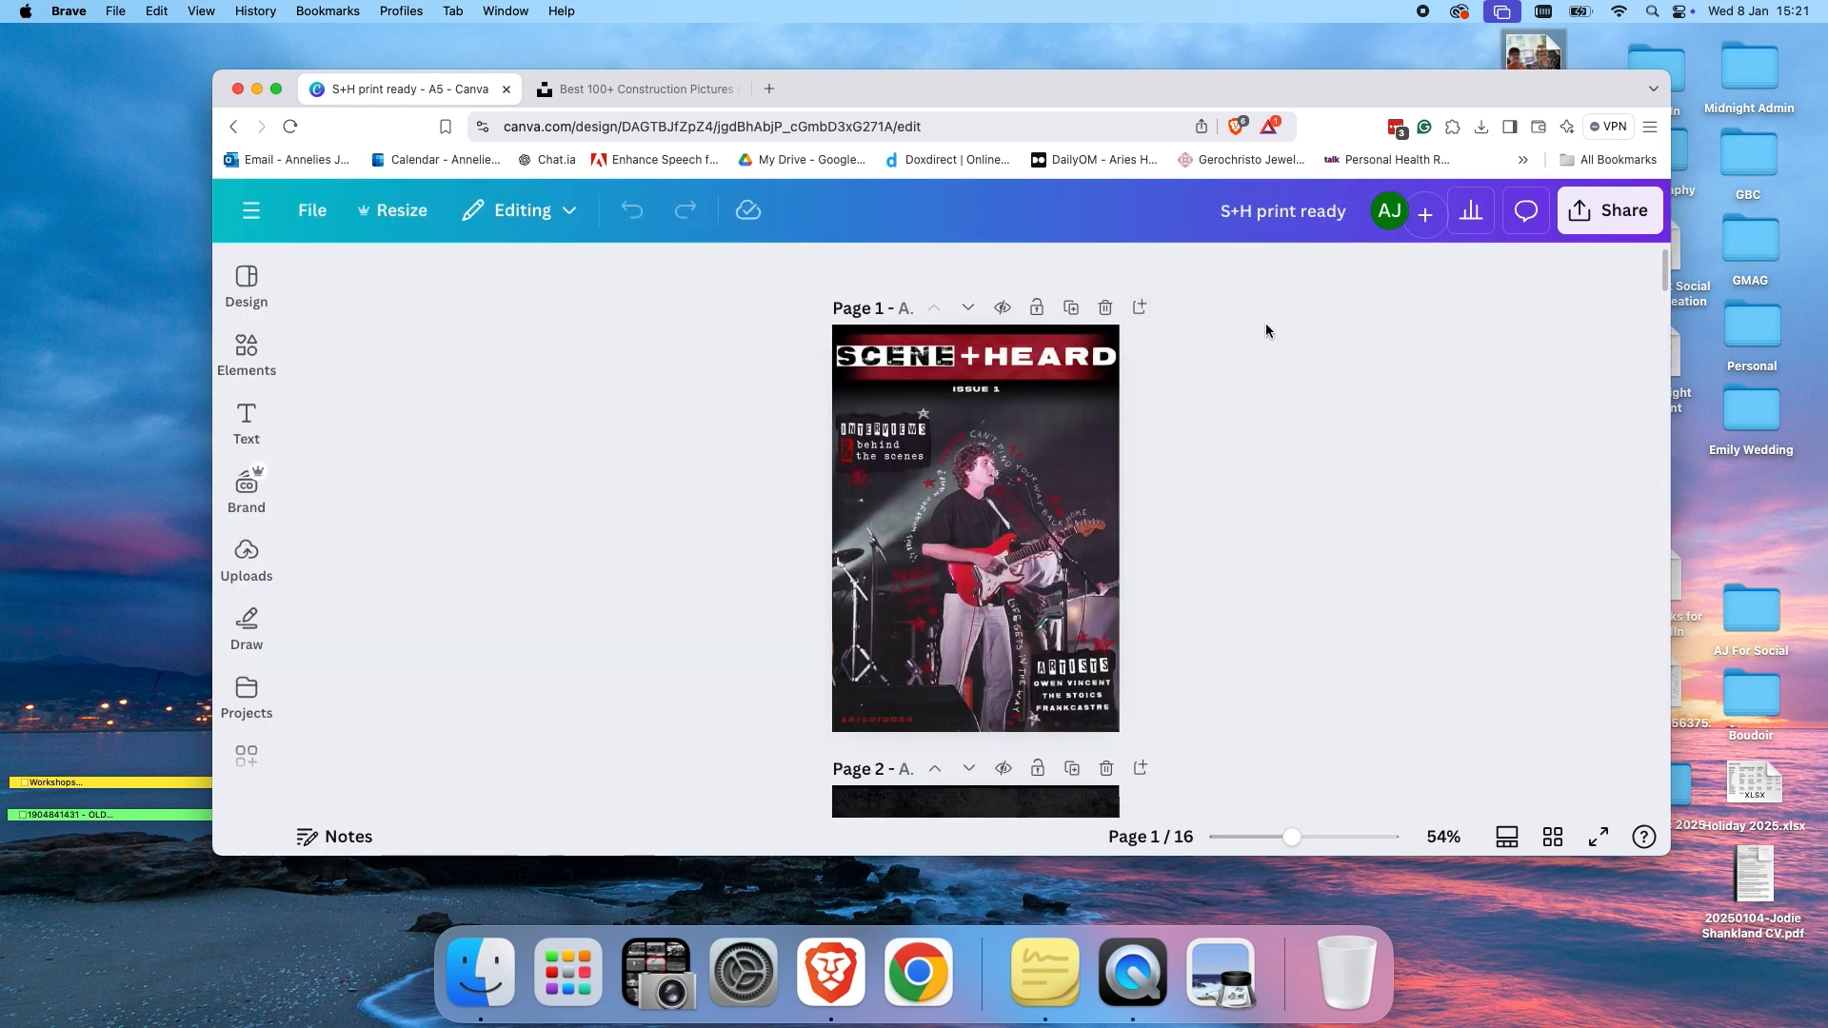
left_click(1142, 305)
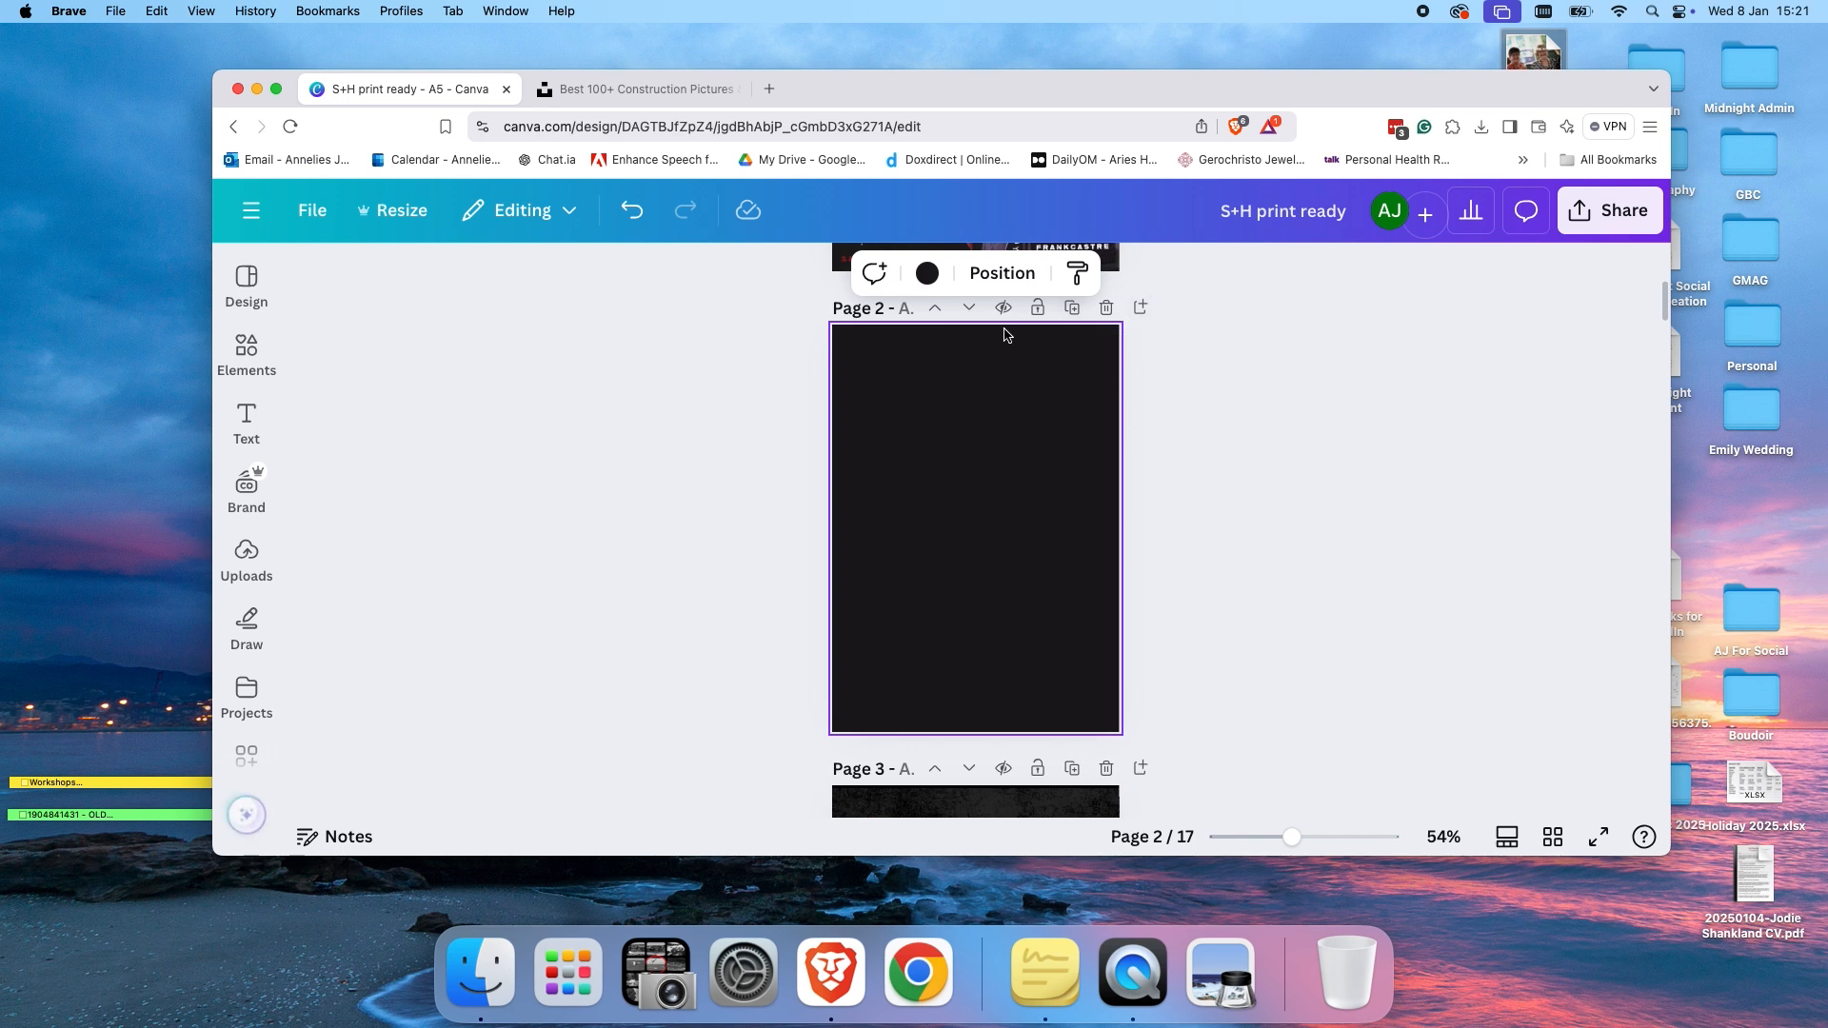
Search the design templates for magazine and browse the results.
left_click(250, 297)
left_click(399, 282)
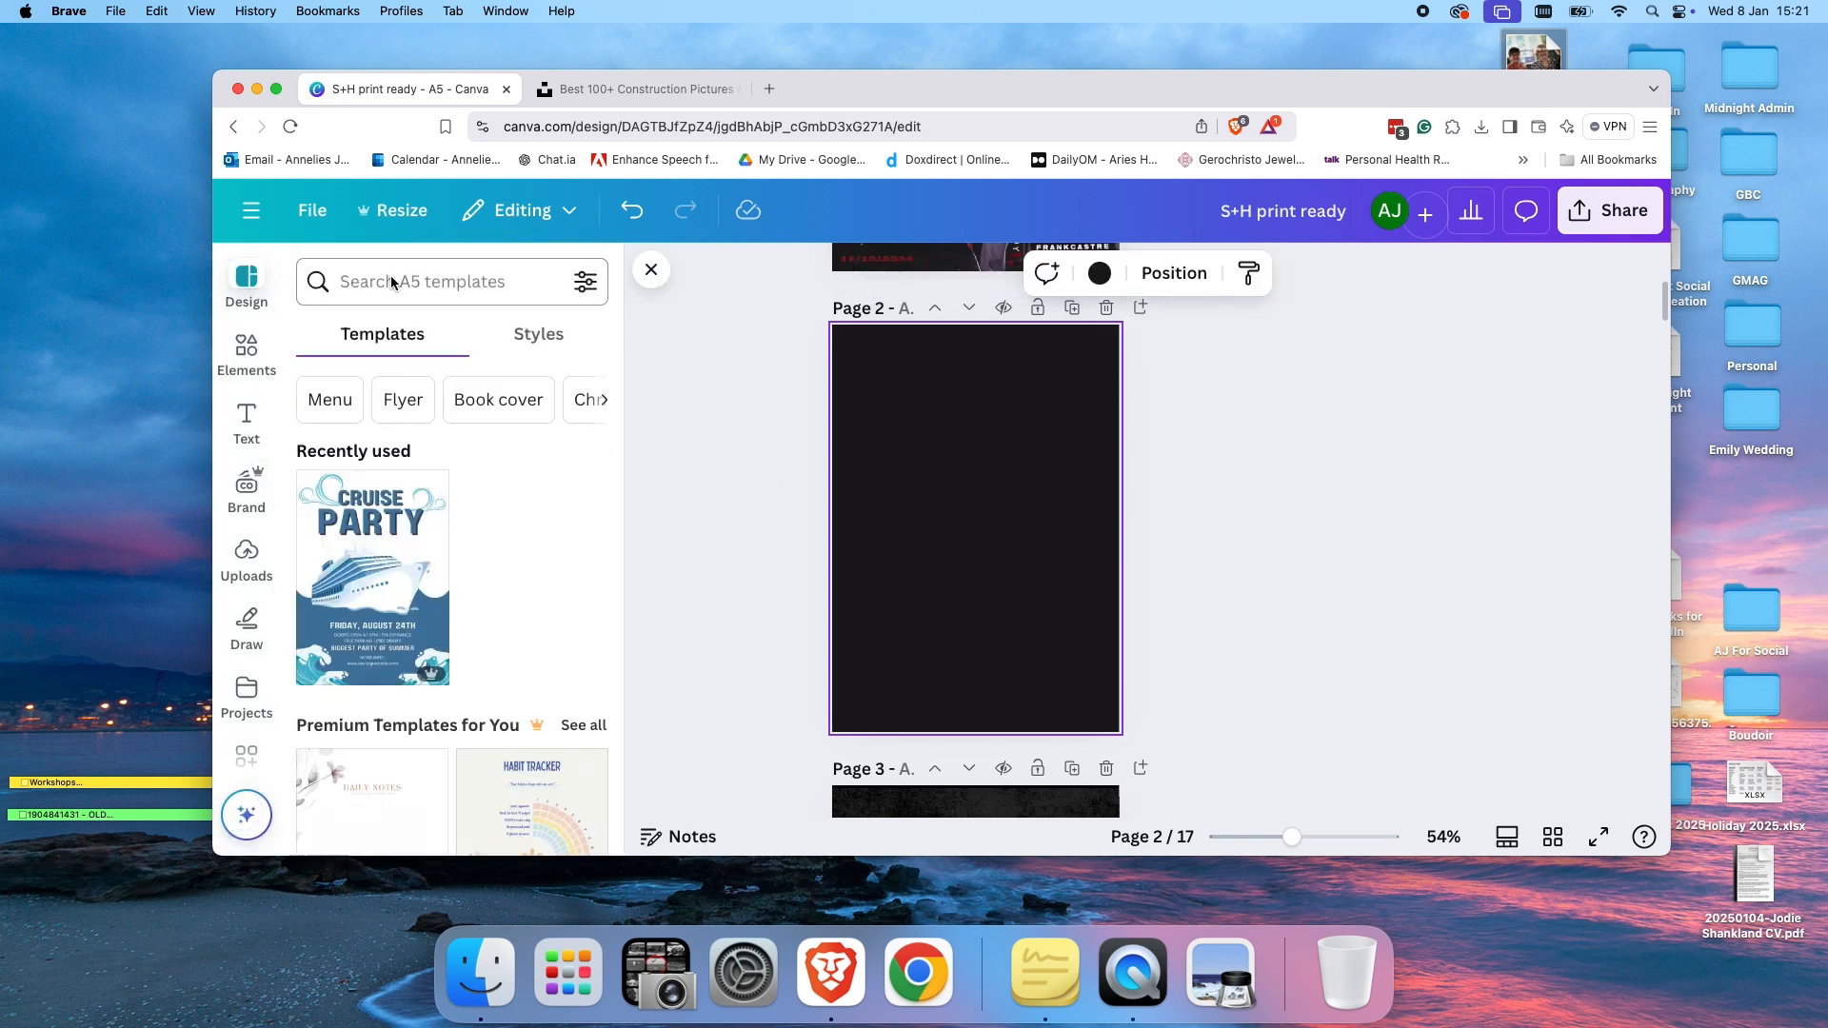
type("magazine")
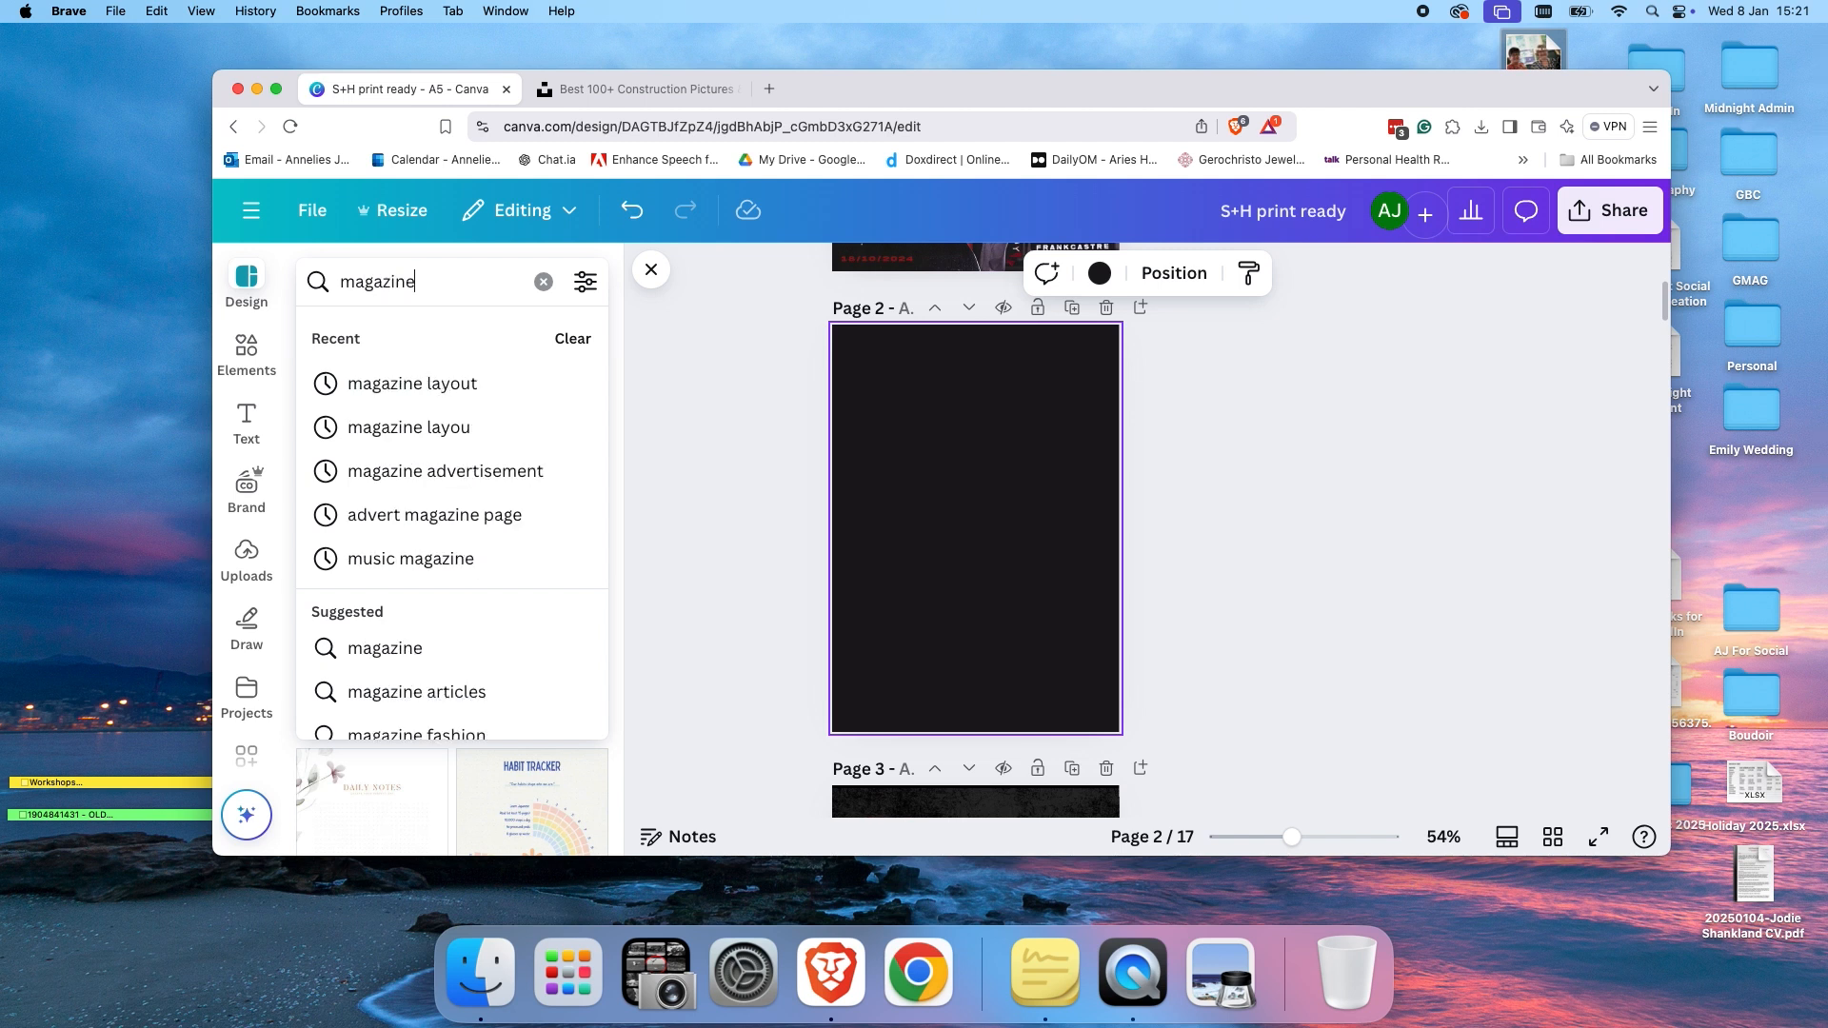
key("Return")
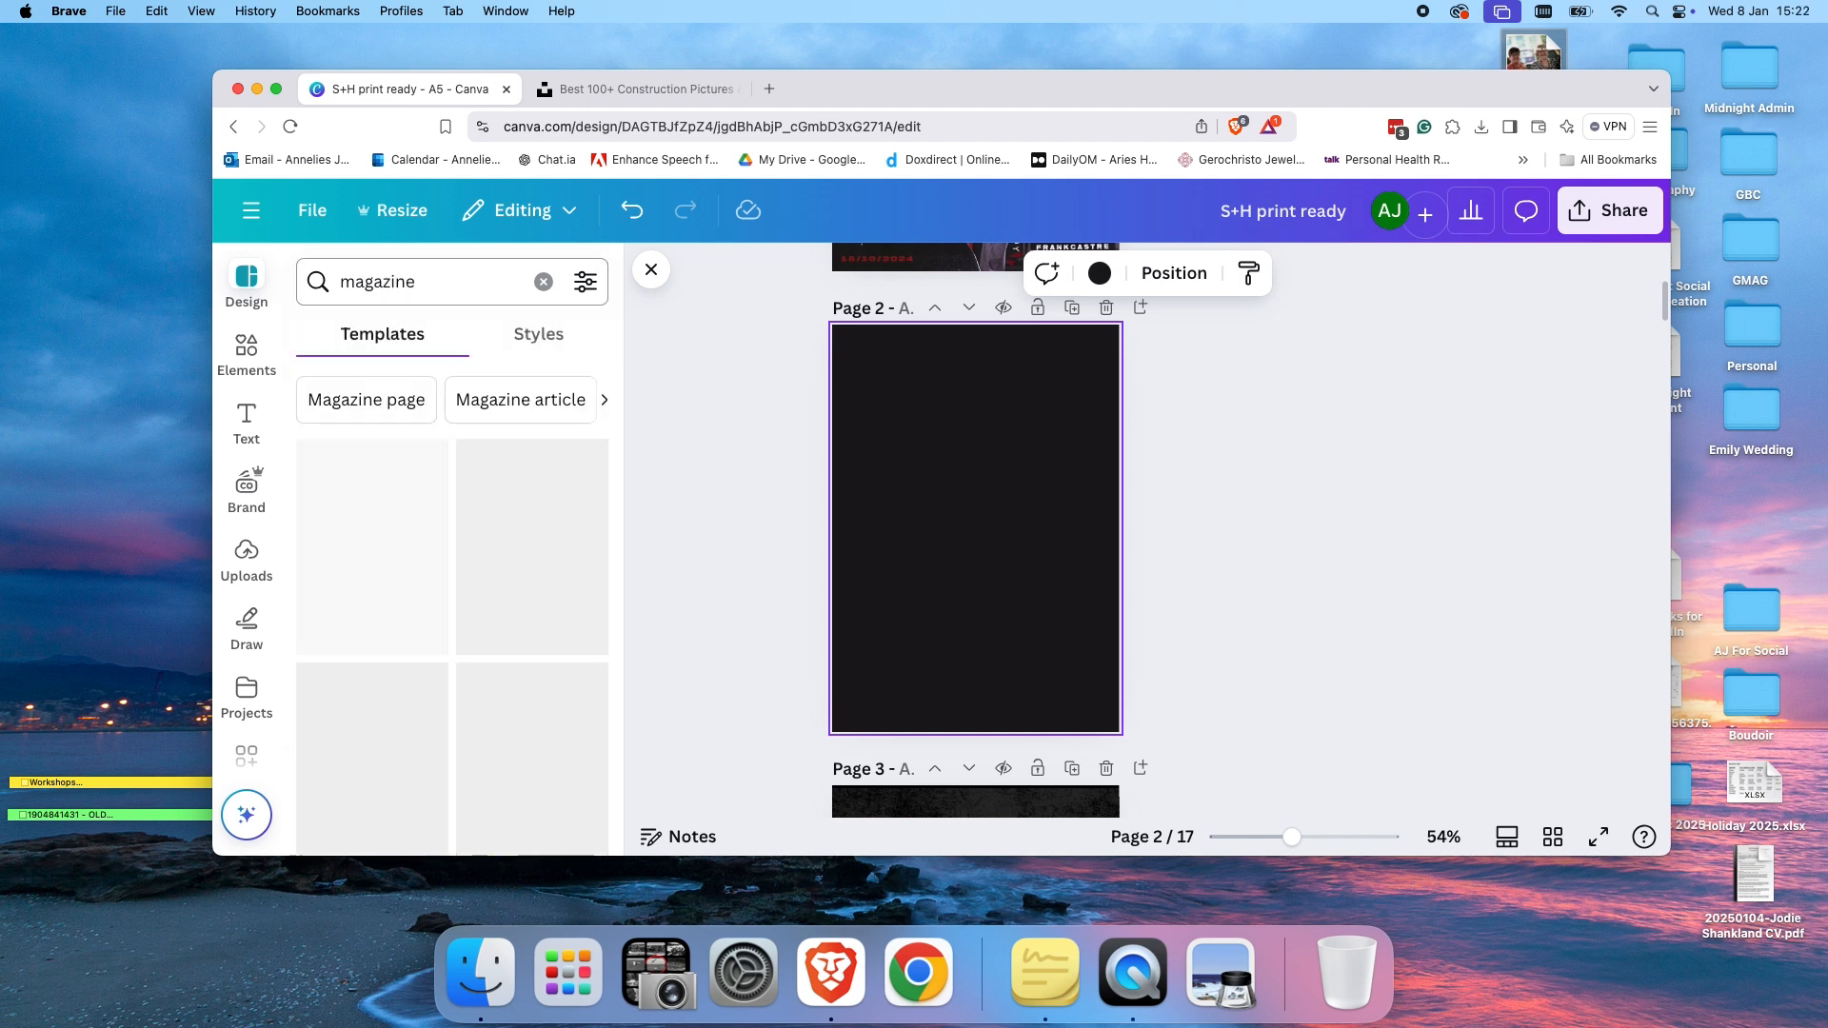
scroll(431, 609, "down", 2)
scroll(431, 609, "down", 5)
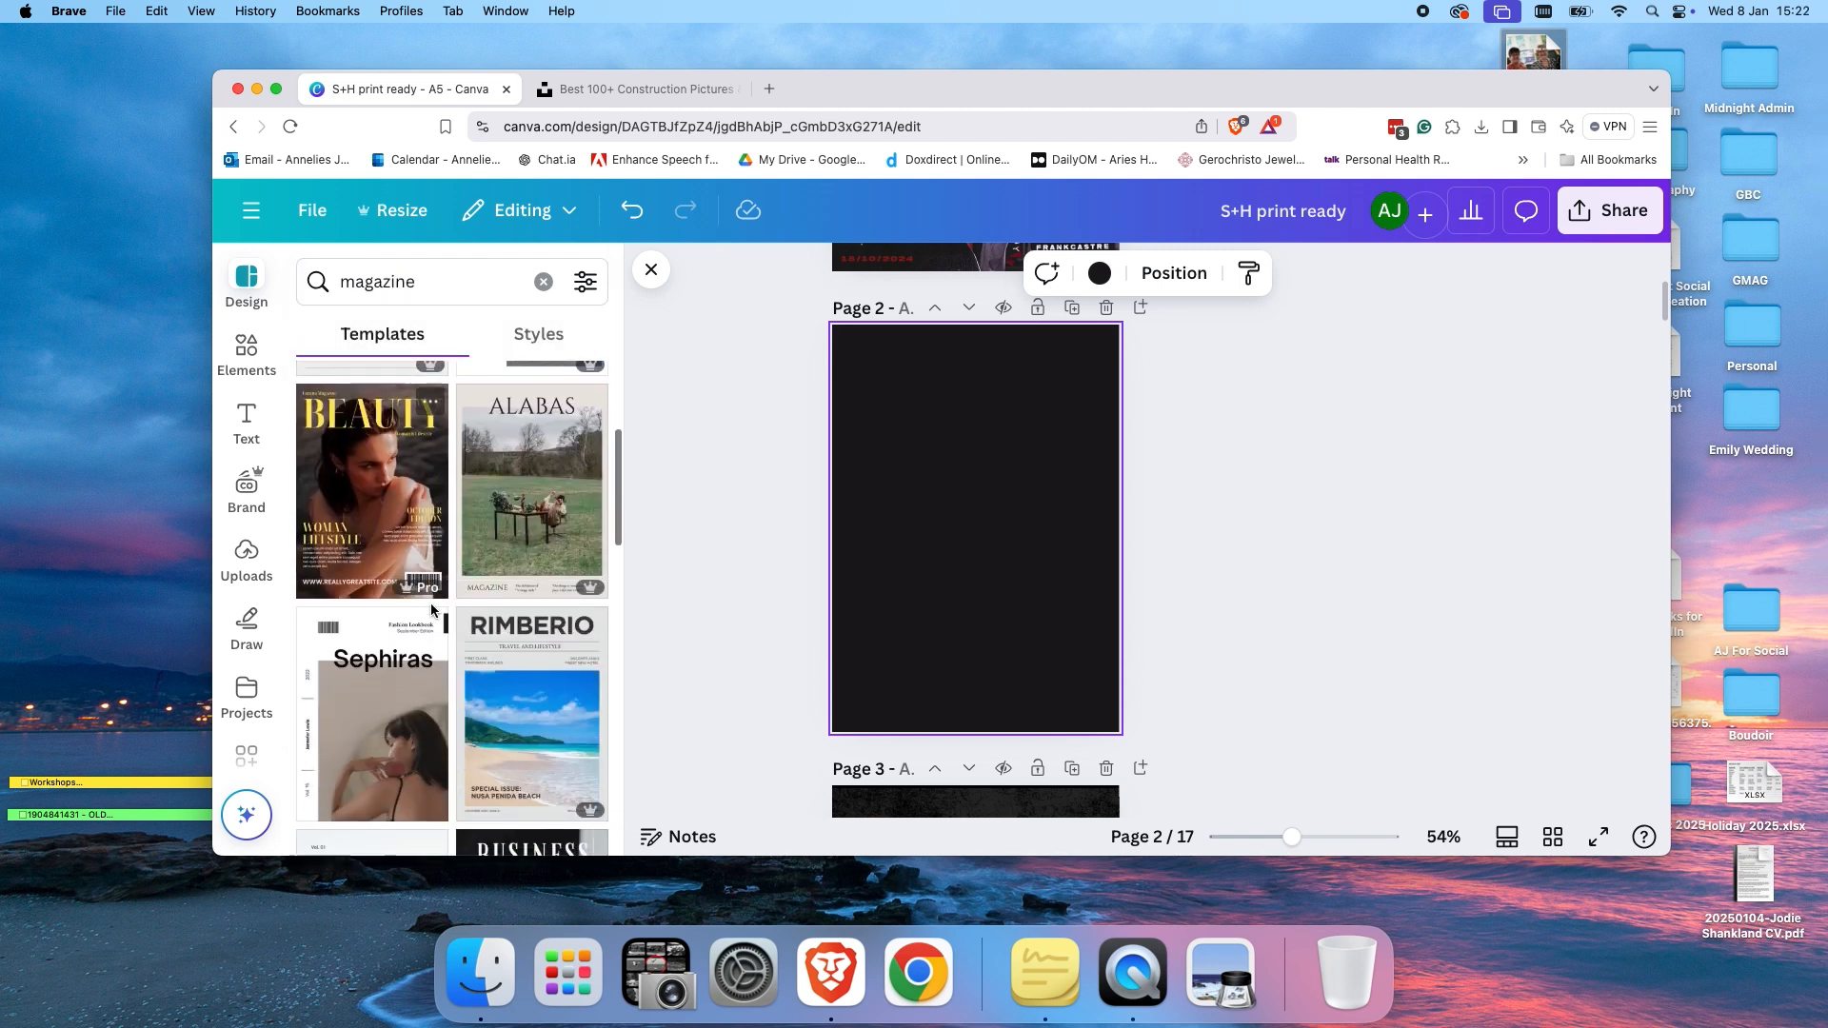